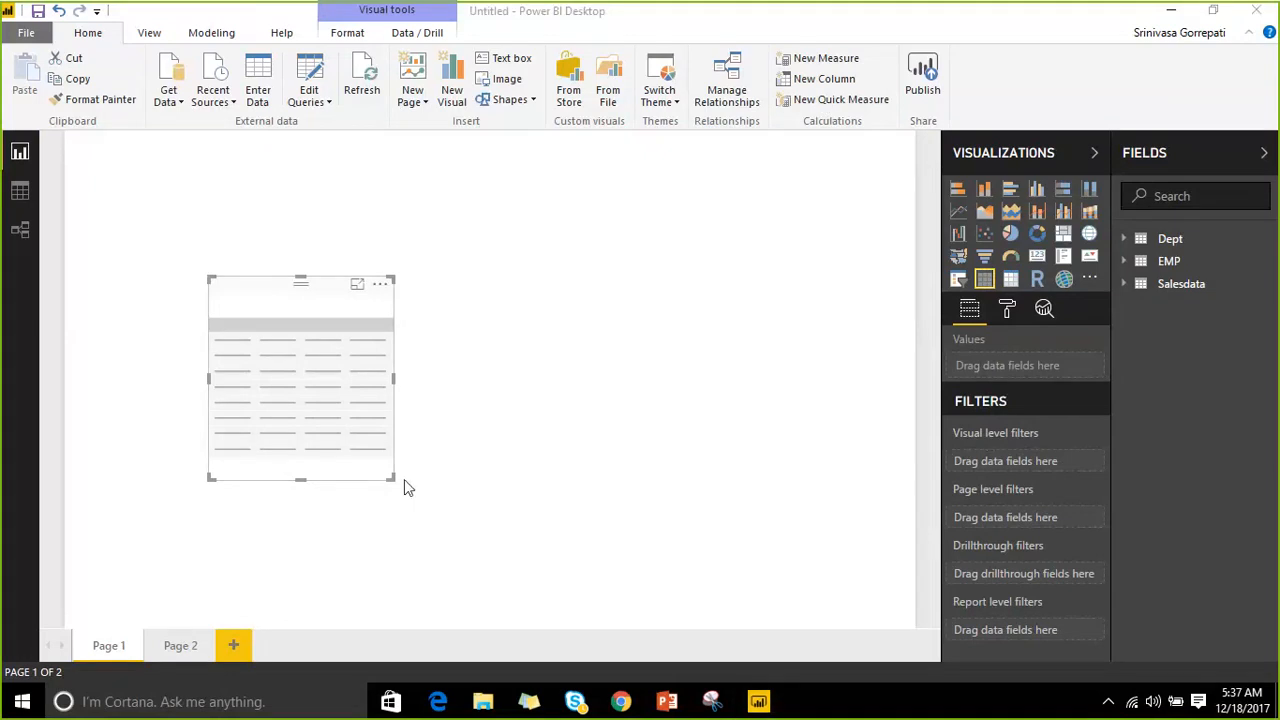
# Enlarge the empty table visual and add State, Bookname, CityName, Amount Paid and ActualCost from Salesdata.
pyautogui.moveTo(391, 478); pyautogui.dragTo(760, 572)
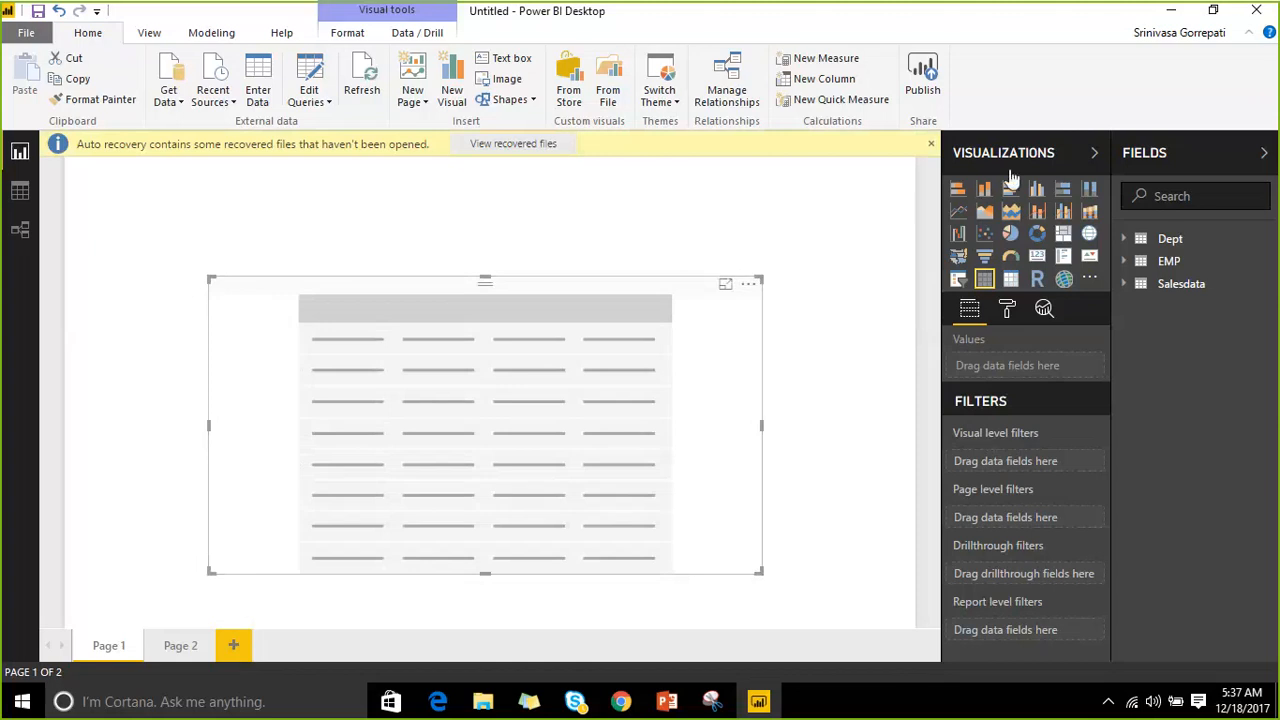
pyautogui.click(1180, 284)
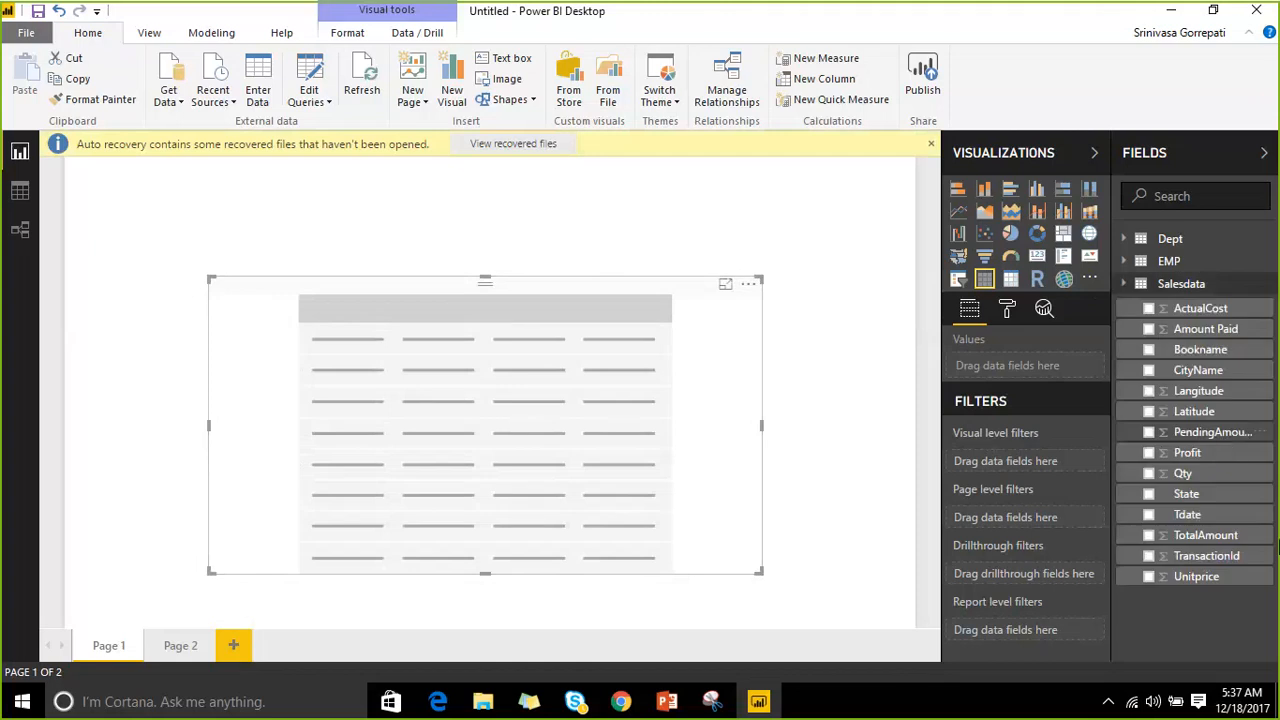
pyautogui.click(1148, 494)
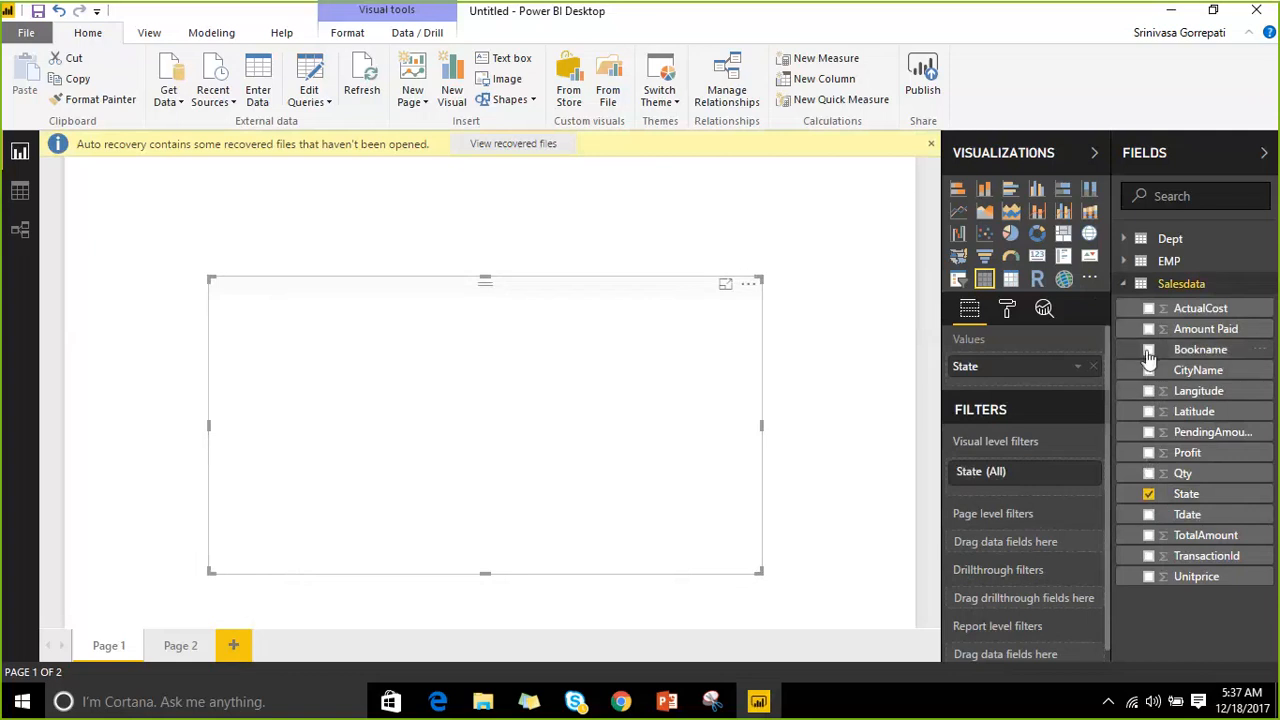
pyautogui.click(1148, 350)
pyautogui.click(1148, 371)
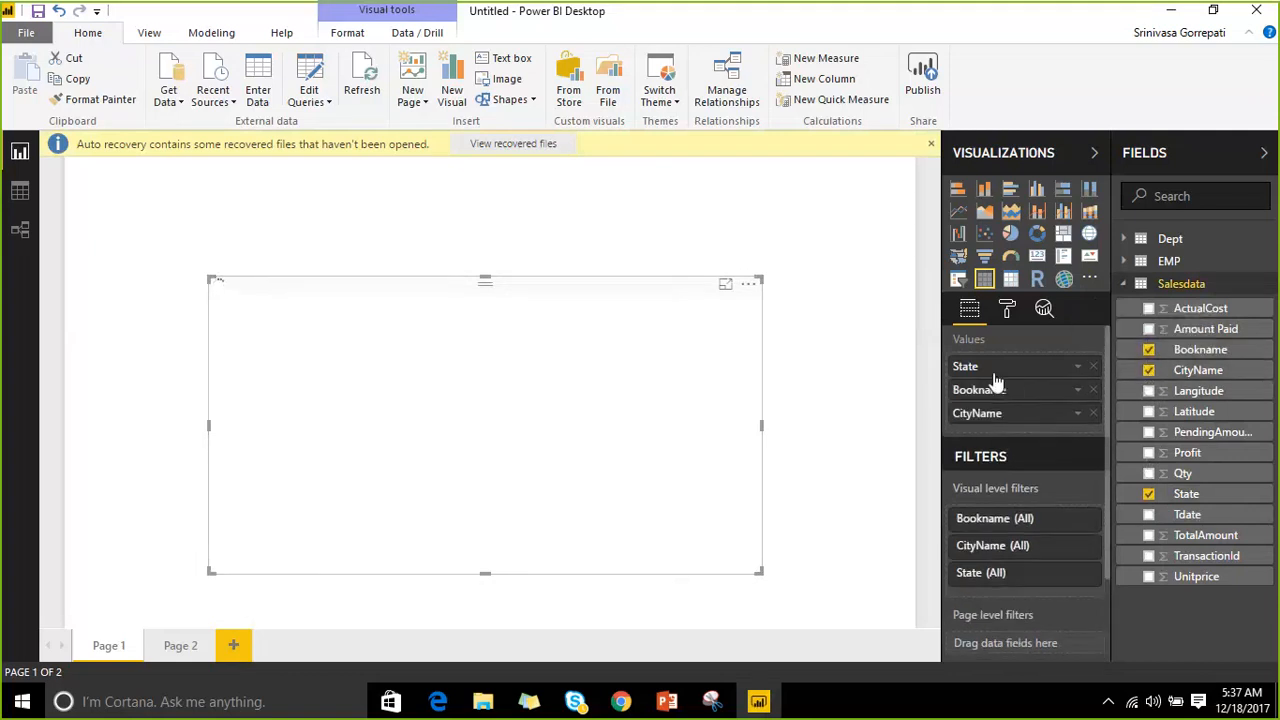
pyautogui.click(1148, 329)
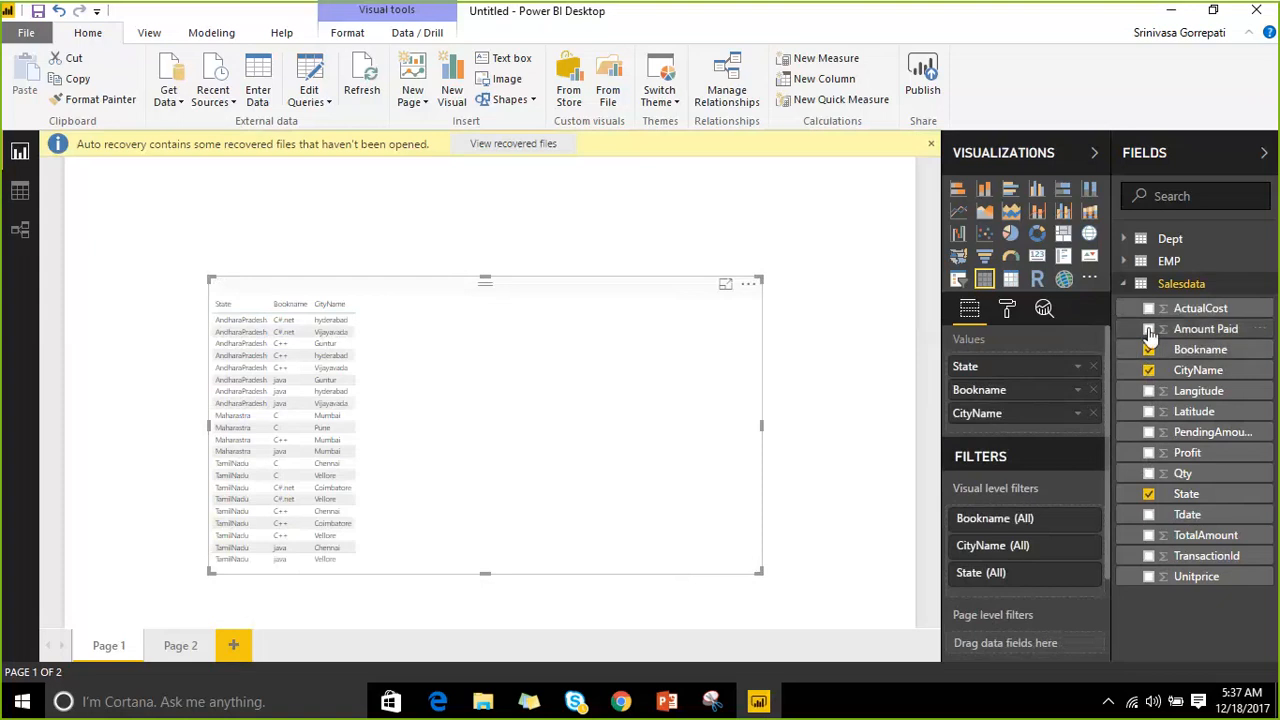
pyautogui.click(1148, 308)
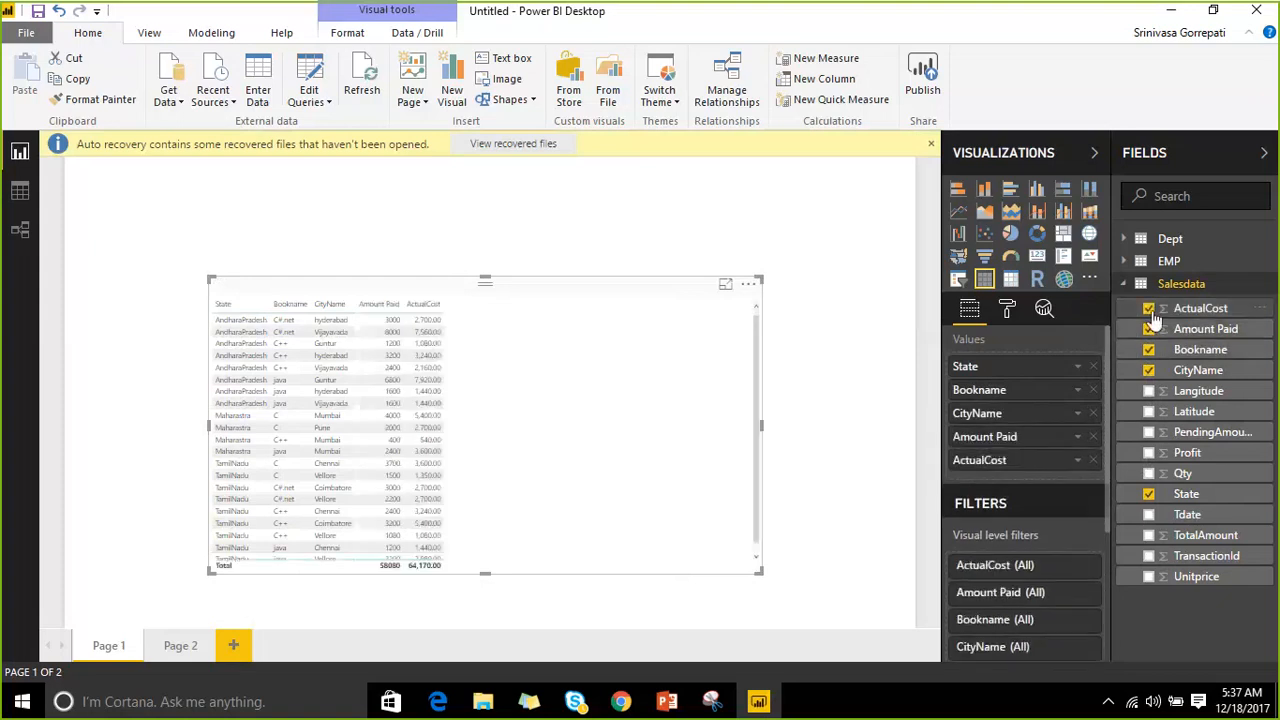
# Add Profit as a sixth column, add then remove Tdate's Year, Quarter, Month and Day, and reposition the table.
pyautogui.click(1148, 452)
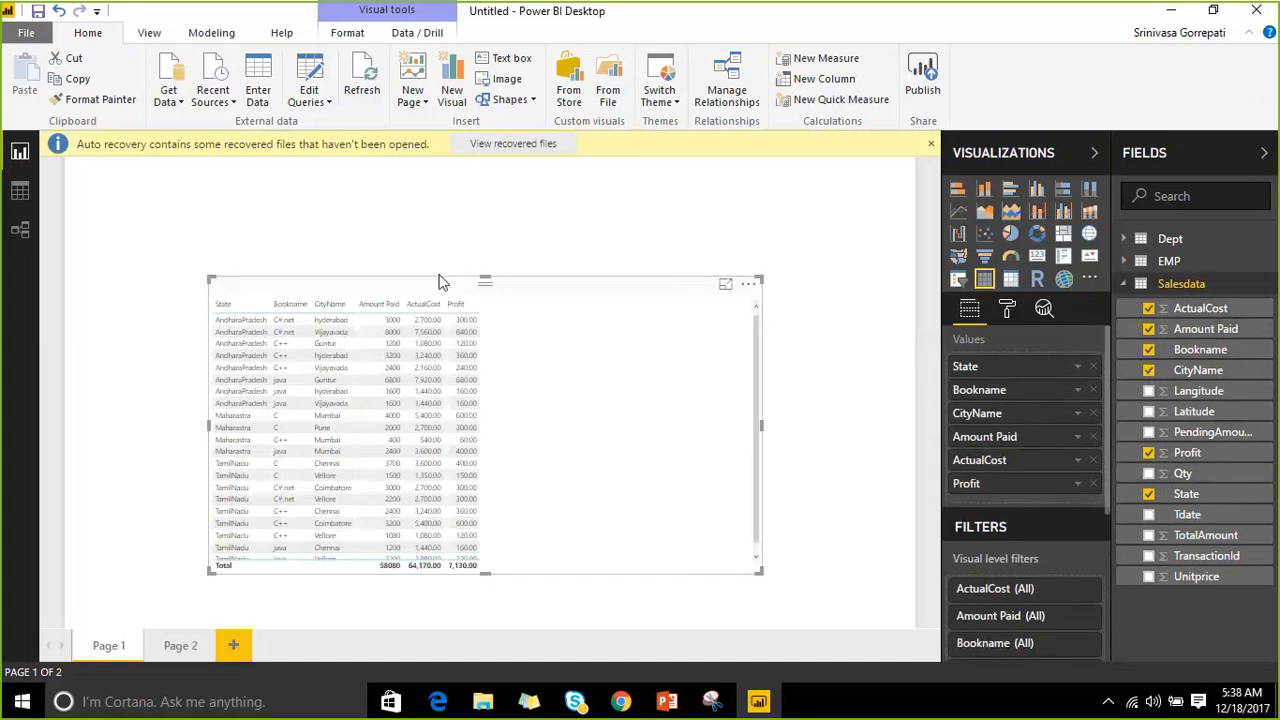
pyautogui.moveTo(442, 290); pyautogui.dragTo(417, 269)
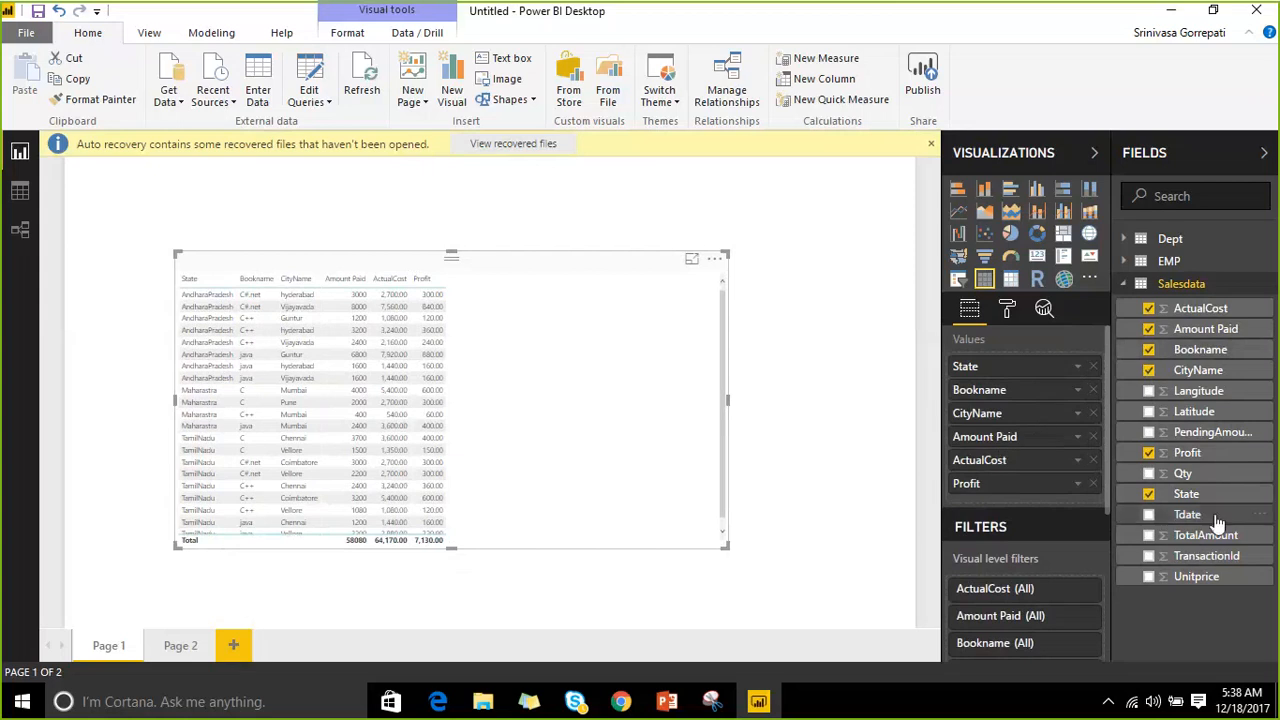
pyautogui.moveTo(1217, 524); pyautogui.dragTo(1068, 488)
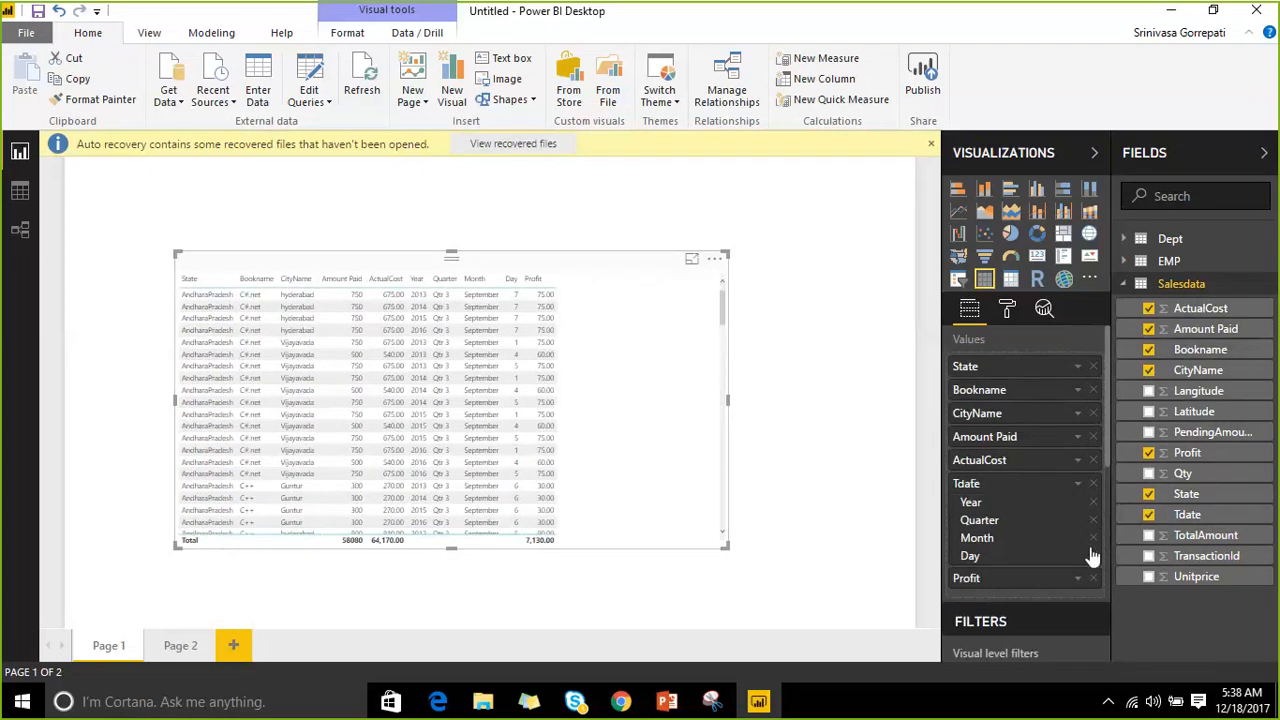
pyautogui.click(1093, 502)
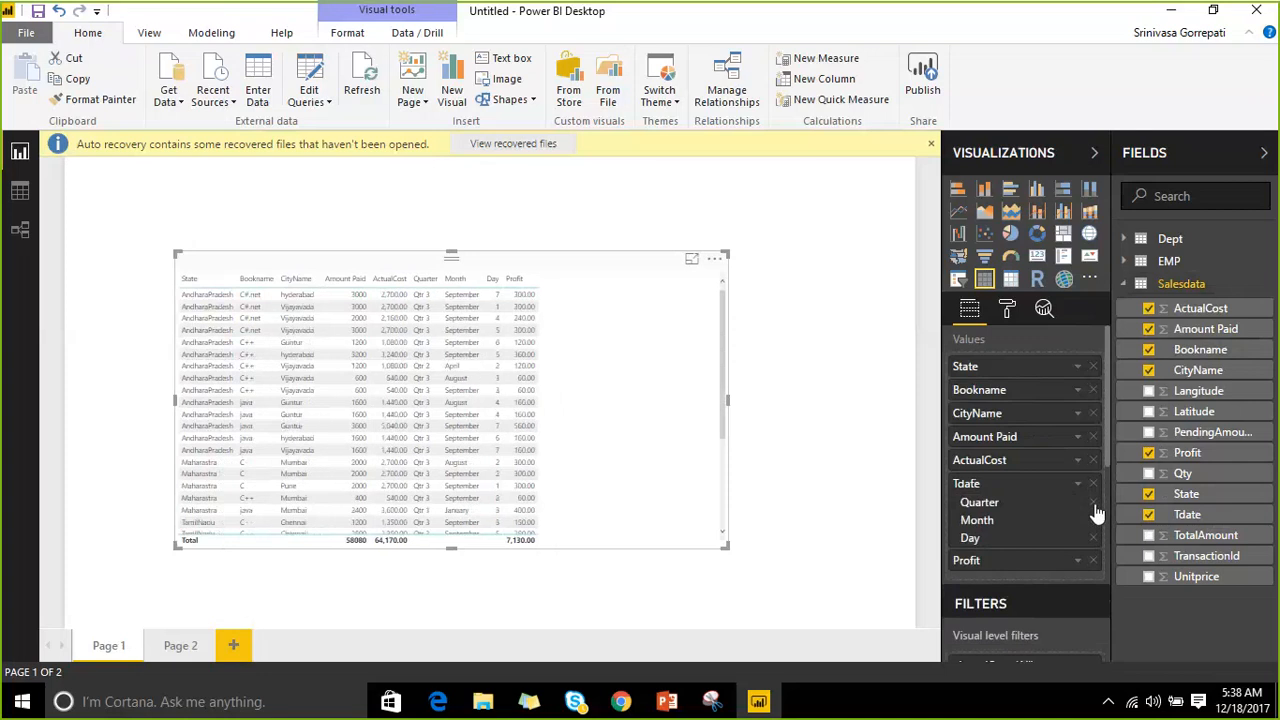
pyautogui.click(1093, 502)
pyautogui.click(1093, 503)
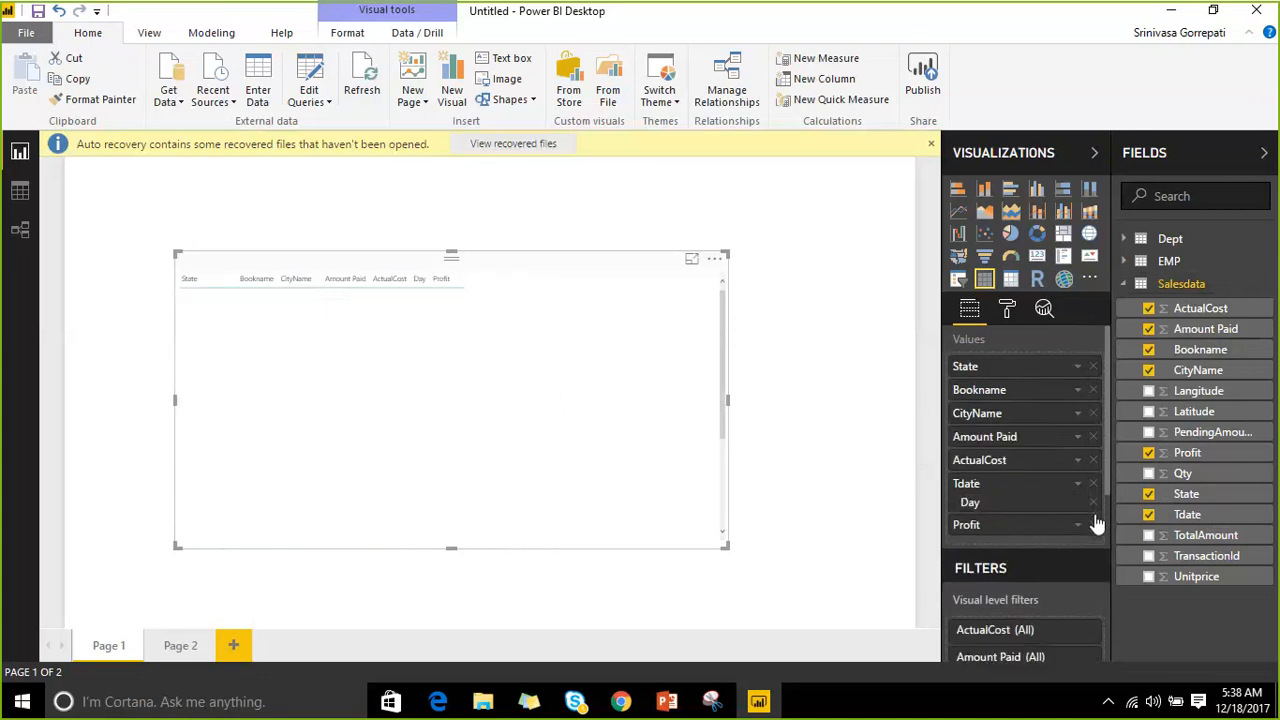
pyautogui.click(1093, 502)
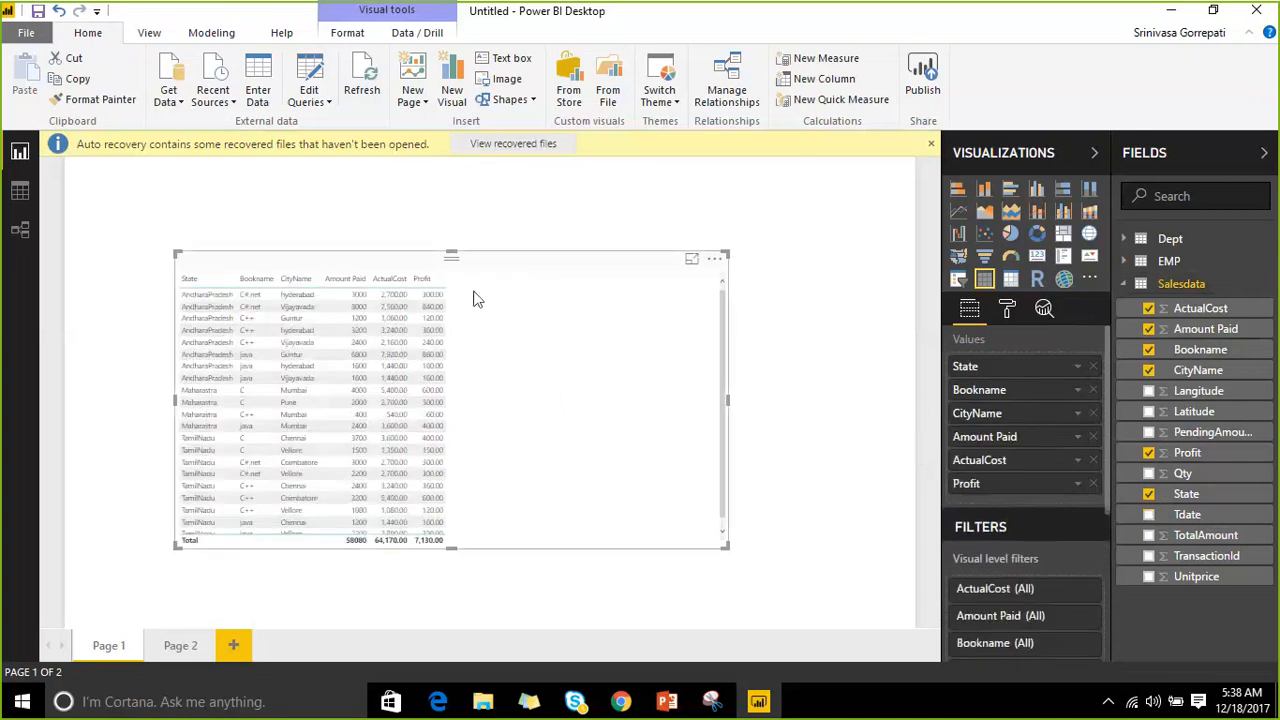
pyautogui.moveTo(475, 265); pyautogui.dragTo(505, 270)
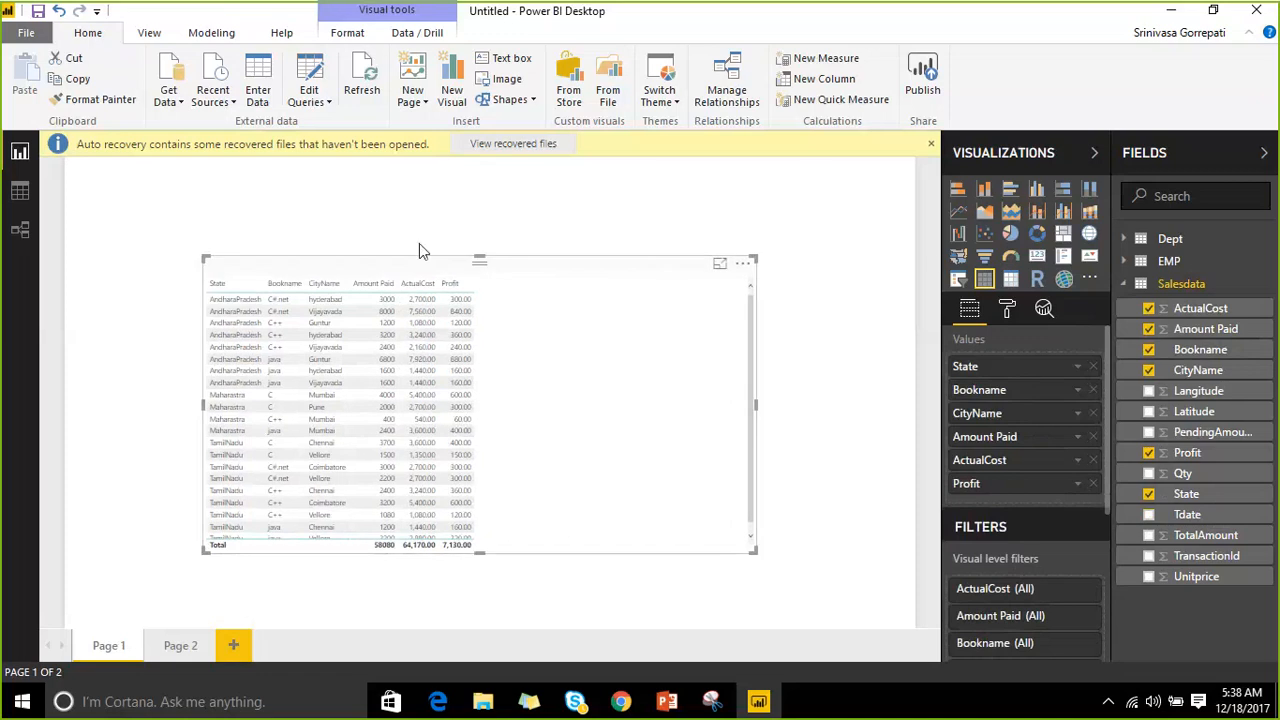
pyautogui.click(720, 266)
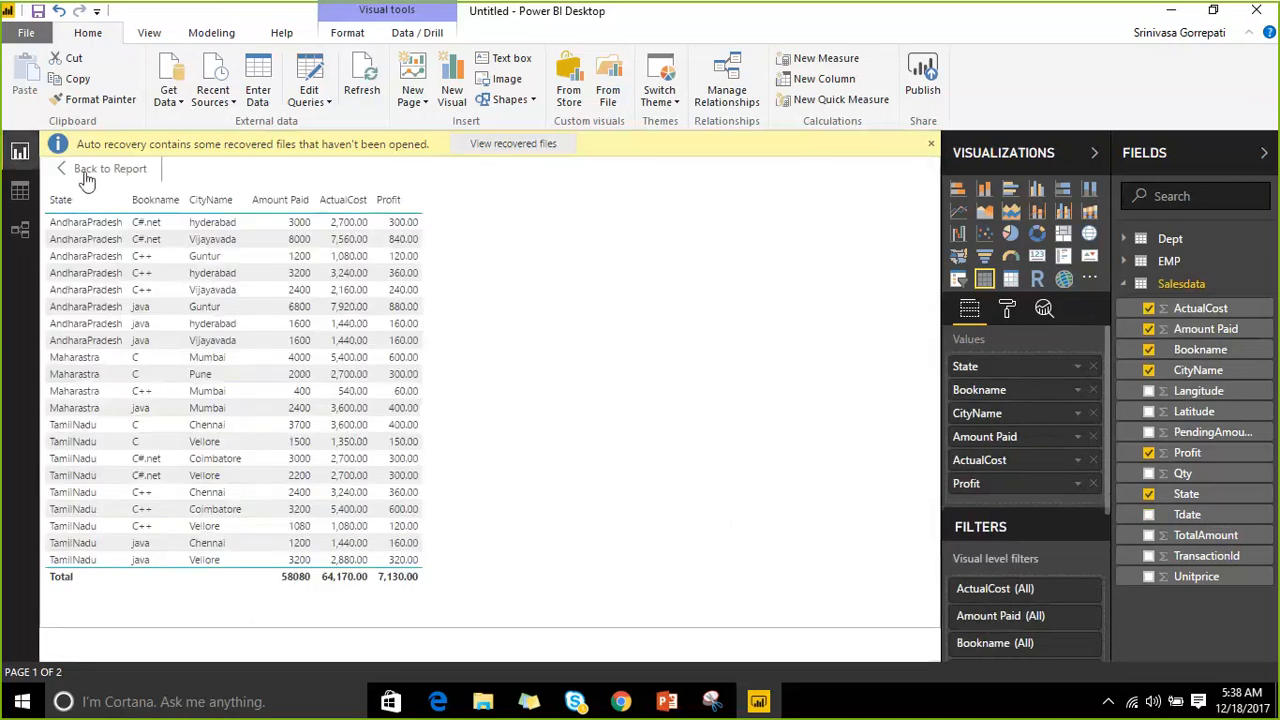
# Leave the enlarged view, preview the table's underlying data with Show Data, then return to the report.
pyautogui.click(88, 171)
pyautogui.click(742, 263)
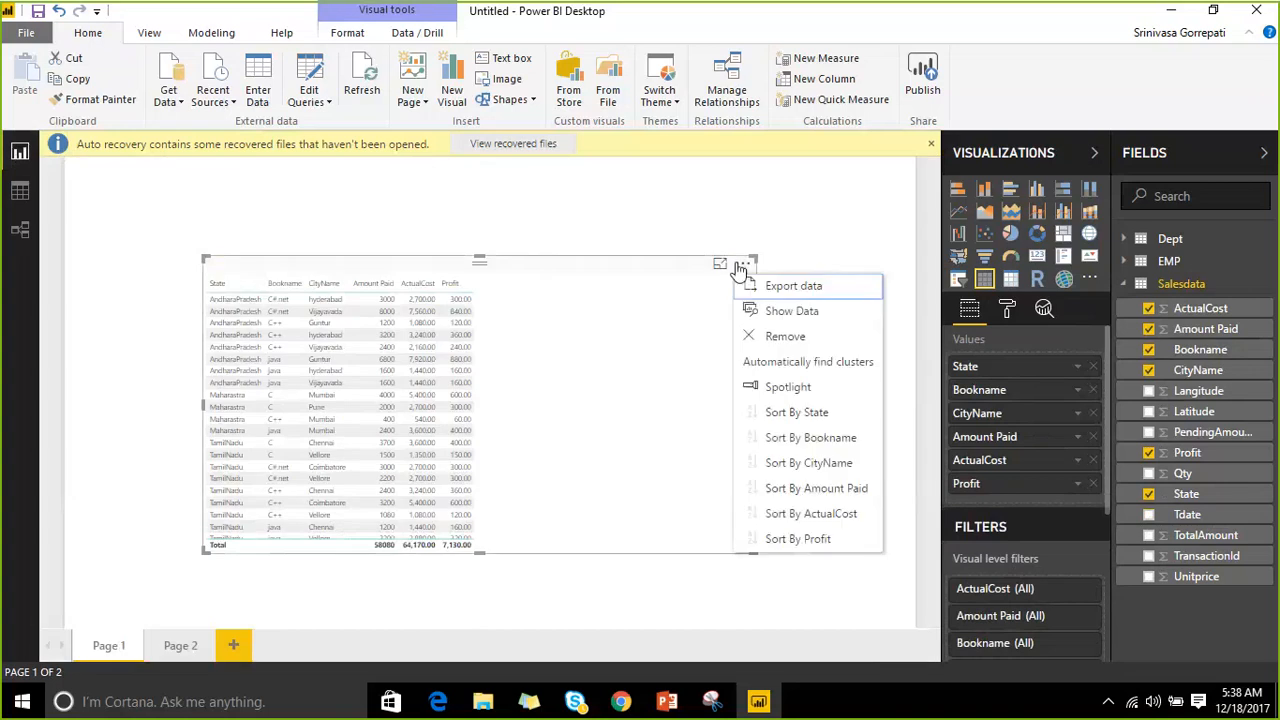
pyautogui.click(842, 311)
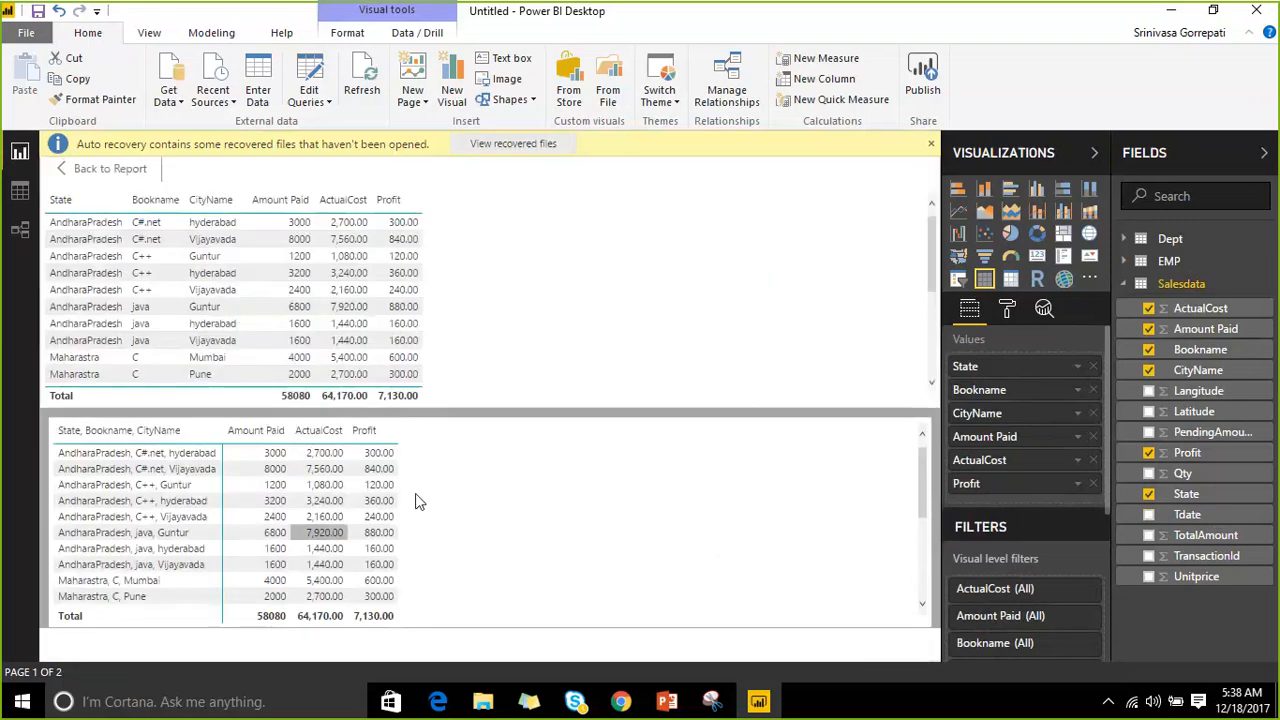
pyautogui.click(64, 172)
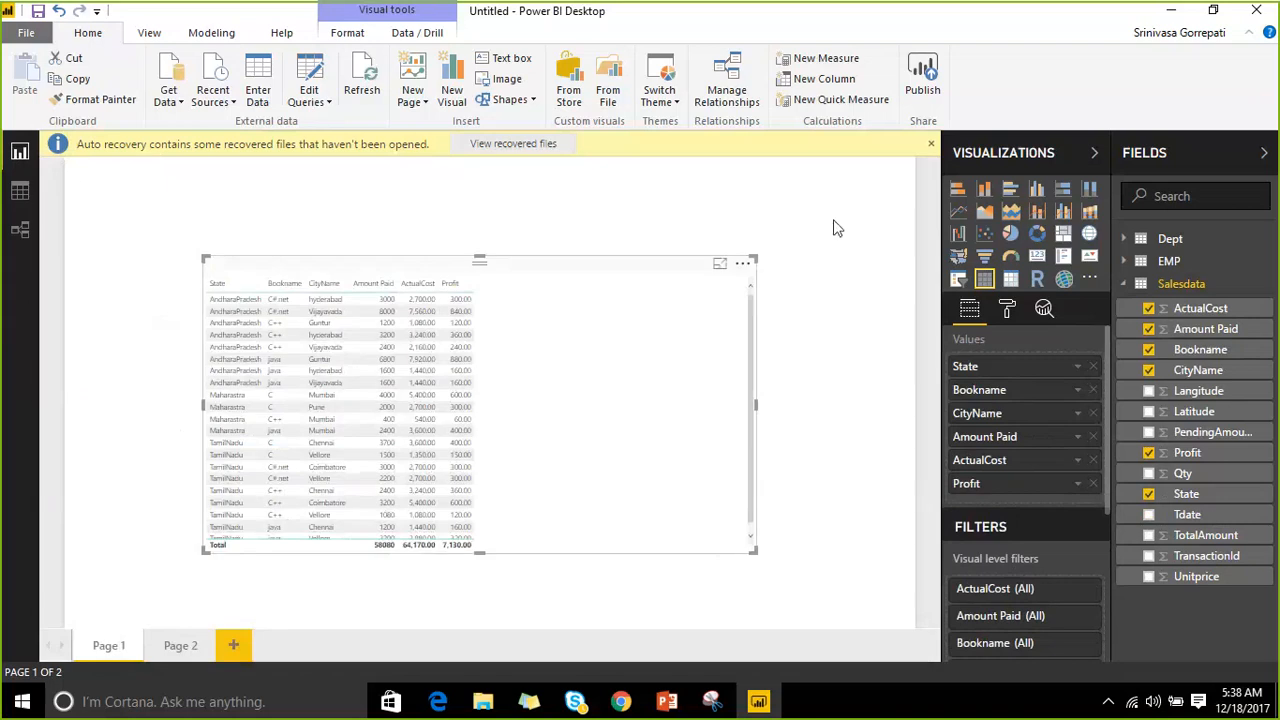
pyautogui.click(743, 266)
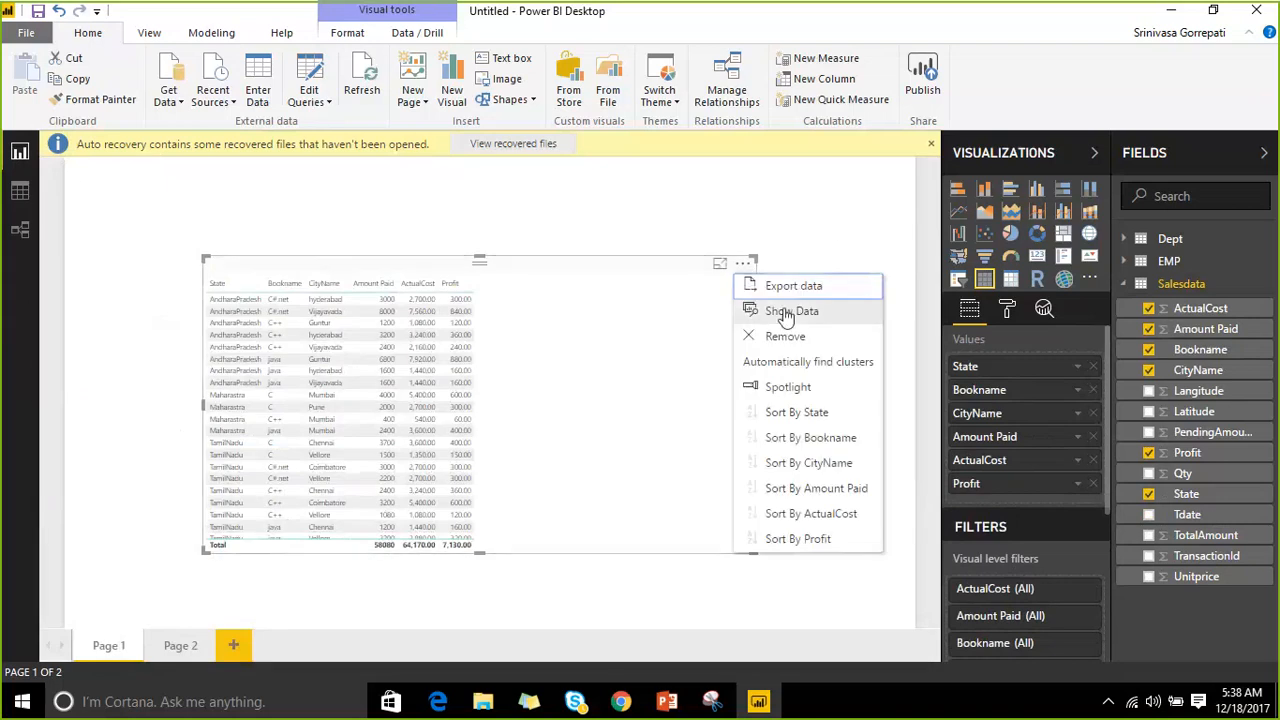
pyautogui.click(818, 388)
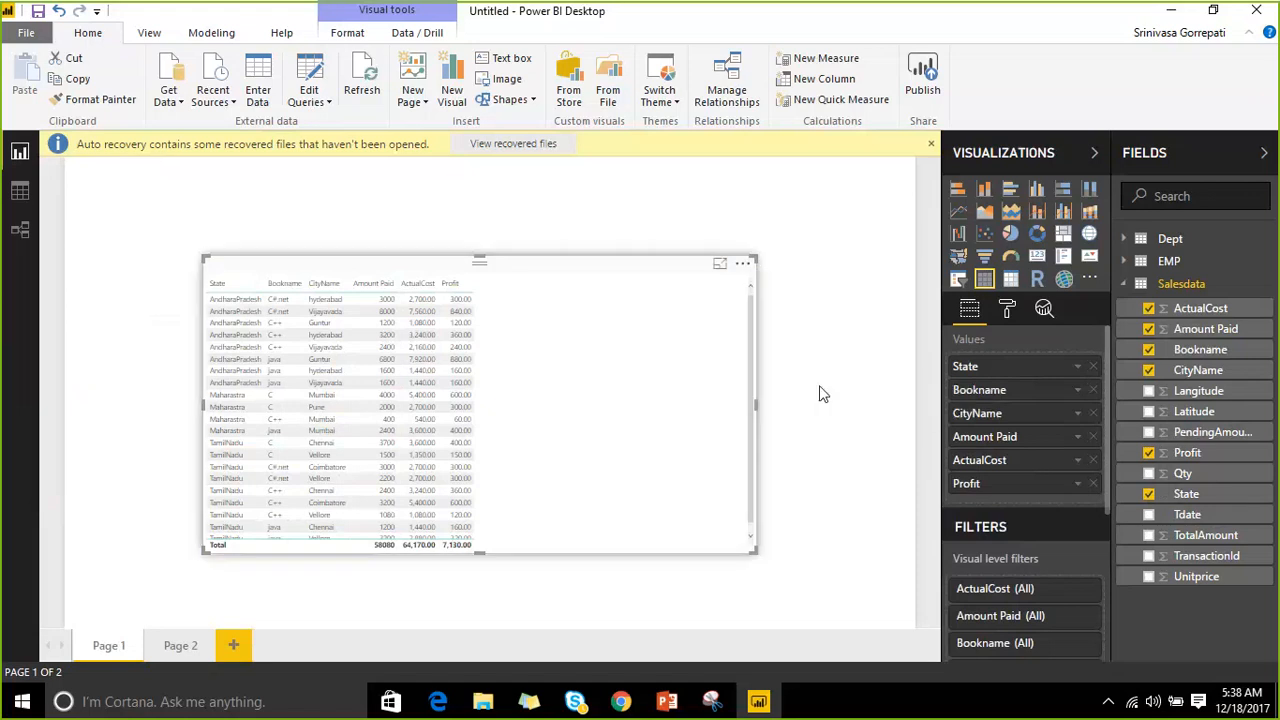
pyautogui.click(741, 265)
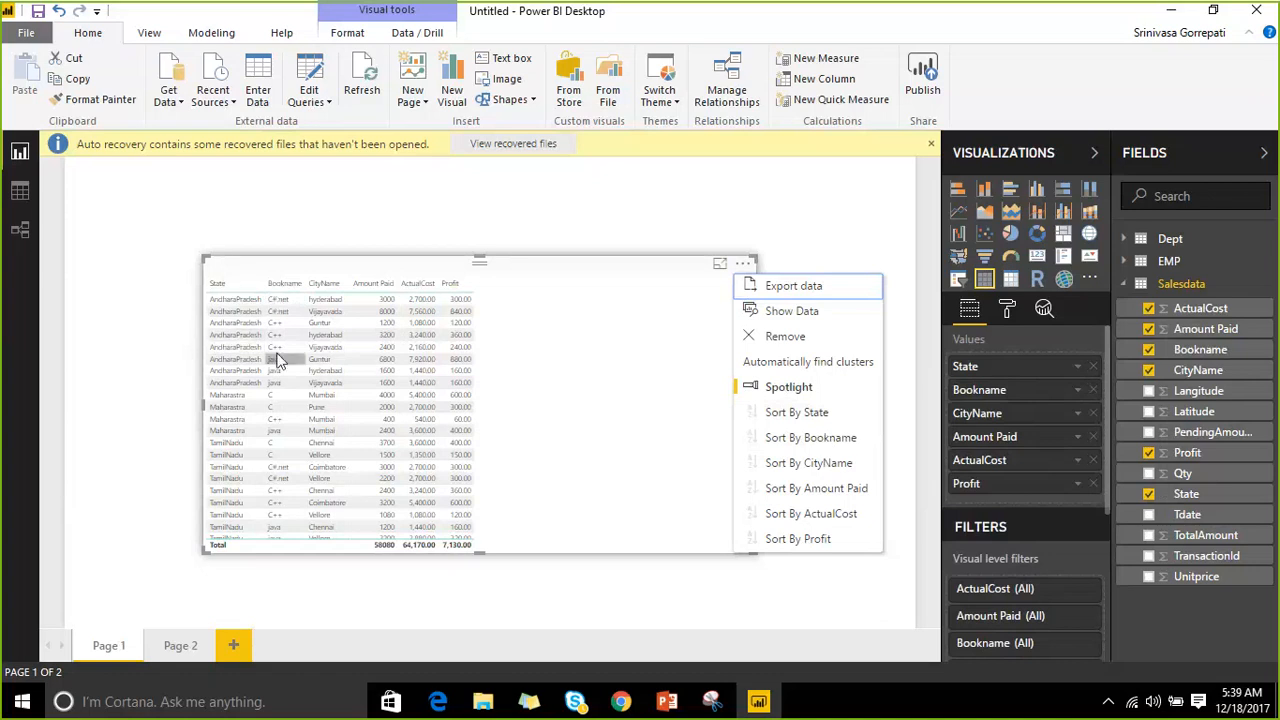
# Sort the table by Bookname, CityName, Amount Paid and ActualCost in turn, ending sorted by Profit ascending.
pyautogui.click(815, 413)
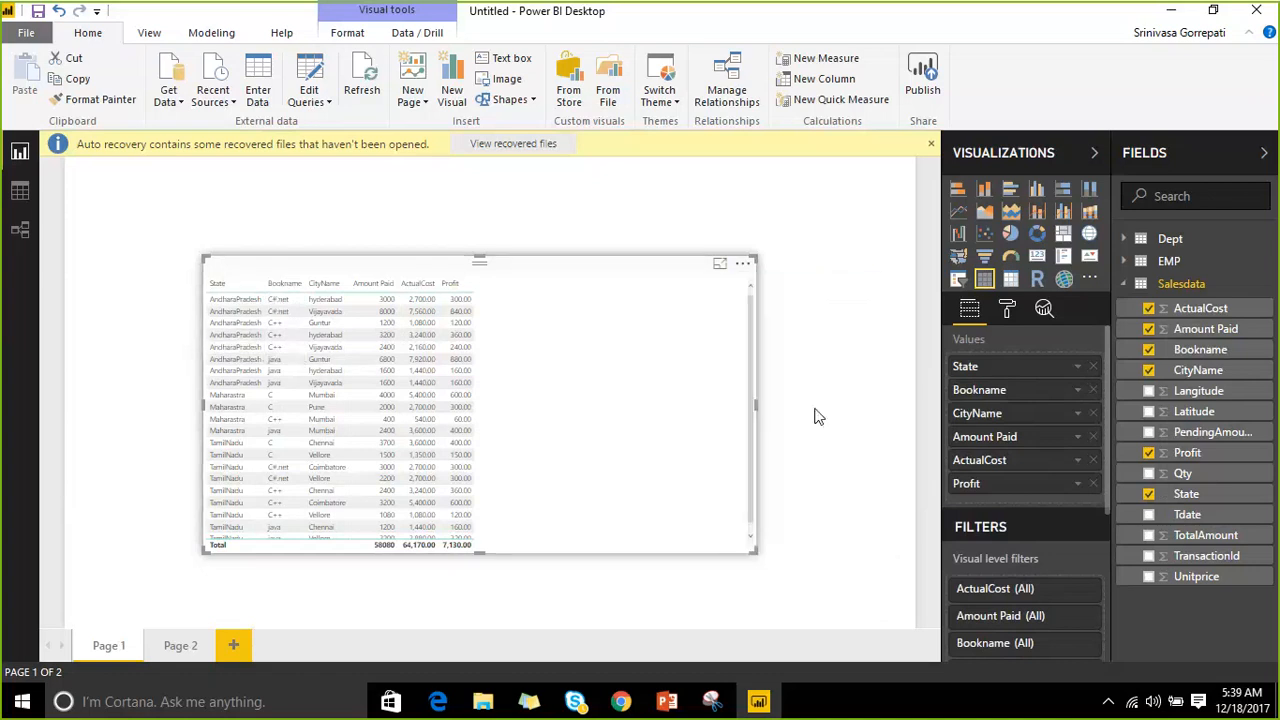
pyautogui.click(282, 288)
pyautogui.click(324, 285)
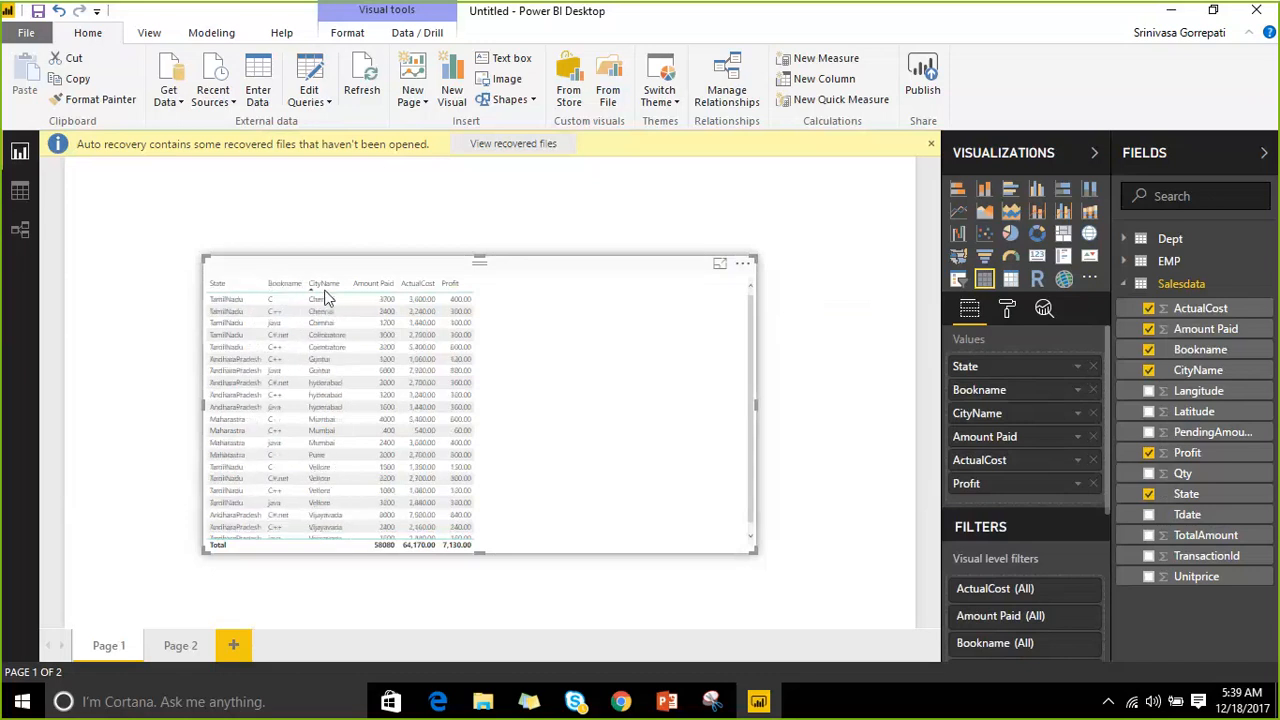
pyautogui.click(371, 287)
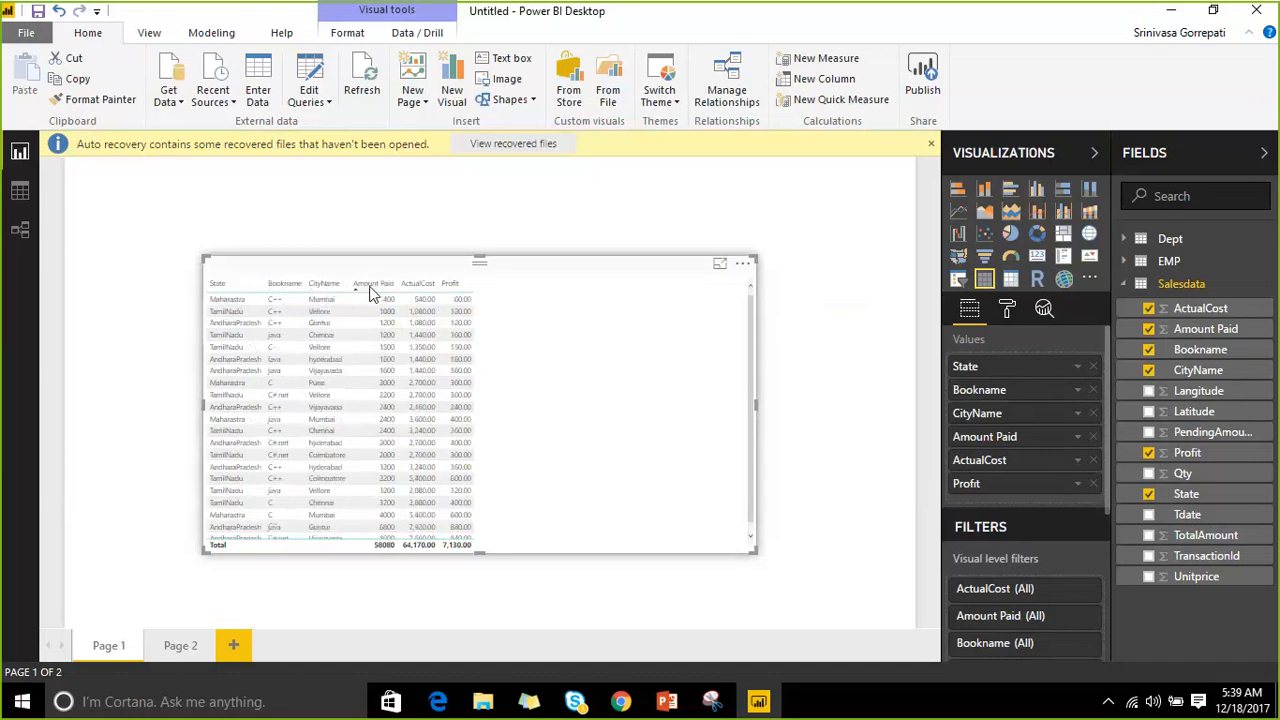
pyautogui.click(422, 286)
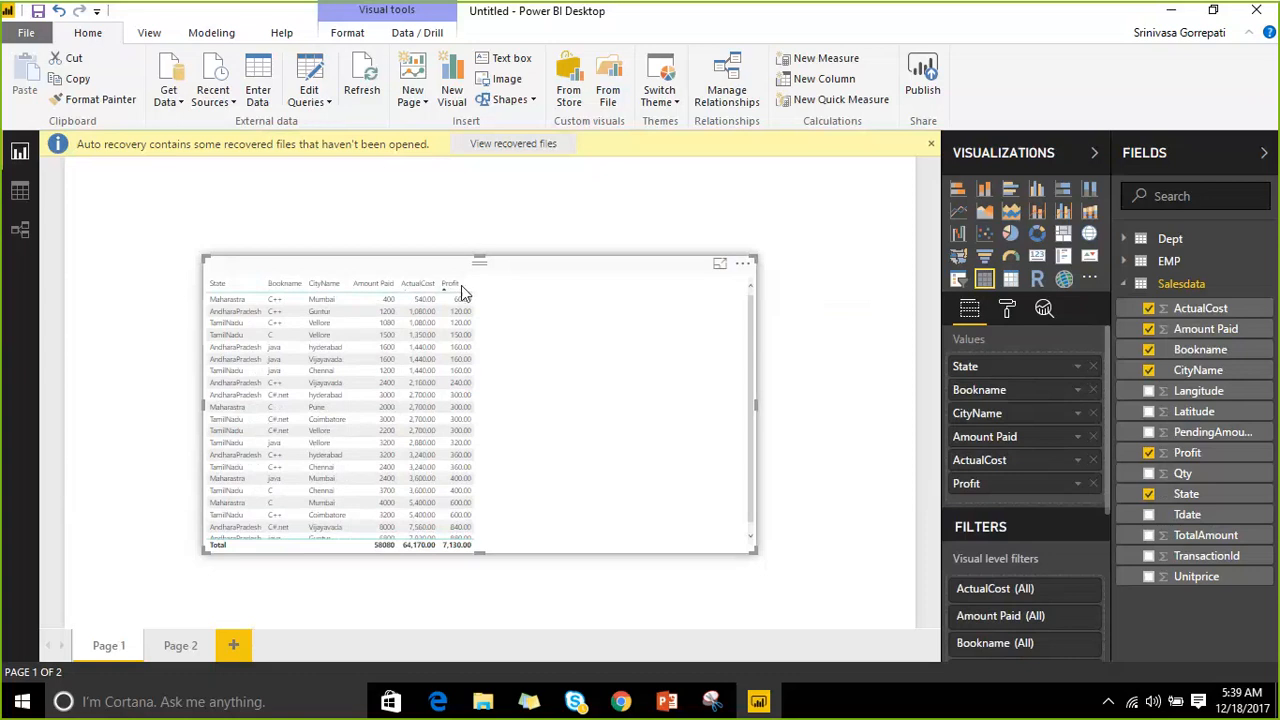
pyautogui.click(742, 264)
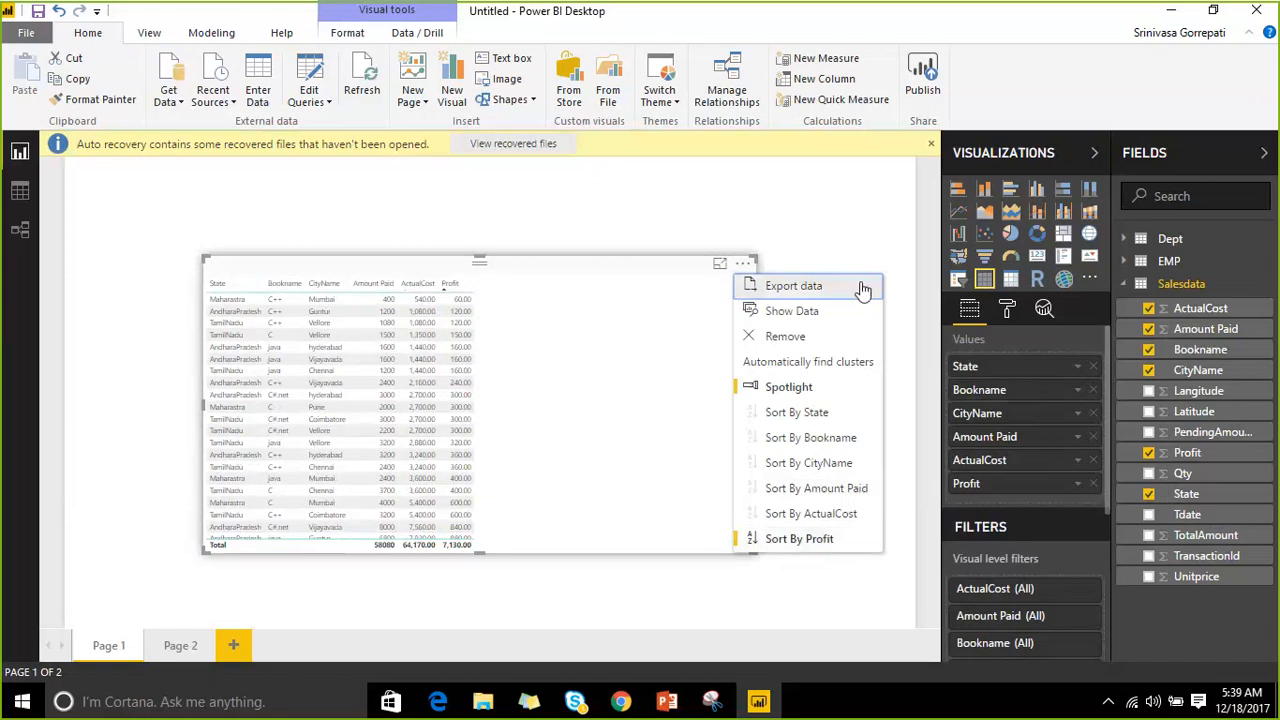
pyautogui.click(821, 213)
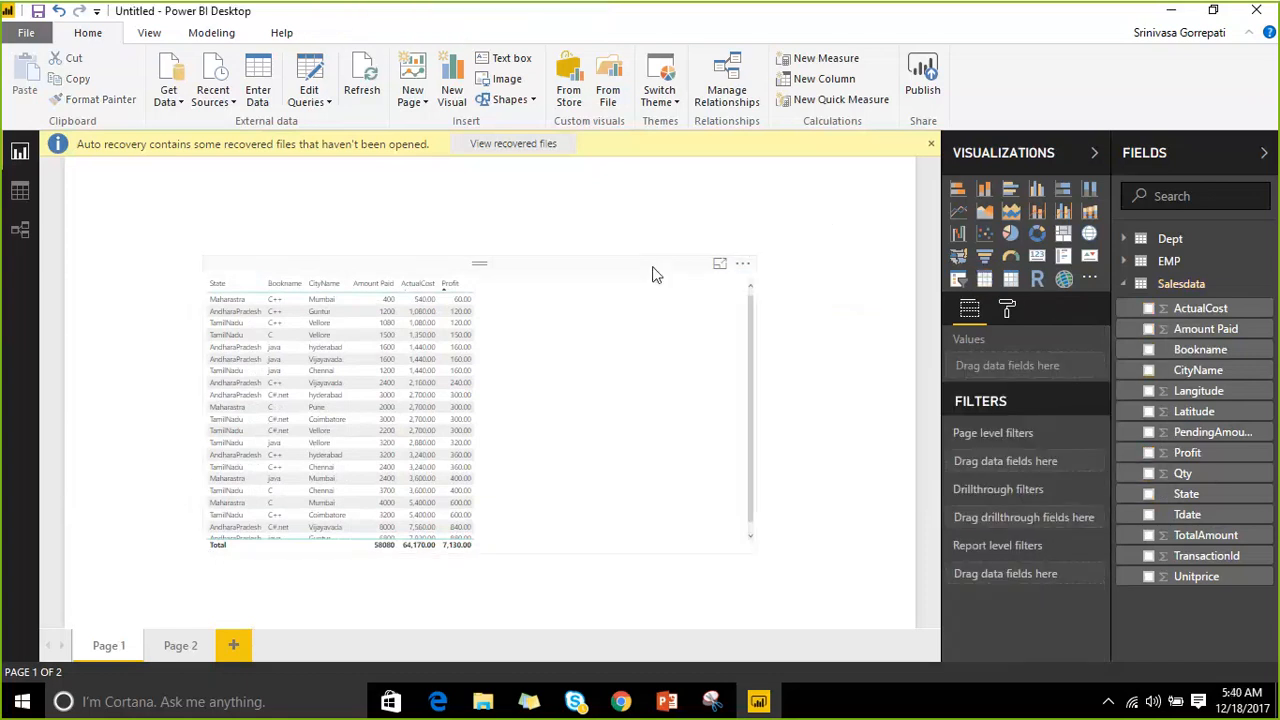
# Resize the table visual to 500 wide by 475 high and move it near the page centre.
pyautogui.click(655, 275)
pyautogui.click(1005, 312)
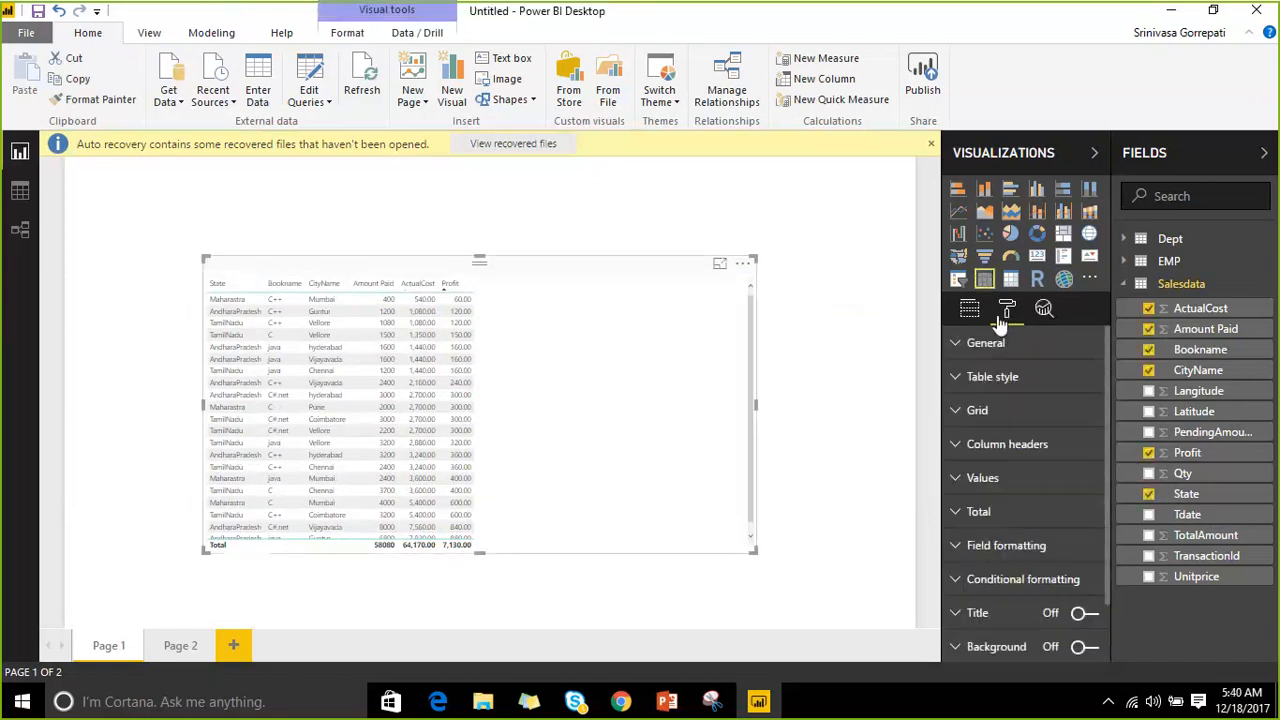
pyautogui.click(965, 343)
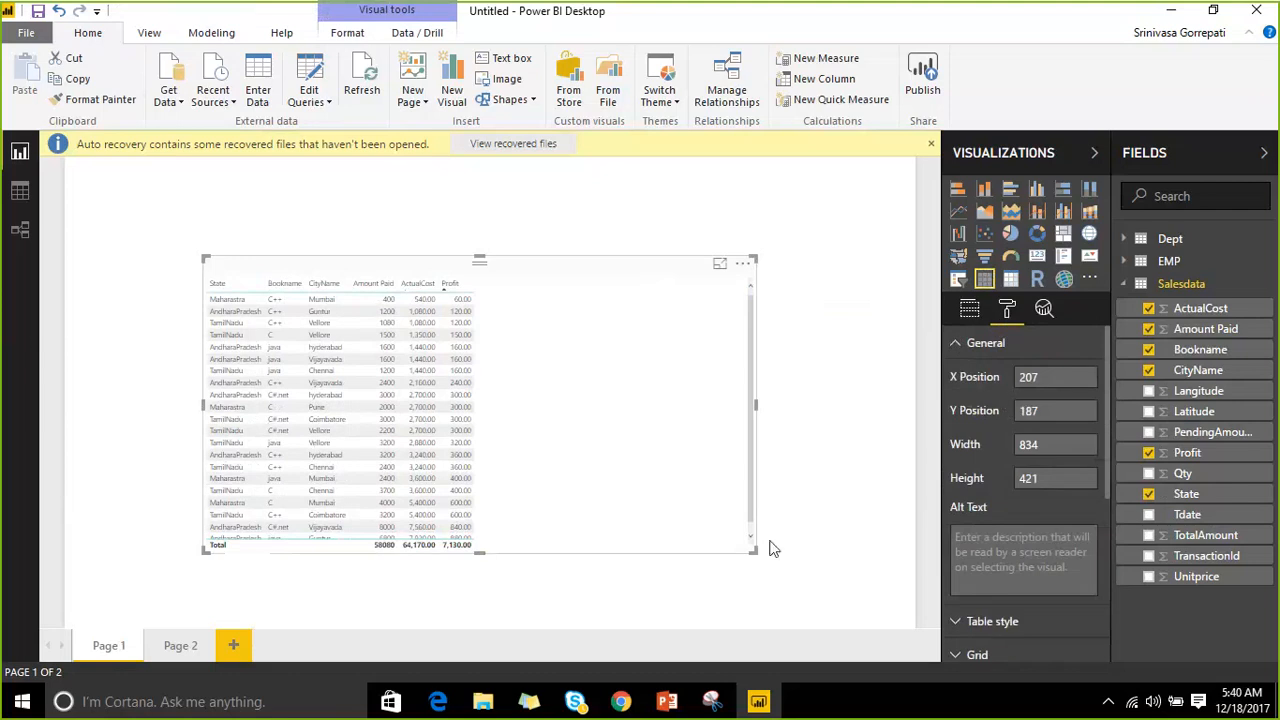
pyautogui.moveTo(760, 550); pyautogui.dragTo(535, 572)
pyautogui.moveTo(367, 260)
pyautogui.mouseDown()
pyautogui.moveTo(366, 194)
pyautogui.moveTo(354, 251)
pyautogui.mouseUp()
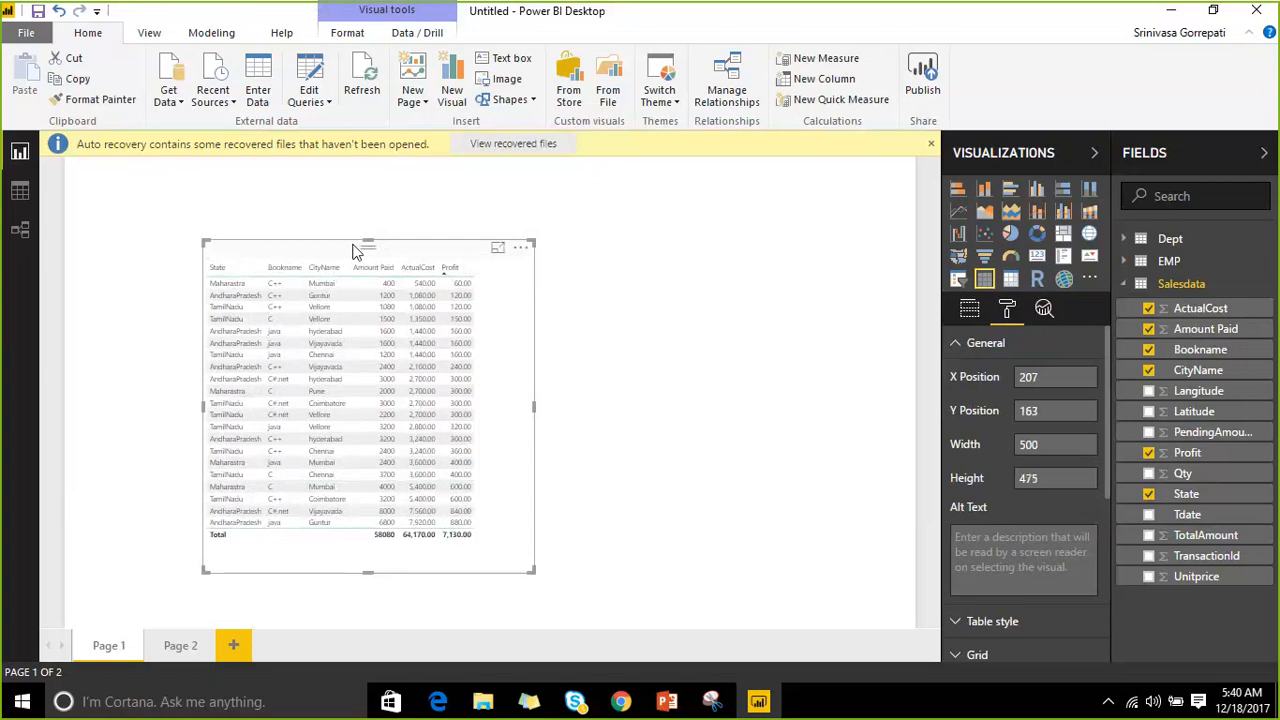
pyautogui.moveTo(352, 251); pyautogui.dragTo(522, 238)
# Try the None, Minimal, Bold header, Alternating rows, Contrast alternating rows and Flashy rows table styles.
pyautogui.click(955, 345)
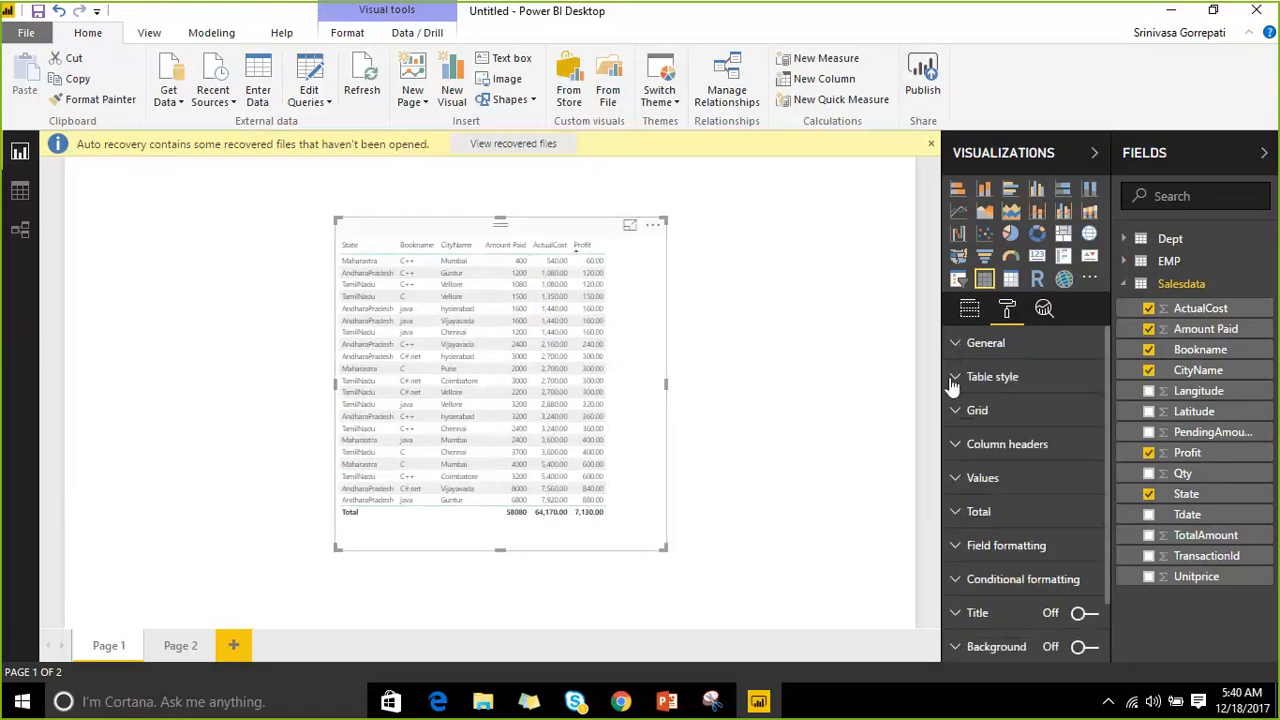
pyautogui.click(955, 383)
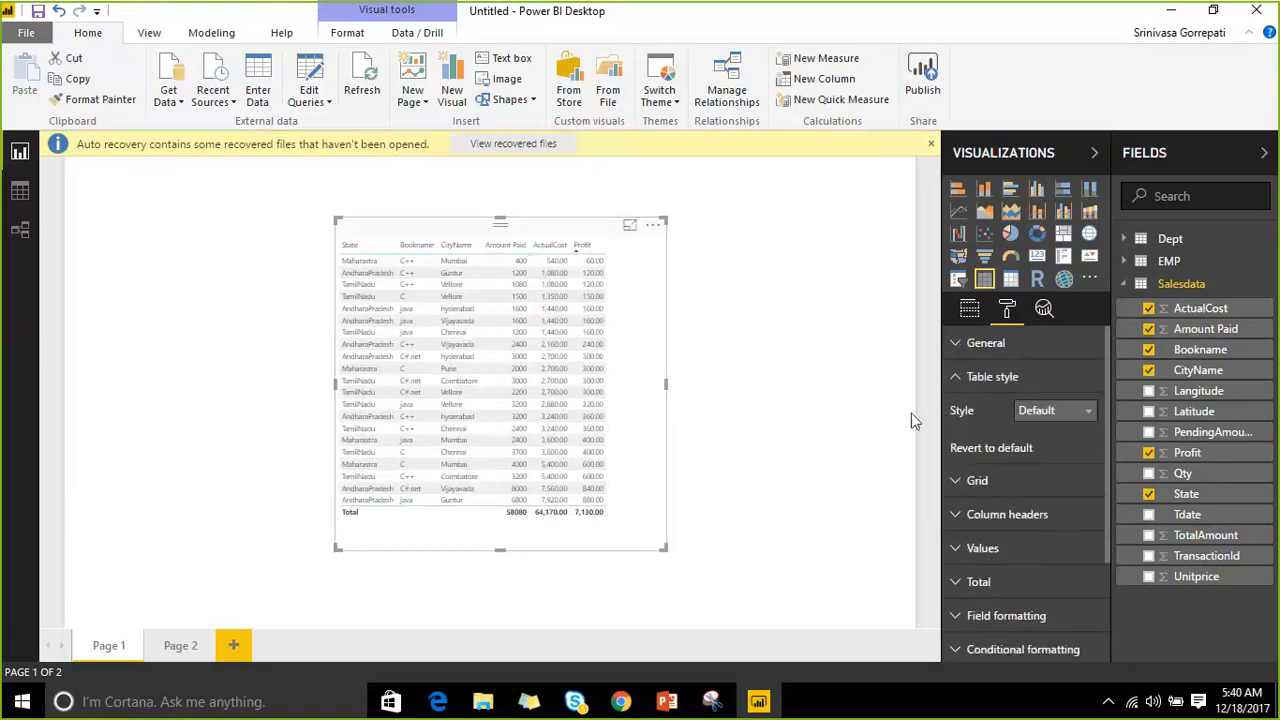
pyautogui.click(1040, 416)
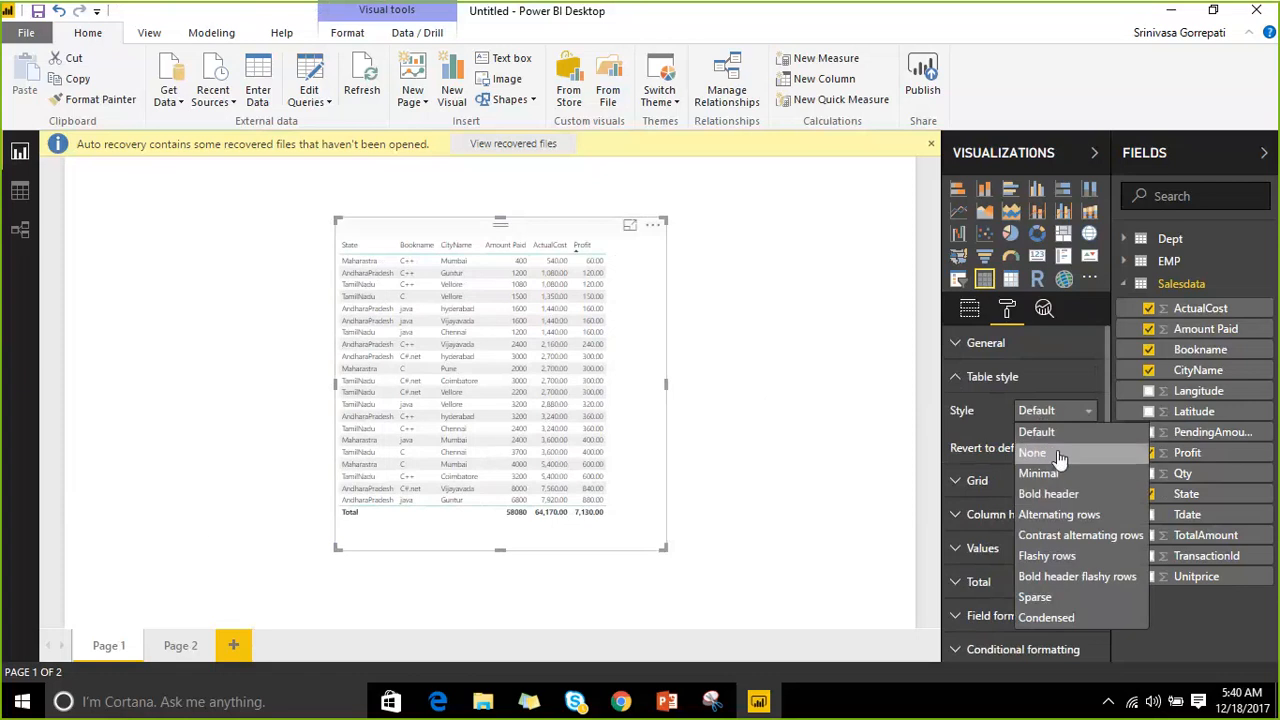
pyautogui.click(1050, 452)
pyautogui.click(1072, 412)
pyautogui.click(1074, 478)
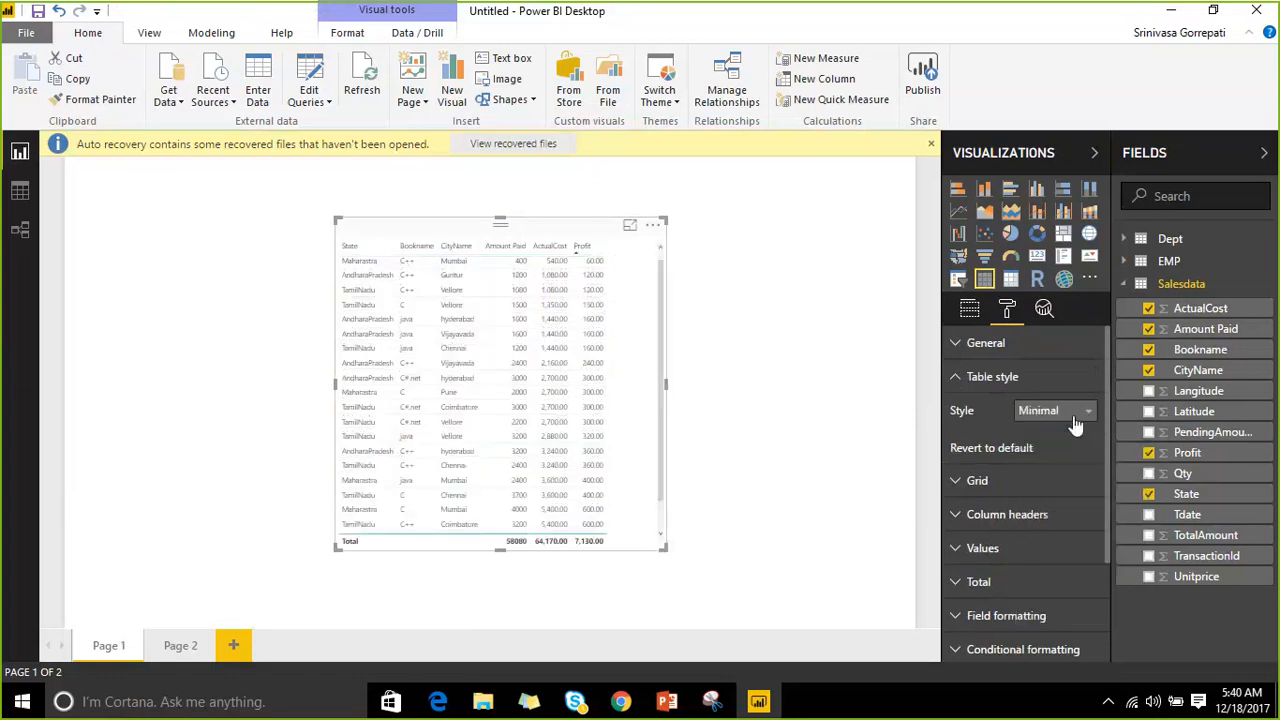
pyautogui.click(1072, 412)
pyautogui.click(1074, 493)
pyautogui.click(1072, 411)
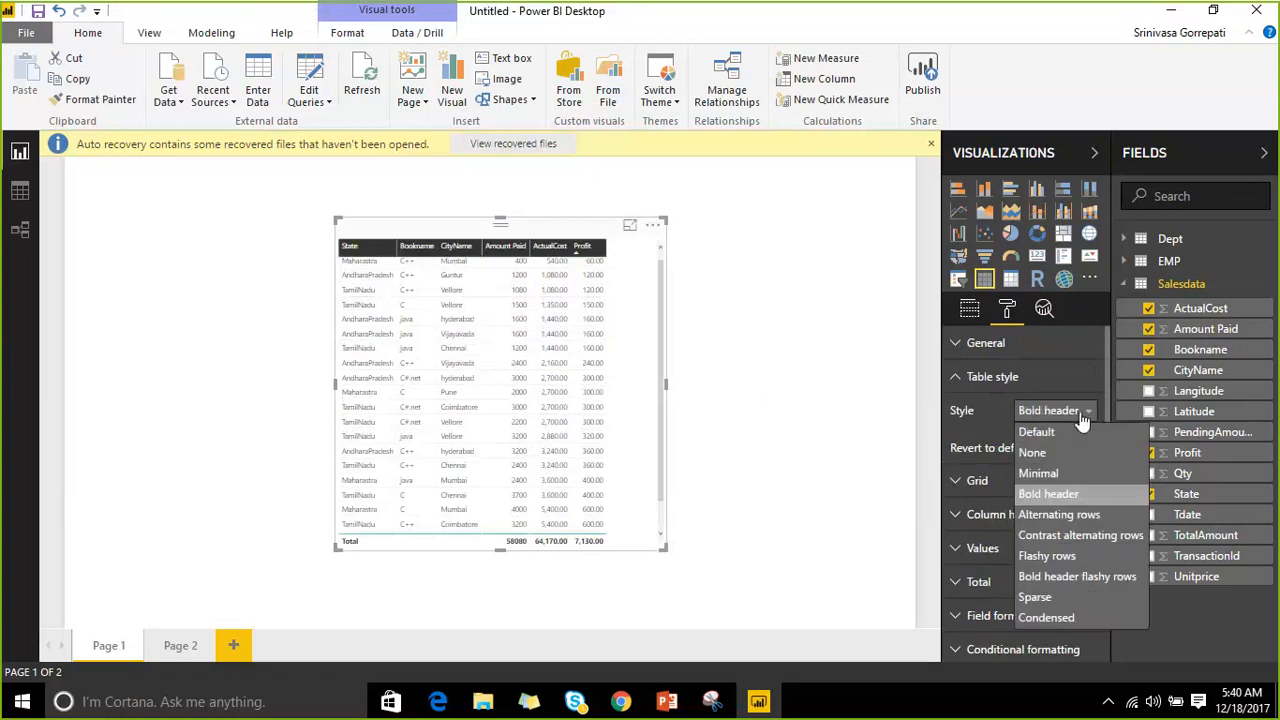
pyautogui.click(1062, 411)
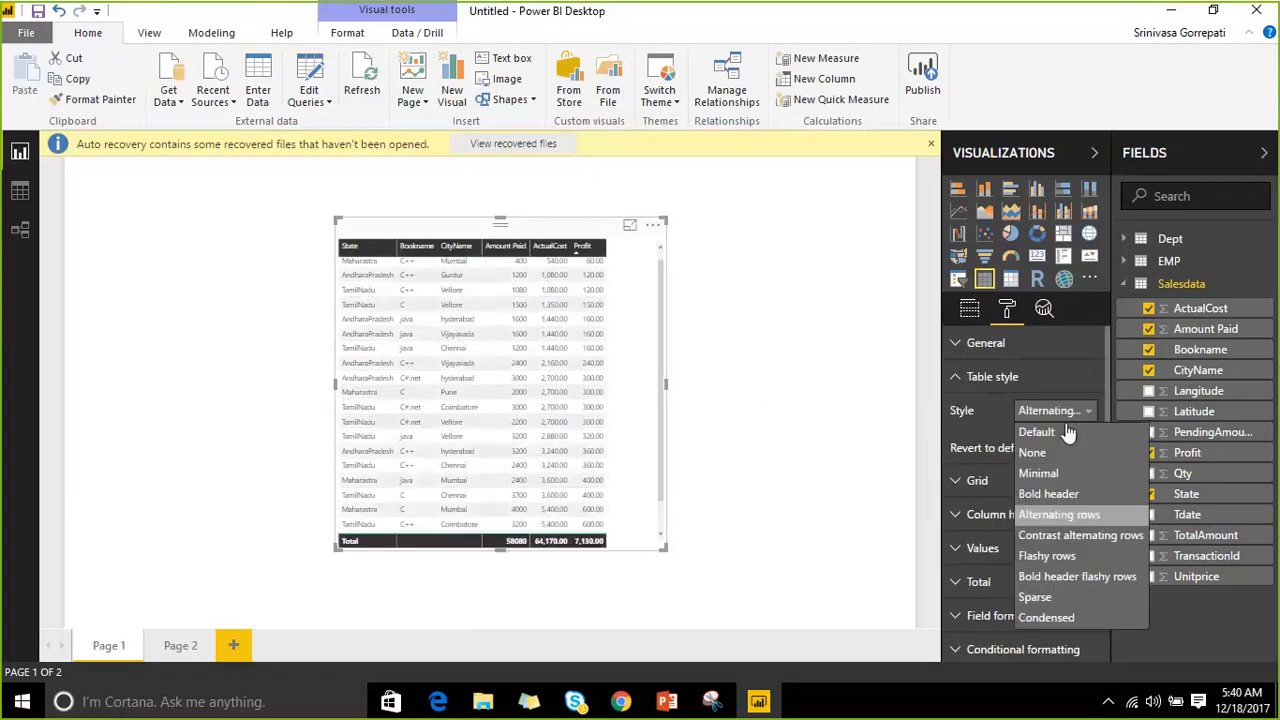
pyautogui.click(1062, 537)
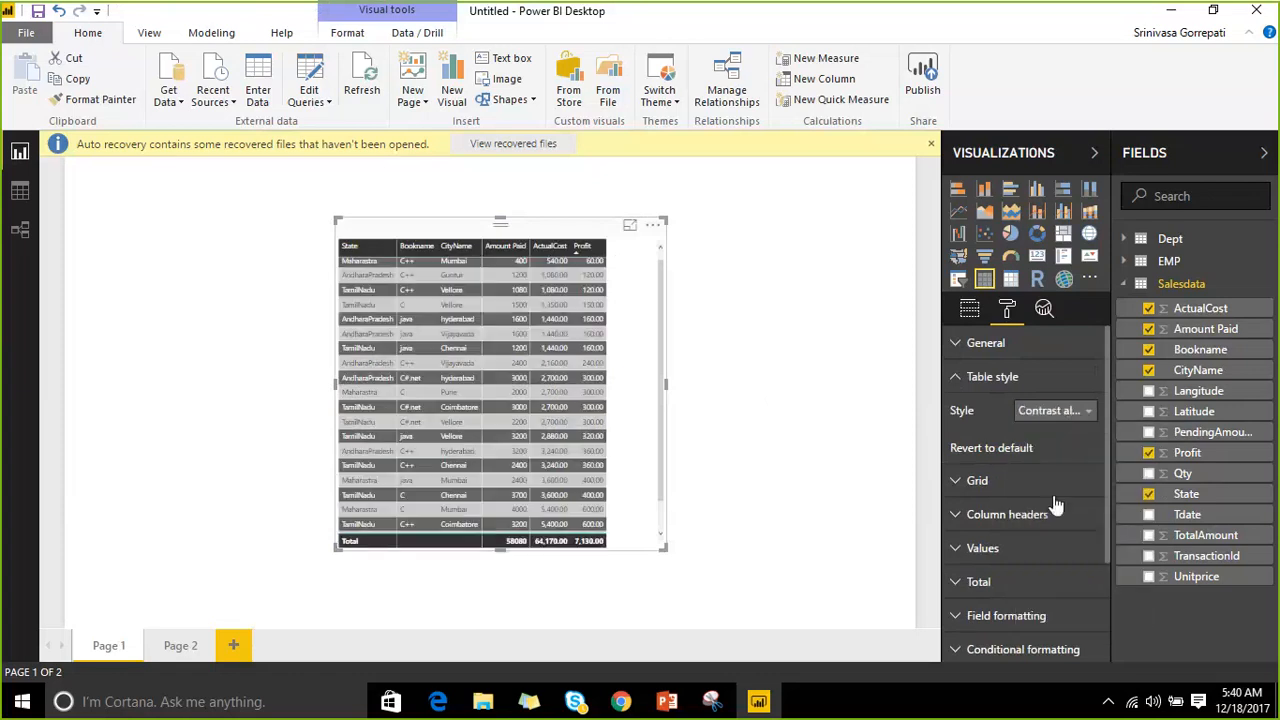
pyautogui.click(1055, 410)
pyautogui.click(1060, 556)
pyautogui.click(1055, 410)
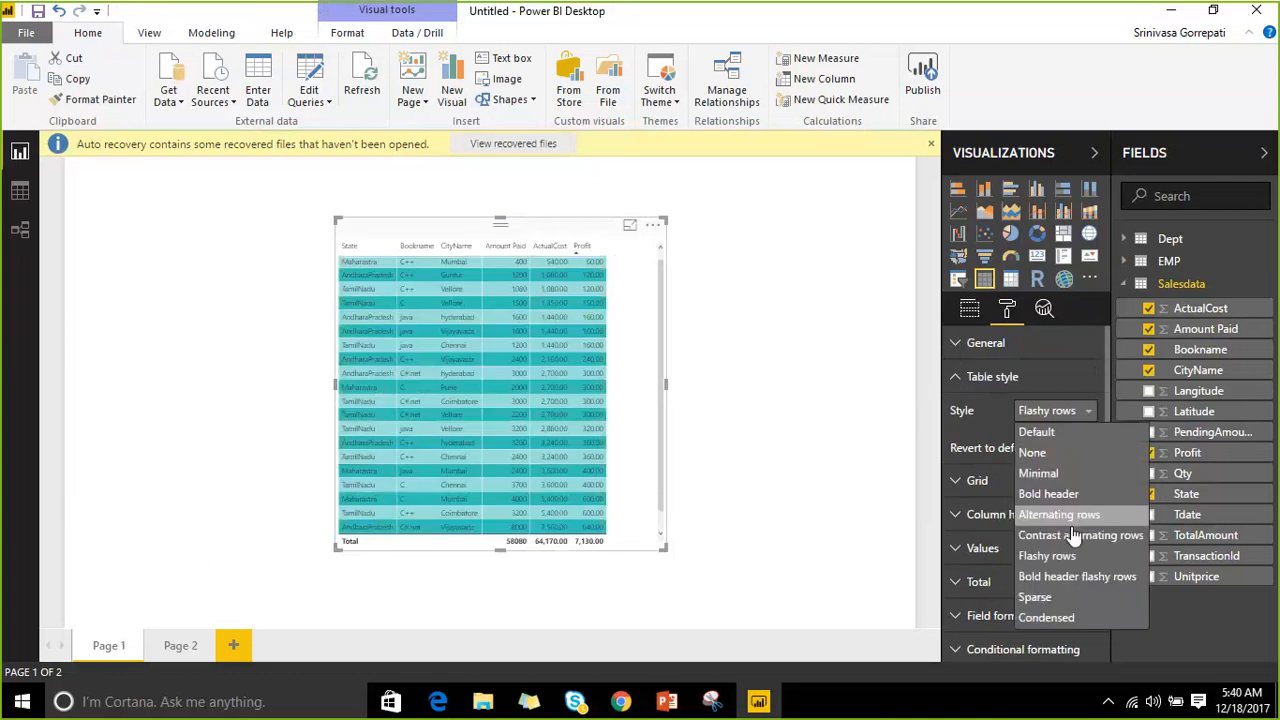
# After trying Sparse and Condensed, settle on the Bold header flashy rows style and show Grid settings.
pyautogui.click(1062, 574)
pyautogui.click(1058, 411)
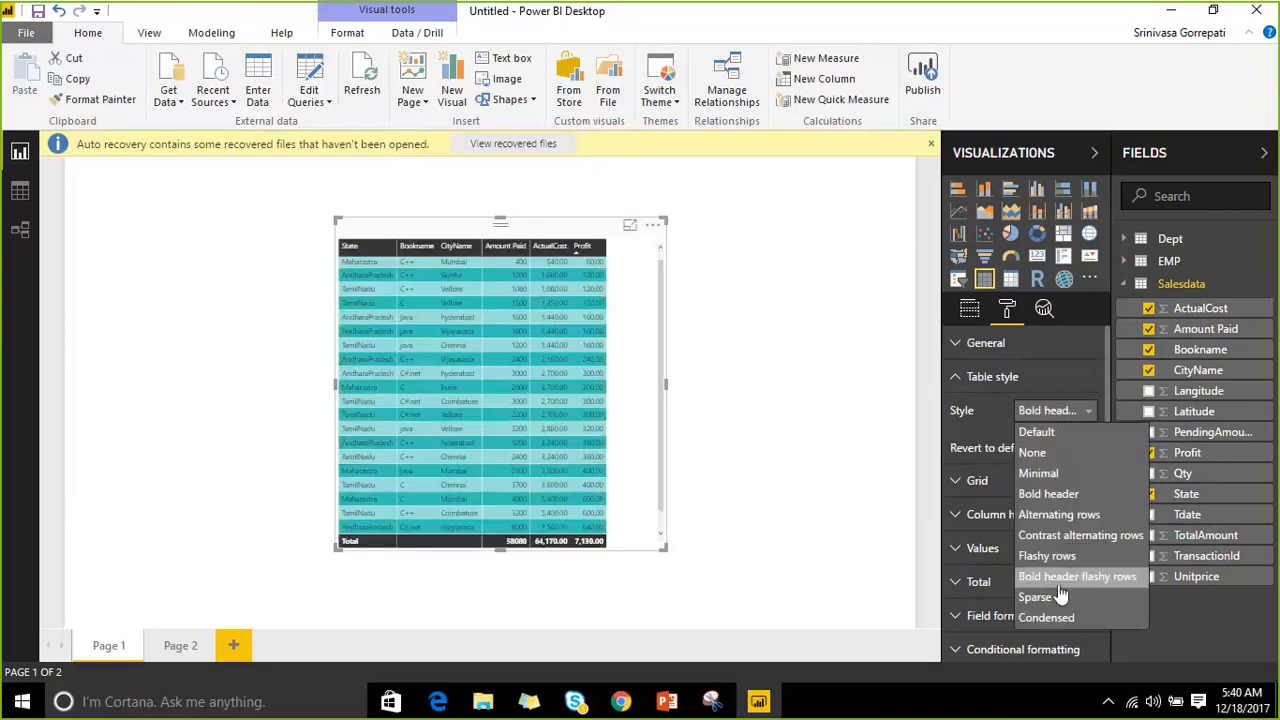
pyautogui.click(1060, 592)
pyautogui.click(1058, 416)
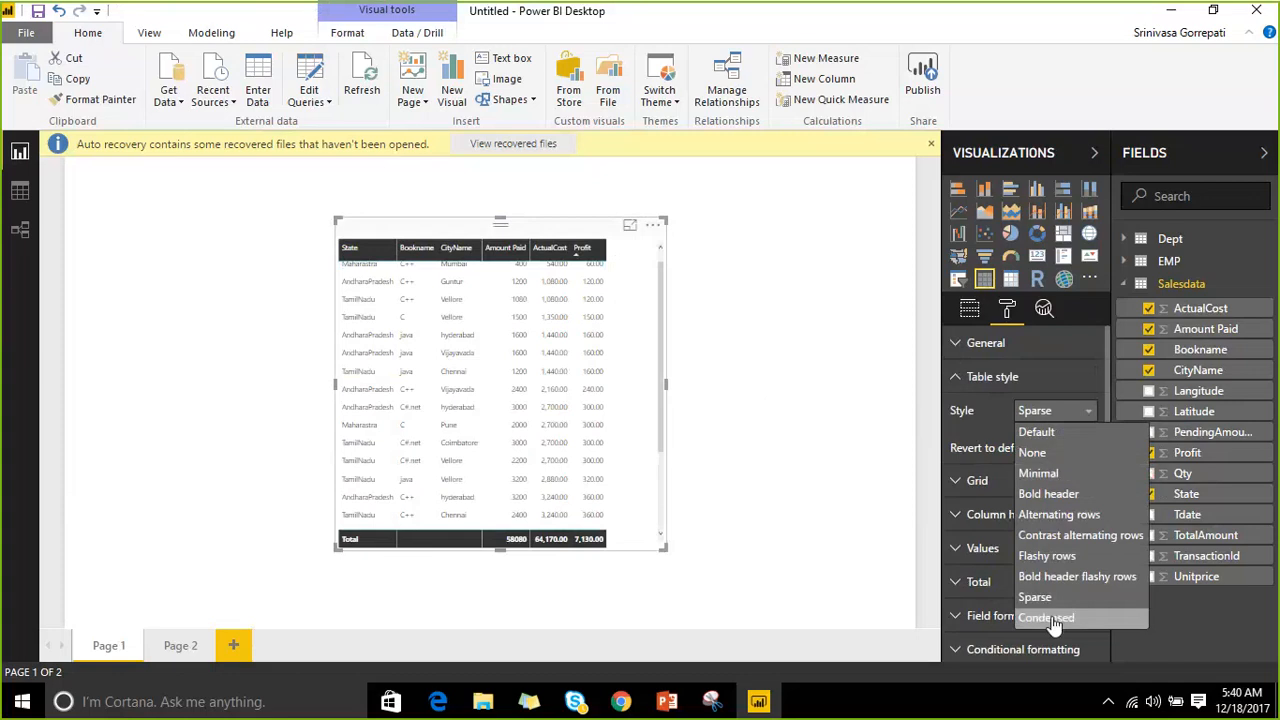
pyautogui.click(1050, 618)
pyautogui.click(1058, 408)
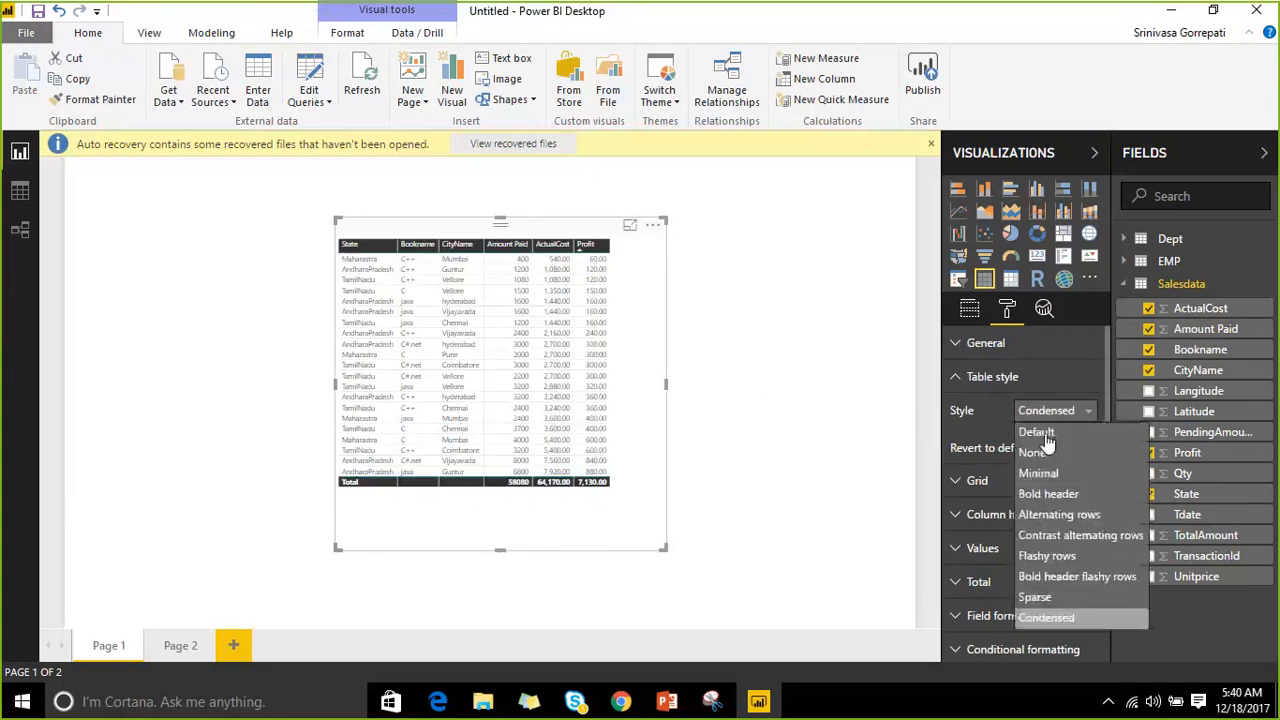
pyautogui.click(1047, 560)
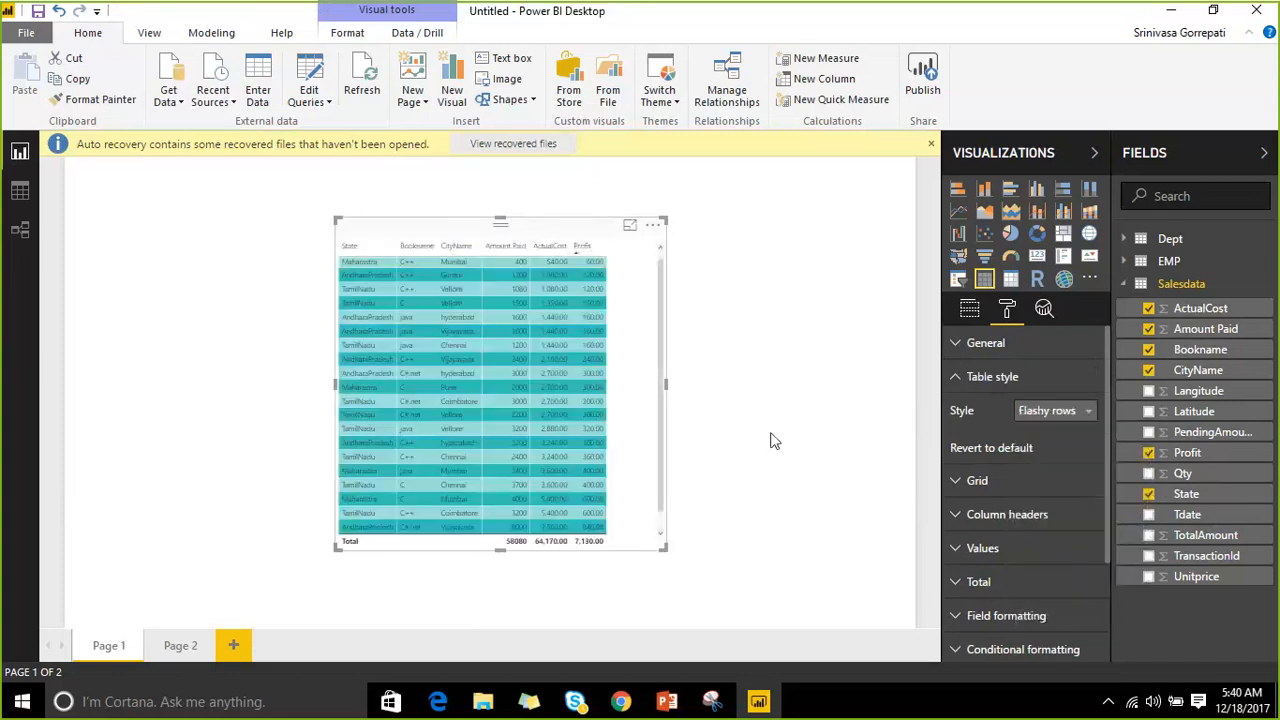
pyautogui.click(1086, 411)
pyautogui.click(1100, 577)
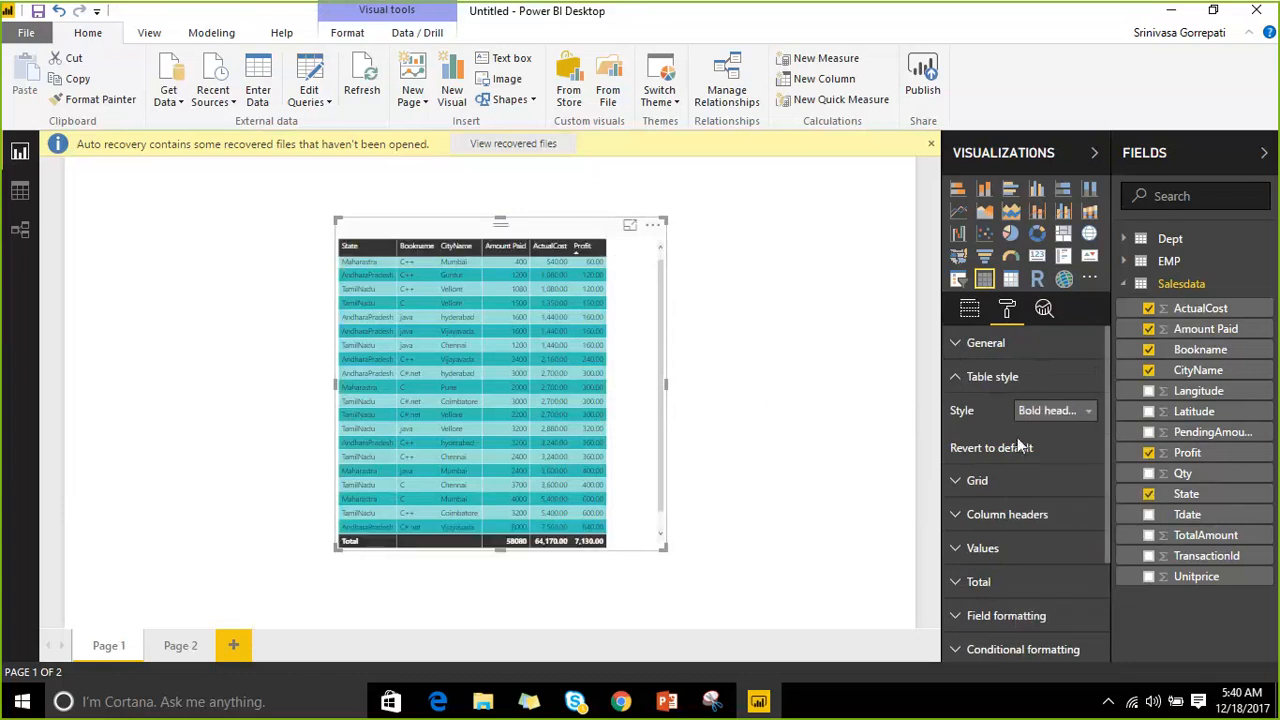
pyautogui.scroll(-3, 963, 462)
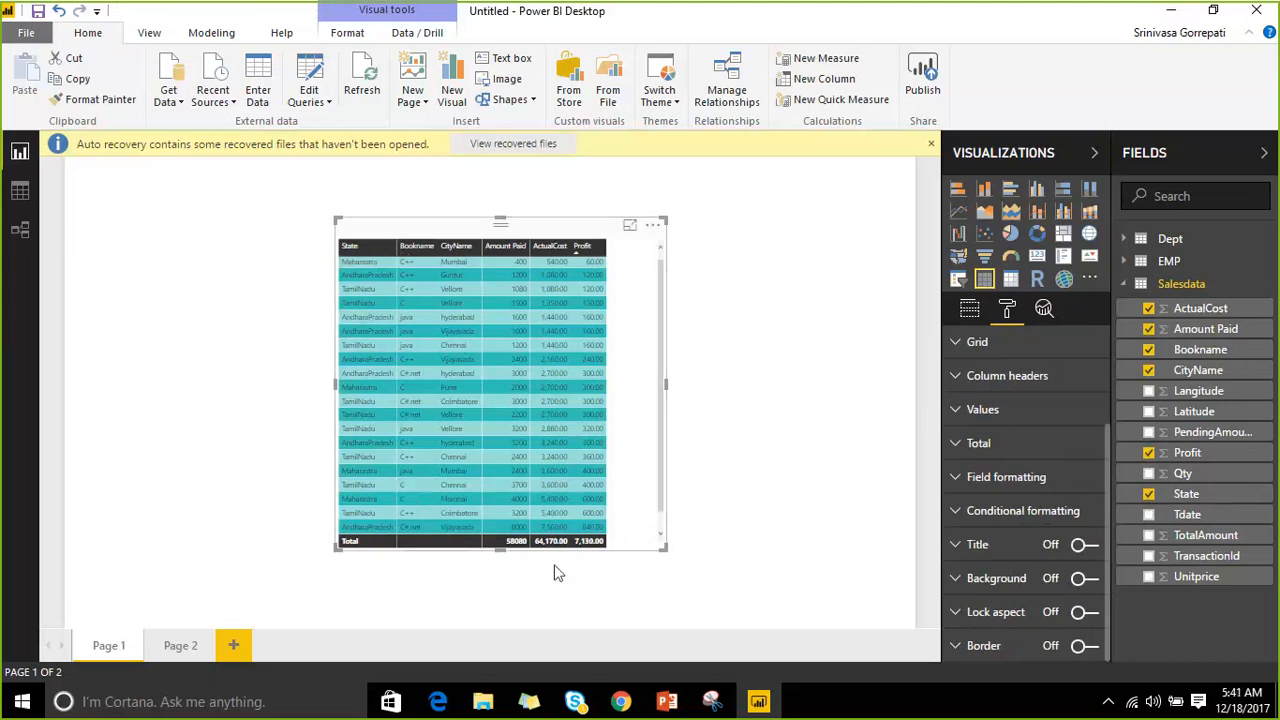
pyautogui.click(958, 350)
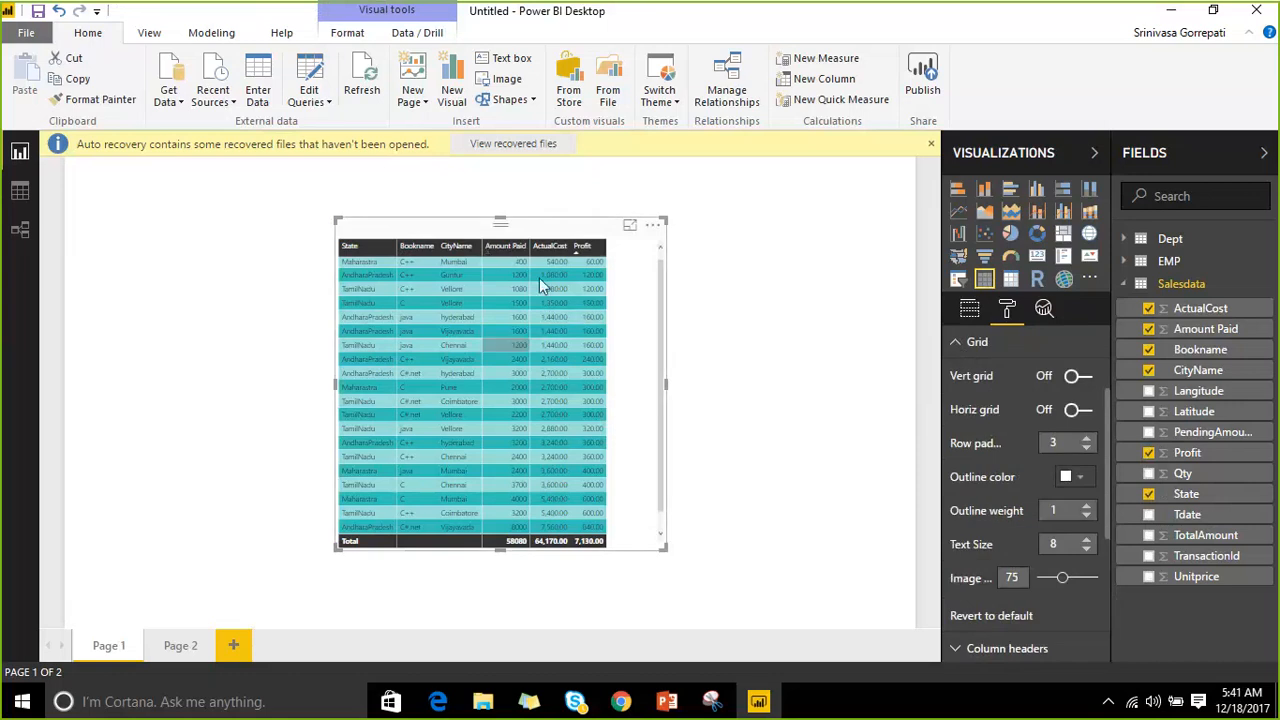
# Turn on red vertical gridlines with thickness 3.
pyautogui.click(1088, 383)
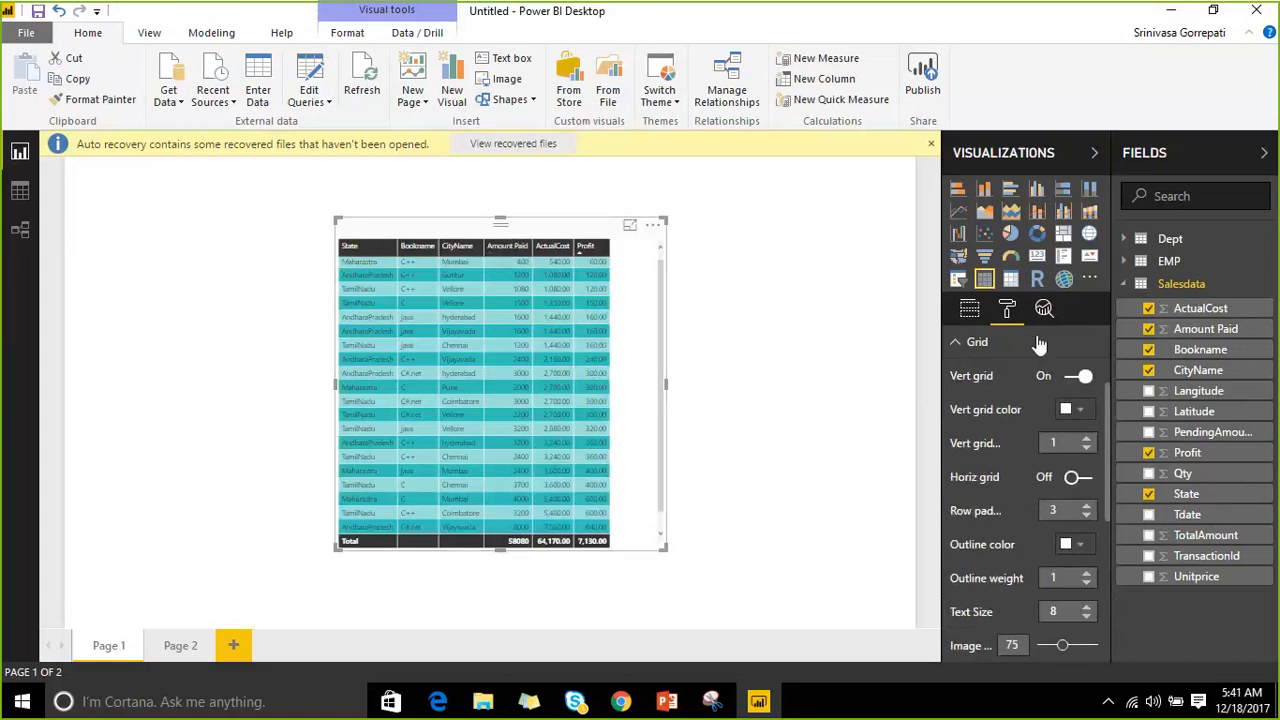
pyautogui.click(1078, 412)
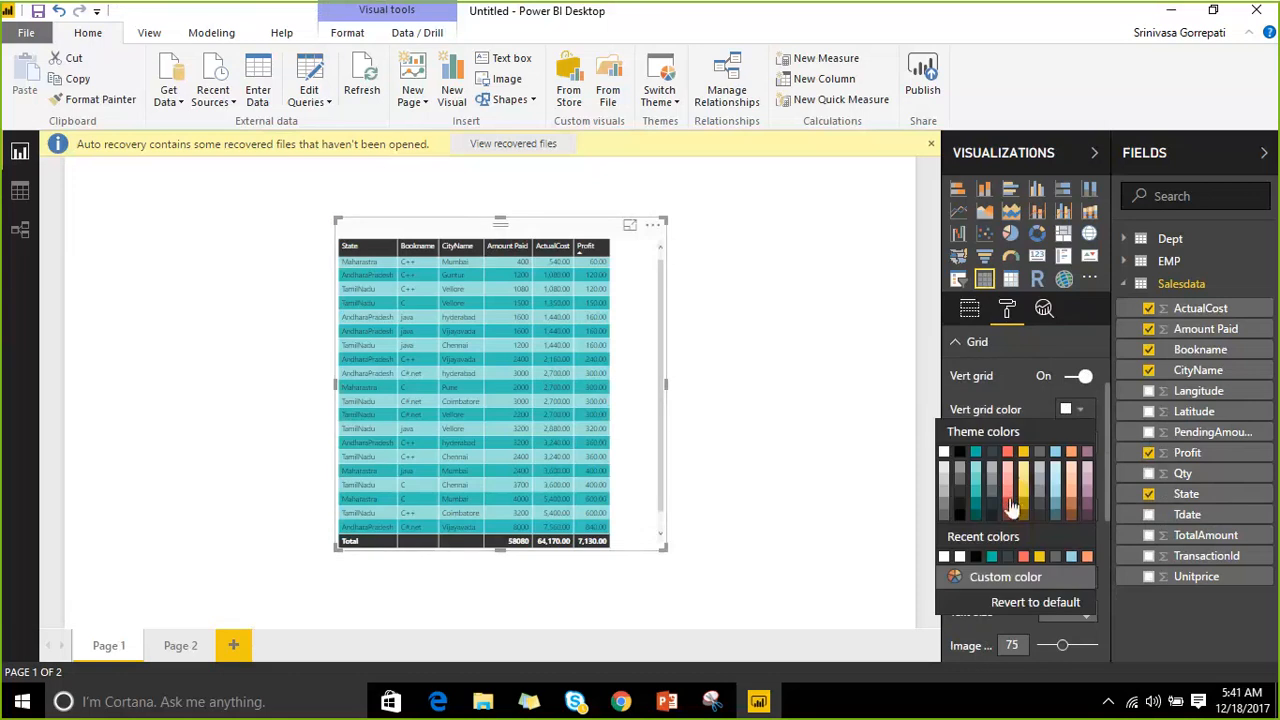
pyautogui.click(1008, 500)
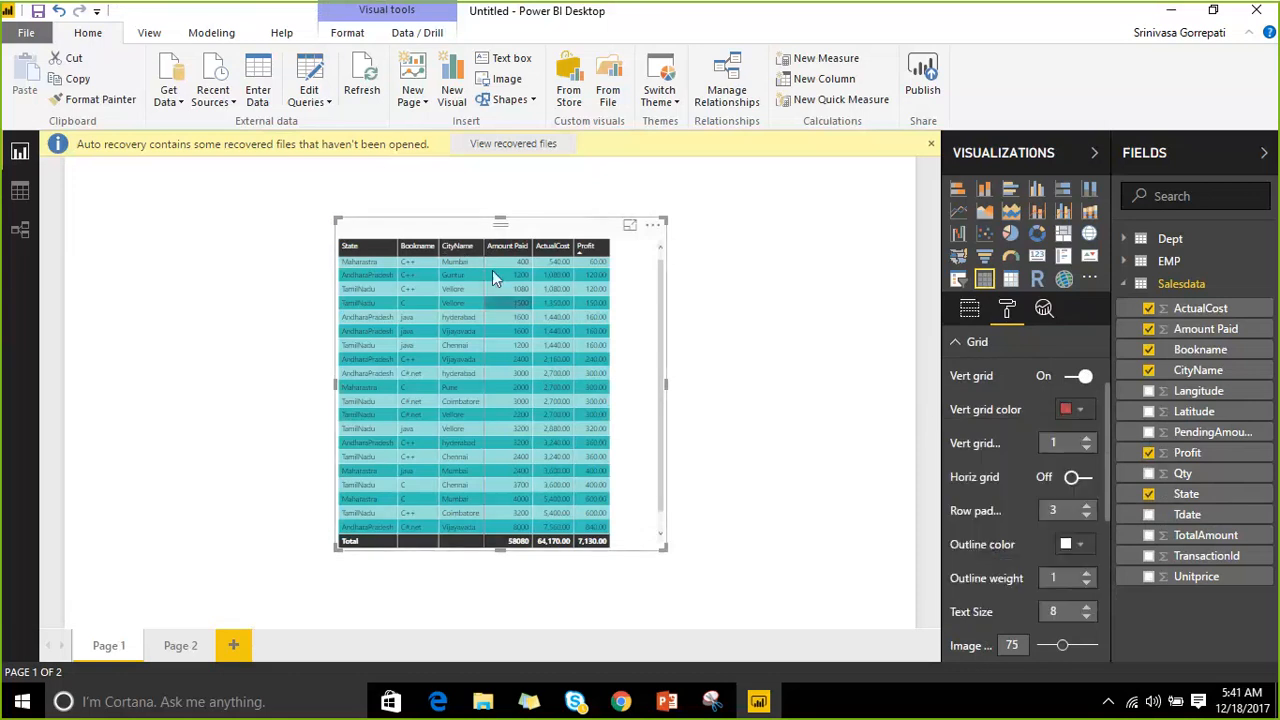
pyautogui.click(1087, 440)
pyautogui.click(1087, 440)
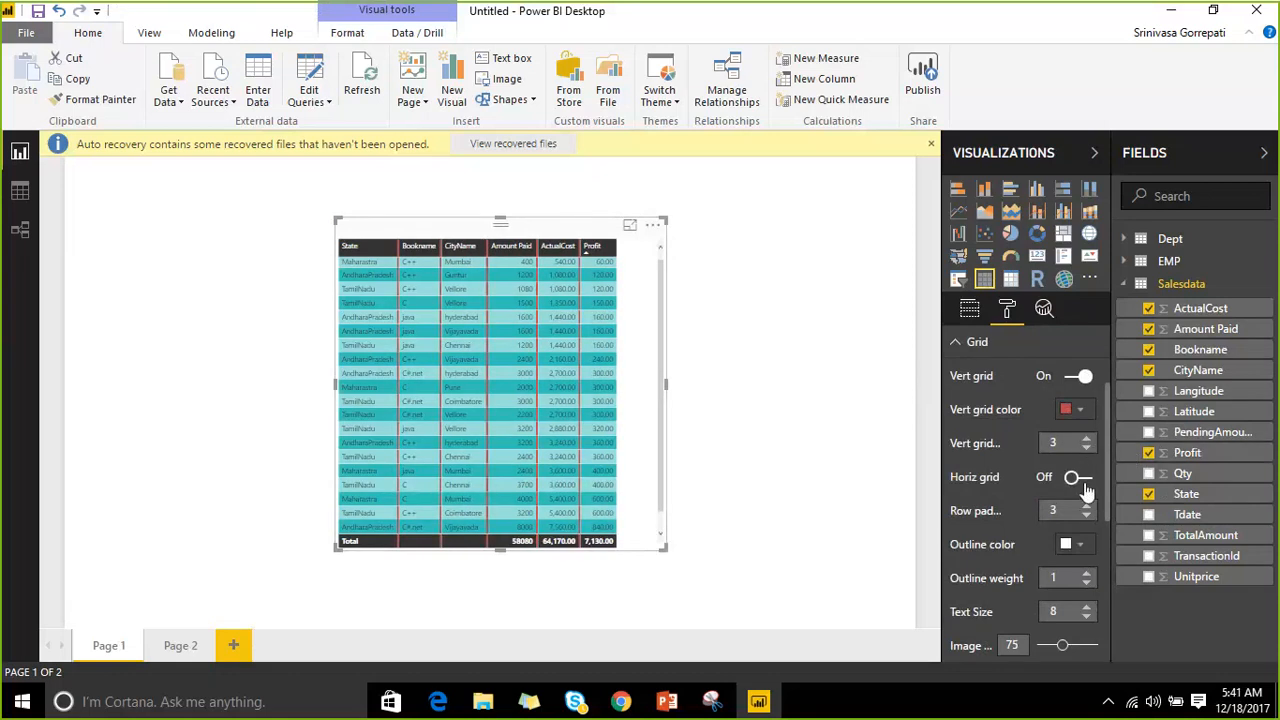
# Turn on dark mauve horizontal gridlines with thickness 4.
pyautogui.click(1078, 477)
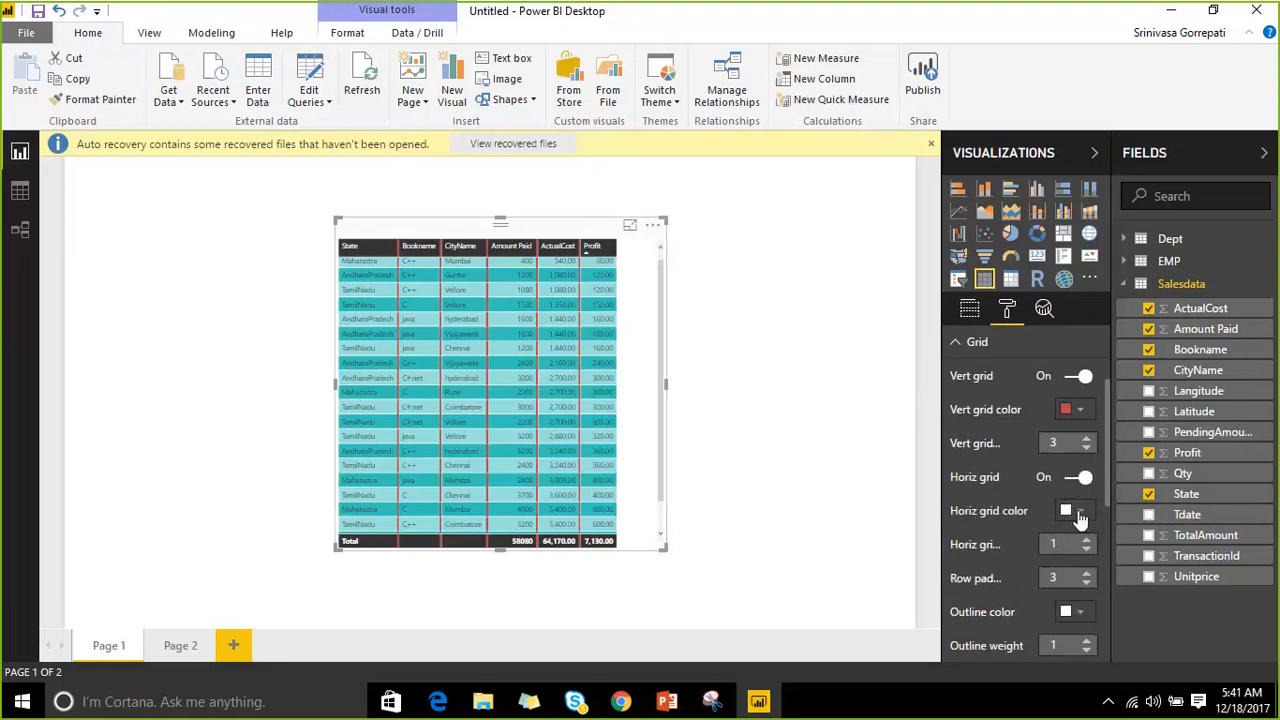
pyautogui.click(1068, 511)
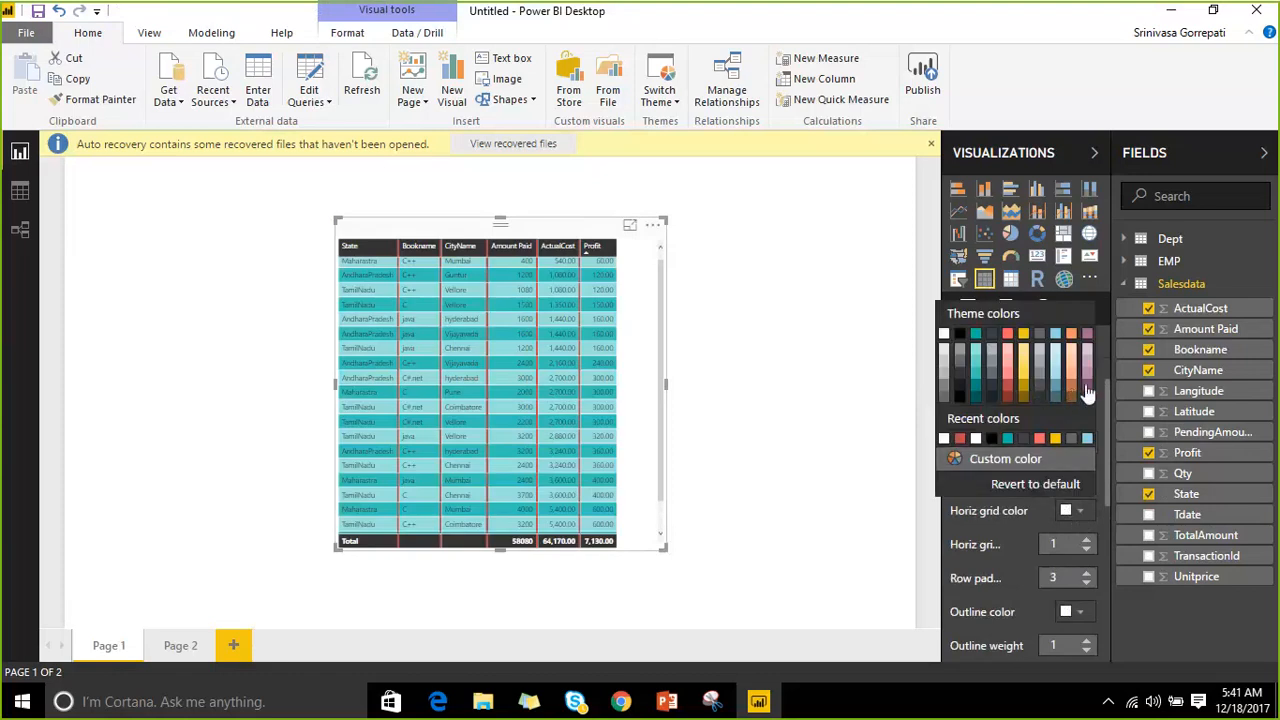
pyautogui.click(1087, 390)
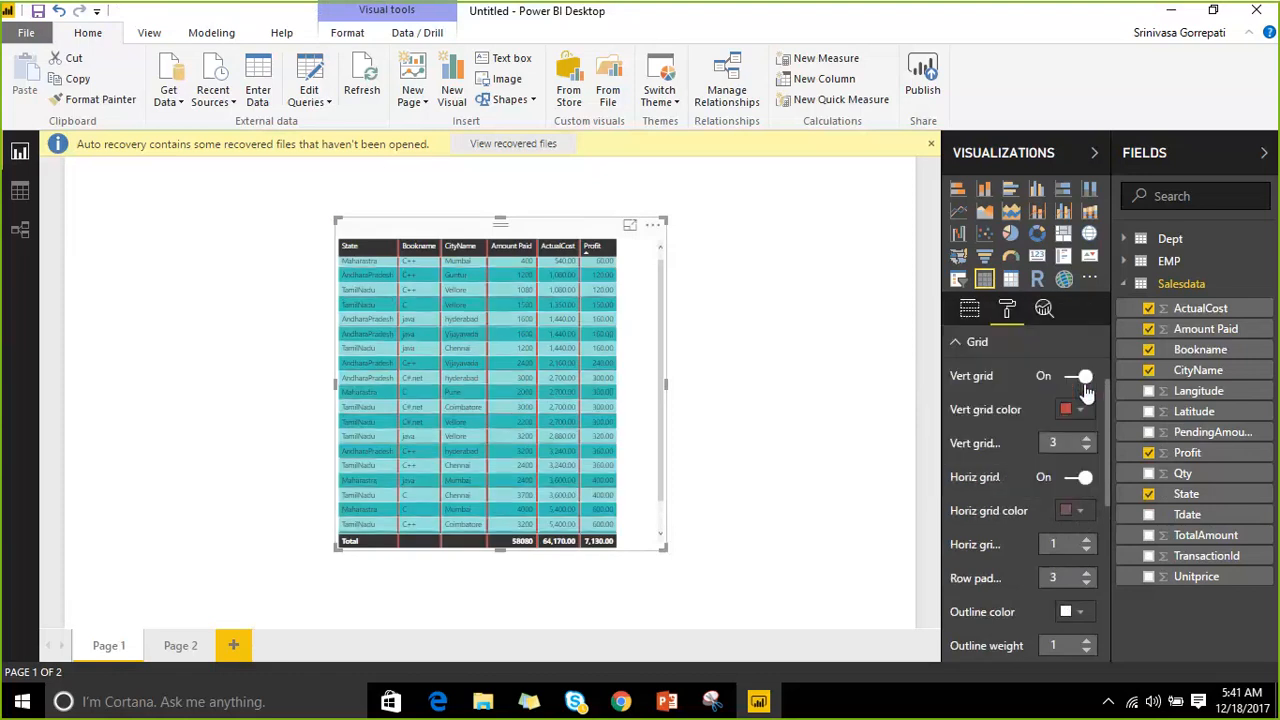
pyautogui.click(1086, 541)
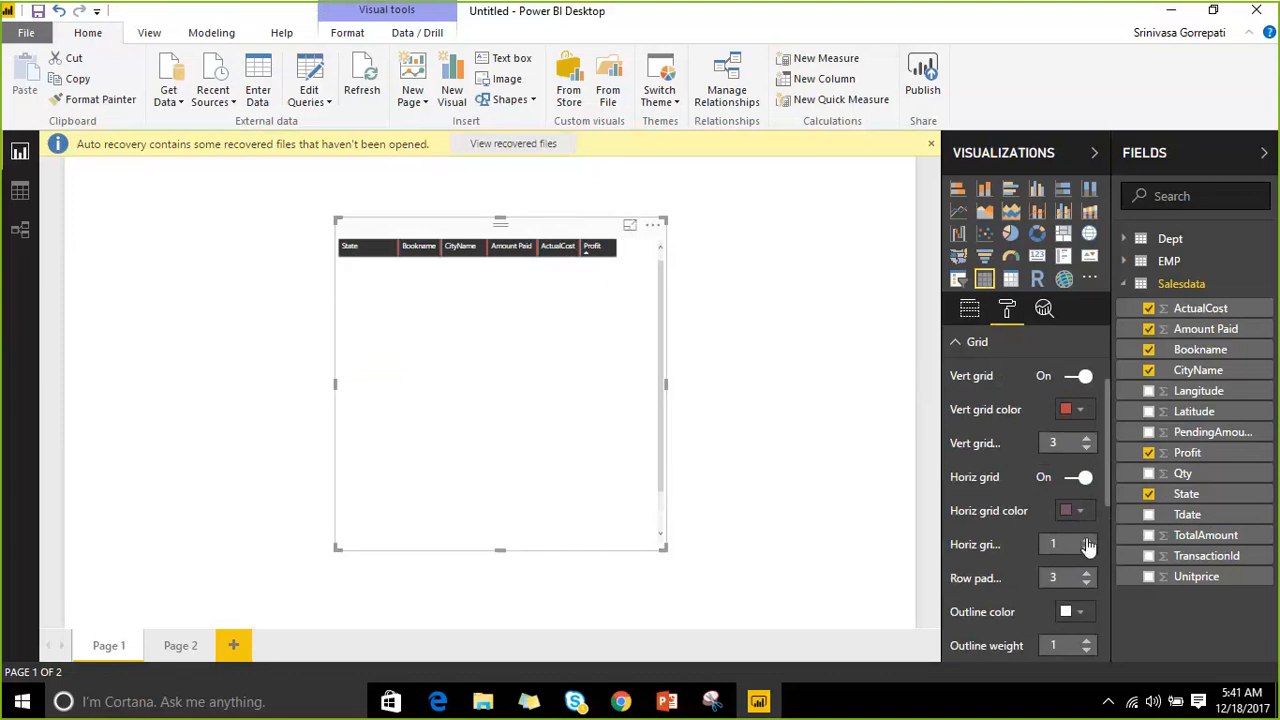
pyautogui.click(1088, 543)
pyautogui.click(1088, 543)
pyautogui.click(1088, 543)
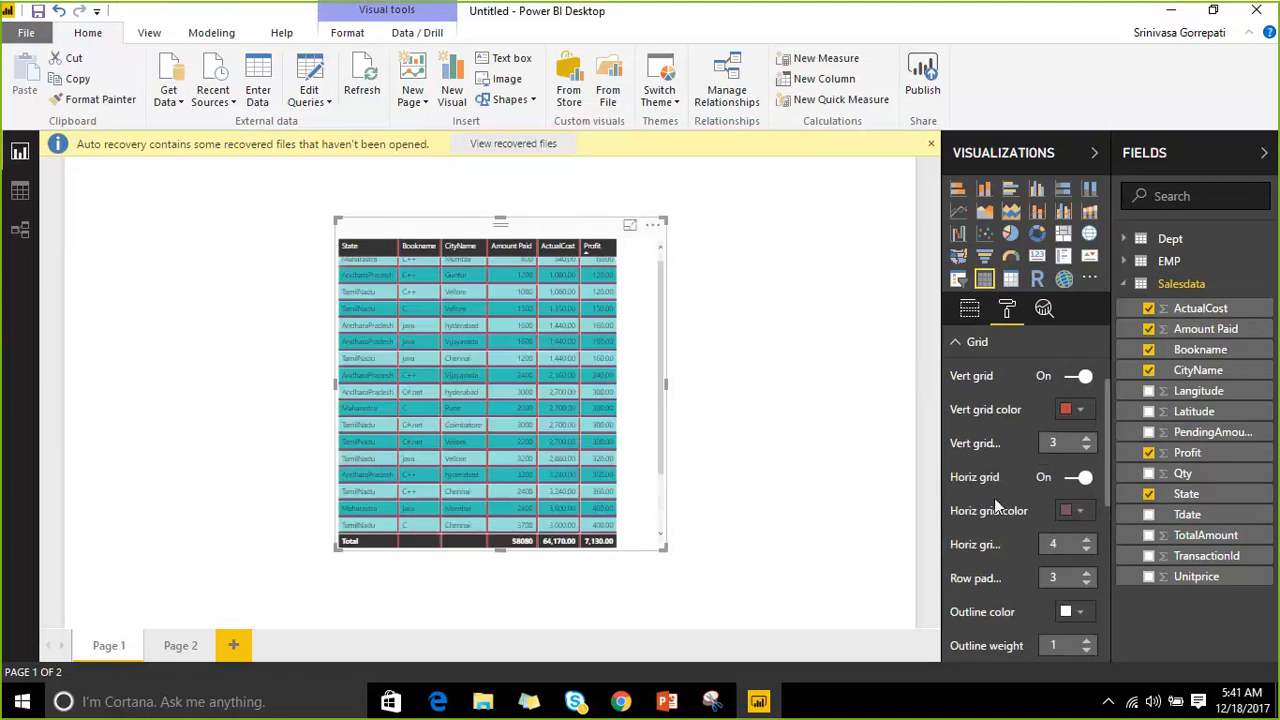
pyautogui.scroll(-1, 987, 491)
pyautogui.scroll(-1, 985, 491)
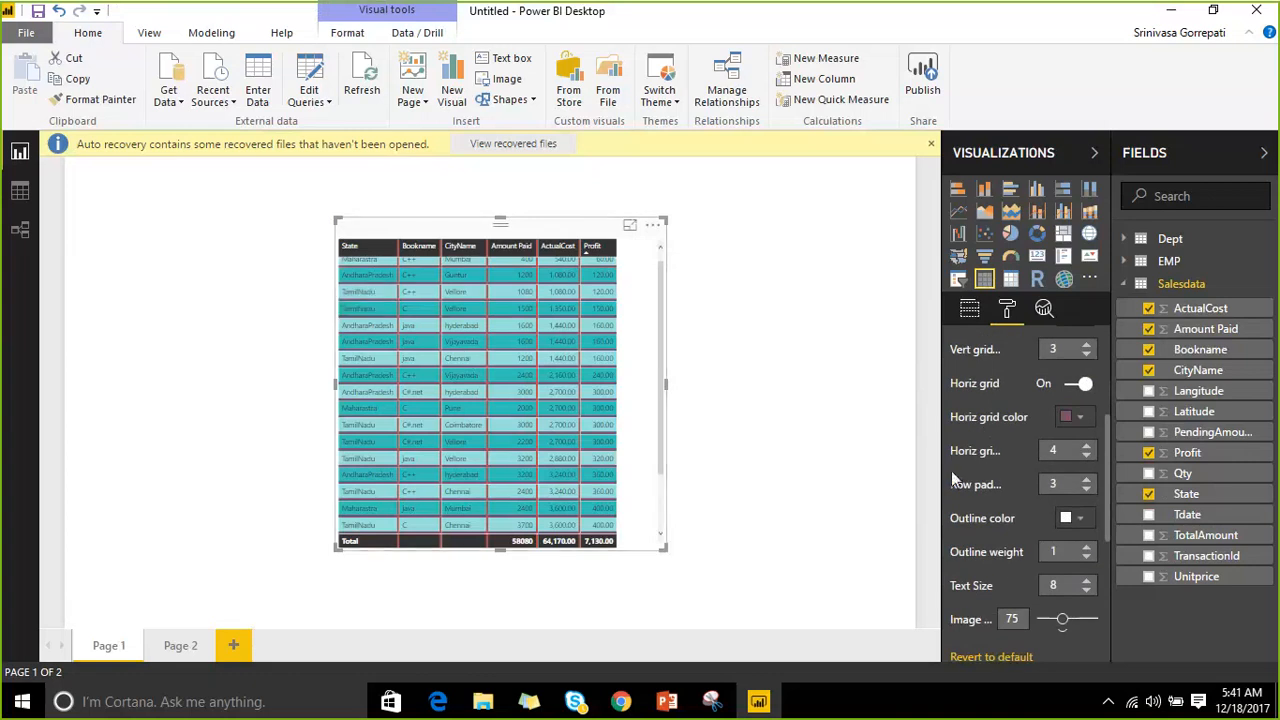
# Raise the table's row padding from 3 up to 15, then settle it at 14.
pyautogui.moveTo(941, 471); pyautogui.dragTo(860, 470)
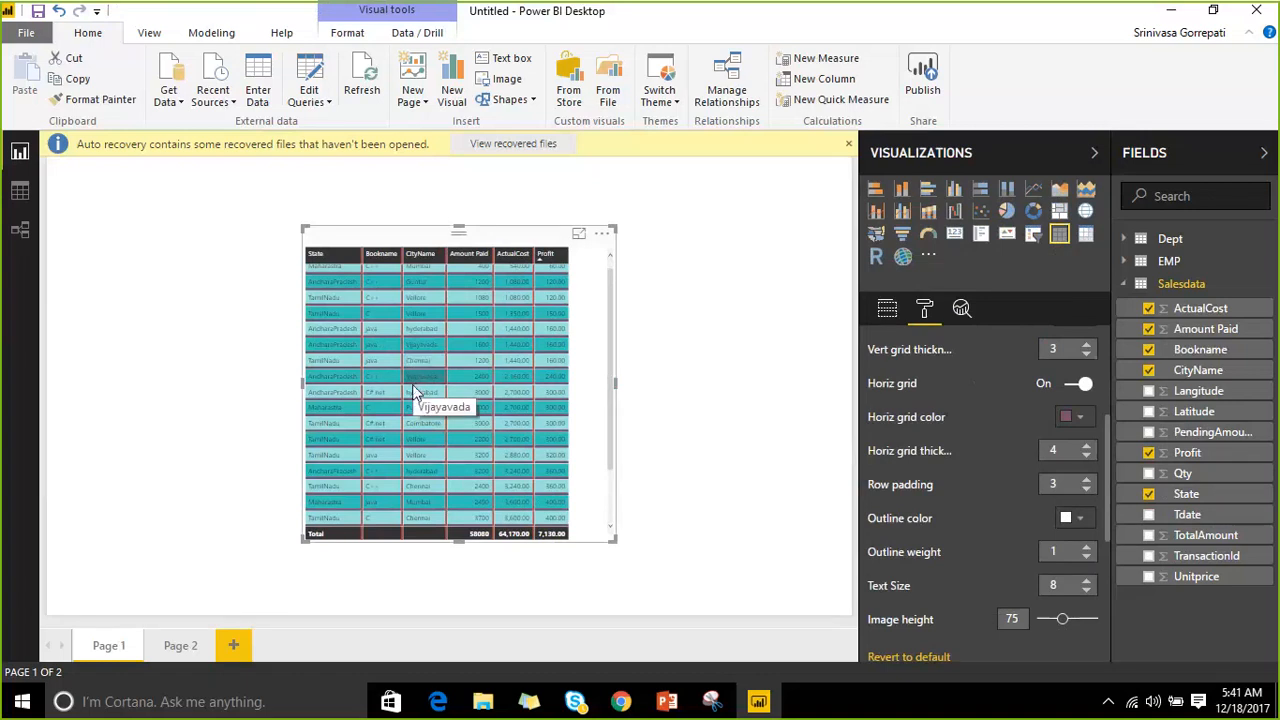
pyautogui.click(1088, 480)
pyautogui.click(1088, 480)
pyautogui.click(1088, 480)
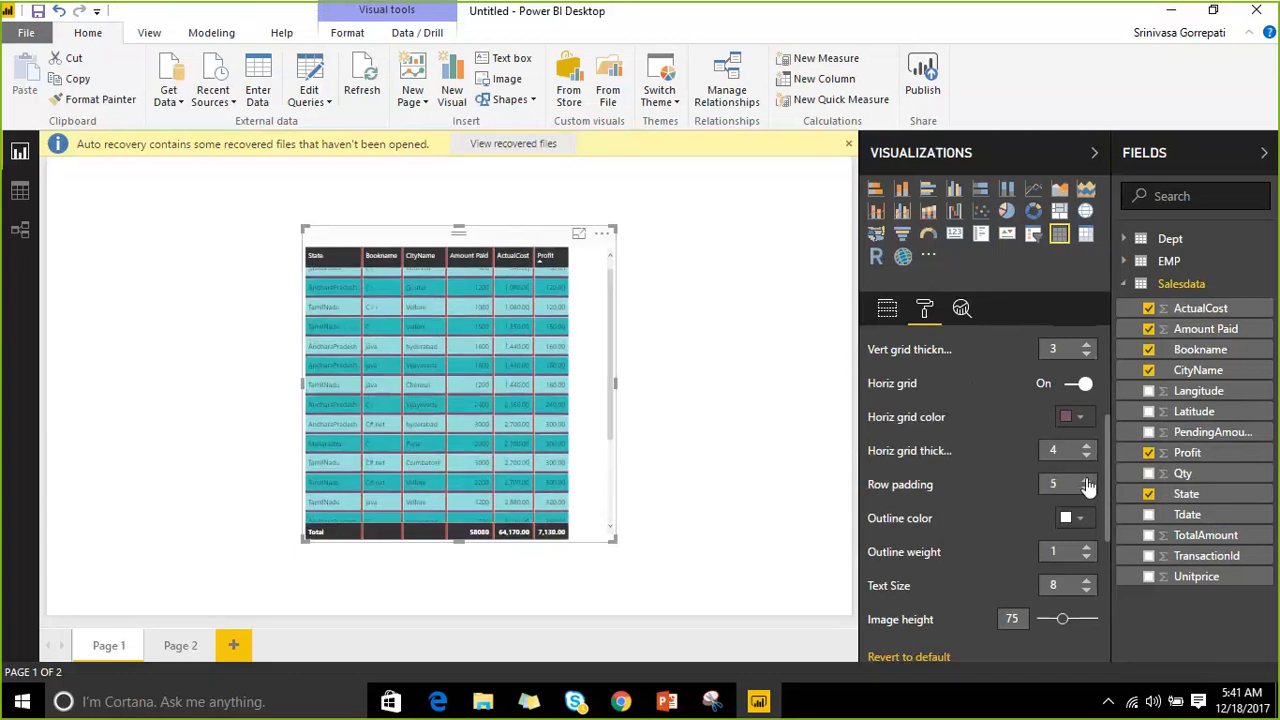
pyautogui.click(1088, 480)
pyautogui.click(1088, 480)
pyautogui.click(1088, 480)
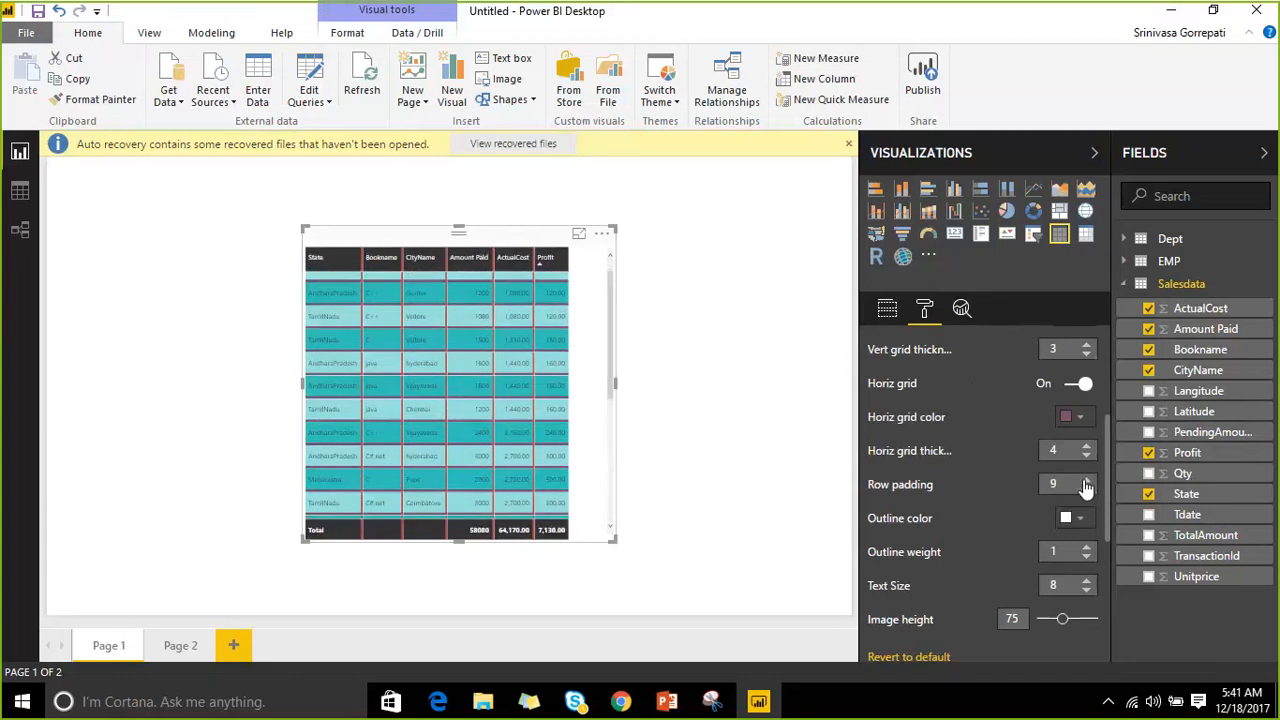
pyautogui.click(1088, 480)
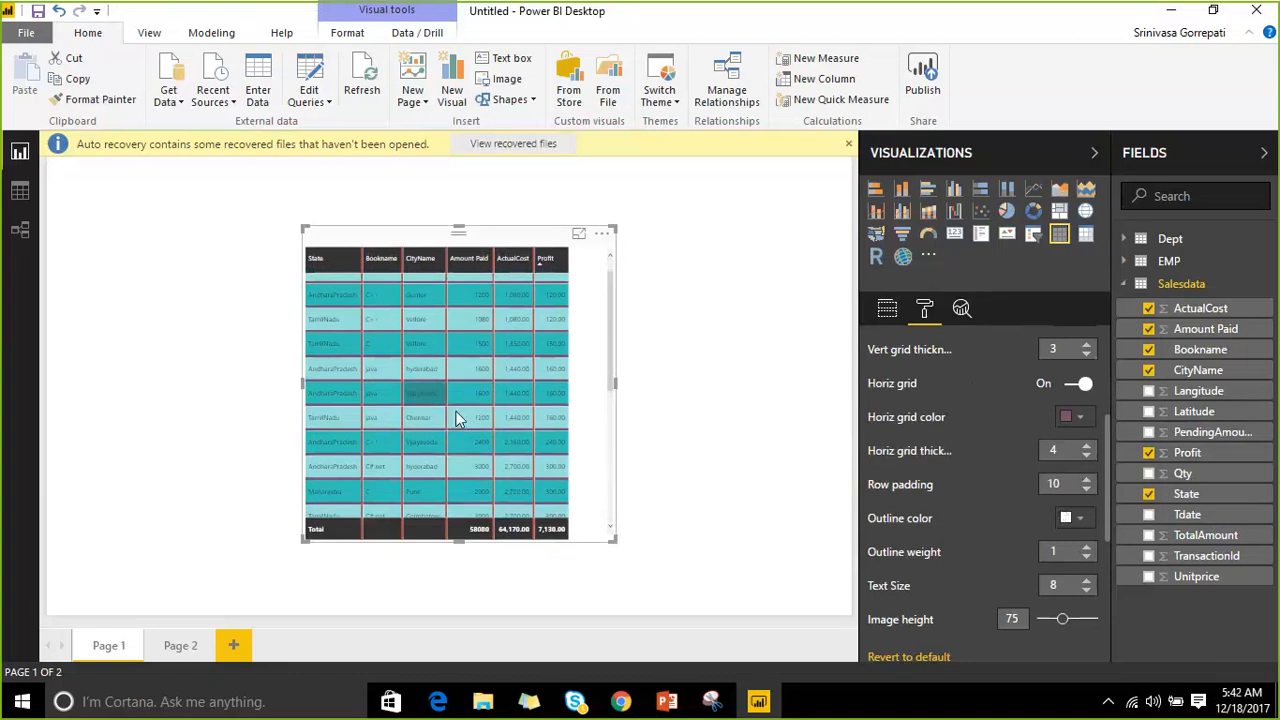
pyautogui.click(1087, 479)
pyautogui.click(1087, 479)
pyautogui.click(1087, 479)
pyautogui.click(1087, 479)
pyautogui.click(1087, 479)
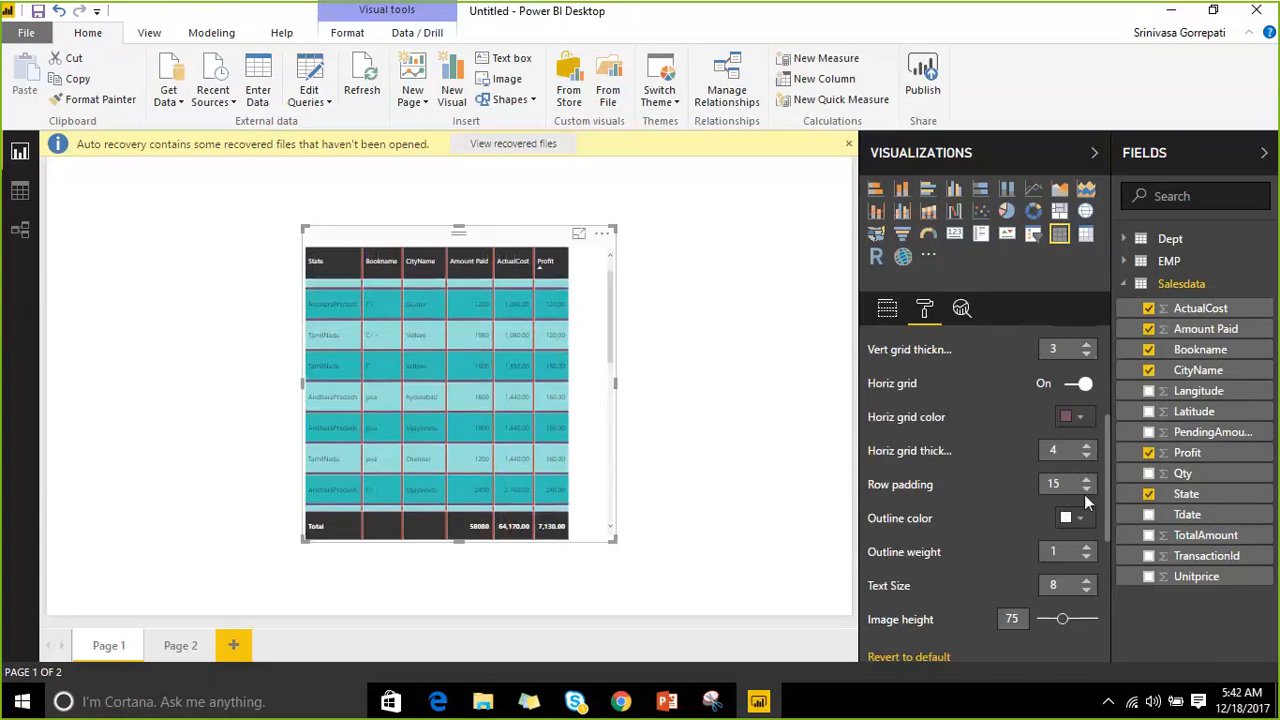
pyautogui.click(1086, 489)
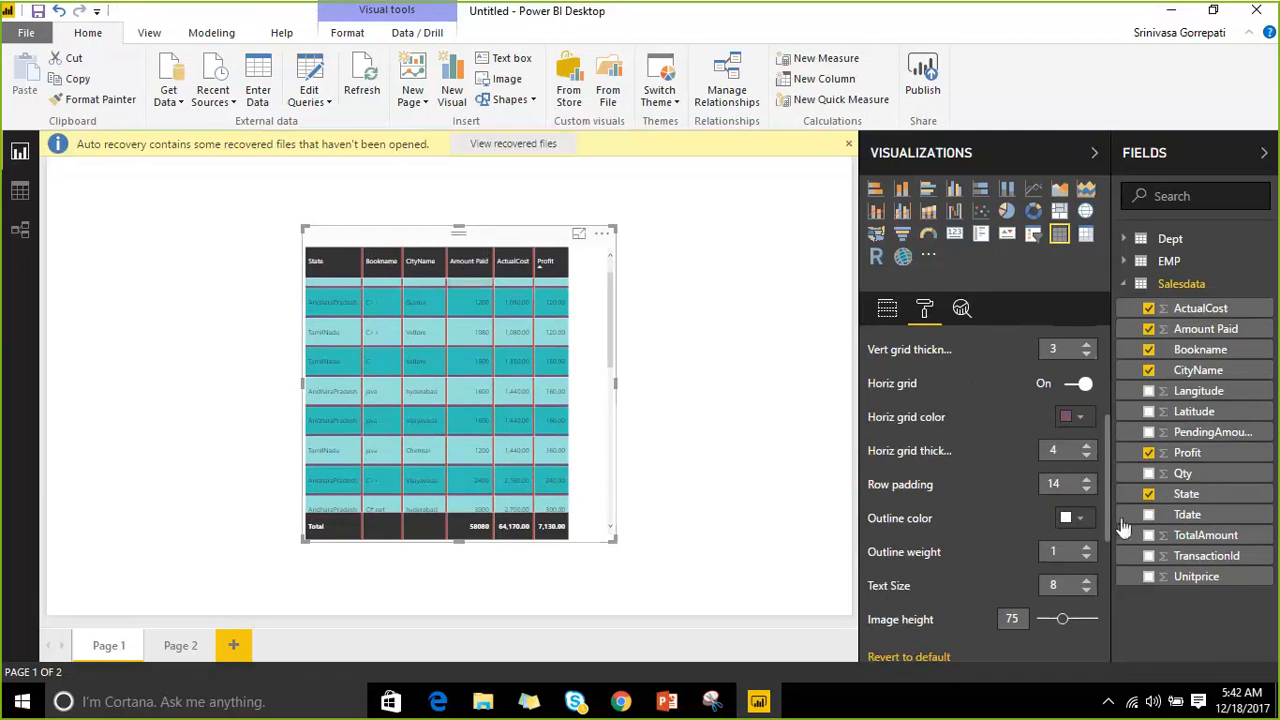
# Give the table a green outline and thicken it to weight 10.
pyautogui.click(1080, 518)
pyautogui.click(1034, 467)
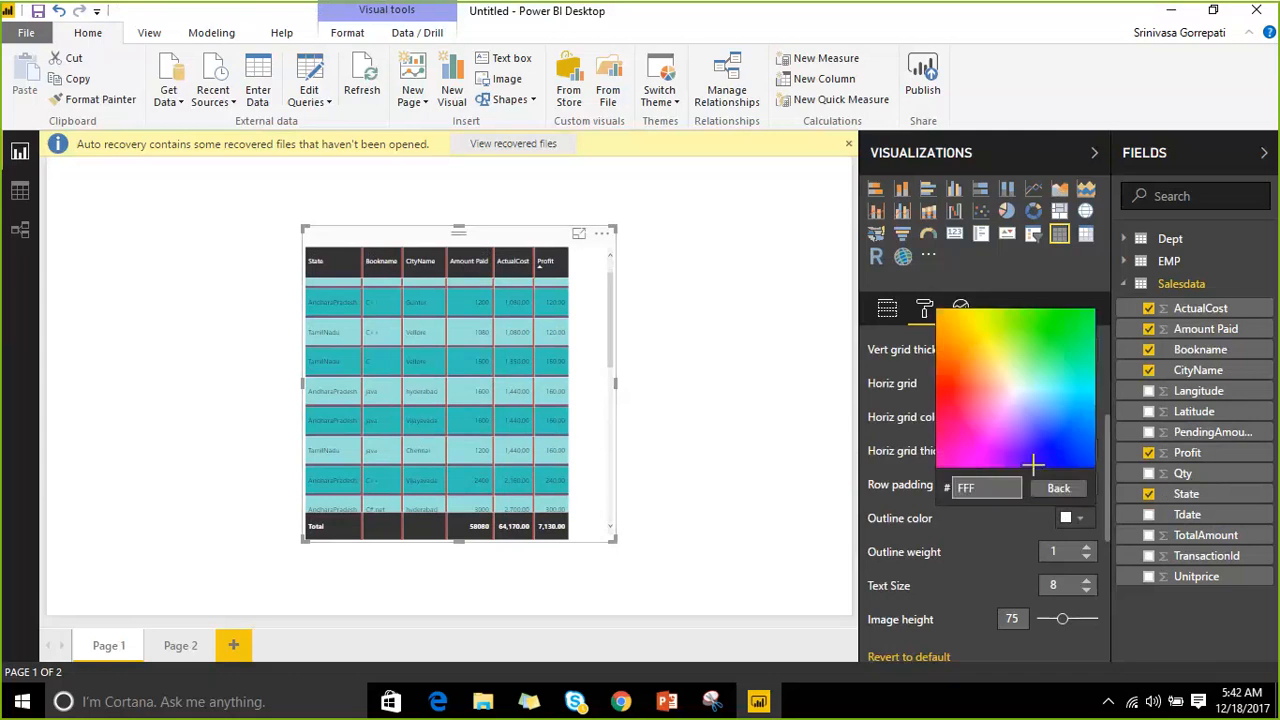
pyautogui.click(1030, 338)
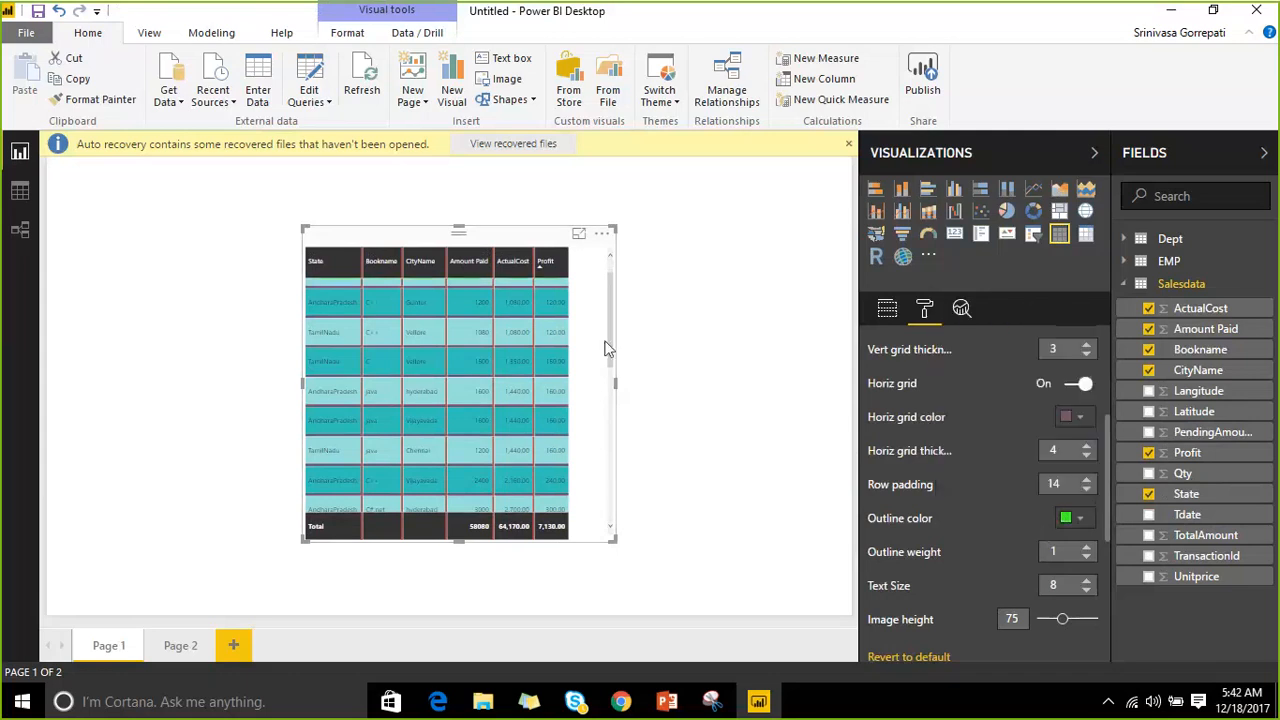
pyautogui.click(1086, 555)
pyautogui.click(1086, 552)
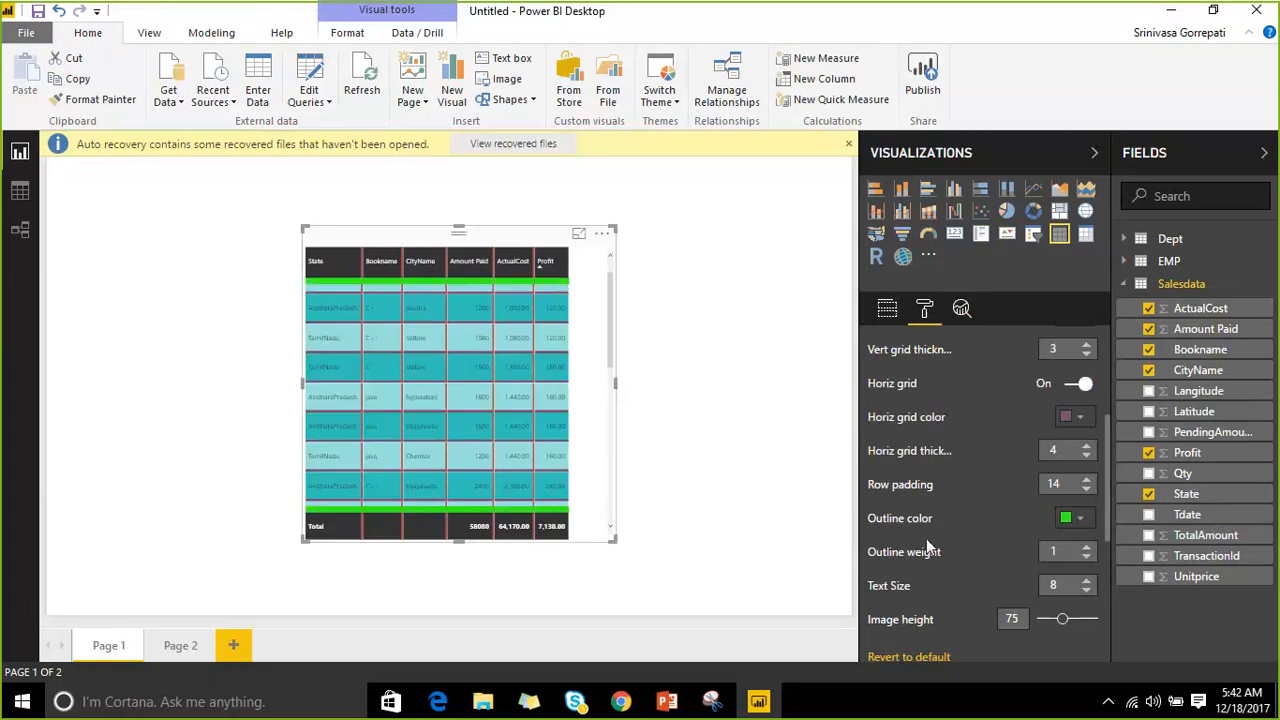
# Enlarge the table visual to show more rows and raise its text size to 14.
pyautogui.moveTo(615, 540); pyautogui.dragTo(818, 612)
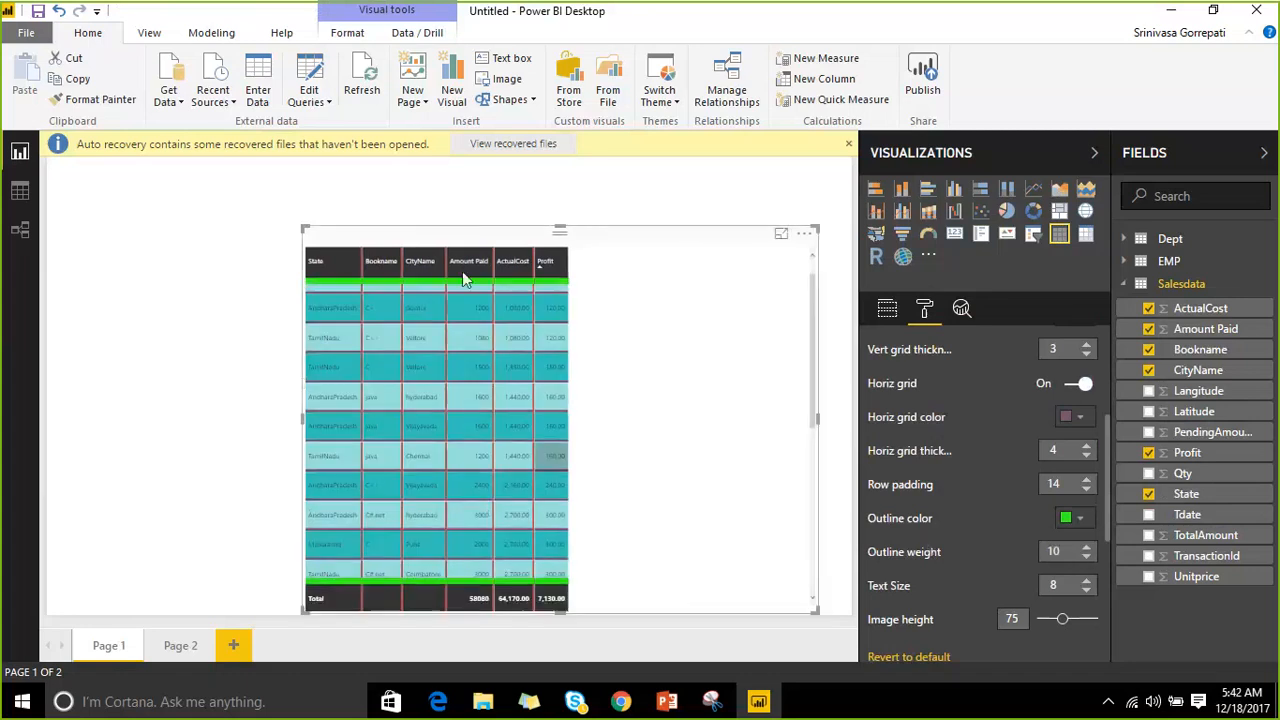
pyautogui.scroll(-3, 1014, 490)
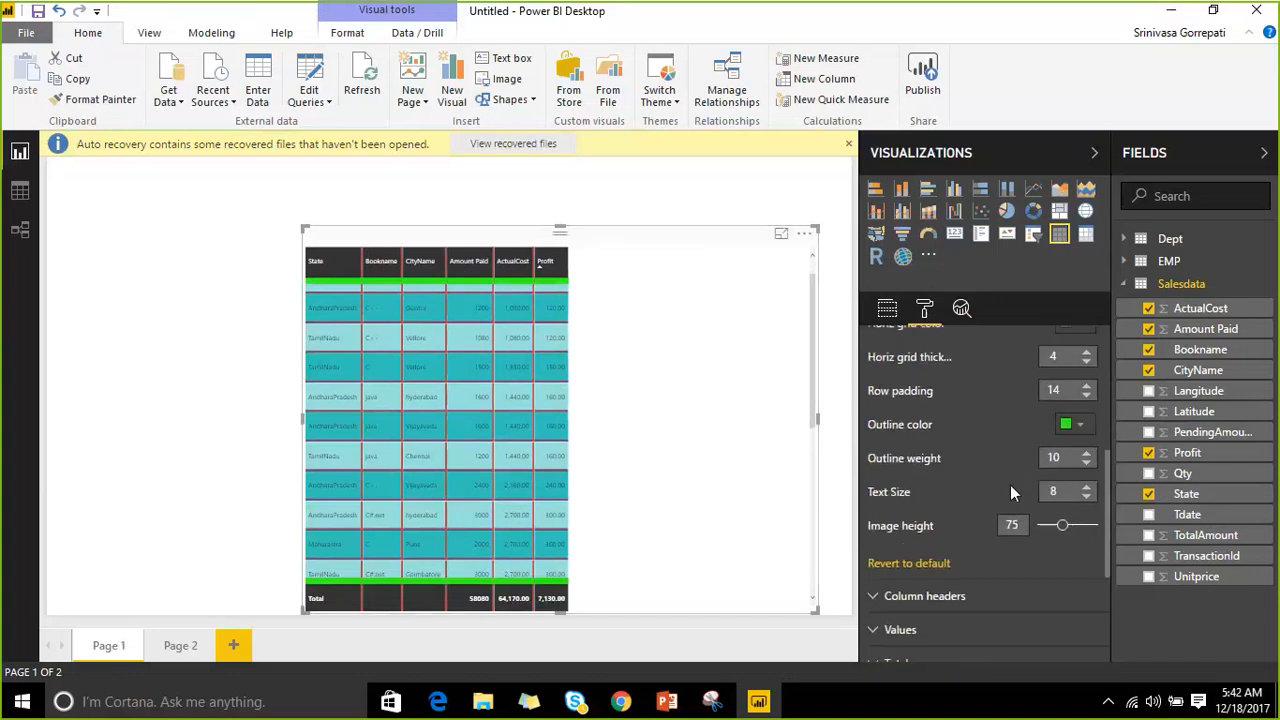
pyautogui.click(1086, 487)
pyautogui.click(1086, 487)
pyautogui.click(1086, 487)
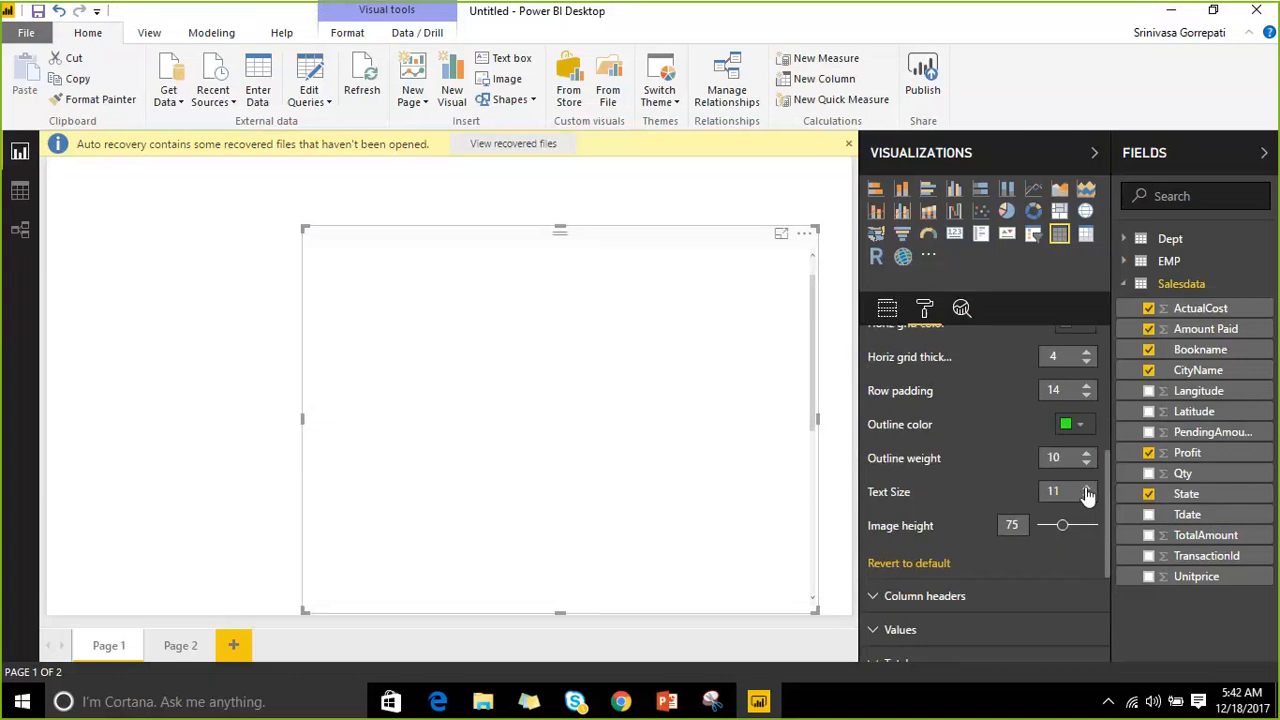
pyautogui.click(1086, 487)
pyautogui.click(1086, 487)
pyautogui.click(1086, 487)
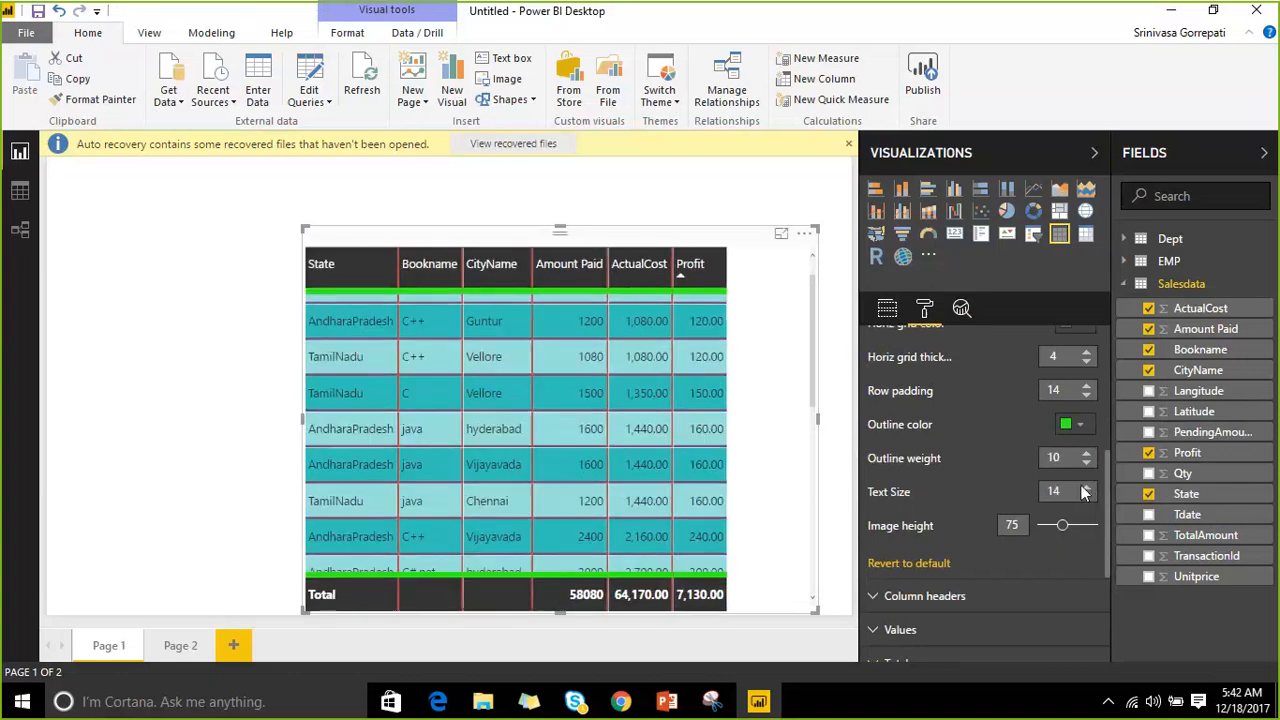
# Move the table visual up and left, resize it, and set the image height to 117.
pyautogui.moveTo(1062, 525)
pyautogui.mouseDown()
pyautogui.moveTo(1087, 527)
pyautogui.moveTo(1060, 531)
pyautogui.mouseUp()
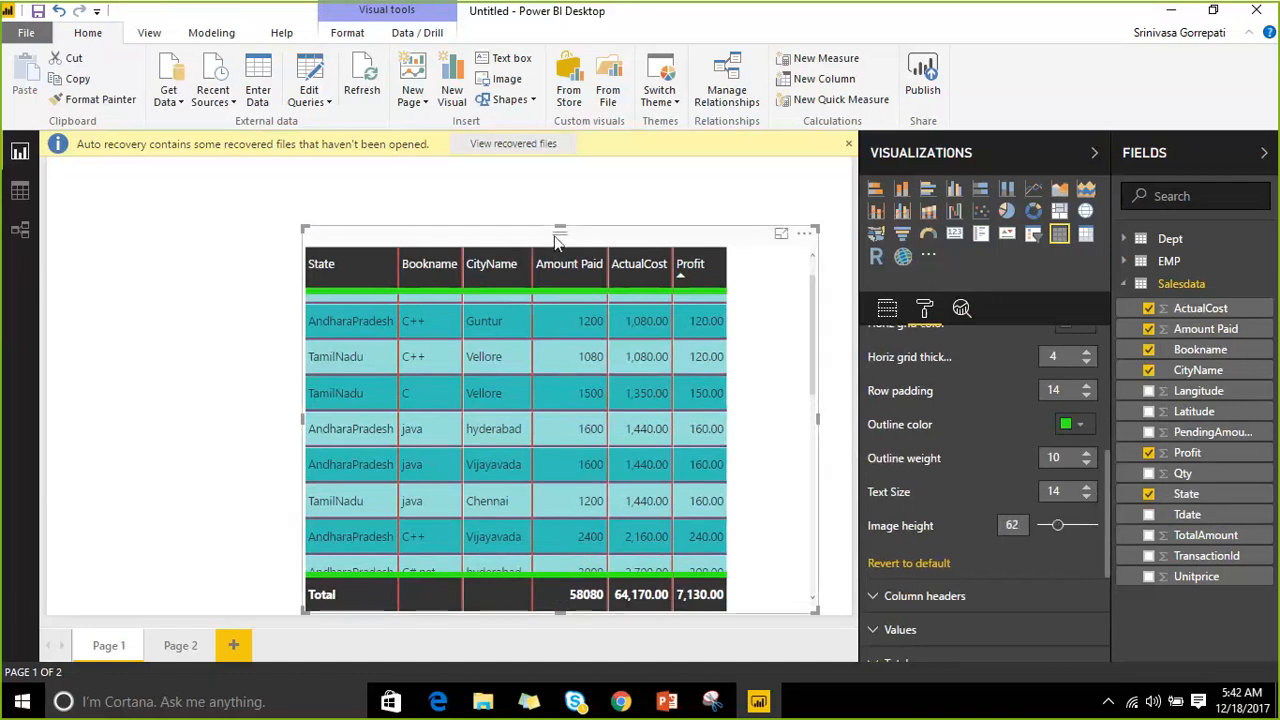
pyautogui.moveTo(540, 237); pyautogui.dragTo(437, 197)
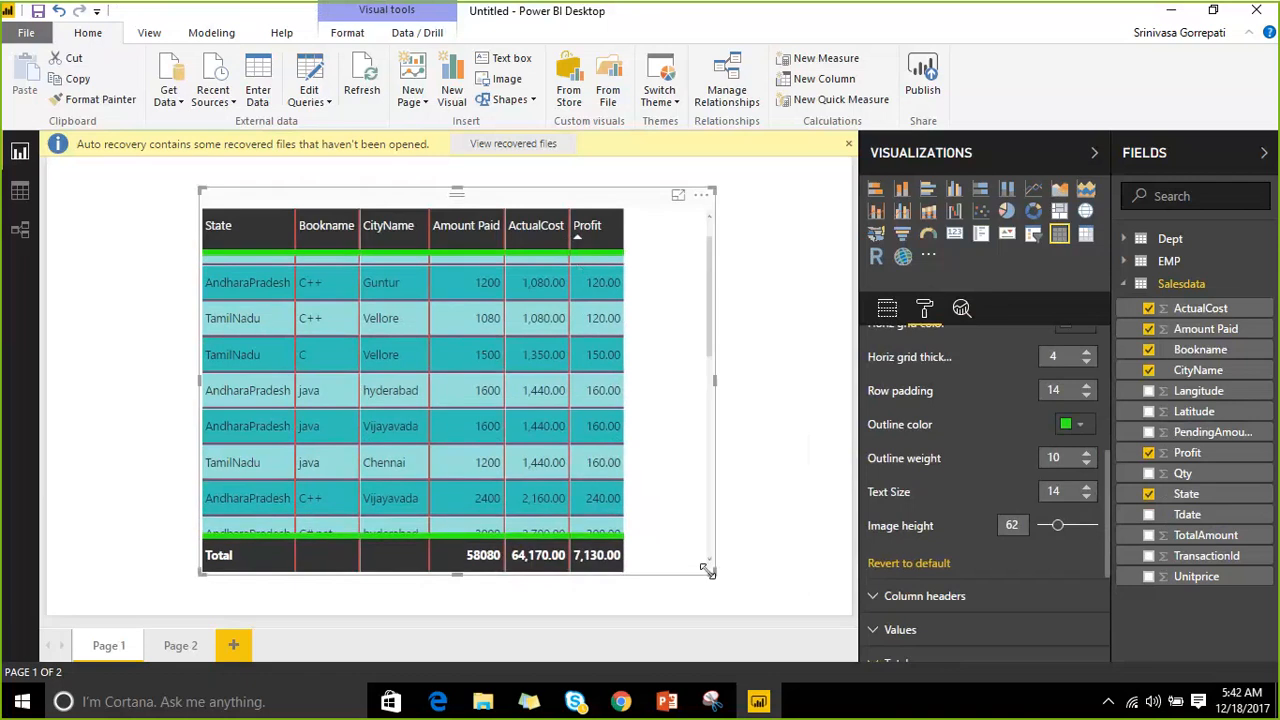
pyautogui.moveTo(706, 572); pyautogui.dragTo(755, 612)
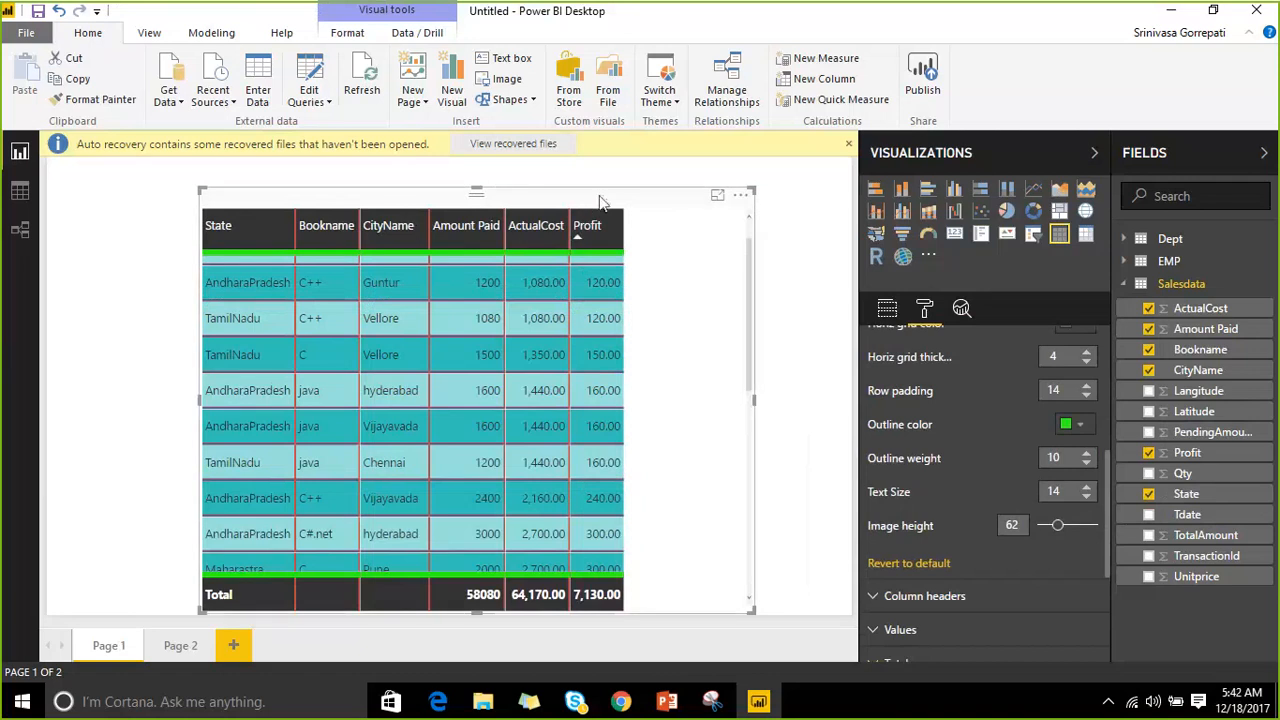
pyautogui.moveTo(1057, 525); pyautogui.dragTo(1074, 525)
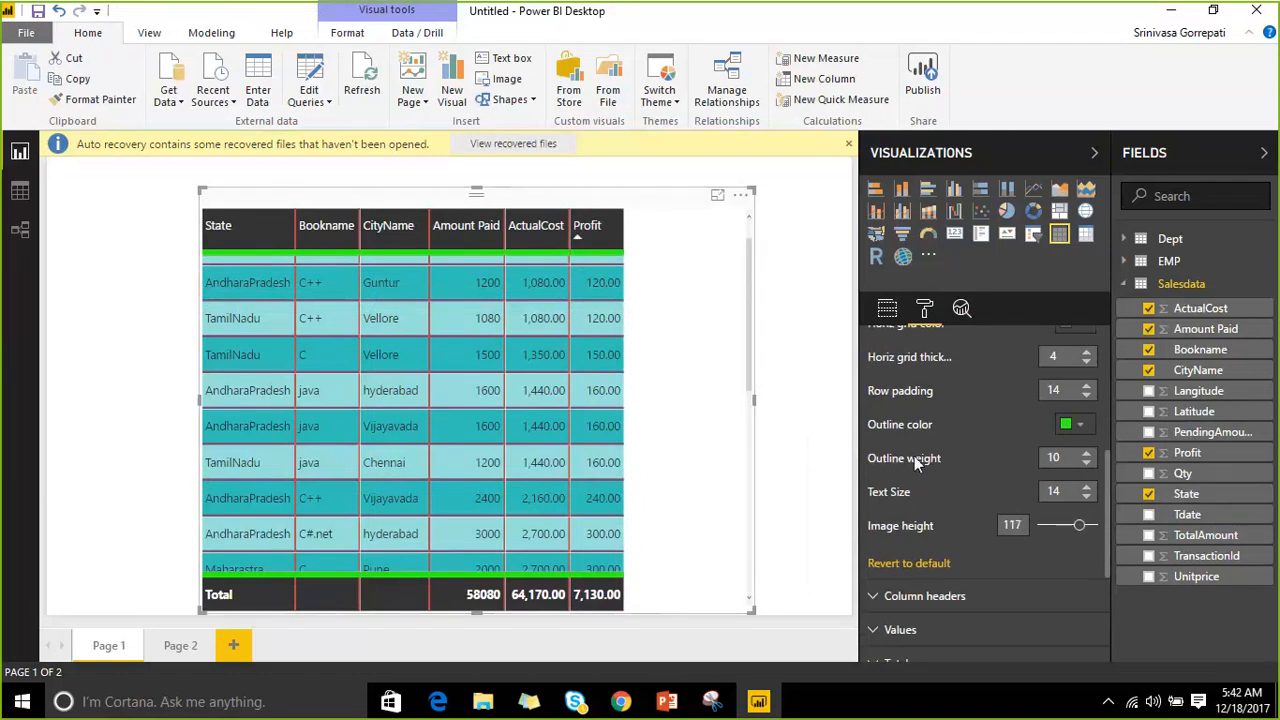
pyautogui.scroll(-4, 937, 408)
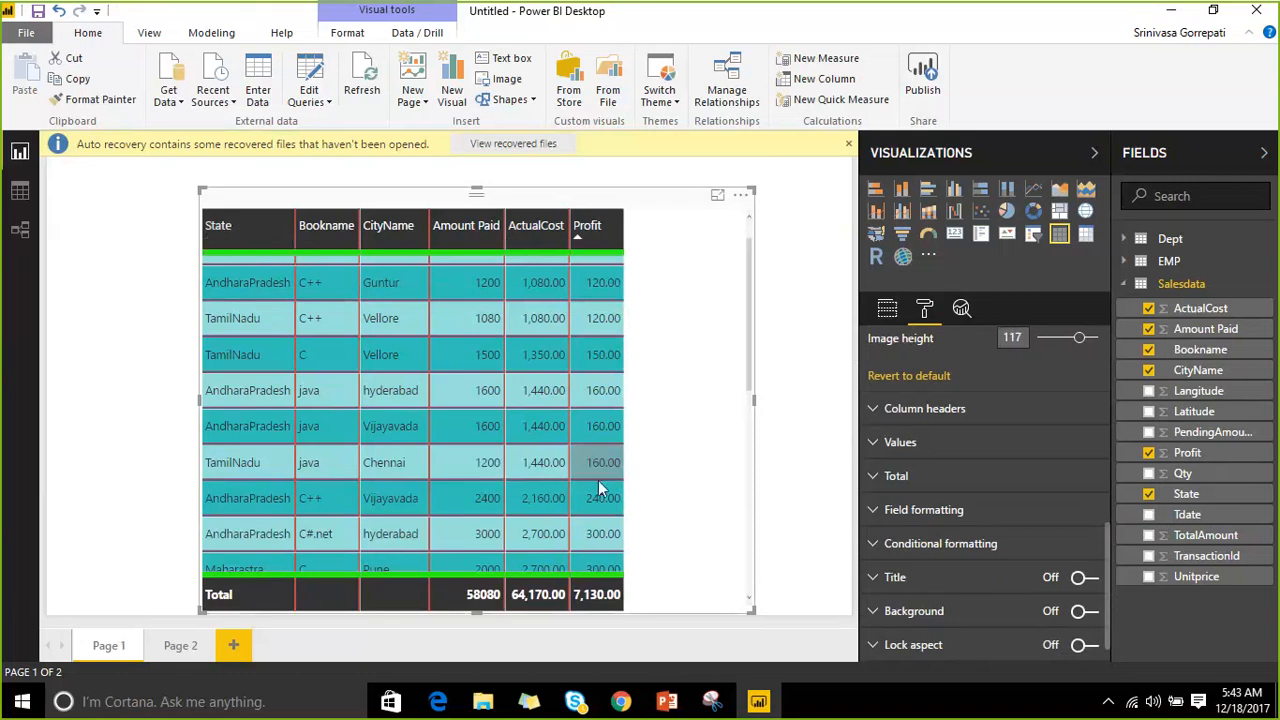
pyautogui.scroll(1, 1070, 445)
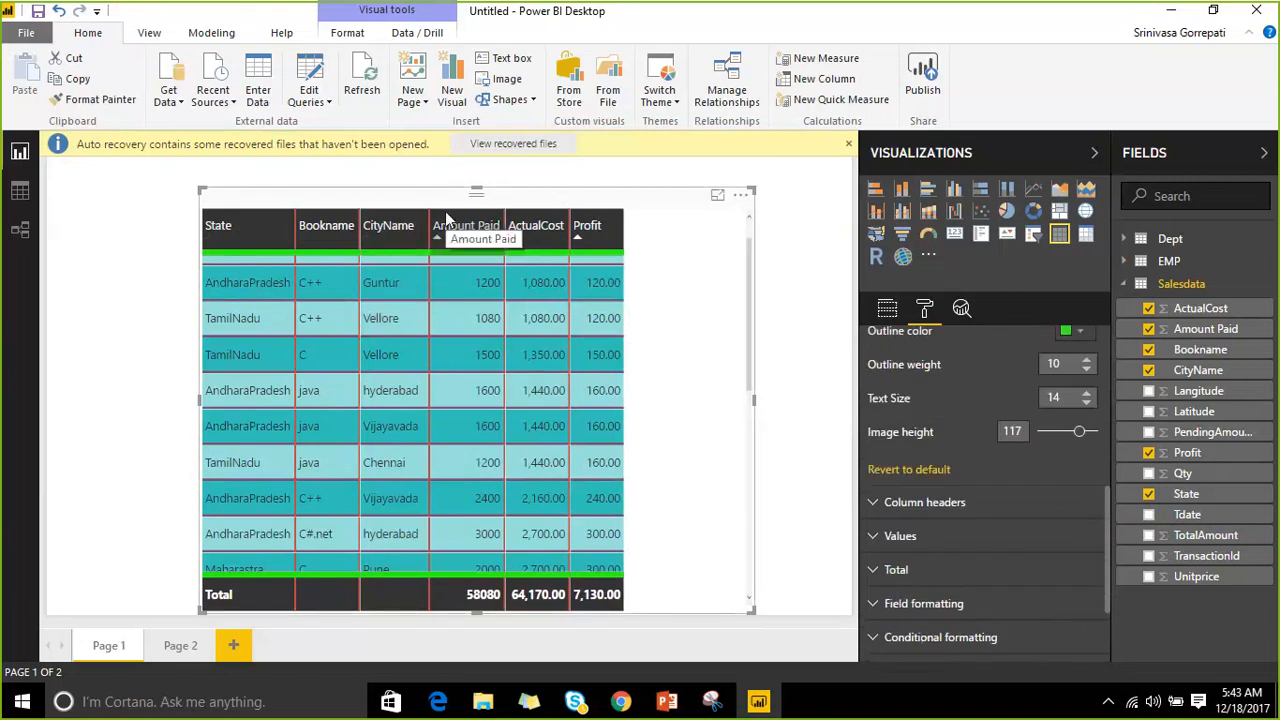
# Give the column headers gold text on a light yellow background.
pyautogui.click(874, 503)
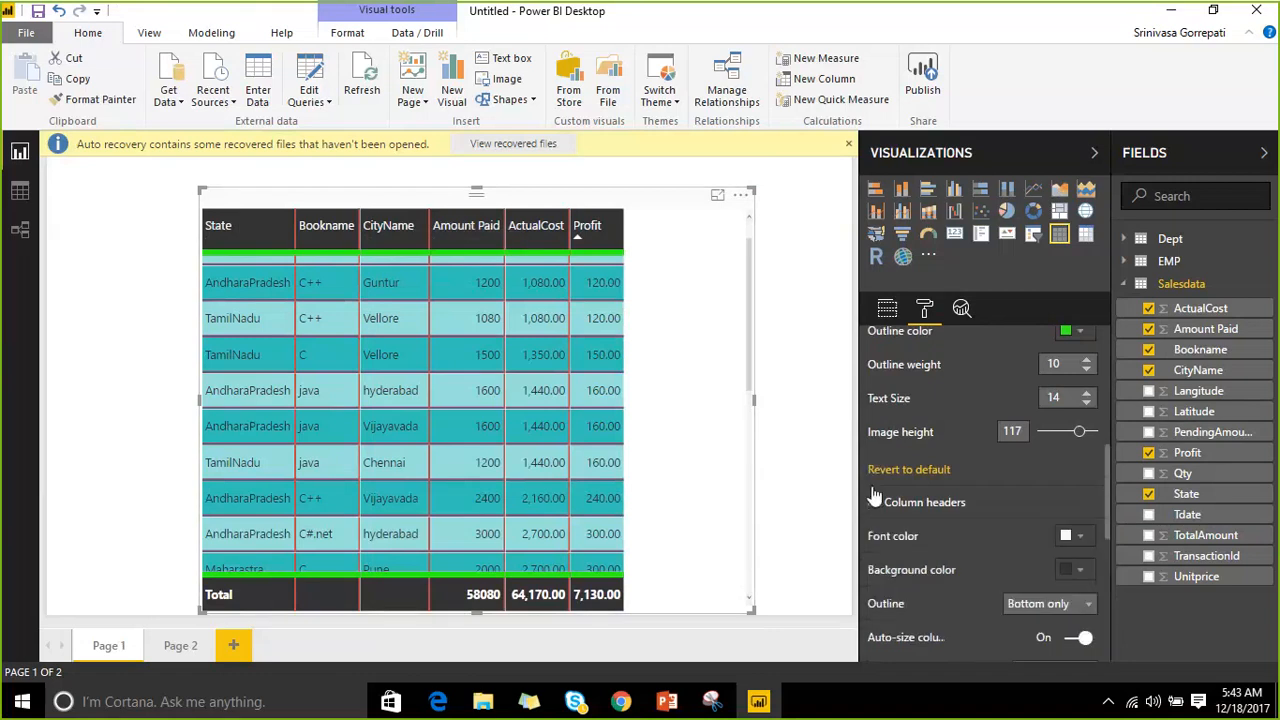
pyautogui.scroll(-1, 891, 440)
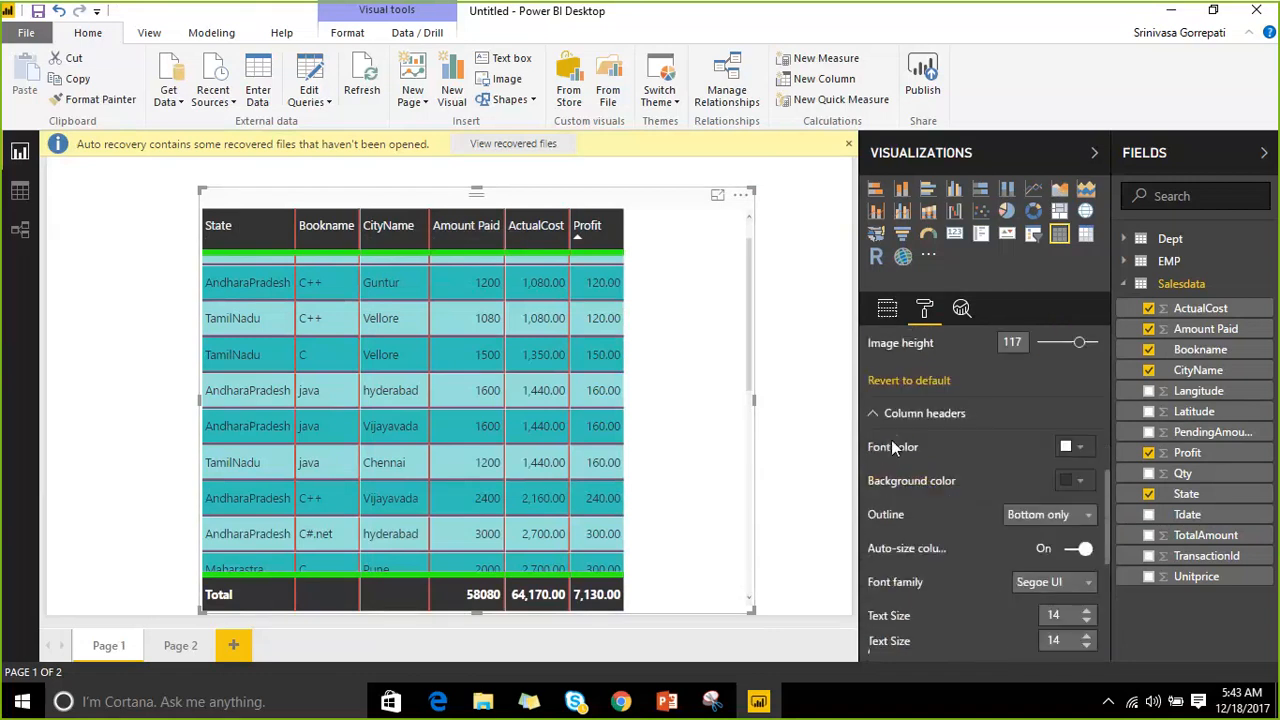
pyautogui.click(1073, 443)
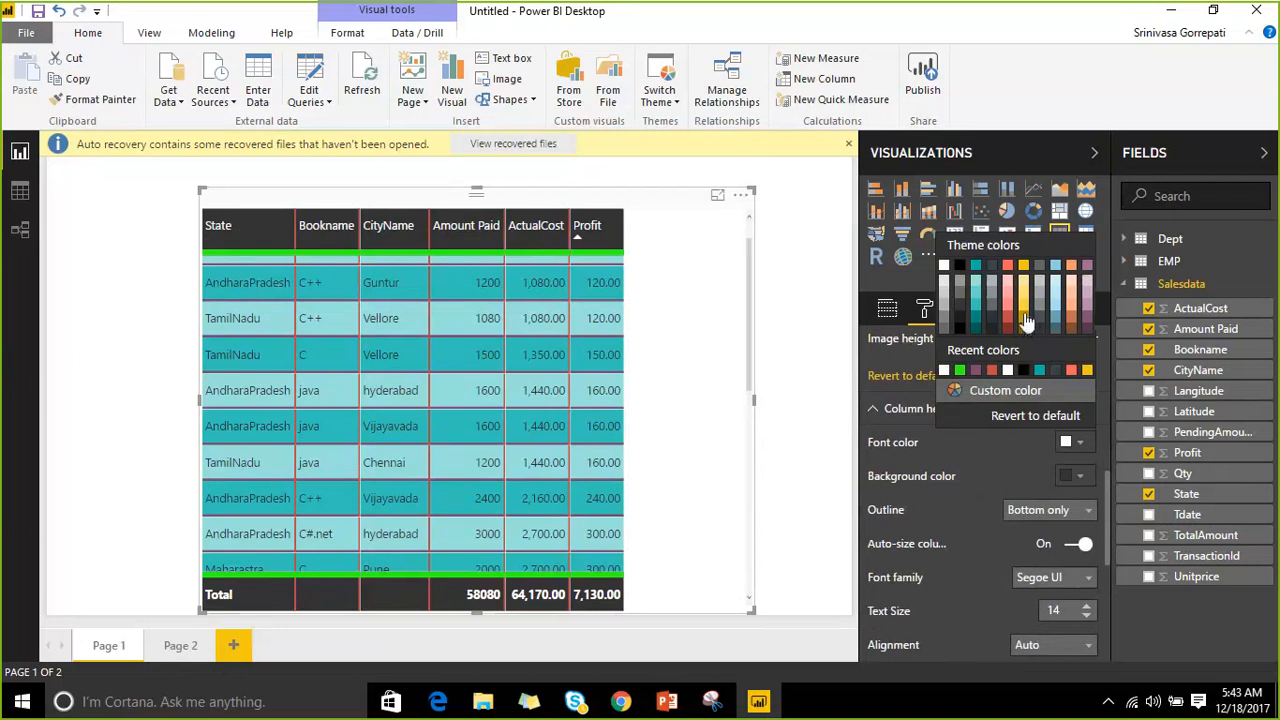
pyautogui.click(1024, 313)
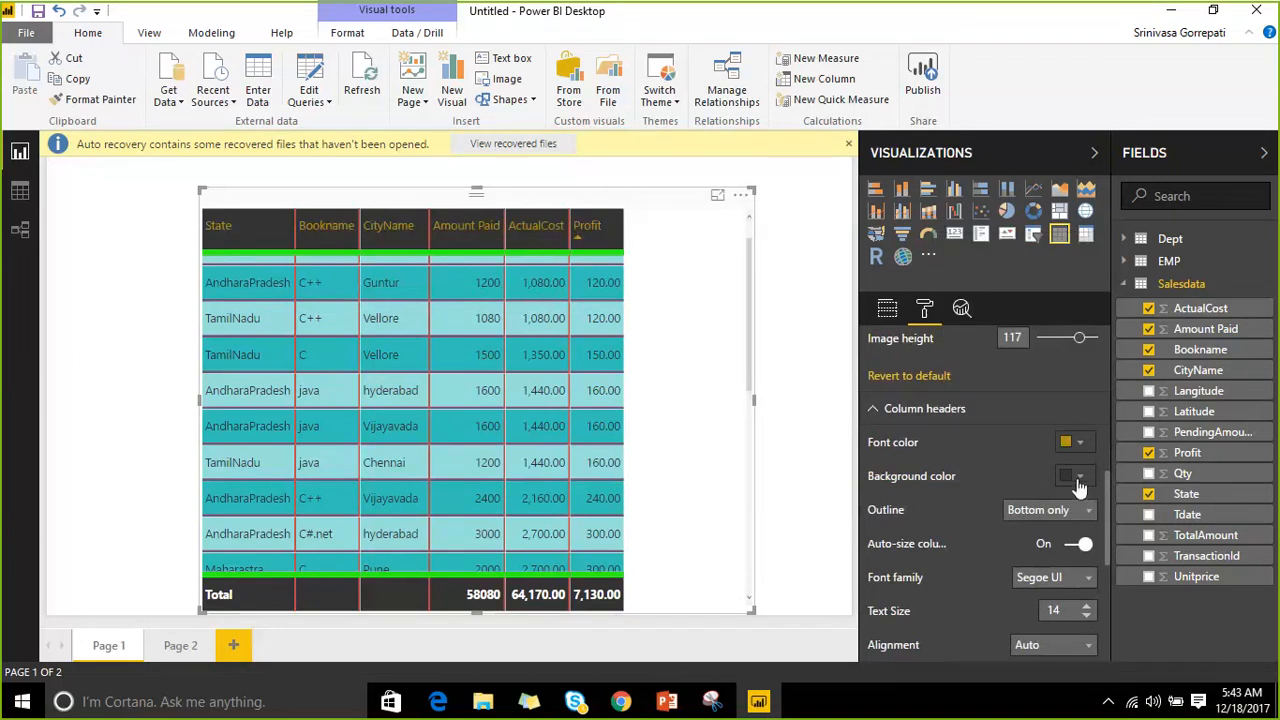
pyautogui.click(1081, 477)
pyautogui.click(1023, 315)
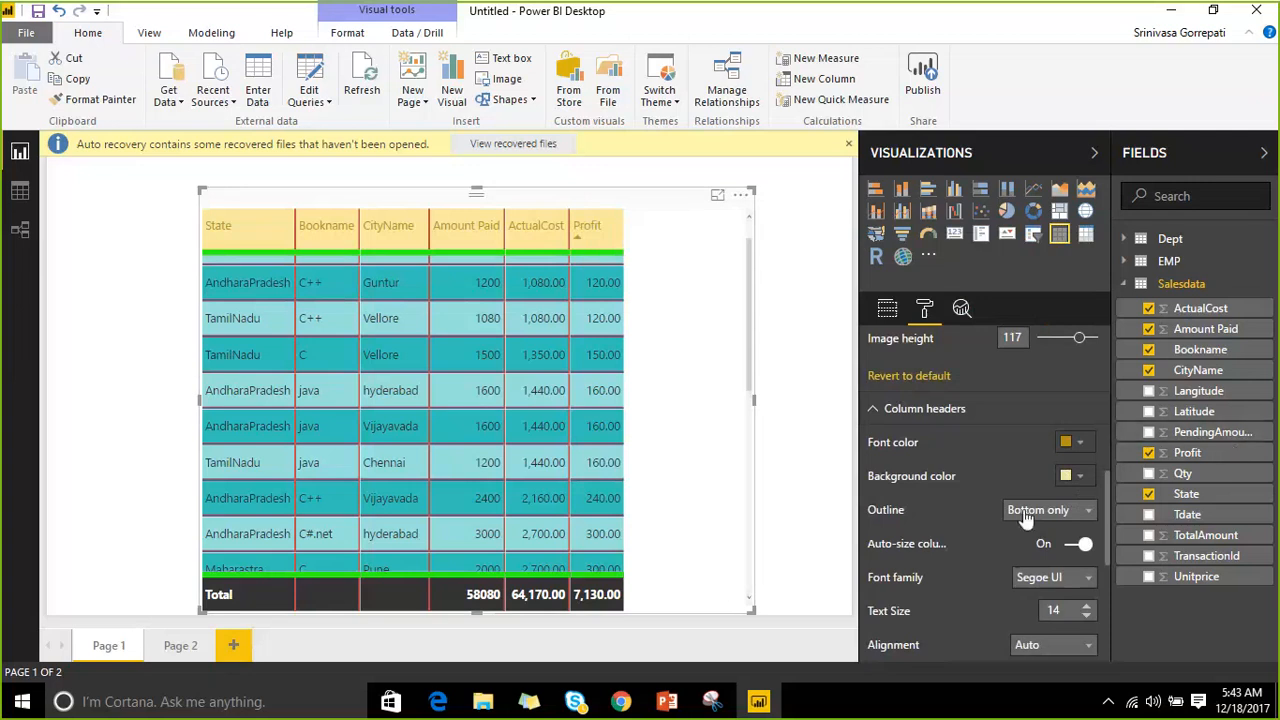
# Raise the column header text size to 34.
pyautogui.scroll(-2, 1023, 483)
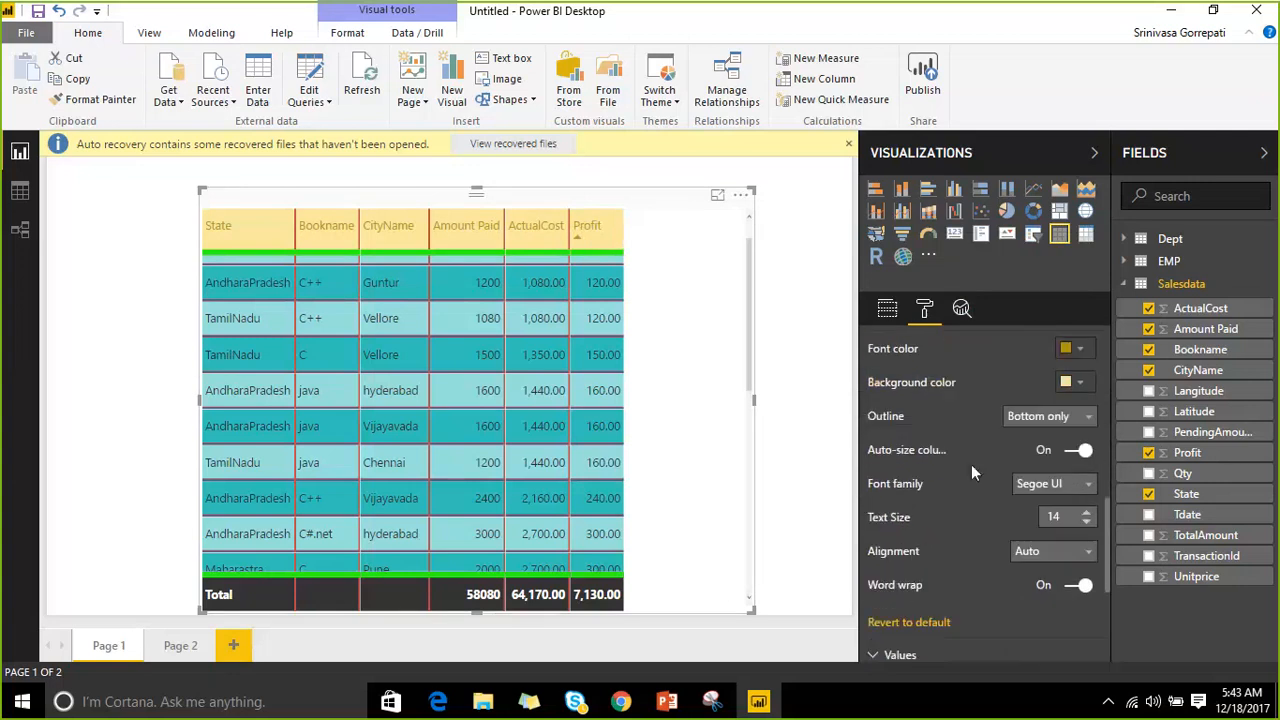
pyautogui.moveTo(855, 416); pyautogui.dragTo(778, 410)
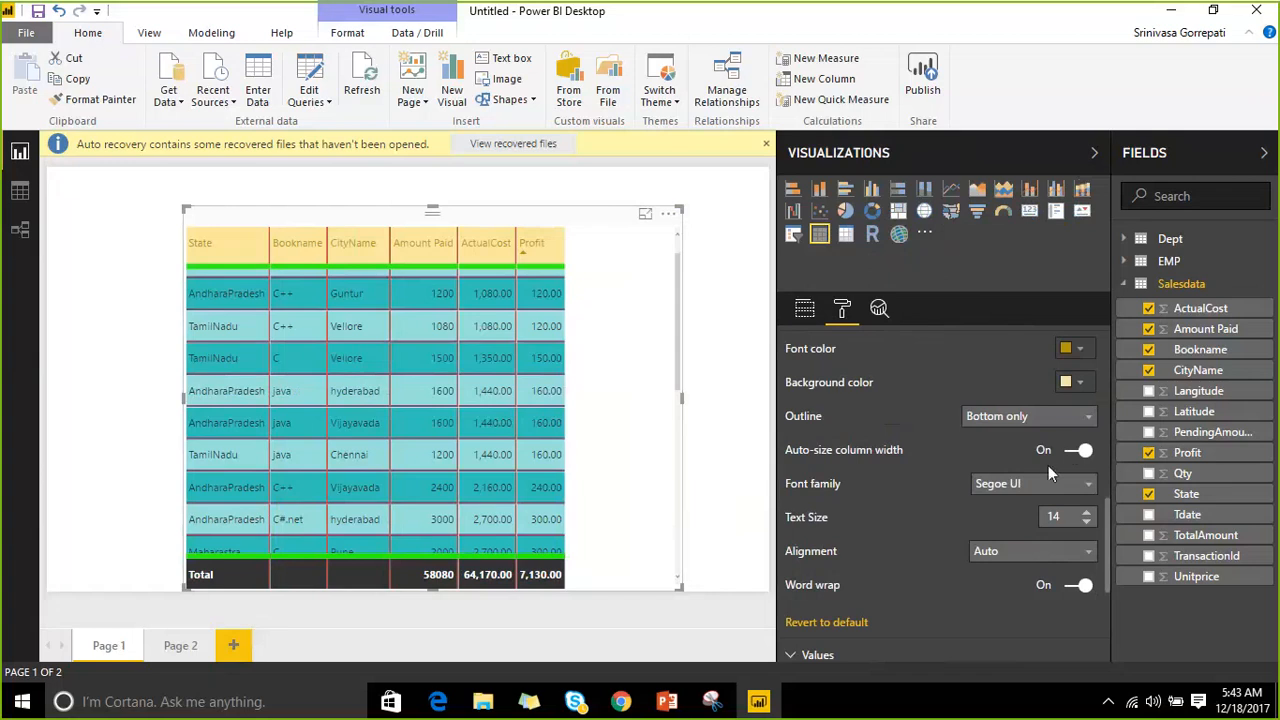
pyautogui.click(1088, 515)
pyautogui.click(1088, 515)
pyautogui.click(1088, 515)
pyautogui.click(1088, 515)
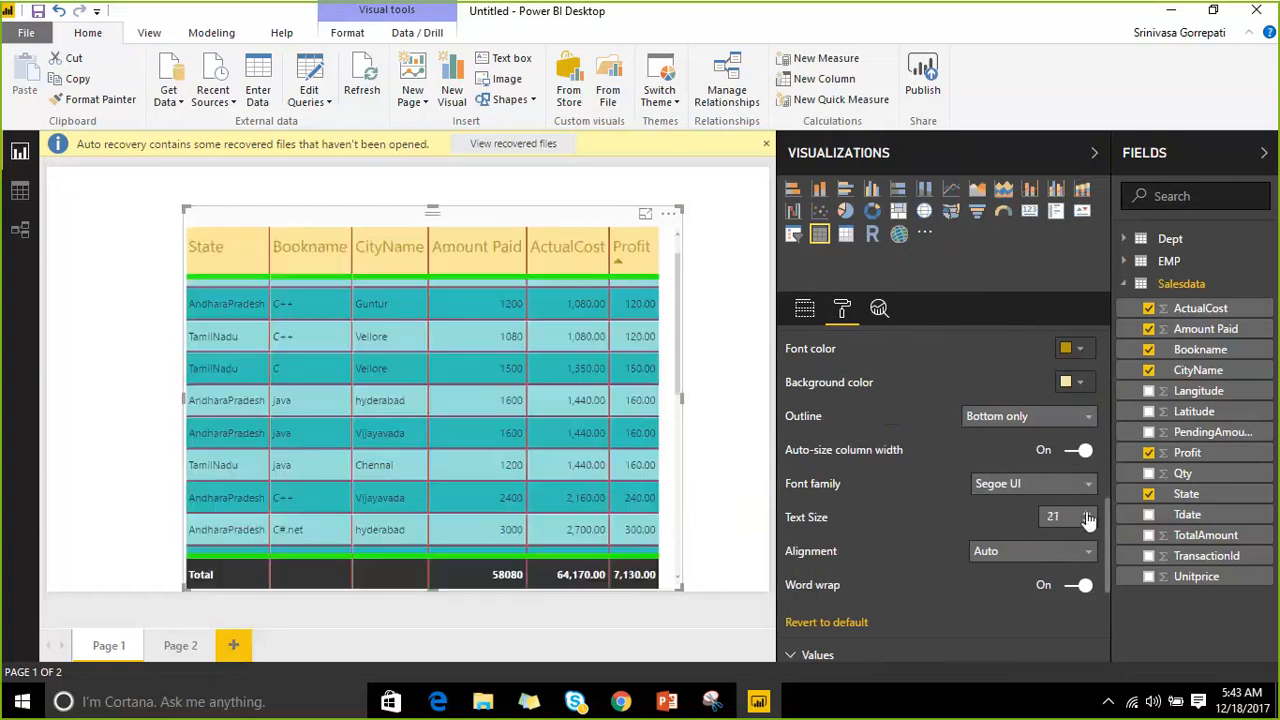
pyautogui.click(1088, 514)
pyautogui.click(1088, 514)
pyautogui.click(1088, 514)
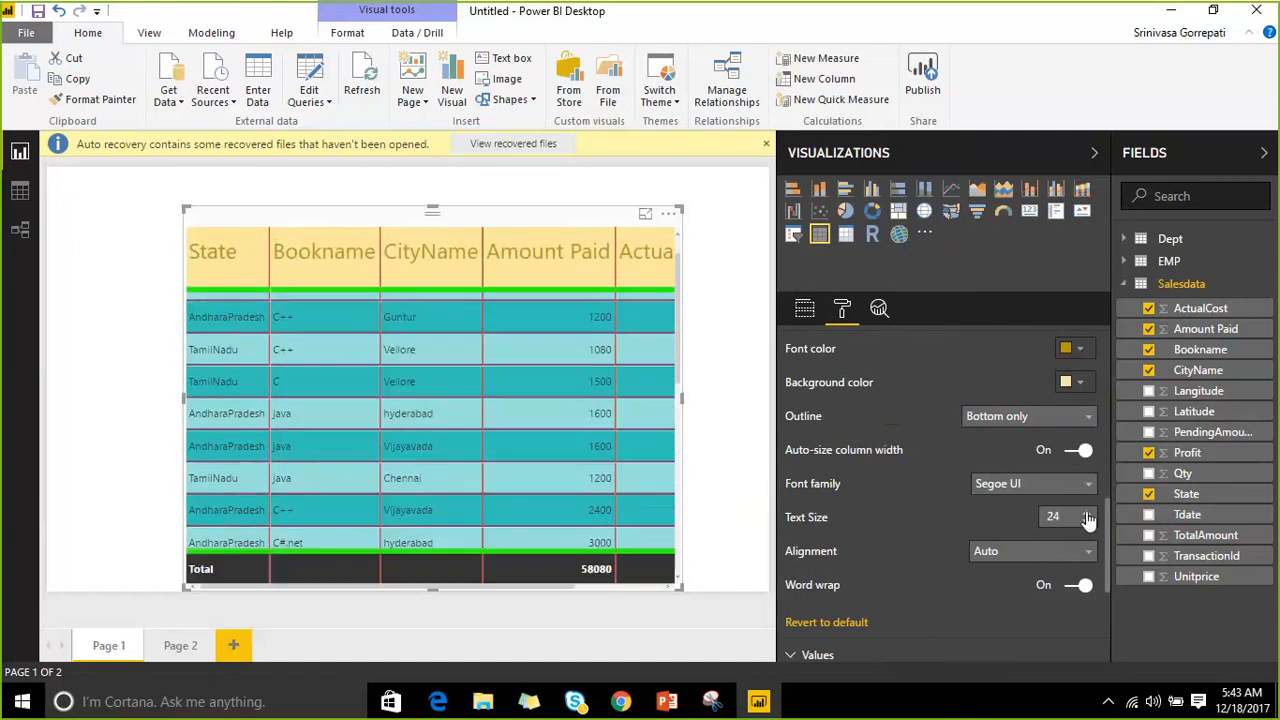
pyautogui.click(1088, 515)
pyautogui.click(1088, 515)
pyautogui.click(1088, 515)
pyautogui.click(1088, 515)
pyautogui.click(1088, 515)
pyautogui.click(1088, 515)
pyautogui.click(1088, 515)
pyautogui.click(1088, 515)
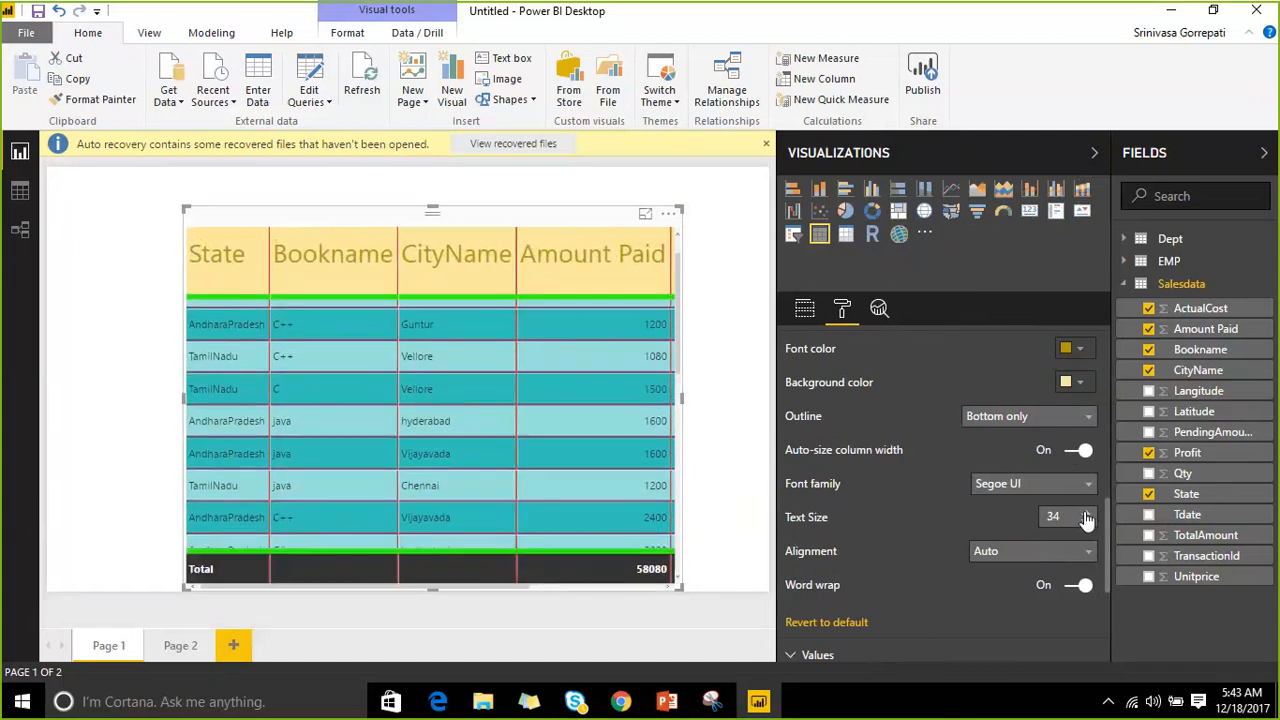
# Left-align the column header text after trying centre and right alignment.
pyautogui.click(1022, 562)
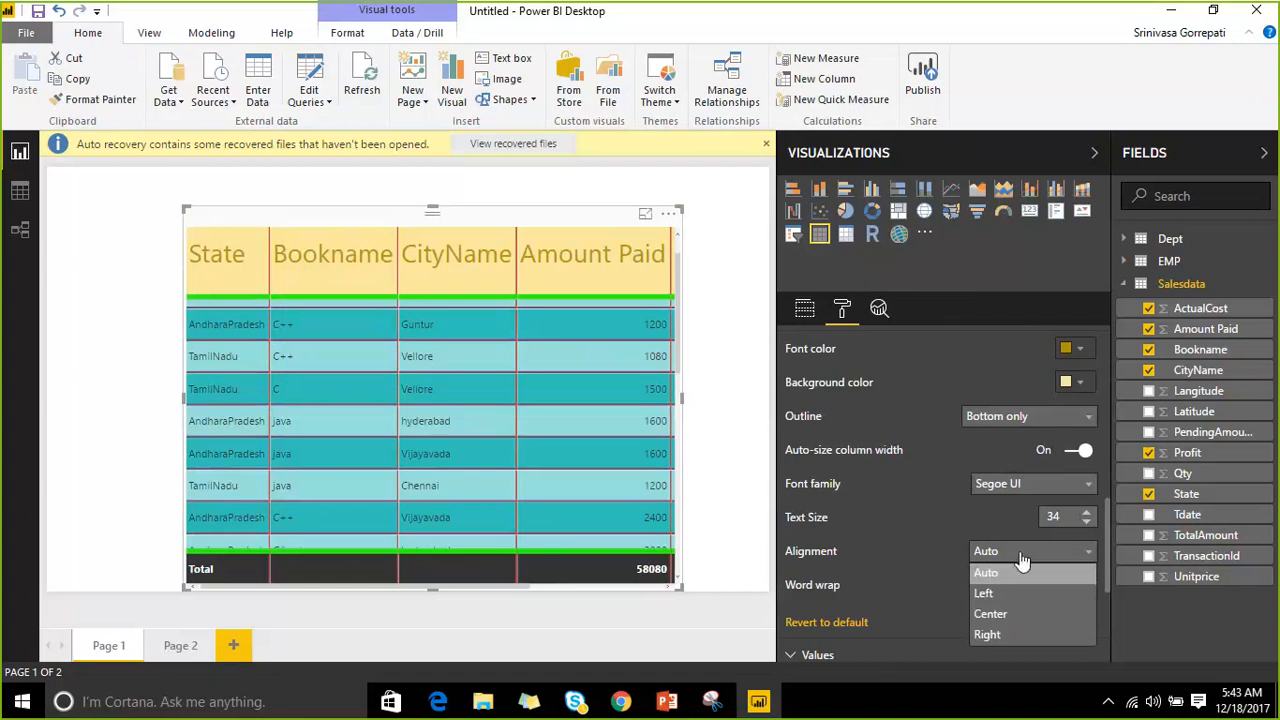
pyautogui.scroll(-2, 929, 538)
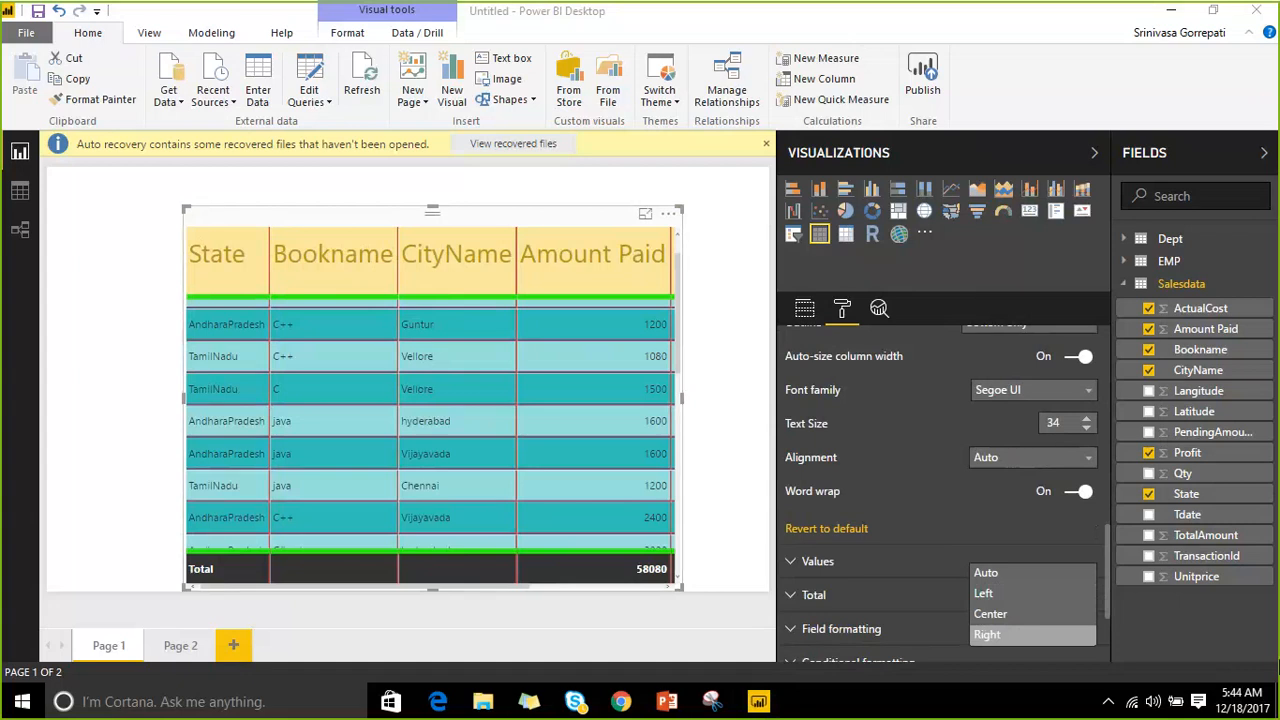
pyautogui.scroll(-3, 908, 540)
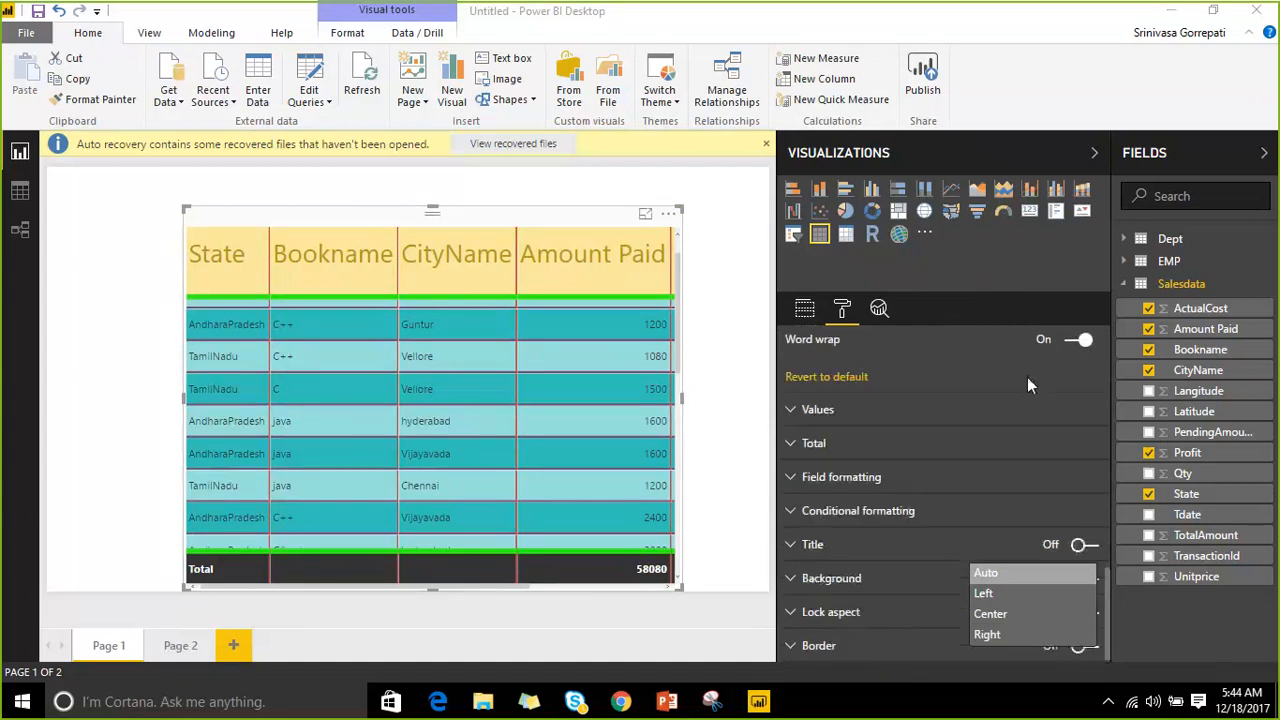
pyautogui.scroll(2, 1047, 379)
pyautogui.click(1080, 399)
pyautogui.click(1080, 399)
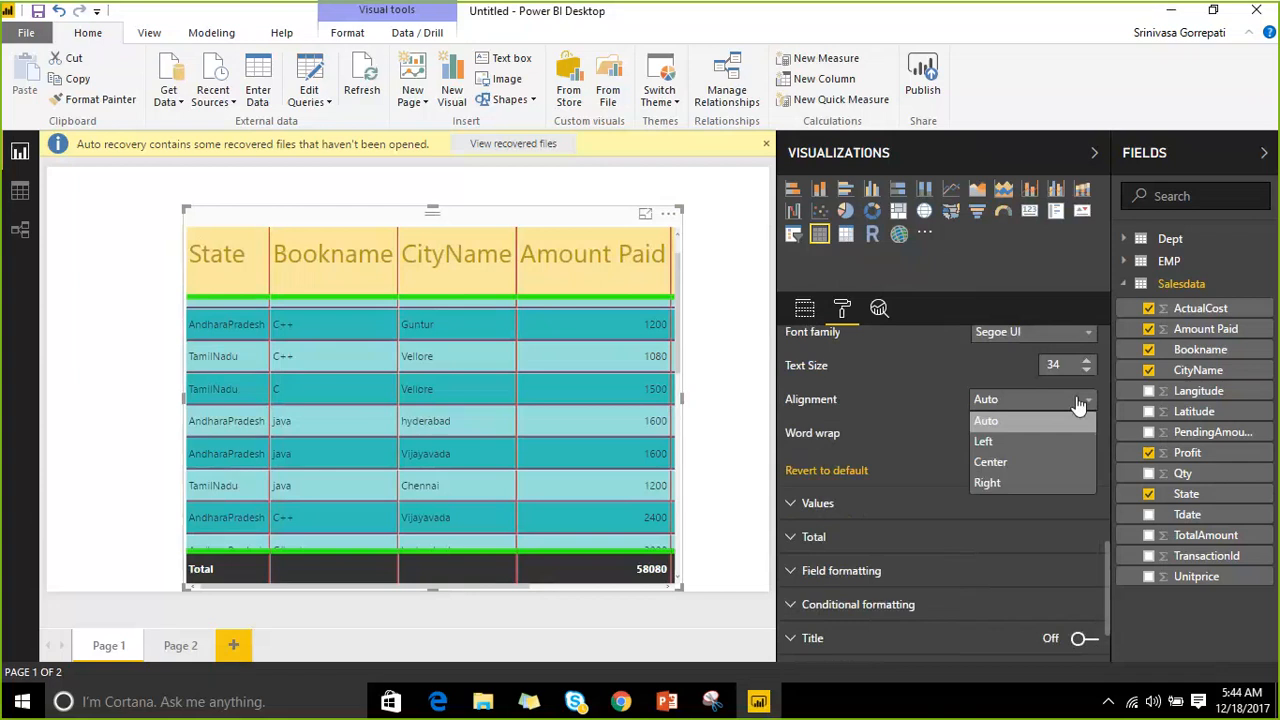
pyautogui.click(1023, 462)
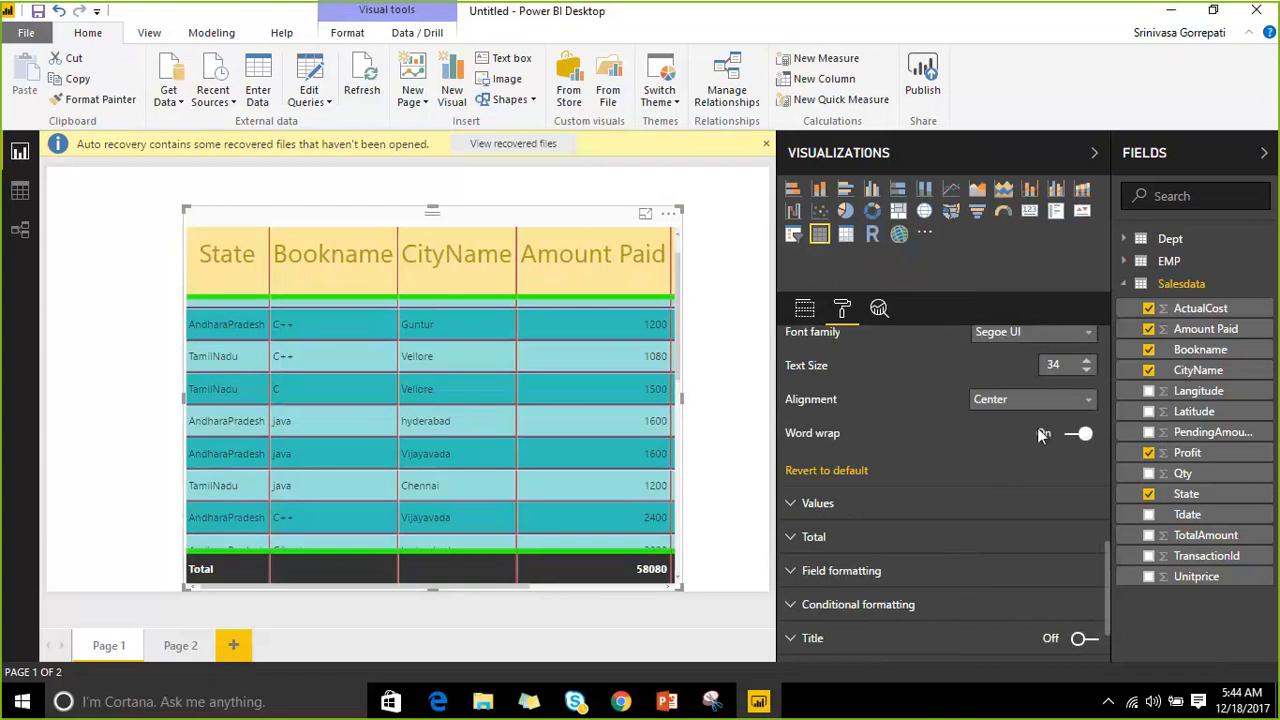
pyautogui.click(1073, 404)
pyautogui.click(1041, 483)
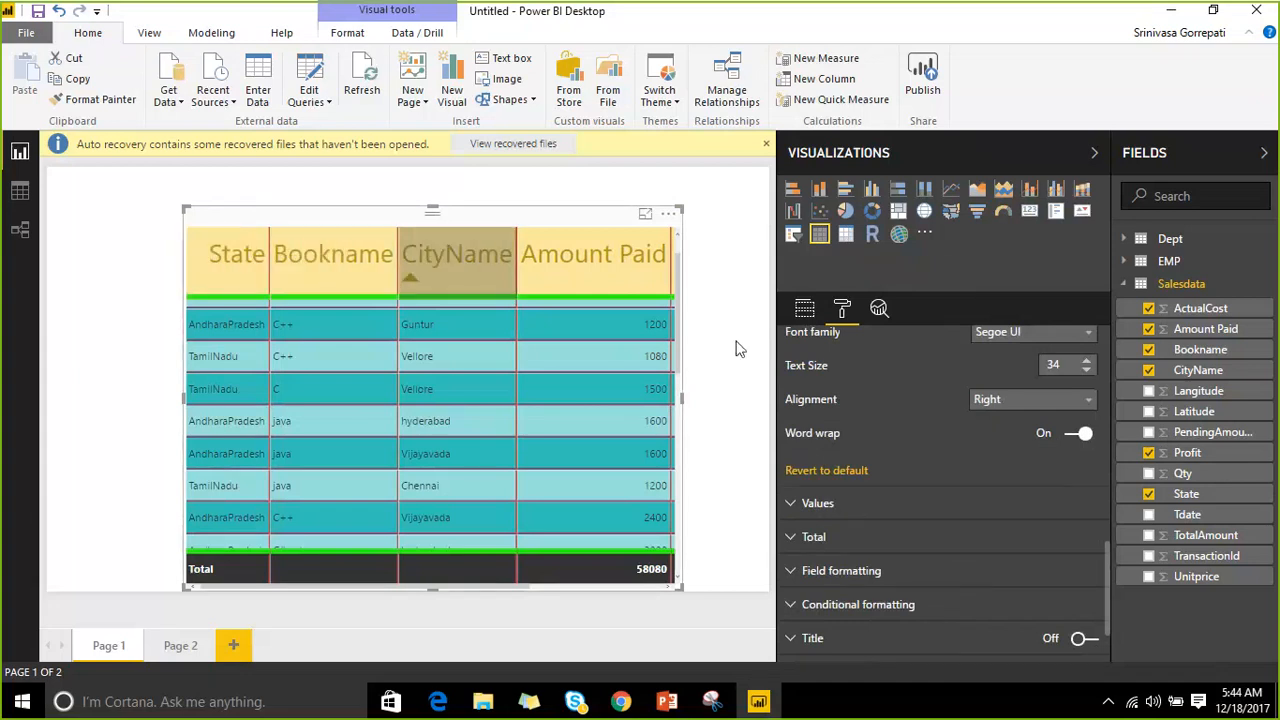
pyautogui.click(1041, 400)
pyautogui.click(1027, 463)
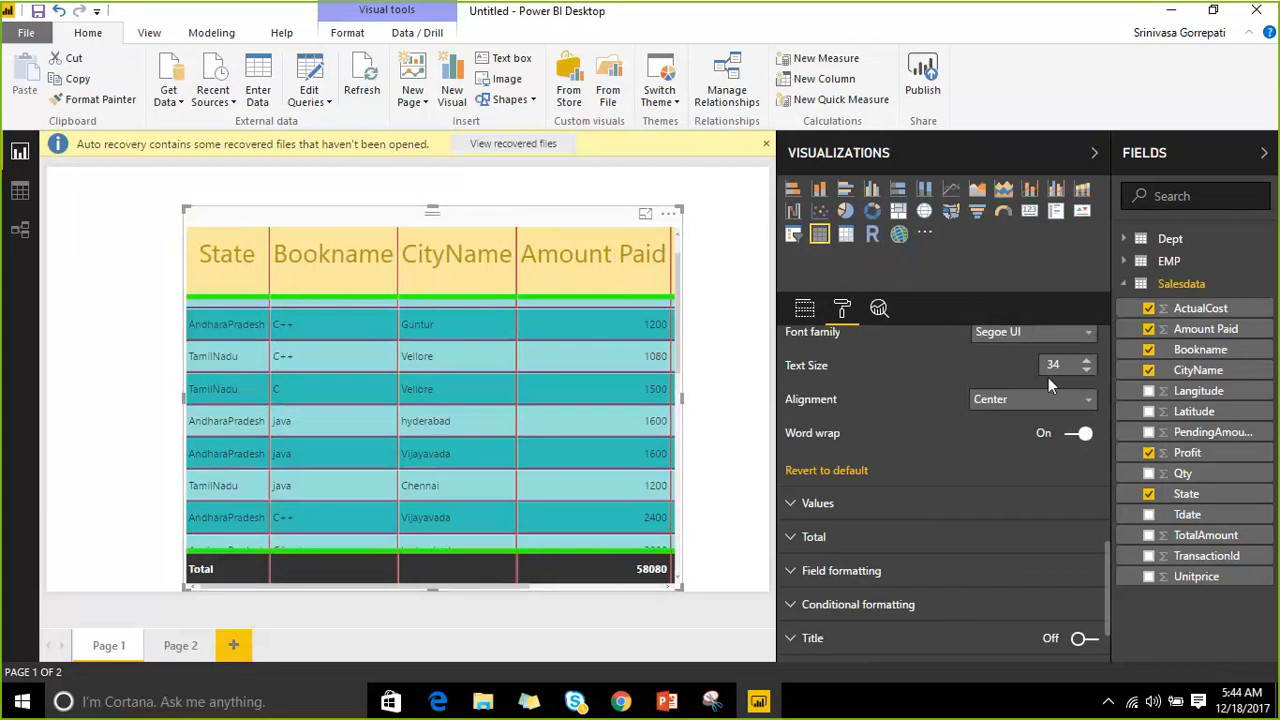
pyautogui.click(1043, 400)
pyautogui.click(1037, 443)
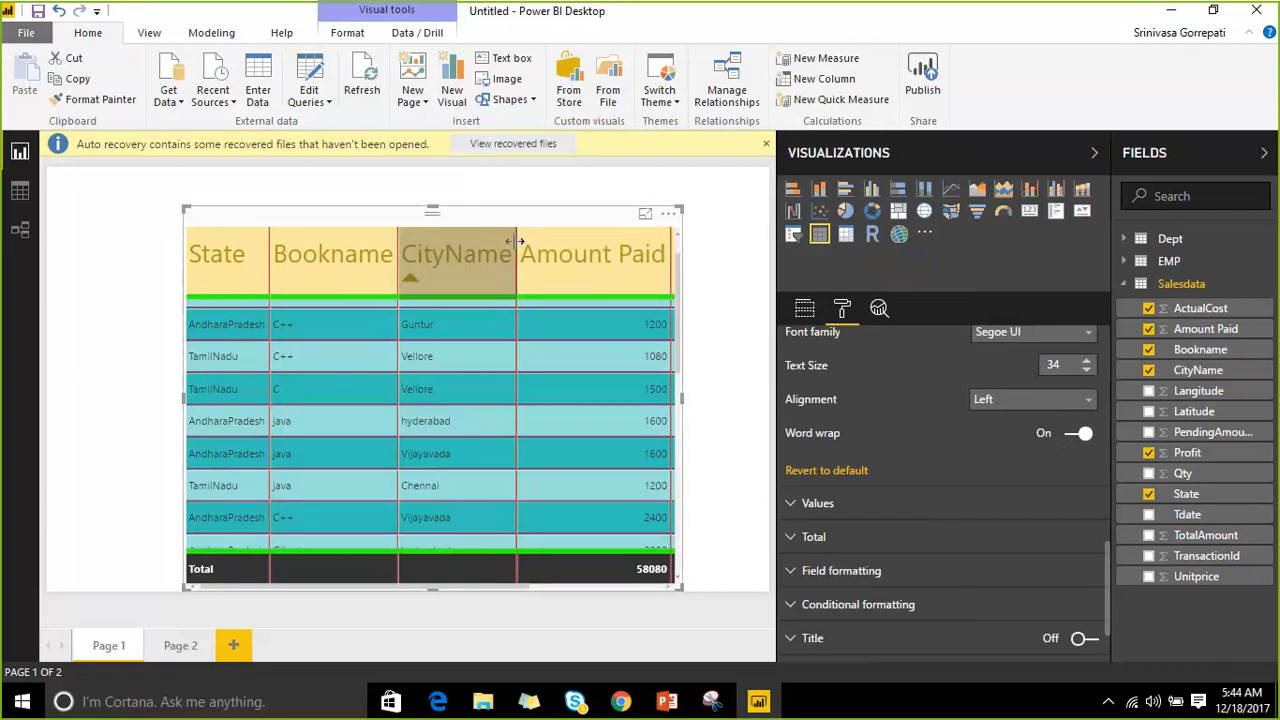
# Narrow the CityName column and toggle header word wrap off and back on so it wraps.
pyautogui.moveTo(517, 241)
pyautogui.mouseDown()
pyautogui.moveTo(432, 245)
pyautogui.moveTo(528, 240)
pyautogui.mouseUp()
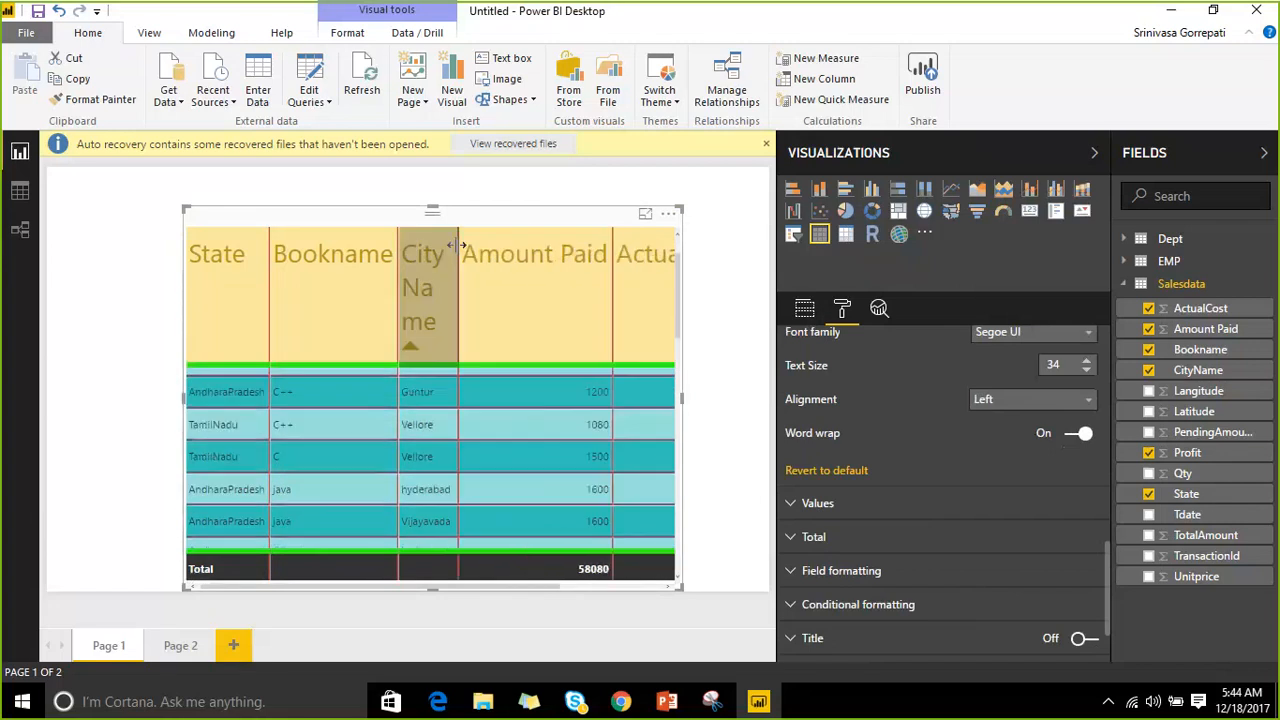
pyautogui.click(1071, 437)
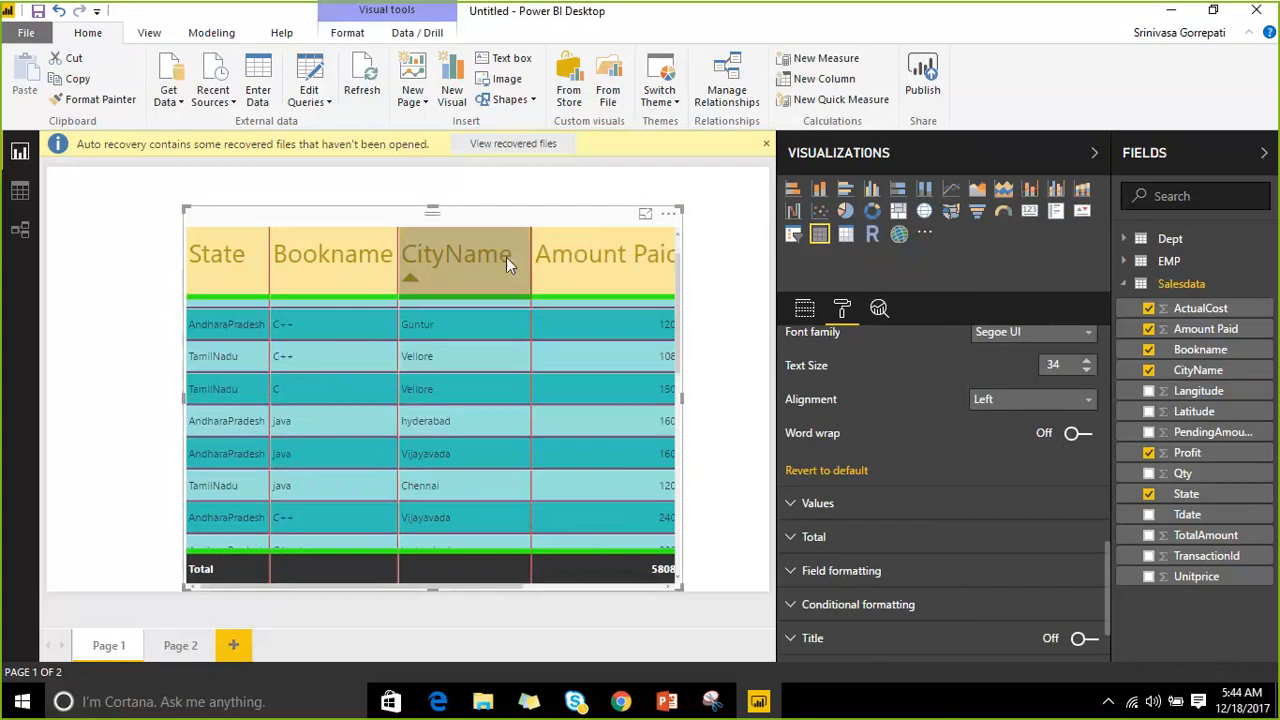
pyautogui.moveTo(533, 263); pyautogui.dragTo(480, 262)
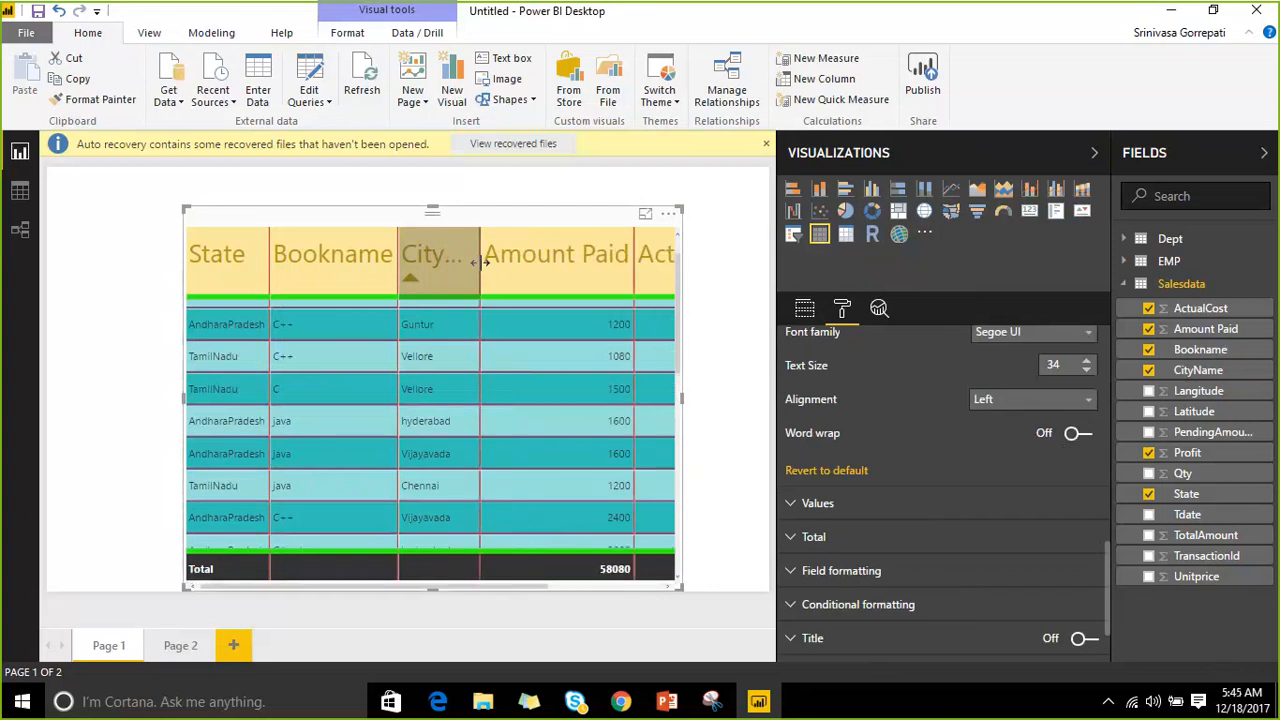
pyautogui.click(1087, 438)
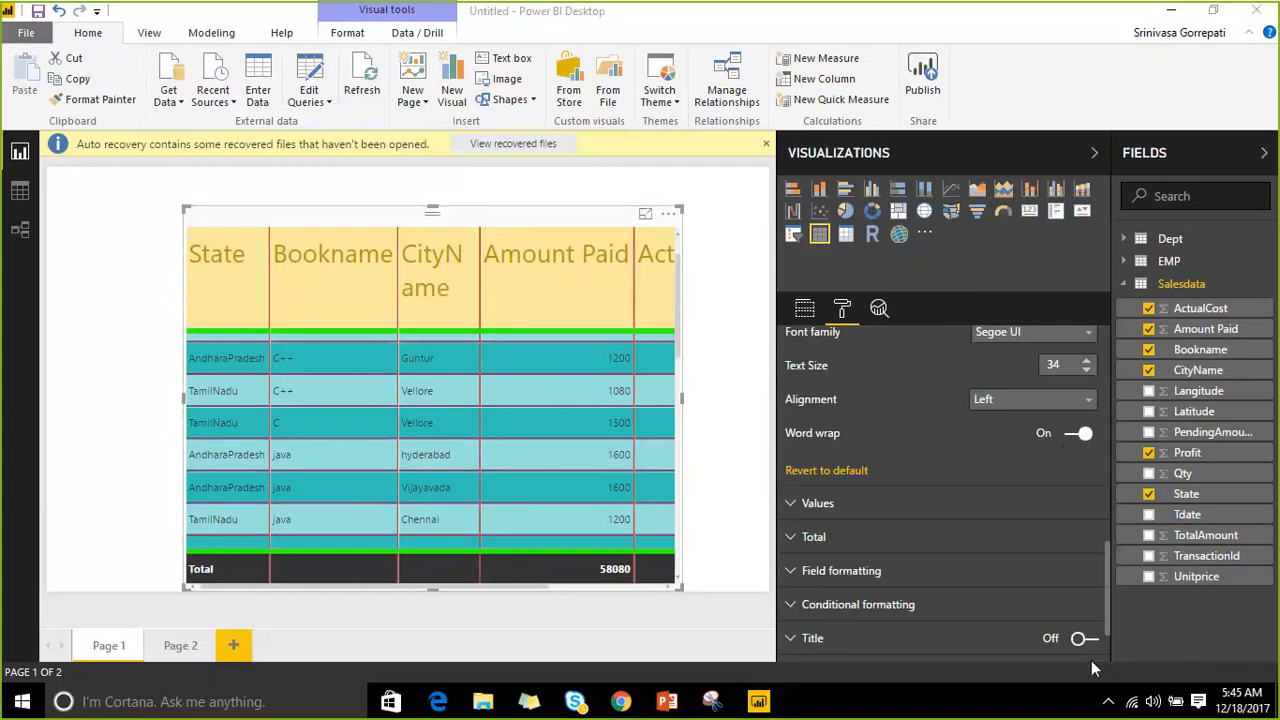
pyautogui.click(1154, 706)
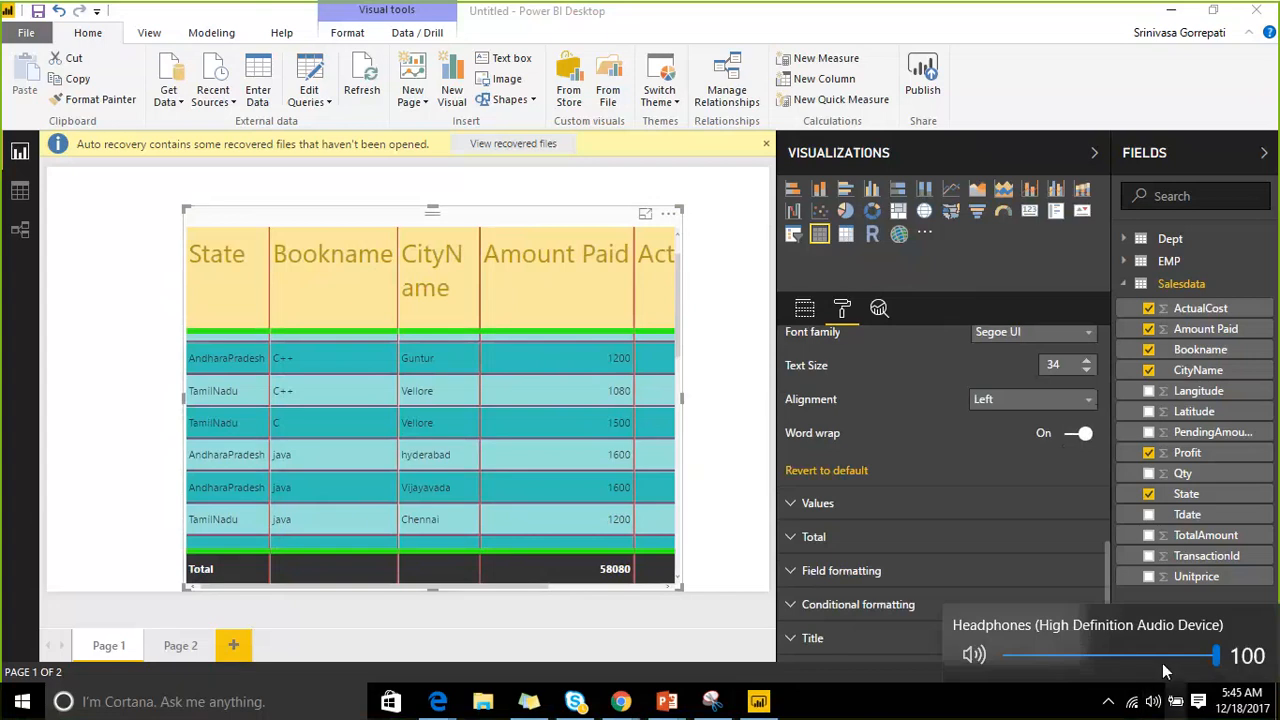
pyautogui.click(1149, 494)
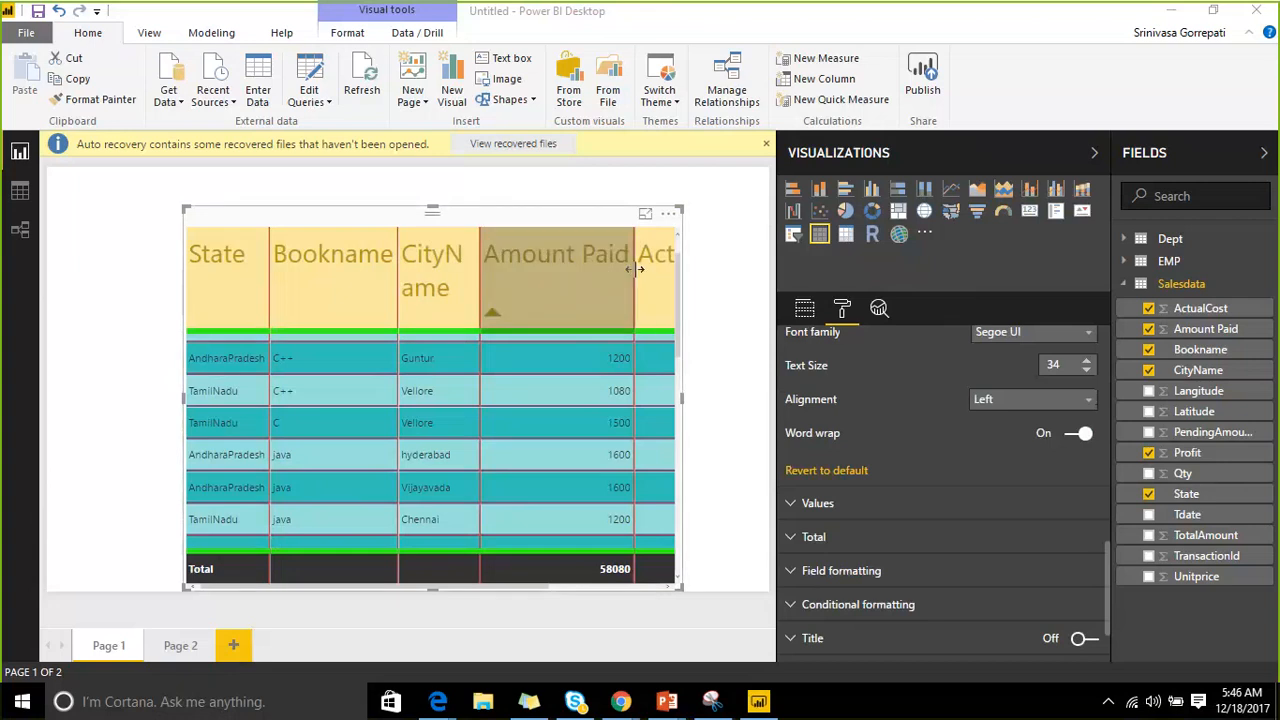
# Narrow the Amount Paid column so ActualCost shows, and expand the Values settings.
pyautogui.moveTo(634, 268); pyautogui.dragTo(558, 268)
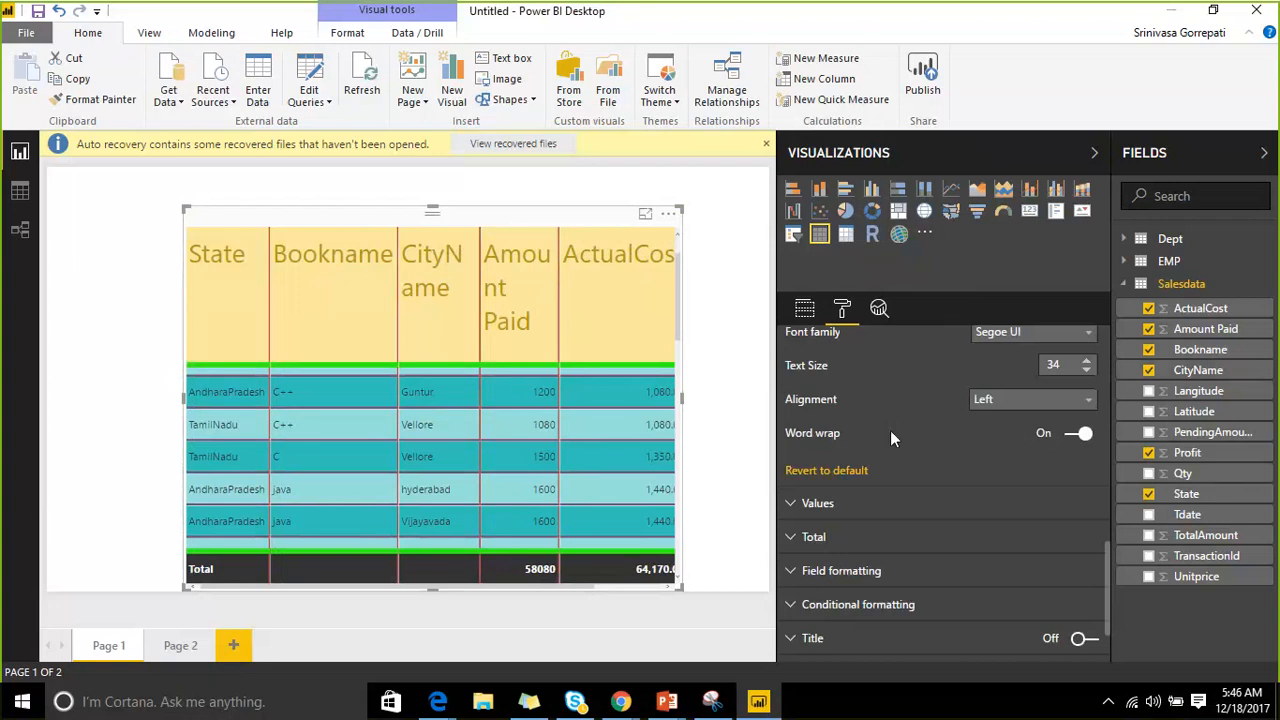
pyautogui.scroll(-2, 890, 430)
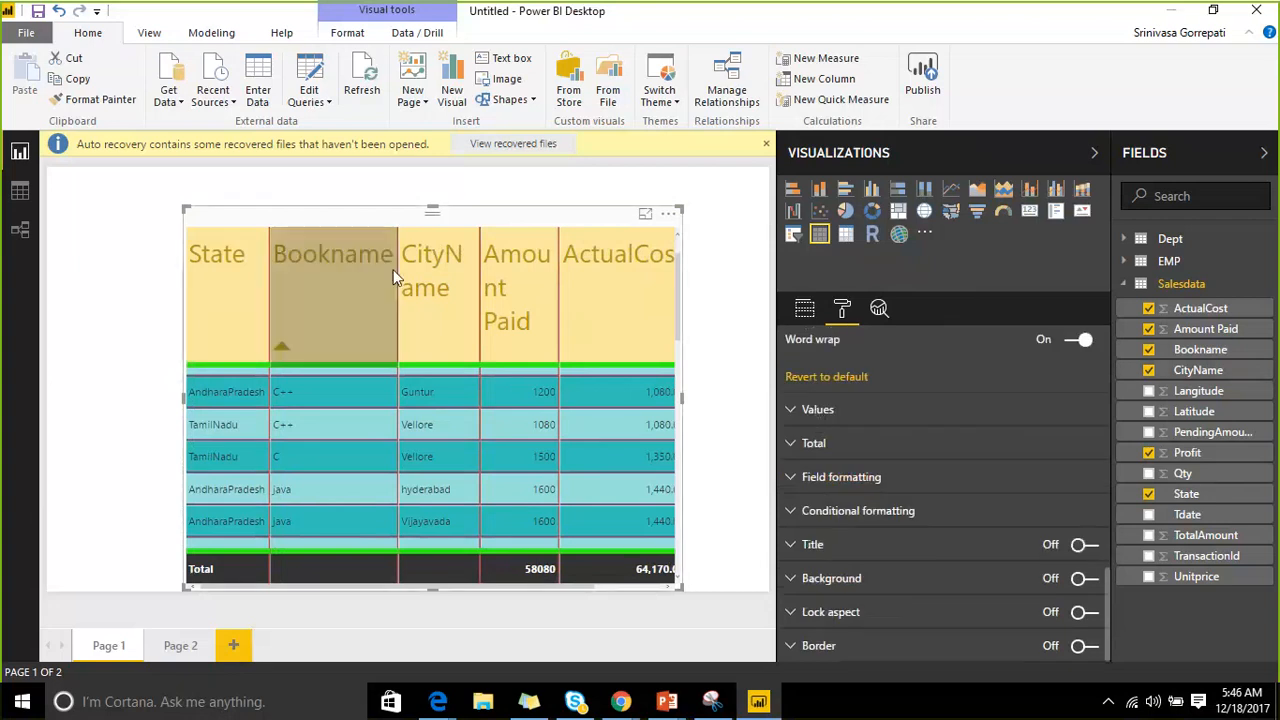
pyautogui.click(790, 410)
pyautogui.scroll(-3, 880, 430)
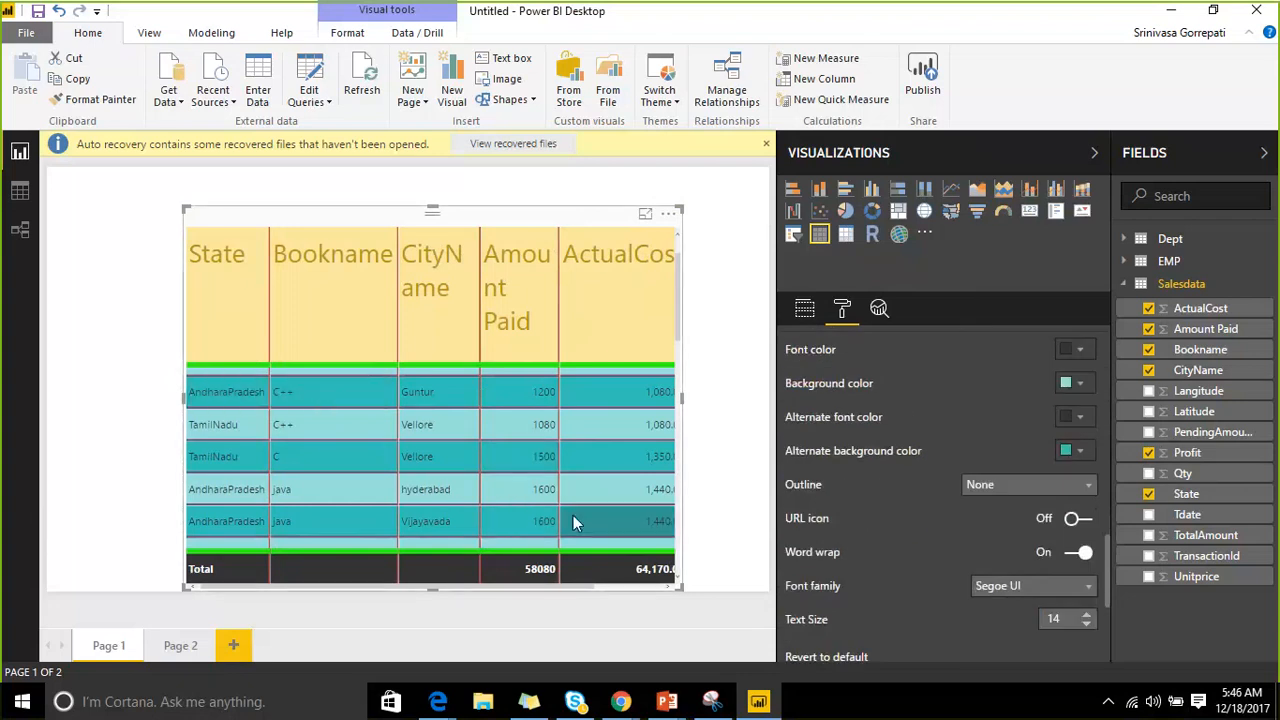
pyautogui.scroll(2, 983, 427)
# Set the table values to gold text on a pink background.
pyautogui.click(1072, 443)
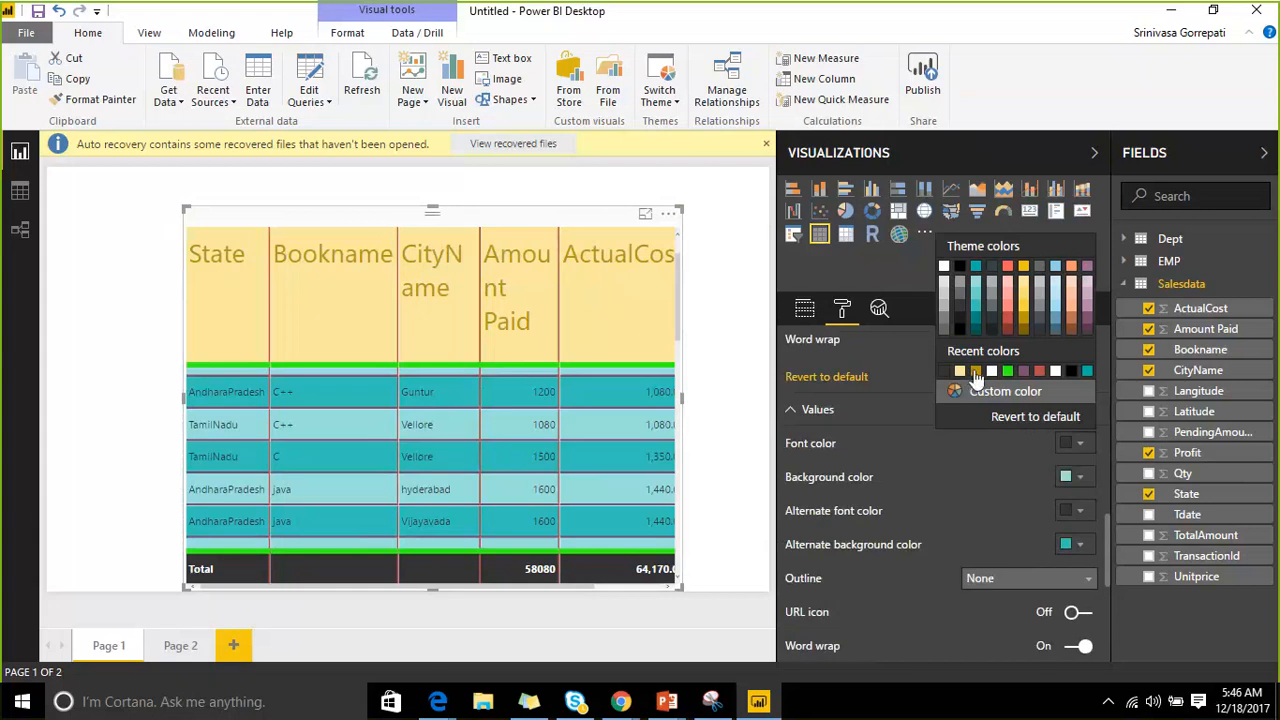
pyautogui.click(1072, 328)
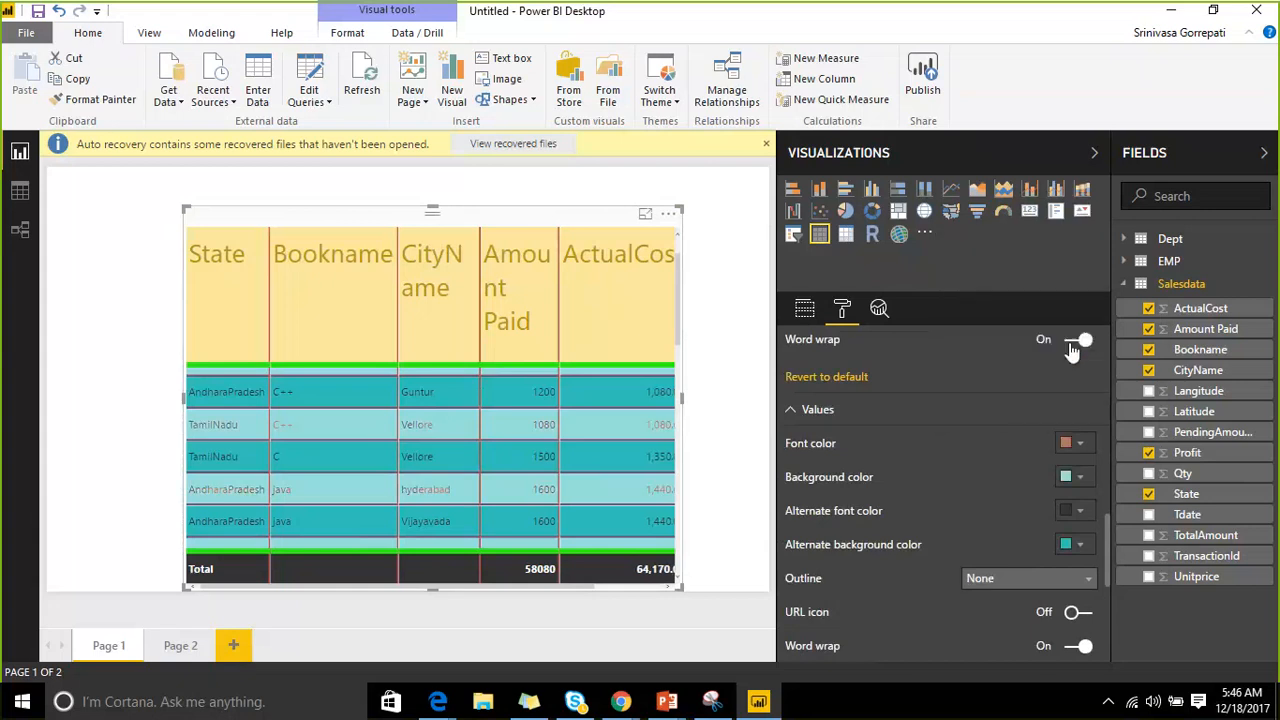
pyautogui.click(1082, 477)
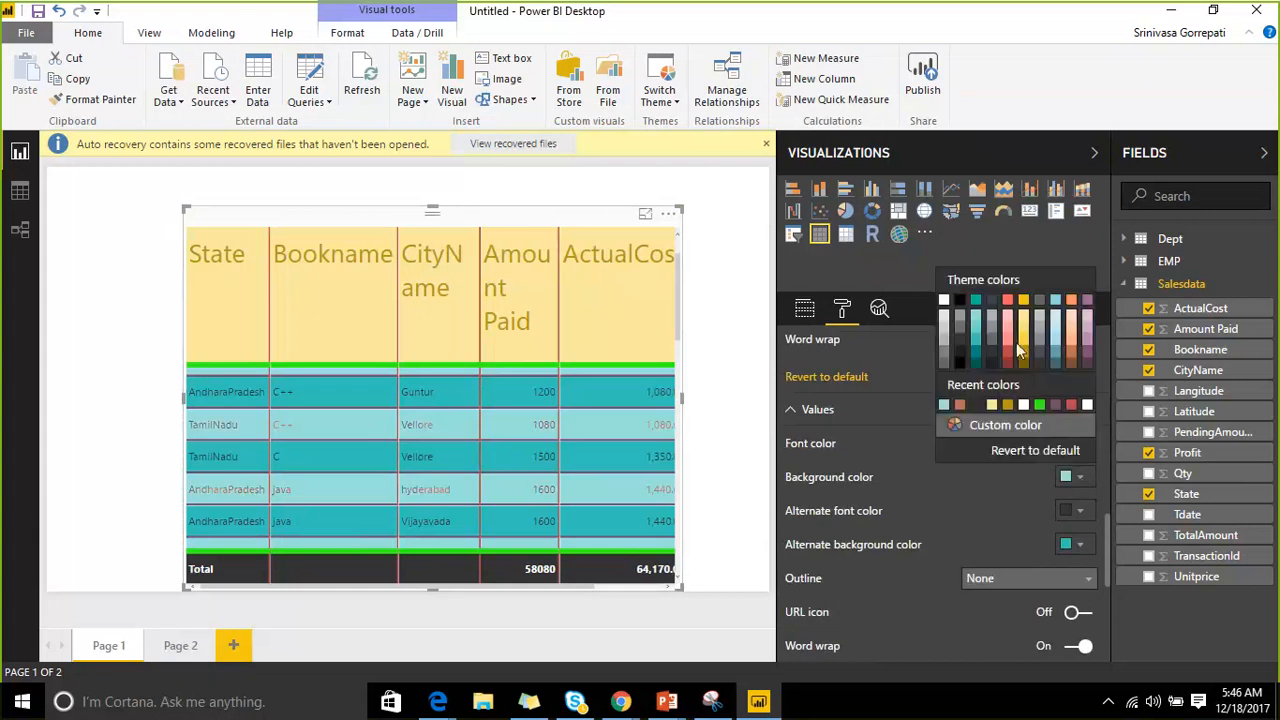
pyautogui.click(978, 325)
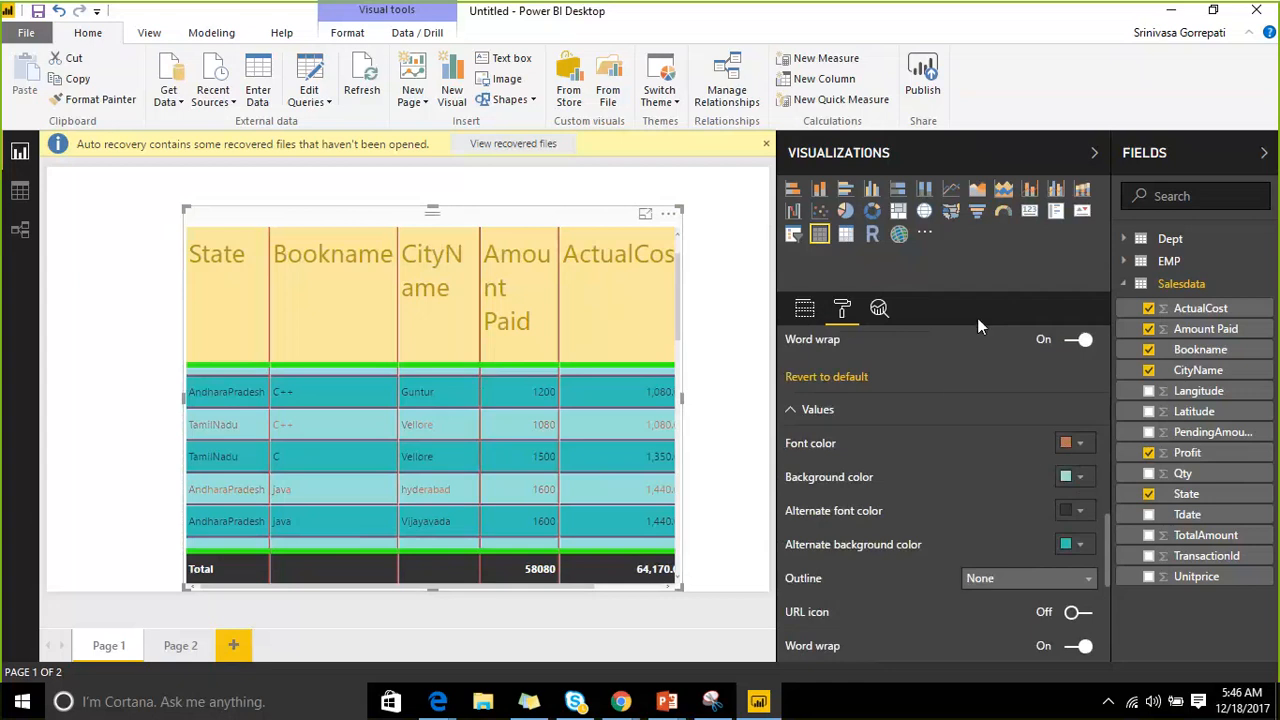
pyautogui.click(1080, 477)
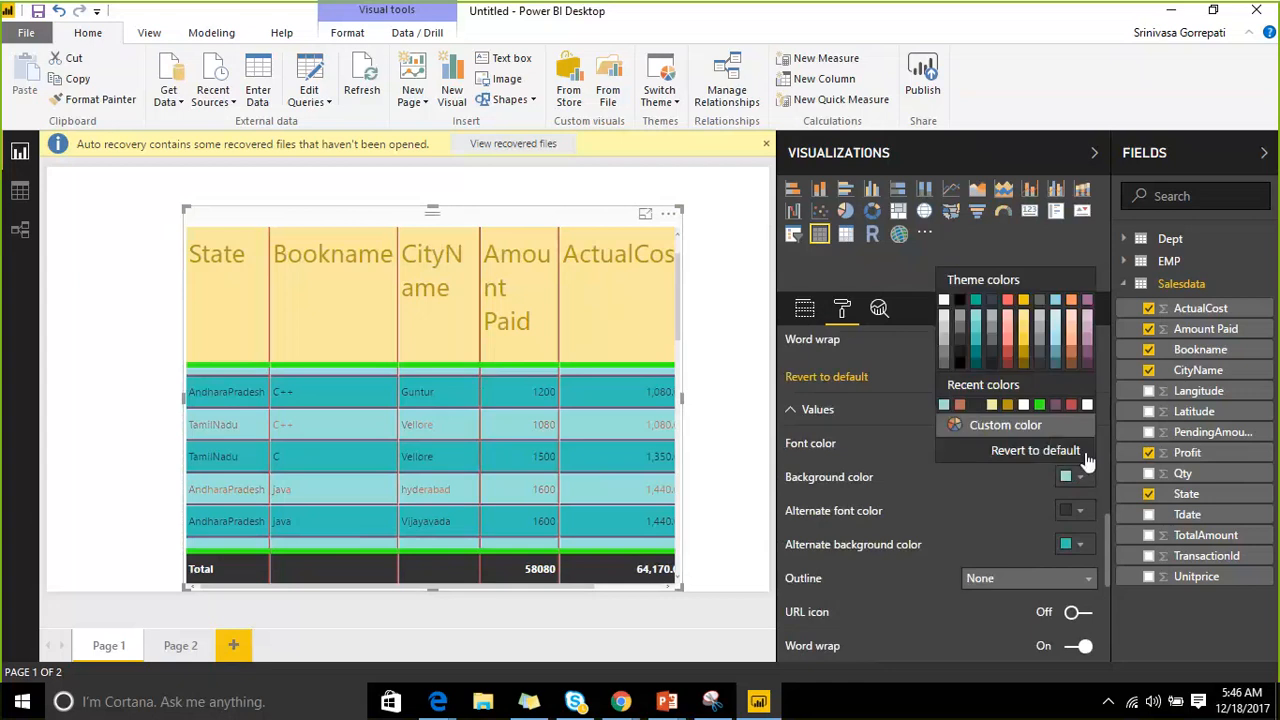
pyautogui.click(1088, 345)
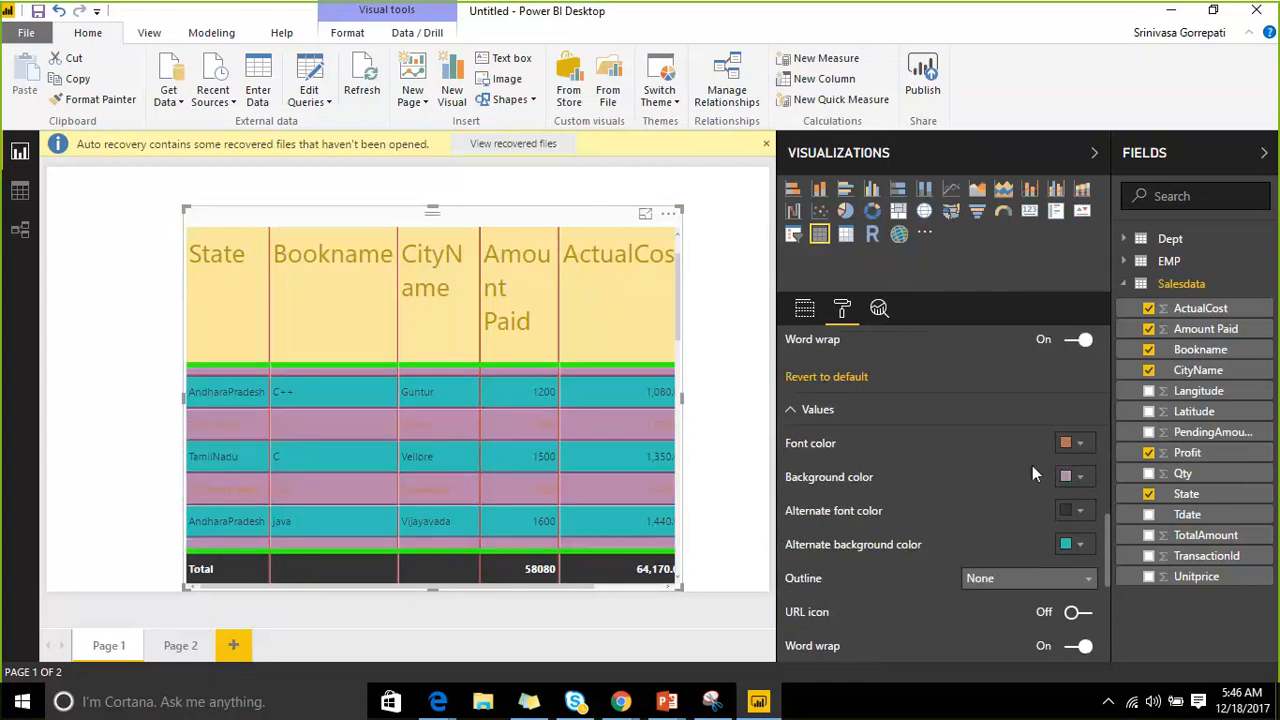
pyautogui.click(1078, 443)
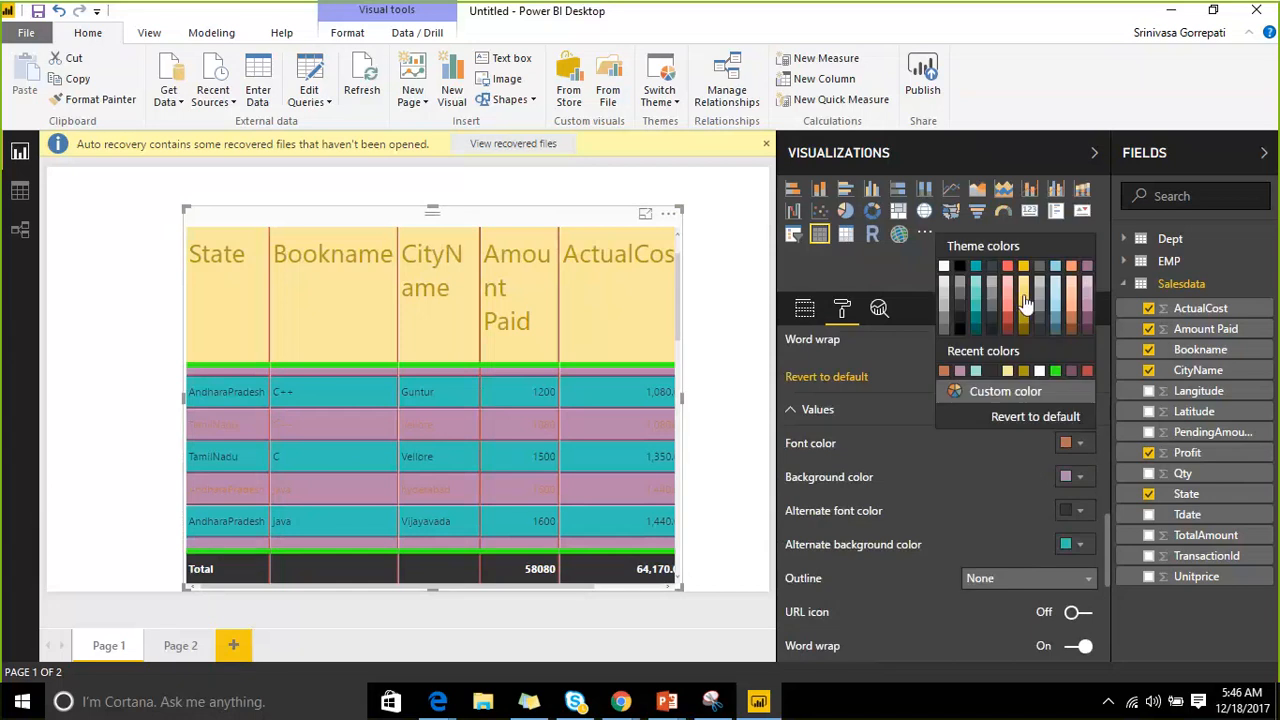
pyautogui.click(1022, 266)
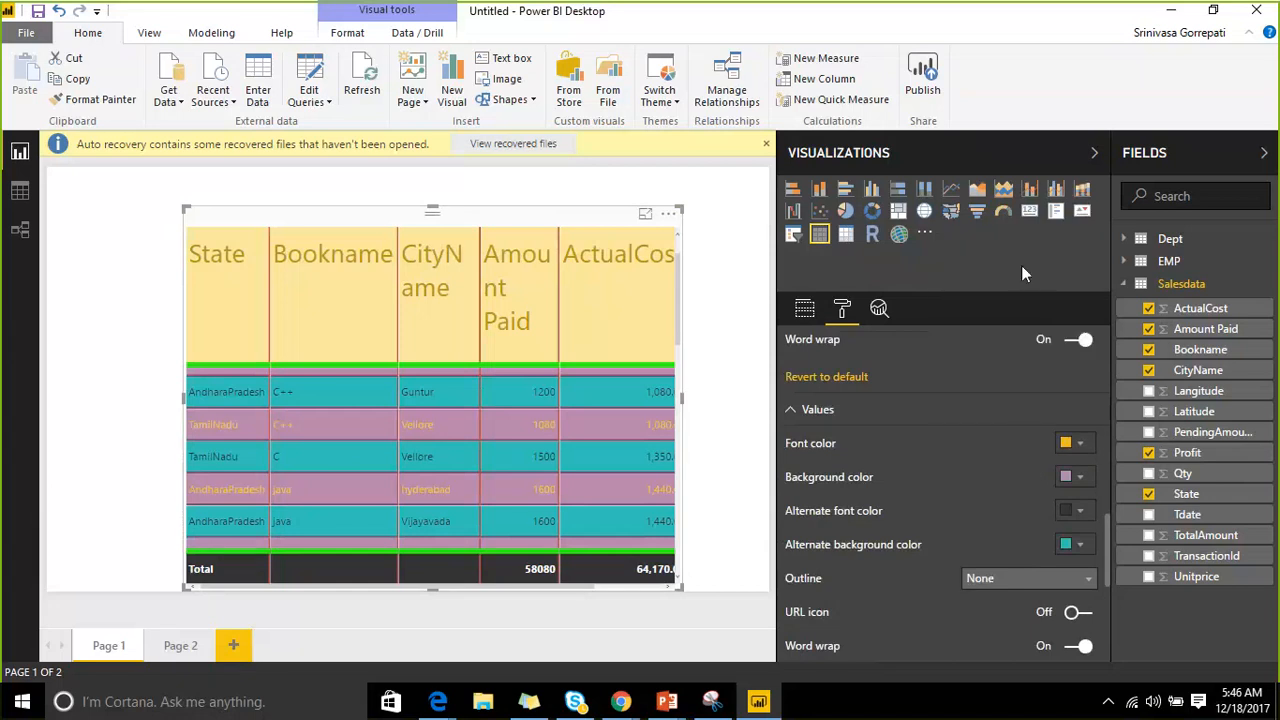
pyautogui.click(1081, 517)
# Make the alternate-row text blue using a custom colour.
pyautogui.click(1024, 453)
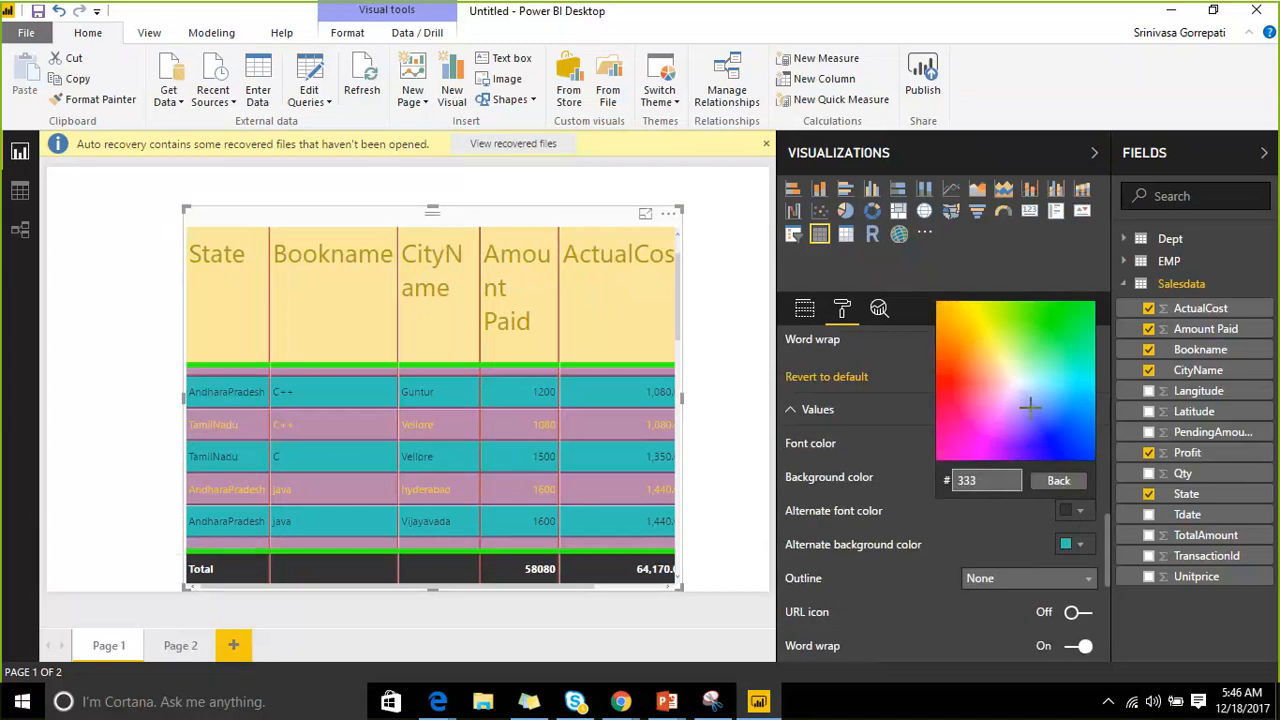
pyautogui.click(1069, 455)
pyautogui.scroll(-1, 1025, 428)
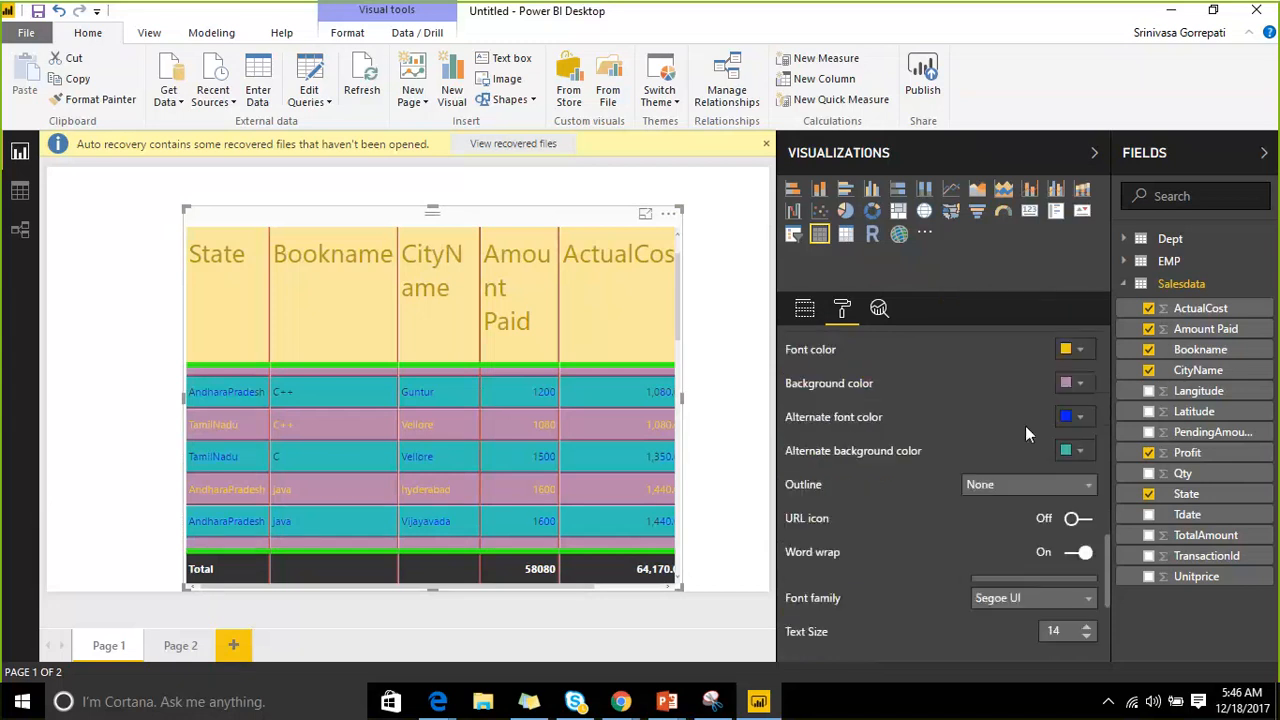
# Give the alternate rows a custom magenta background.
pyautogui.click(1083, 455)
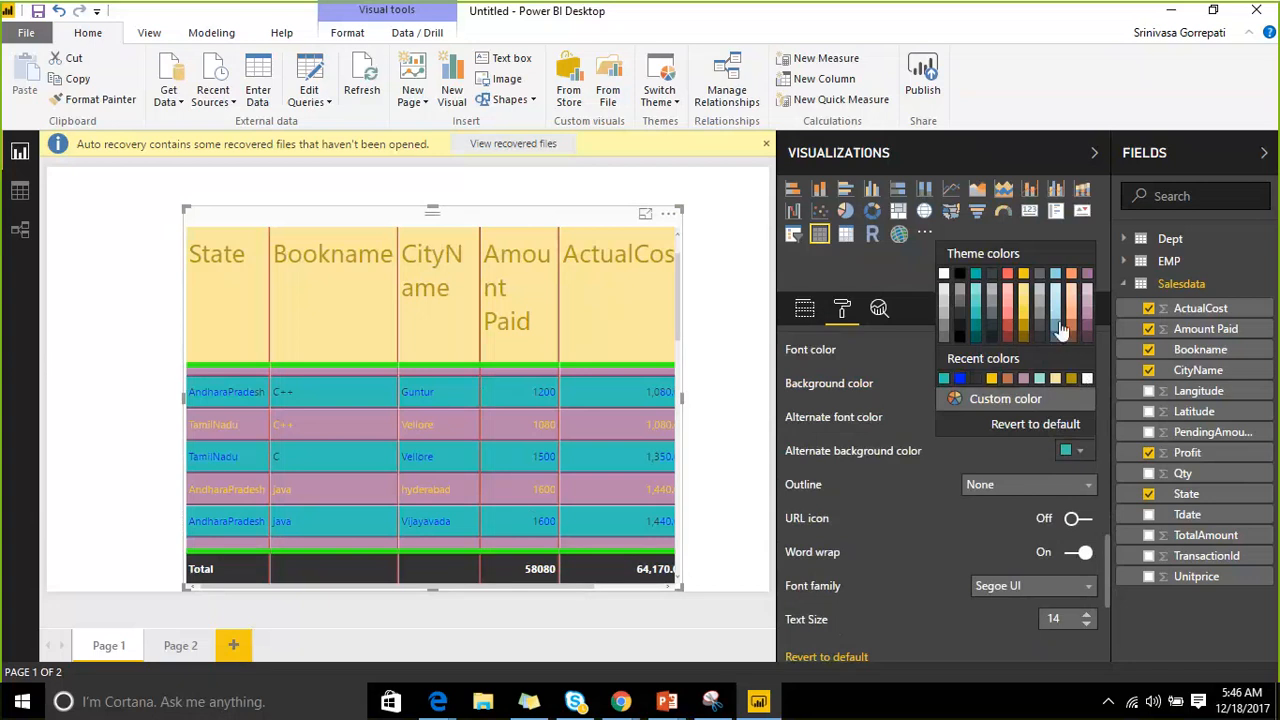
pyautogui.click(990, 398)
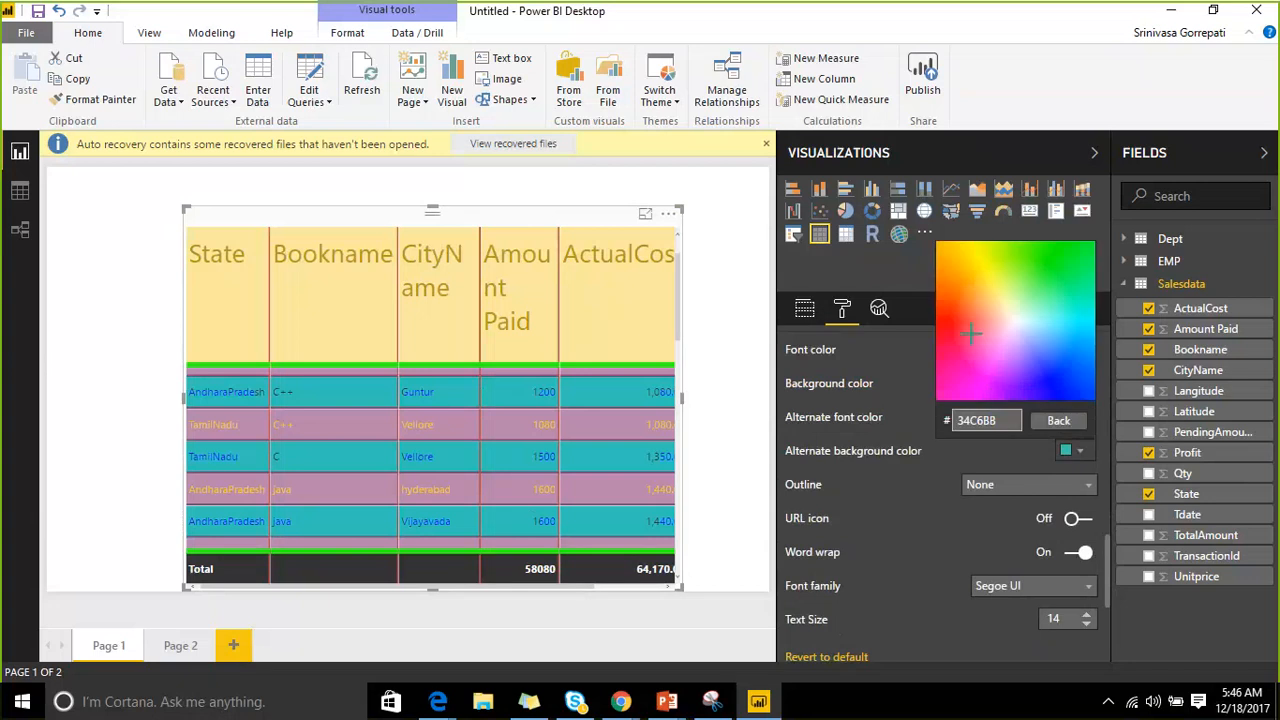
pyautogui.click(947, 314)
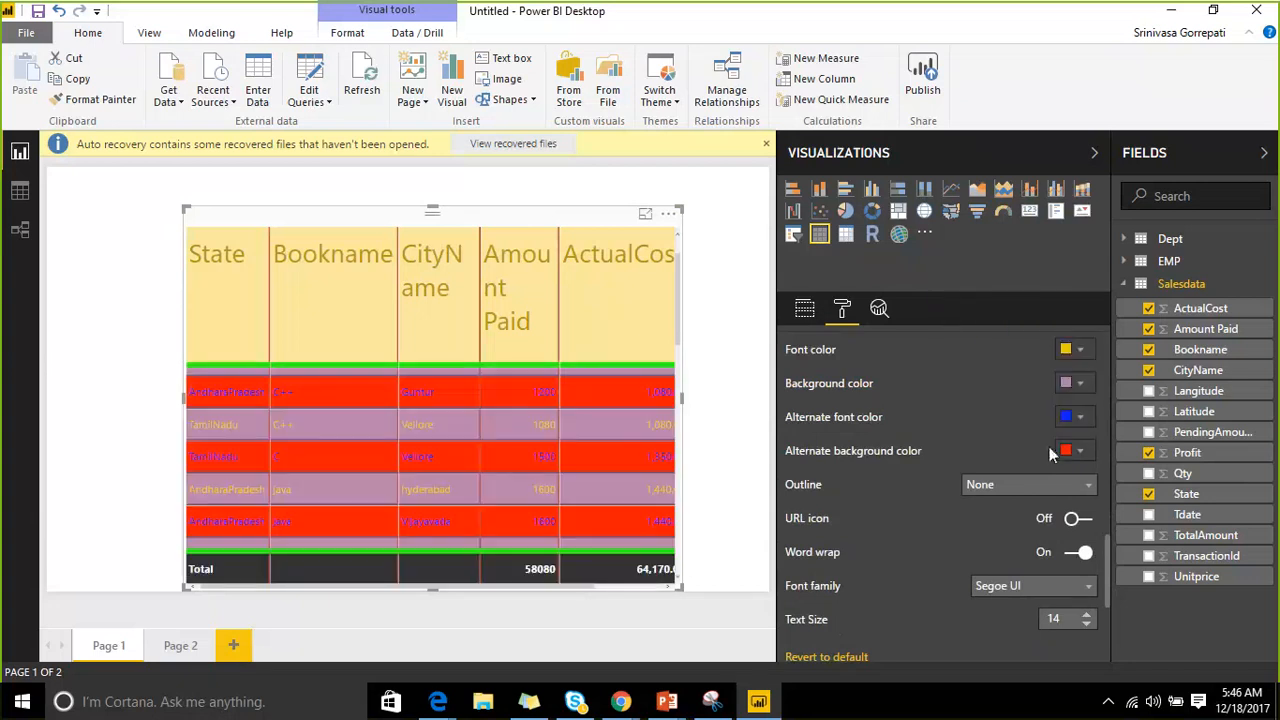
pyautogui.click(1072, 451)
pyautogui.click(998, 398)
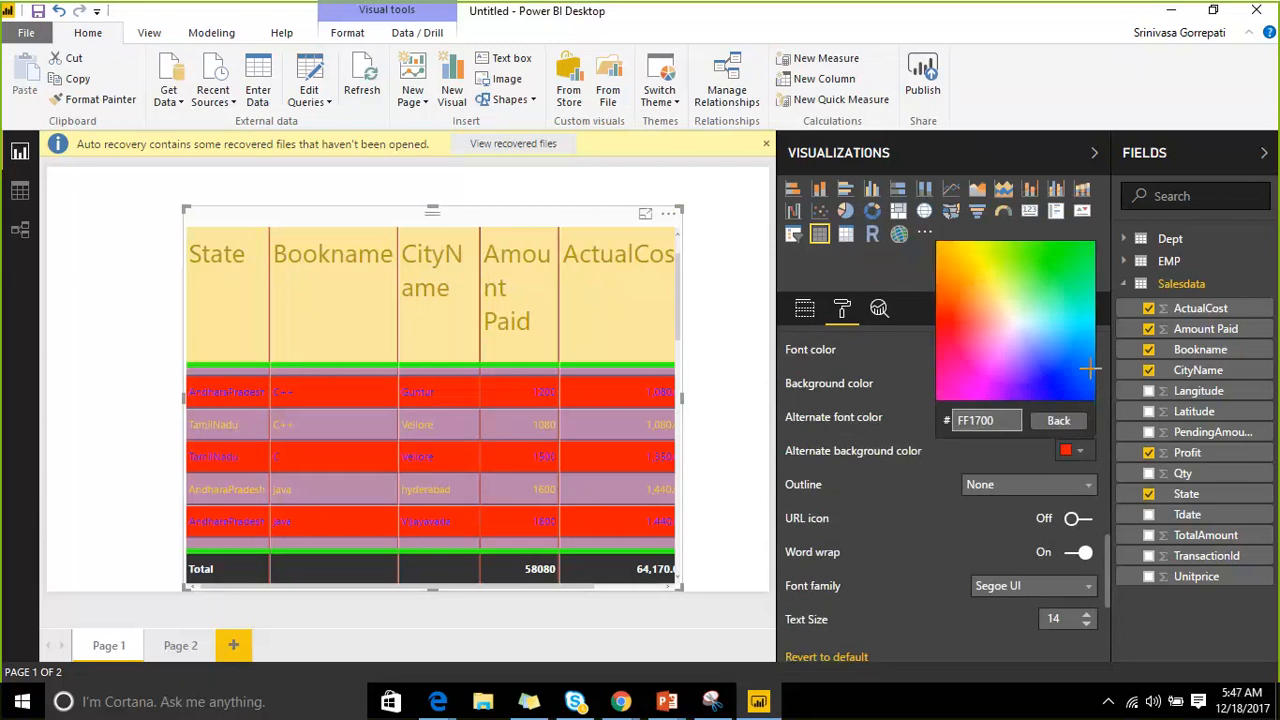
pyautogui.click(980, 377)
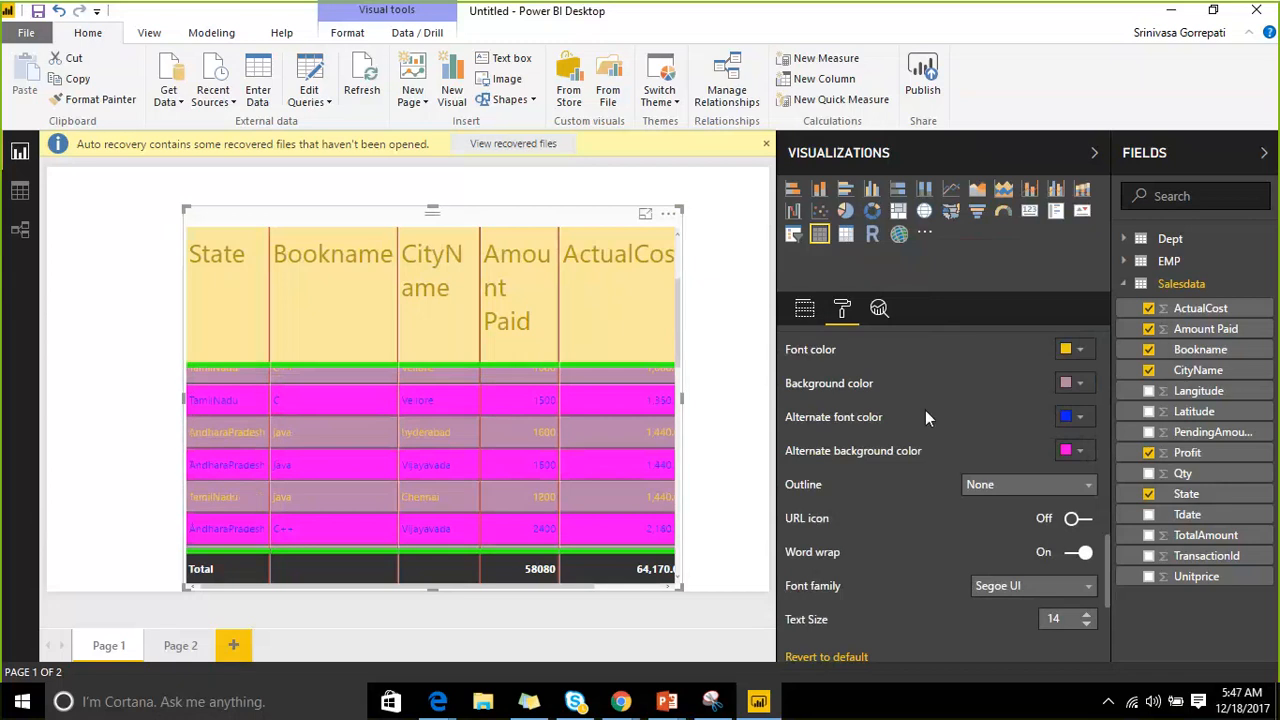
pyautogui.scroll(3, 925, 410)
pyautogui.scroll(-3, 917, 395)
pyautogui.scroll(-2, 902, 397)
pyautogui.click(1005, 391)
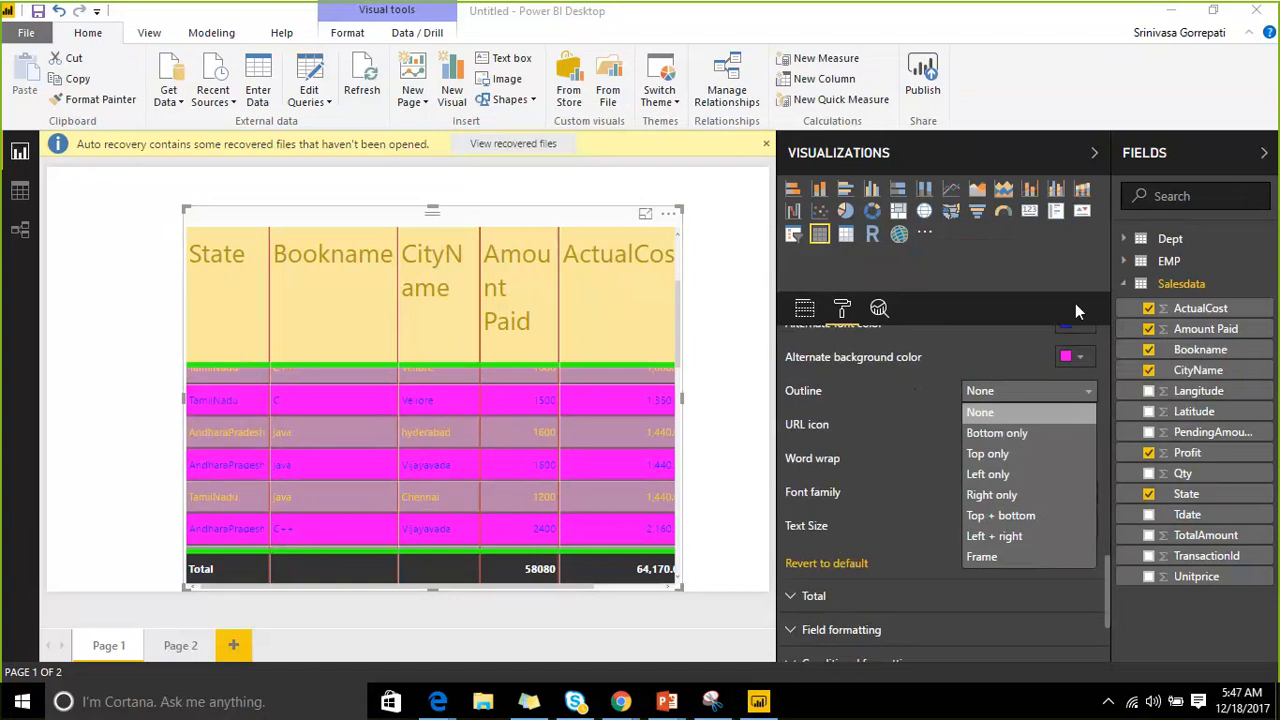
# Leave the values outline at None, turn URL icons on, and narrow the Bookname column.
pyautogui.click(866, 385)
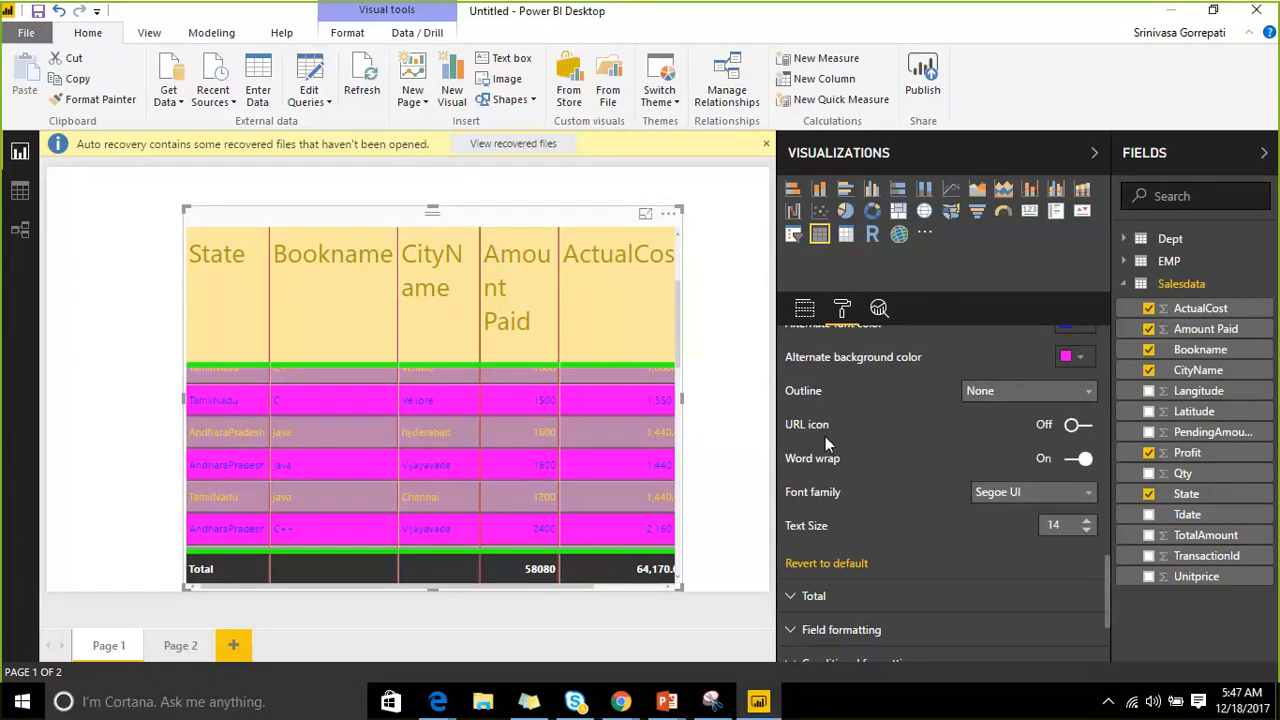
pyautogui.click(1080, 424)
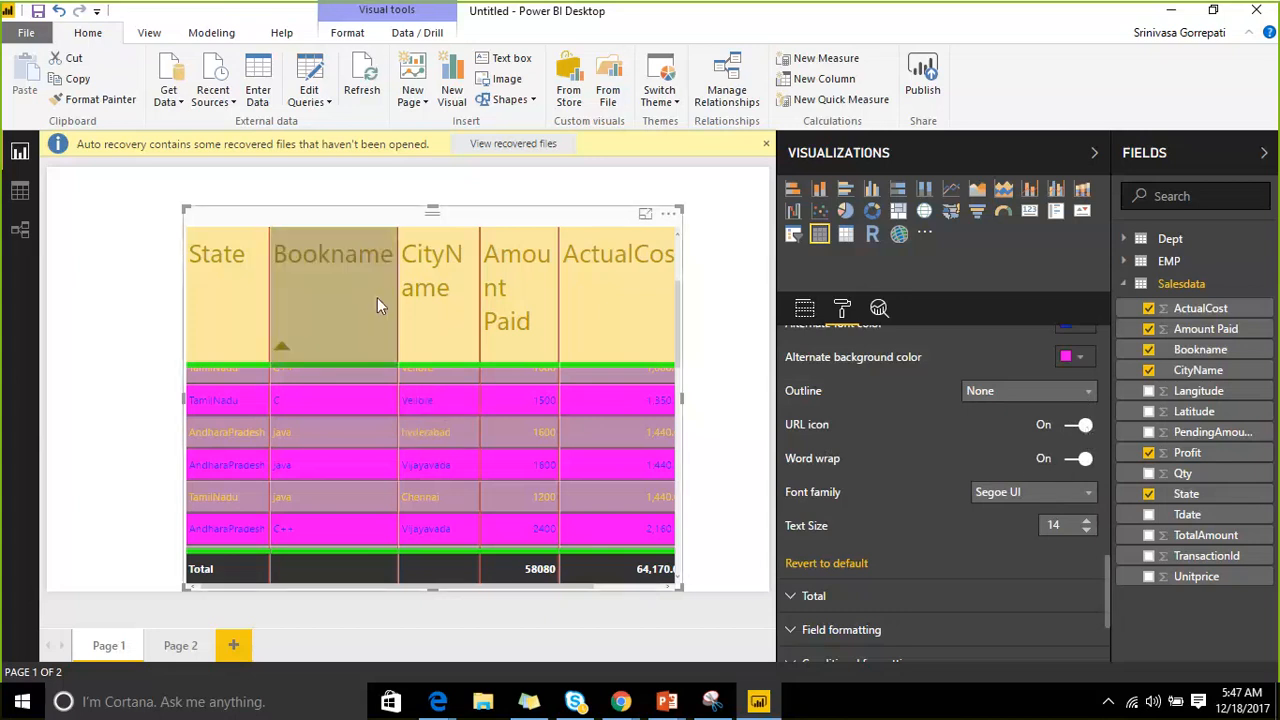
pyautogui.moveTo(397, 288); pyautogui.dragTo(377, 312)
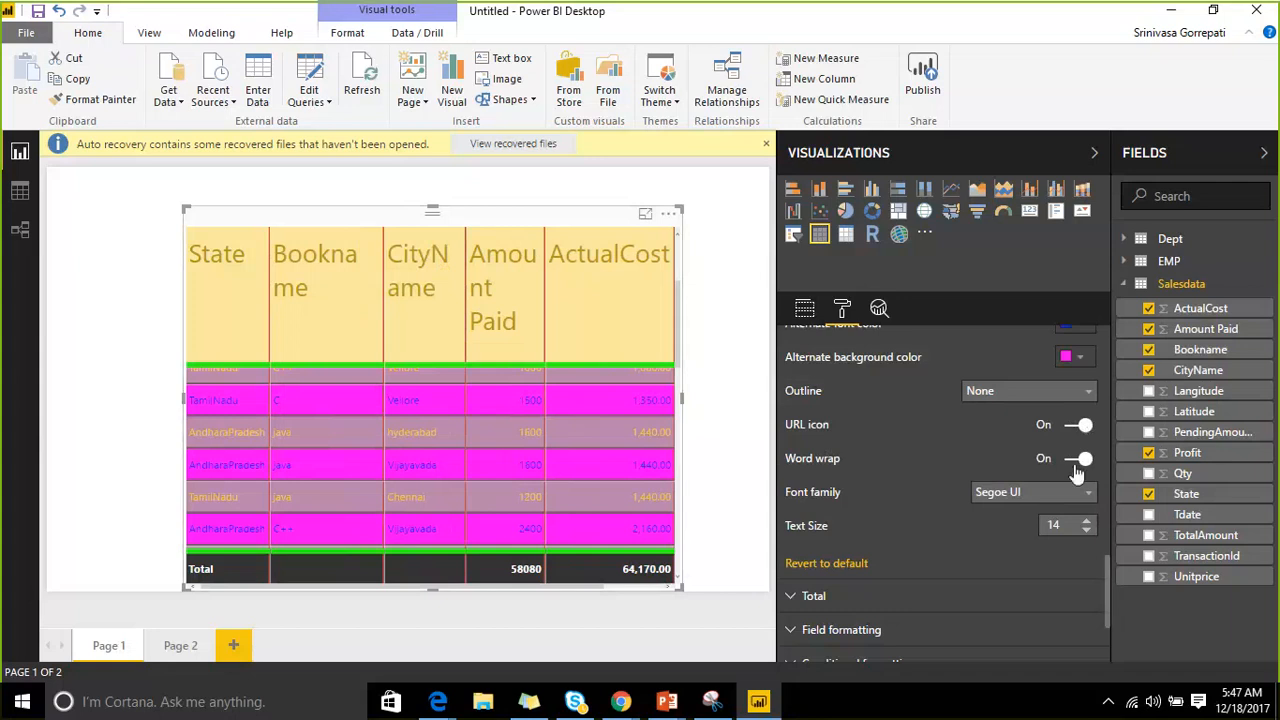
pyautogui.scroll(-2, 984, 445)
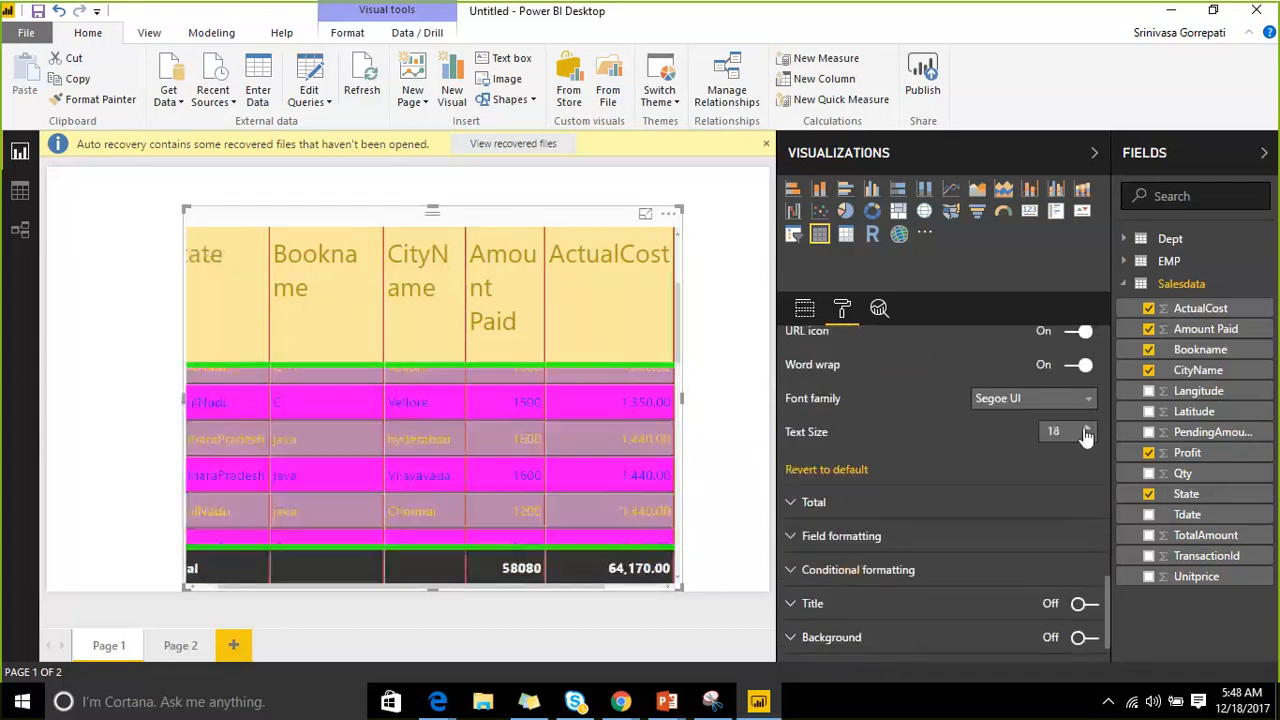
# Raise the values text size to 25 and expand the Total settings, keeping totals shown.
pyautogui.click(1087, 427)
pyautogui.click(1087, 431)
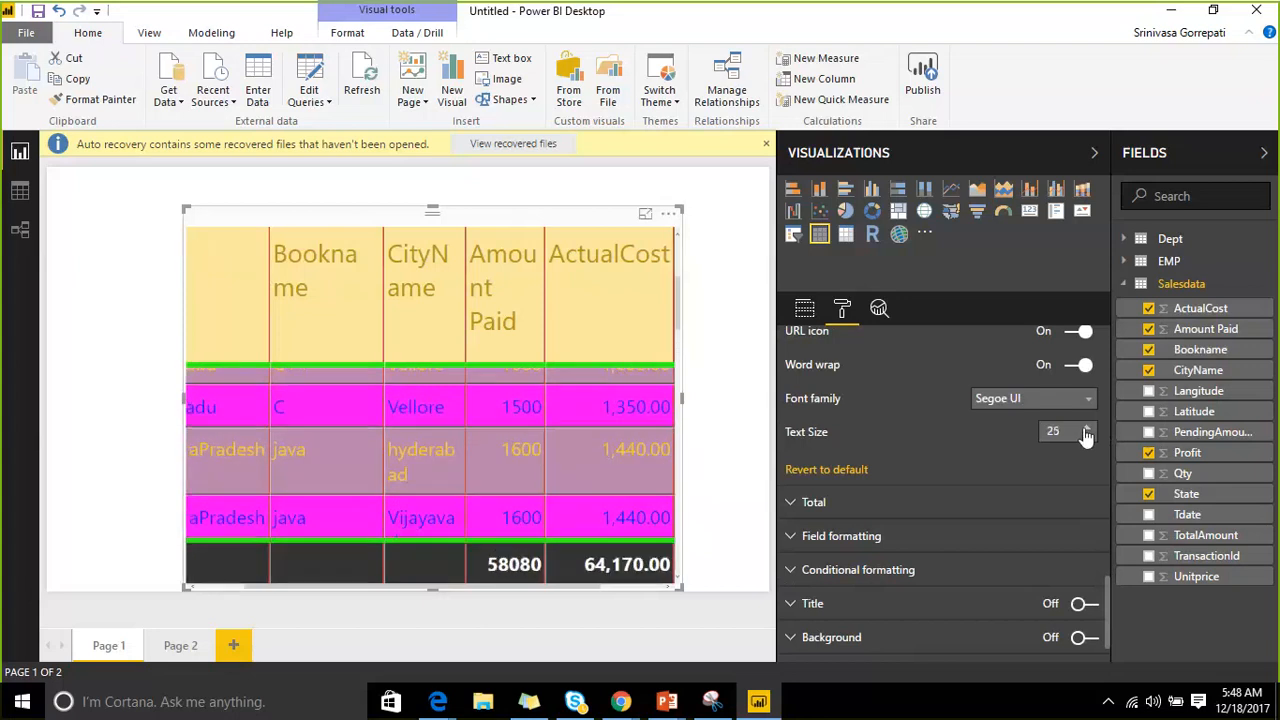
pyautogui.scroll(-1, 843, 445)
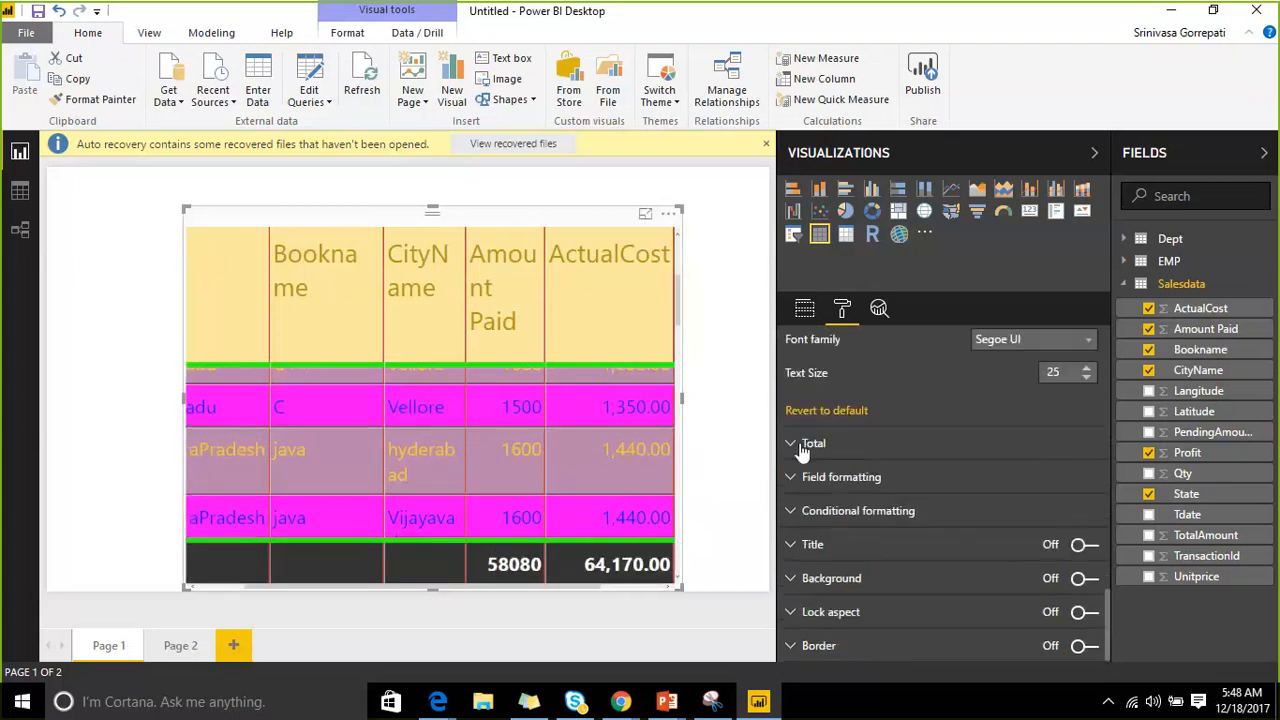
pyautogui.click(843, 447)
pyautogui.scroll(-3, 842, 430)
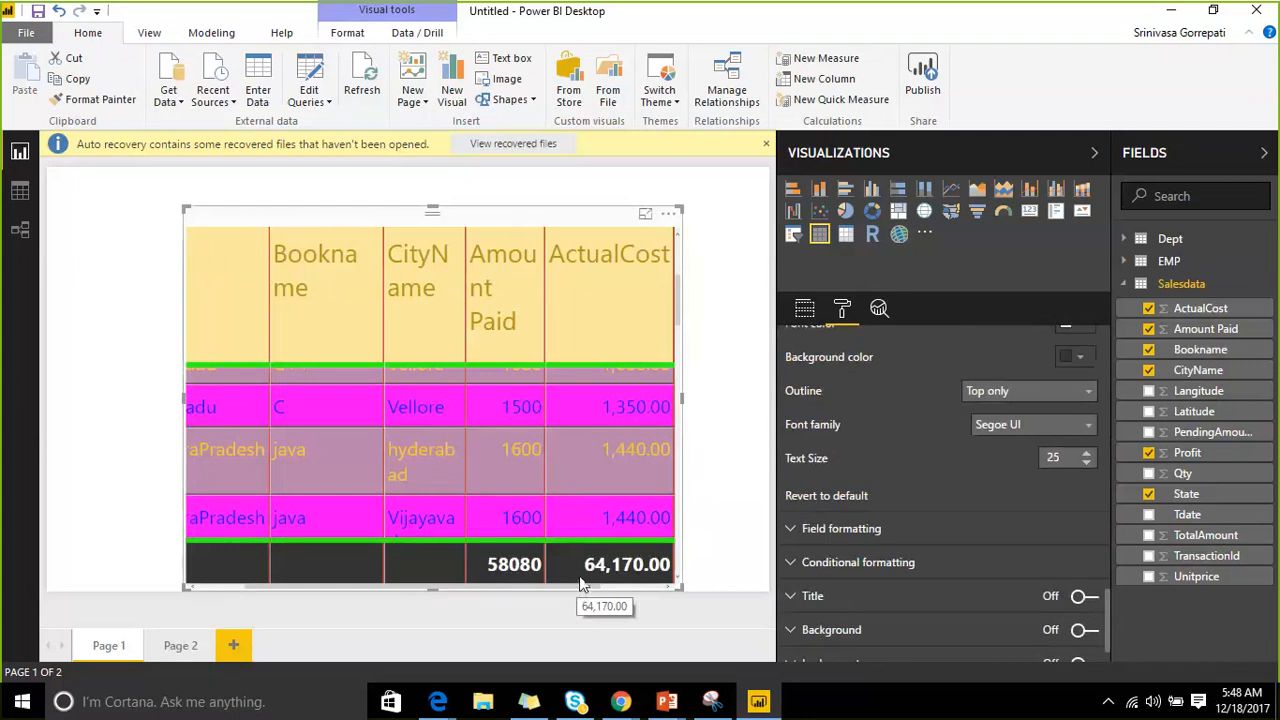
pyautogui.scroll(3, 931, 397)
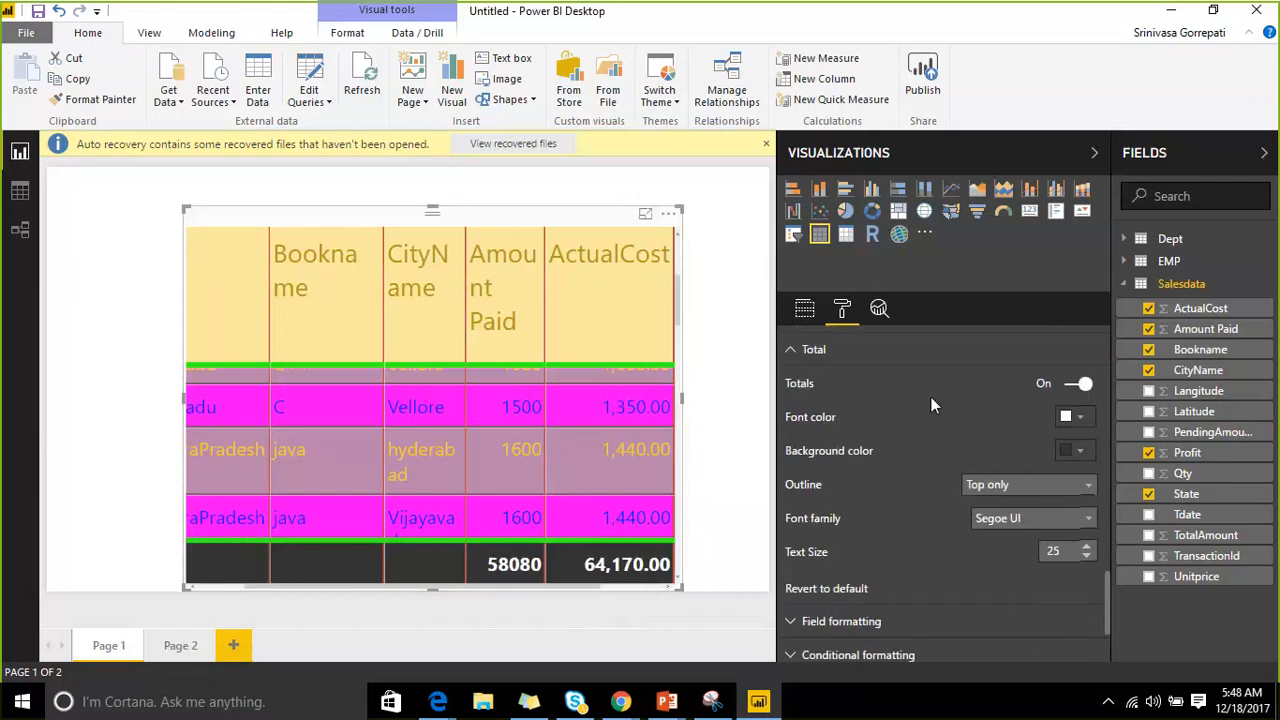
pyautogui.click(1080, 387)
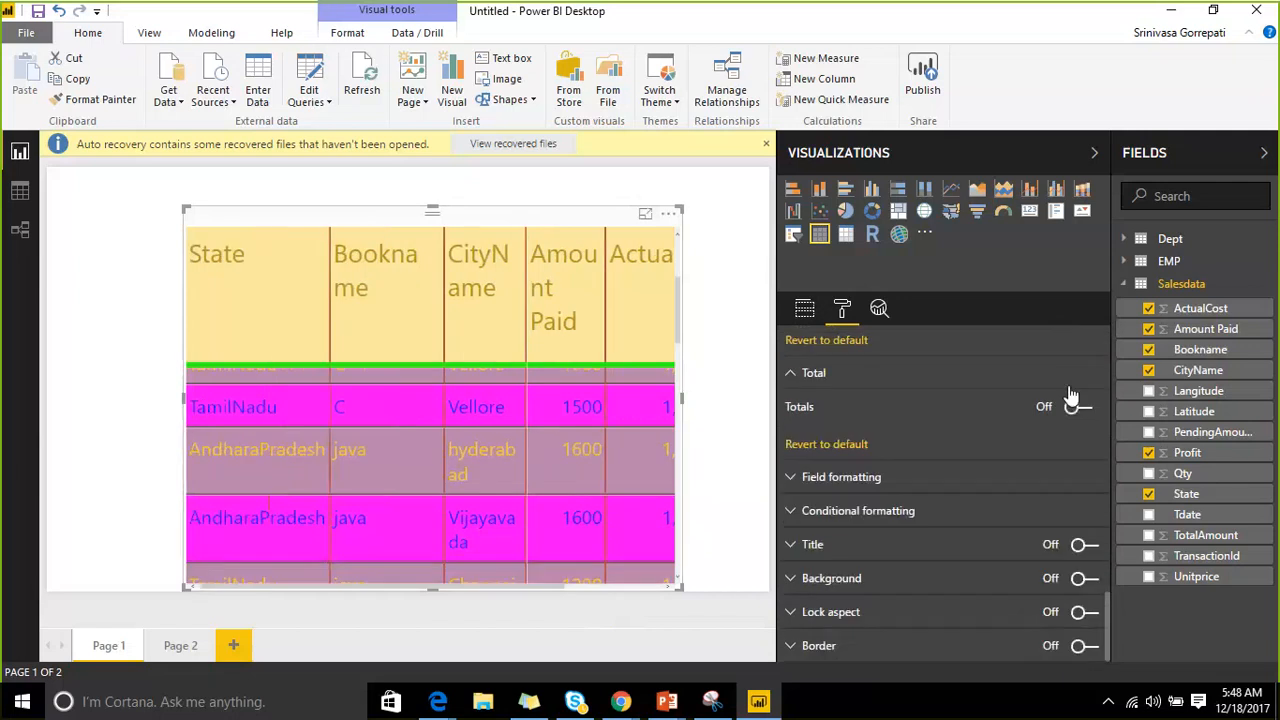
pyautogui.click(1080, 406)
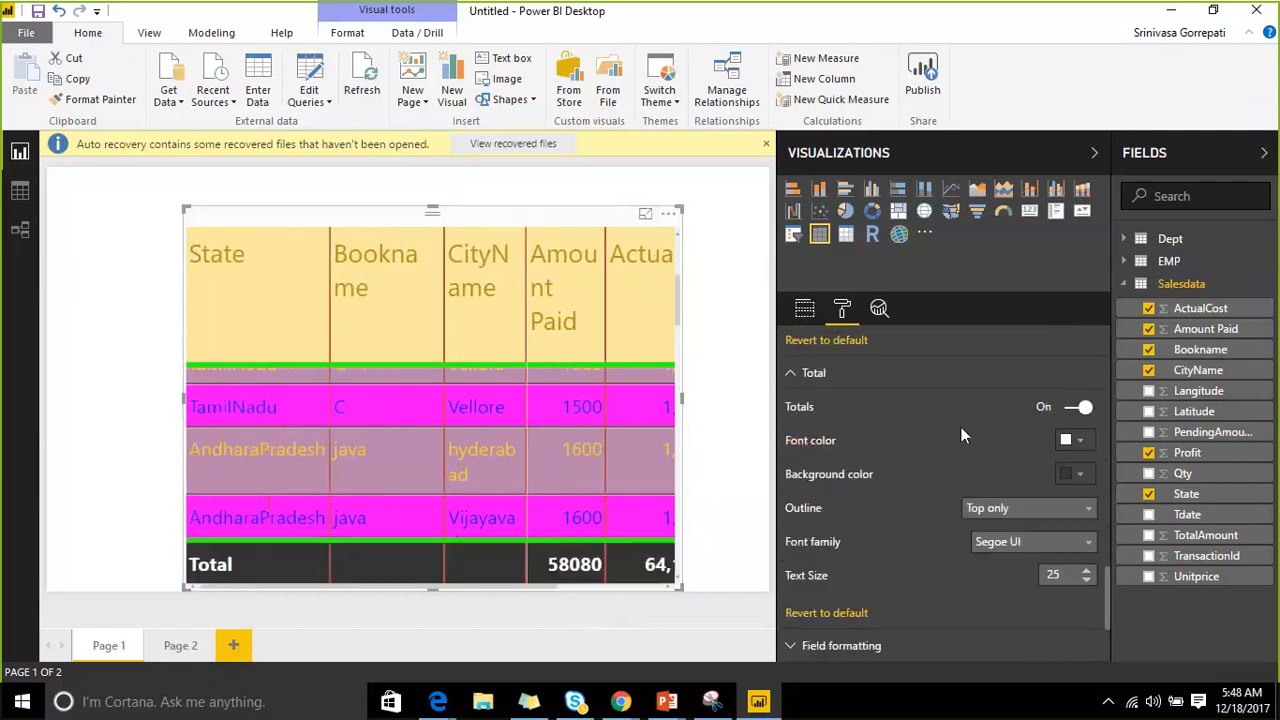
pyautogui.scroll(-2, 961, 427)
# Make the Total row blue text on a white background.
pyautogui.click(1077, 352)
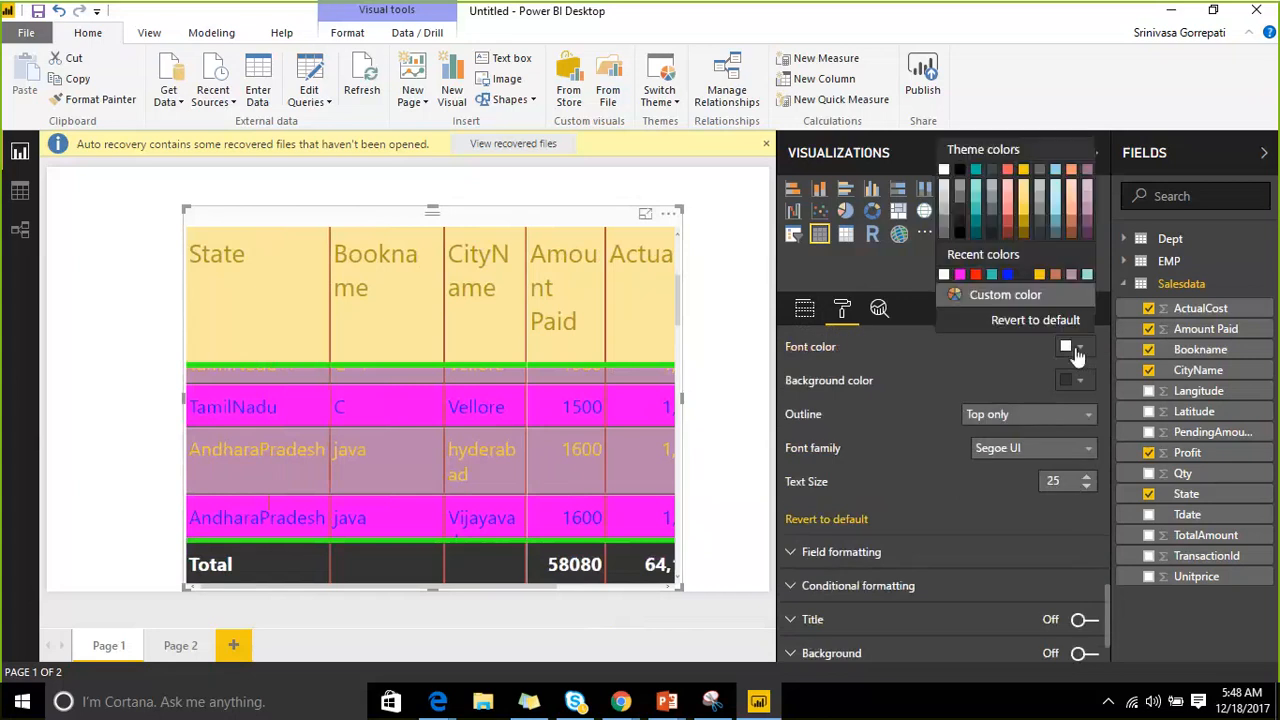
pyautogui.click(1007, 275)
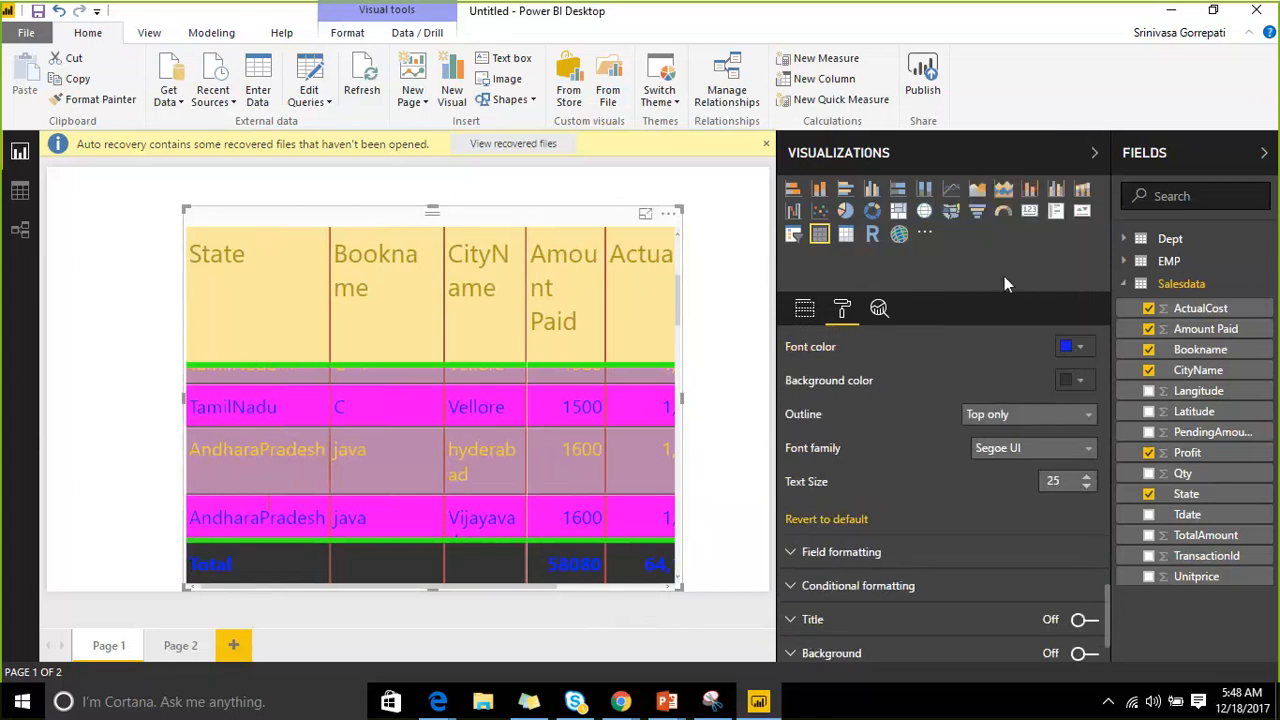
pyautogui.click(1082, 382)
pyautogui.click(943, 220)
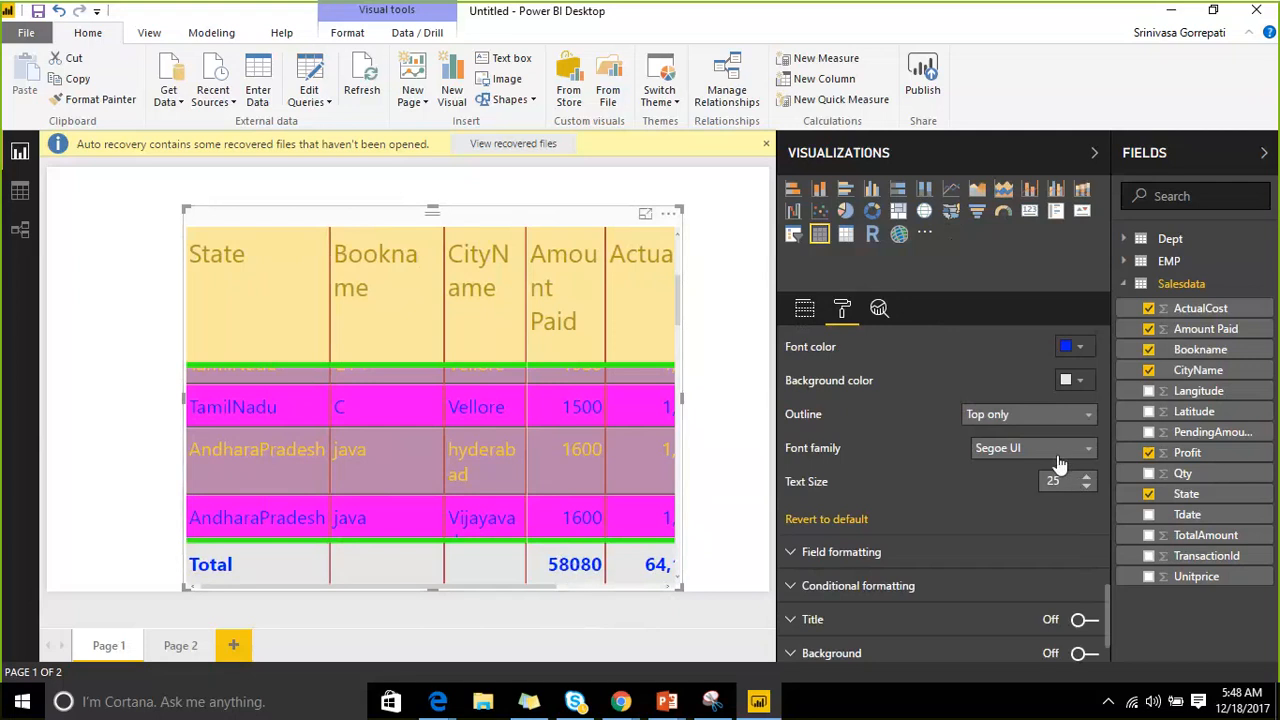
# Raise the Total row text size to 37.
pyautogui.scroll(-2, 1068, 450)
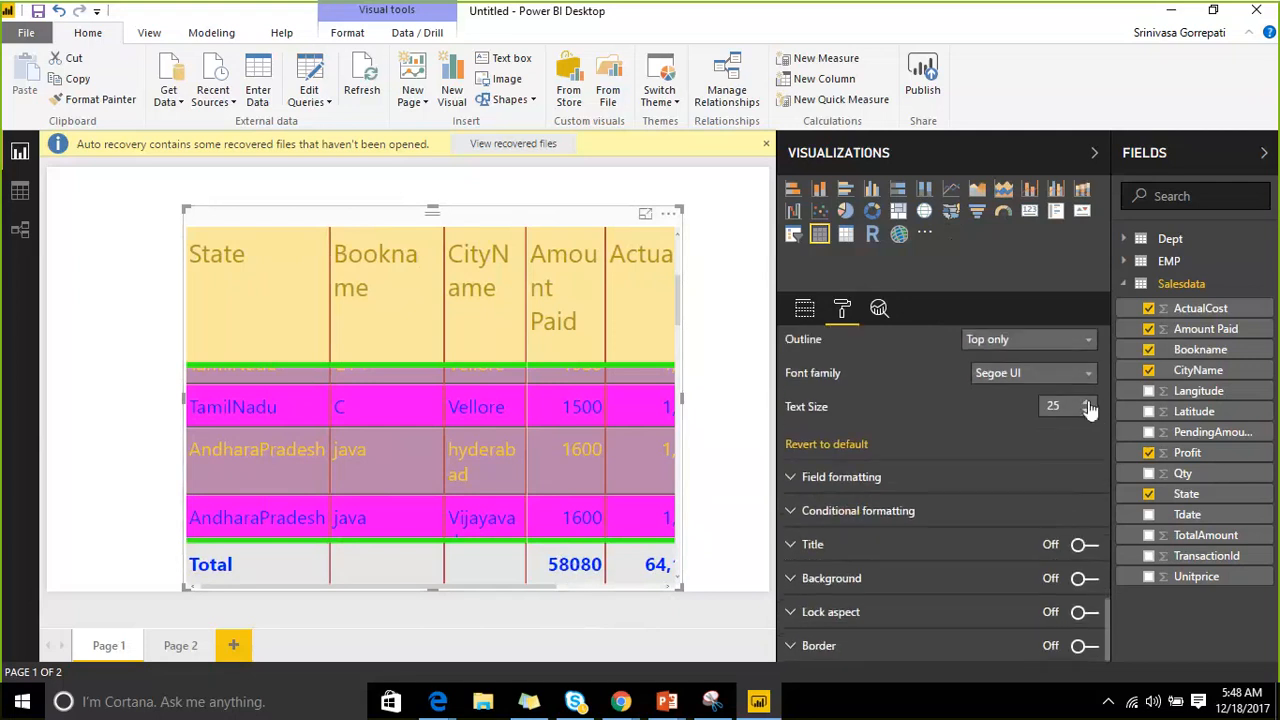
pyautogui.click(1088, 404)
pyautogui.click(1088, 404)
pyautogui.click(1088, 404)
pyautogui.click(1088, 404)
pyautogui.click(1088, 404)
pyautogui.click(1088, 404)
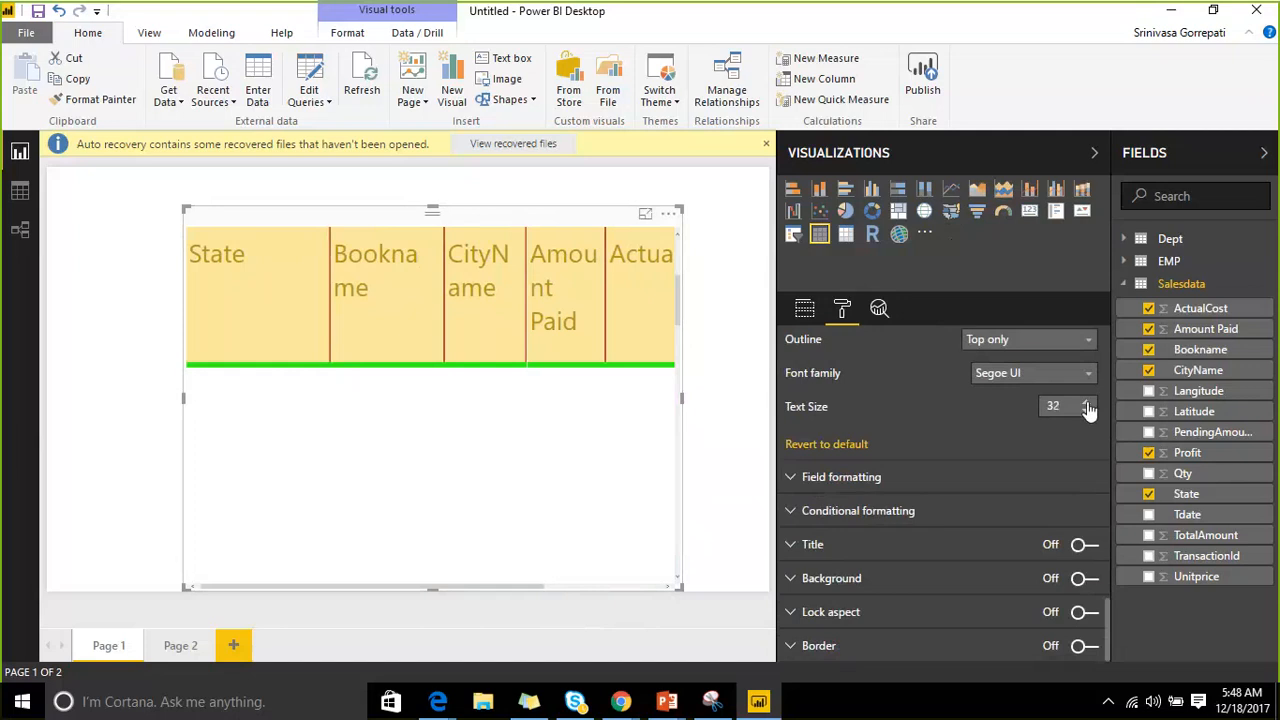
pyautogui.click(1088, 404)
pyautogui.click(1088, 404)
pyautogui.click(1088, 404)
pyautogui.click(1088, 404)
pyautogui.click(1088, 404)
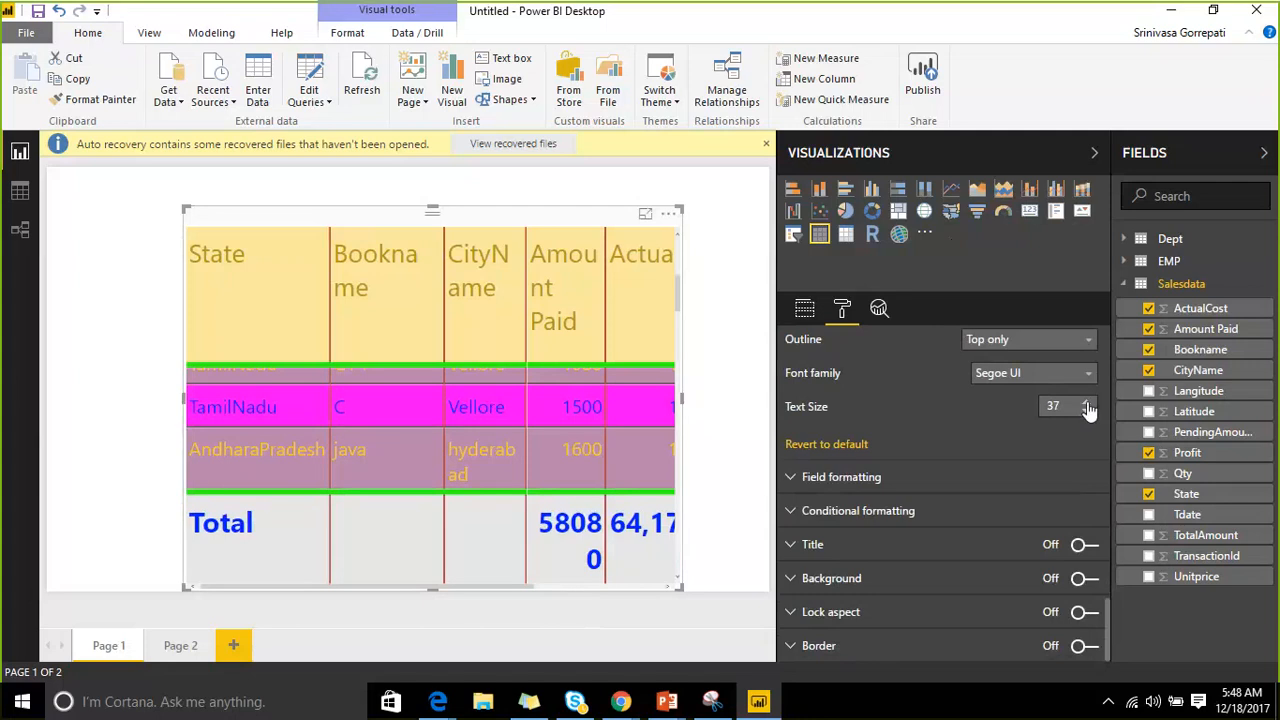
# Collapse the Fields and Visualizations panes and stretch the table wider to show ActualCost.
pyautogui.click(806, 479)
pyautogui.scroll(-2, 869, 412)
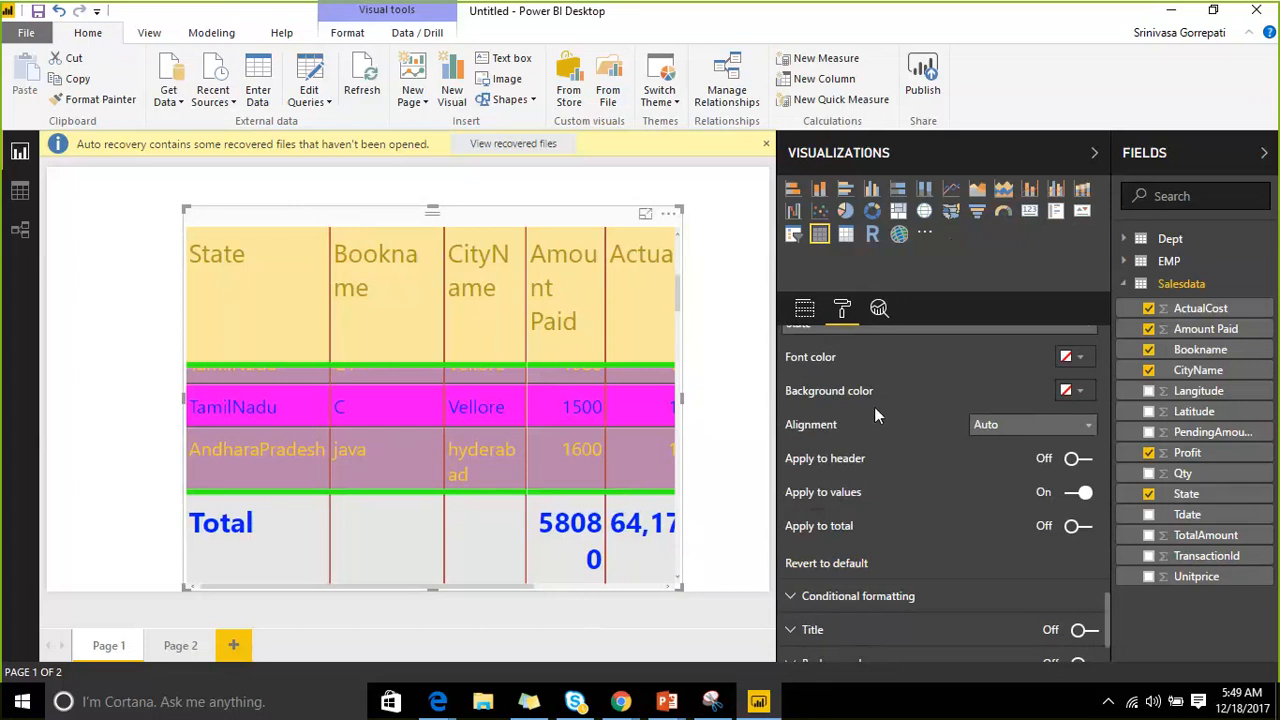
pyautogui.scroll(2, 874, 415)
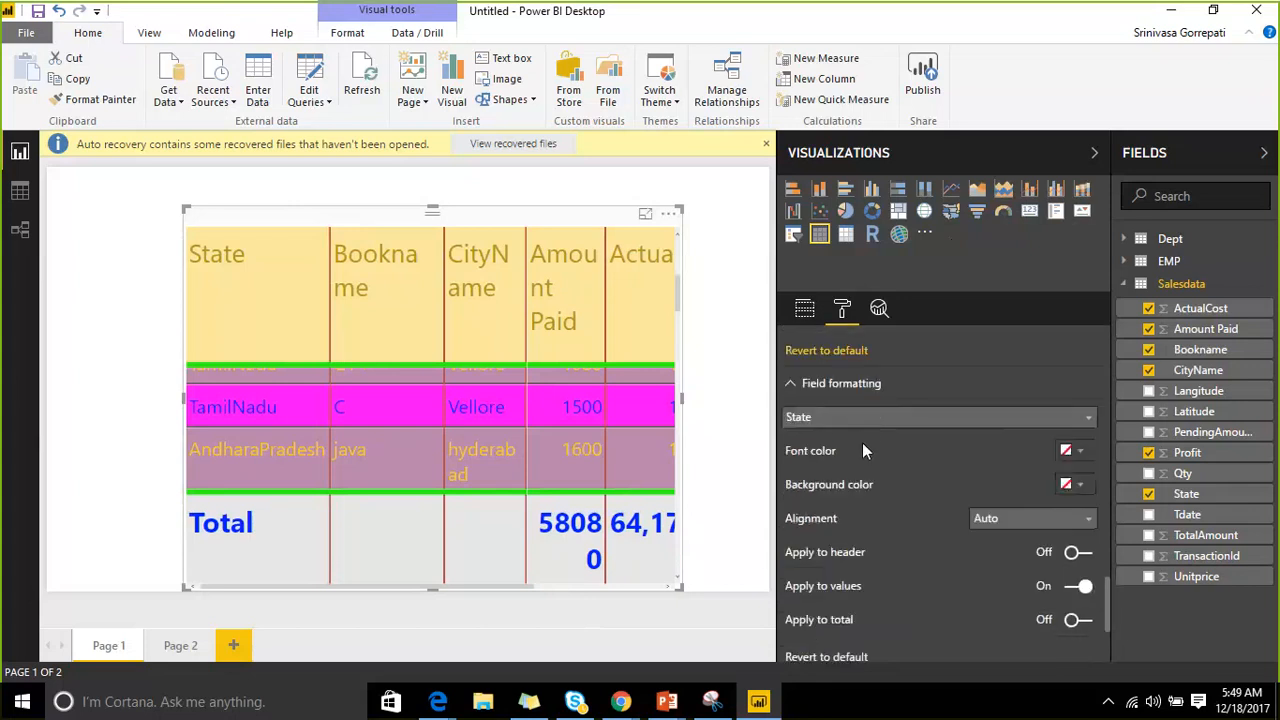
pyautogui.click(1146, 174)
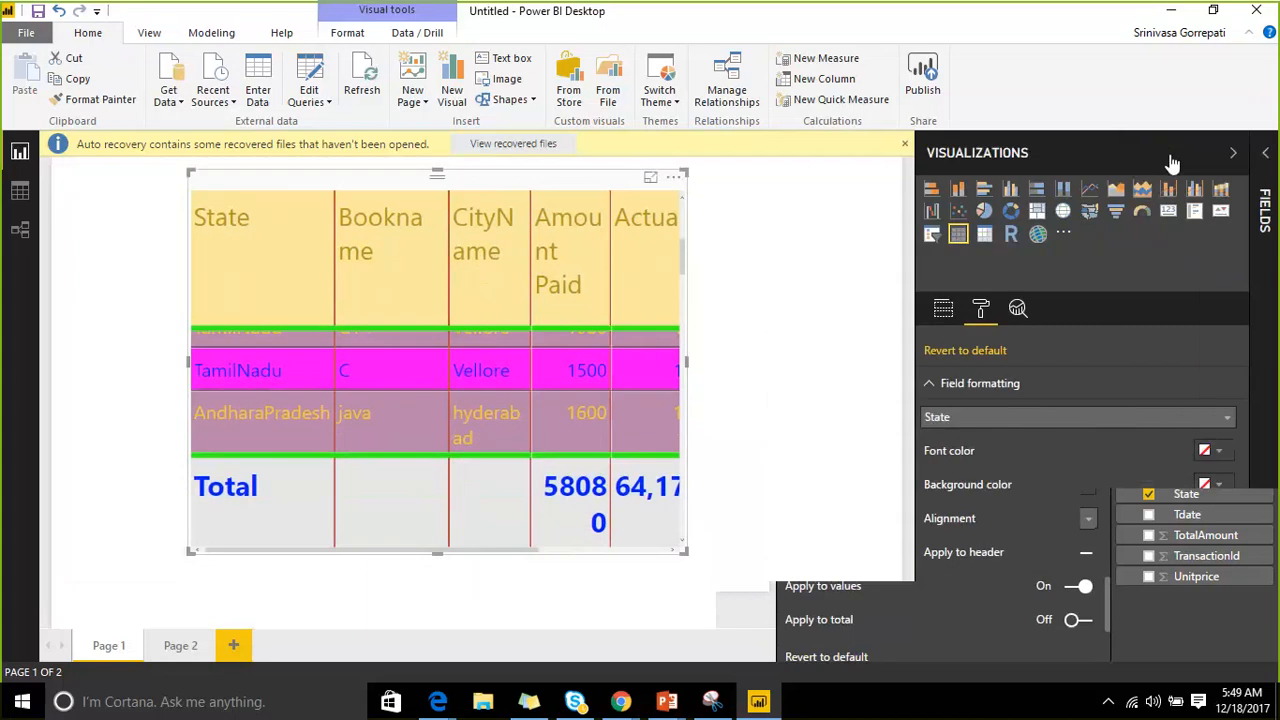
pyautogui.click(1170, 160)
pyautogui.moveTo(362, 401); pyautogui.dragTo(271, 397)
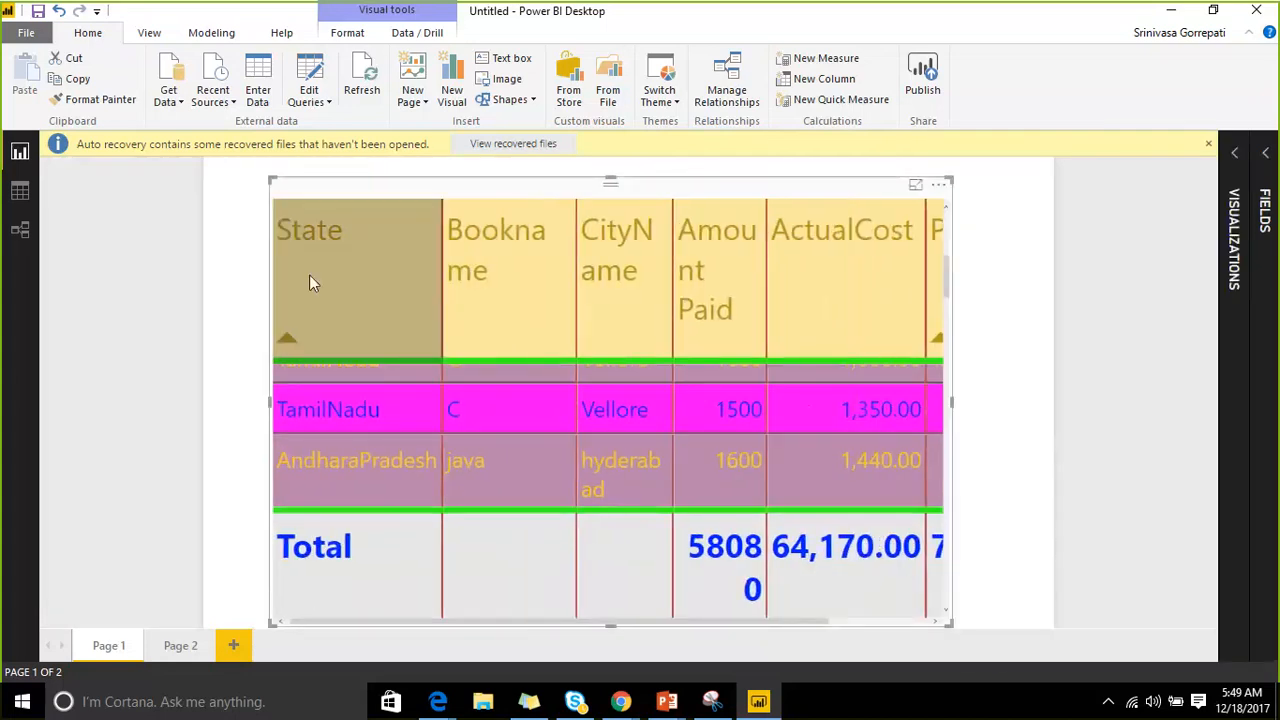
# Sort the table by State and expand Field formatting in the Format pane.
pyautogui.click(335, 226)
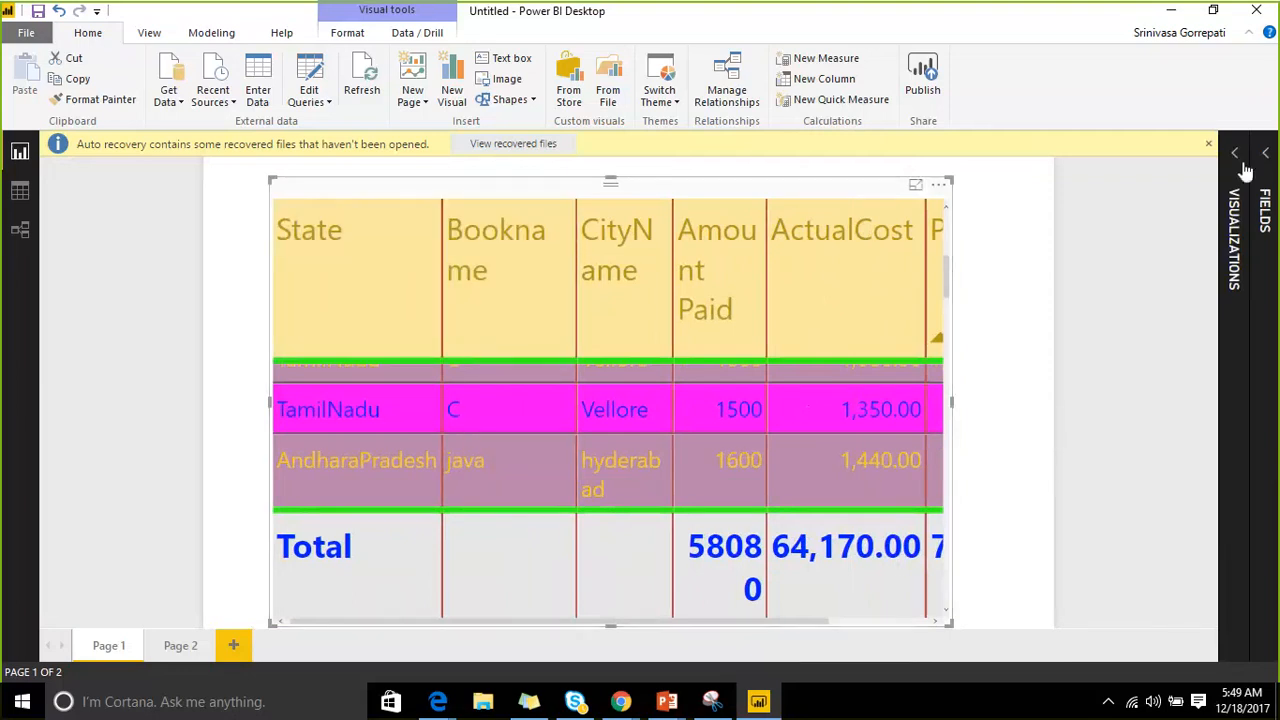
pyautogui.click(1234, 248)
pyautogui.scroll(-1, 1014, 471)
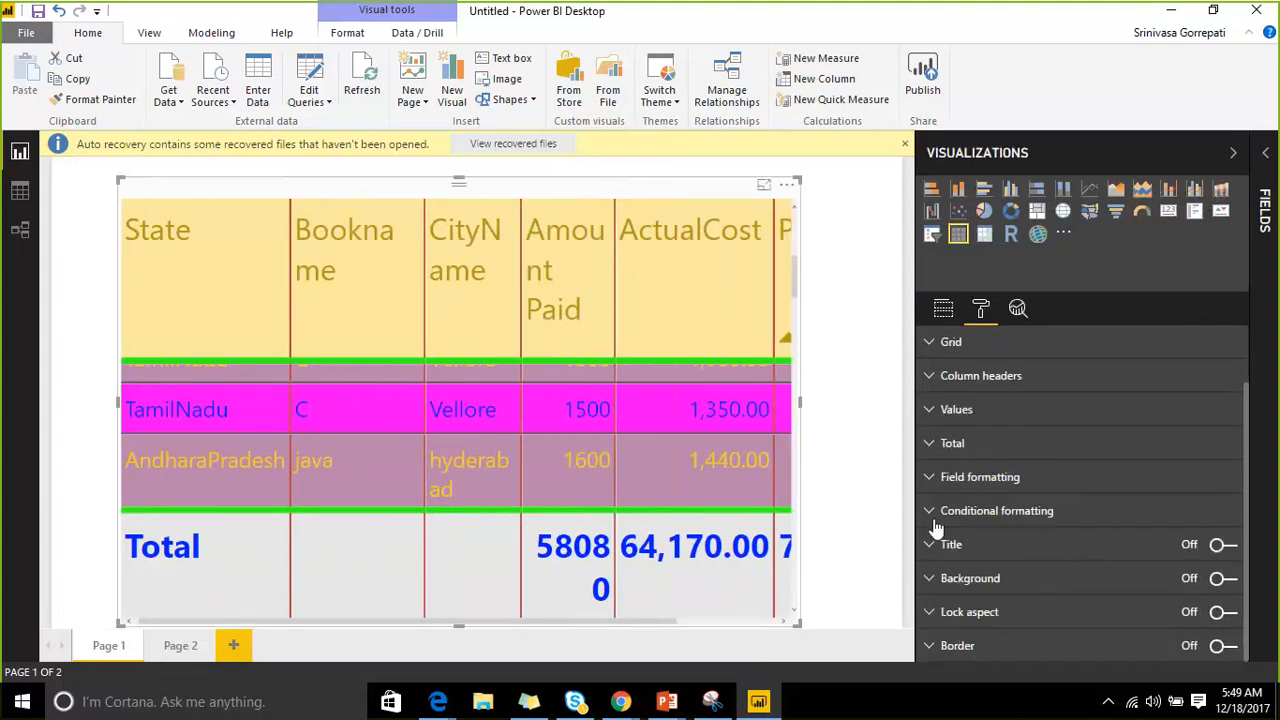
pyautogui.click(928, 478)
pyautogui.scroll(-2, 1041, 406)
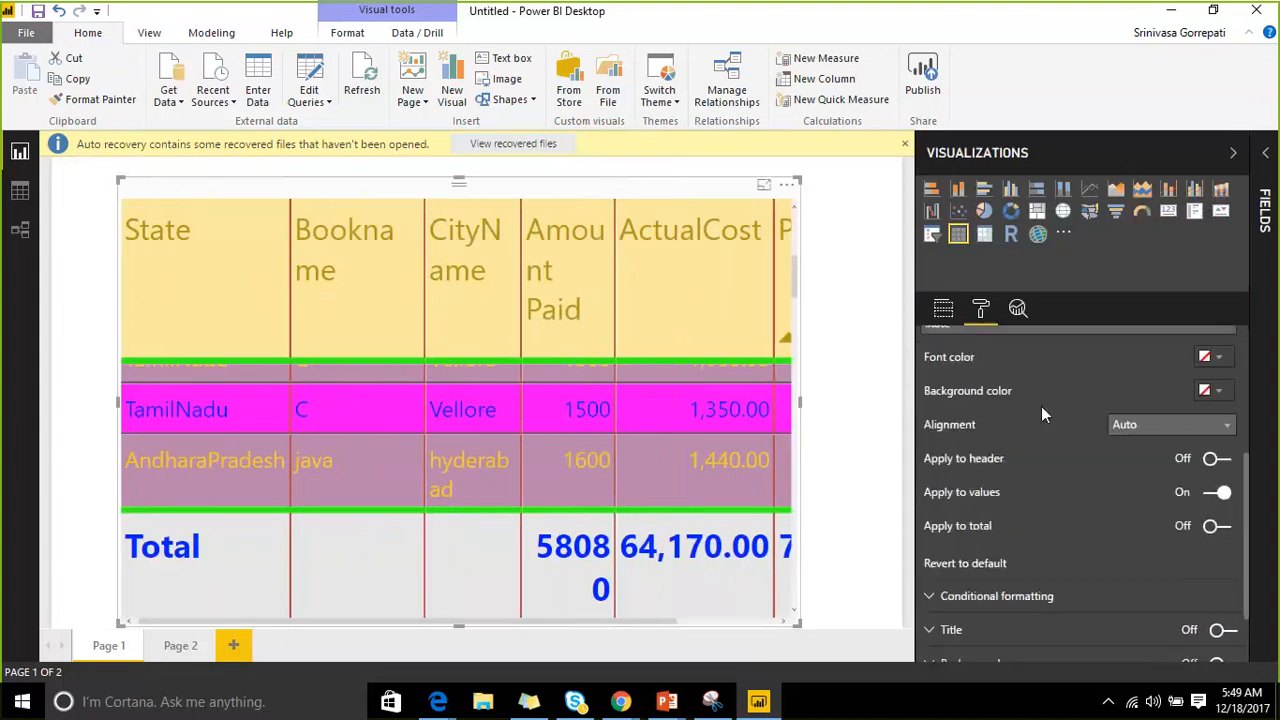
pyautogui.scroll(2, 1041, 406)
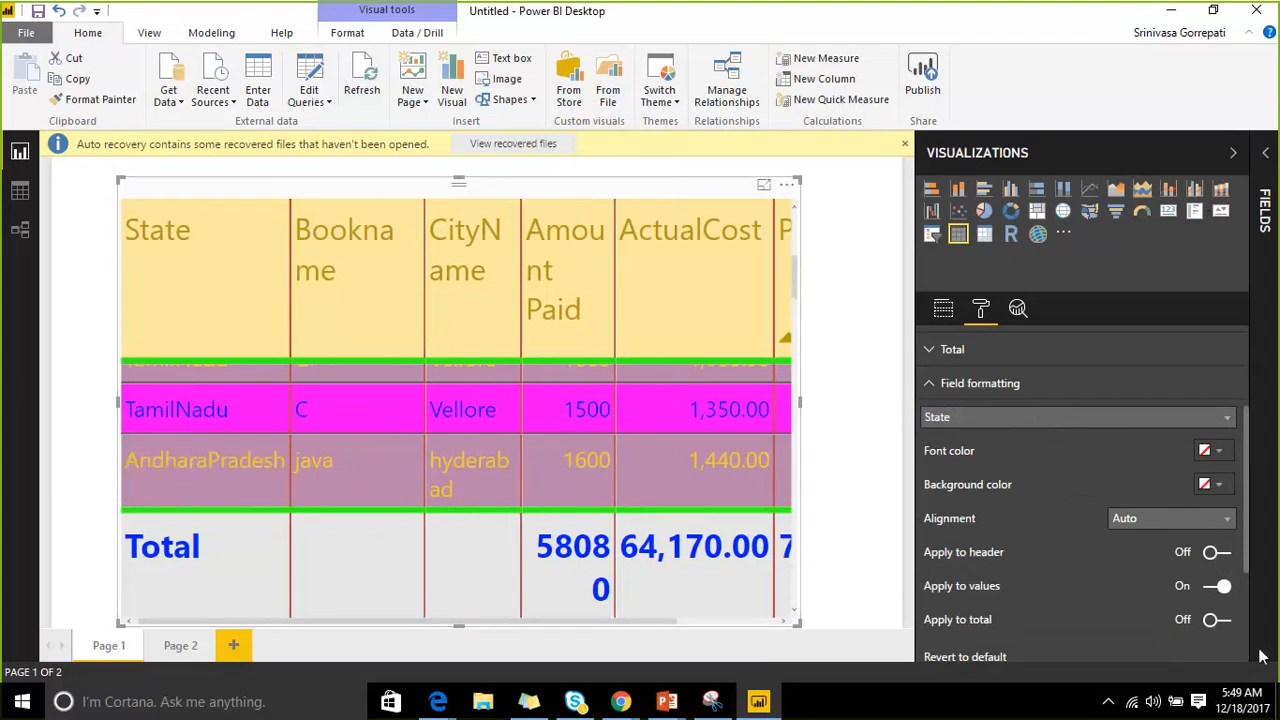
# Give the State field a custom green font on a white background.
pyautogui.click(1186, 416)
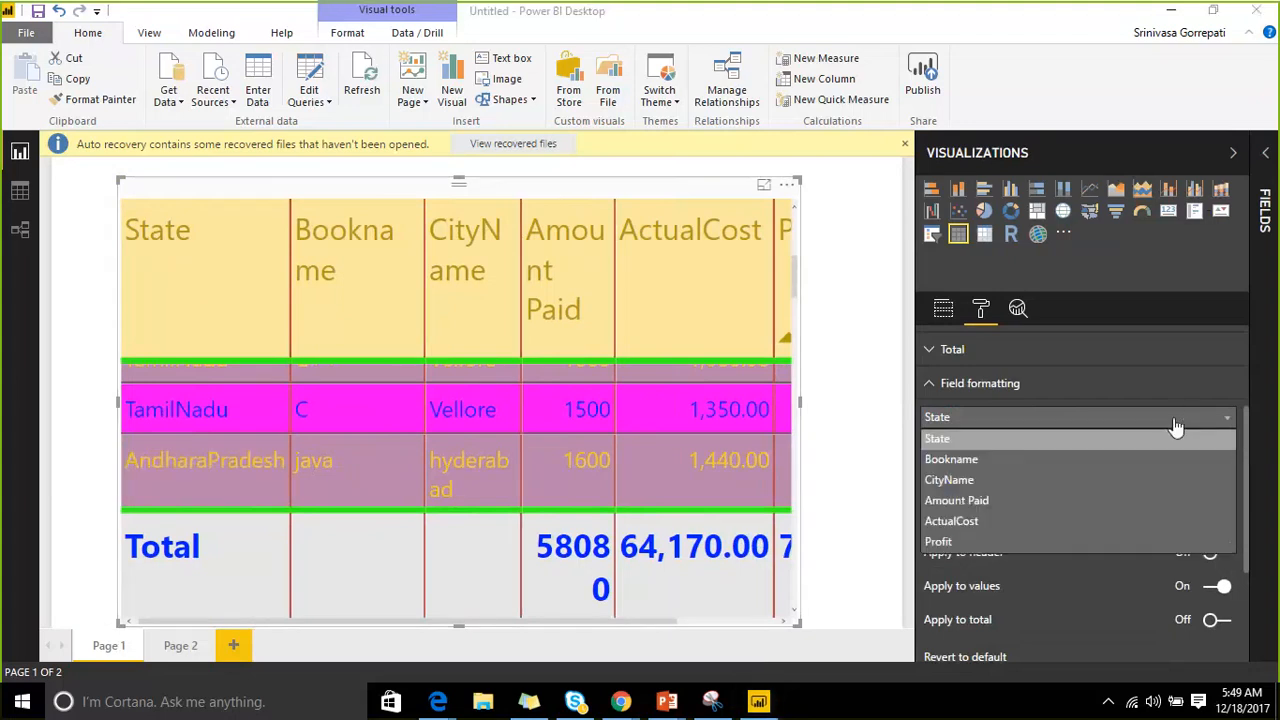
pyautogui.click(1075, 440)
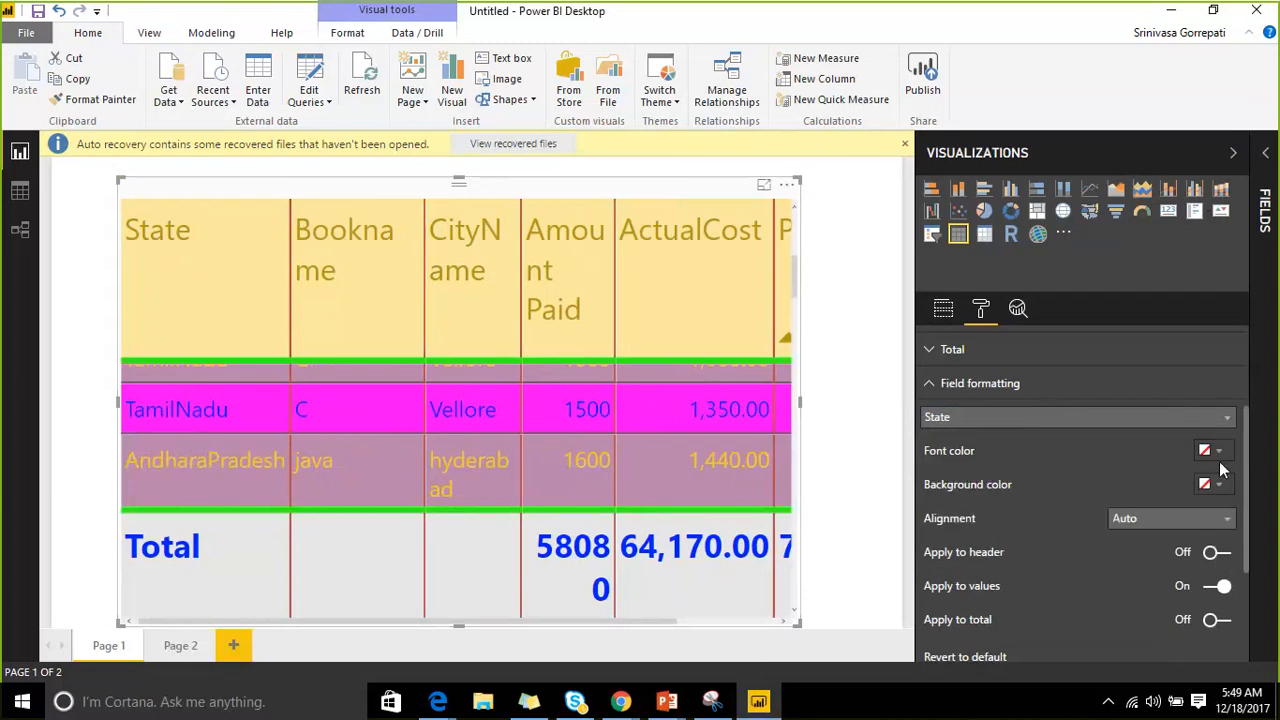
pyautogui.click(1219, 452)
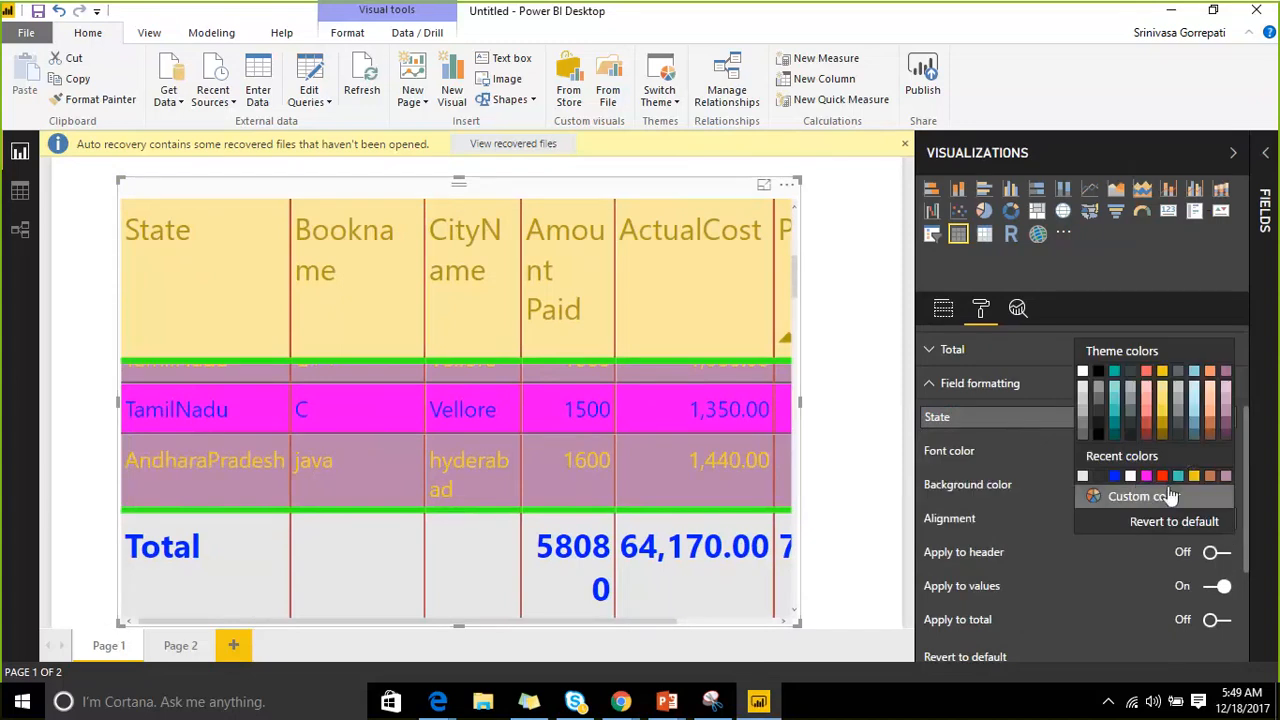
pyautogui.click(1180, 500)
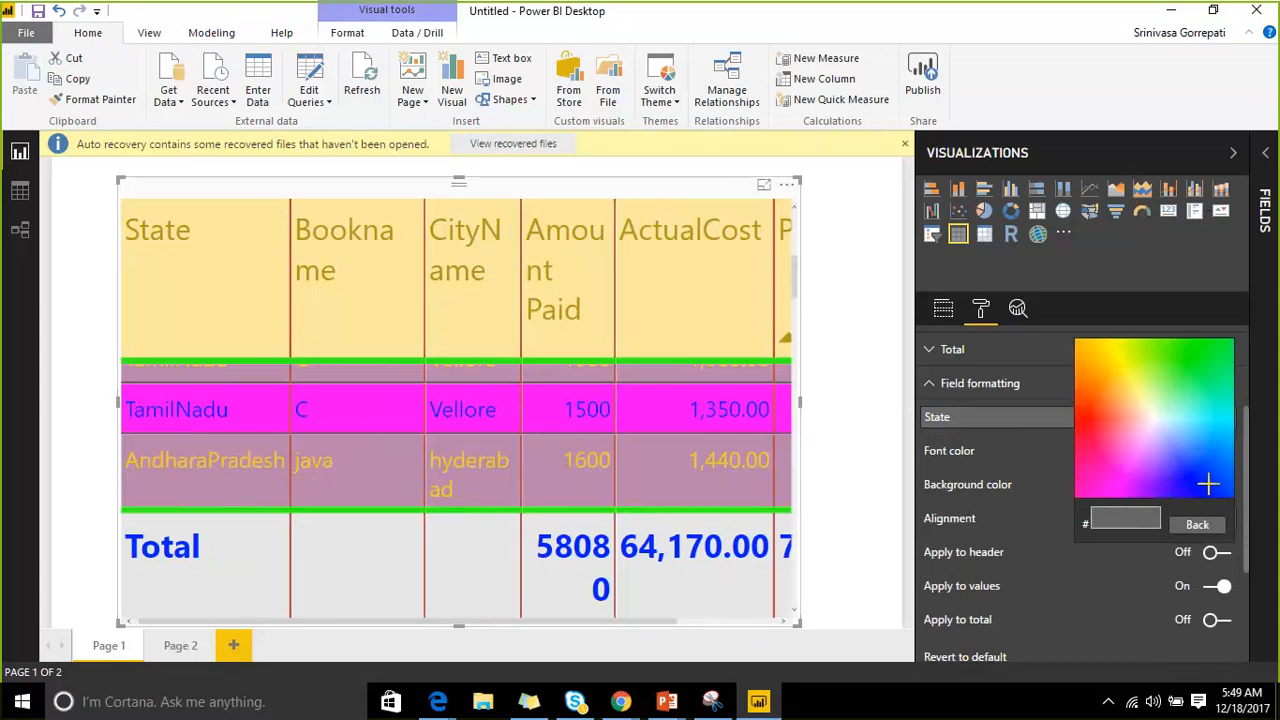
pyautogui.click(1207, 362)
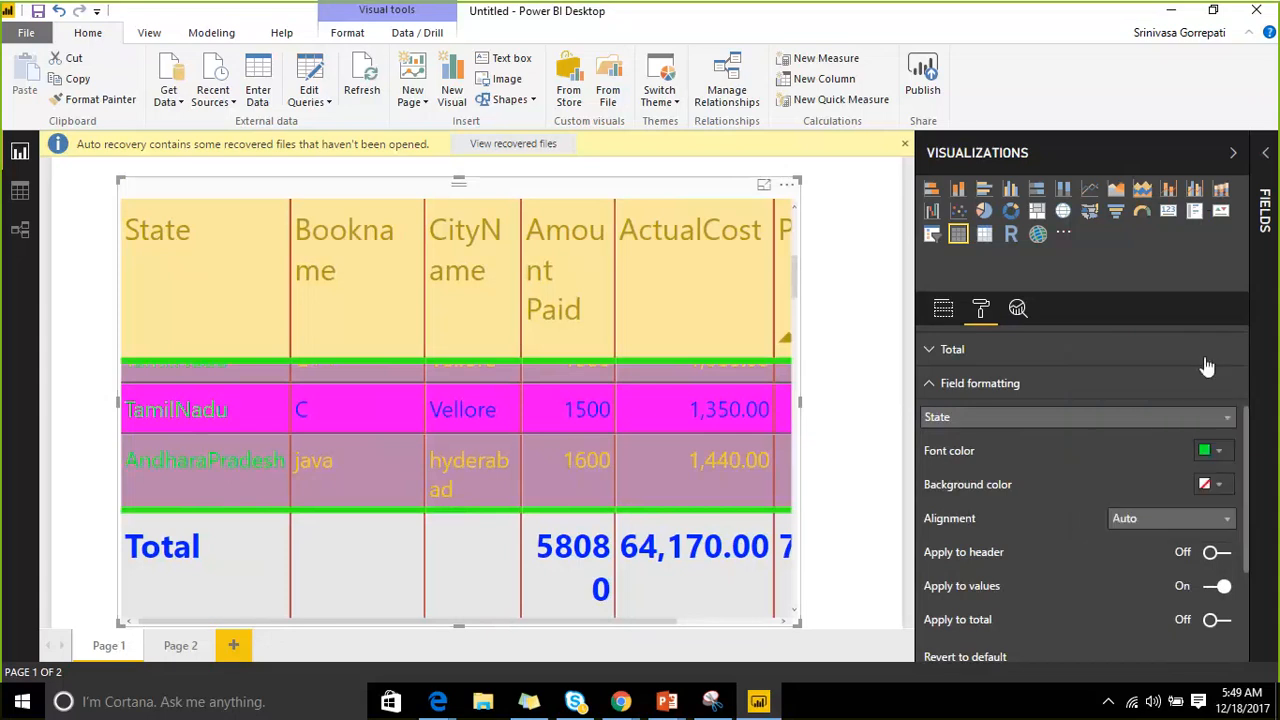
pyautogui.click(1220, 486)
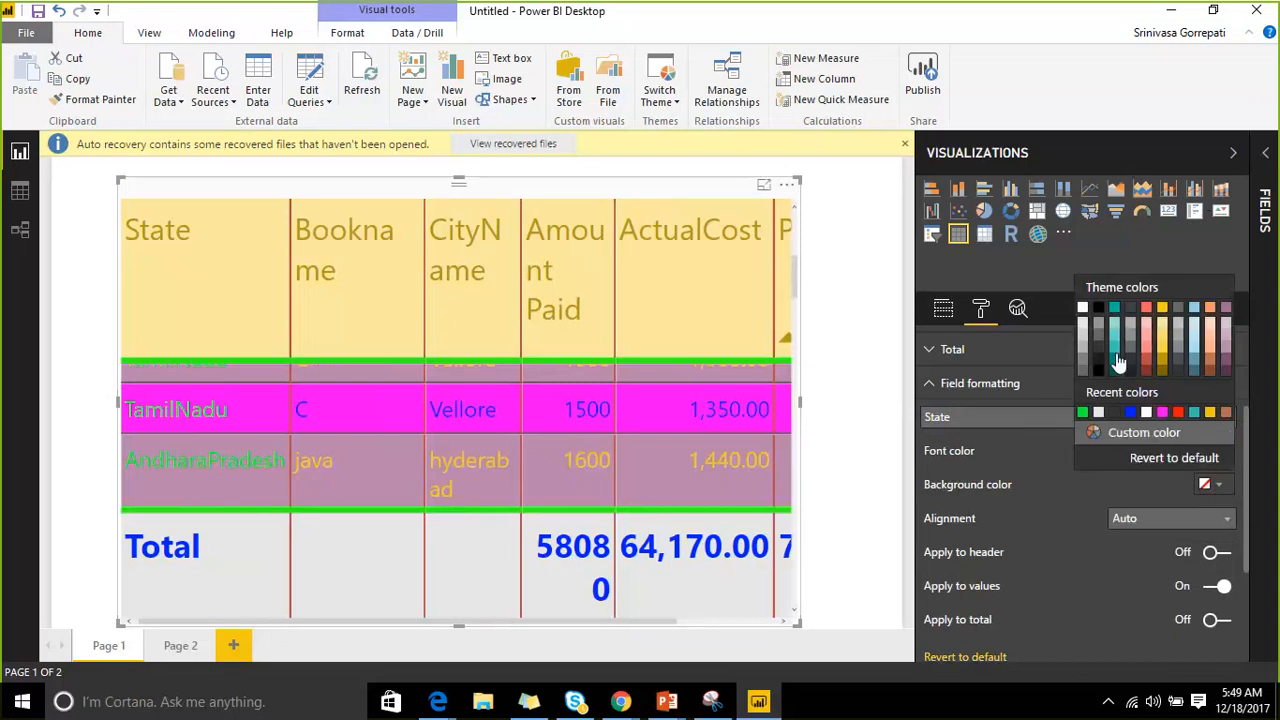
pyautogui.click(1084, 322)
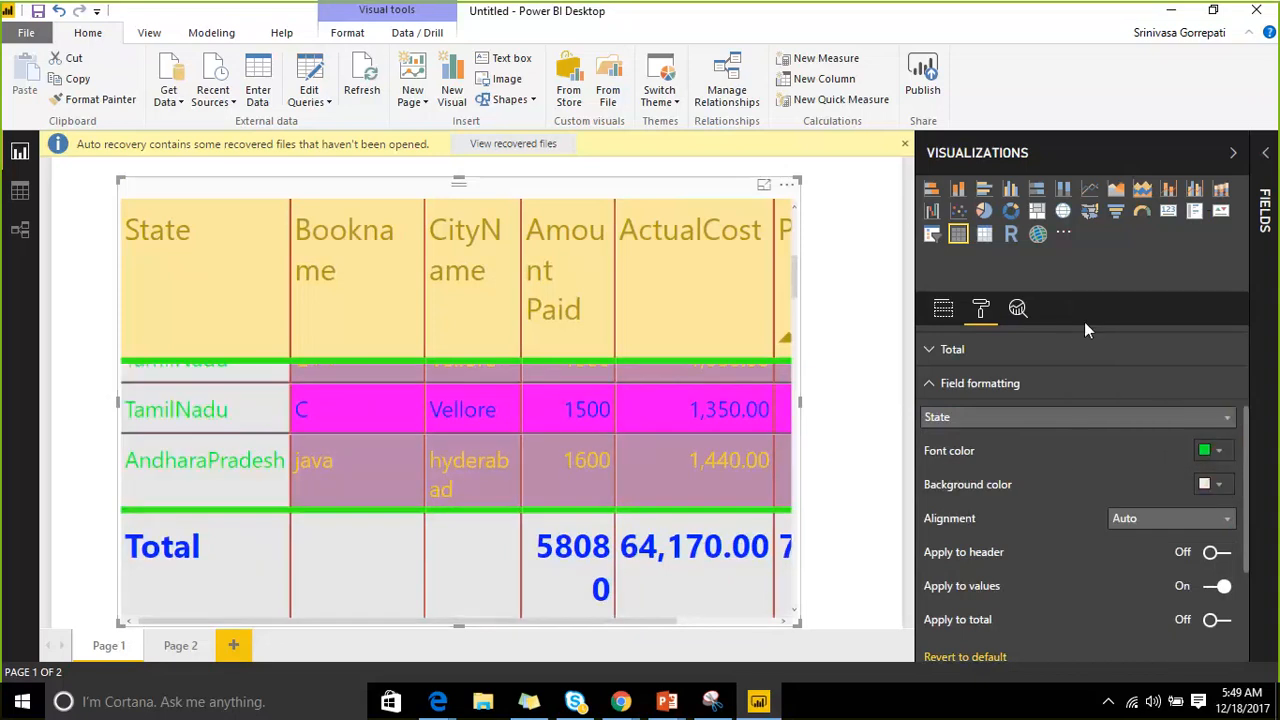
# Centre the State column and apply its formatting to the header and Total row.
pyautogui.scroll(3, 314, 473)
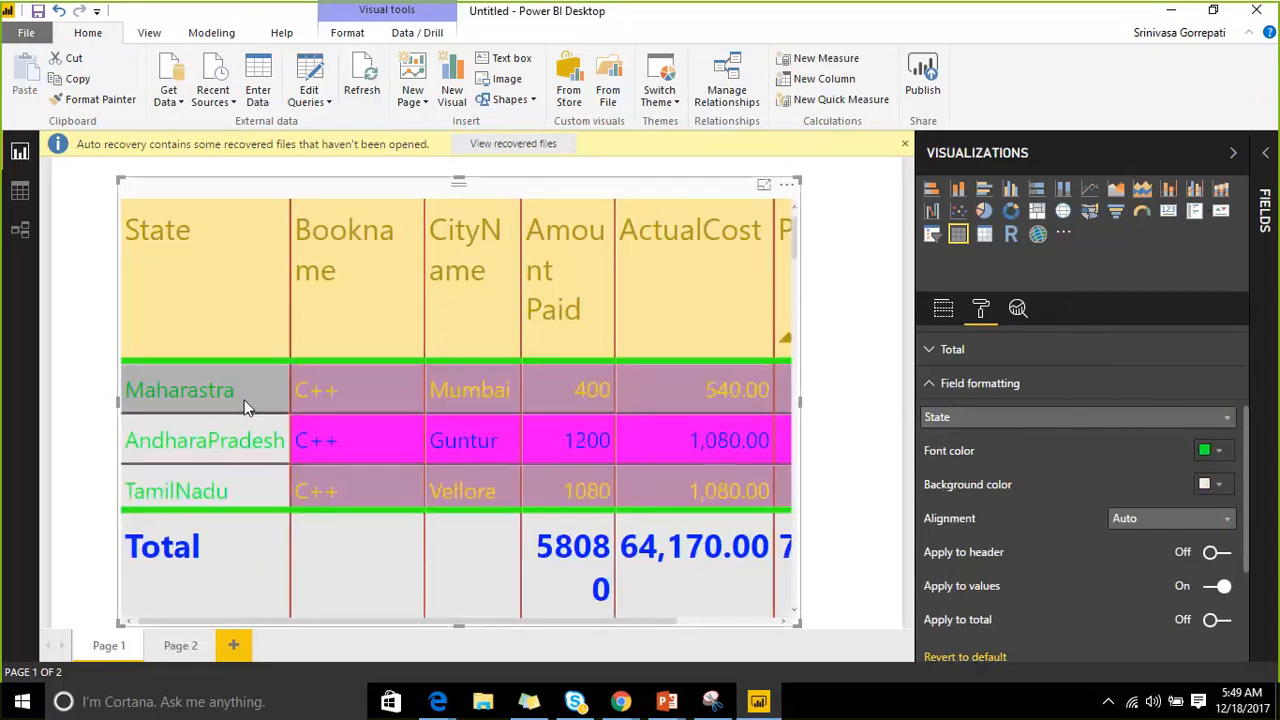
pyautogui.scroll(-3, 242, 425)
pyautogui.scroll(-5, 239, 430)
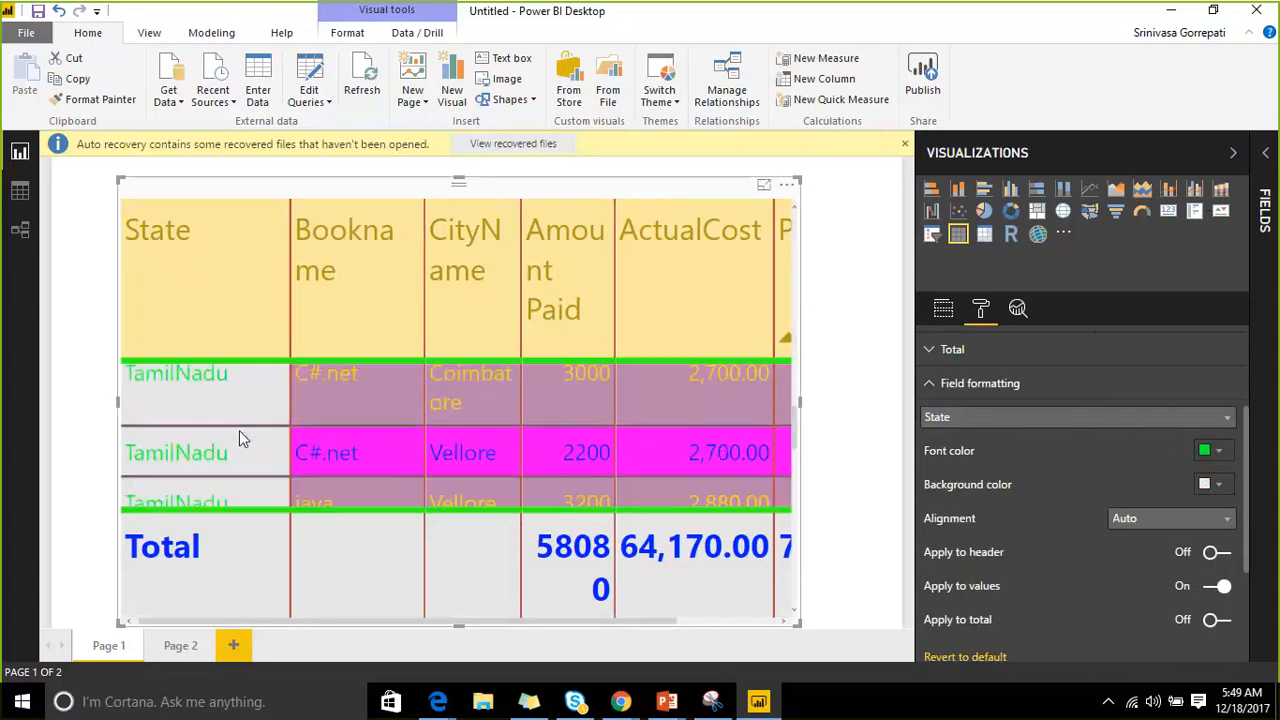
pyautogui.scroll(-3, 239, 430)
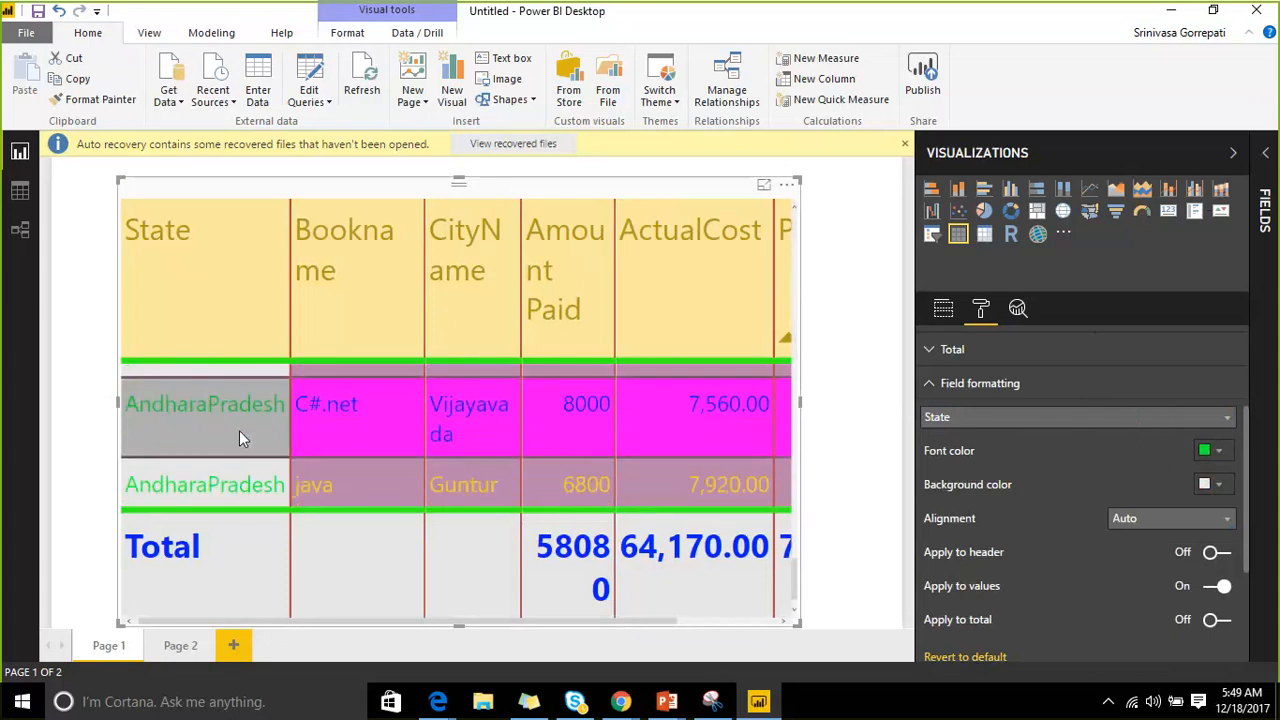
pyautogui.scroll(-2, 1075, 475)
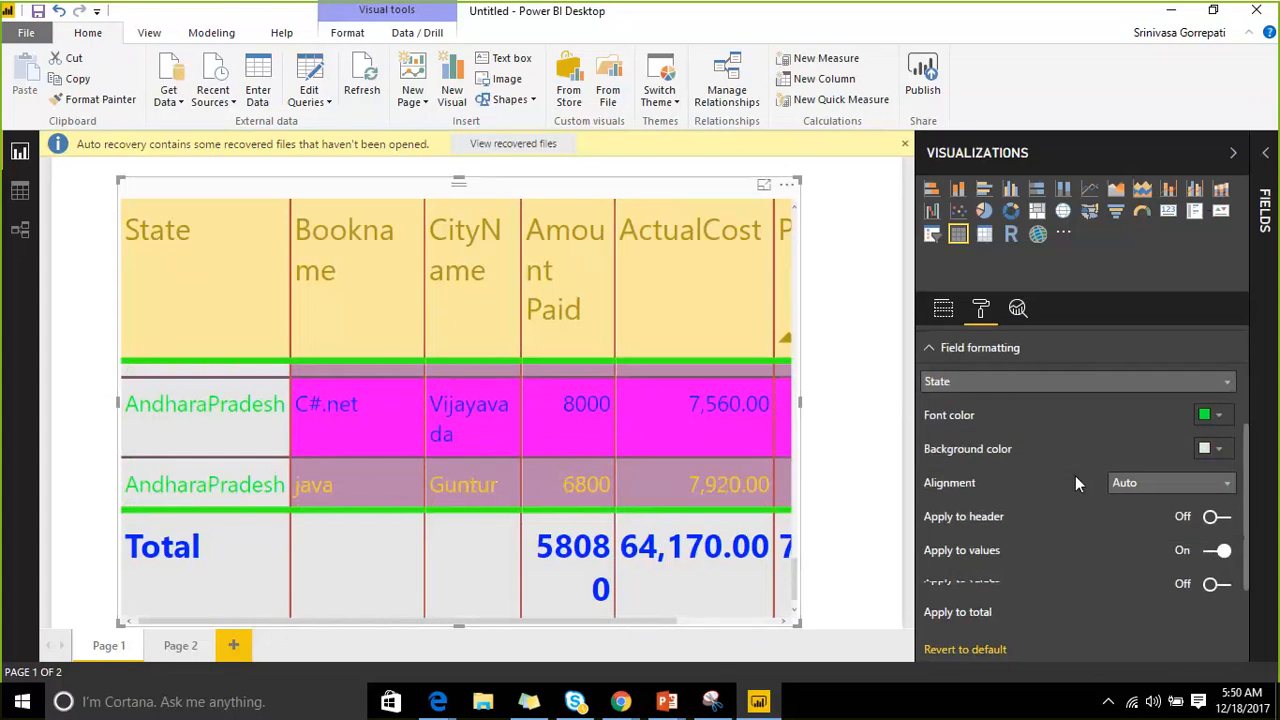
pyautogui.click(1133, 426)
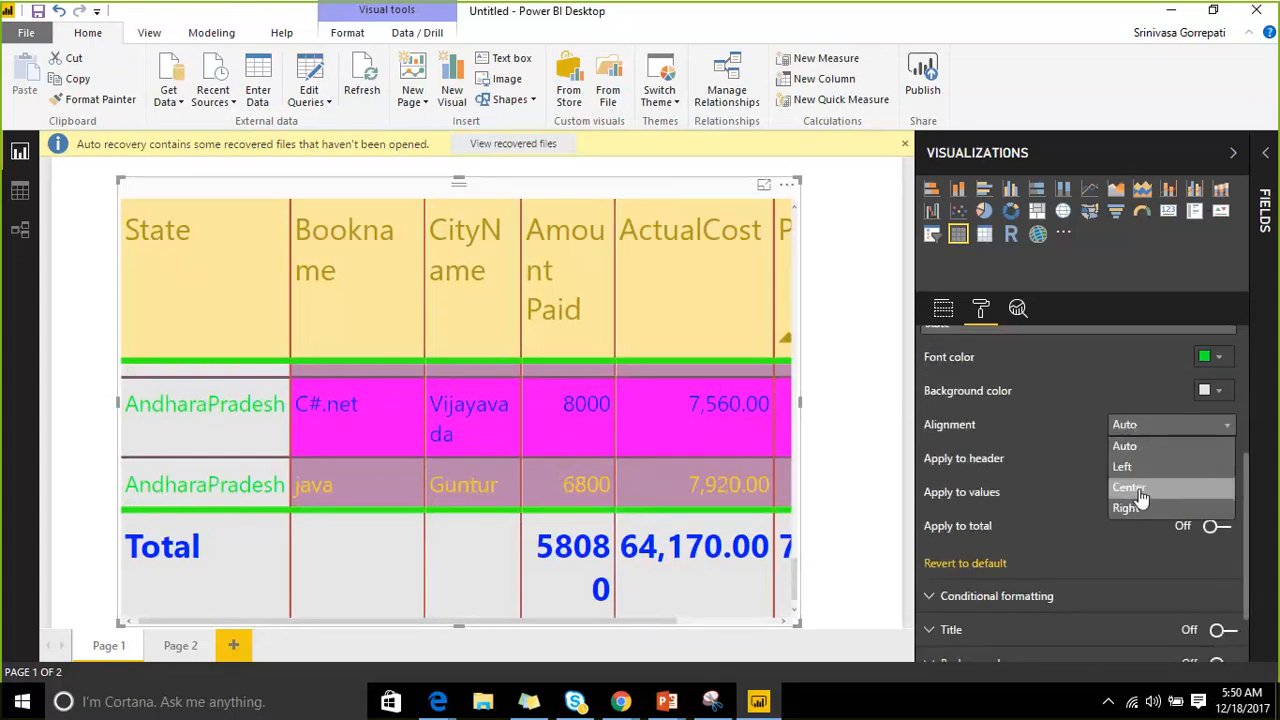
pyautogui.click(1134, 488)
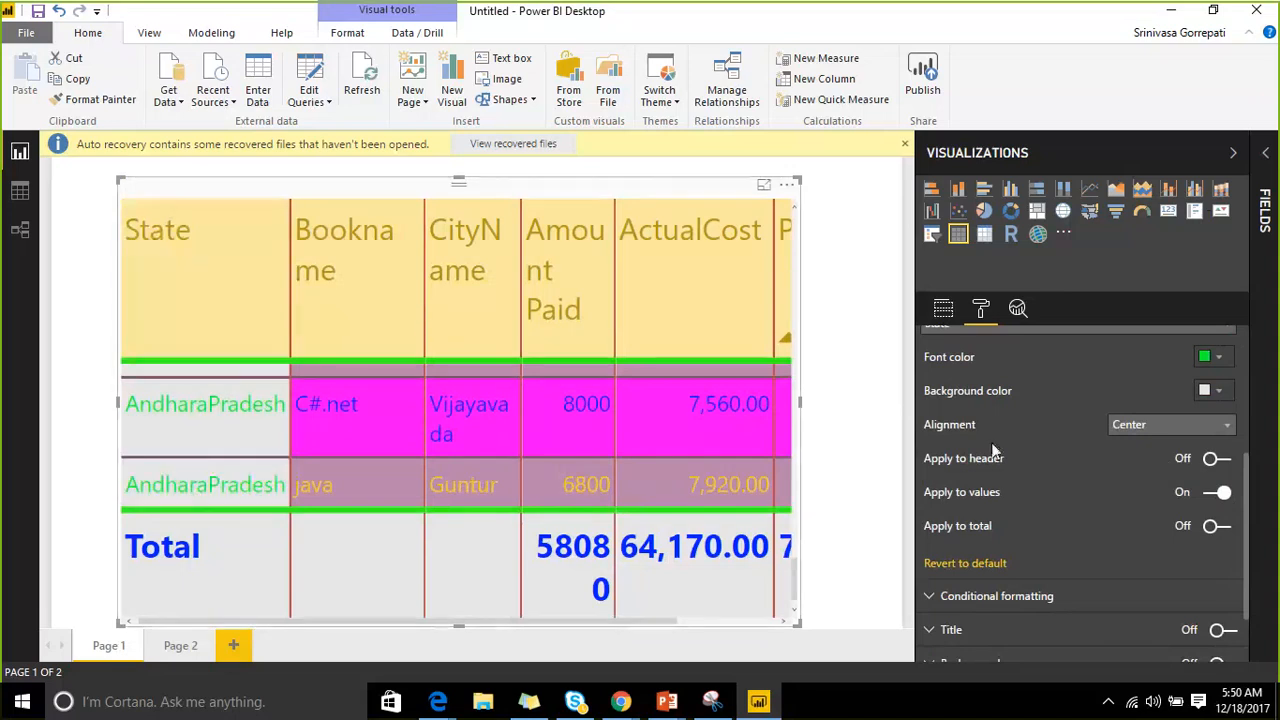
pyautogui.click(1222, 462)
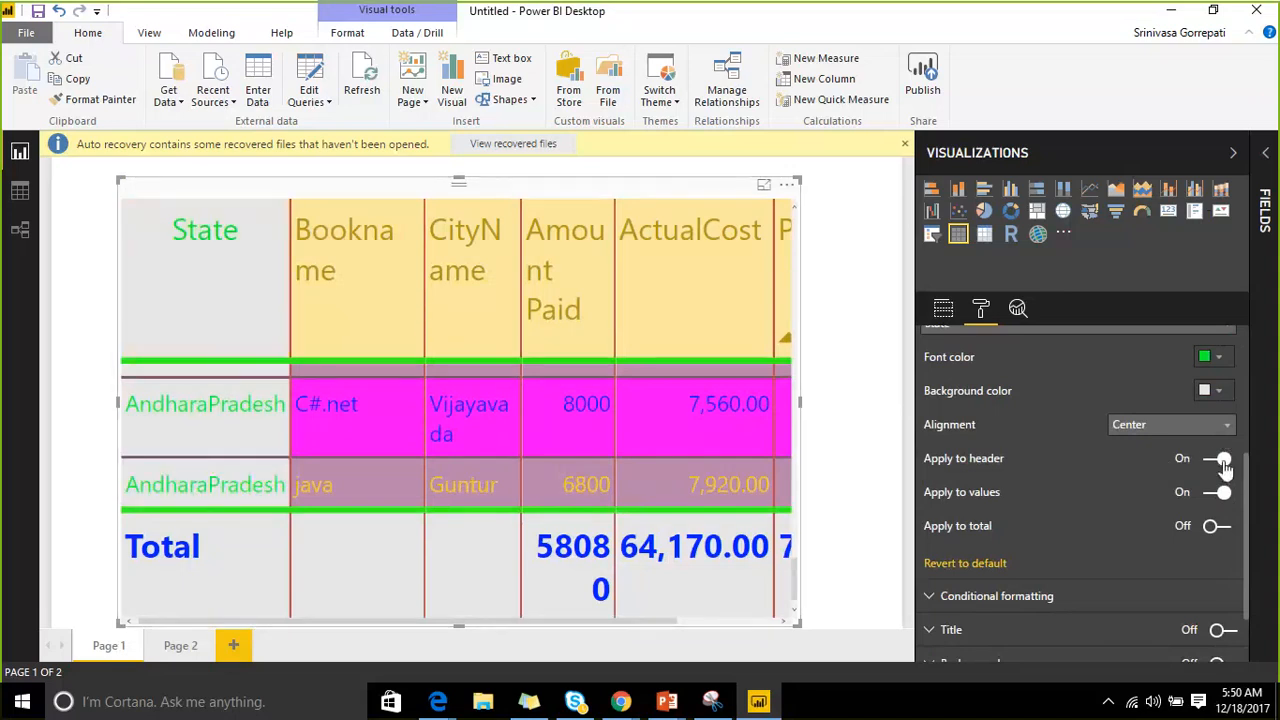
pyautogui.click(1224, 532)
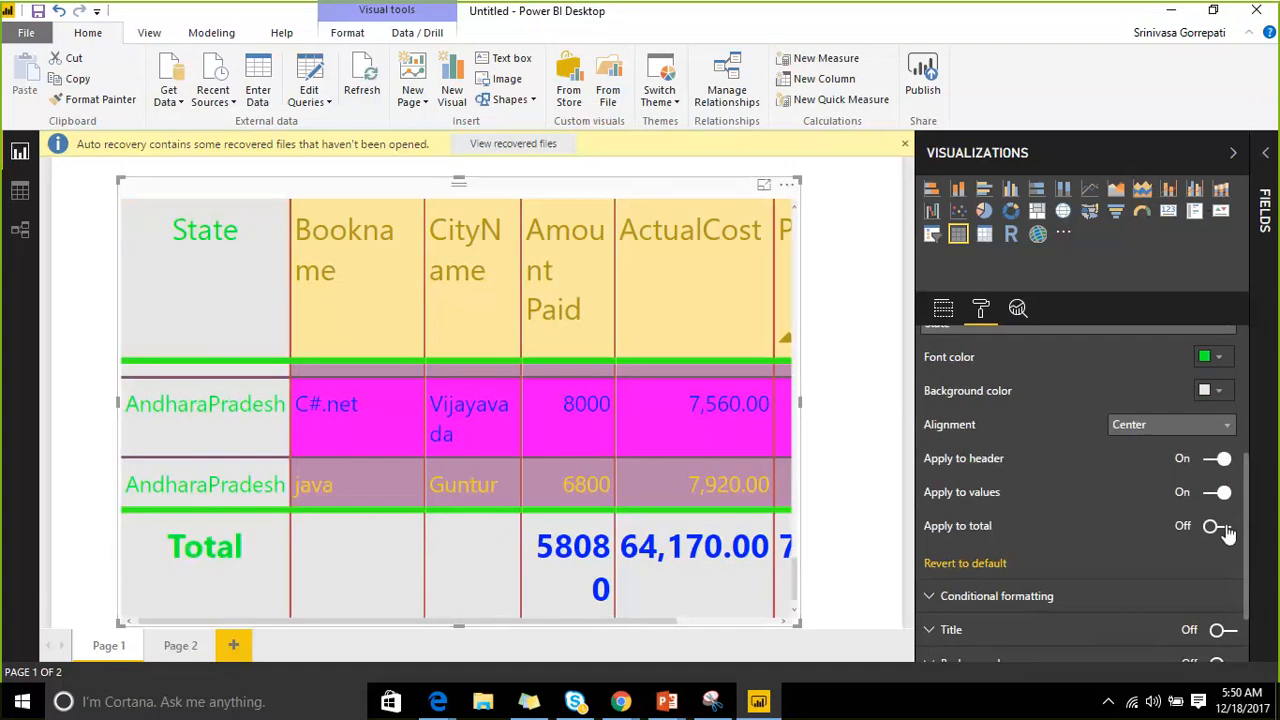
pyautogui.click(1150, 148)
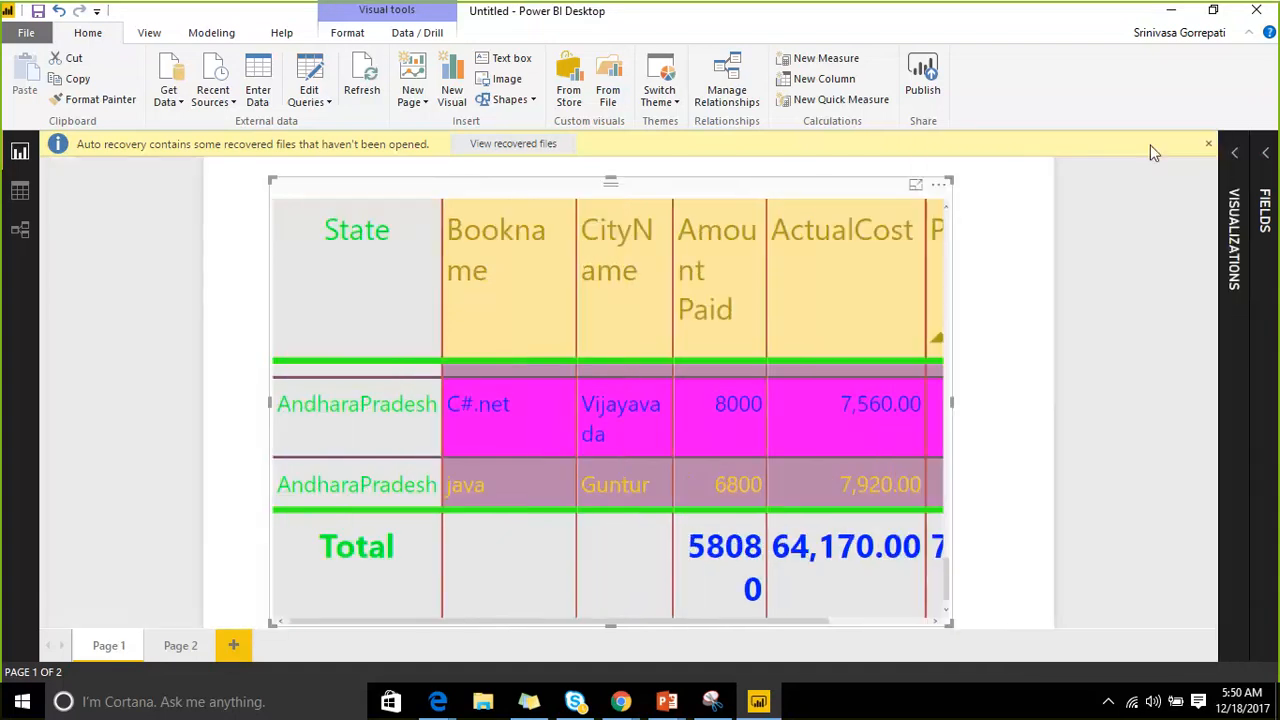
# View the table in focus mode, return, sort by State, and reopen the Visualizations pane.
pyautogui.click(913, 187)
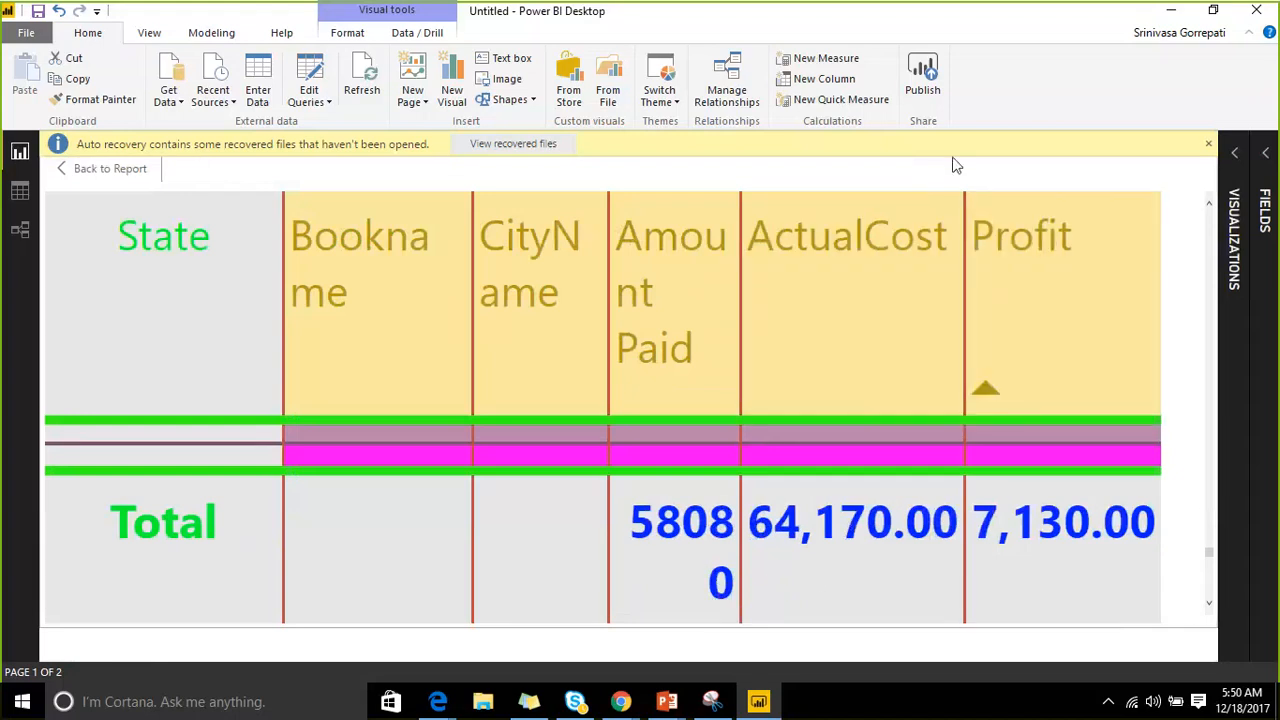
pyautogui.click(105, 168)
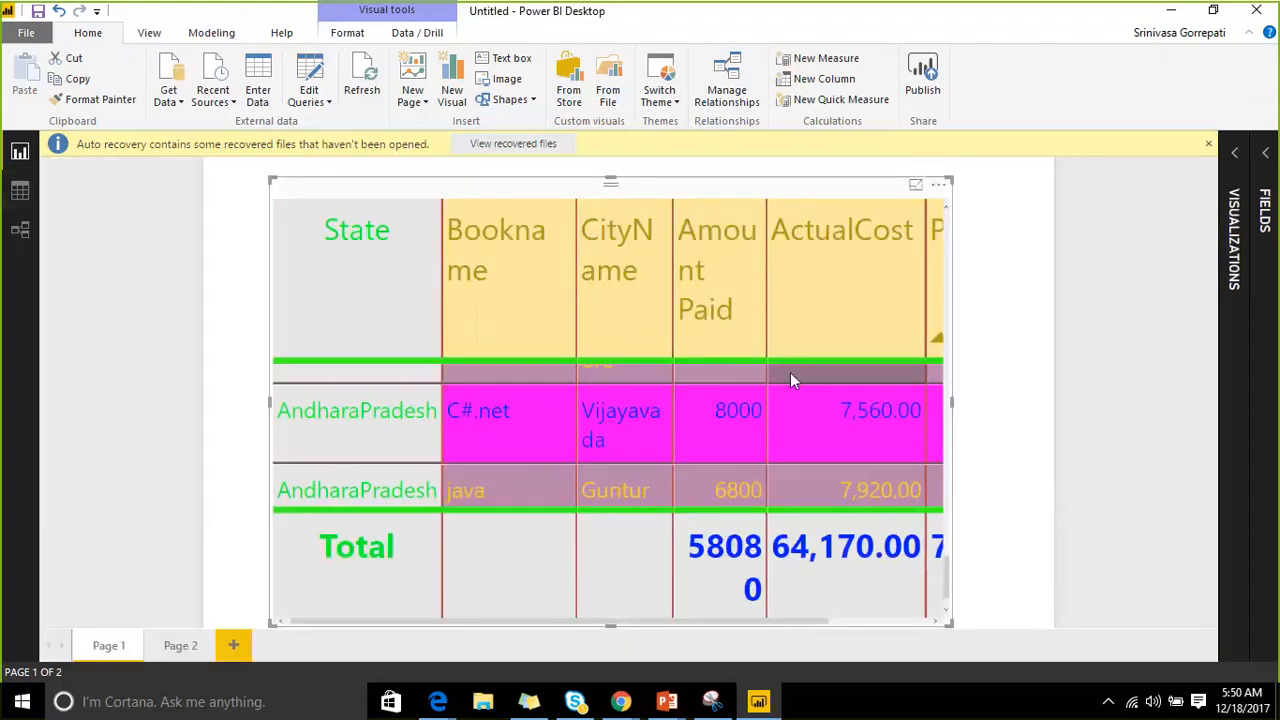
pyautogui.click(374, 338)
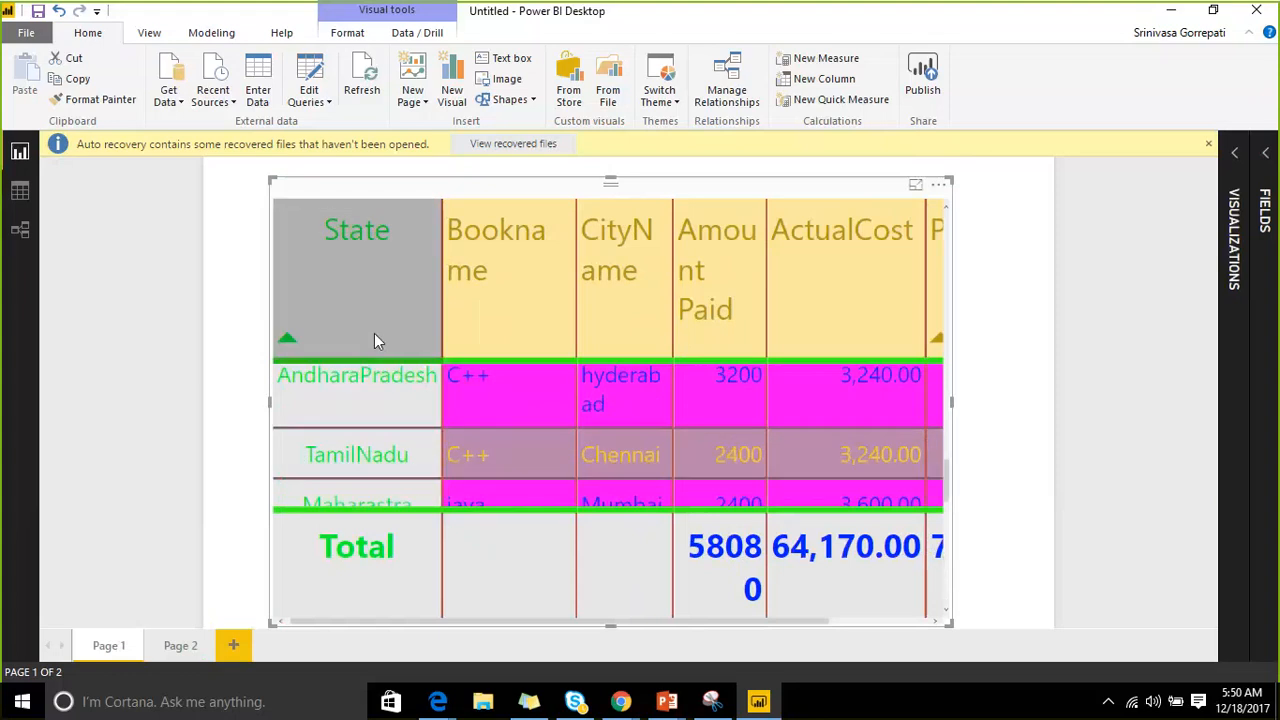
pyautogui.scroll(10, 371, 425)
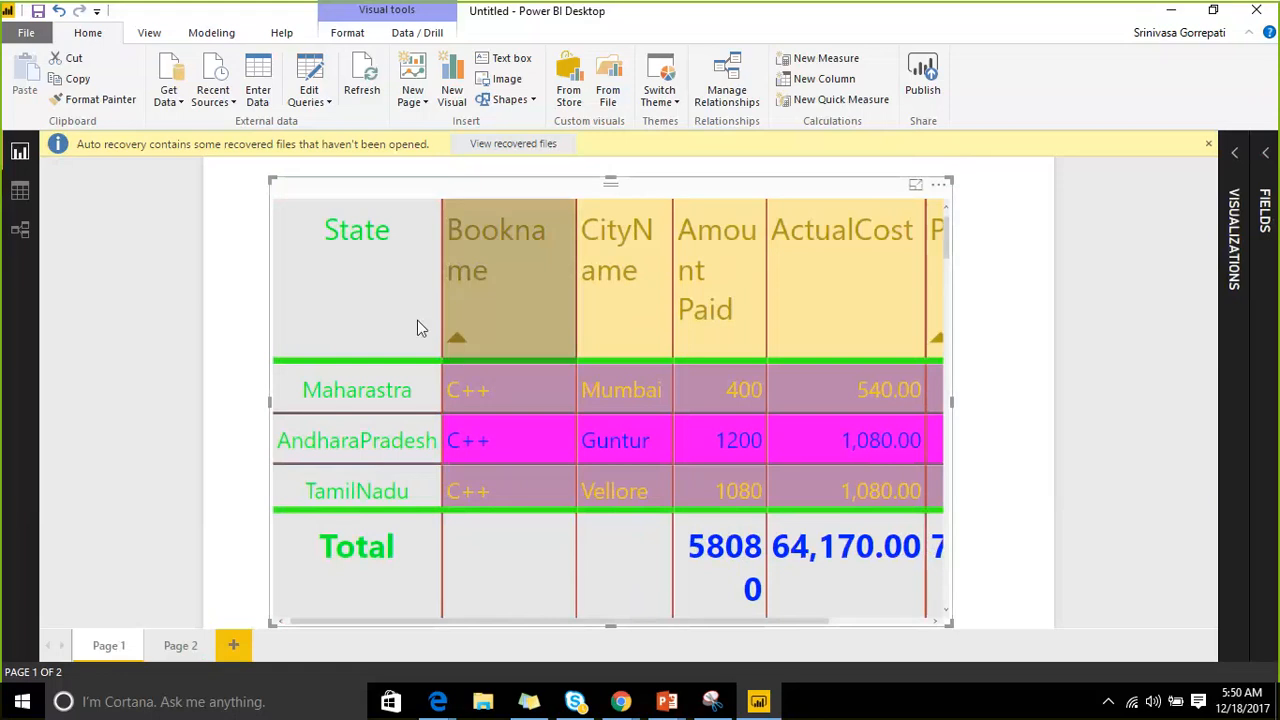
pyautogui.click(1237, 158)
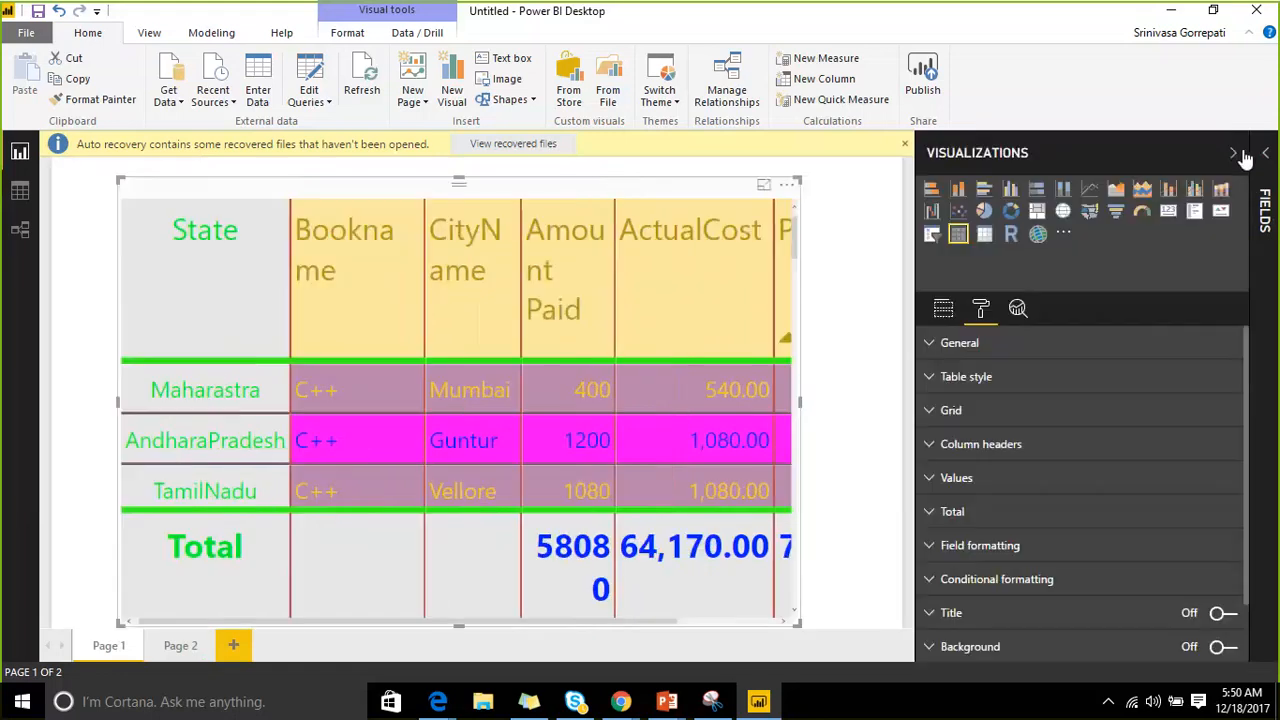
# Expand Field formatting and list its columns: State, Bookname, CityName, Amount Paid, ActualCost, Profit.
pyautogui.scroll(-2, 1163, 471)
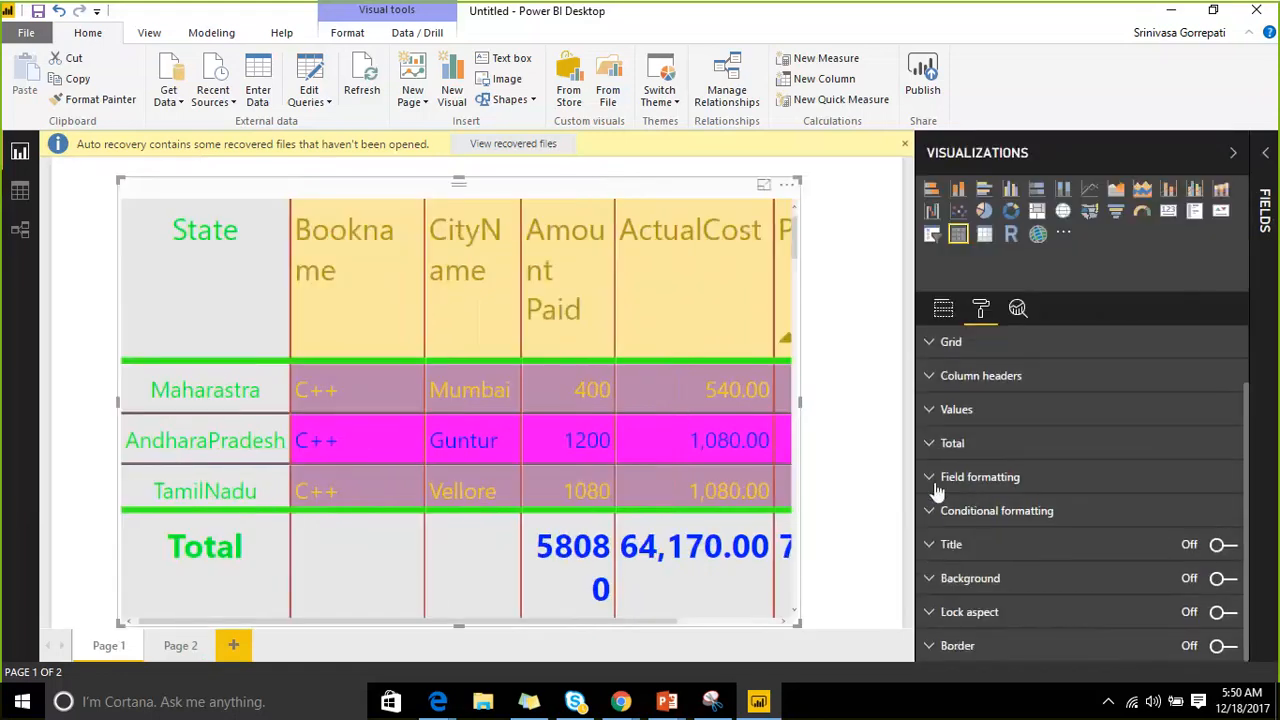
pyautogui.click(921, 480)
pyautogui.scroll(-3, 980, 434)
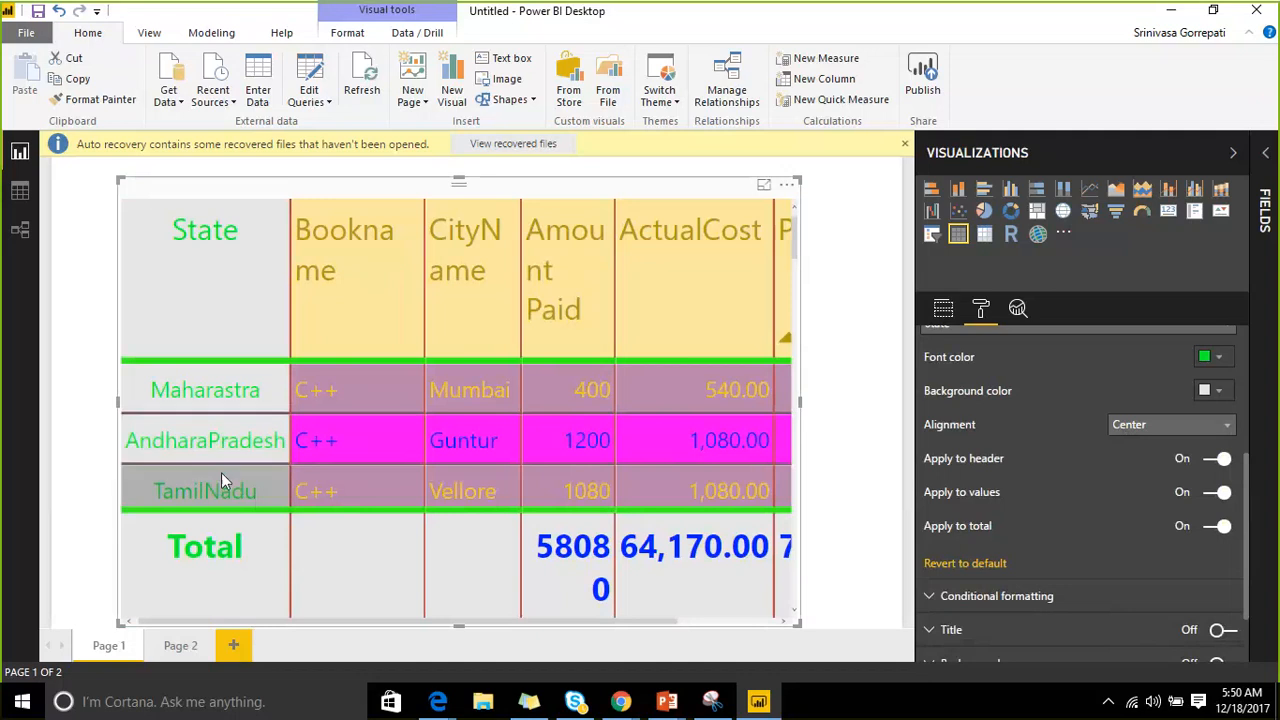
pyautogui.scroll(1, 1050, 405)
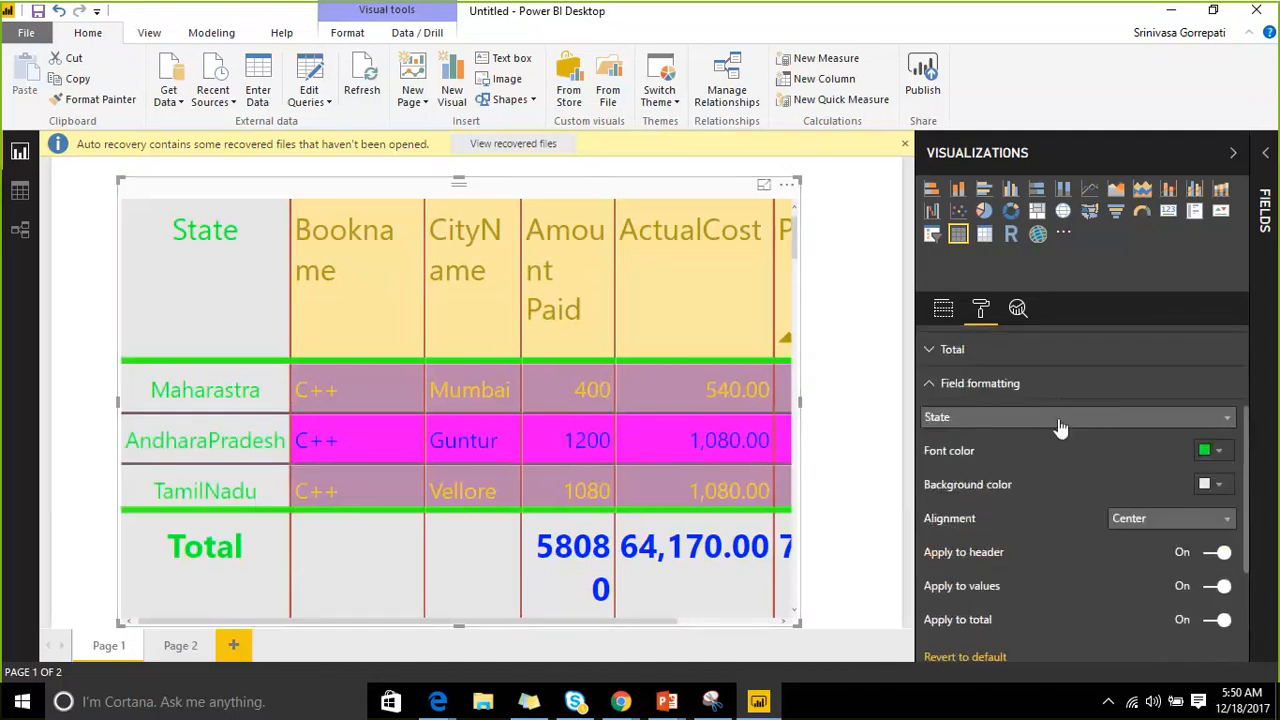
pyautogui.click(1060, 418)
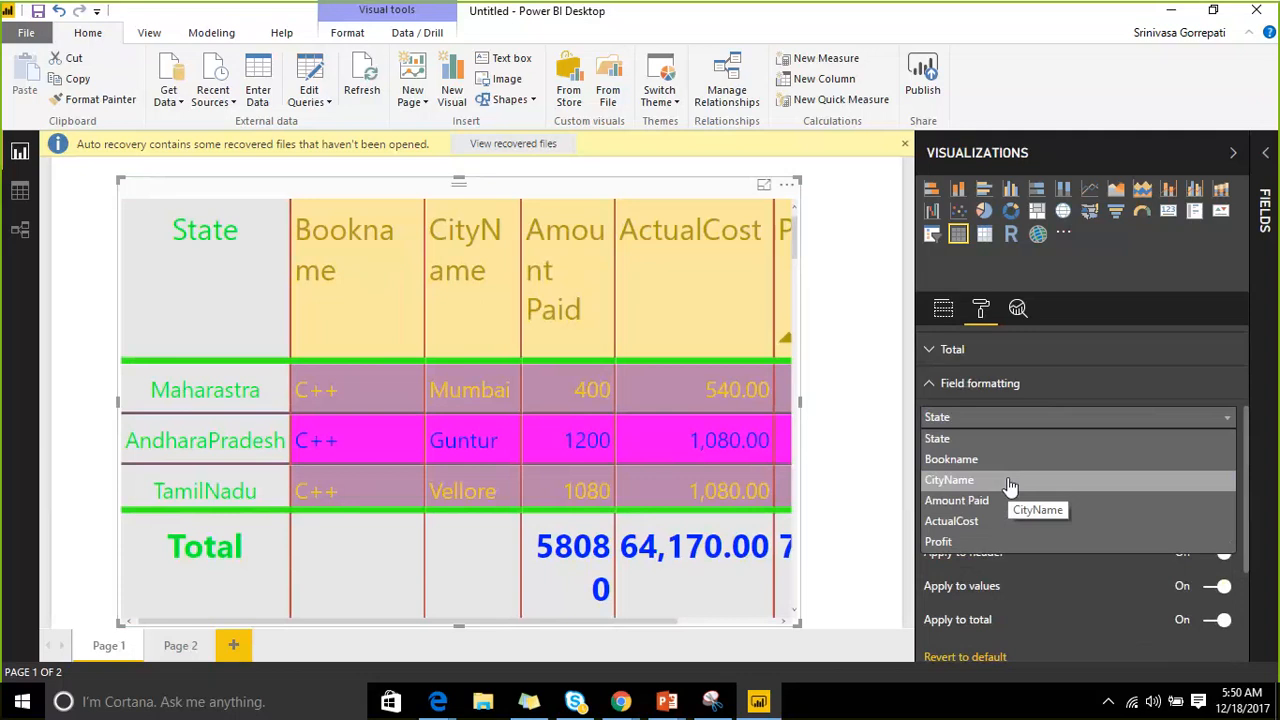
# Collapse Field formatting and expand the Conditional formatting section for Amount Paid.
pyautogui.click(935, 390)
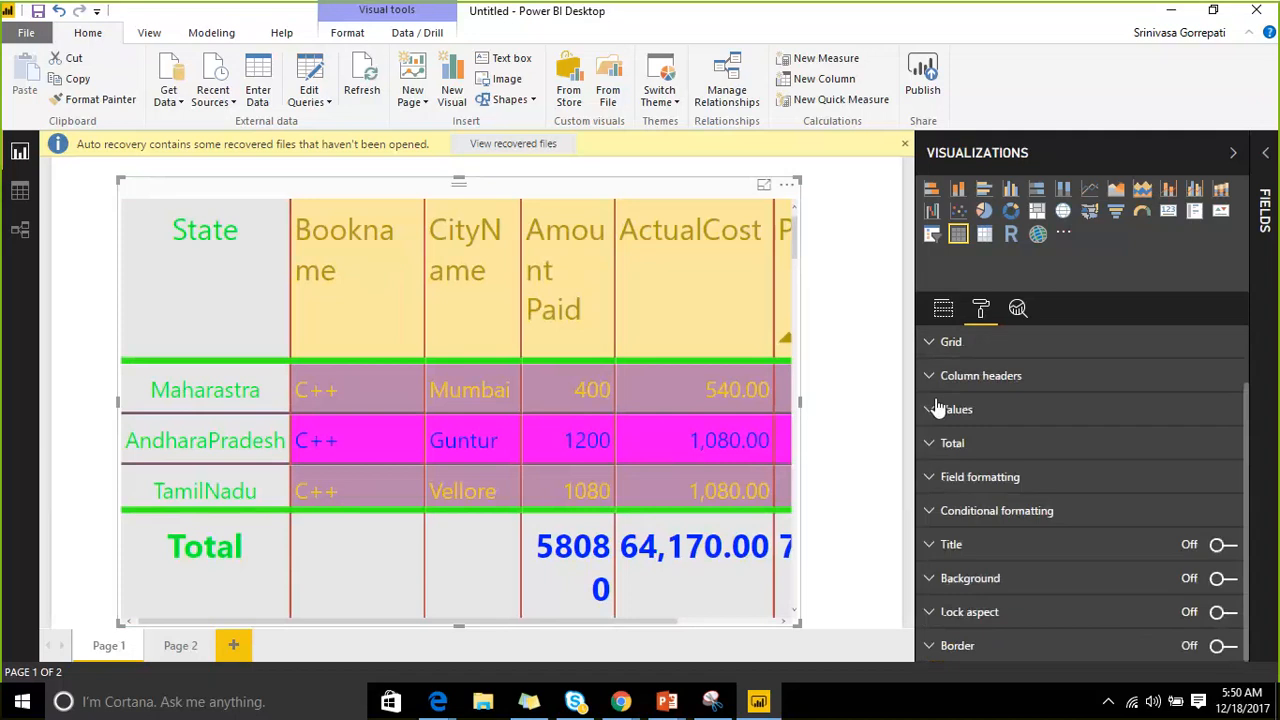
pyautogui.click(937, 515)
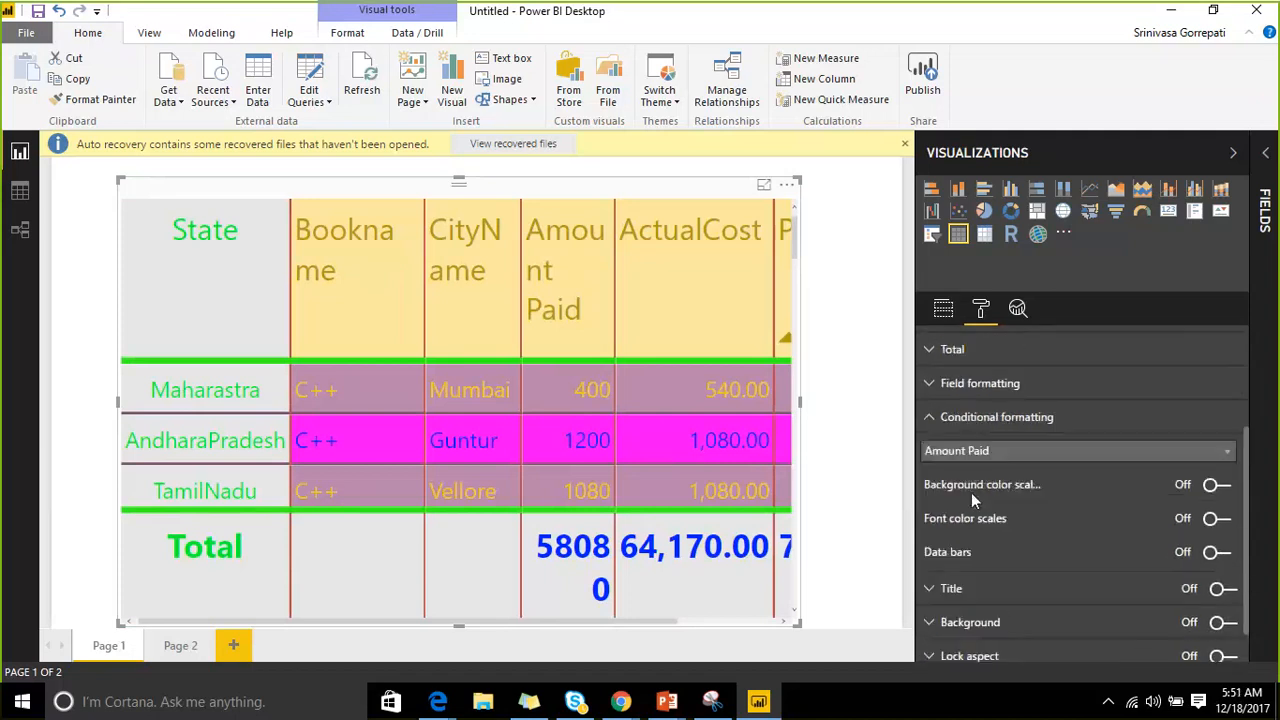
pyautogui.scroll(-2, 971, 497)
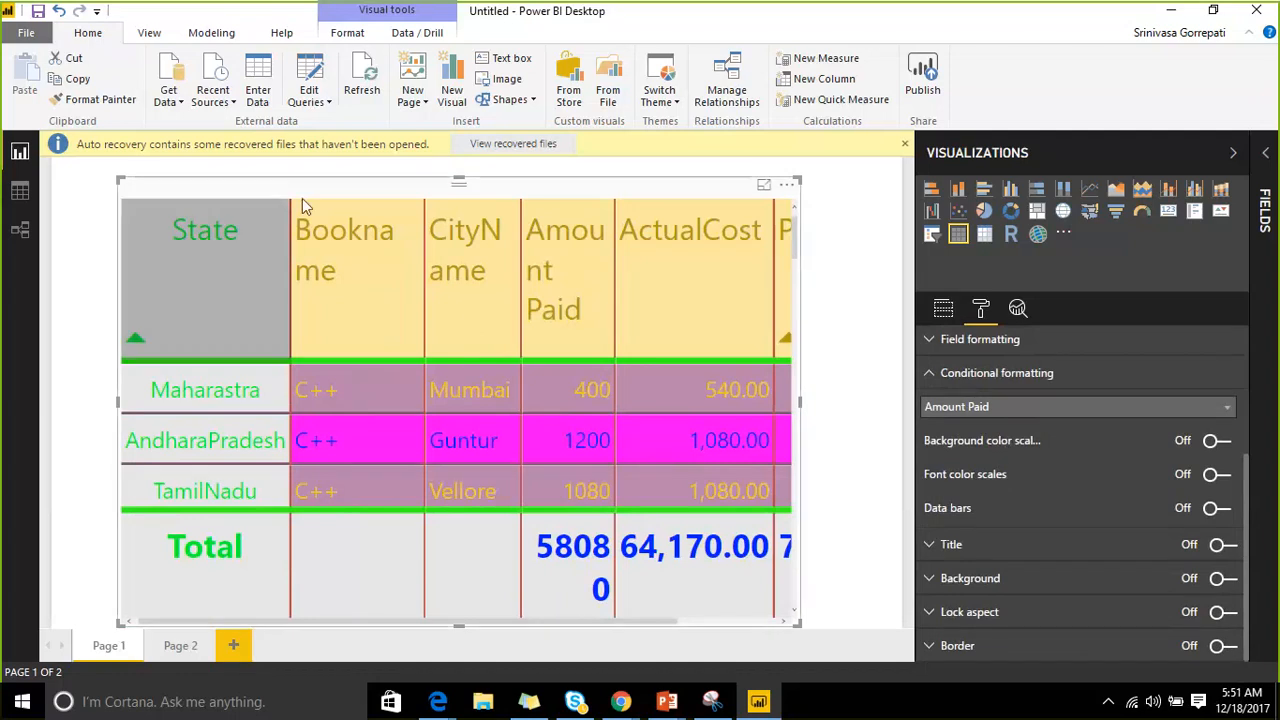
# Lower the table's Grid text size to 8.
pyautogui.scroll(5, 1085, 470)
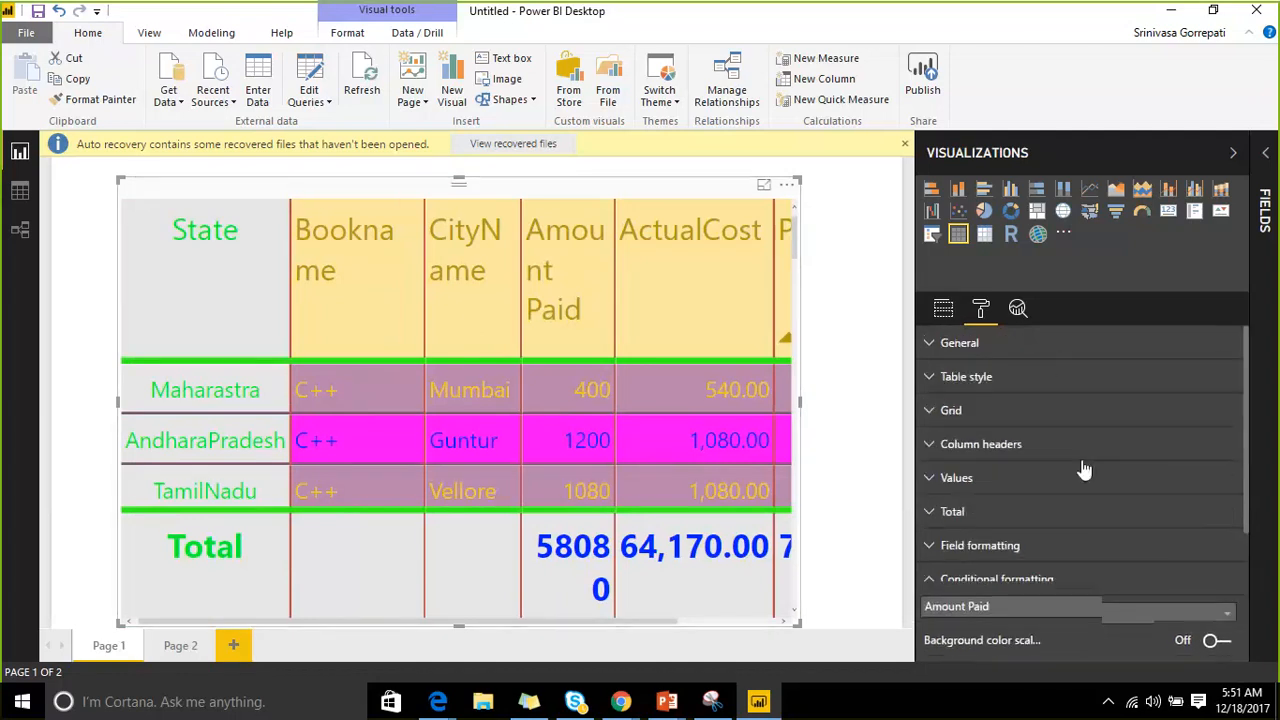
pyautogui.click(928, 415)
pyautogui.scroll(-5, 1054, 468)
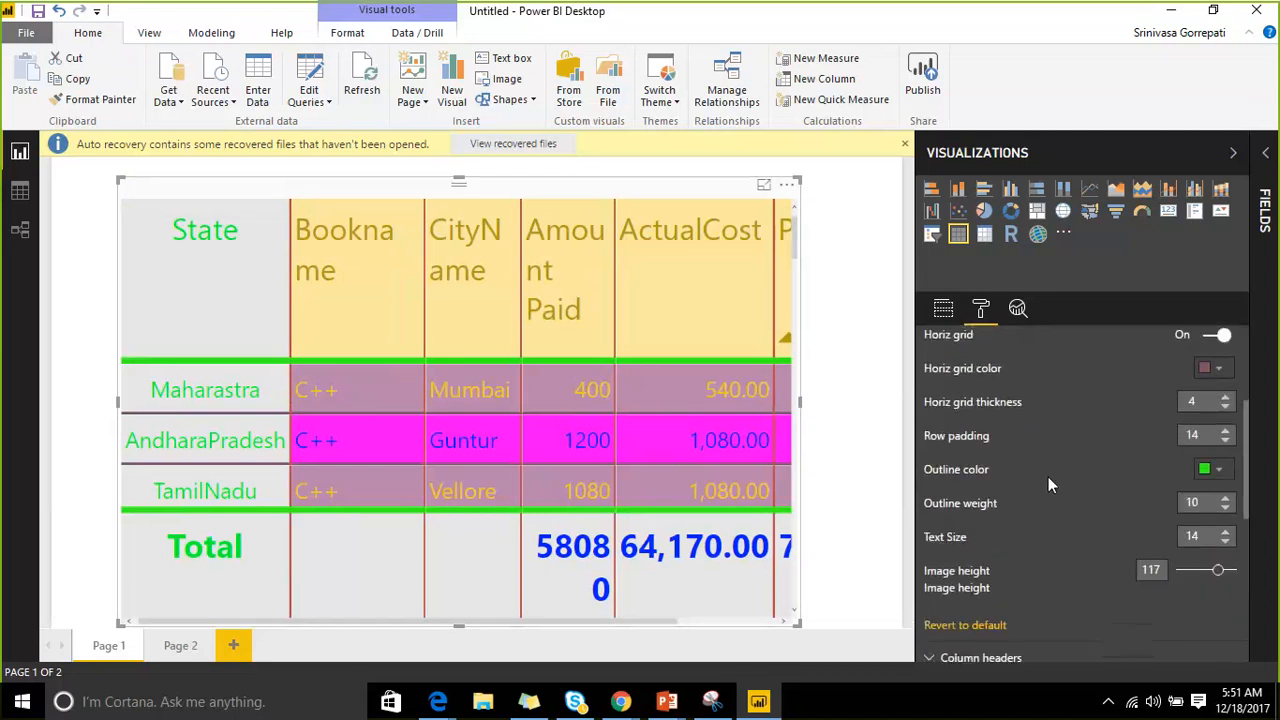
pyautogui.scroll(-1, 1048, 476)
pyautogui.click(1225, 473)
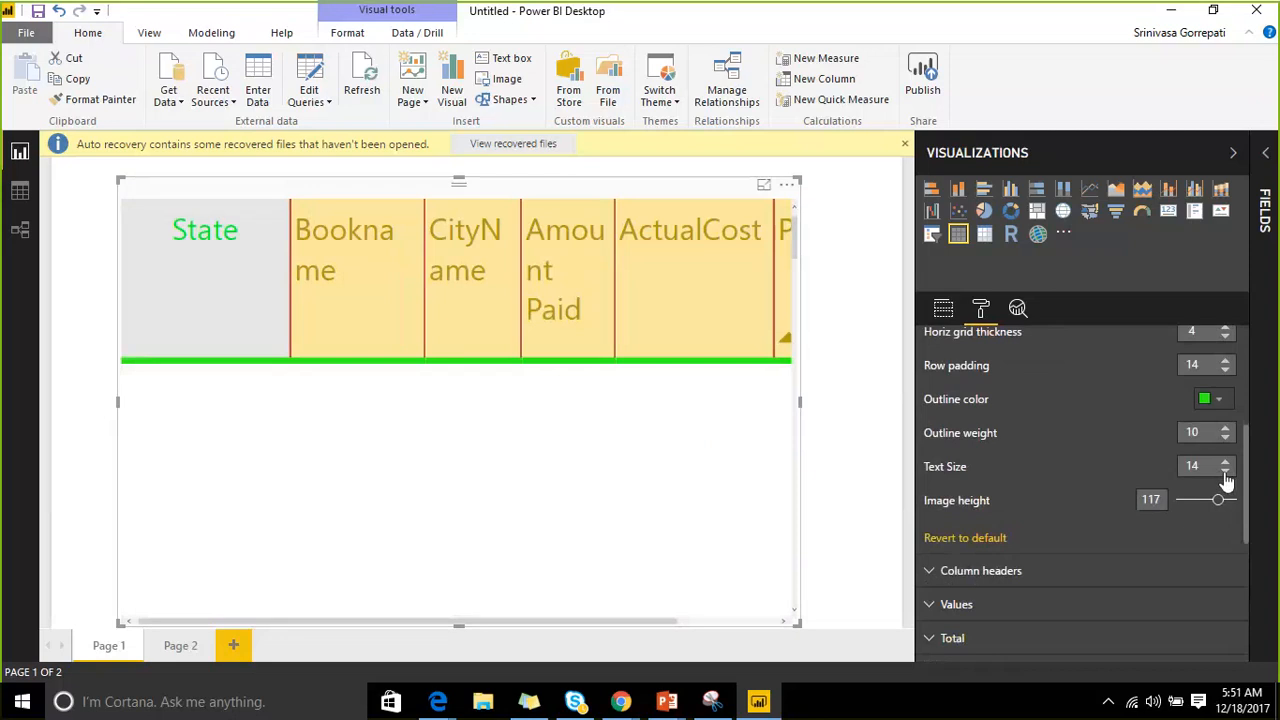
pyautogui.click(1225, 473)
pyautogui.click(1225, 473)
pyautogui.click(1225, 473)
pyautogui.click(1225, 473)
pyautogui.click(1225, 473)
pyautogui.click(1225, 473)
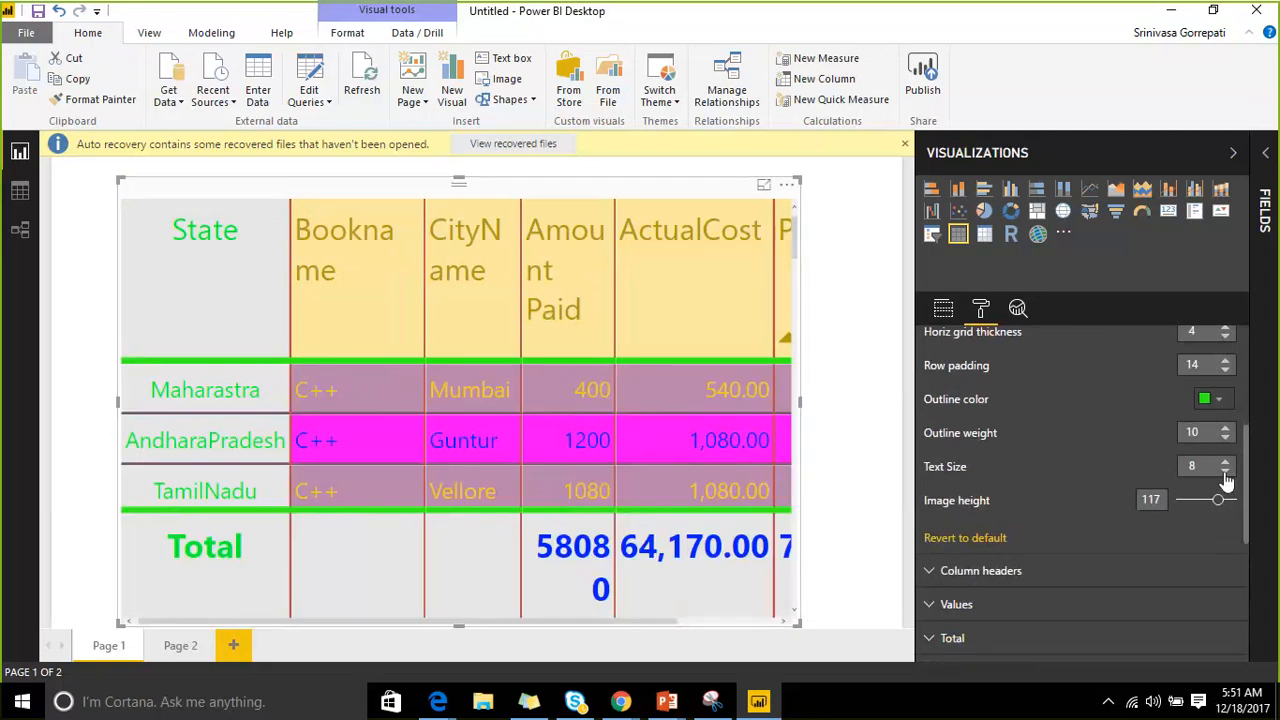
# Shrink the column header text size to 8 and add a new blank Page 3.
pyautogui.scroll(-3, 977, 459)
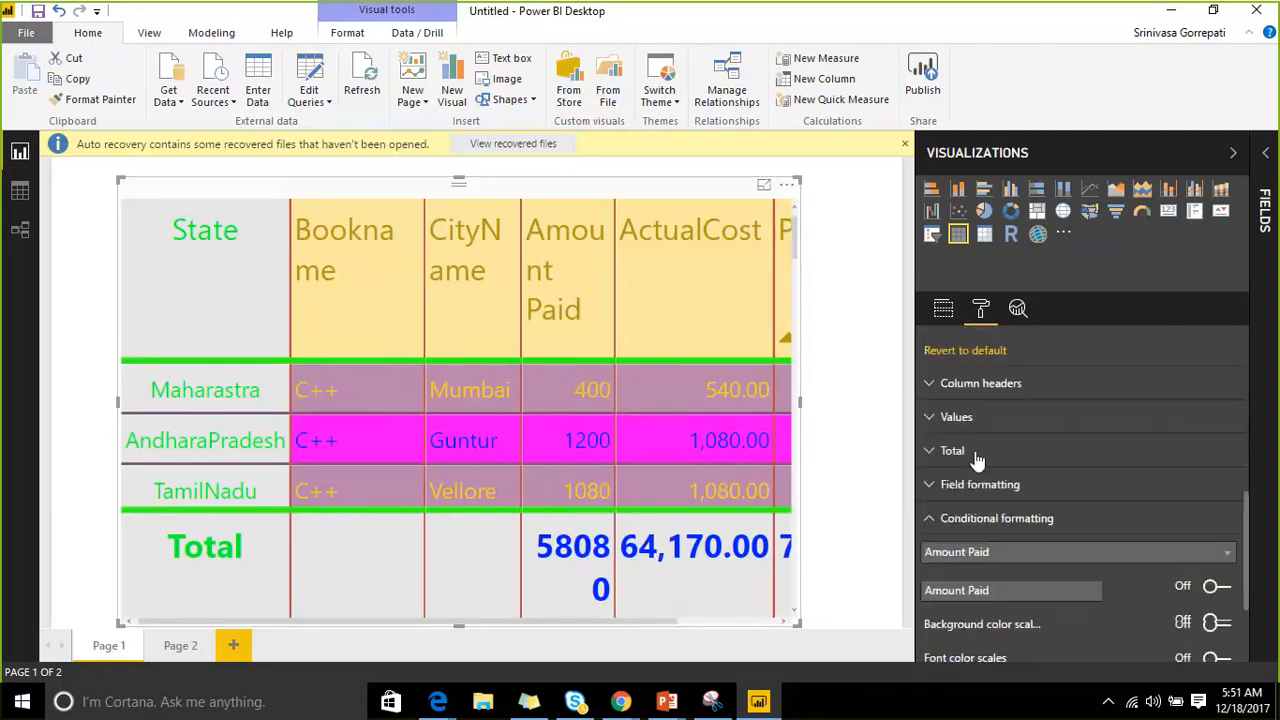
pyautogui.click(935, 393)
pyautogui.scroll(-3, 1148, 505)
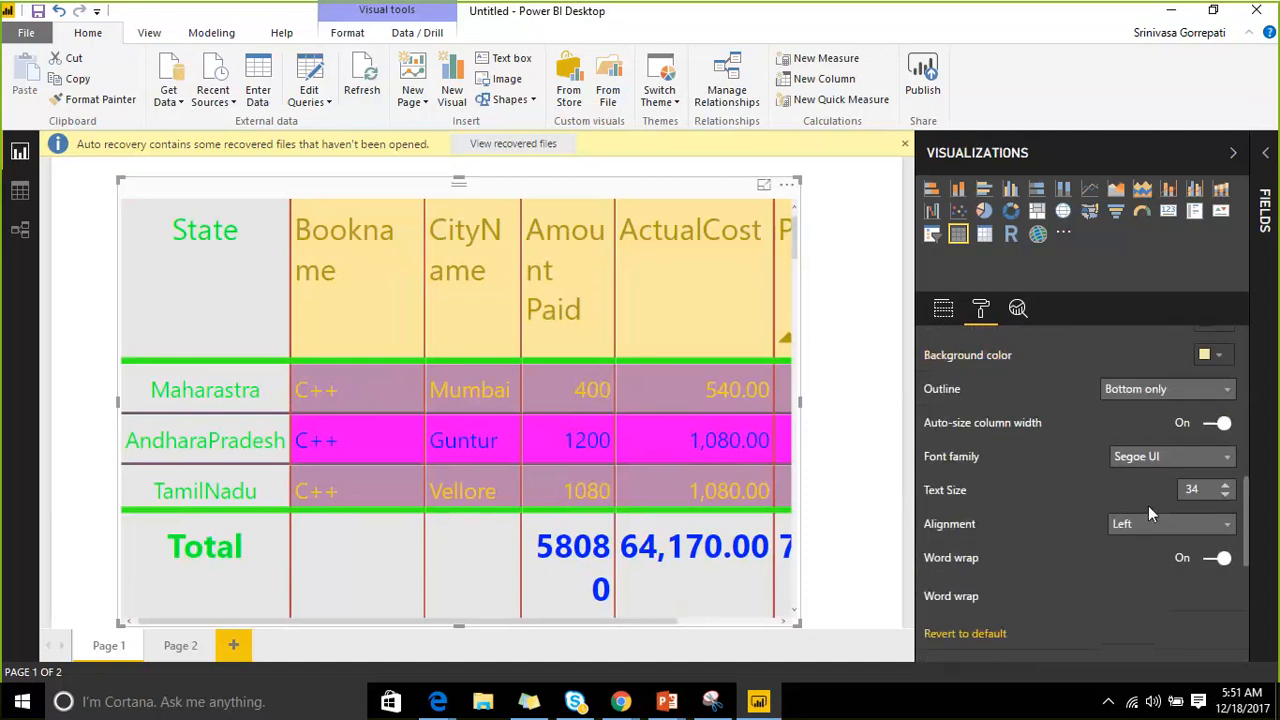
pyautogui.click(1226, 404)
pyautogui.click(1226, 404)
pyautogui.click(1226, 404)
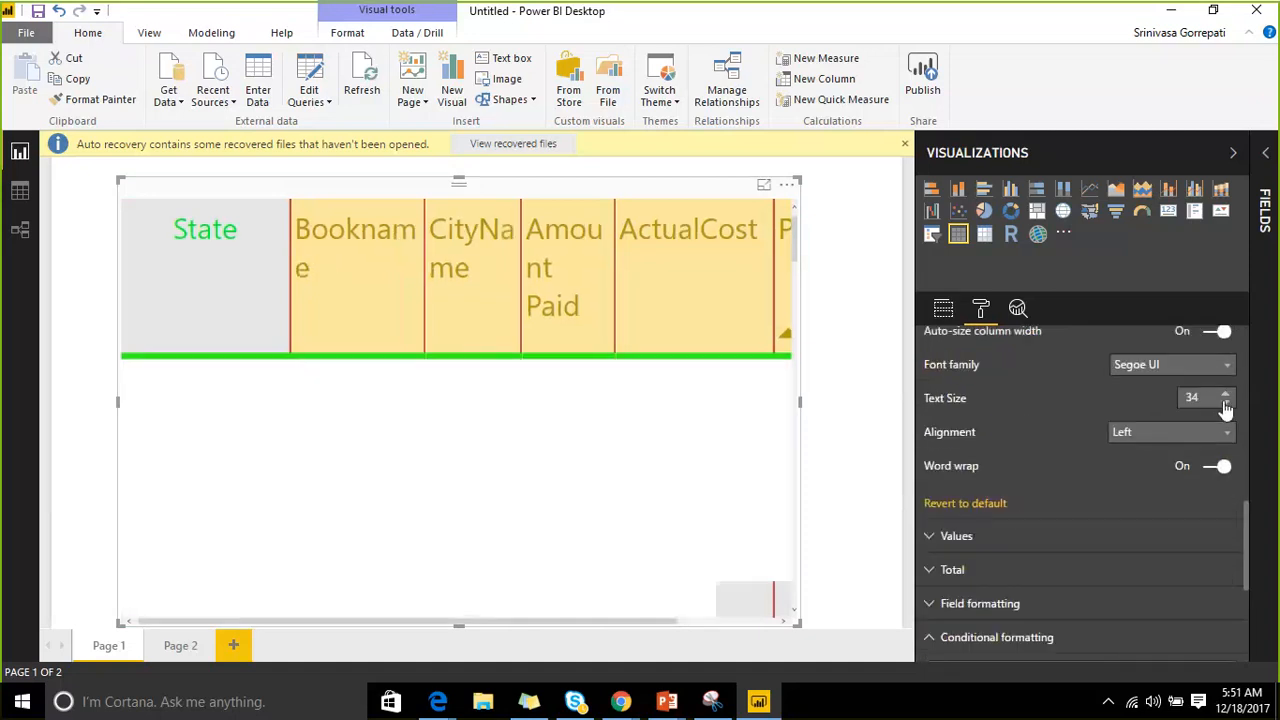
pyautogui.click(1226, 404)
pyautogui.click(1226, 404)
pyautogui.click(1226, 404)
pyautogui.click(1226, 404)
pyautogui.click(1226, 404)
pyautogui.click(1226, 404)
pyautogui.click(1226, 404)
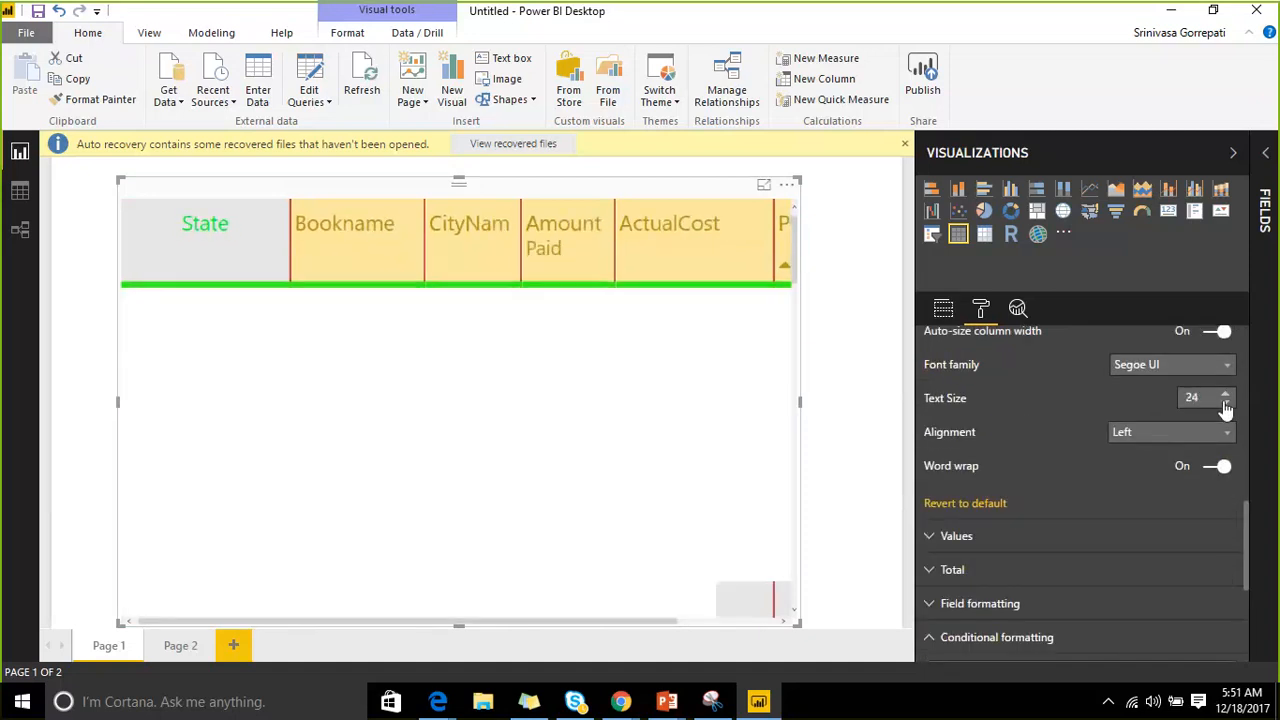
pyautogui.click(1226, 404)
pyautogui.click(1226, 404)
pyautogui.click(1226, 404)
pyautogui.click(1226, 404)
pyautogui.click(1226, 404)
pyautogui.click(1226, 404)
pyautogui.click(1226, 404)
pyautogui.click(1226, 404)
pyautogui.click(1226, 404)
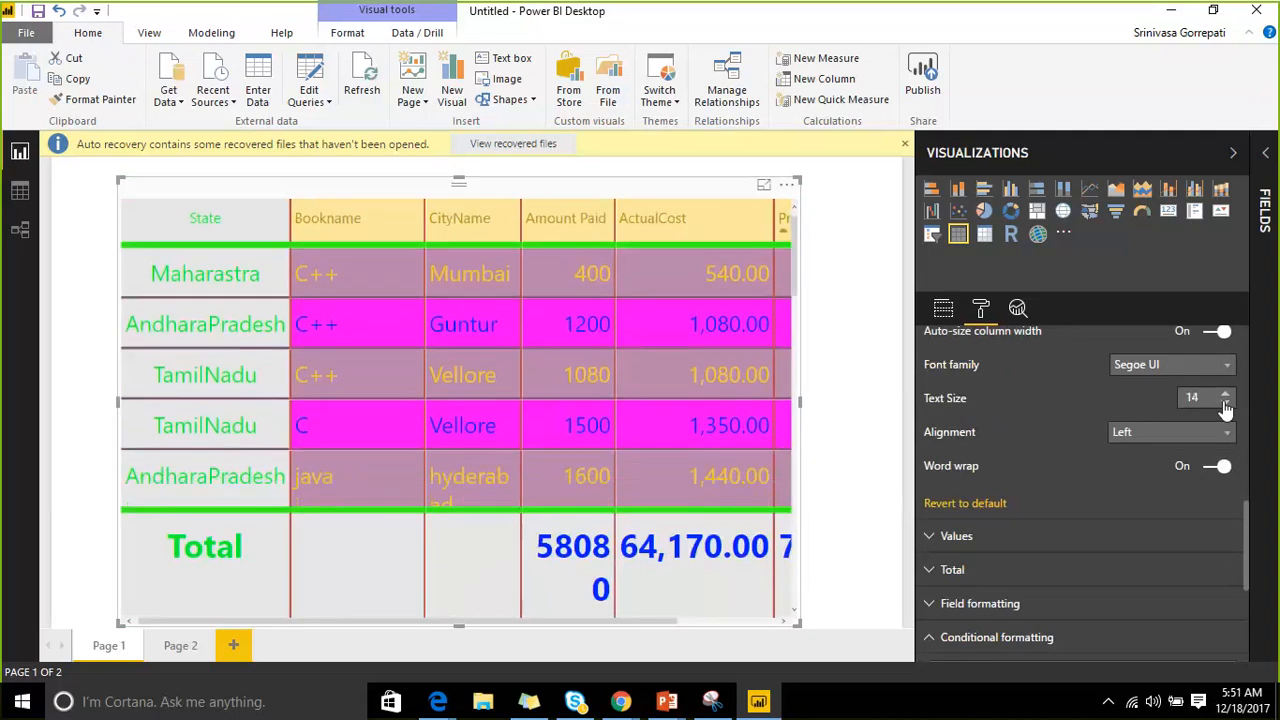
pyautogui.click(1226, 404)
pyautogui.click(1226, 404)
pyautogui.click(1226, 404)
pyautogui.click(1226, 404)
pyautogui.click(1226, 404)
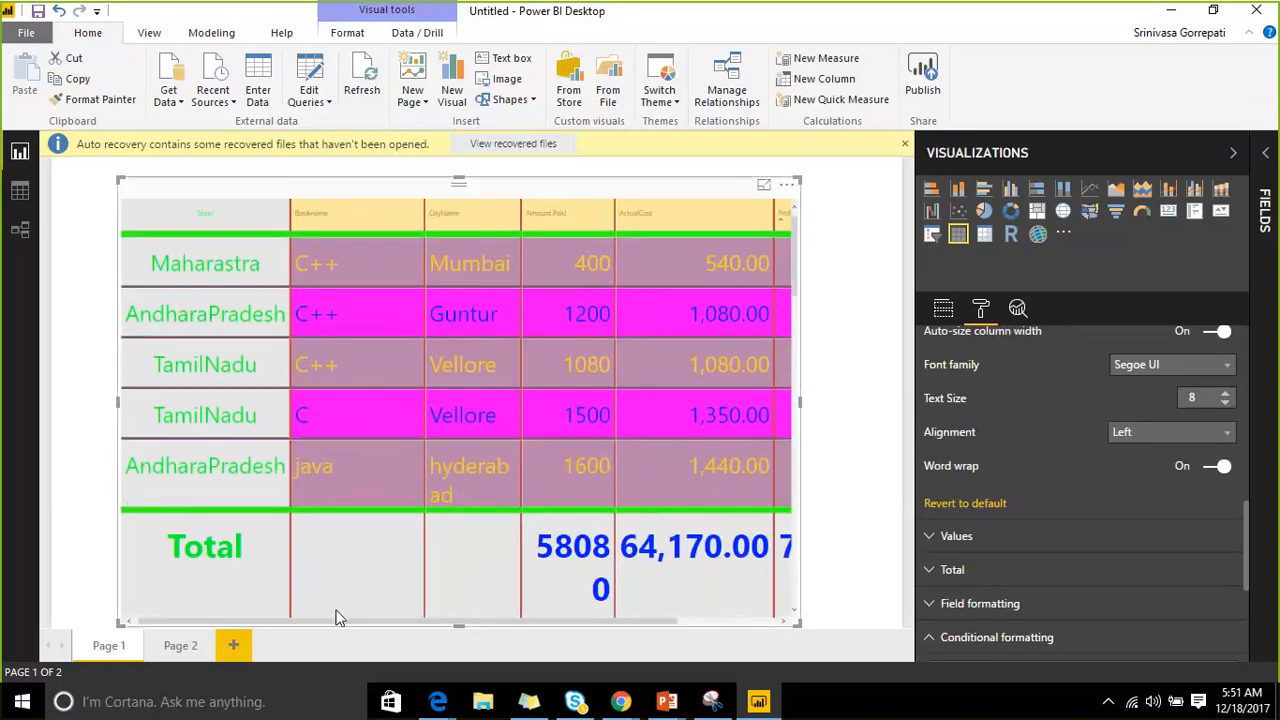
pyautogui.click(234, 645)
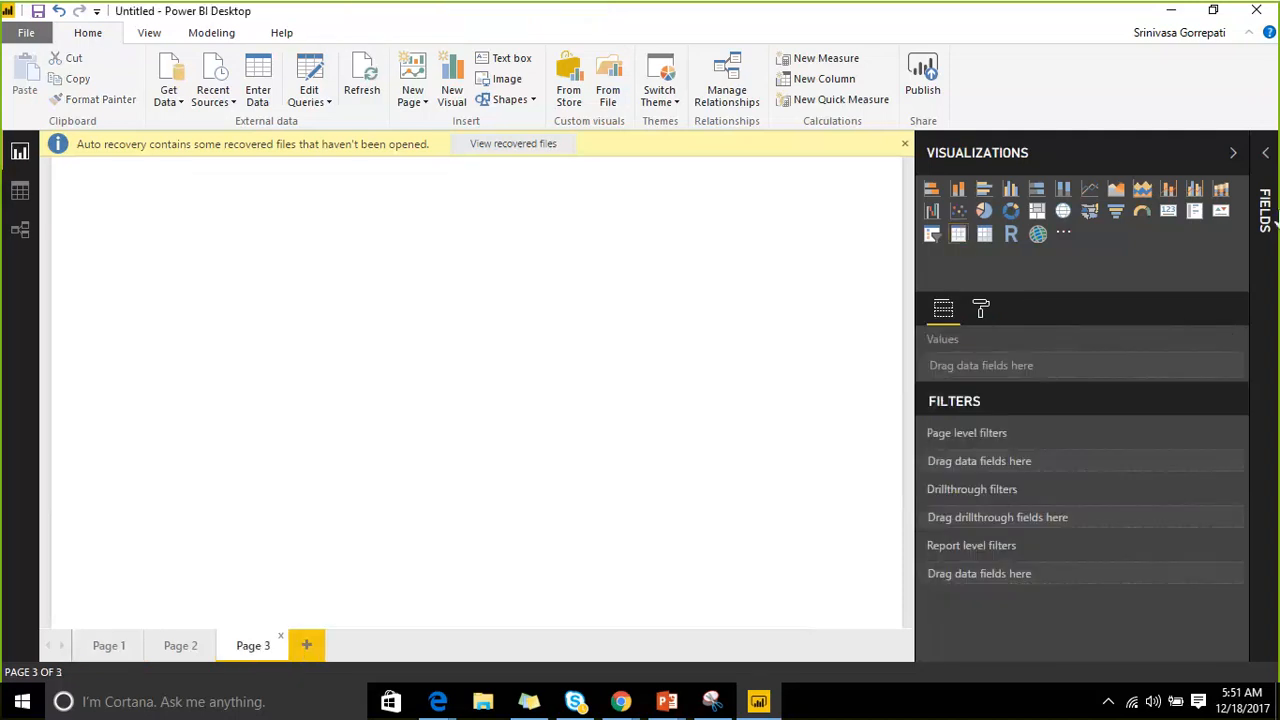
# Add a table visual stretched across Page 3 and expand the Salesdata fields.
pyautogui.click(957, 236)
pyautogui.moveTo(241, 347); pyautogui.dragTo(856, 621)
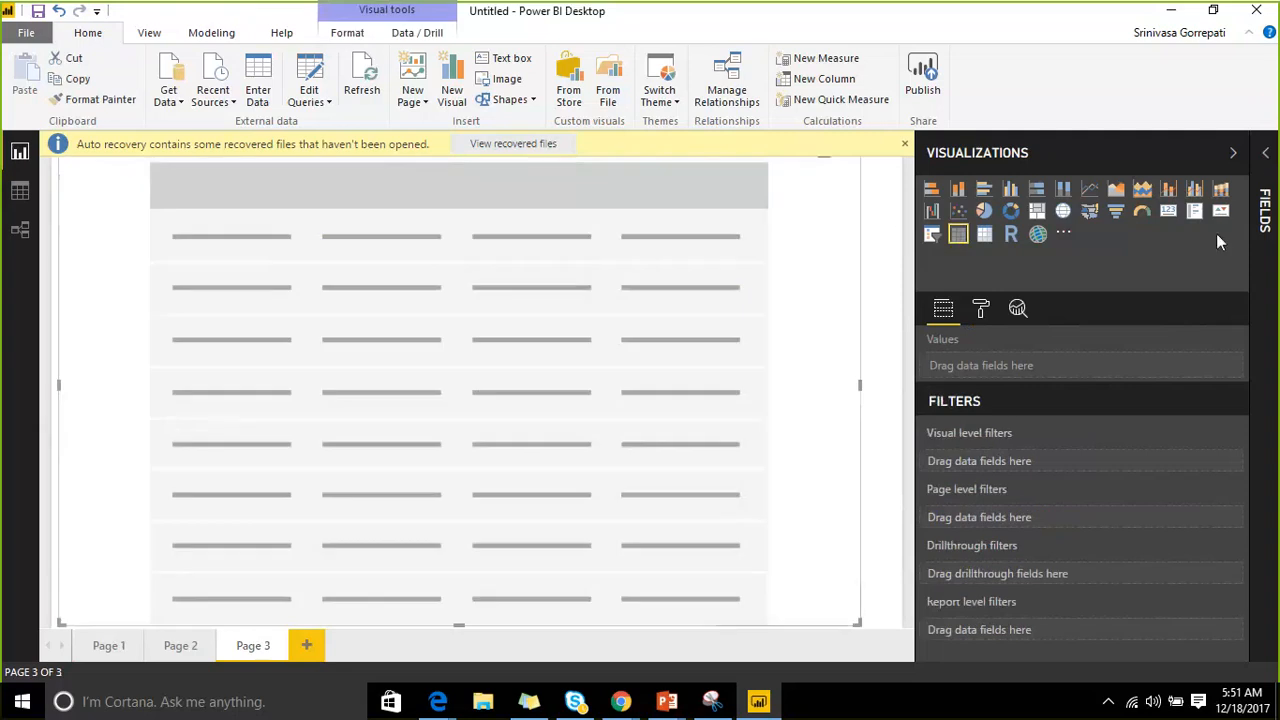
pyautogui.click(1265, 153)
pyautogui.click(1138, 285)
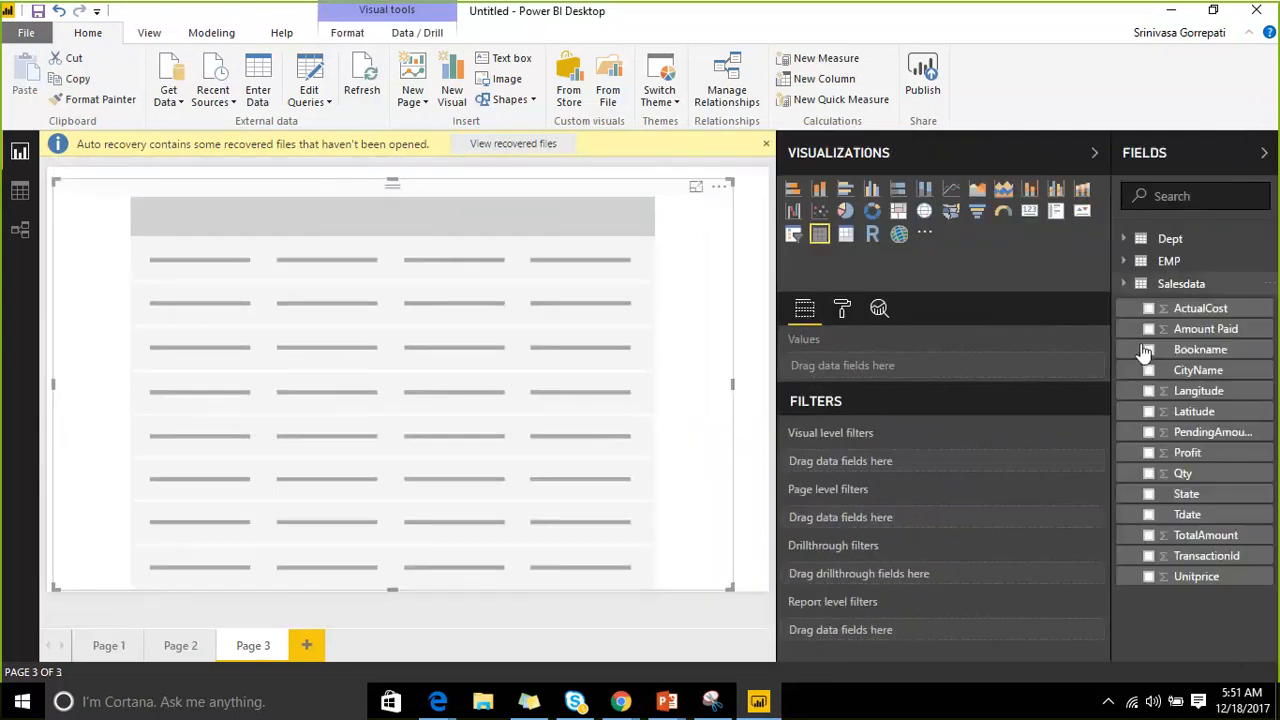
# Add State, CityName, Bookname and Amount Paid to the table's values.
pyautogui.moveTo(1218, 493); pyautogui.dragTo(716, 470)
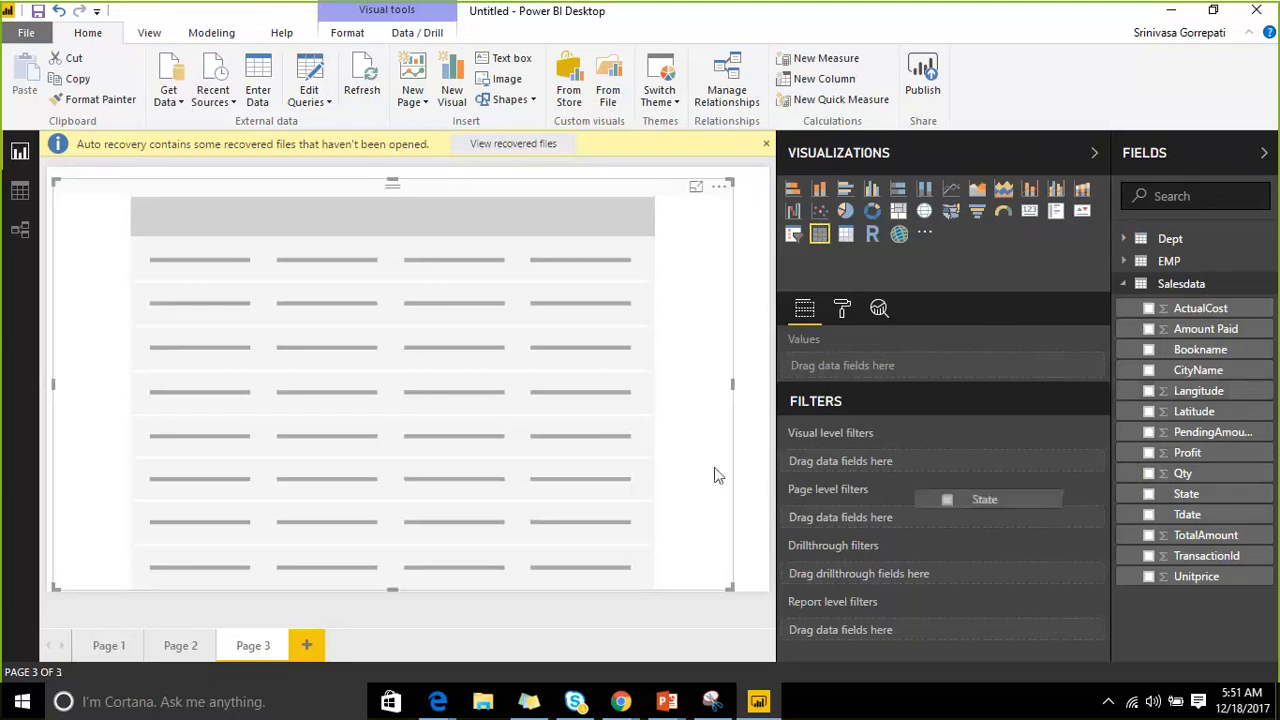
pyautogui.moveTo(1198, 370); pyautogui.dragTo(680, 440)
pyautogui.moveTo(1200, 349); pyautogui.dragTo(1023, 337)
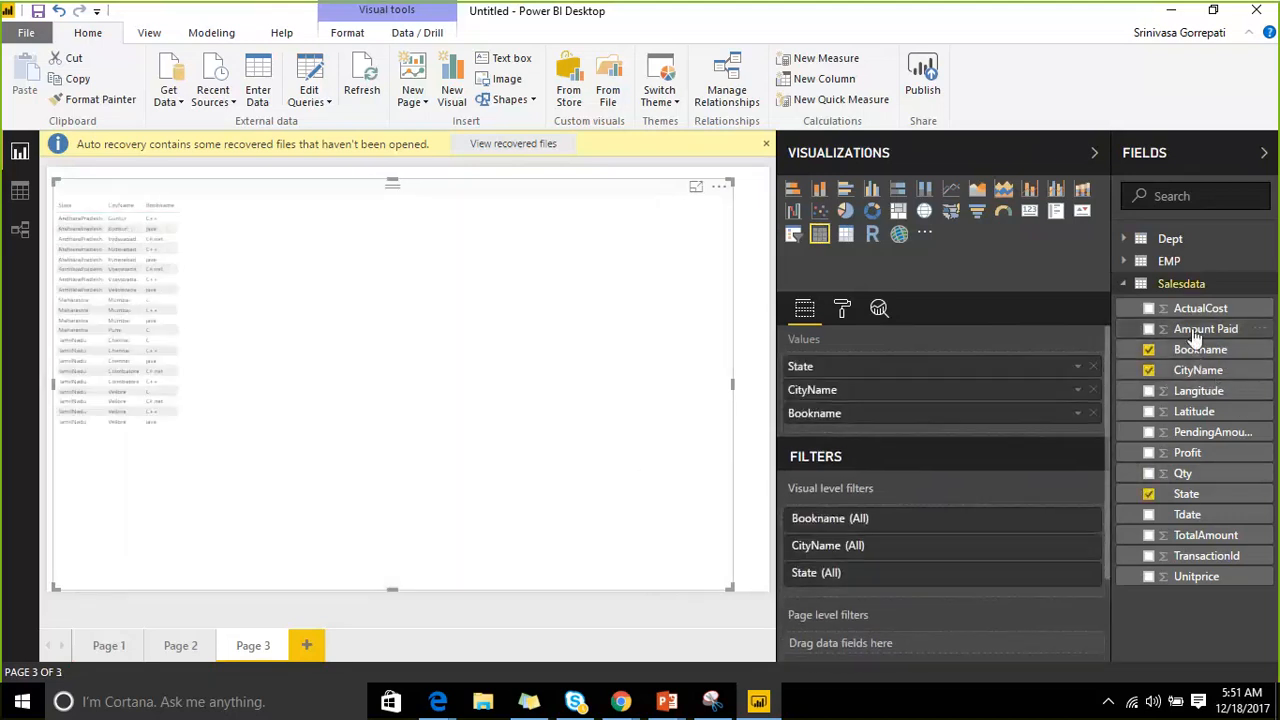
pyautogui.moveTo(453, 443); pyautogui.dragTo(466, 406)
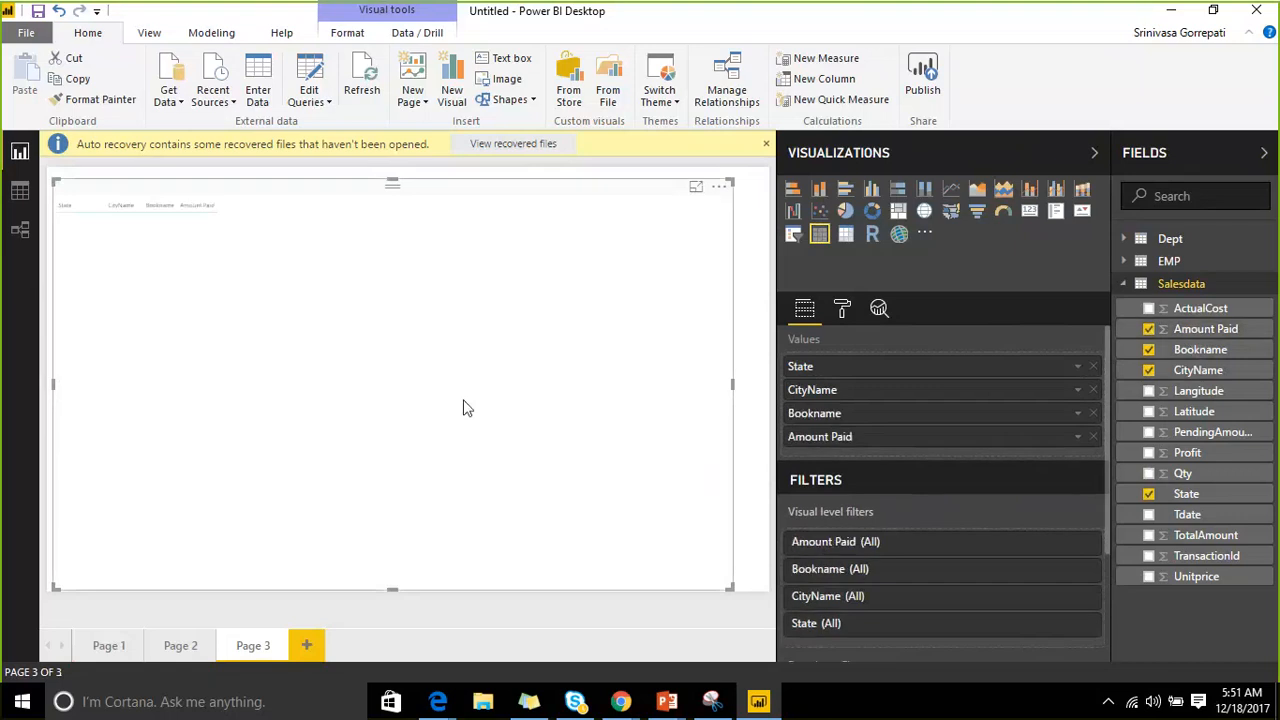
pyautogui.click(842, 310)
pyautogui.click(810, 410)
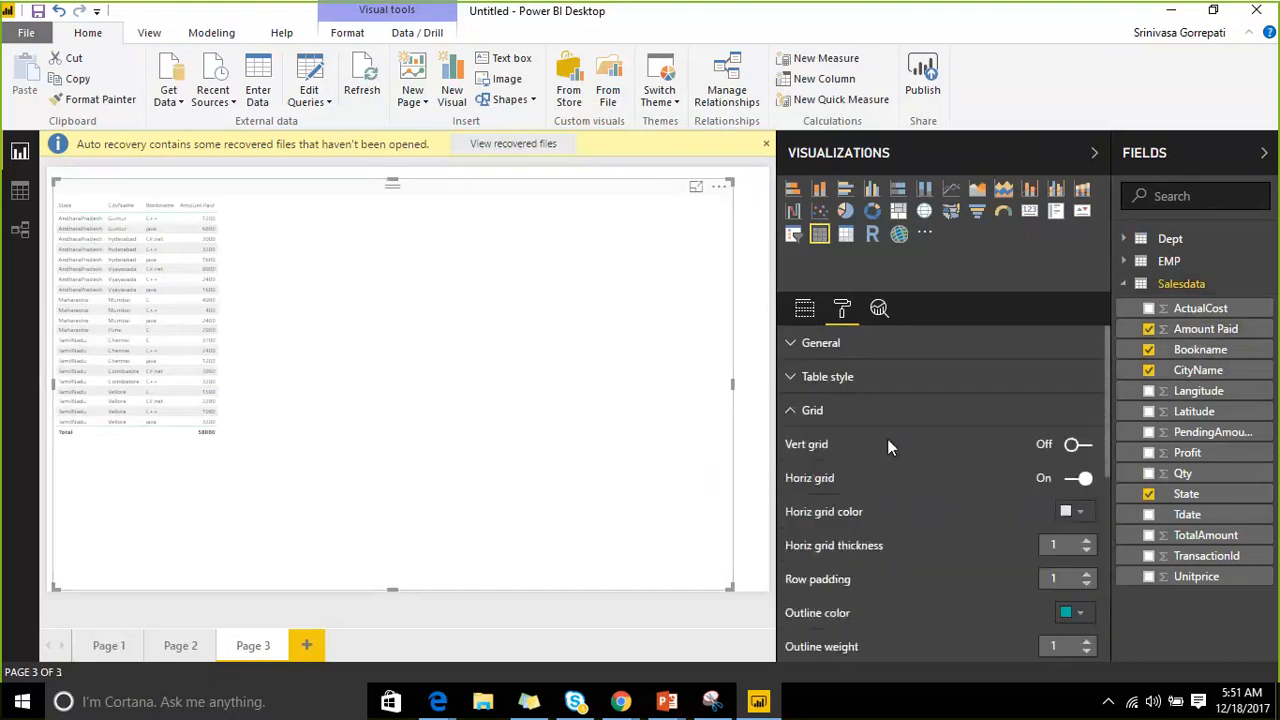
# Set Grid text size to 16 and narrow the table to end just past Amount Paid.
pyautogui.scroll(-4, 998, 481)
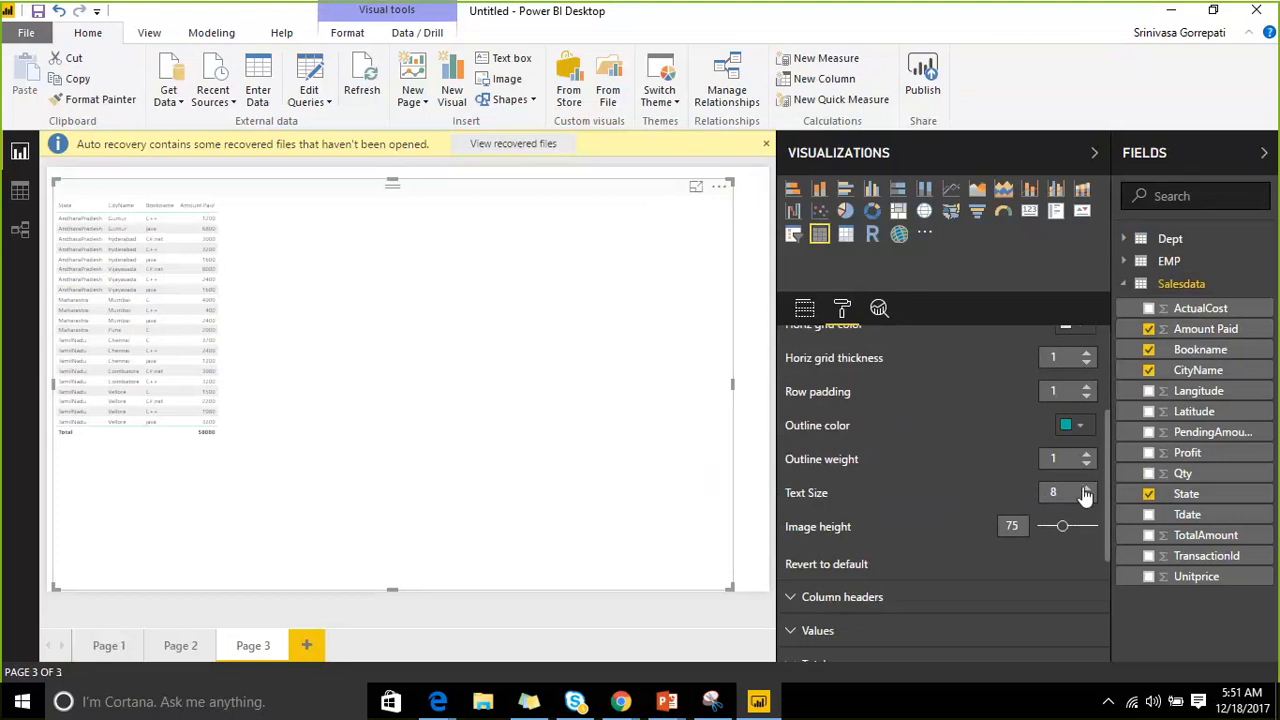
pyautogui.click(1086, 489)
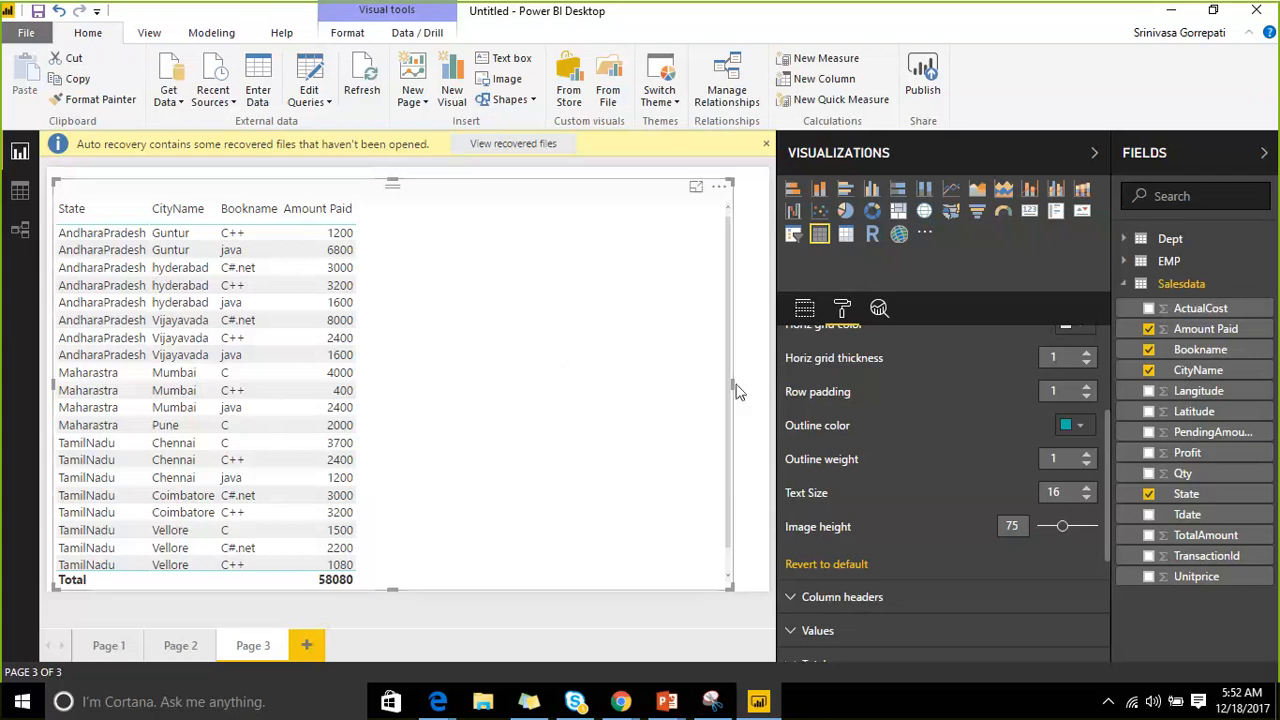
pyautogui.moveTo(732, 385); pyautogui.dragTo(540, 378)
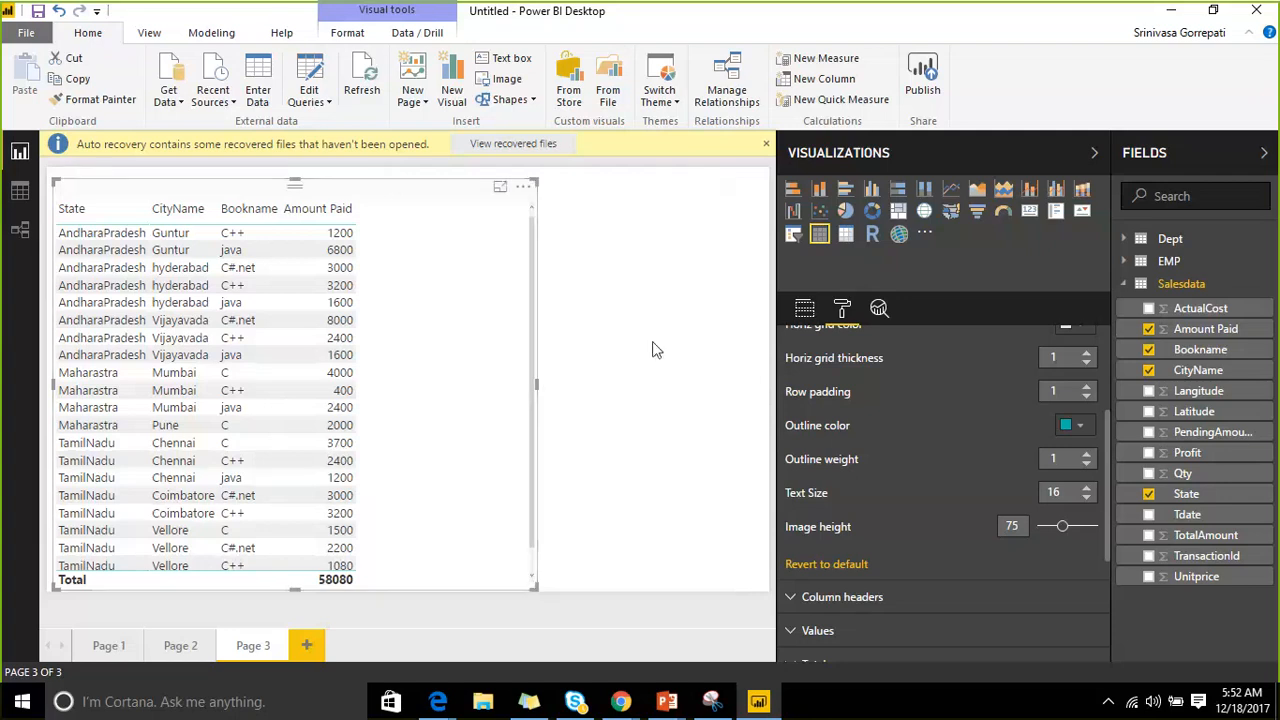
pyautogui.scroll(-3, 894, 443)
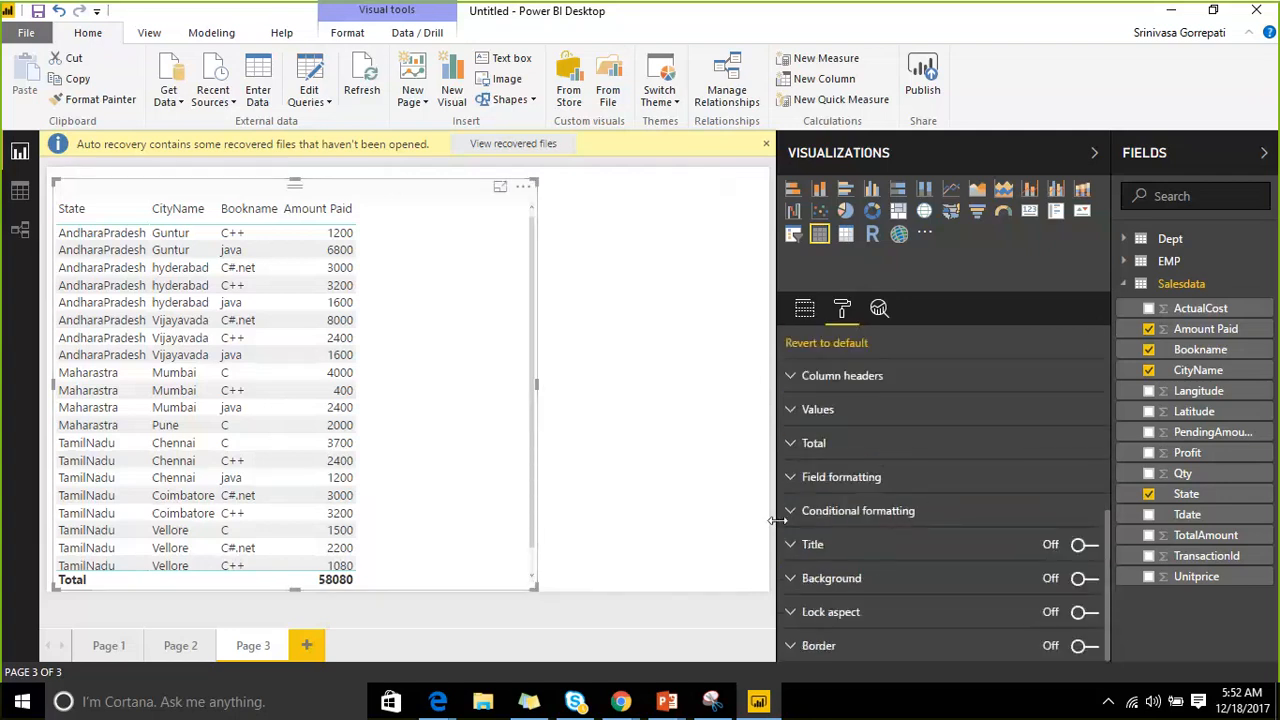
# Turn on red-to-teal background colour scales for Amount Paid and open its advanced controls.
pyautogui.click(790, 511)
pyautogui.scroll(-3, 806, 500)
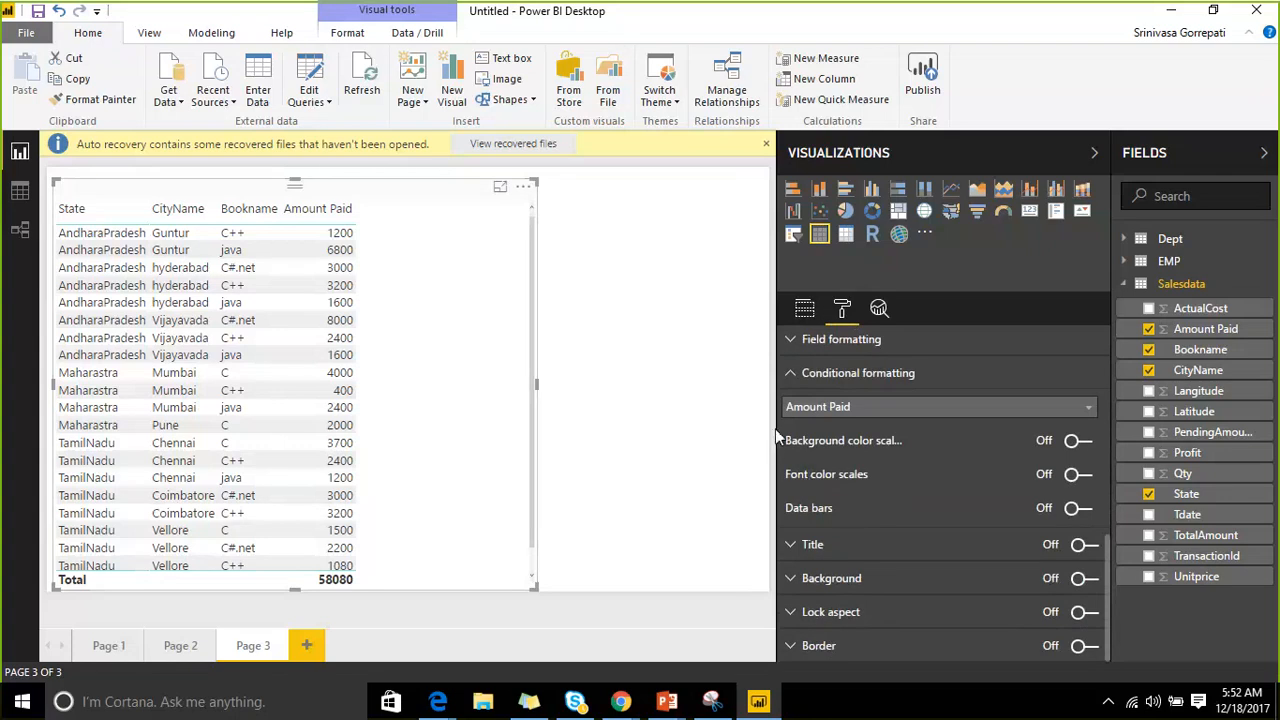
pyautogui.moveTo(776, 428); pyautogui.dragTo(711, 430)
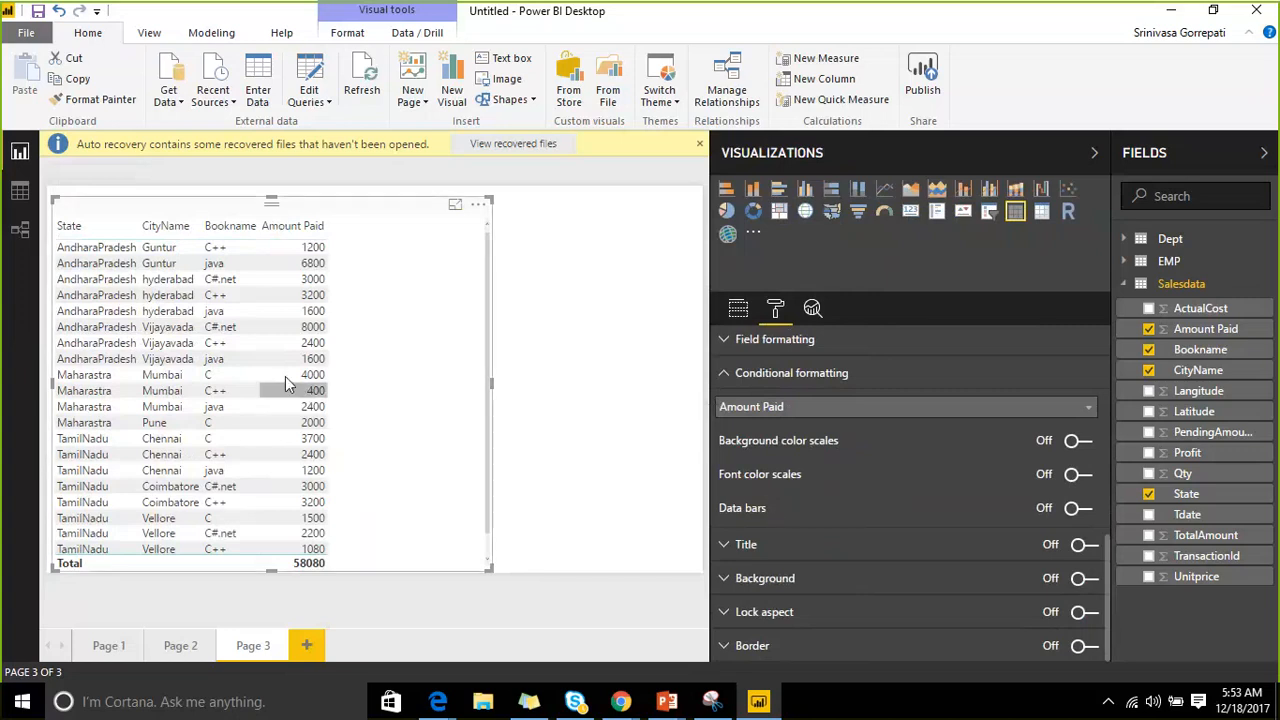
pyautogui.click(885, 410)
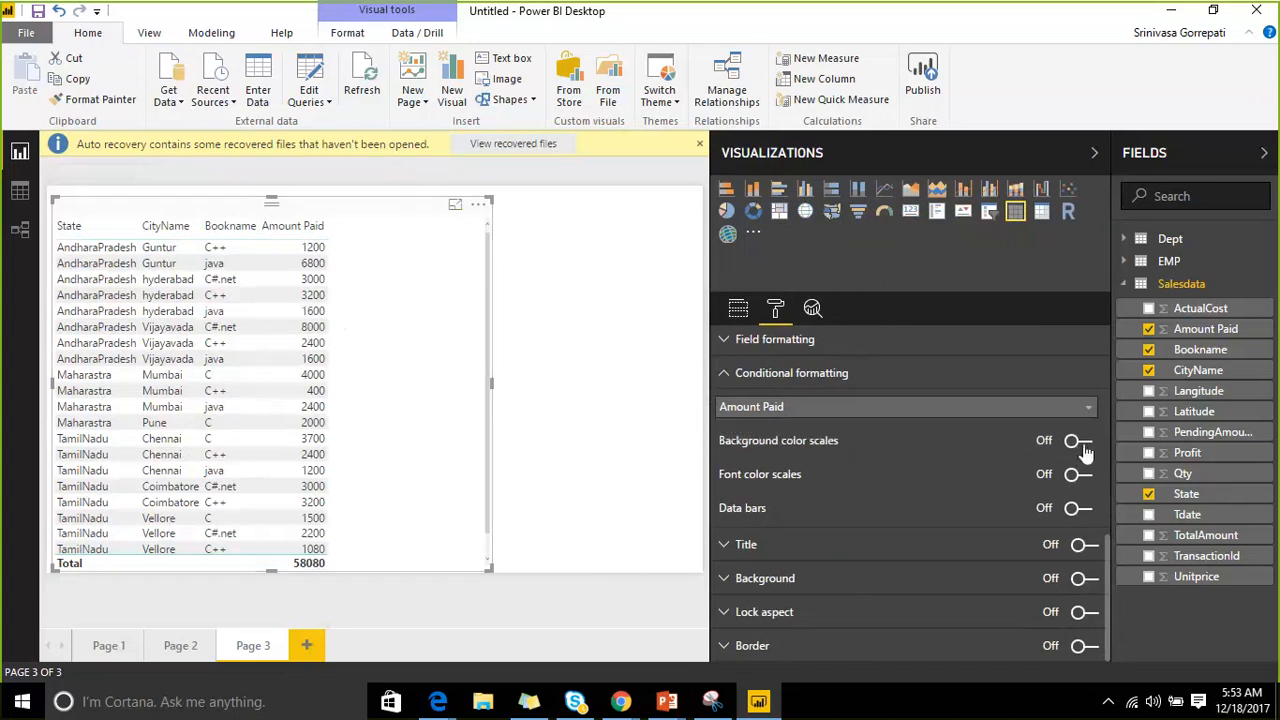
pyautogui.click(1080, 441)
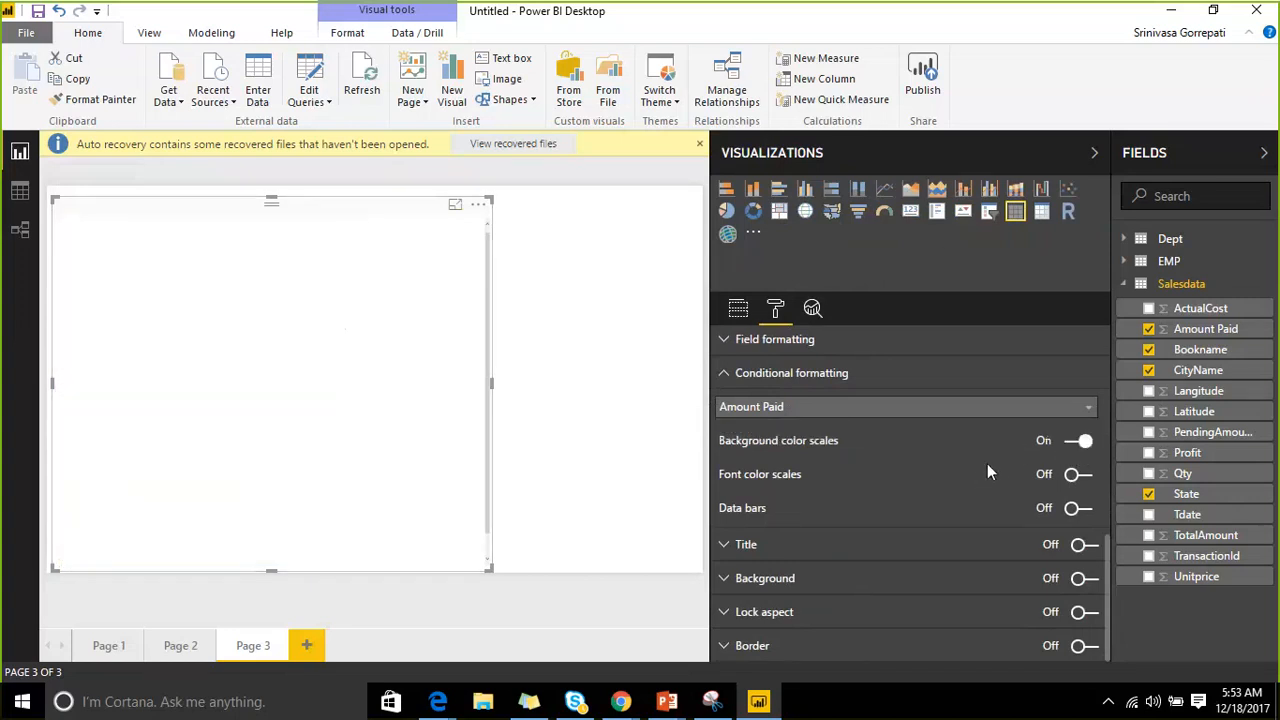
pyautogui.moveTo(183, 207); pyautogui.dragTo(276, 218)
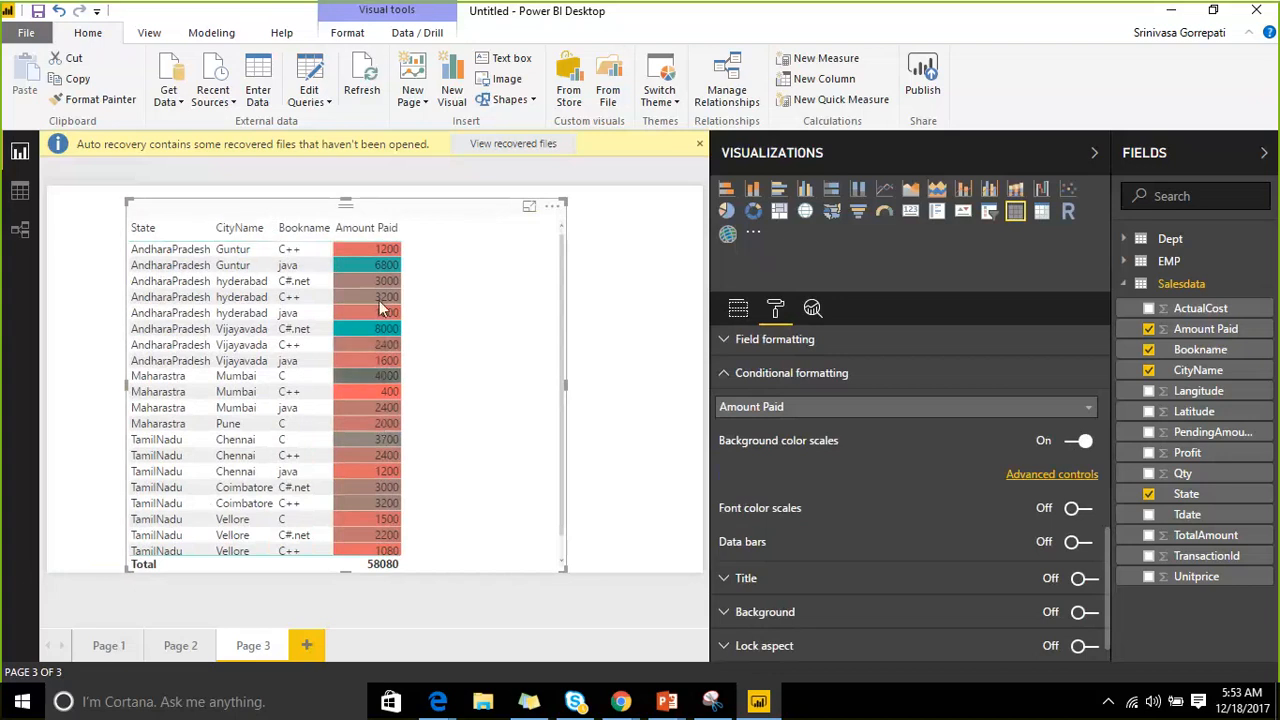
pyautogui.scroll(-1, 375, 410)
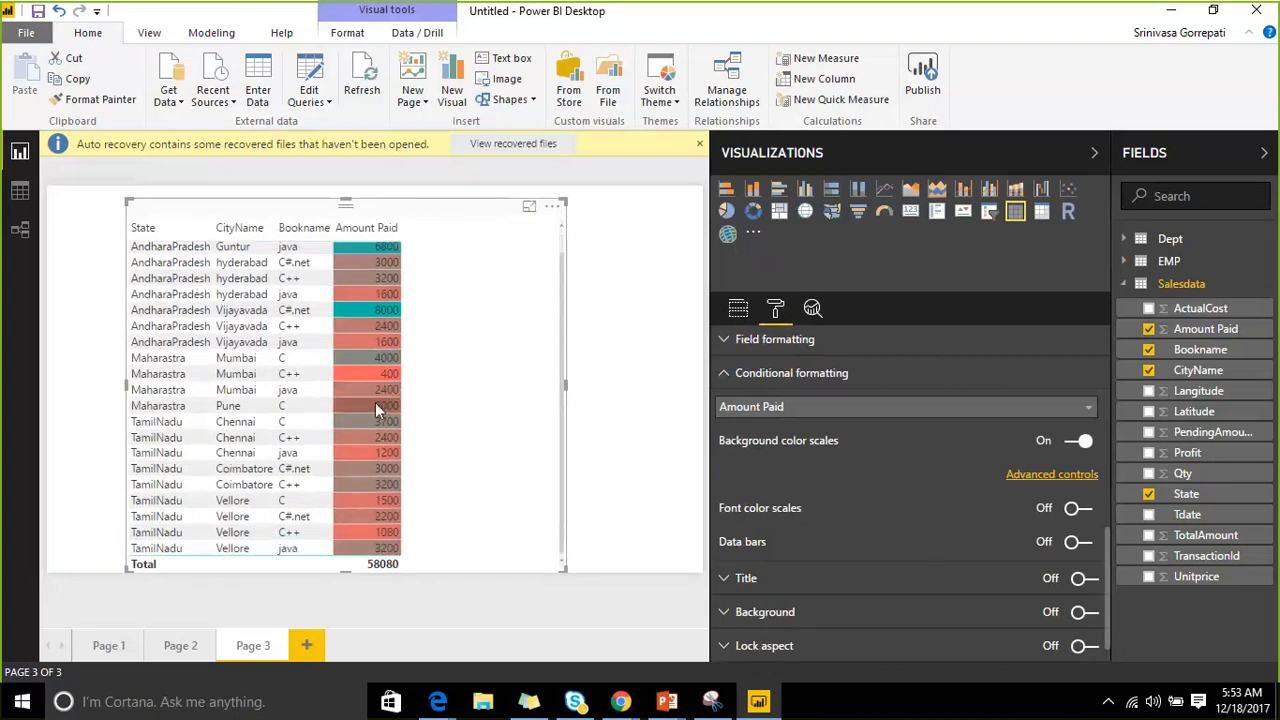
pyautogui.scroll(1, 374, 390)
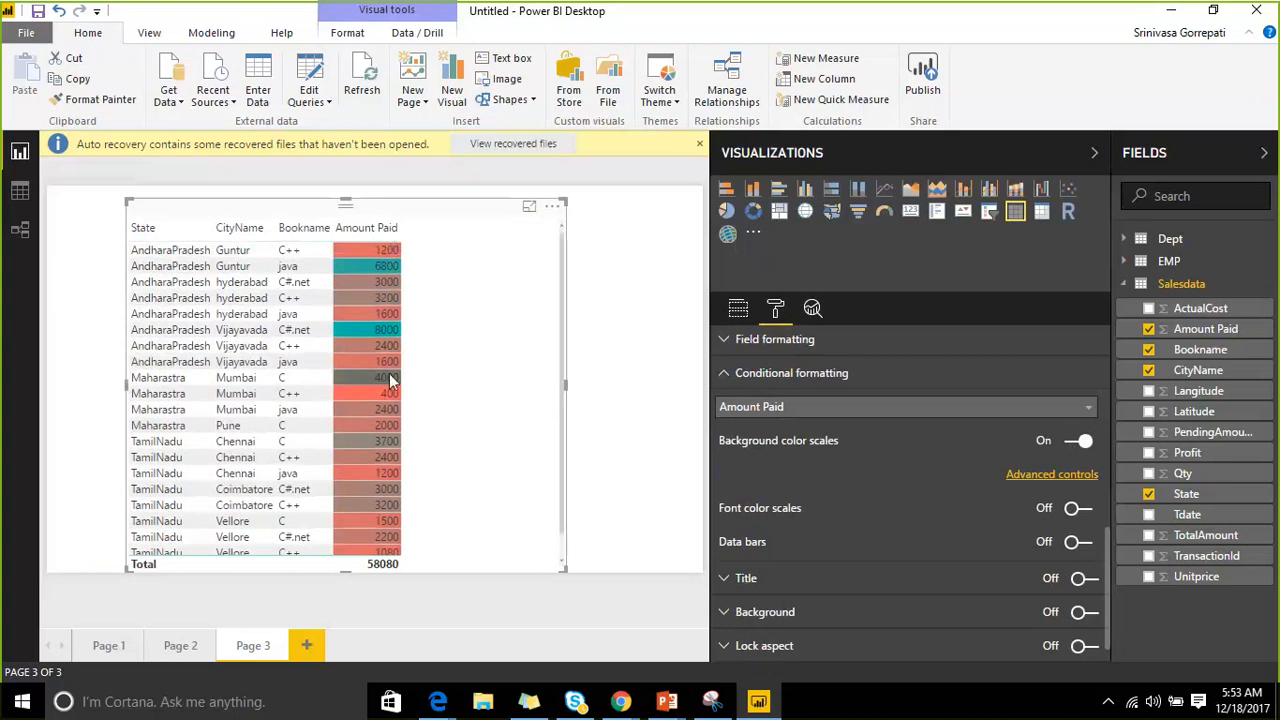
pyautogui.click(1053, 478)
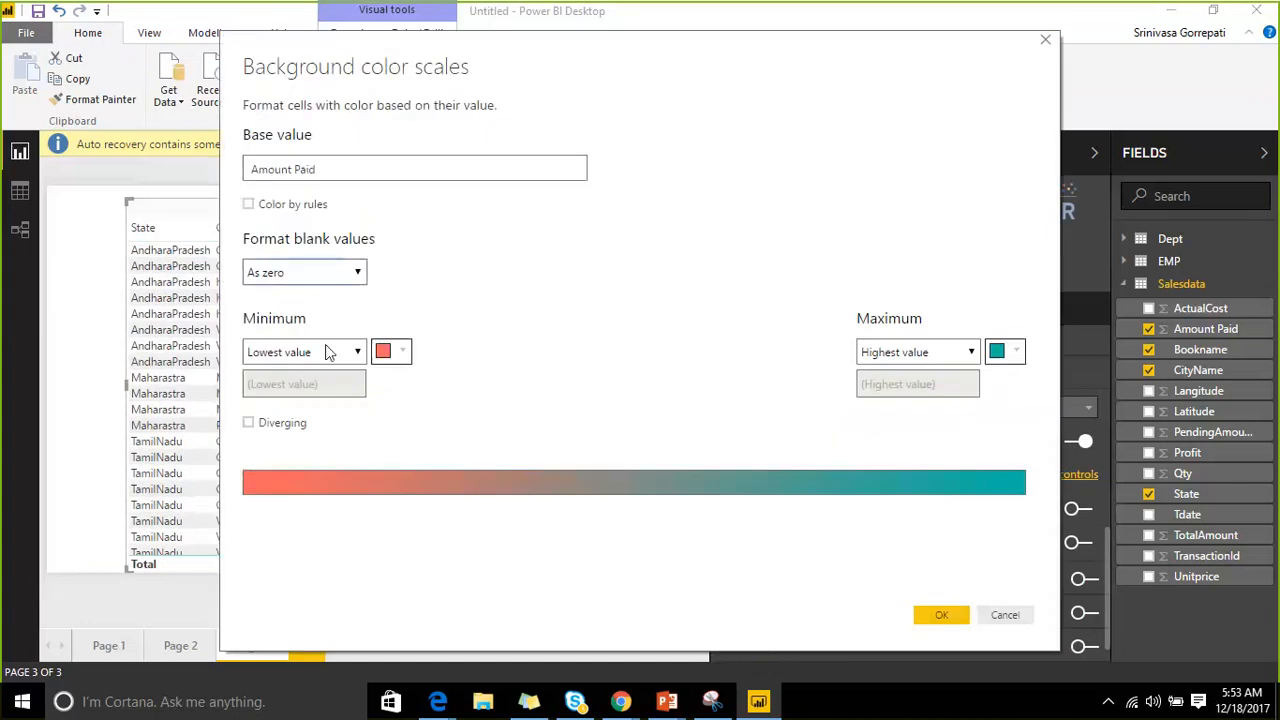
# Set the background scale minimum to Number 2500 and maximum to Number 2501.
pyautogui.click(330, 357)
pyautogui.click(337, 393)
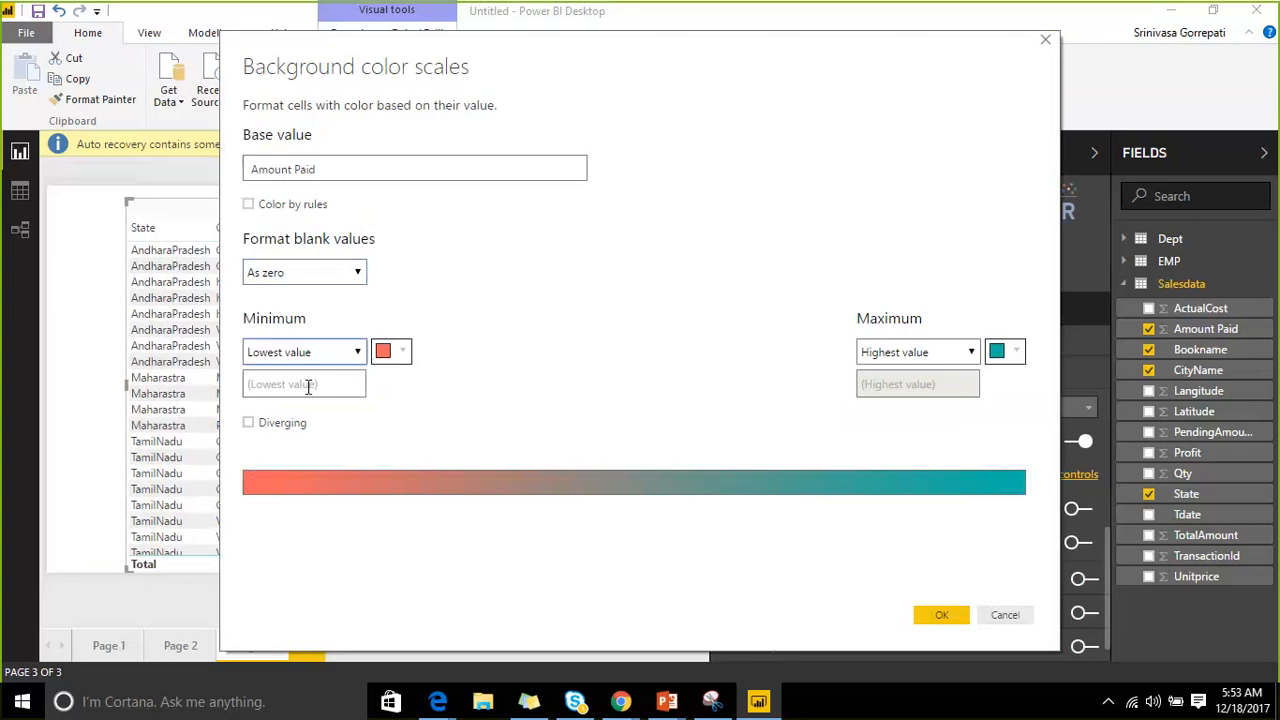
pyautogui.write('25000')
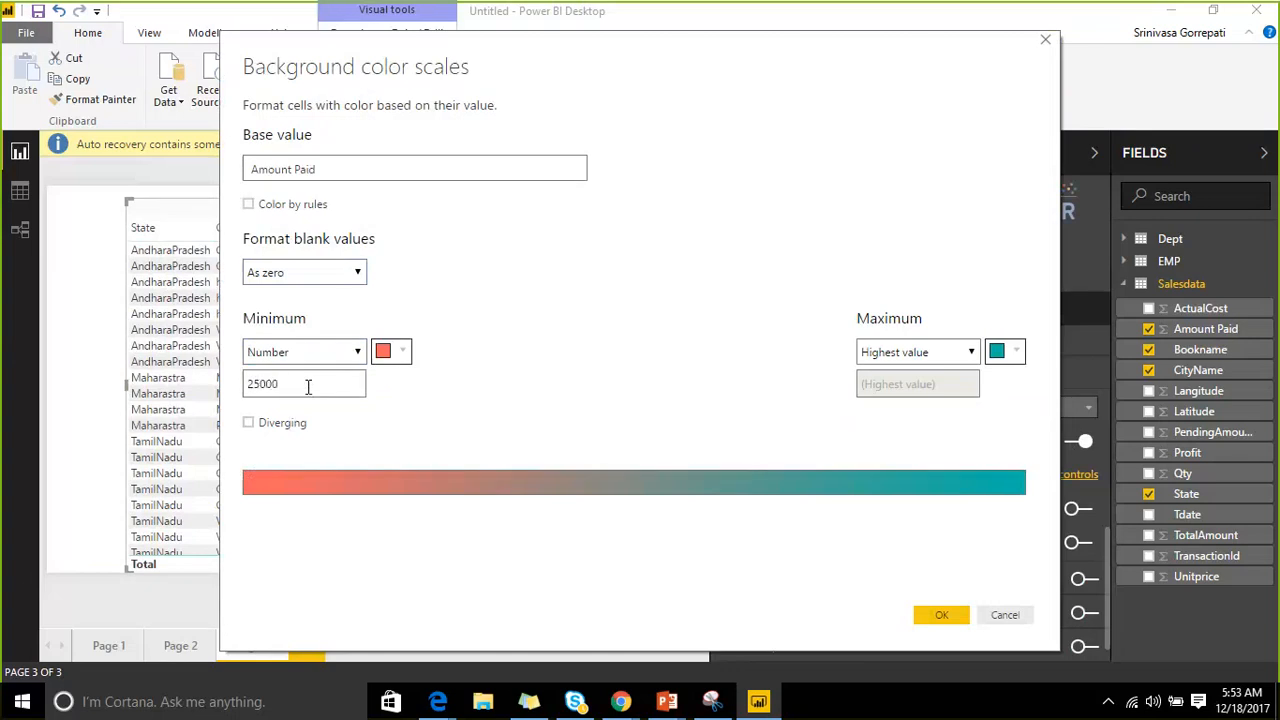
pyautogui.press('BackSpace')
pyautogui.click(900, 352)
pyautogui.click(915, 388)
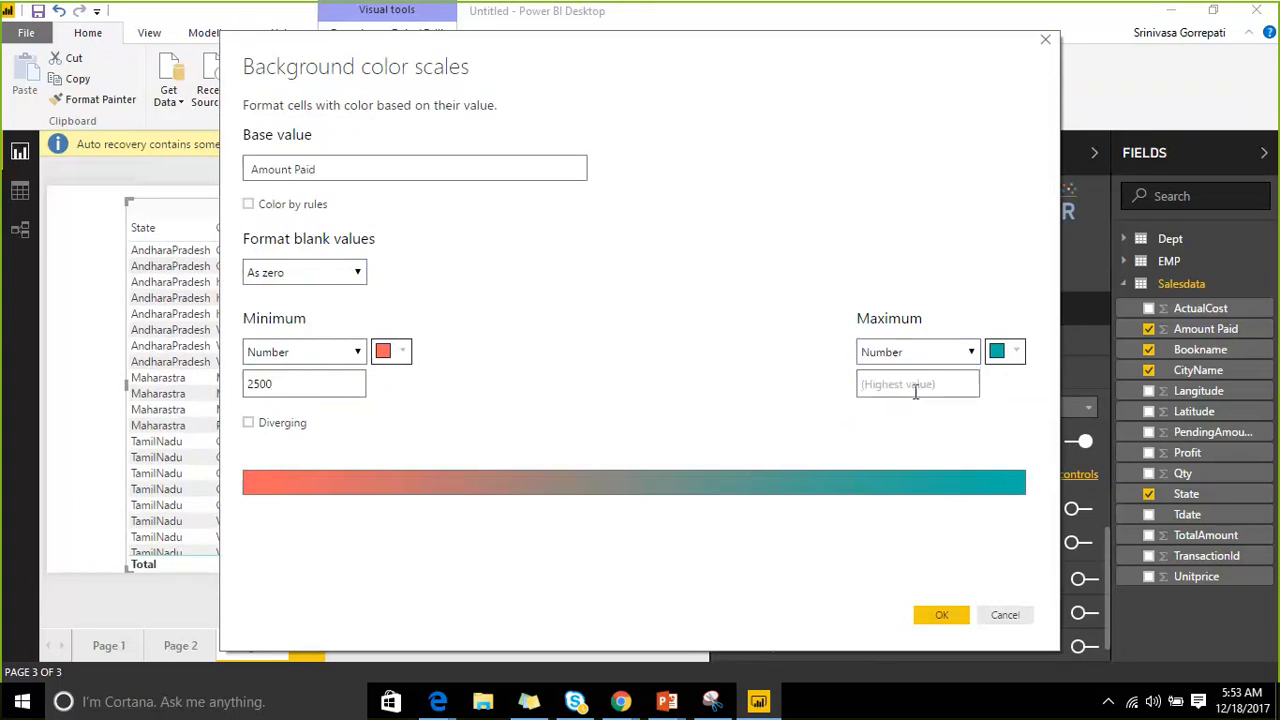
pyautogui.write('2501')
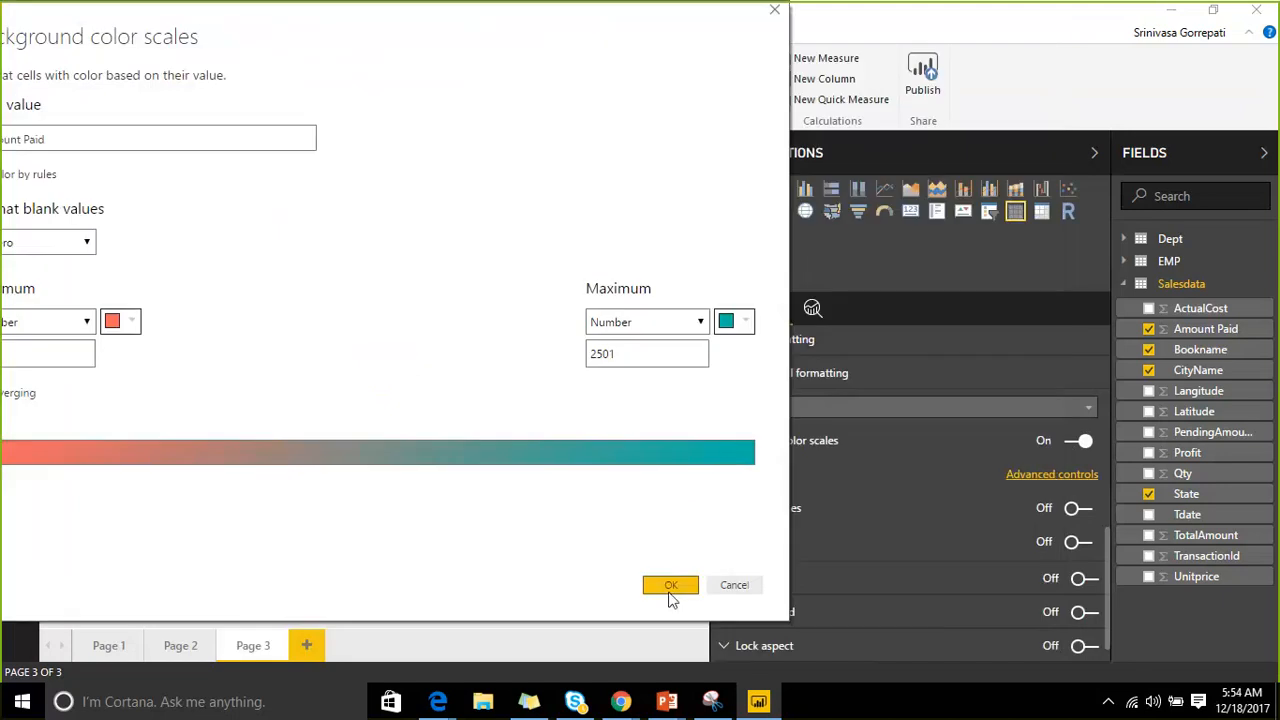
pyautogui.click(668, 586)
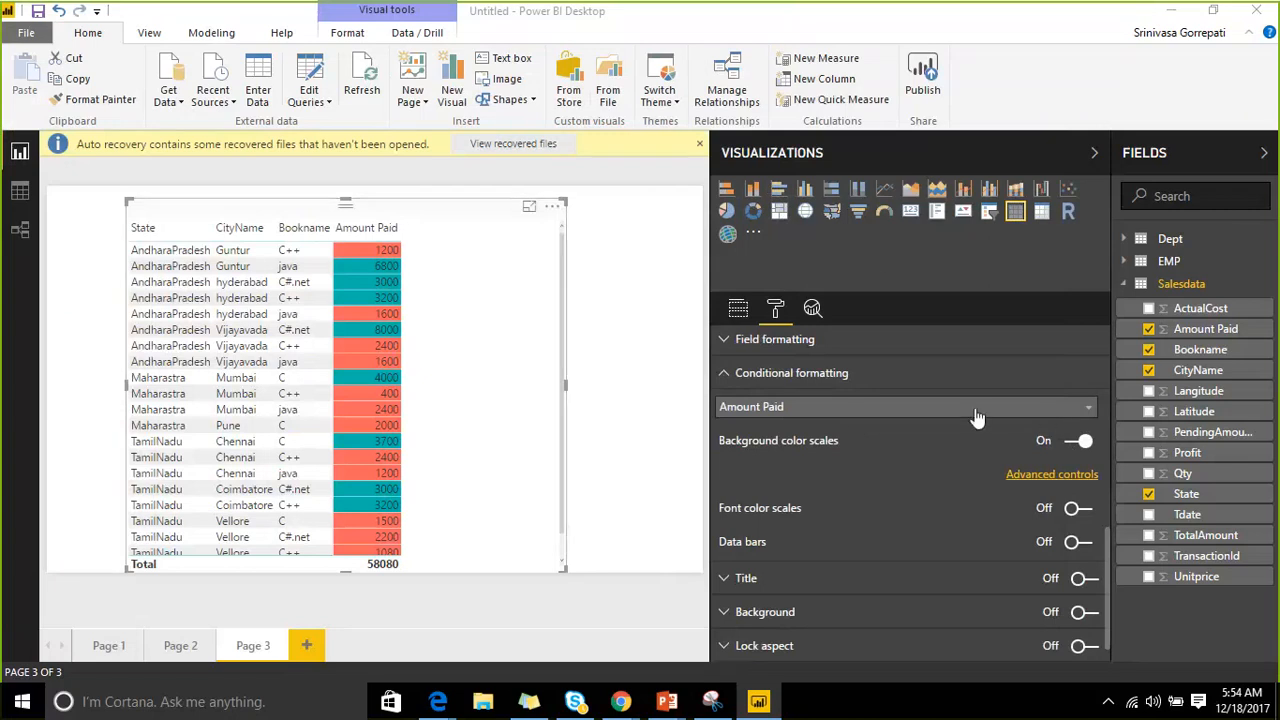
# Make the scale diverging with a yellow centre at Number 4000 and maximum Number 4001.
pyautogui.click(1050, 476)
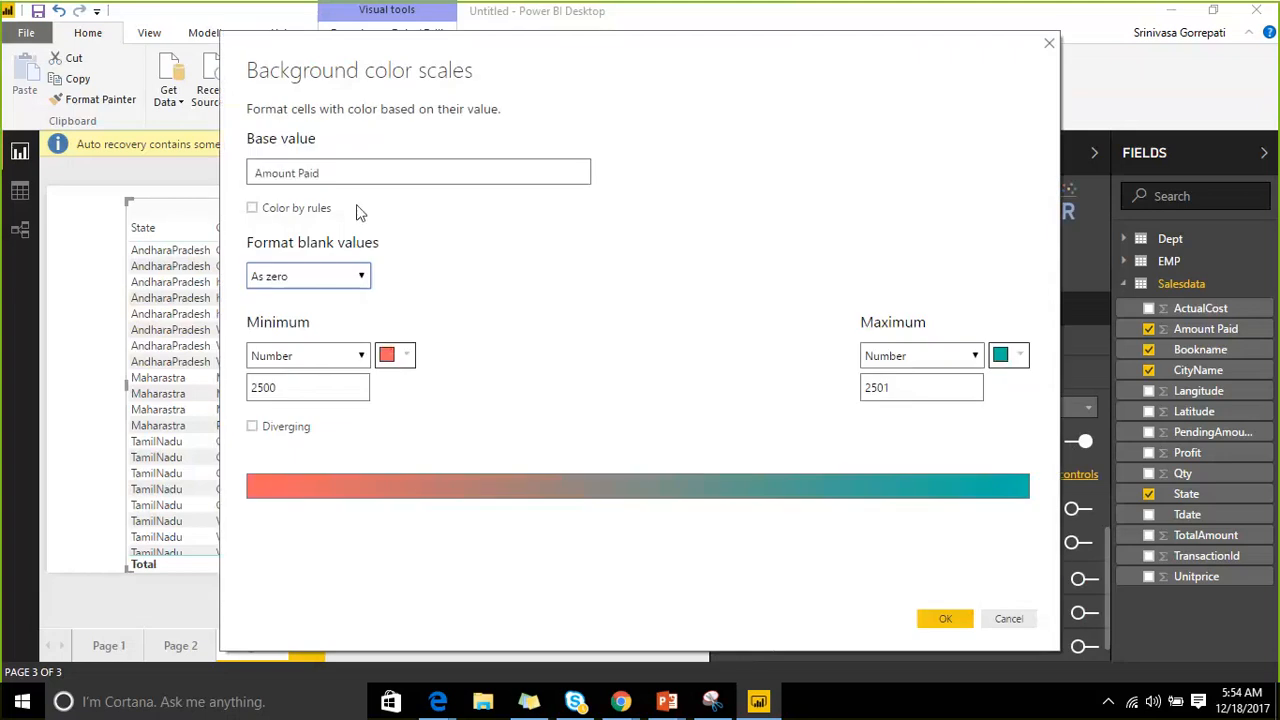
pyautogui.click(271, 434)
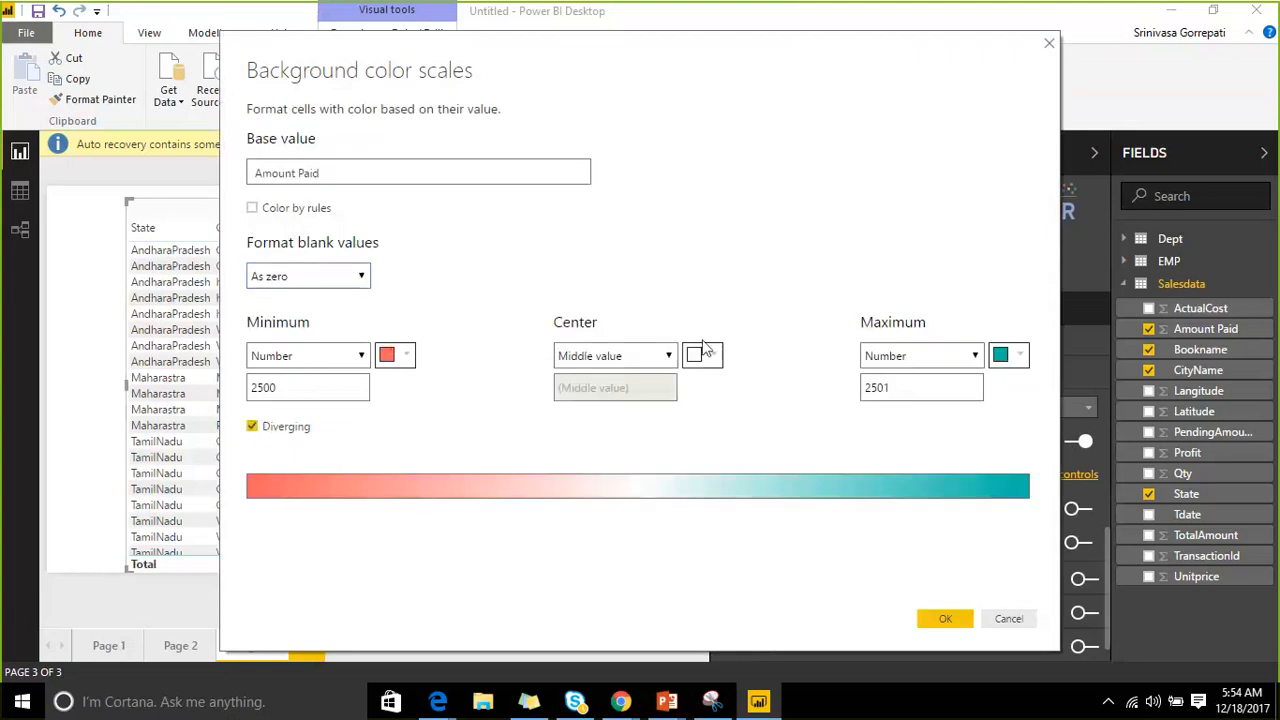
pyautogui.click(670, 358)
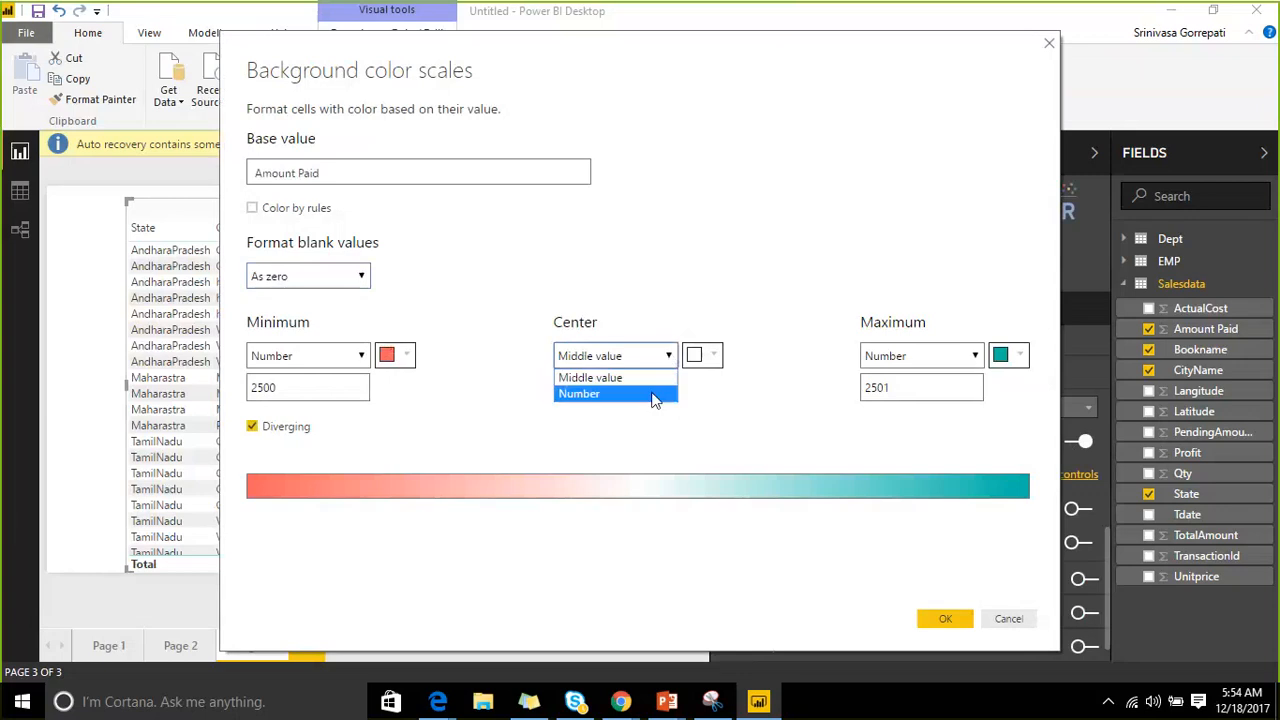
pyautogui.click(646, 393)
pyautogui.click(644, 392)
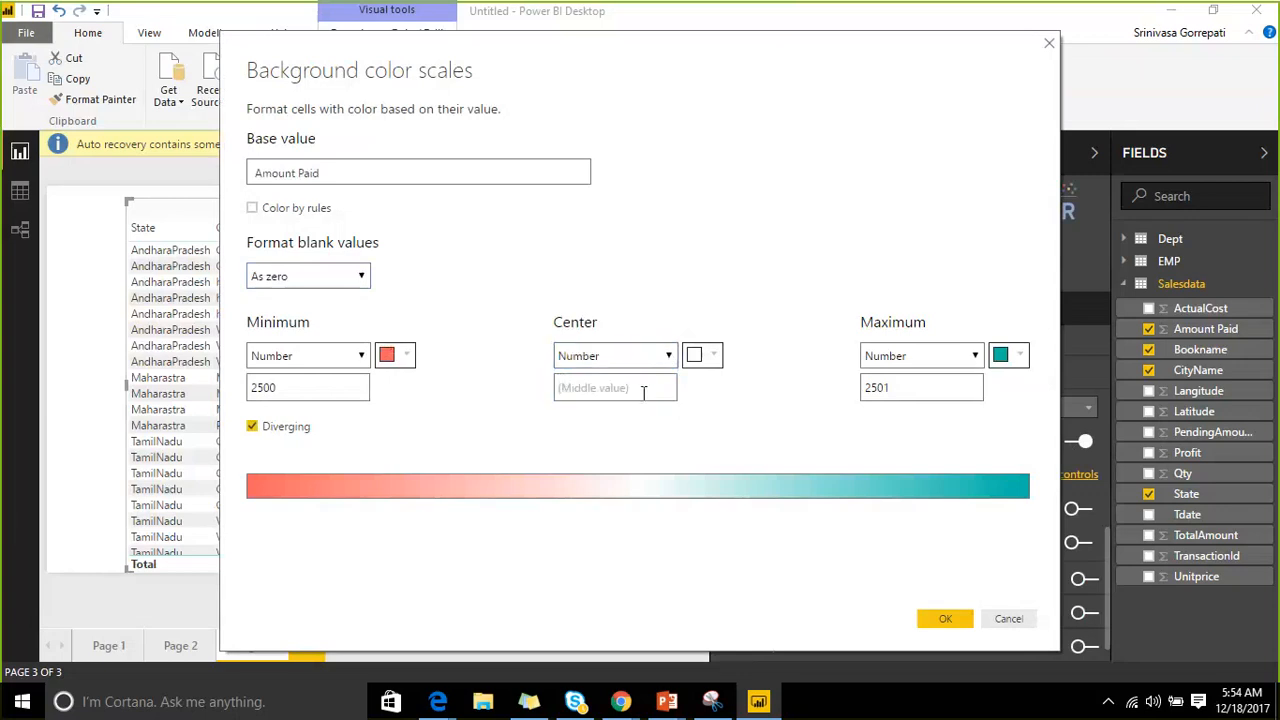
pyautogui.write('5')
pyautogui.press('BackSpace')
pyautogui.write('4000')
pyautogui.click(928, 387)
pyautogui.press('BackSpace')
pyautogui.press('BackSpace')
pyautogui.press('BackSpace')
pyautogui.press('BackSpace')
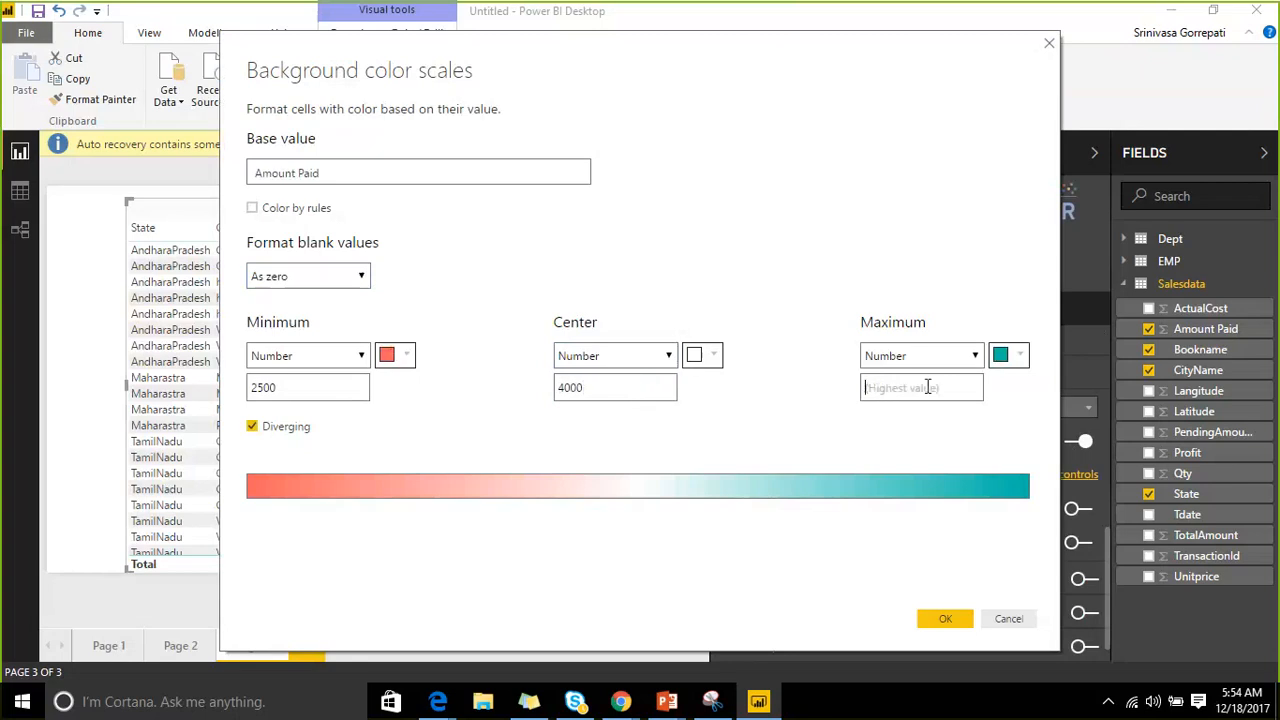
pyautogui.write('4001')
pyautogui.click(712, 355)
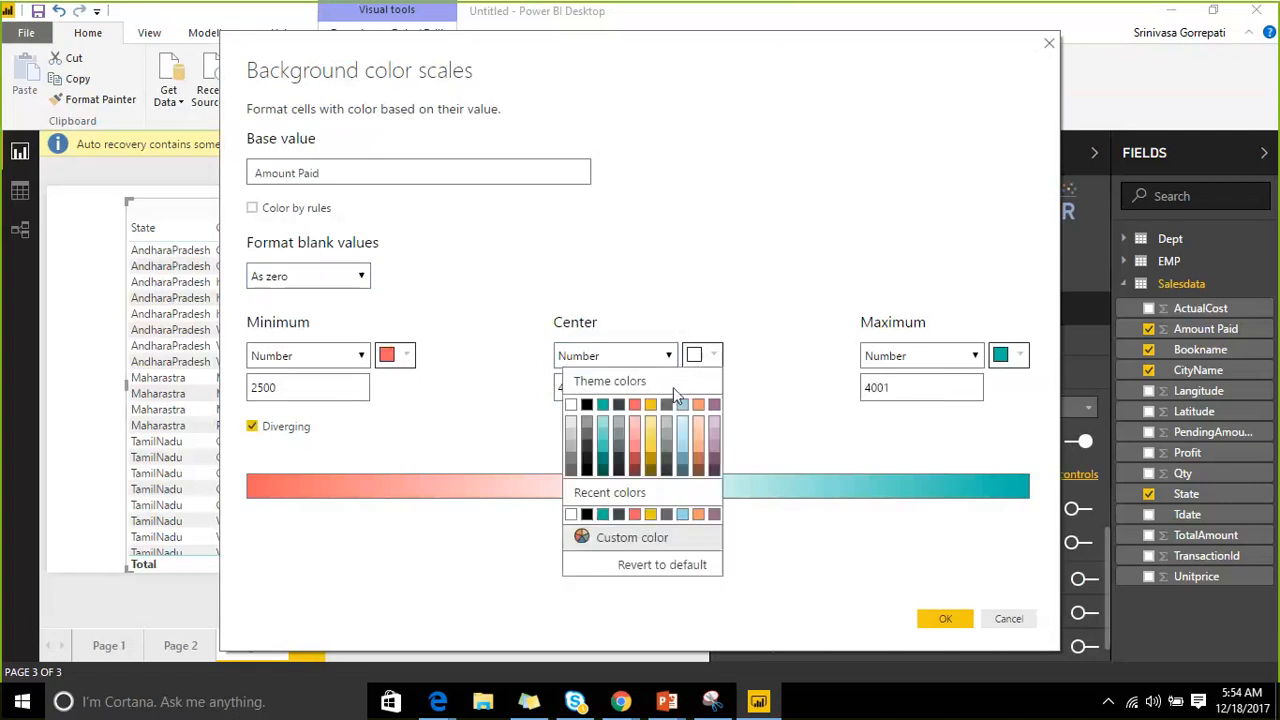
pyautogui.click(652, 456)
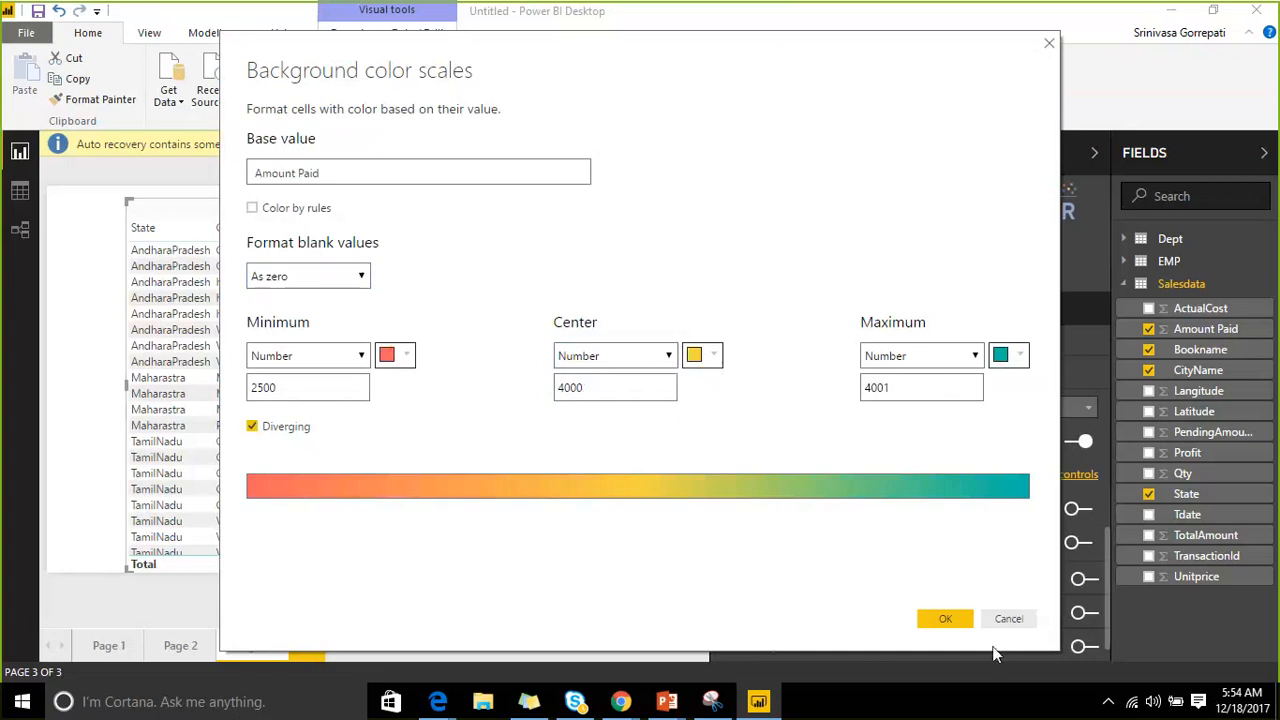
pyautogui.click(945, 618)
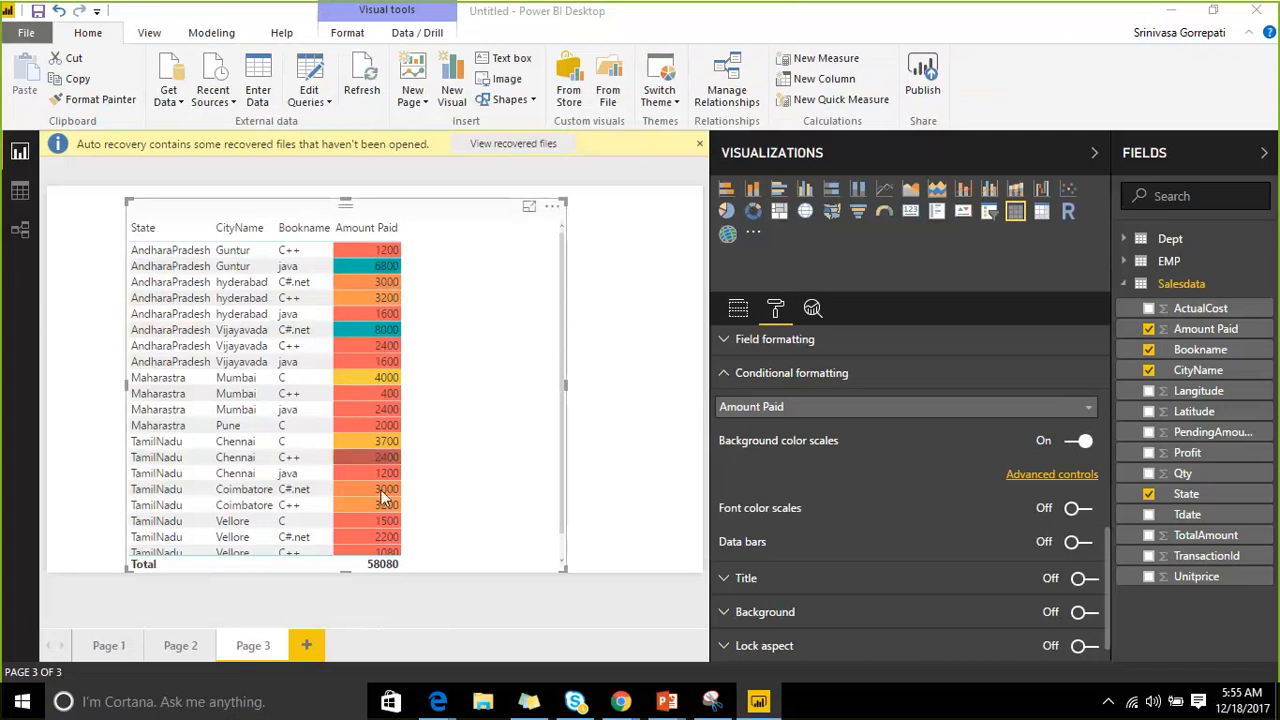
# Reopen the background colour scale settings to check them and close, keeping the diverging scale.
pyautogui.scroll(-1, 410, 400)
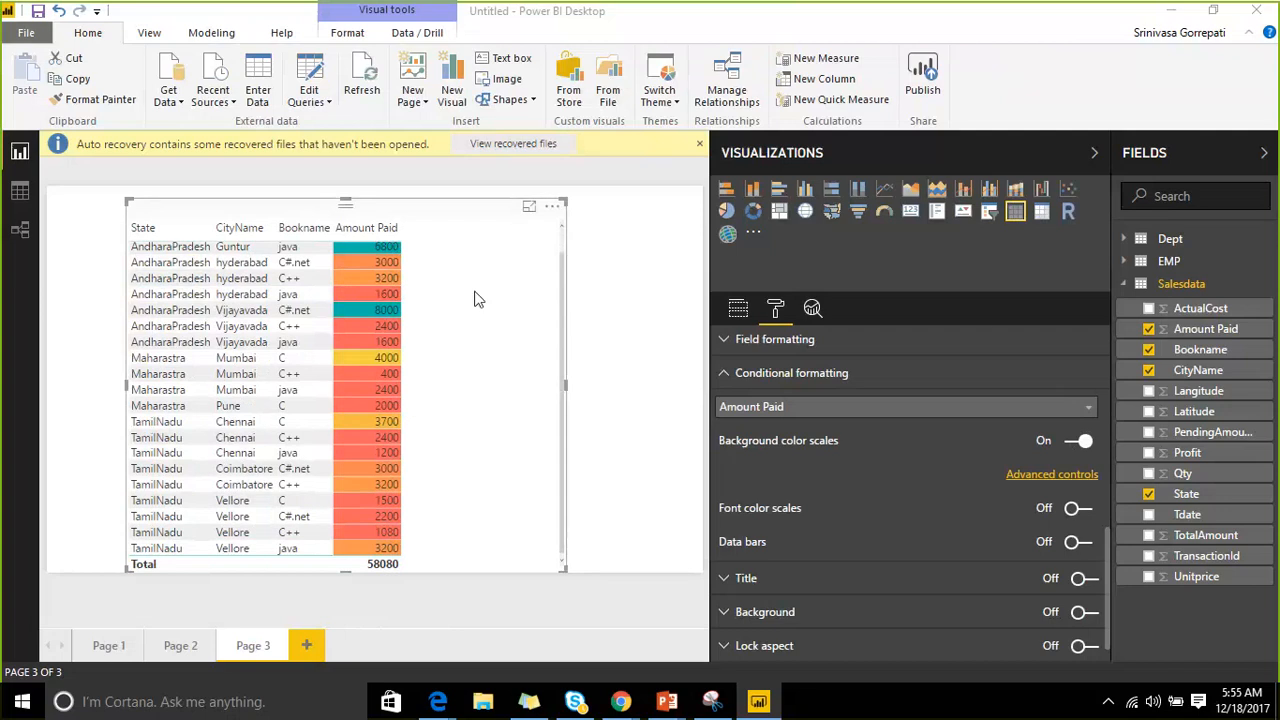
pyautogui.click(1052, 476)
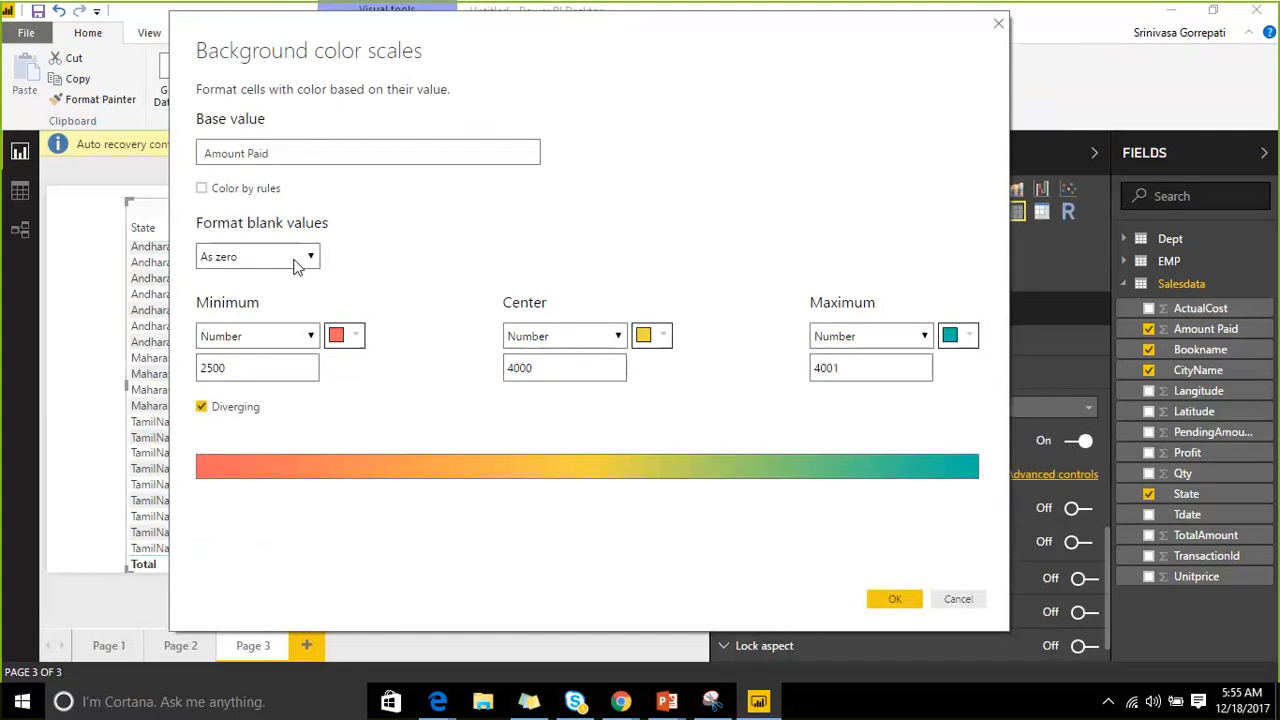
pyautogui.click(894, 598)
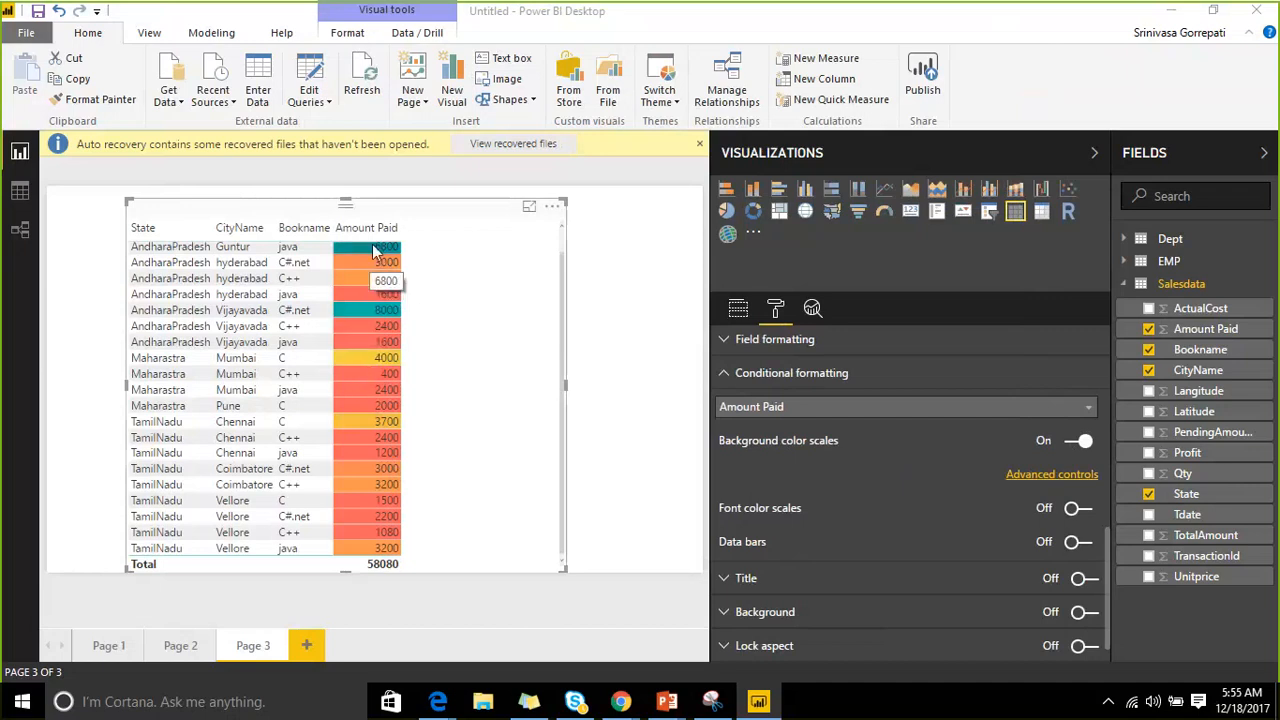
pyautogui.scroll(1, 368, 255)
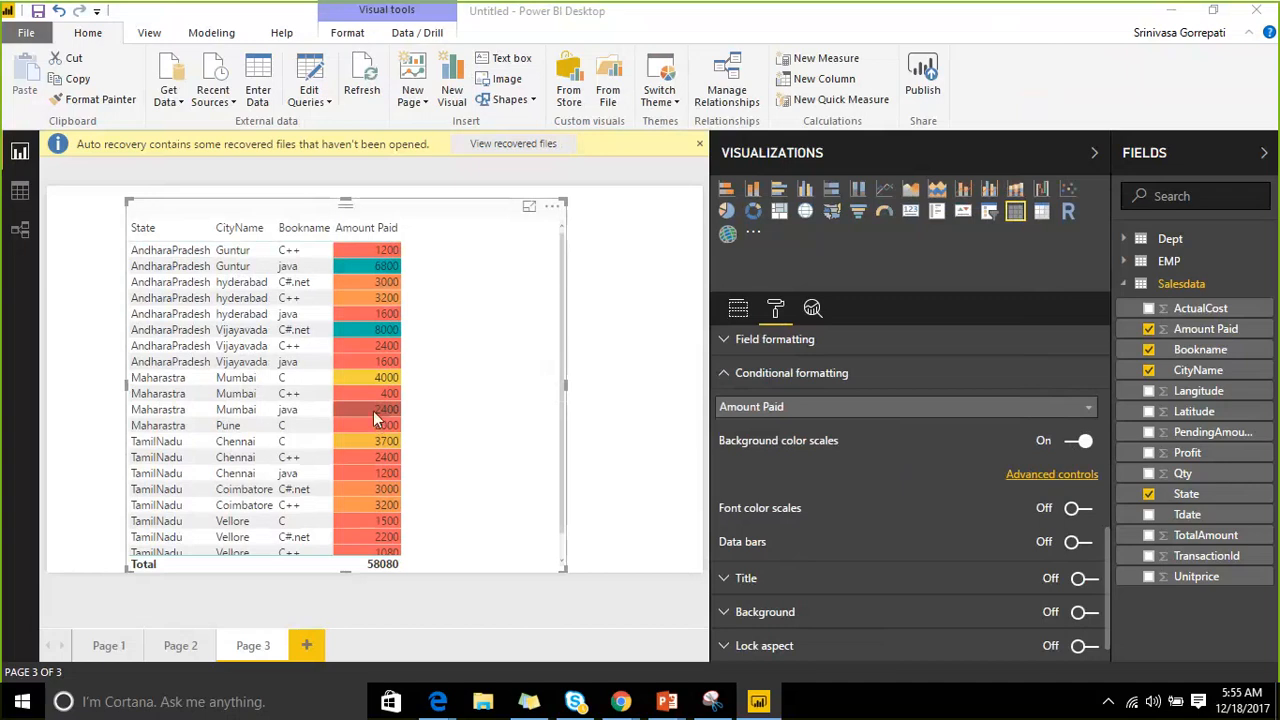
# Switch Amount Paid from background colour scales to font colour scales and open its advanced settings.
pyautogui.click(1076, 445)
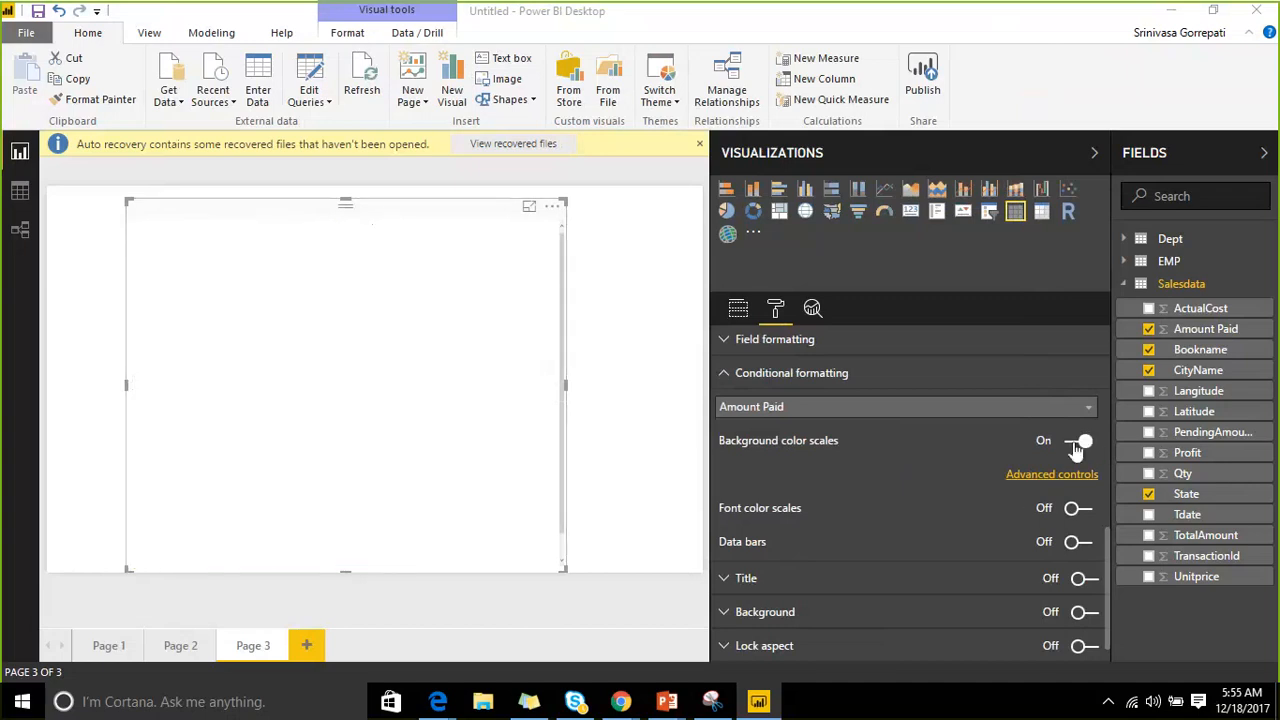
pyautogui.click(1080, 477)
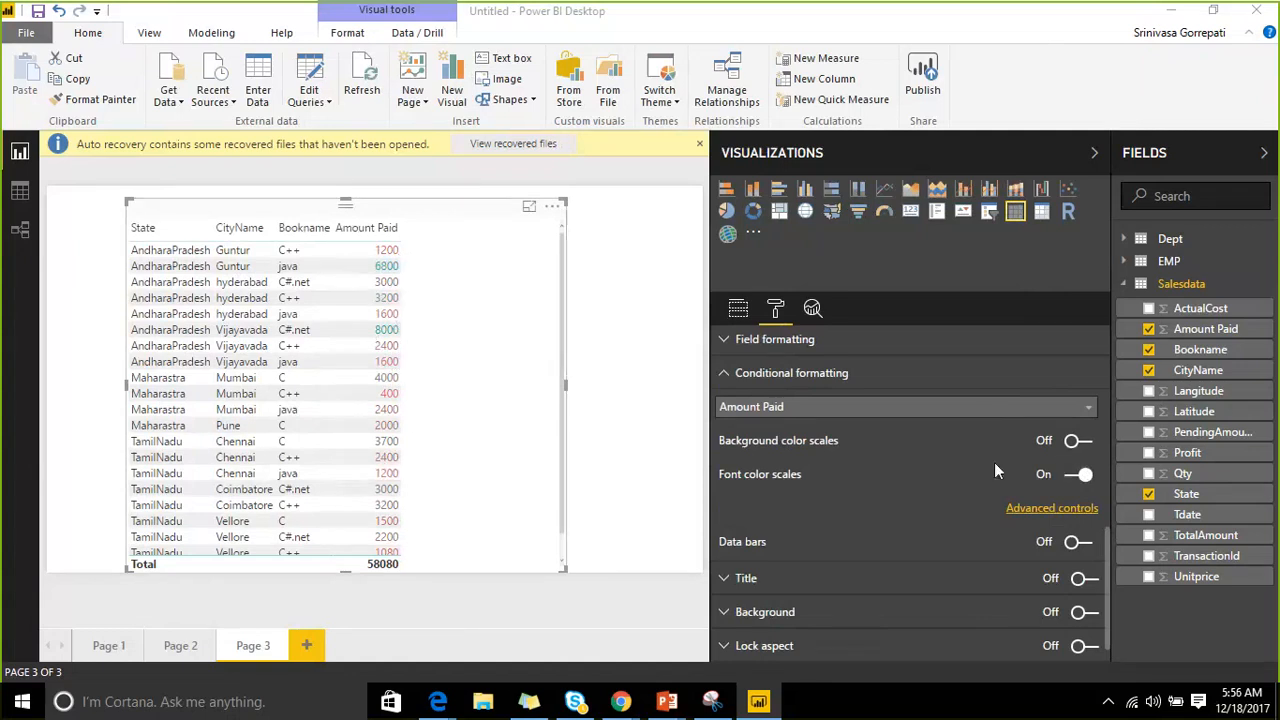
pyautogui.scroll(-1, 985, 443)
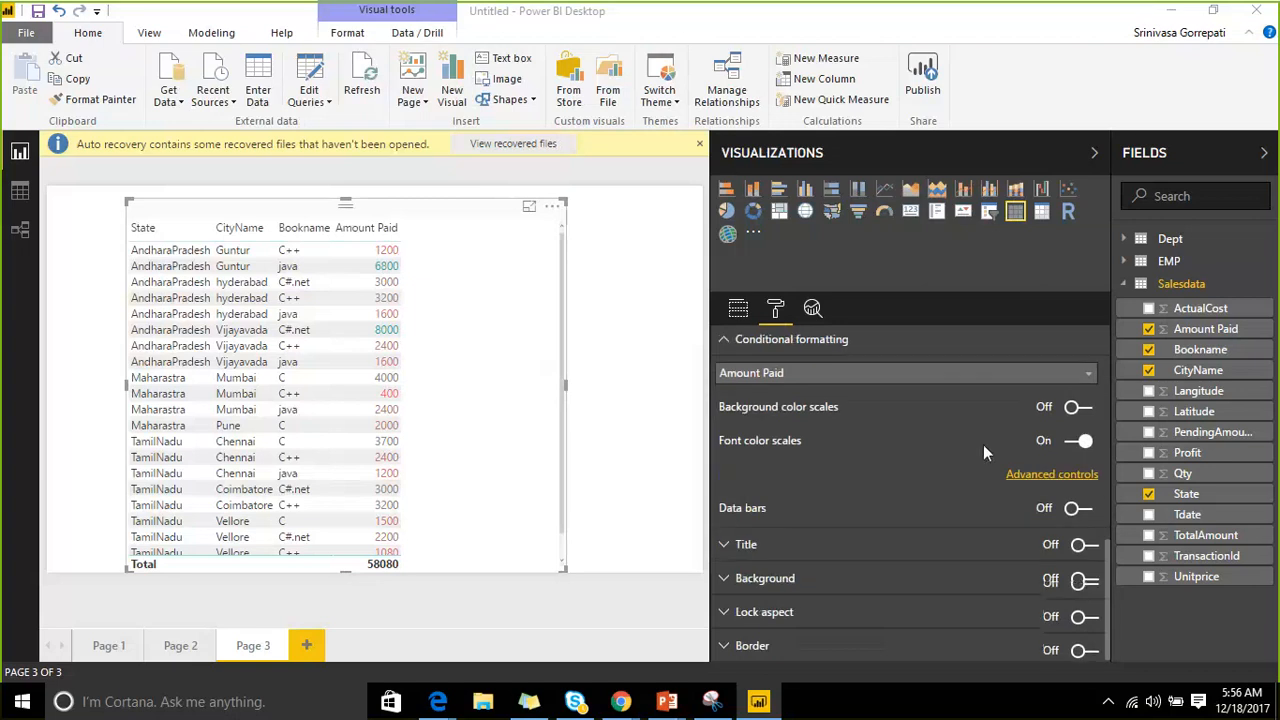
pyautogui.click(1058, 476)
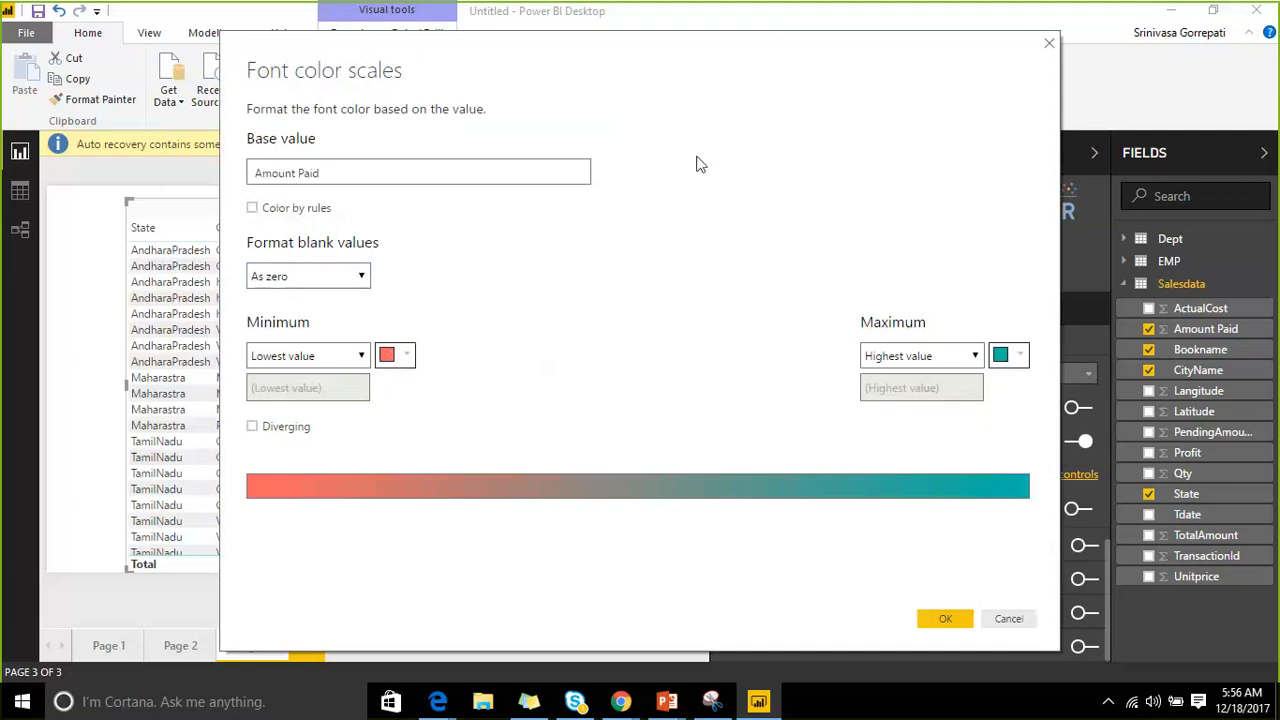
pyautogui.moveTo(700, 164); pyautogui.dragTo(922, 224)
# Set the font scale minimum to Number 3000 and maximum to Number 2001, then apply.
pyautogui.click(580, 418)
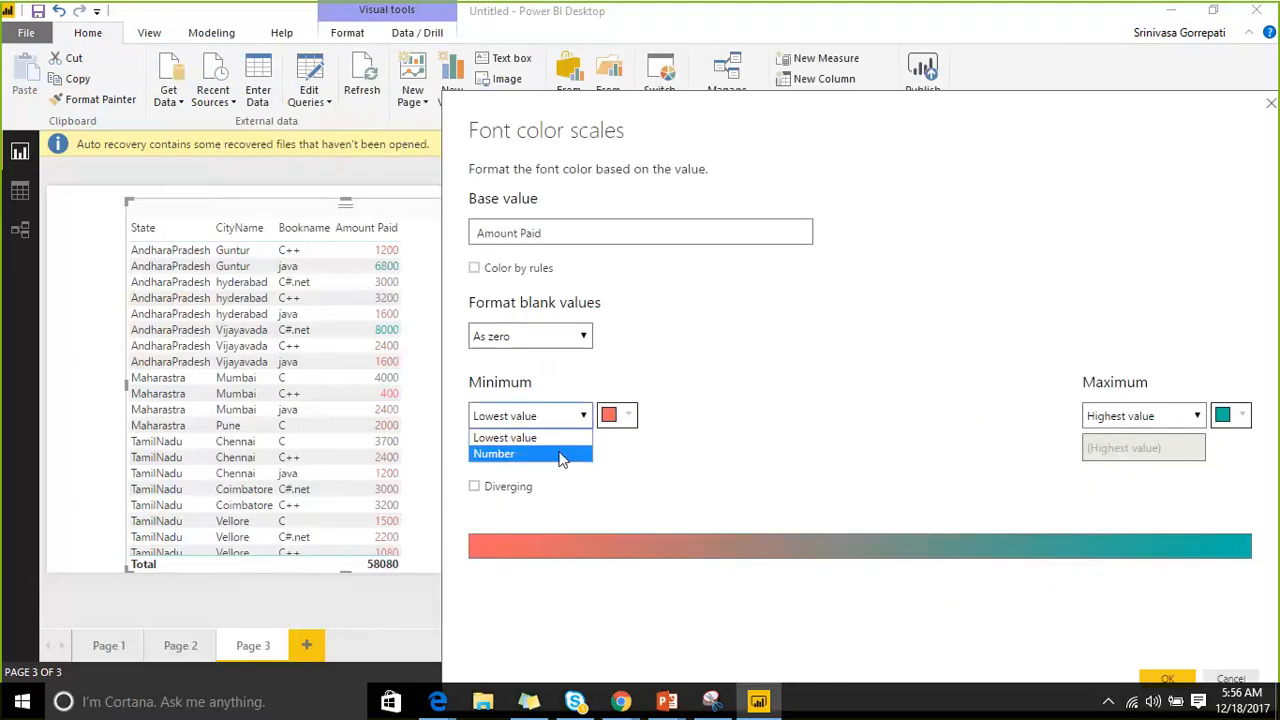
pyautogui.click(562, 450)
pyautogui.click(550, 448)
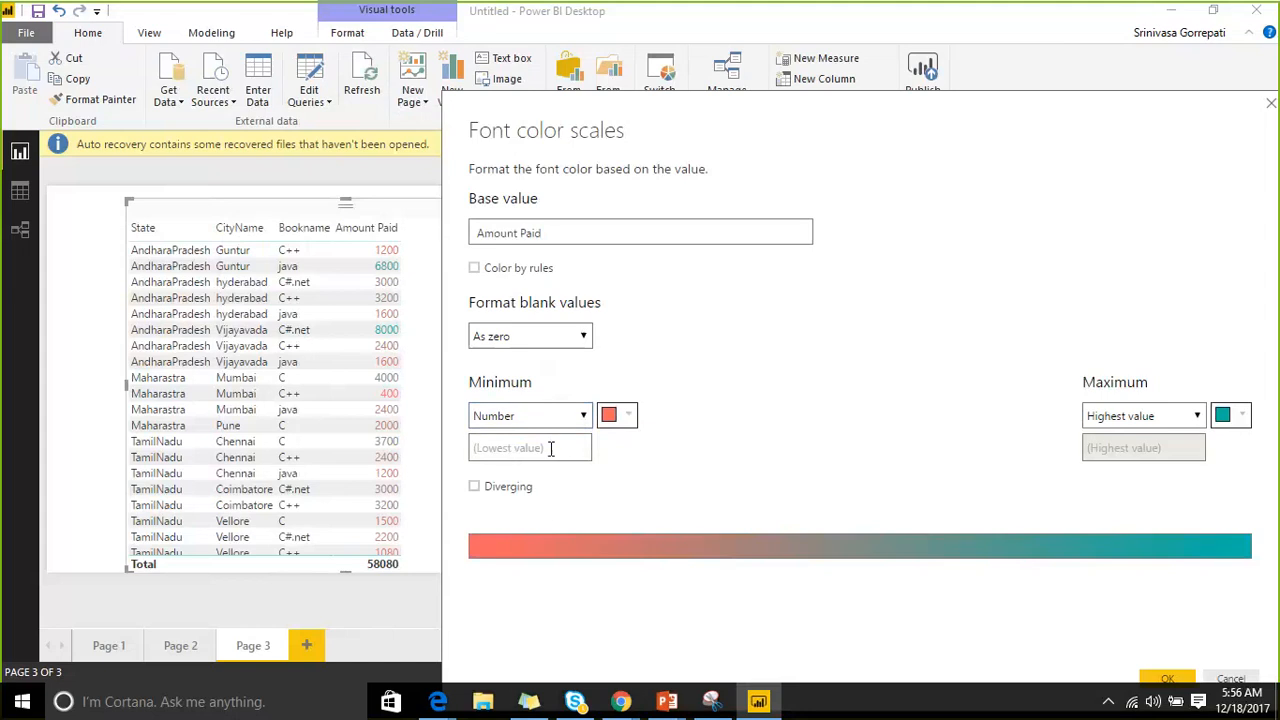
pyautogui.write('3000')
pyautogui.click(1170, 415)
pyautogui.click(1140, 451)
pyautogui.click(1148, 450)
pyautogui.write('2')
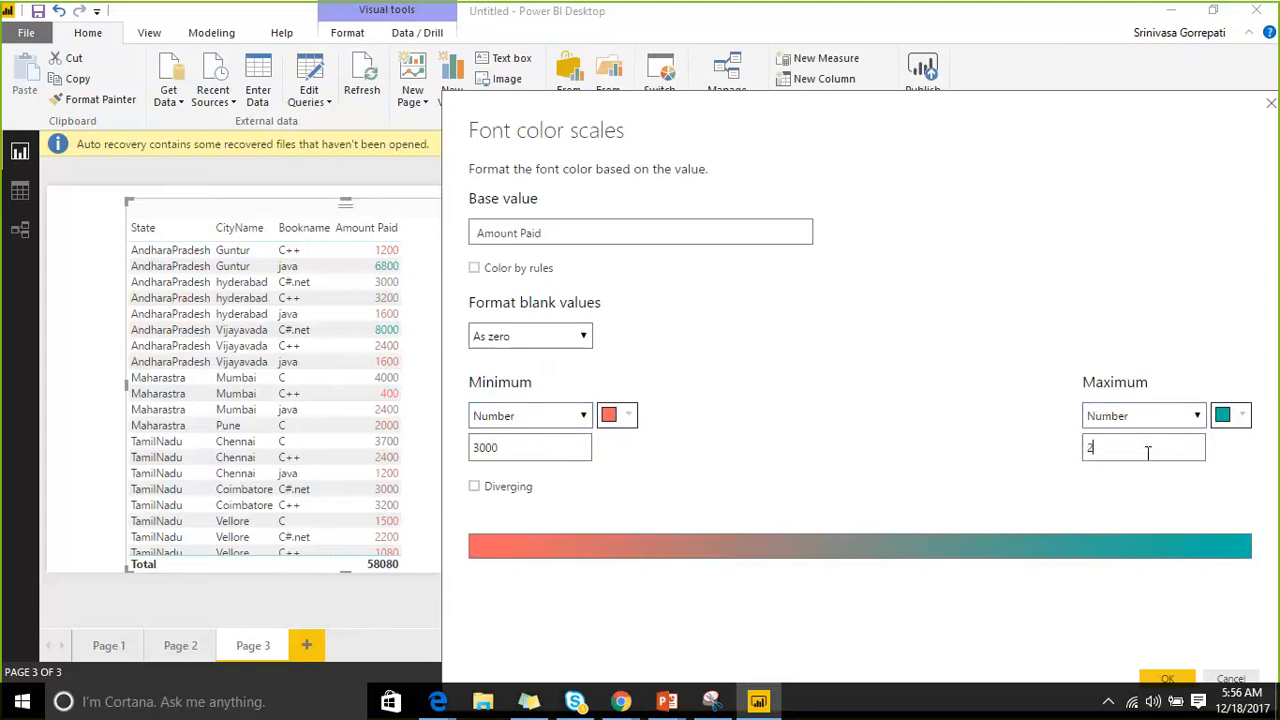
pyautogui.write('001')
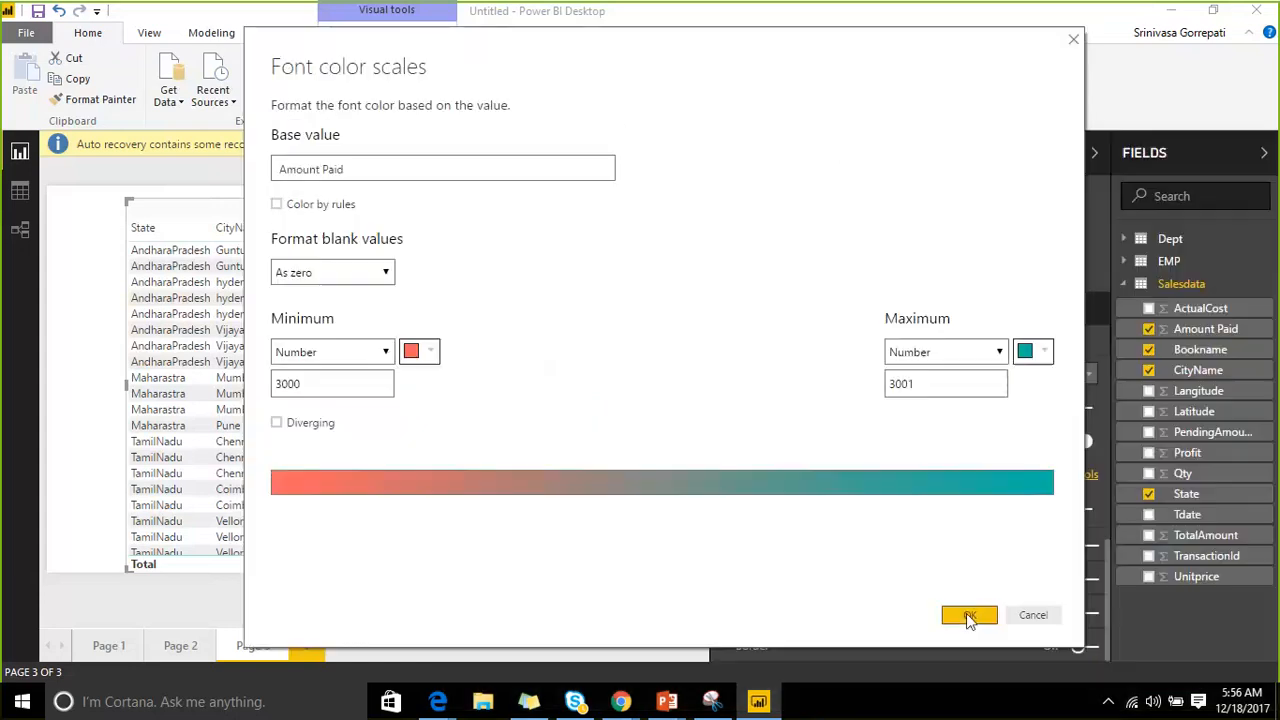
pyautogui.click(971, 535)
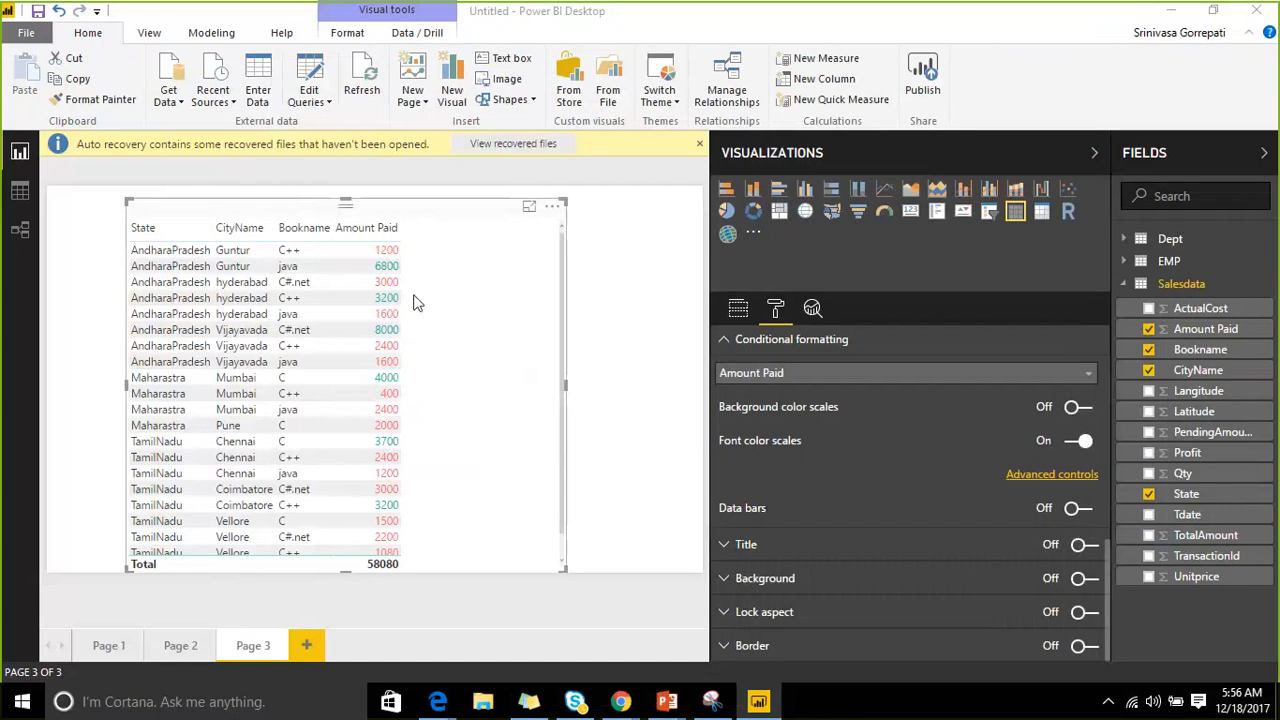
pyautogui.scroll(-1, 422, 512)
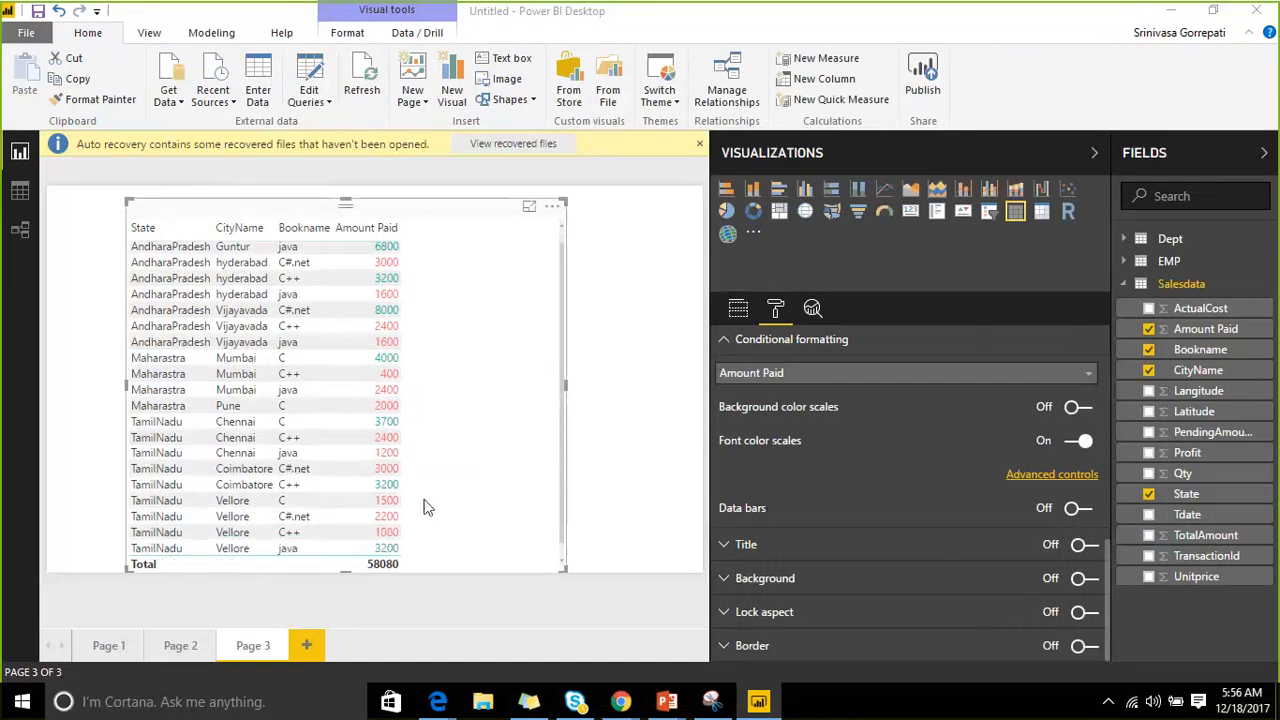
pyautogui.scroll(1, 418, 412)
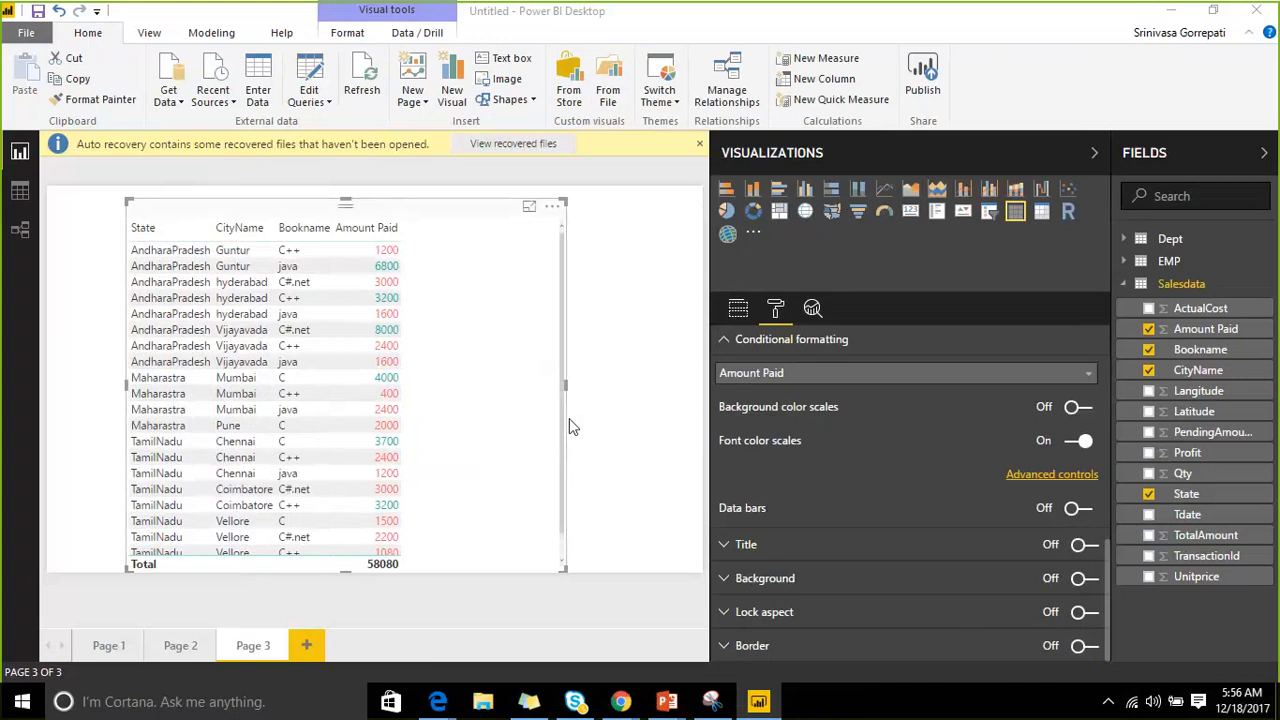
# Replace the font colour scale with data bars and enlarge the table so the last row shows.
pyautogui.click(1071, 442)
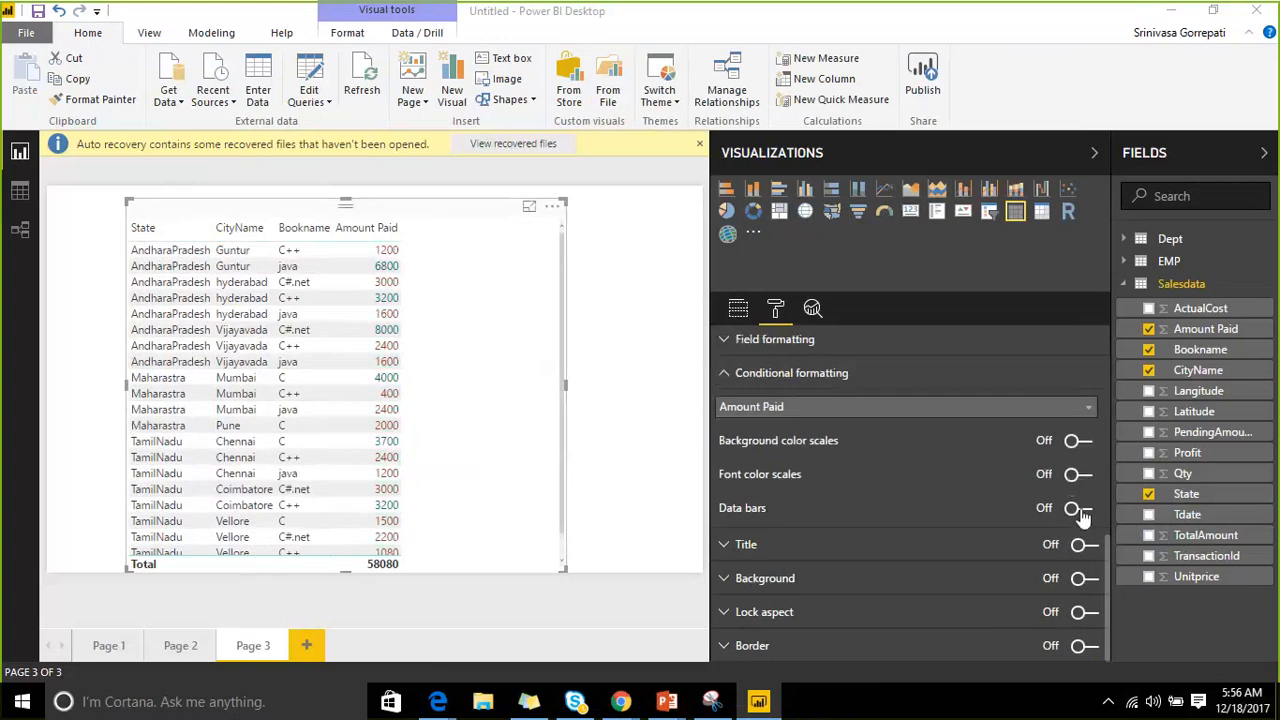
pyautogui.click(1078, 509)
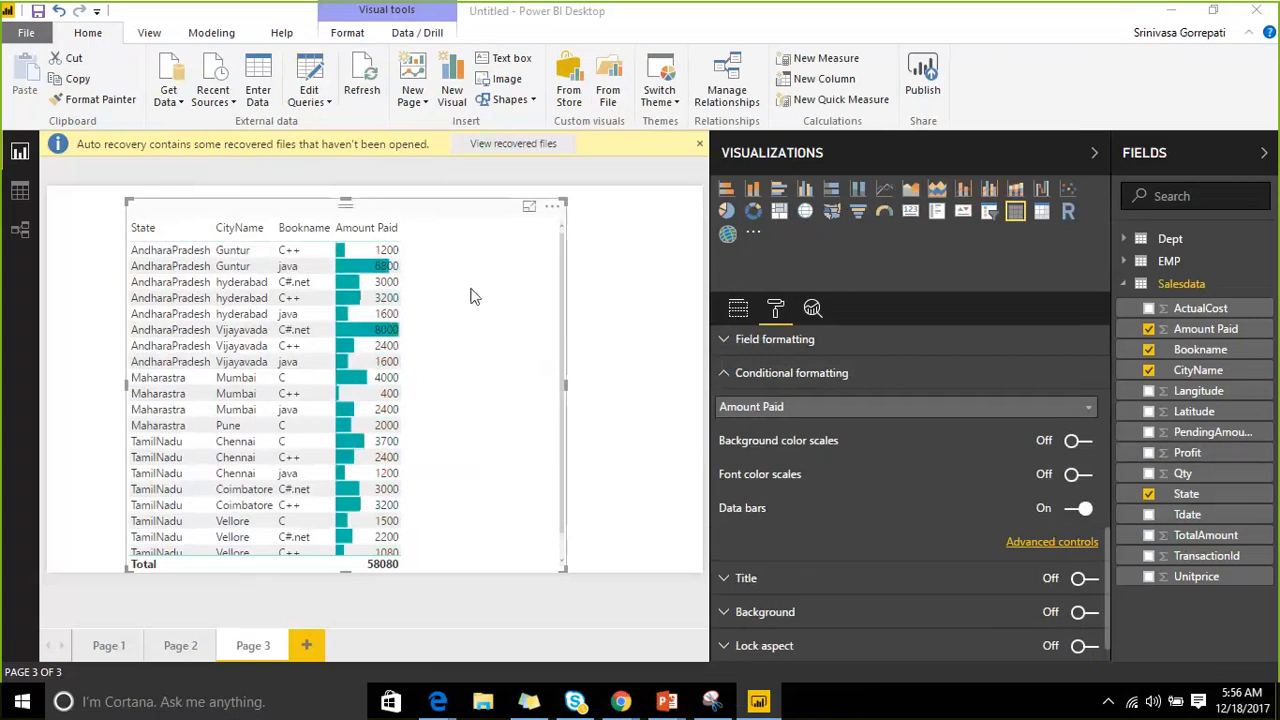
pyautogui.moveTo(425, 213); pyautogui.dragTo(423, 207)
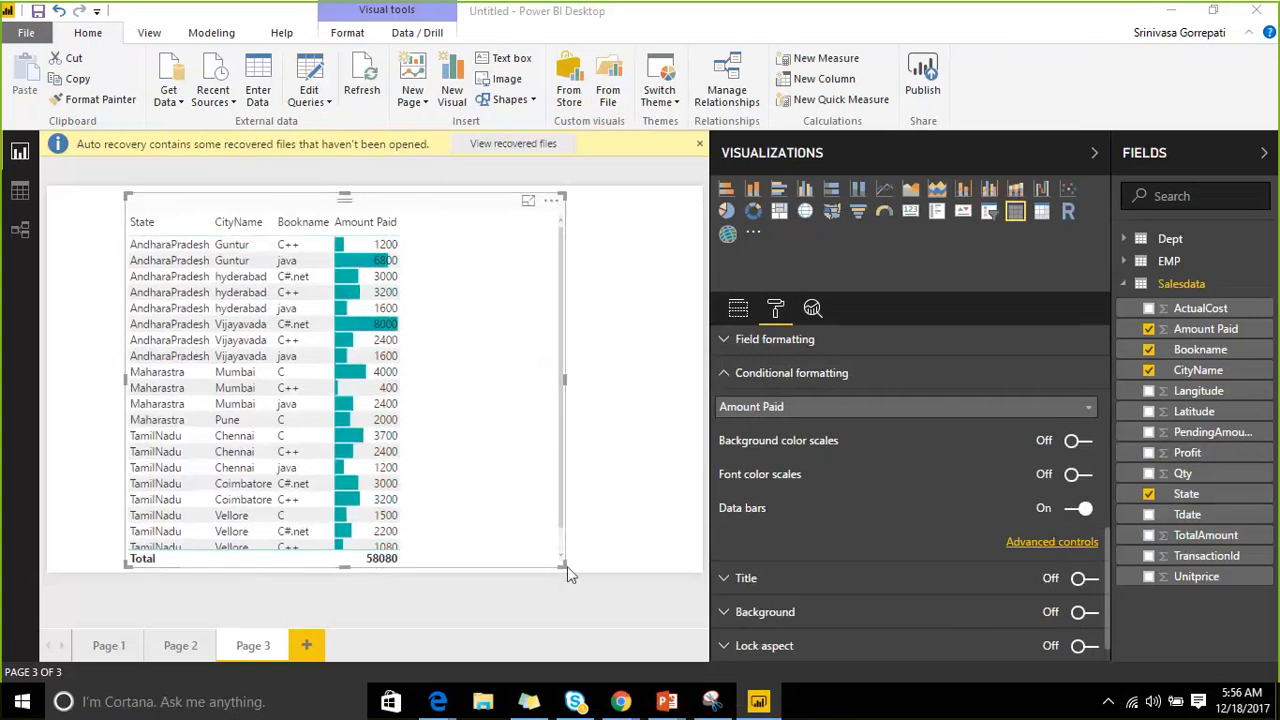
pyautogui.moveTo(566, 568); pyautogui.dragTo(564, 578)
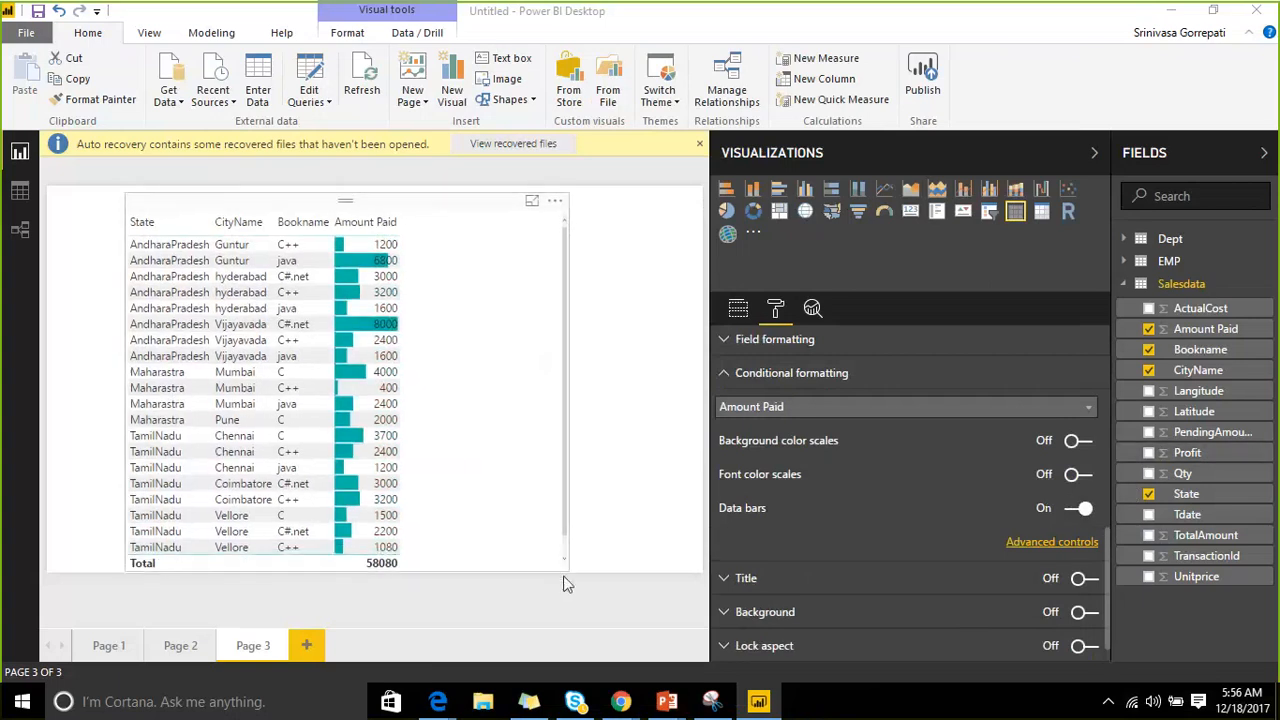
pyautogui.click(566, 584)
pyautogui.click(419, 210)
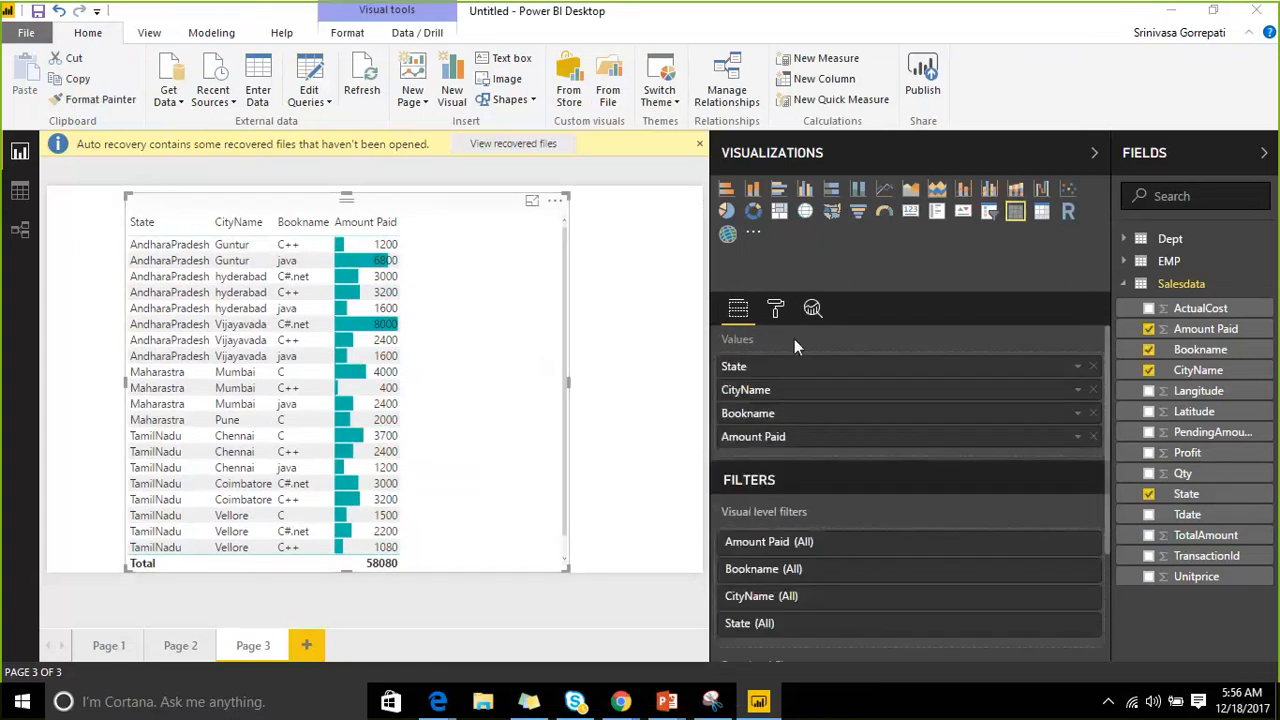
# Open the advanced data bar settings for Amount Paid.
pyautogui.click(775, 308)
pyautogui.scroll(-1, 760, 470)
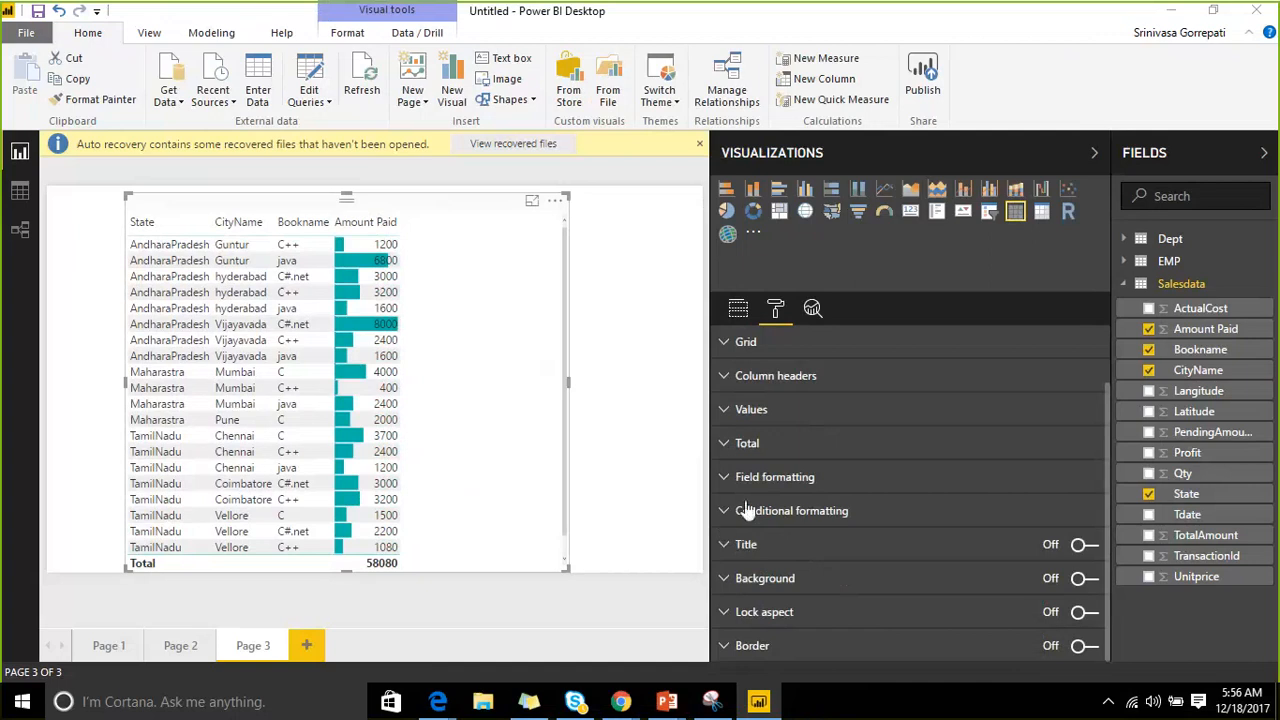
pyautogui.click(745, 510)
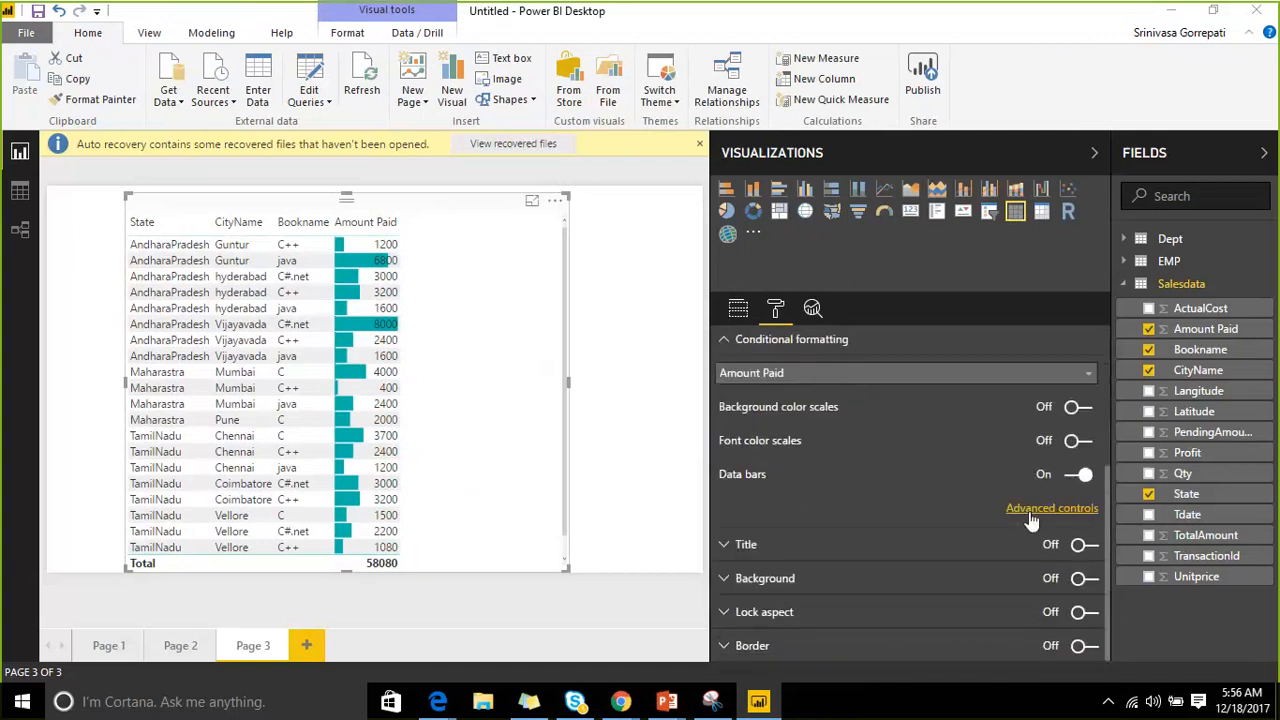
pyautogui.click(1030, 509)
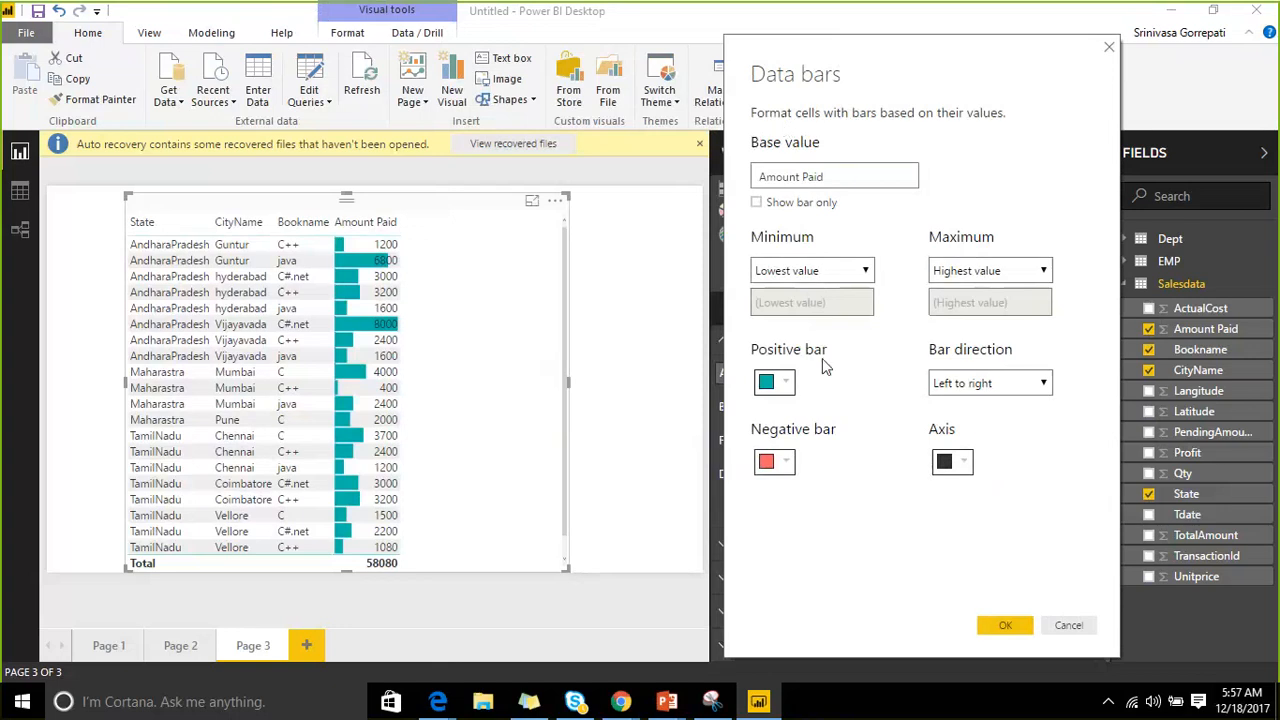
# Make positive bars green, keep negative bars red, and set bar direction to Right to left.
pyautogui.click(785, 385)
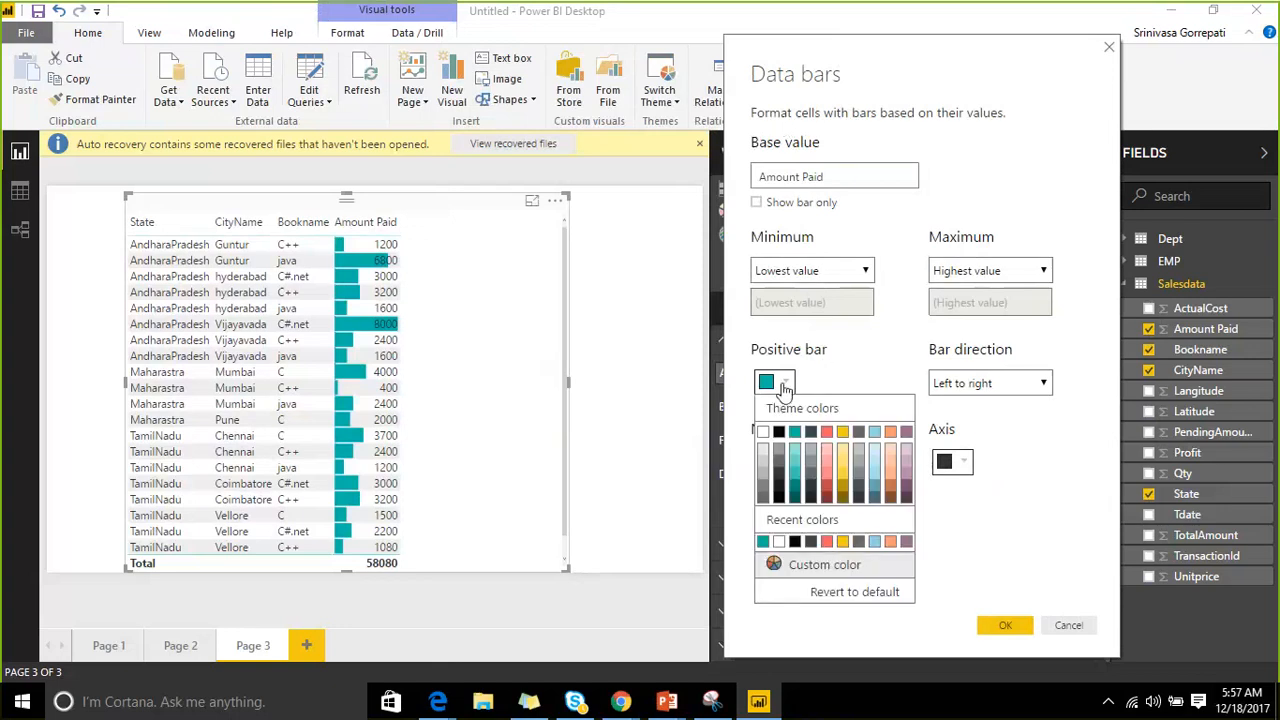
pyautogui.click(835, 564)
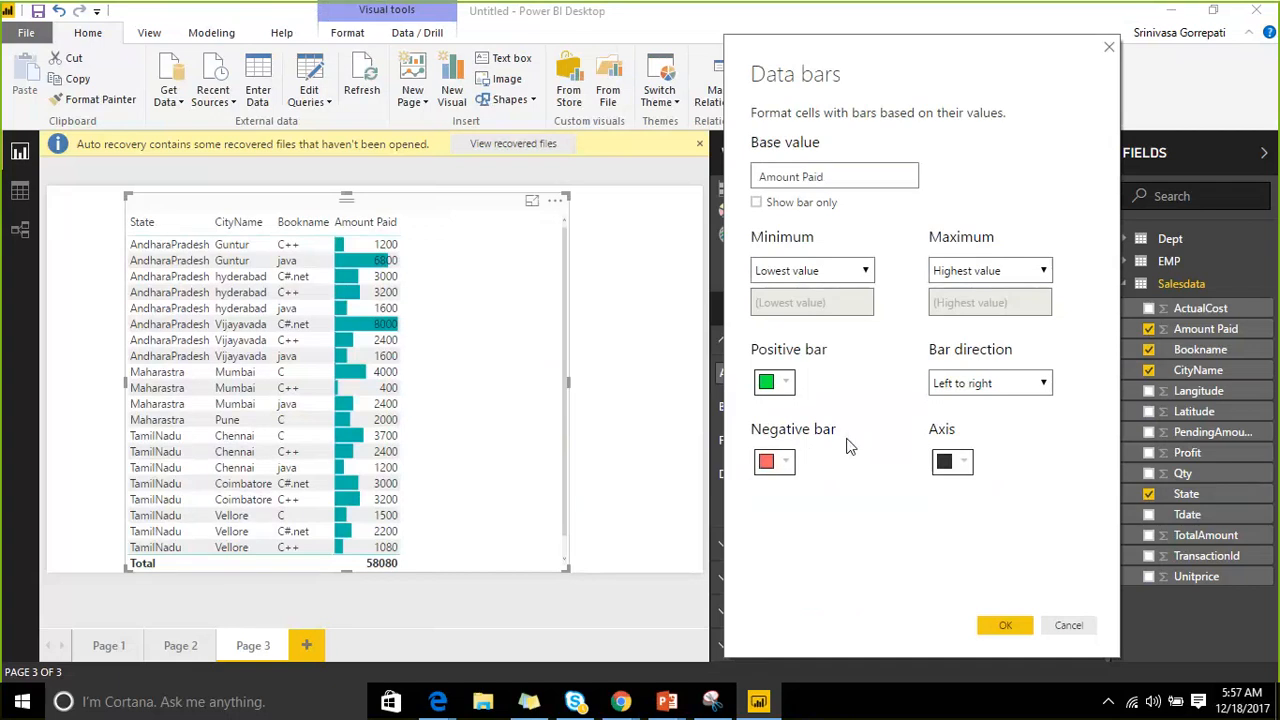
pyautogui.click(785, 467)
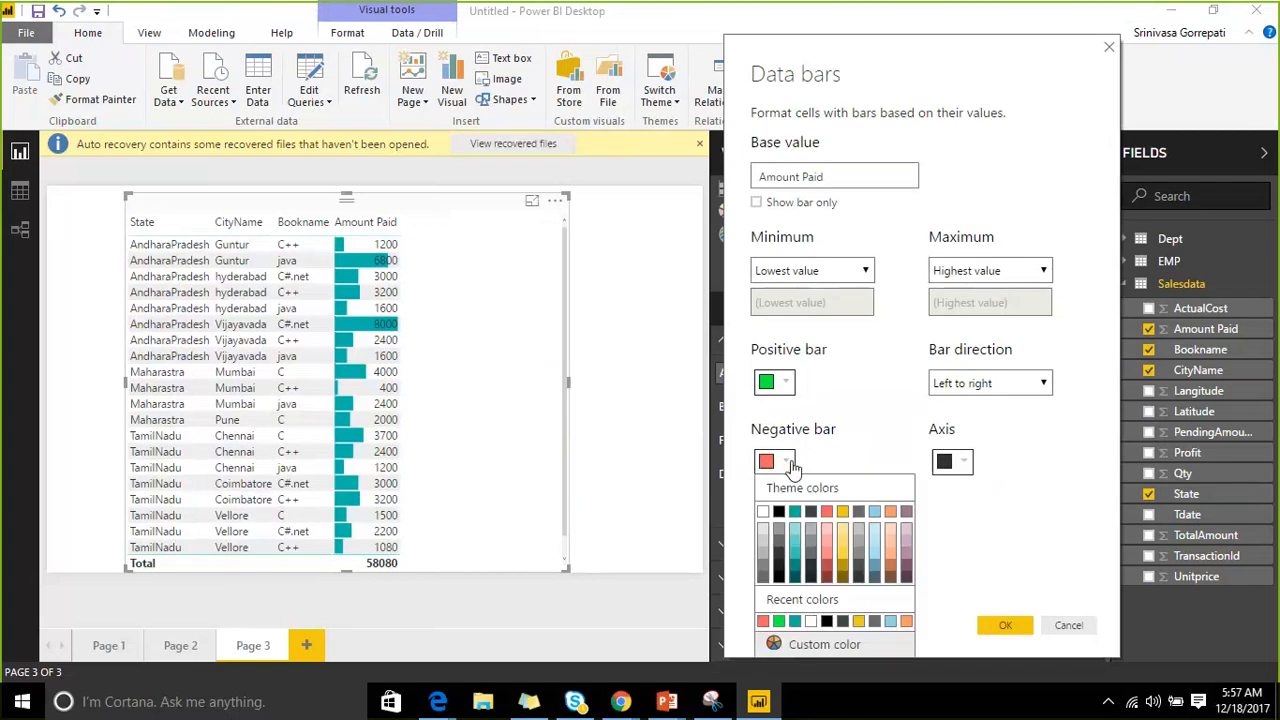
pyautogui.click(762, 616)
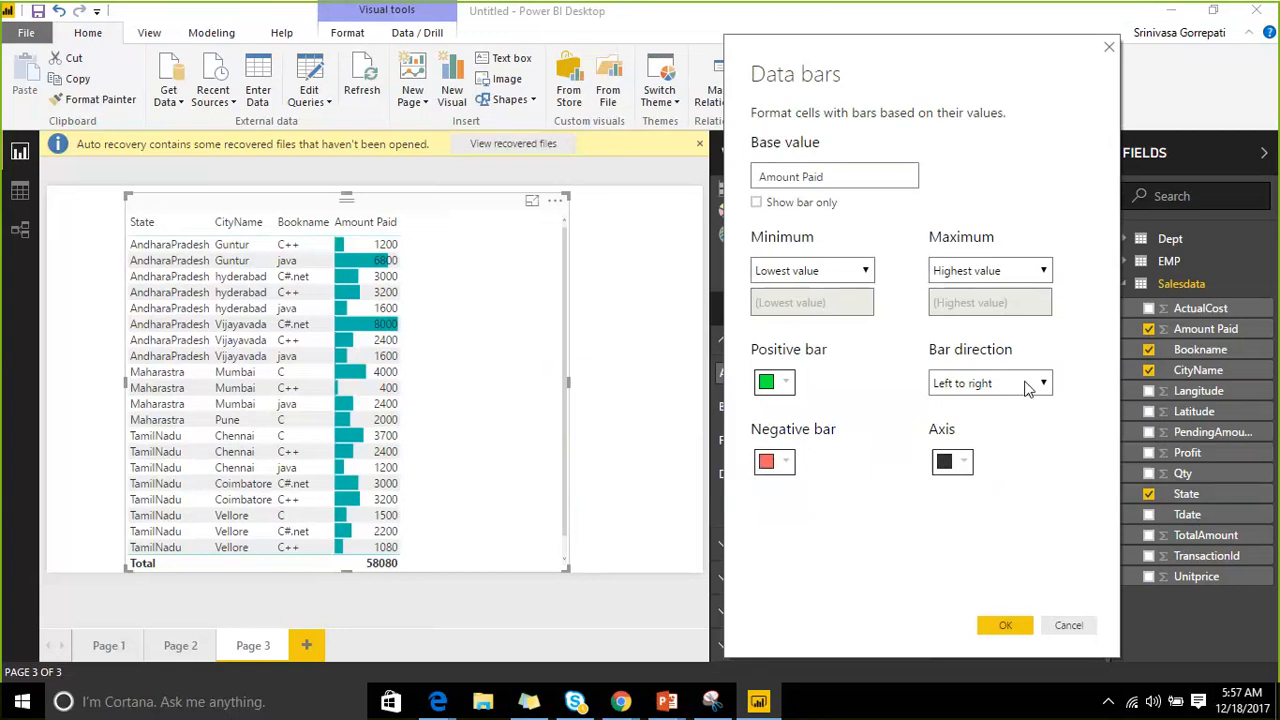
pyautogui.click(1027, 386)
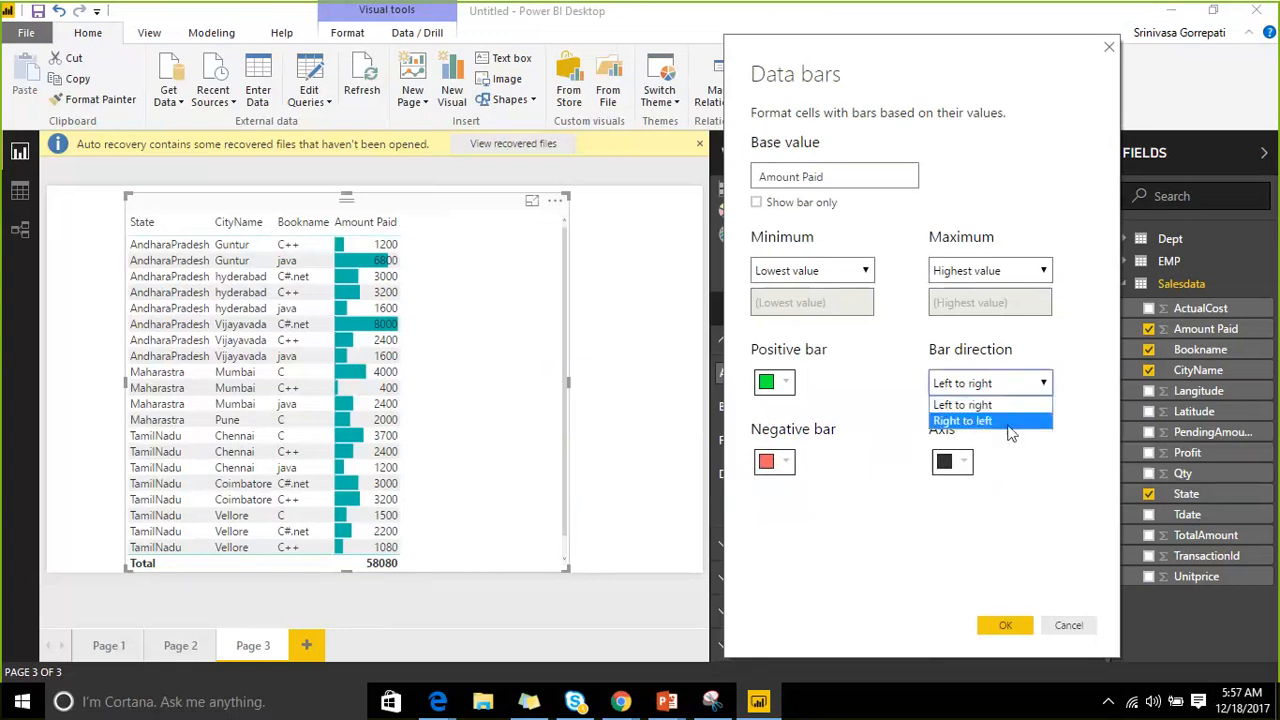
pyautogui.click(1008, 421)
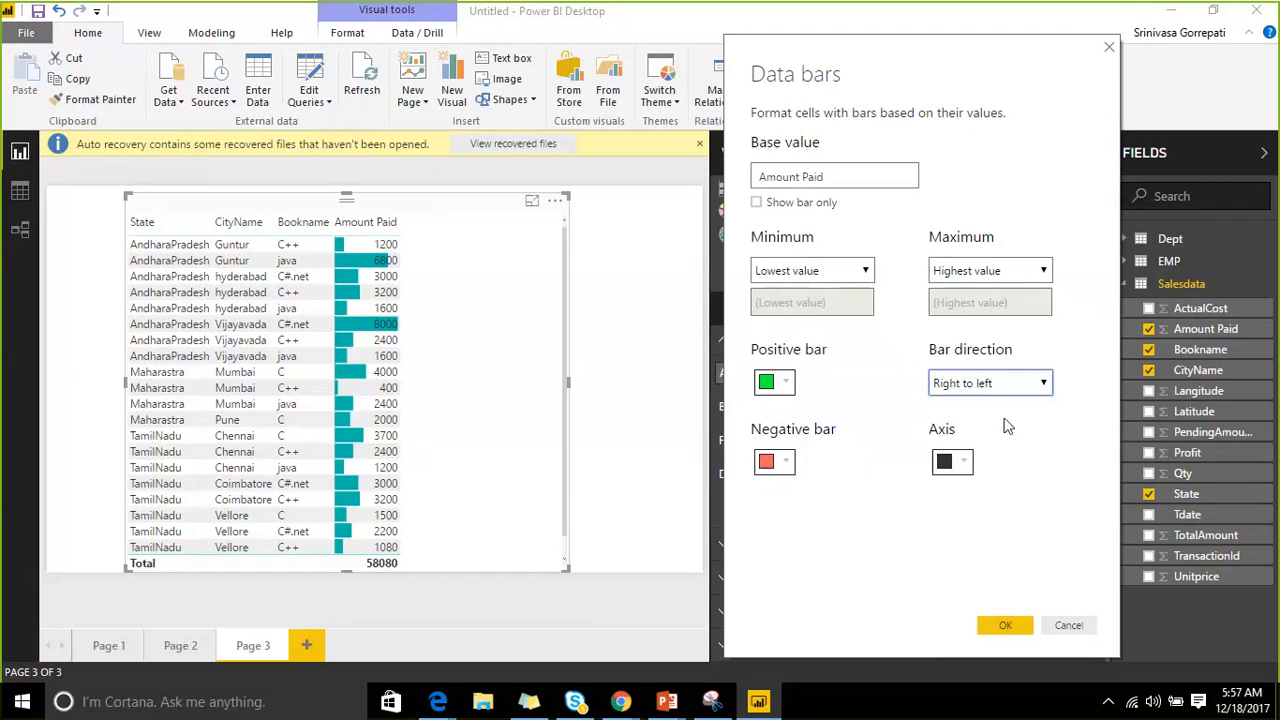
# Give the data bar axis a custom blue colour and apply the settings.
pyautogui.click(957, 461)
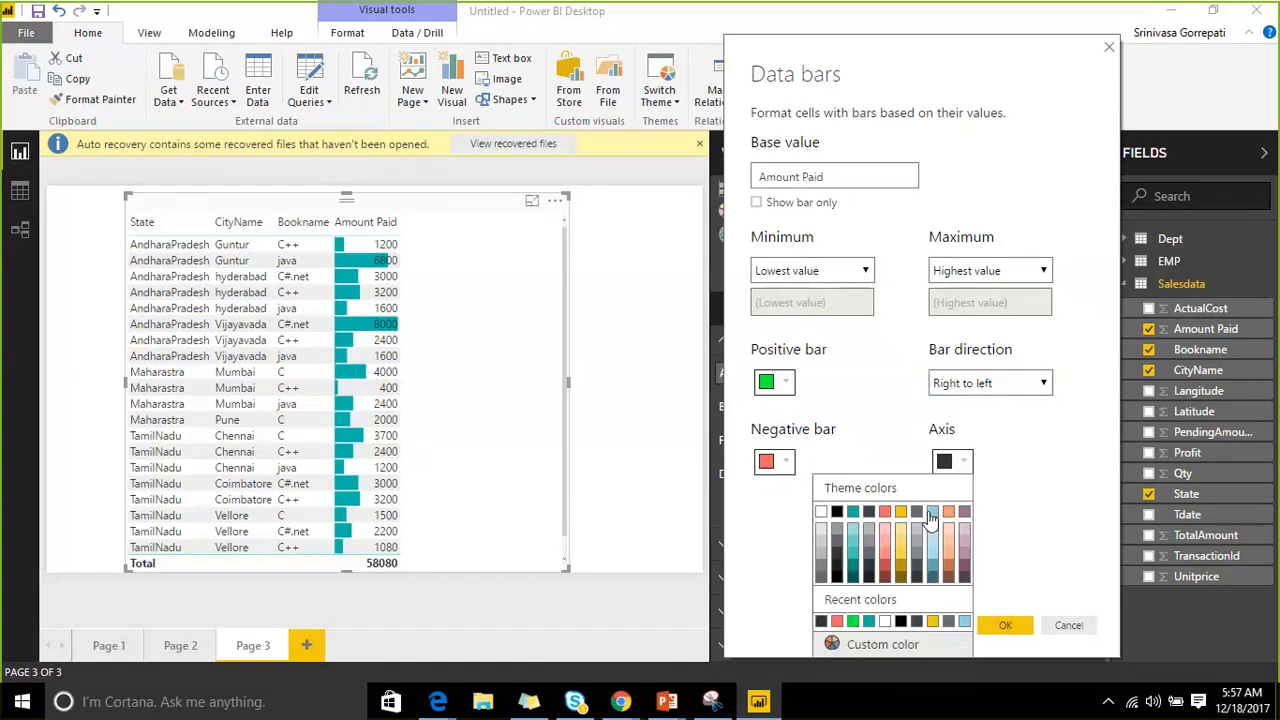
pyautogui.click(964, 622)
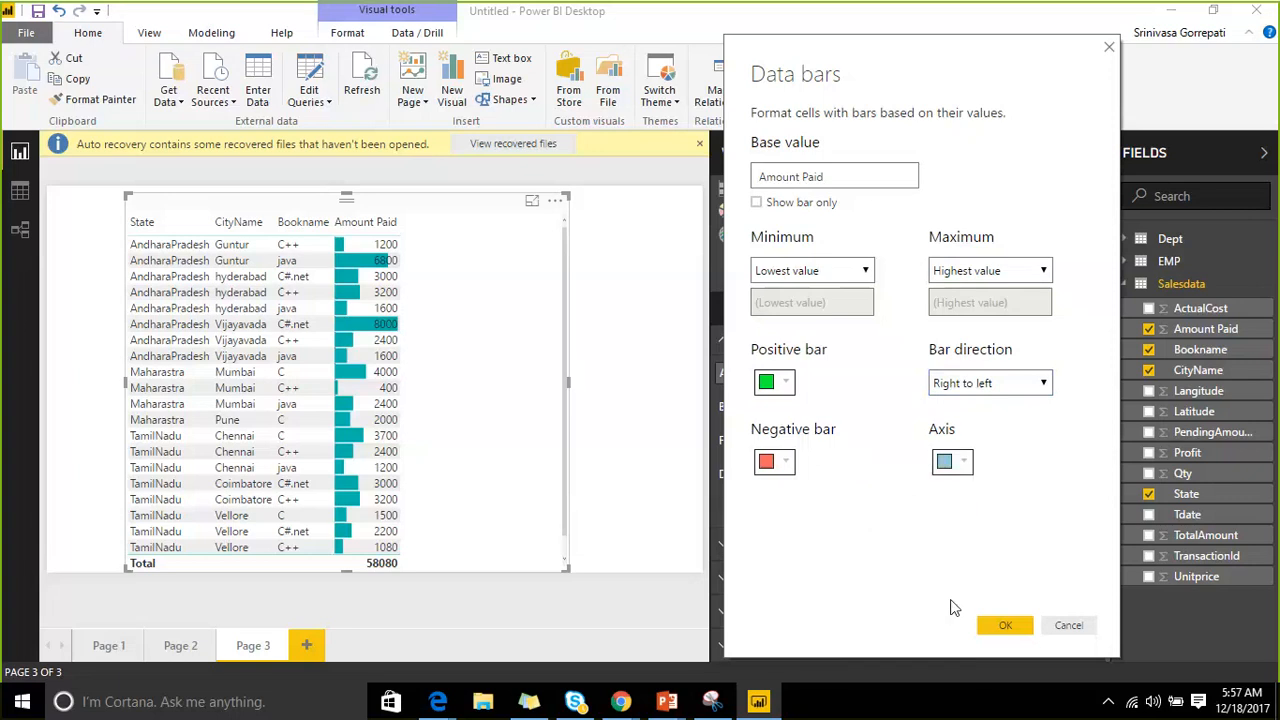
pyautogui.click(957, 461)
pyautogui.click(886, 413)
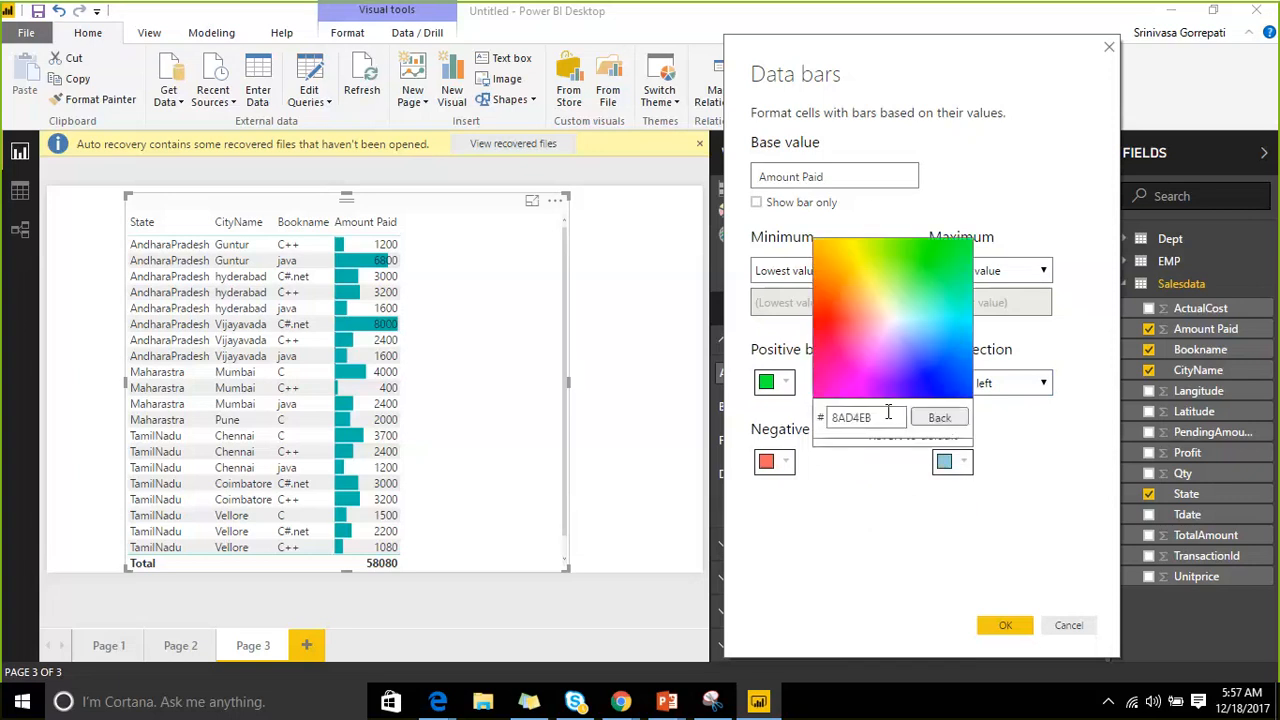
pyautogui.click(961, 371)
pyautogui.click(995, 624)
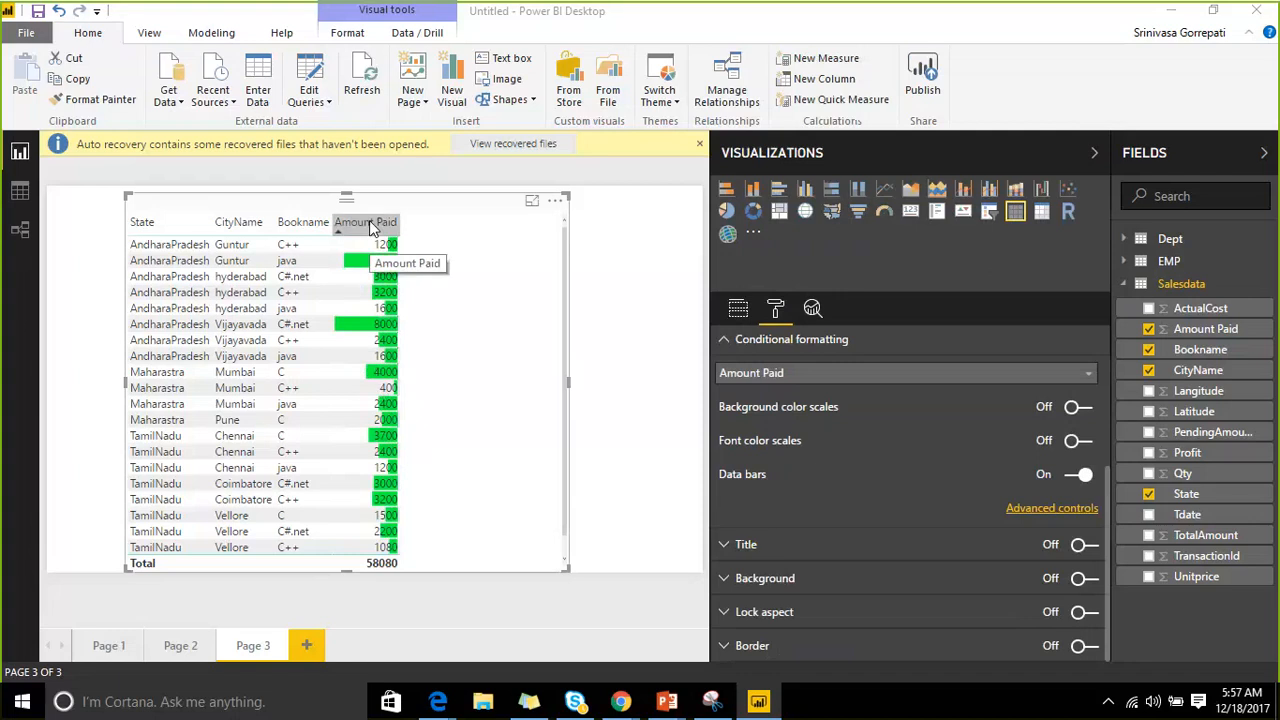
# Set Amount Paid field alignment to Left and drag its column header wider for the data bars.
pyautogui.scroll(5, 748, 528)
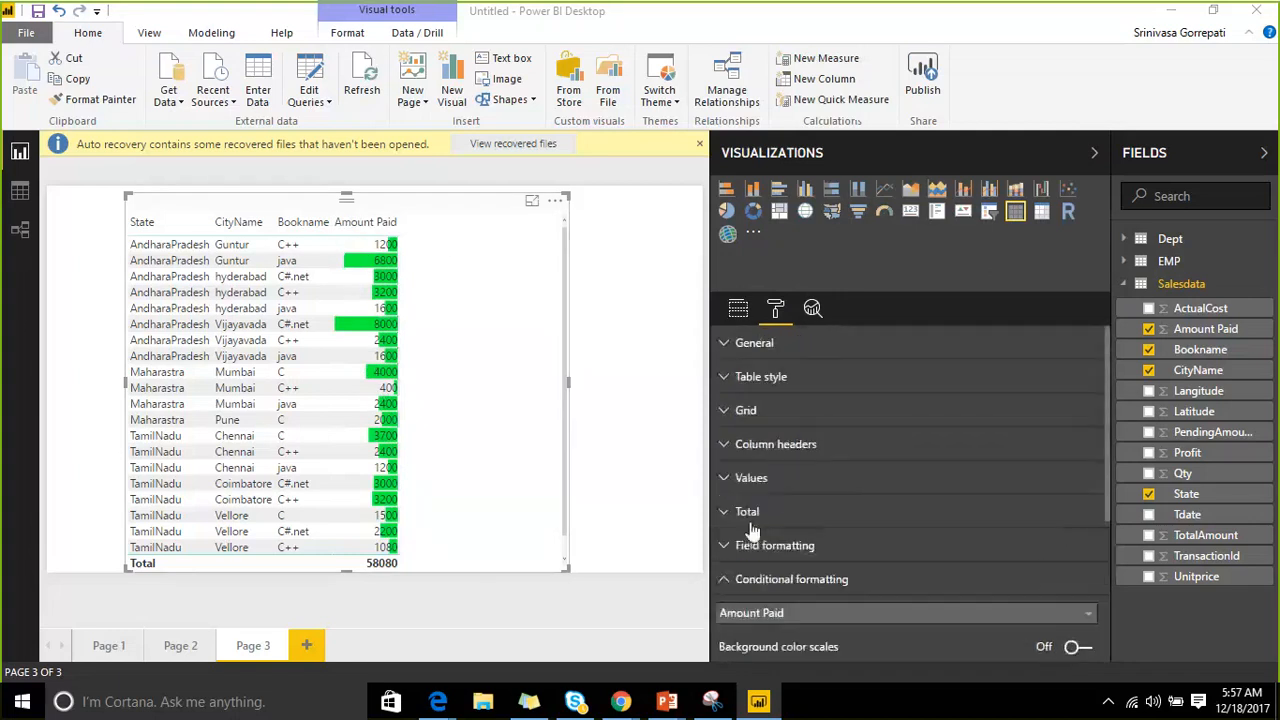
pyautogui.click(724, 546)
pyautogui.scroll(-3, 838, 470)
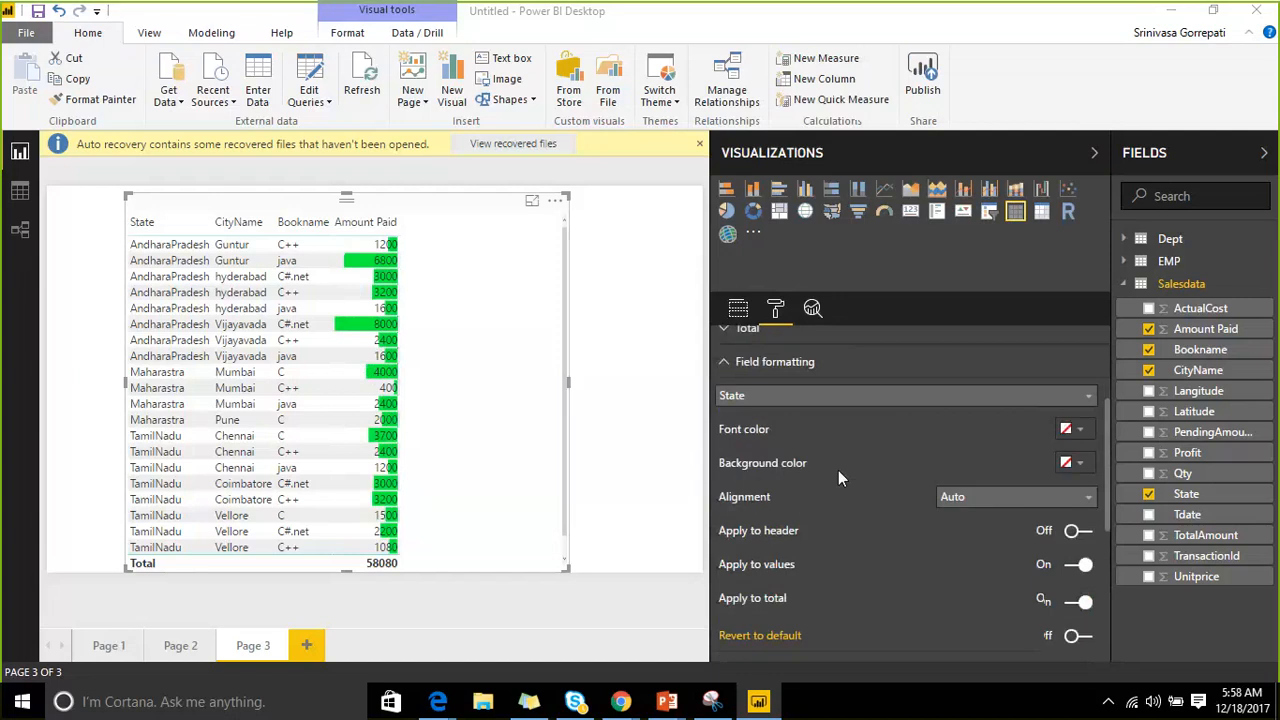
pyautogui.scroll(1, 910, 395)
pyautogui.click(915, 392)
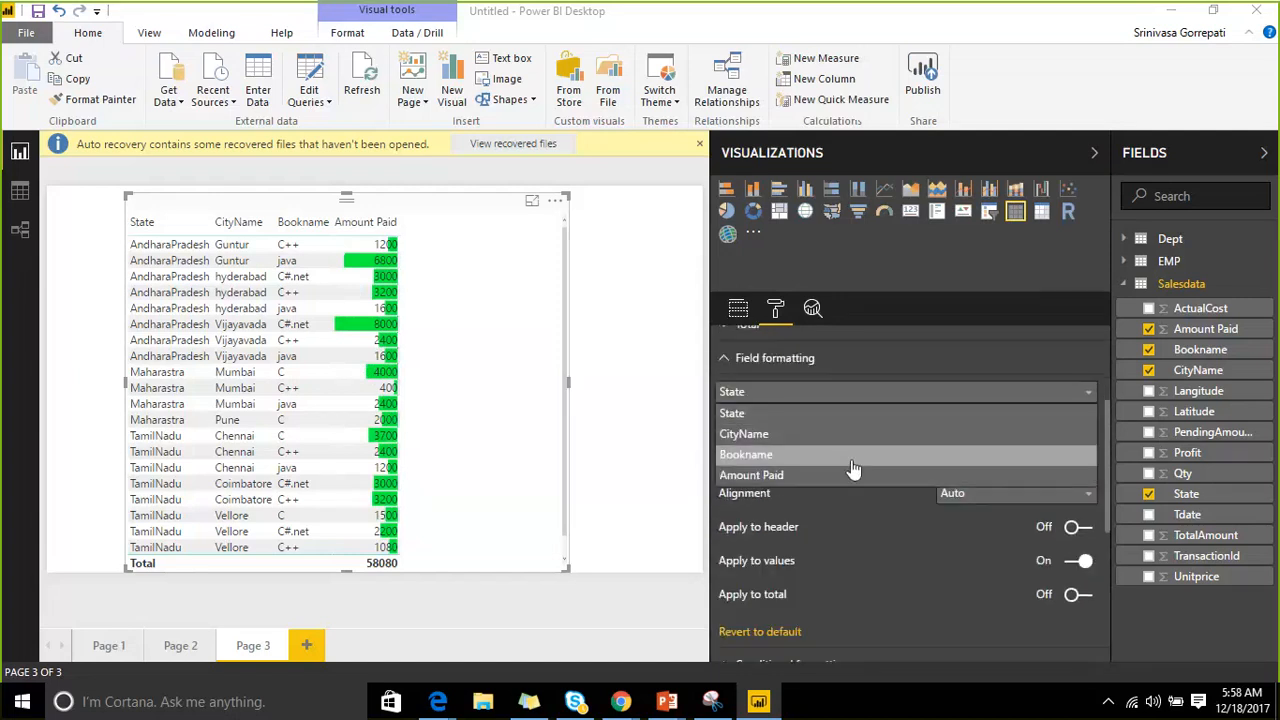
pyautogui.click(853, 474)
pyautogui.click(1014, 494)
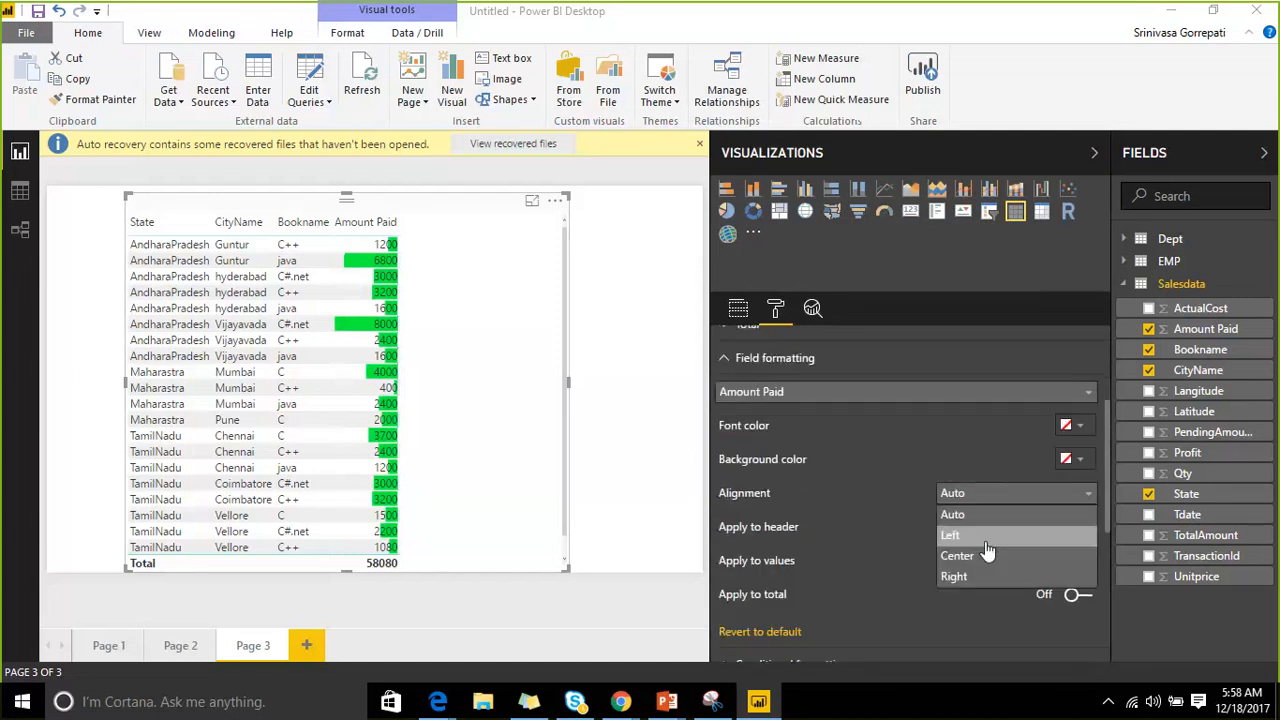
pyautogui.click(982, 542)
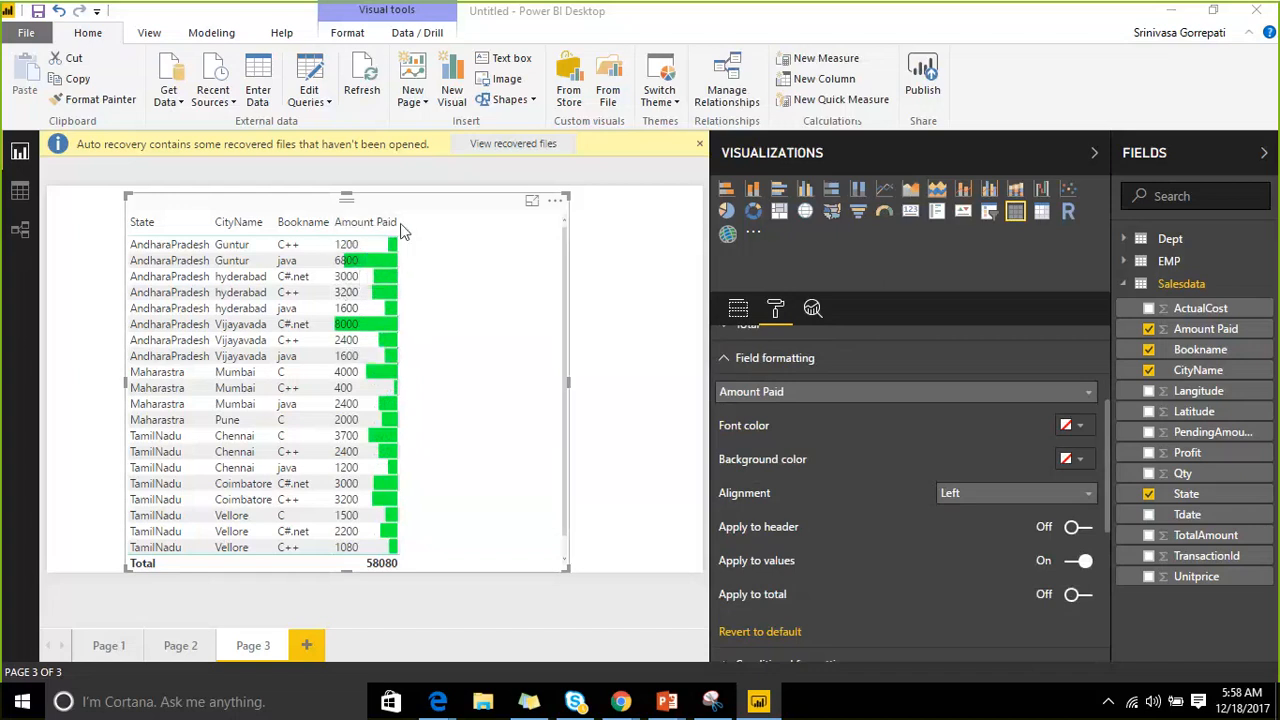
pyautogui.moveTo(405, 226); pyautogui.dragTo(436, 228)
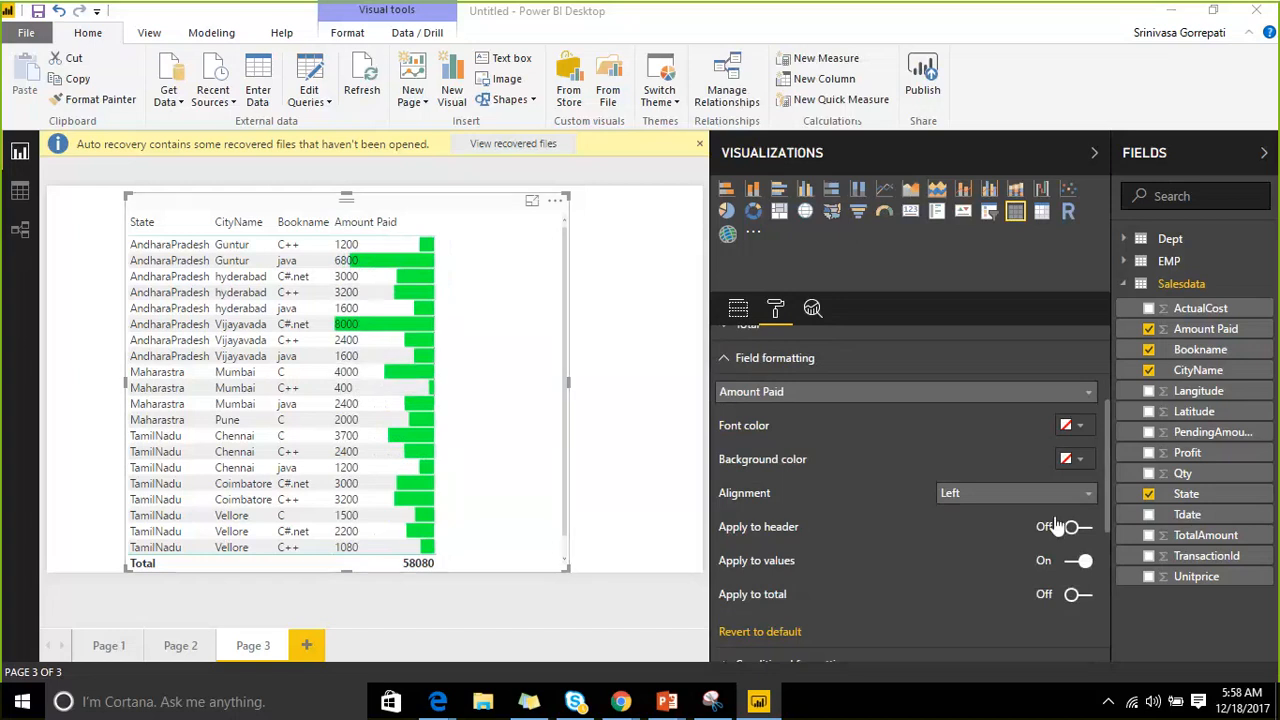
pyautogui.scroll(-5, 842, 424)
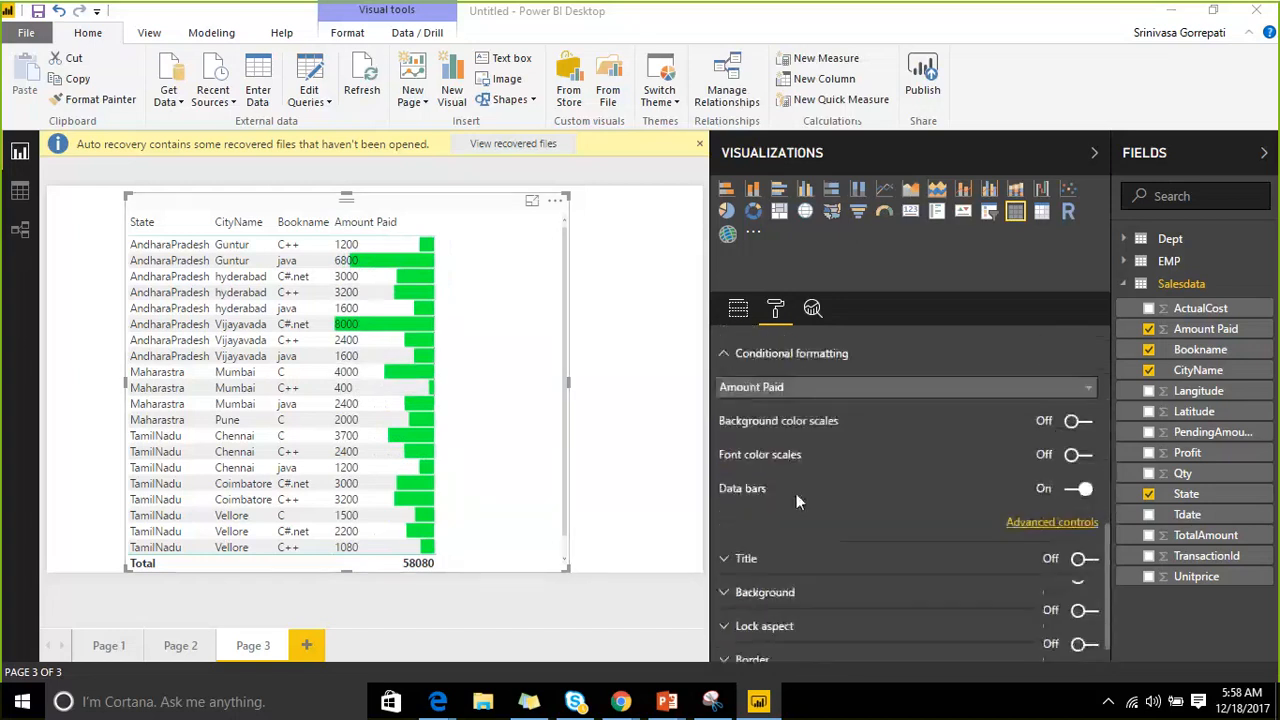
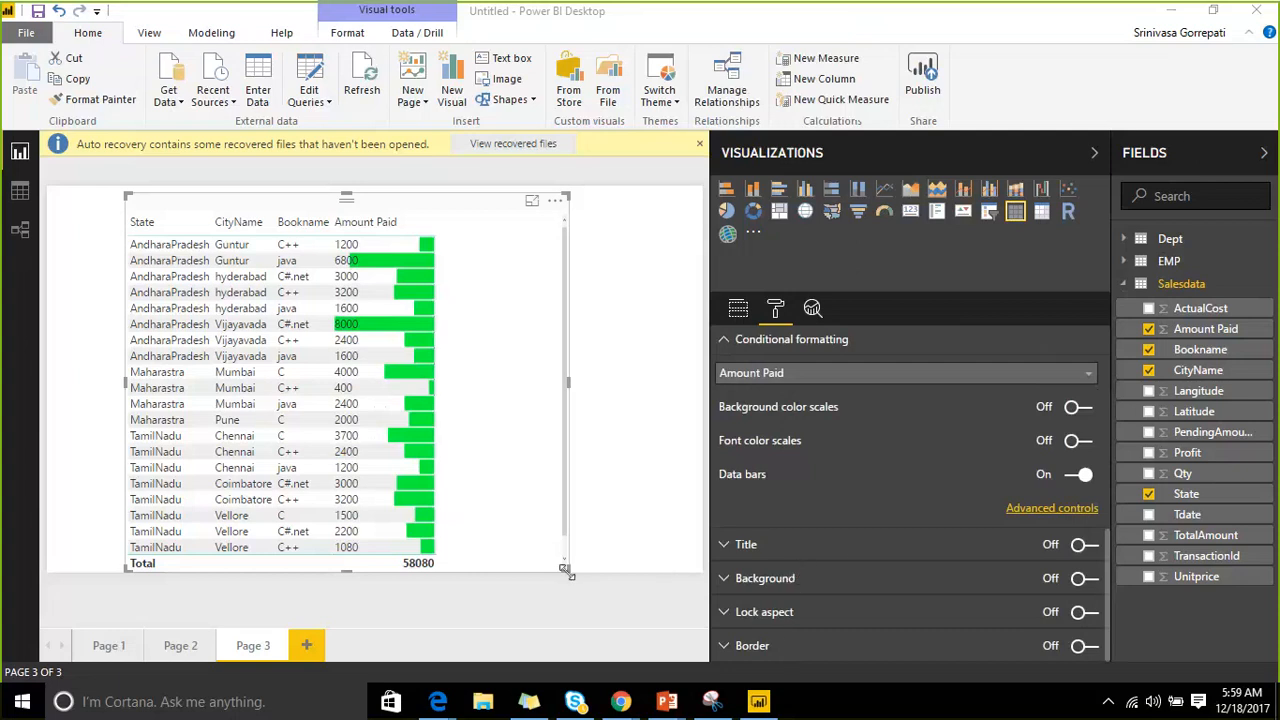
# Pull the Page 3 table's corner in so the visual ends just past the Amount Paid column.
pyautogui.moveTo(567, 568); pyautogui.dragTo(510, 572)
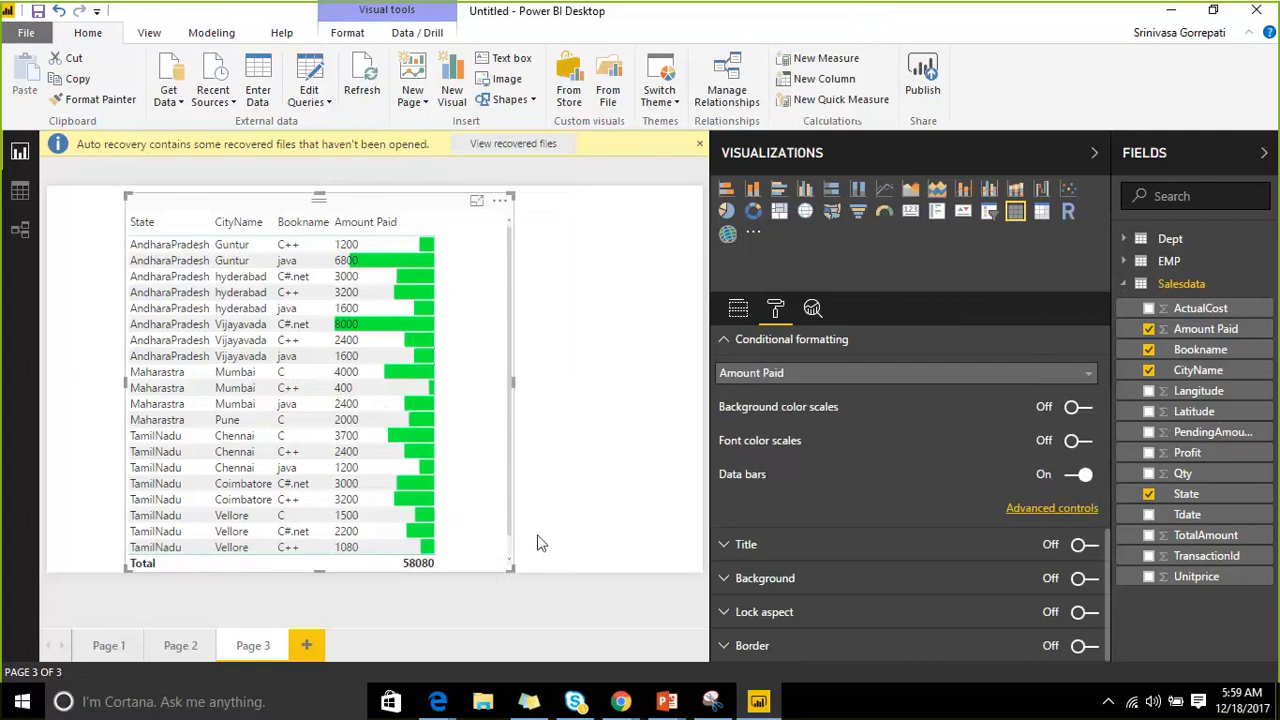
# Look over Pages 2, 1 and 3, then go back to Page 2 with its empty matrix.
pyautogui.click(180, 649)
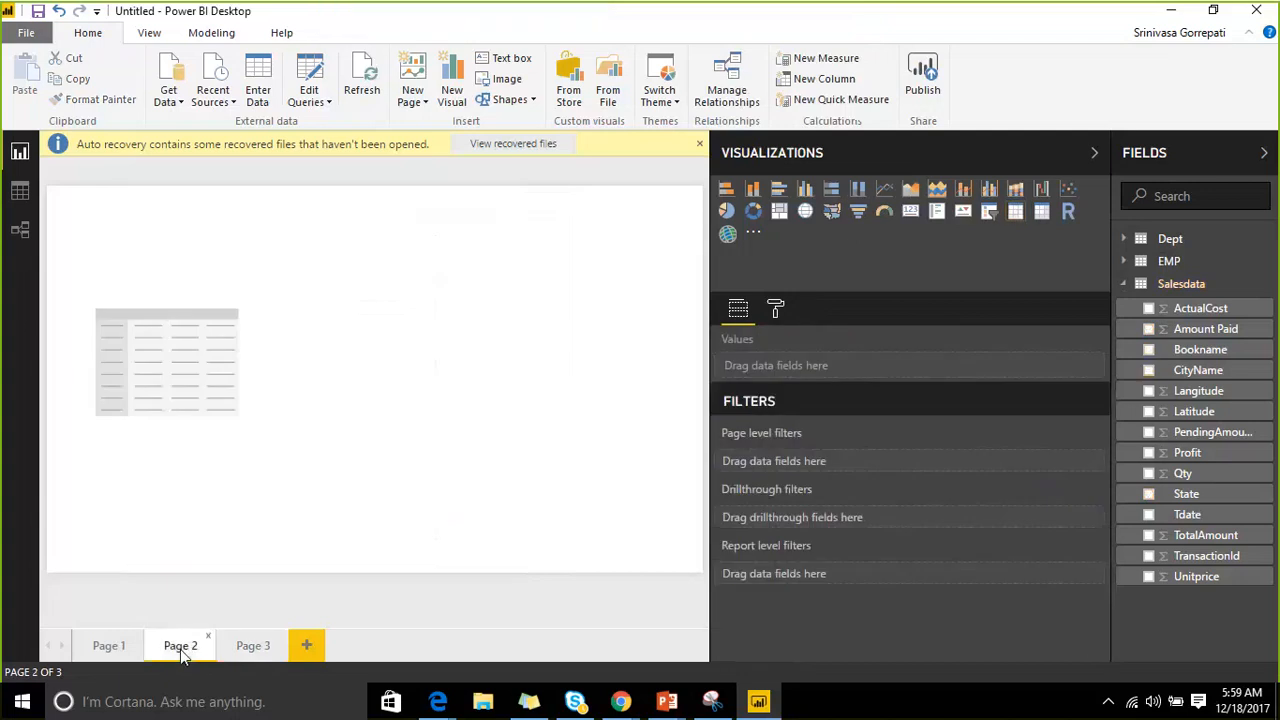
pyautogui.click(142, 323)
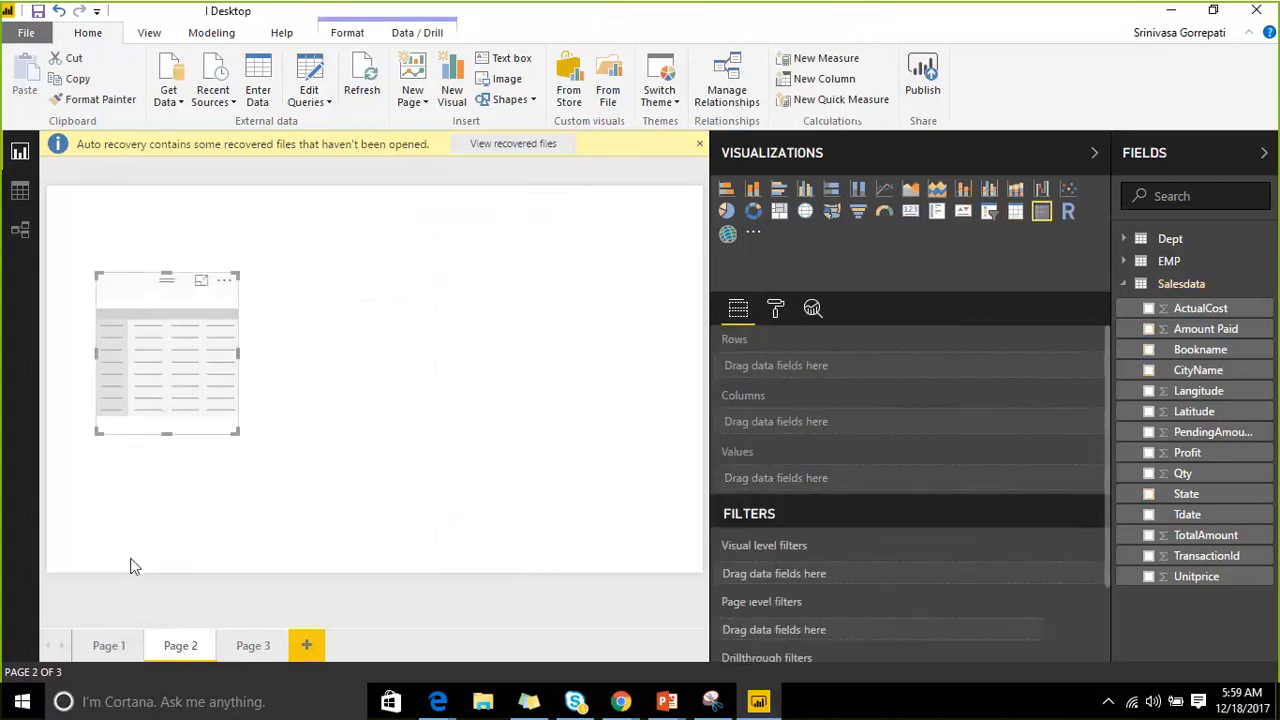
pyautogui.click(110, 646)
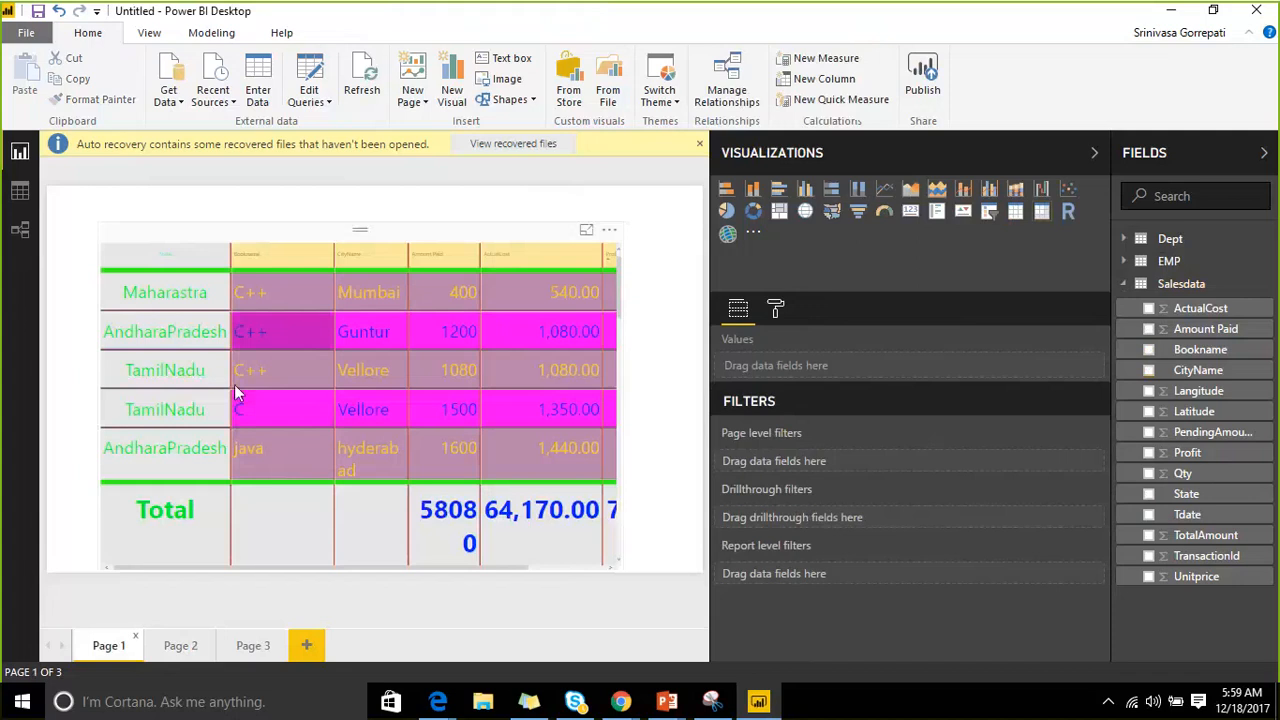
pyautogui.click(245, 648)
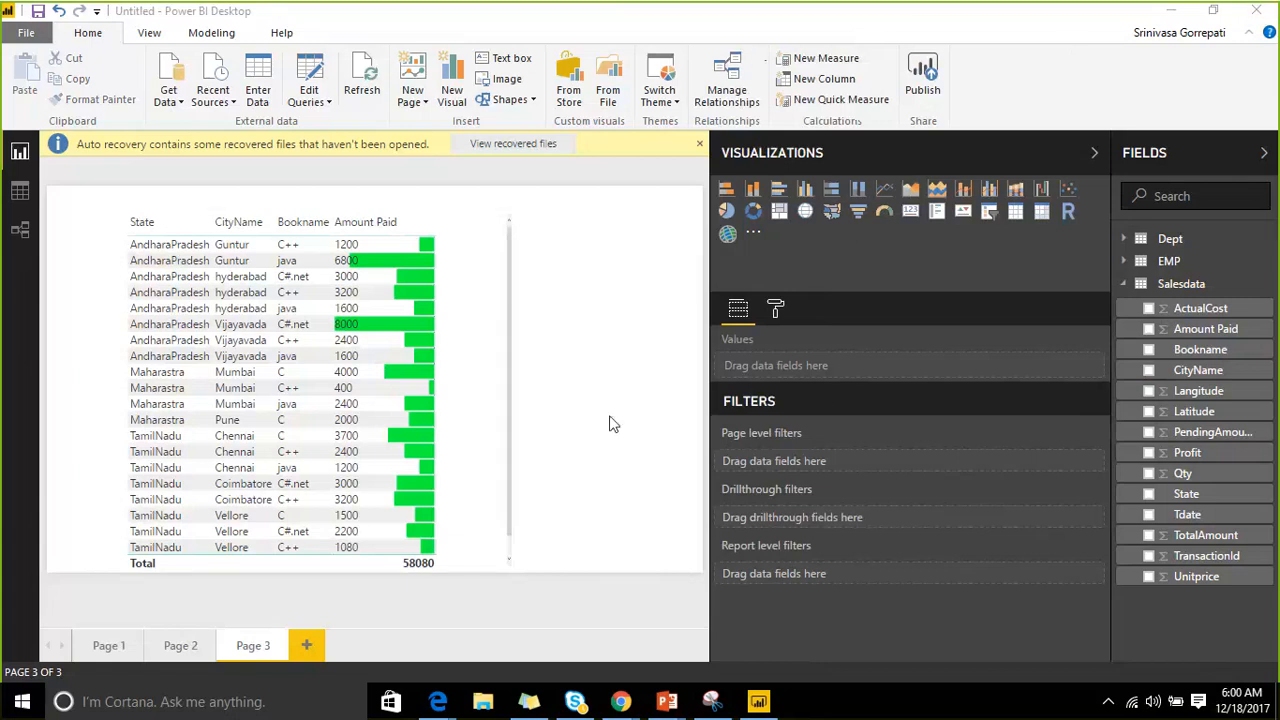
pyautogui.click(182, 646)
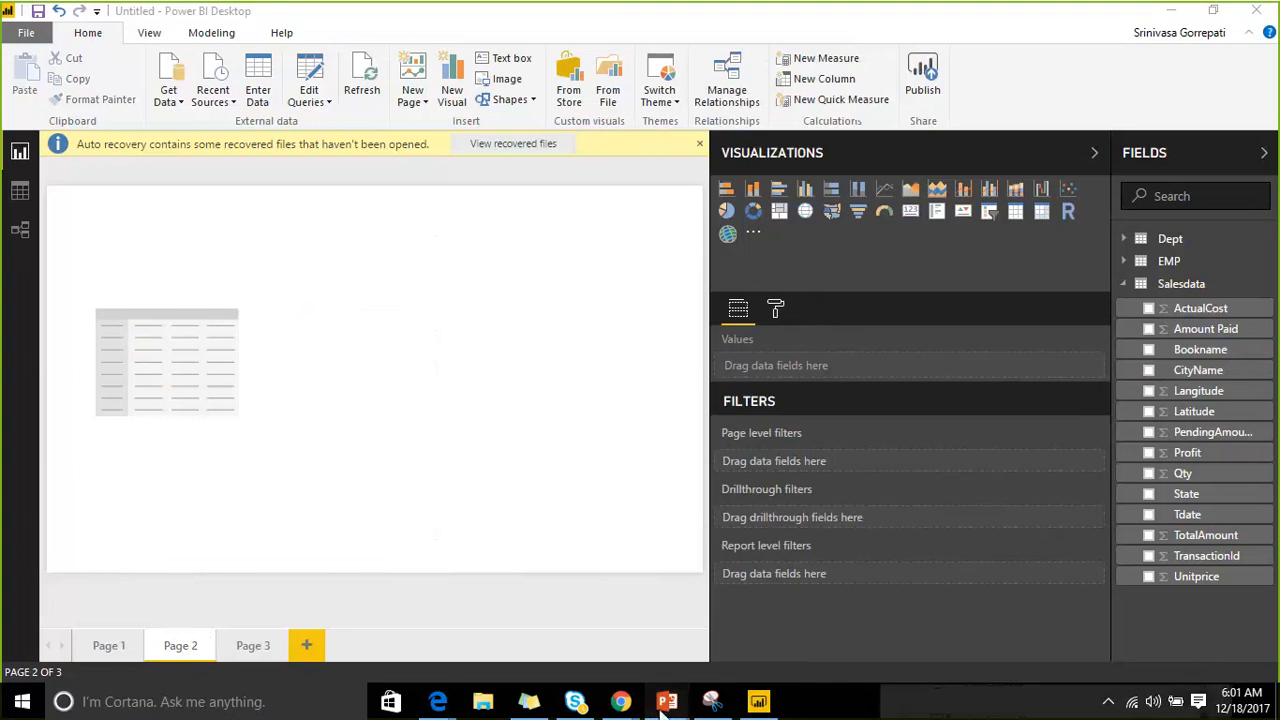
pyautogui.moveTo(664, 700)
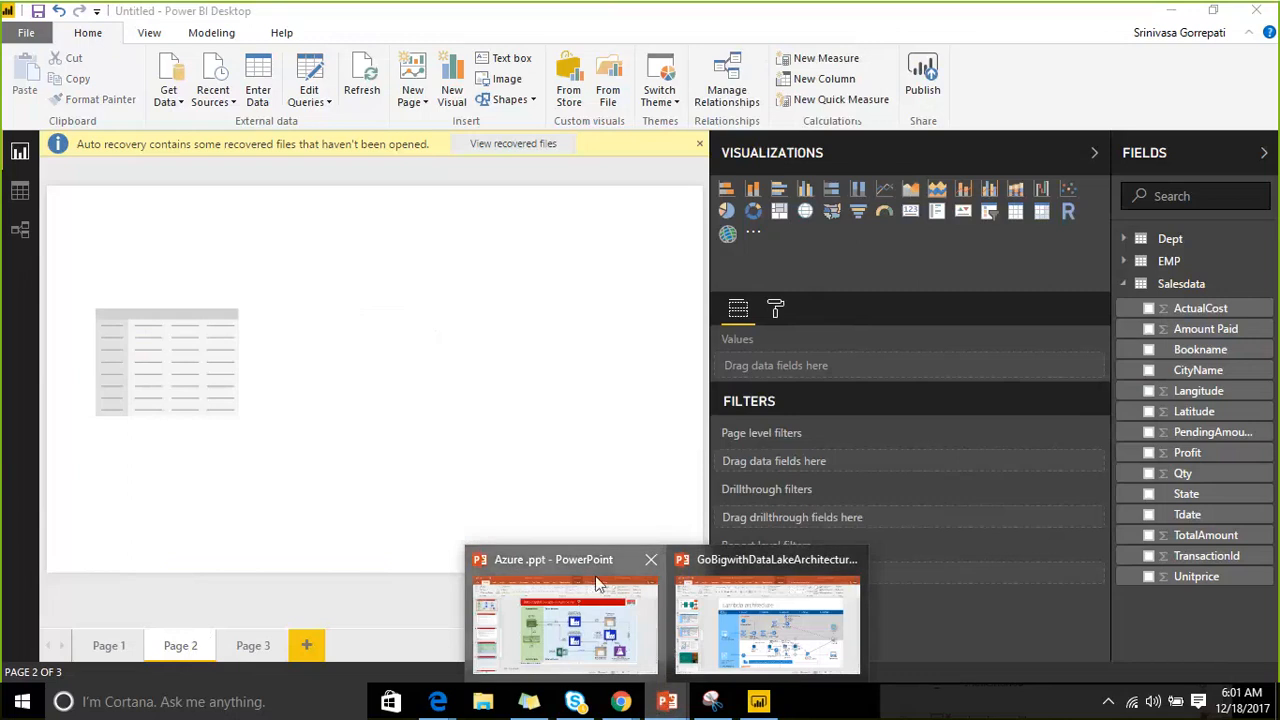
pyautogui.click(652, 605)
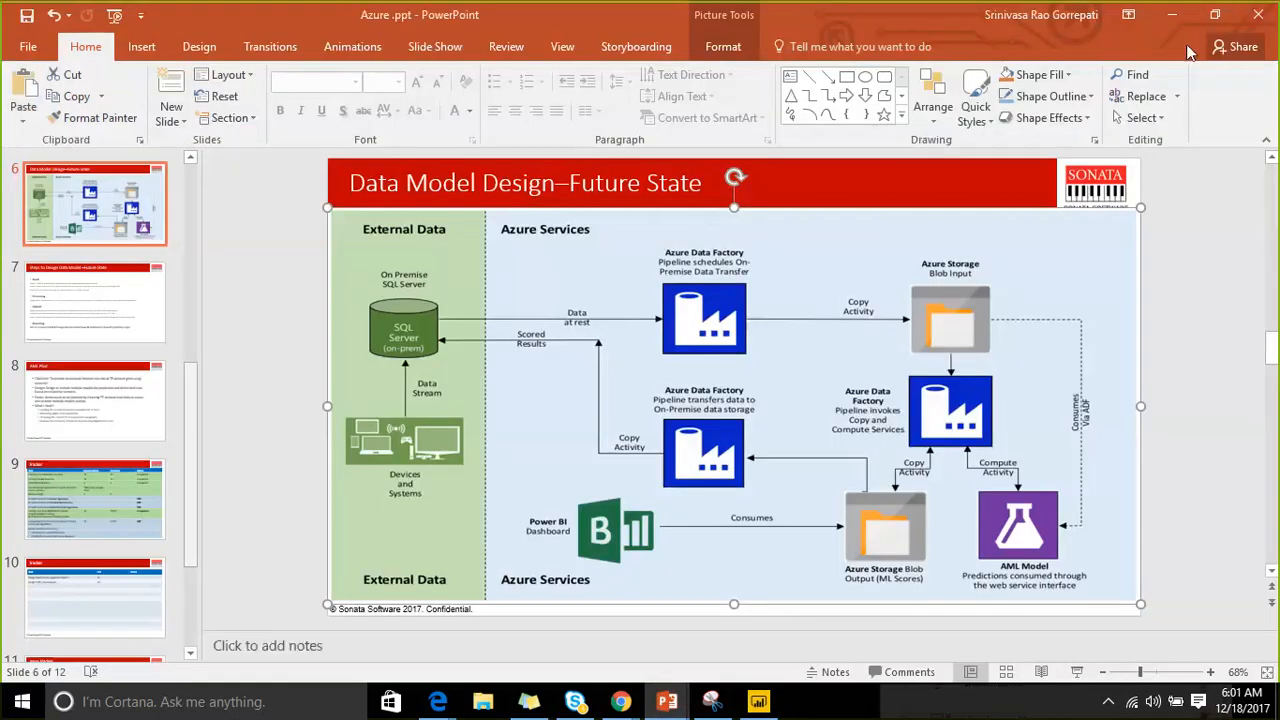
pyautogui.click(1180, 14)
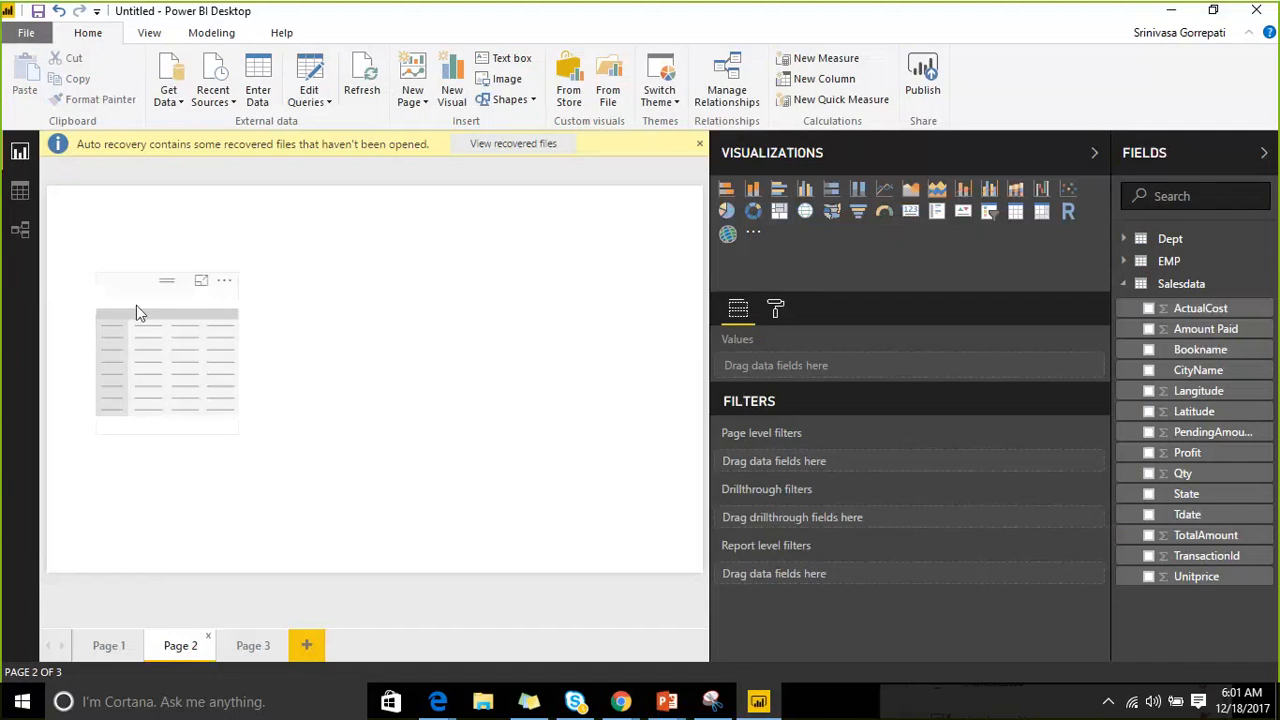
# Enlarge the empty Page 2 matrix from its corner and move it slightly higher on the canvas.
pyautogui.click(236, 405)
pyautogui.moveTo(236, 432); pyautogui.dragTo(493, 513)
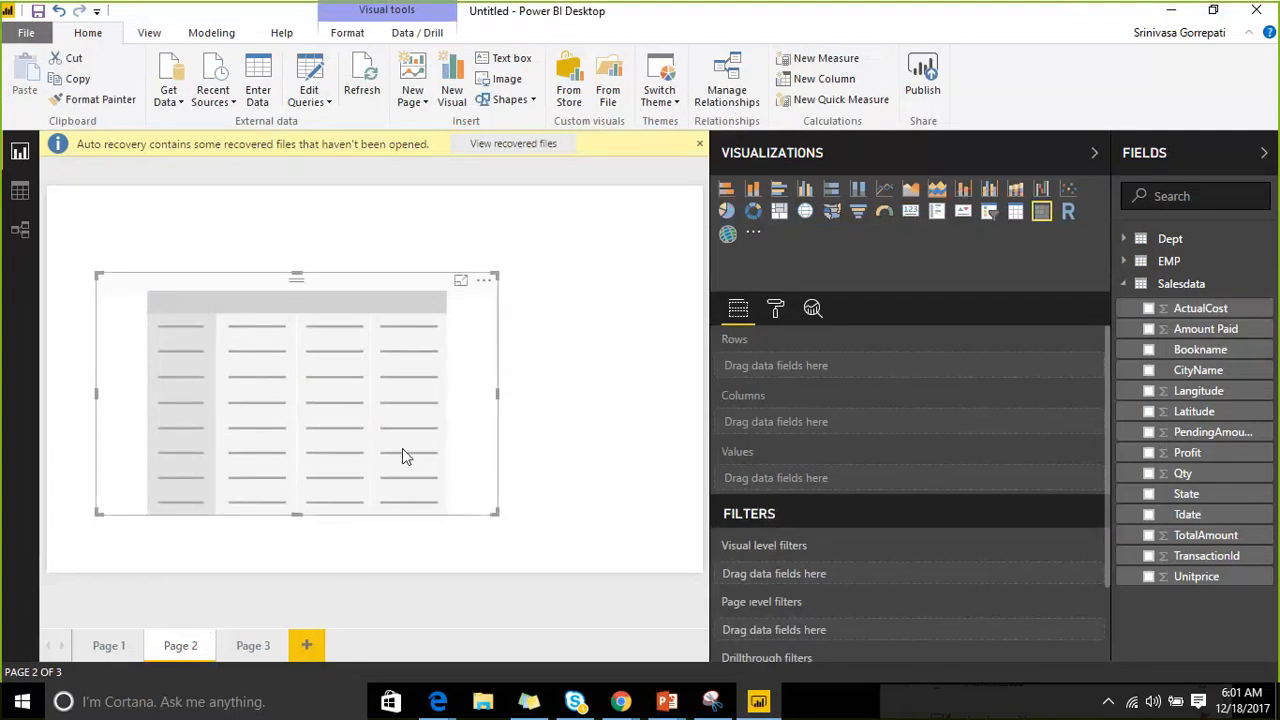
pyautogui.moveTo(326, 278); pyautogui.dragTo(326, 250)
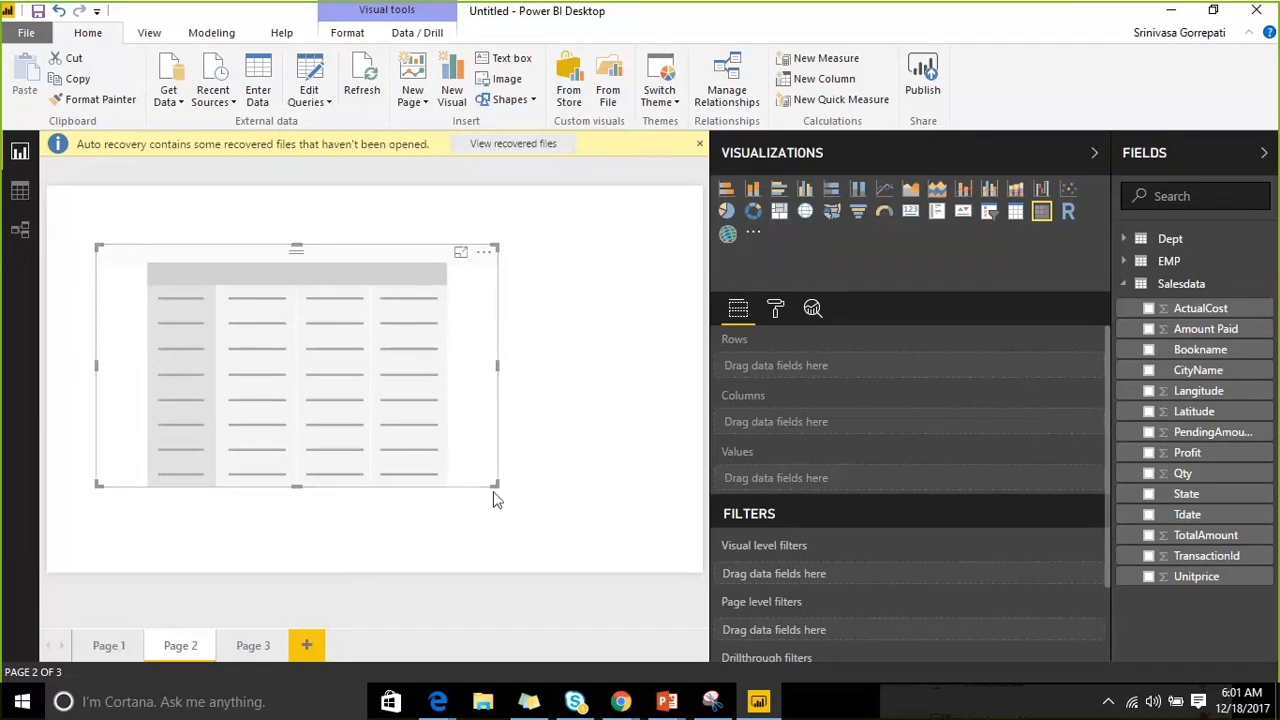
pyautogui.moveTo(496, 484); pyautogui.dragTo(547, 557)
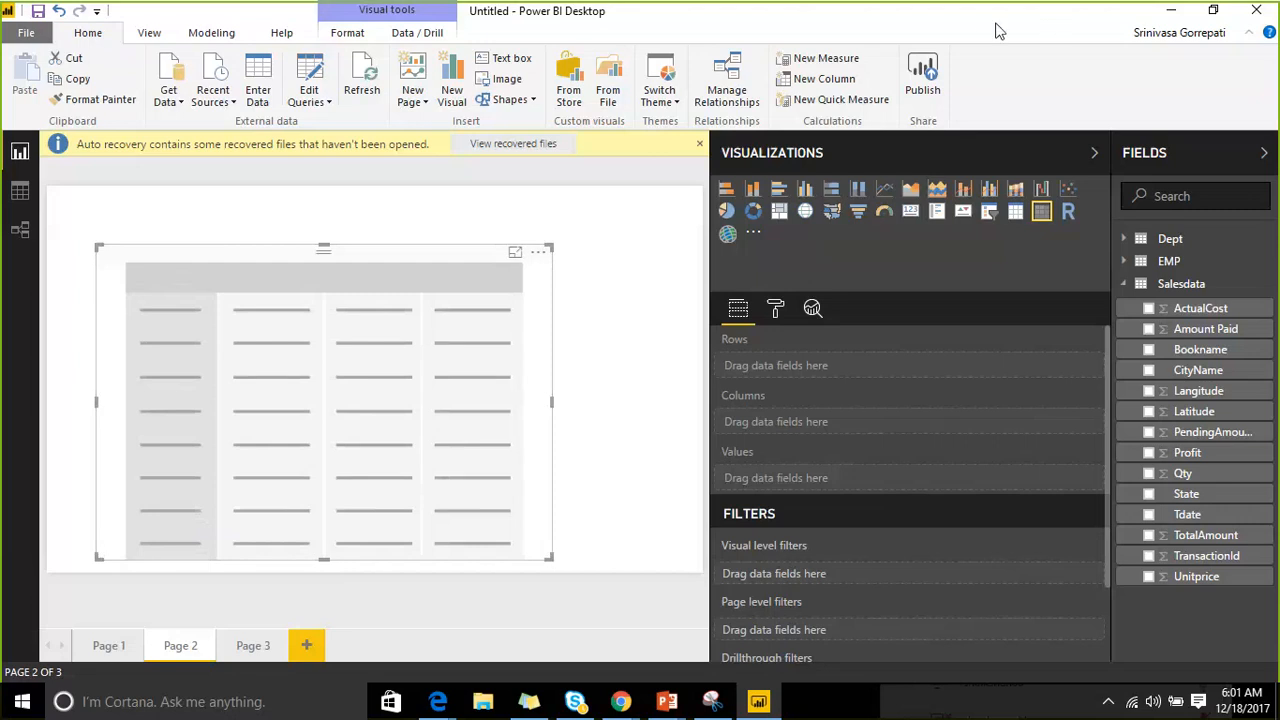
pyautogui.click(1071, 25)
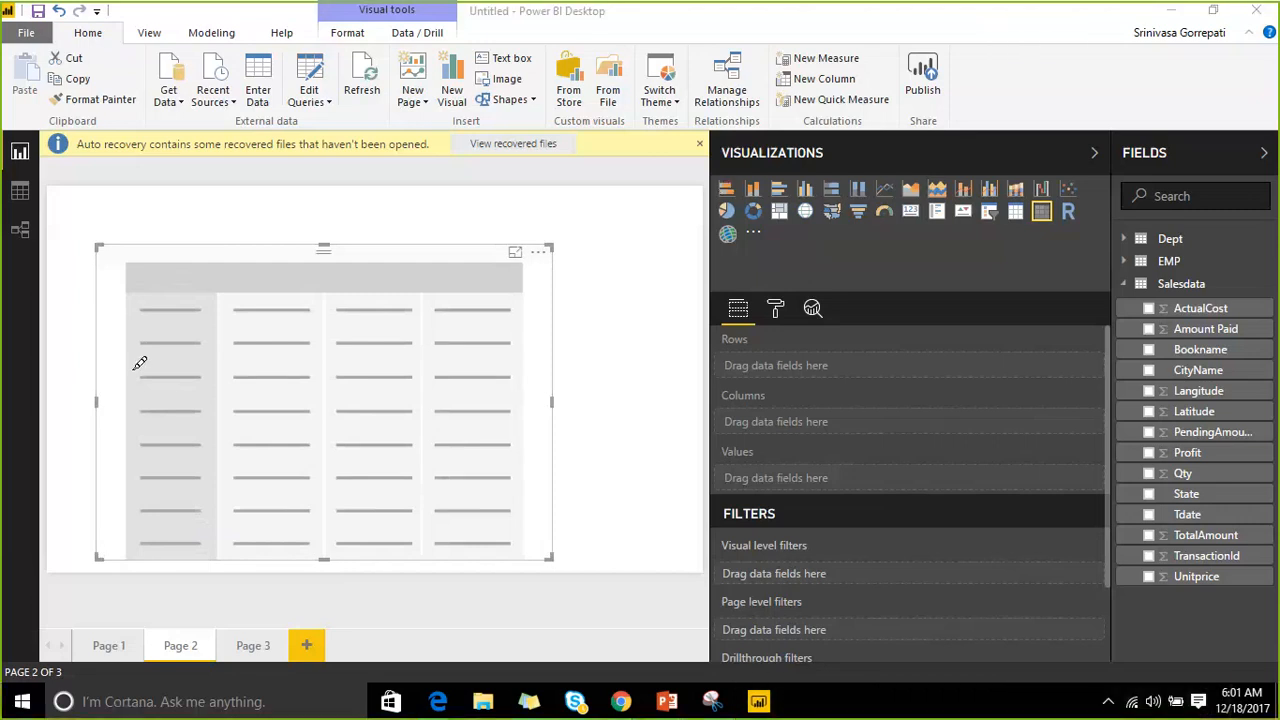
pyautogui.moveTo(133, 369); pyautogui.dragTo(230, 370)
pyautogui.moveTo(157, 413); pyautogui.dragTo(285, 410)
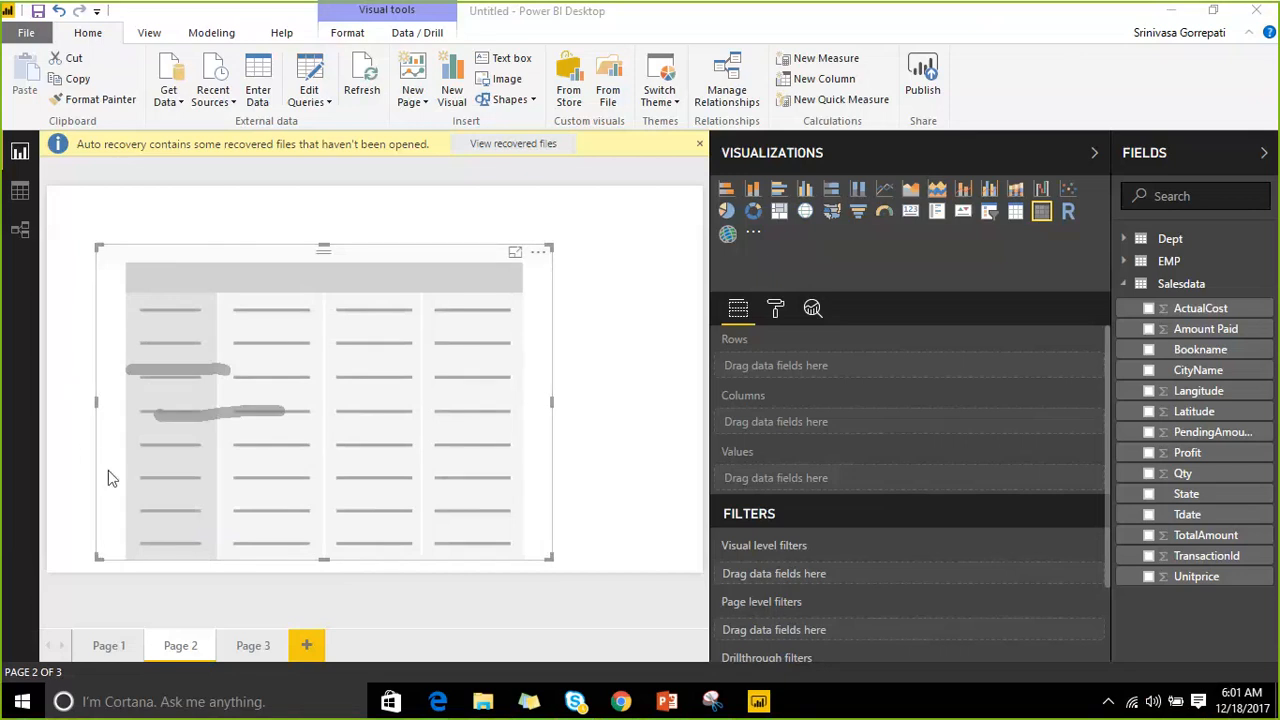
pyautogui.moveTo(296, 345); pyautogui.dragTo(638, 317)
pyautogui.moveTo(413, 403); pyautogui.dragTo(666, 393)
pyautogui.moveTo(436, 520); pyautogui.dragTo(653, 505)
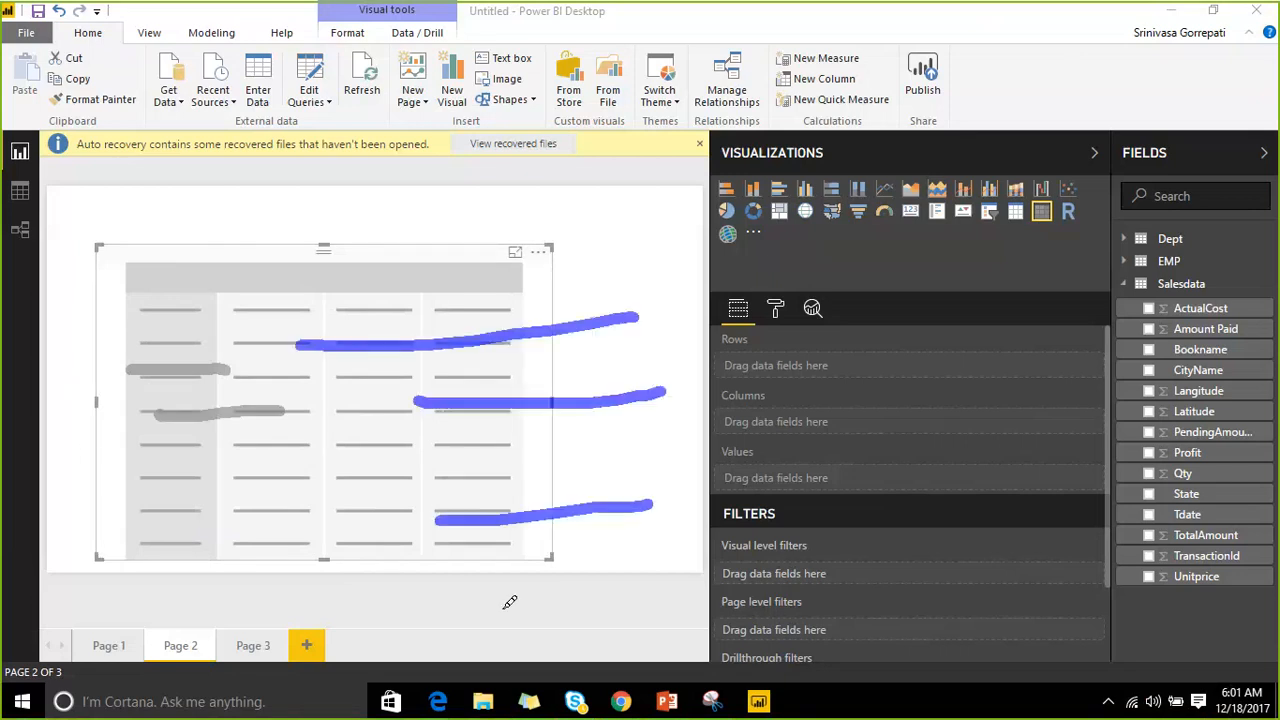
pyautogui.moveTo(502, 610); pyautogui.dragTo(656, 604)
pyautogui.moveTo(718, 188); pyautogui.dragTo(1214, 103)
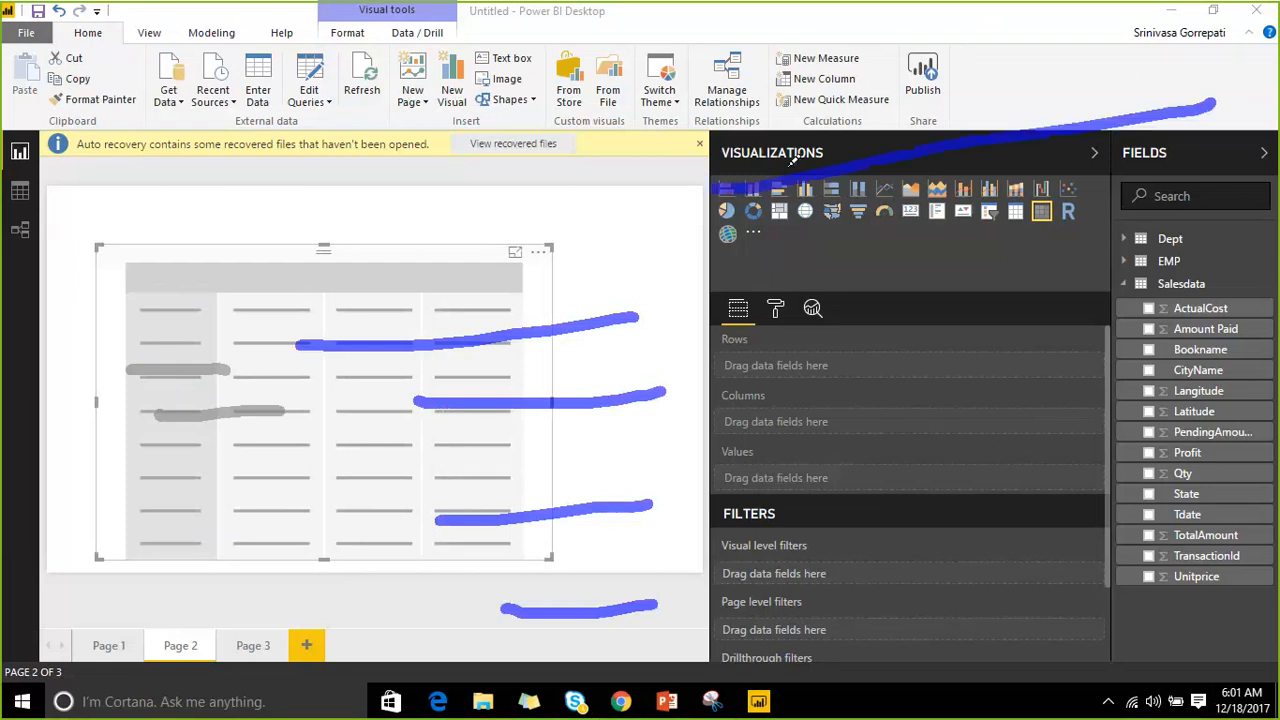
pyautogui.moveTo(758, 140); pyautogui.dragTo(958, 68)
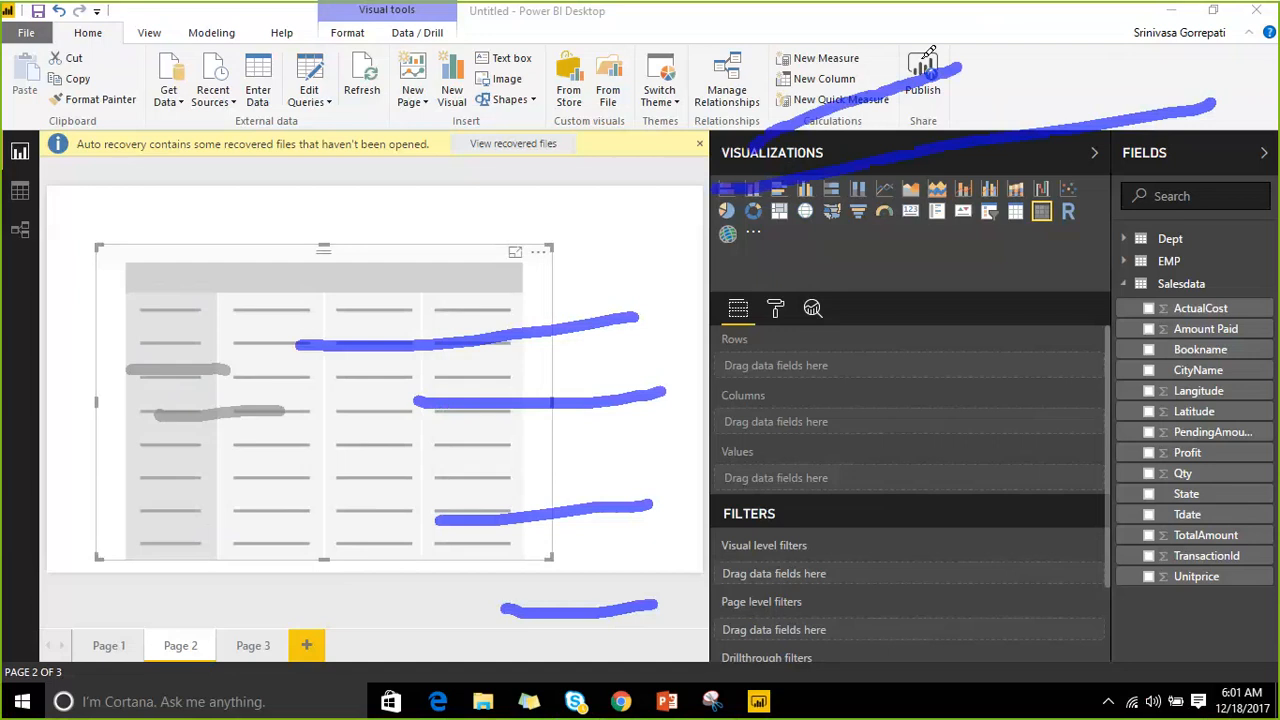
pyautogui.moveTo(750, 88)
pyautogui.mouseDown()
pyautogui.moveTo(802, 50)
pyautogui.moveTo(918, 18)
pyautogui.mouseUp()
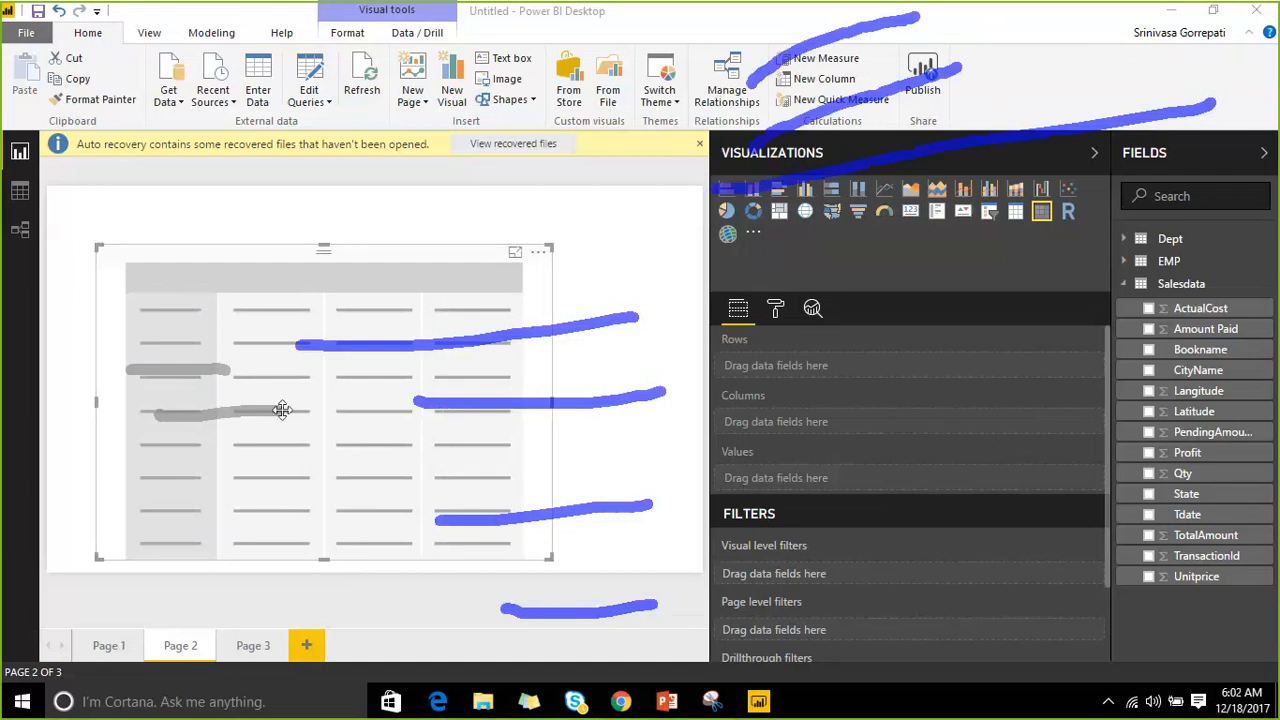
pyautogui.moveTo(155, 412); pyautogui.dragTo(282, 409)
pyautogui.moveTo(312, 457); pyautogui.dragTo(404, 425)
pyautogui.moveTo(338, 514); pyautogui.dragTo(404, 488)
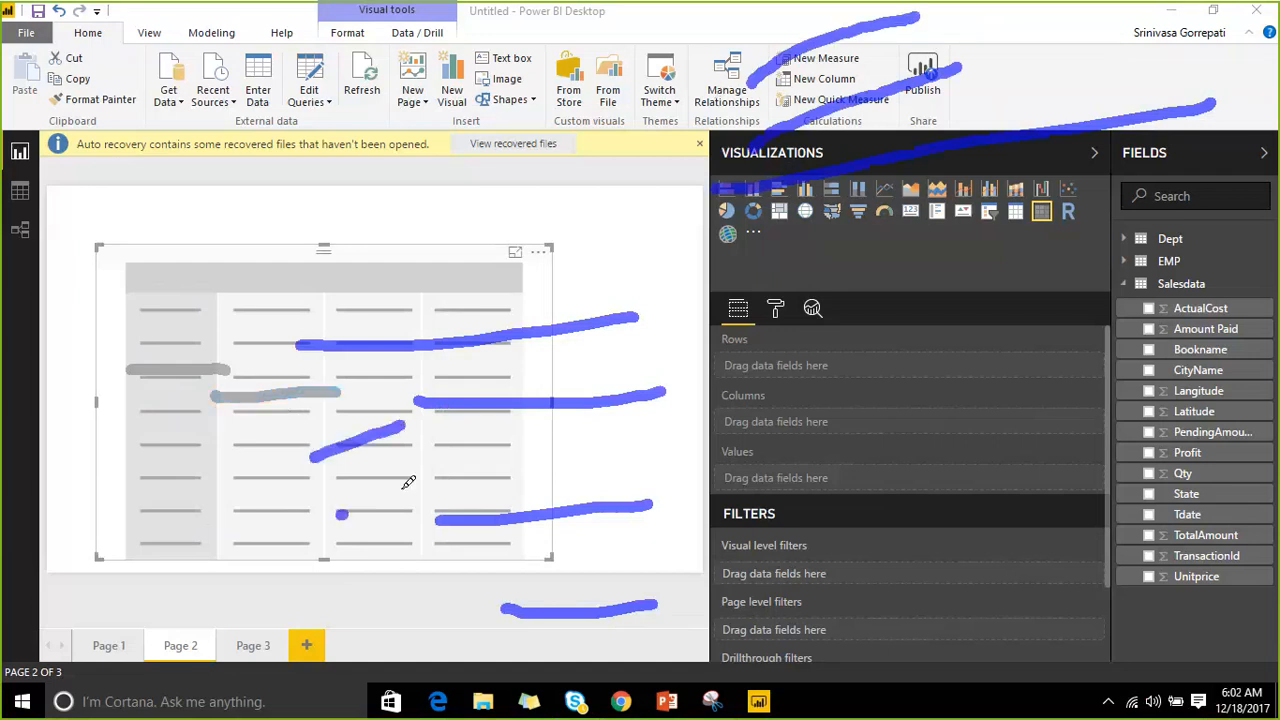
pyautogui.moveTo(364, 590); pyautogui.dragTo(412, 574)
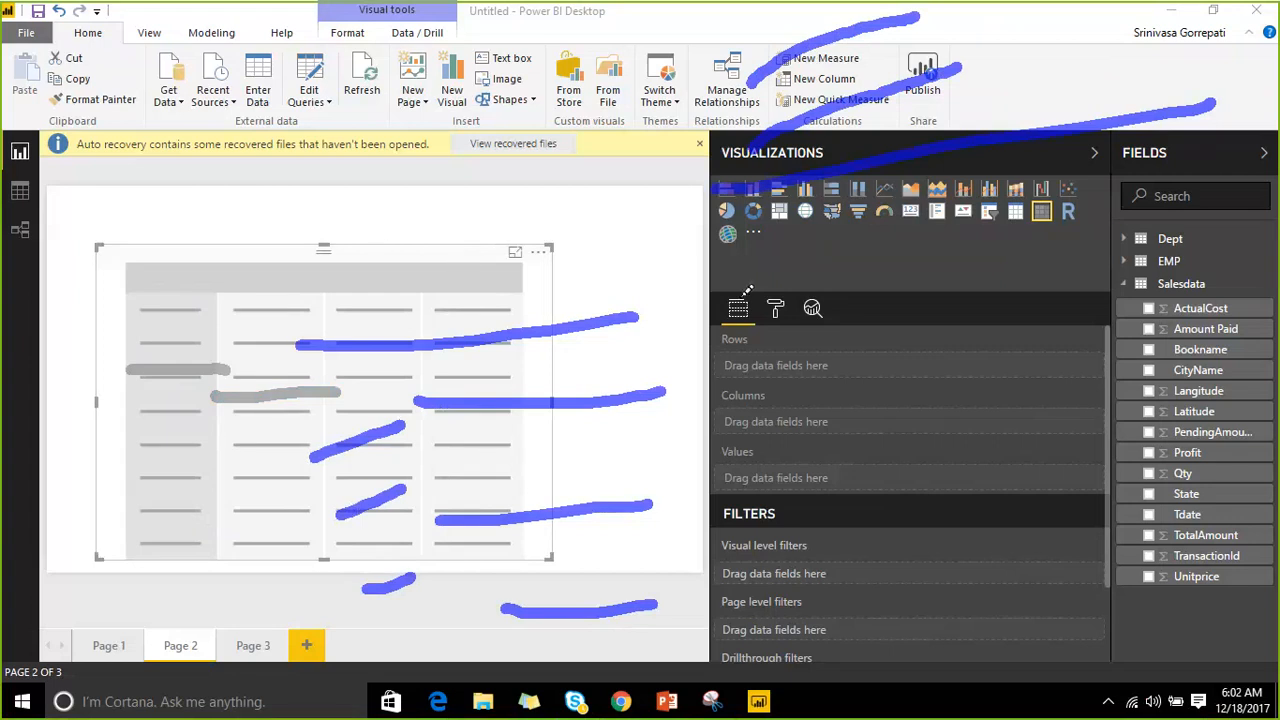
pyautogui.moveTo(749, 289)
pyautogui.mouseDown()
pyautogui.moveTo(737, 312)
pyautogui.moveTo(758, 282)
pyautogui.moveTo(748, 298)
pyautogui.mouseUp()
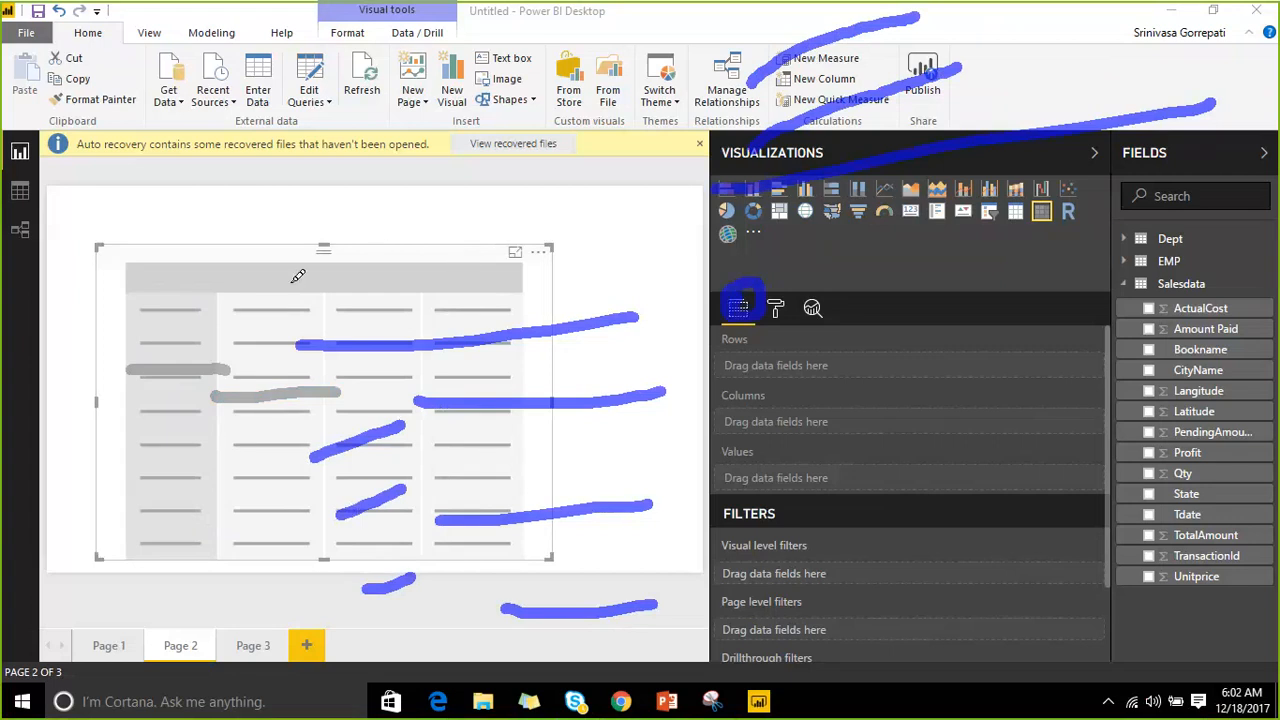
pyautogui.moveTo(224, 311); pyautogui.dragTo(705, 366)
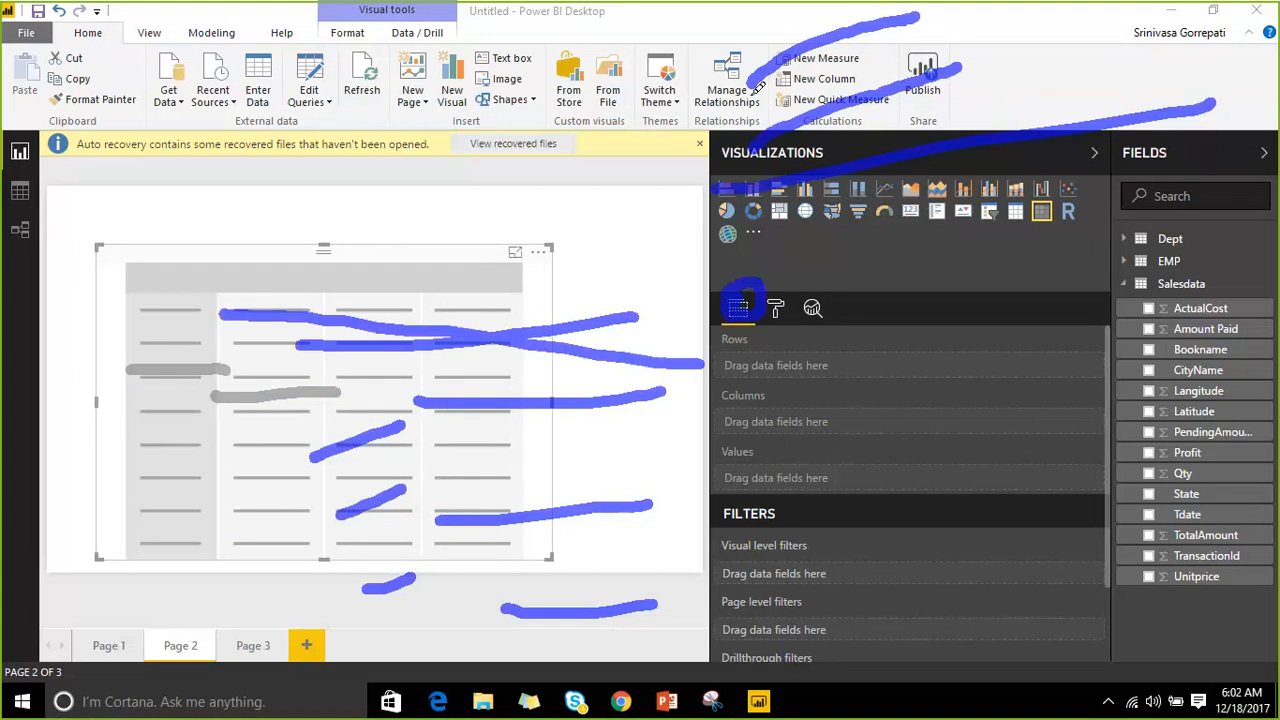
pyautogui.moveTo(755, 18)
pyautogui.mouseDown()
pyautogui.moveTo(727, 205)
pyautogui.moveTo(705, 220)
pyautogui.mouseUp()
pyautogui.moveTo(790, 240)
pyautogui.mouseDown()
pyautogui.moveTo(718, 345)
pyautogui.moveTo(810, 238)
pyautogui.mouseUp()
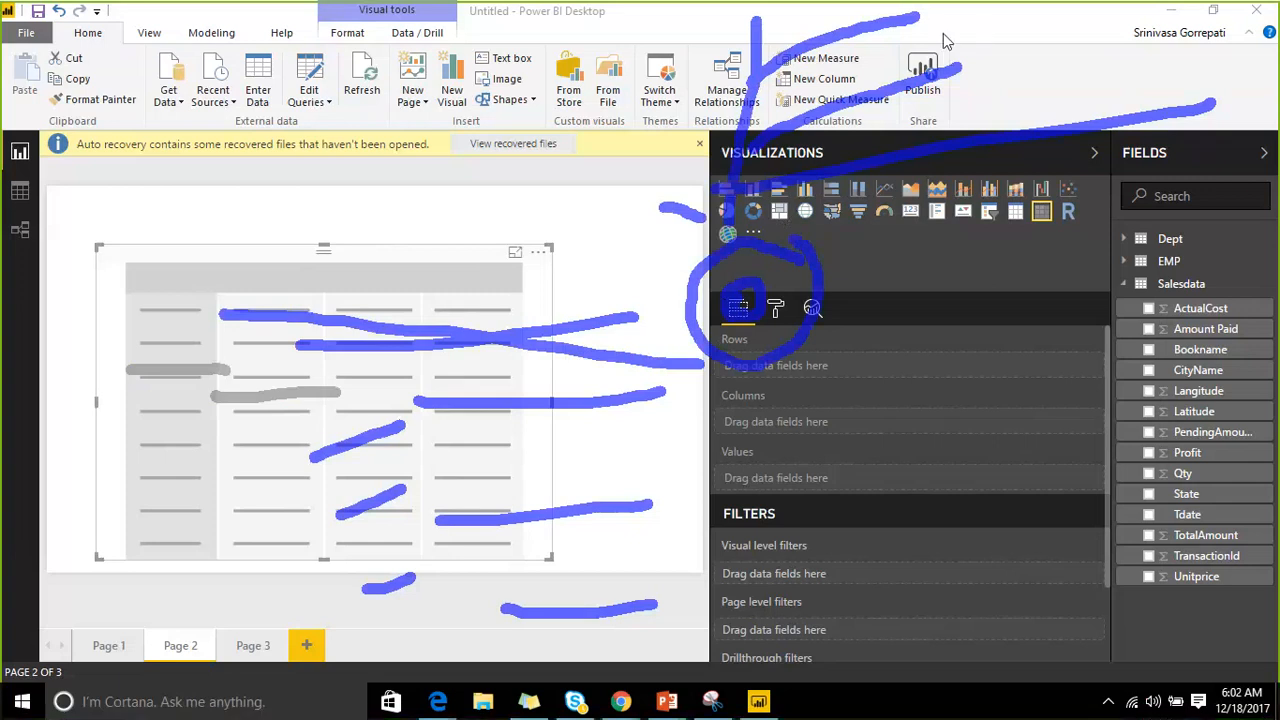
pyautogui.press('Escape')
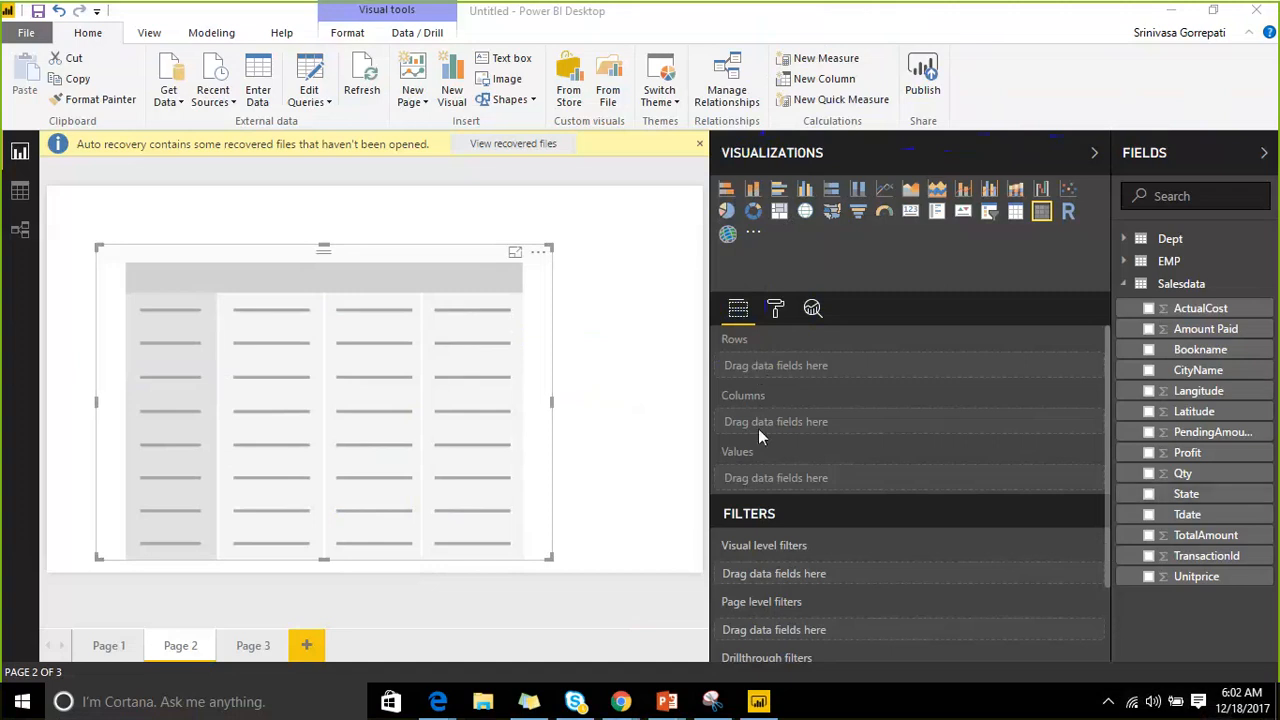
# Stretch the Page 2 matrix upward and wider to fill more of the page.
pyautogui.click(328, 247)
pyautogui.moveTo(324, 245); pyautogui.dragTo(329, 192)
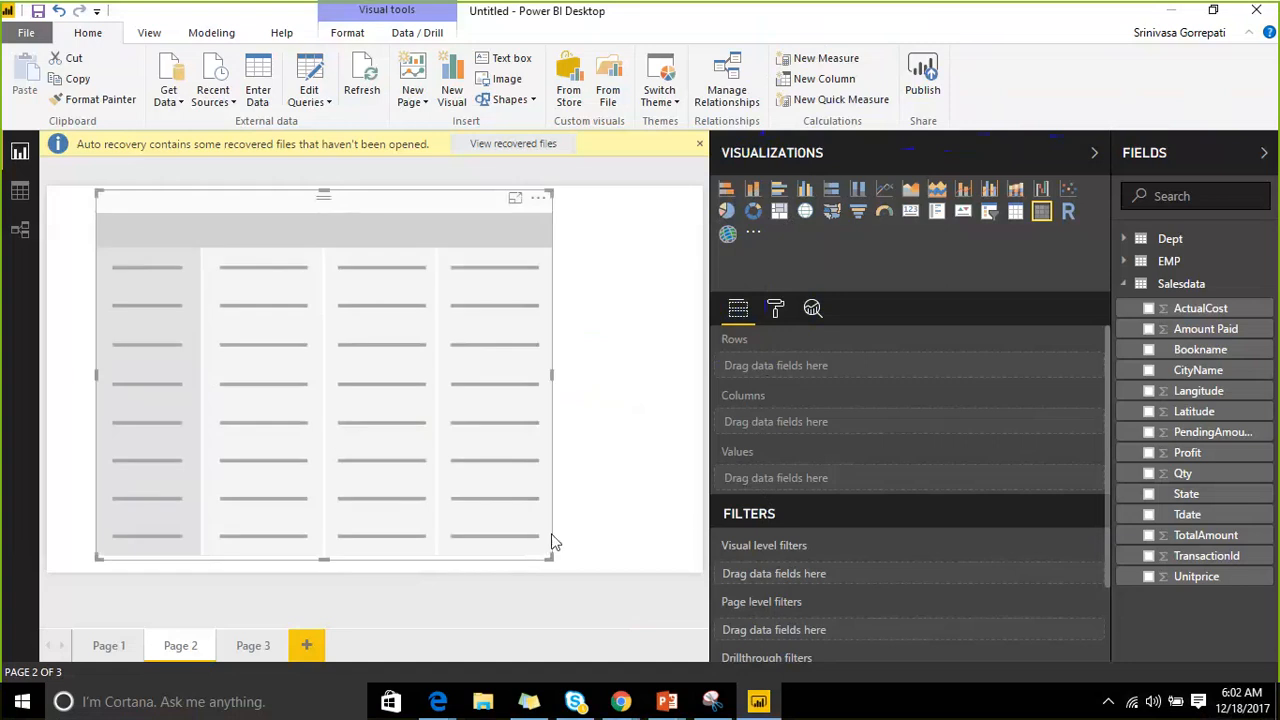
pyautogui.moveTo(551, 557); pyautogui.dragTo(600, 570)
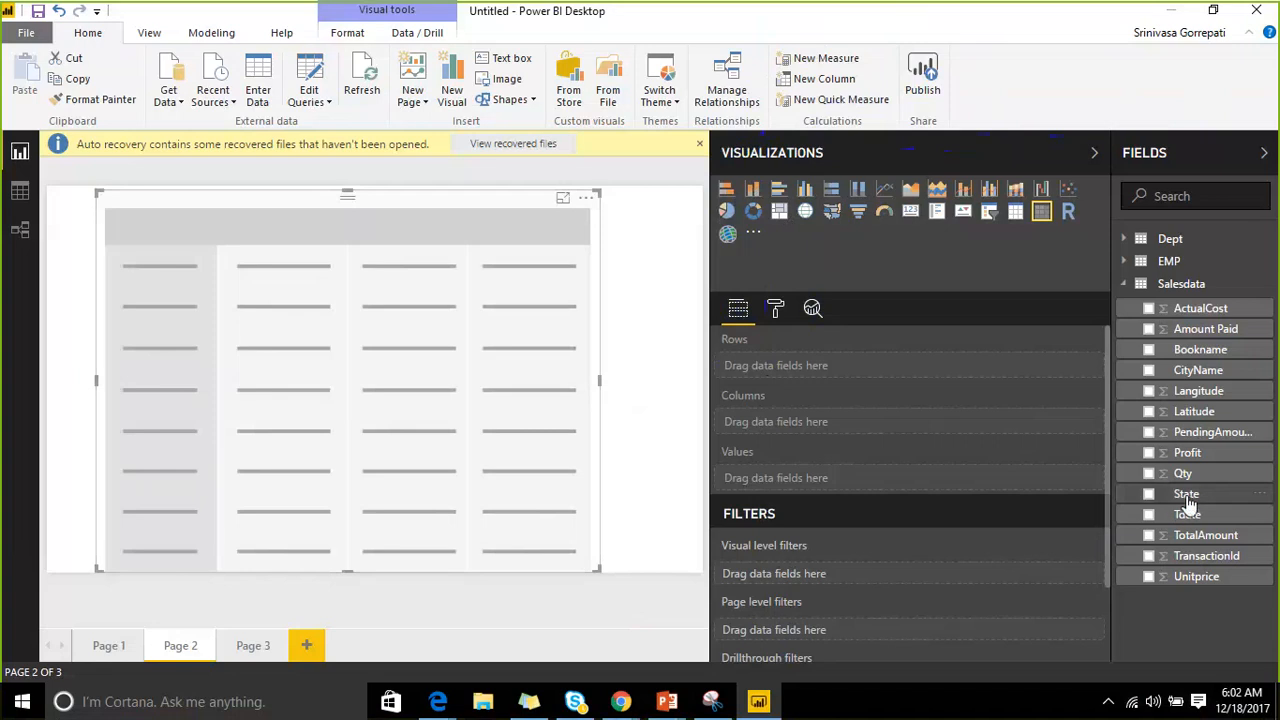
# Put State and CityName in the matrix rows and Amount Paid in values.
pyautogui.moveTo(1183, 496); pyautogui.dragTo(863, 380)
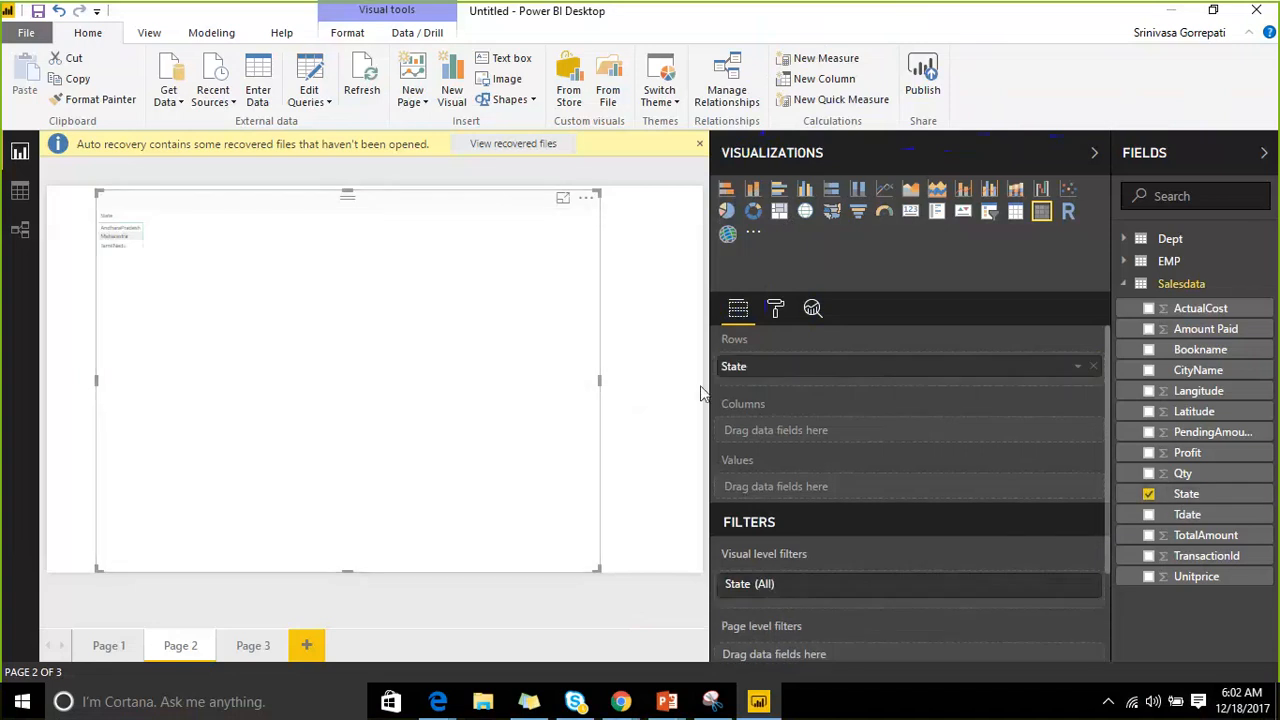
pyautogui.moveTo(1203, 376); pyautogui.dragTo(971, 386)
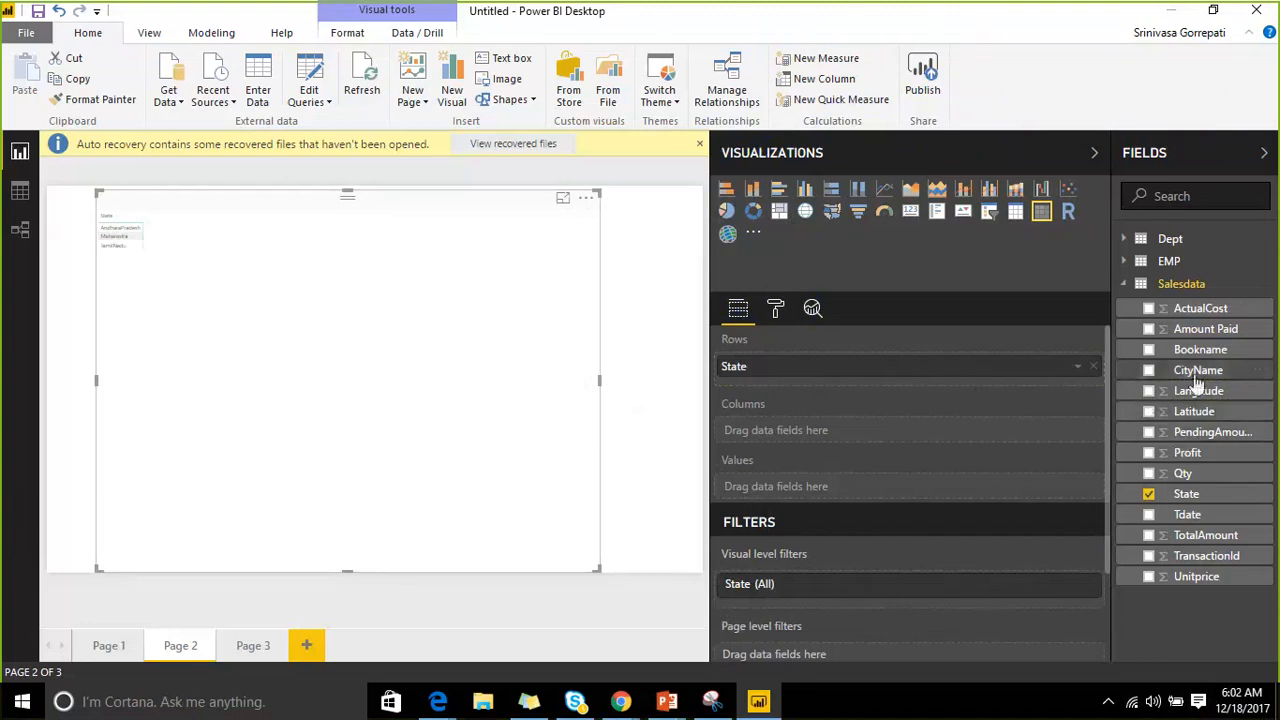
pyautogui.moveTo(1198, 372); pyautogui.dragTo(914, 380)
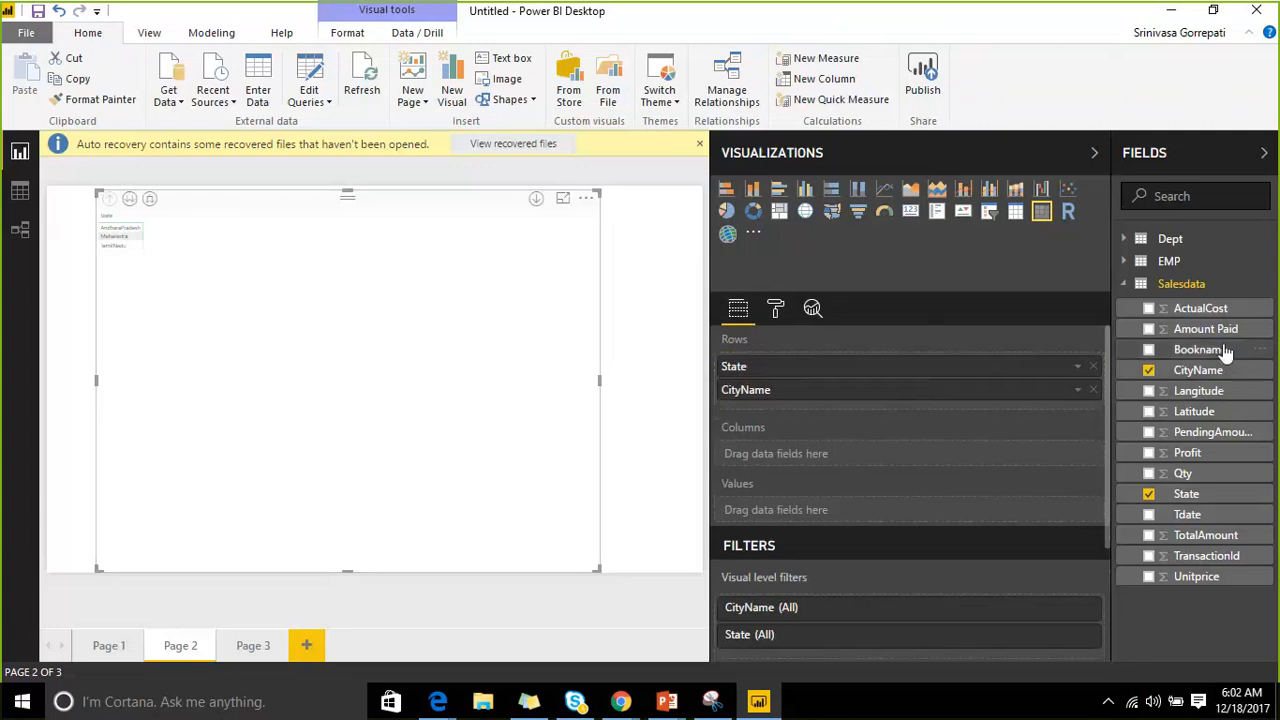
pyautogui.moveTo(1210, 329); pyautogui.dragTo(923, 523)
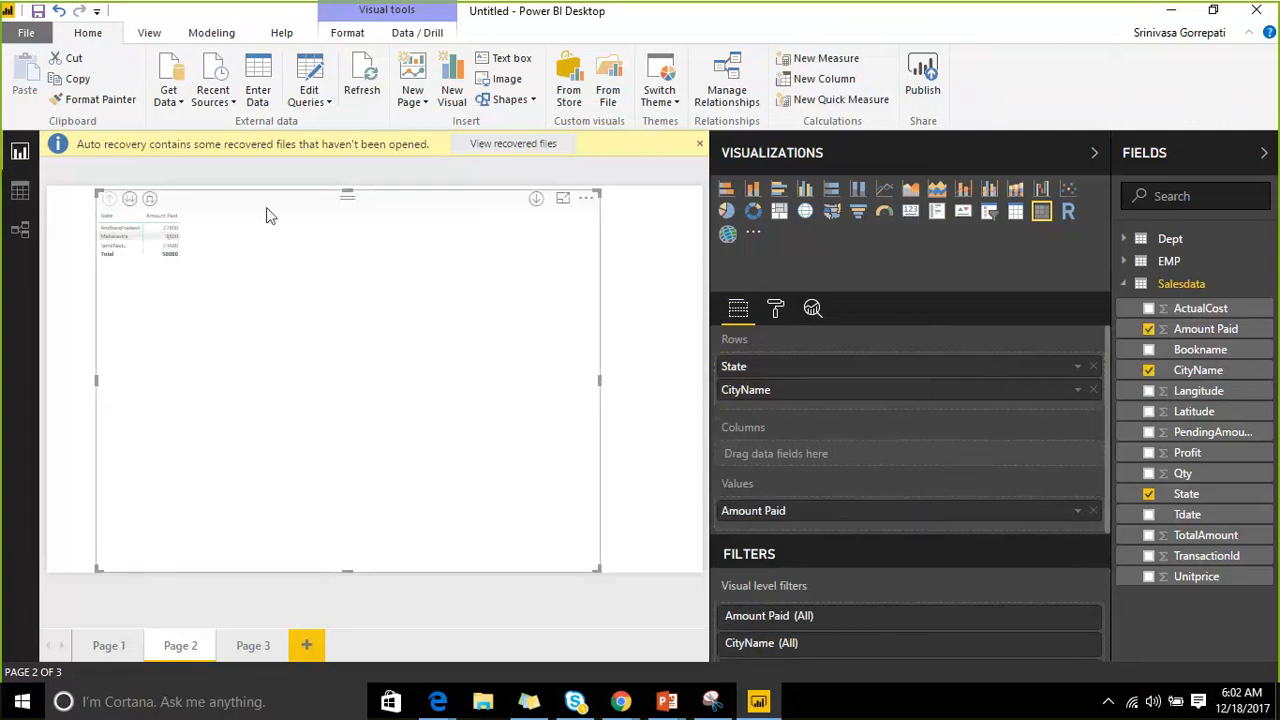
# Raise the matrix grid text size from 8 to 19 and collapse the Fields and Visualizations panes.
pyautogui.click(775, 308)
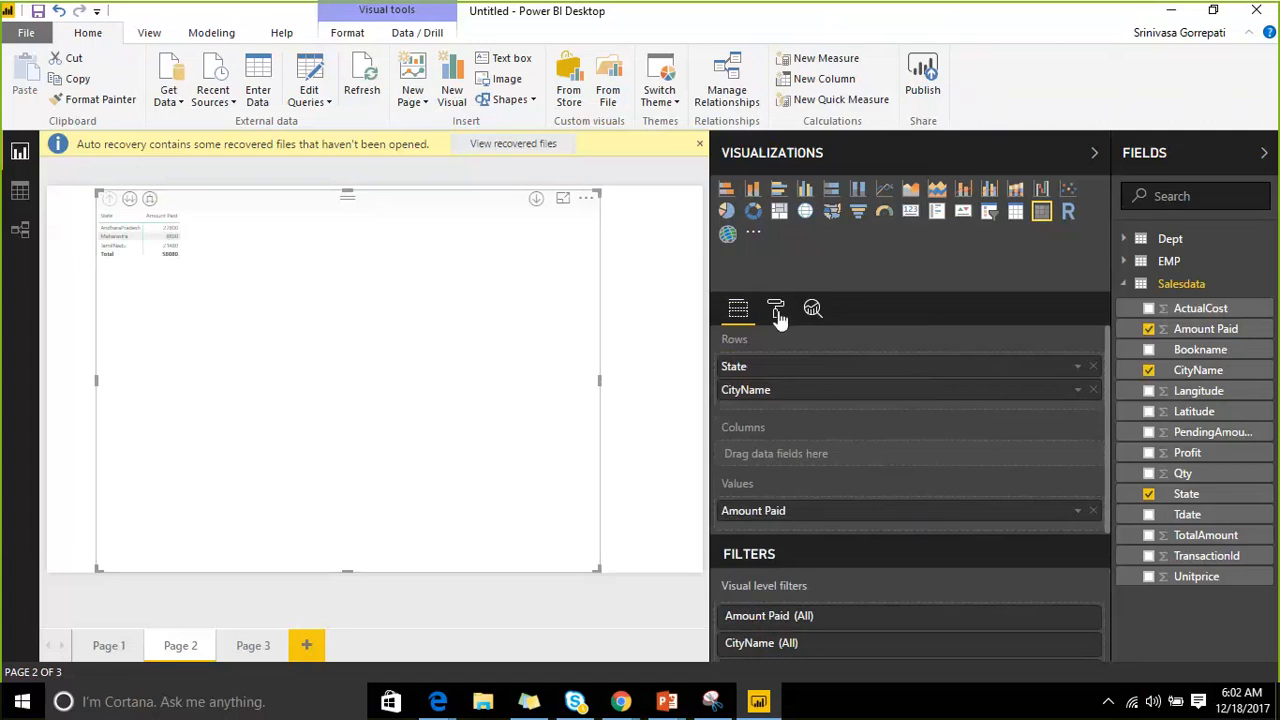
pyautogui.click(731, 411)
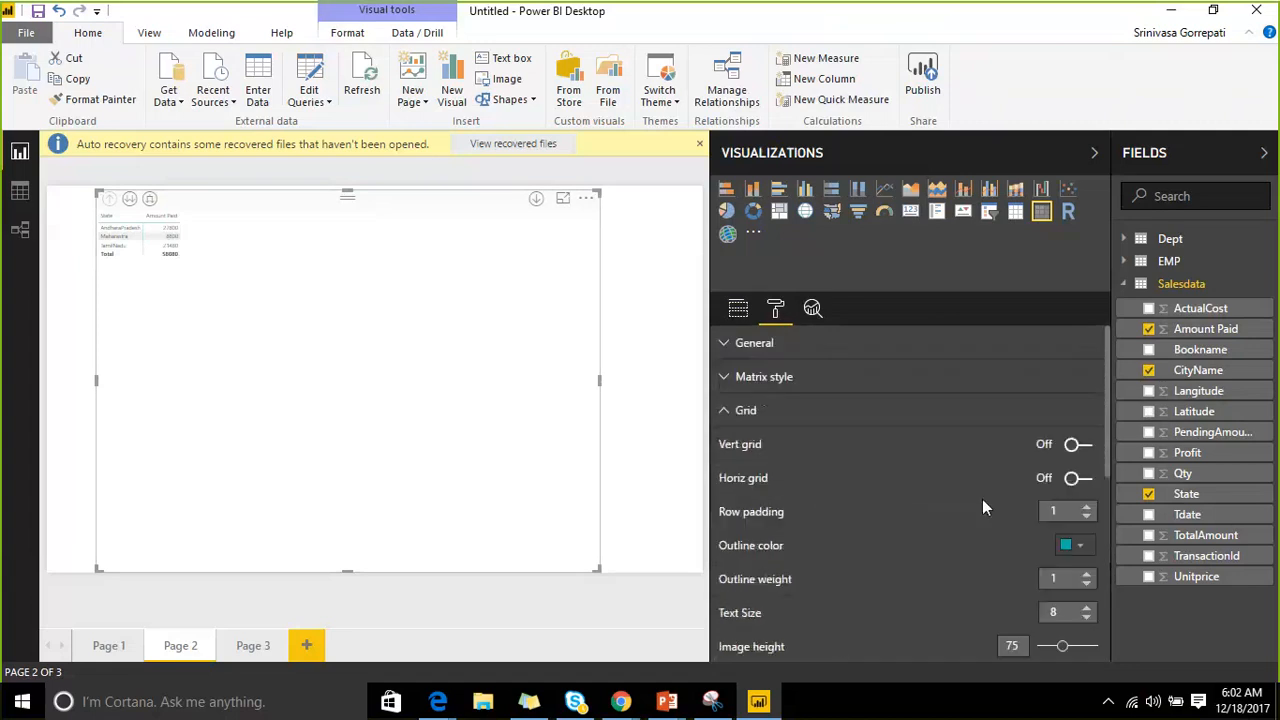
pyautogui.scroll(-1, 985, 505)
pyautogui.scroll(-1, 1056, 478)
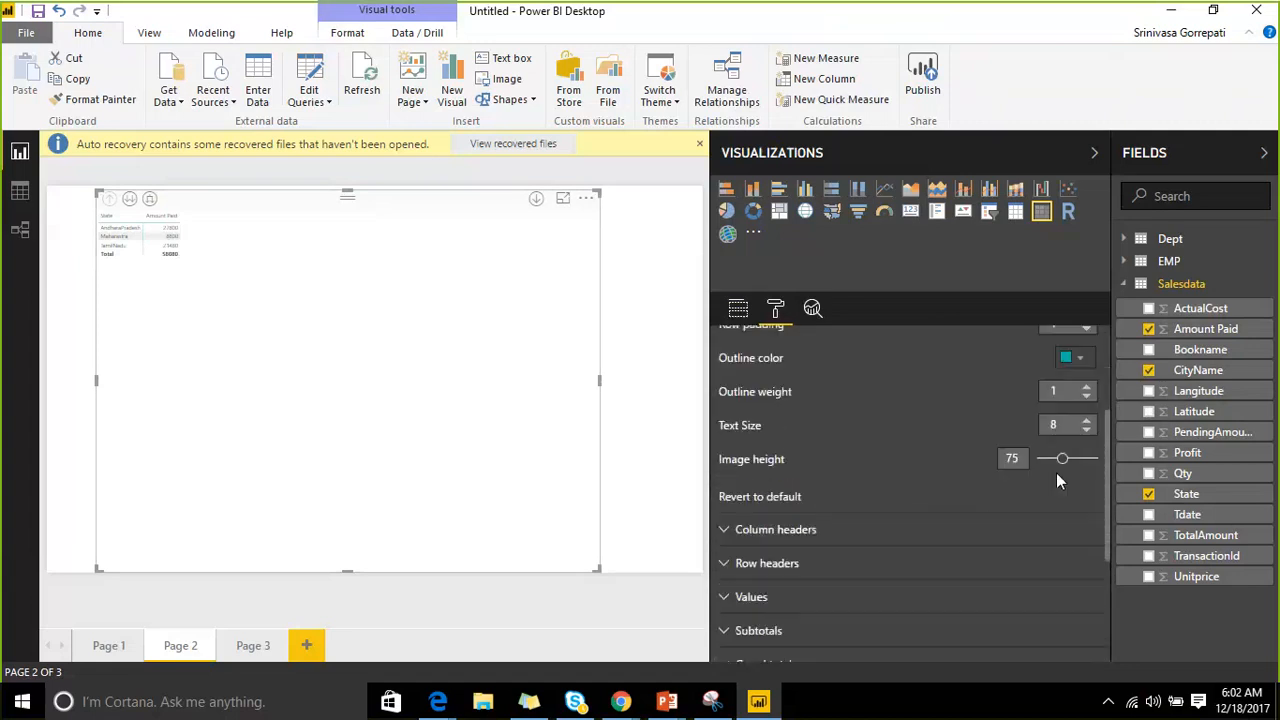
pyautogui.click(1086, 420)
pyautogui.click(1086, 420)
pyautogui.click(1086, 422)
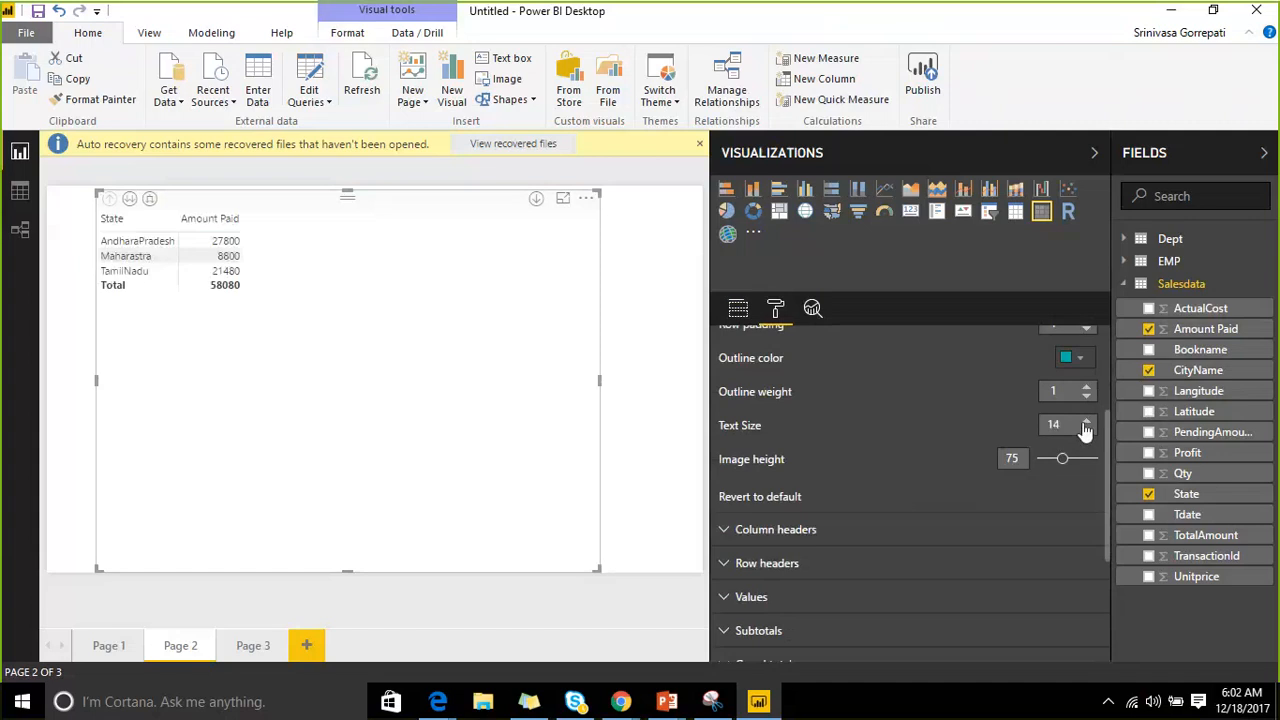
pyautogui.click(1178, 155)
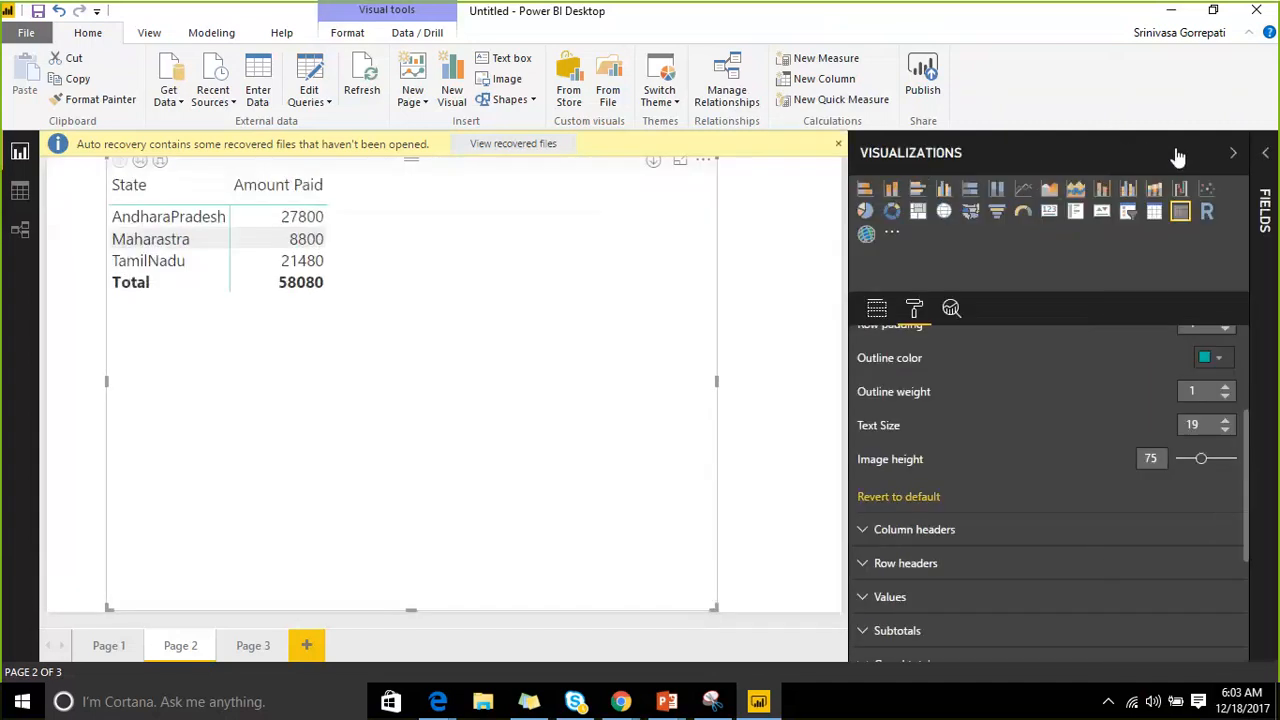
pyautogui.click(1174, 155)
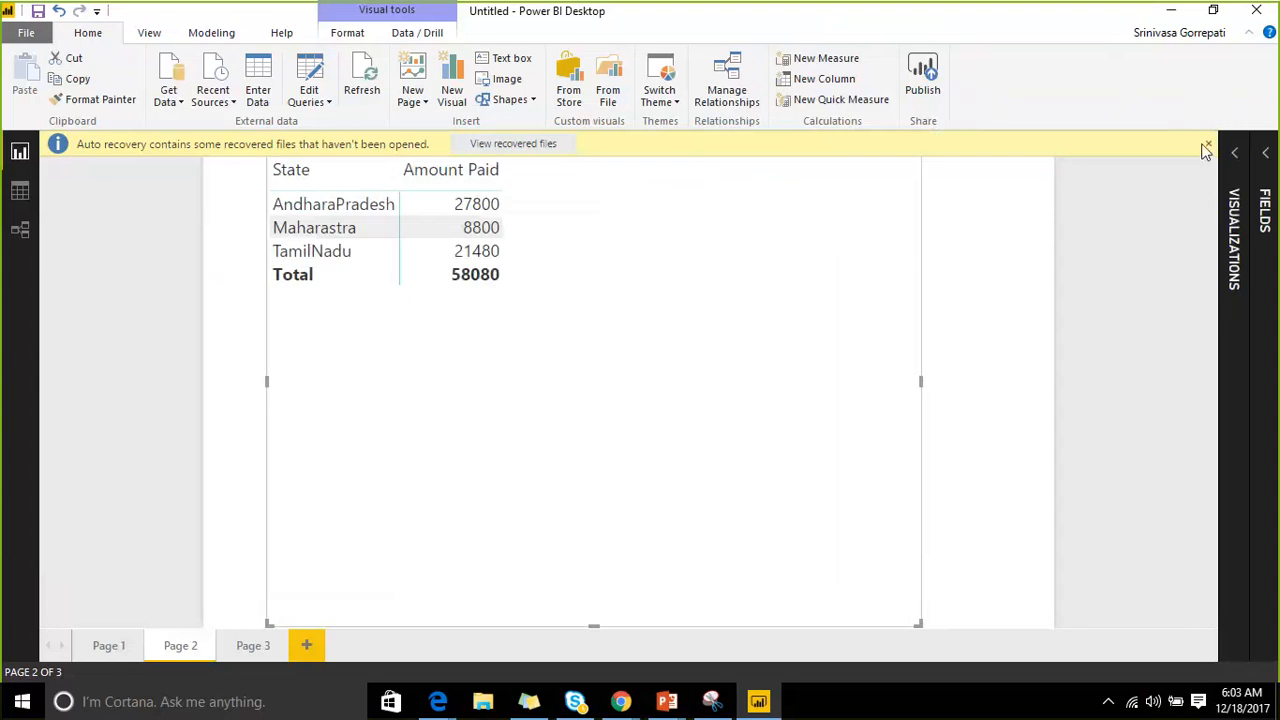
# Dismiss the auto-recovery notice, trim the matrix top, and try drill down, drill up and expand-all.
pyautogui.click(1208, 144)
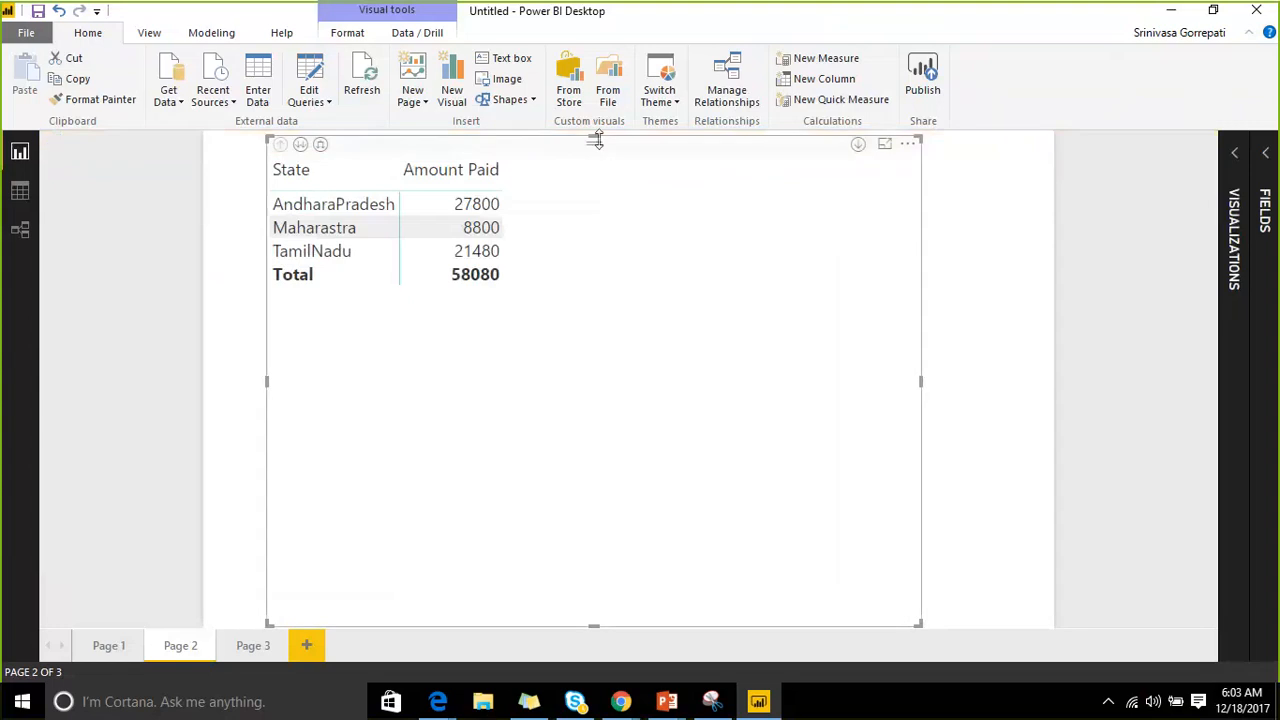
pyautogui.moveTo(596, 139); pyautogui.dragTo(600, 164)
pyautogui.click(301, 171)
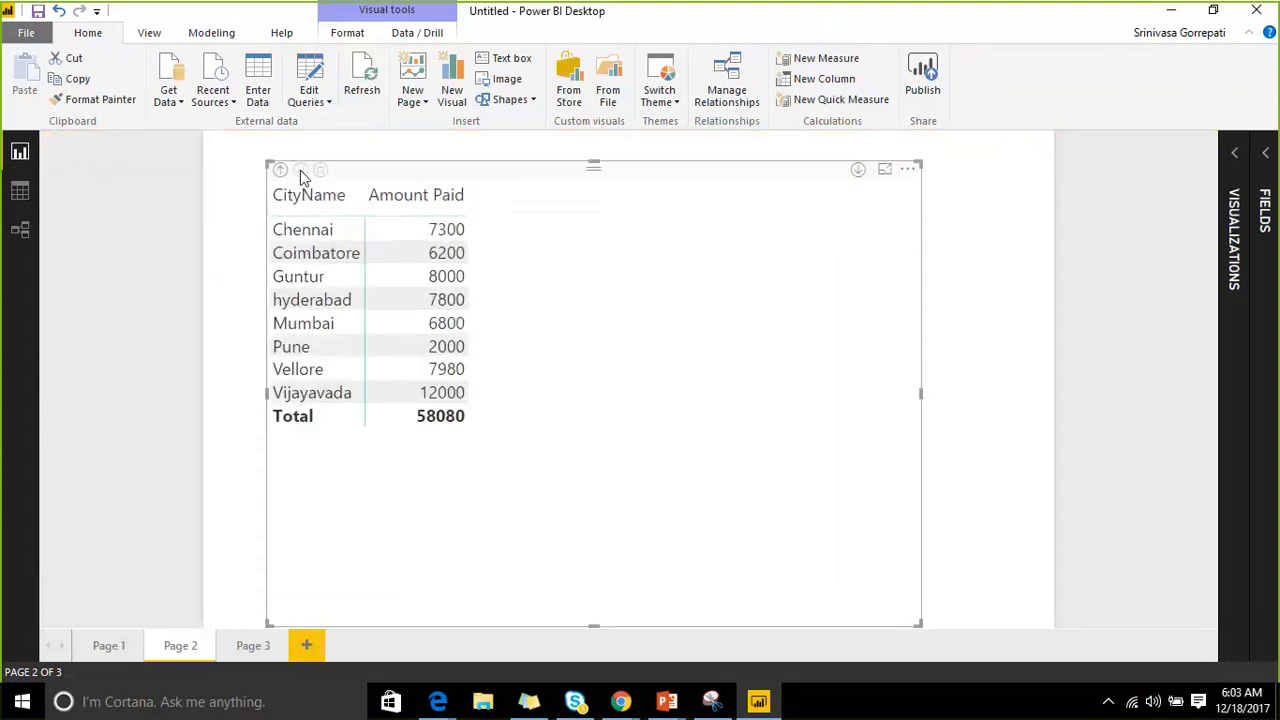
pyautogui.click(281, 170)
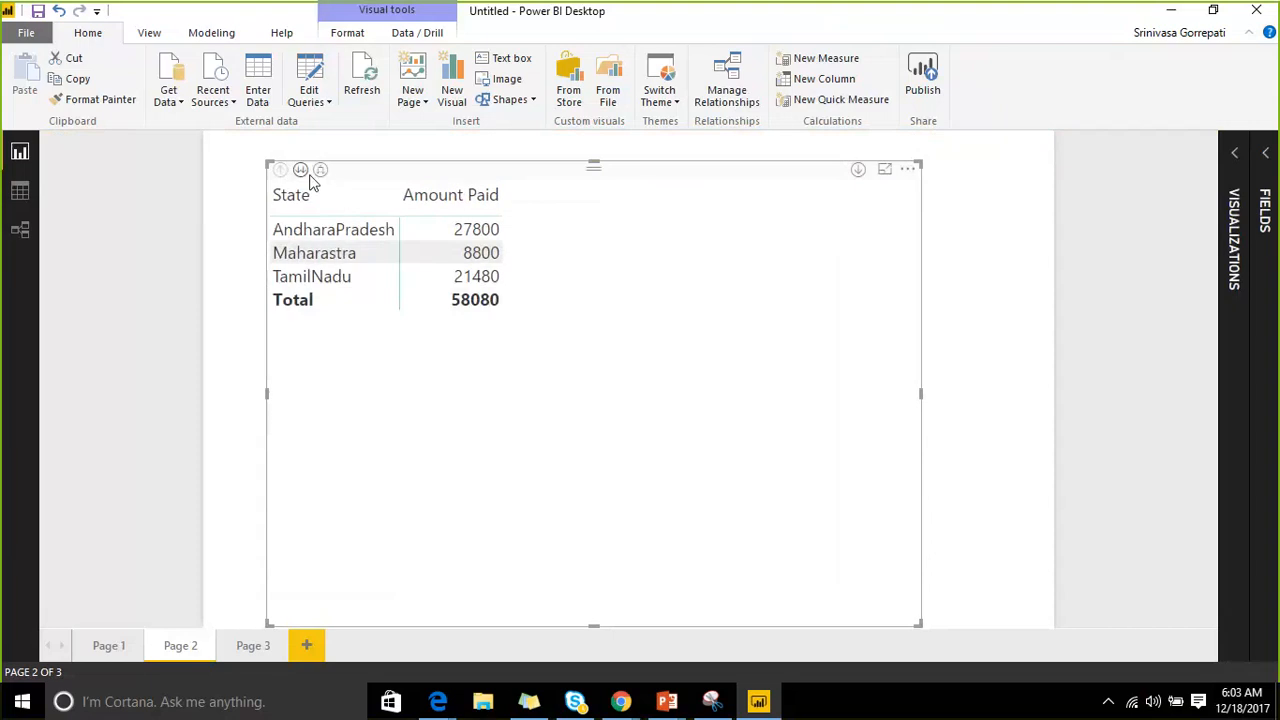
pyautogui.click(321, 171)
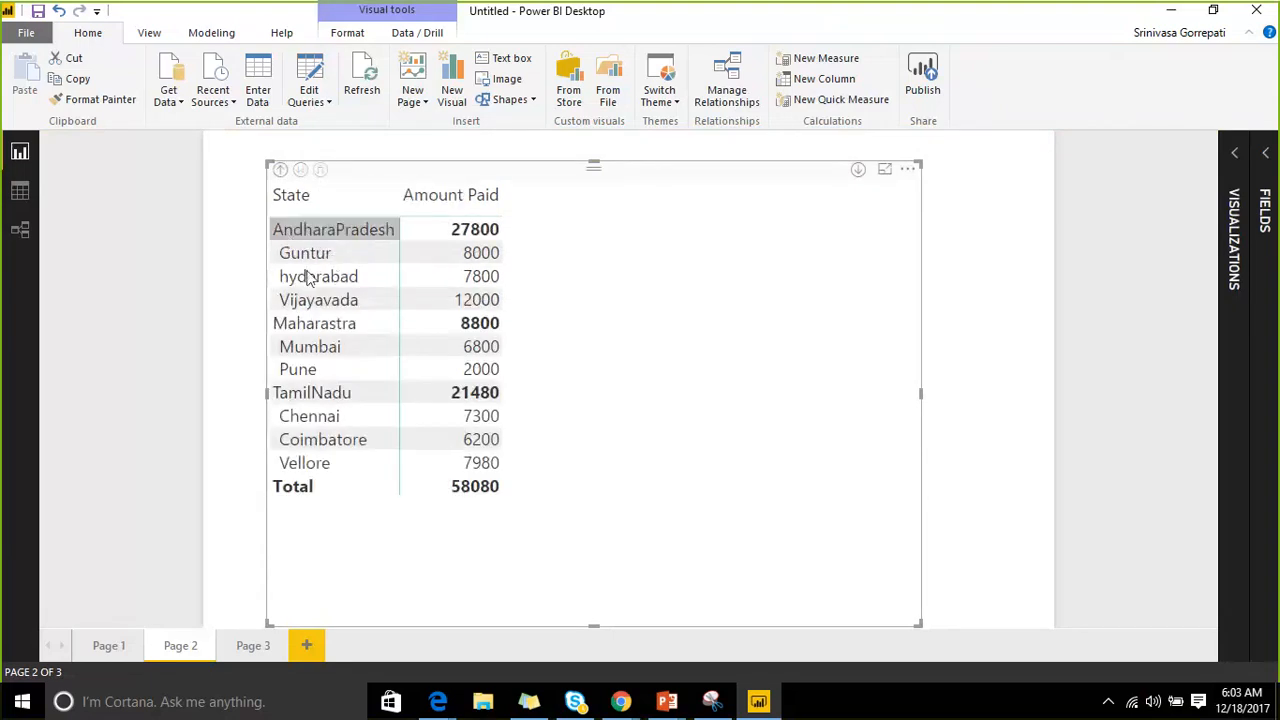
pyautogui.click(281, 170)
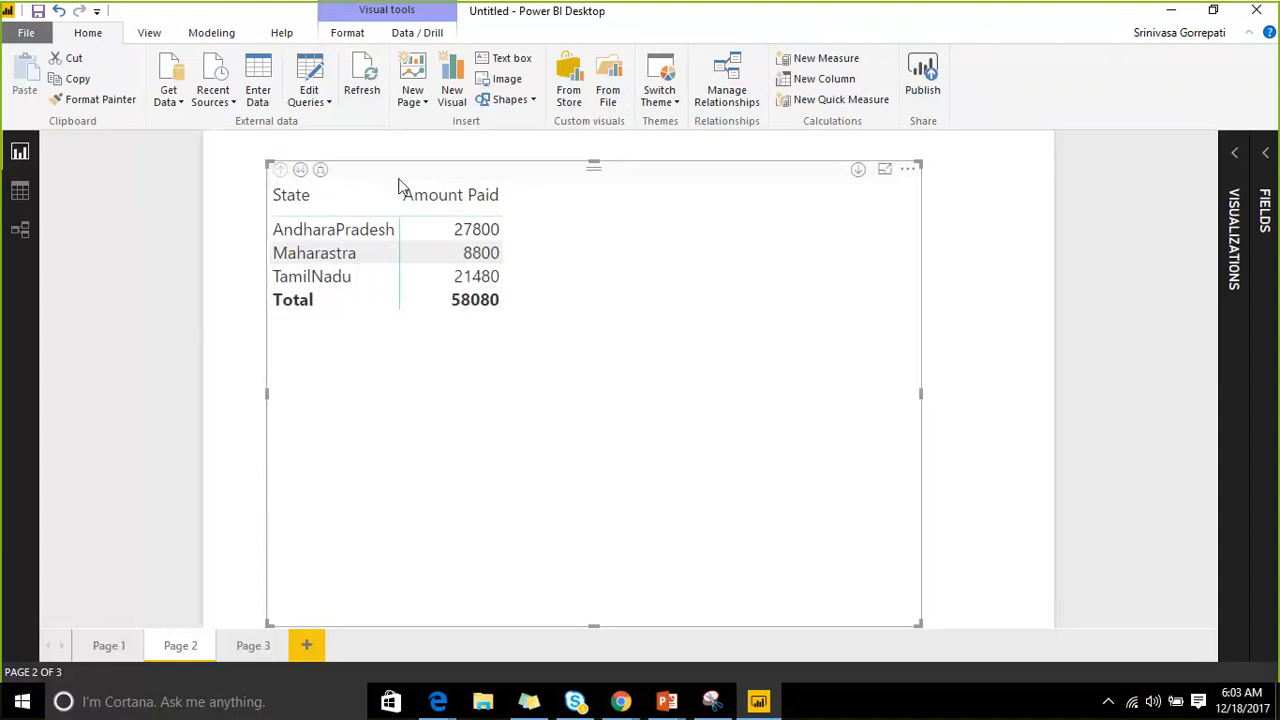
# Drill to cities and expand all states again, then collapse back to state rows.
pyautogui.click(300, 171)
pyautogui.click(283, 171)
pyautogui.click(320, 171)
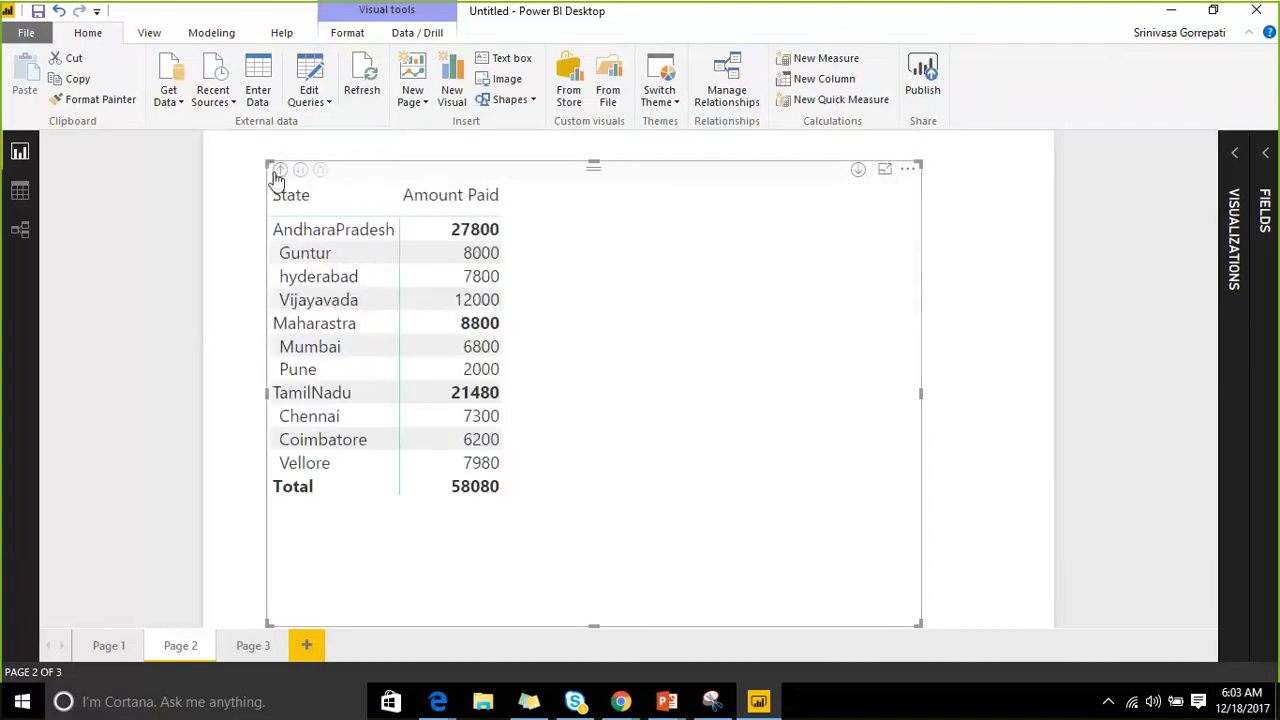
pyautogui.click(274, 169)
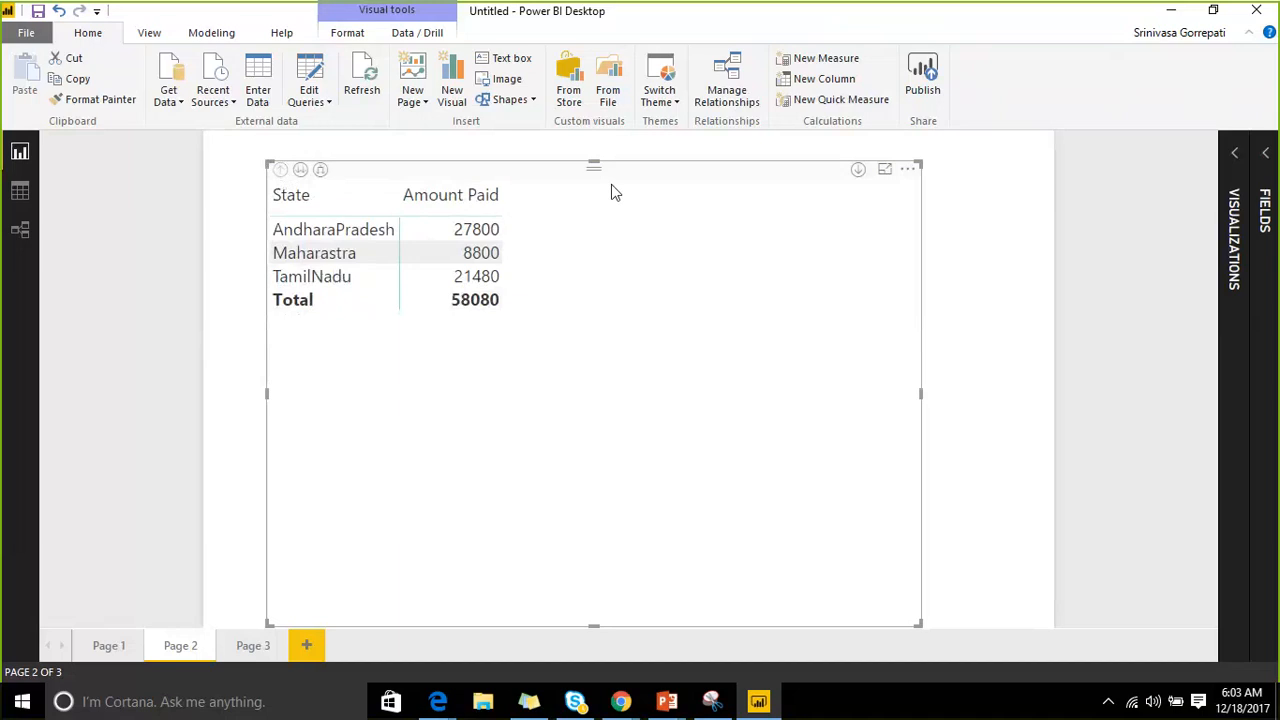
# Shrink the matrix and add Bookname as a third row level under CityName.
pyautogui.moveTo(916, 622); pyautogui.dragTo(816, 391)
pyautogui.click(1238, 156)
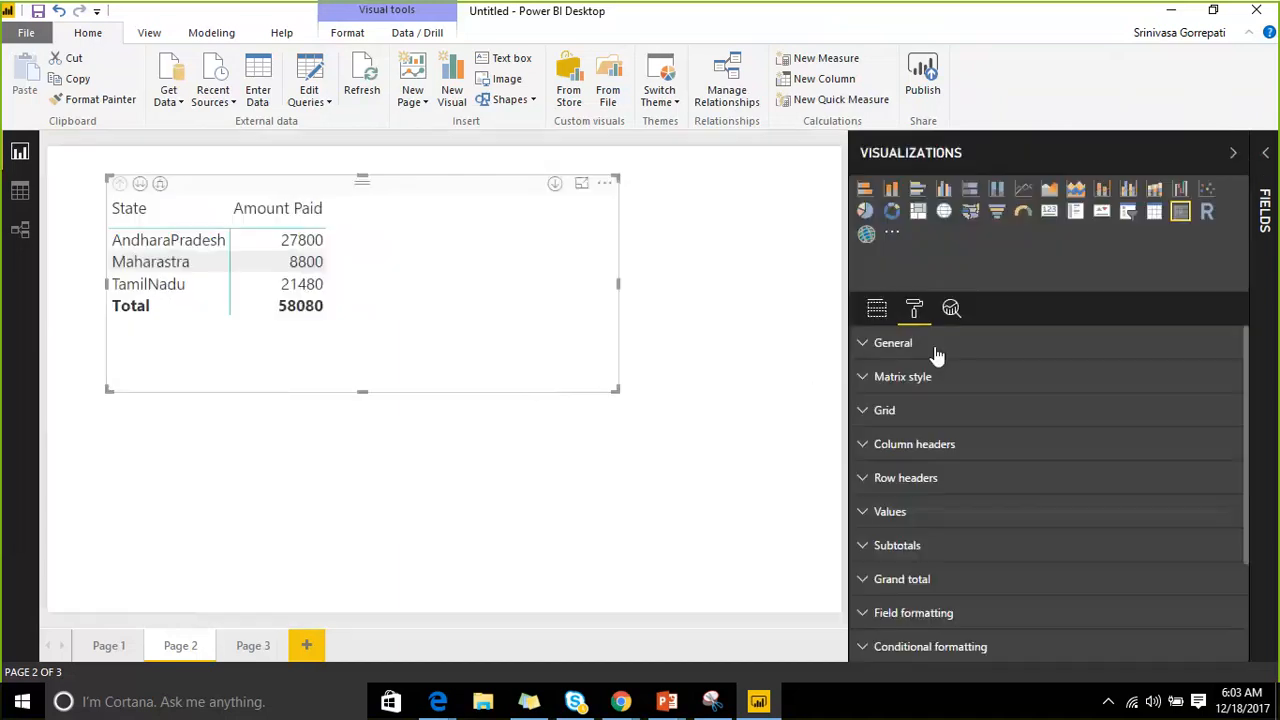
pyautogui.click(877, 309)
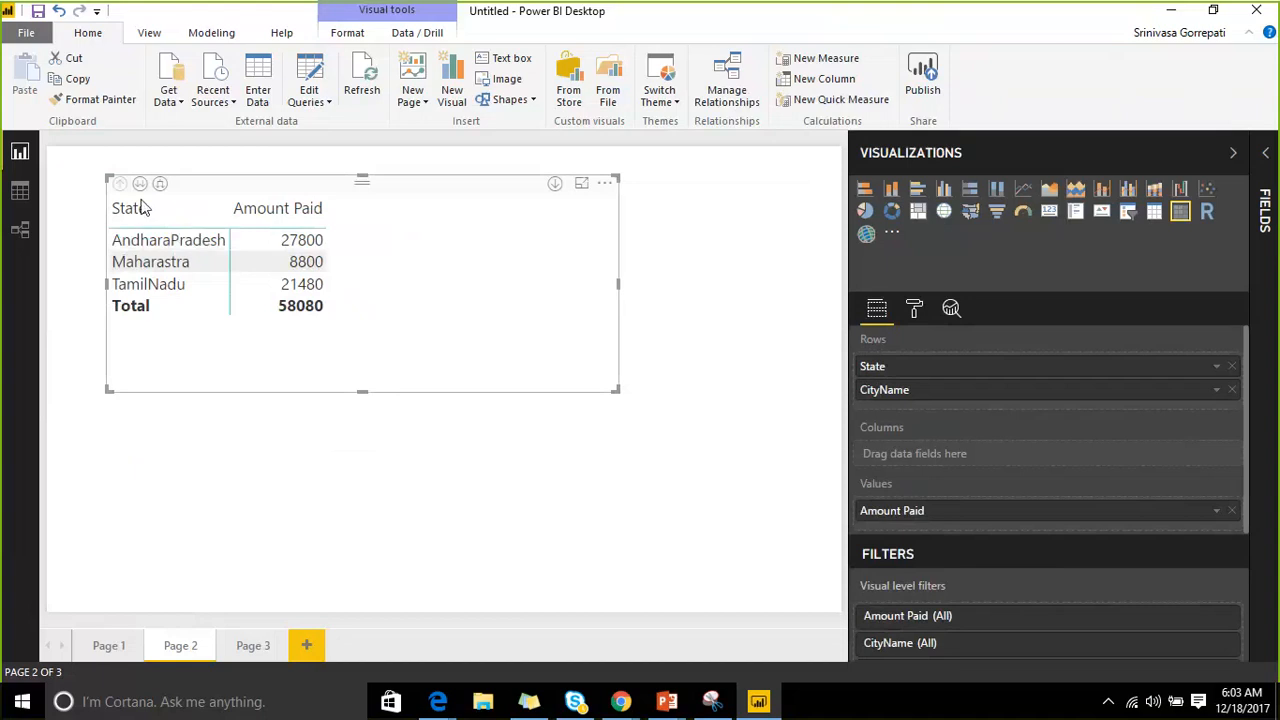
pyautogui.click(1265, 152)
pyautogui.click(1124, 284)
pyautogui.moveTo(1200, 350); pyautogui.dragTo(1040, 410)
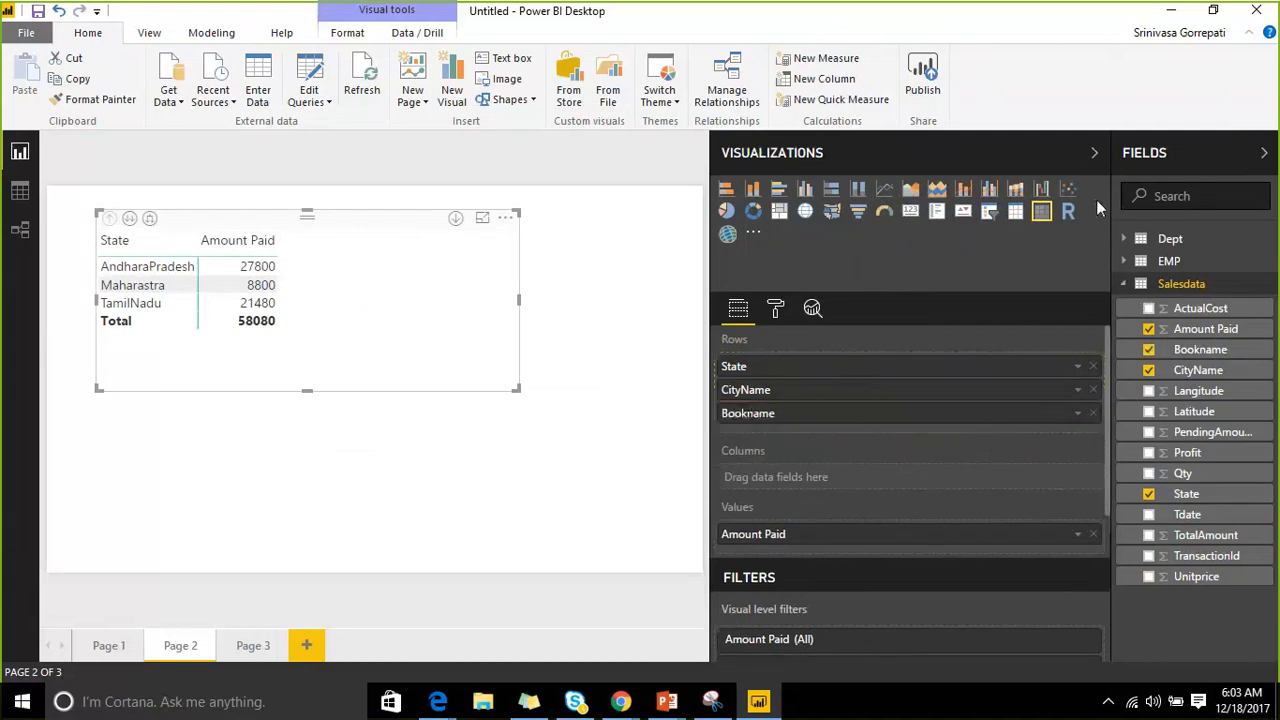
pyautogui.click(1182, 150)
pyautogui.click(1182, 153)
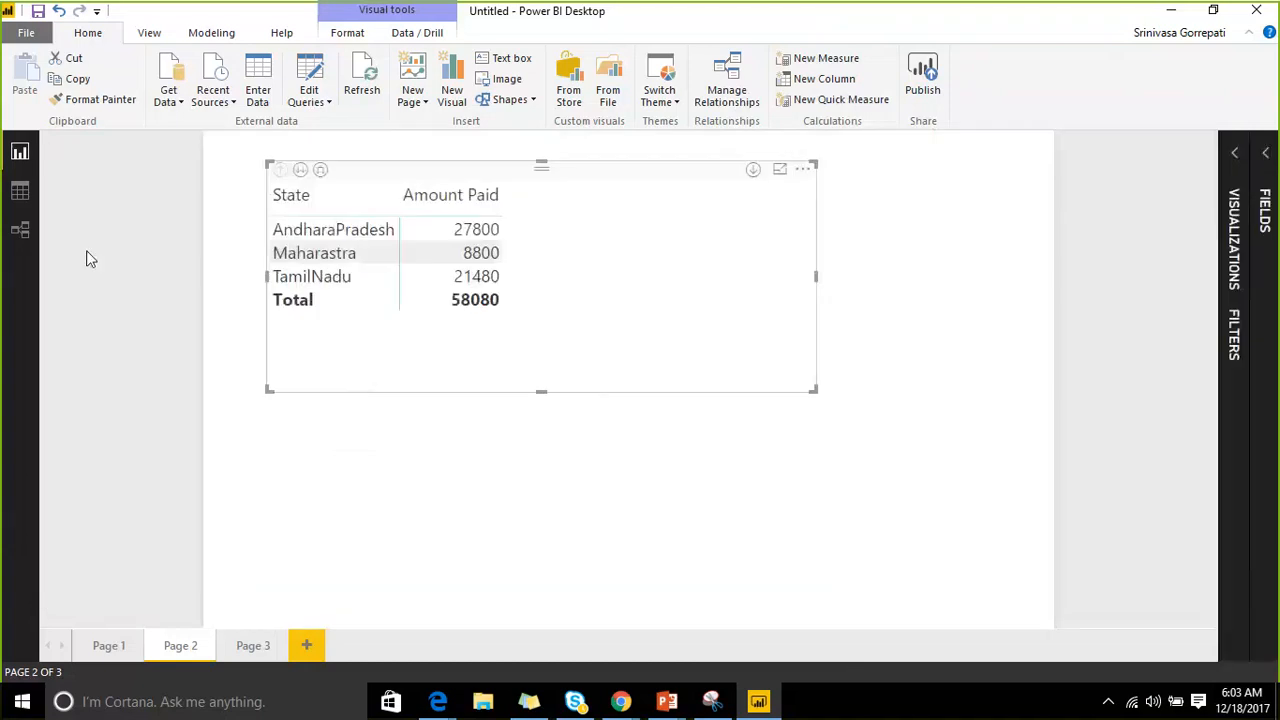
# Drill and expand the matrix through city and book levels, then enlarge it so all rows show.
pyautogui.click(299, 172)
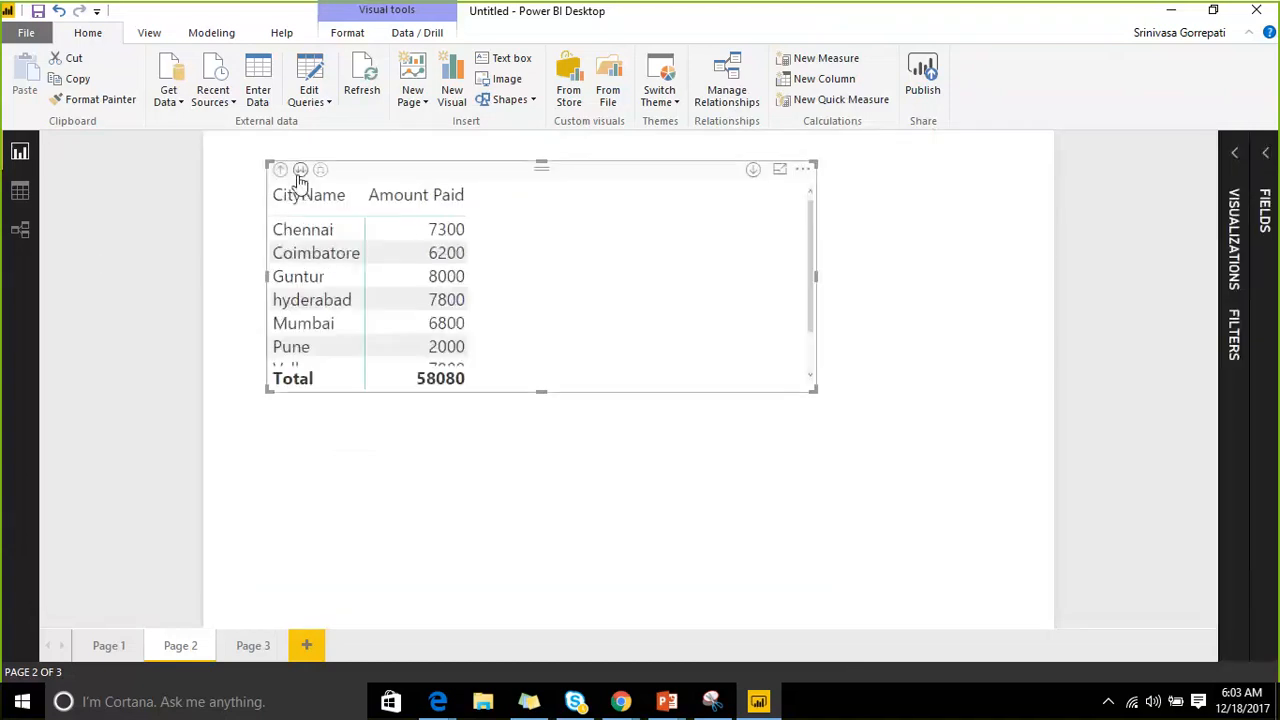
pyautogui.click(300, 172)
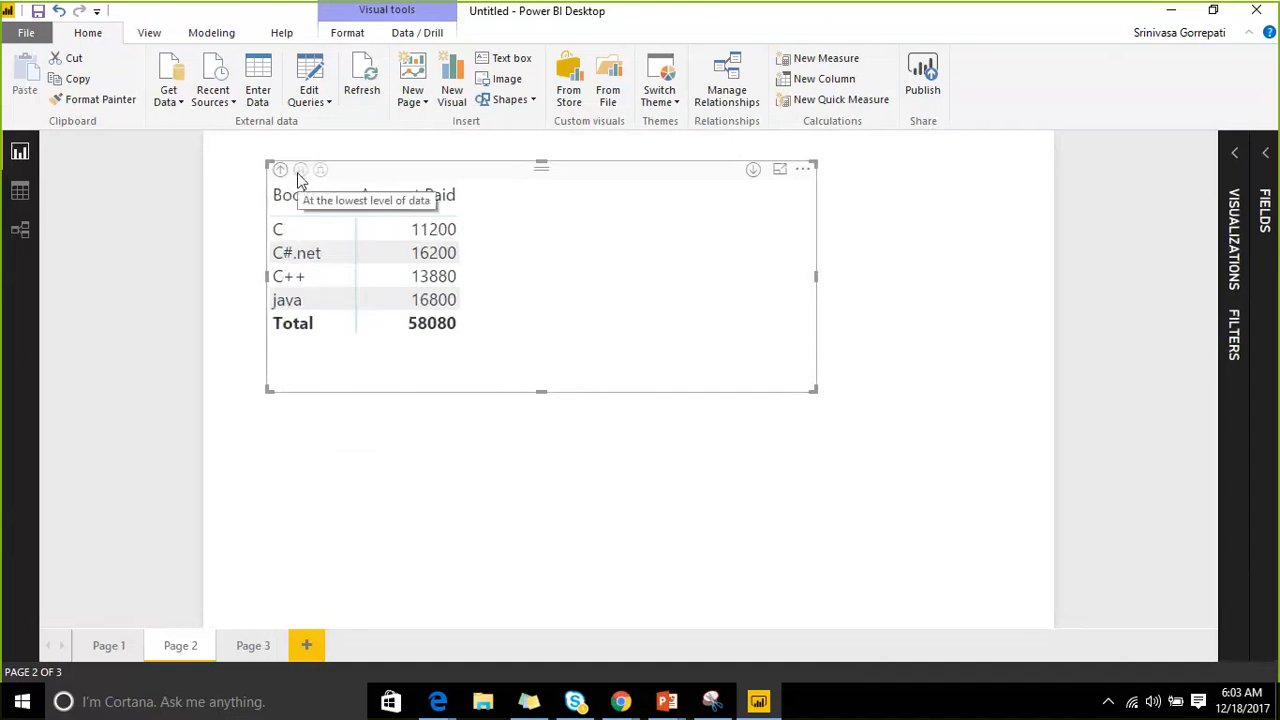
pyautogui.click(280, 171)
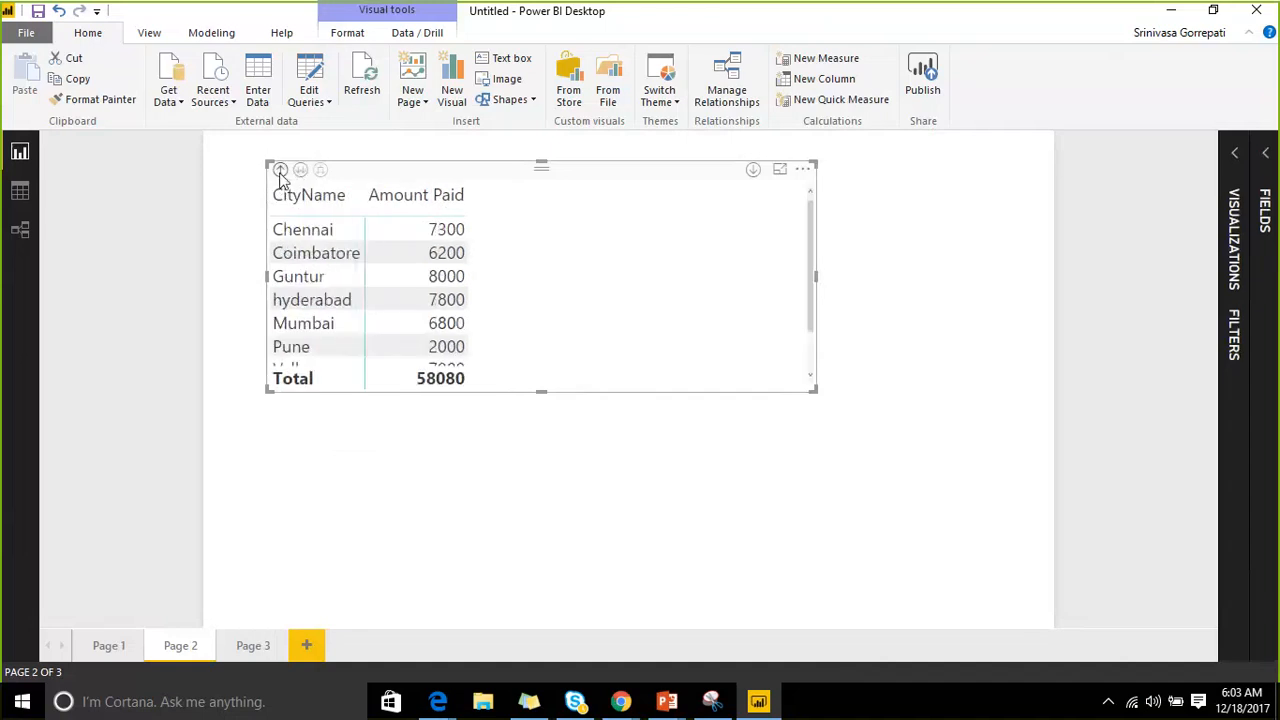
pyautogui.click(280, 171)
pyautogui.click(321, 172)
pyautogui.click(321, 173)
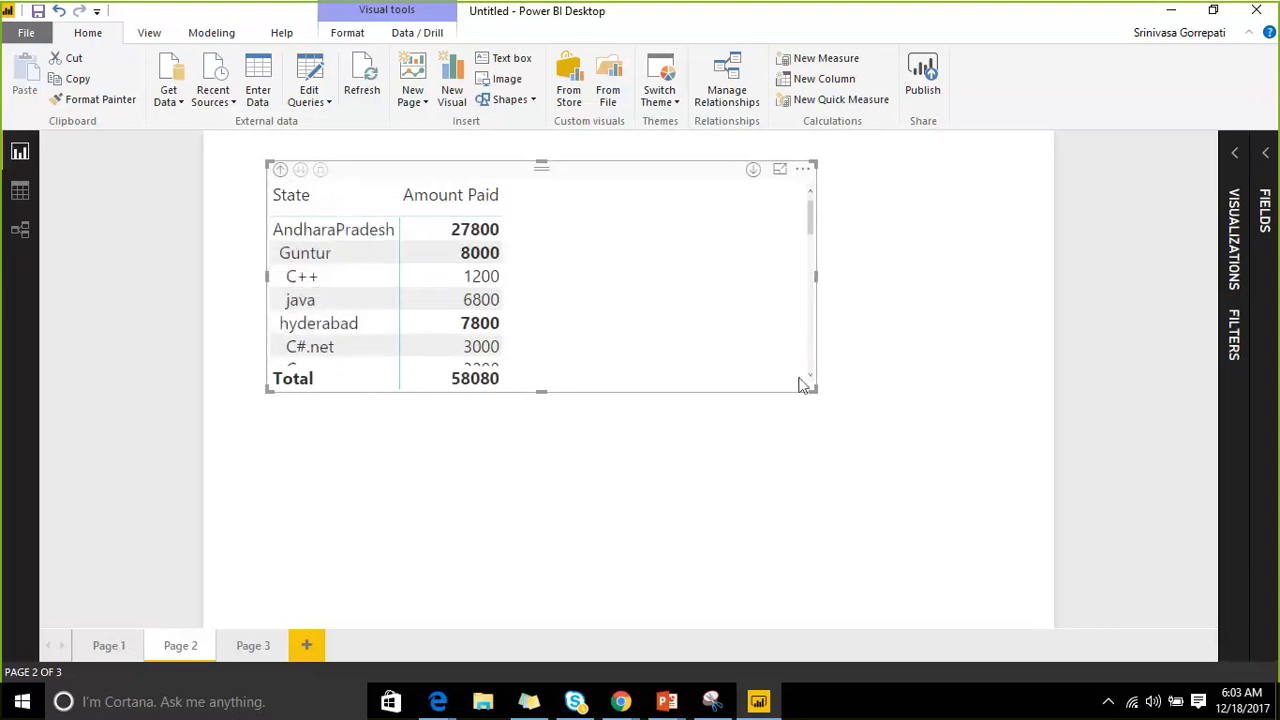
pyautogui.moveTo(812, 387); pyautogui.dragTo(1014, 610)
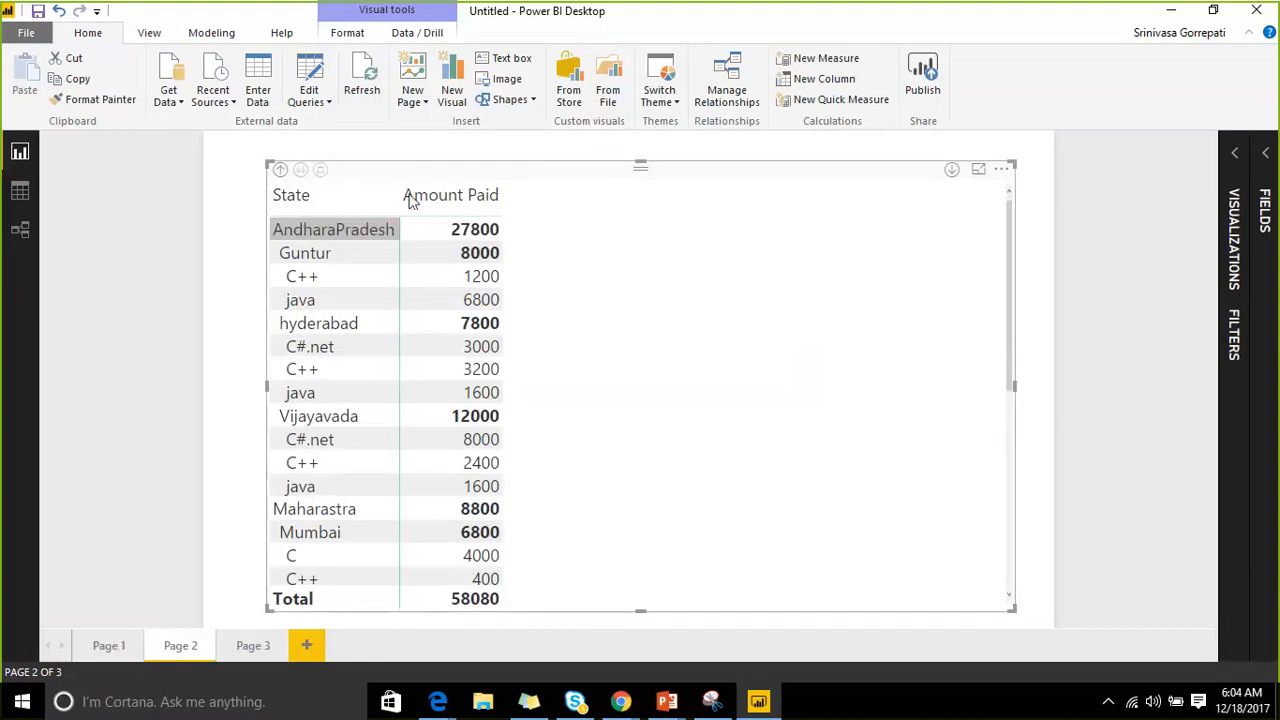
pyautogui.click(1238, 172)
# Move Bookname to the matrix columns so C, C#.net, C++ and java each get a column.
pyautogui.moveTo(933, 411); pyautogui.dragTo(946, 471)
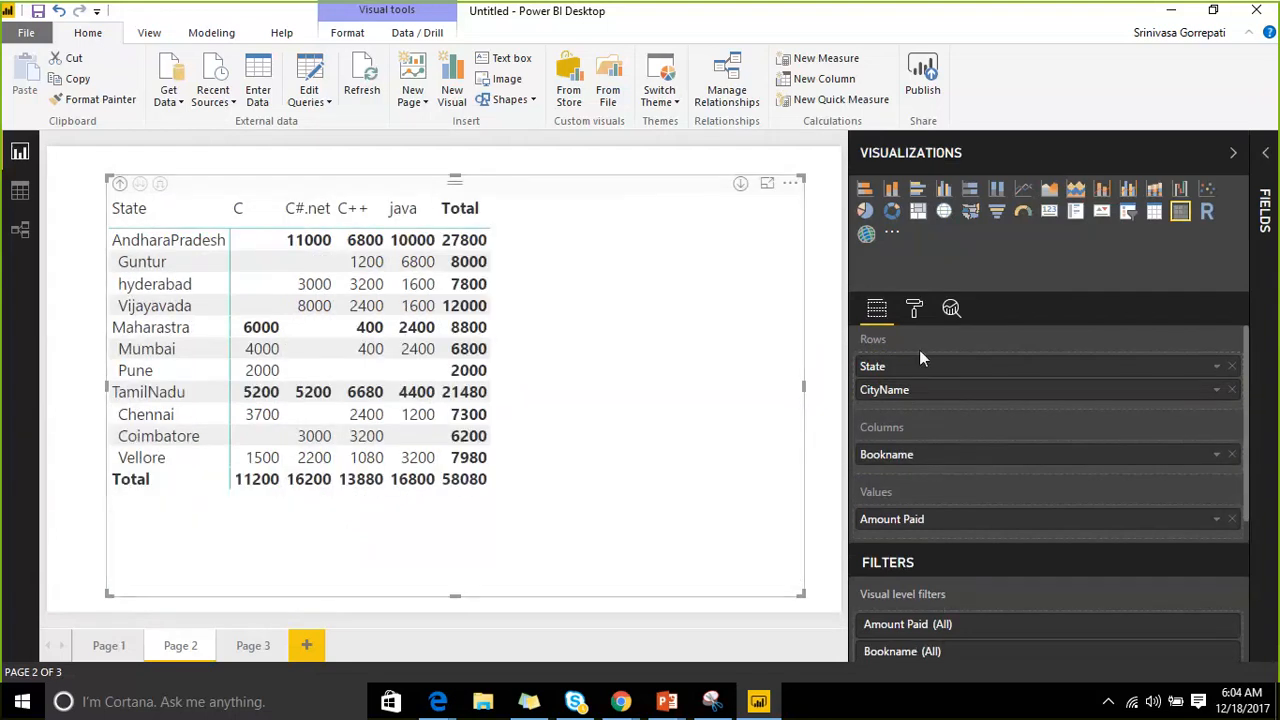
pyautogui.click(767, 188)
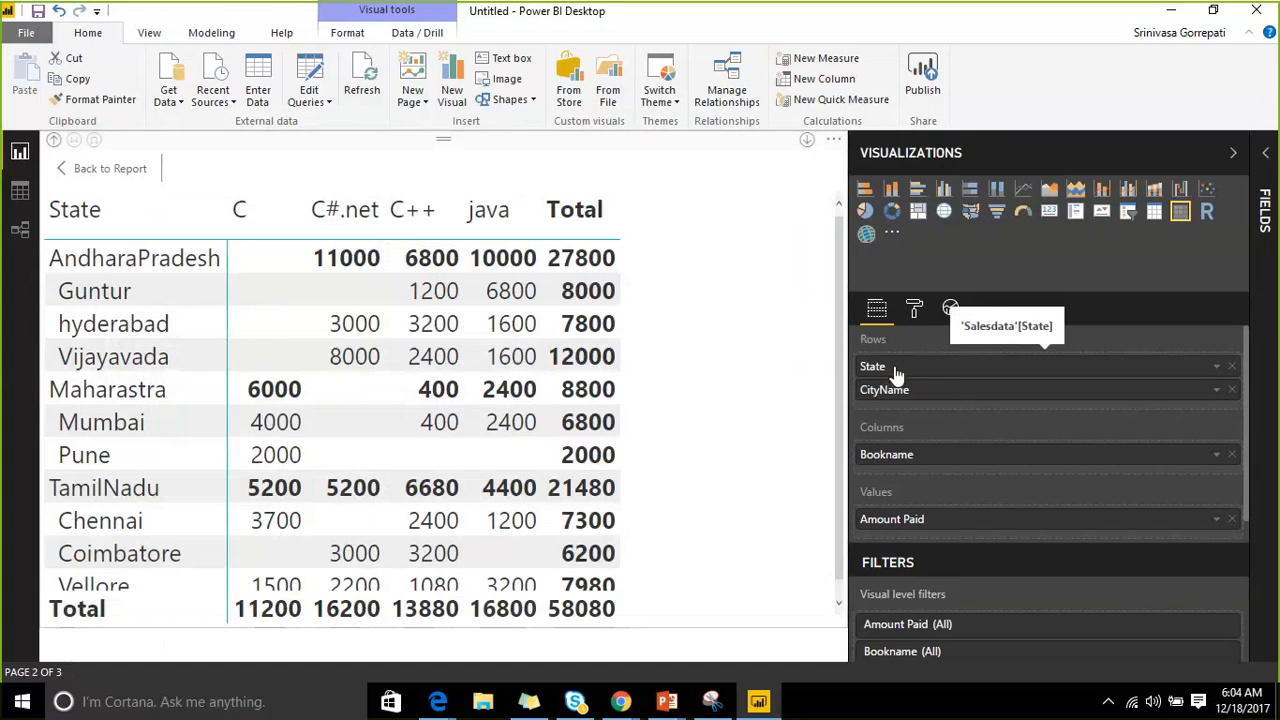
pyautogui.click(112, 168)
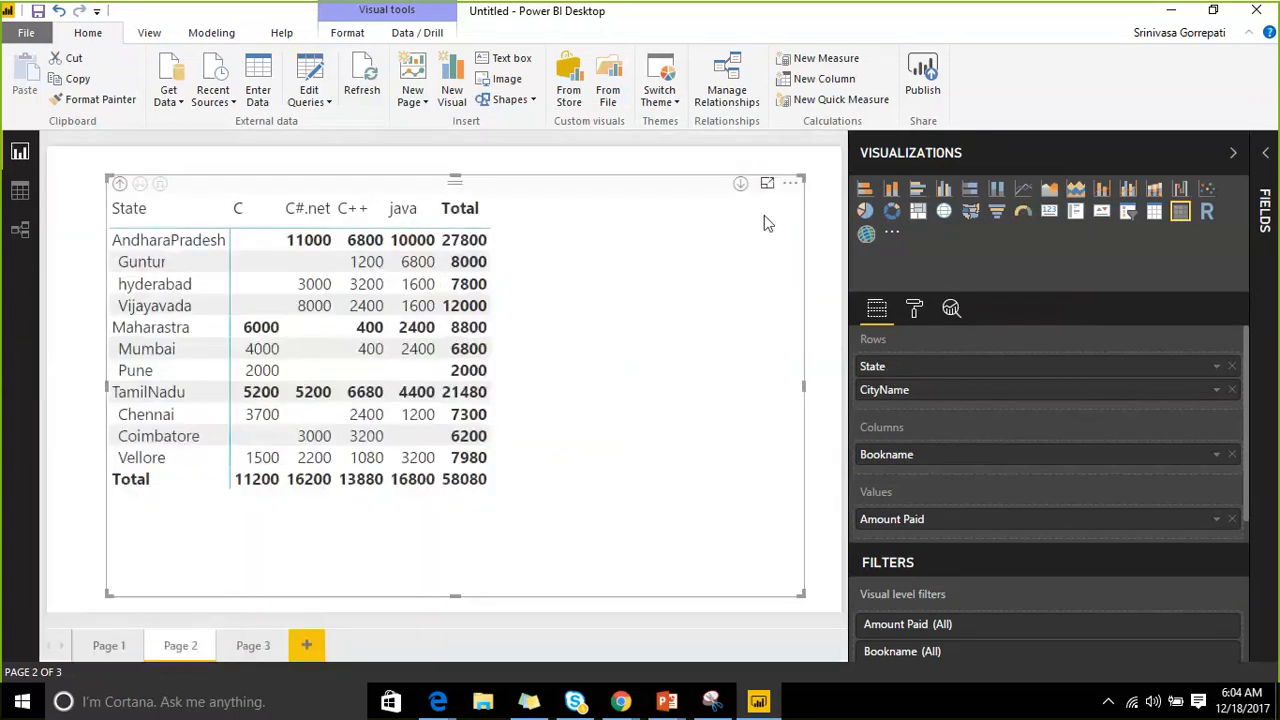
pyautogui.click(790, 186)
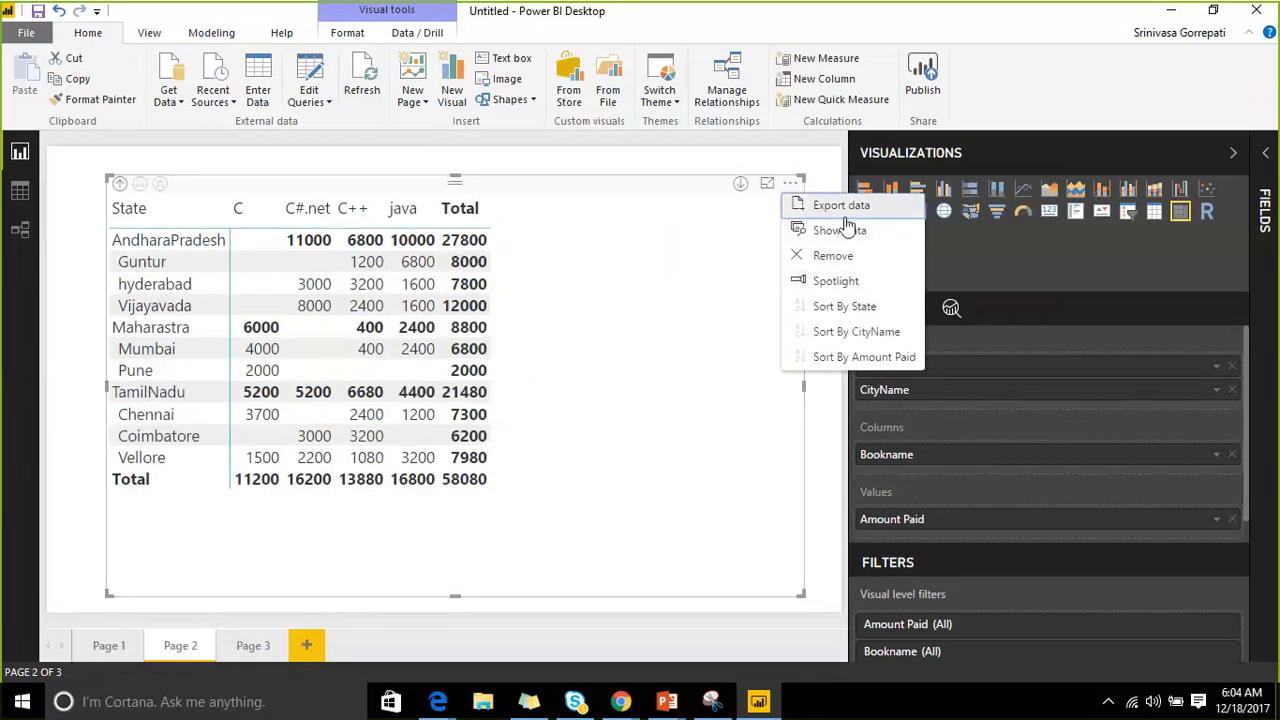
pyautogui.click(1003, 310)
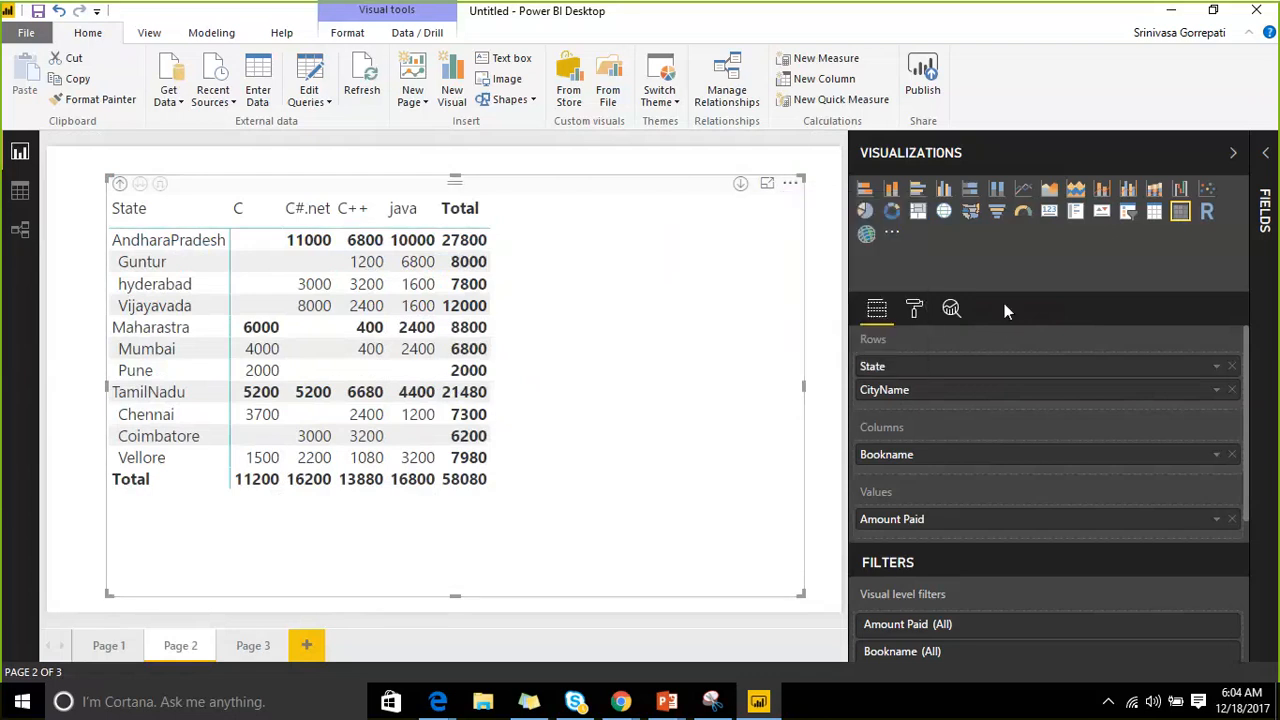
pyautogui.click(918, 310)
# Apply the Bold header flashy rows matrix style and expand the Grid section.
pyautogui.click(900, 344)
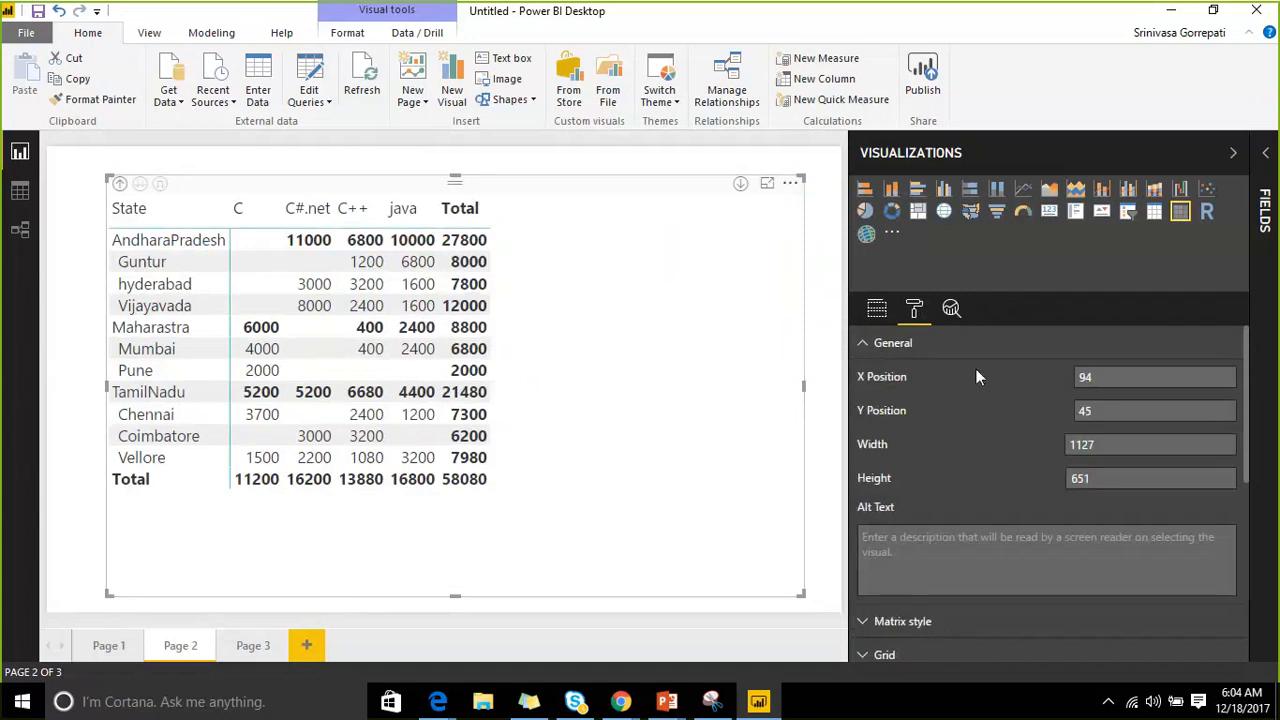
pyautogui.scroll(-3, 1093, 397)
pyautogui.click(1082, 392)
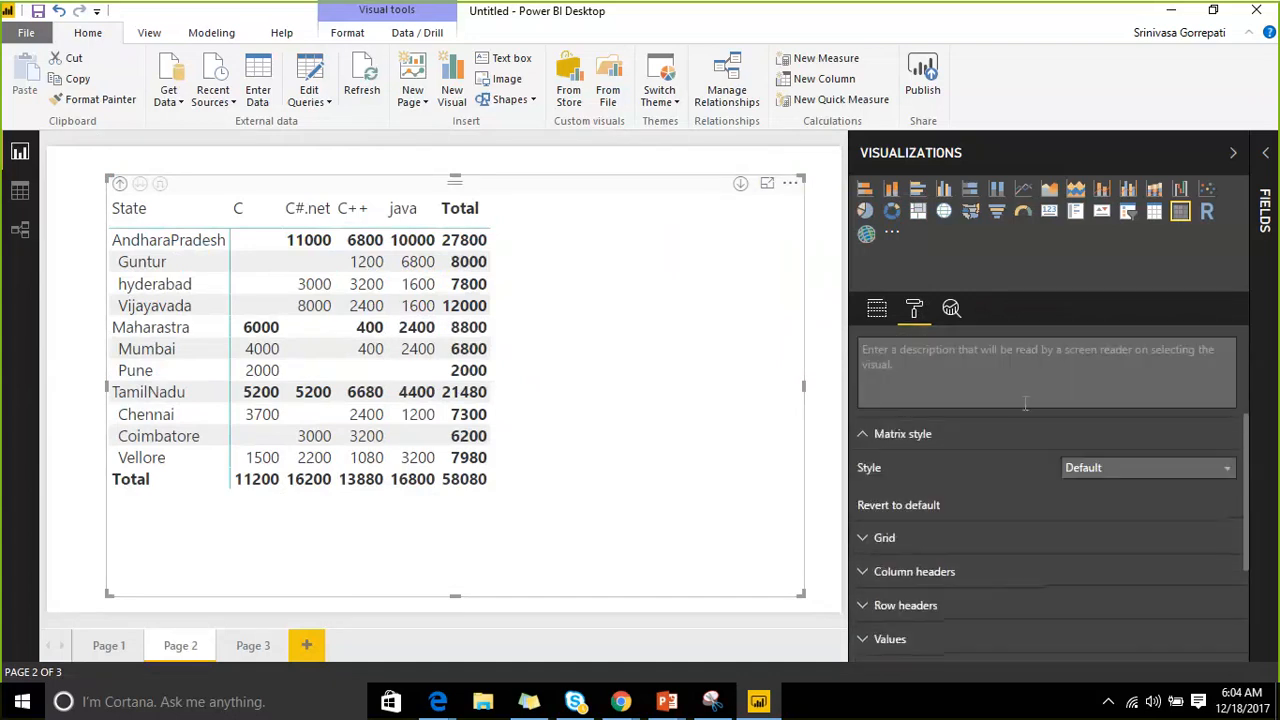
pyautogui.click(1120, 373)
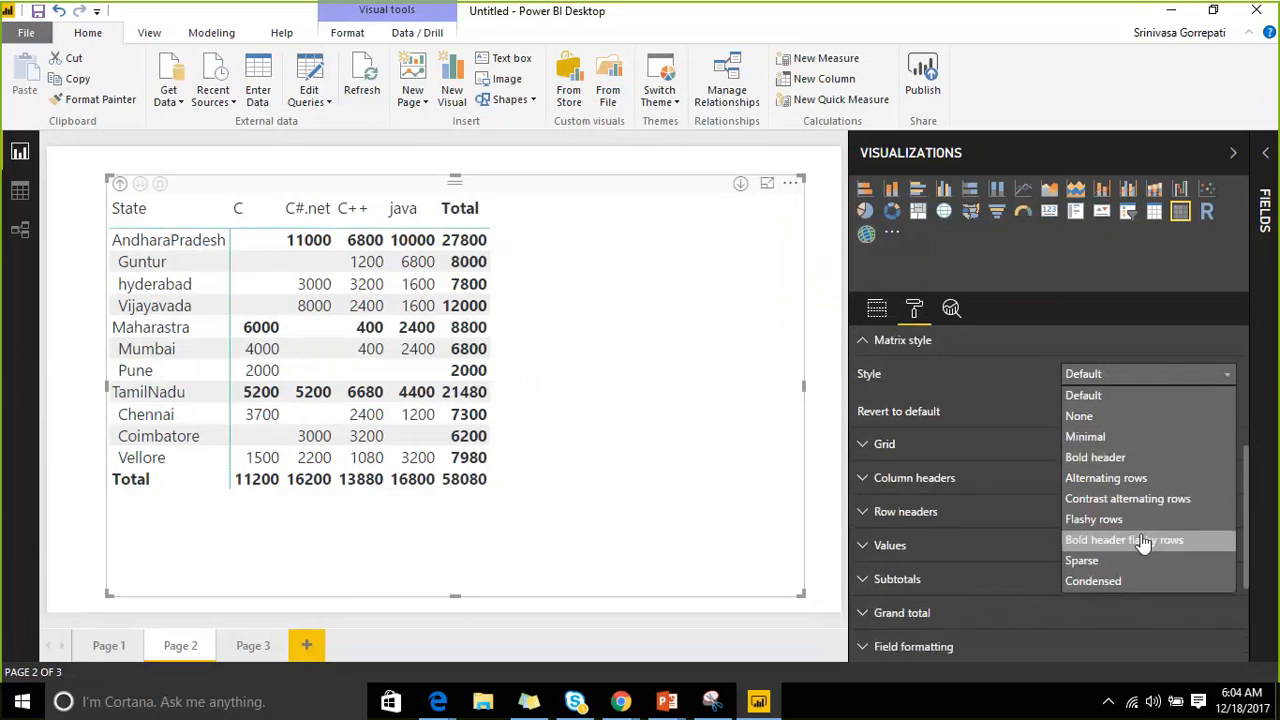
pyautogui.click(1123, 571)
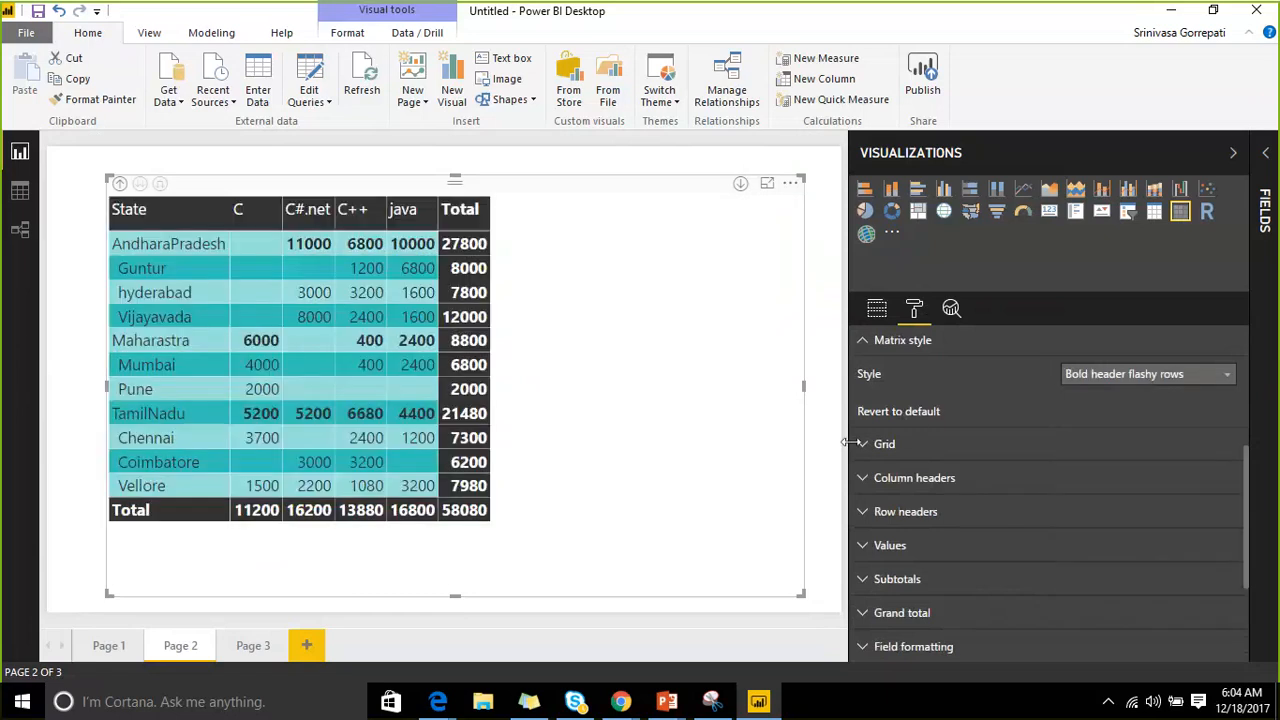
pyautogui.click(866, 445)
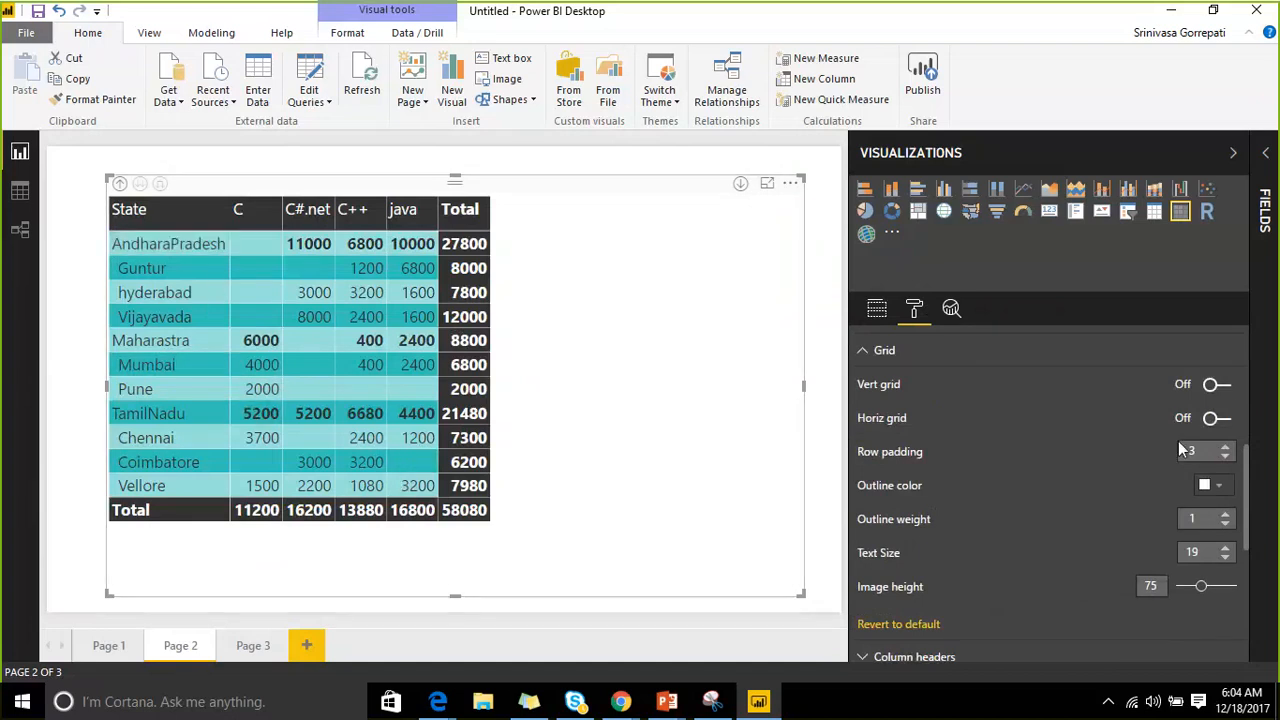
# Turn on blue vertical gridlines with thickness 4.
pyautogui.click(1216, 385)
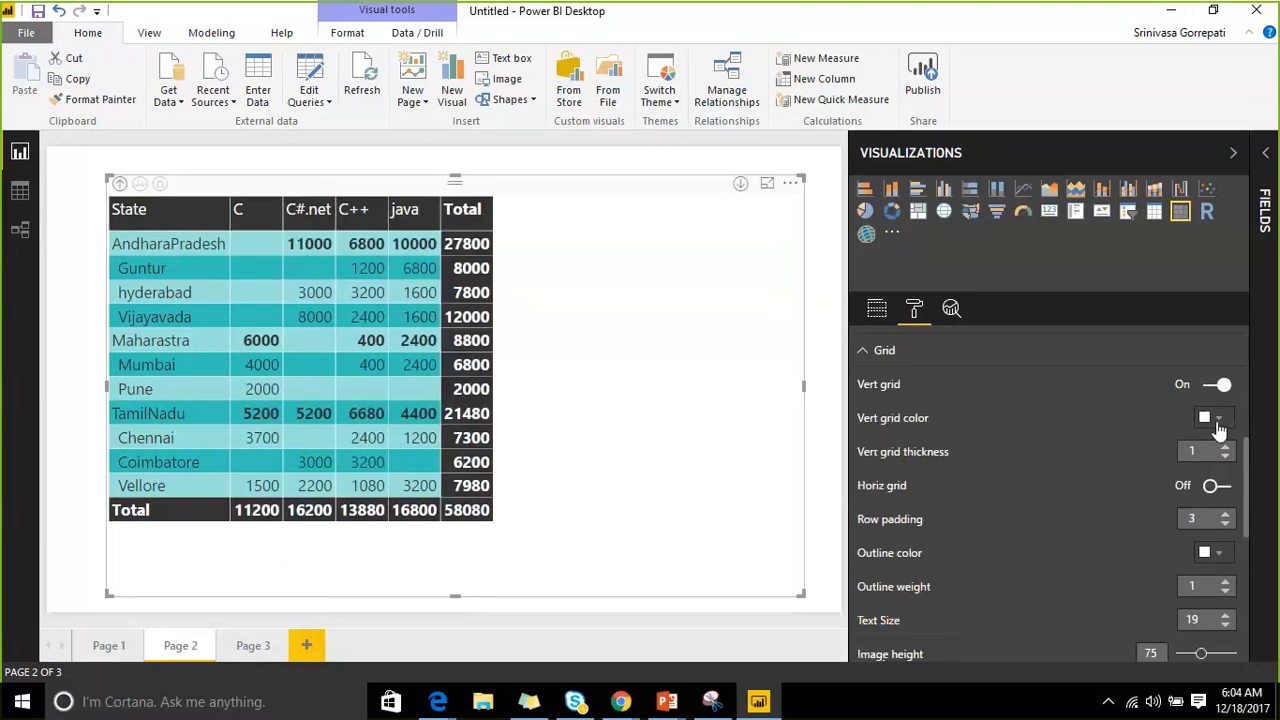
pyautogui.click(1216, 420)
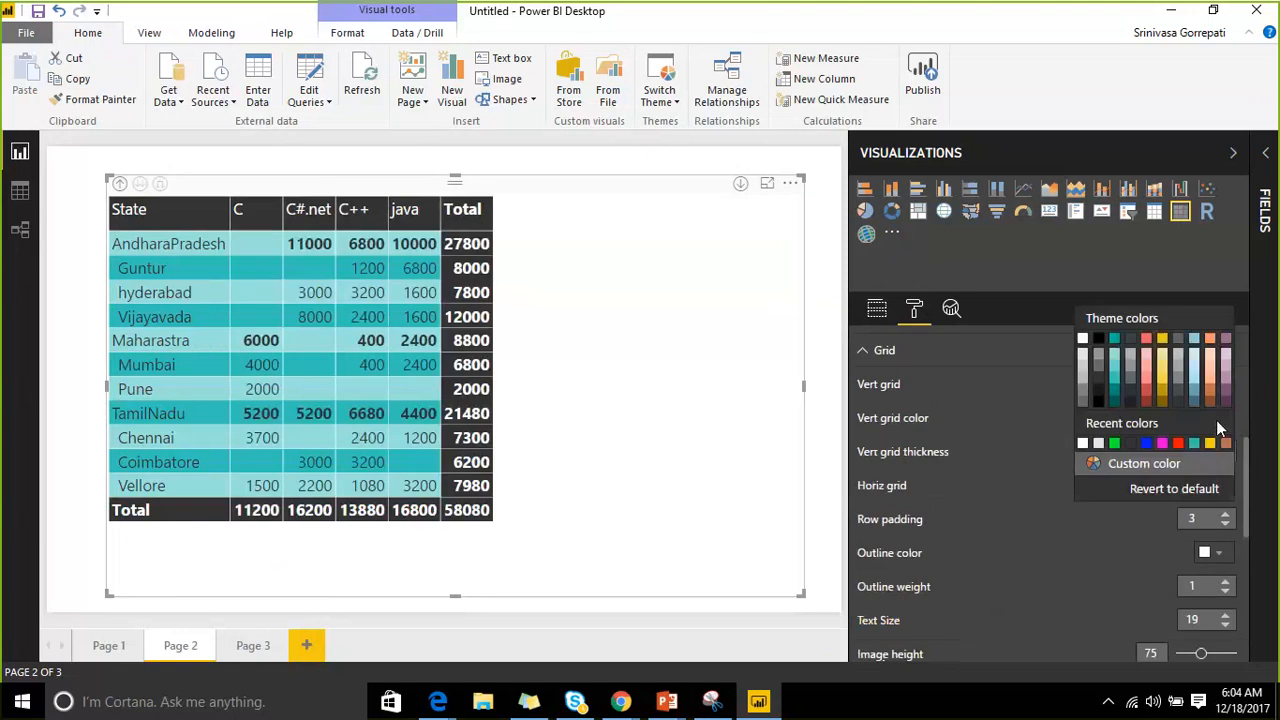
pyautogui.click(1146, 444)
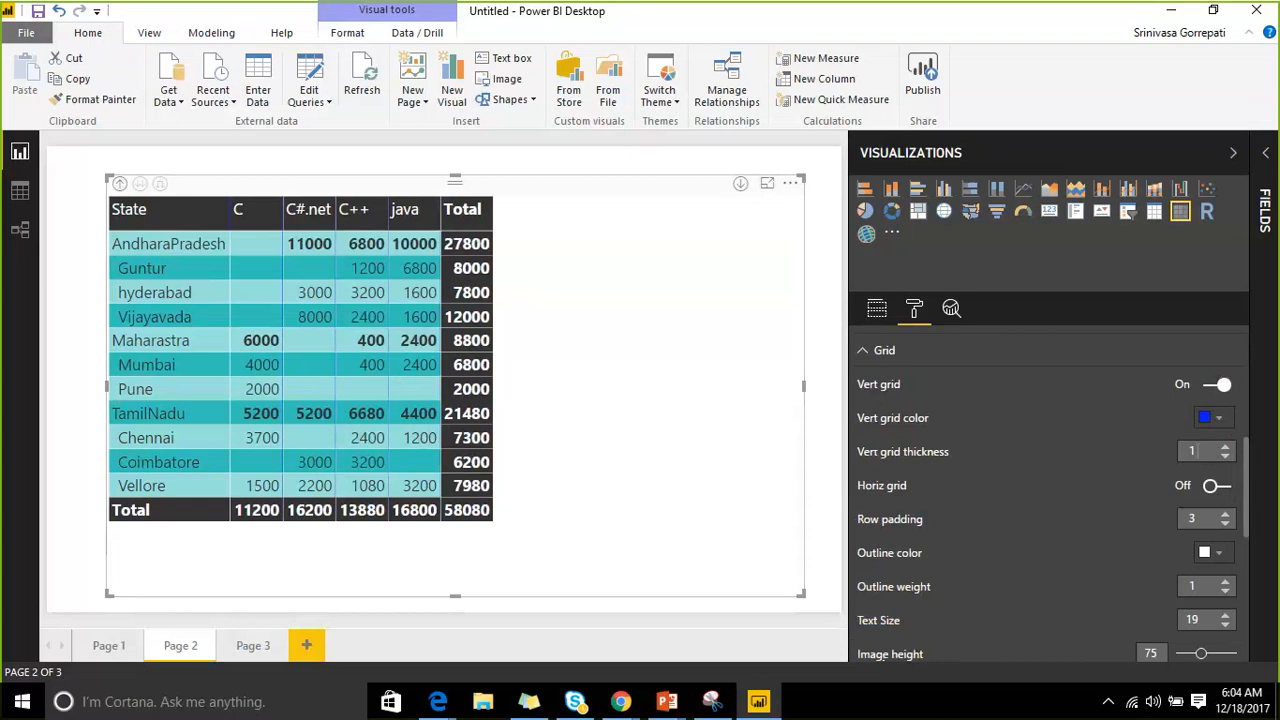
pyautogui.click(1225, 448)
pyautogui.click(1225, 448)
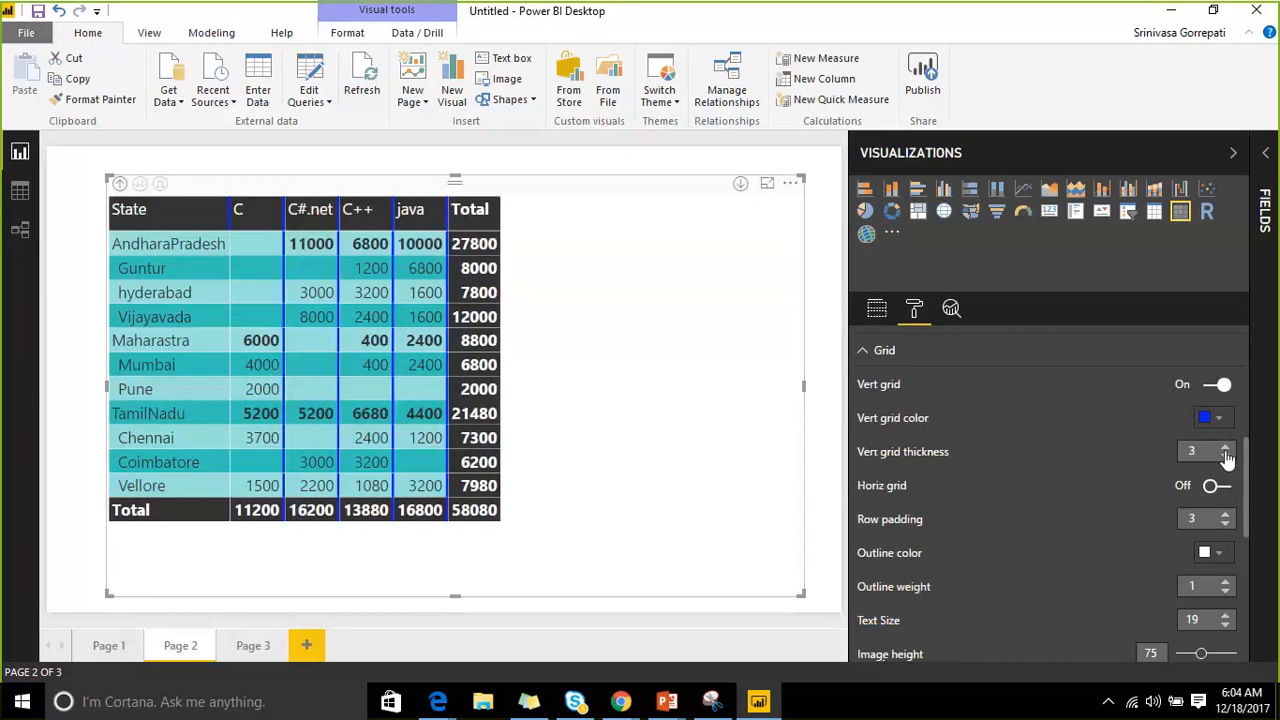
pyautogui.click(1226, 449)
# Turn on green horizontal gridlines with thickness 8.
pyautogui.click(1217, 486)
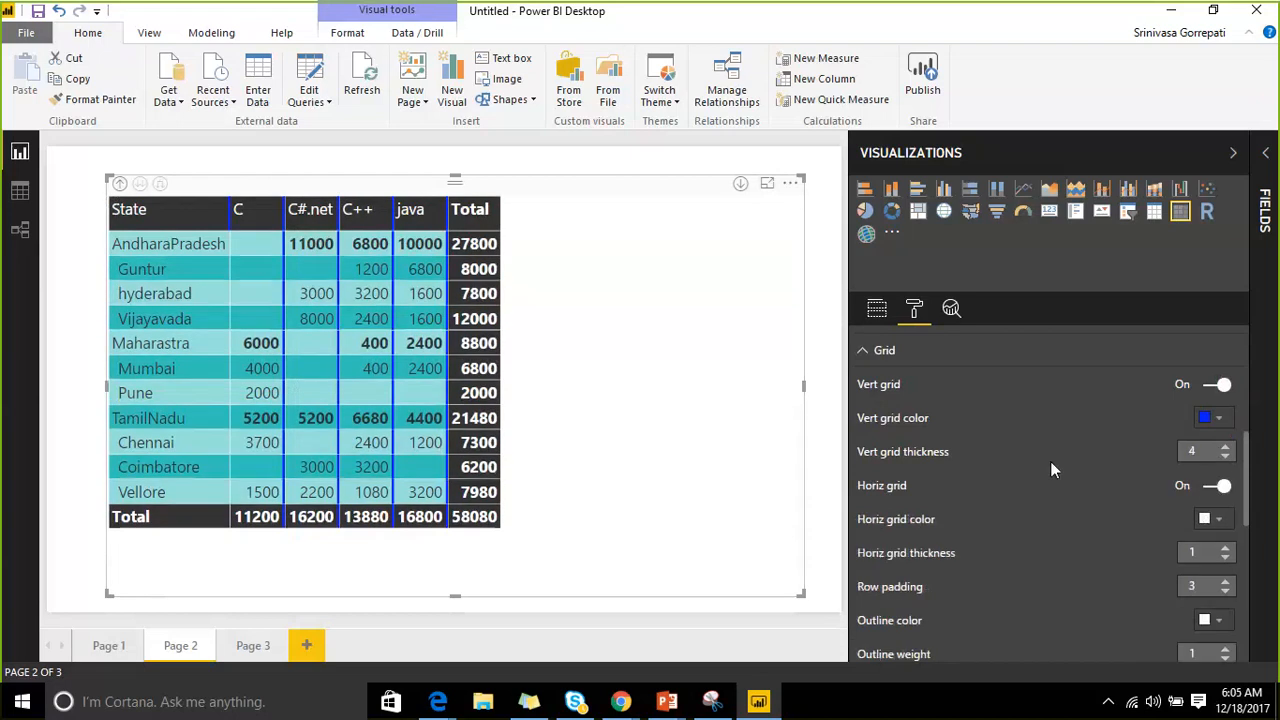
pyautogui.scroll(-2, 1050, 420)
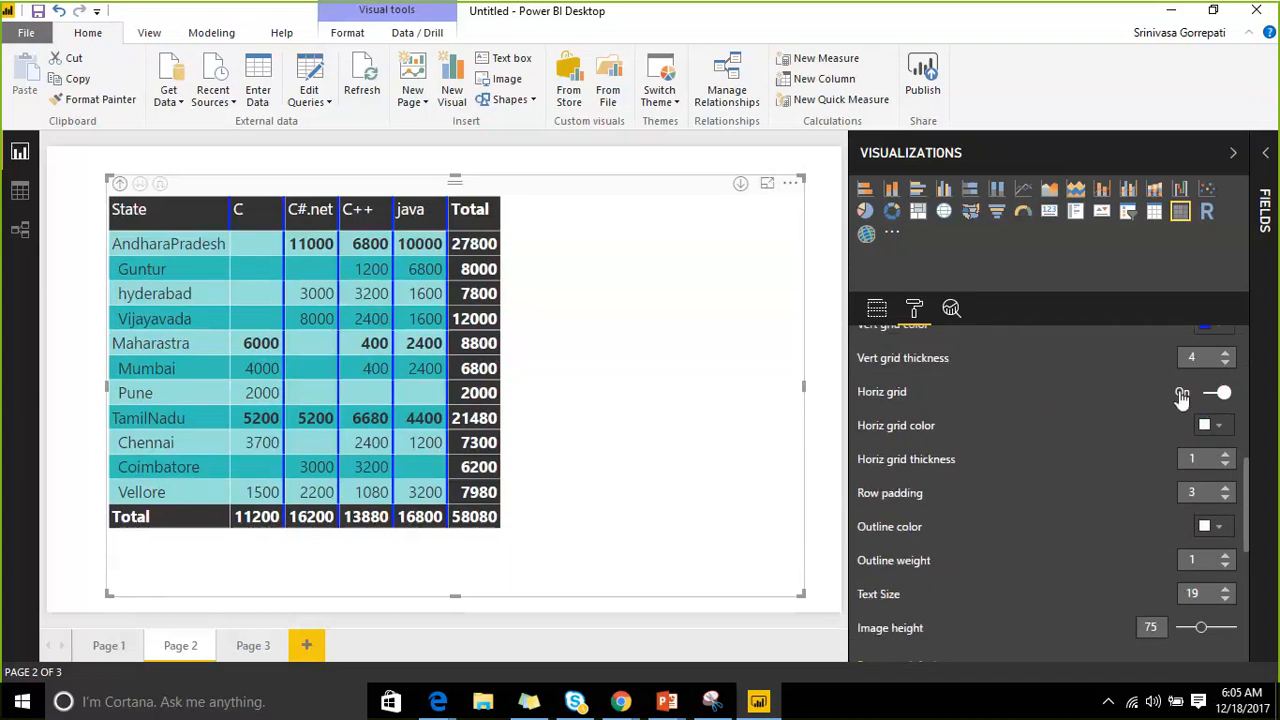
pyautogui.click(1218, 428)
pyautogui.click(1130, 353)
pyautogui.click(1225, 454)
pyautogui.click(1225, 454)
pyautogui.click(1225, 454)
pyautogui.click(1225, 454)
pyautogui.click(1225, 454)
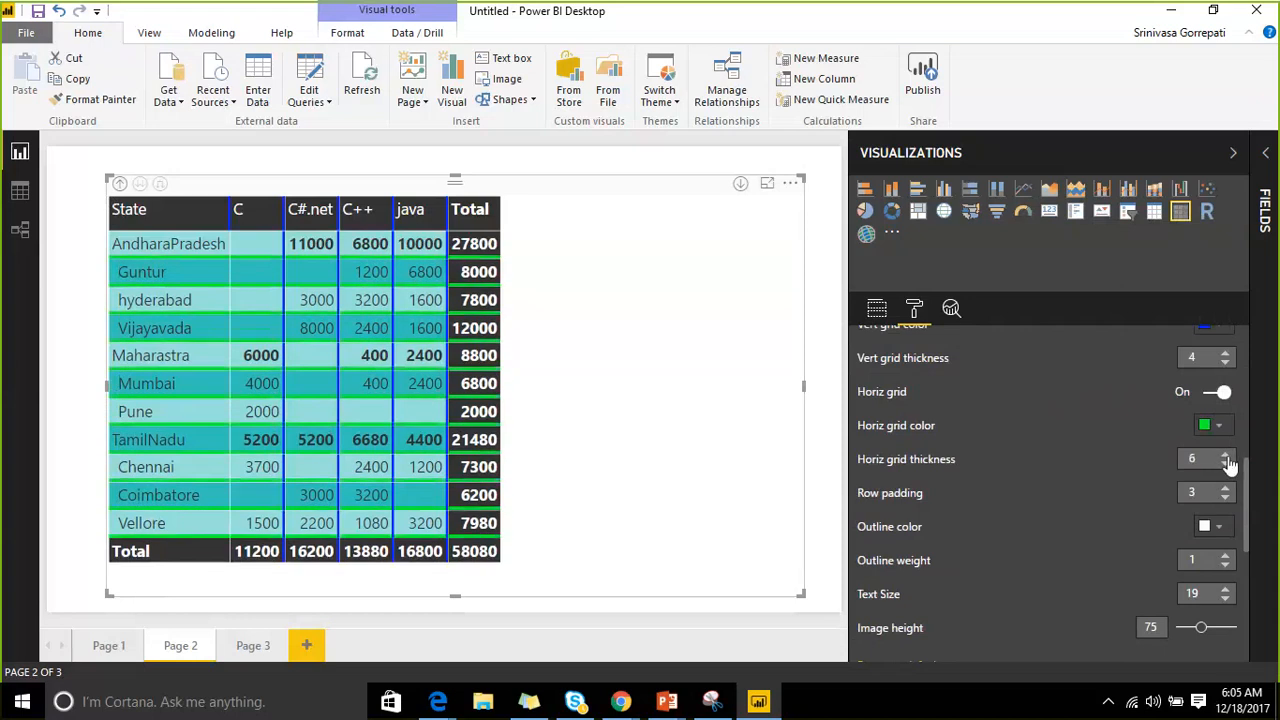
pyautogui.click(1225, 455)
pyautogui.click(1225, 455)
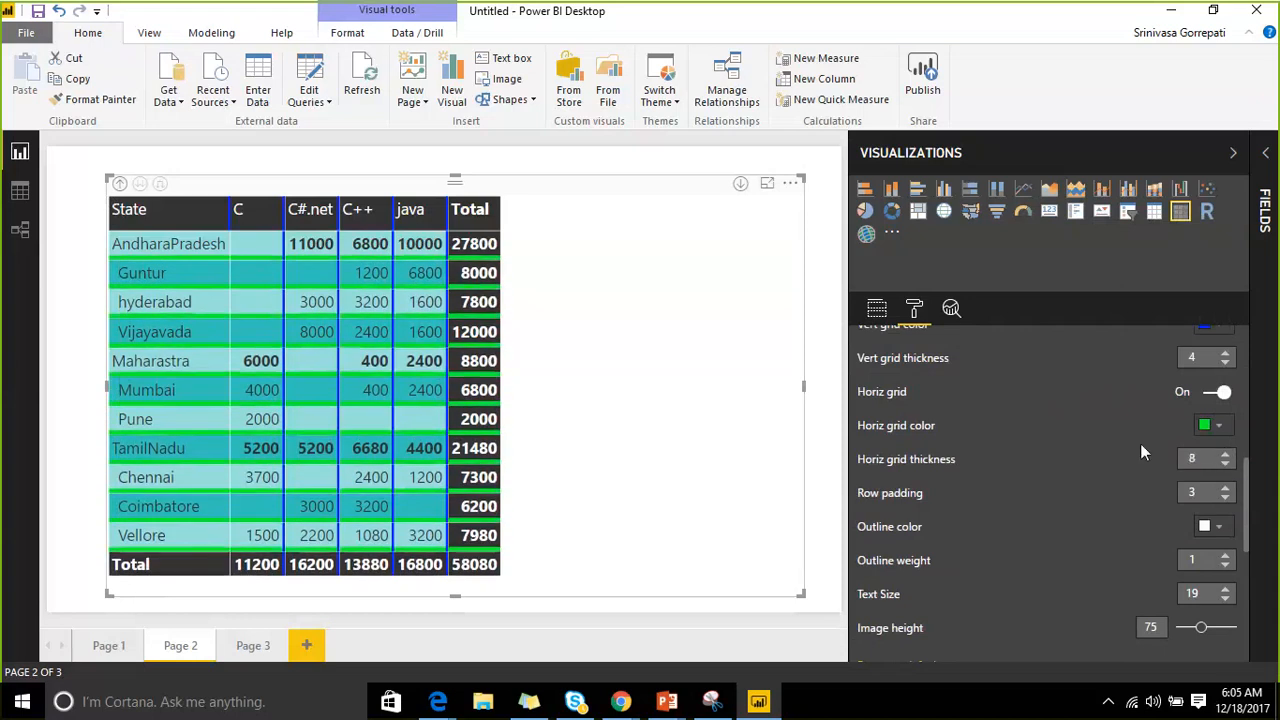
# Raise the matrix row padding to 9.
pyautogui.click(1225, 489)
pyautogui.click(1225, 489)
pyautogui.click(1225, 489)
pyautogui.click(1225, 489)
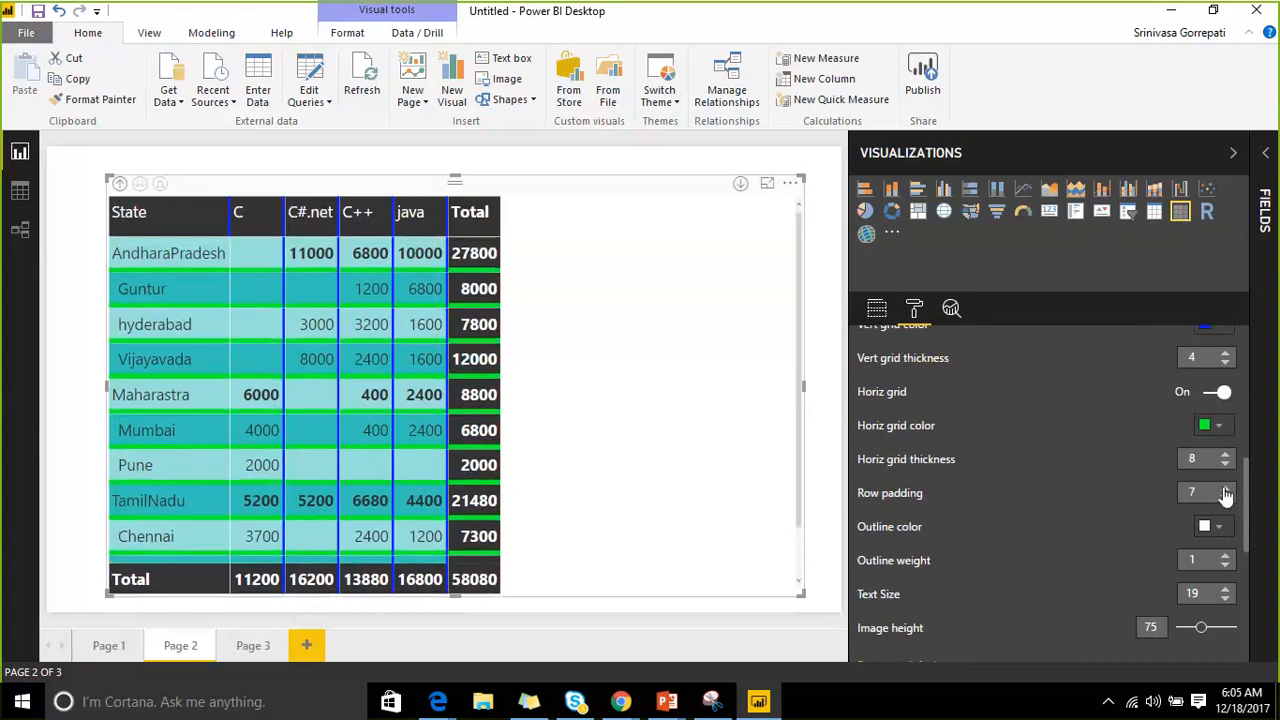
pyautogui.click(1225, 489)
pyautogui.click(1225, 489)
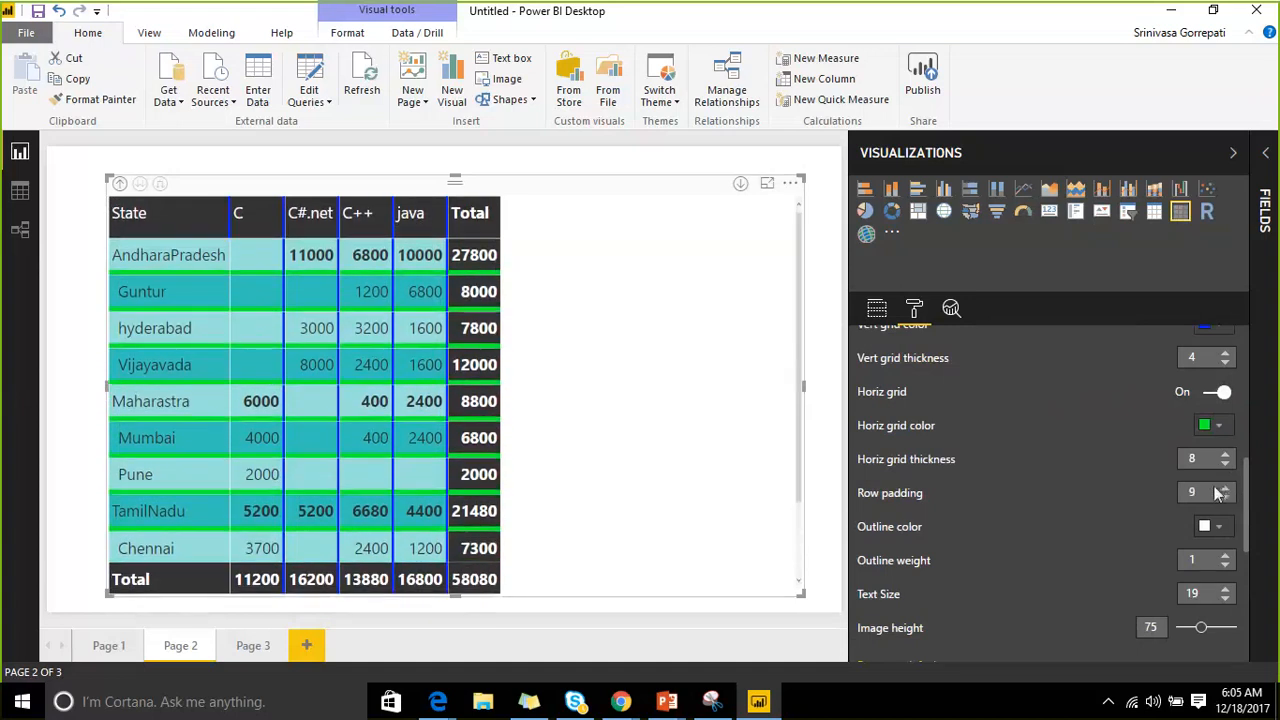
pyautogui.scroll(-2, 970, 429)
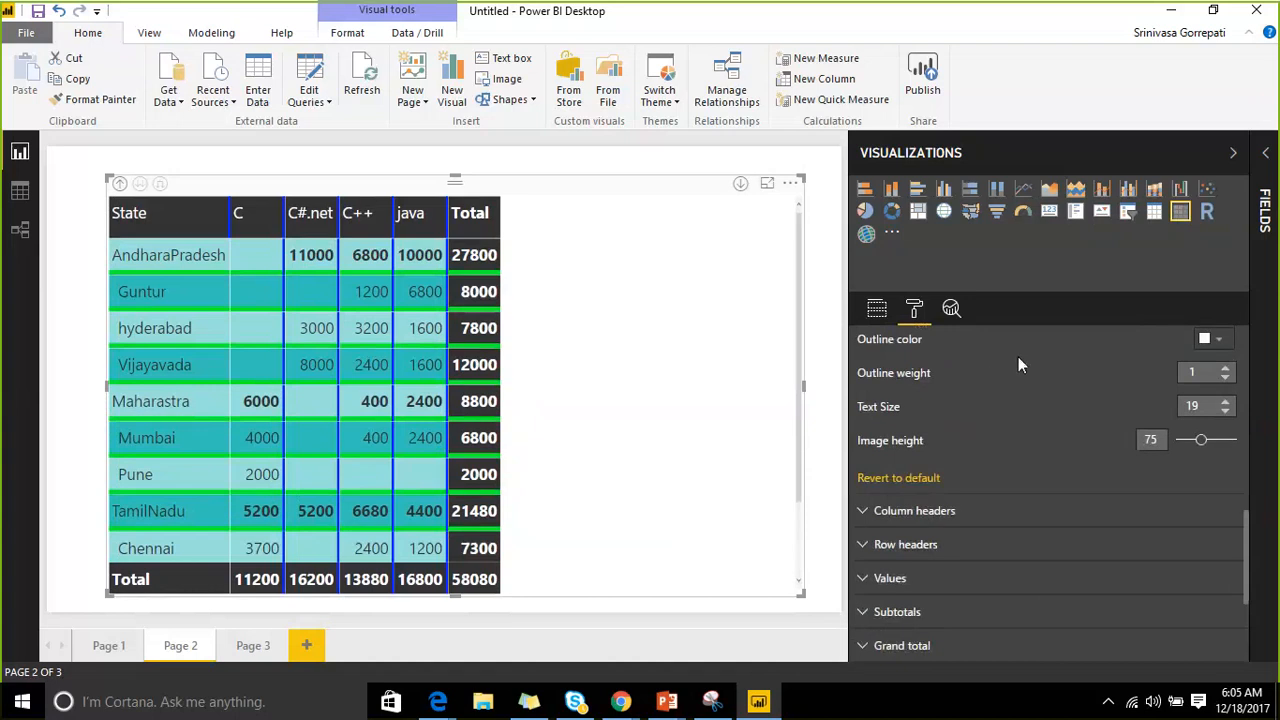
# Give the matrix grid a magenta outline with weight 7.
pyautogui.scroll(2, 1154, 372)
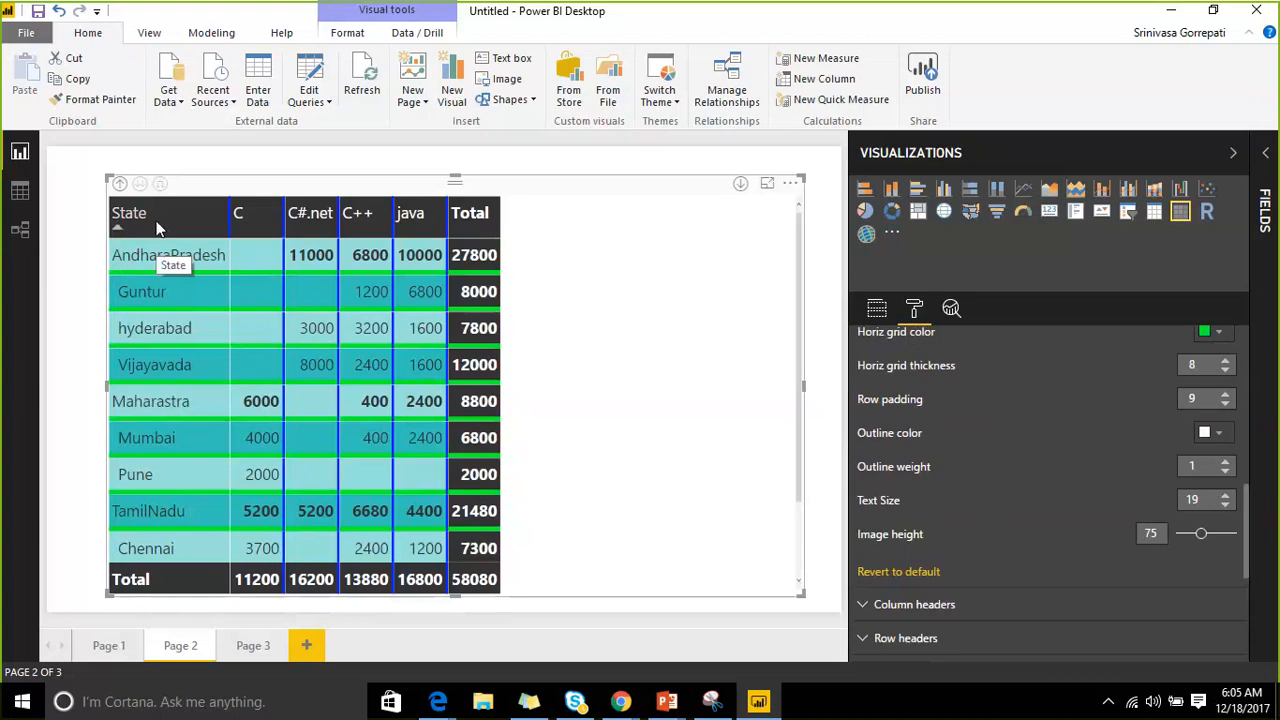
pyautogui.click(1226, 462)
pyautogui.click(1226, 462)
pyautogui.click(1226, 462)
pyautogui.click(1226, 462)
pyautogui.click(1226, 462)
pyautogui.click(1226, 462)
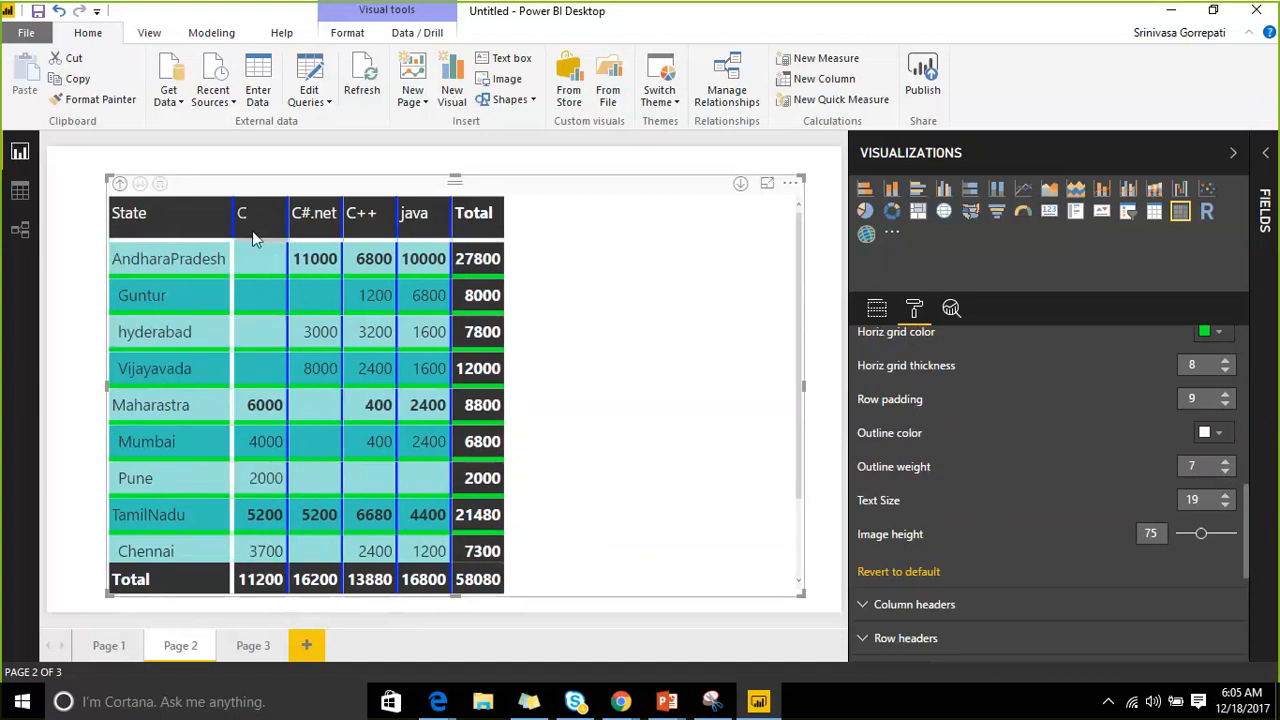
pyautogui.click(1220, 436)
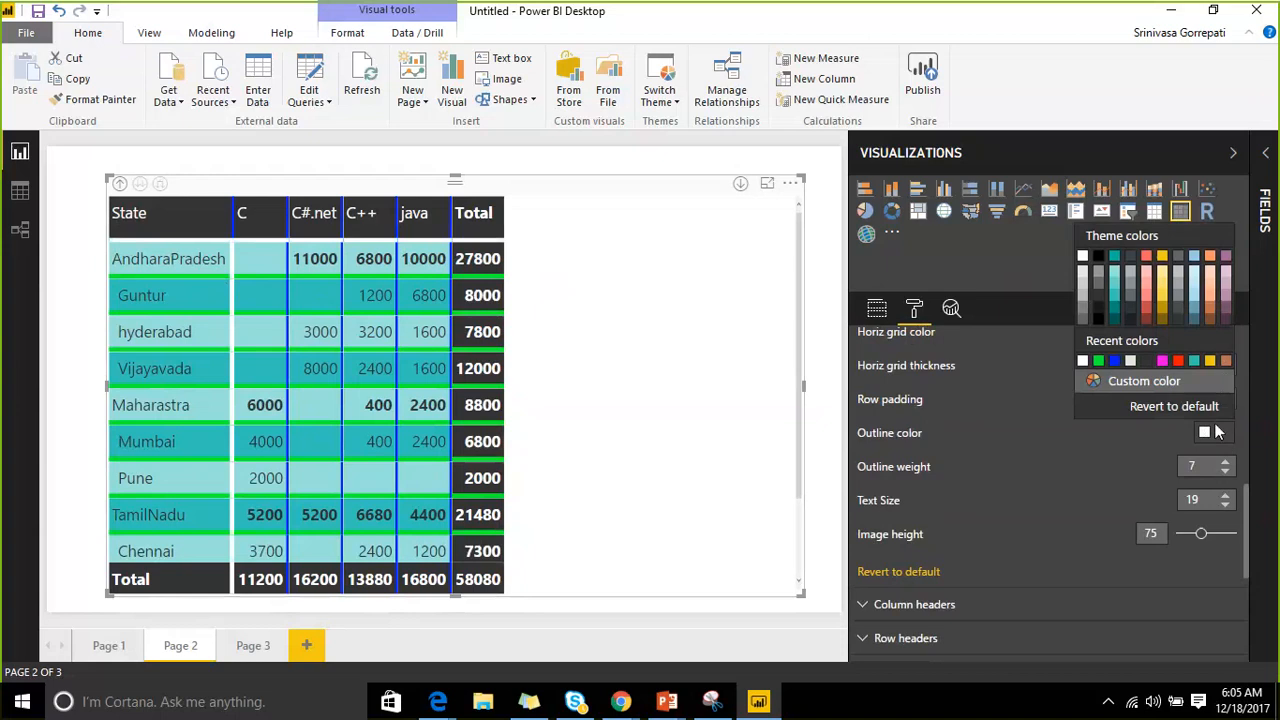
pyautogui.click(1163, 360)
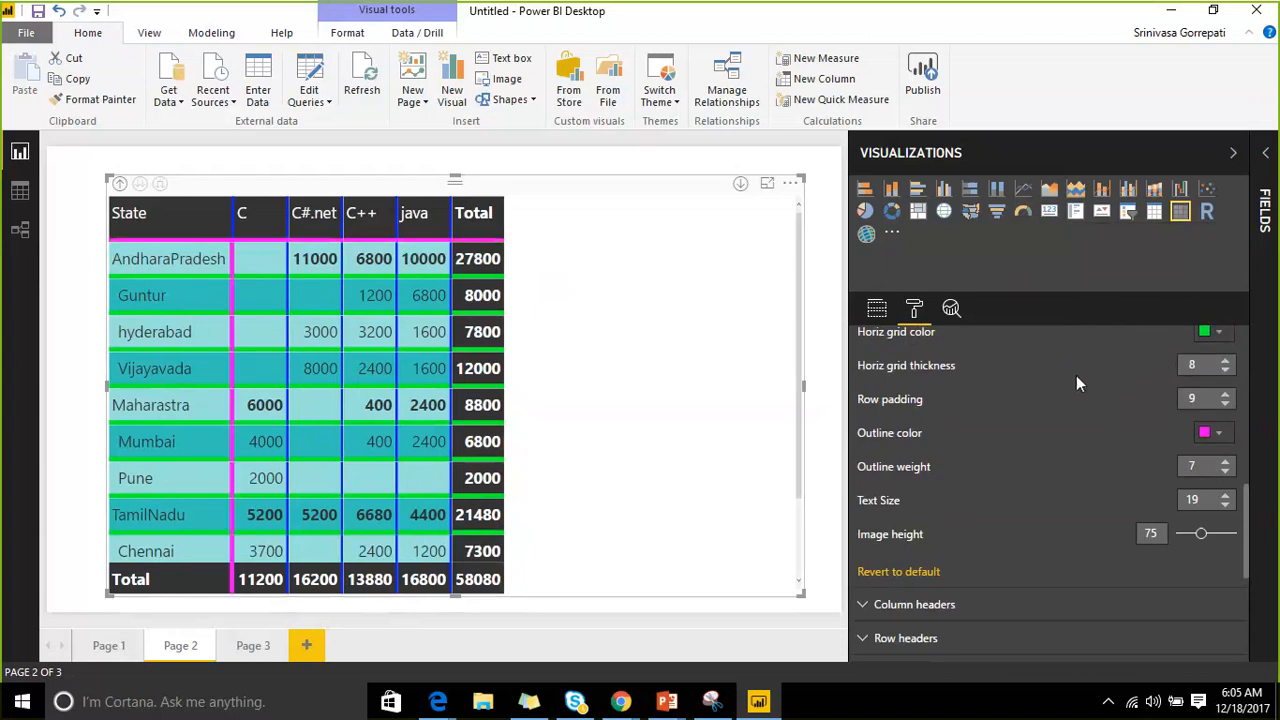
# Raise the matrix text size from 19 to 21.
pyautogui.scroll(-2, 1082, 464)
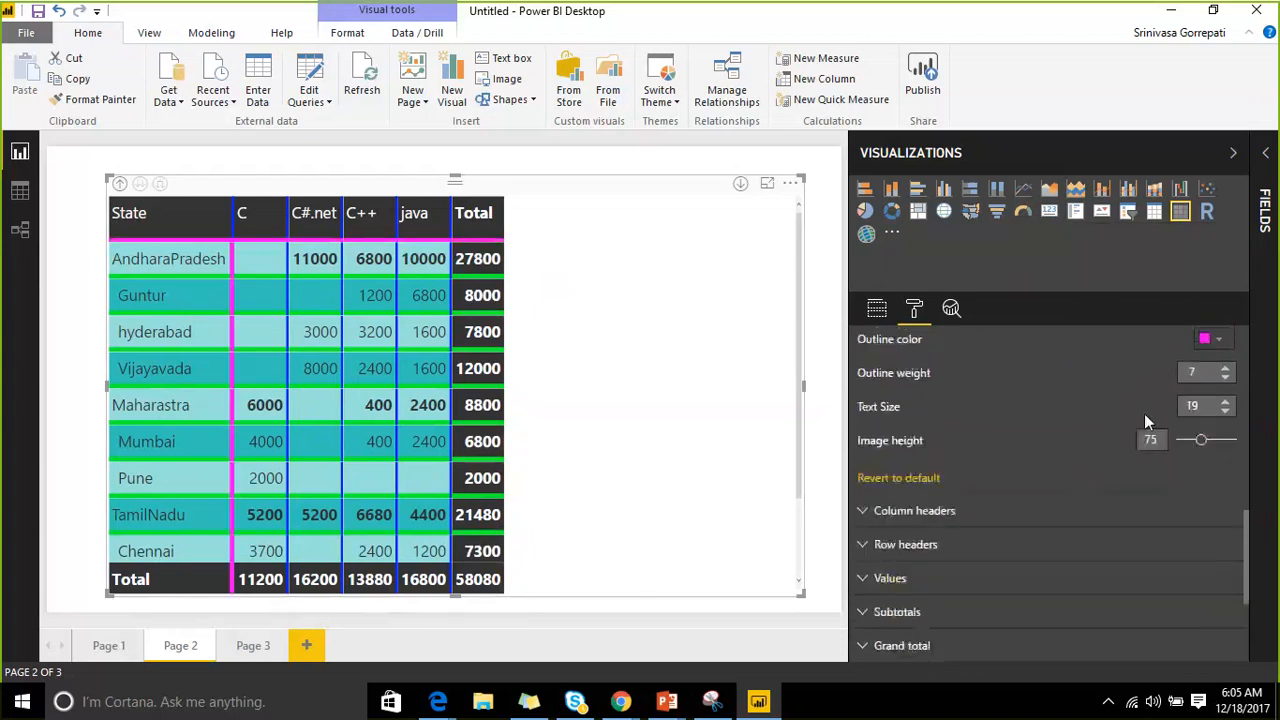
pyautogui.click(1225, 401)
pyautogui.click(1225, 402)
pyautogui.click(1225, 402)
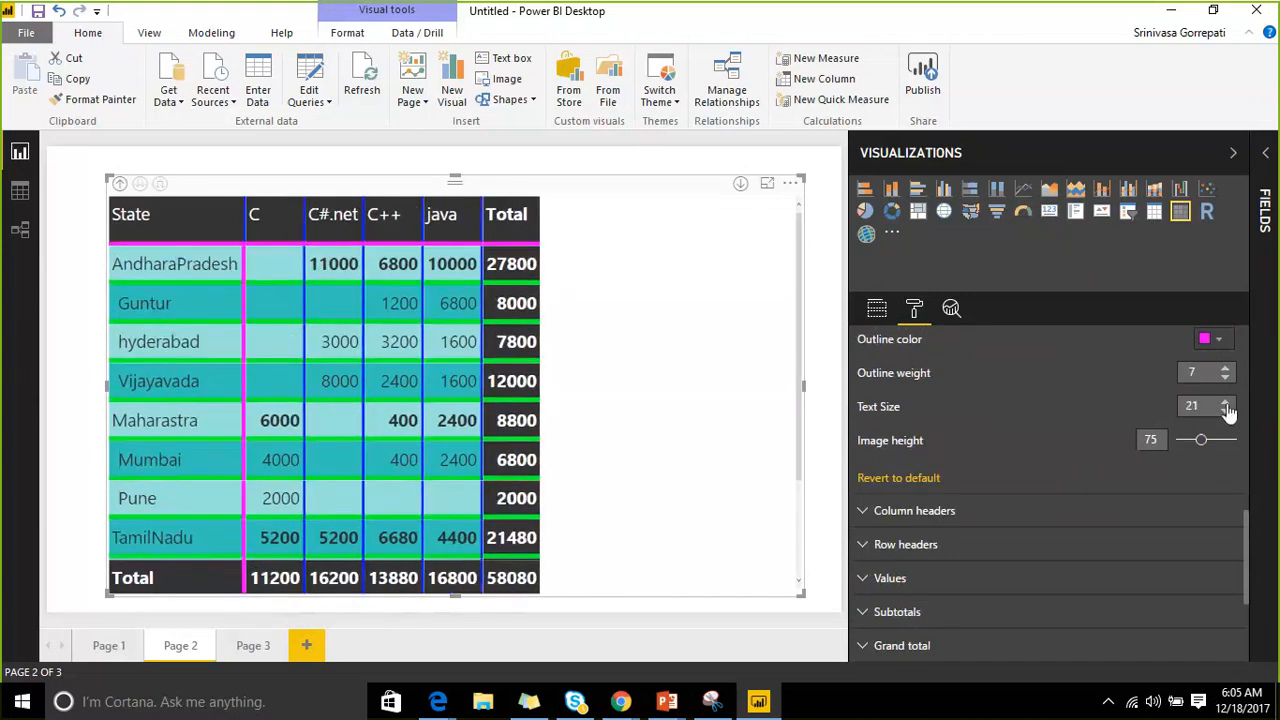
pyautogui.scroll(-4, 1054, 451)
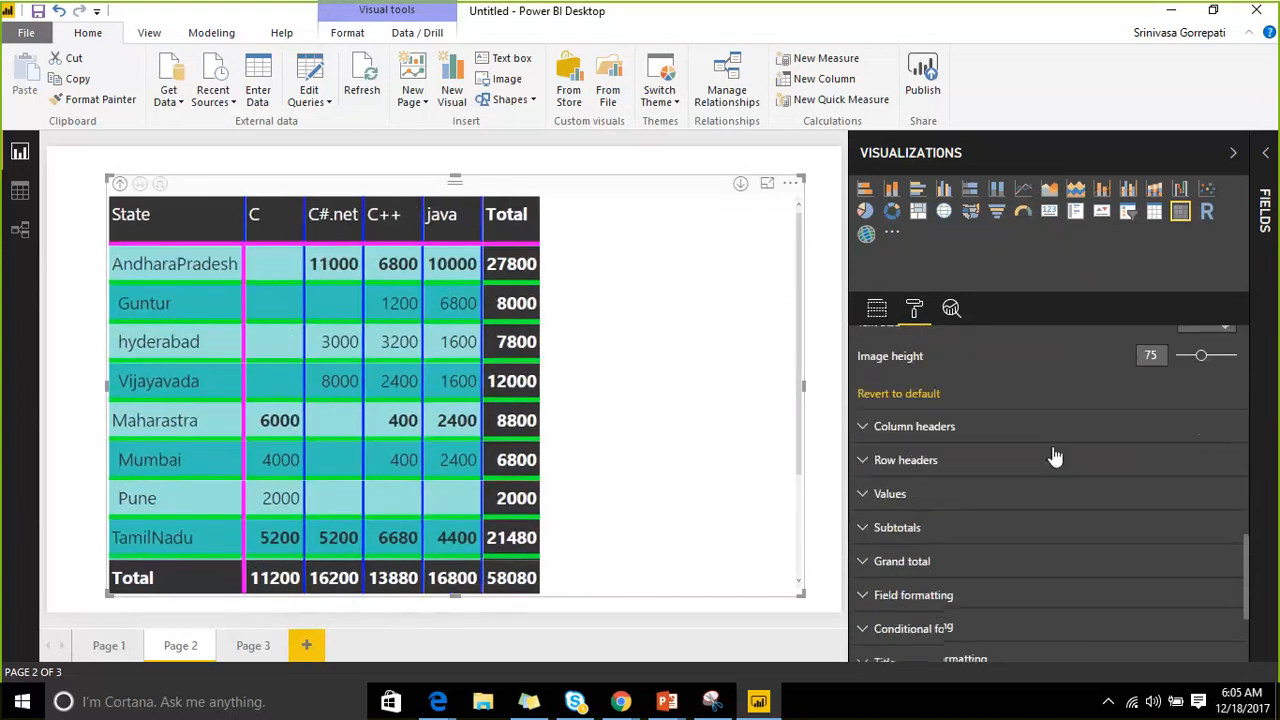
pyautogui.scroll(2, 885, 380)
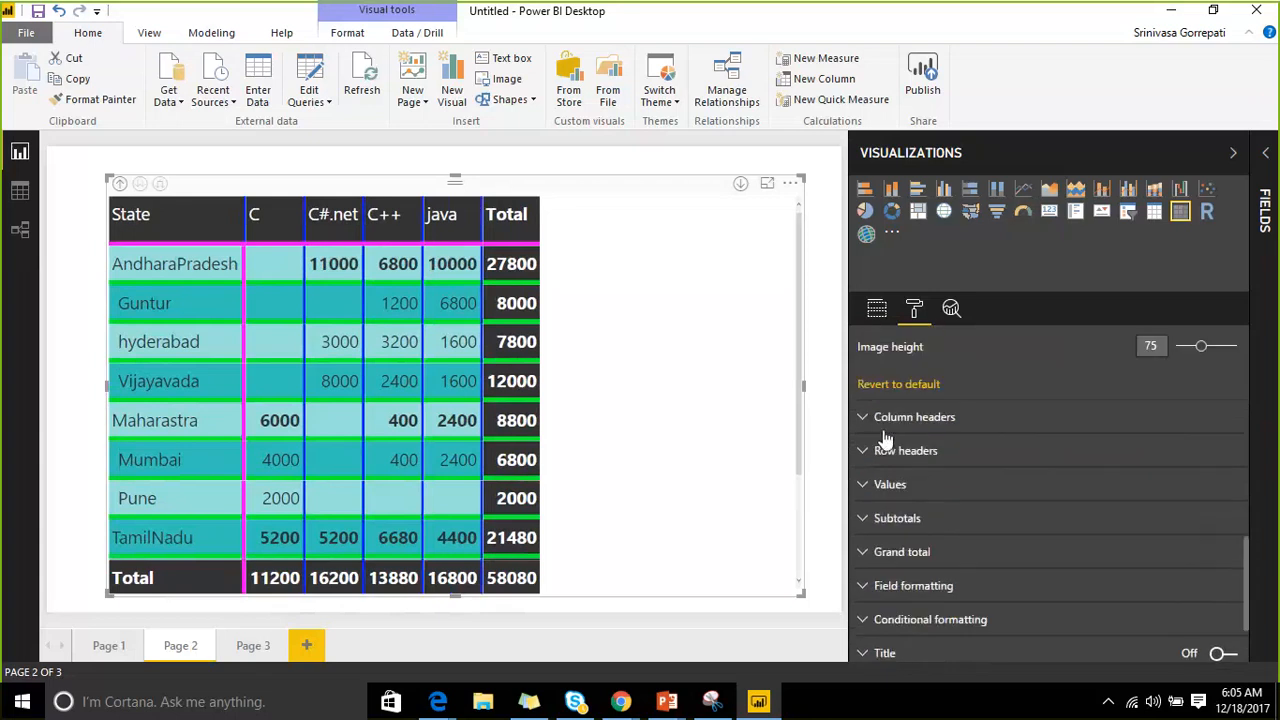
# Give the column headers blue-purple text on a yellow background.
pyautogui.click(885, 418)
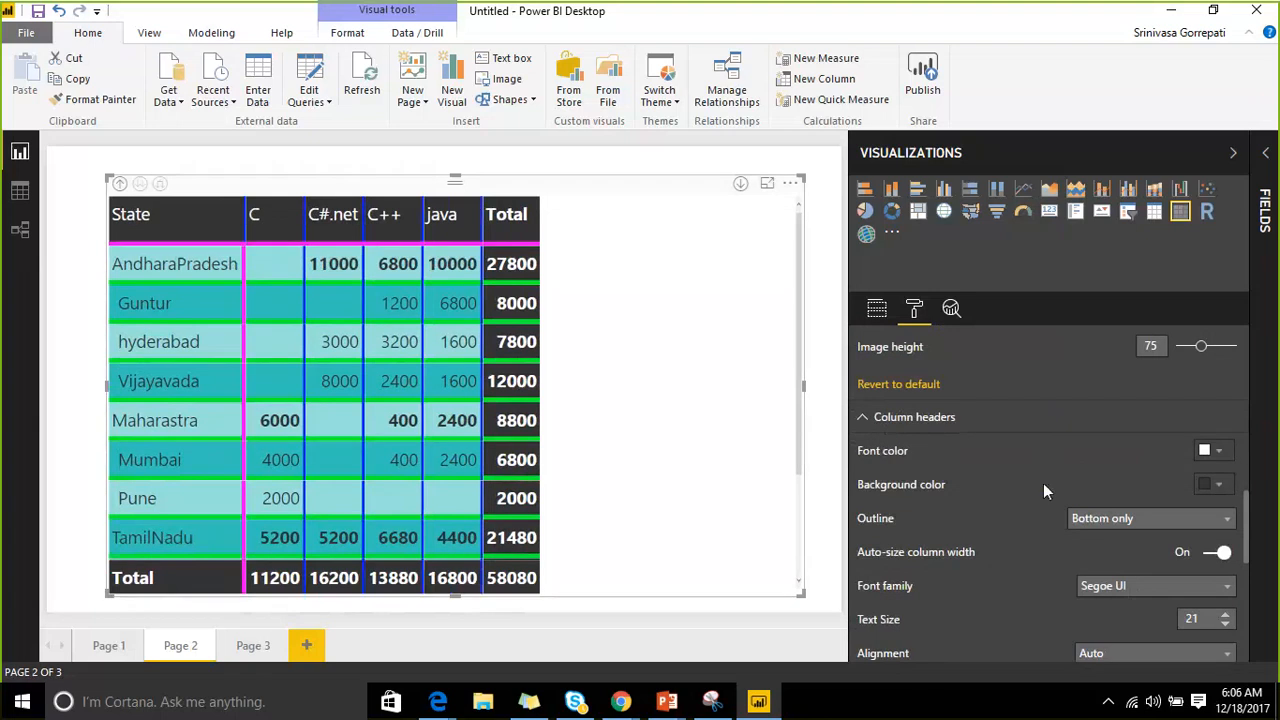
pyautogui.scroll(-2, 1043, 484)
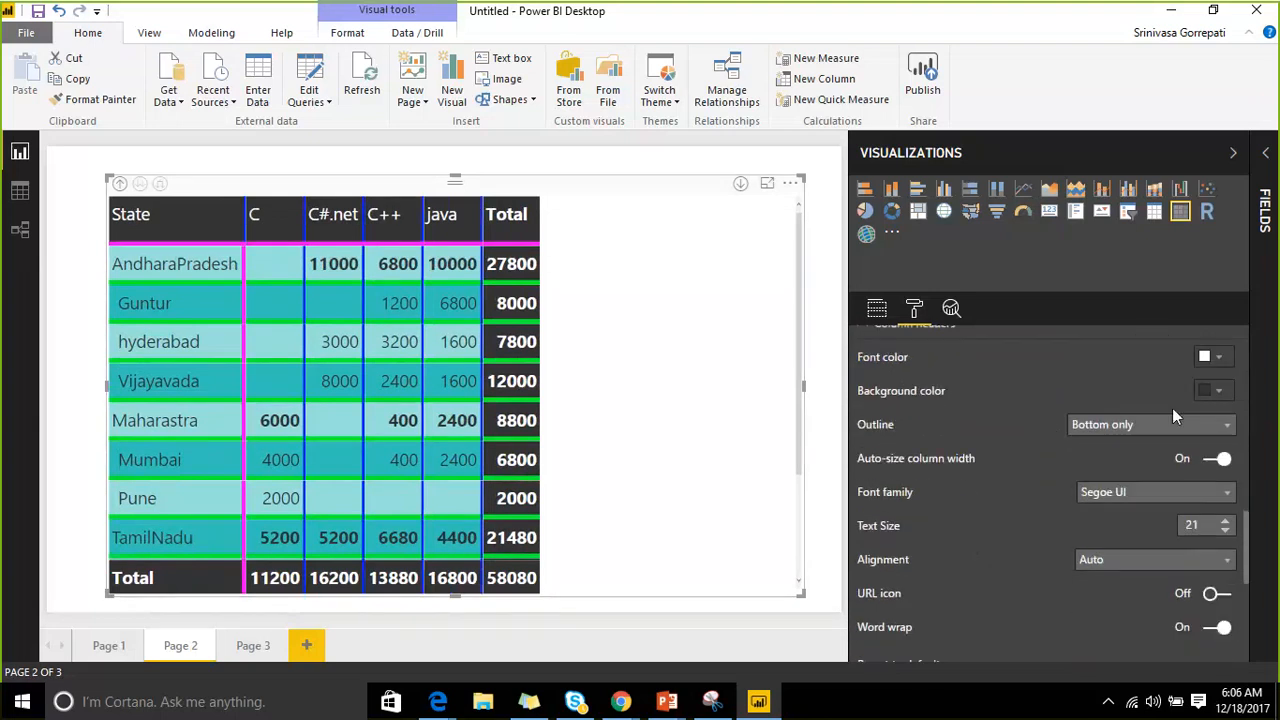
pyautogui.click(1218, 360)
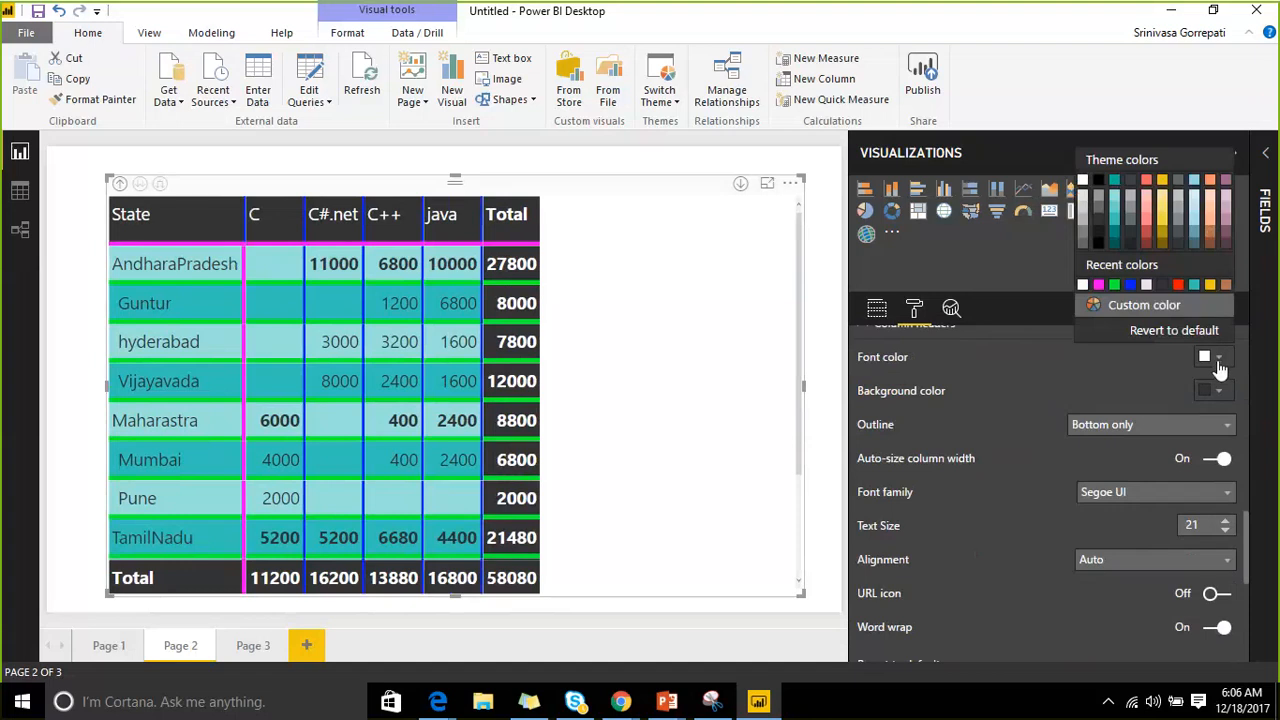
pyautogui.click(1140, 305)
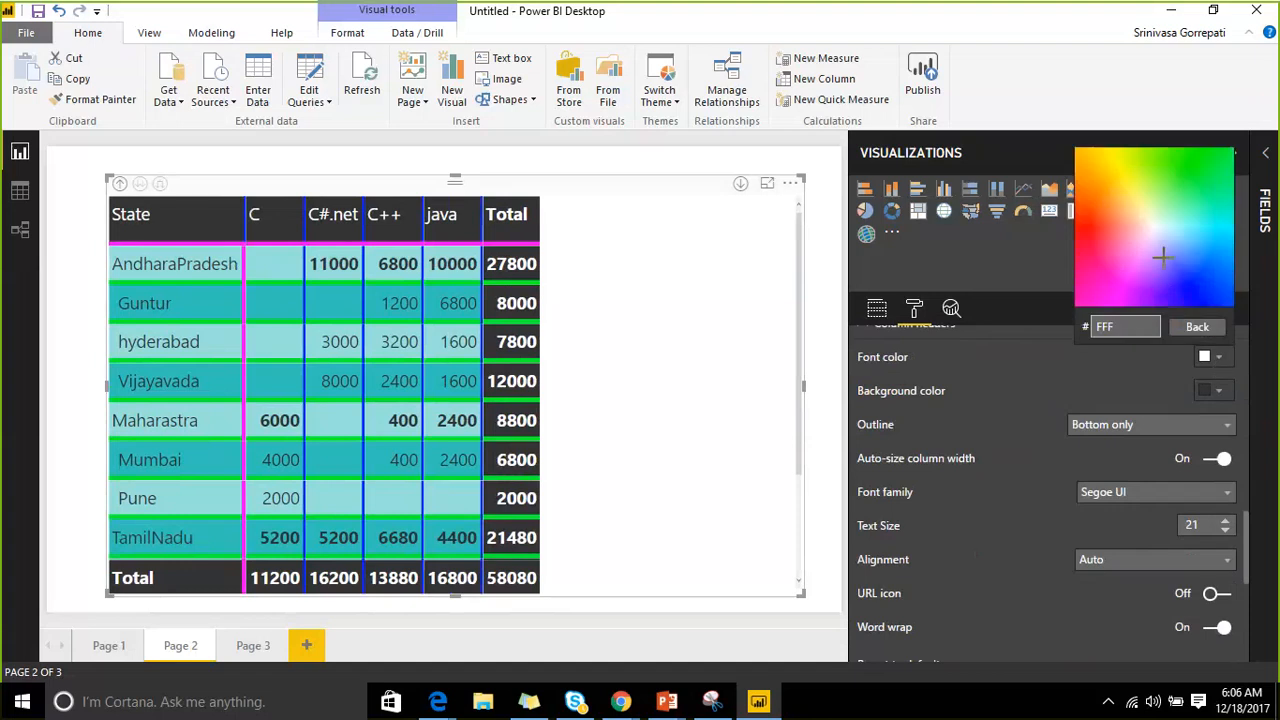
pyautogui.click(1162, 257)
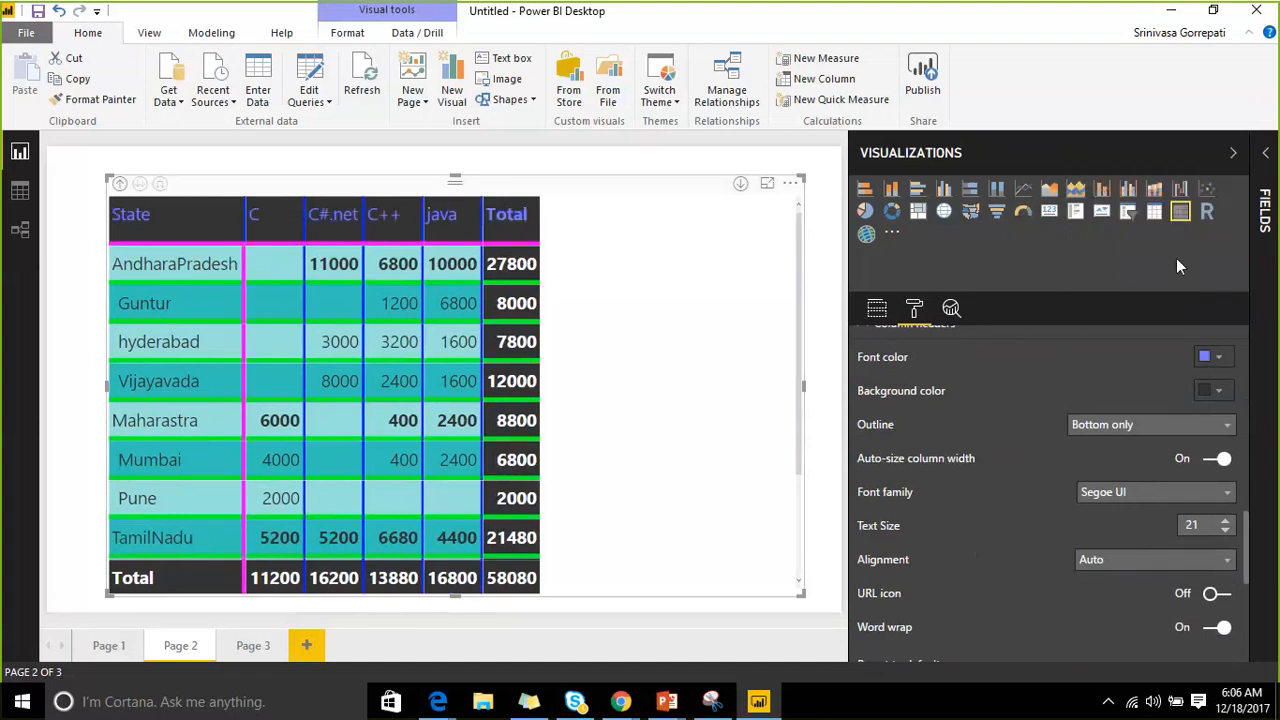
pyautogui.click(1218, 392)
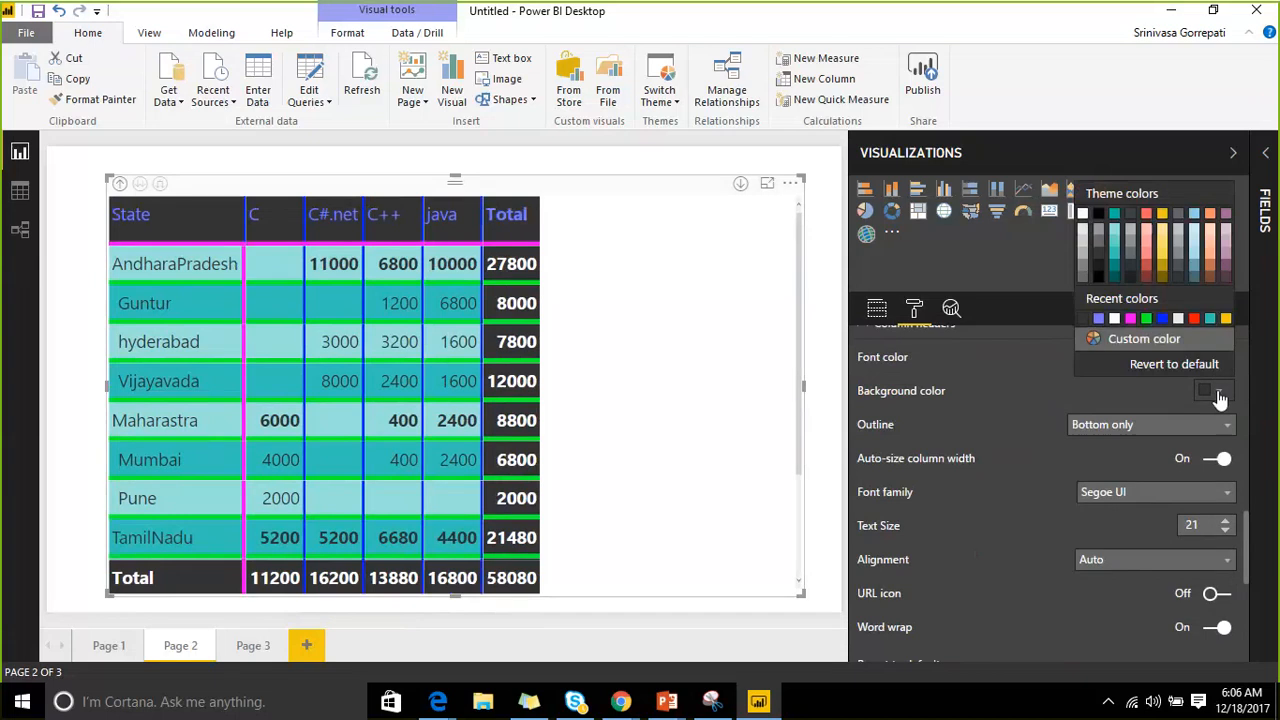
pyautogui.click(1226, 320)
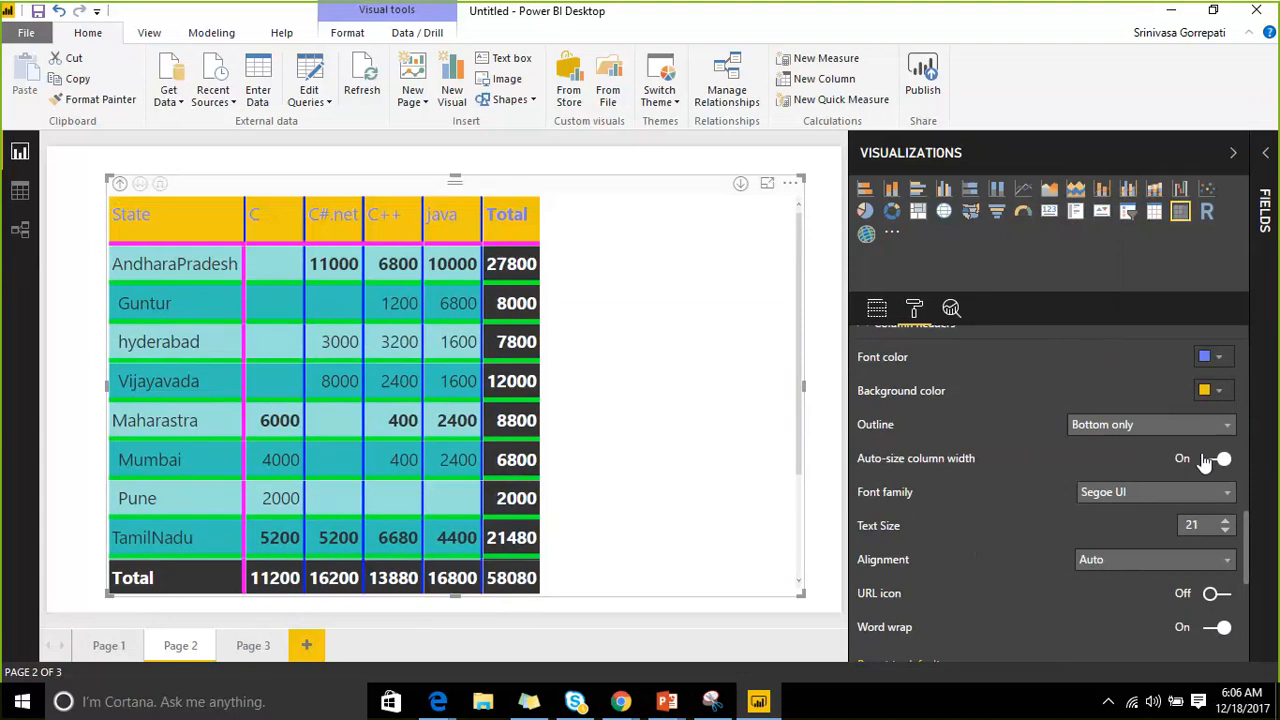
# Center-align the column header text and scroll down to the row header settings.
pyautogui.scroll(-1, 1200, 470)
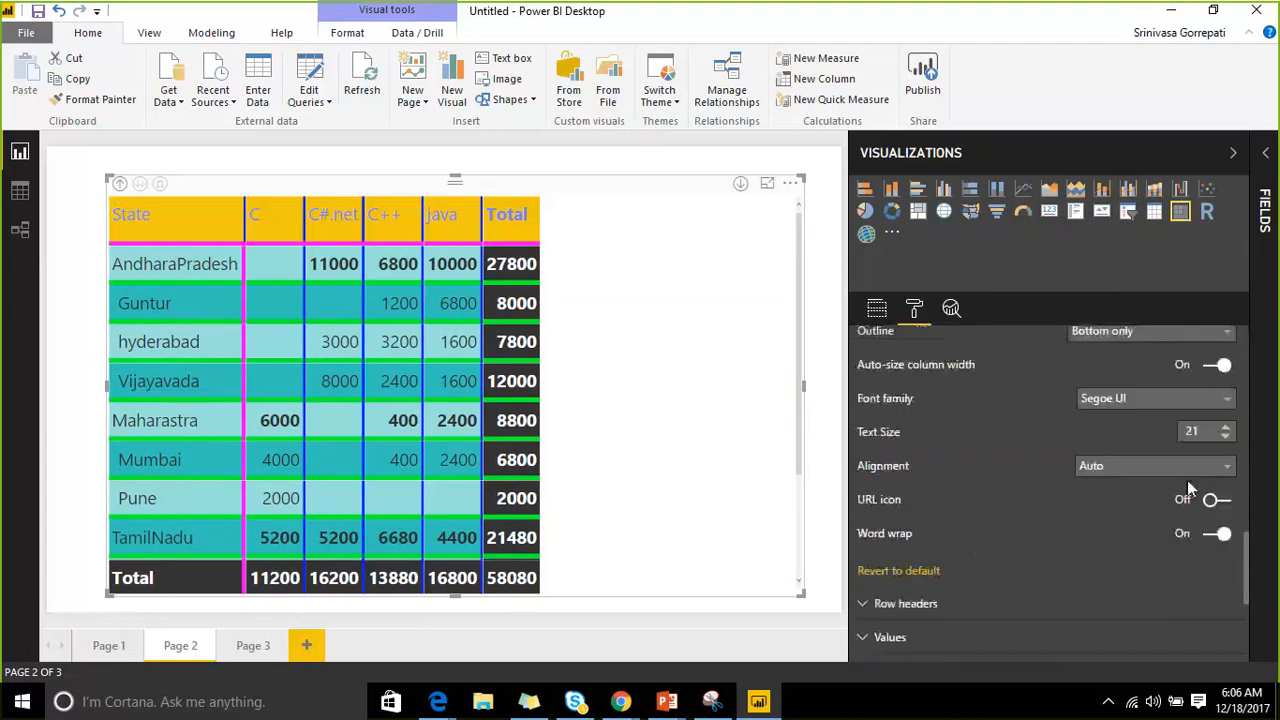
pyautogui.click(1180, 470)
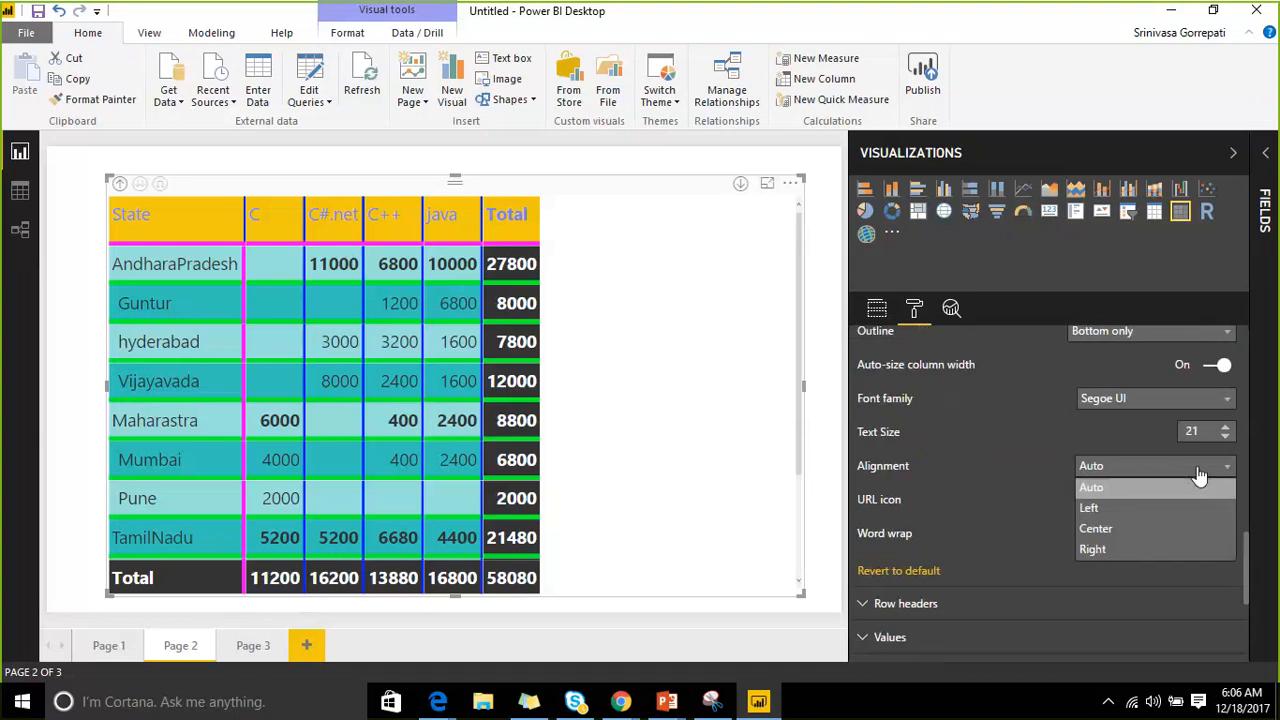
pyautogui.click(1135, 529)
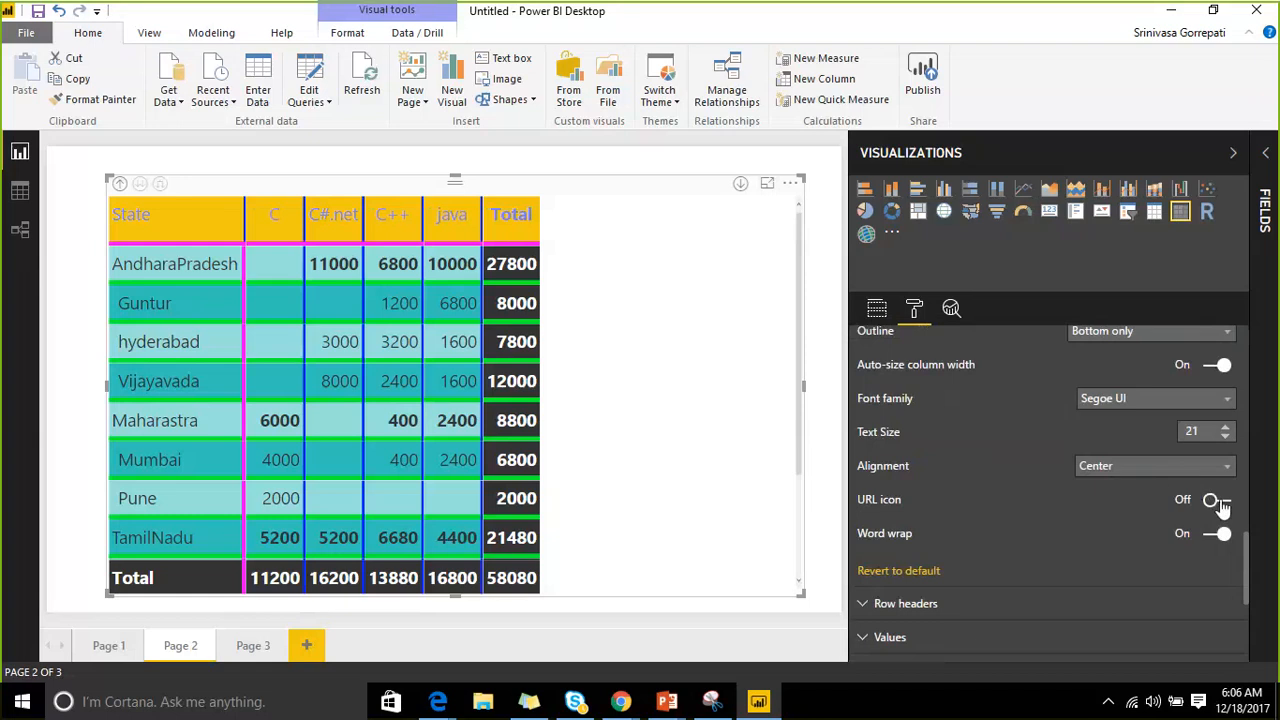
pyautogui.scroll(-1, 1200, 535)
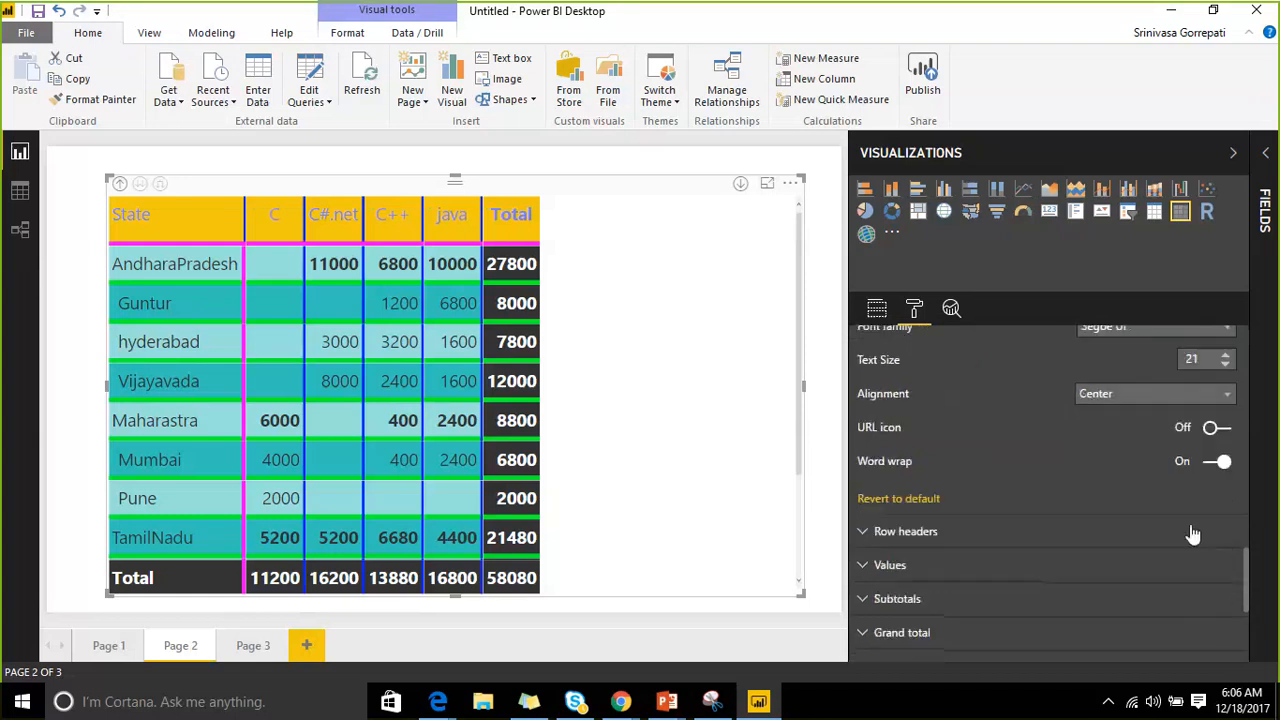
pyautogui.scroll(-2, 1193, 535)
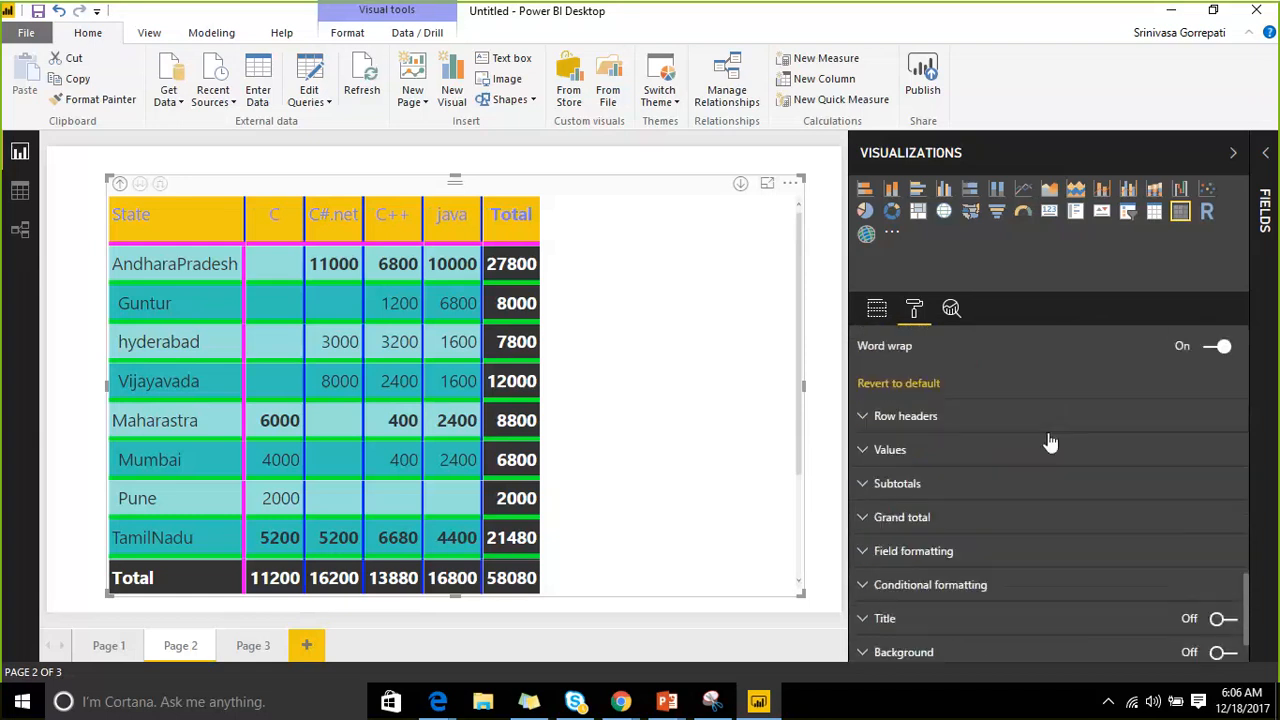
# Set row headers to red text on a magenta background and drill the matrix up to state level.
pyautogui.click(868, 418)
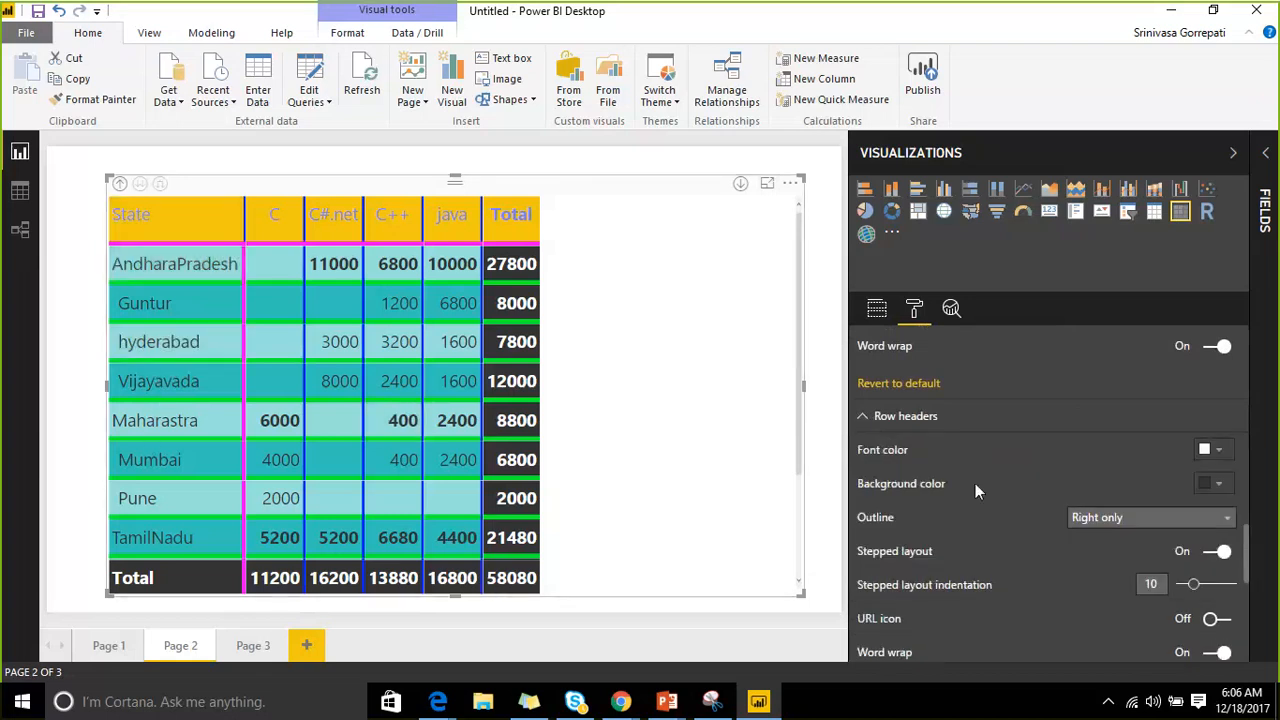
pyautogui.scroll(-1, 982, 457)
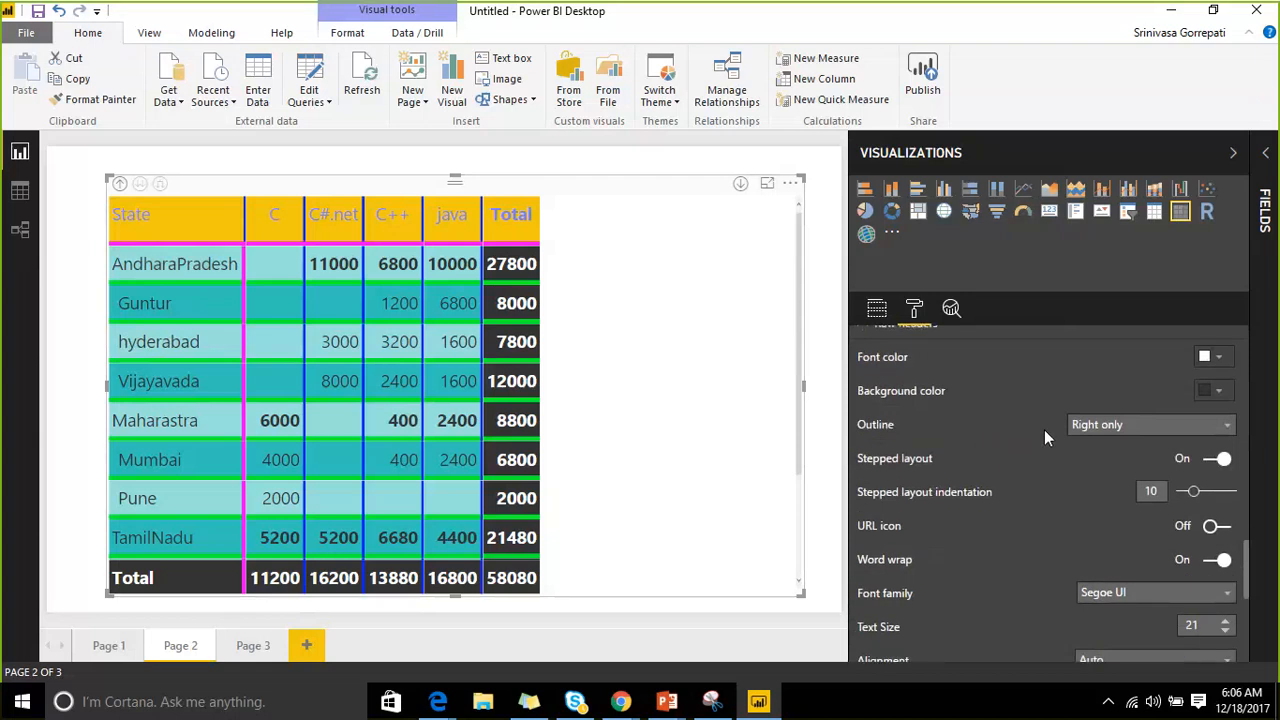
pyautogui.scroll(1, 1046, 436)
pyautogui.click(1210, 450)
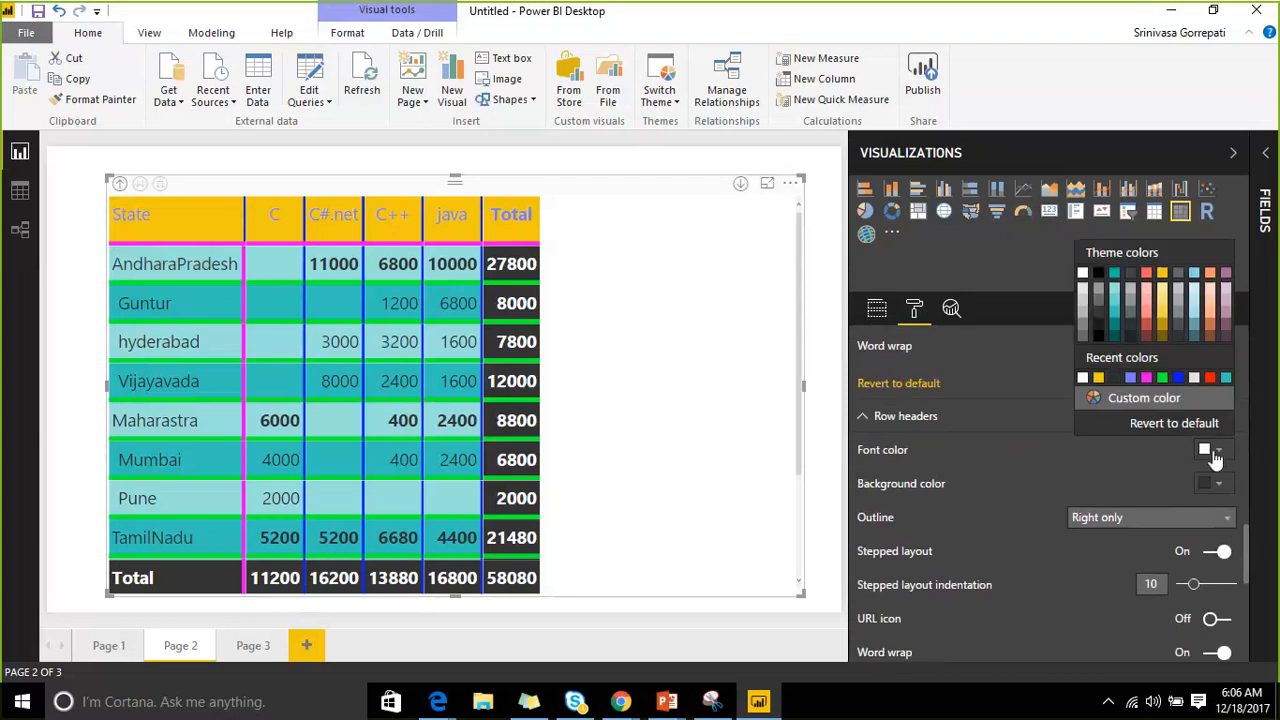
pyautogui.click(1209, 377)
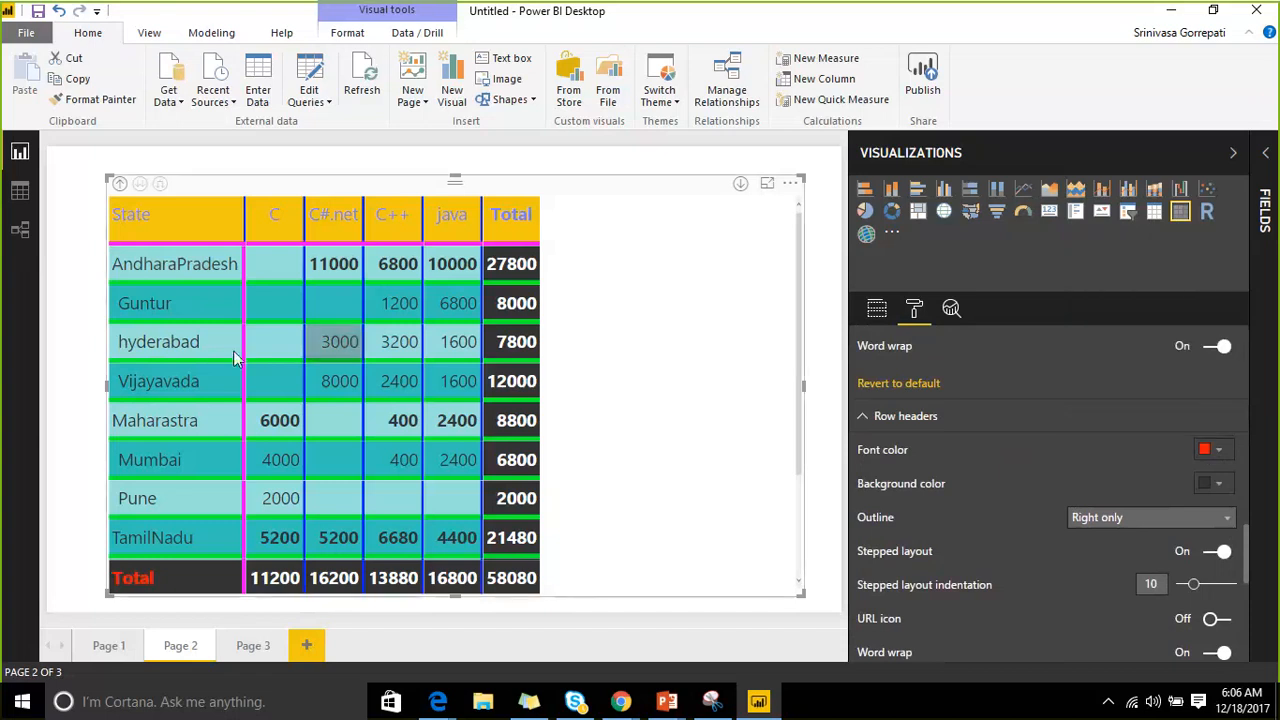
pyautogui.click(120, 188)
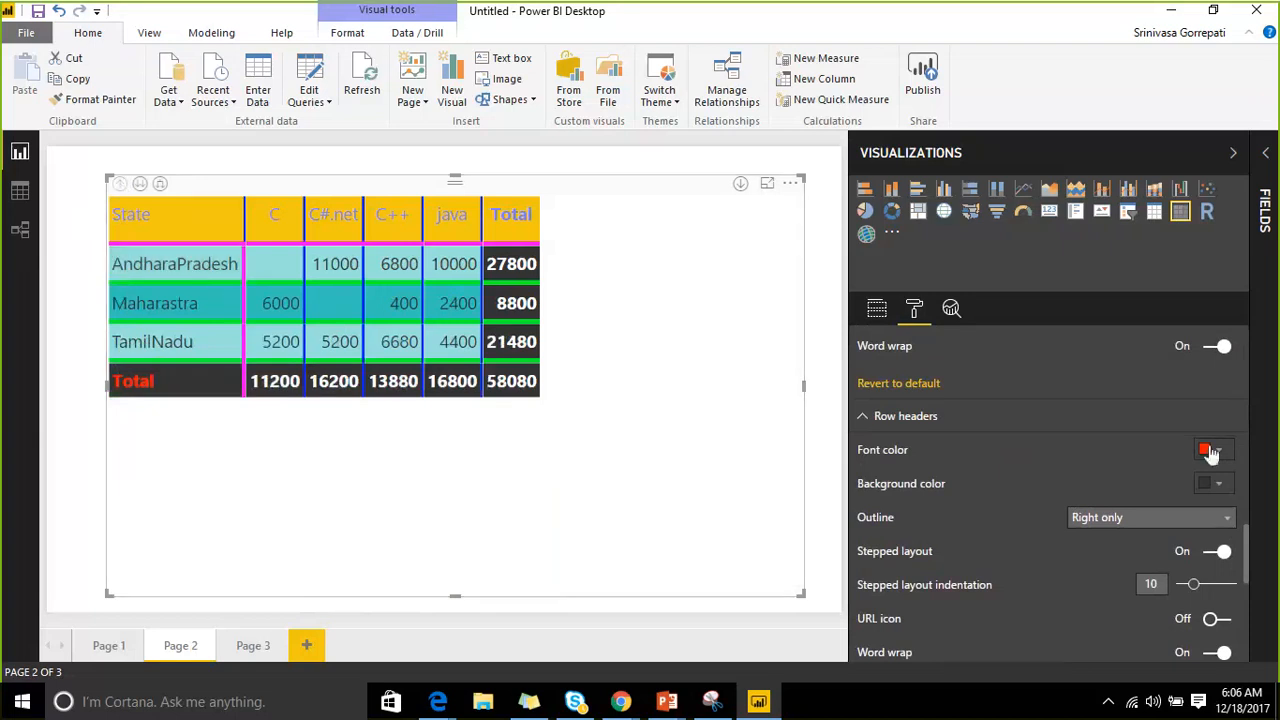
pyautogui.click(1232, 487)
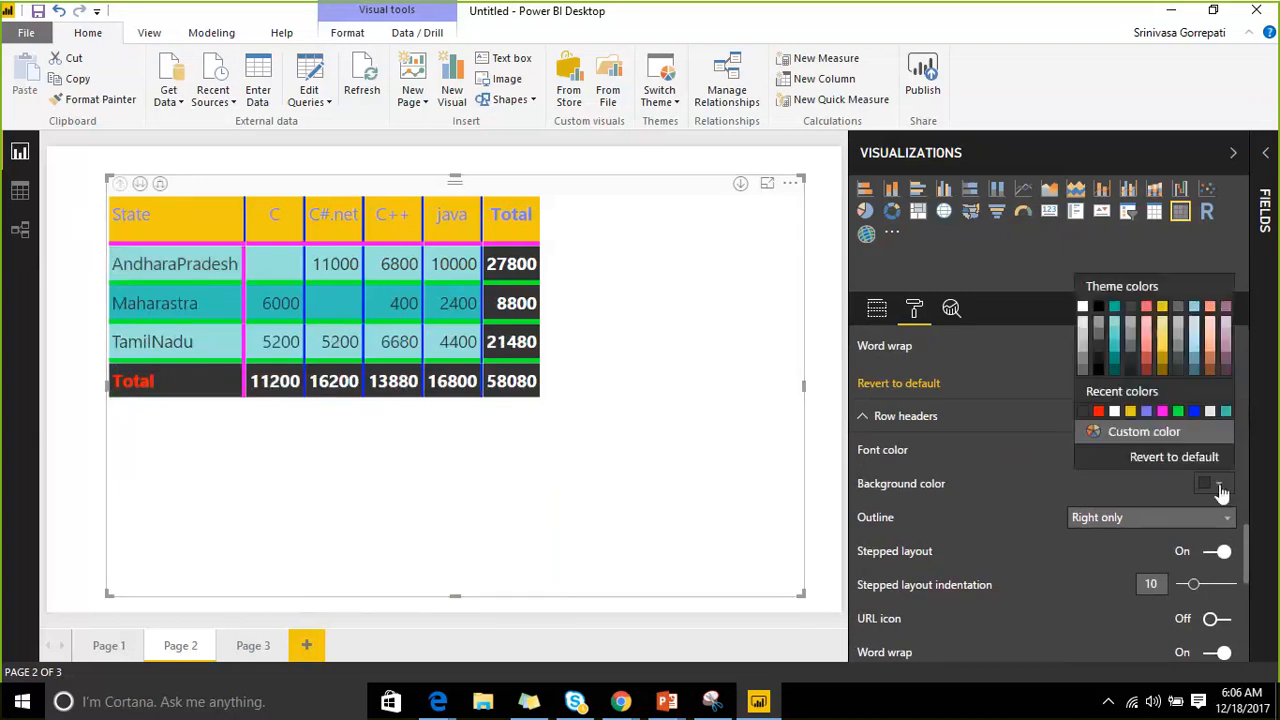
pyautogui.click(1162, 412)
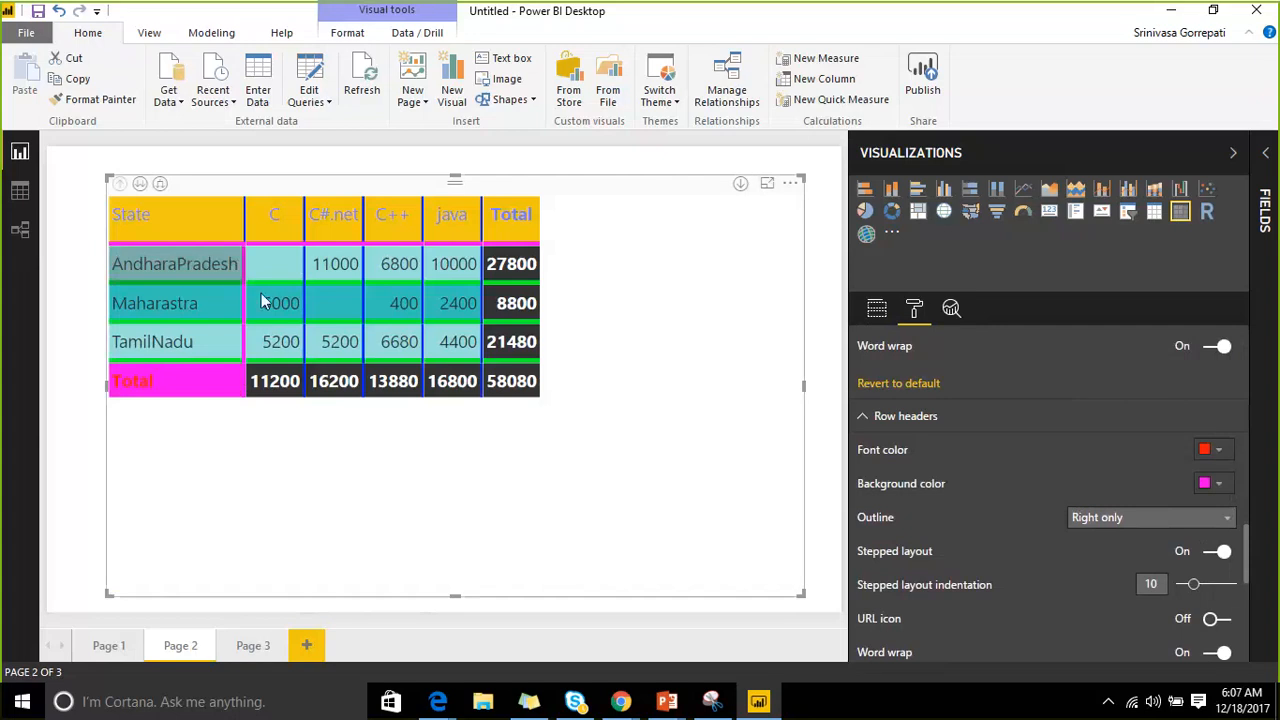
pyautogui.scroll(-1, 1070, 470)
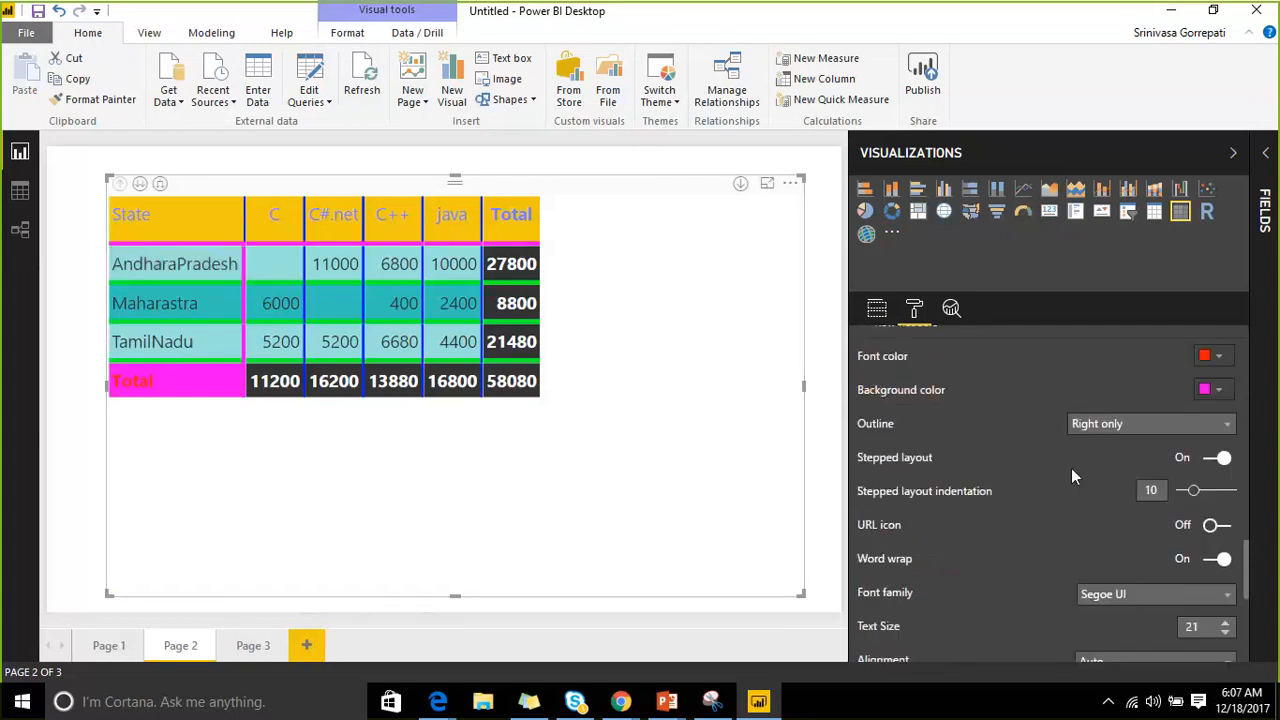
# Turn off stepped layout and expand all states so cities show in their own column.
pyautogui.click(1210, 460)
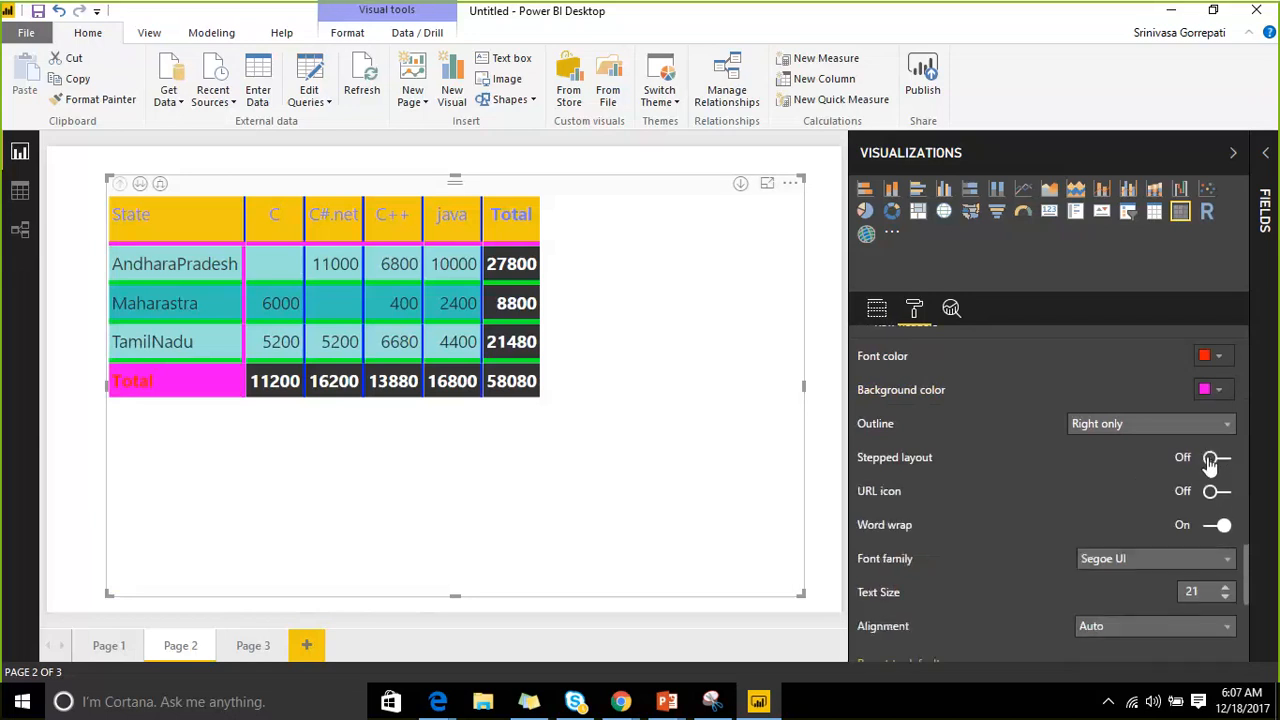
pyautogui.click(140, 184)
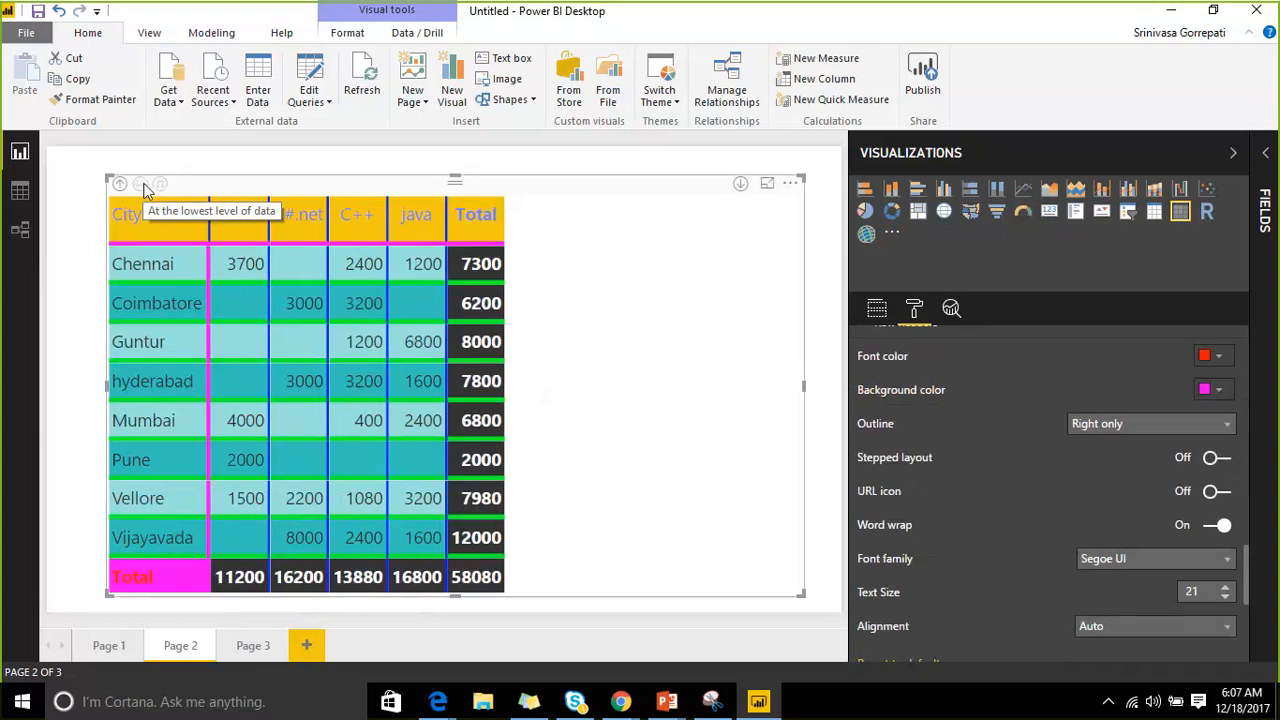
pyautogui.click(118, 185)
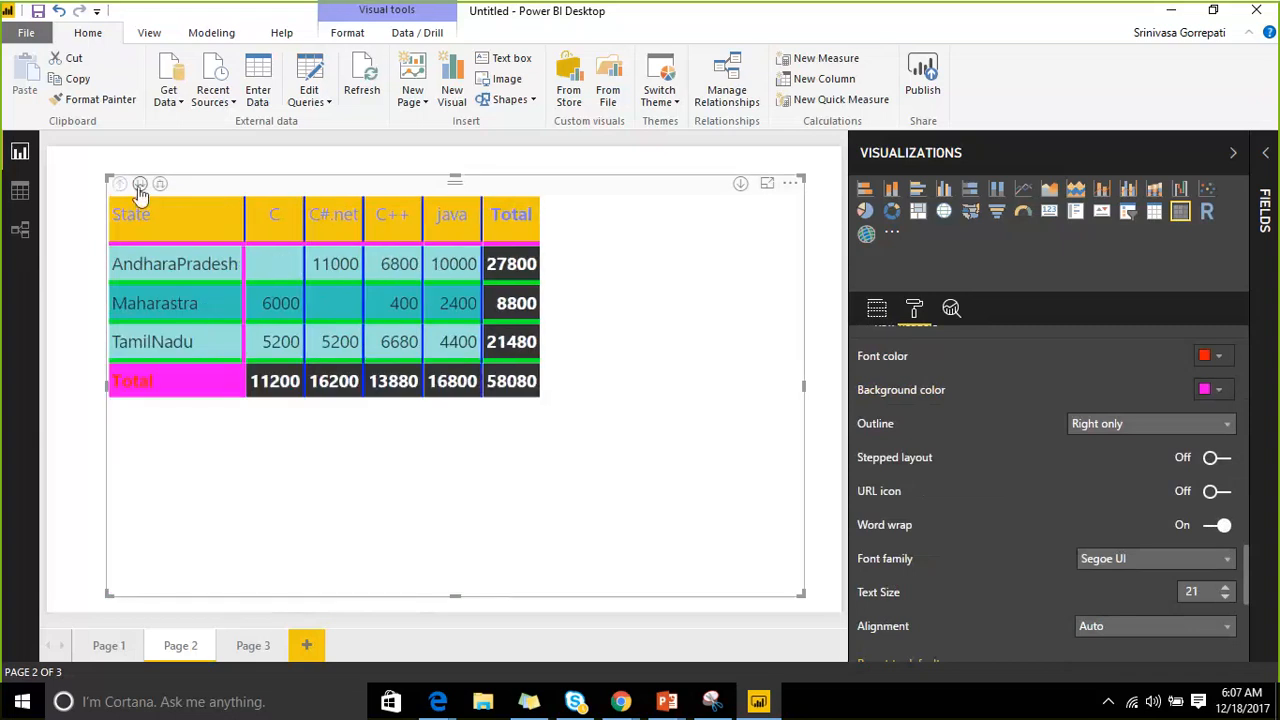
pyautogui.click(139, 184)
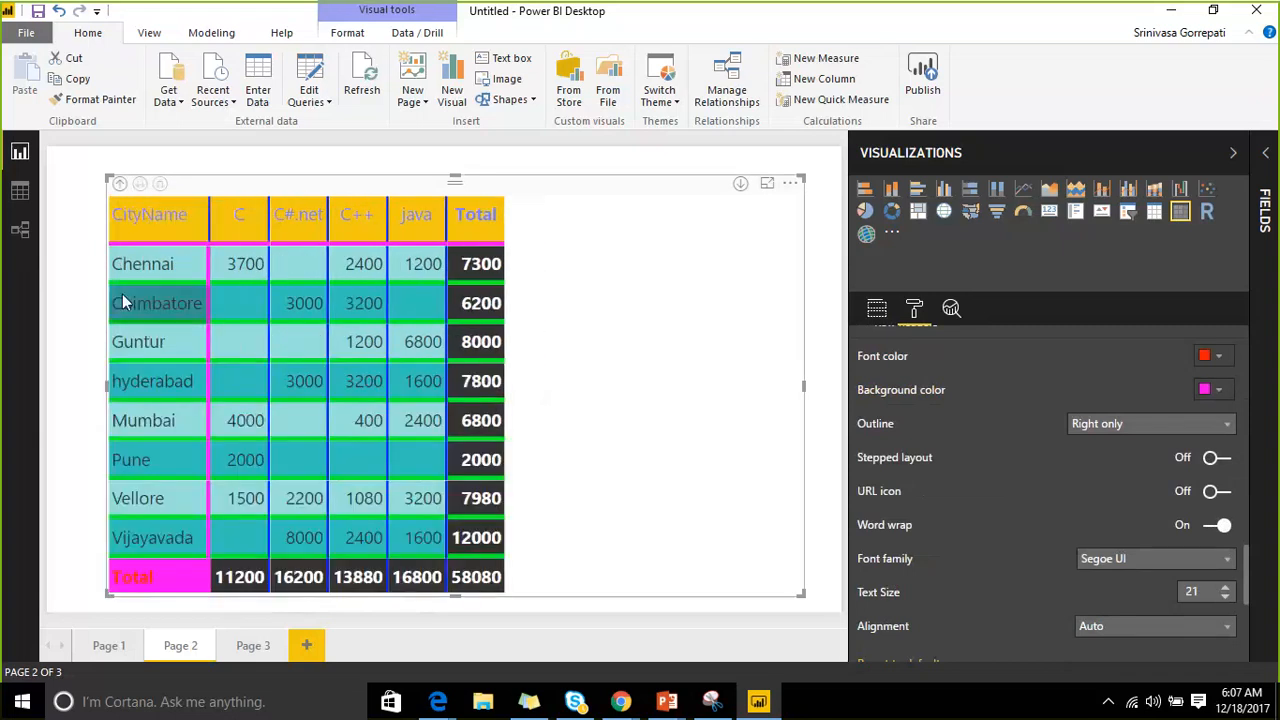
pyautogui.click(119, 184)
pyautogui.click(159, 184)
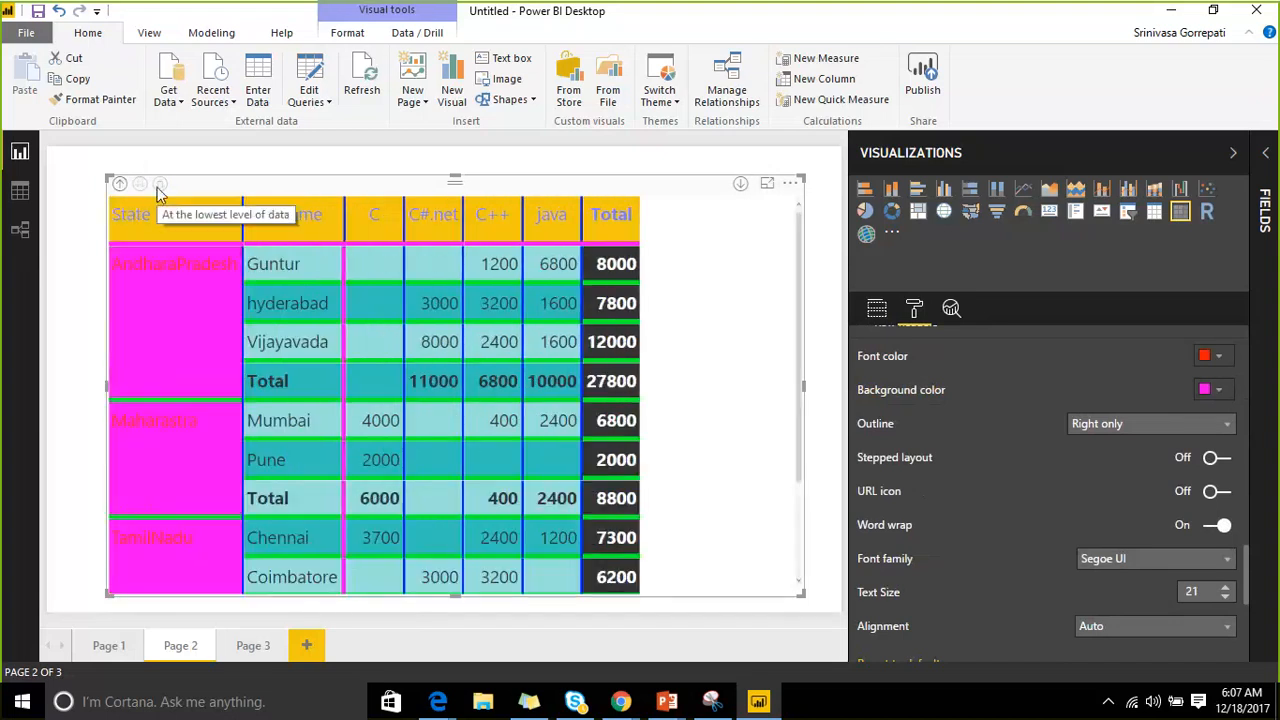
pyautogui.click(1233, 152)
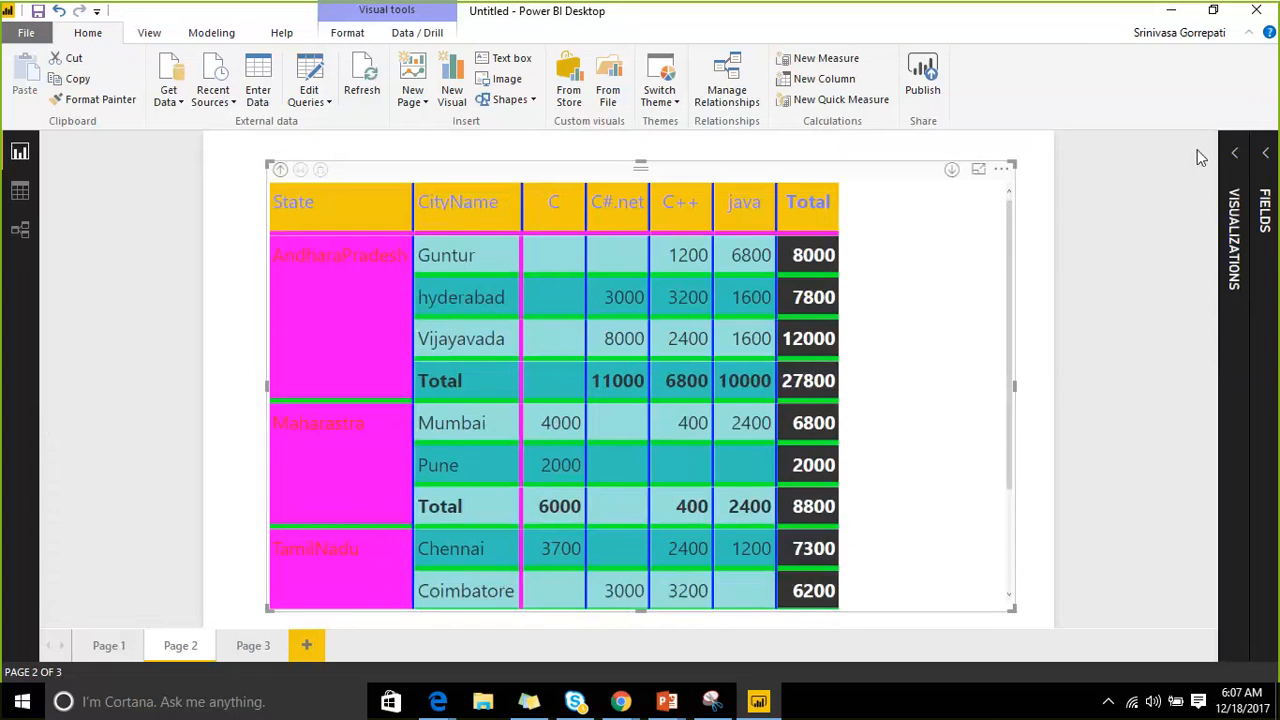
pyautogui.scroll(-3, 965, 271)
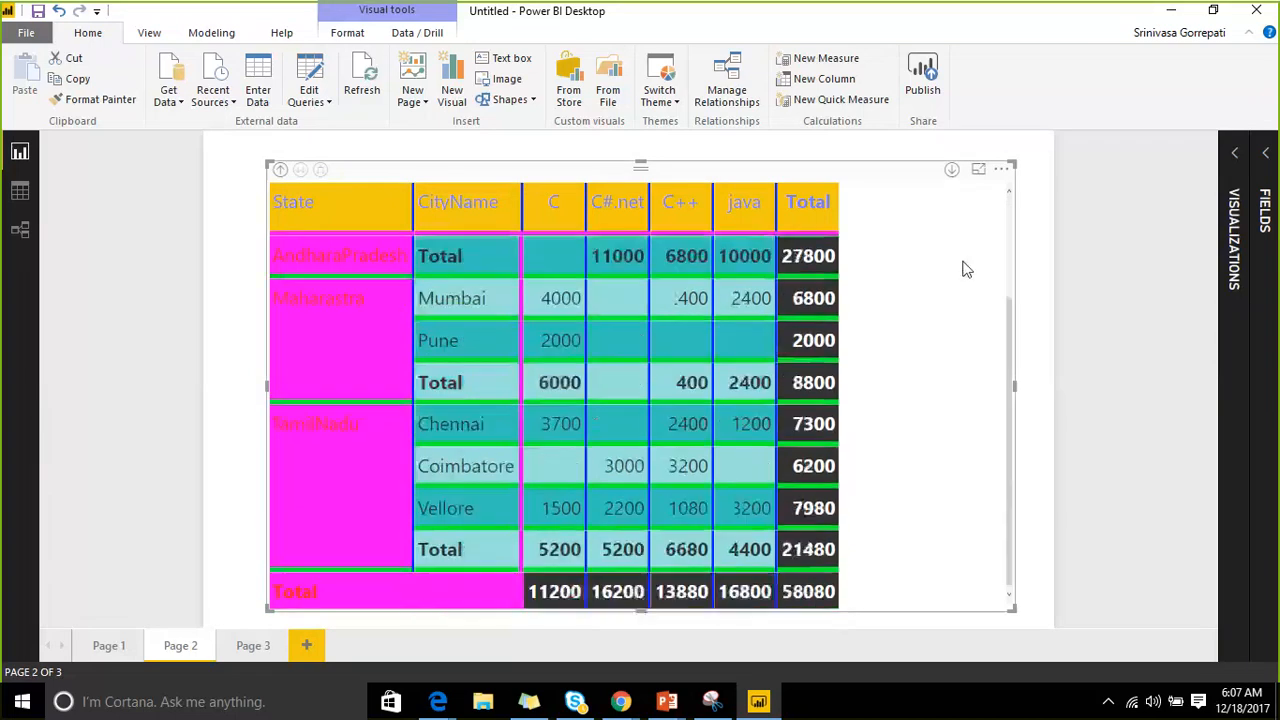
pyautogui.scroll(3, 960, 268)
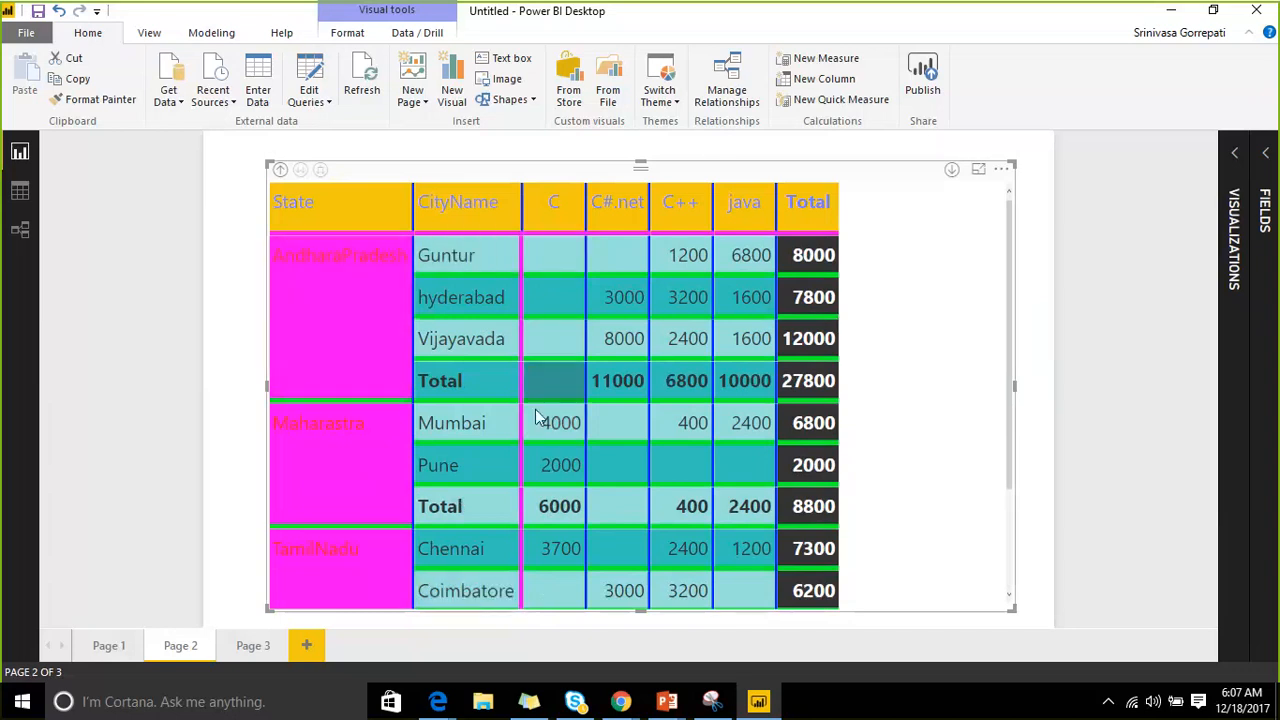
pyautogui.scroll(-1, 870, 320)
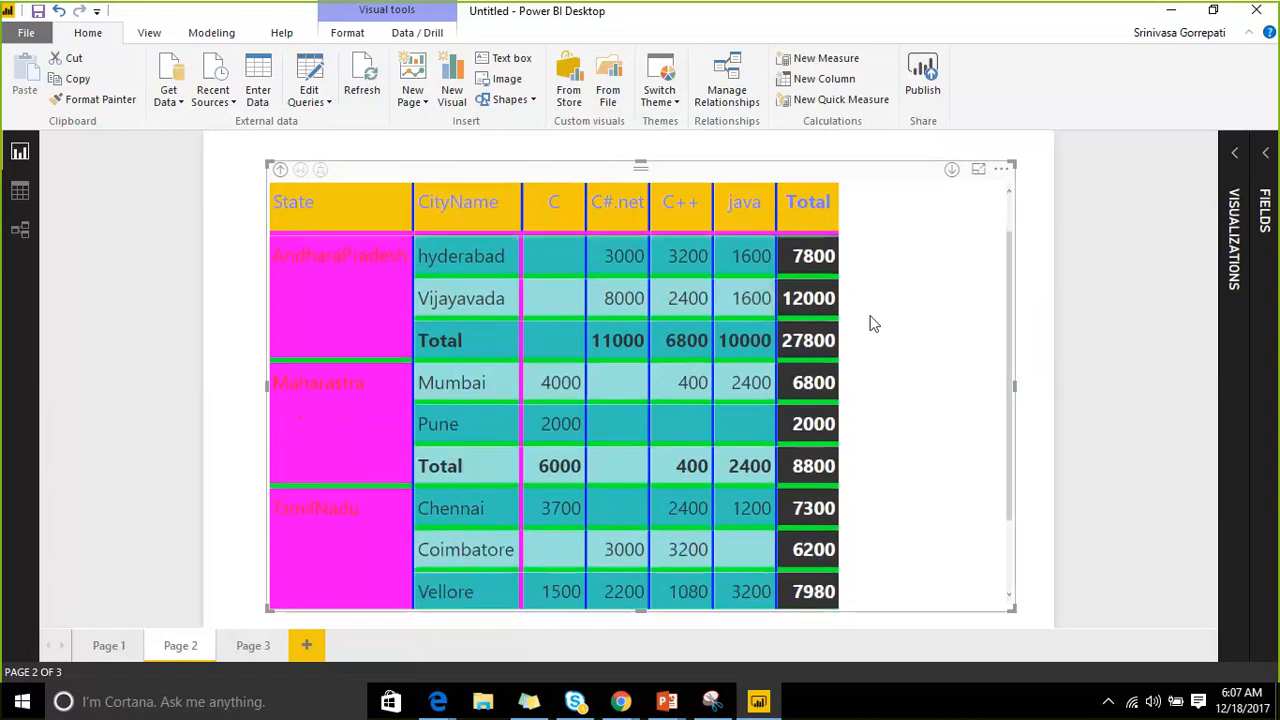
pyautogui.scroll(-2, 870, 320)
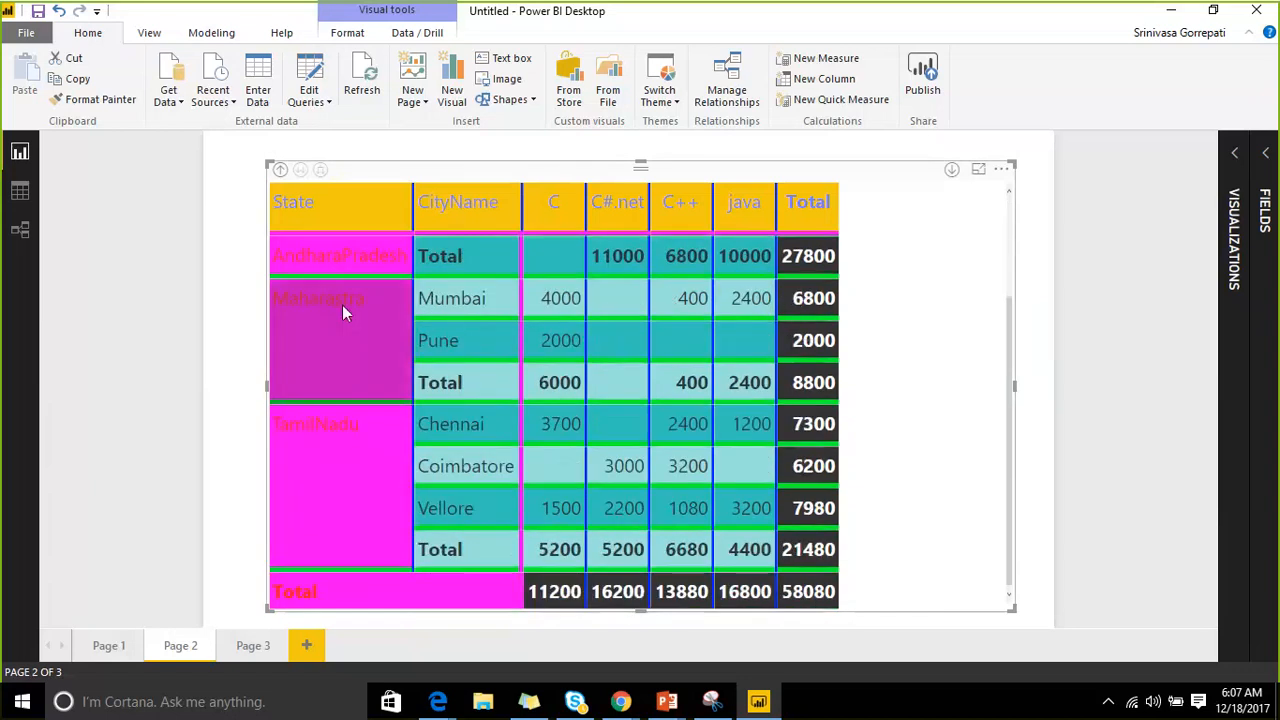
pyautogui.scroll(3, 342, 305)
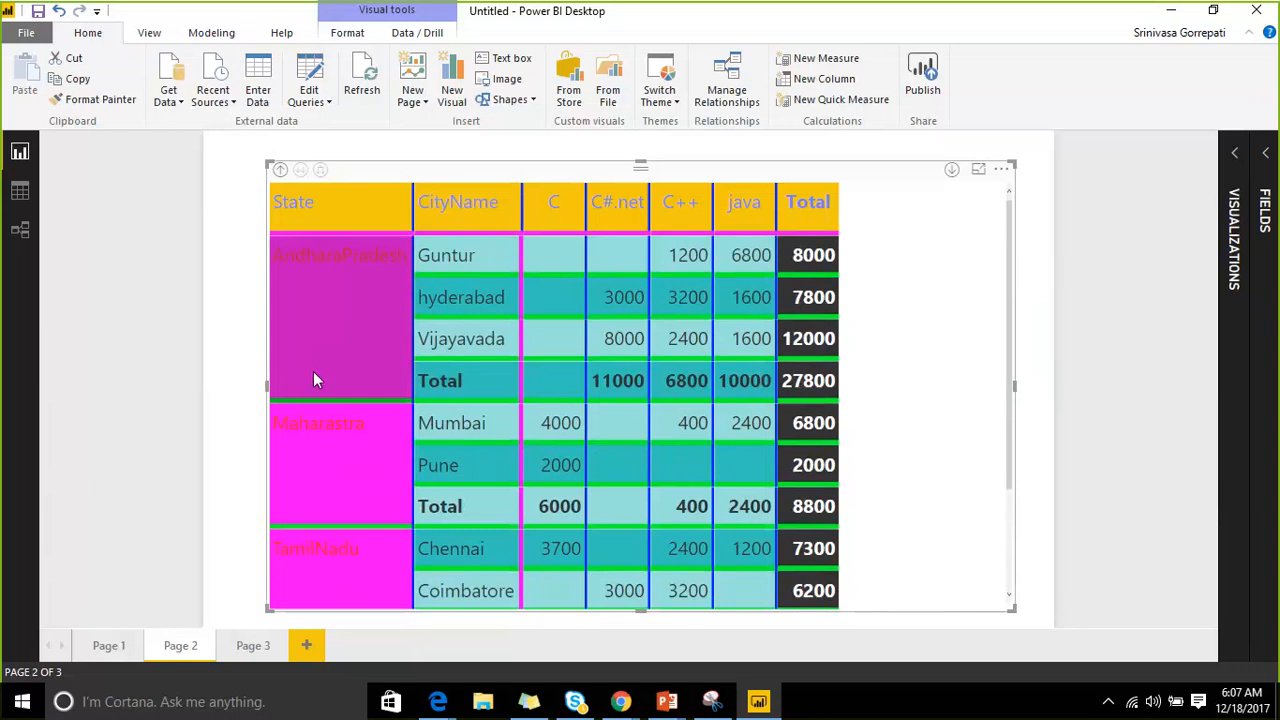
# Turn stepped layout back on and expand all states to nest their cities beneath them.
pyautogui.click(1235, 158)
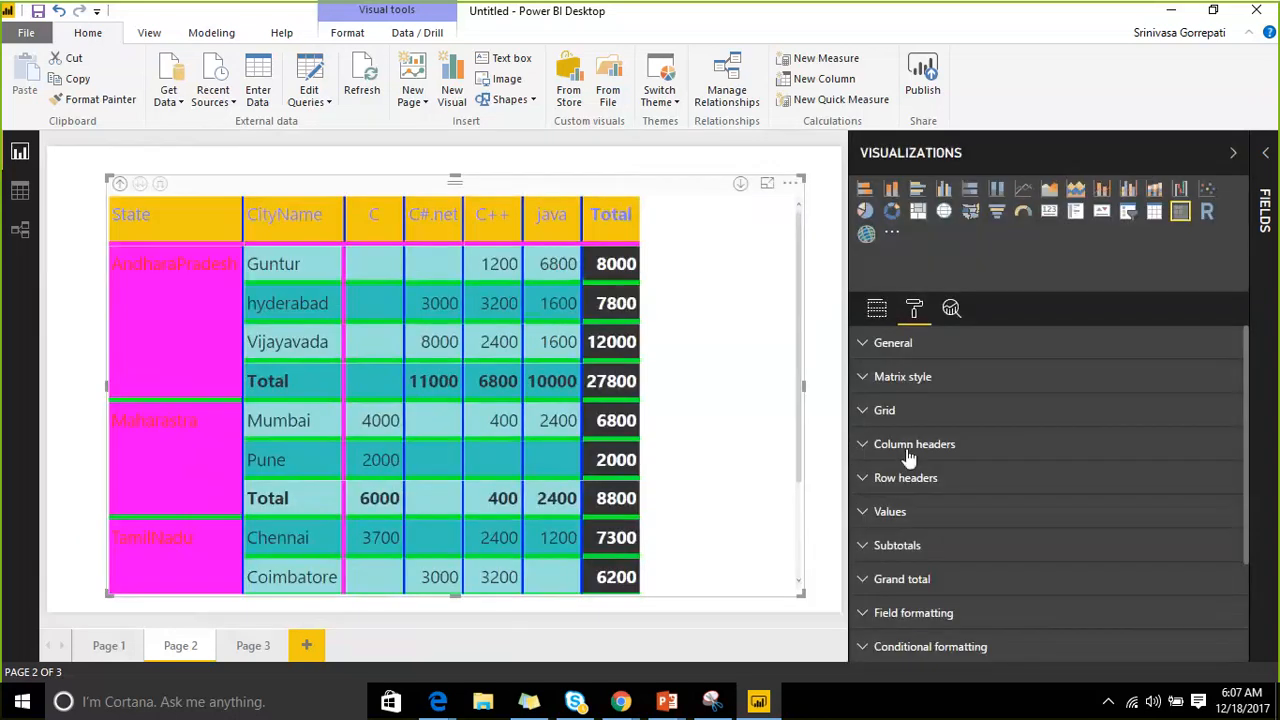
pyautogui.click(865, 480)
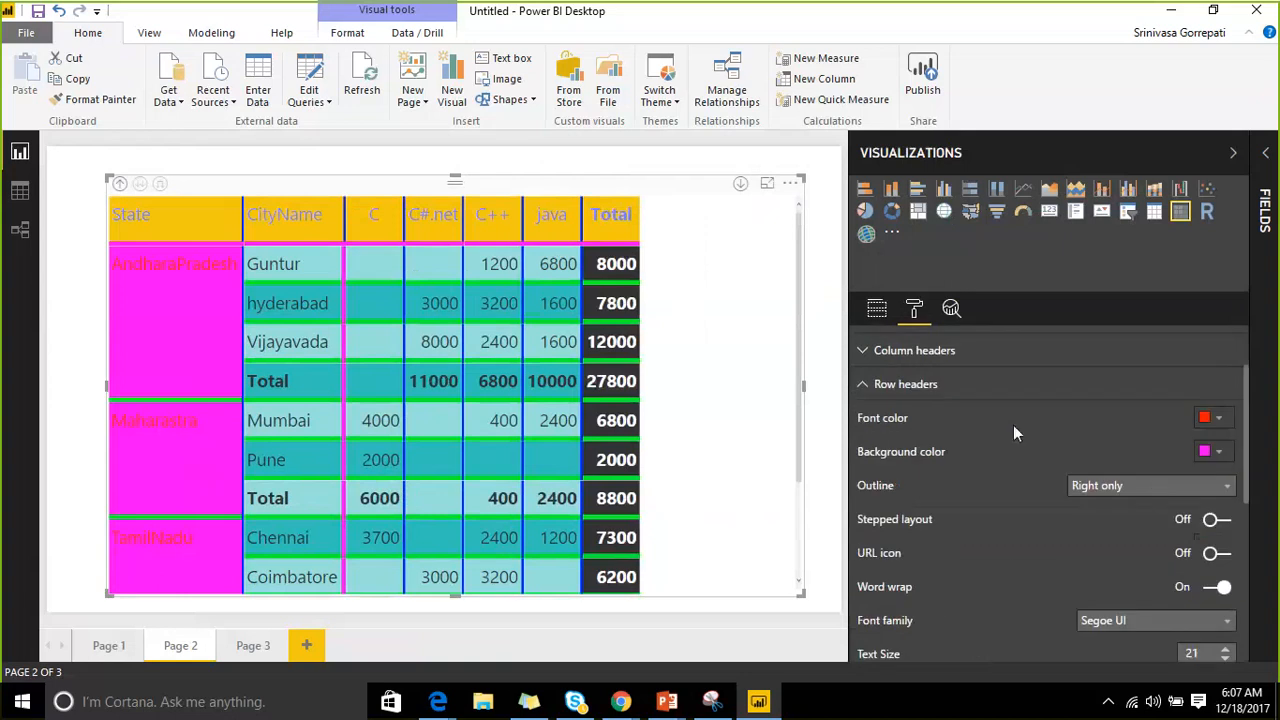
pyautogui.click(1214, 520)
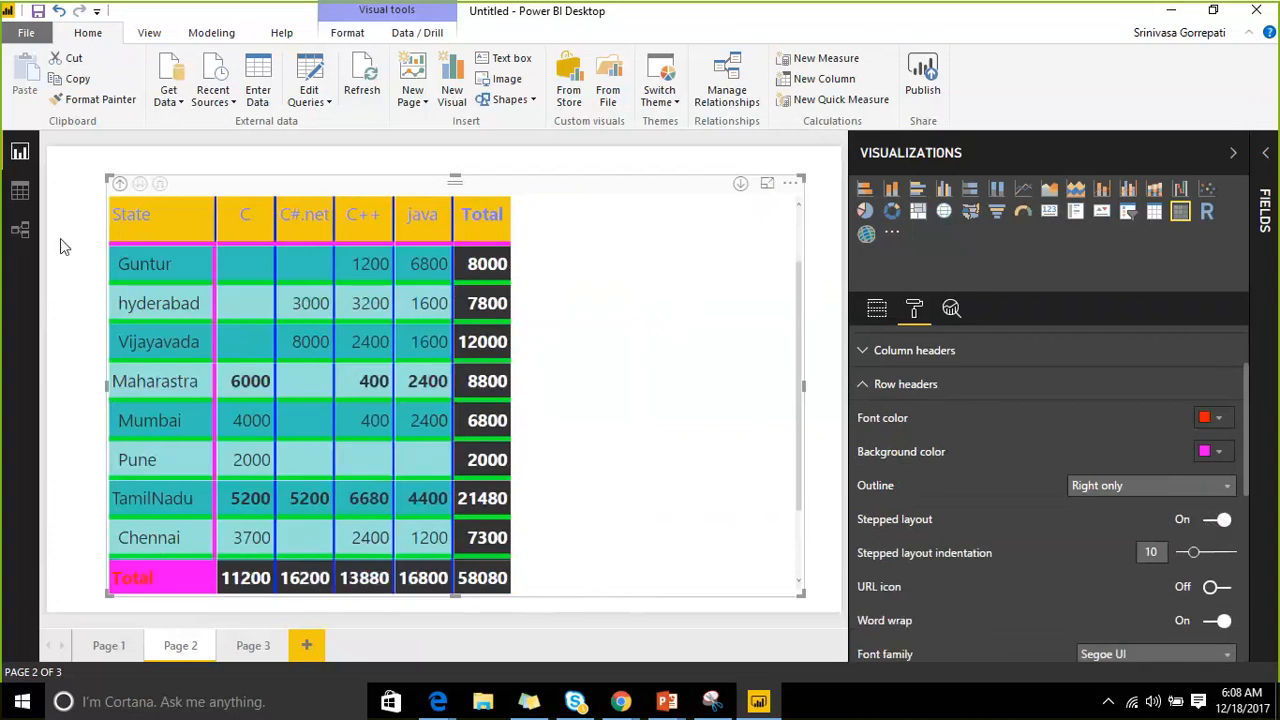
pyautogui.click(119, 185)
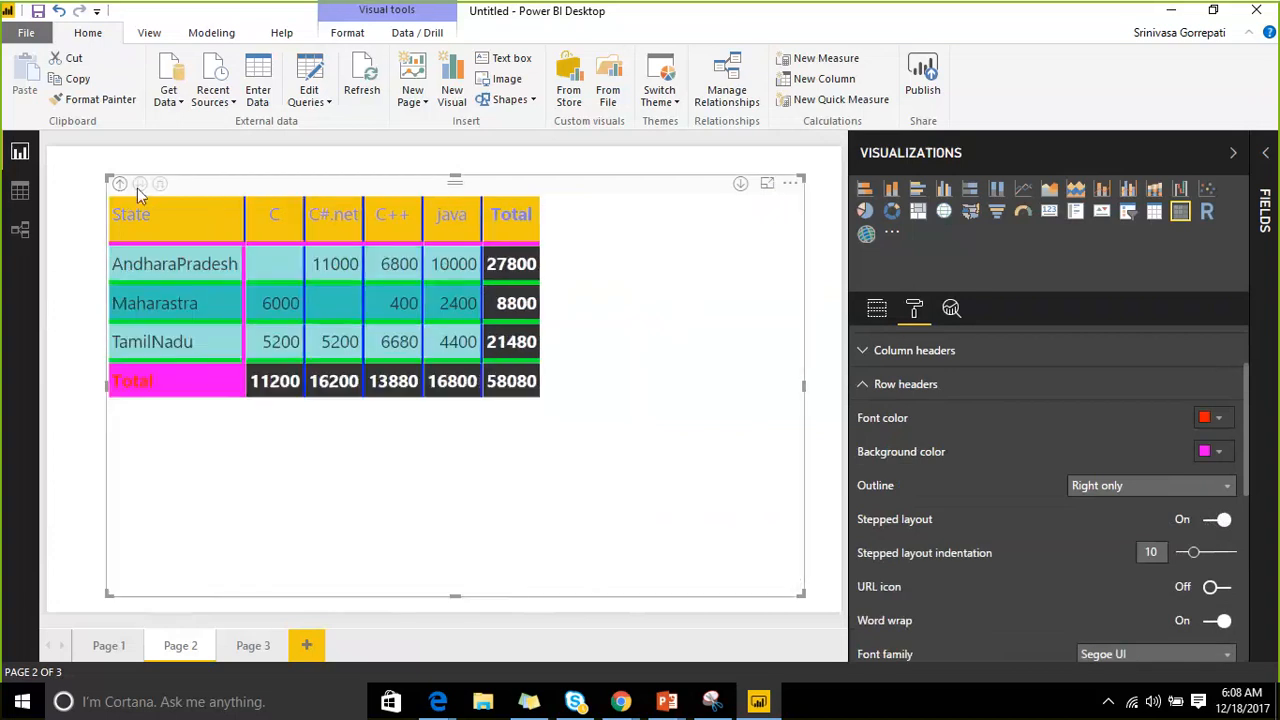
pyautogui.click(138, 186)
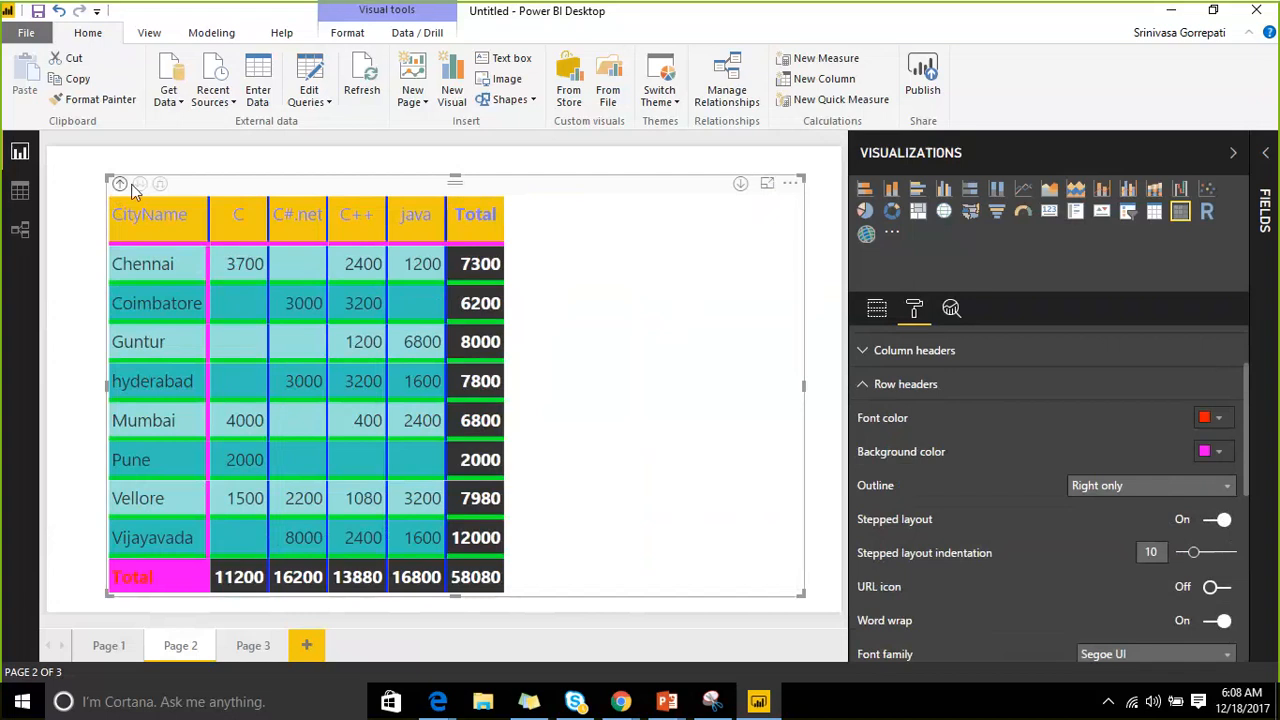
pyautogui.click(121, 185)
pyautogui.click(157, 186)
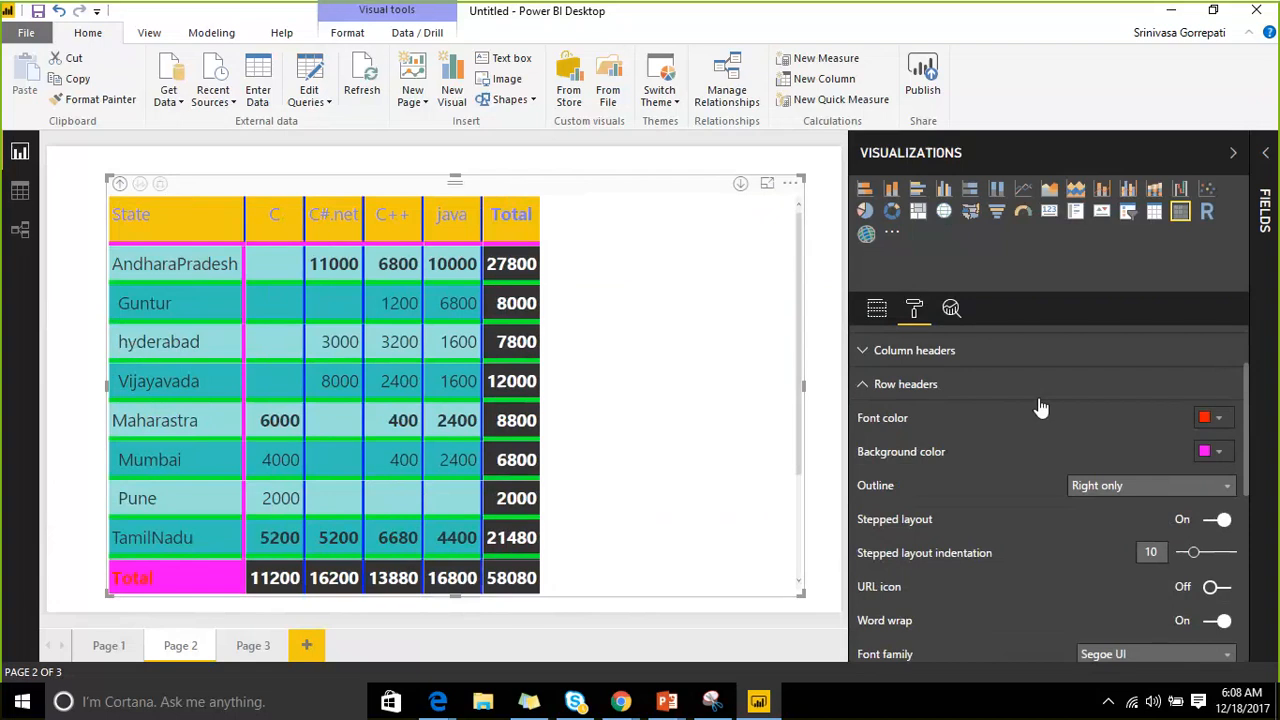
pyautogui.moveTo(1210, 565); pyautogui.dragTo(1246, 556)
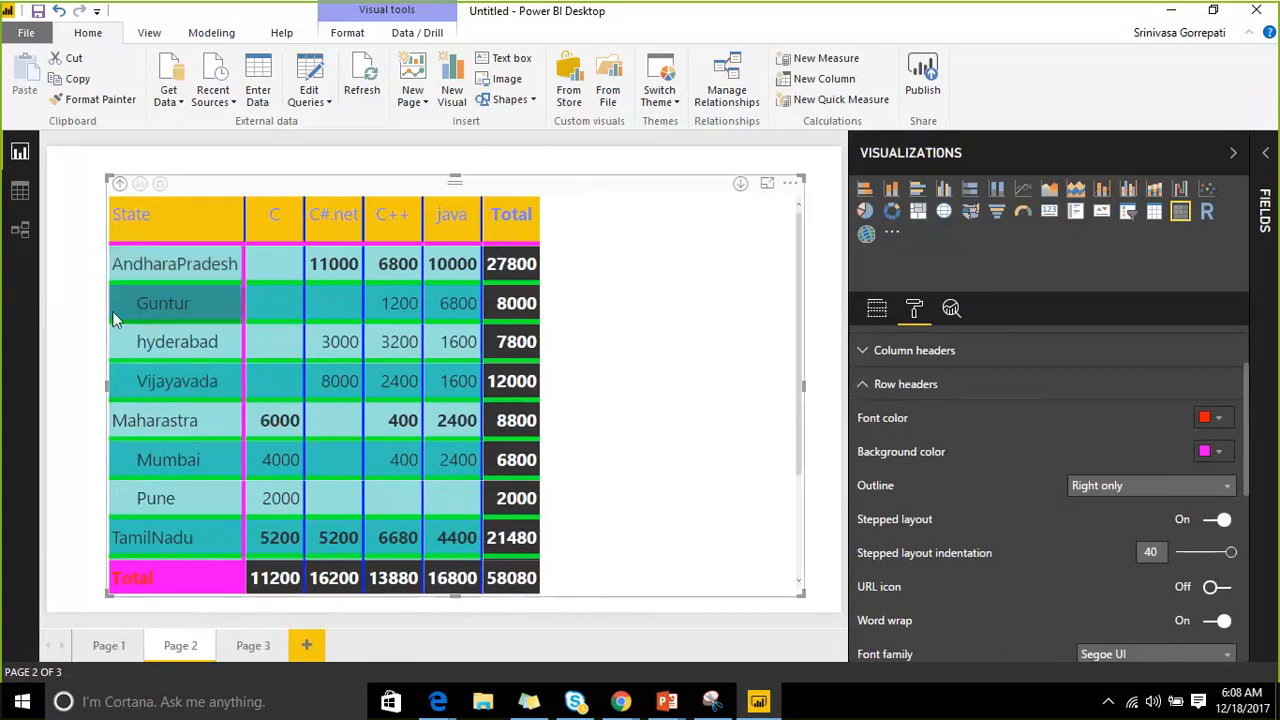
pyautogui.click(159, 185)
pyautogui.click(142, 187)
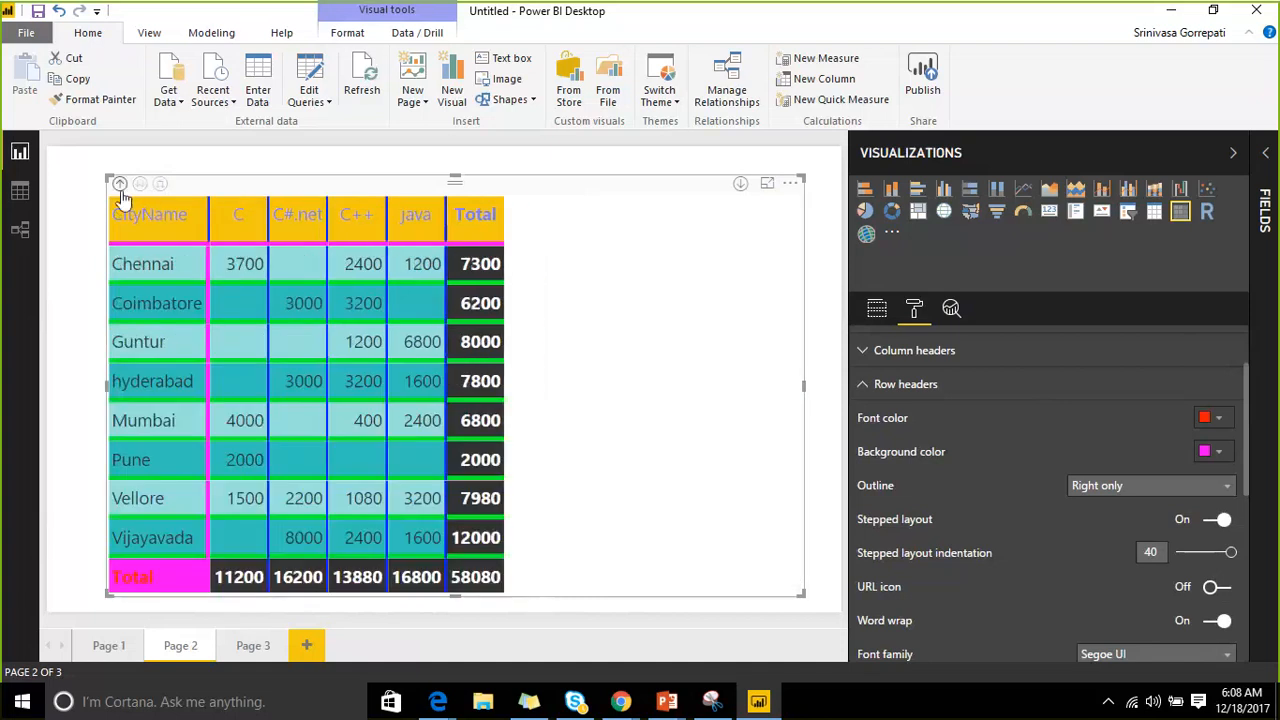
pyautogui.click(120, 187)
pyautogui.click(160, 184)
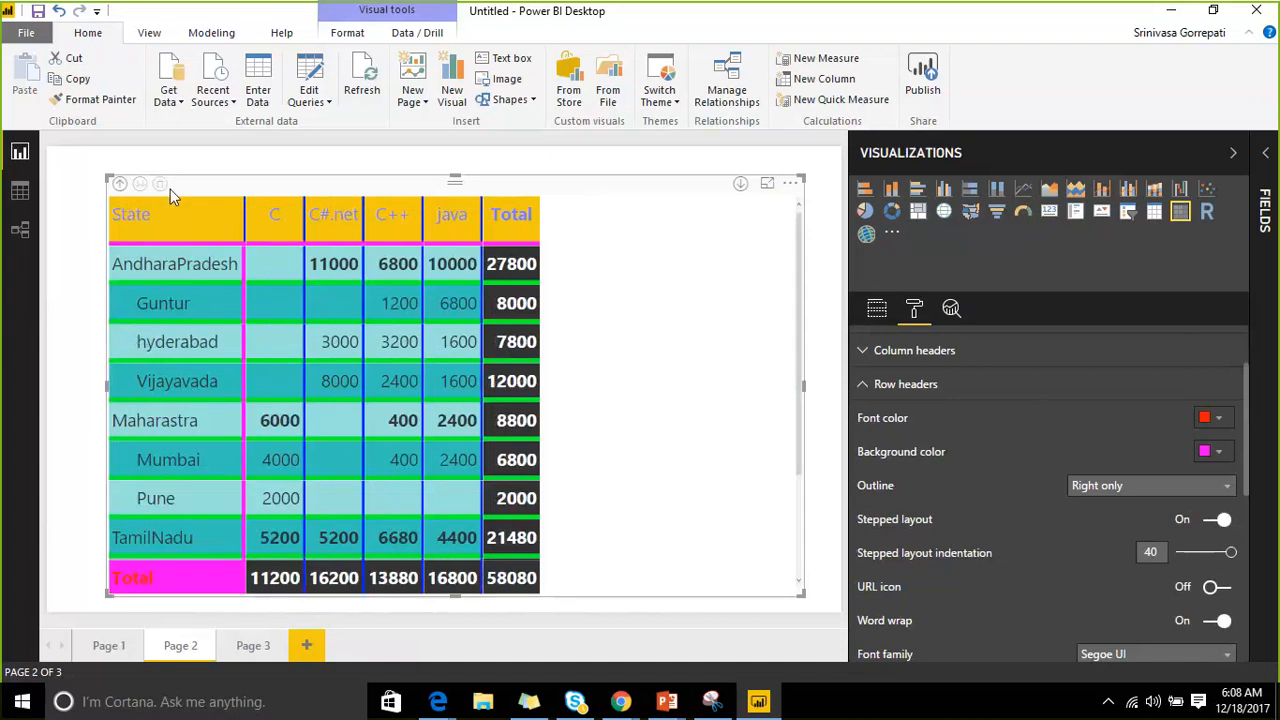
# Switch the row headers' stepped layout off, leaving State and CityName in separate columns.
pyautogui.click(1215, 520)
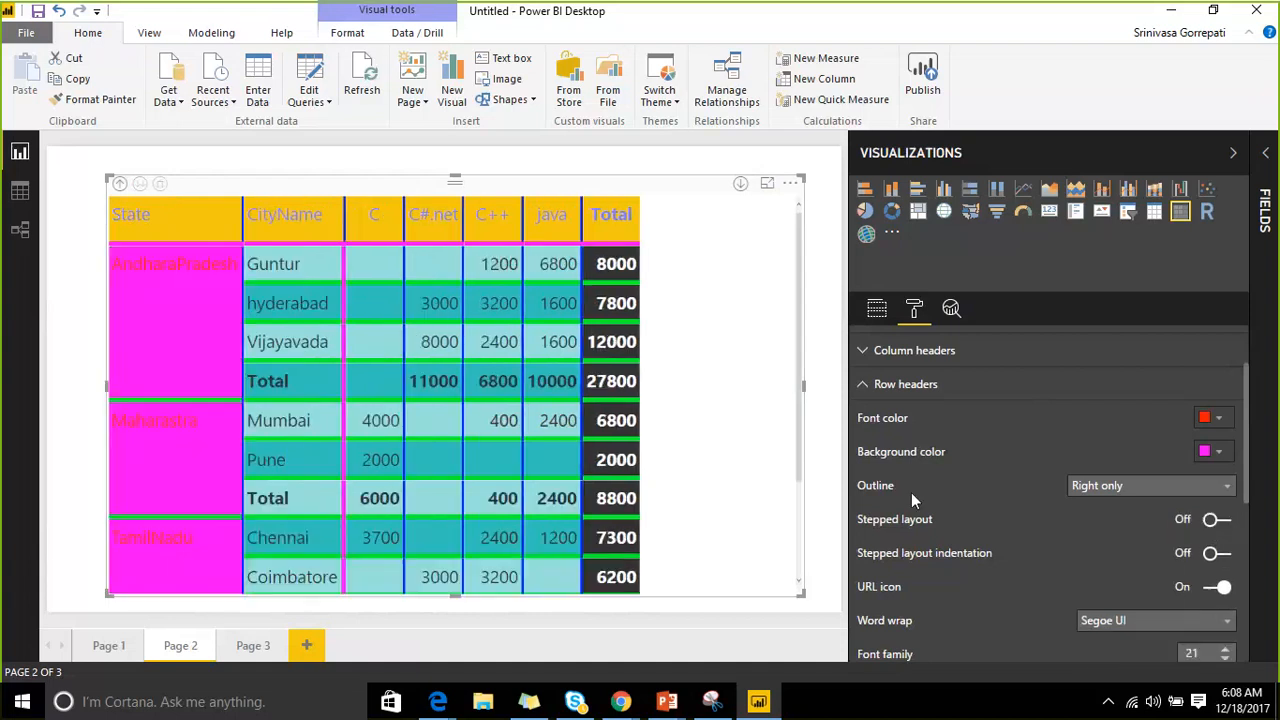
pyautogui.scroll(-1, 253, 450)
pyautogui.scroll(-3, 250, 440)
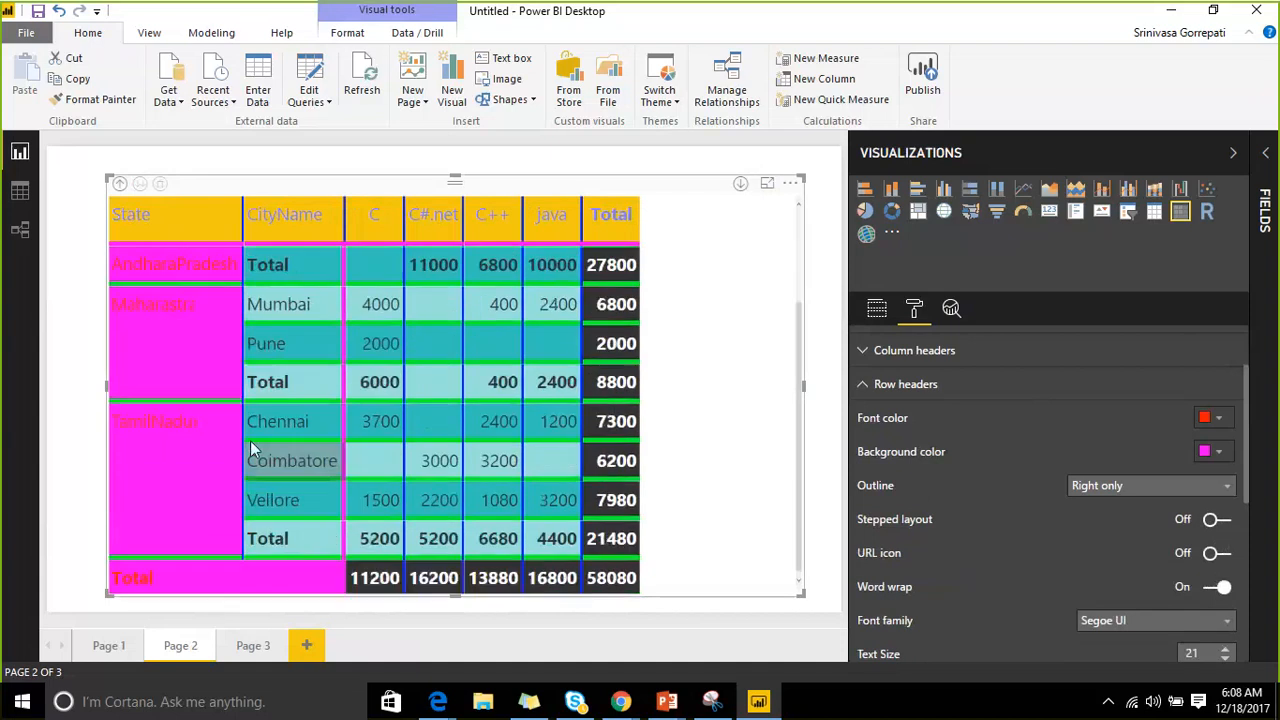
pyautogui.scroll(4, 187, 280)
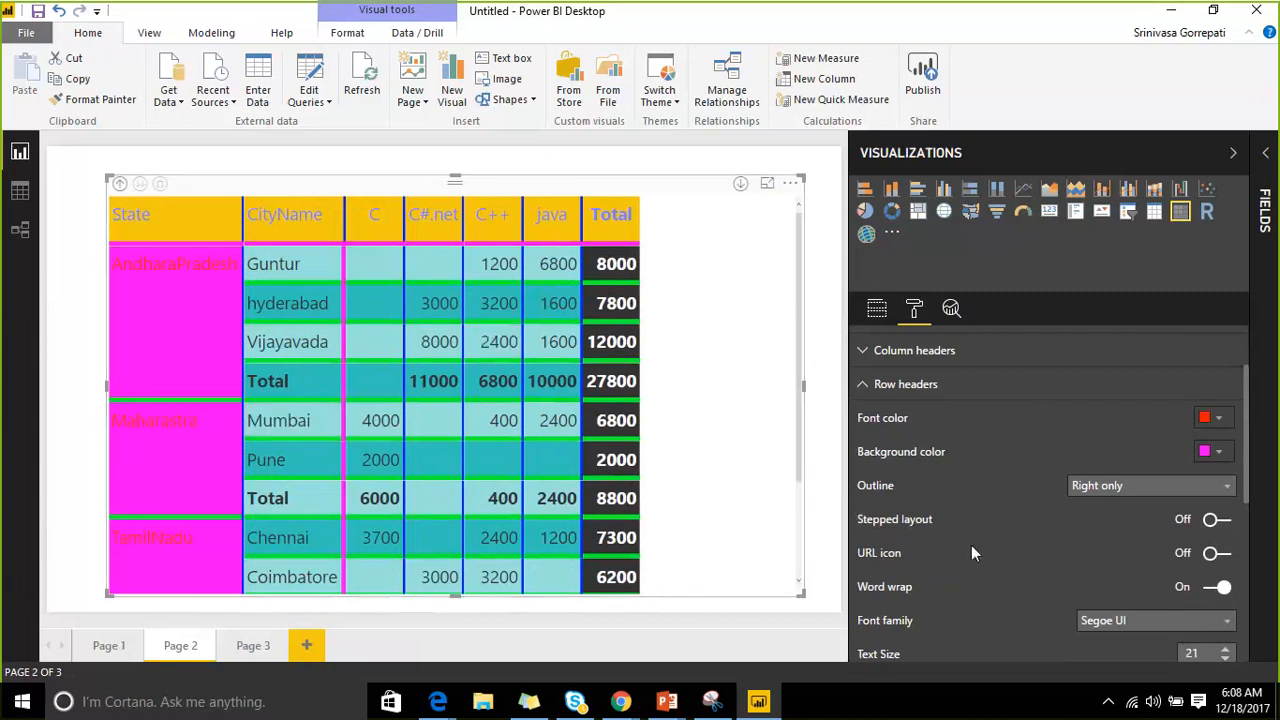
pyautogui.click(1215, 522)
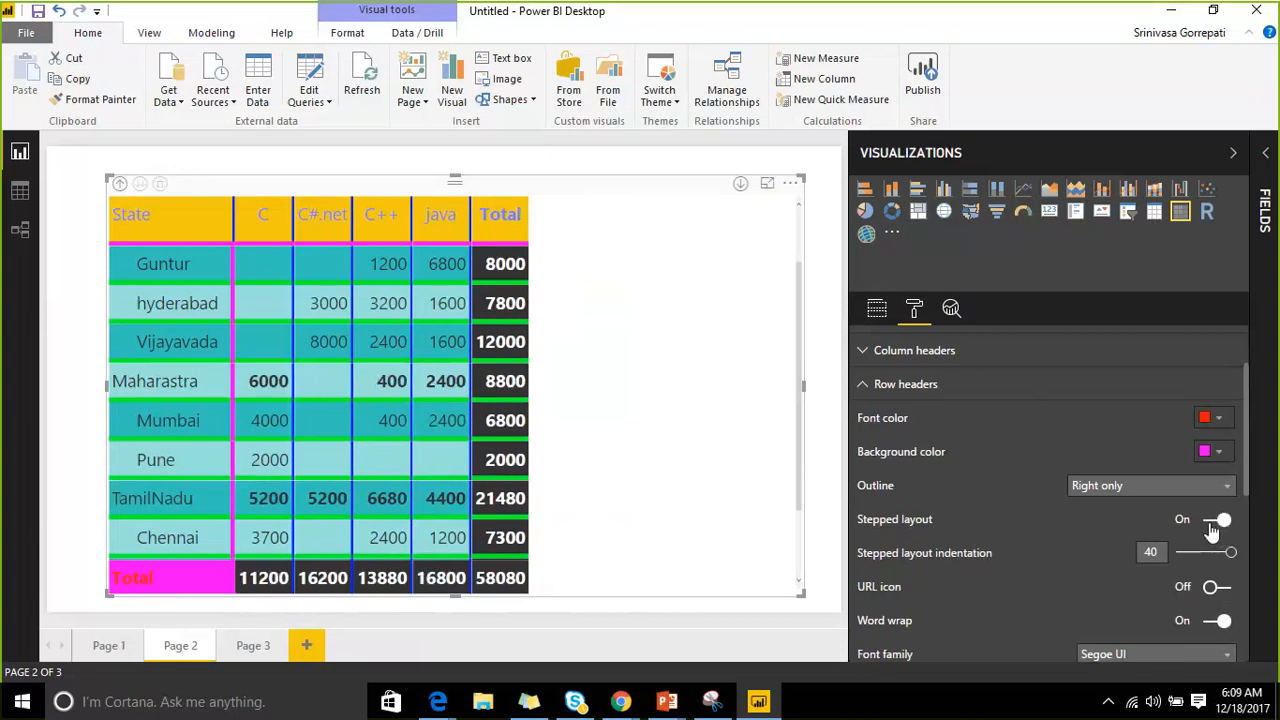
pyautogui.click(1215, 522)
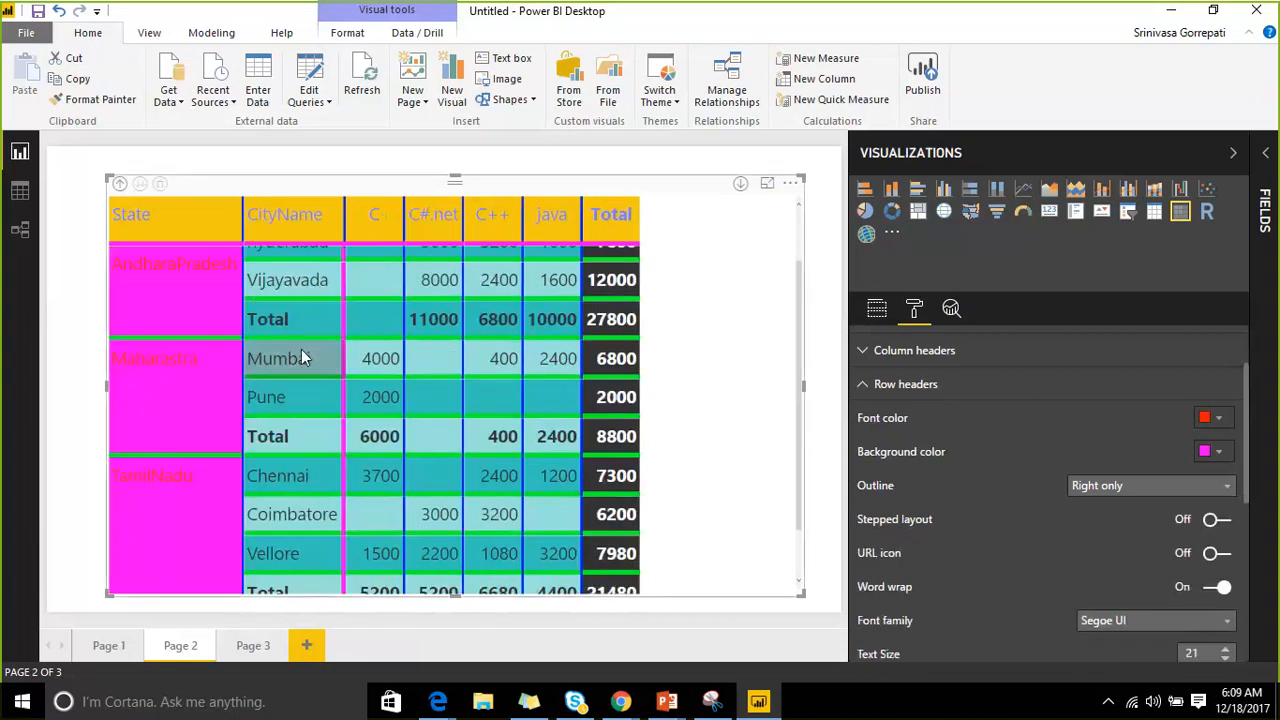
pyautogui.scroll(2, 301, 349)
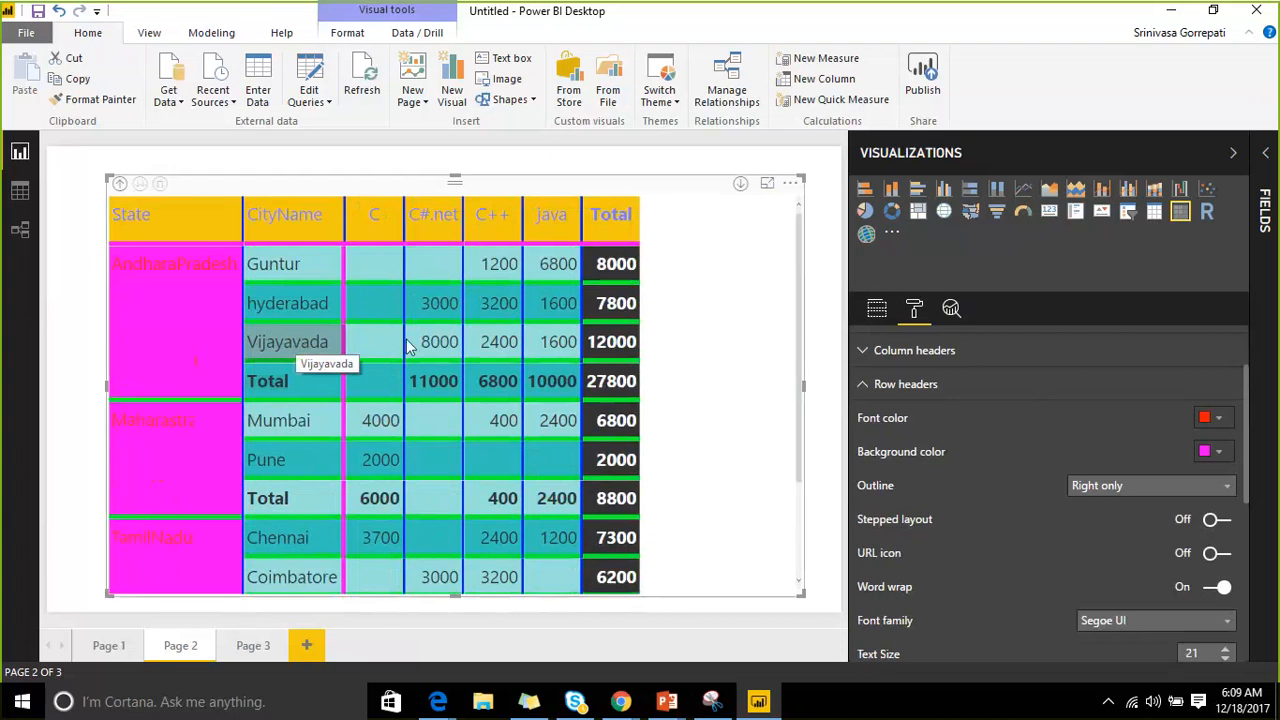
pyautogui.scroll(-1, 1036, 464)
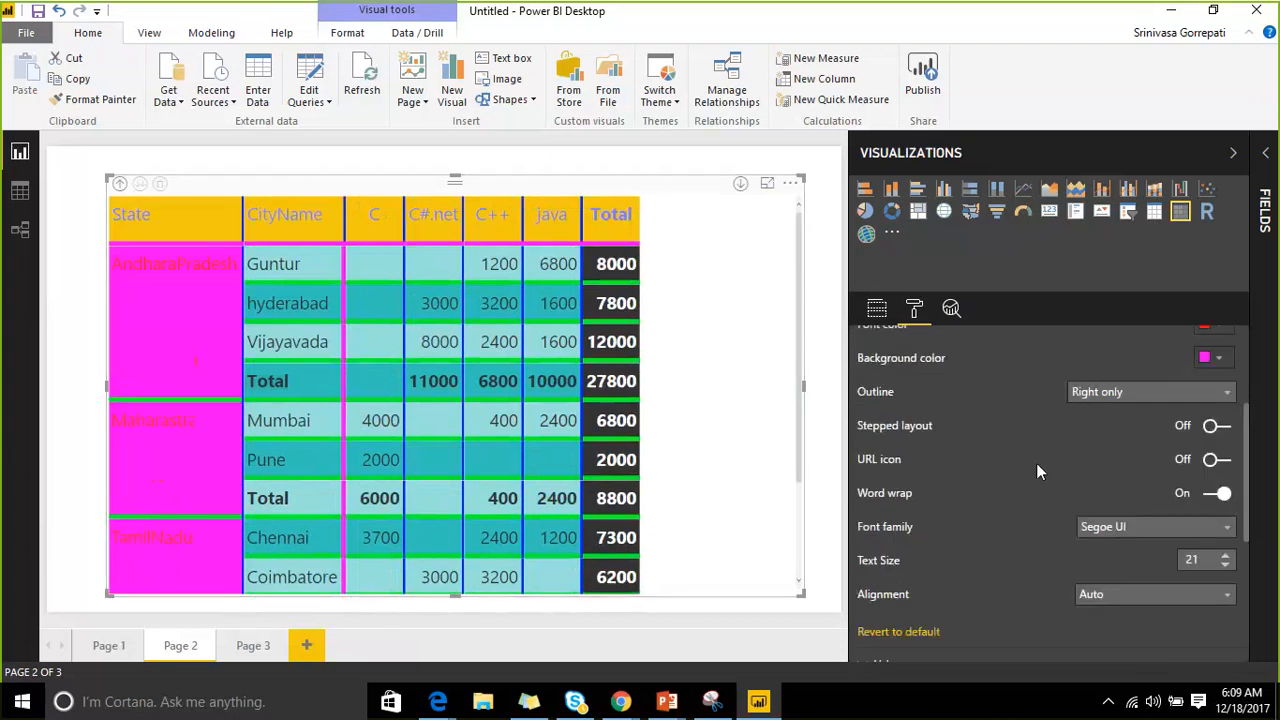
# Turn on row header URL icons and right-align the row header text.
pyautogui.click(1219, 462)
pyautogui.scroll(-1, 1123, 475)
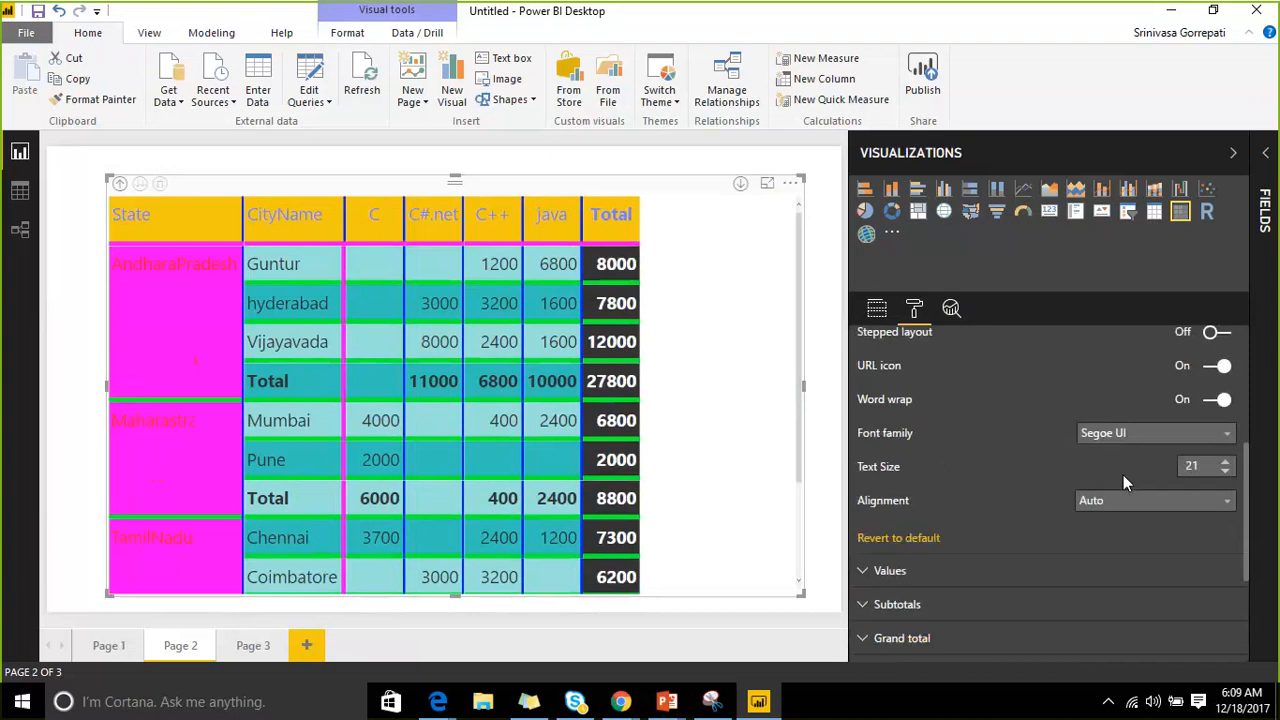
pyautogui.scroll(-1, 1121, 471)
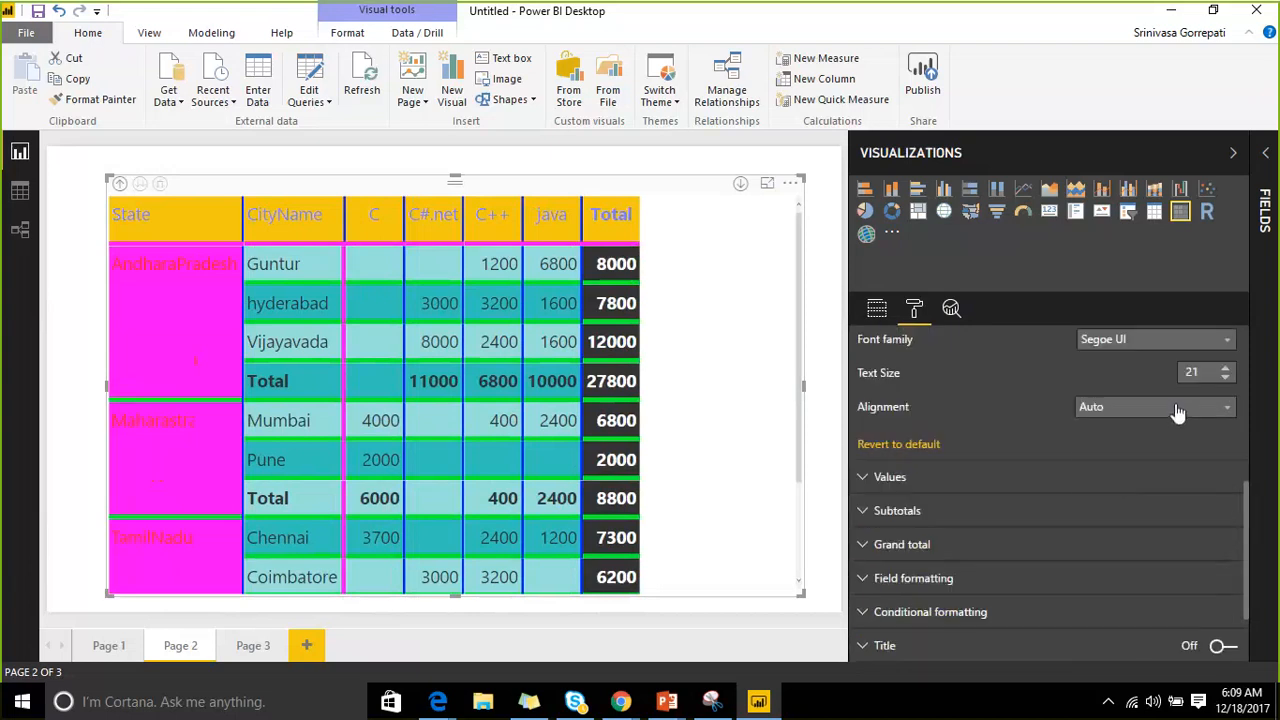
pyautogui.click(1178, 412)
pyautogui.click(1157, 470)
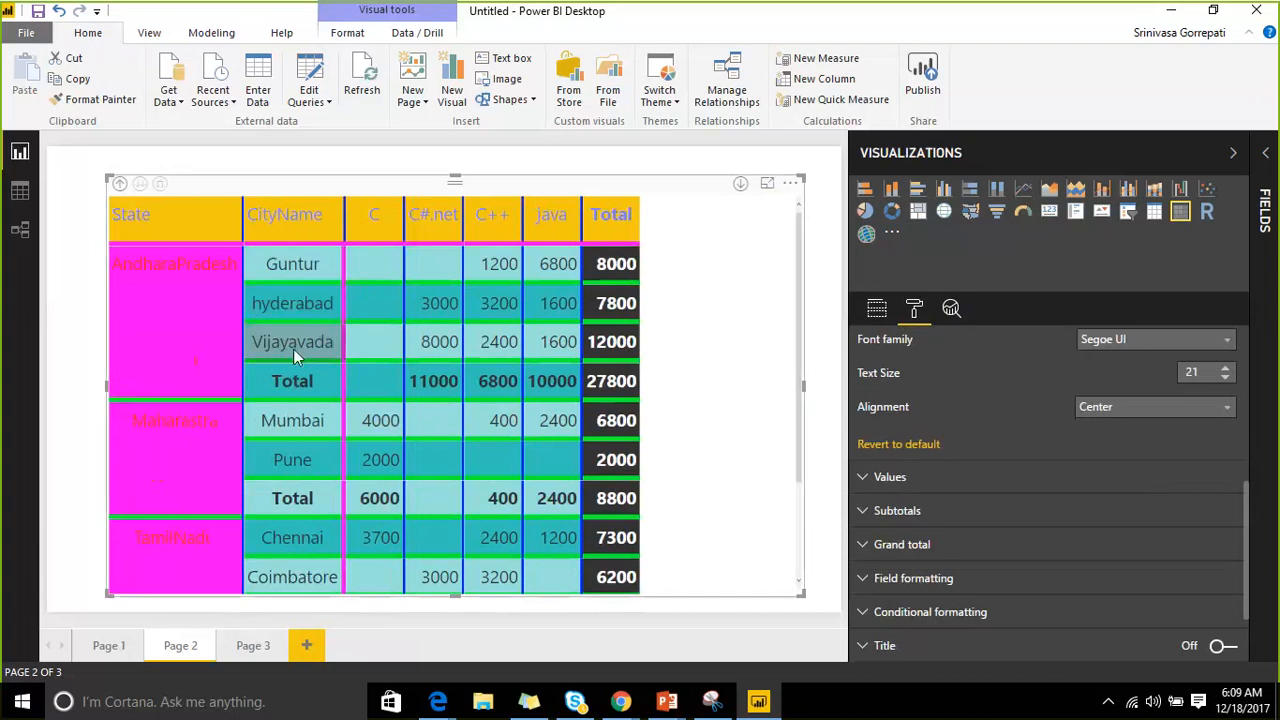
pyautogui.click(1120, 406)
pyautogui.click(1134, 490)
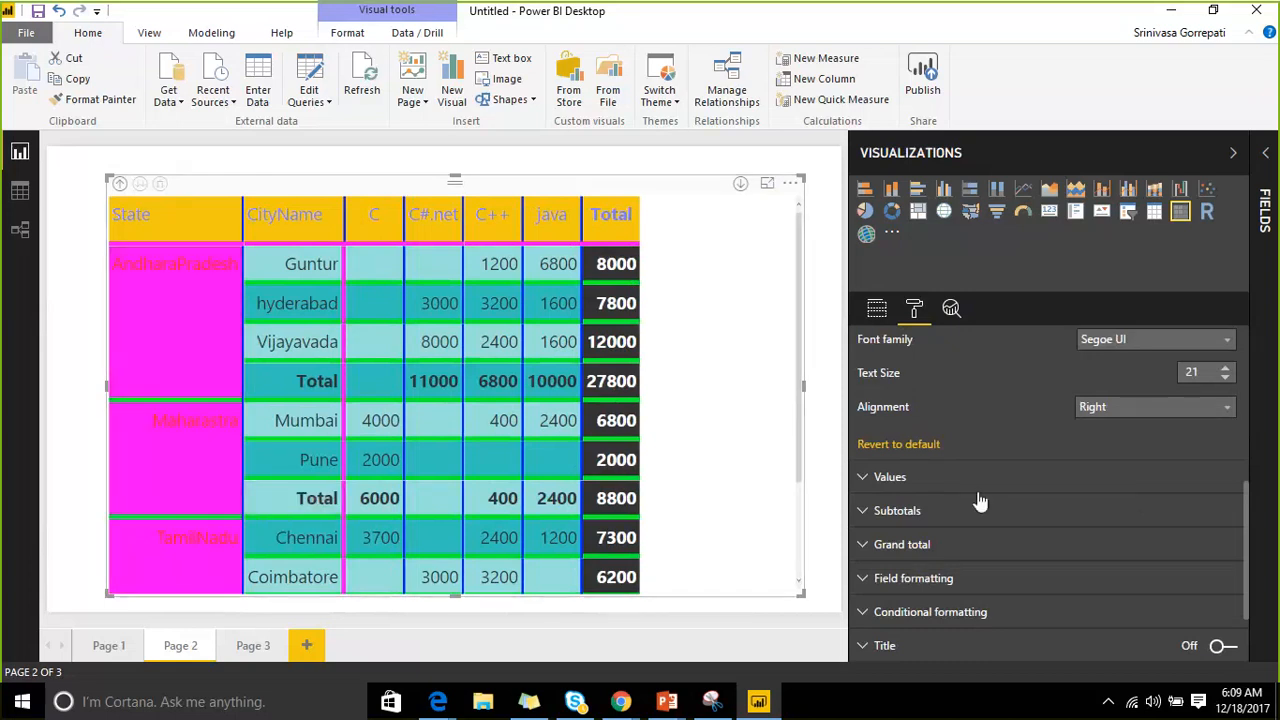
pyautogui.click(885, 478)
pyautogui.scroll(-1, 1075, 459)
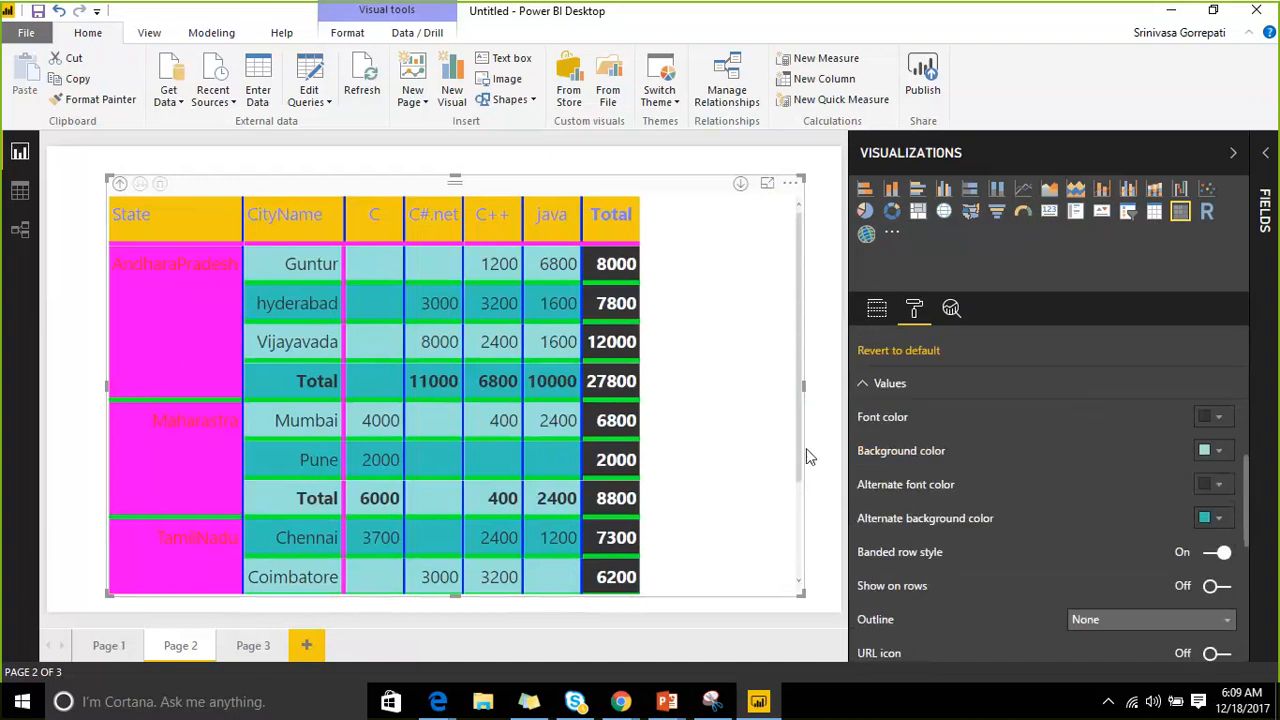
# Nudge the matrix right and down, and give values red text on a white background.
pyautogui.moveTo(399, 279); pyautogui.dragTo(524, 432)
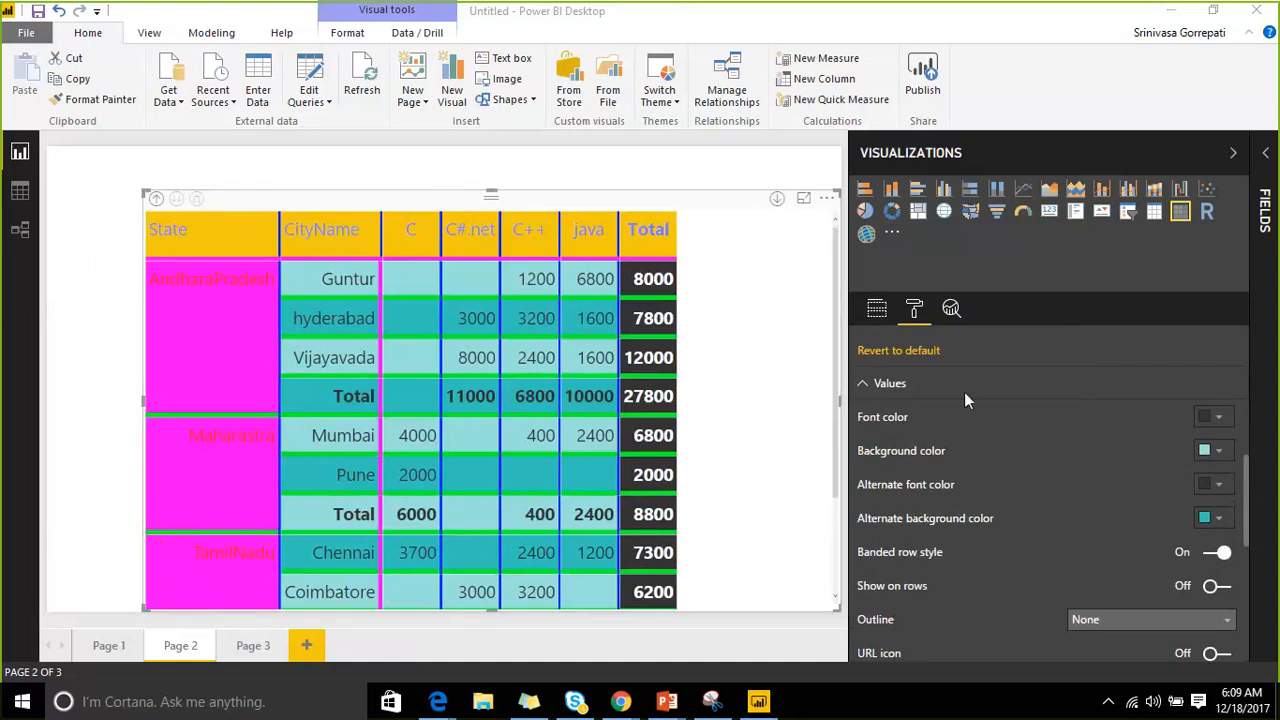
pyautogui.click(1218, 449)
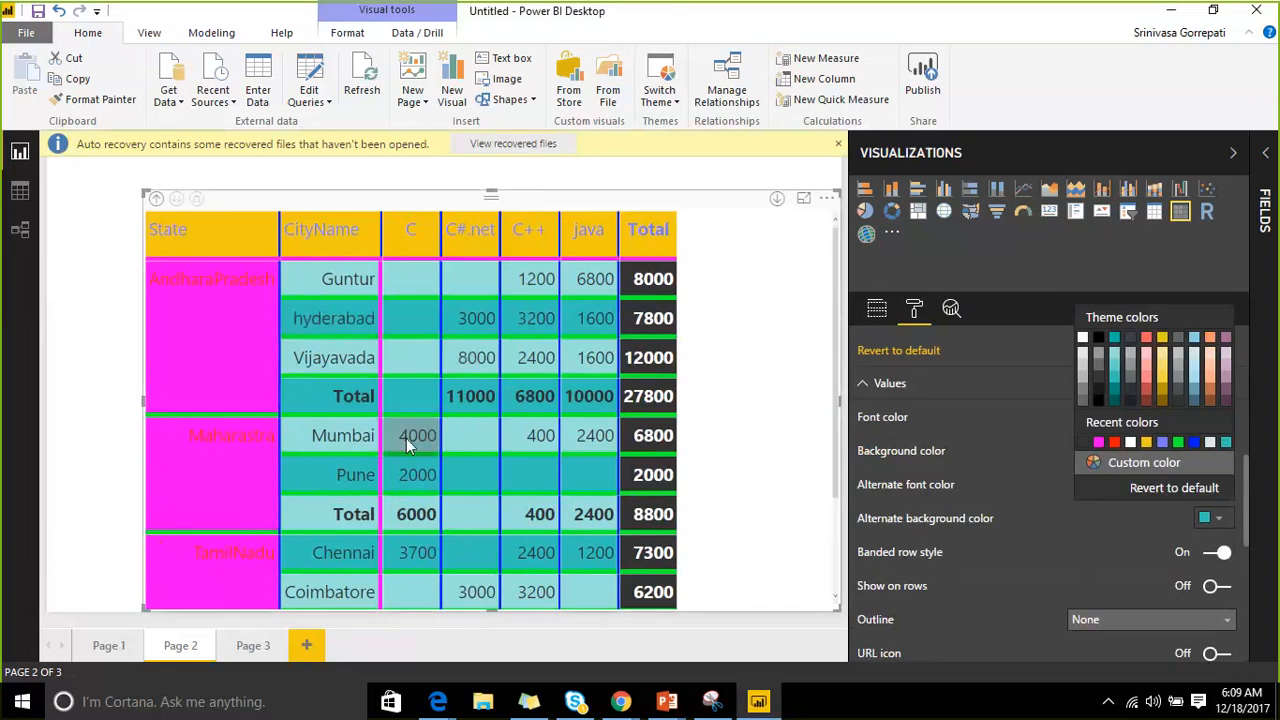
pyautogui.click(1114, 445)
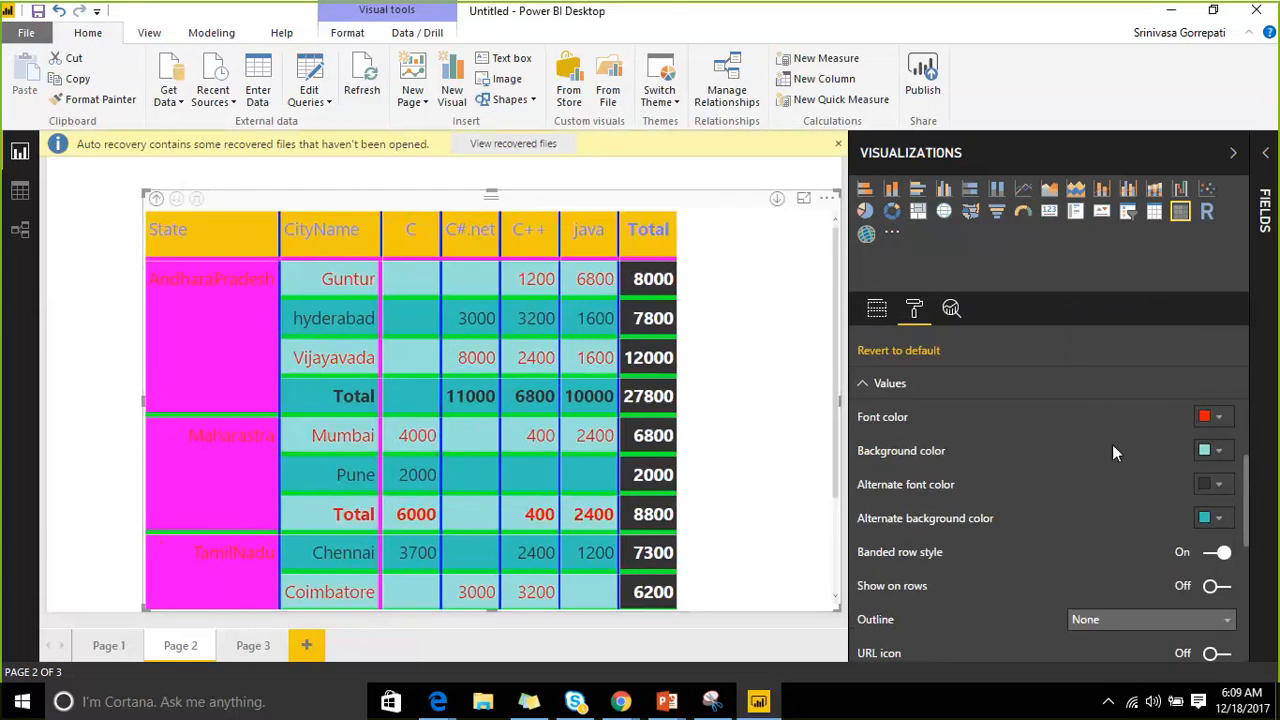
pyautogui.click(1221, 450)
pyautogui.click(1146, 378)
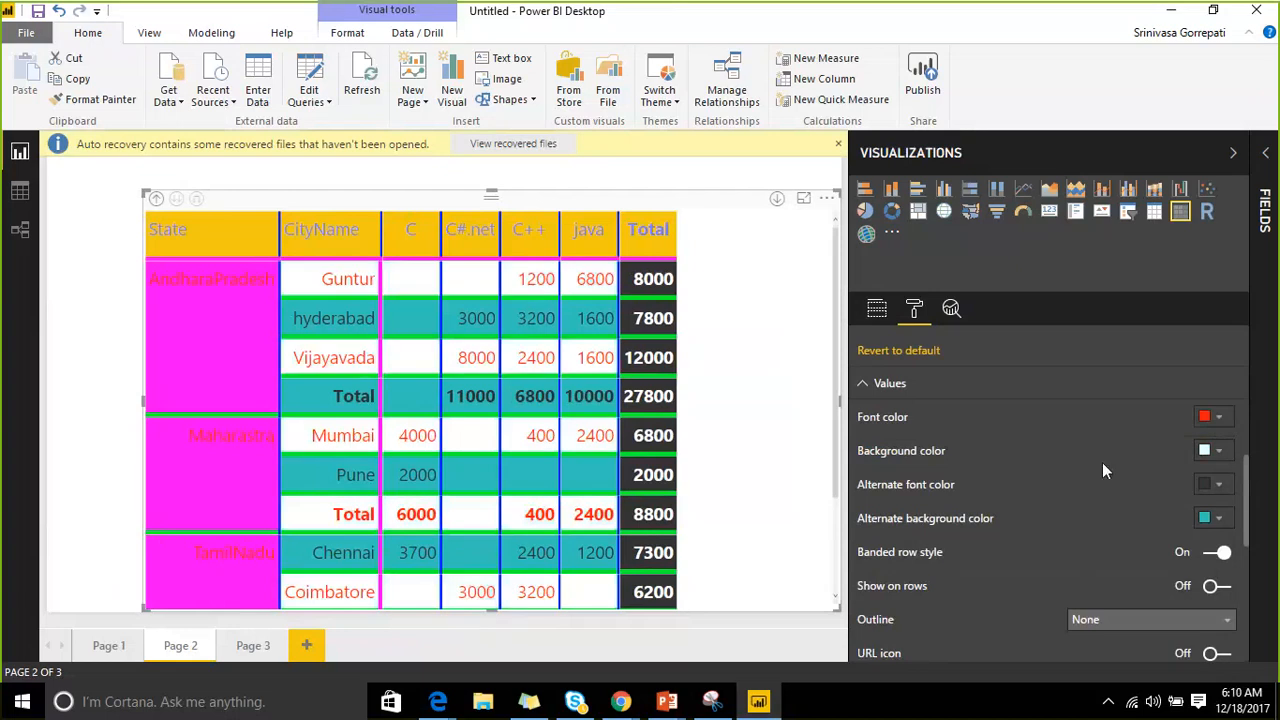
# Give alternate rows dark mauve text on salmon, and turn banded row style off.
pyautogui.click(1214, 485)
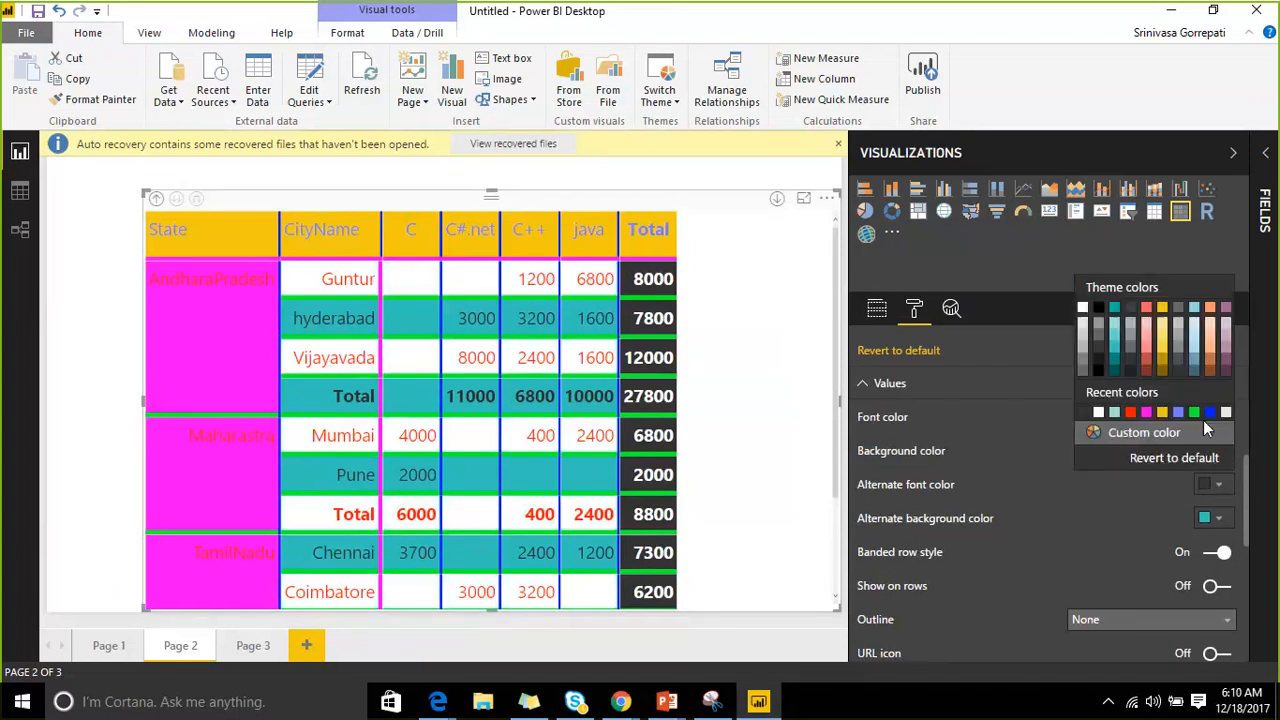
pyautogui.click(1226, 368)
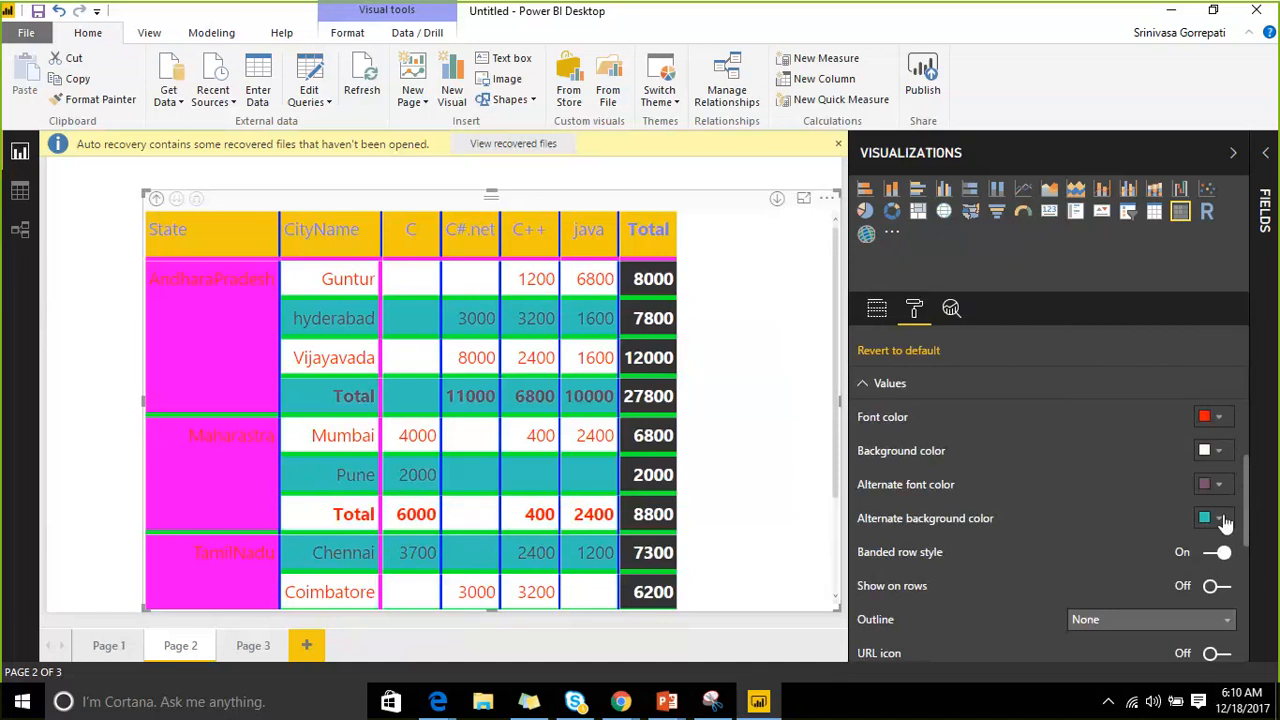
pyautogui.click(1218, 518)
pyautogui.click(1146, 375)
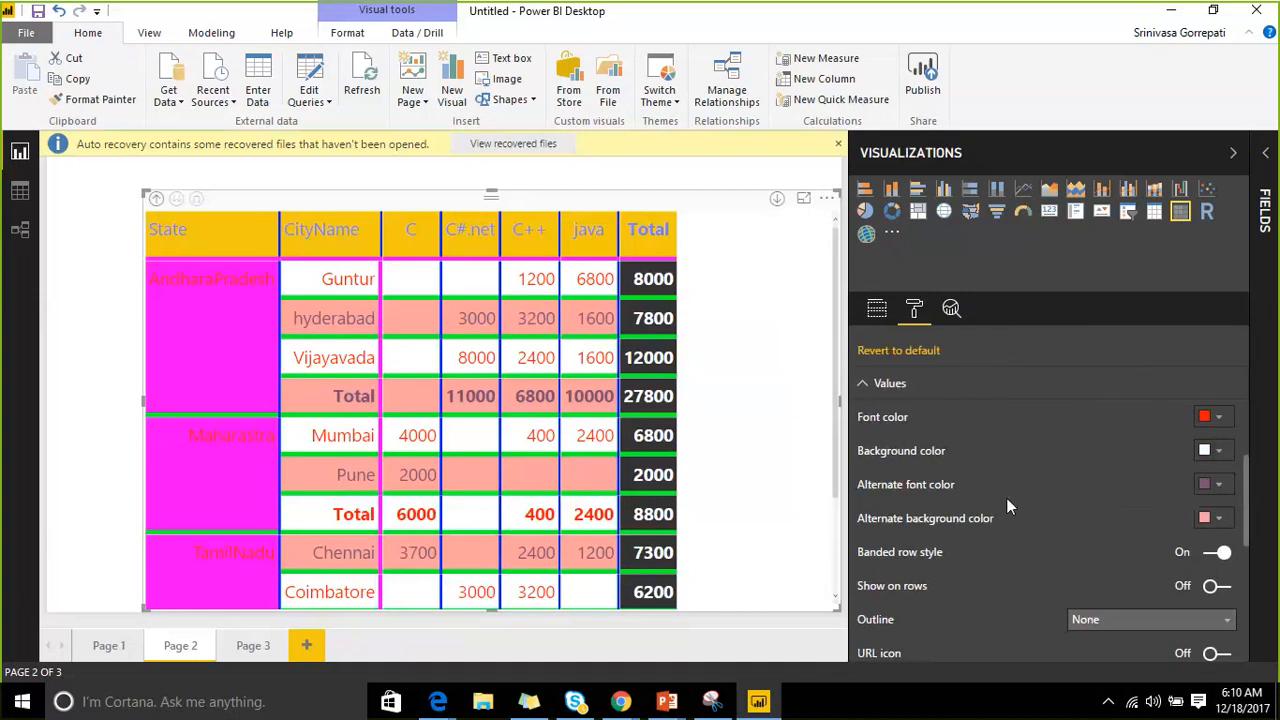
pyautogui.click(1211, 558)
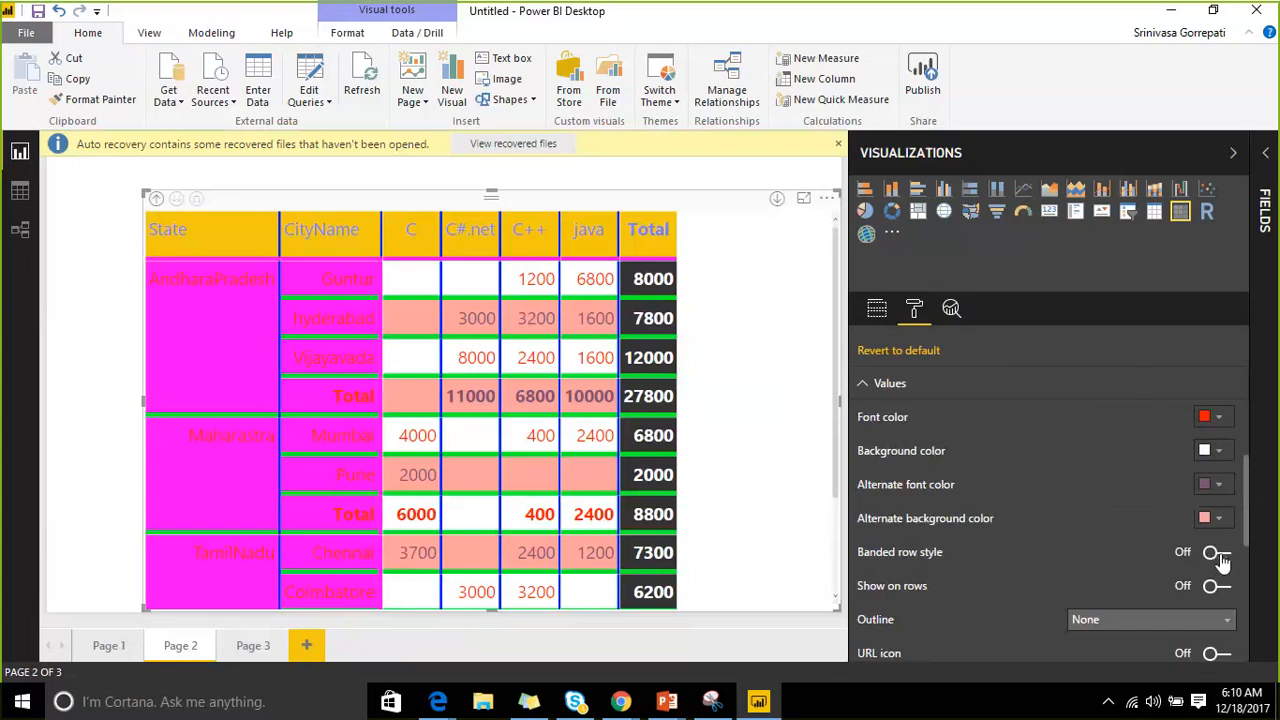
pyautogui.click(1218, 560)
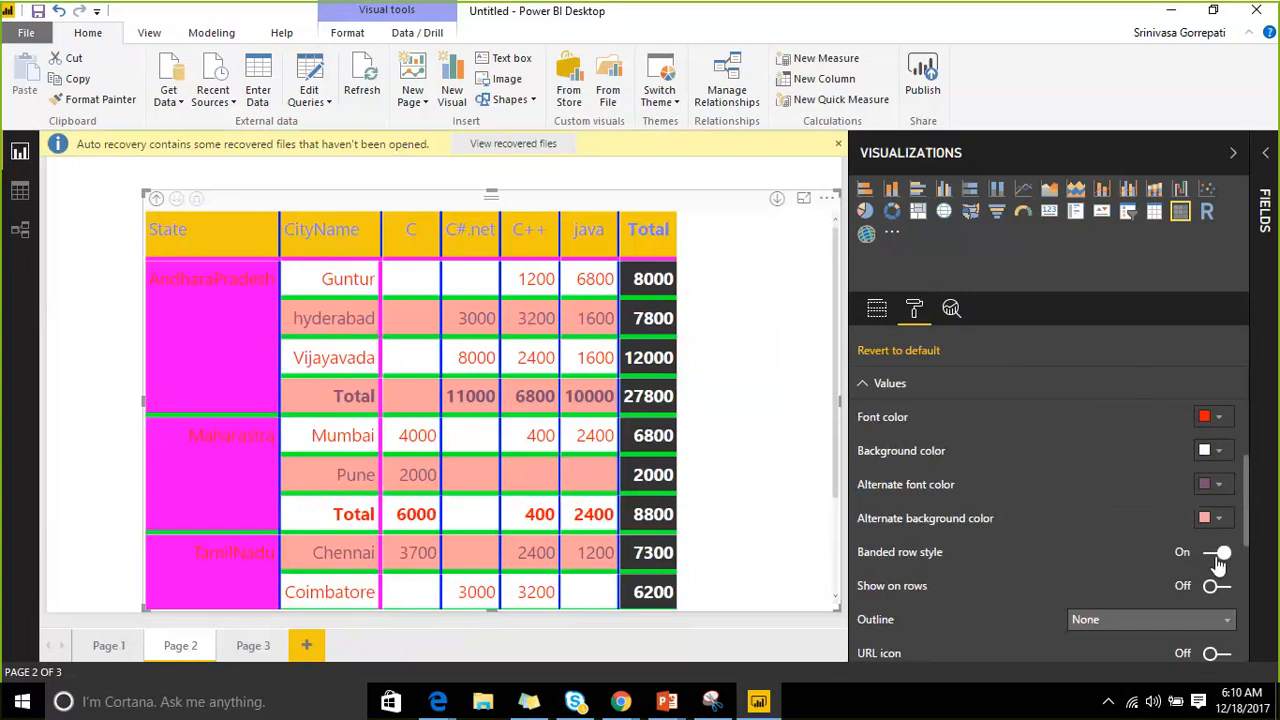
pyautogui.click(1214, 558)
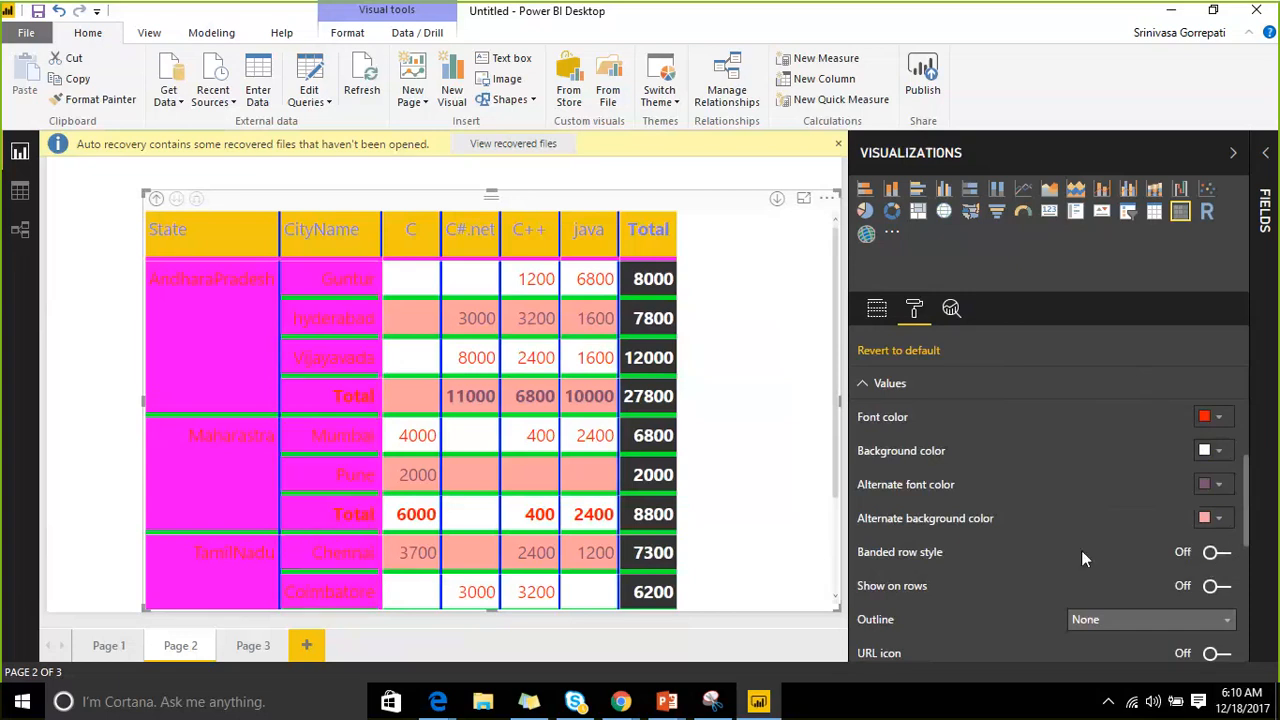
pyautogui.scroll(-3, 611, 395)
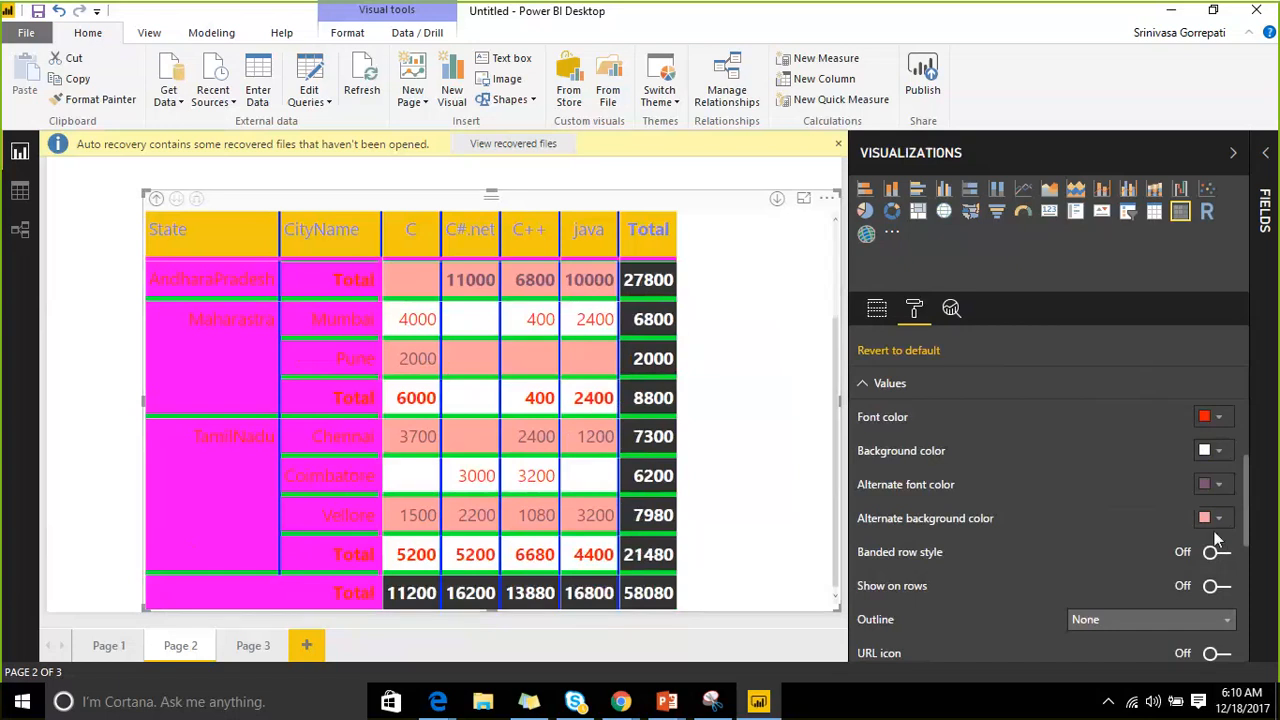
# Turn on Show on rows and URL icons for the matrix values.
pyautogui.scroll(-3, 1147, 538)
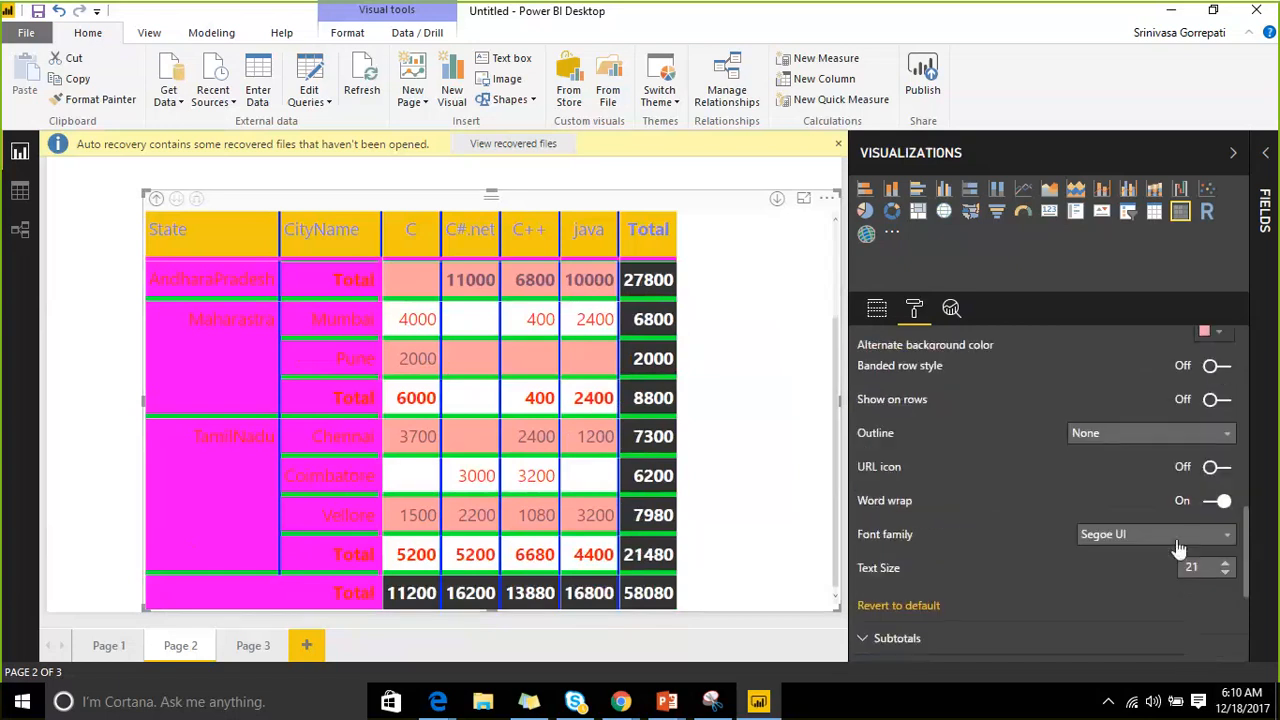
pyautogui.click(1226, 399)
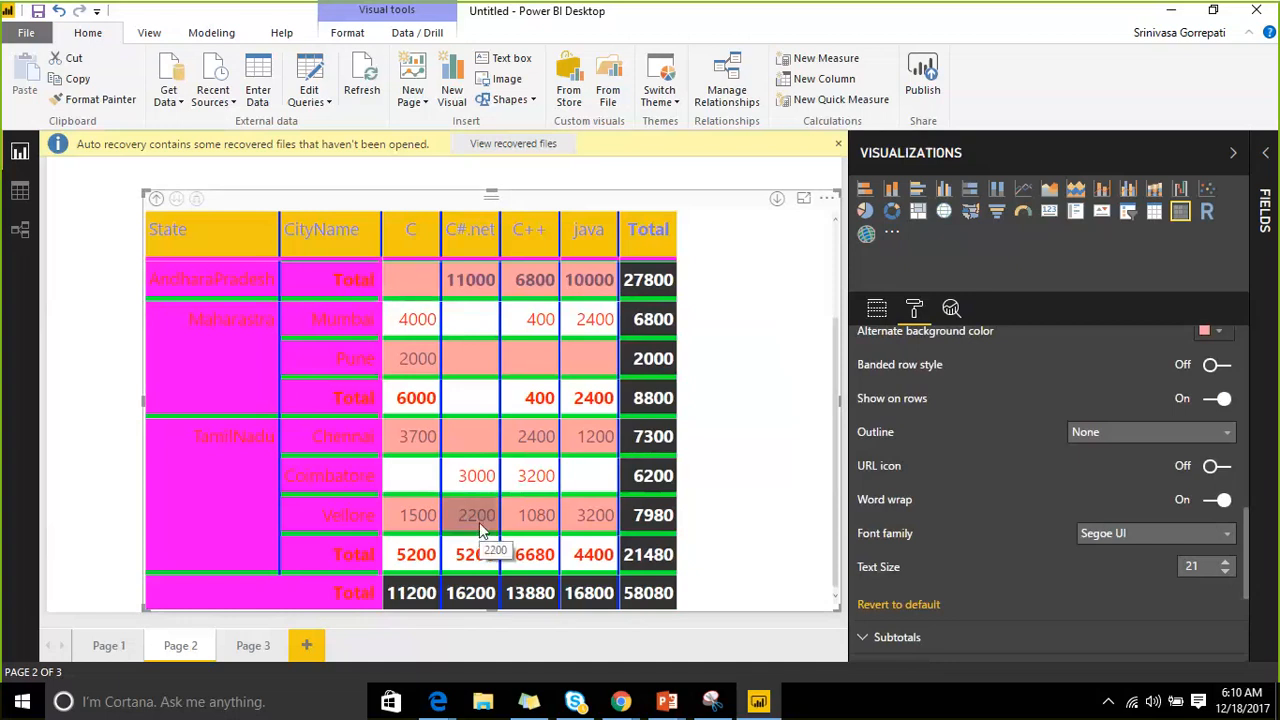
pyautogui.click(1217, 468)
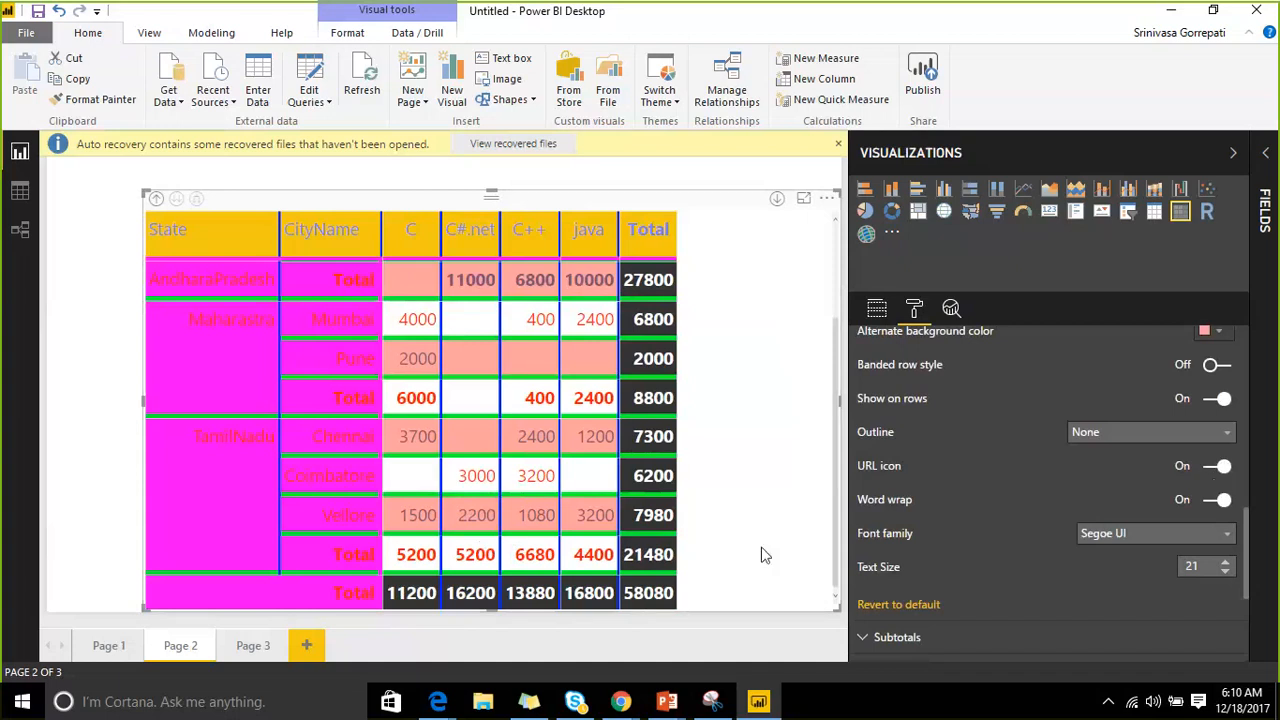
pyautogui.click(437, 703)
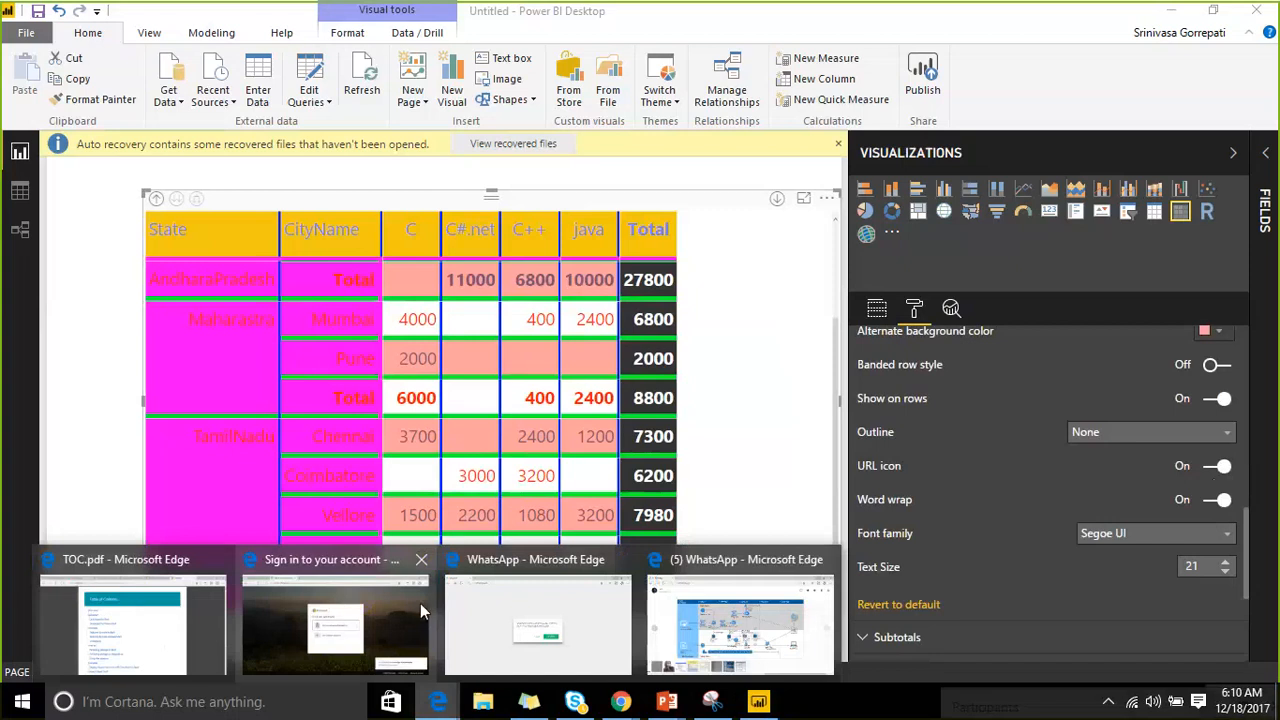
# Open a new Edge tab and go to app.powerbi.com.
pyautogui.click(718, 572)
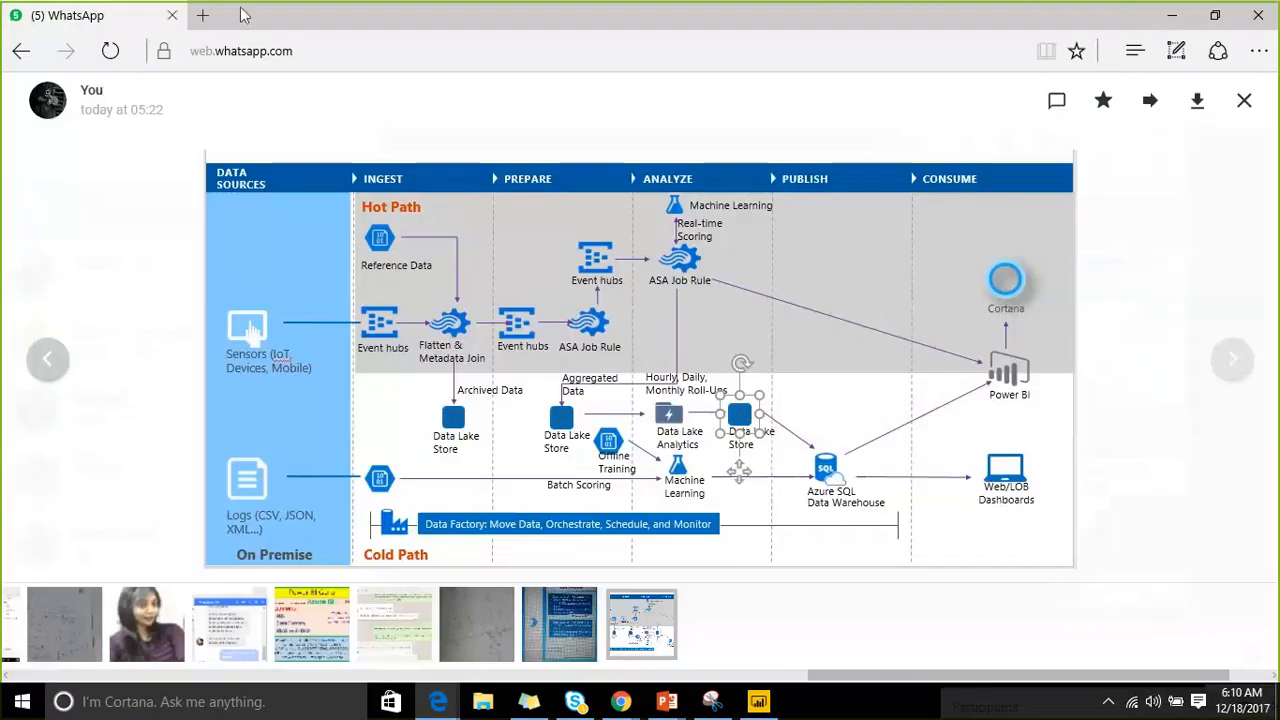
pyautogui.click(205, 15)
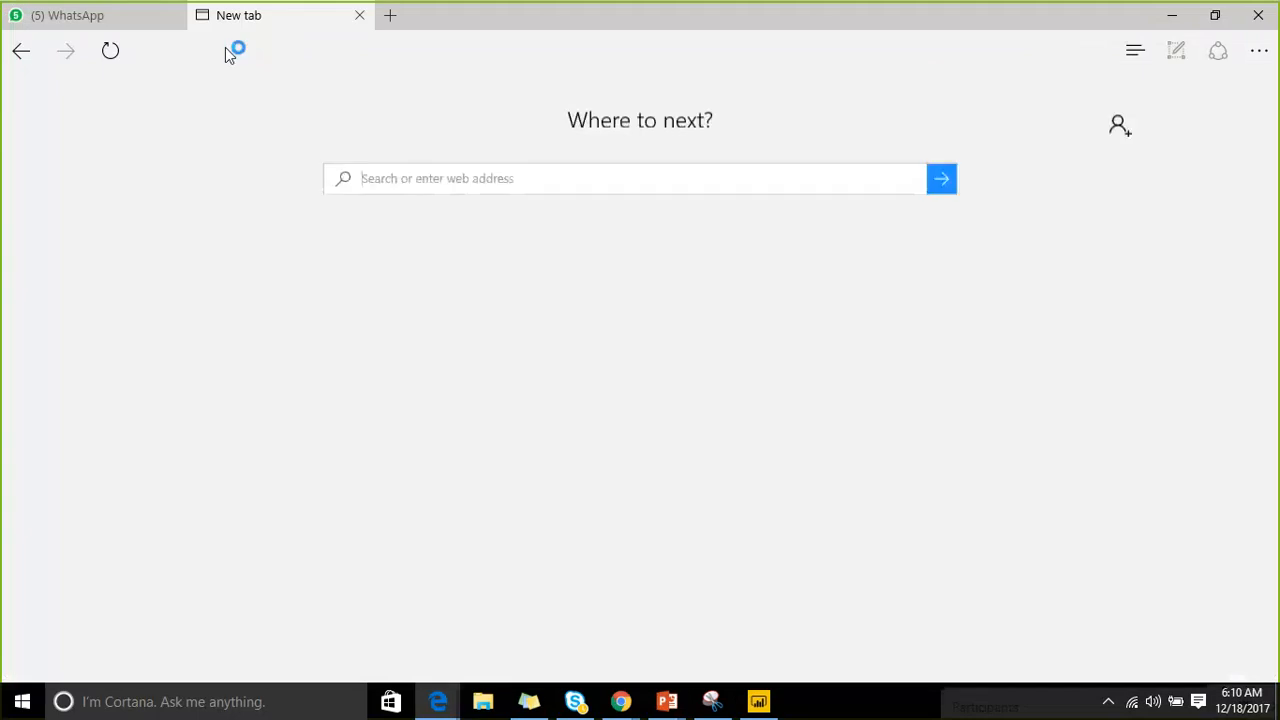
pyautogui.click(226, 51)
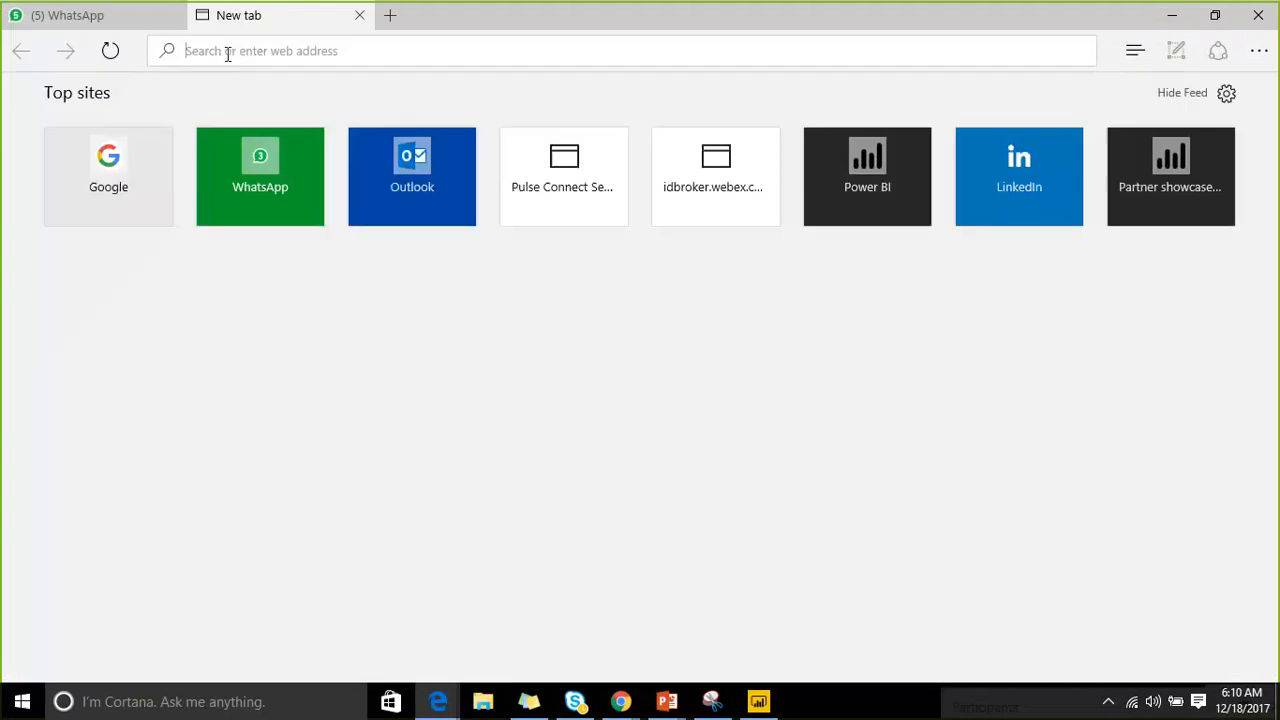
pyautogui.write('App.powerbi.com/')
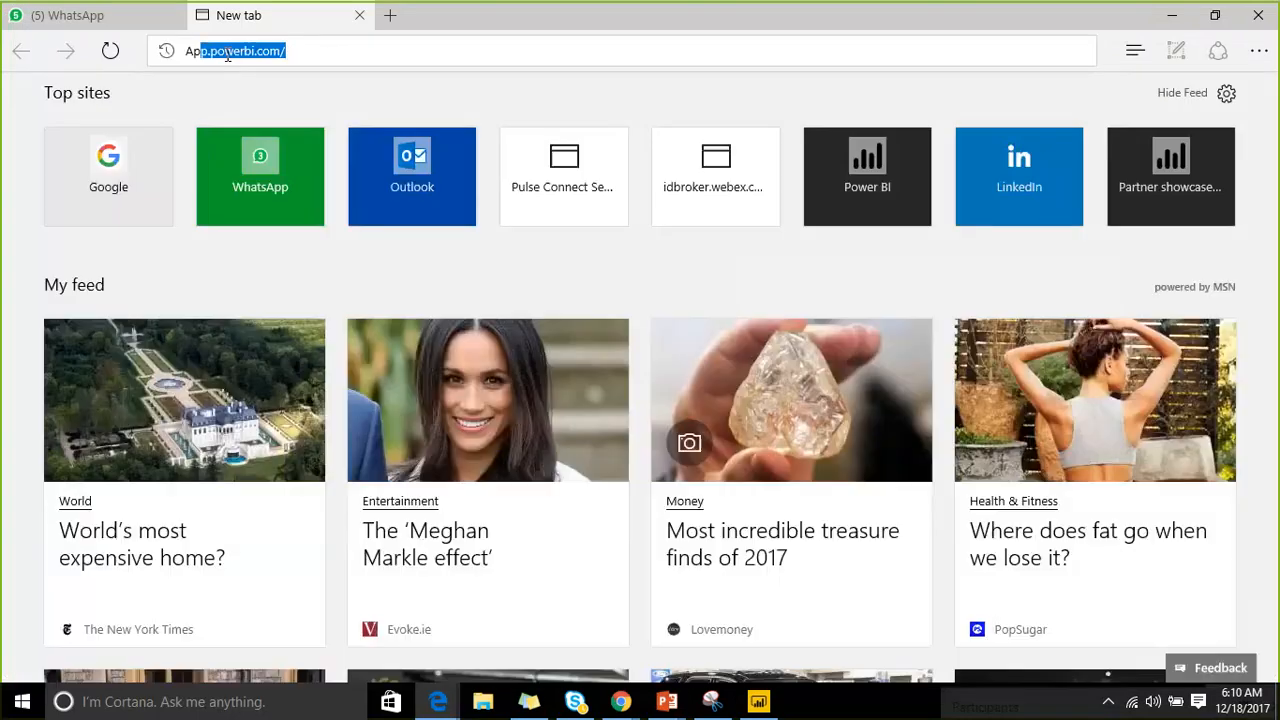
pyautogui.press('Return')
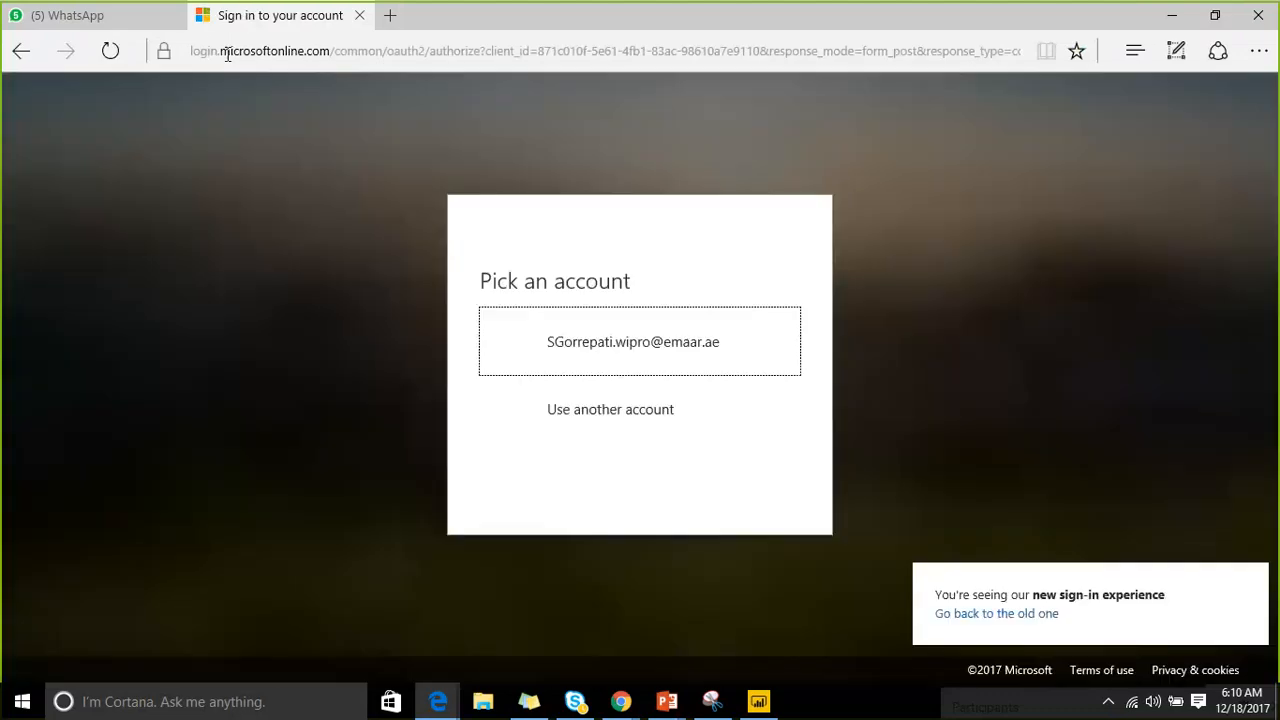
# Sign in with the work account, entering its user name and password.
pyautogui.click(566, 350)
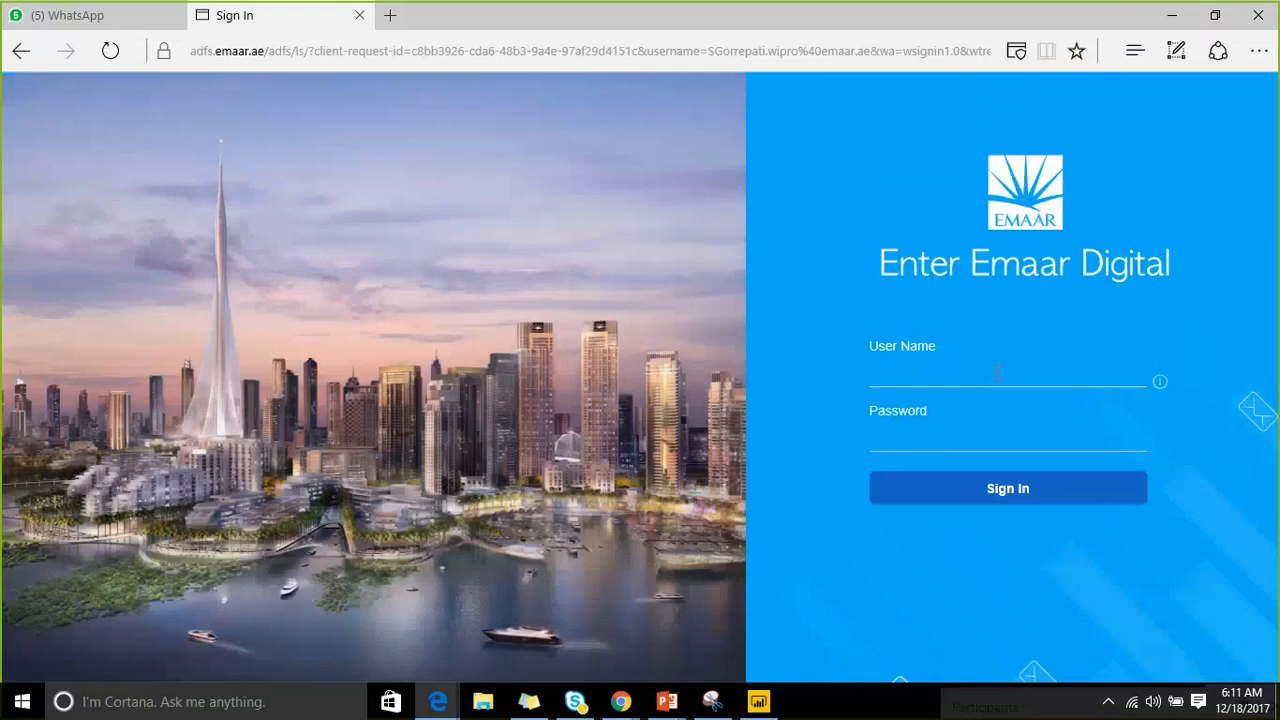
pyautogui.click(998, 374)
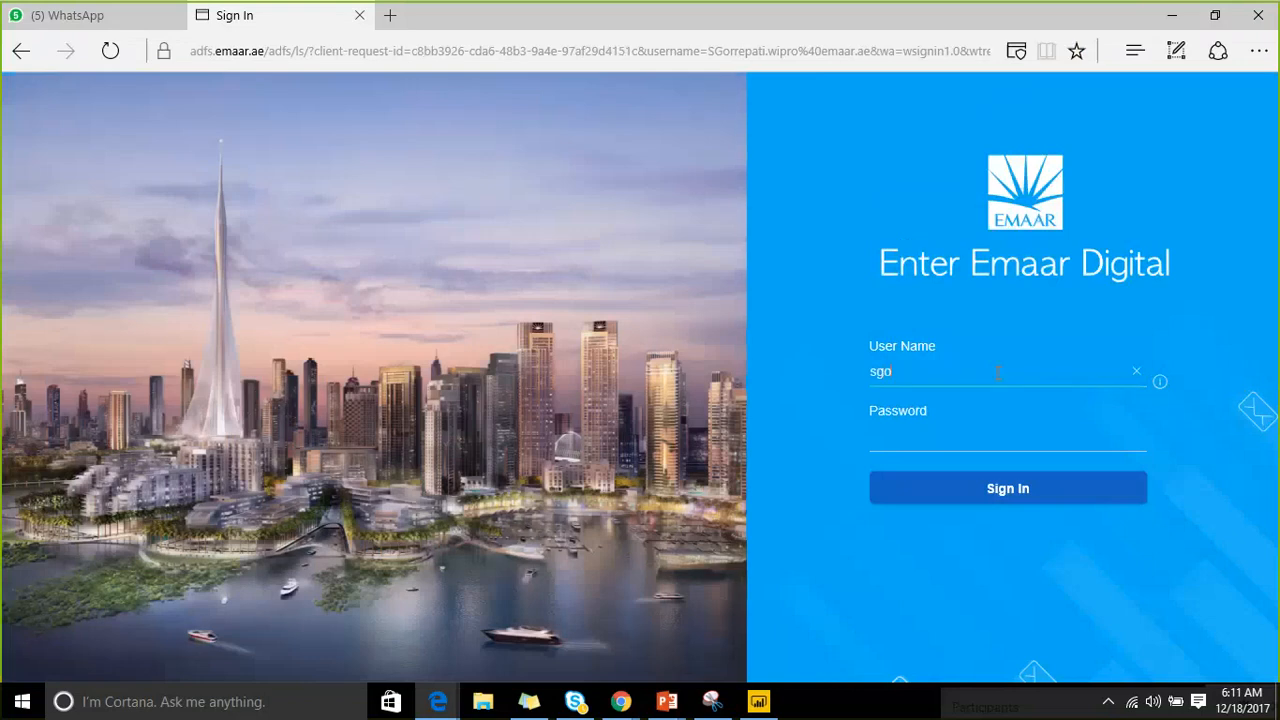
pyautogui.press('Tab')
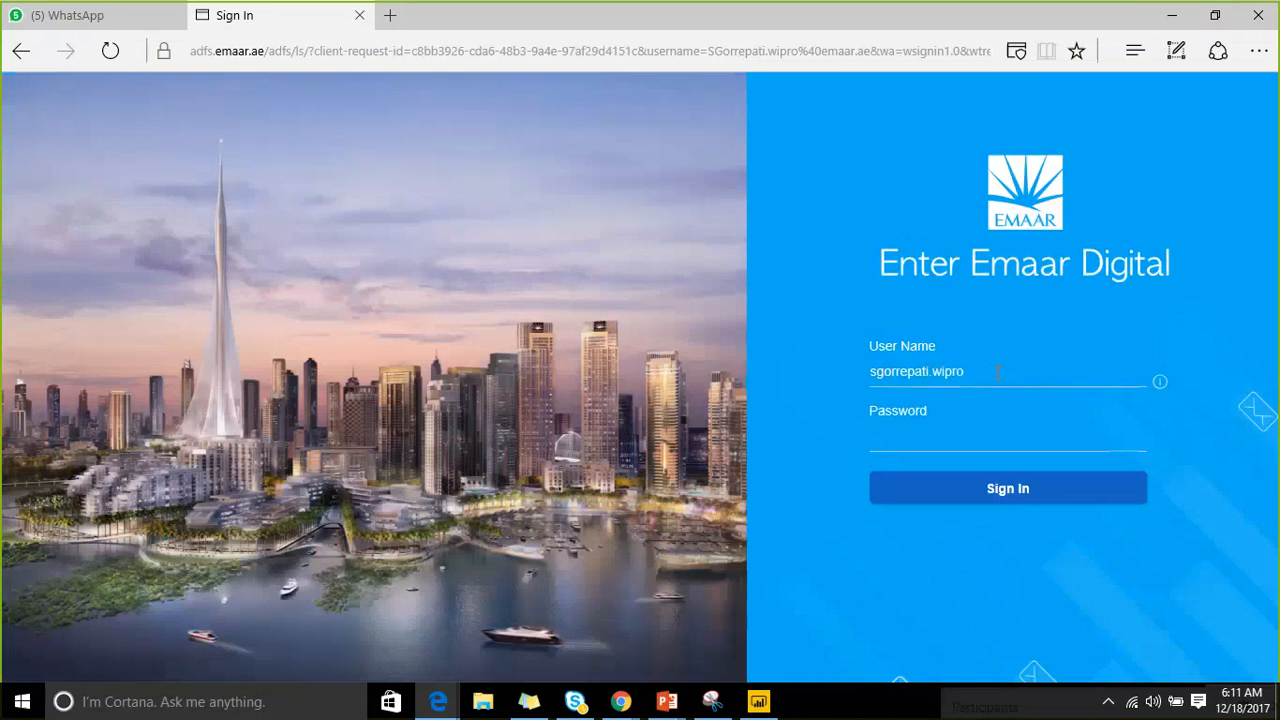
pyautogui.write('**********')
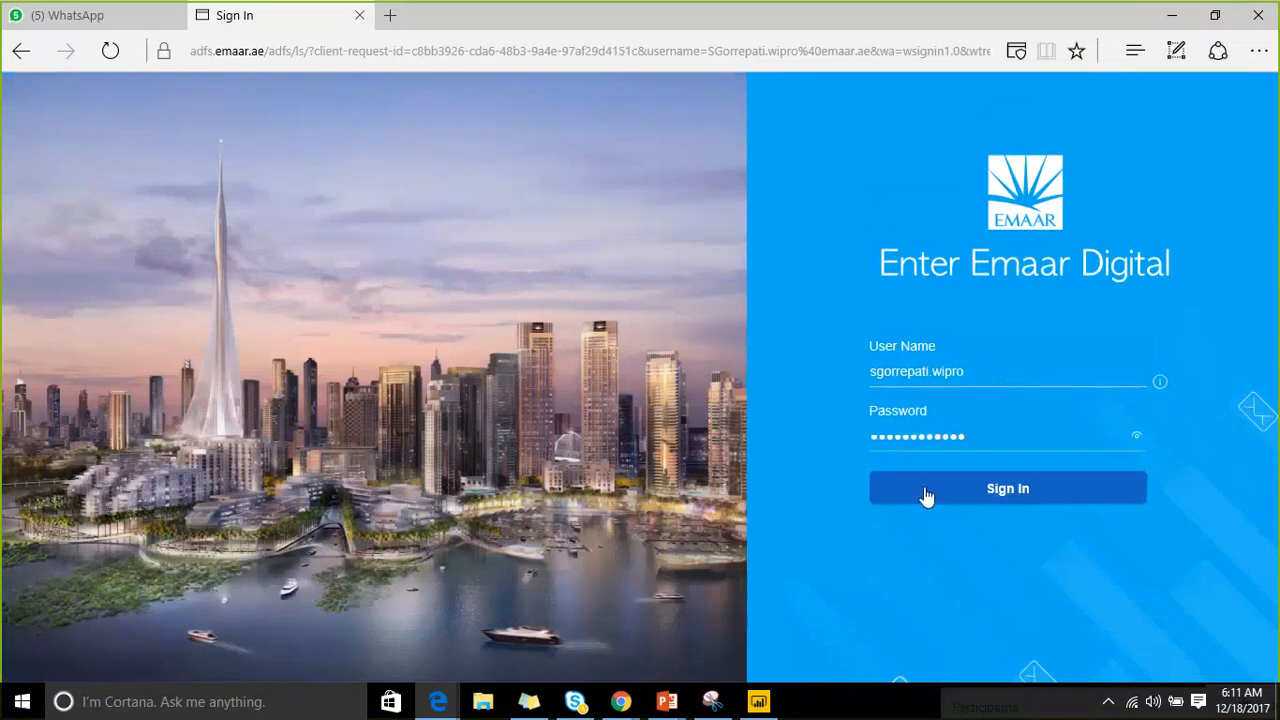
pyautogui.click(923, 488)
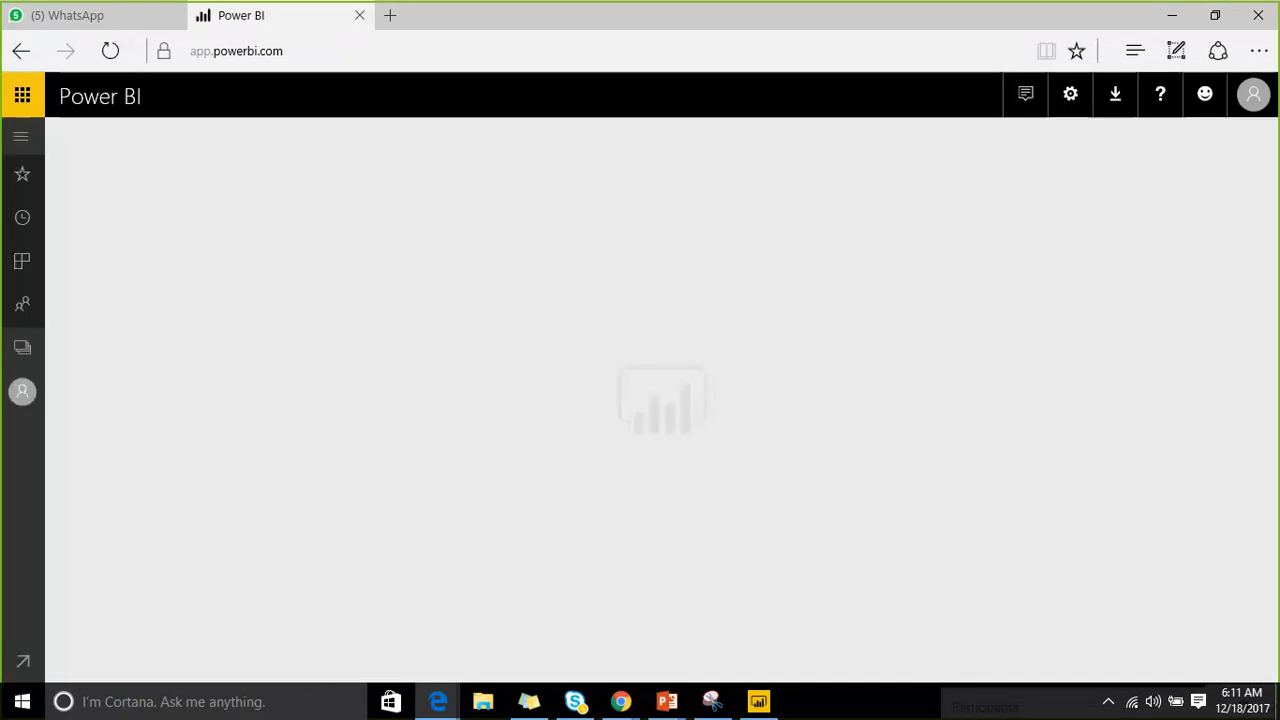
# Go to the Customer Pulse workspace through the navigation pane and open the Customer Pulse - EMG dashboard.
pyautogui.click(21, 138)
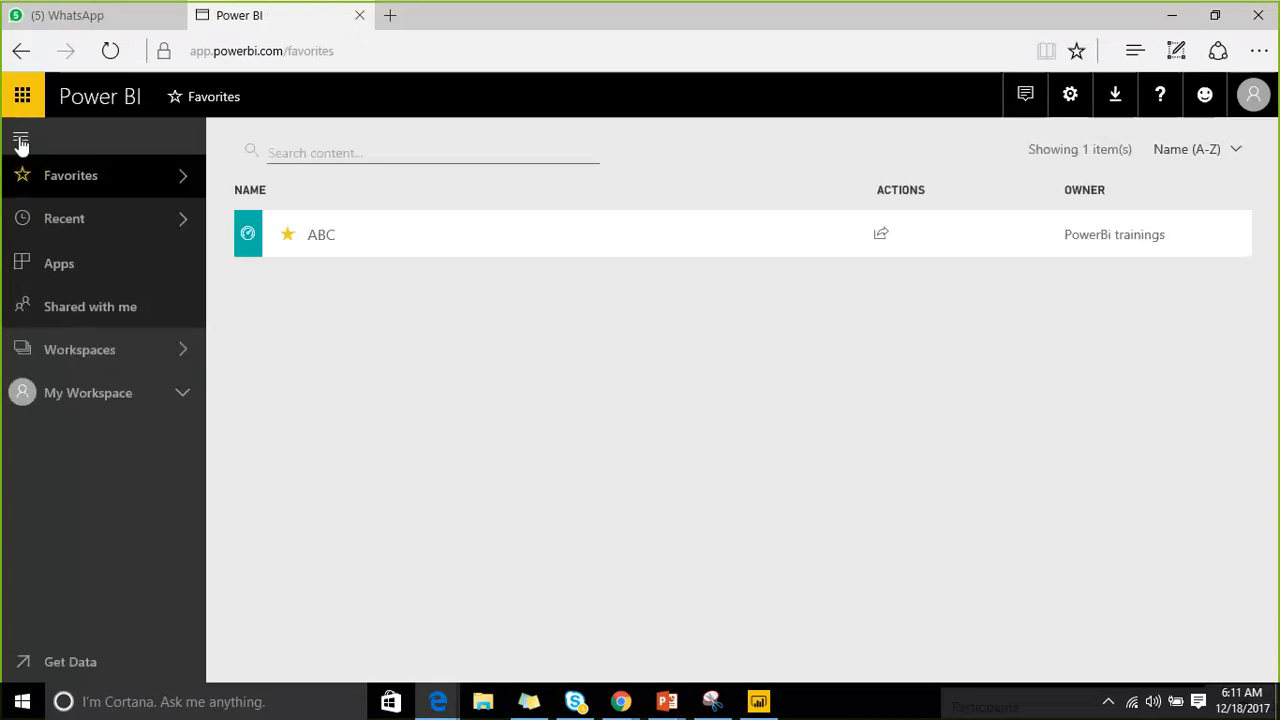
pyautogui.click(177, 352)
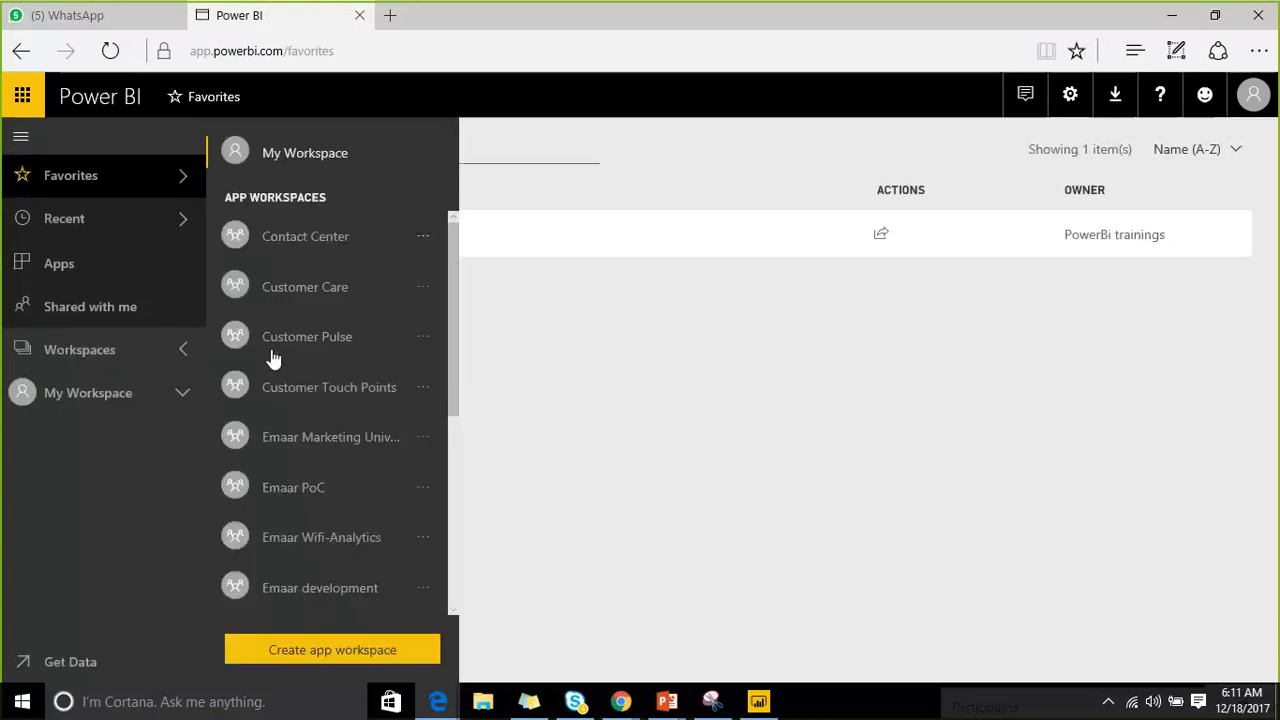
pyautogui.click(330, 347)
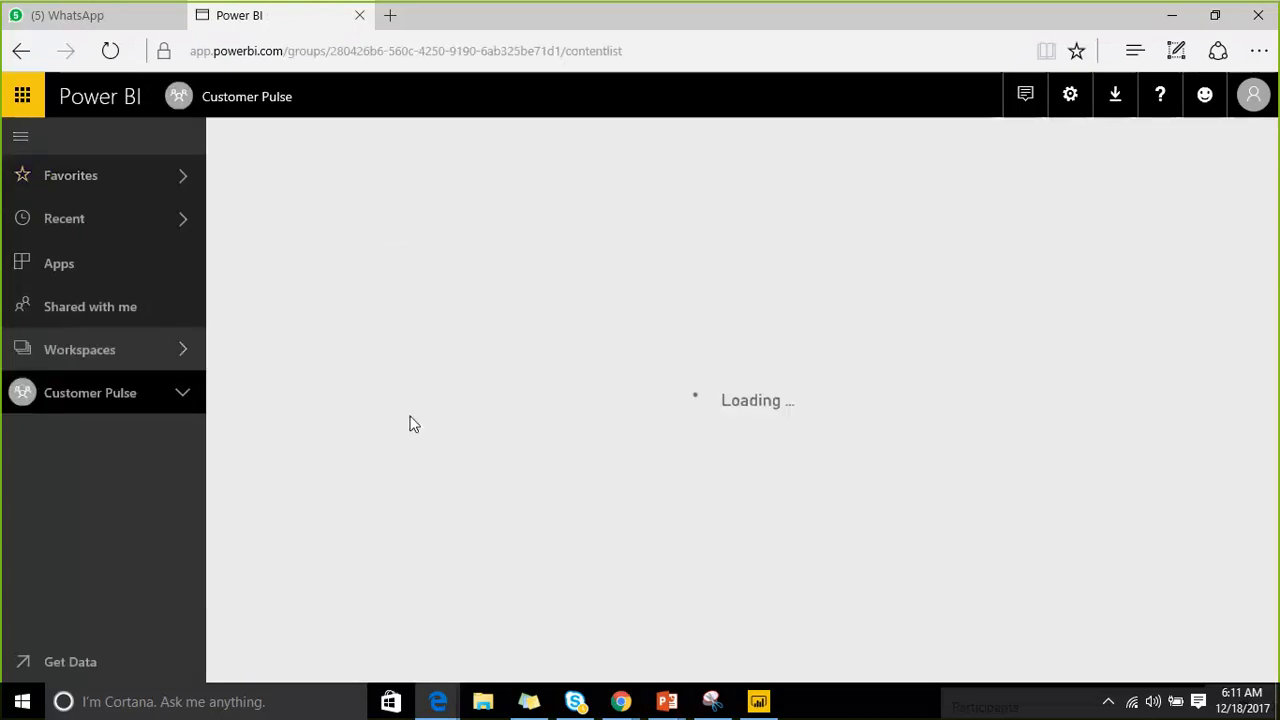
pyautogui.scroll(-1, 357, 534)
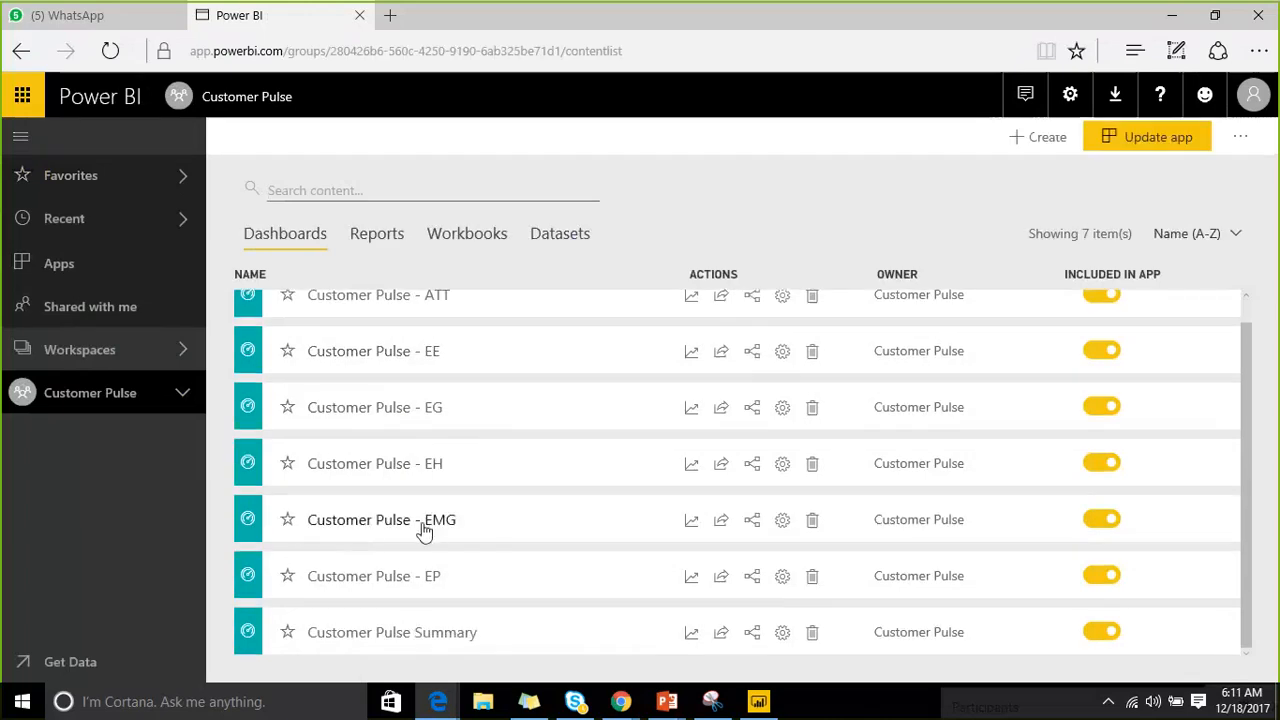
pyautogui.click(424, 522)
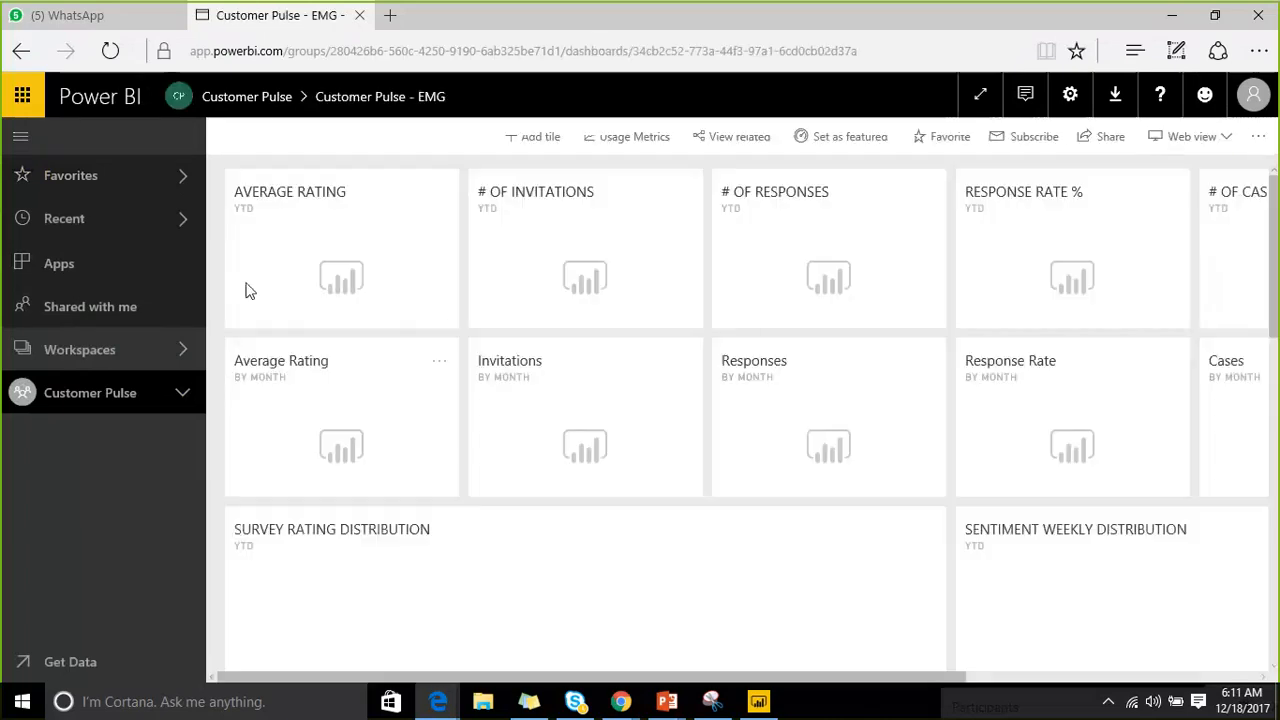
# Return to the workspace's Reports list and open the Customer Pulse - EG report.
pyautogui.click(313, 97)
pyautogui.click(380, 235)
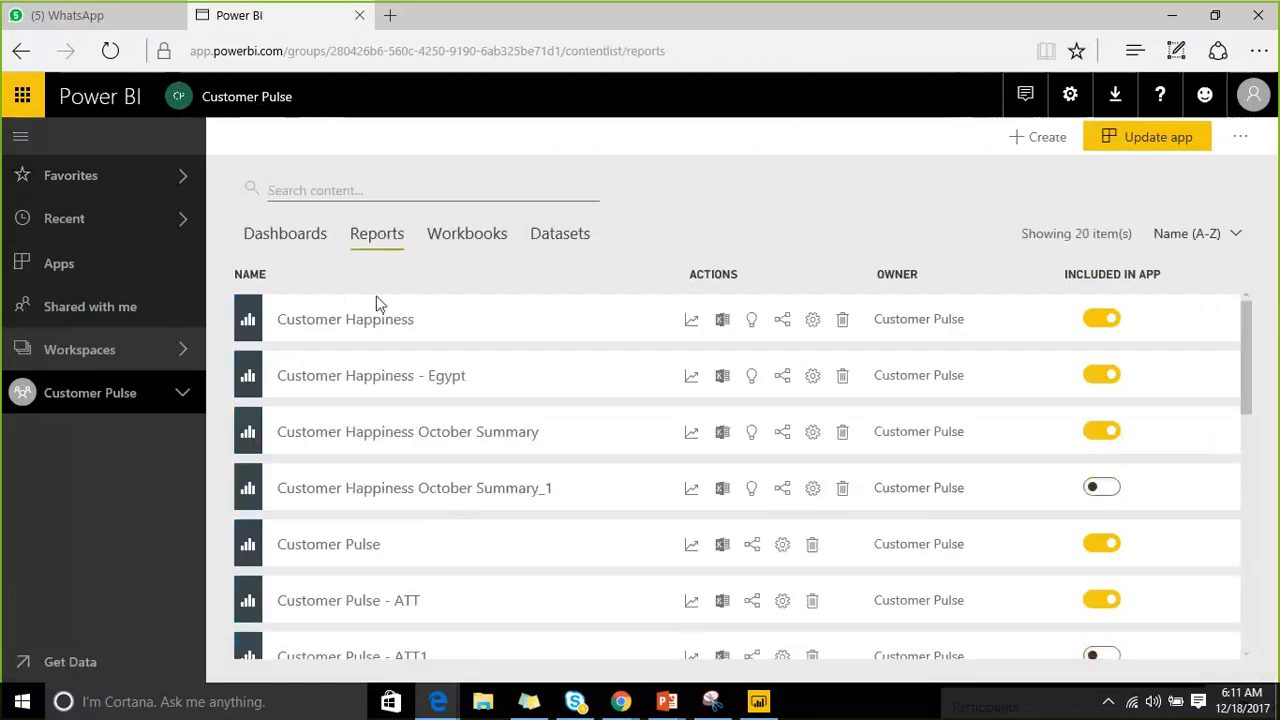
pyautogui.scroll(-3, 417, 517)
pyautogui.scroll(-1, 403, 546)
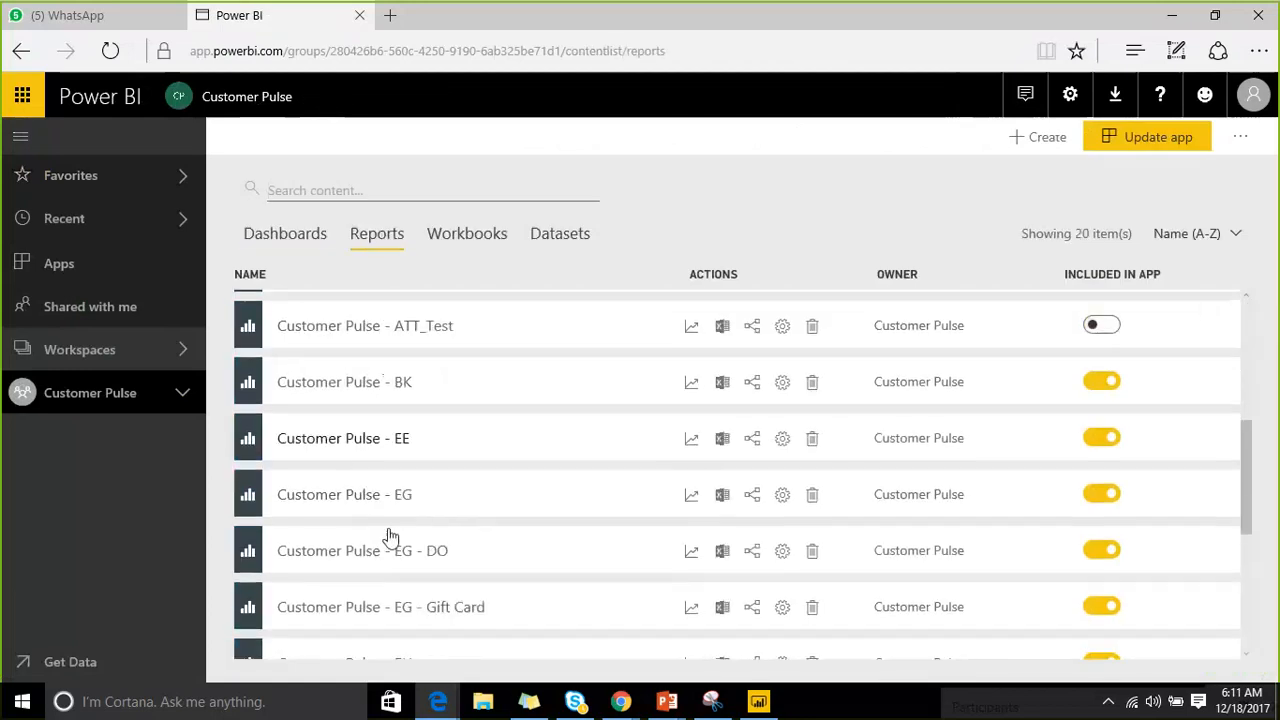
pyautogui.click(390, 494)
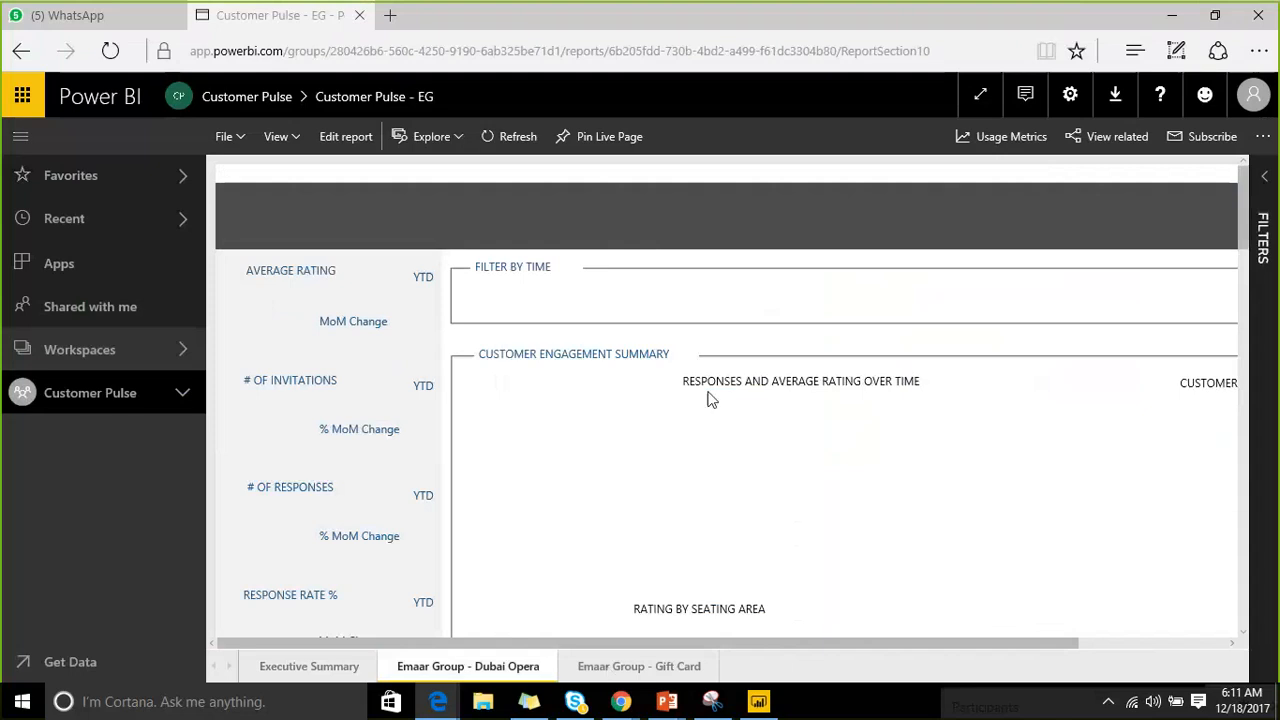
# Scroll through the Dubai Opera page's charts and case table, then go back to the Customer Pulse workspace.
pyautogui.scroll(-1, 708, 397)
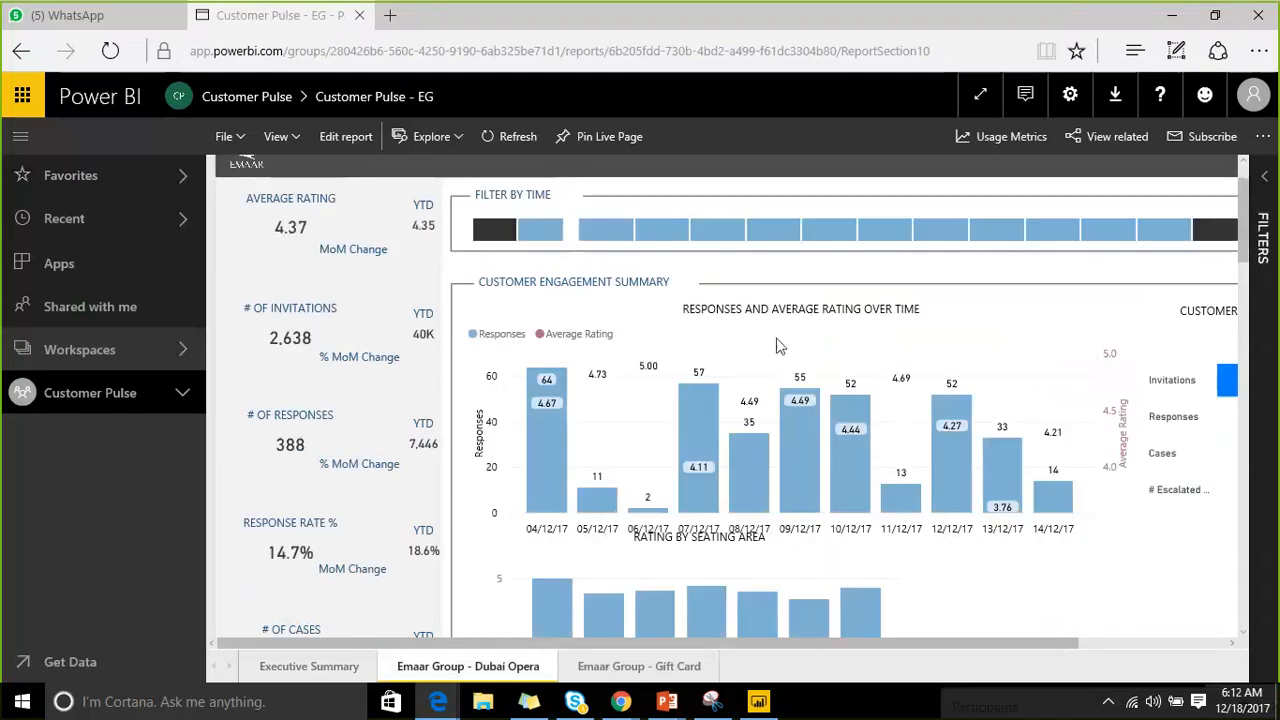
pyautogui.scroll(-2, 779, 346)
pyautogui.scroll(-10, 758, 361)
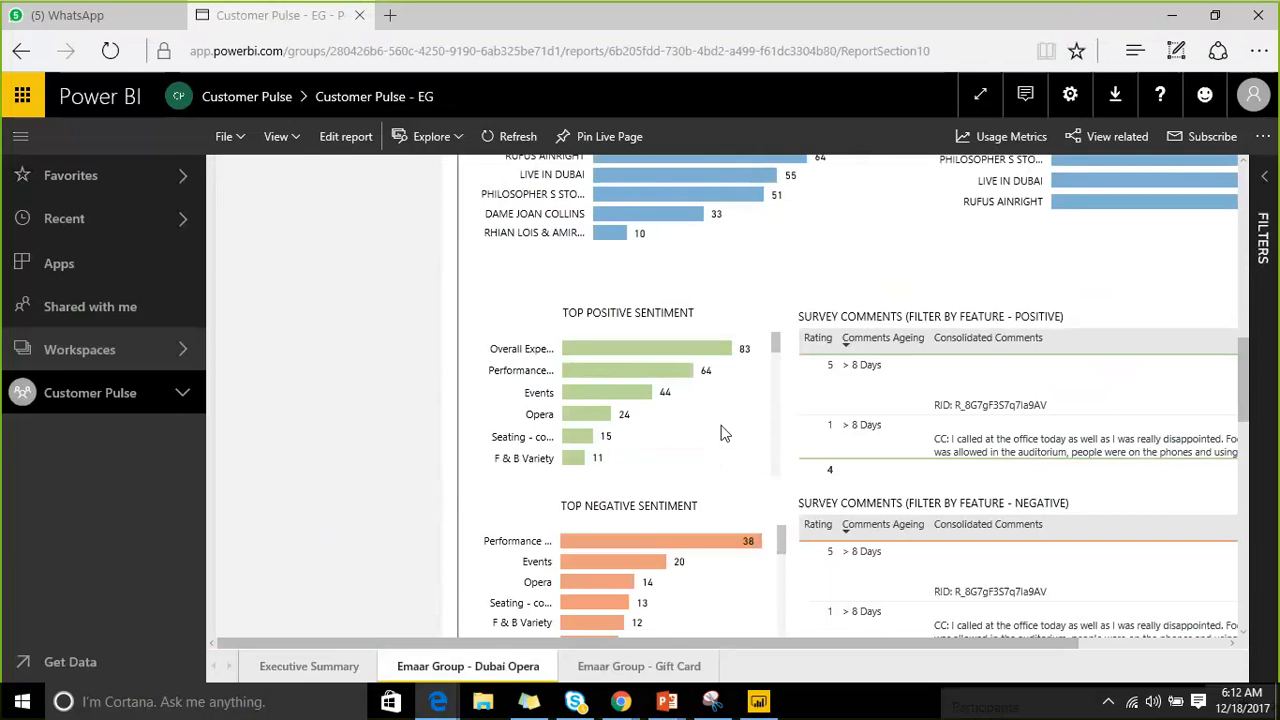
pyautogui.scroll(-2, 725, 433)
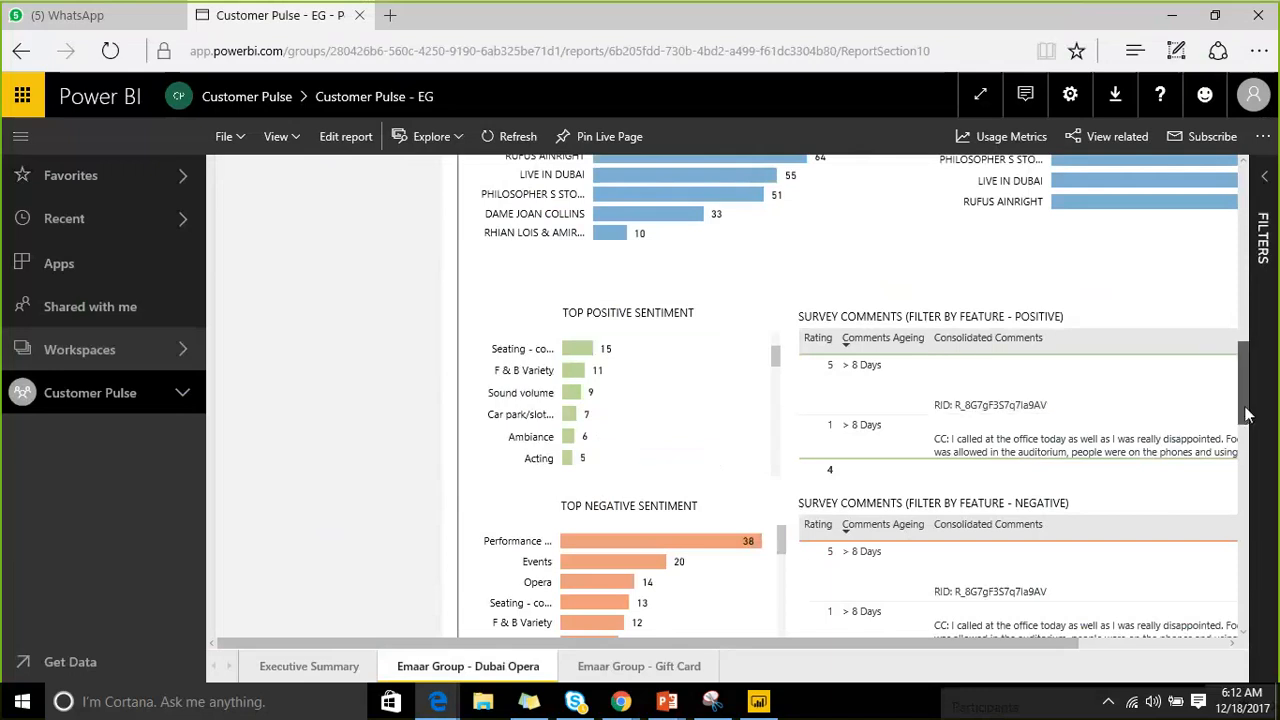
pyautogui.scroll(-3, 1247, 418)
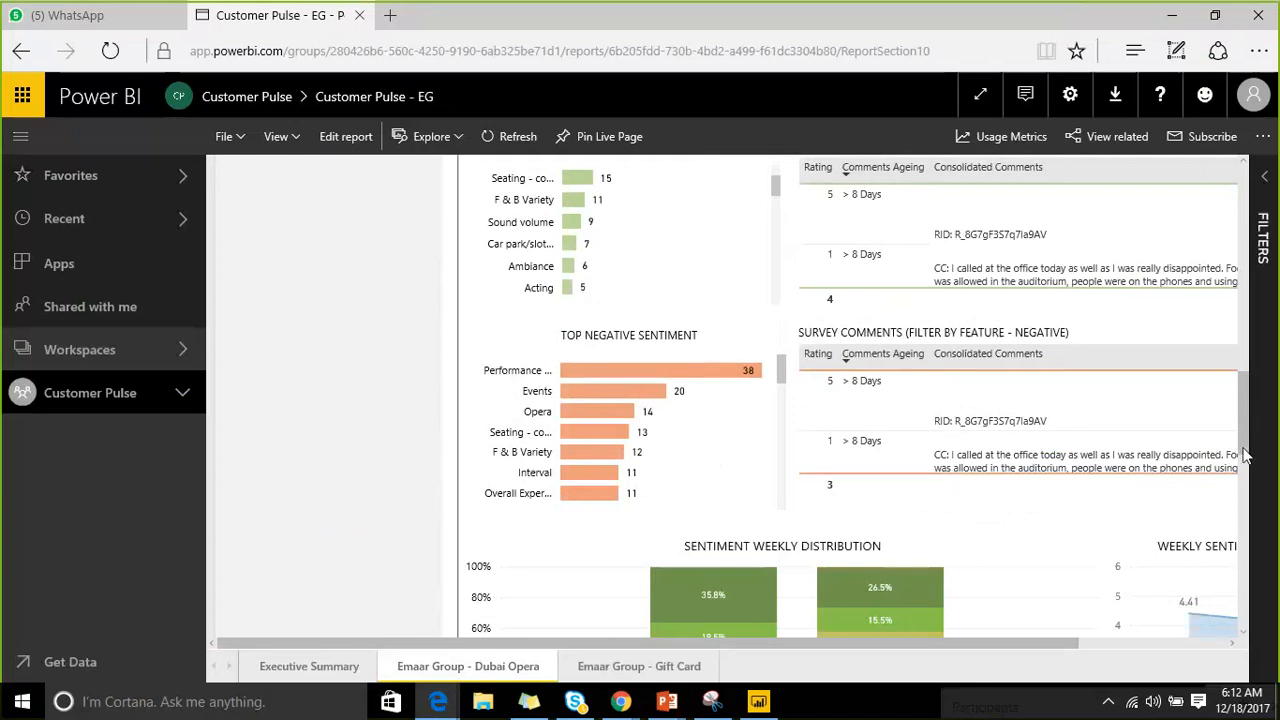
pyautogui.scroll(-3, 1205, 403)
pyautogui.scroll(-6, 1205, 403)
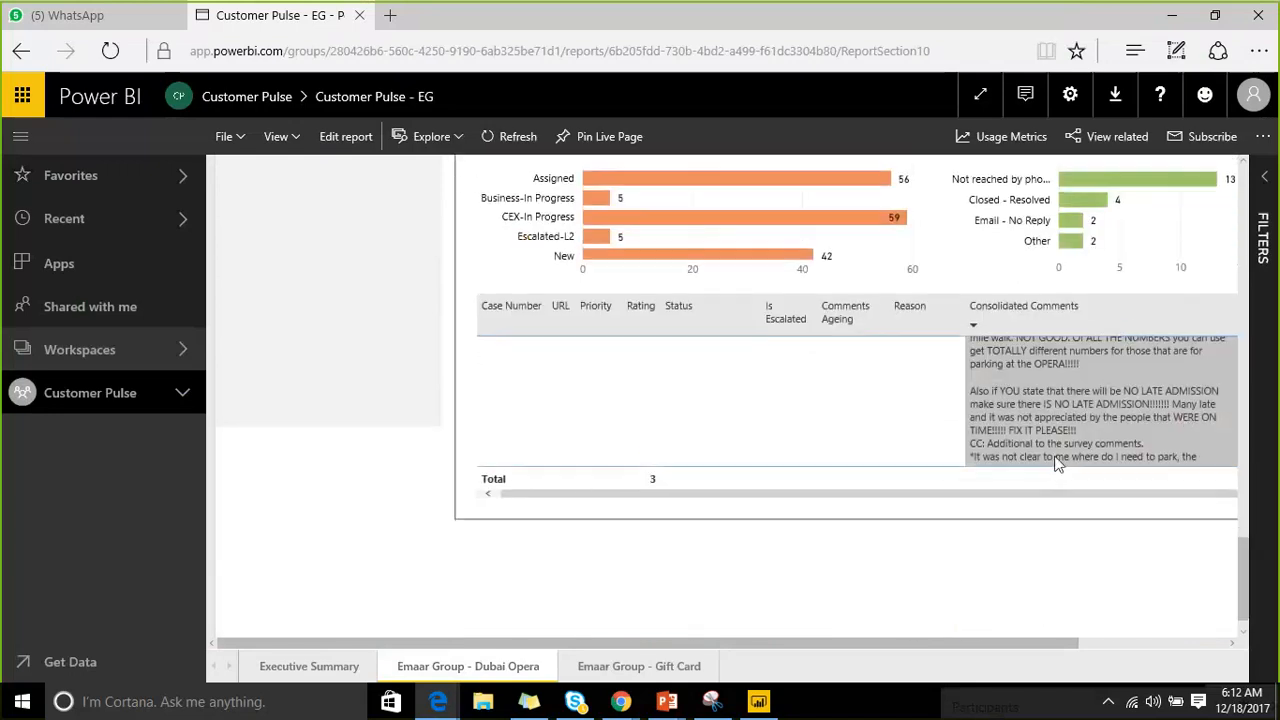
pyautogui.moveTo(777, 494); pyautogui.dragTo(905, 515)
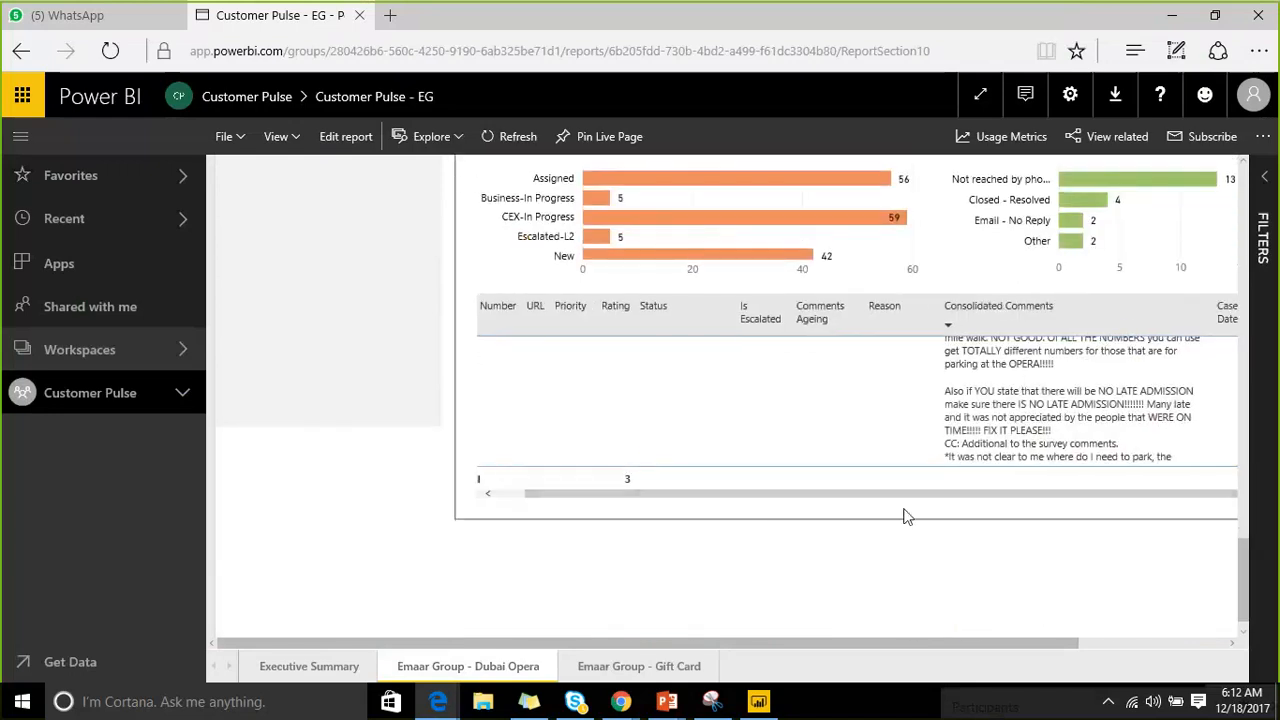
pyautogui.hscroll(2, 903, 498)
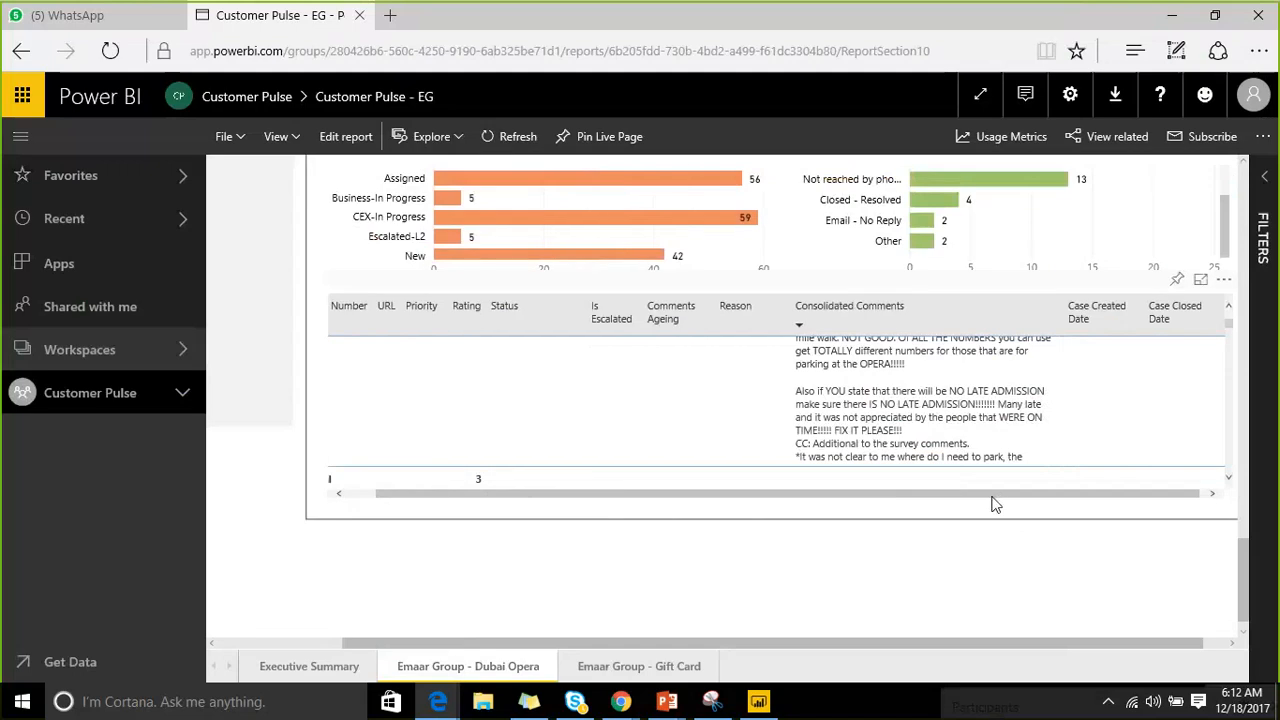
pyautogui.moveTo(992, 496); pyautogui.dragTo(904, 496)
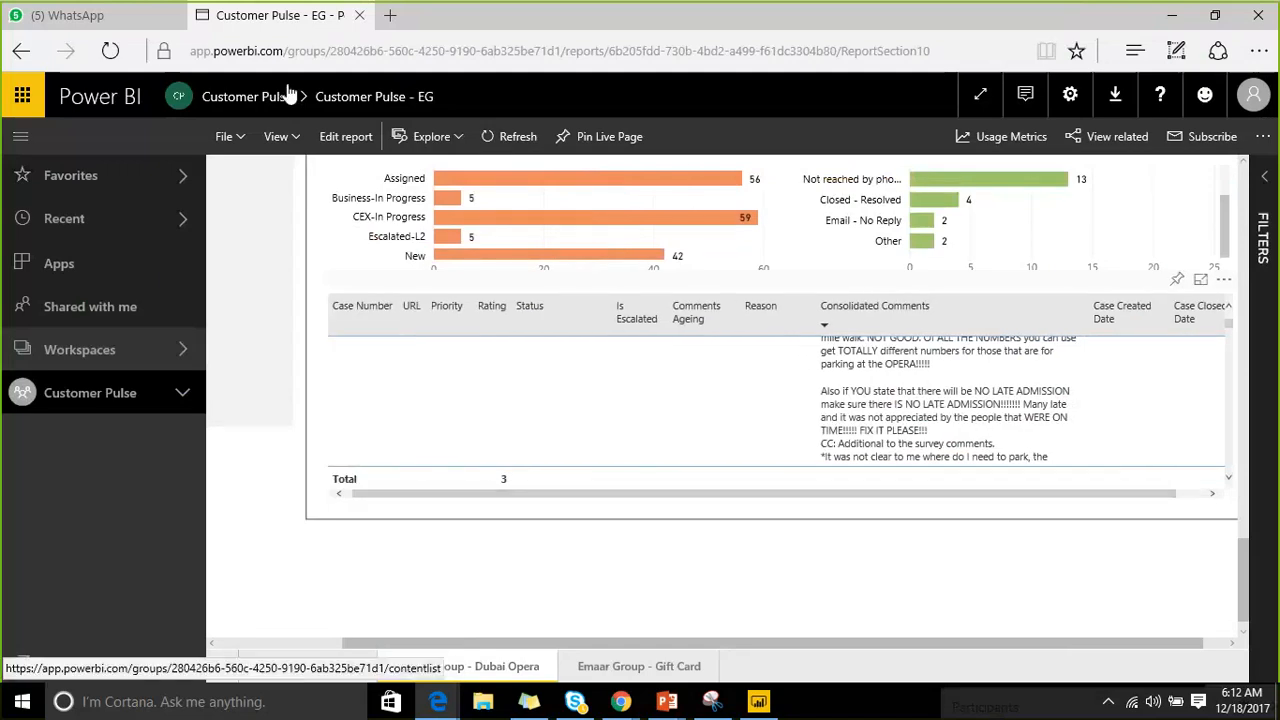
pyautogui.click(257, 104)
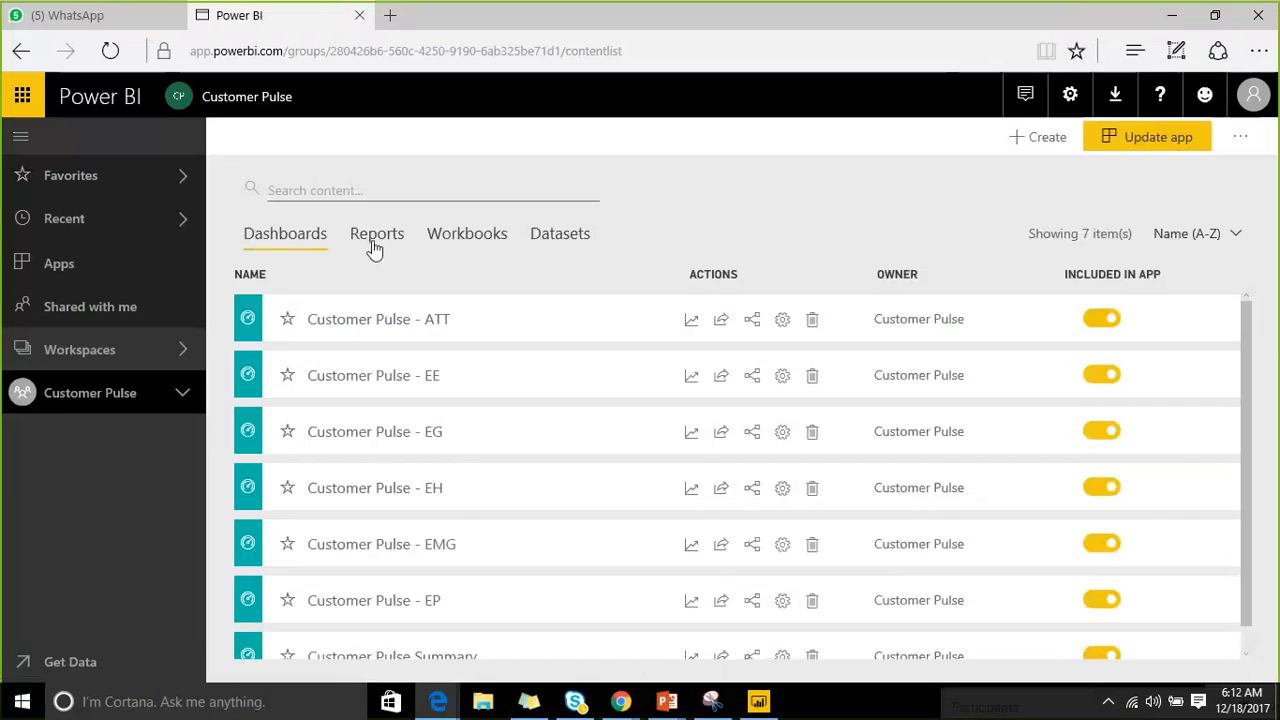
# Open Customer Pulse - EH from the workspace's reports, landing on its Hospitality - CRO page.
pyautogui.click(375, 236)
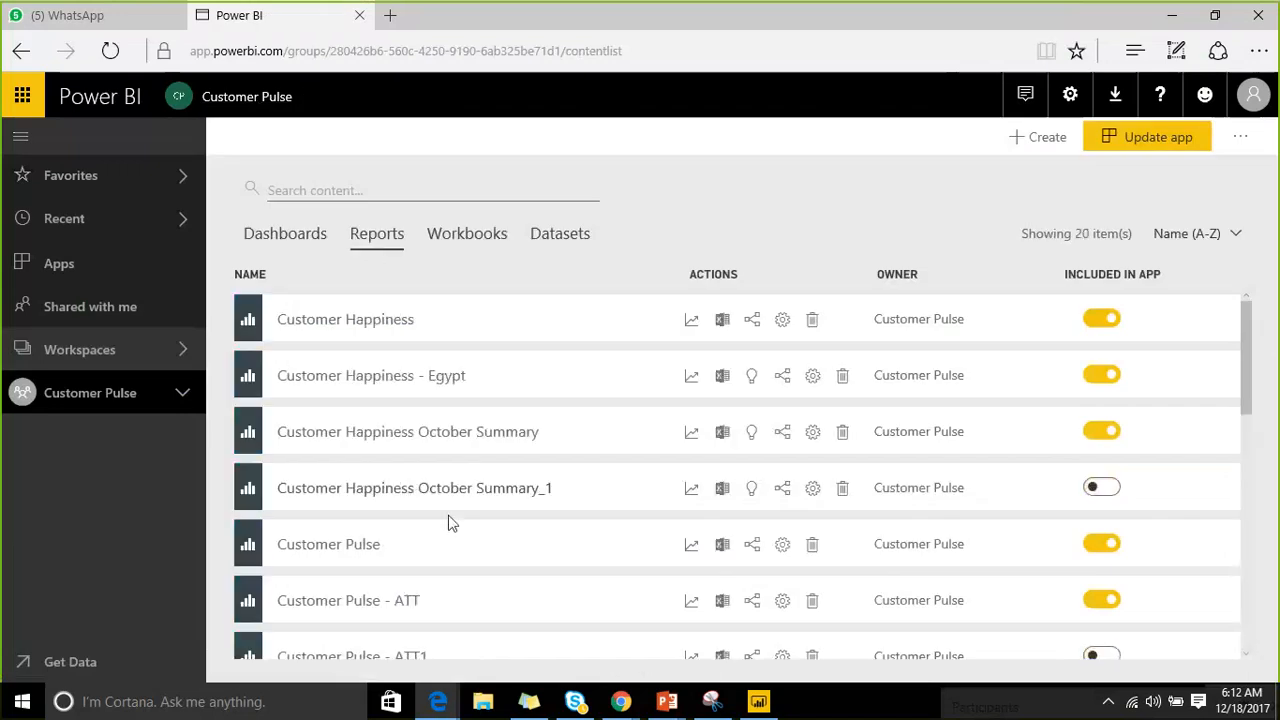
pyautogui.scroll(-3, 440, 505)
pyautogui.scroll(-3, 515, 513)
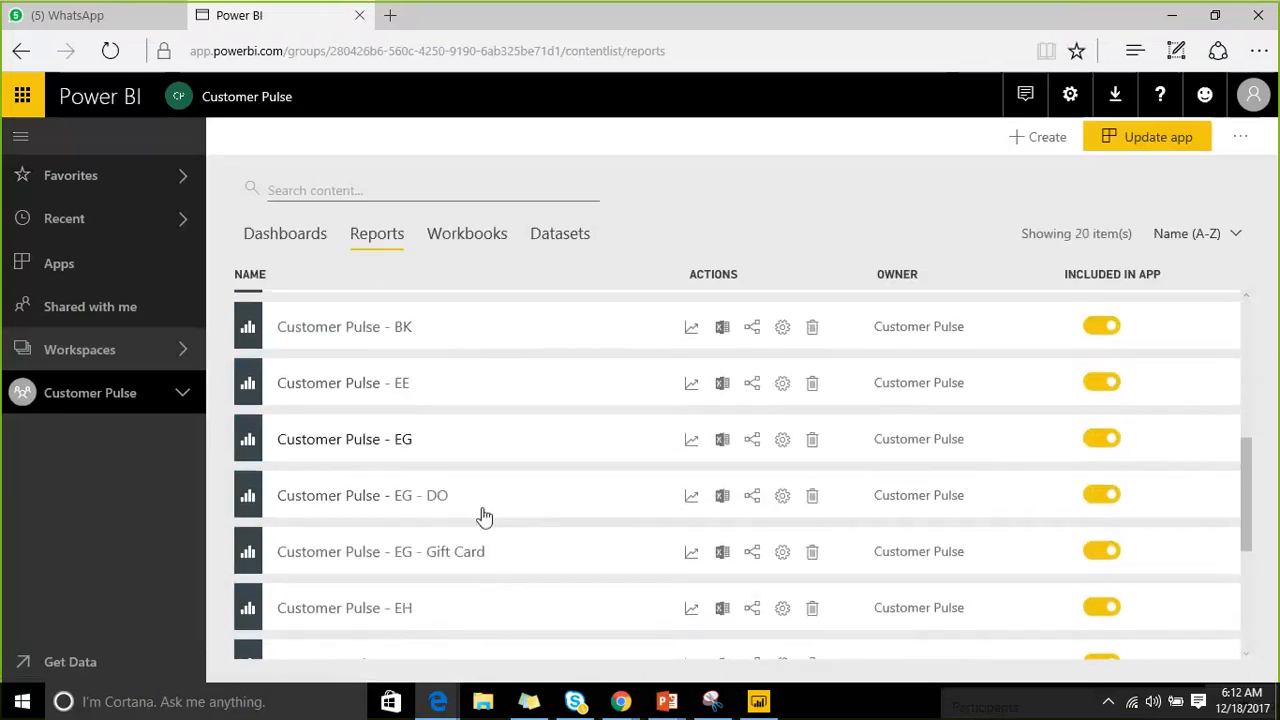
pyautogui.scroll(-1, 537, 500)
pyautogui.click(390, 557)
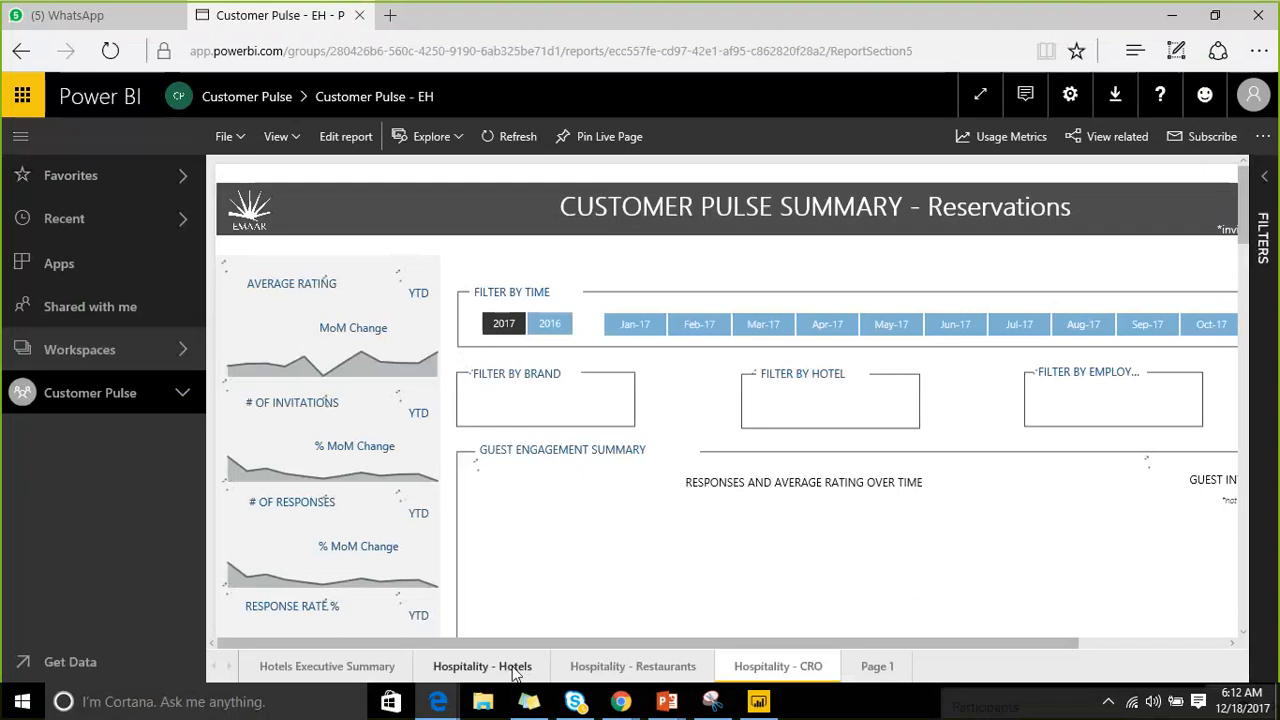
# Review the Hospitality - Hotels page's case table, then minimize the browser to return to Power BI Desktop.
pyautogui.click(513, 667)
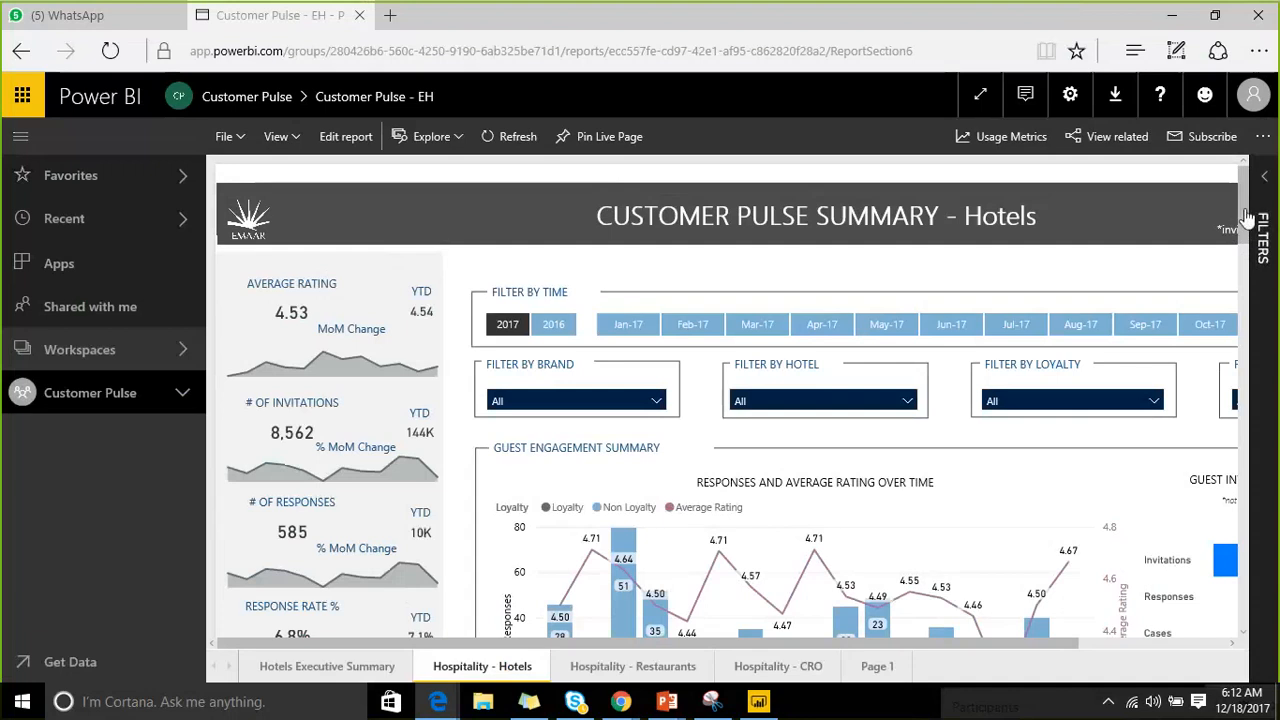
pyautogui.scroll(-3, 1247, 218)
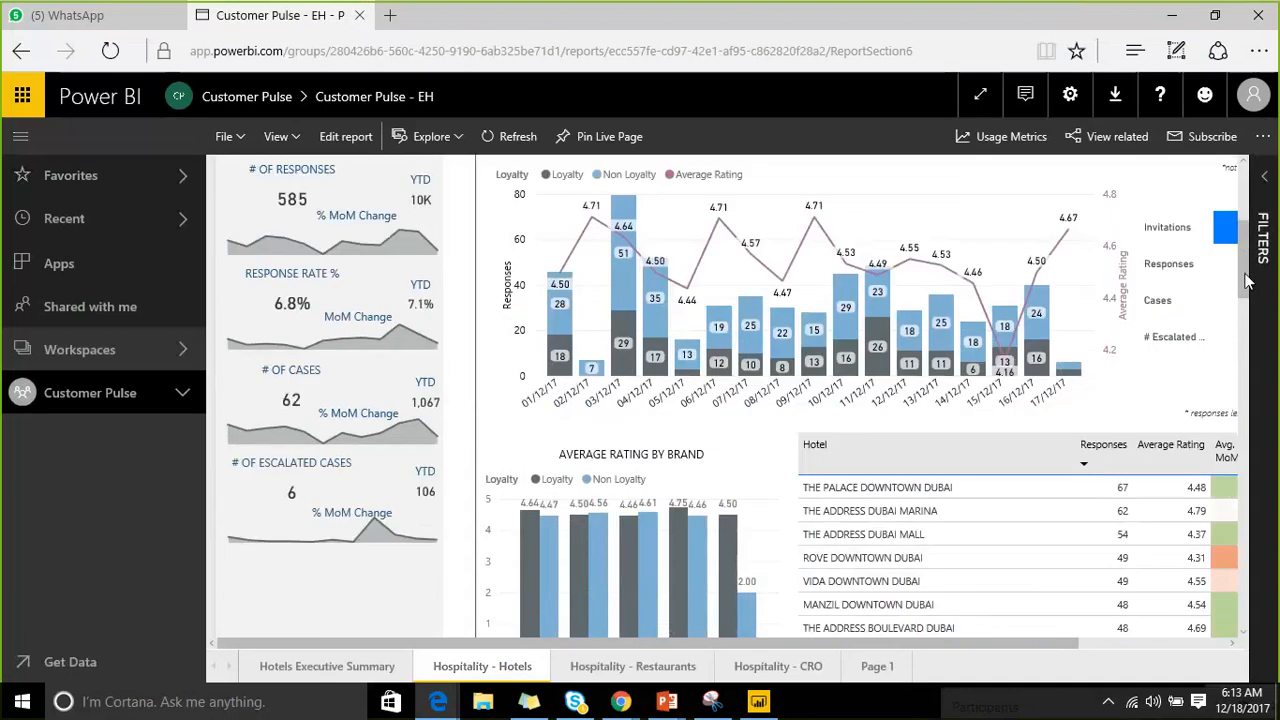
pyautogui.scroll(-5, 1250, 357)
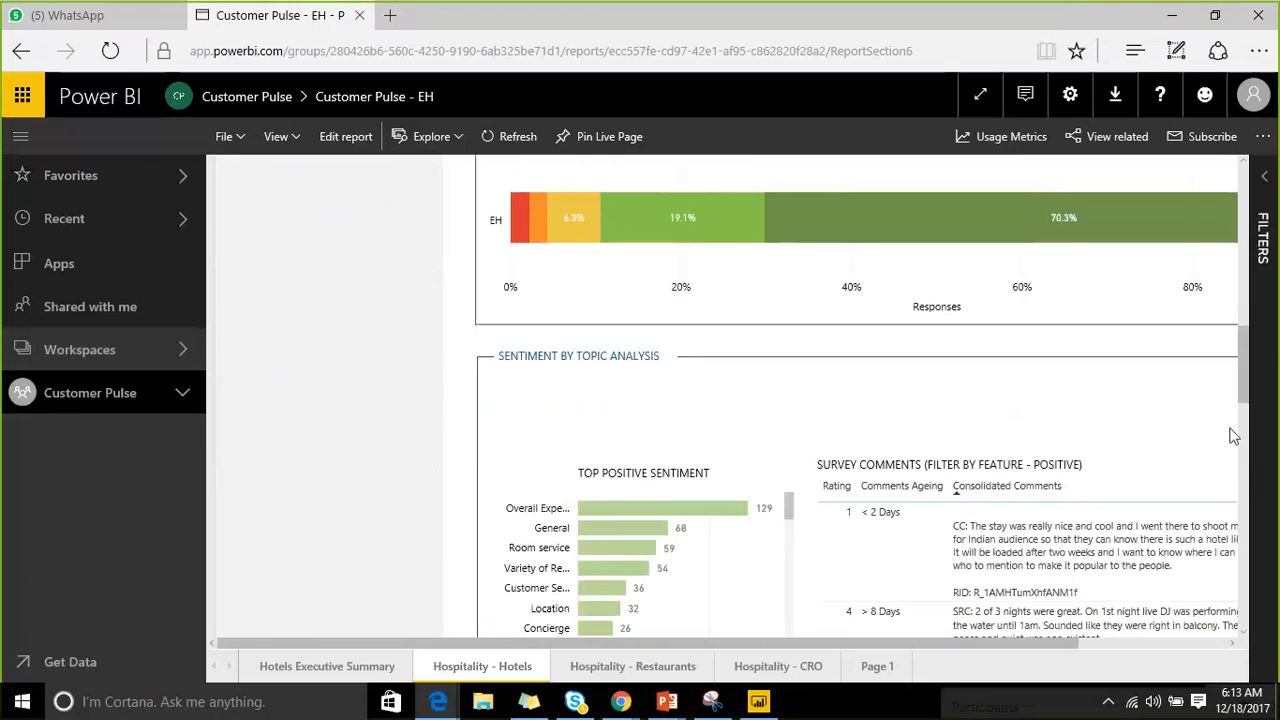
pyautogui.scroll(-5, 1230, 435)
pyautogui.scroll(-2, 1227, 429)
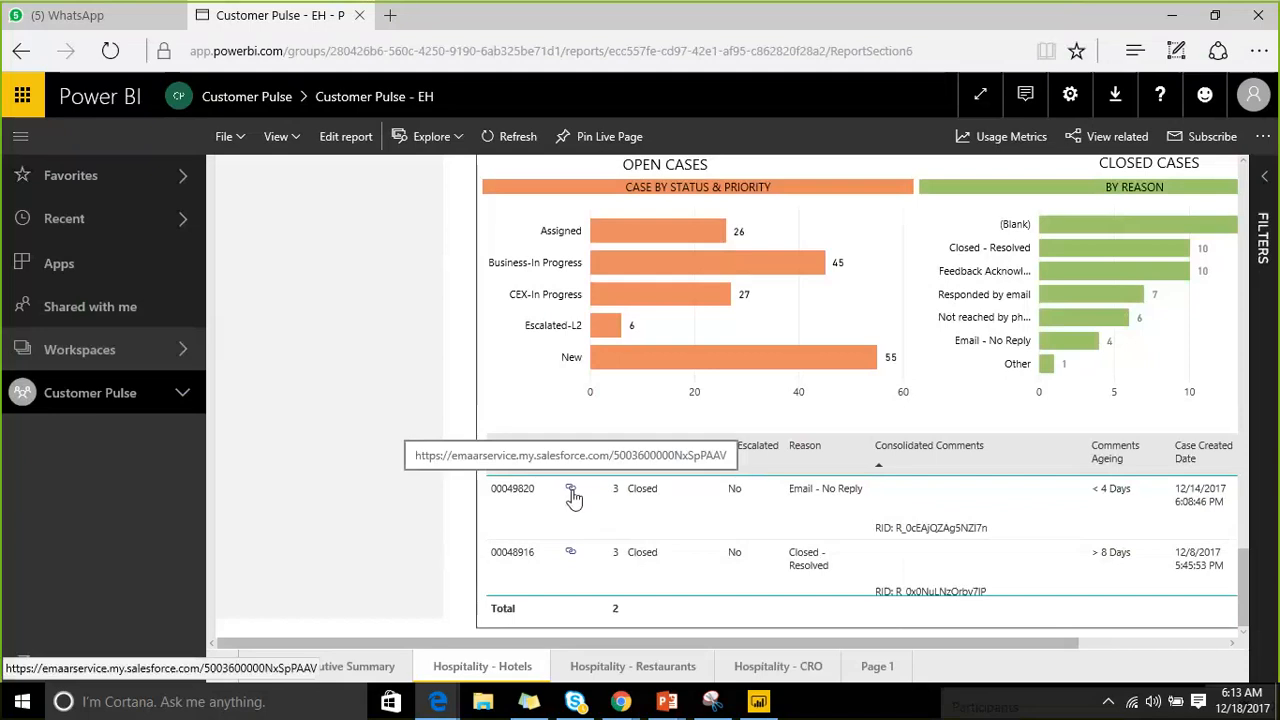
pyautogui.click(1178, 15)
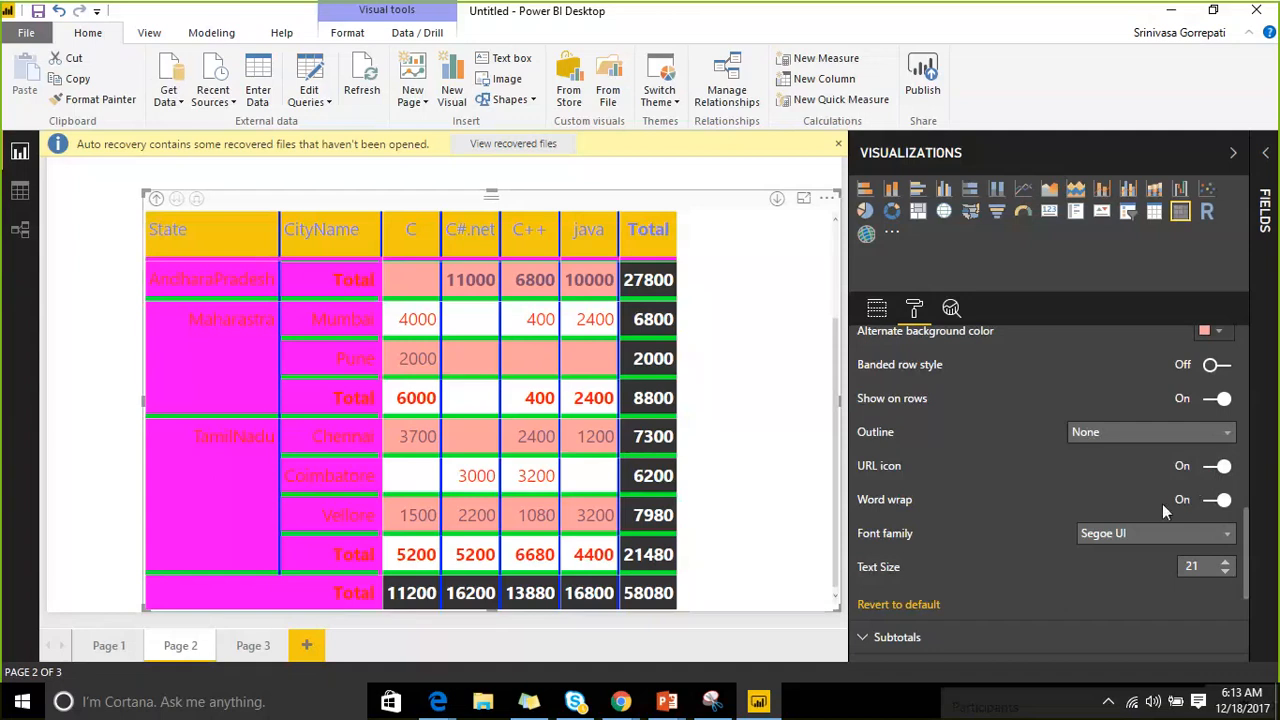
# Expand the Subtotals section in the matrix's Format pane.
pyautogui.scroll(-5, 1150, 473)
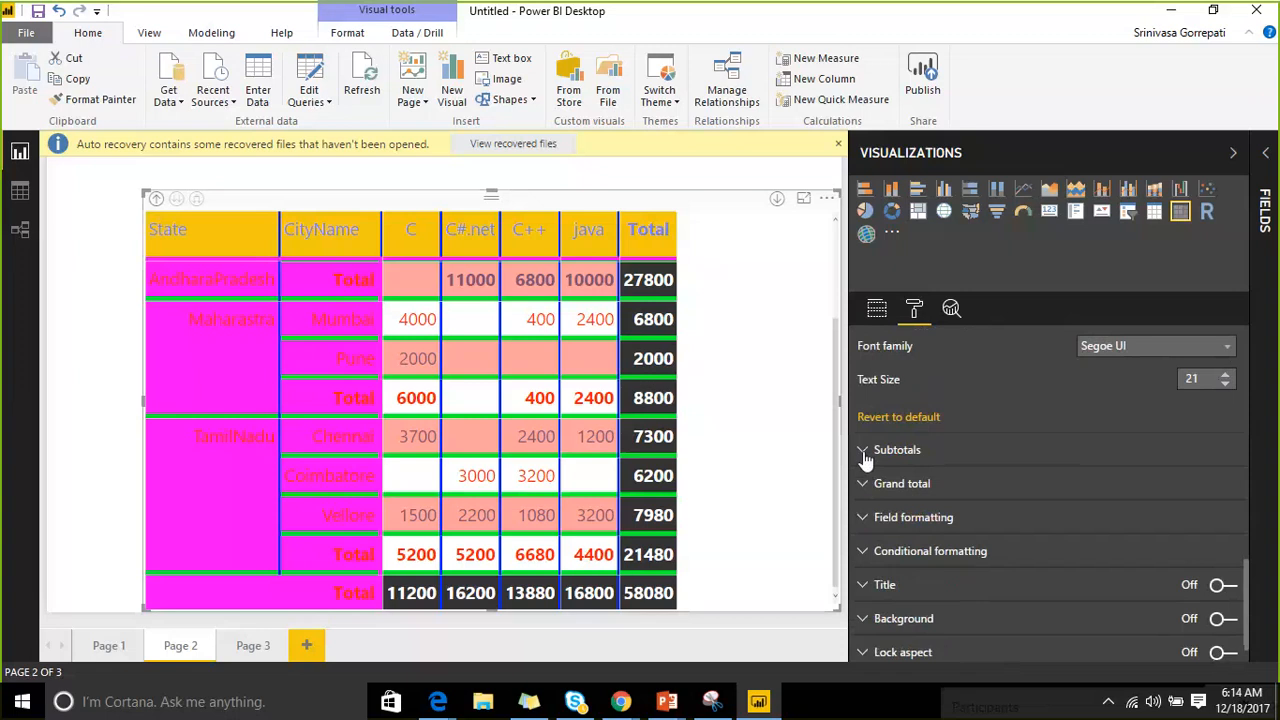
pyautogui.click(866, 452)
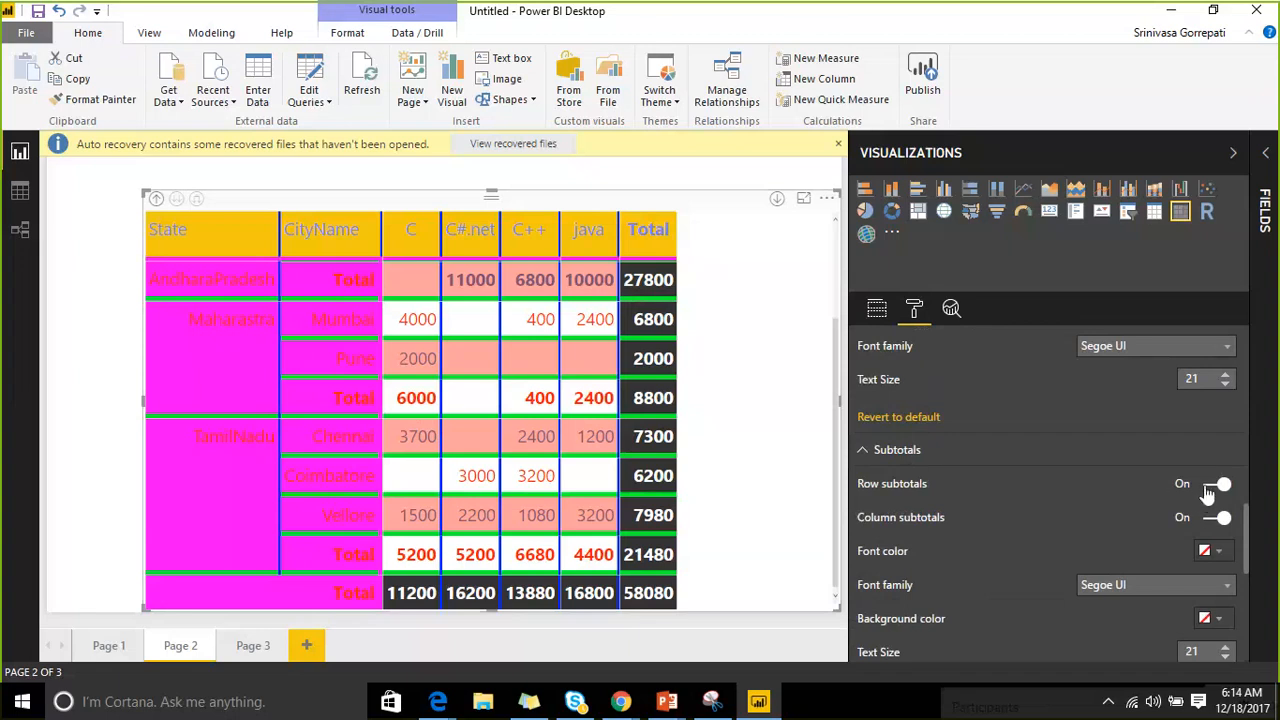
# Turn column subtotals off to drop the Total column, leaving row subtotals on.
pyautogui.click(1212, 485)
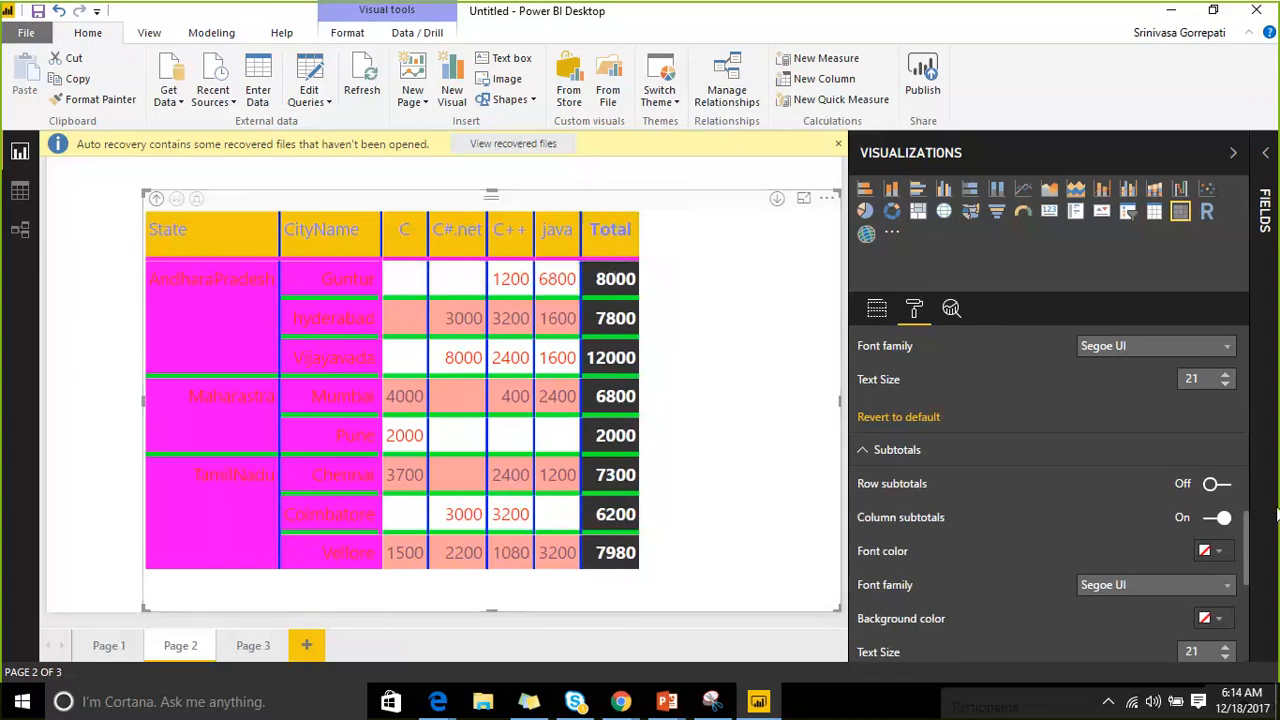
pyautogui.click(1219, 518)
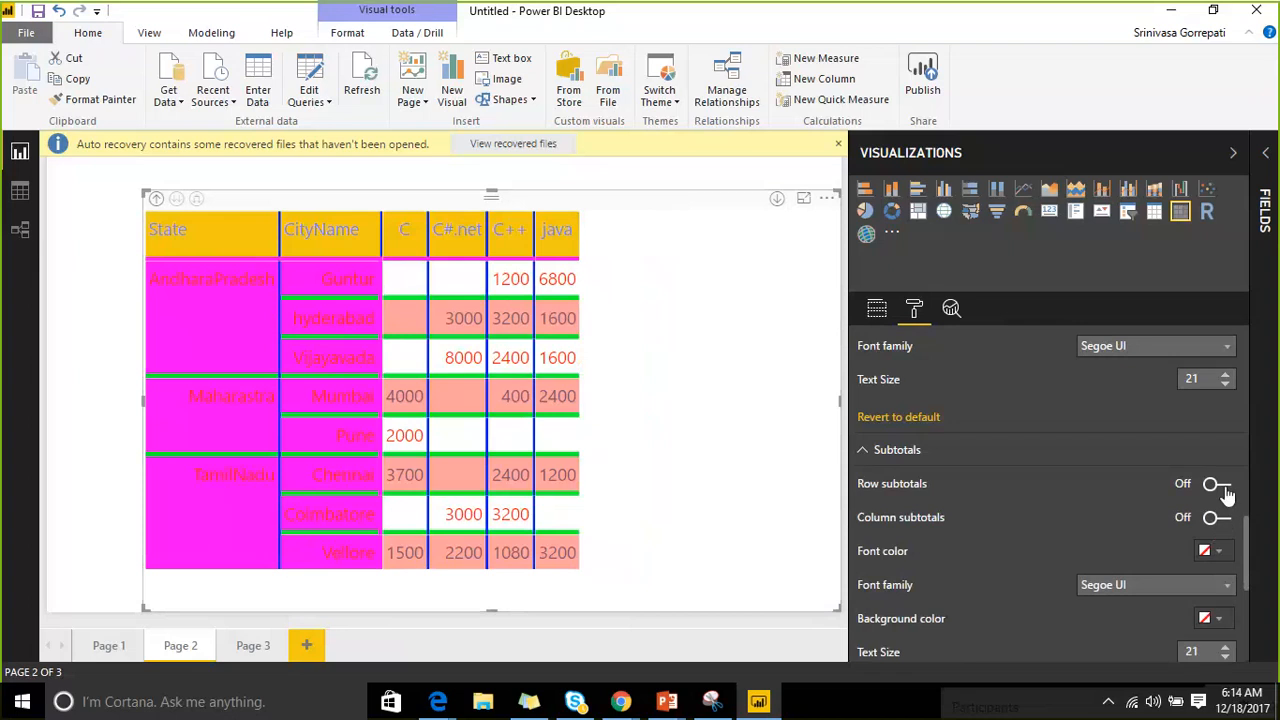
pyautogui.click(1216, 484)
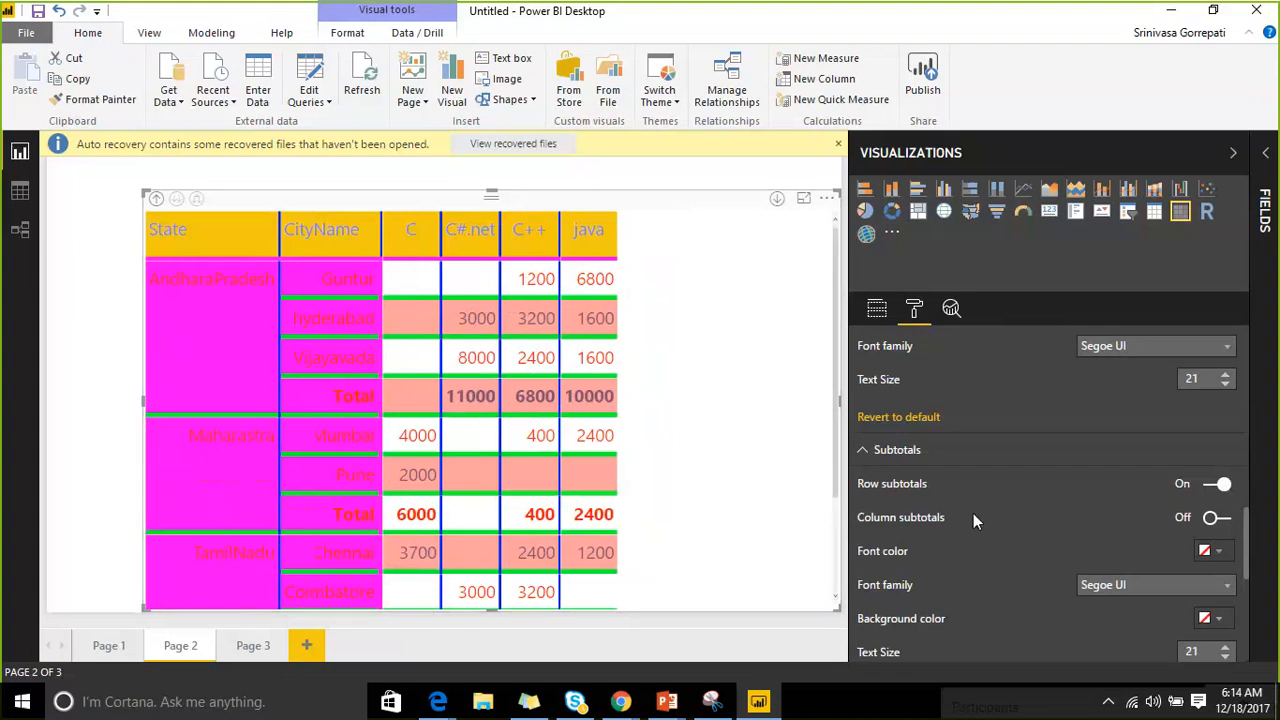
pyautogui.scroll(-2, 973, 517)
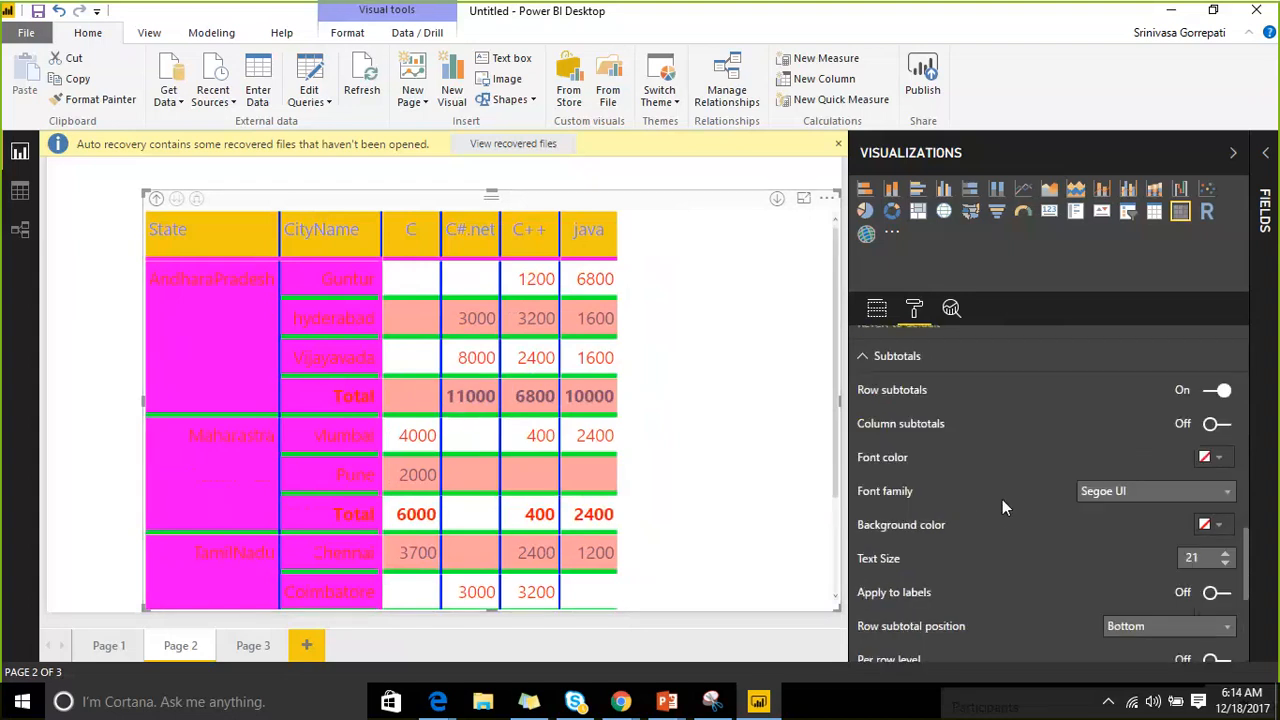
# Give the subtotals blue font color on a light teal background.
pyautogui.click(1212, 459)
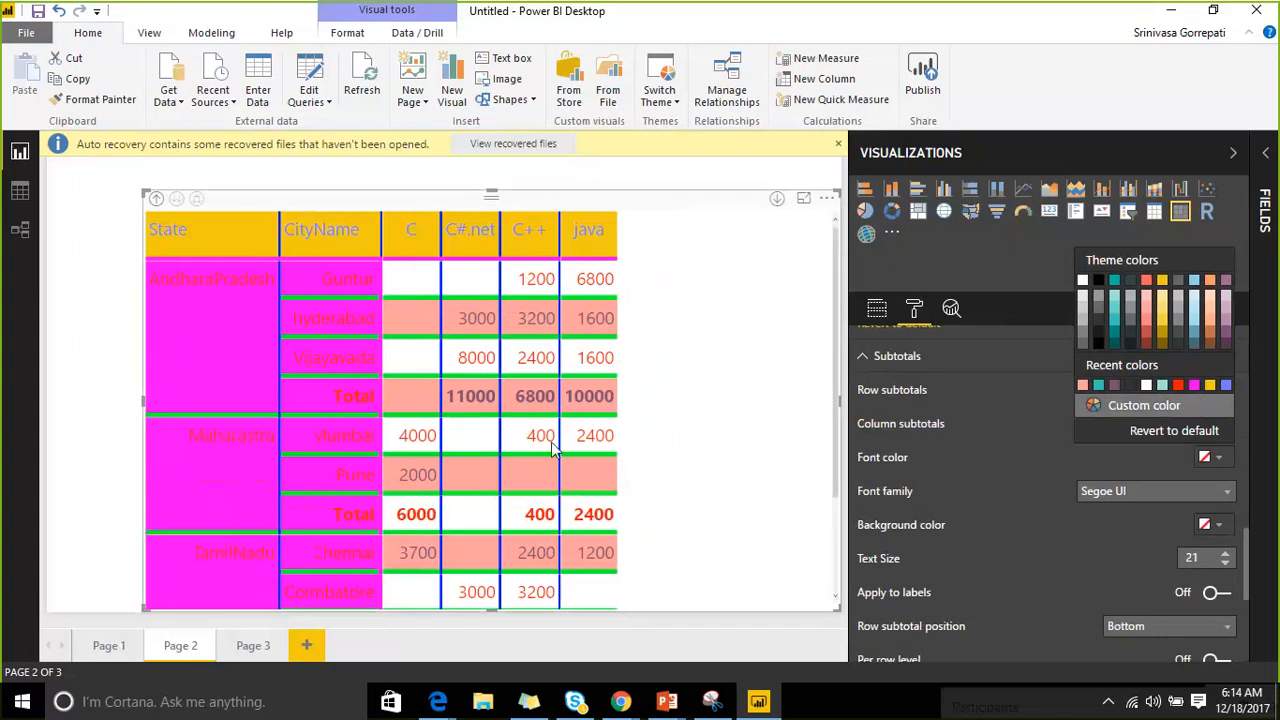
pyautogui.scroll(-3, 562, 448)
pyautogui.click(1226, 385)
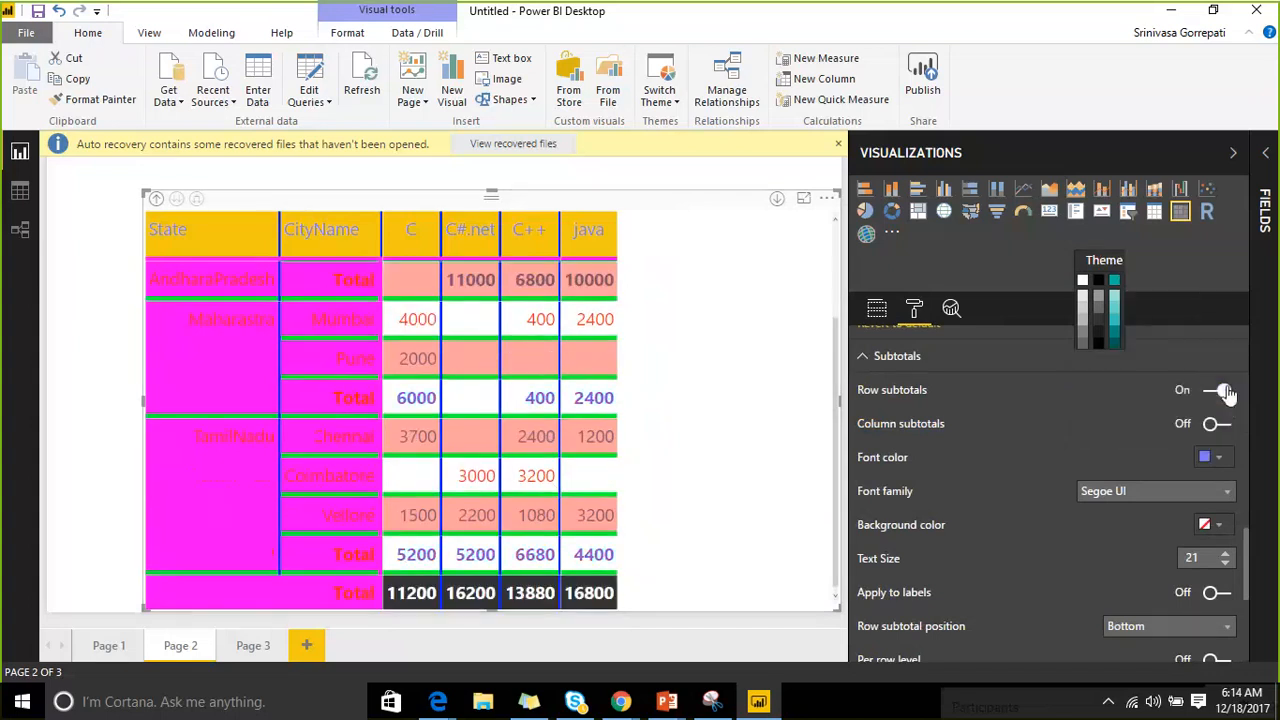
pyautogui.scroll(3, 378, 383)
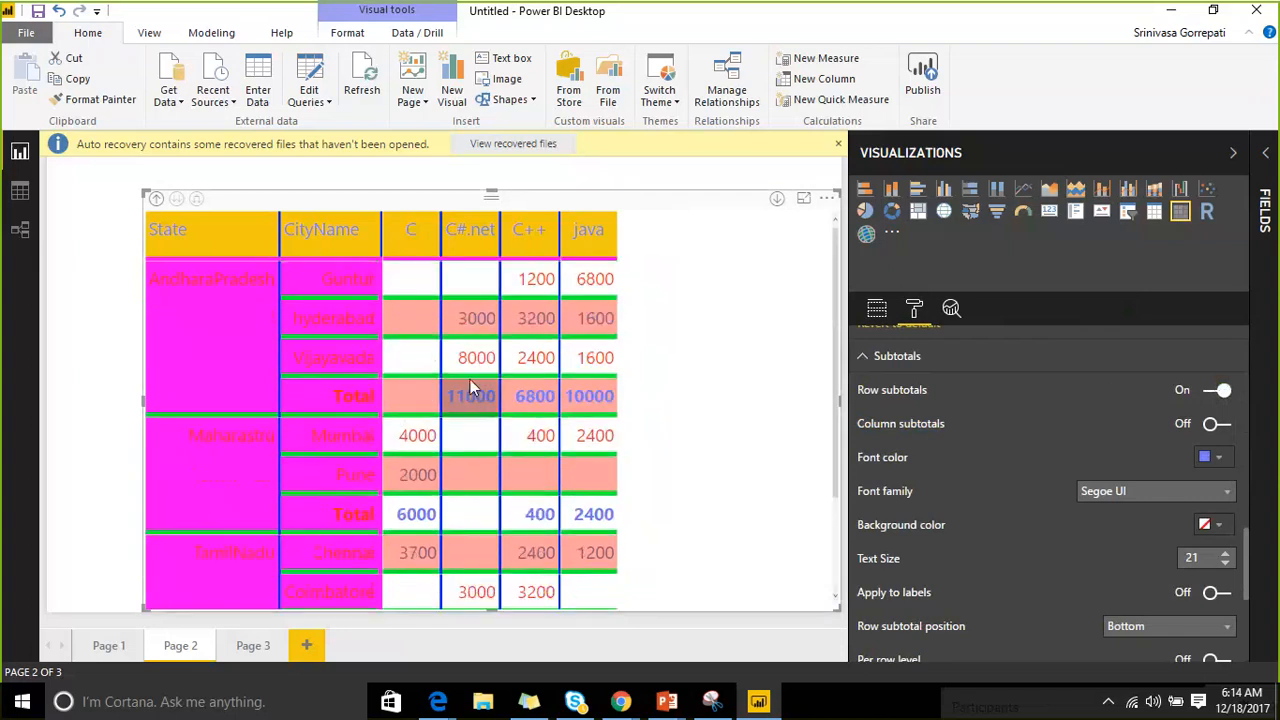
pyautogui.click(1219, 532)
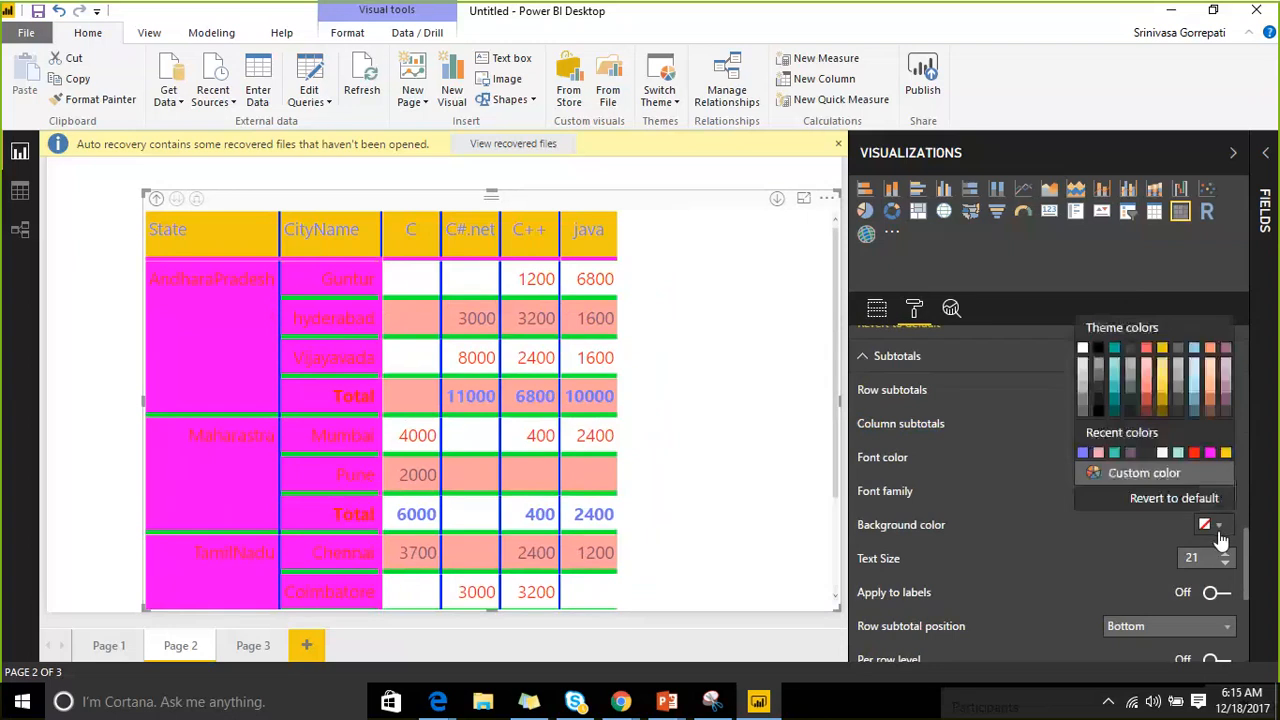
pyautogui.click(1179, 453)
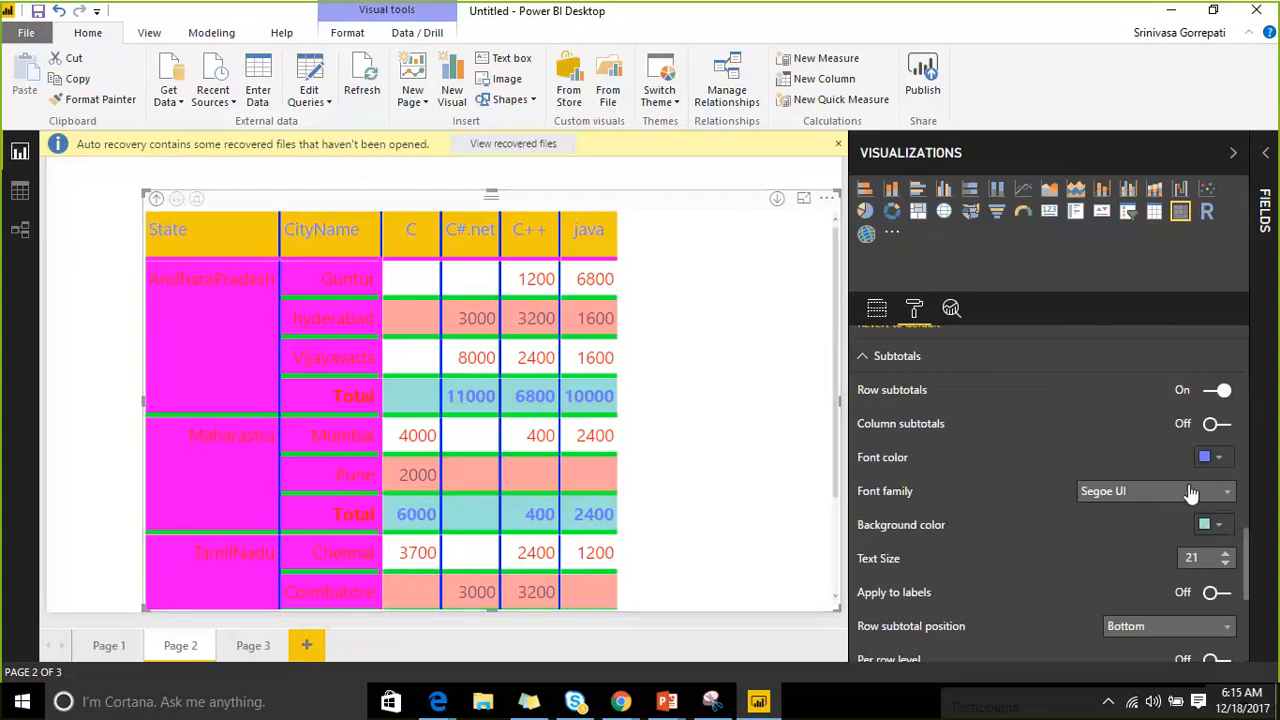
# Increase the subtotal text size to 33.
pyautogui.click(1226, 556)
pyautogui.click(1226, 556)
pyautogui.click(1226, 556)
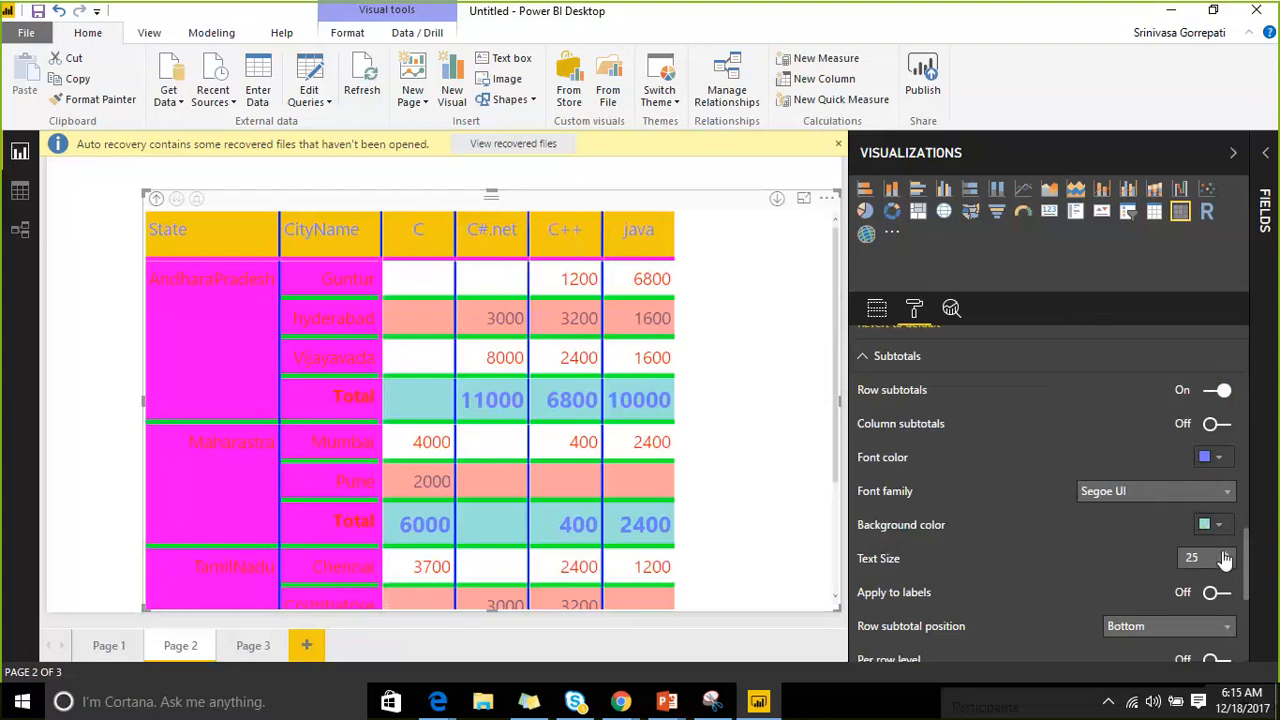
pyautogui.click(1226, 556)
pyautogui.click(1226, 556)
pyautogui.click(1226, 556)
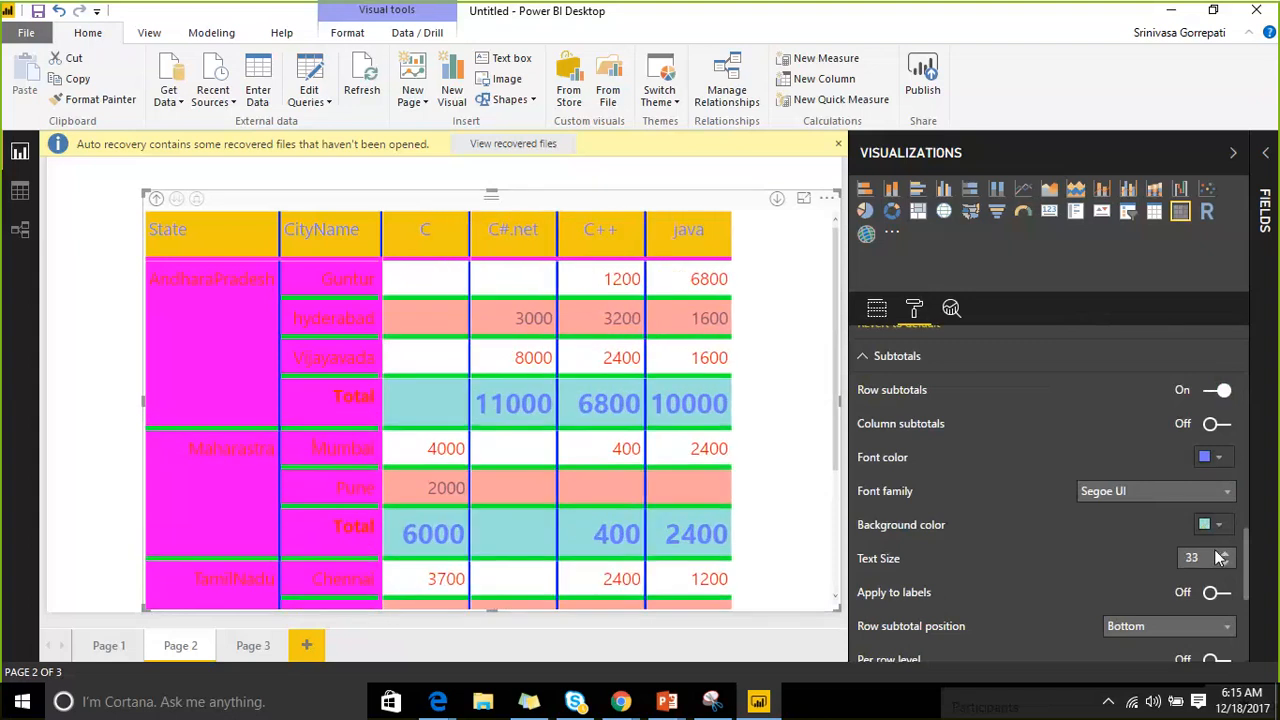
pyautogui.click(1226, 556)
pyautogui.scroll(-2, 1107, 548)
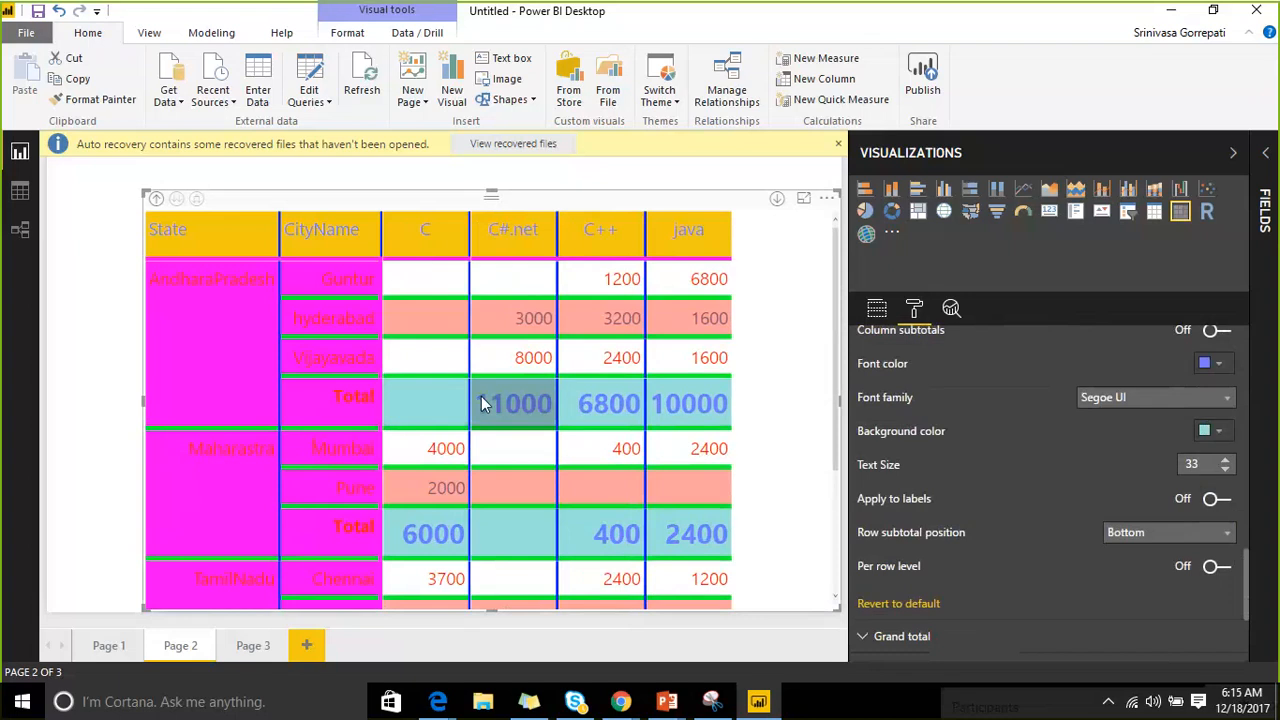
# Apply the subtotal styling to labels and set row subtotal position to Top.
pyautogui.click(1225, 502)
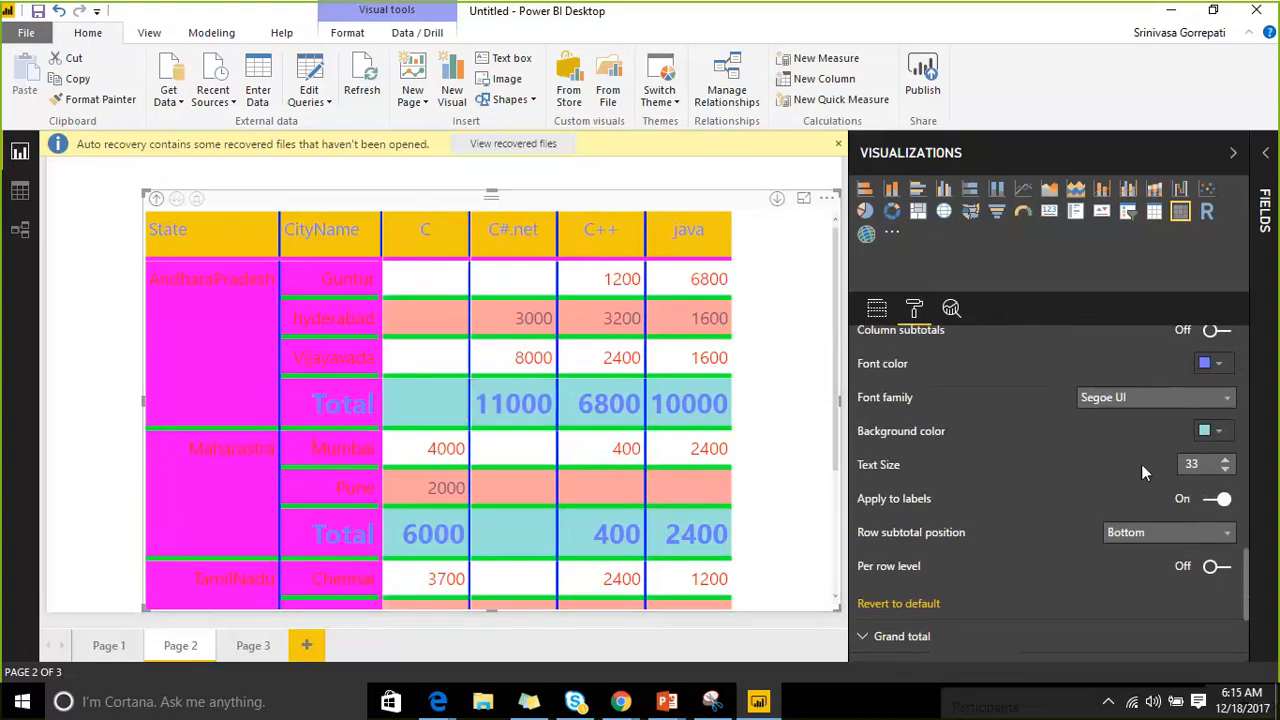
pyautogui.scroll(-1, 1129, 468)
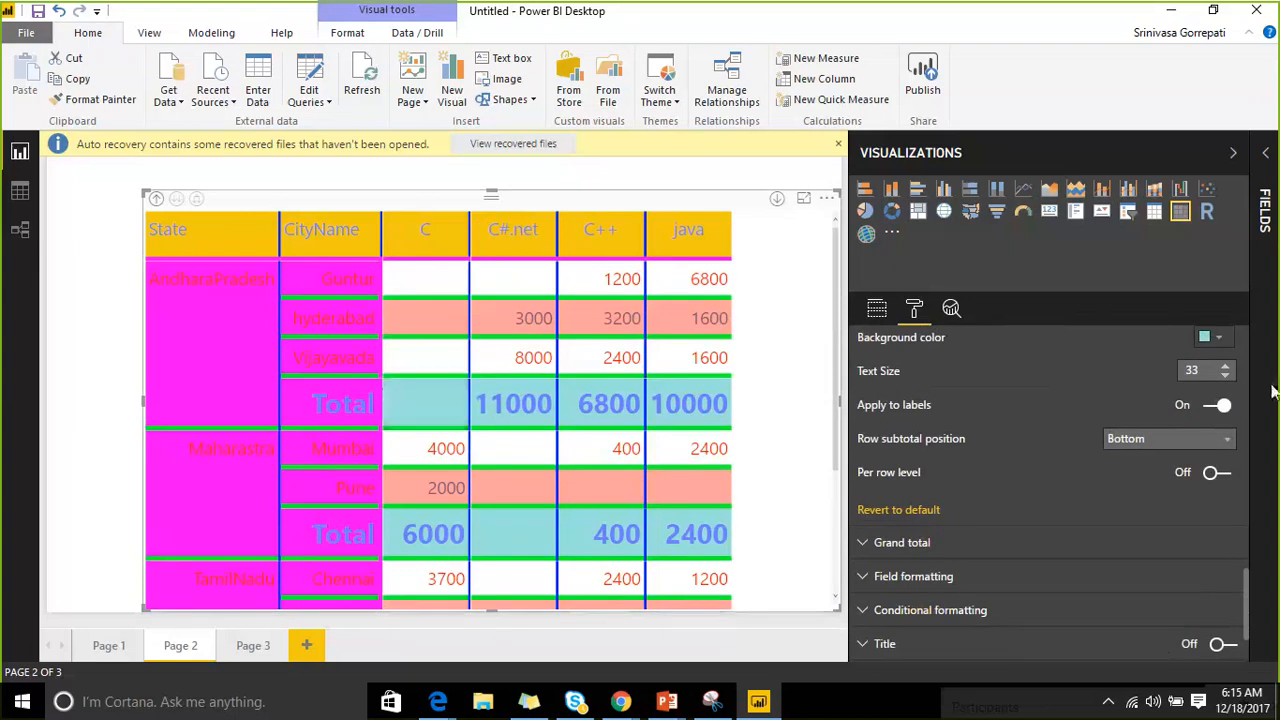
pyautogui.click(1222, 441)
pyautogui.click(1170, 462)
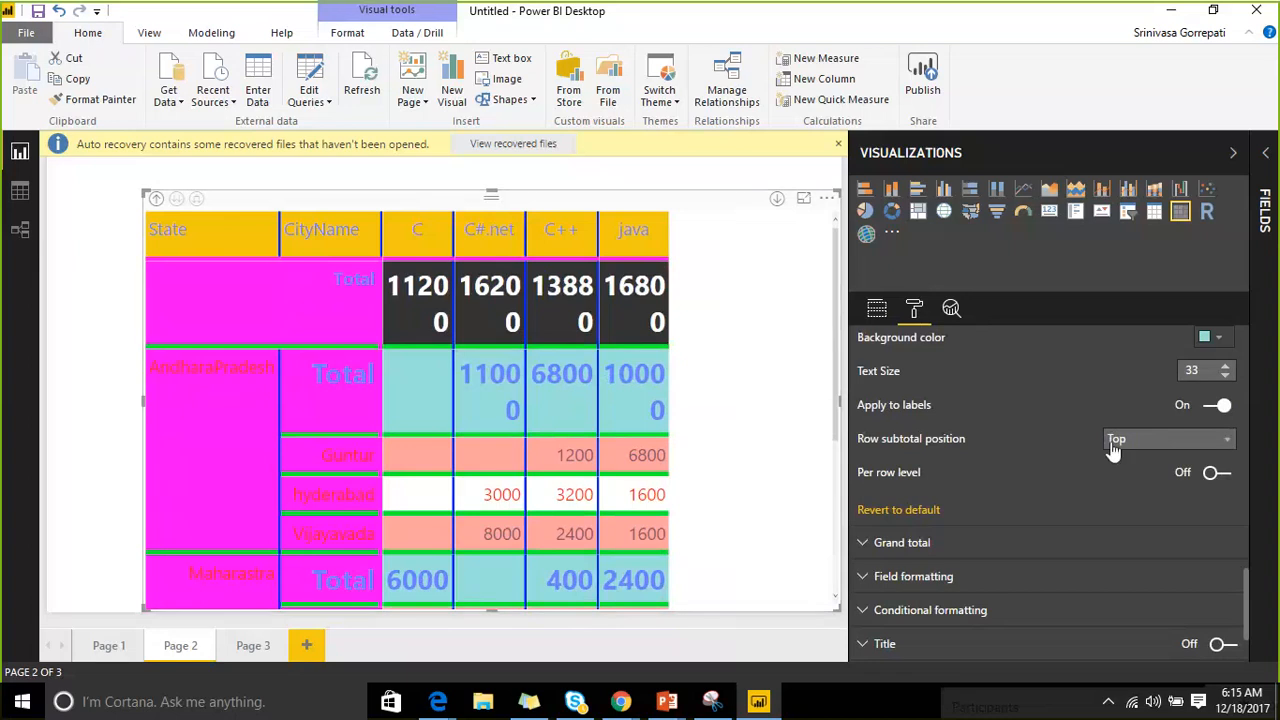
# Turn Per row level on and leave both State and CityName subtotals on.
pyautogui.click(1220, 476)
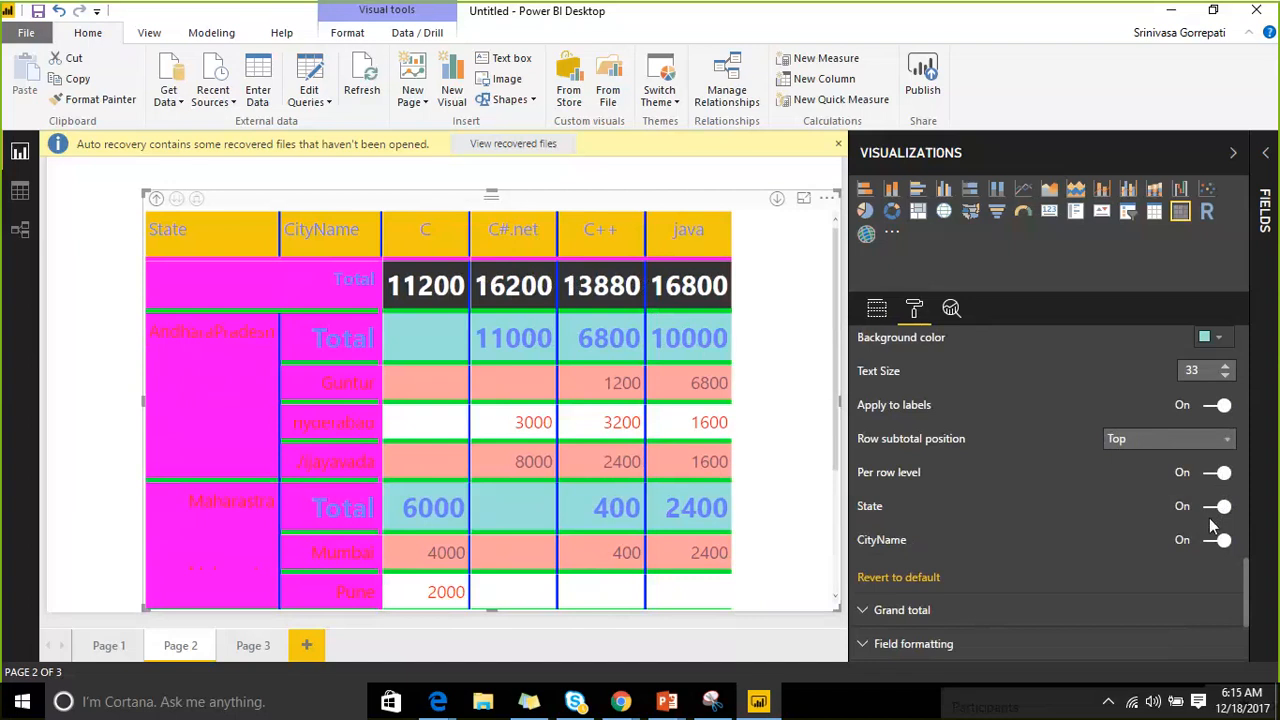
pyautogui.click(1210, 476)
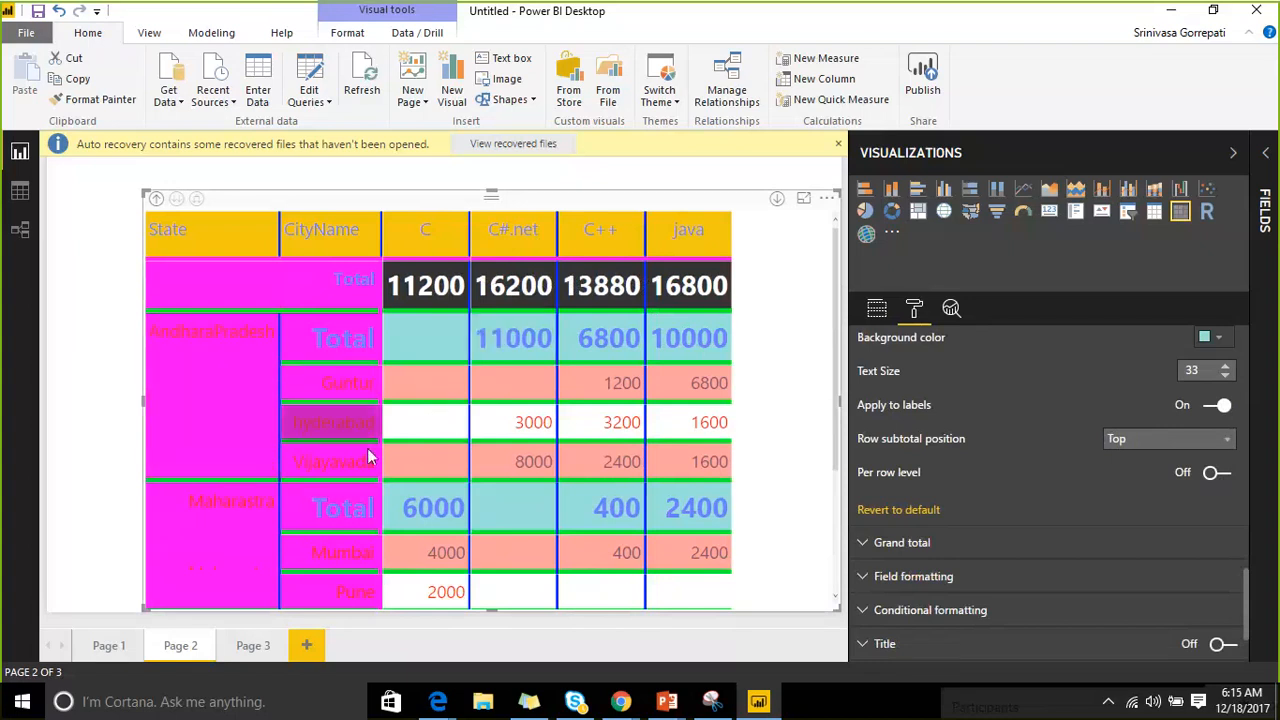
pyautogui.click(1217, 476)
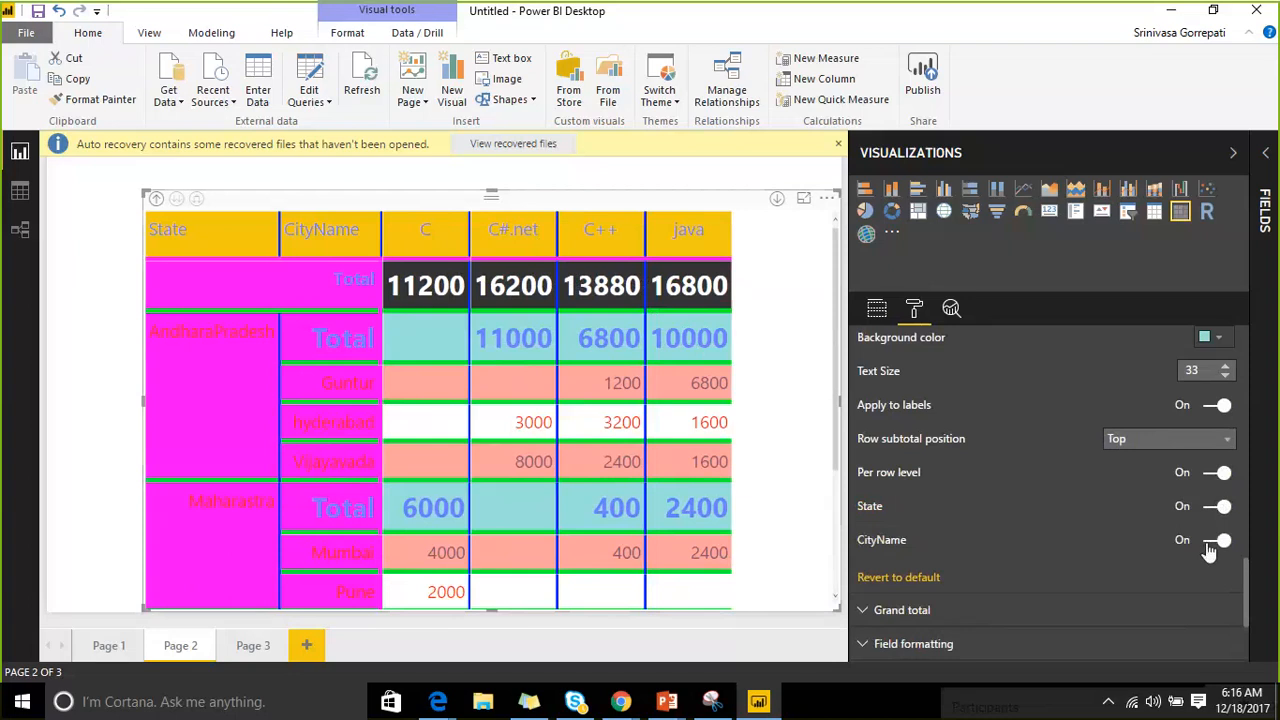
pyautogui.click(1218, 540)
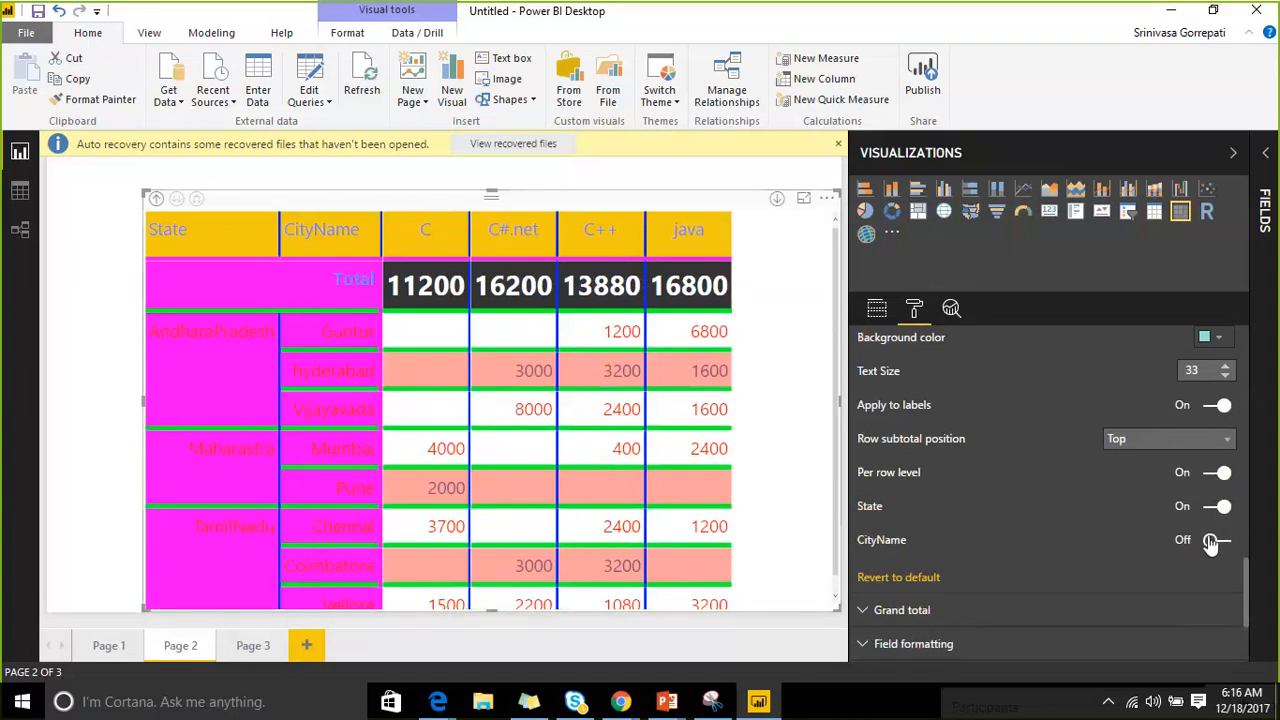
pyautogui.click(1208, 516)
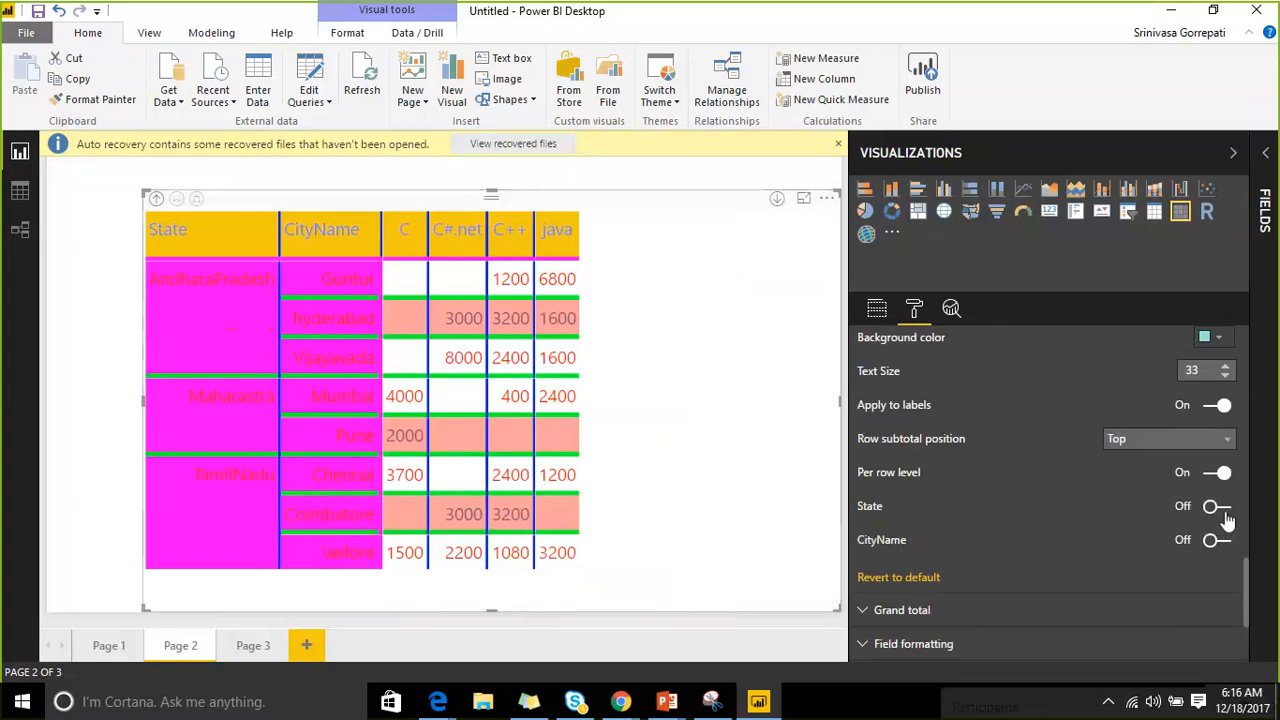
pyautogui.click(1224, 518)
pyautogui.click(1214, 540)
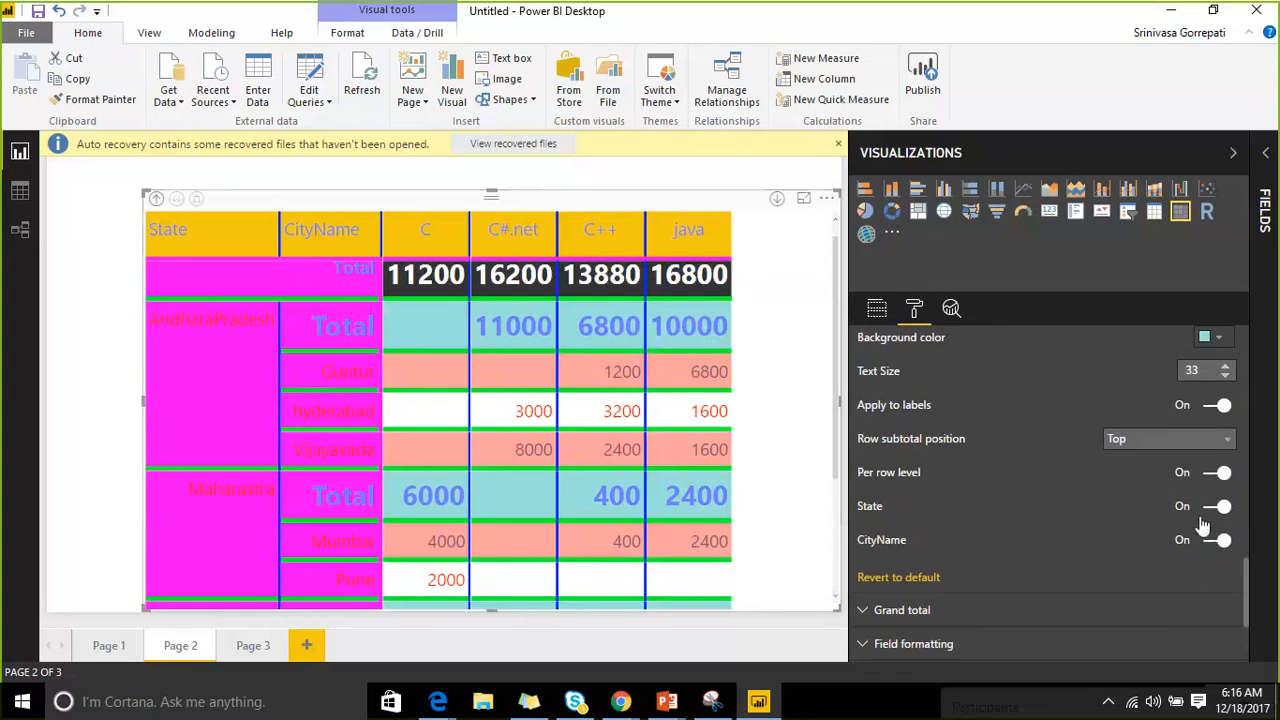
pyautogui.scroll(4, 983, 459)
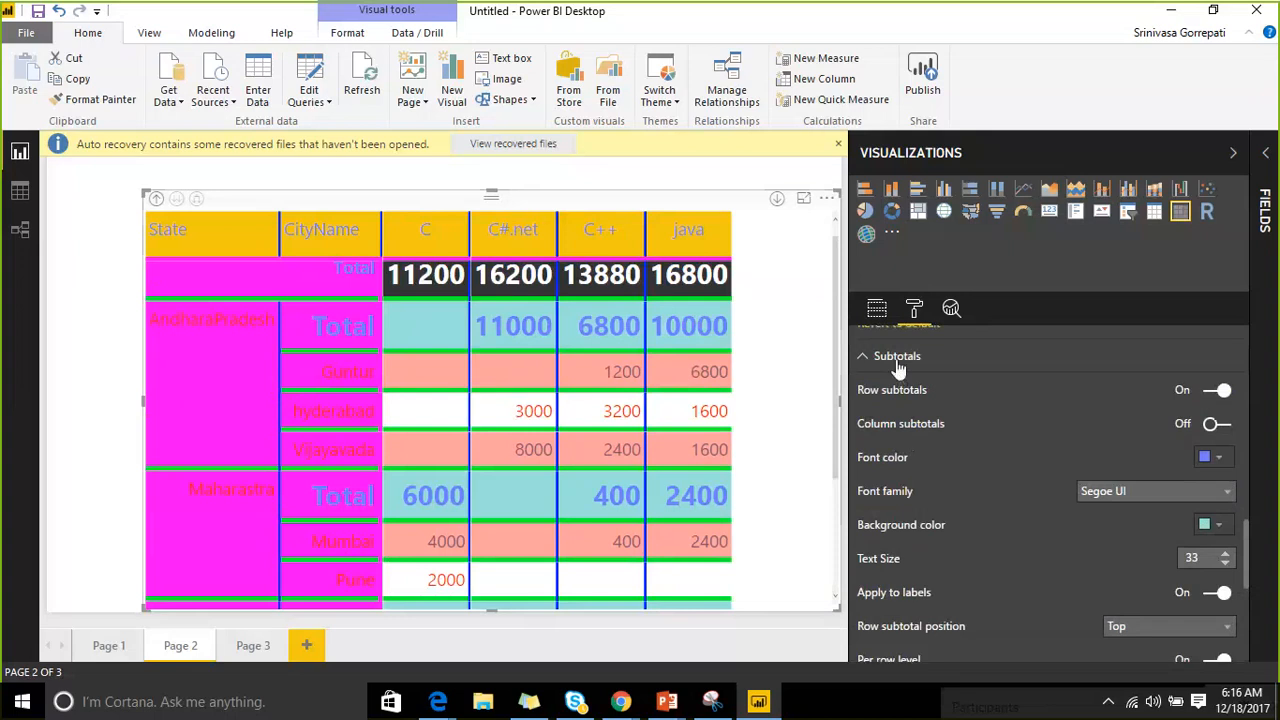
pyautogui.click(1216, 423)
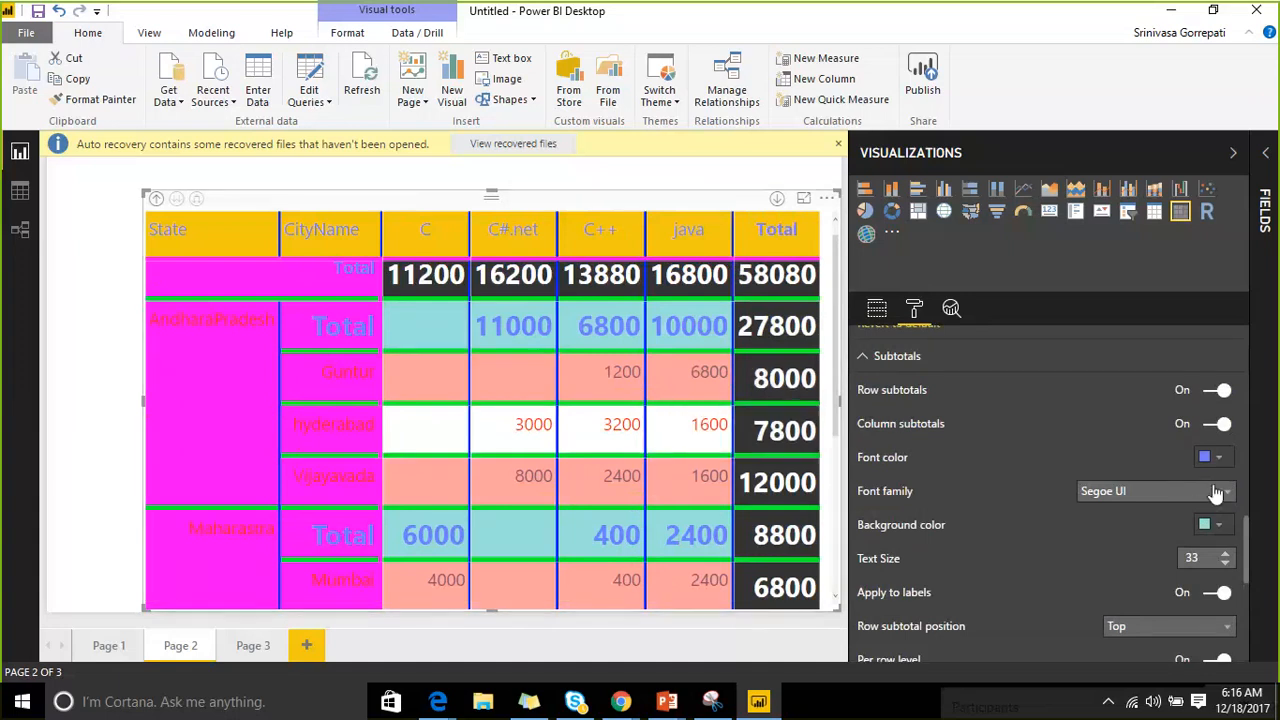
pyautogui.scroll(-3, 1167, 500)
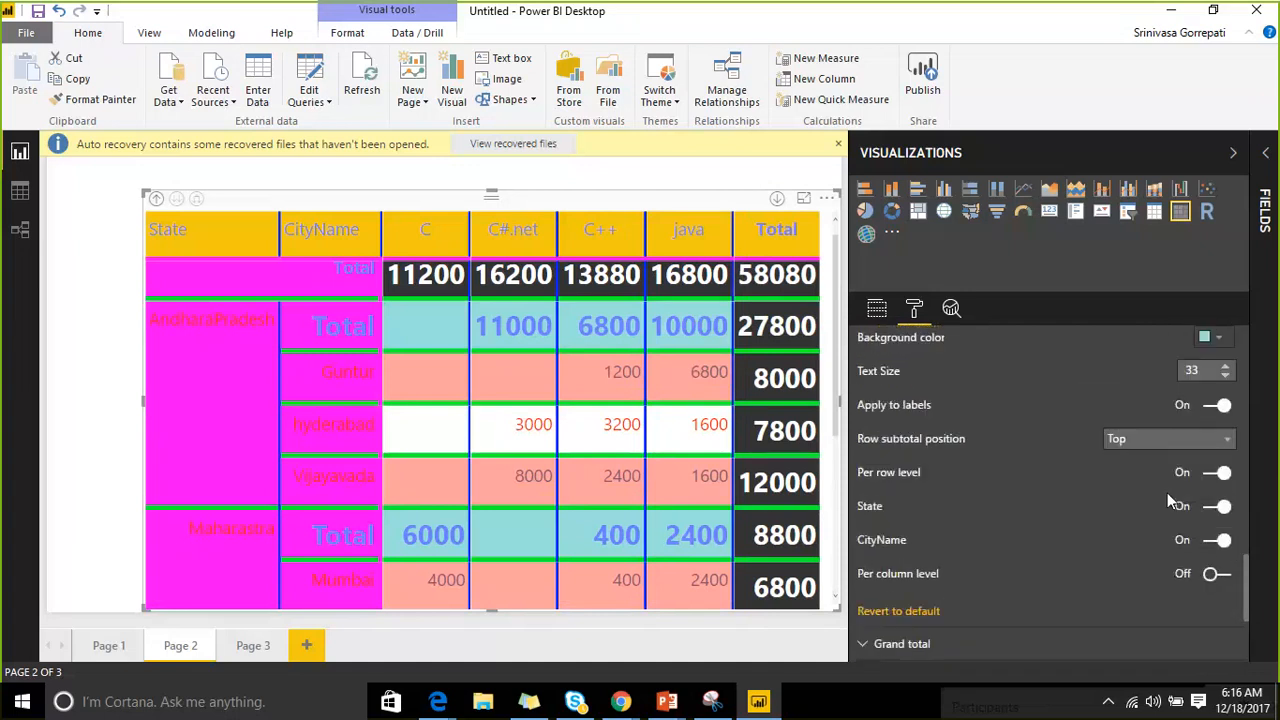
pyautogui.scroll(-4, 1140, 498)
pyautogui.click(868, 457)
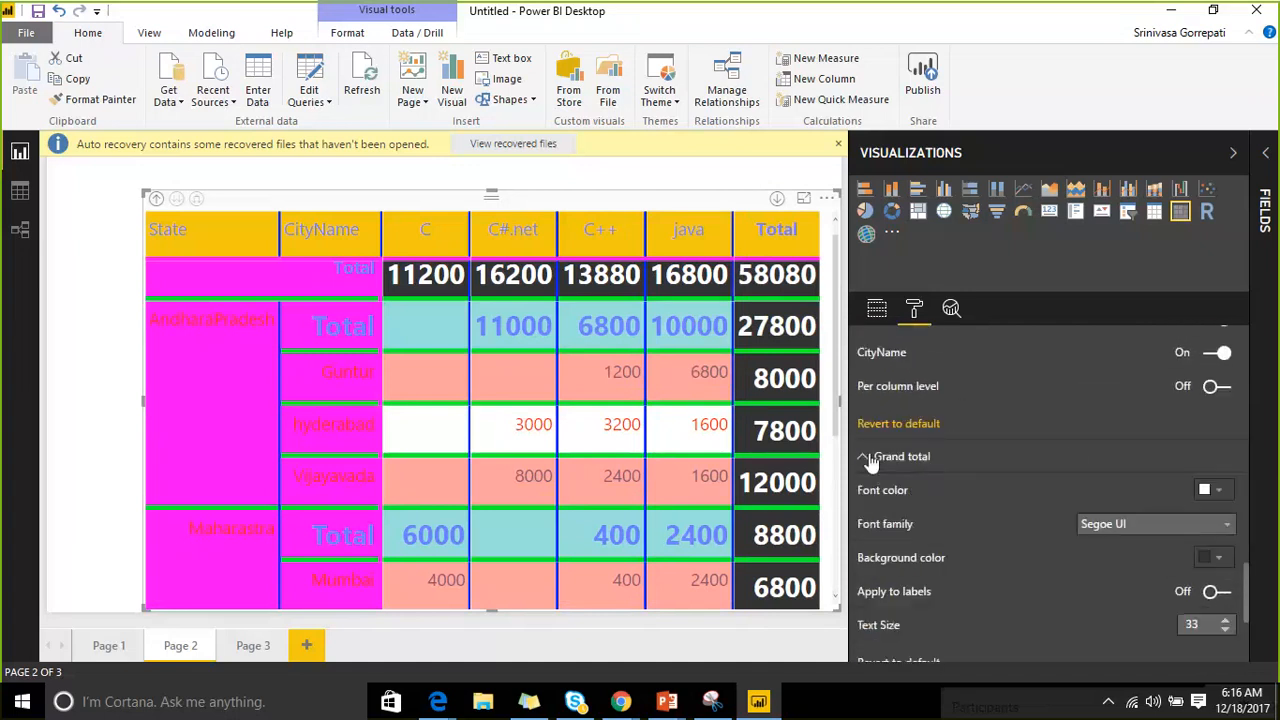
pyautogui.scroll(5, 1073, 460)
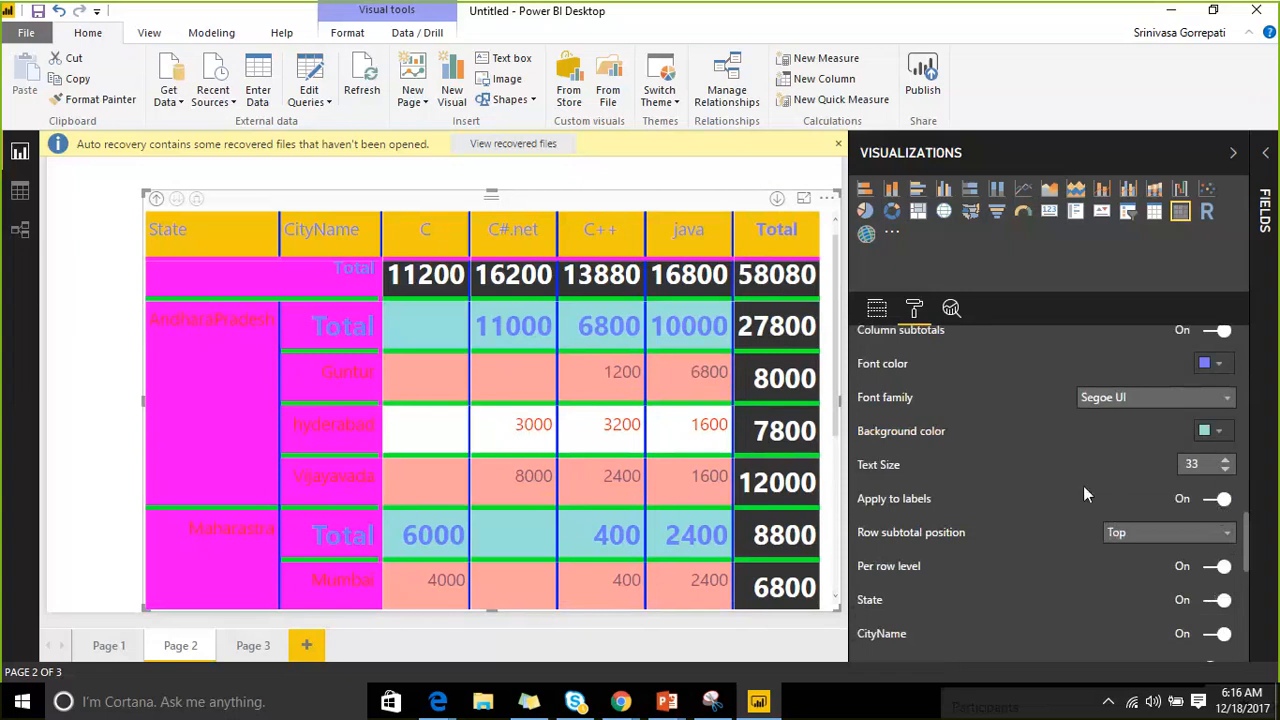
pyautogui.scroll(-1, 1062, 474)
pyautogui.click(1217, 390)
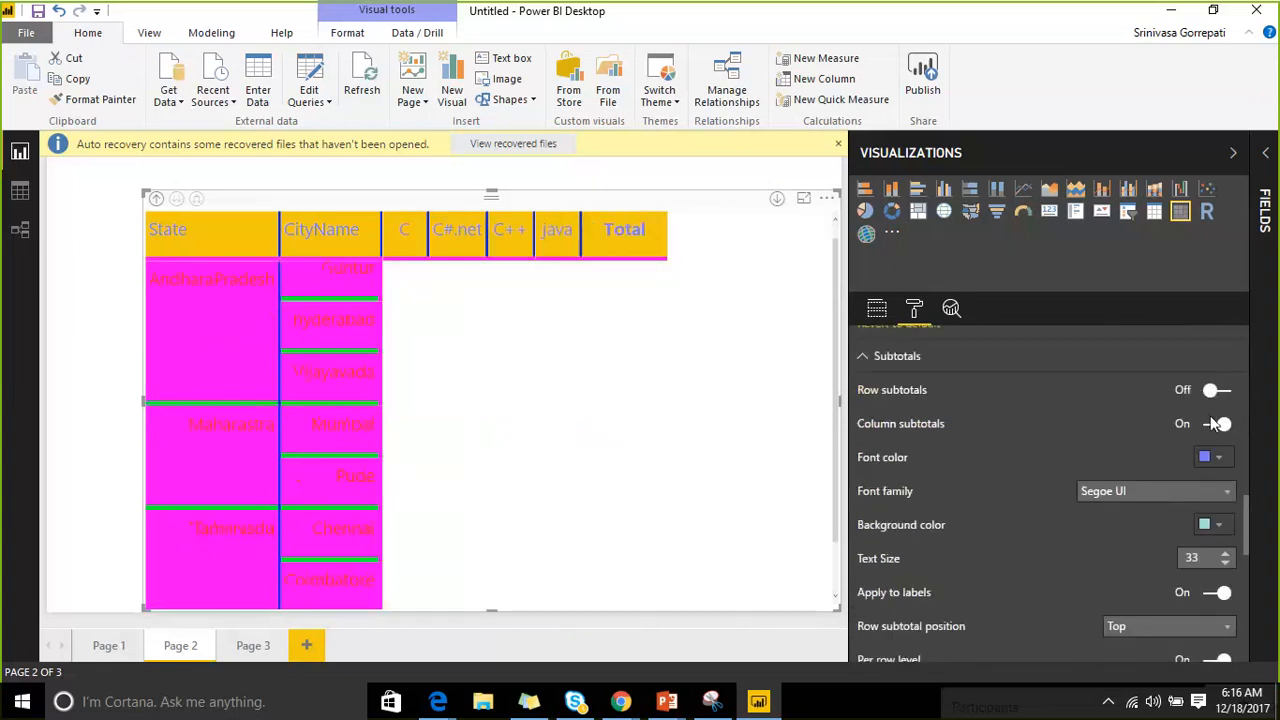
pyautogui.click(1217, 424)
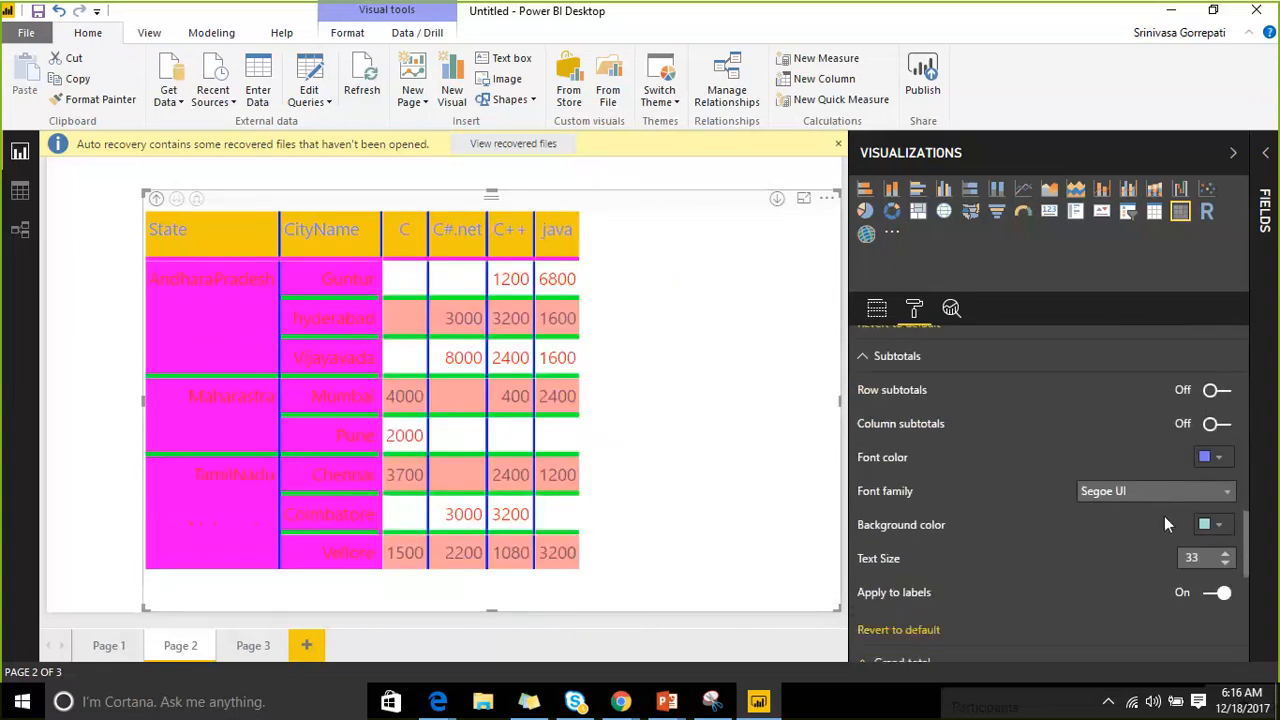
pyautogui.scroll(-3, 910, 410)
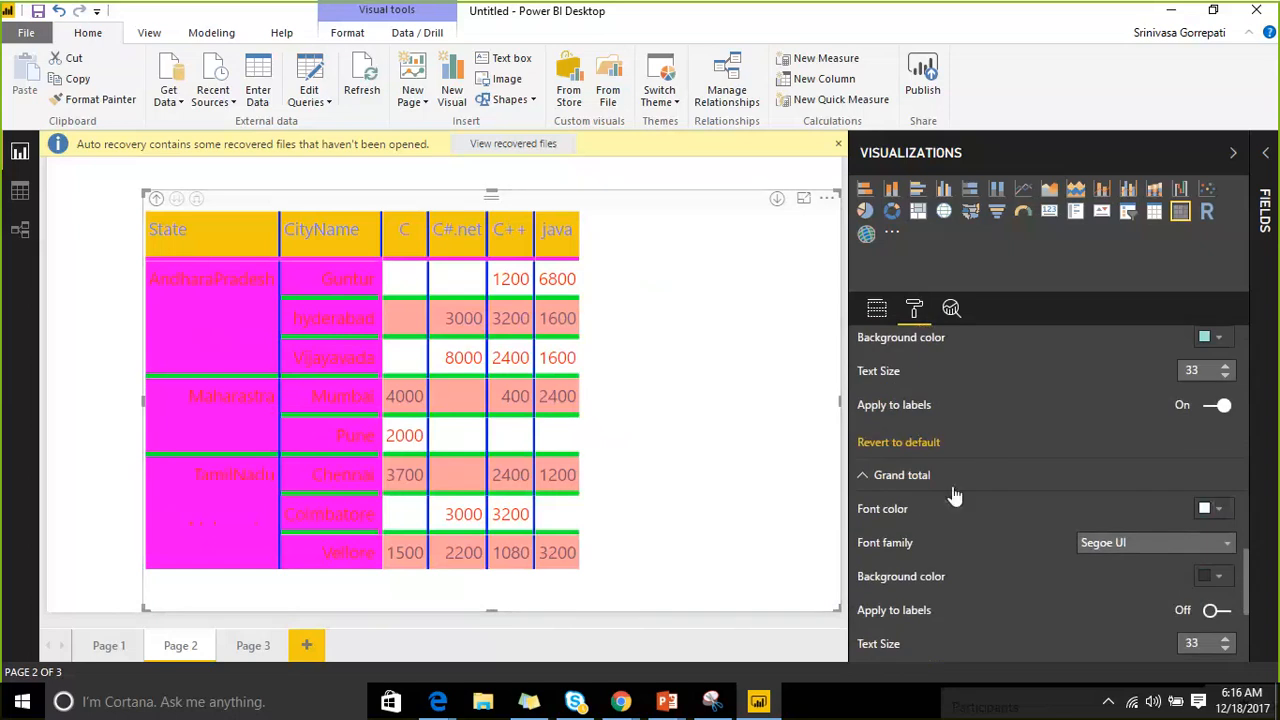
pyautogui.scroll(-2, 940, 470)
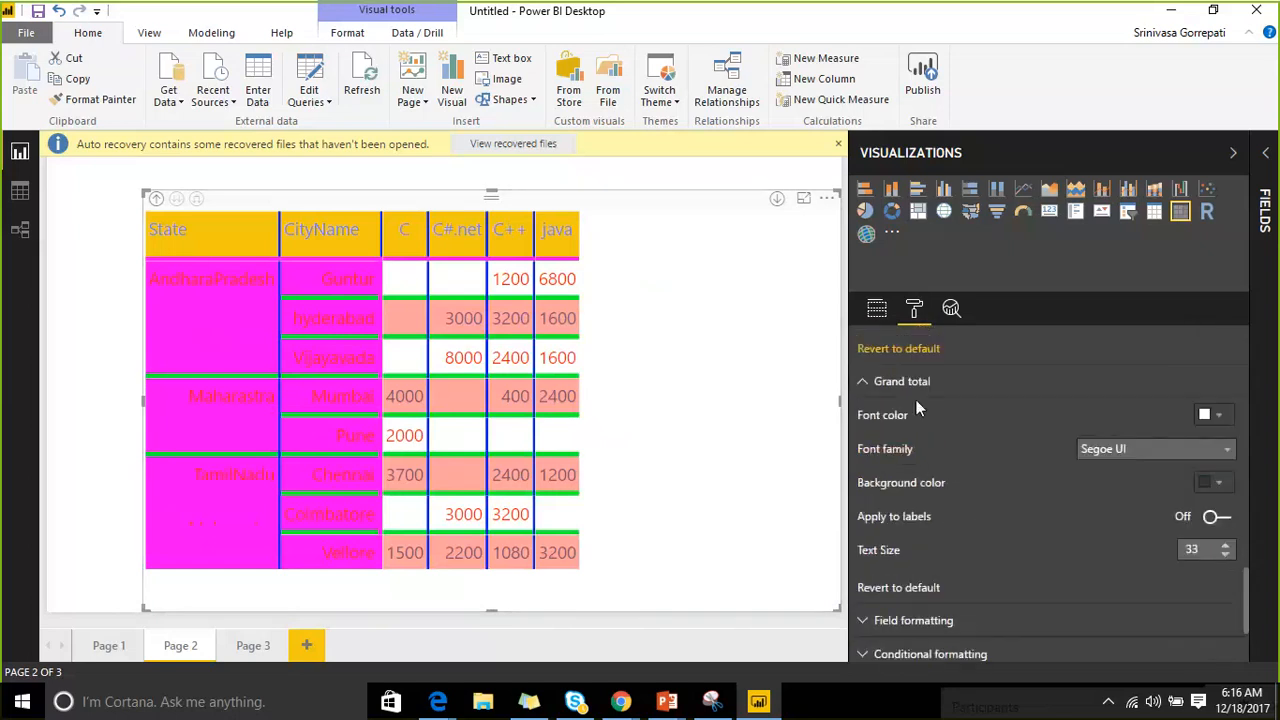
pyautogui.scroll(2, 910, 440)
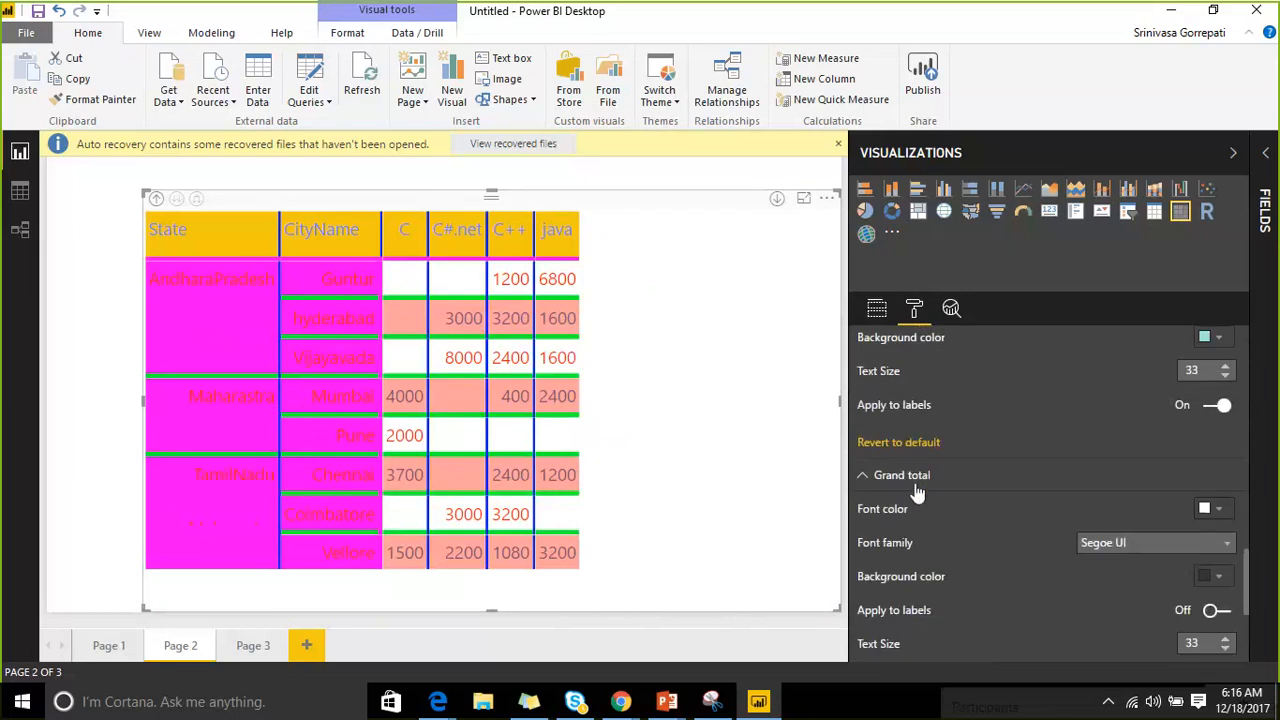
pyautogui.scroll(5, 930, 480)
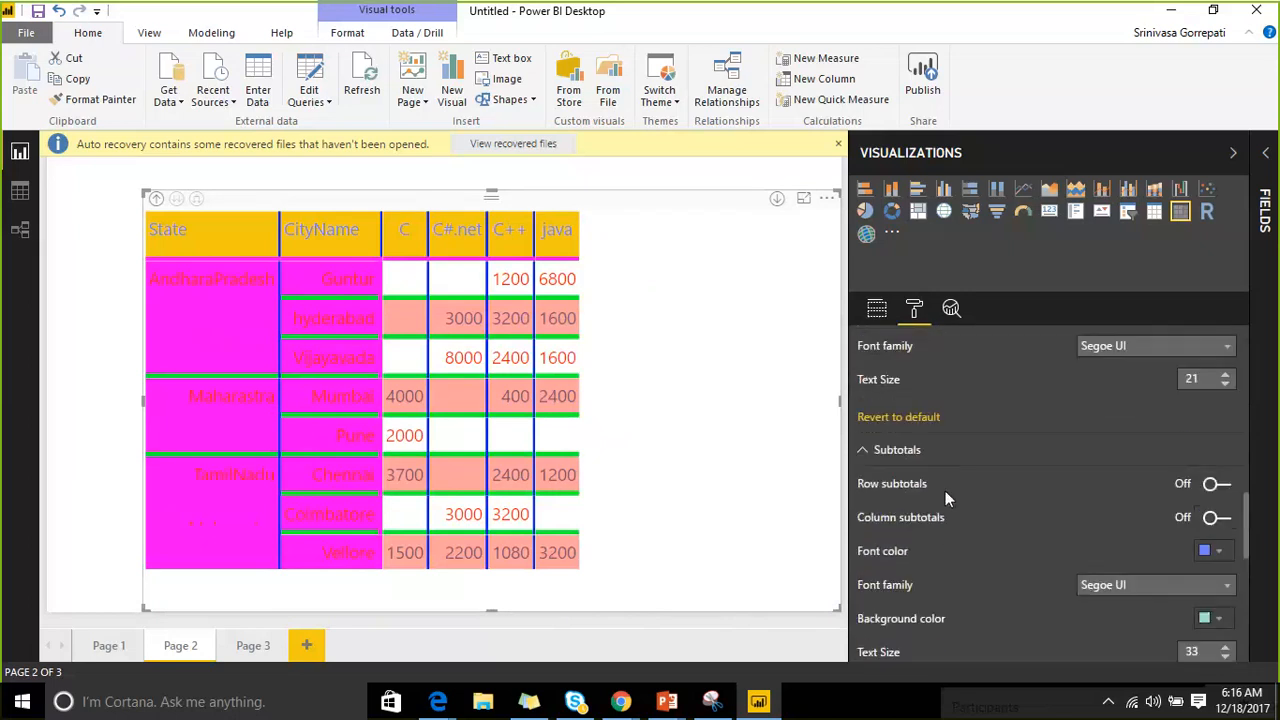
pyautogui.click(864, 450)
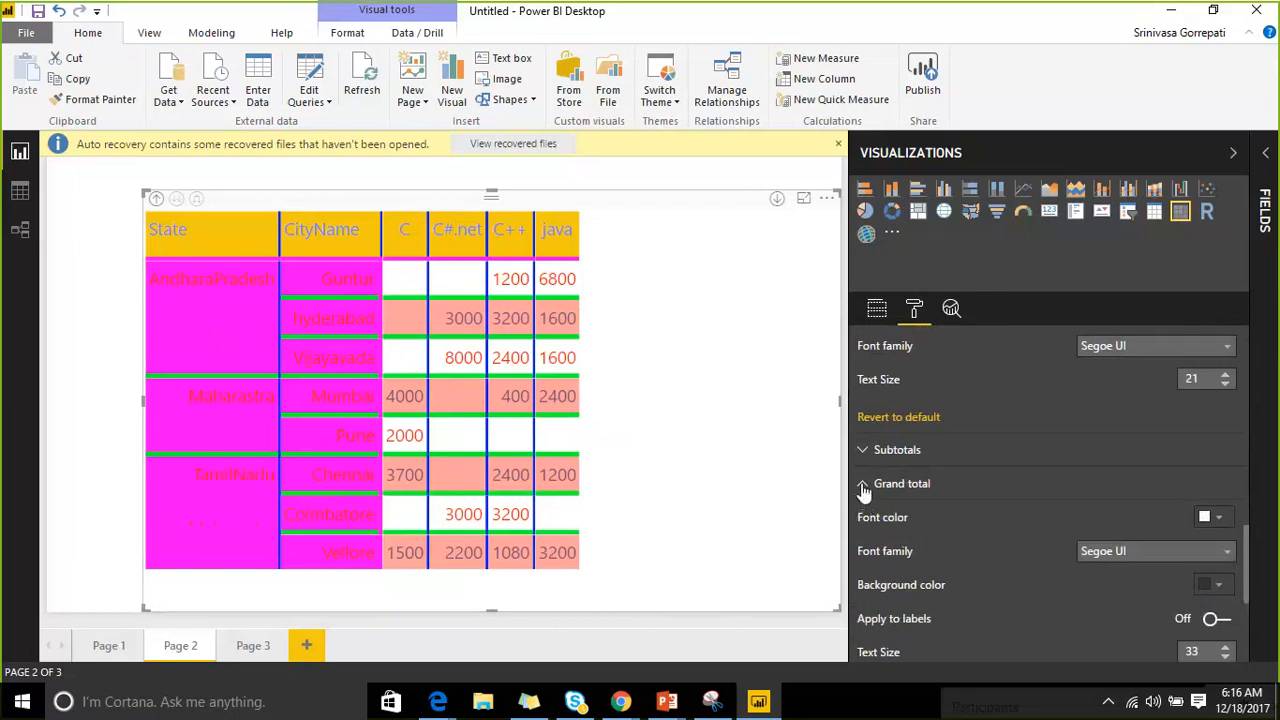
pyautogui.scroll(-1, 865, 489)
pyautogui.scroll(3, 877, 478)
pyautogui.click(865, 451)
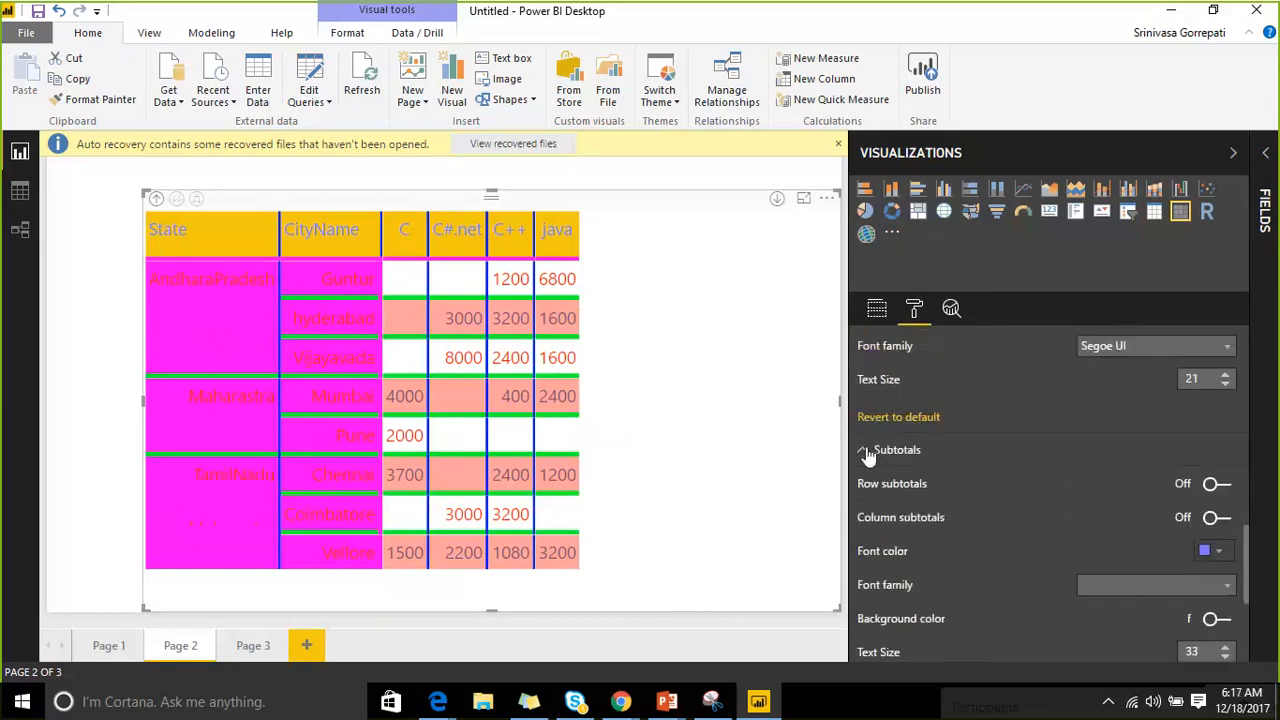
pyautogui.click(1215, 483)
pyautogui.click(1215, 517)
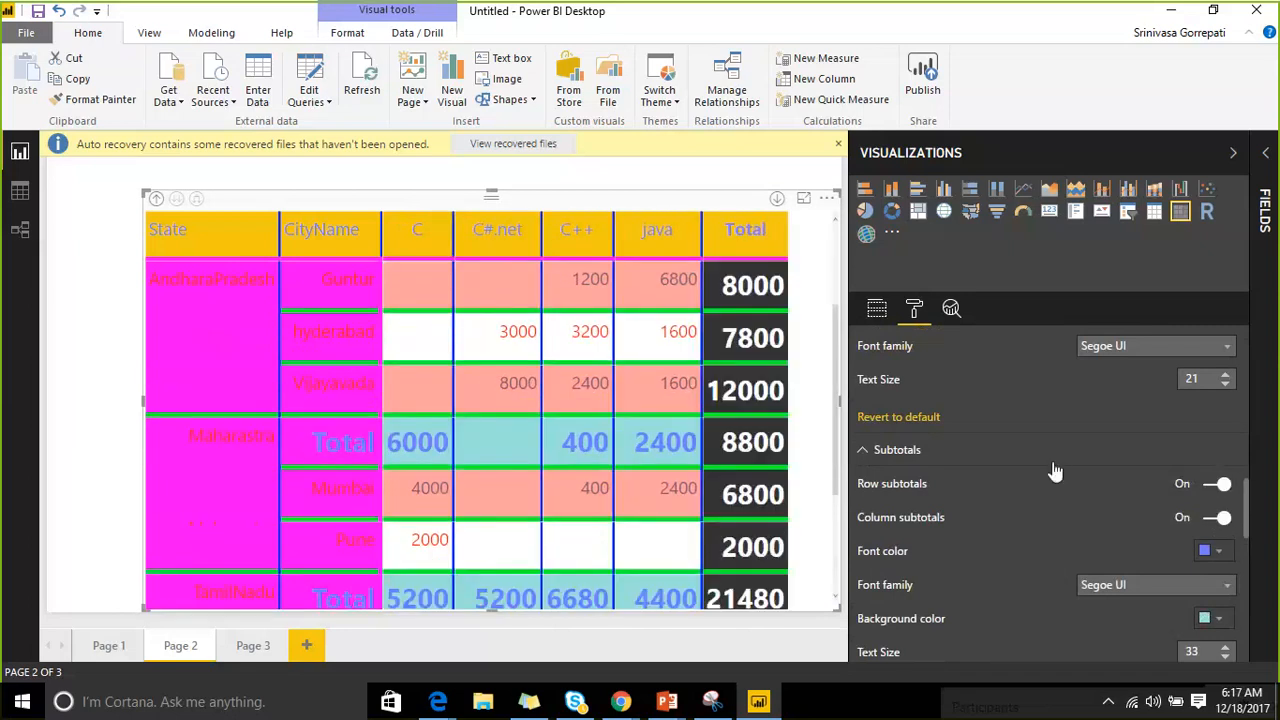
pyautogui.scroll(-4, 1055, 470)
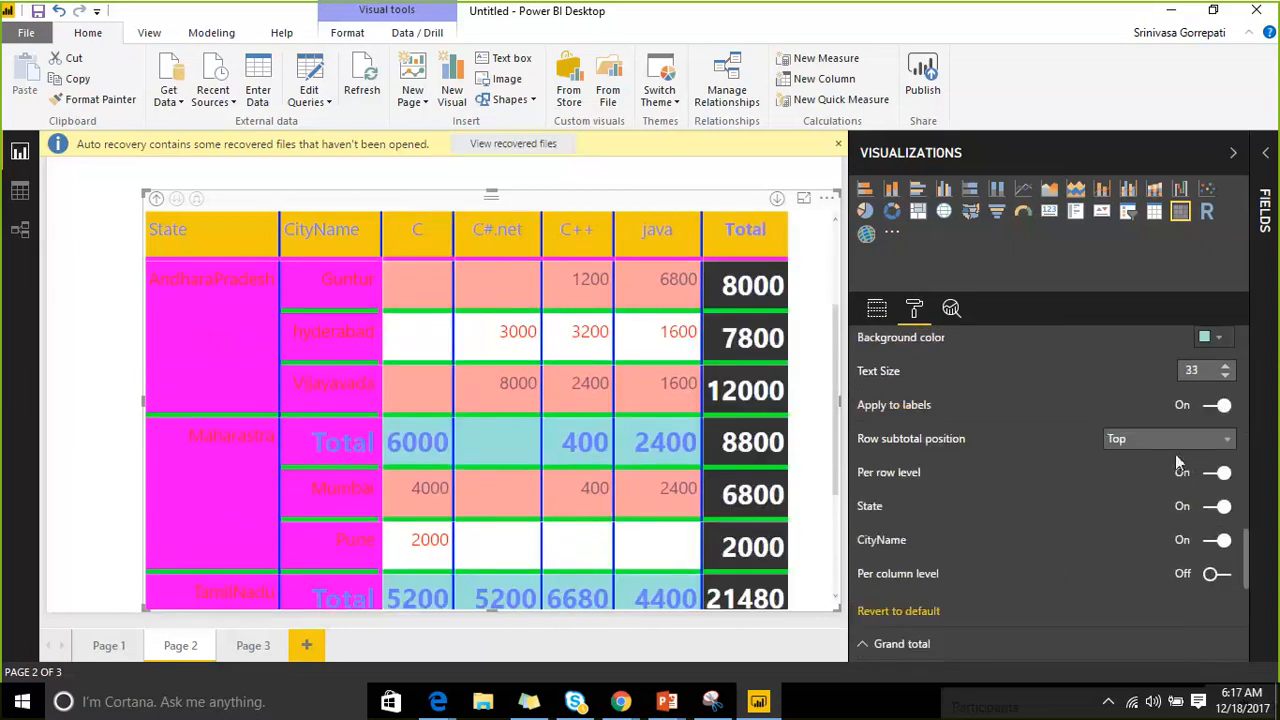
pyautogui.scroll(-3, 979, 508)
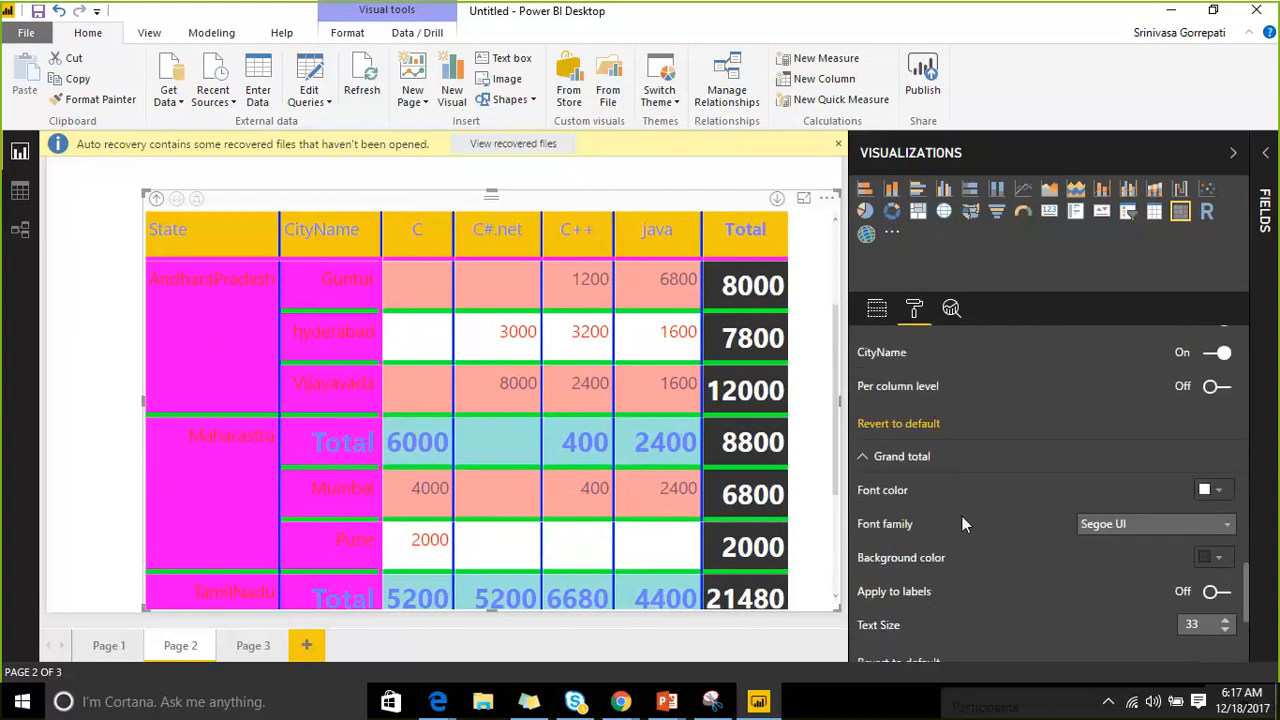
pyautogui.scroll(2, 995, 518)
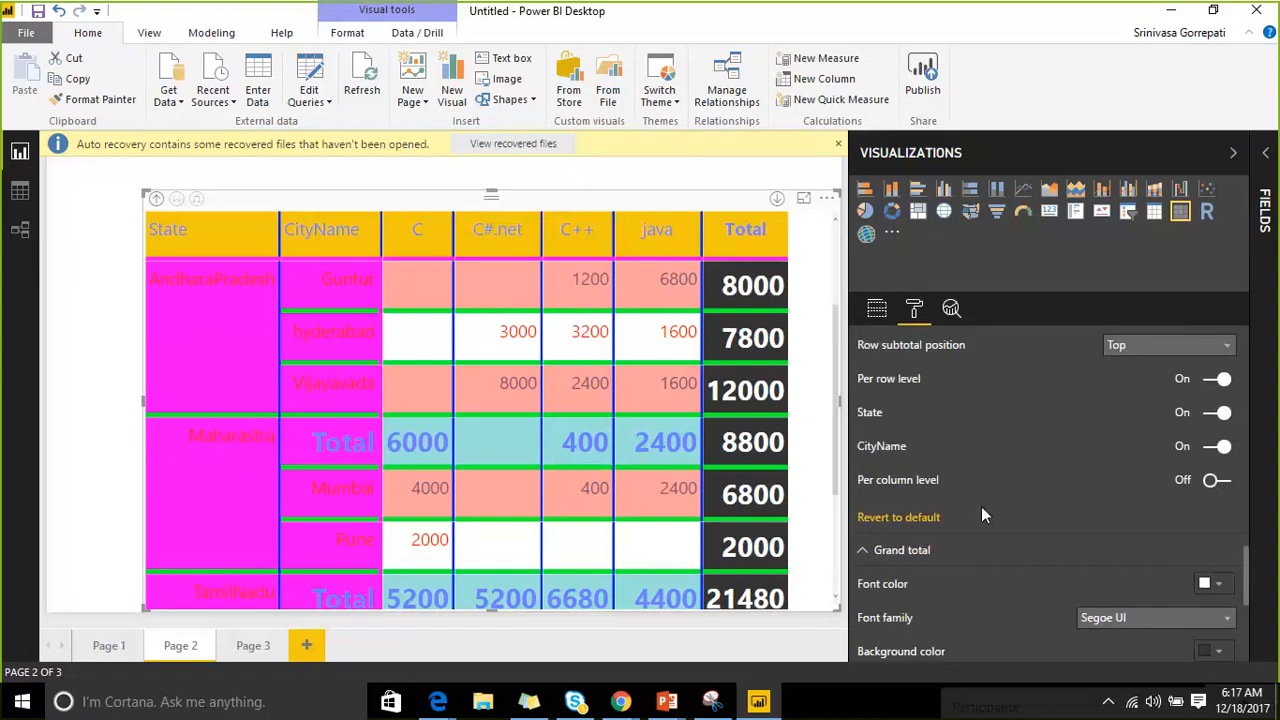
# Turn Per row level and Per column level subtotal controls off, hiding the Bookname level along the way.
pyautogui.click(1218, 484)
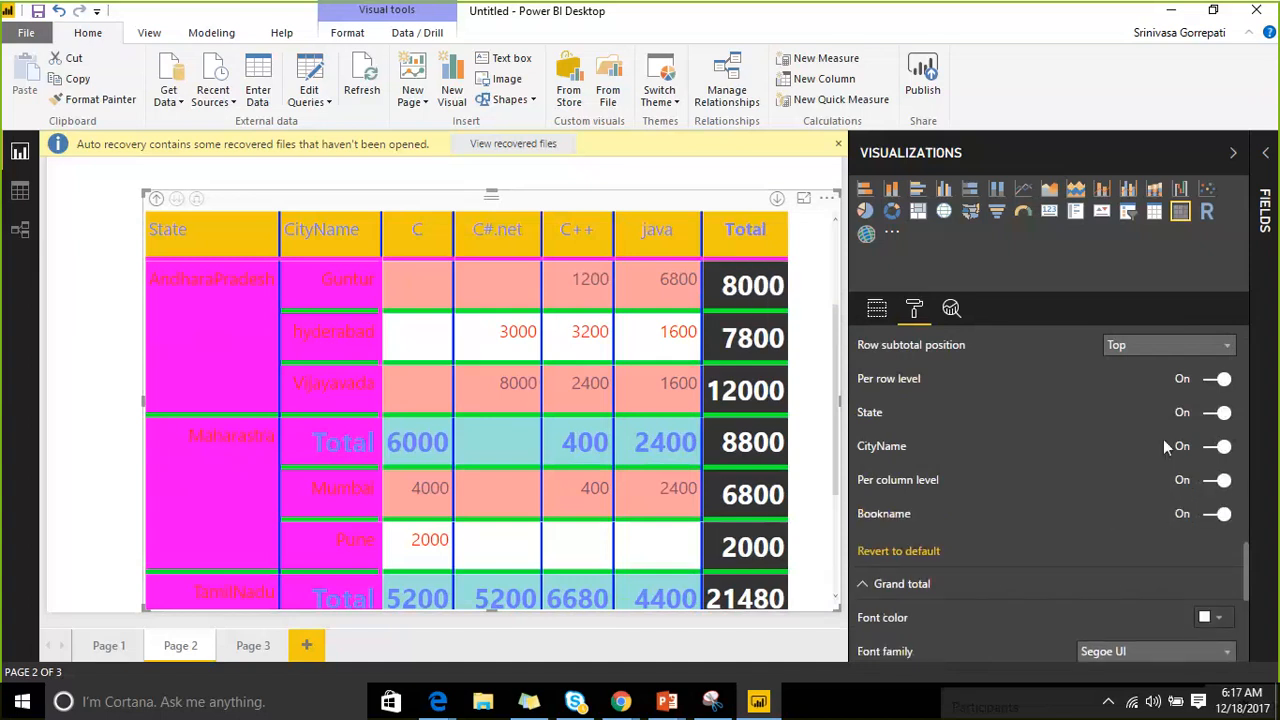
pyautogui.scroll(3, 1130, 483)
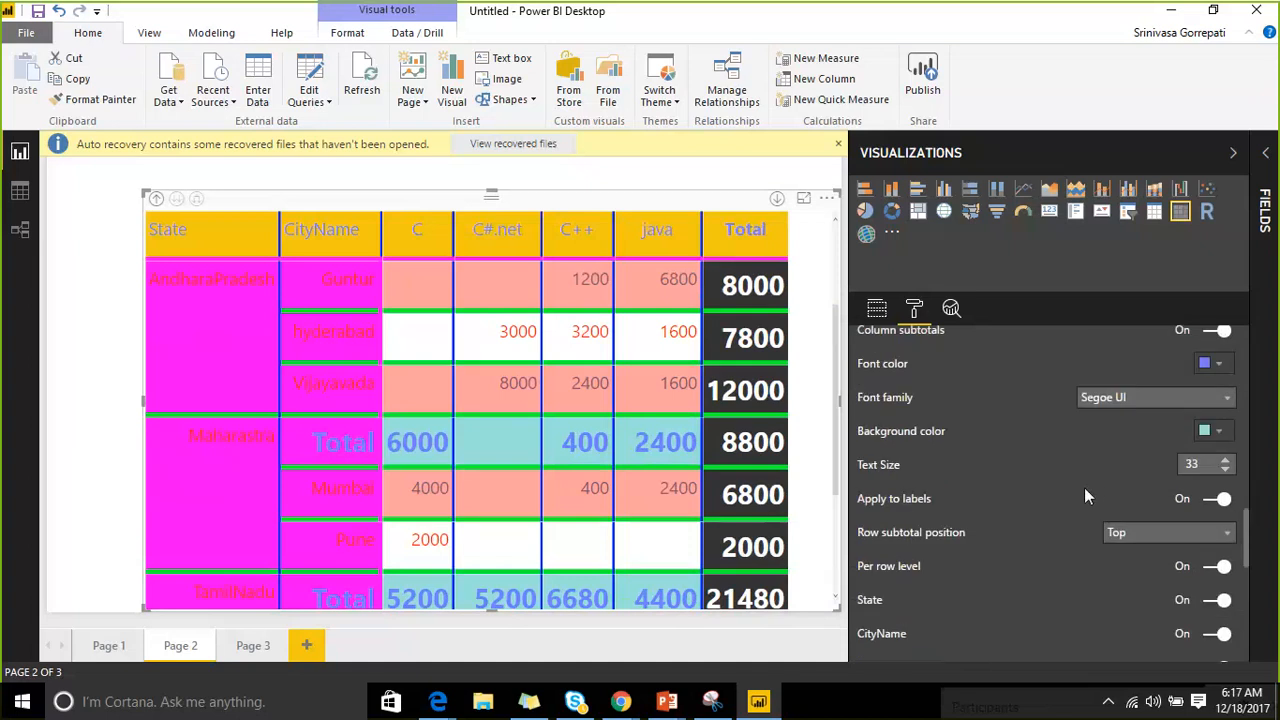
pyautogui.scroll(-2, 1110, 515)
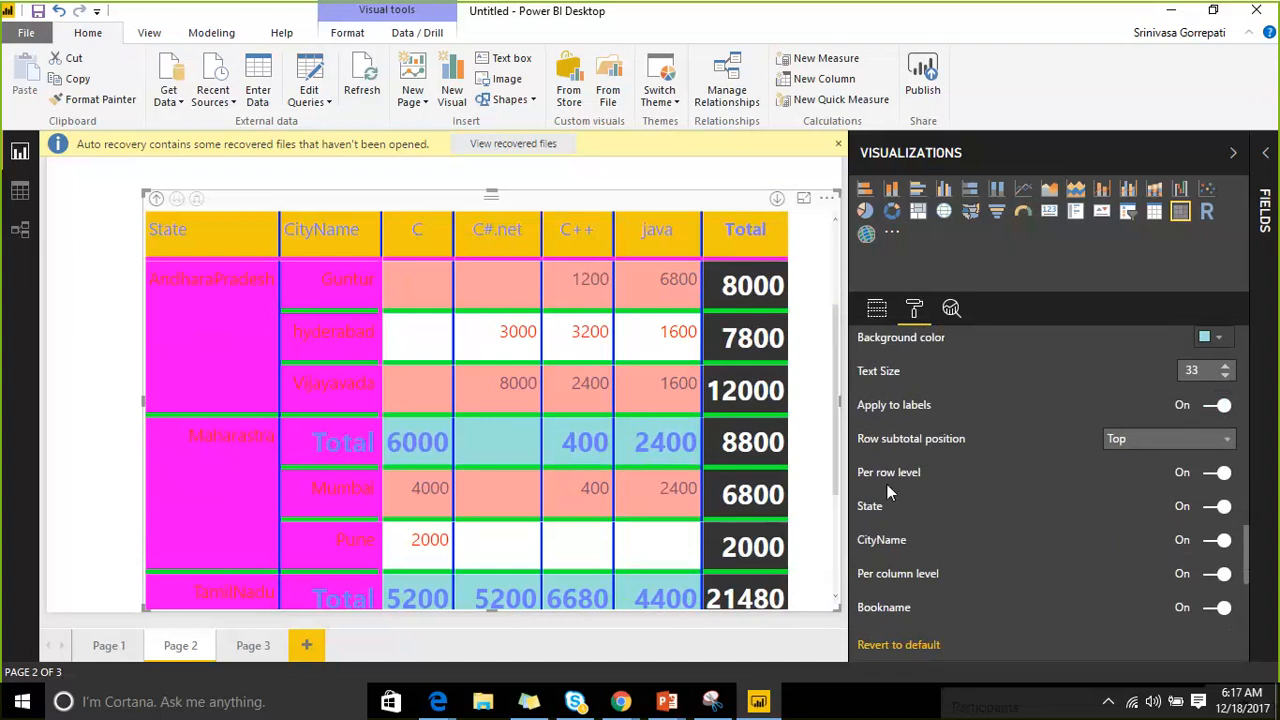
pyautogui.click(1205, 479)
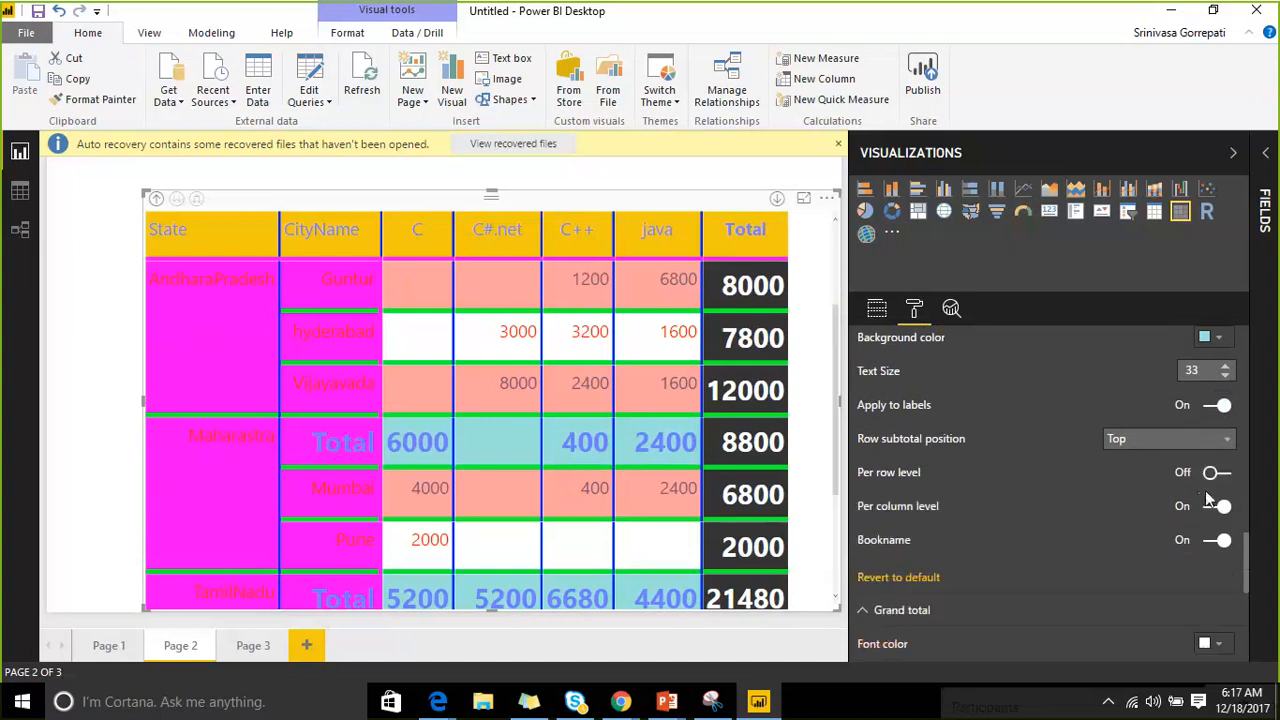
pyautogui.click(1218, 540)
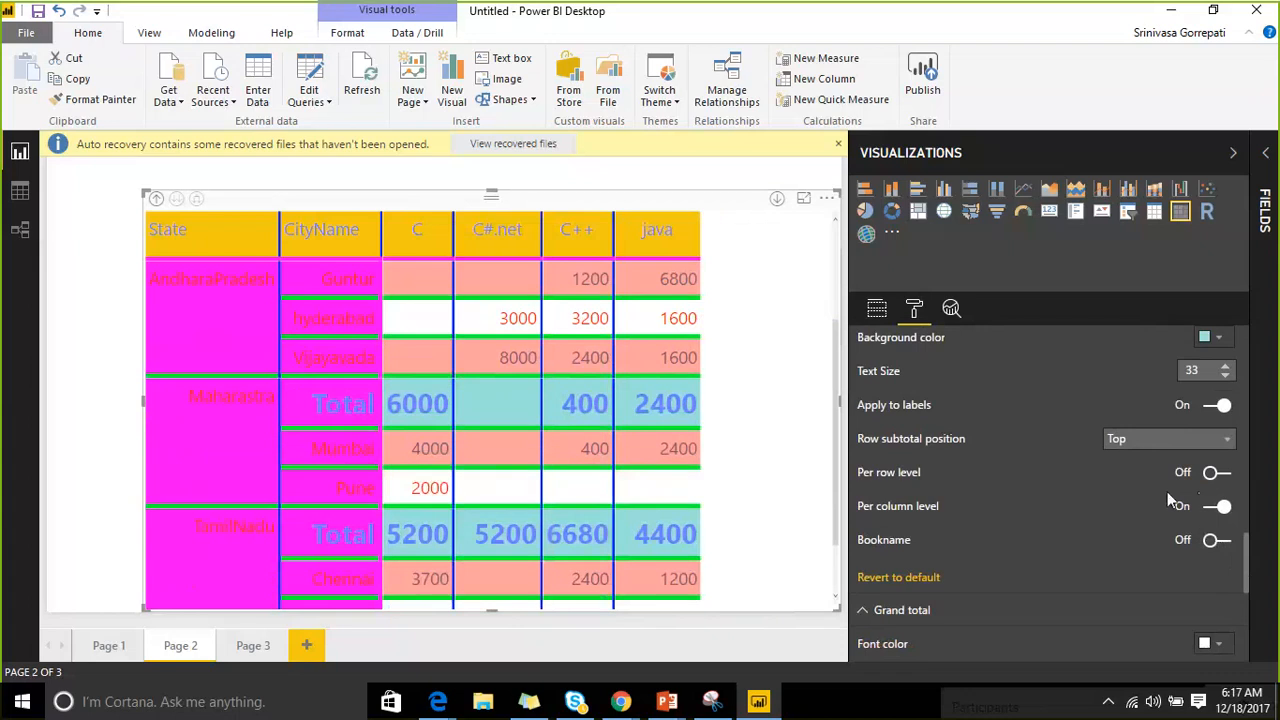
pyautogui.click(1213, 510)
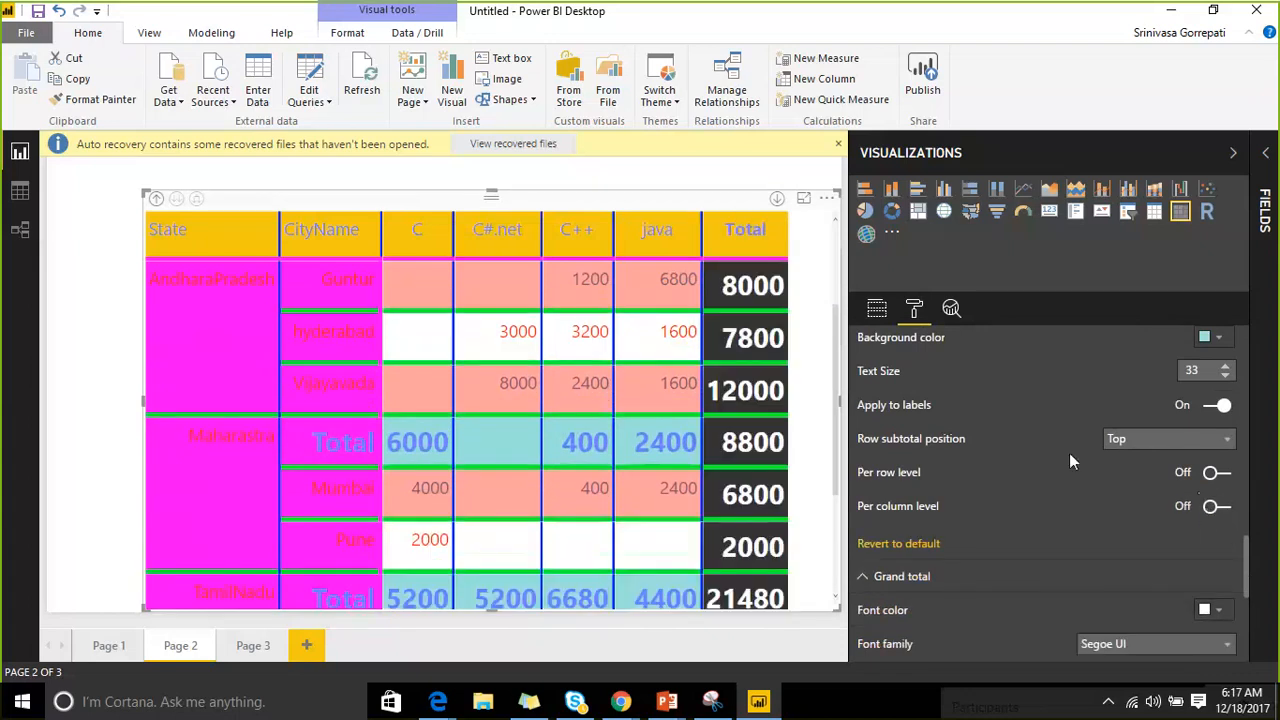
pyautogui.scroll(3, 1053, 498)
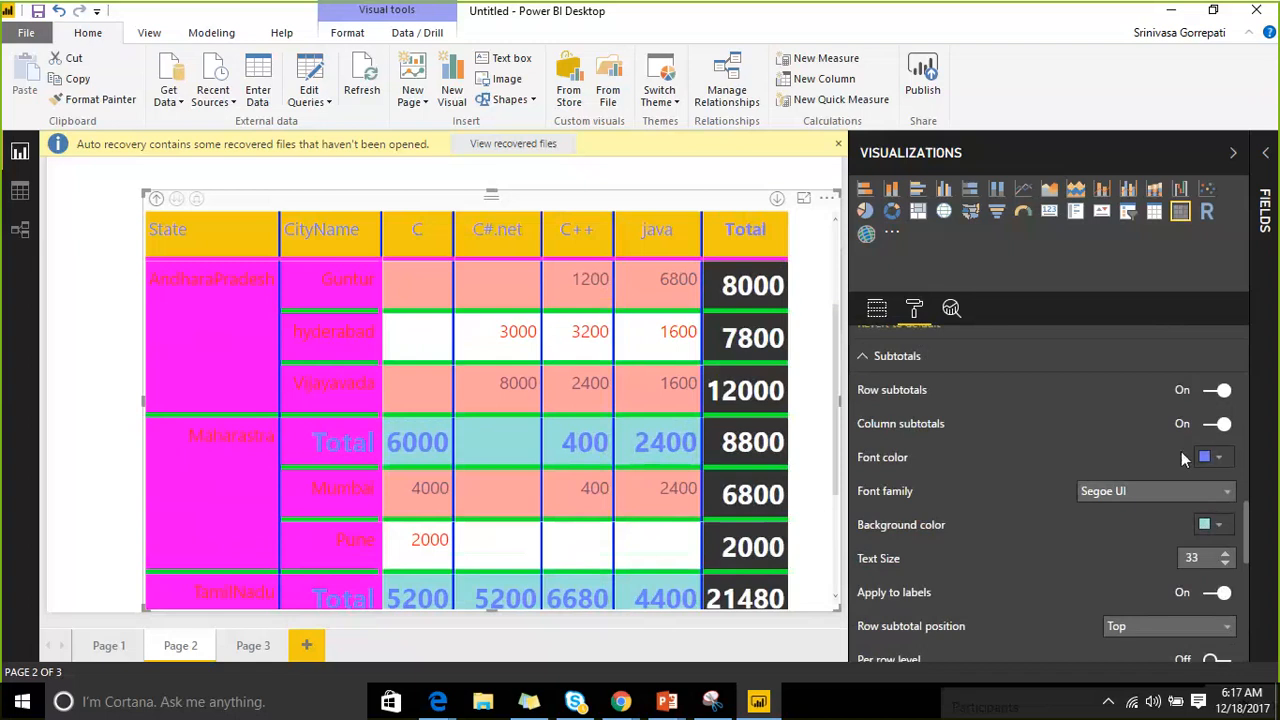
pyautogui.scroll(3, 886, 394)
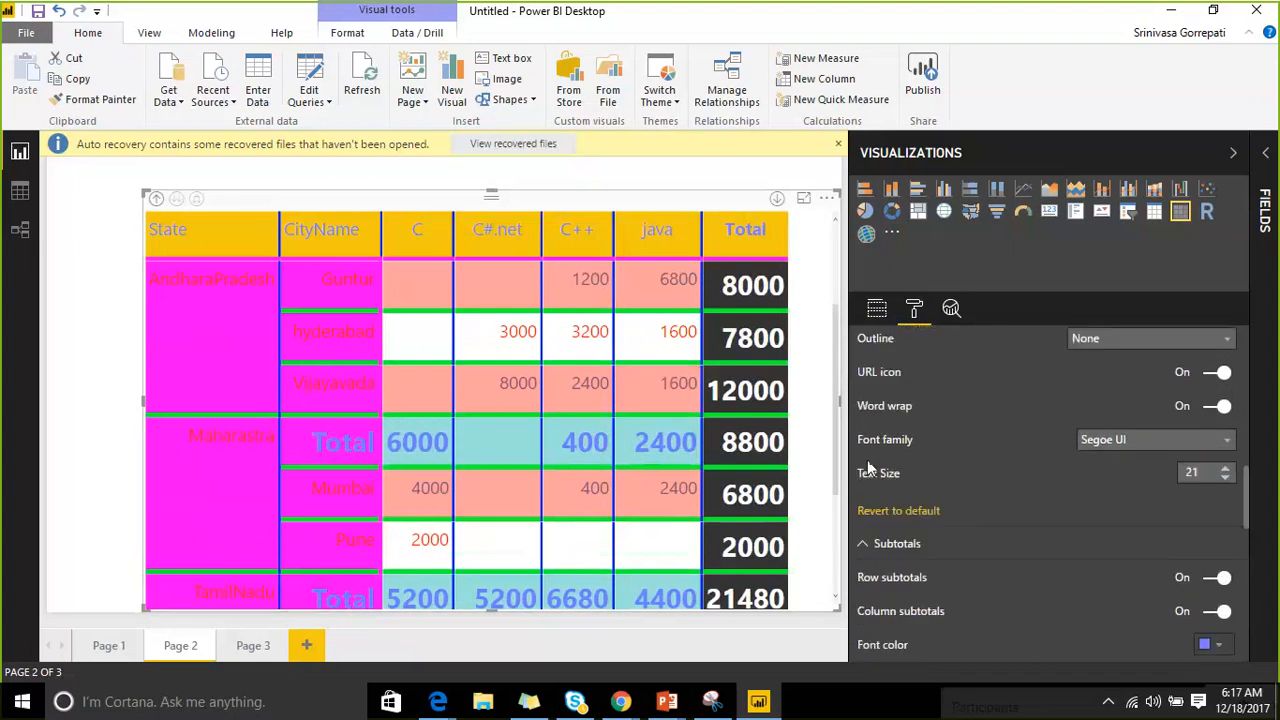
pyautogui.scroll(-1, 698, 467)
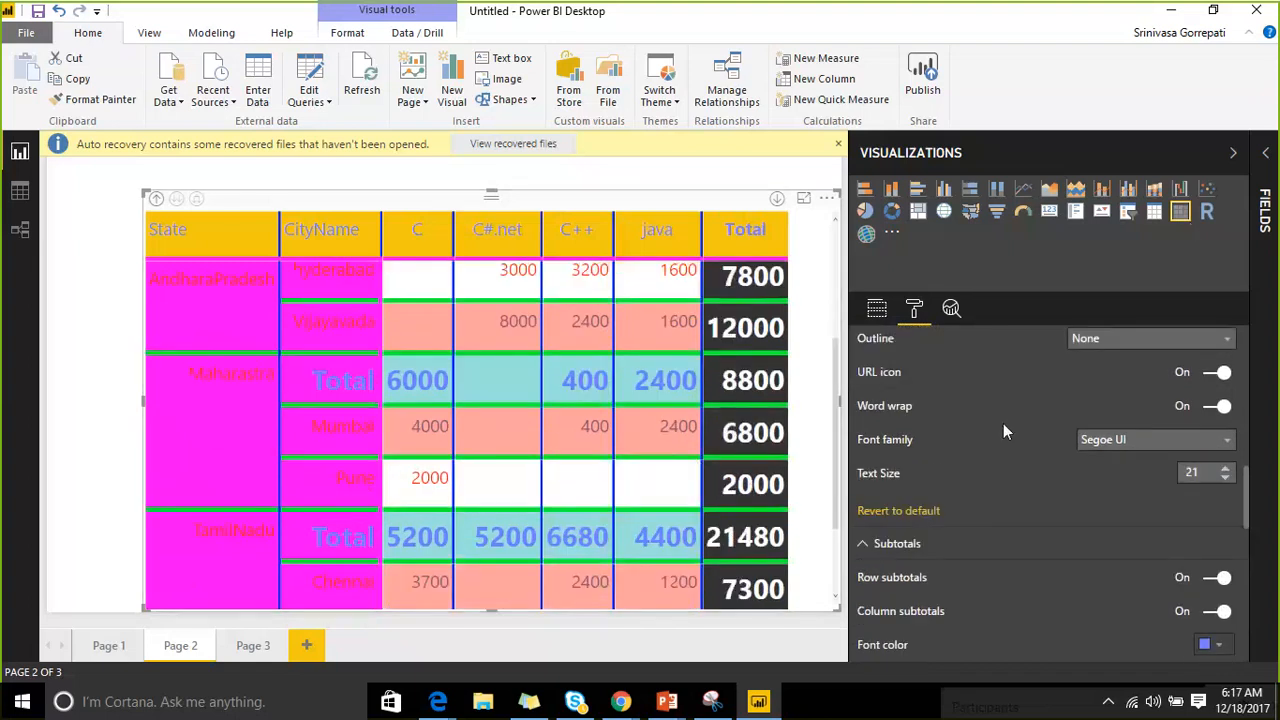
pyautogui.scroll(2, 1003, 432)
pyautogui.scroll(-4, 979, 434)
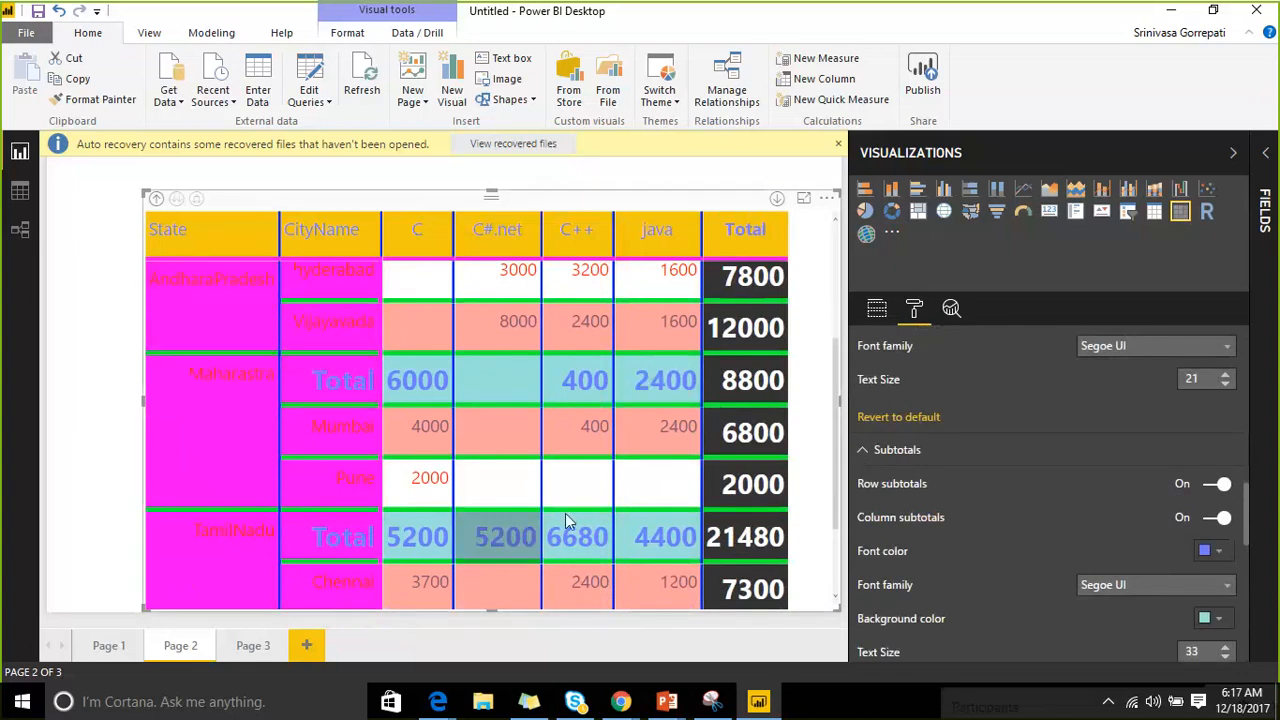
pyautogui.scroll(-2, 660, 392)
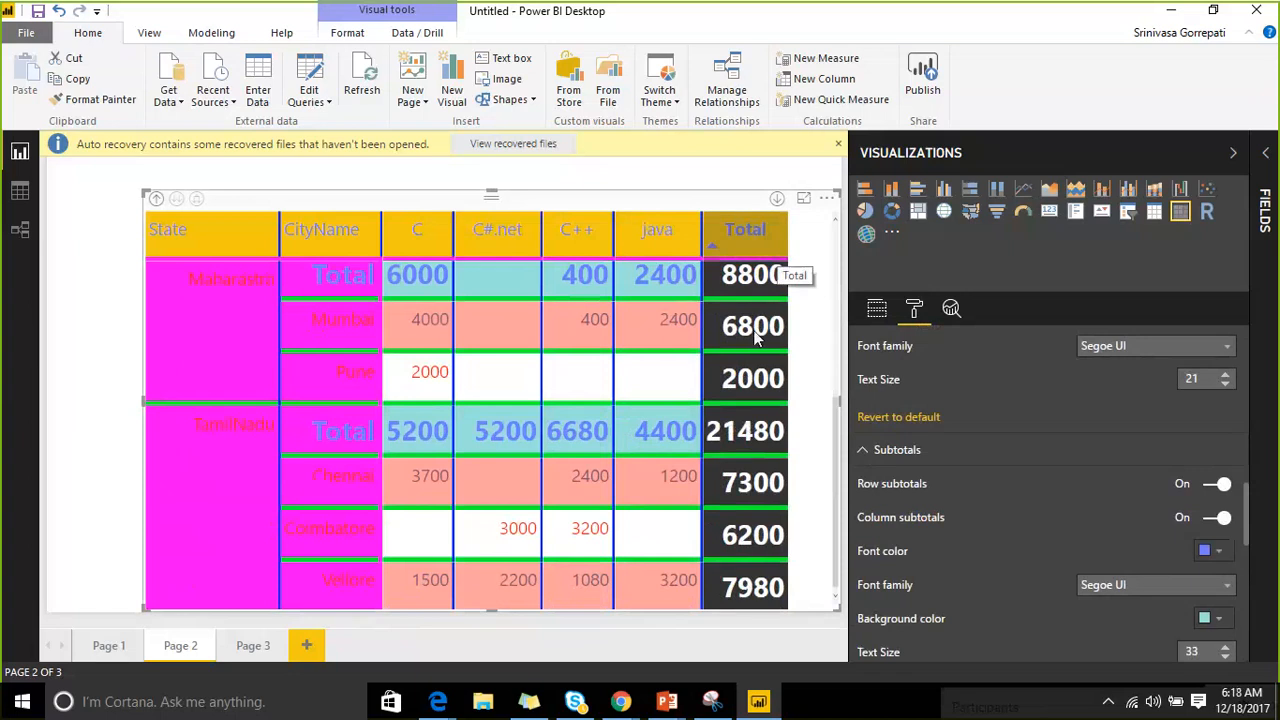
pyautogui.scroll(4, 733, 462)
pyautogui.scroll(2, 642, 432)
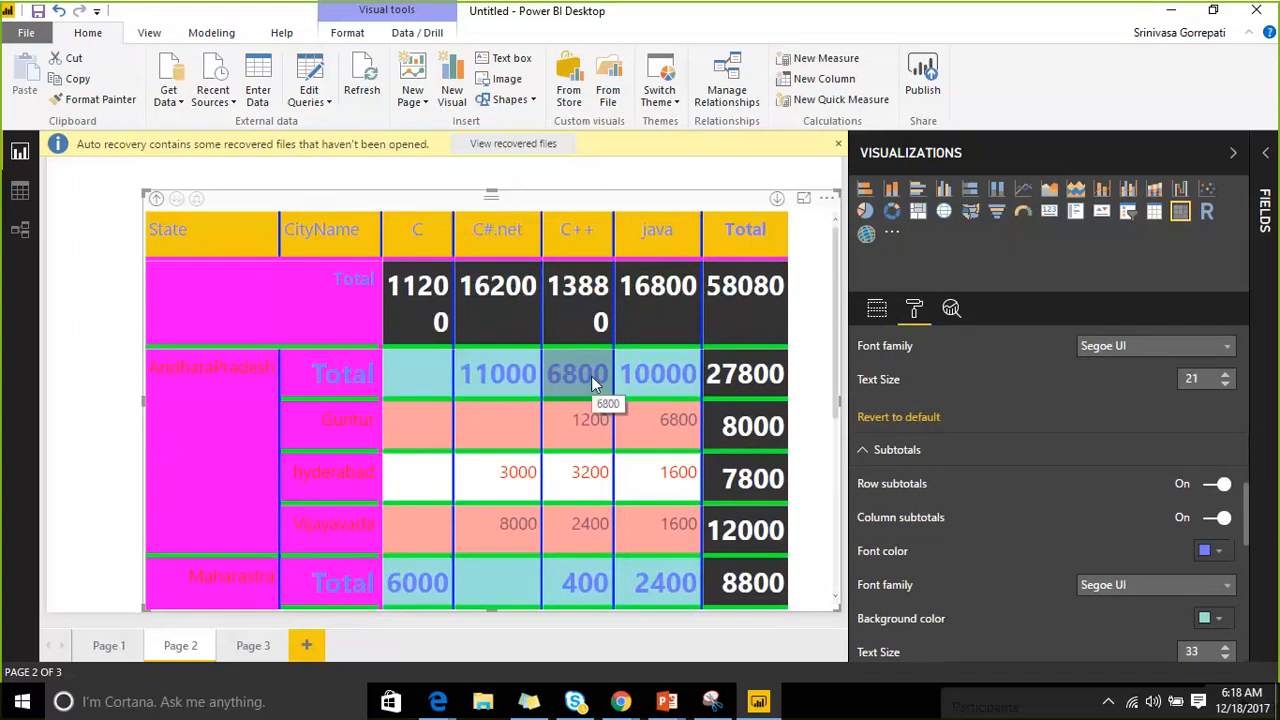
pyautogui.click(1212, 520)
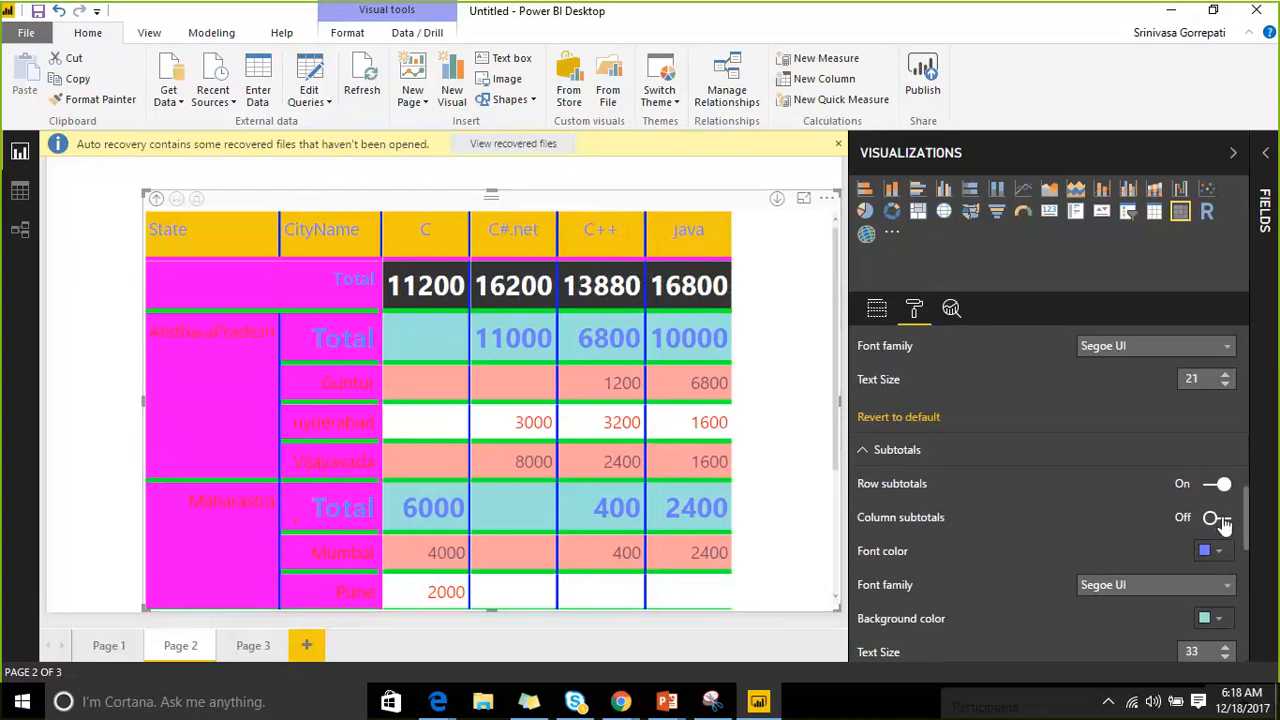
pyautogui.click(1214, 519)
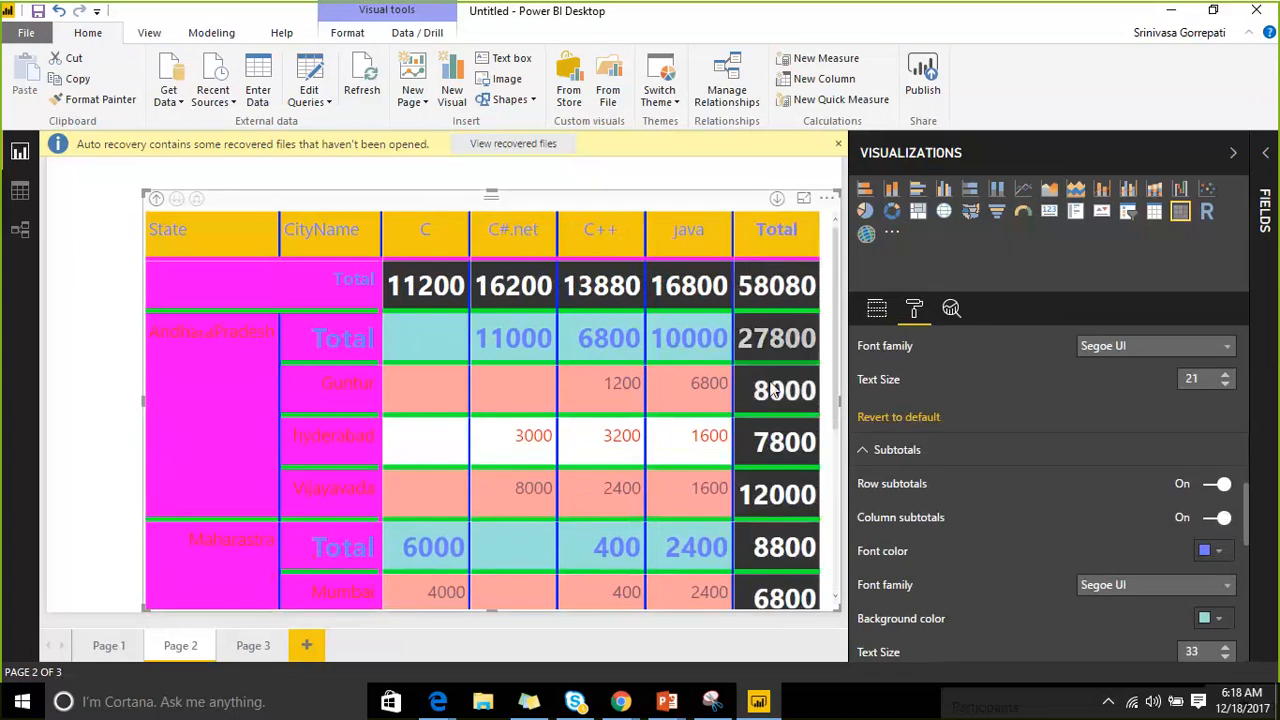
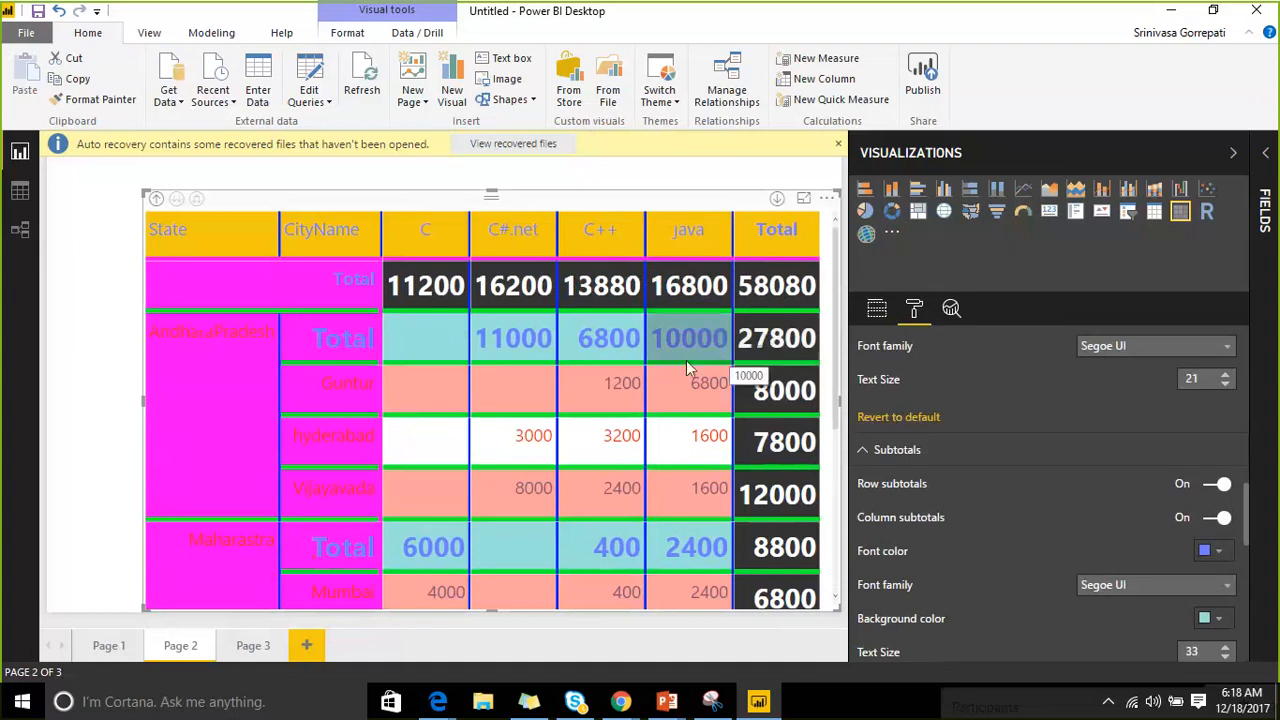
# Turn column subtotals off and keep row subtotals on, so states show Total rows like 6000 for Maharashtra.
pyautogui.click(1214, 486)
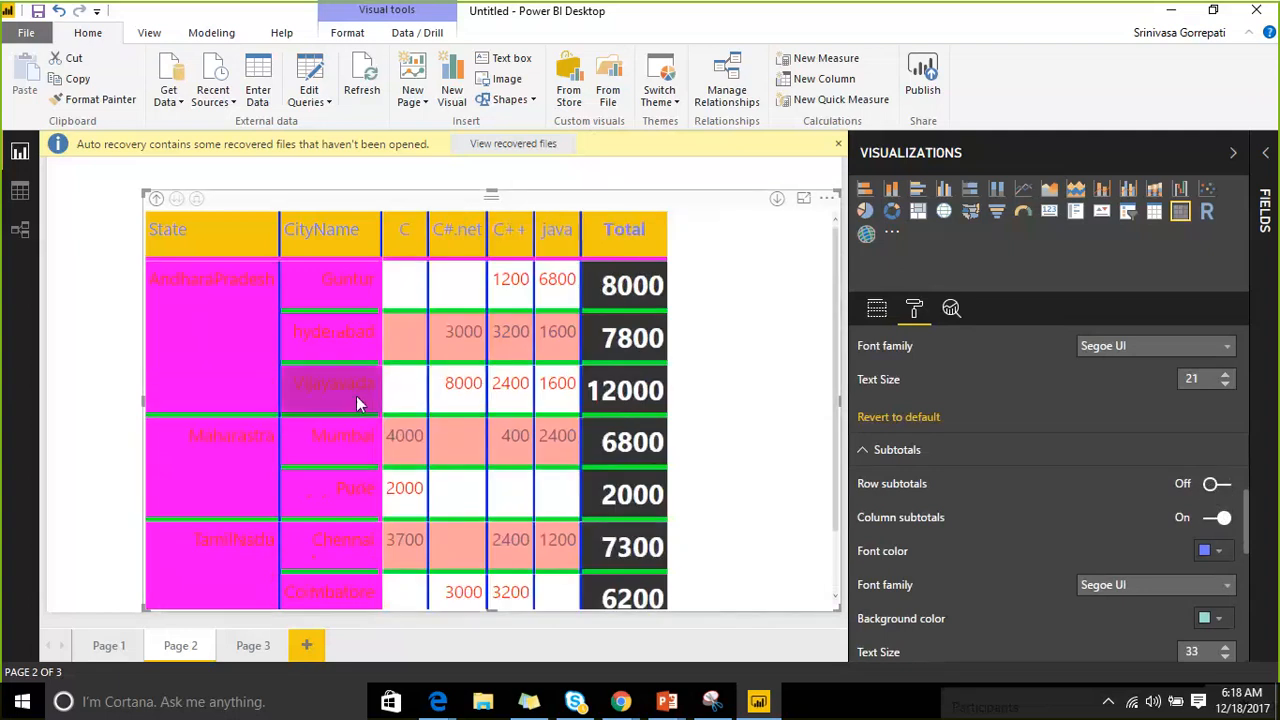
pyautogui.scroll(-2, 476, 452)
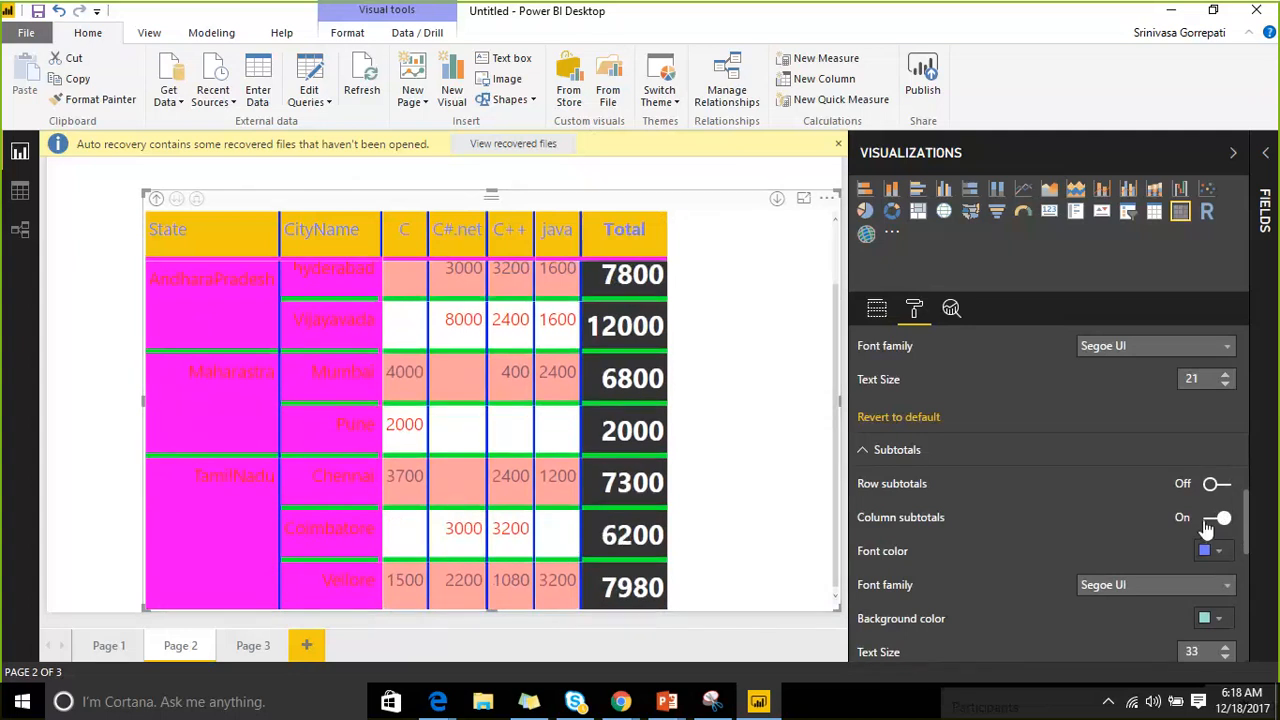
pyautogui.scroll(1, 597, 397)
pyautogui.scroll(-1, 605, 405)
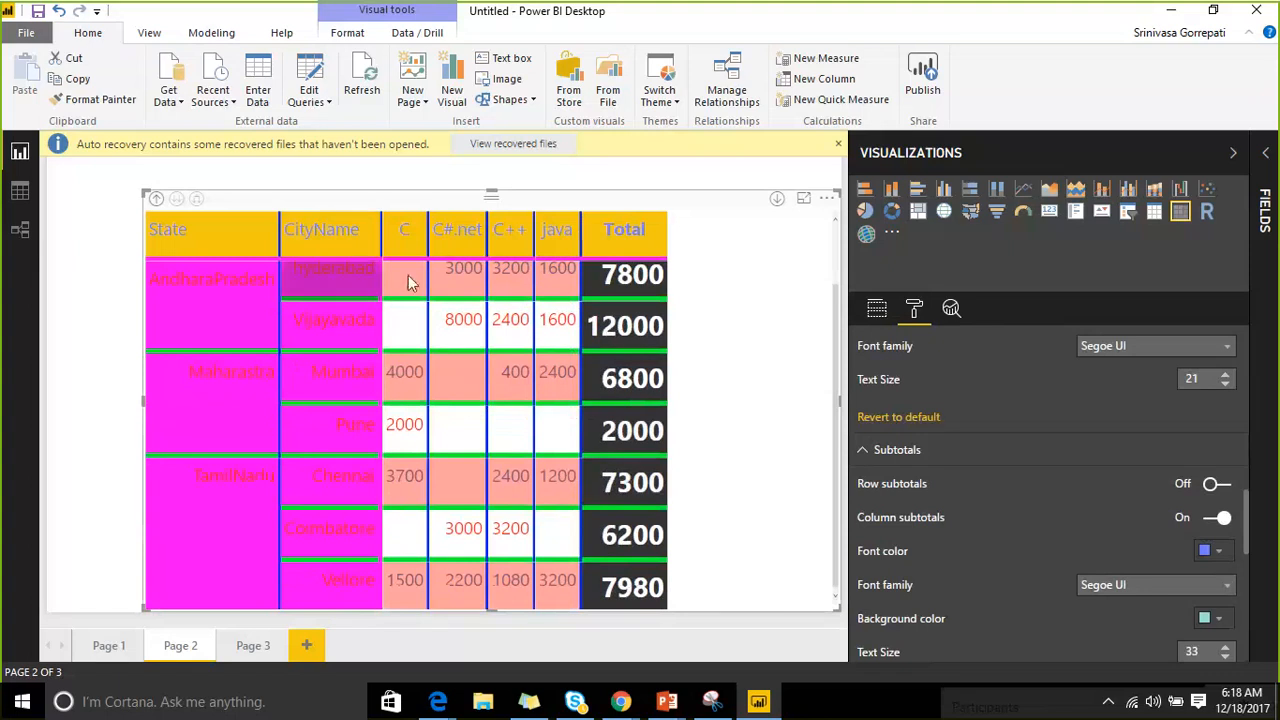
pyautogui.click(1214, 520)
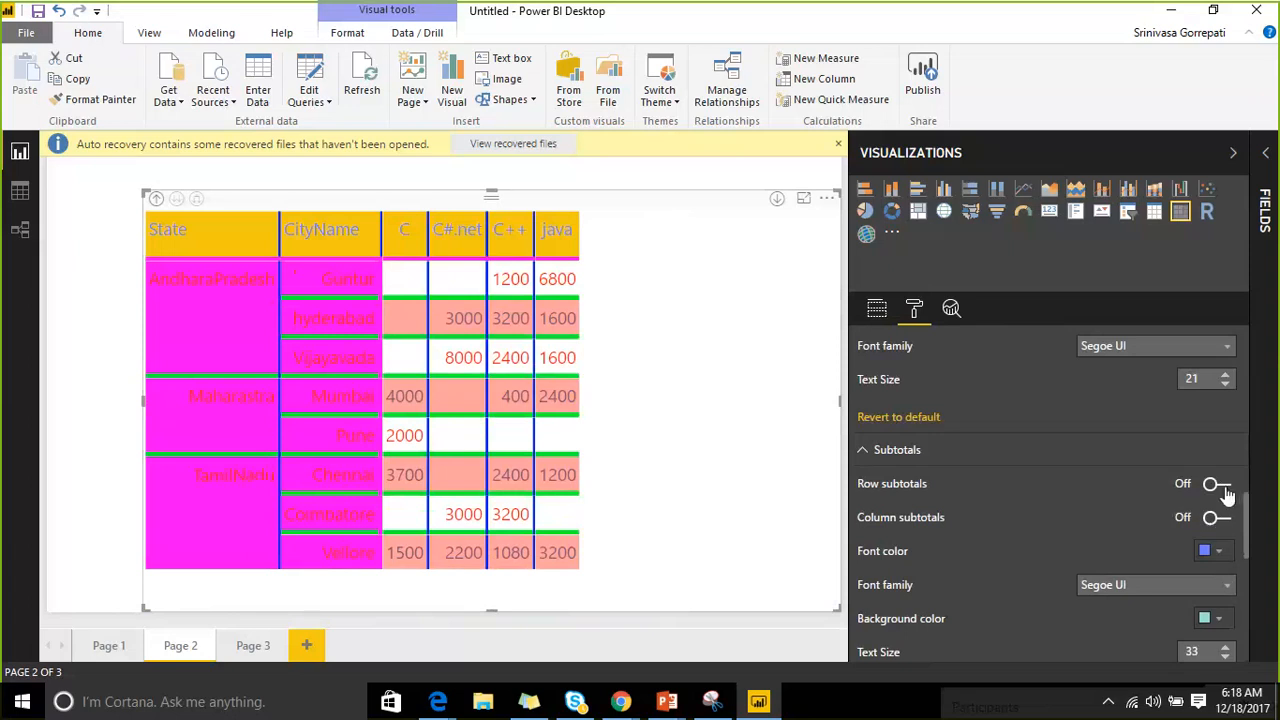
pyautogui.click(1217, 484)
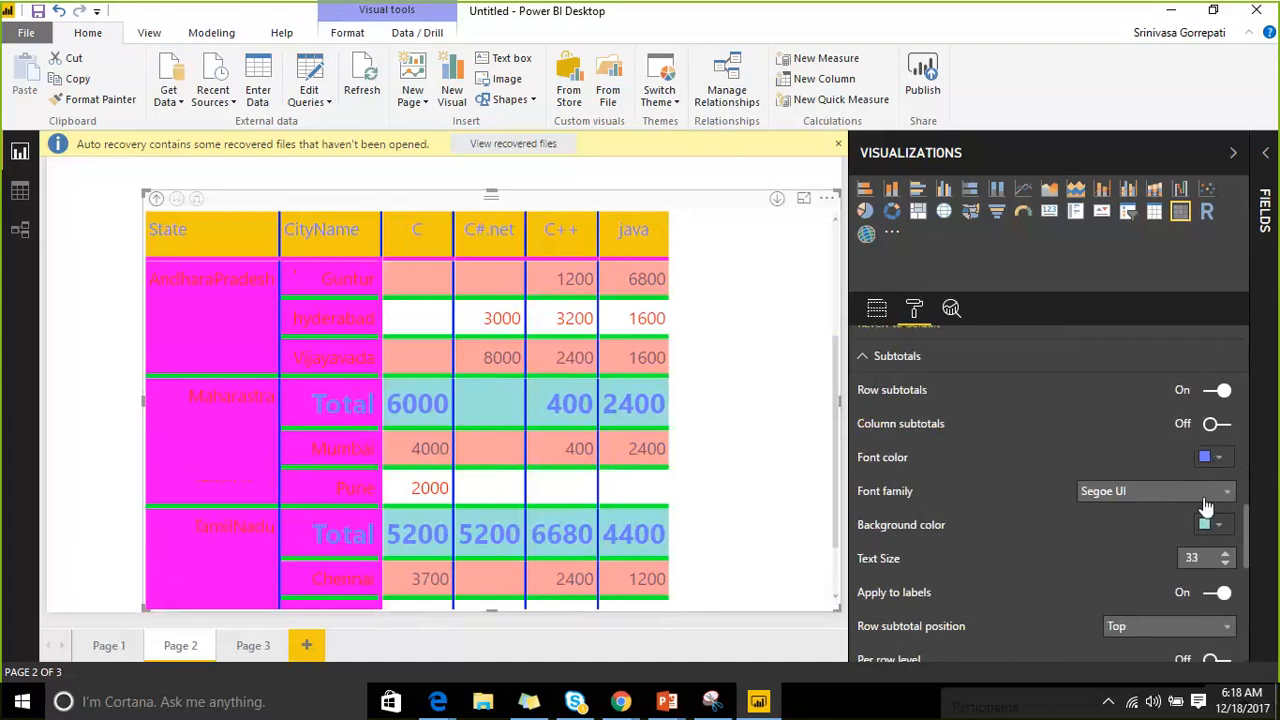
pyautogui.scroll(-1, 1208, 508)
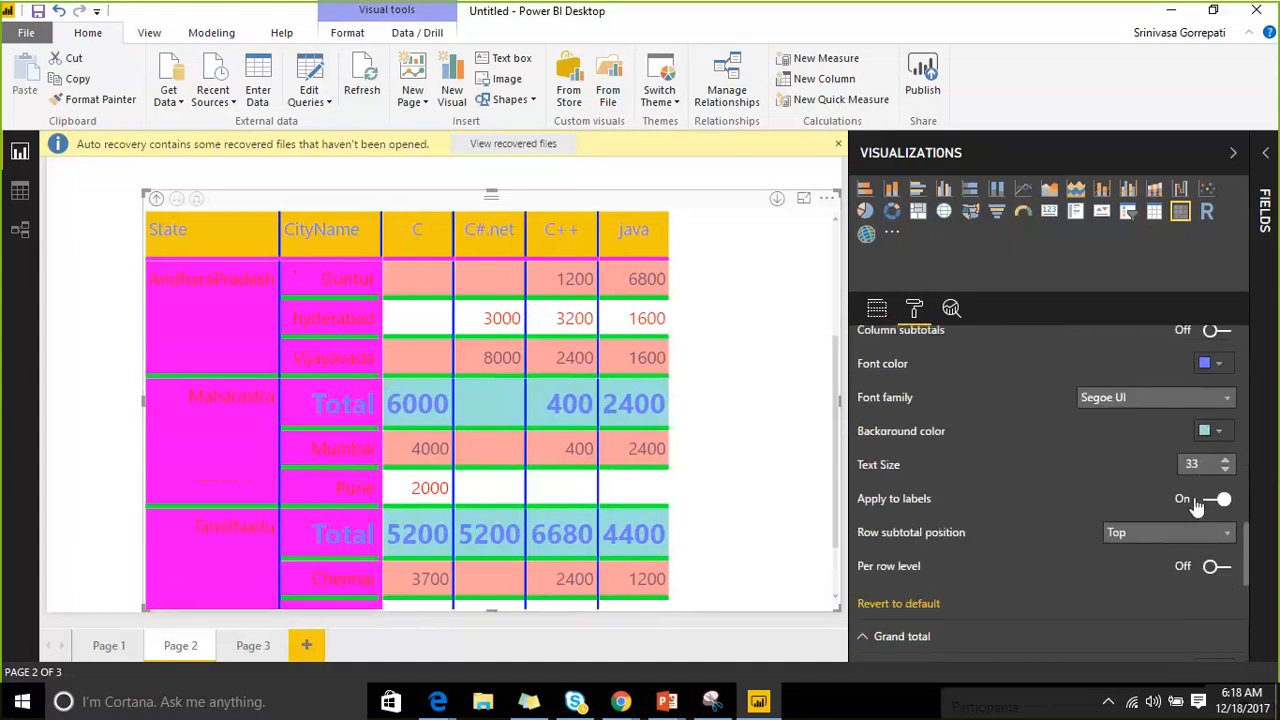
# Leave the subtotal position at Top and shrink the subtotal text size from 33 to 13.
pyautogui.click(1178, 538)
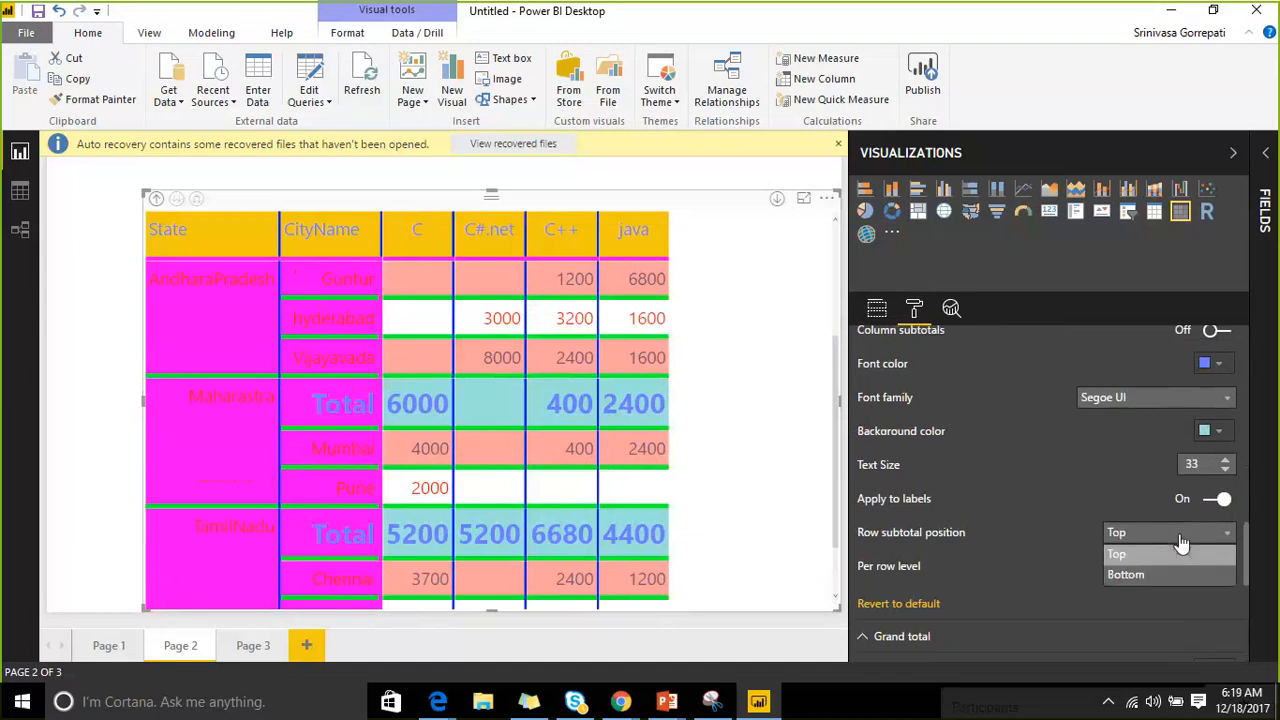
pyautogui.click(1227, 474)
pyautogui.click(1227, 474)
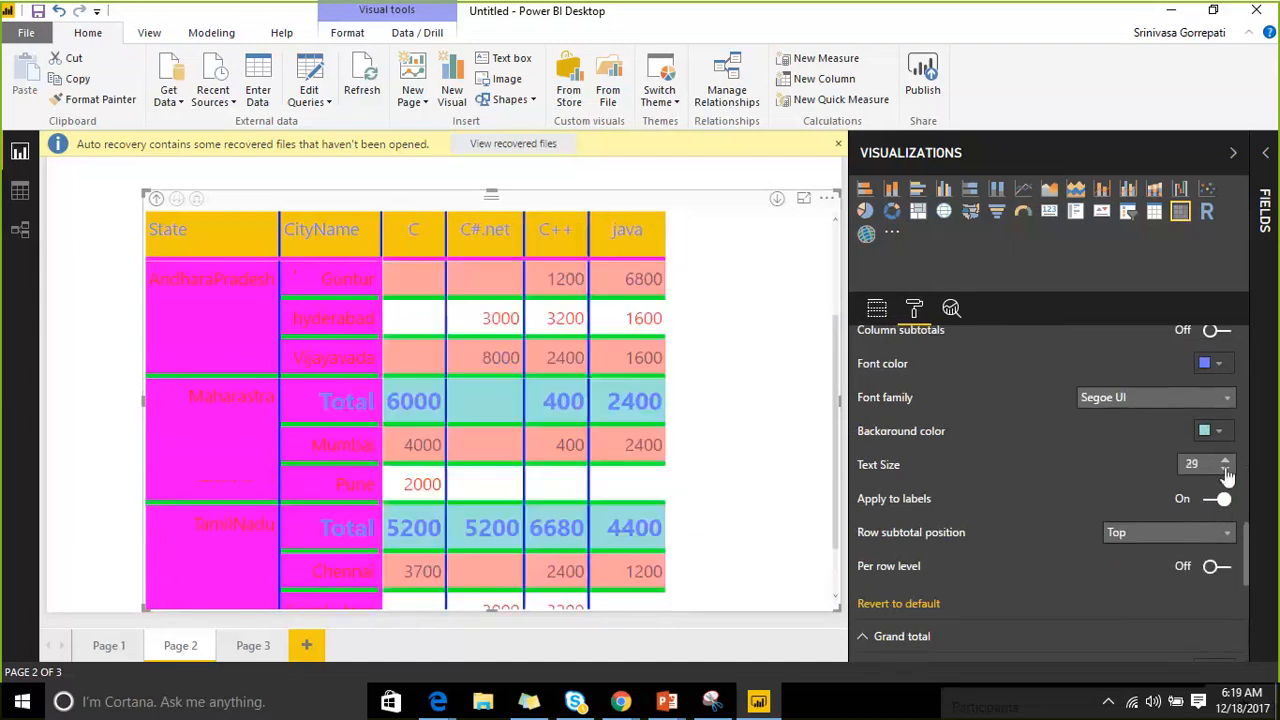
pyautogui.click(1227, 474)
pyautogui.click(1227, 474)
pyautogui.click(1227, 474)
pyautogui.click(1227, 474)
pyautogui.click(1227, 474)
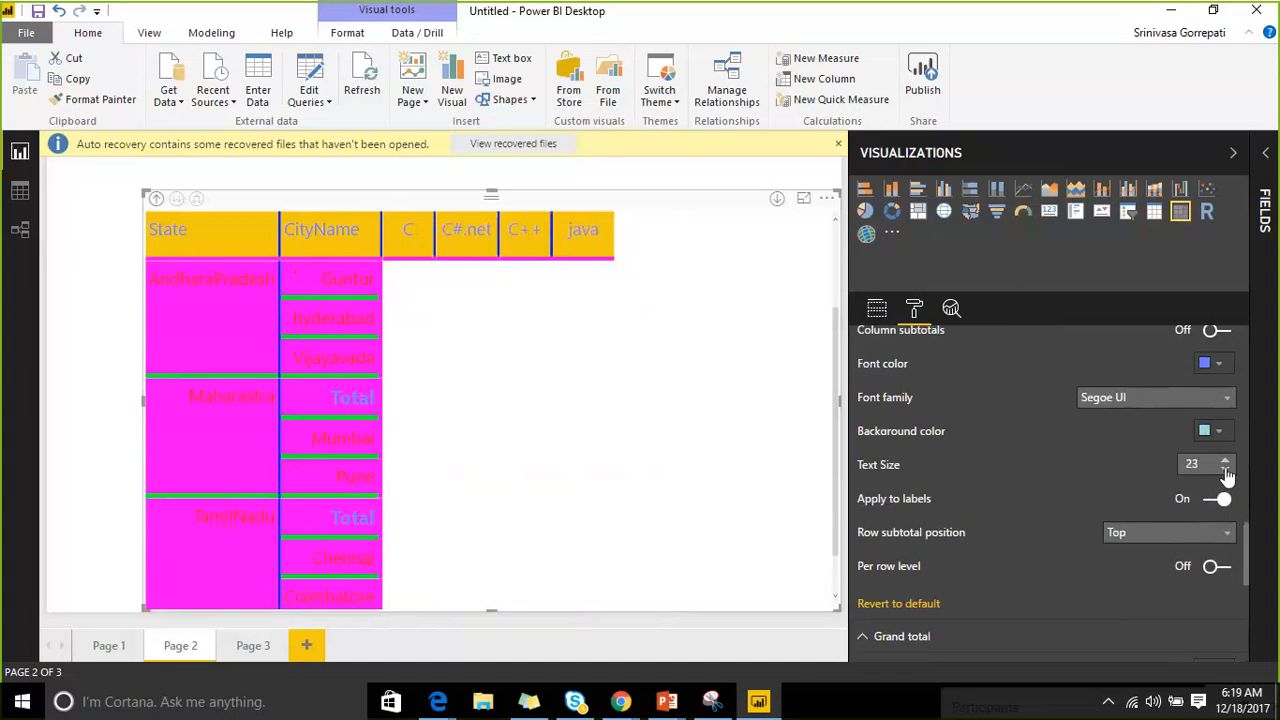
pyautogui.click(1227, 474)
pyautogui.click(1227, 474)
pyautogui.click(1227, 474)
pyautogui.click(1227, 474)
pyautogui.click(1227, 474)
pyautogui.click(1227, 474)
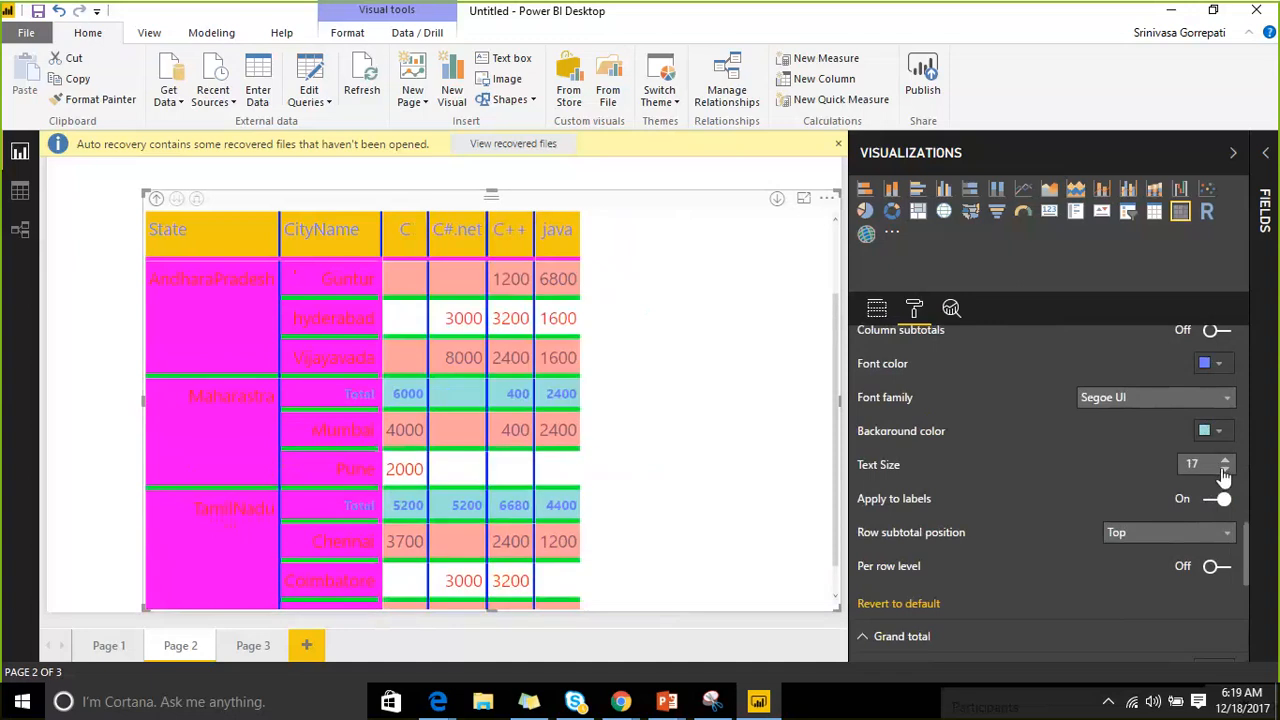
pyautogui.click(1225, 474)
pyautogui.click(1225, 474)
pyautogui.click(1225, 474)
pyautogui.click(1225, 474)
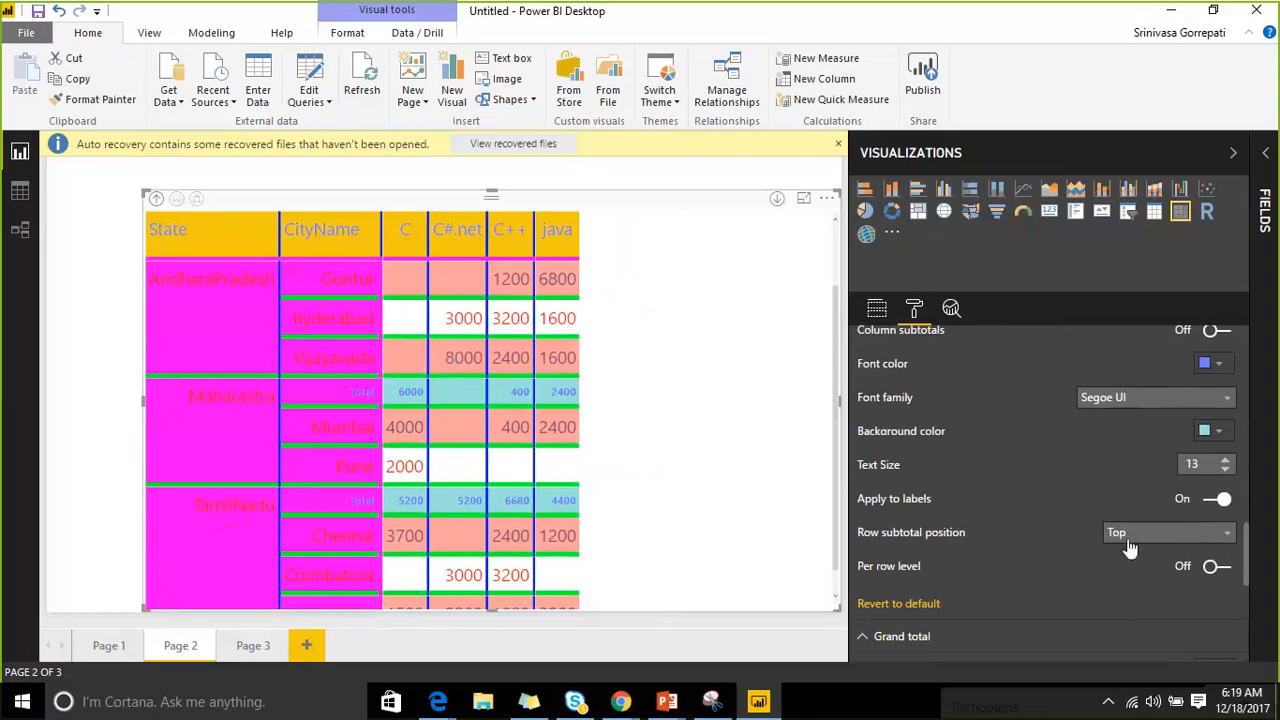
pyautogui.scroll(-2, 1130, 545)
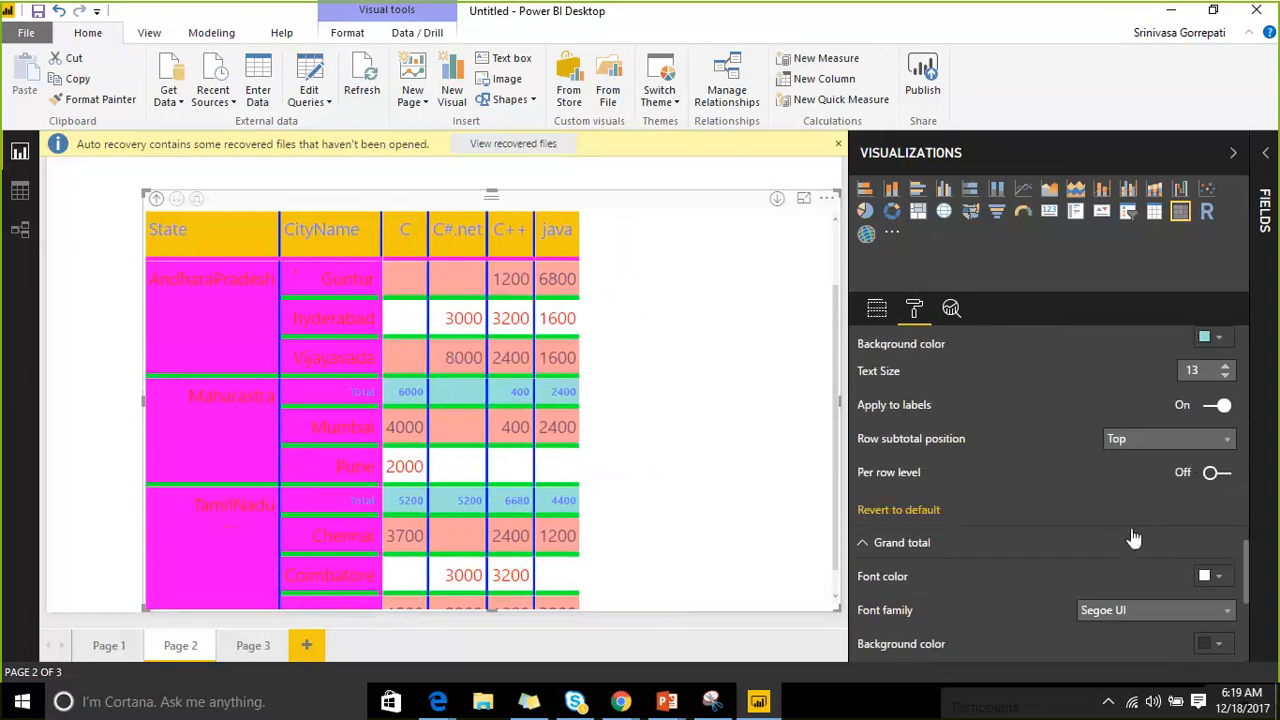
# Turn Per row level on and switch the State subtotal off, removing the grand Total row.
pyautogui.click(1225, 478)
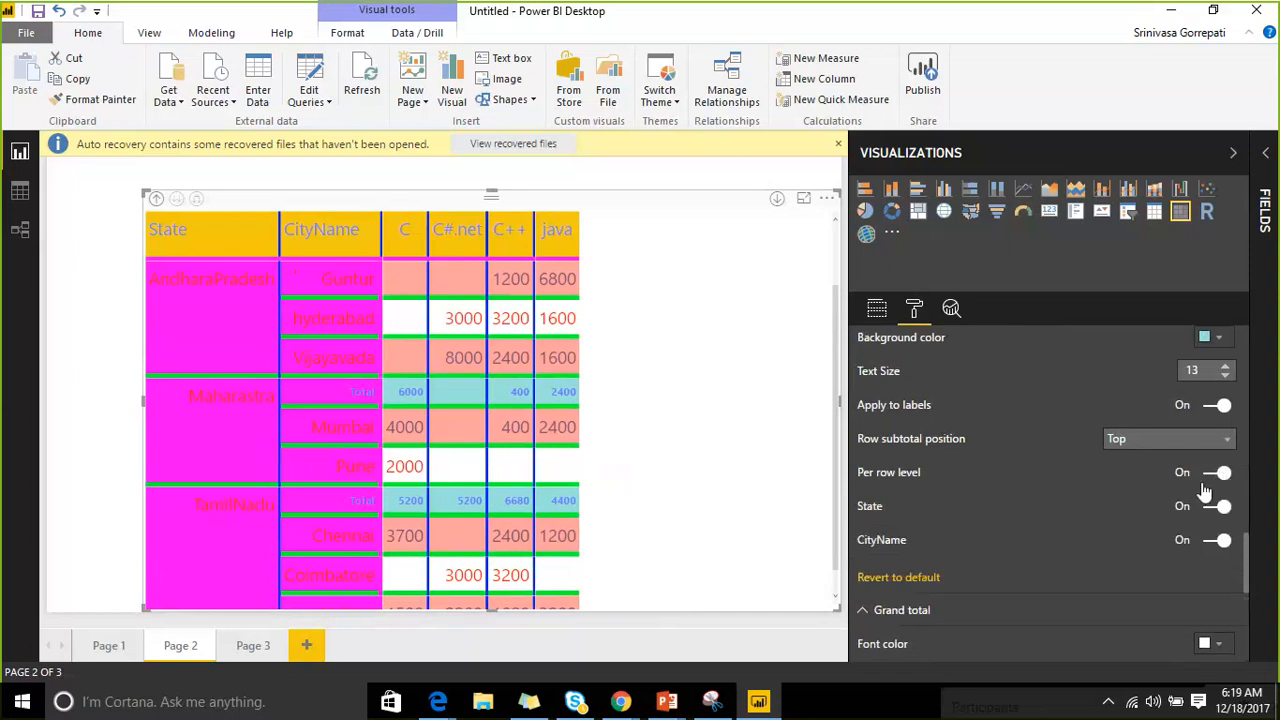
pyautogui.scroll(-2, 1103, 481)
pyautogui.scroll(1, 1105, 465)
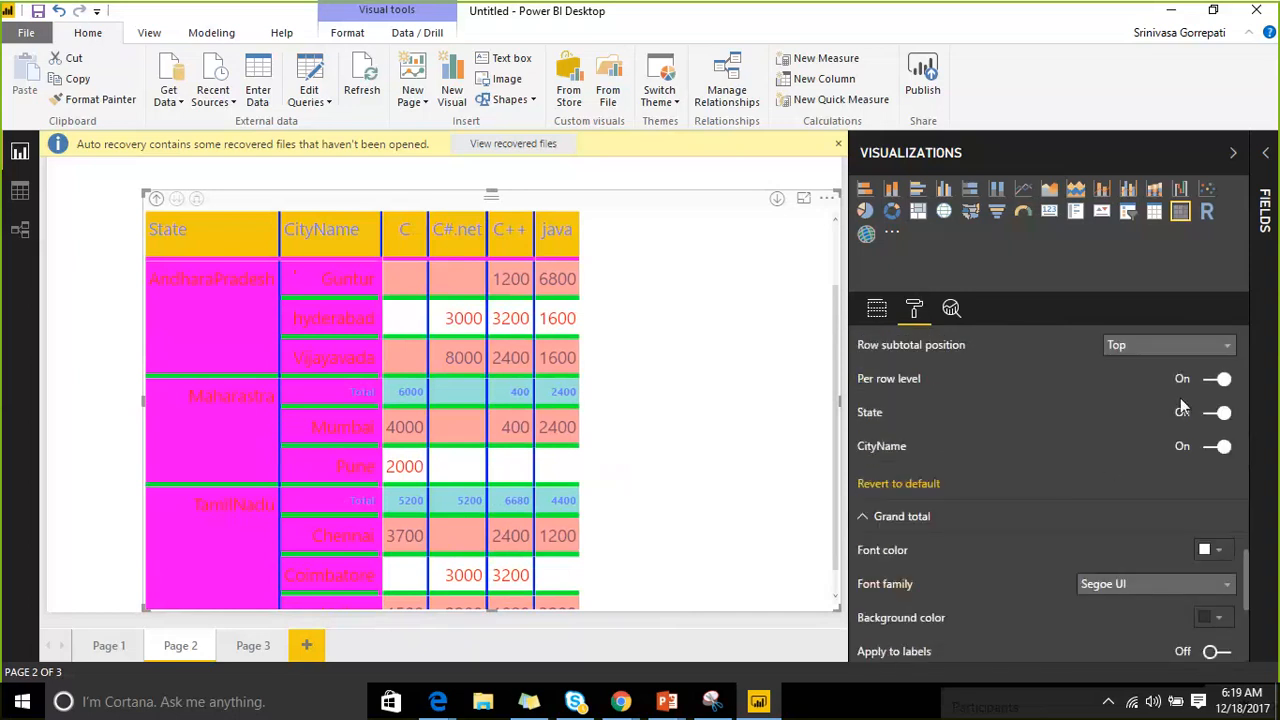
pyautogui.scroll(3, 1115, 425)
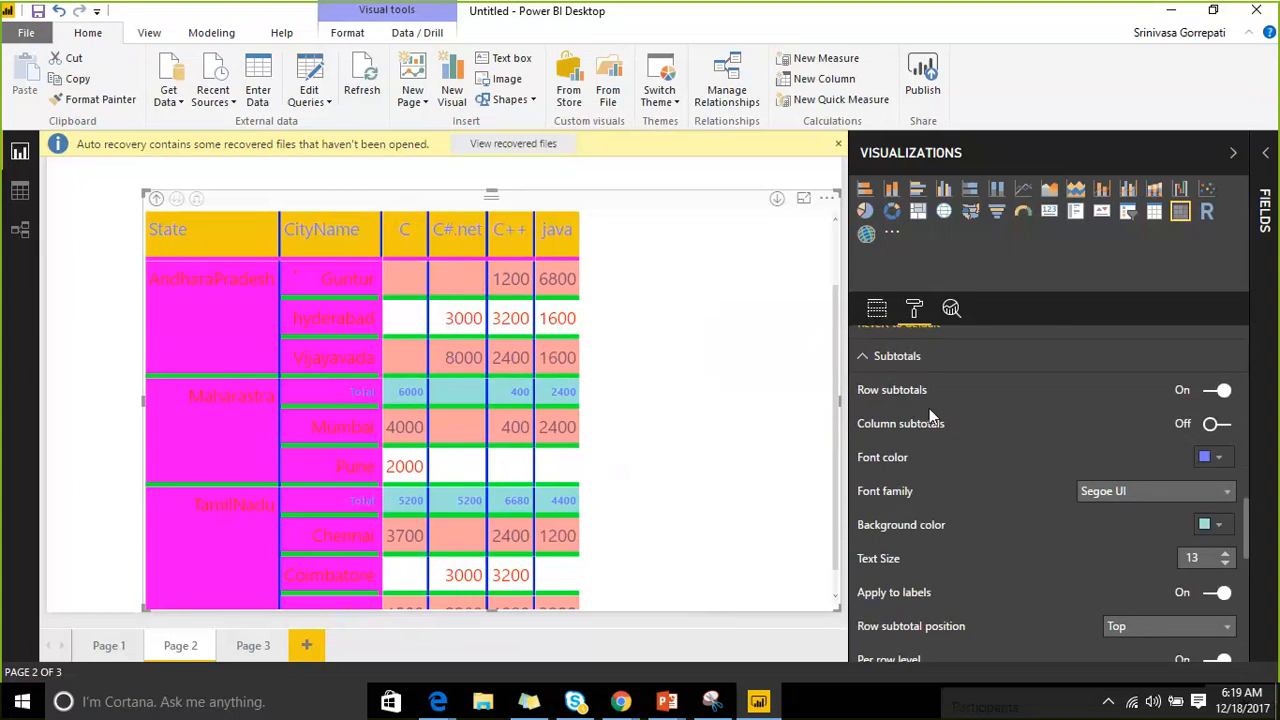
pyautogui.scroll(-5, 945, 437)
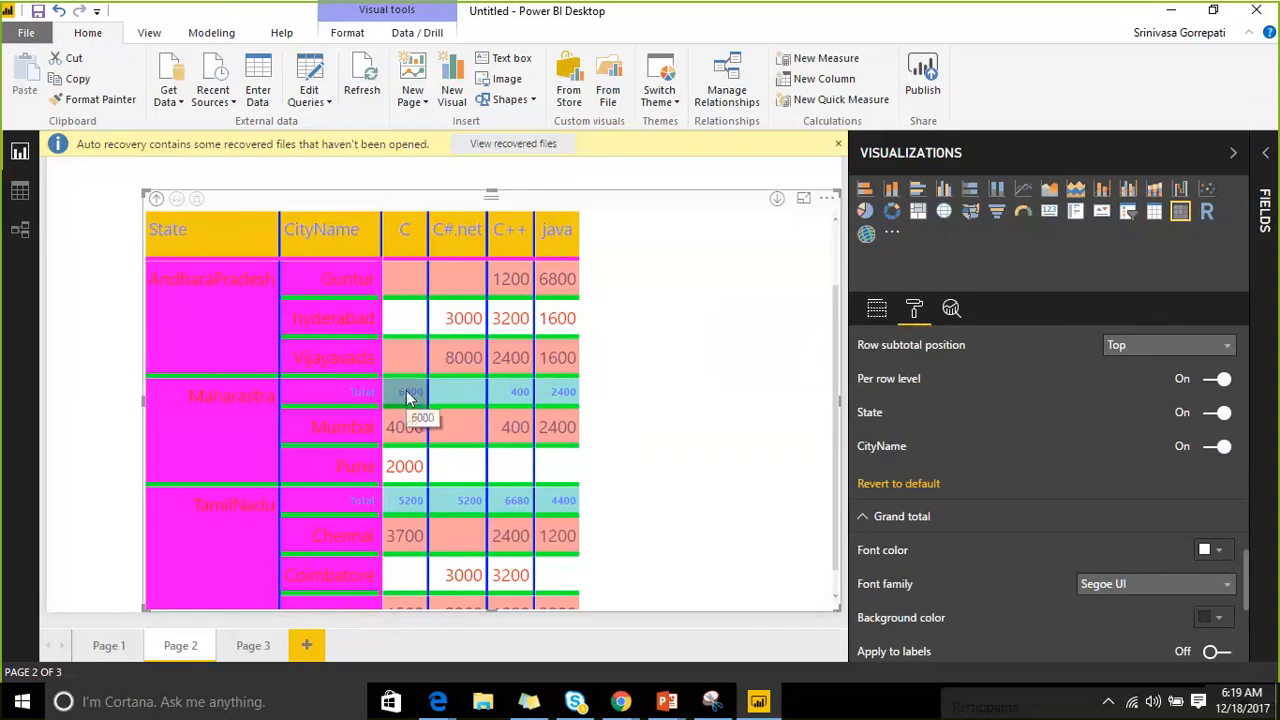
pyautogui.scroll(2, 390, 350)
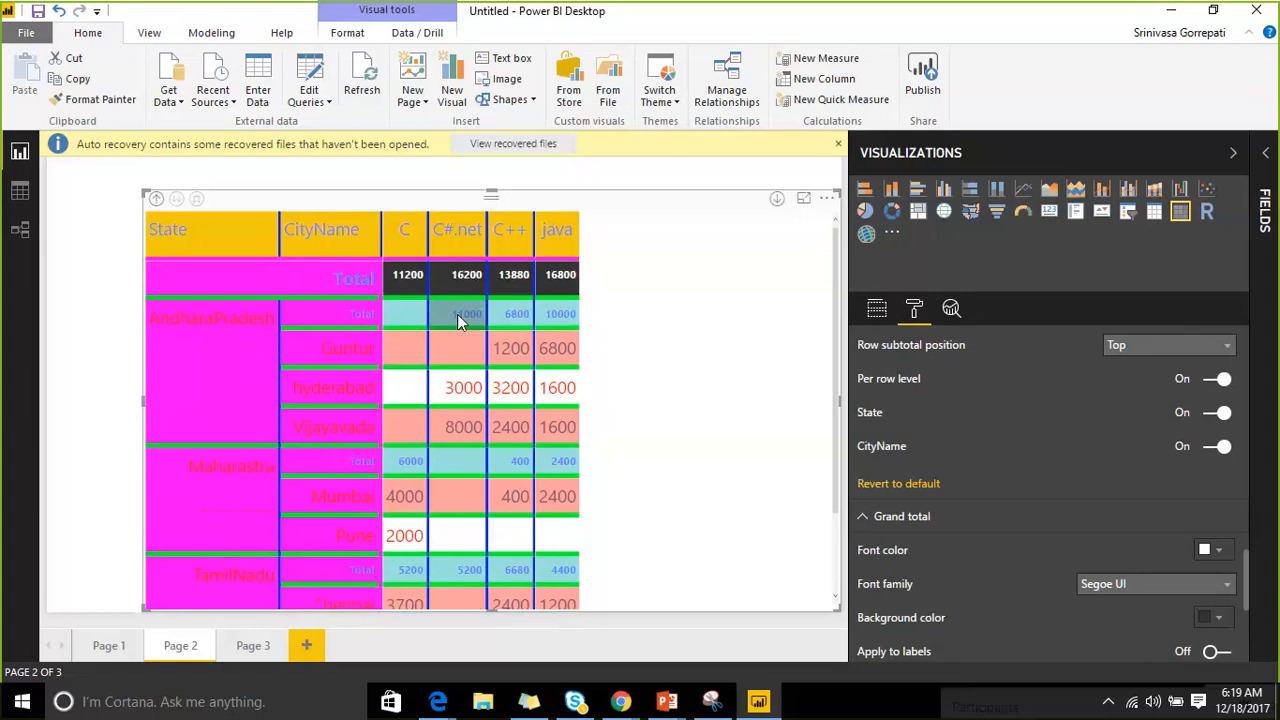
pyautogui.click(1210, 423)
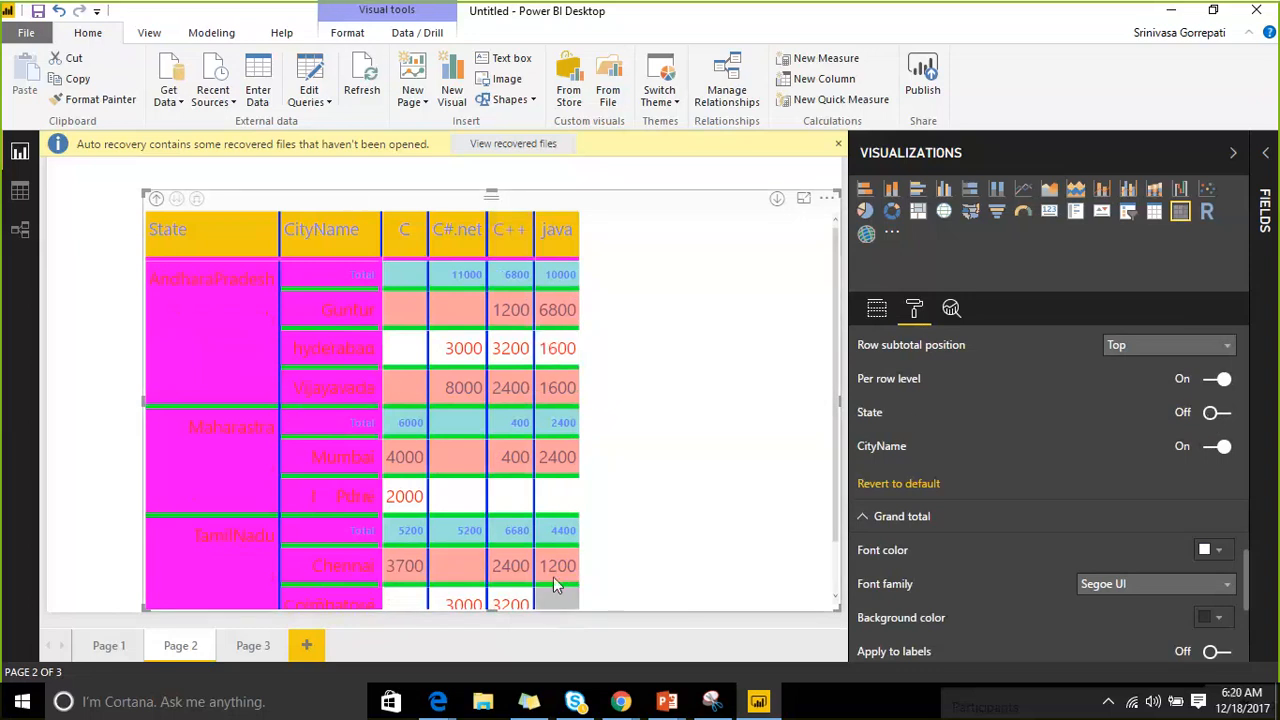
pyautogui.click(1224, 416)
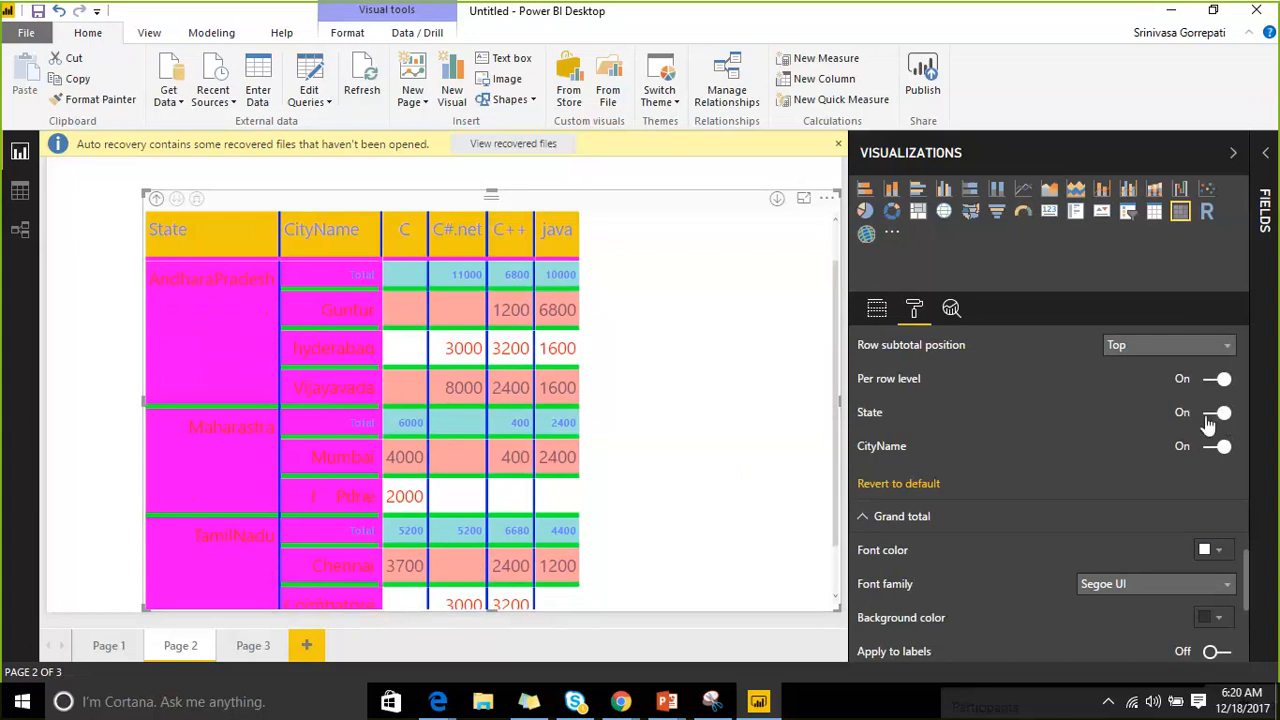
pyautogui.click(1210, 420)
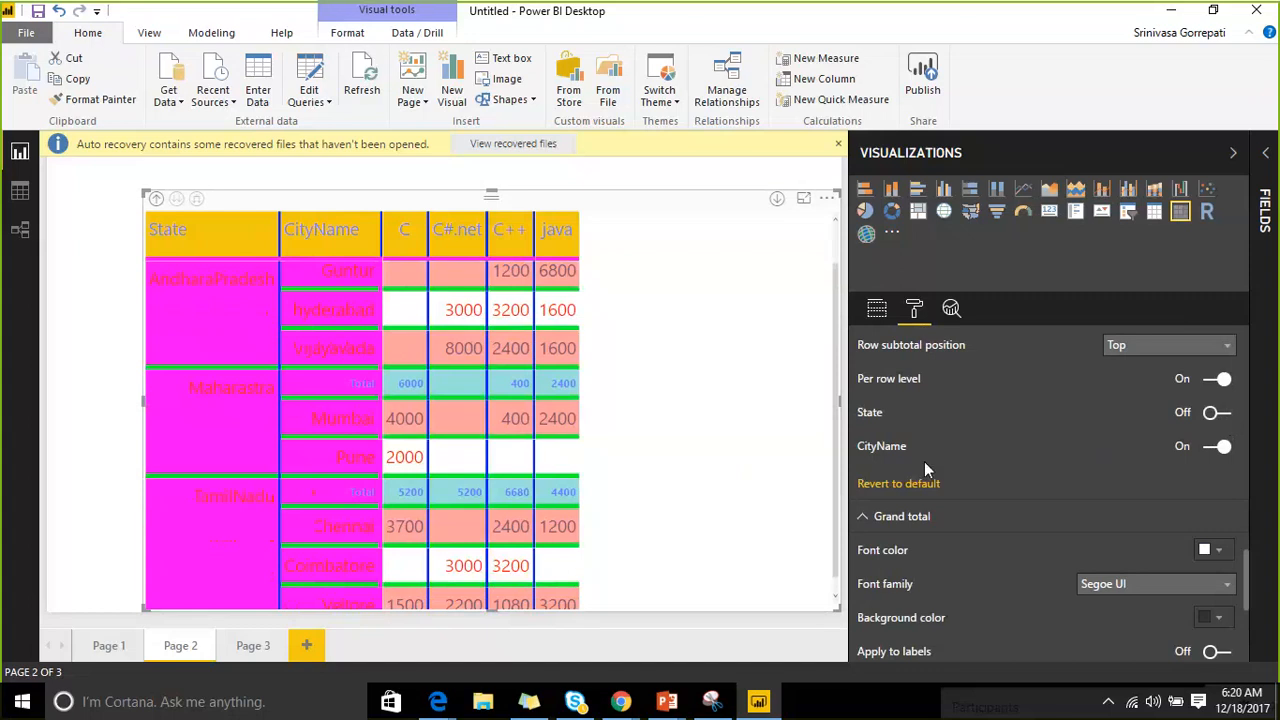
# Switch off the CityName and State subtotals so only city rows remain, with no Total rows.
pyautogui.scroll(1, 480, 360)
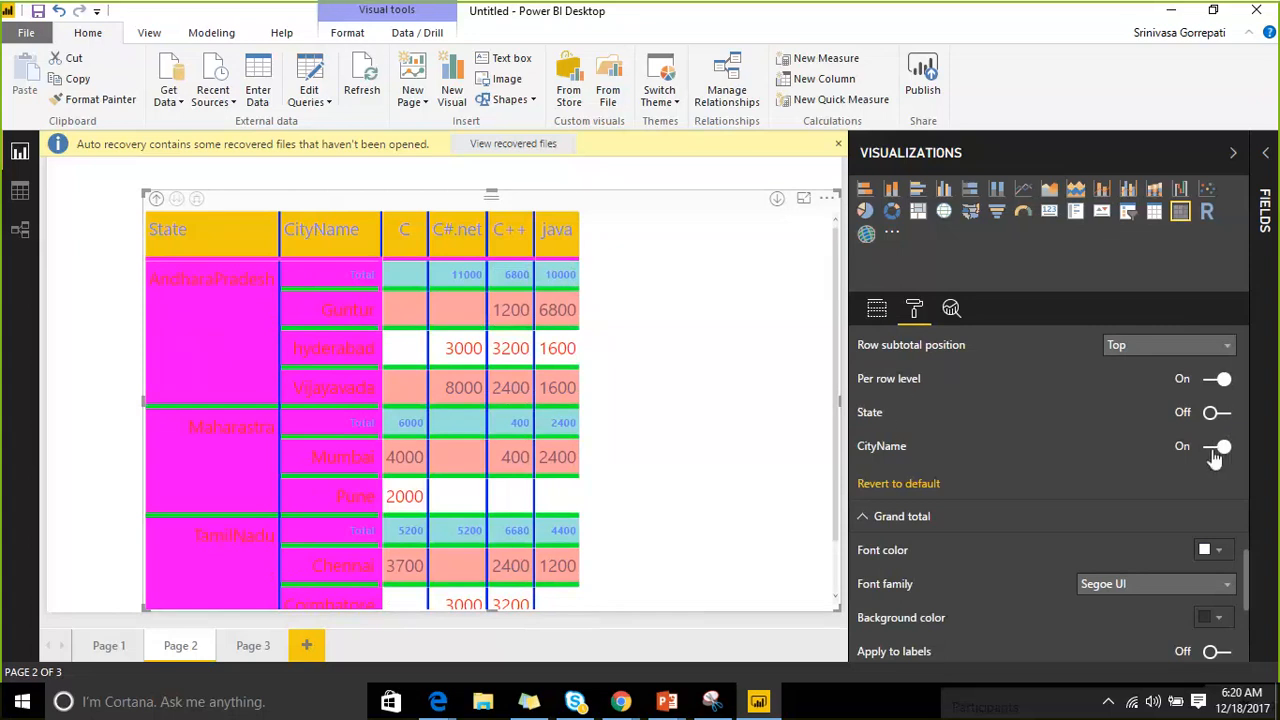
pyautogui.click(1222, 414)
pyautogui.click(1209, 450)
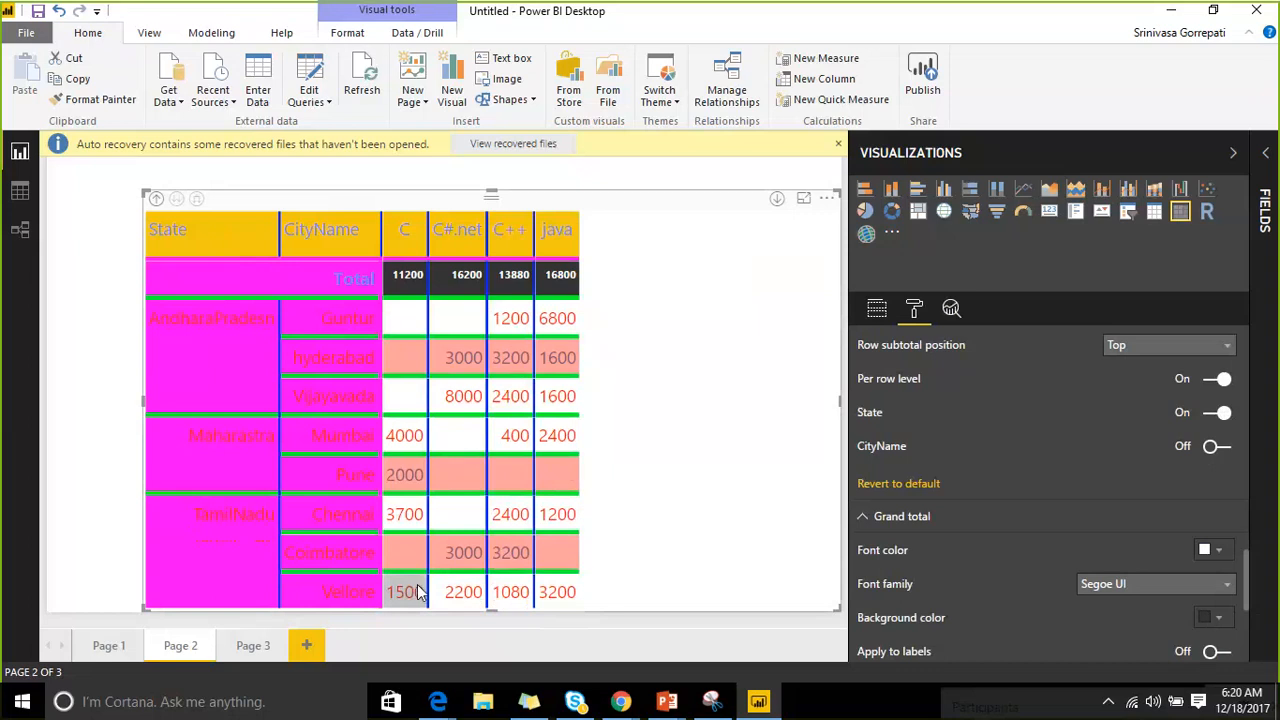
pyautogui.scroll(1, 1060, 443)
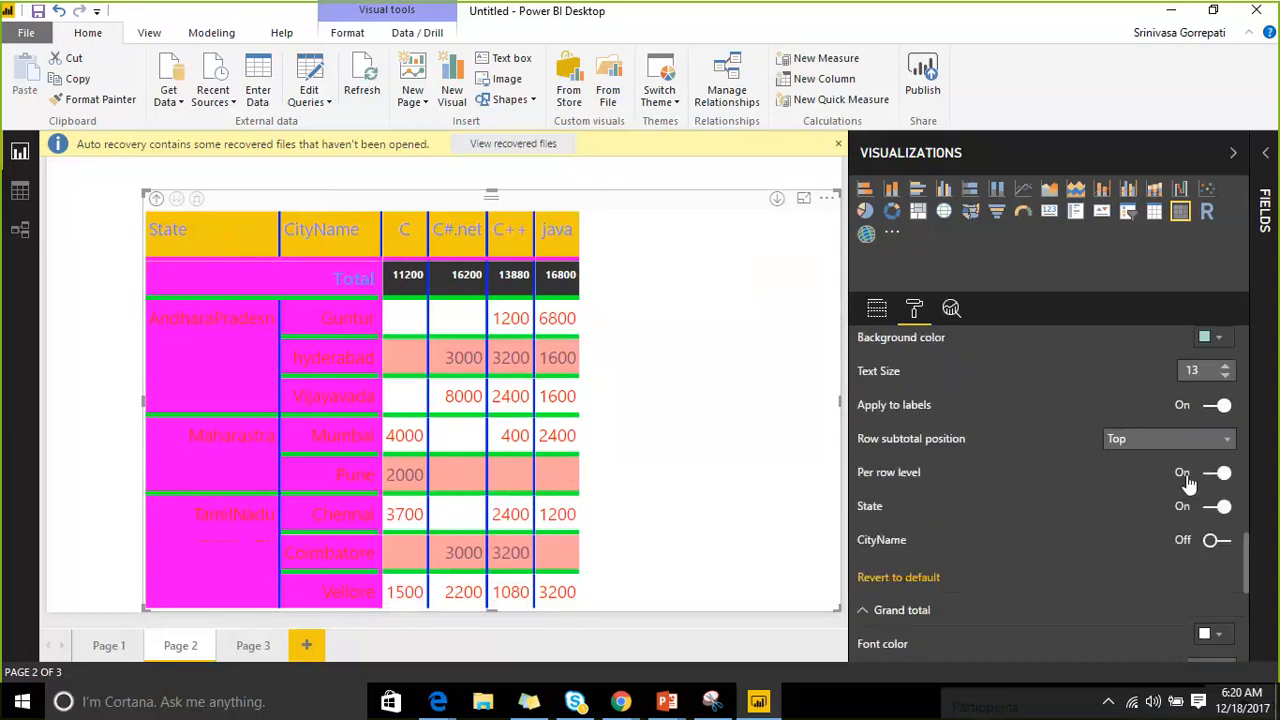
pyautogui.click(1213, 514)
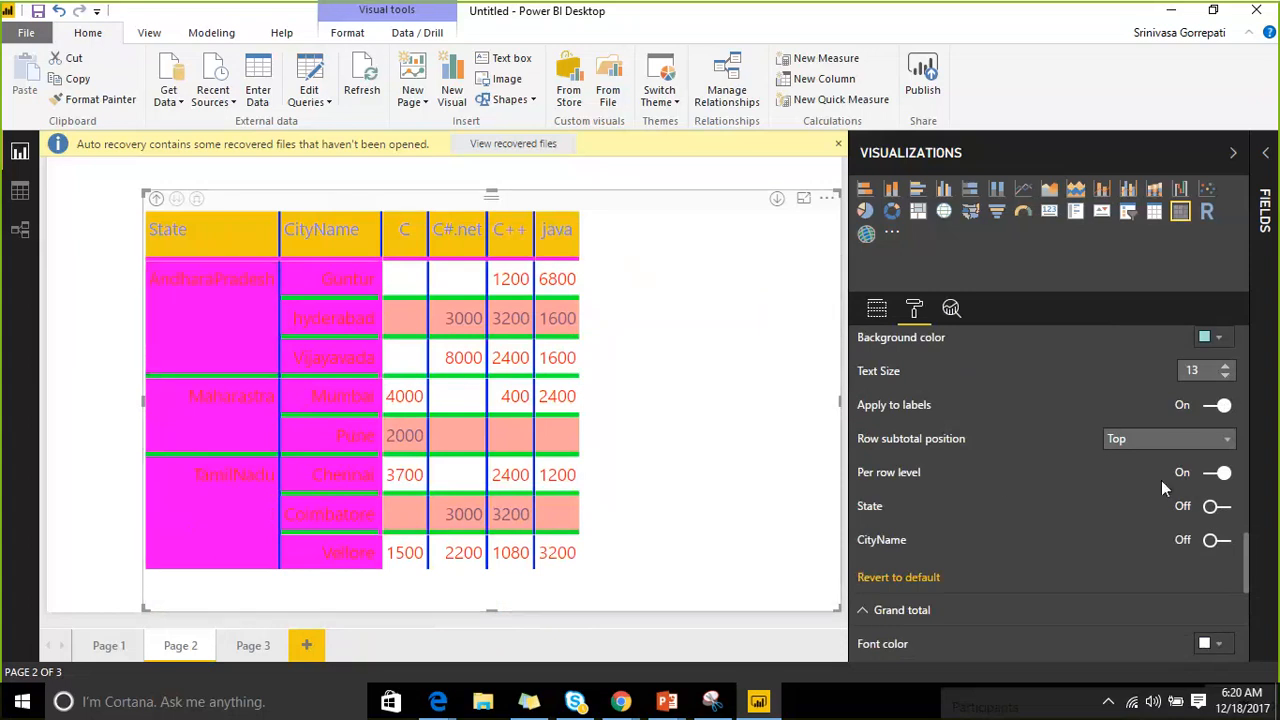
# Turn the State subtotal back on so the Total row reappears, showing 58080 overall.
pyautogui.scroll(2, 1163, 475)
pyautogui.scroll(1, 1166, 471)
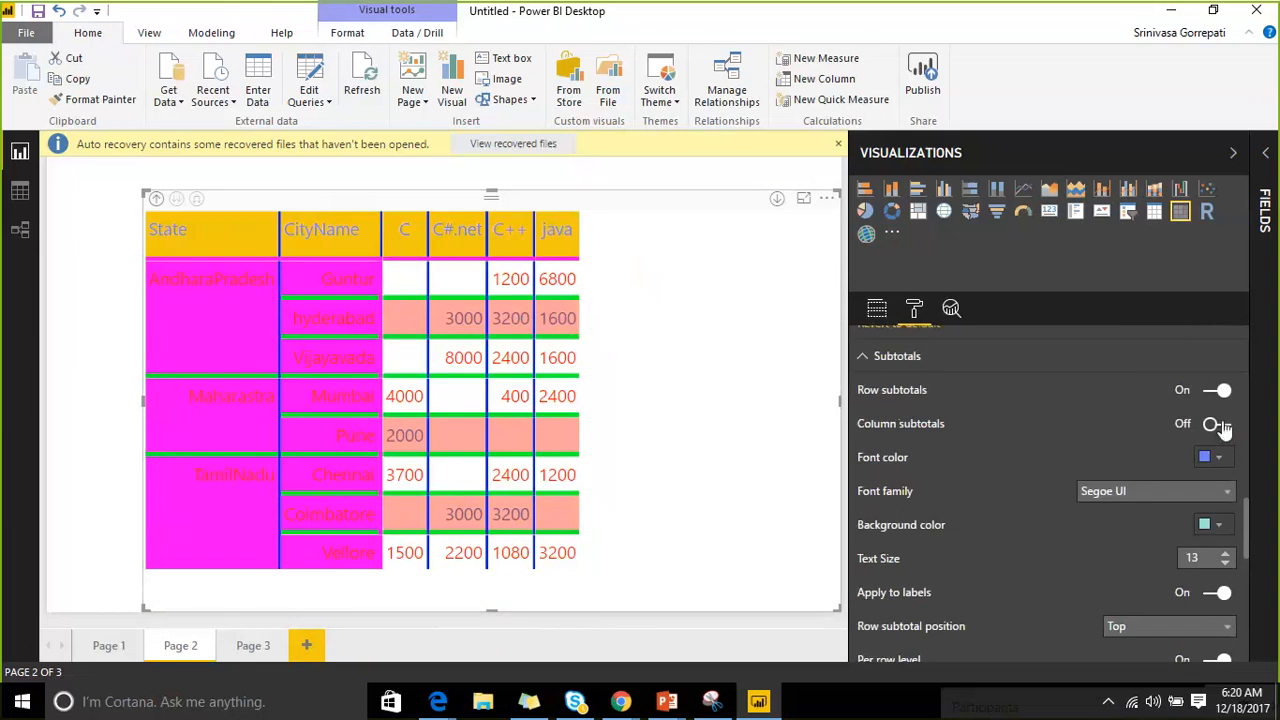
pyautogui.click(1220, 424)
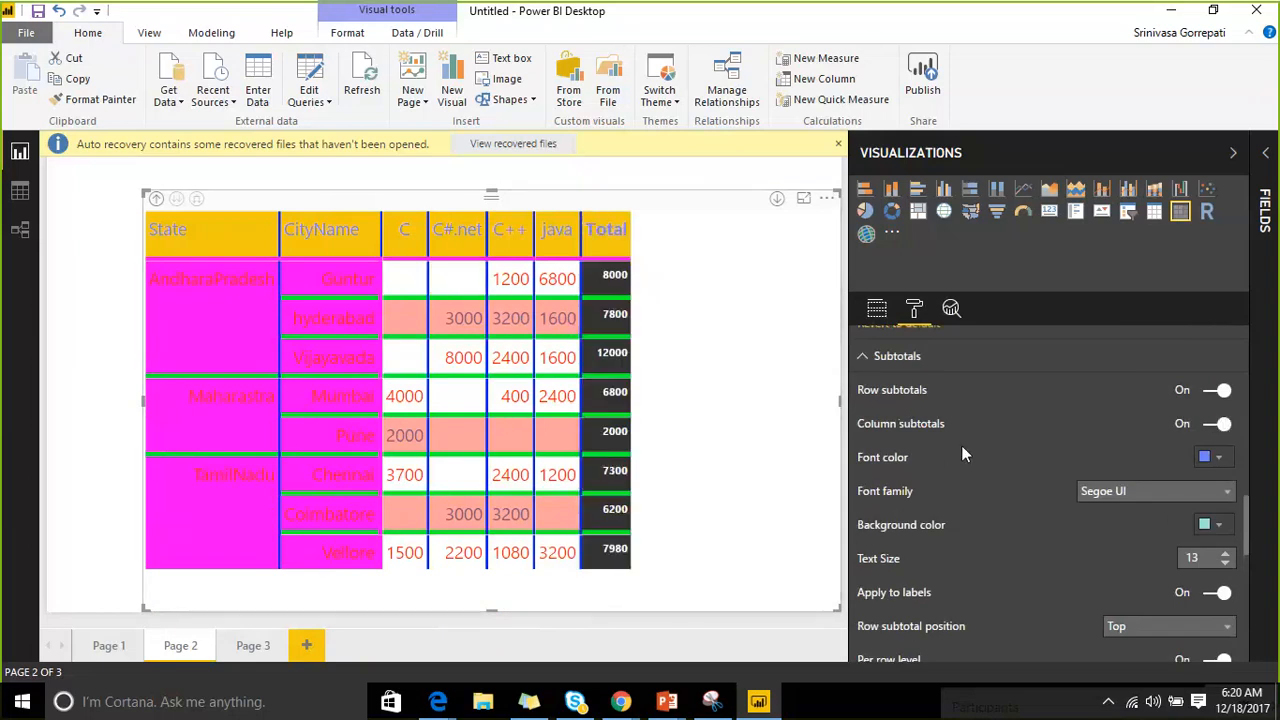
pyautogui.scroll(-1, 1013, 430)
pyautogui.scroll(2, 1131, 386)
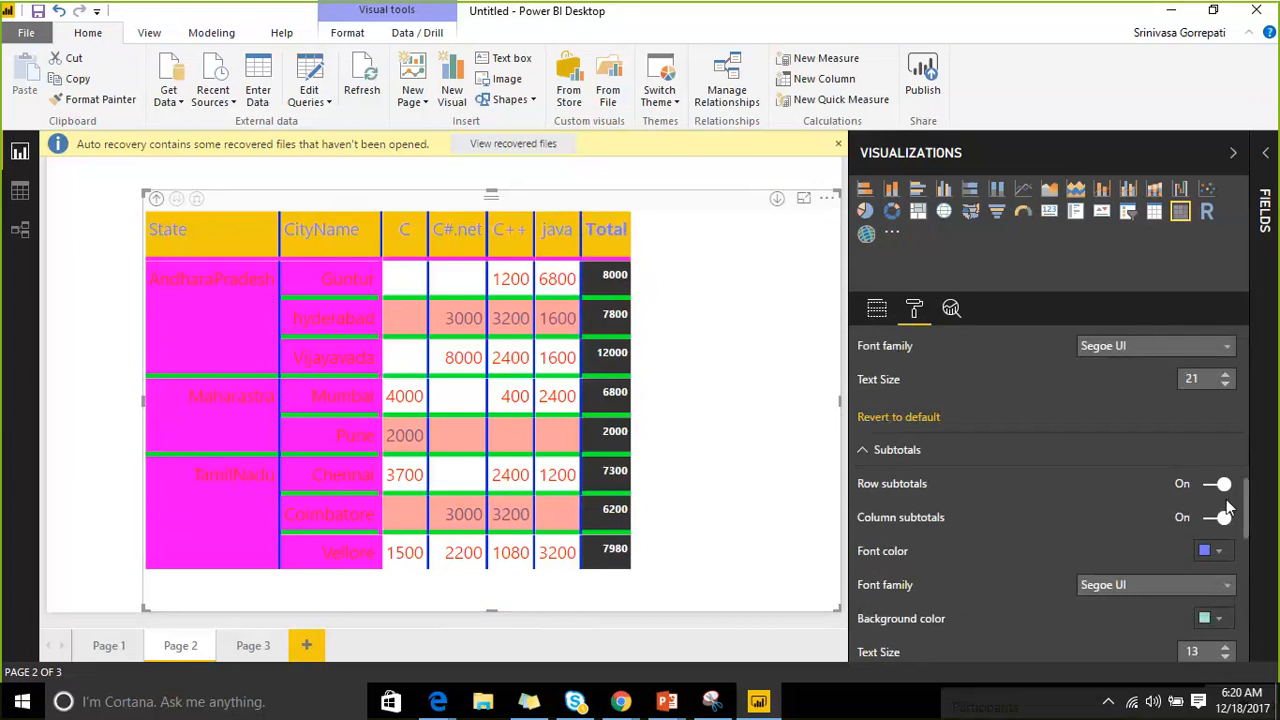
pyautogui.scroll(-2, 1113, 469)
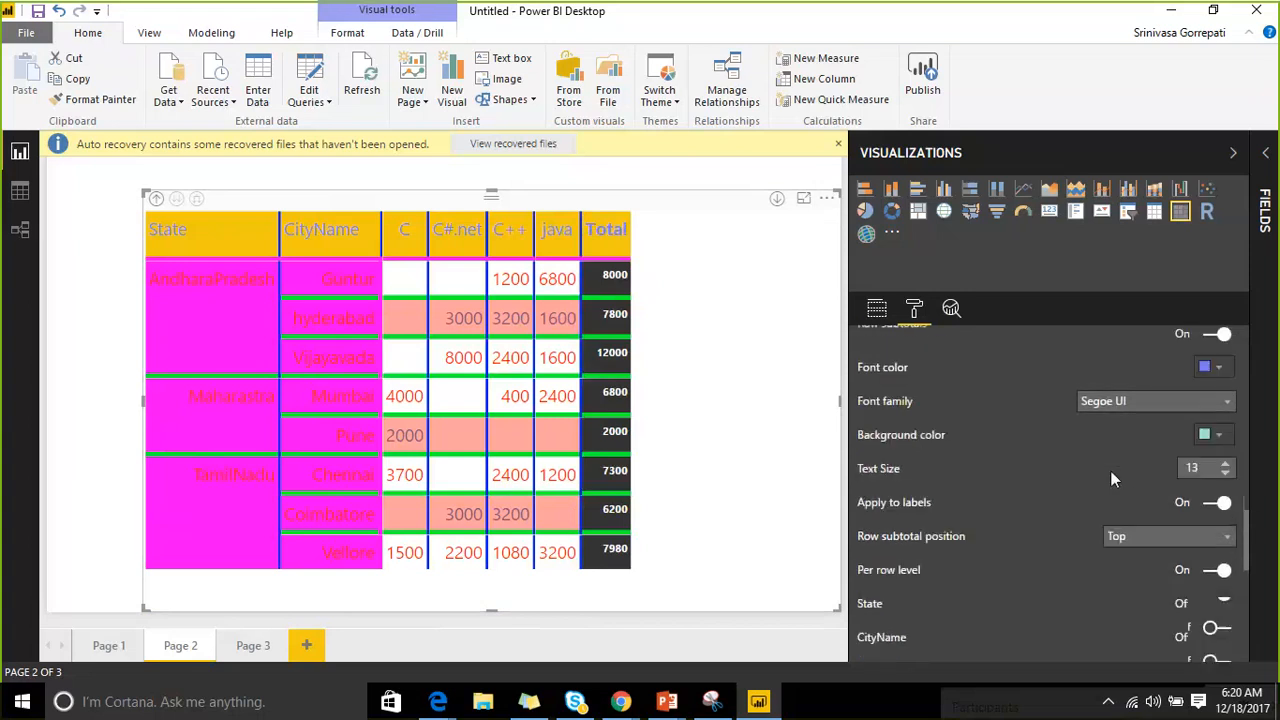
pyautogui.scroll(2, 1109, 465)
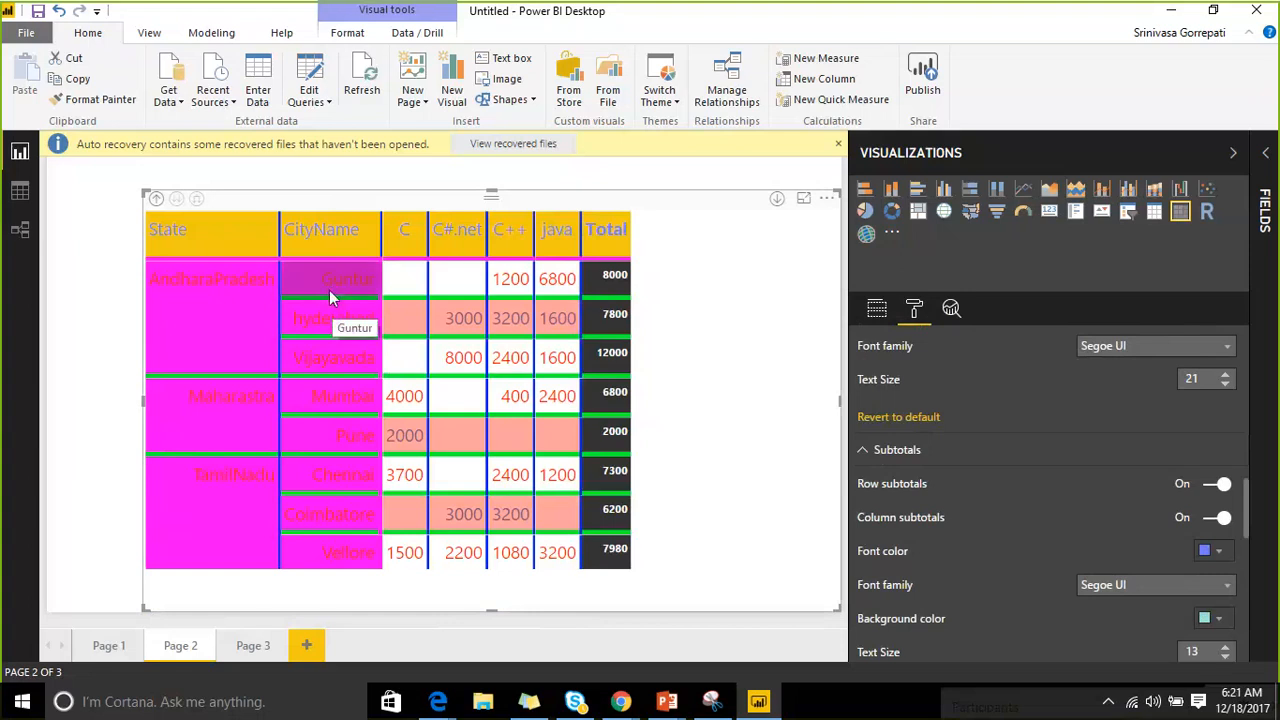
pyautogui.scroll(-2, 1147, 458)
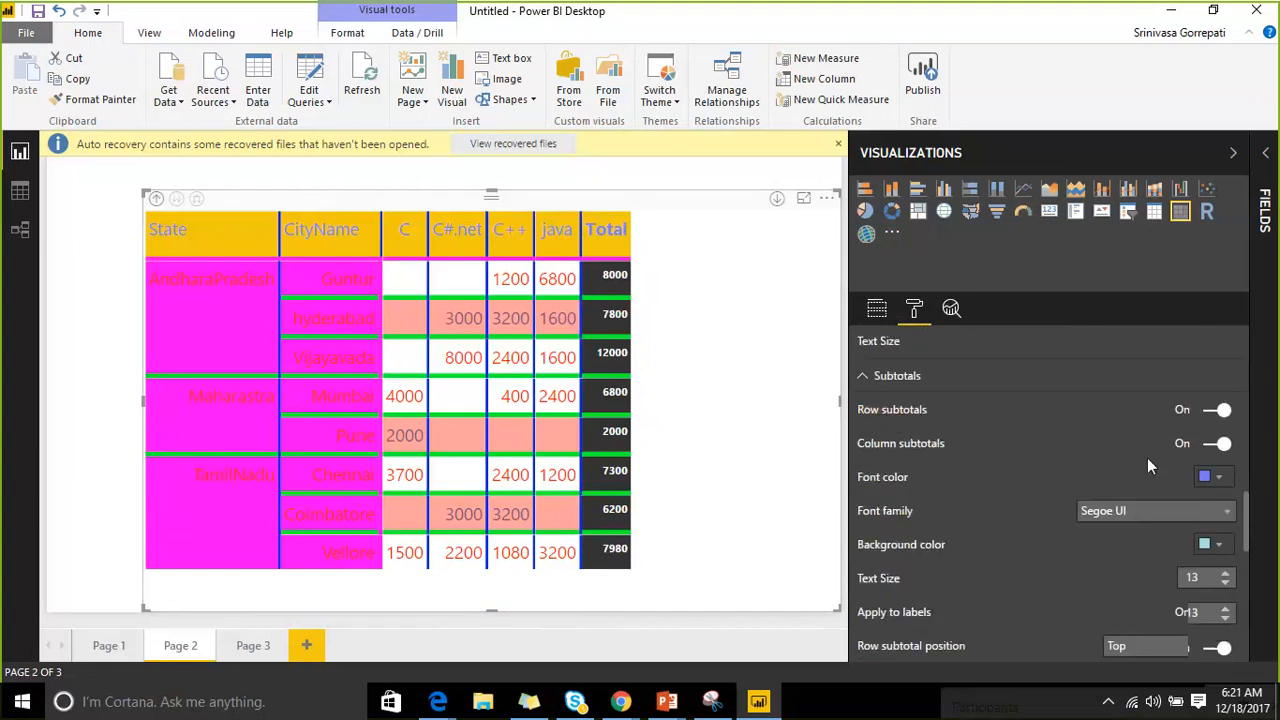
pyautogui.scroll(-2, 1208, 505)
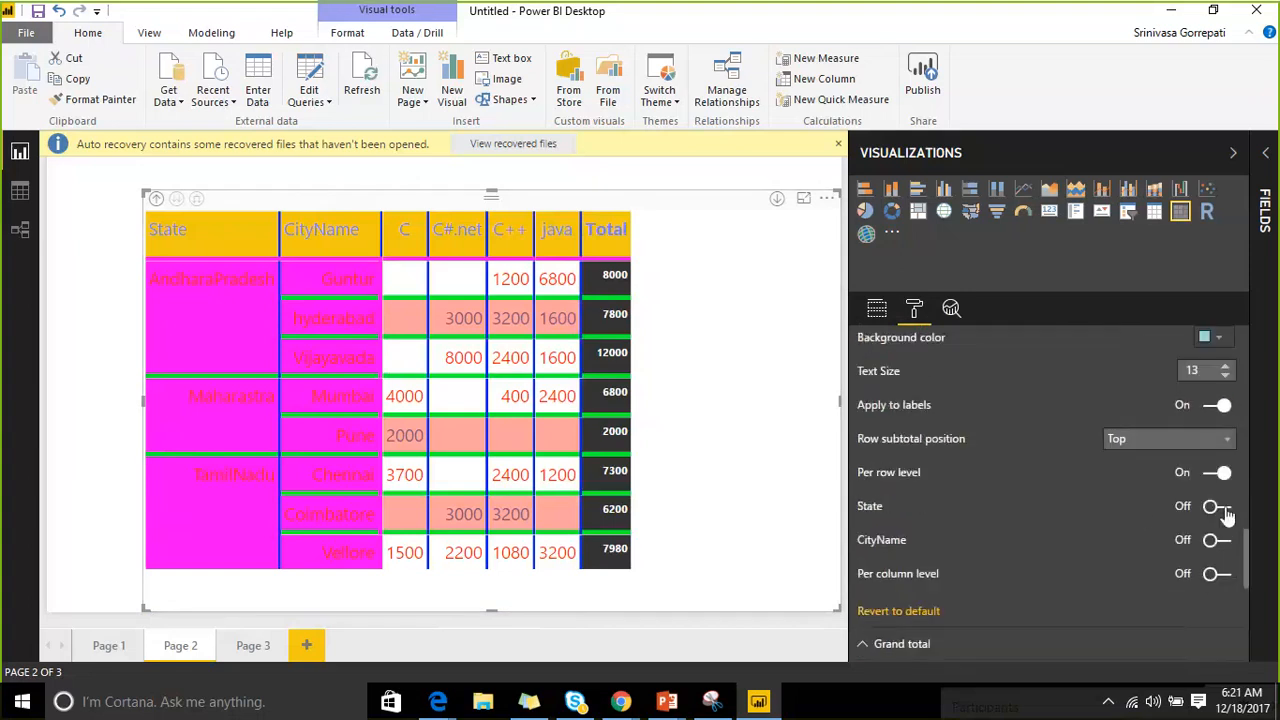
pyautogui.click(1216, 506)
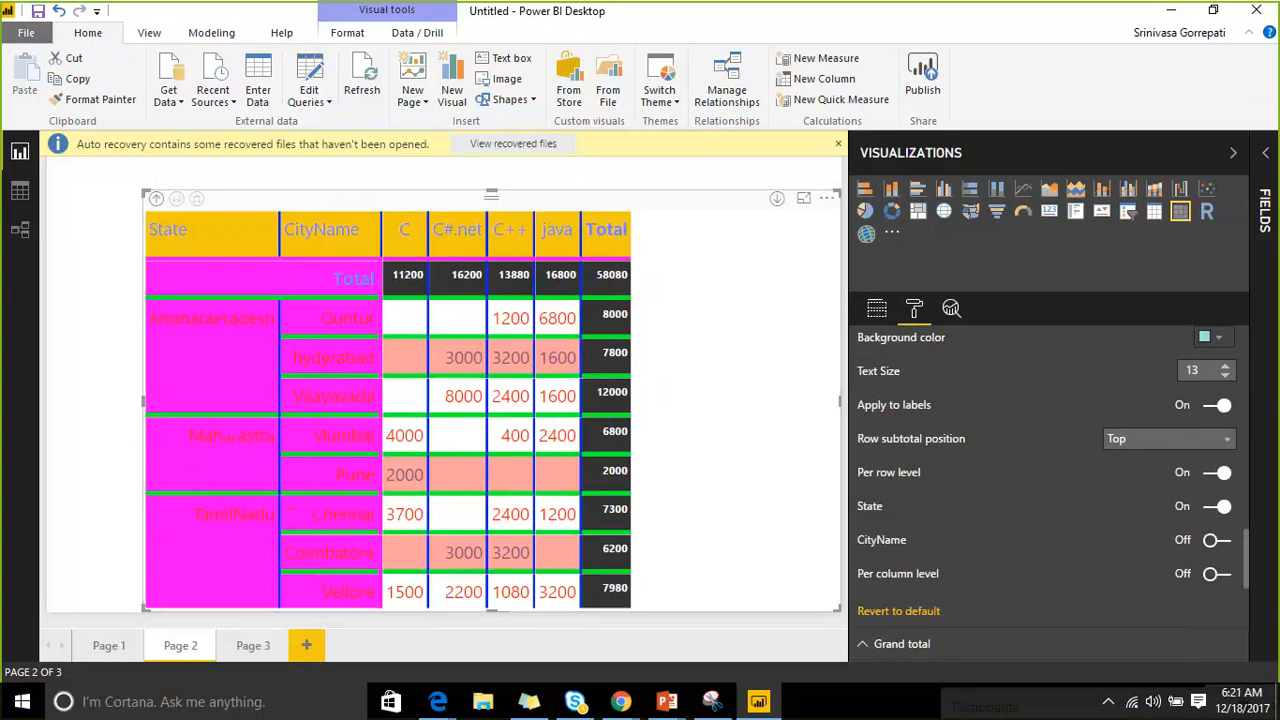
pyautogui.click(983, 27)
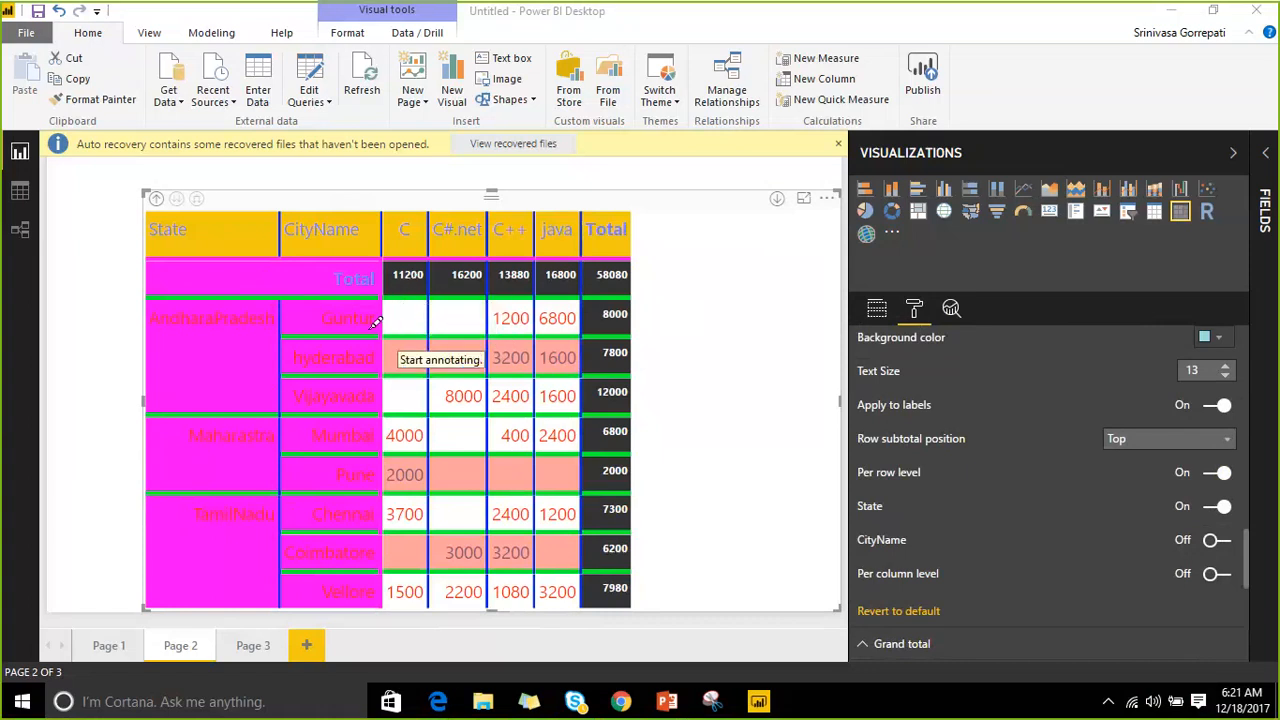
pyautogui.moveTo(296, 306)
pyautogui.mouseDown()
pyautogui.moveTo(376, 412)
pyautogui.moveTo(440, 422)
pyautogui.mouseUp()
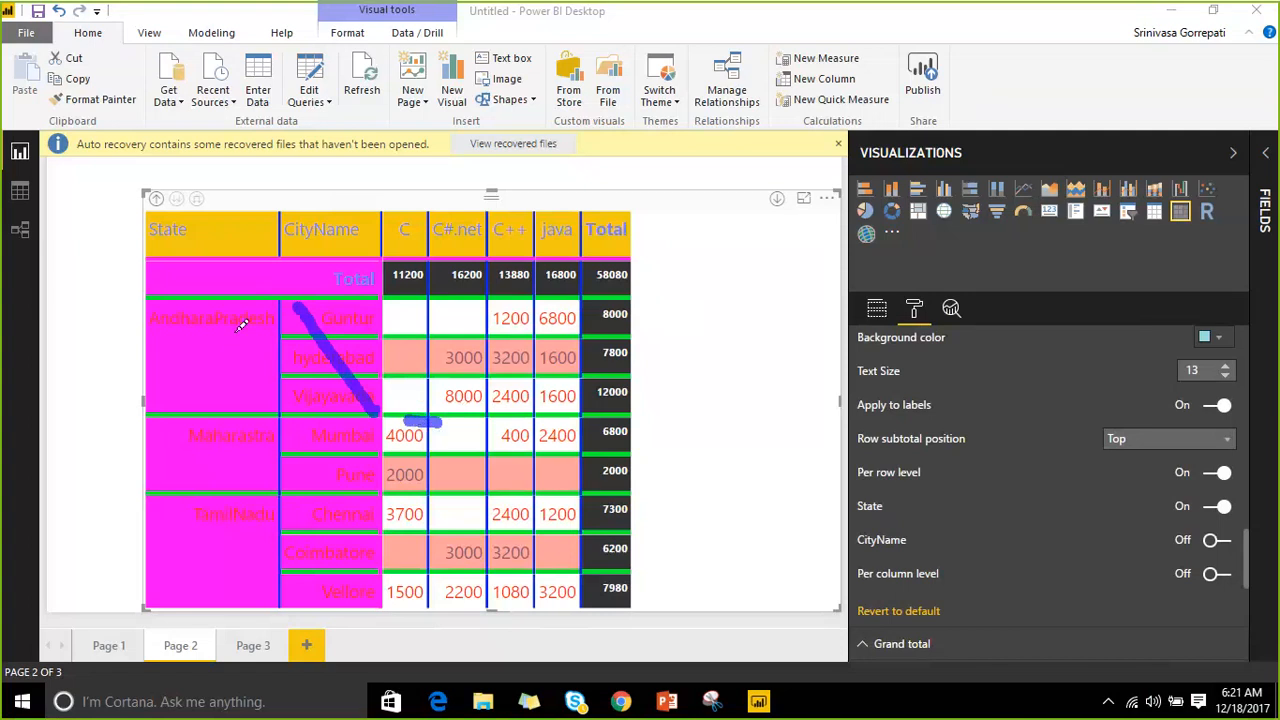
pyautogui.moveTo(220, 312); pyautogui.dragTo(400, 628)
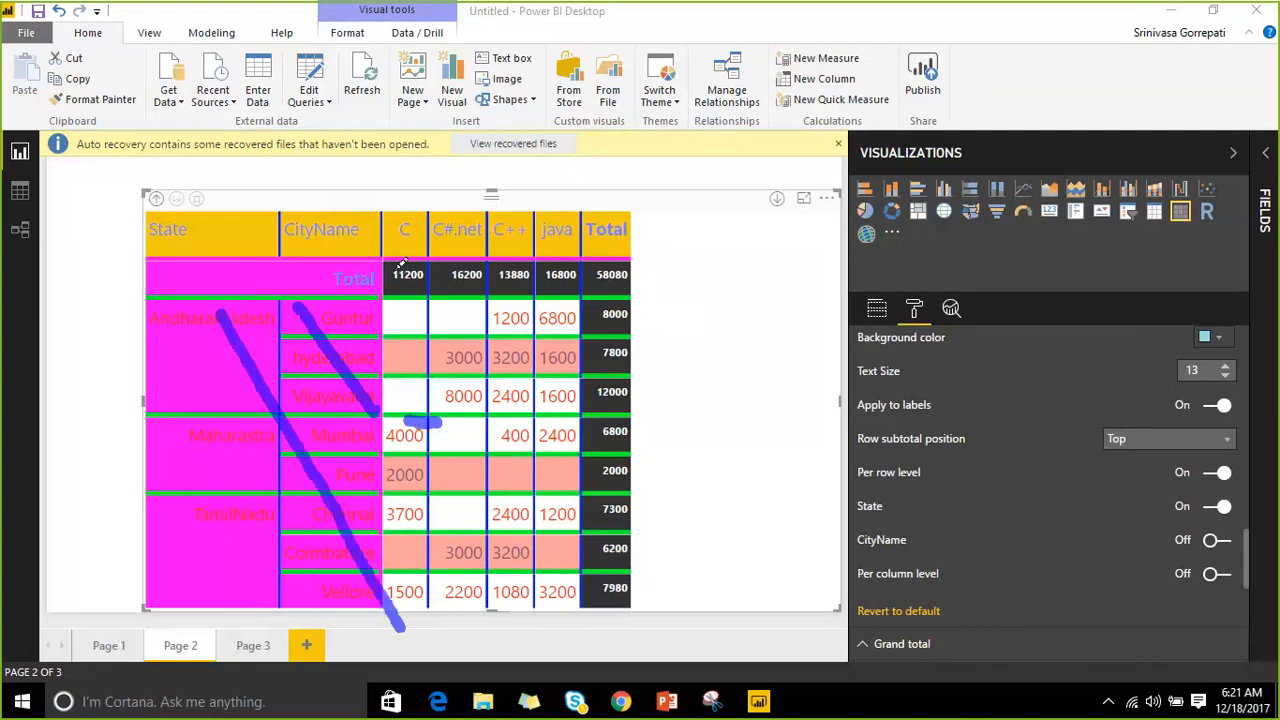
pyautogui.moveTo(396, 263); pyautogui.dragTo(422, 263)
pyautogui.moveTo(437, 382)
pyautogui.mouseDown()
pyautogui.moveTo(397, 436)
pyautogui.moveTo(440, 452)
pyautogui.moveTo(450, 367)
pyautogui.mouseUp()
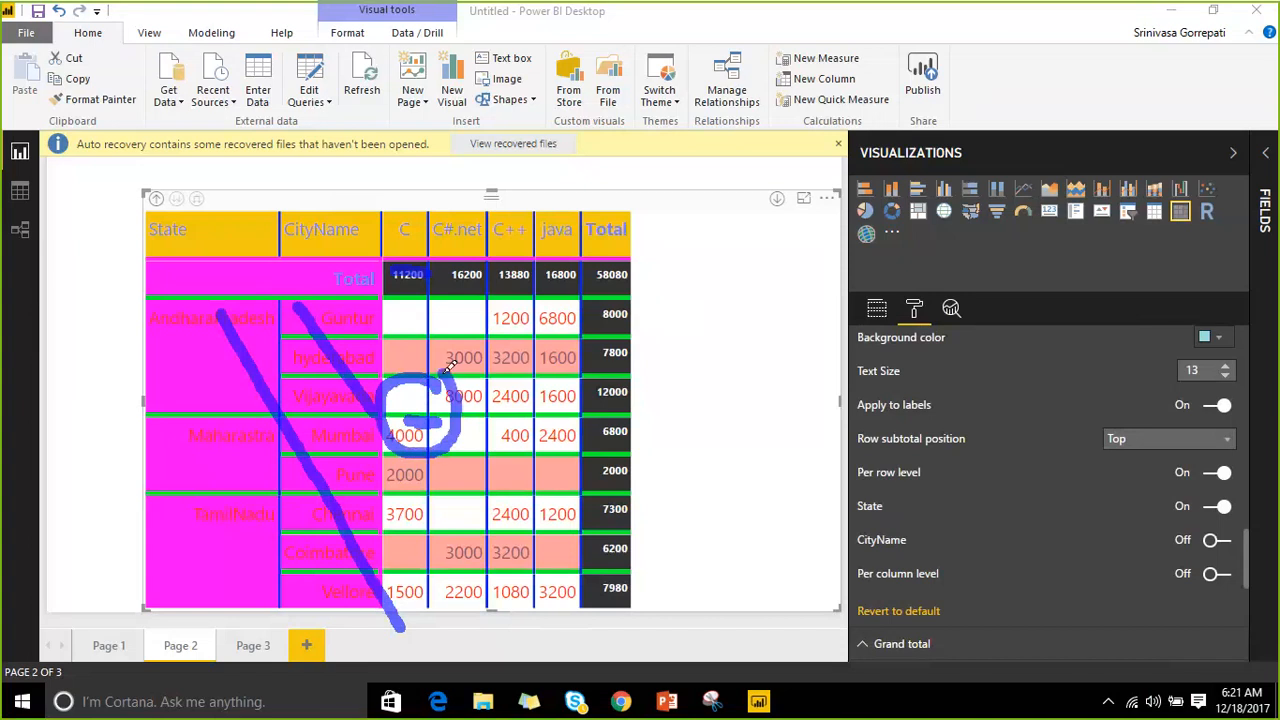
pyautogui.moveTo(326, 272)
pyautogui.mouseDown()
pyautogui.moveTo(348, 286)
pyautogui.moveTo(444, 222)
pyautogui.mouseUp()
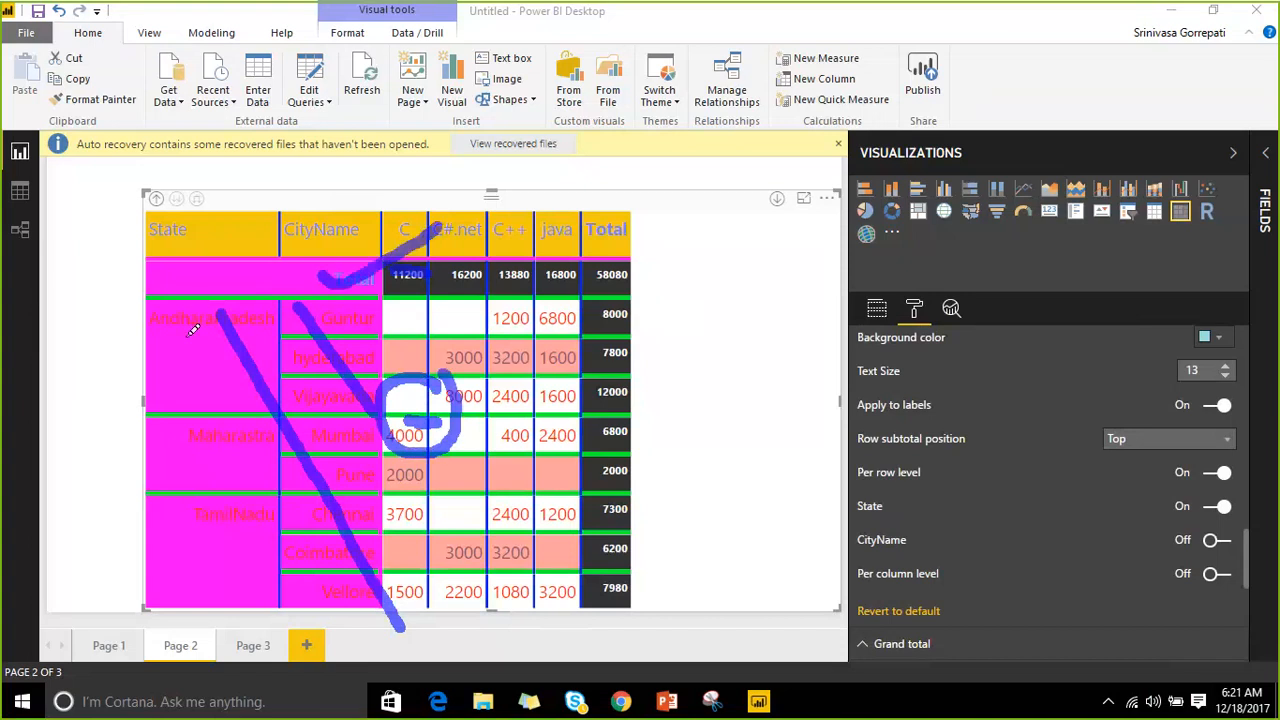
pyautogui.moveTo(186, 338); pyautogui.dragTo(268, 236)
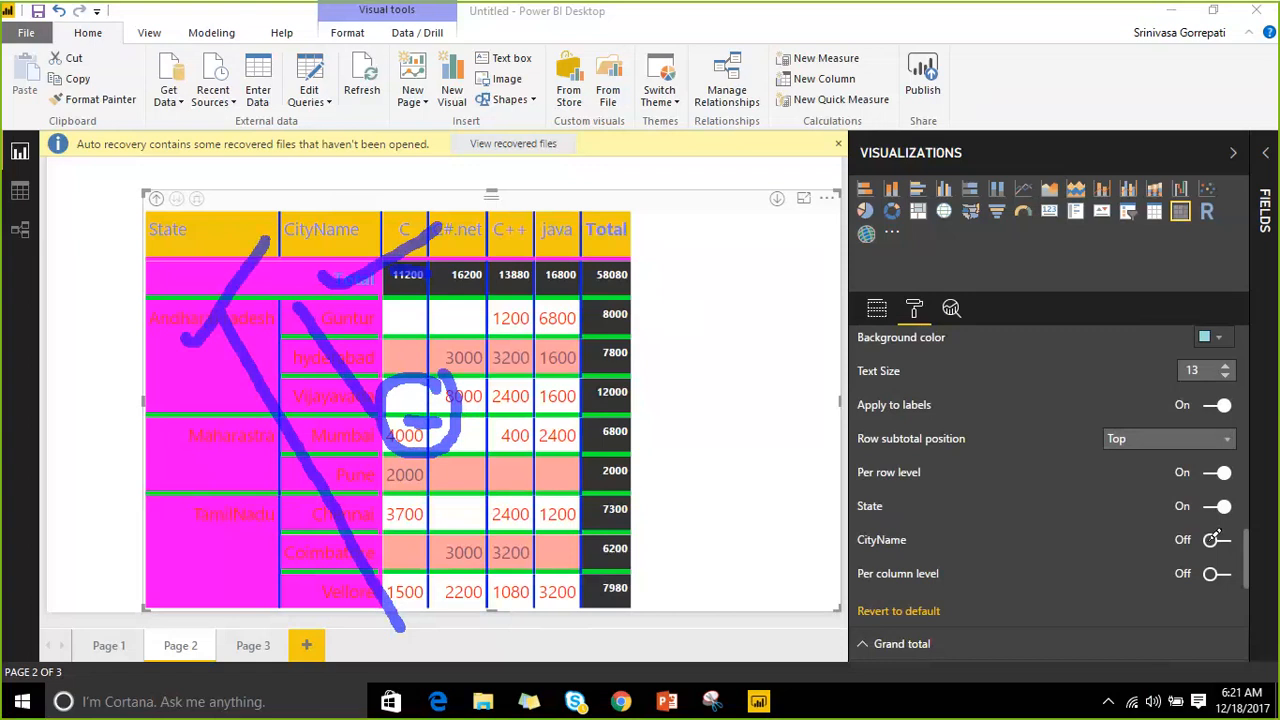
pyautogui.moveTo(1203, 501); pyautogui.dragTo(1237, 516)
pyautogui.moveTo(407, 276); pyautogui.dragTo(536, 230)
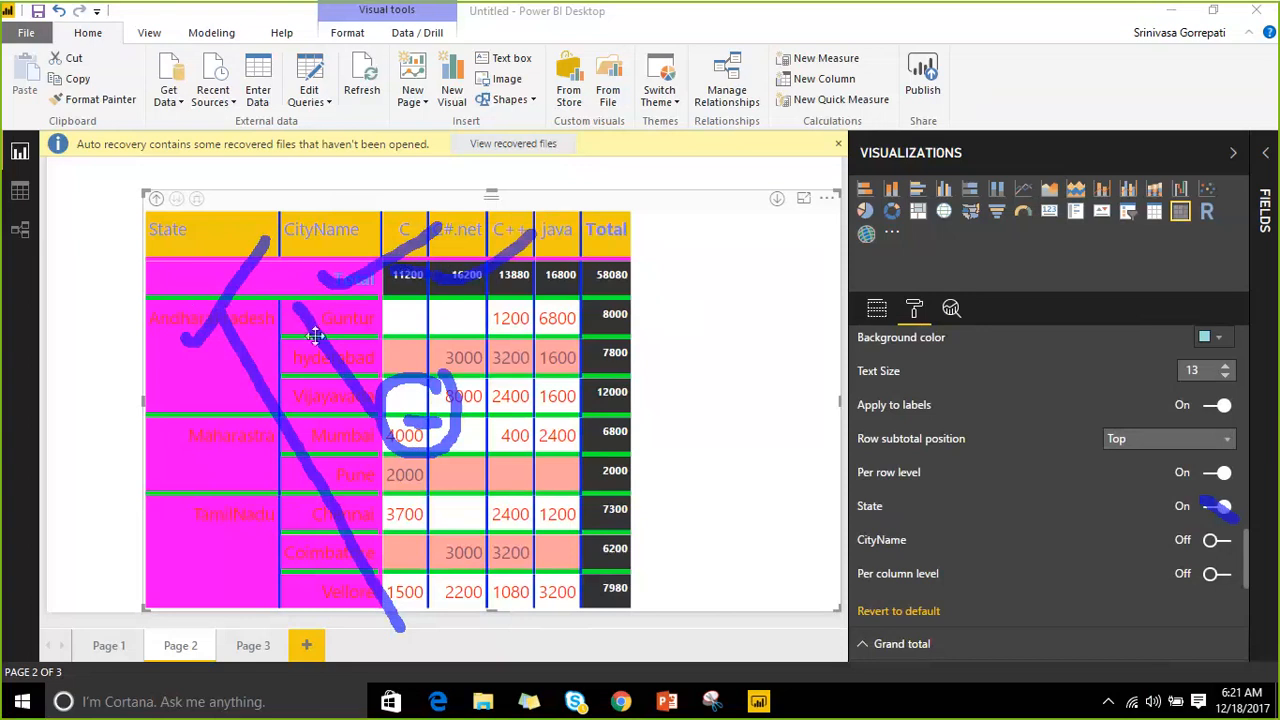
pyautogui.click(995, 28)
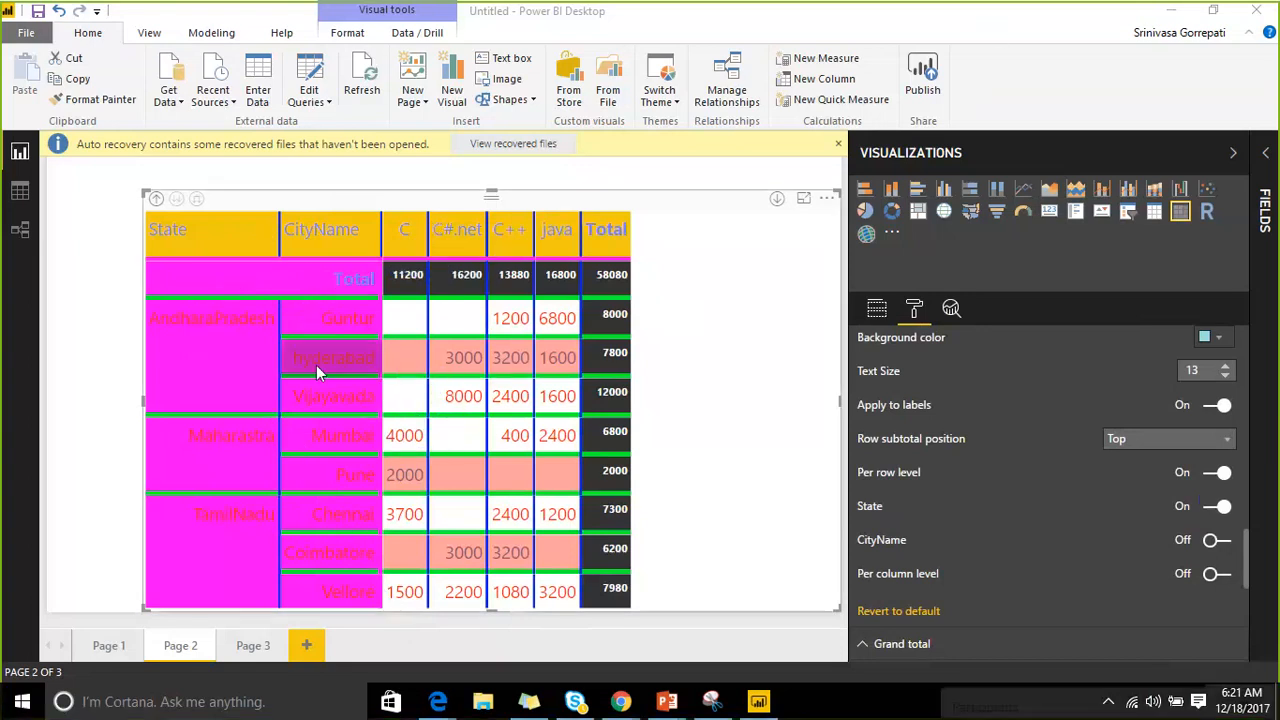
pyautogui.click(992, 28)
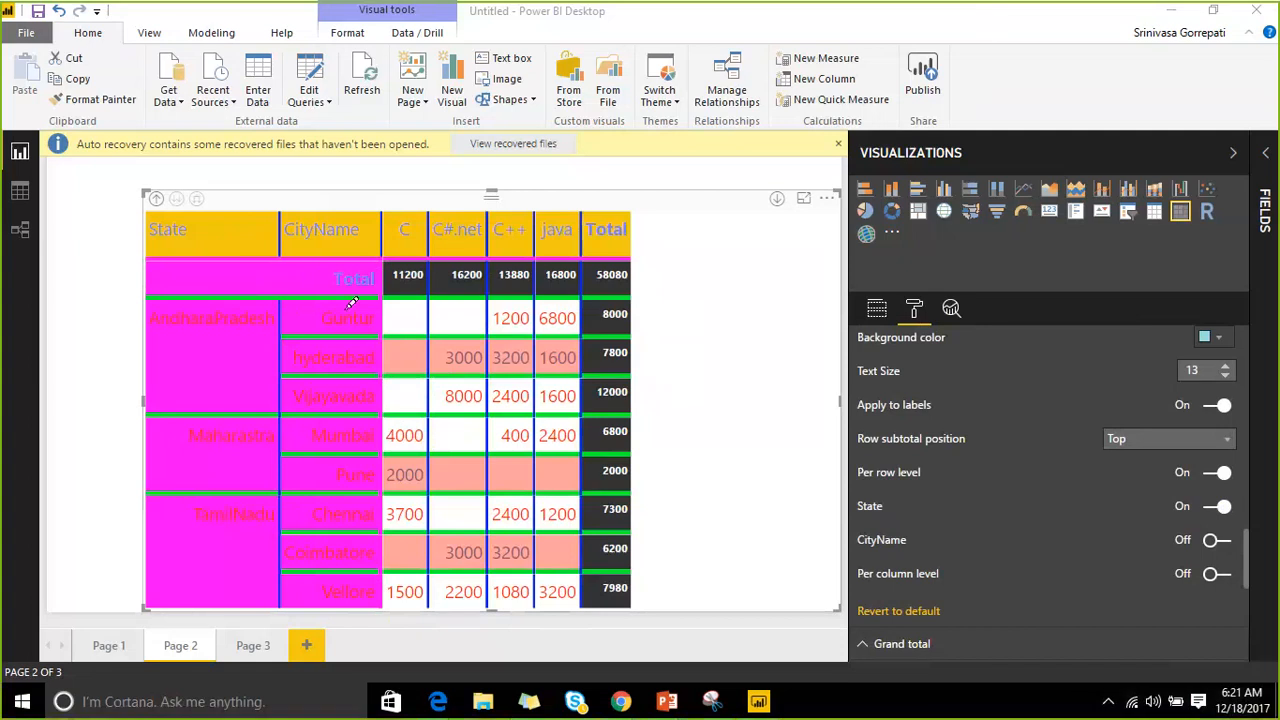
pyautogui.moveTo(343, 306)
pyautogui.mouseDown()
pyautogui.moveTo(352, 380)
pyautogui.moveTo(377, 412)
pyautogui.mouseUp()
pyautogui.moveTo(454, 404); pyautogui.dragTo(402, 409)
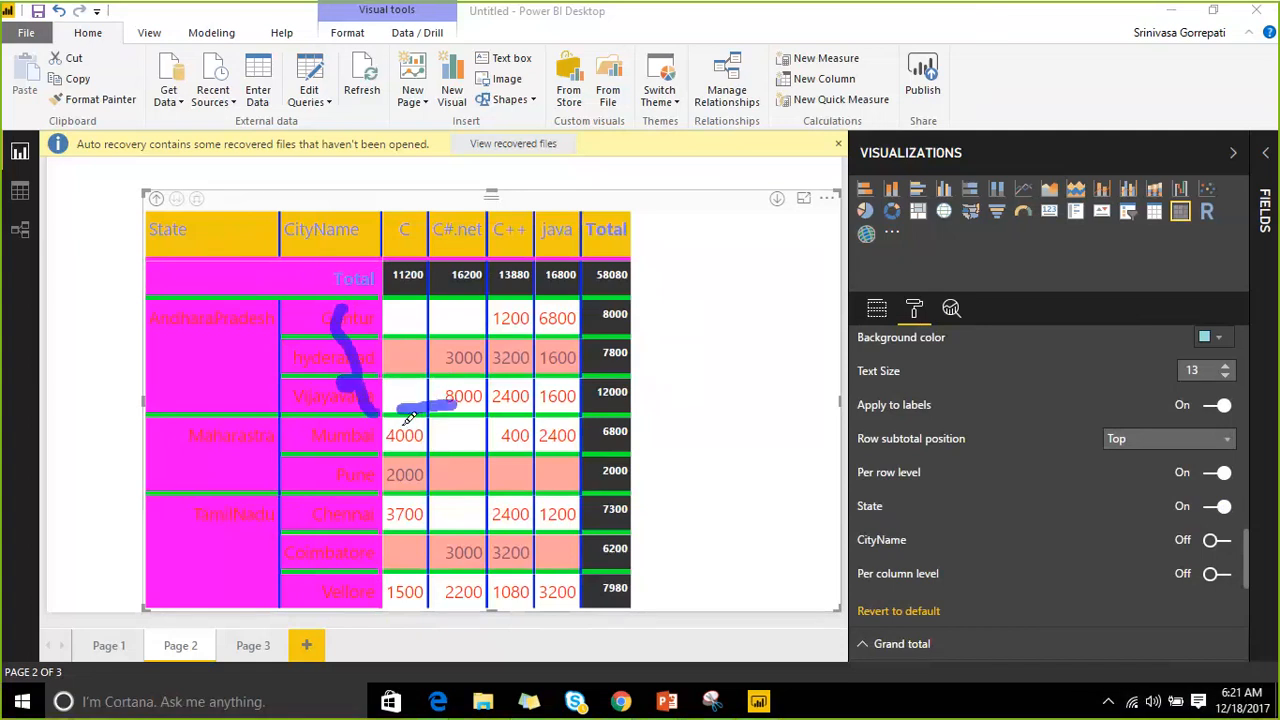
pyautogui.moveTo(204, 322); pyautogui.dragTo(242, 591)
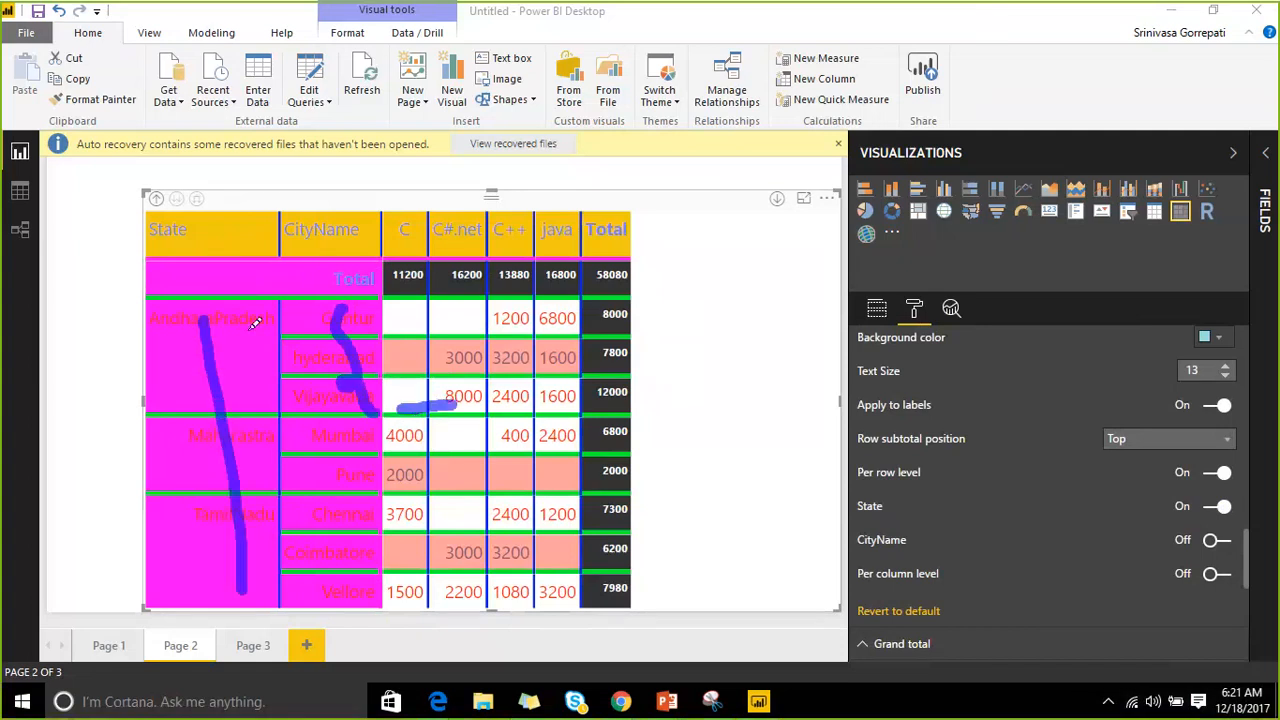
pyautogui.moveTo(264, 318); pyautogui.dragTo(205, 550)
pyautogui.moveTo(255, 598); pyautogui.dragTo(264, 601)
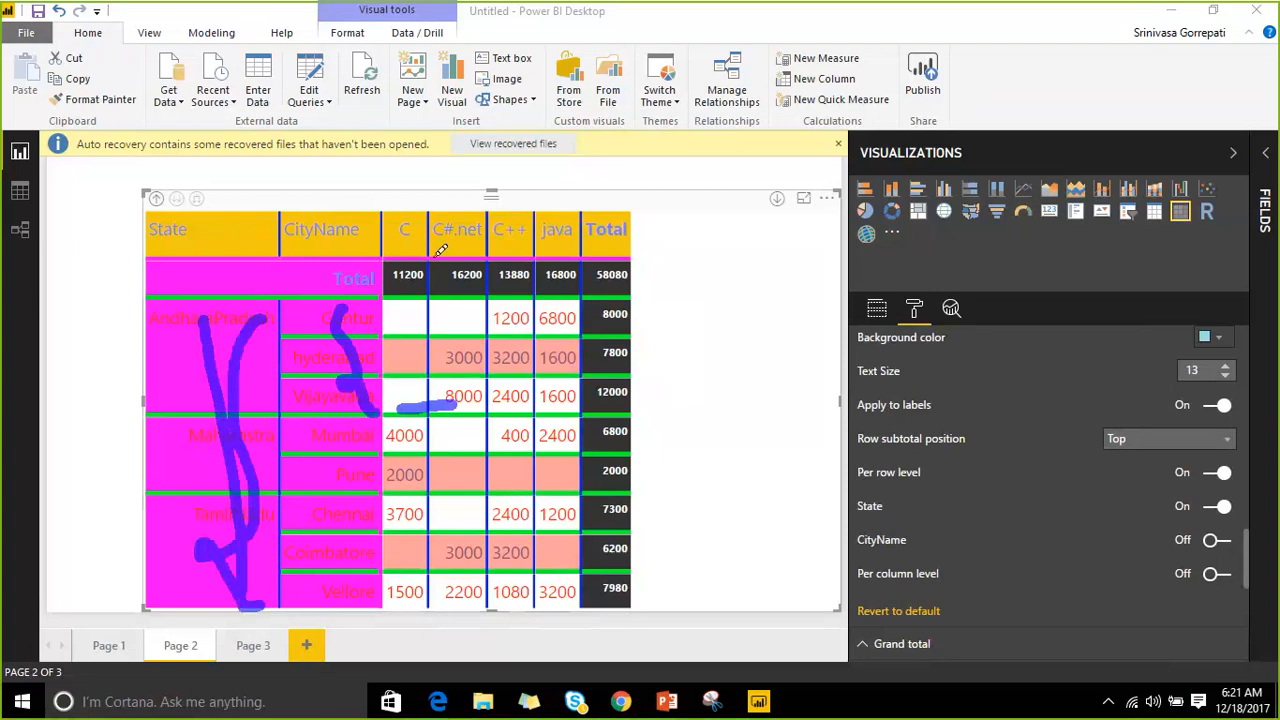
pyautogui.moveTo(396, 276); pyautogui.dragTo(460, 246)
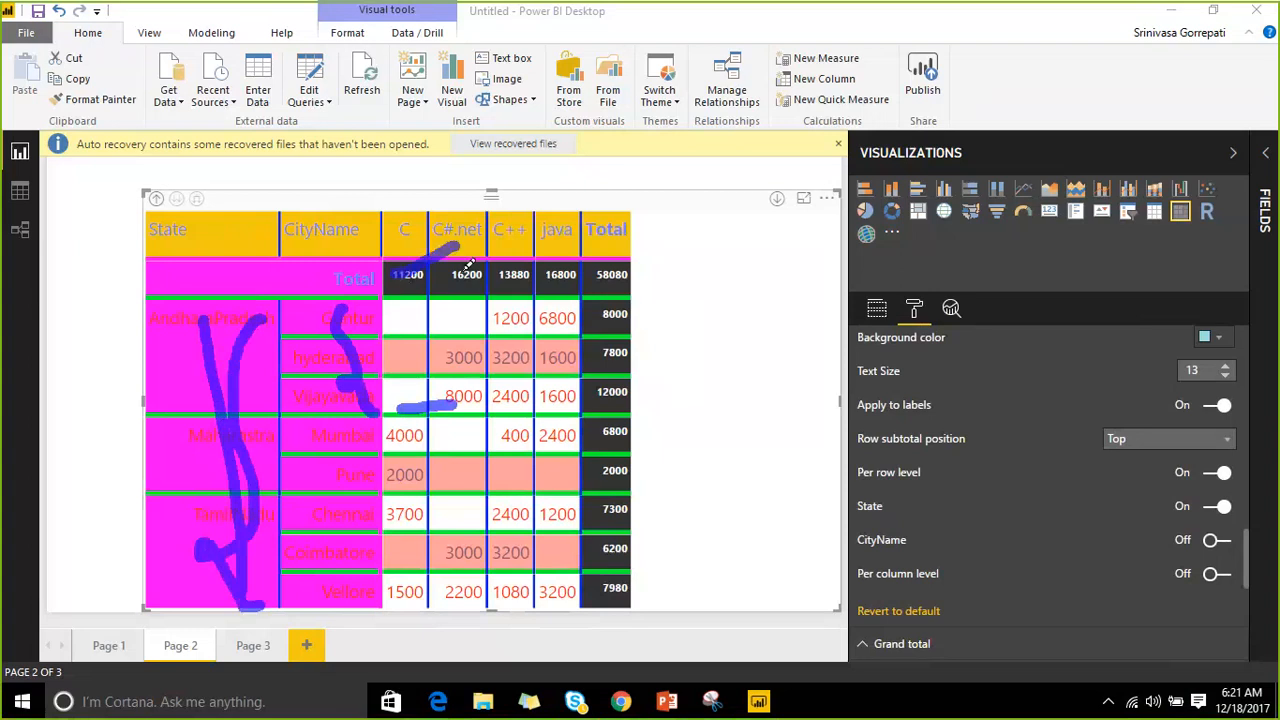
pyautogui.moveTo(376, 362); pyautogui.dragTo(432, 298)
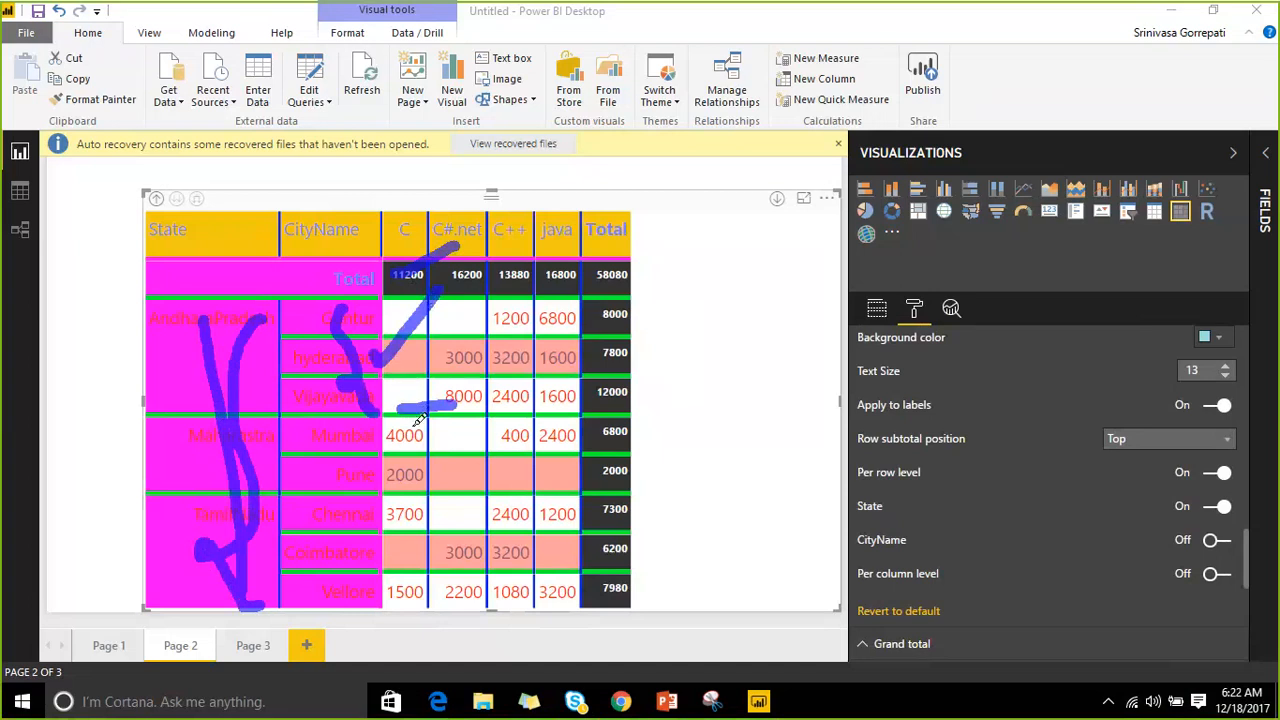
pyautogui.moveTo(410, 428)
pyautogui.mouseDown()
pyautogui.moveTo(472, 388)
pyautogui.moveTo(396, 396)
pyautogui.moveTo(416, 448)
pyautogui.mouseUp()
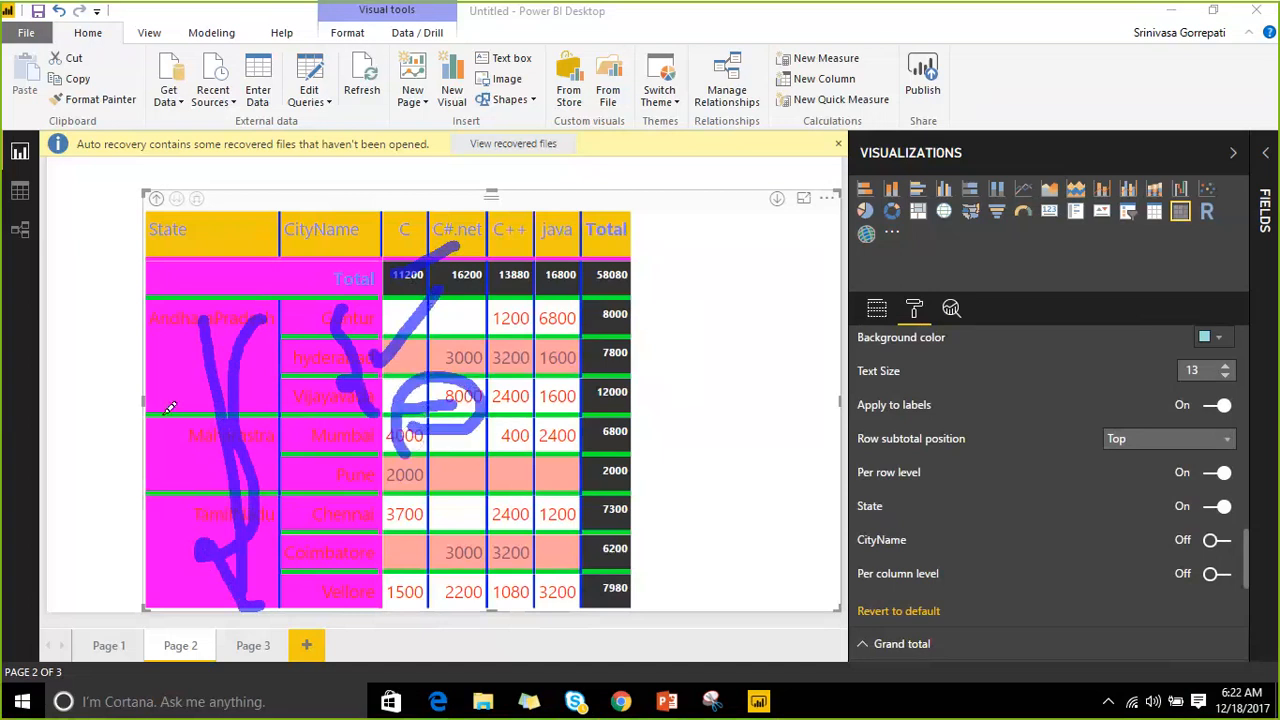
pyautogui.moveTo(157, 436); pyautogui.dragTo(228, 342)
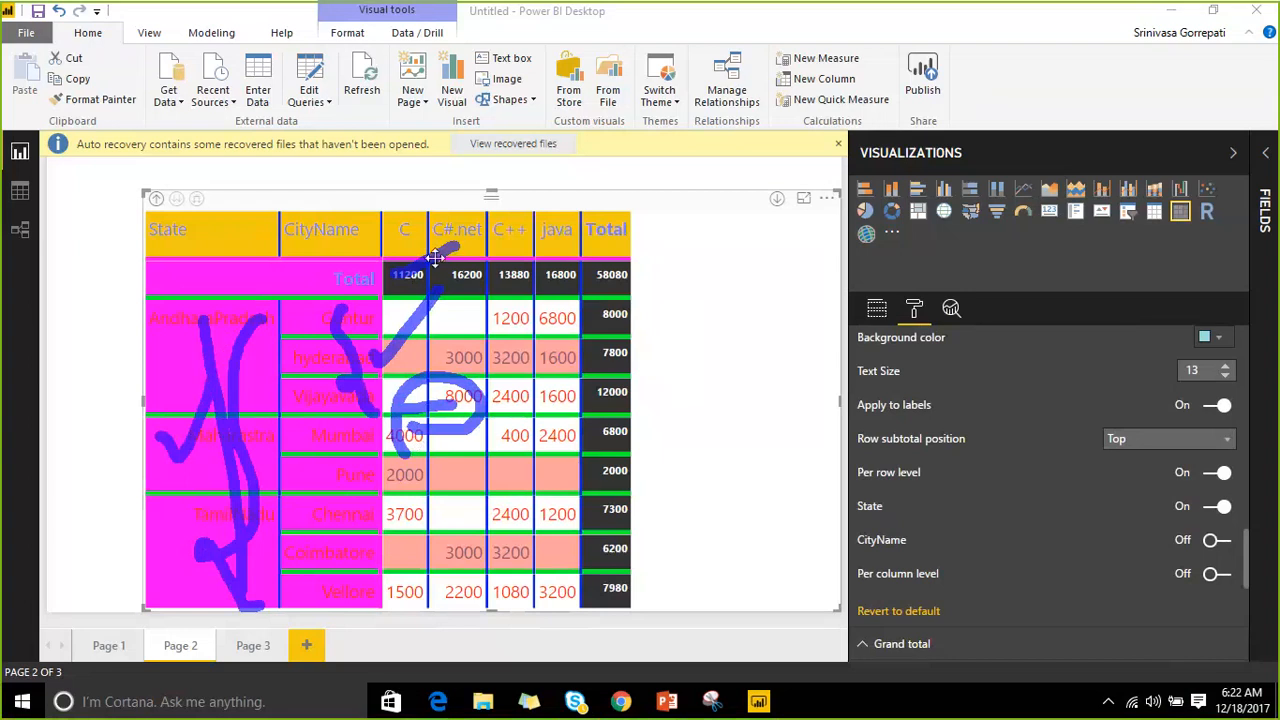
pyautogui.moveTo(424, 280); pyautogui.dragTo(476, 244)
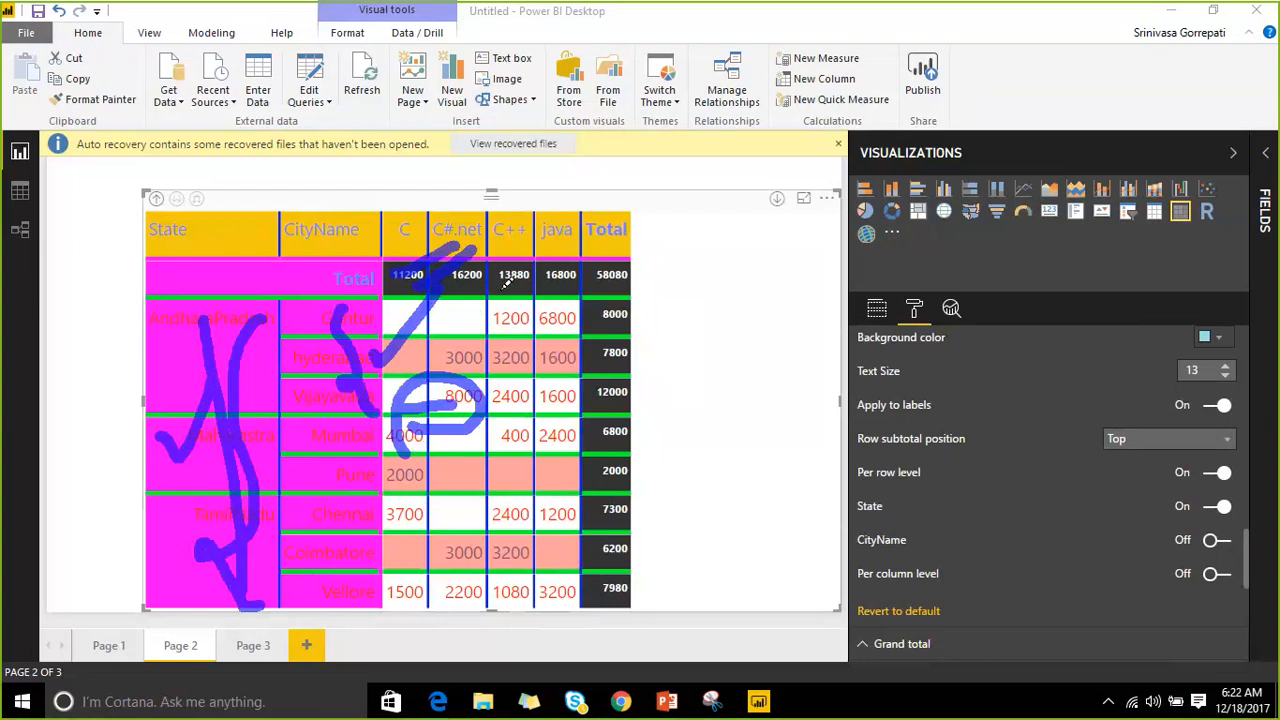
pyautogui.moveTo(440, 272)
pyautogui.mouseDown()
pyautogui.moveTo(600, 270)
pyautogui.moveTo(640, 540)
pyautogui.mouseUp()
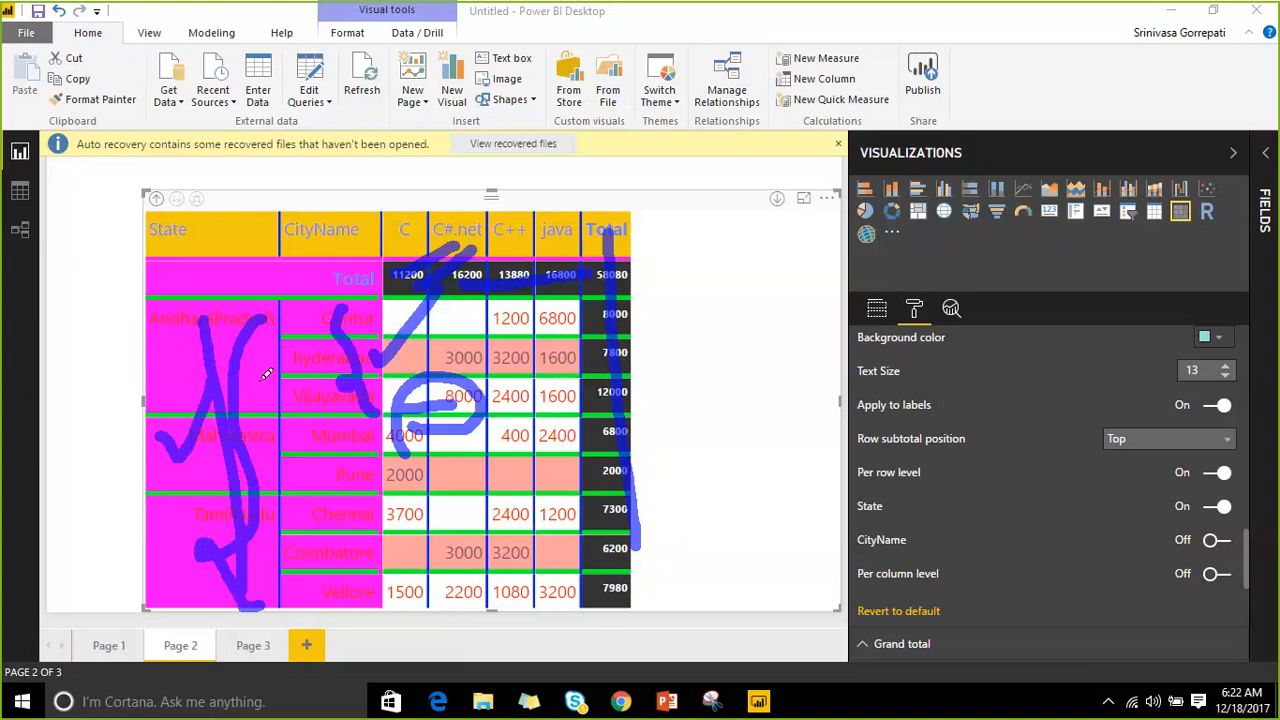
pyautogui.moveTo(260, 395); pyautogui.dragTo(285, 310)
pyautogui.moveTo(408, 243); pyautogui.dragTo(497, 197)
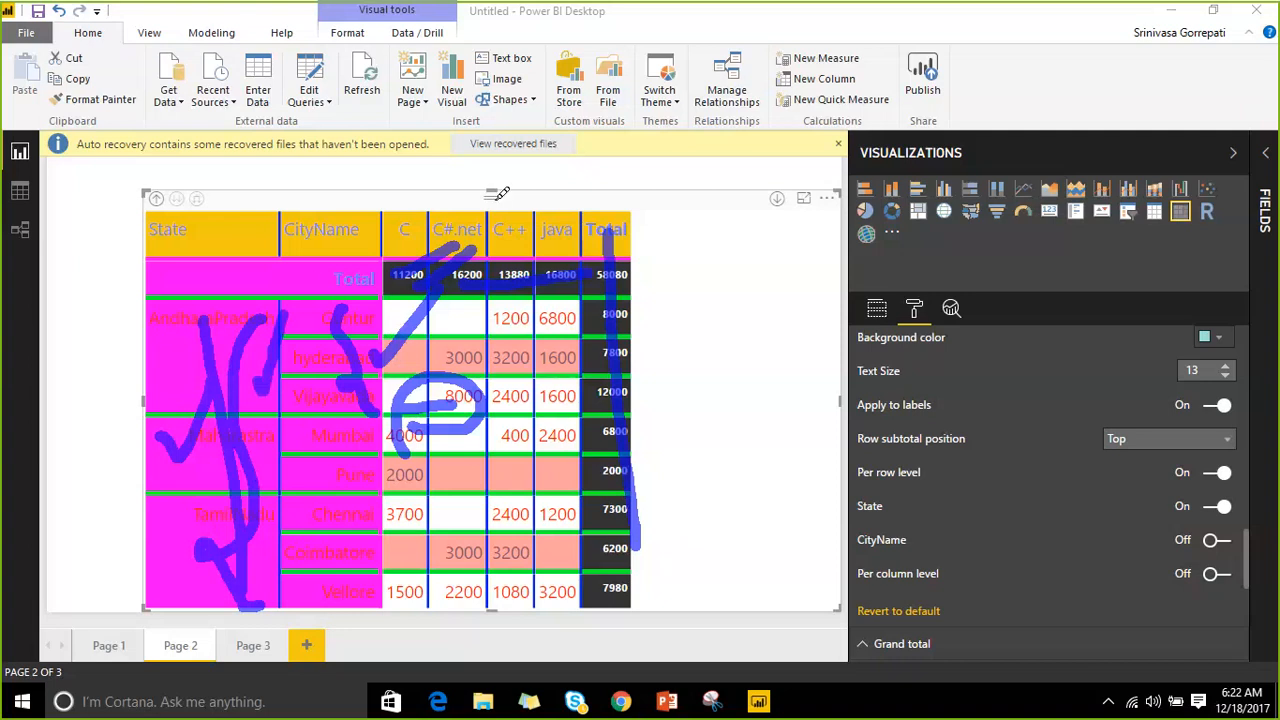
pyautogui.moveTo(590, 350); pyautogui.dragTo(662, 326)
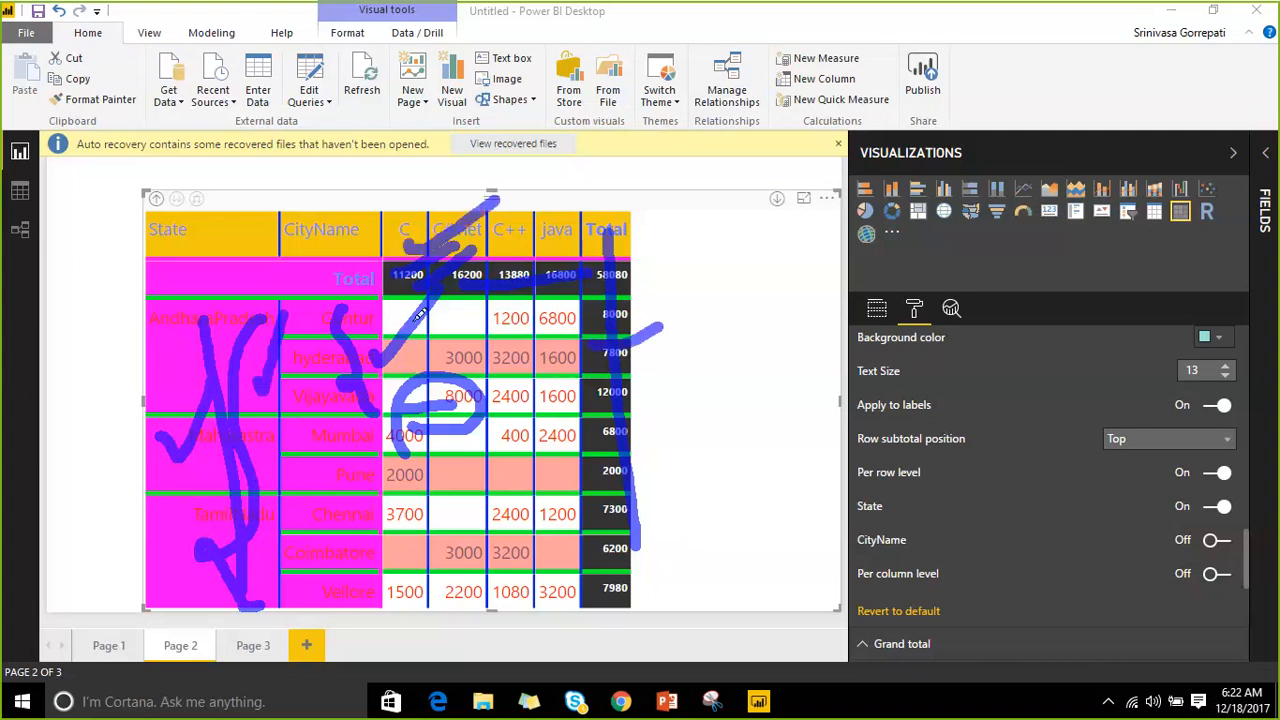
pyautogui.moveTo(300, 398); pyautogui.dragTo(393, 336)
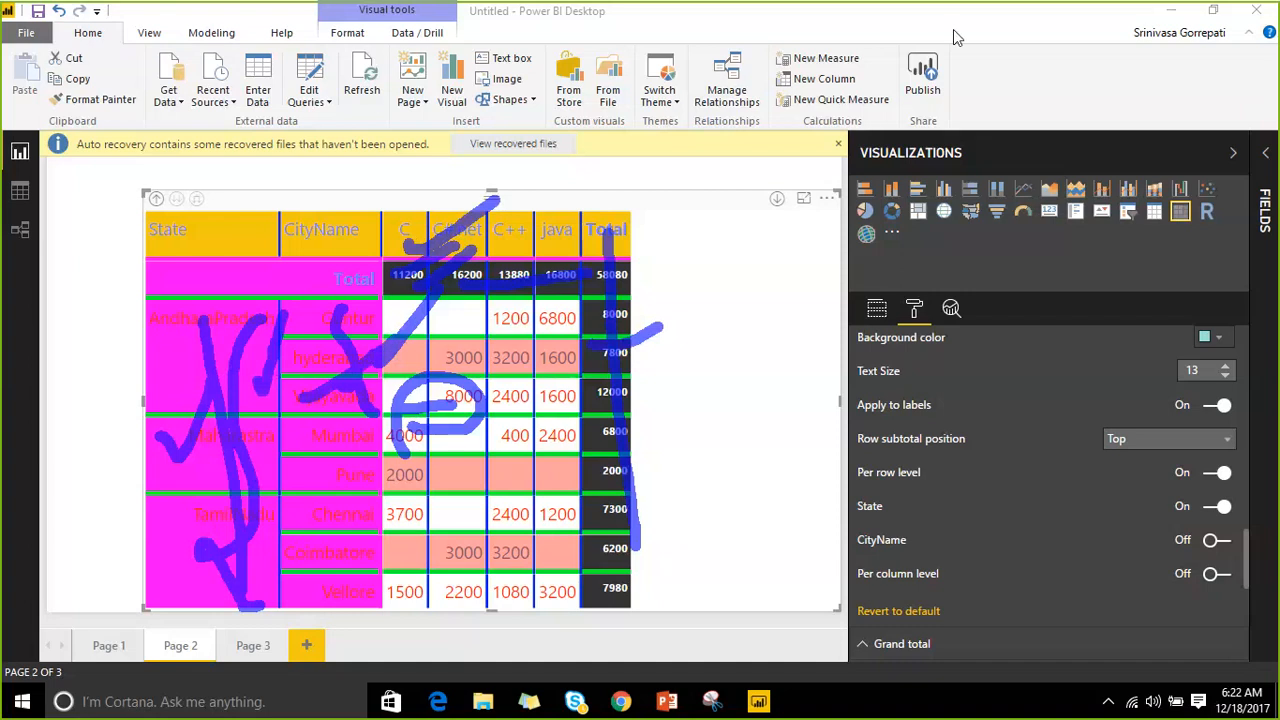
# Give grand totals red text on a light teal background, applied to labels, with a larger text size.
pyautogui.press('Escape')
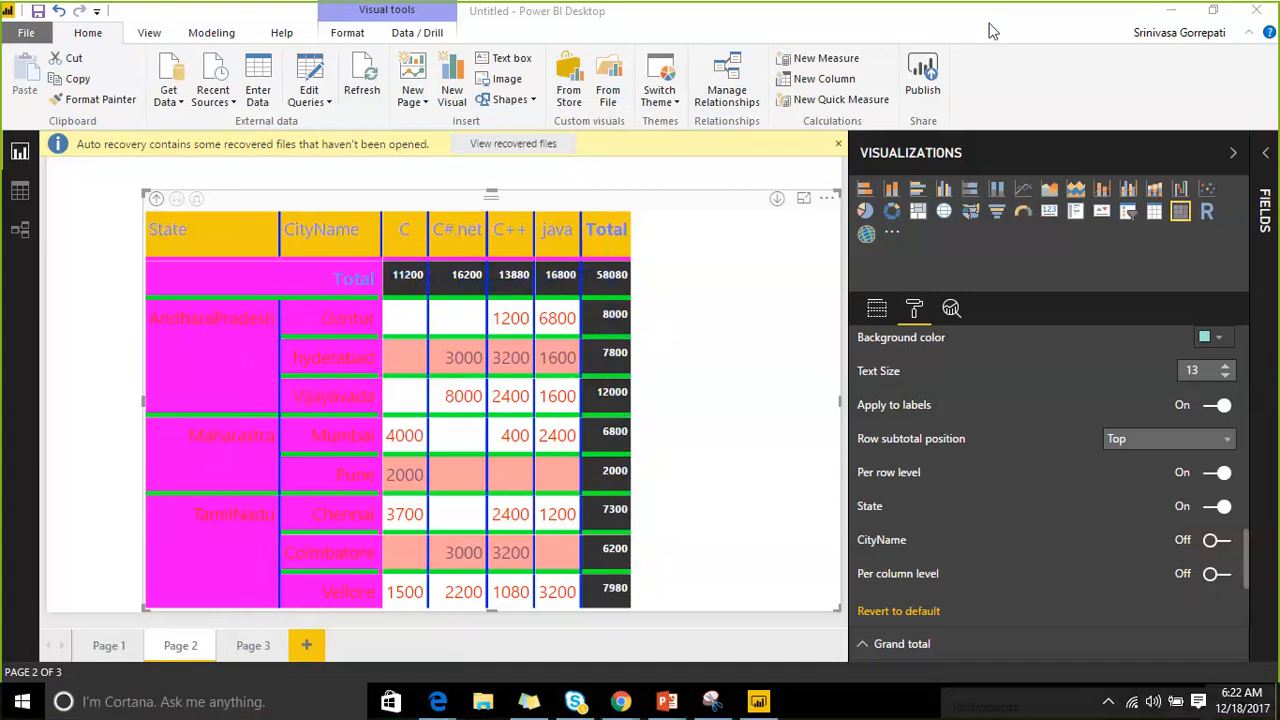
pyautogui.scroll(-2, 954, 448)
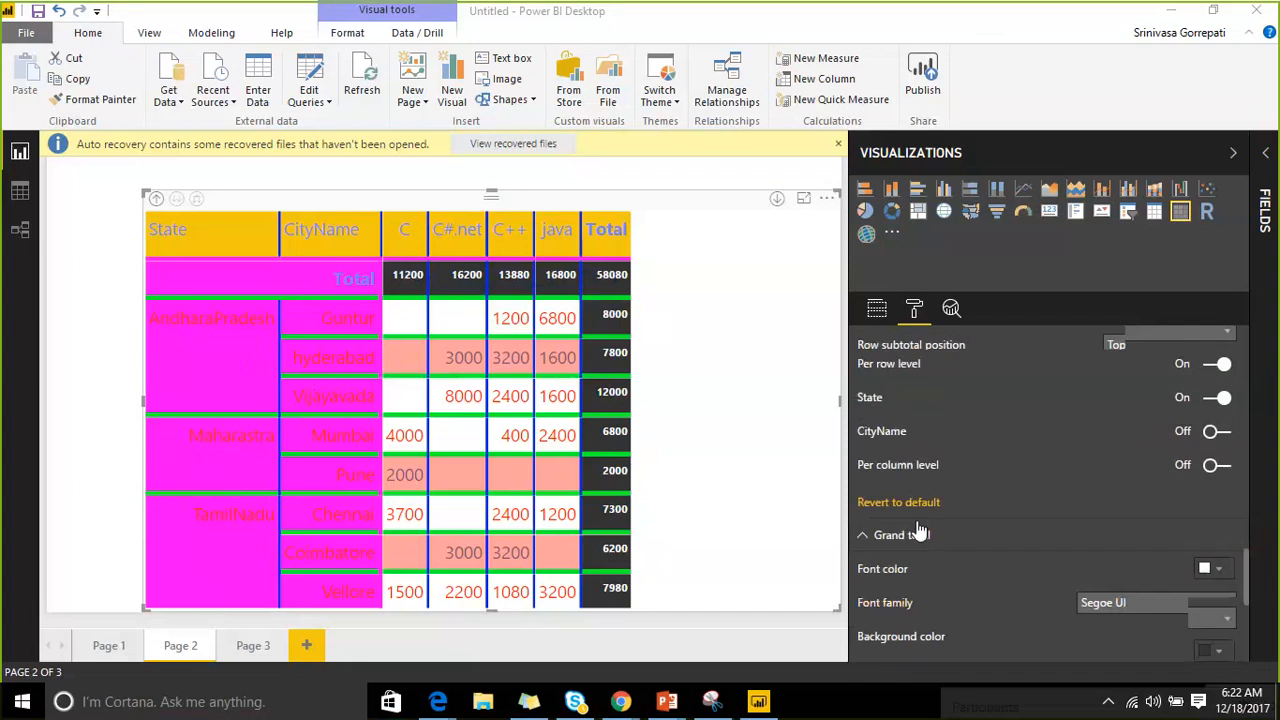
pyautogui.scroll(-3, 918, 532)
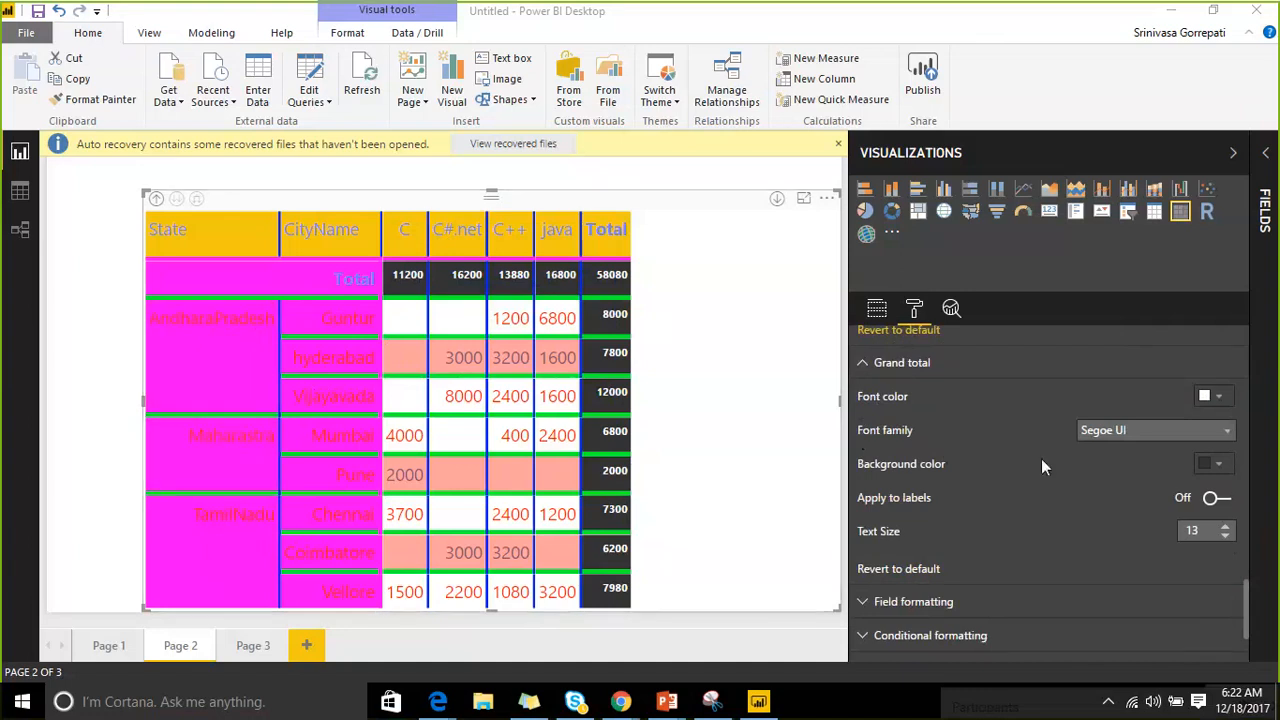
pyautogui.click(1218, 396)
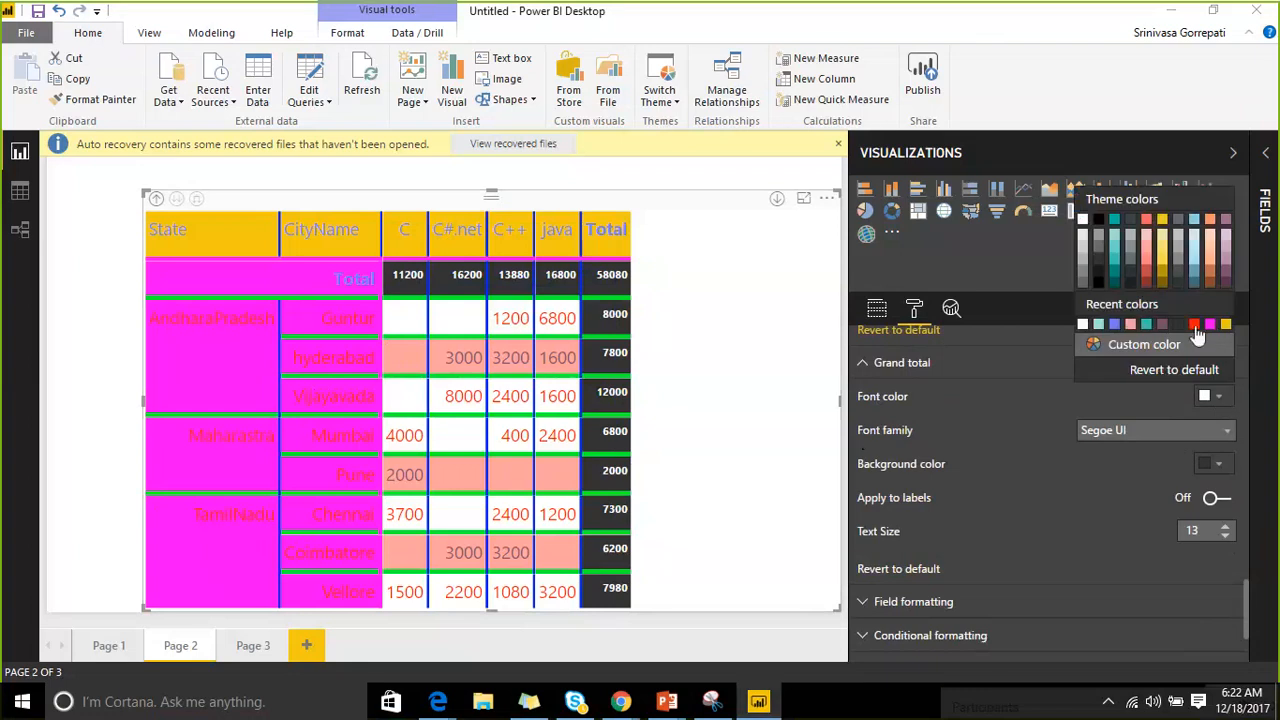
pyautogui.click(1199, 332)
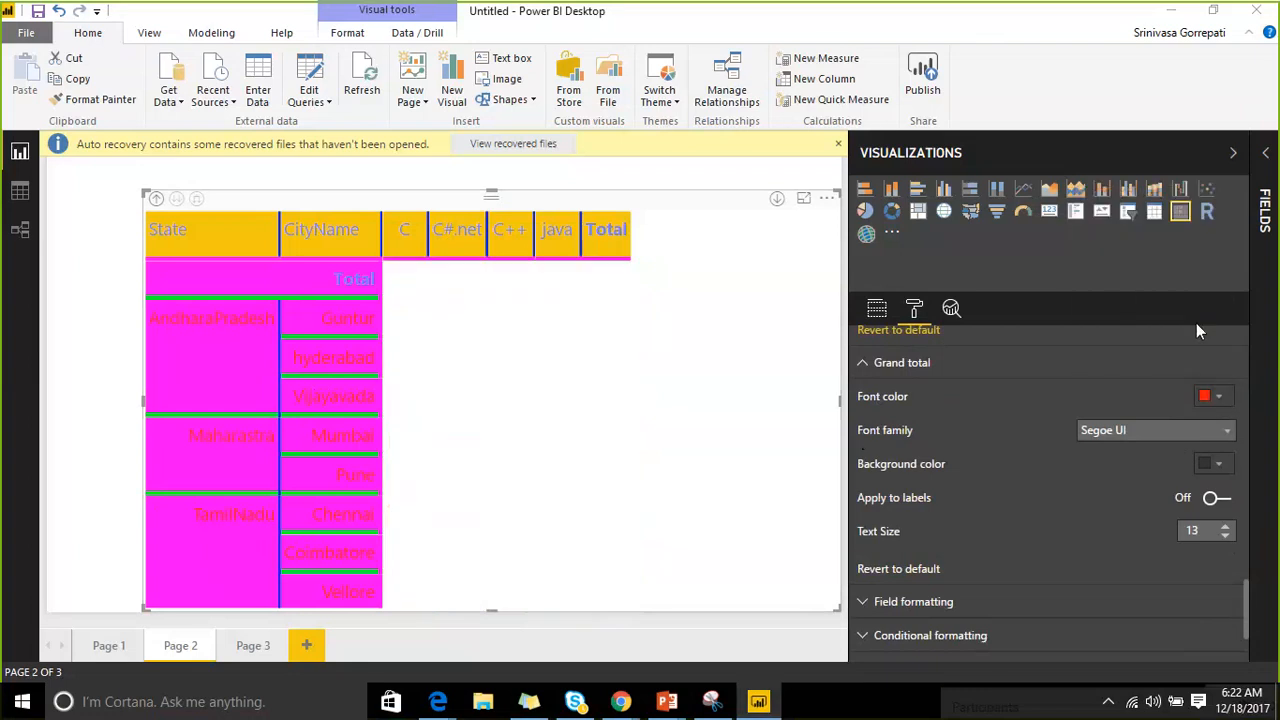
pyautogui.click(1217, 465)
pyautogui.click(1131, 391)
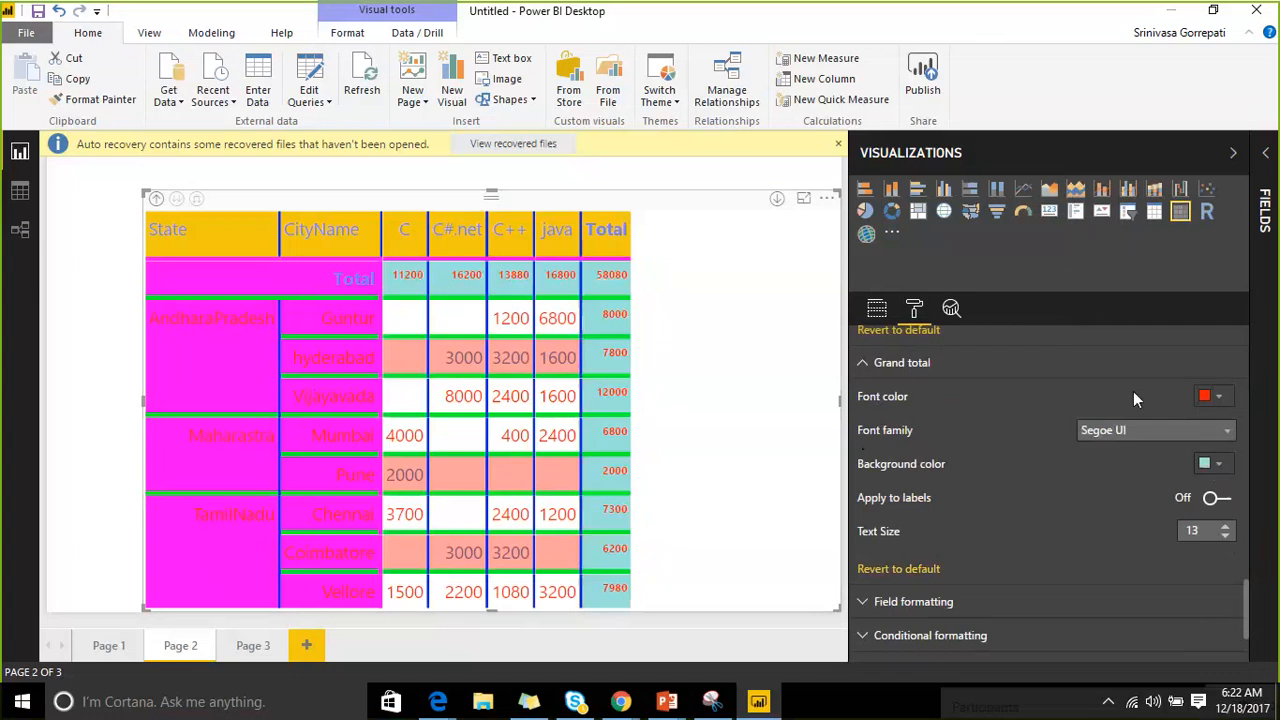
pyautogui.click(1222, 499)
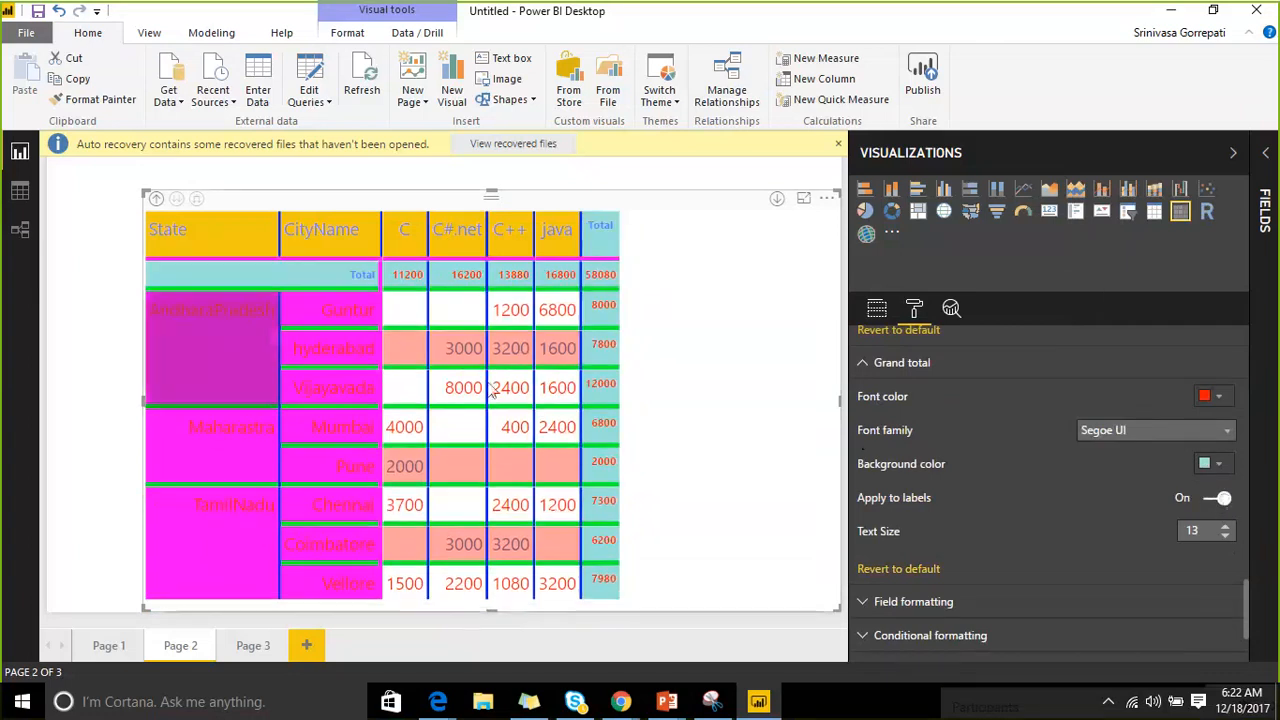
pyautogui.click(1226, 527)
pyautogui.click(1226, 527)
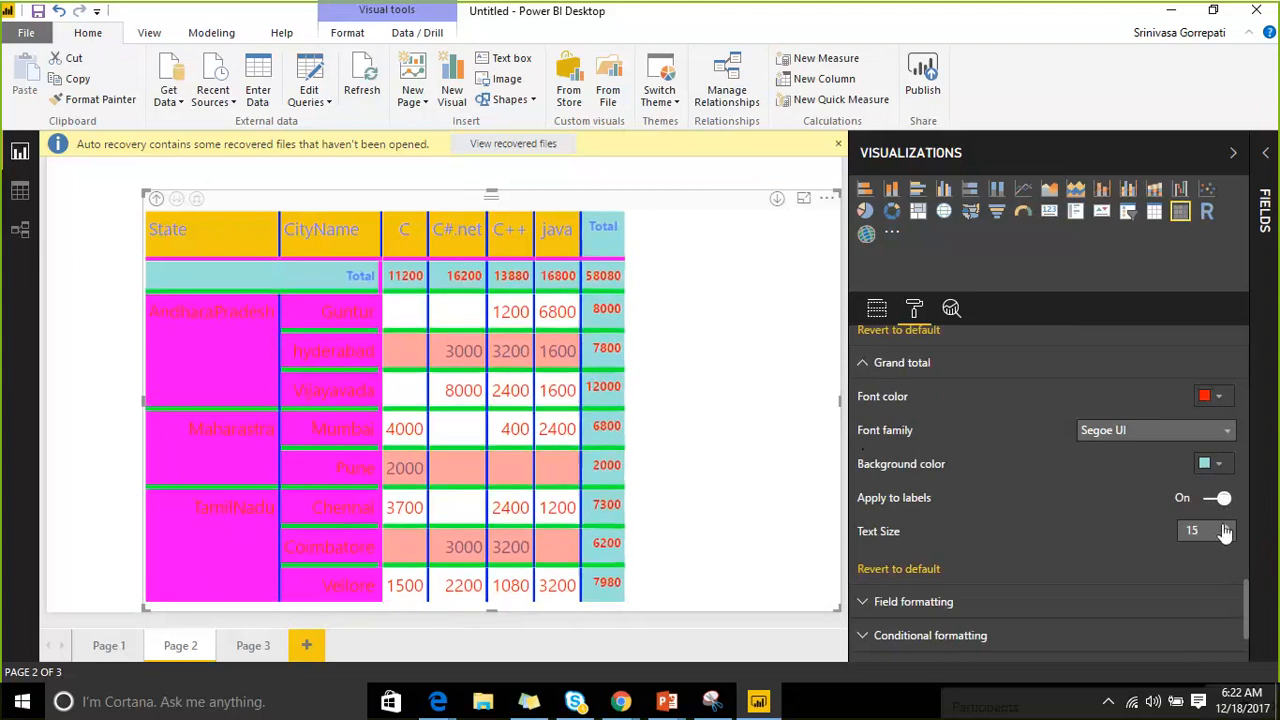
pyautogui.click(1226, 527)
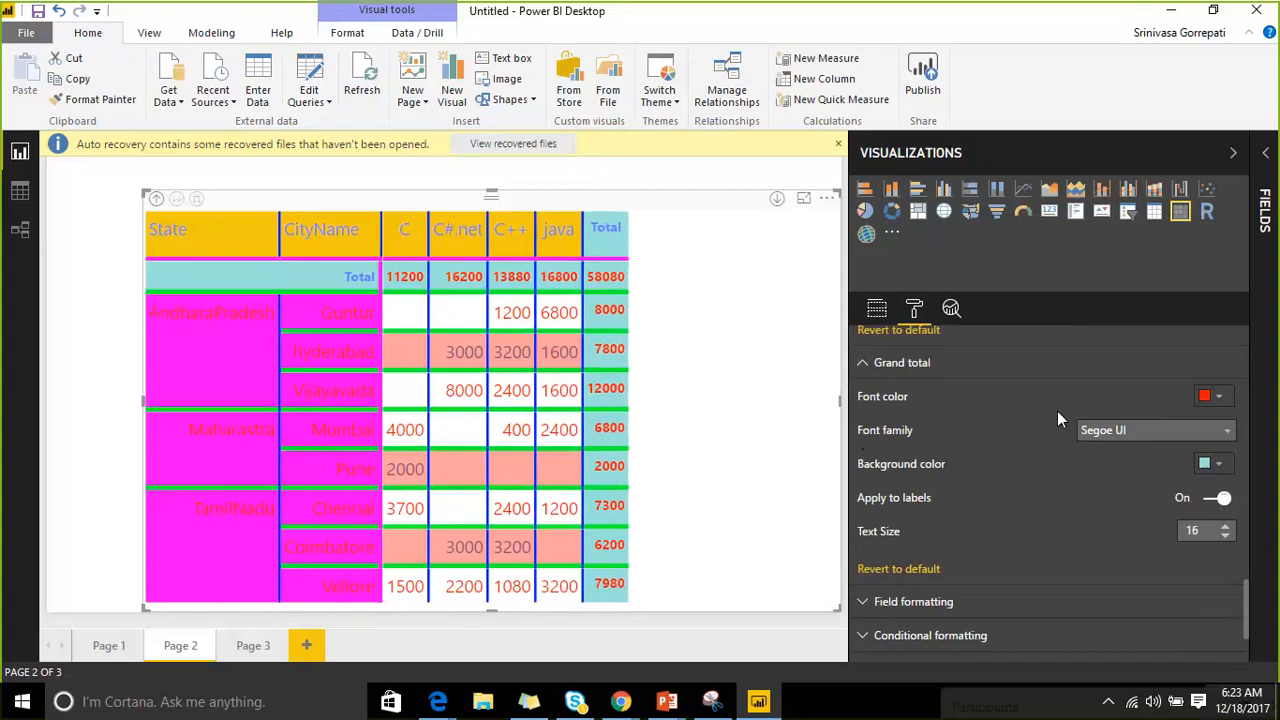
# Turn Per column level and Bookname subtotals on, then switch CityName and State subtotals off.
pyautogui.scroll(10, 980, 420)
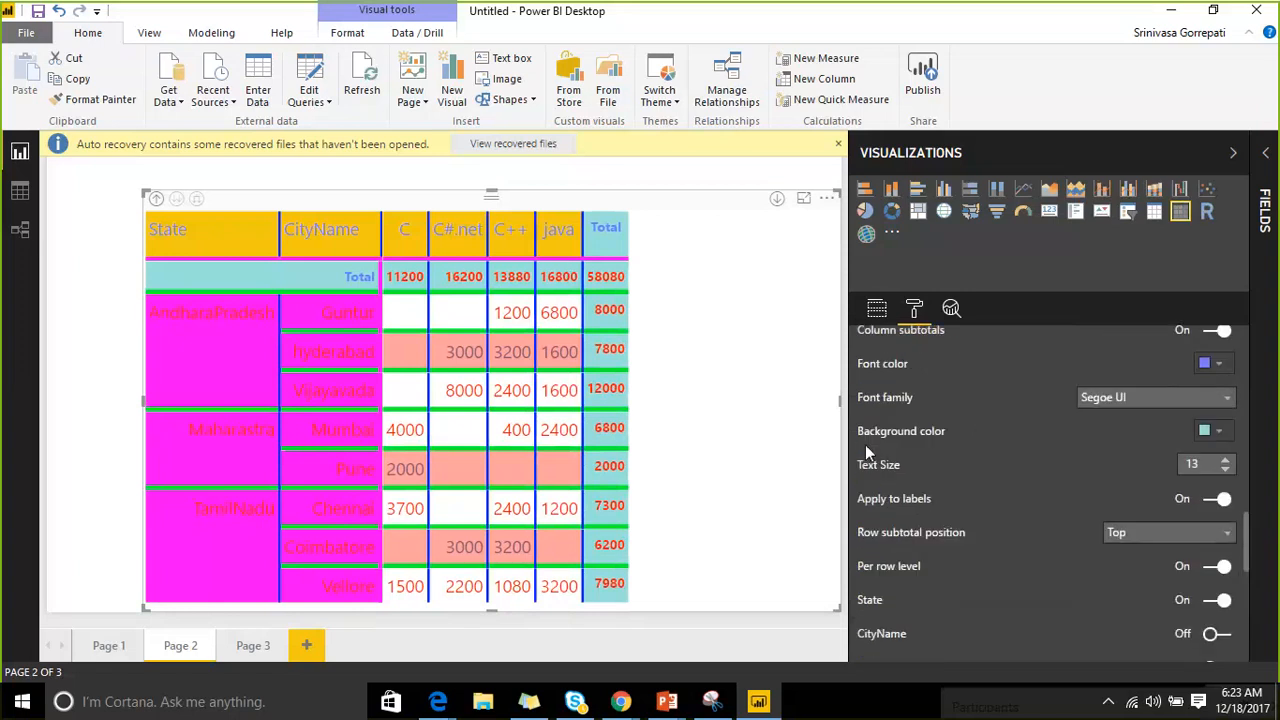
pyautogui.scroll(2, 920, 407)
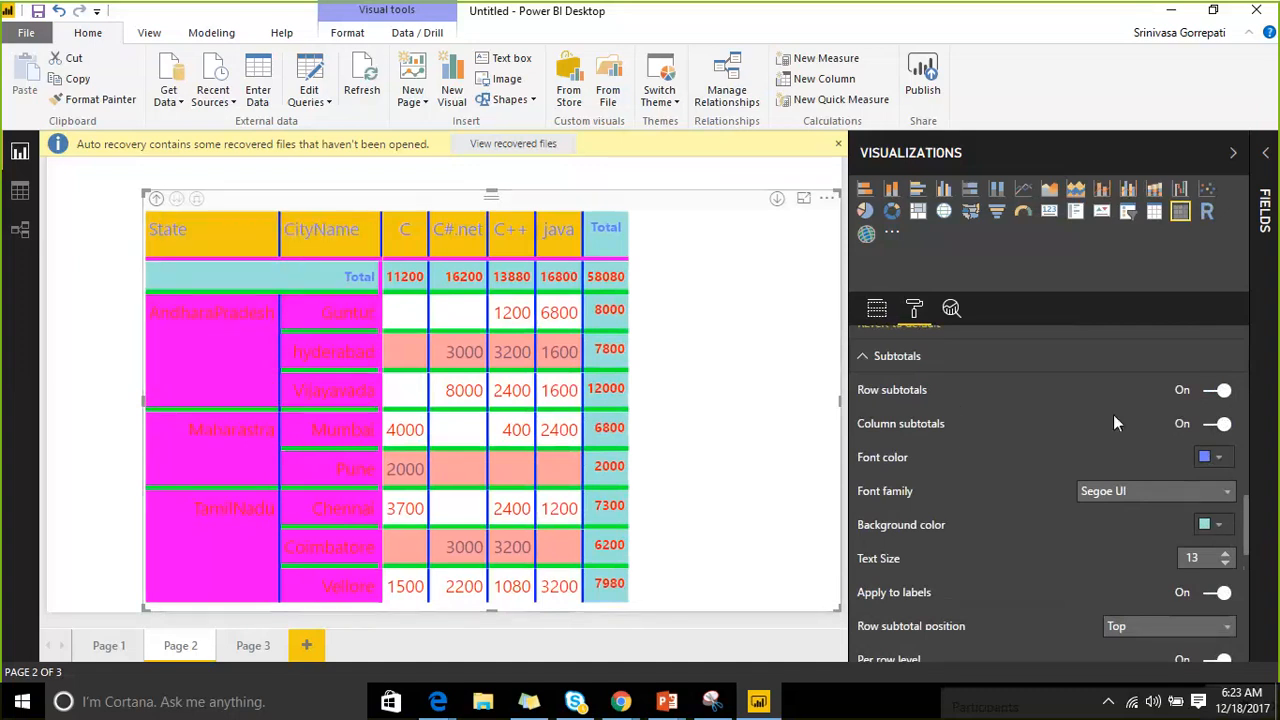
pyautogui.scroll(-3, 1169, 475)
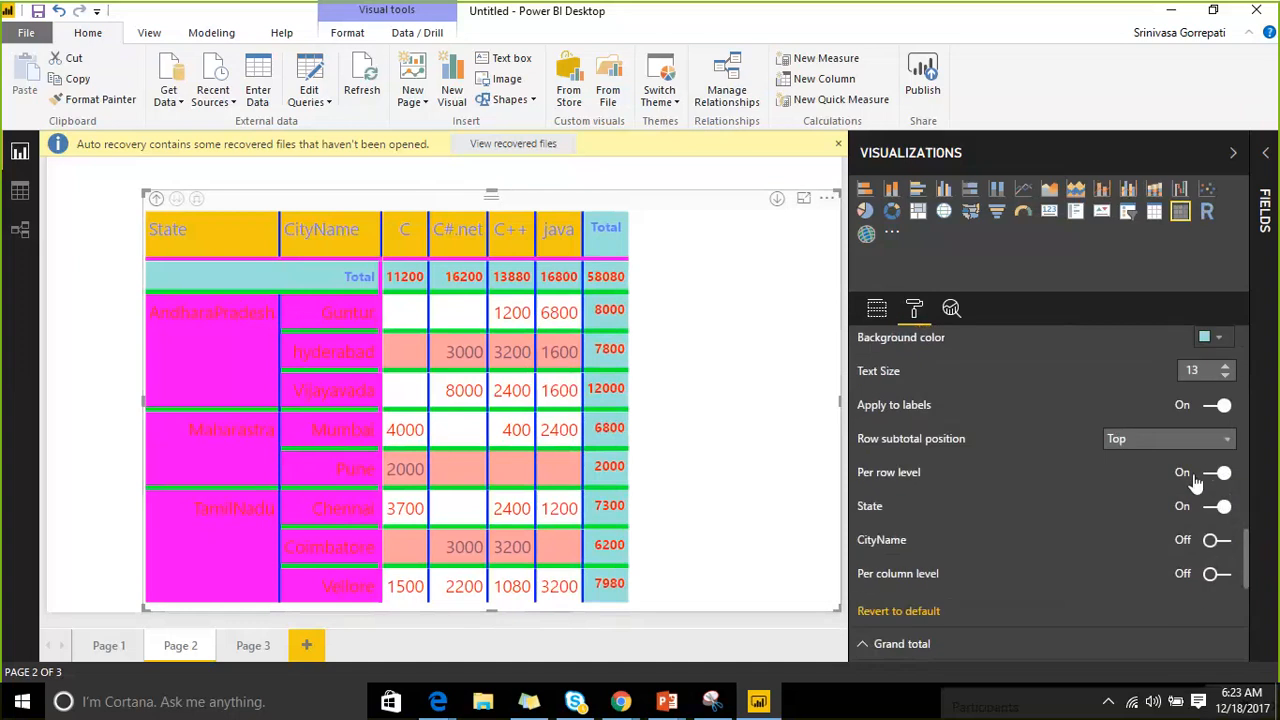
pyautogui.scroll(3, 1190, 470)
pyautogui.scroll(-5, 1200, 400)
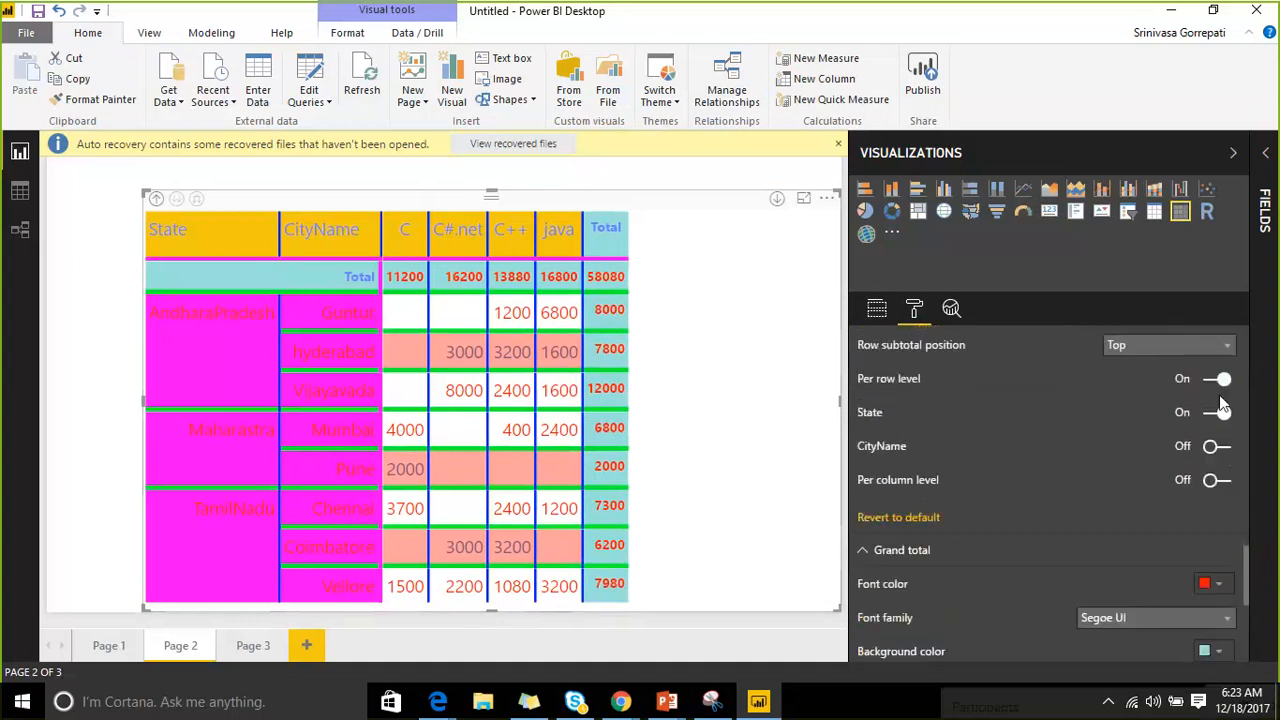
pyautogui.click(1220, 446)
pyautogui.click(1220, 480)
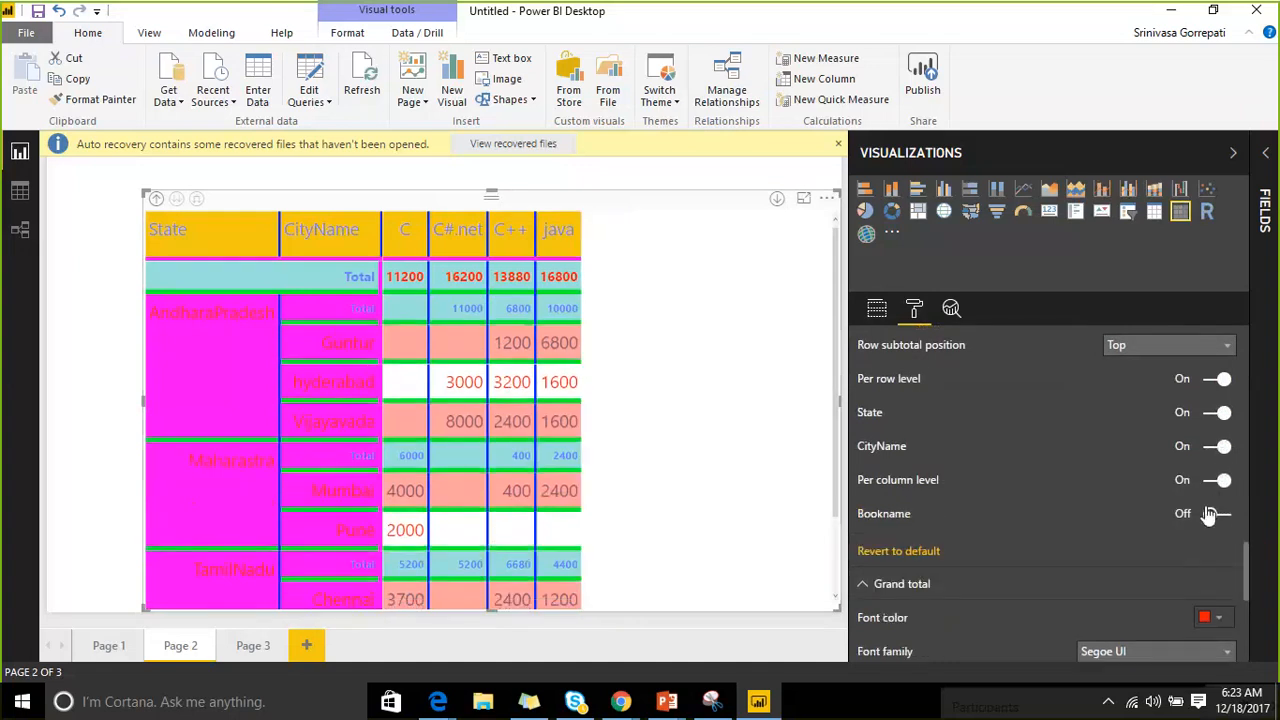
pyautogui.click(1220, 516)
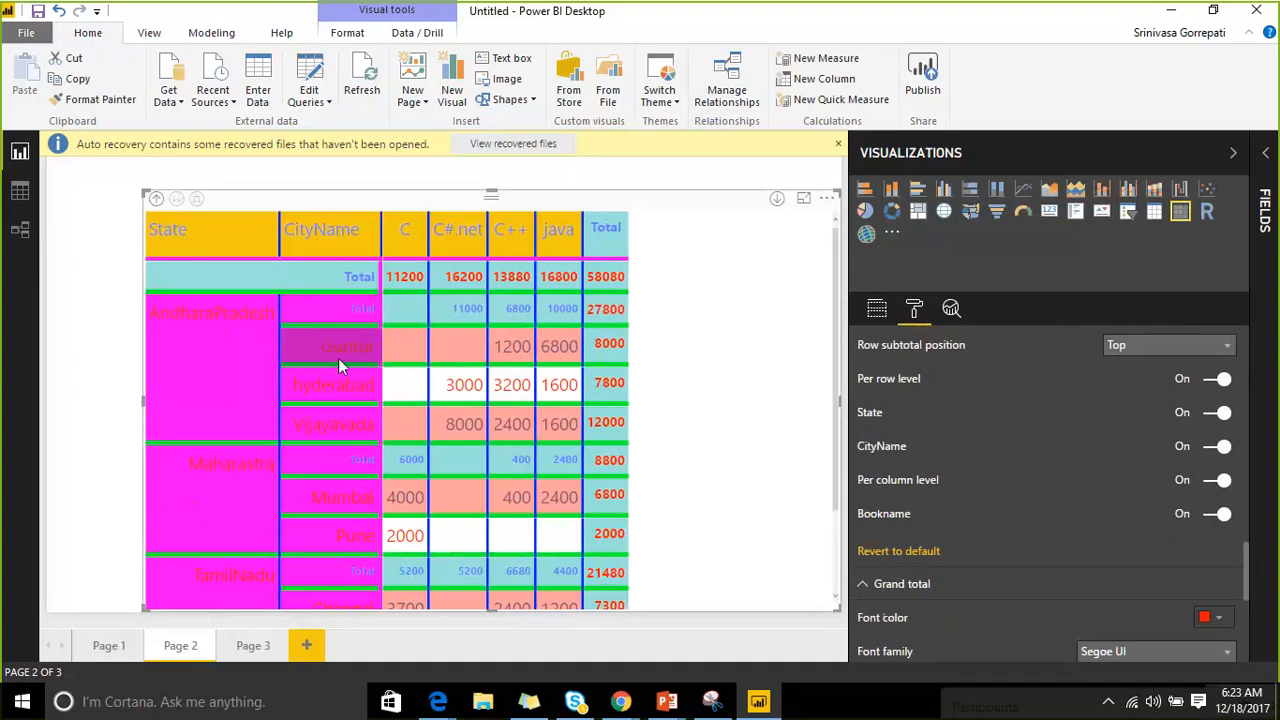
pyautogui.click(1210, 452)
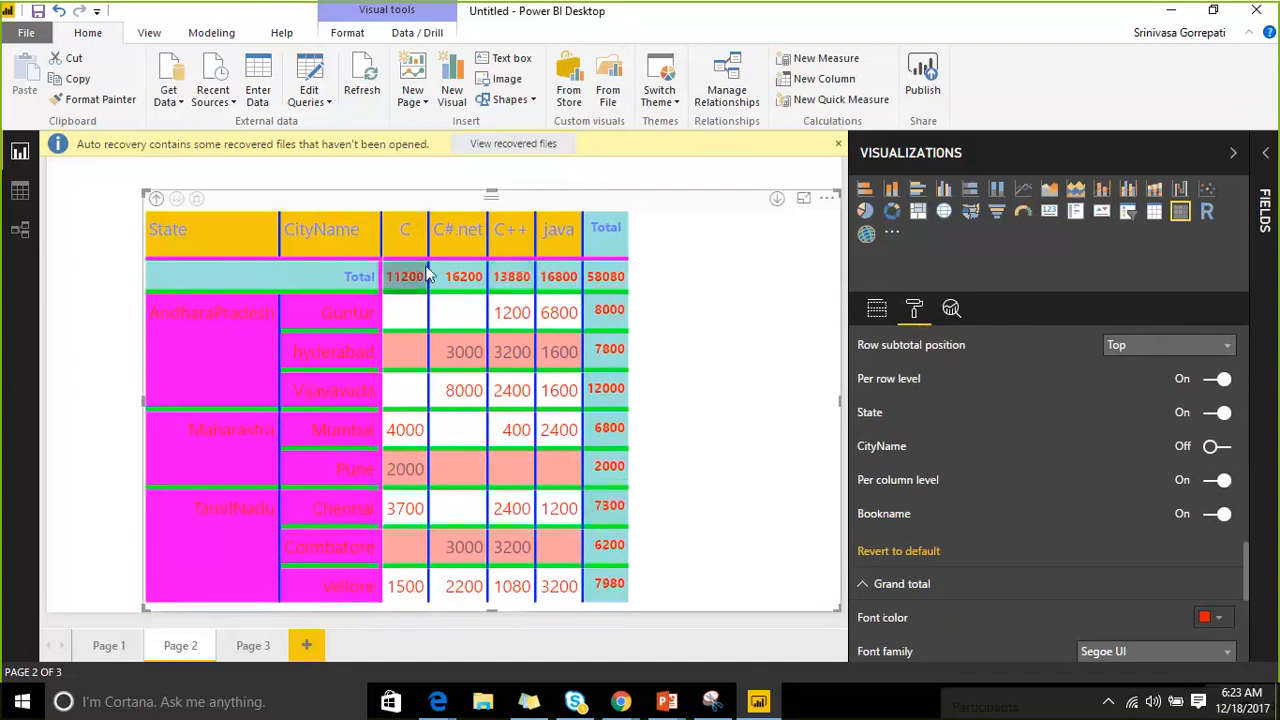
pyautogui.click(1212, 416)
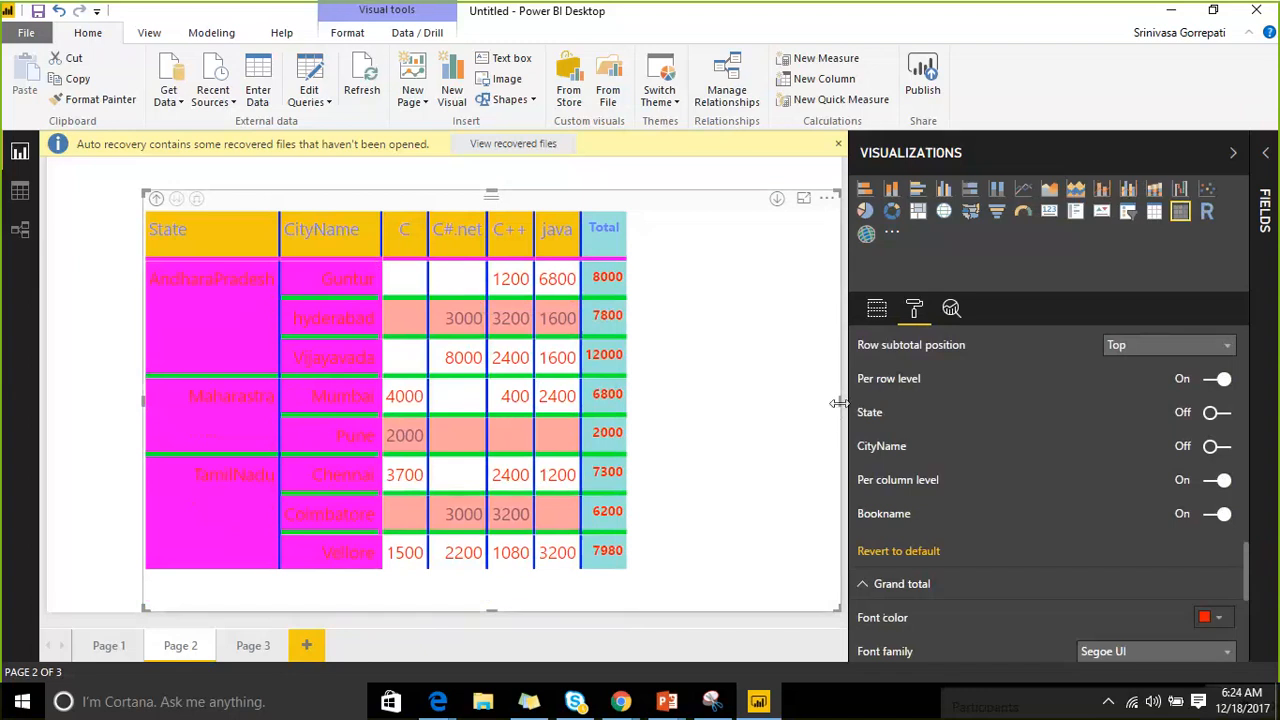
# Narrow the Page 2 matrix, add Page 4, and place a large matrix visual on it.
pyautogui.moveTo(838, 402); pyautogui.dragTo(654, 402)
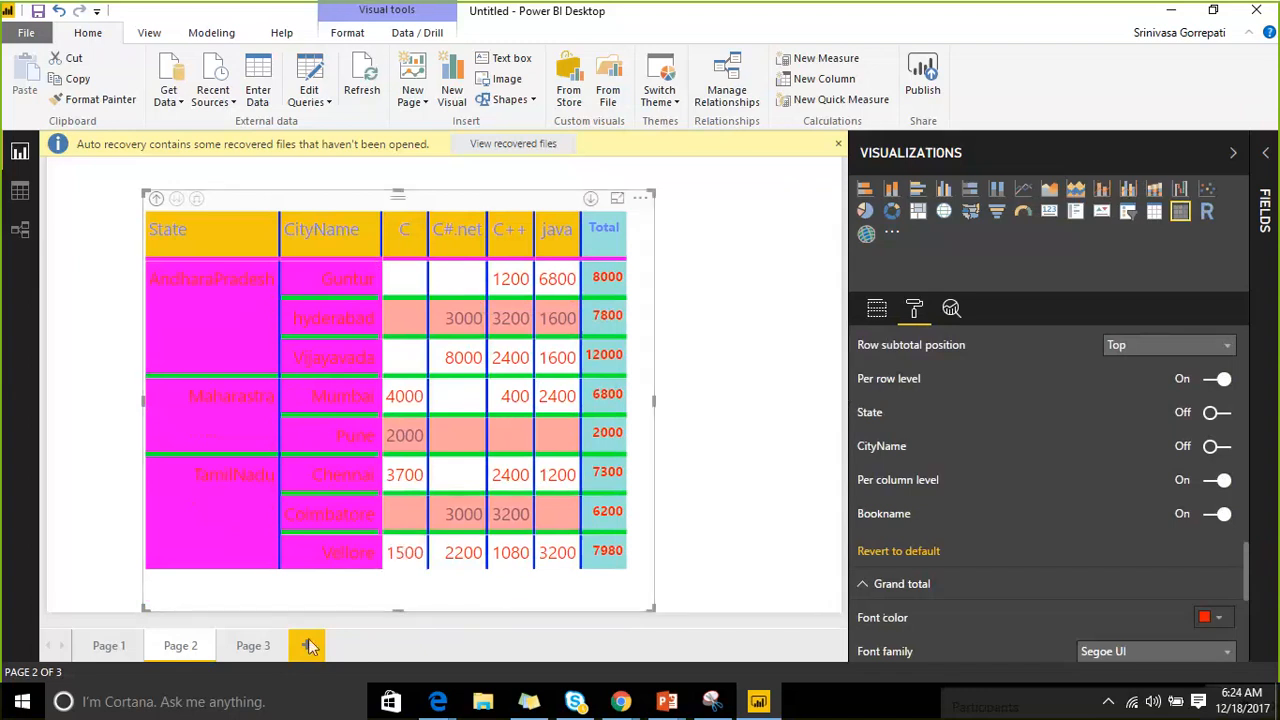
pyautogui.click(308, 645)
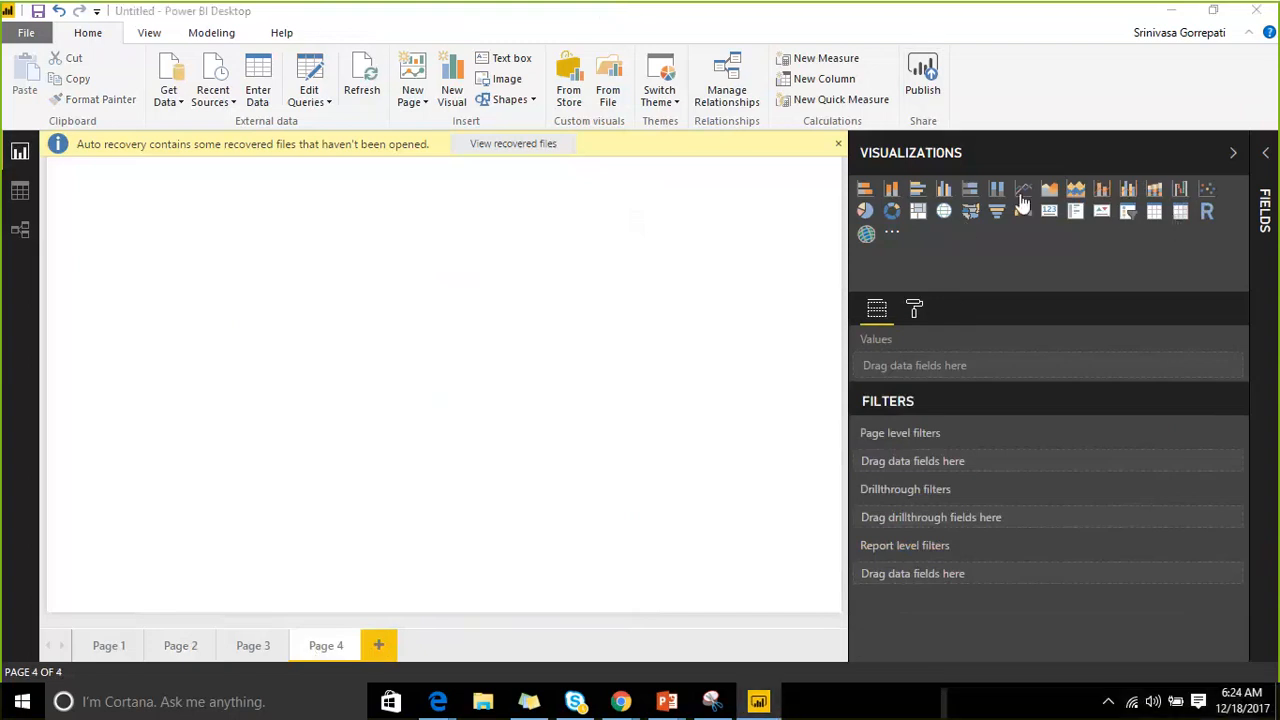
pyautogui.click(1180, 211)
pyautogui.moveTo(222, 350); pyautogui.dragTo(707, 627)
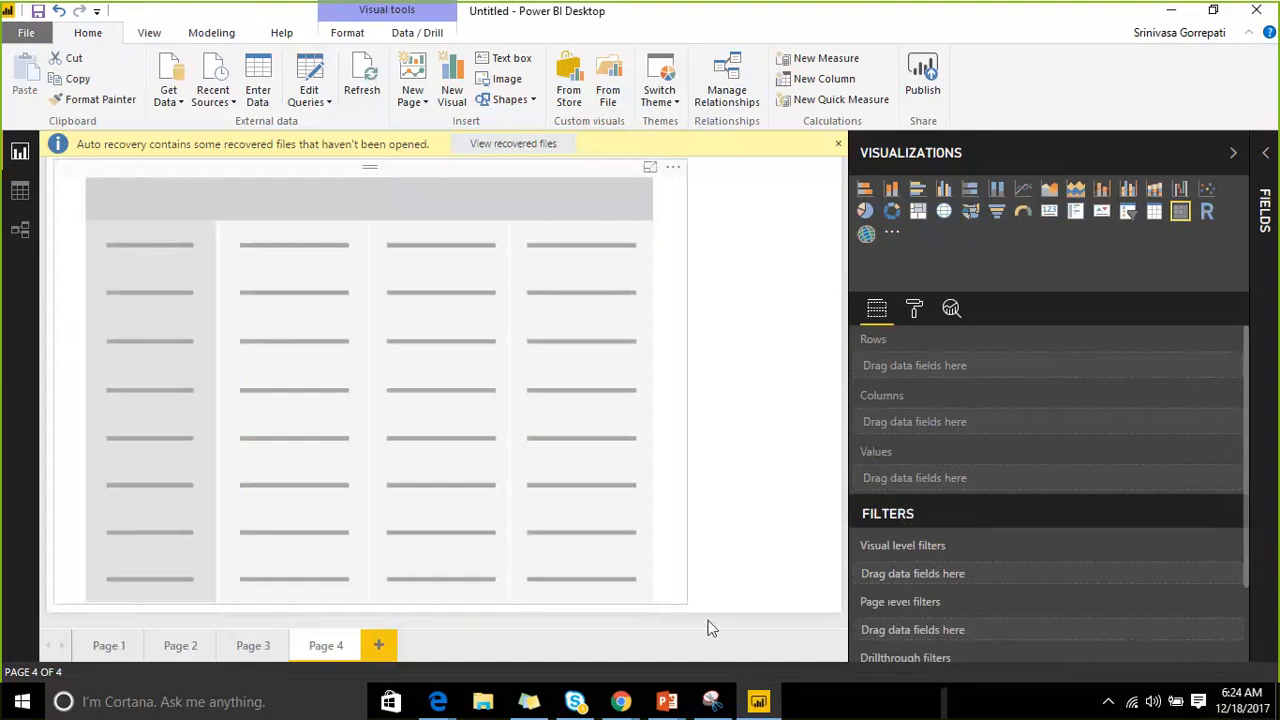
pyautogui.click(707, 627)
# Expand the Salesdata fields and delete the extra empty matrix that got added.
pyautogui.click(1265, 210)
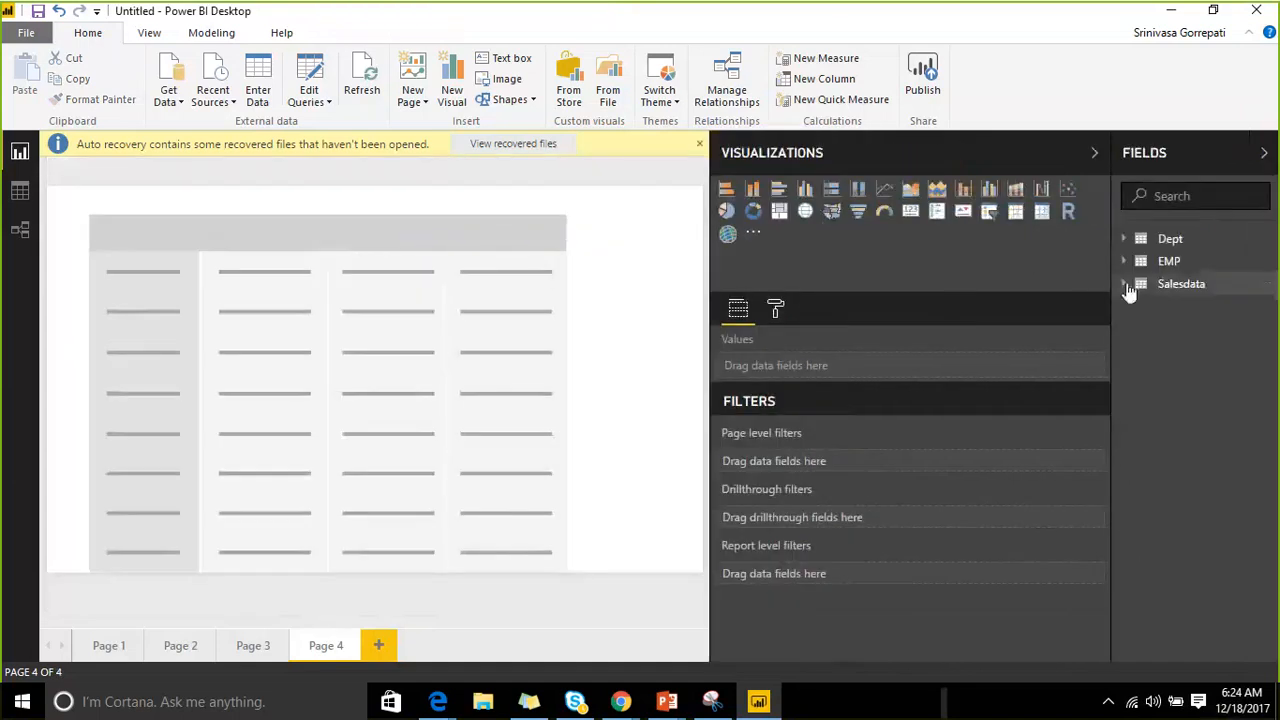
pyautogui.click(1124, 285)
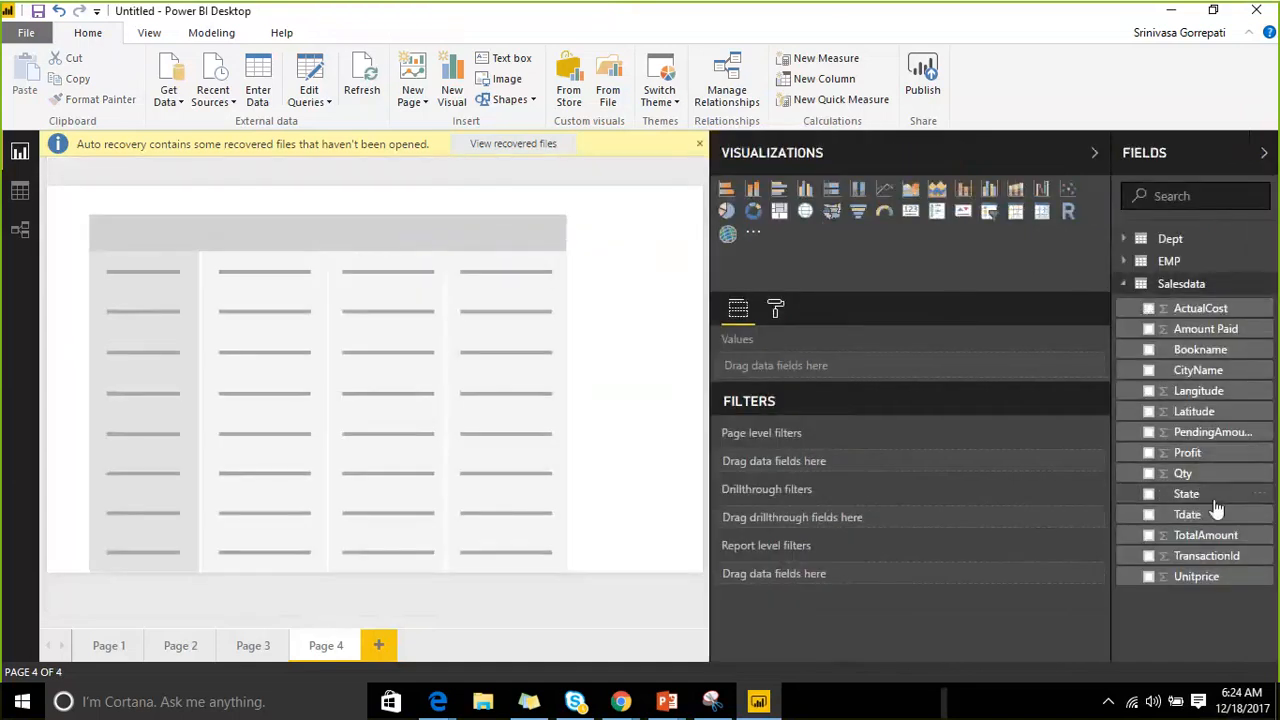
pyautogui.moveTo(1214, 496); pyautogui.dragTo(1190, 462)
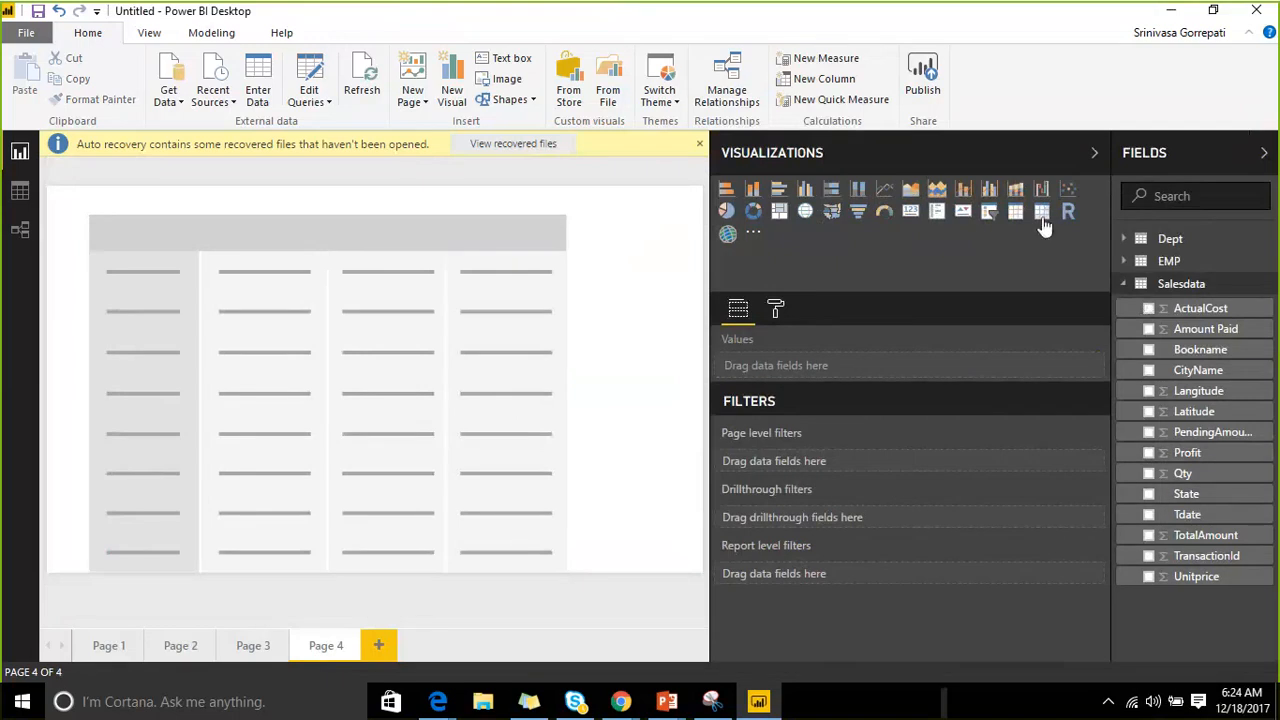
pyautogui.click(1042, 213)
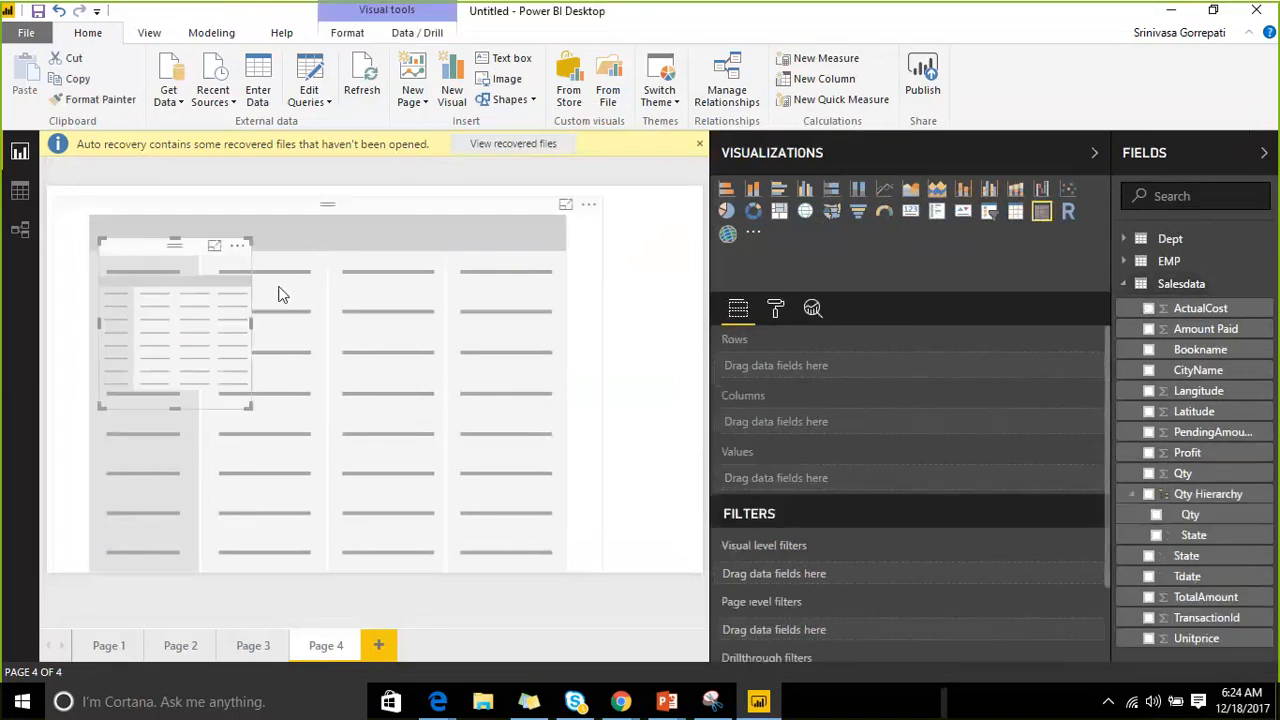
pyautogui.click(467, 225)
pyautogui.press('Delete')
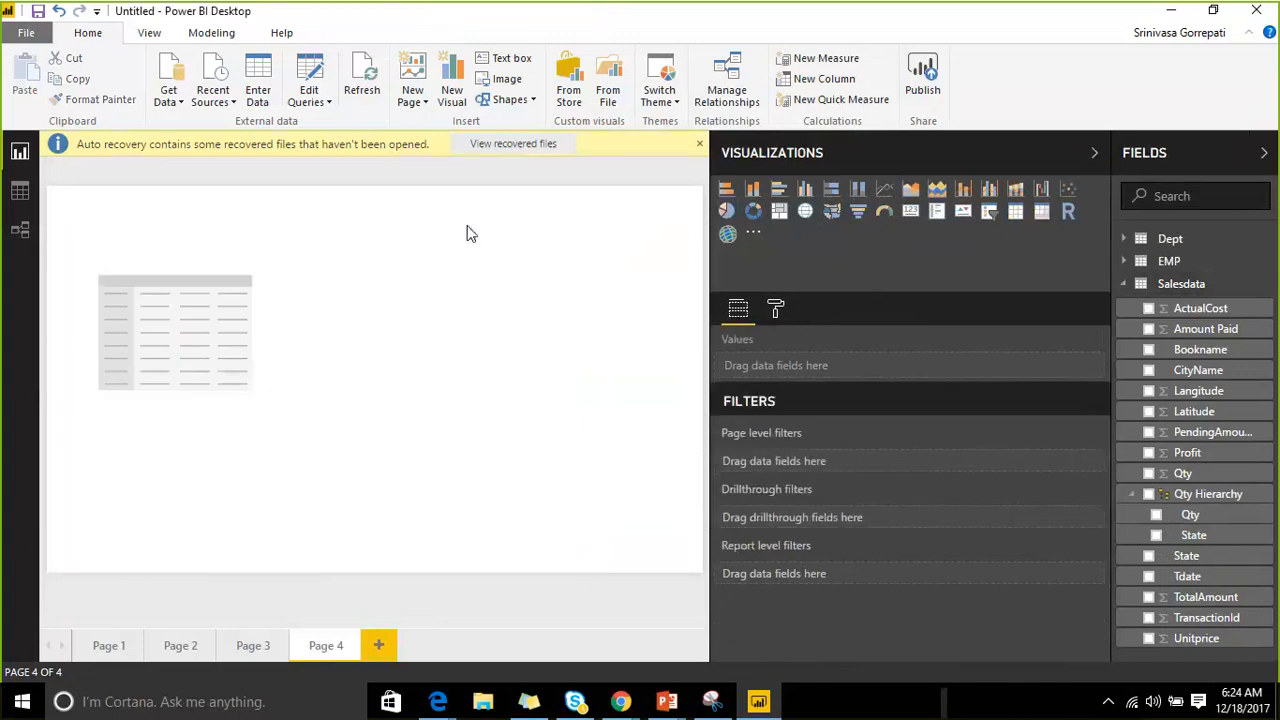
# Enlarge the remaining empty visual and build a new table from State and CityName.
pyautogui.click(132, 264)
pyautogui.moveTo(251, 412); pyautogui.dragTo(573, 541)
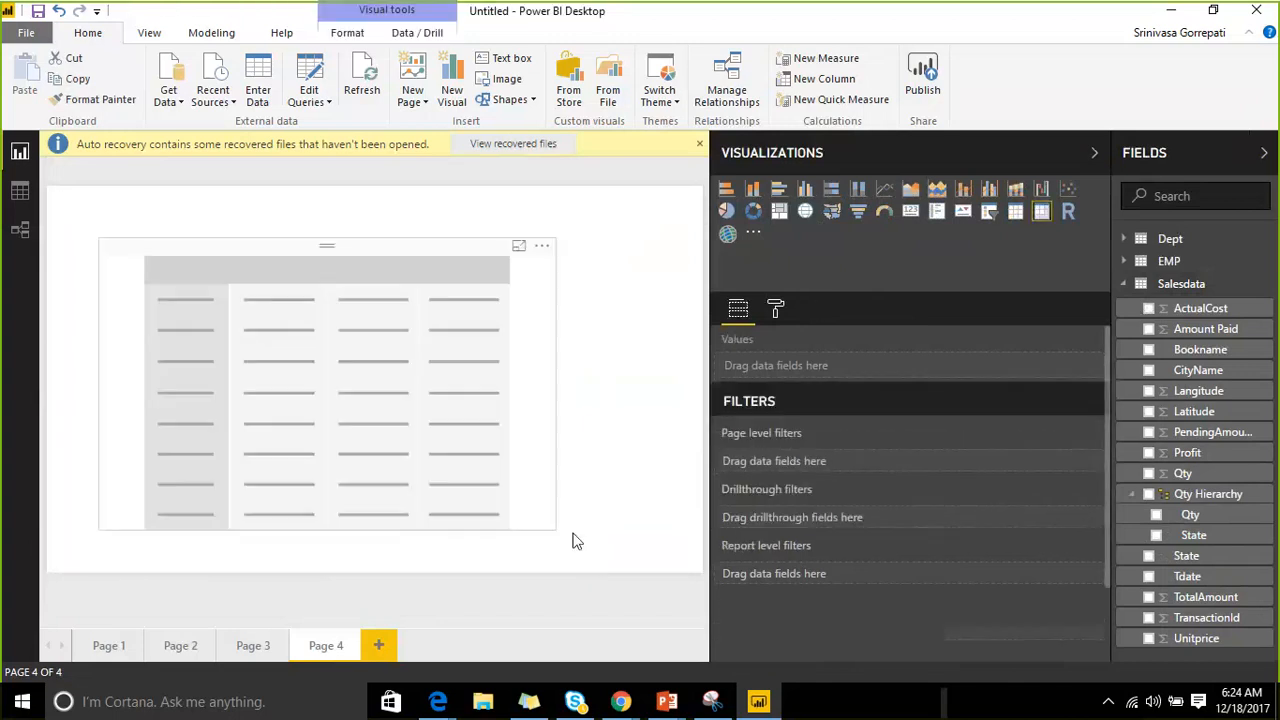
pyautogui.click(573, 541)
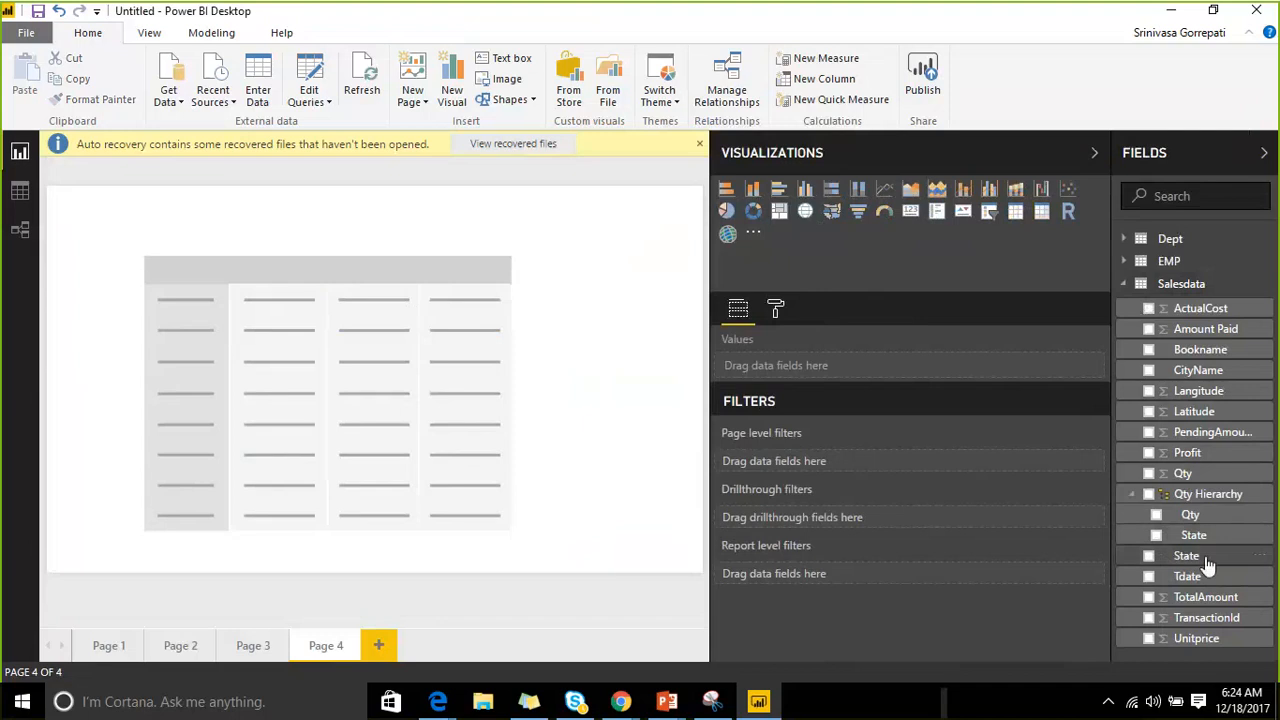
pyautogui.moveTo(1206, 562); pyautogui.dragTo(885, 378)
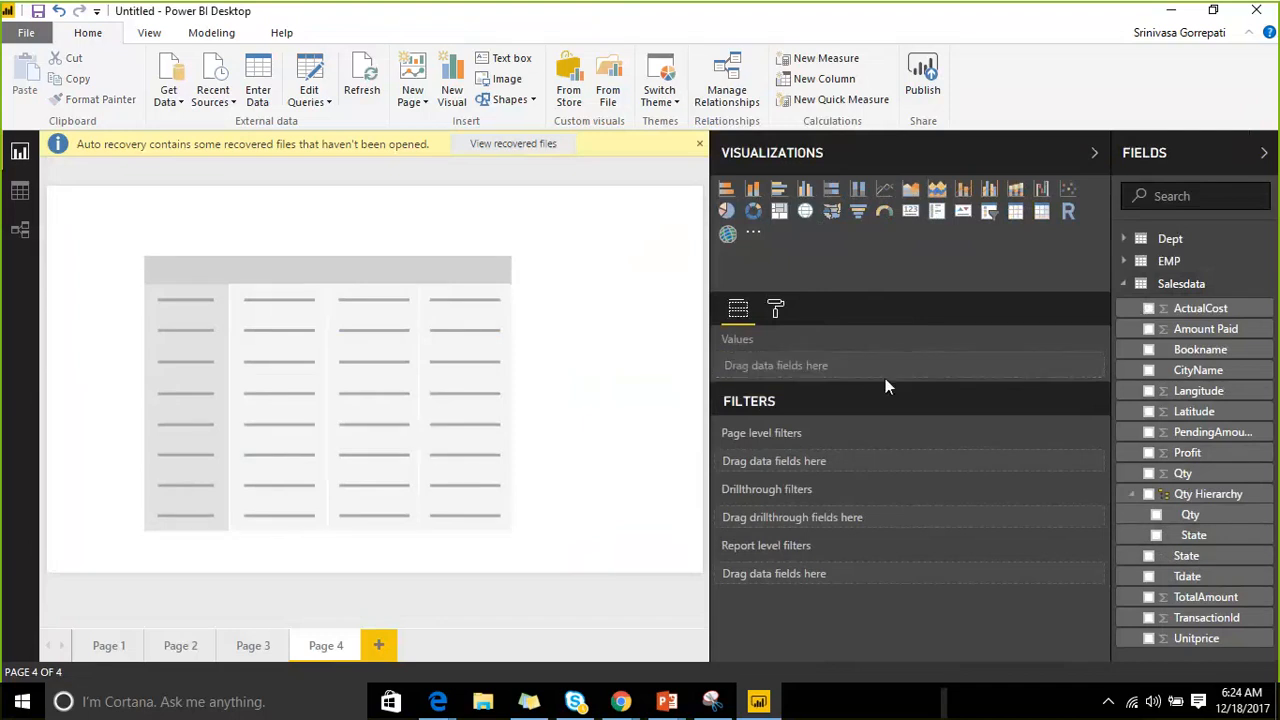
pyautogui.moveTo(1198, 370); pyautogui.dragTo(854, 391)
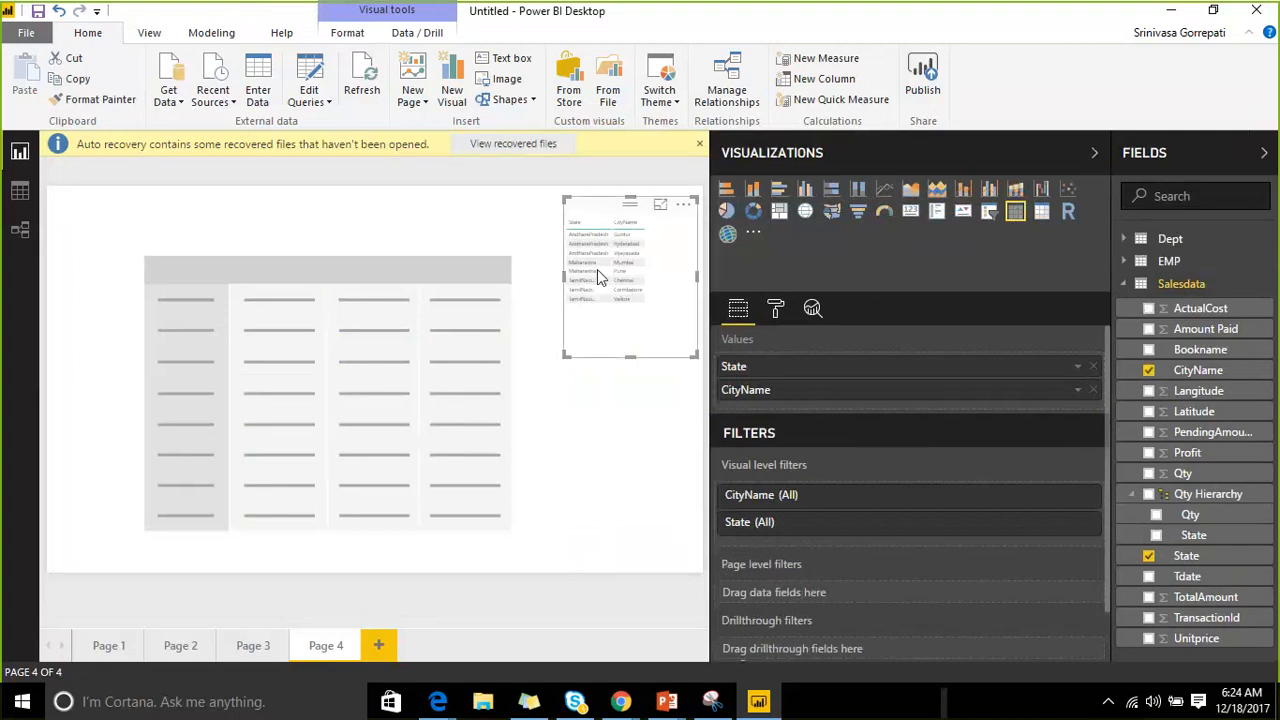
# Delete the small State/CityName visual and clear the fields from the large visual.
pyautogui.click(1042, 211)
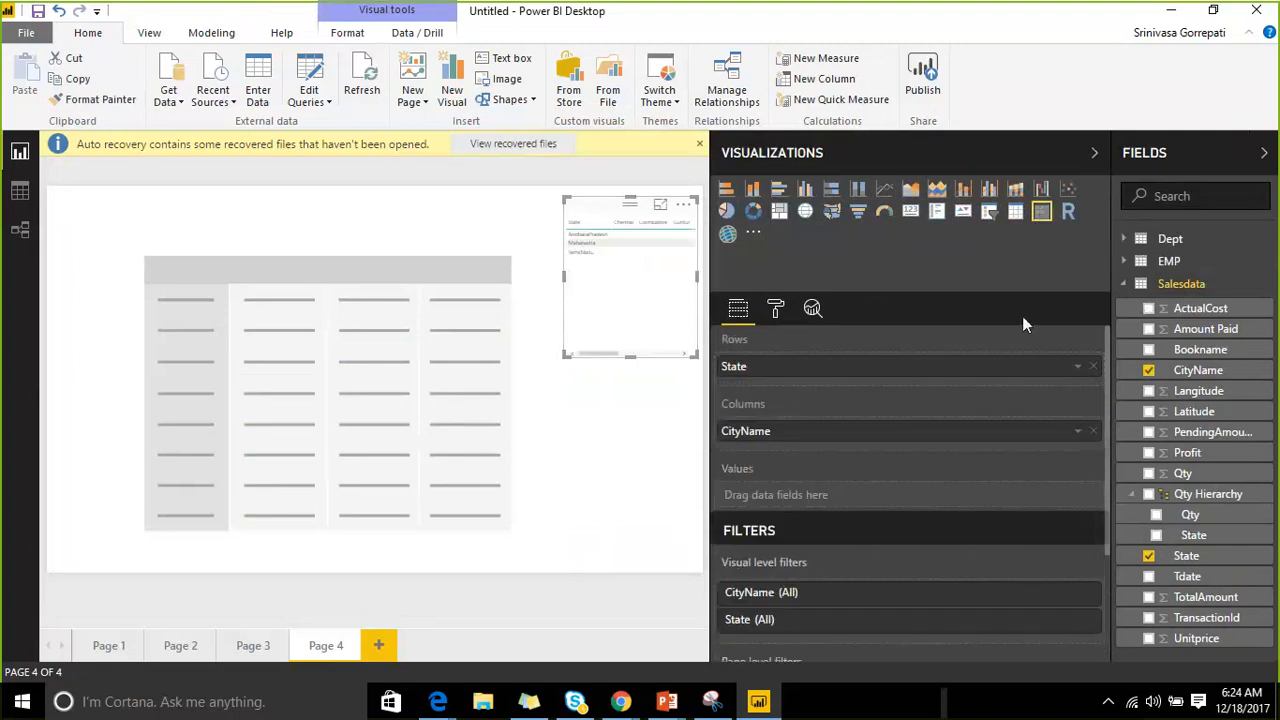
pyautogui.press('Delete')
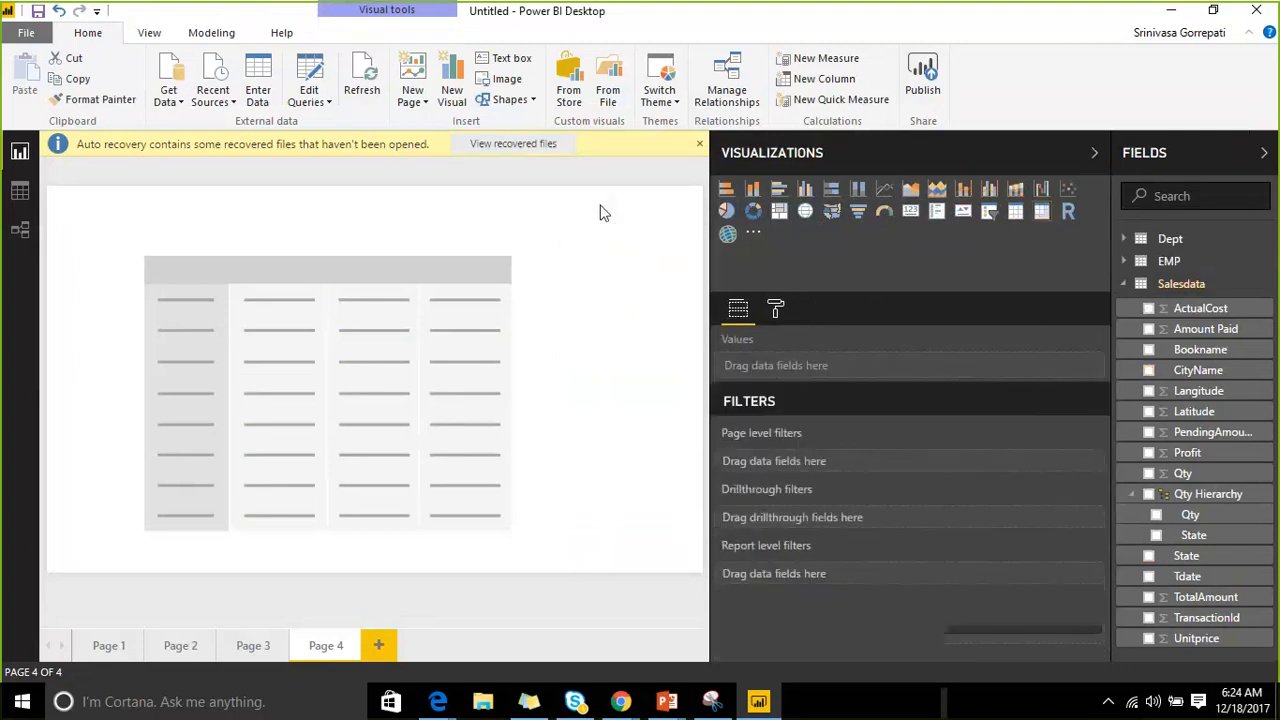
pyautogui.click(301, 252)
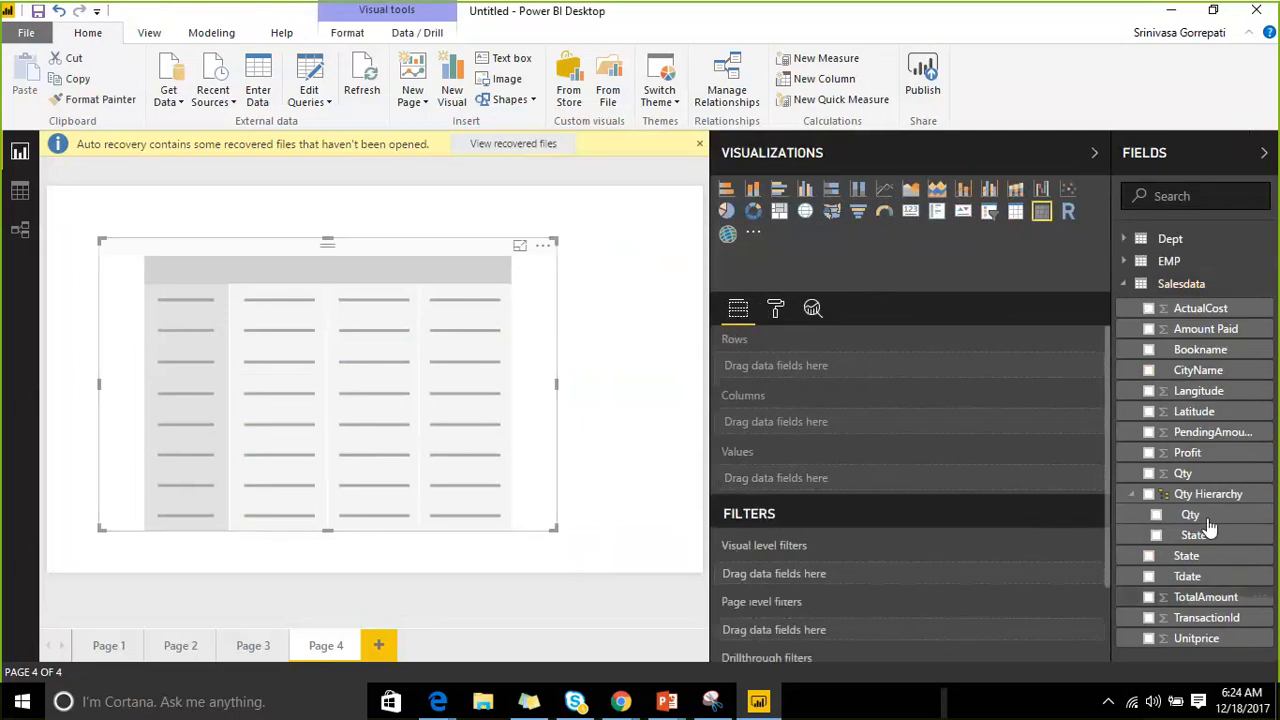
pyautogui.moveTo(1186, 555); pyautogui.dragTo(912, 384)
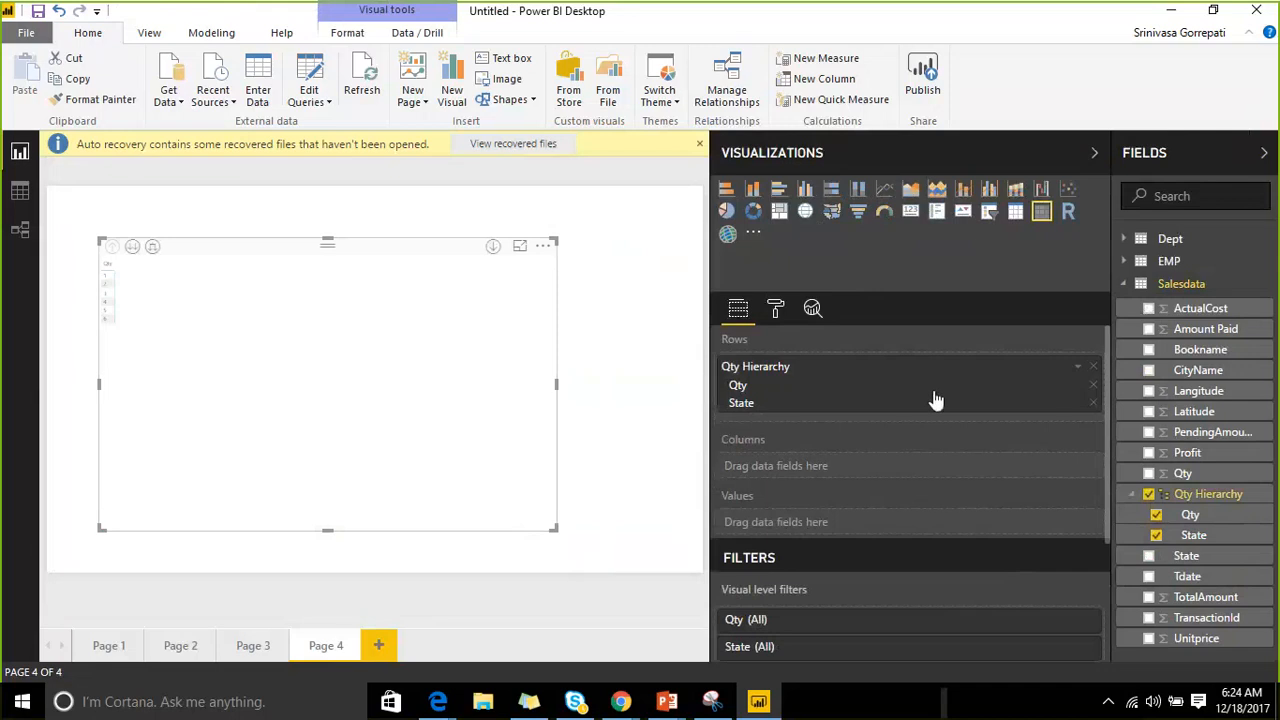
pyautogui.click(1093, 402)
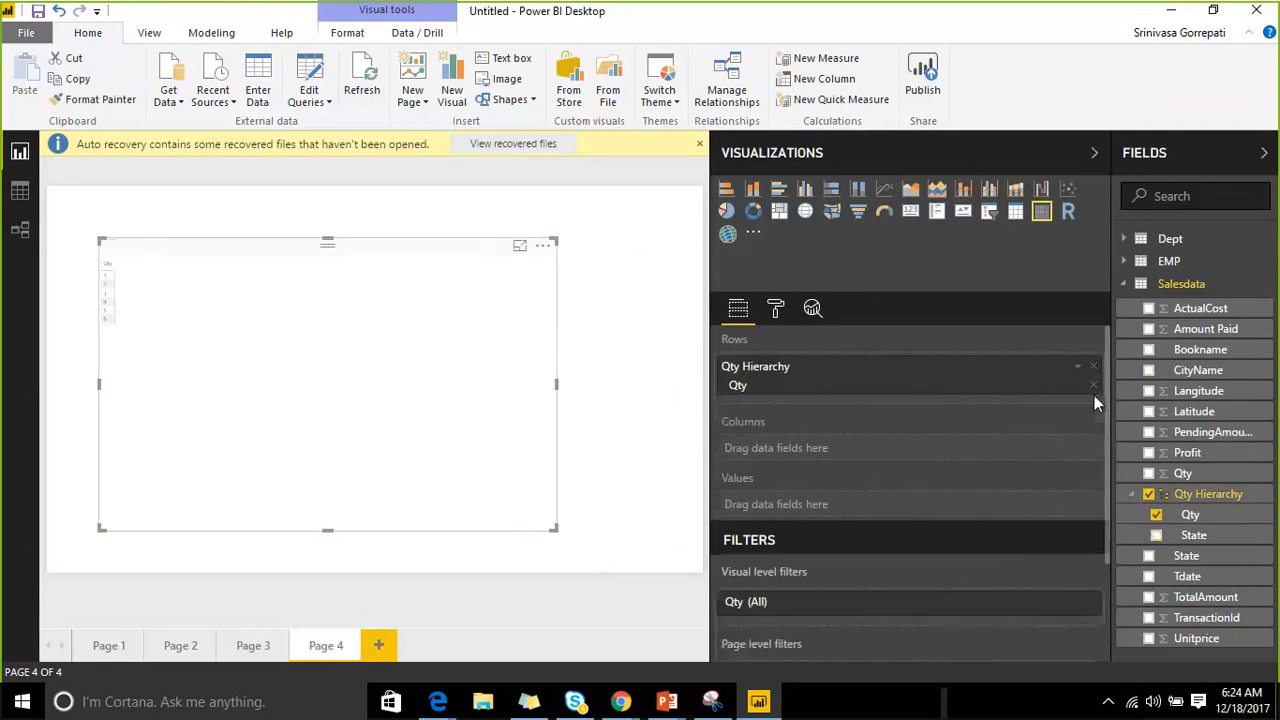
pyautogui.click(1093, 386)
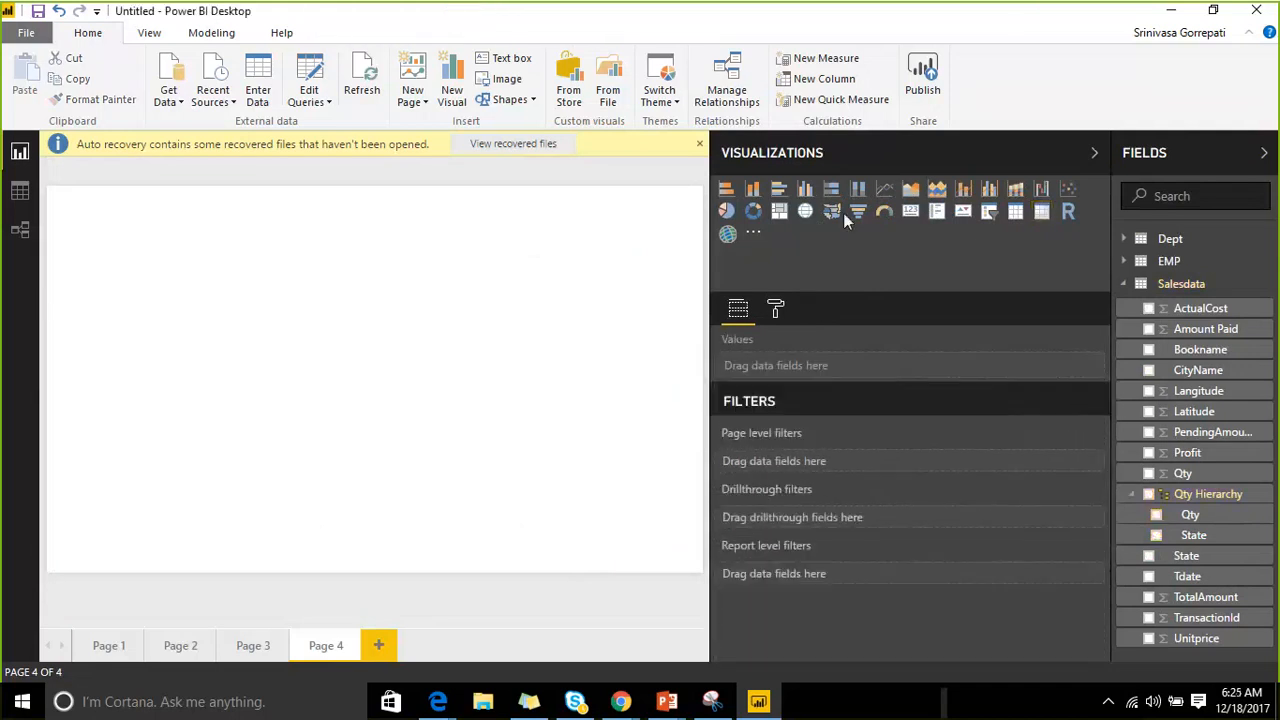
# Build an enlarged matrix with State and CityName rows, Amount Paid values and Bookname columns, drilled to cities.
pyautogui.click(1041, 211)
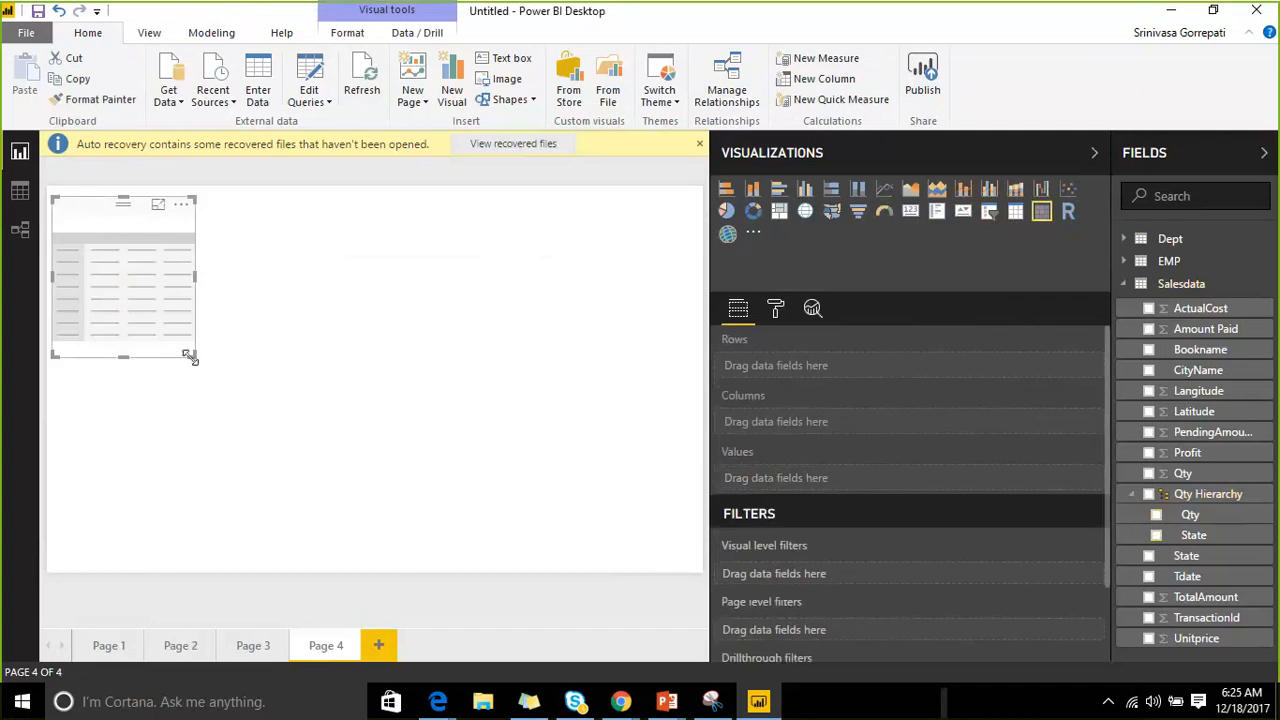
pyautogui.moveTo(190, 358); pyautogui.dragTo(430, 482)
pyautogui.moveTo(487, 527); pyautogui.dragTo(492, 526)
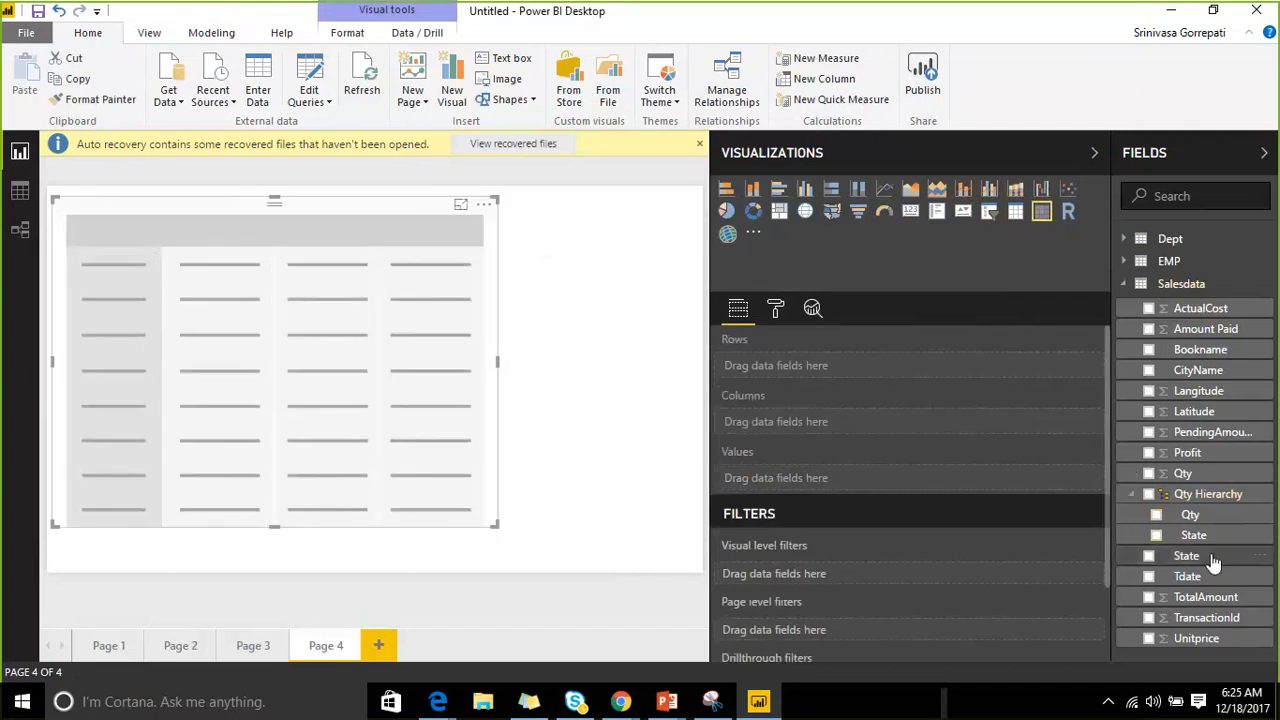
pyautogui.moveTo(1210, 565); pyautogui.dragTo(835, 380)
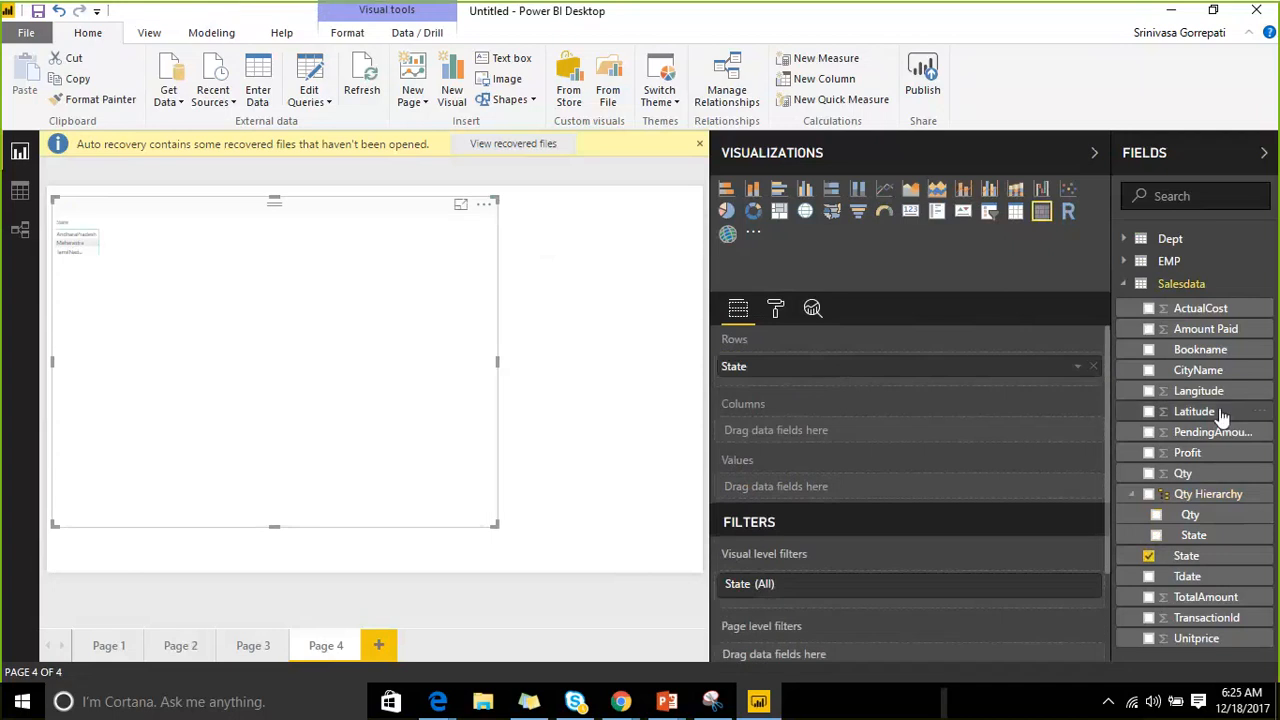
pyautogui.moveTo(1205, 372); pyautogui.dragTo(892, 392)
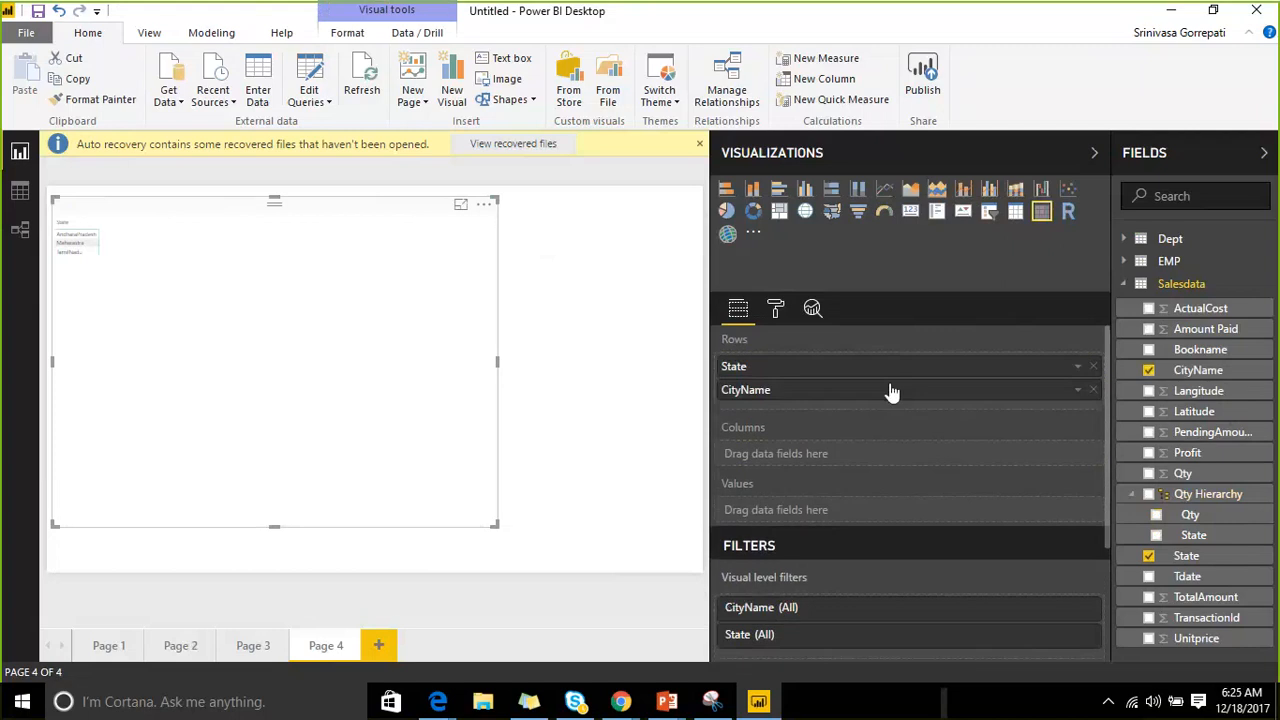
pyautogui.moveTo(1218, 333); pyautogui.dragTo(858, 516)
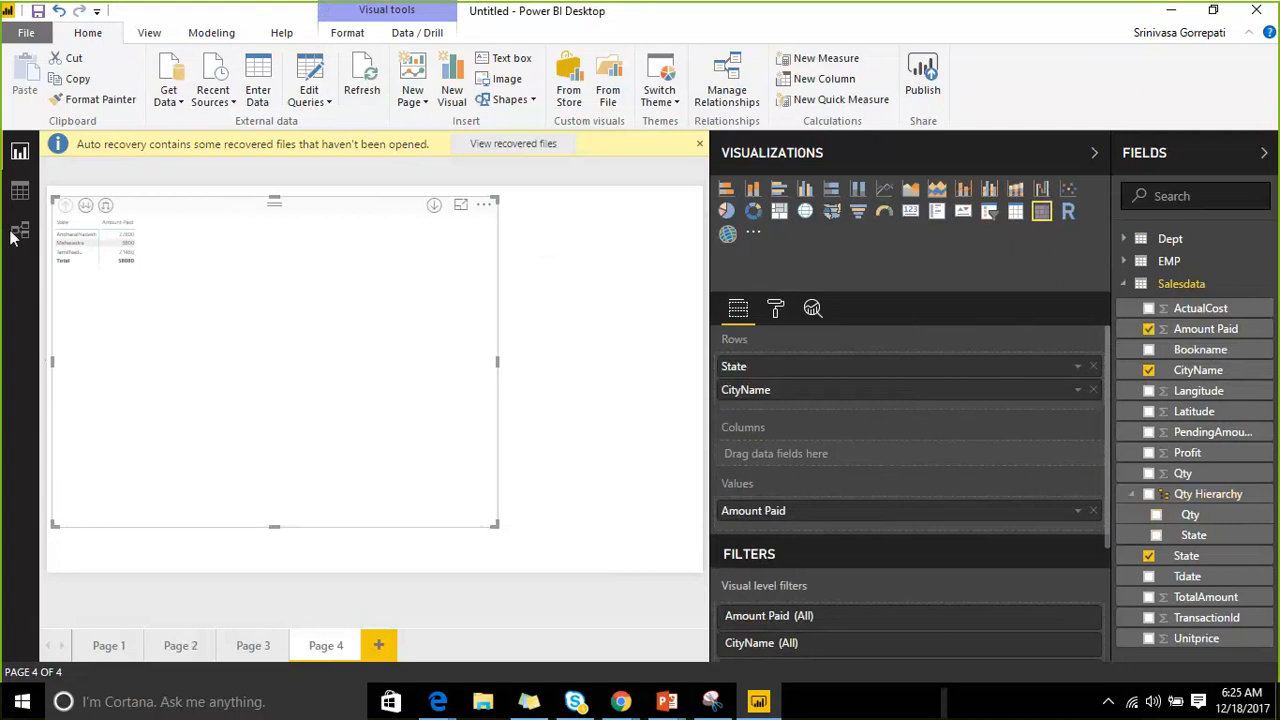
pyautogui.click(86, 206)
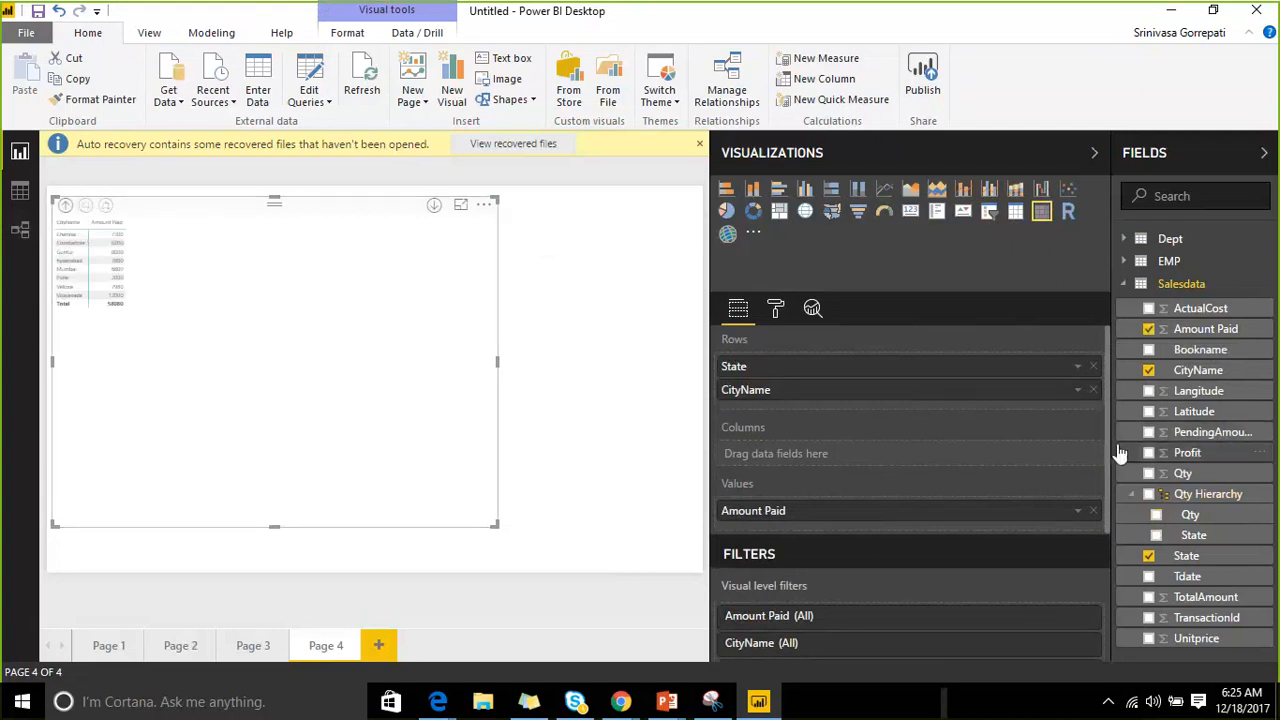
pyautogui.moveTo(1204, 352); pyautogui.dragTo(890, 453)
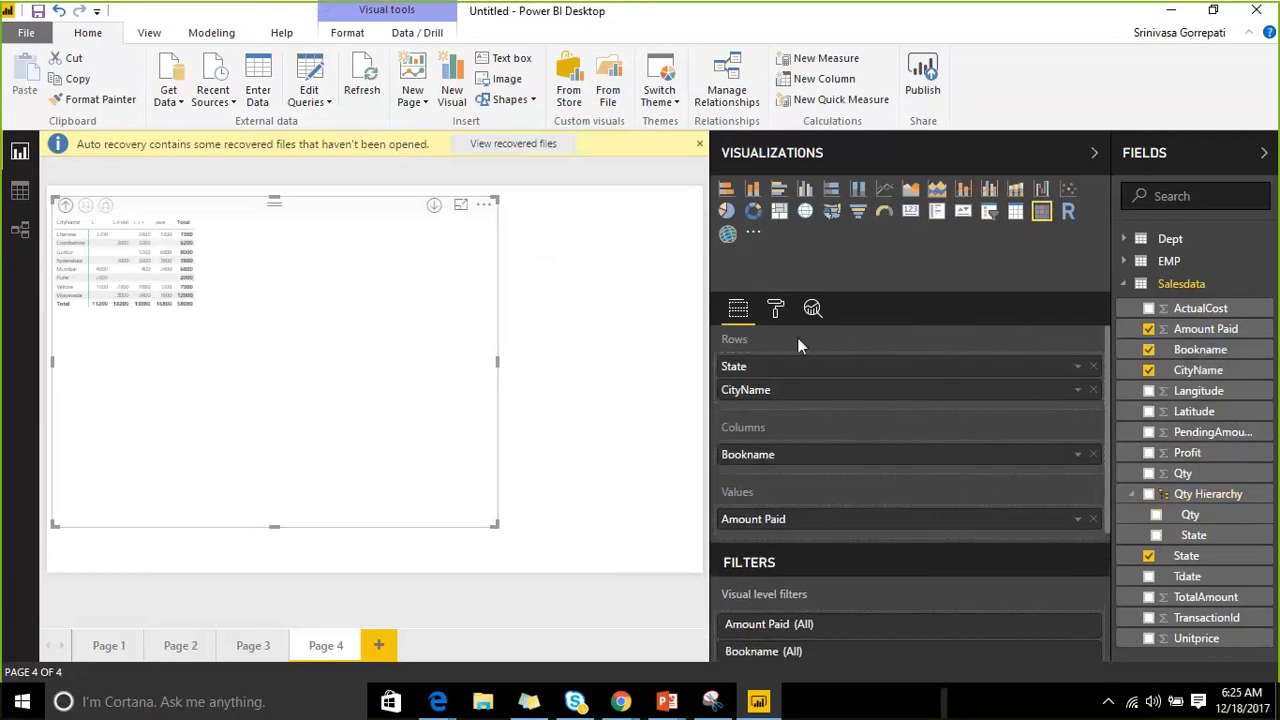
pyautogui.click(775, 312)
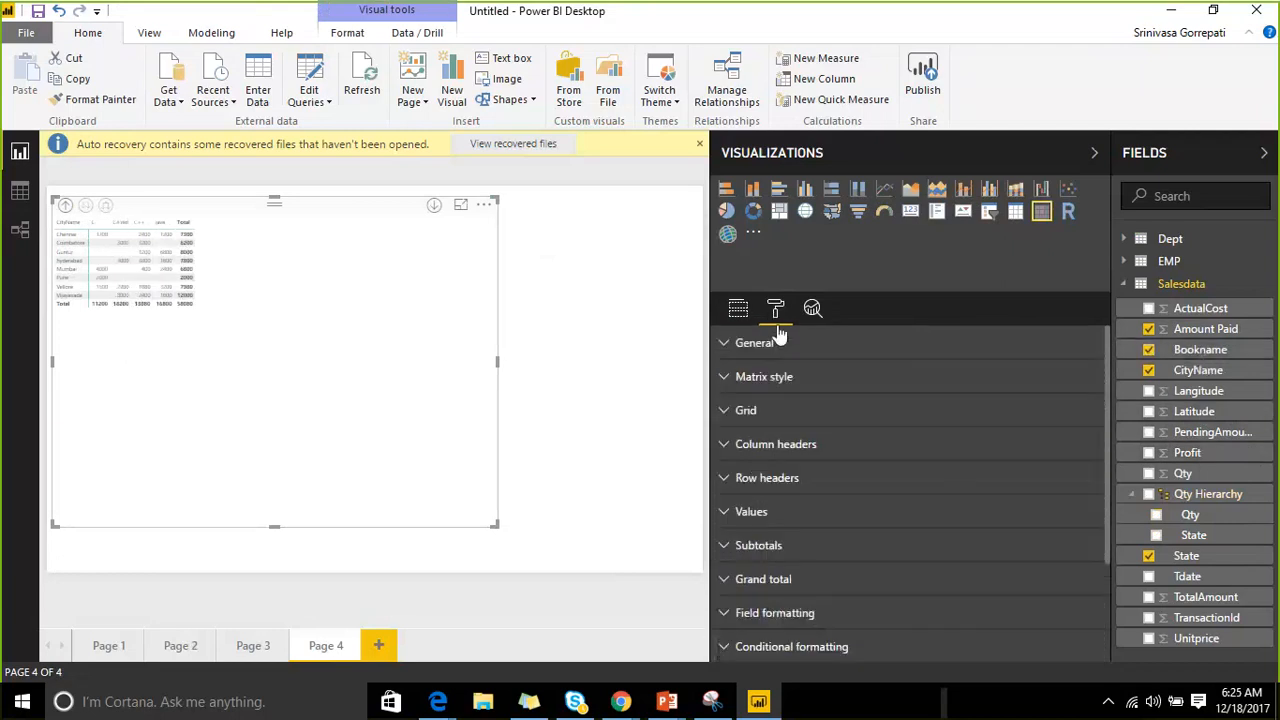
# Raise the matrix grid text size to 26.
pyautogui.click(740, 410)
pyautogui.scroll(-3, 853, 478)
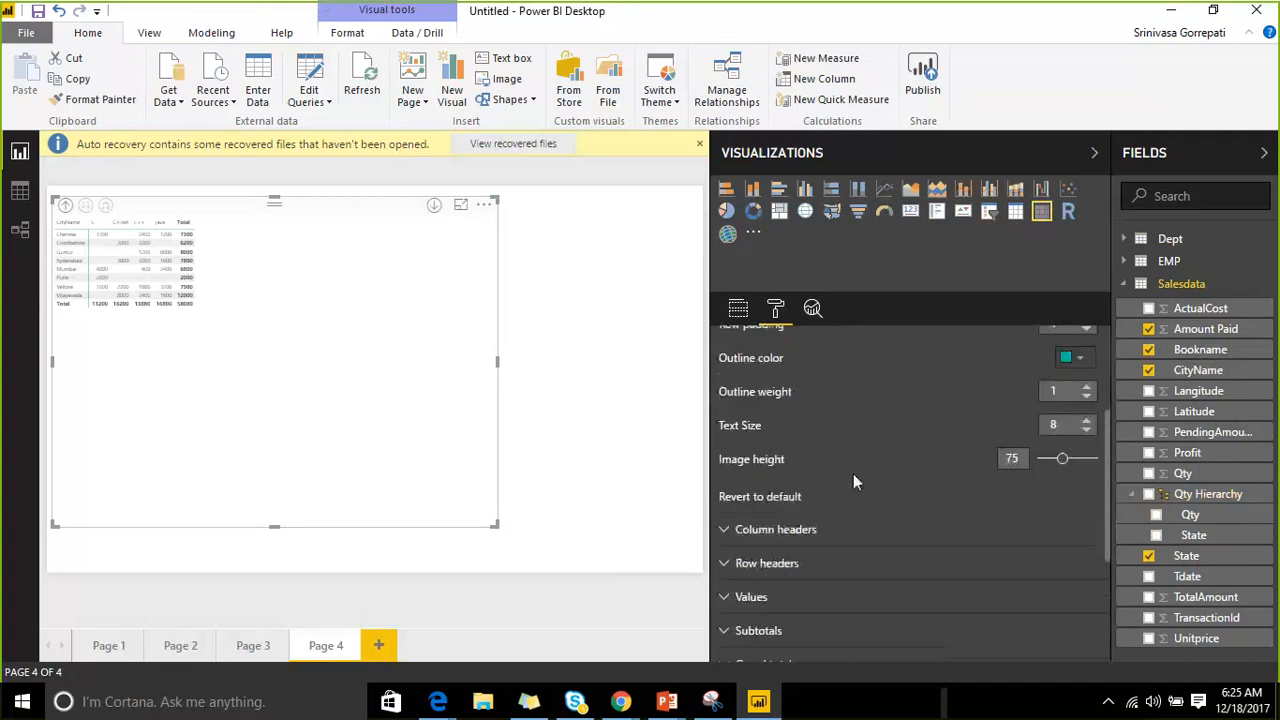
pyautogui.click(1086, 421)
pyautogui.click(1086, 421)
pyautogui.click(1086, 421)
pyautogui.click(1086, 421)
pyautogui.click(1086, 421)
pyautogui.click(1086, 421)
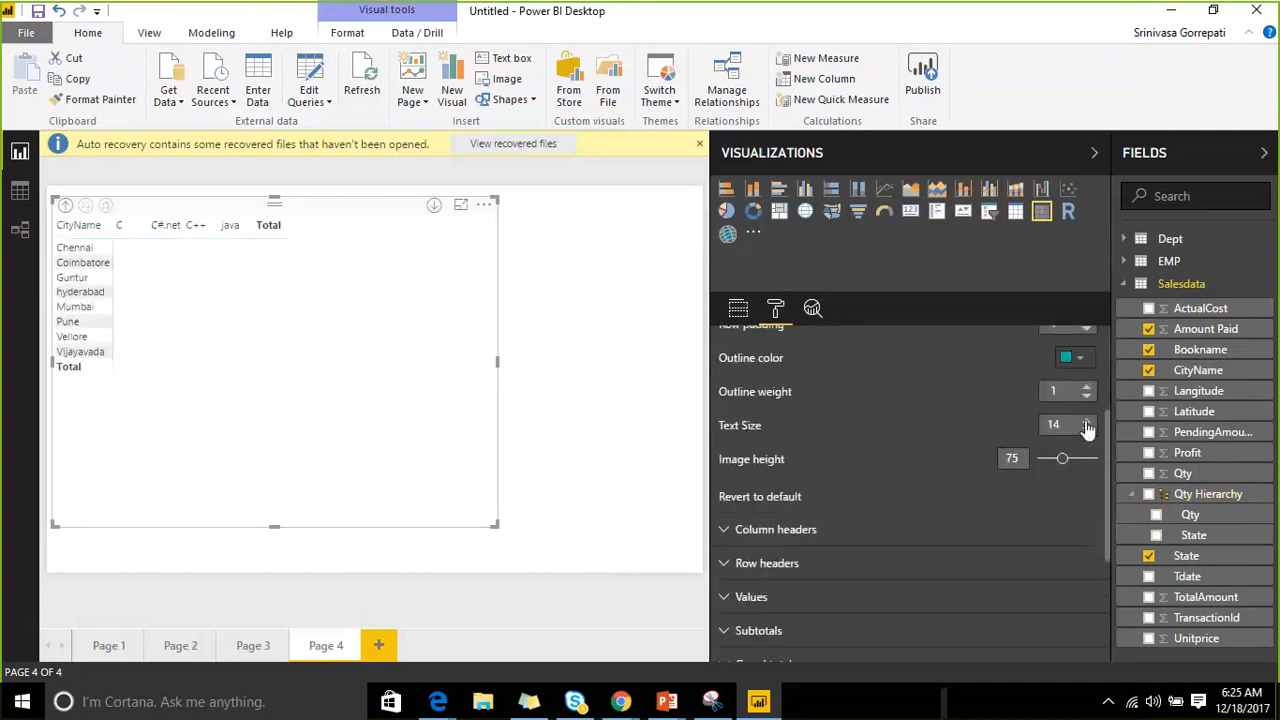
pyautogui.click(1086, 421)
pyautogui.click(1086, 421)
pyautogui.click(1086, 421)
pyautogui.click(1086, 421)
pyautogui.click(1086, 421)
pyautogui.click(1086, 421)
pyautogui.click(1086, 421)
pyautogui.click(1086, 421)
pyautogui.click(1086, 421)
pyautogui.click(1086, 421)
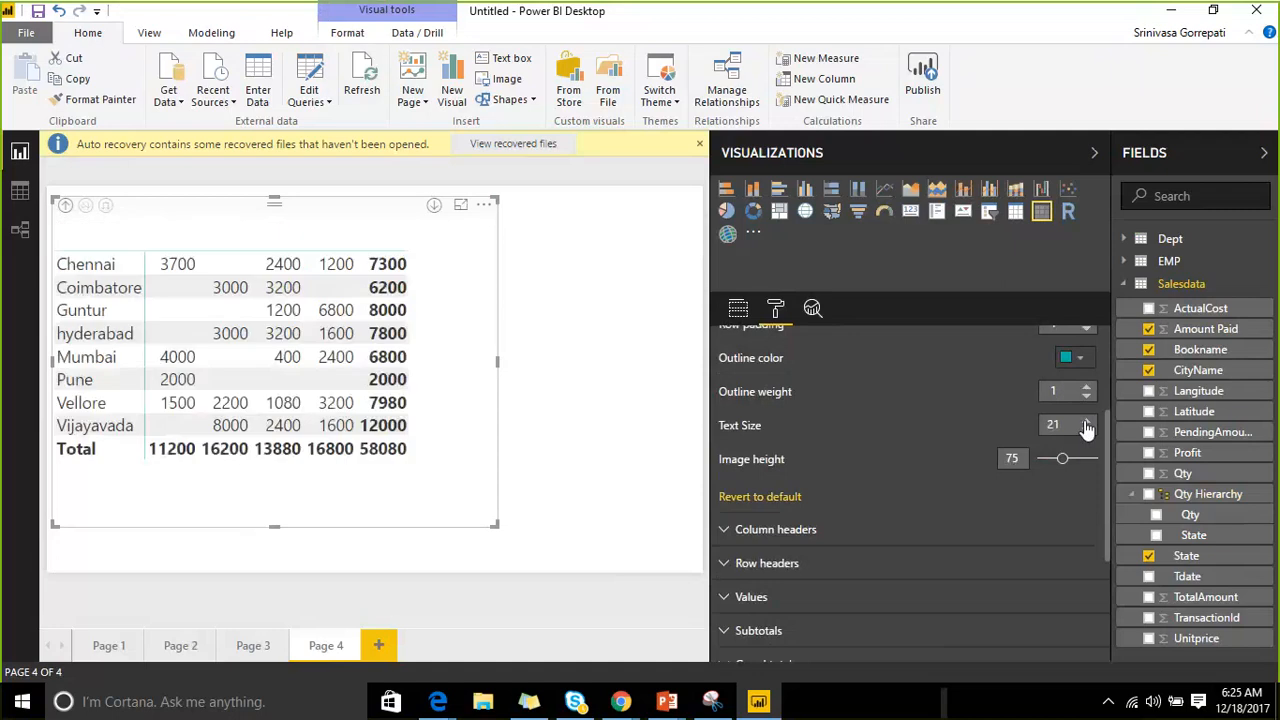
pyautogui.click(1086, 421)
pyautogui.click(1086, 421)
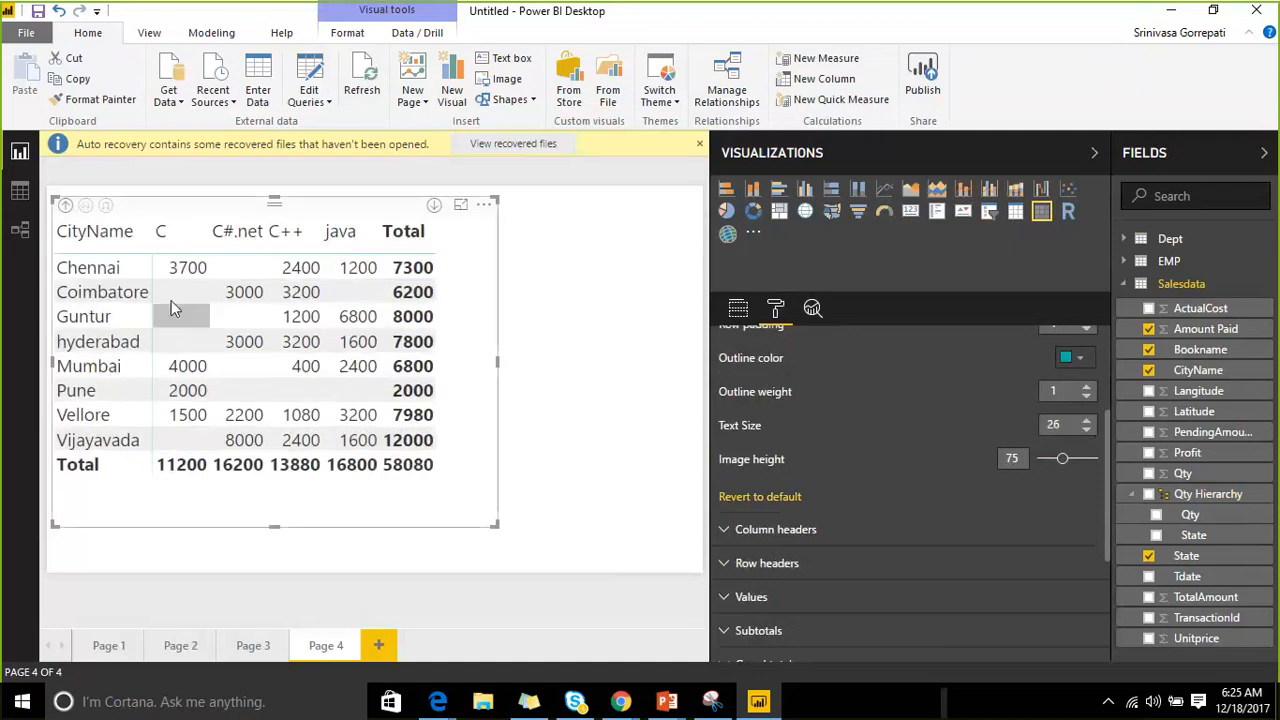
# Expand all states down to their cities and enlarge the matrix so every row fits.
pyautogui.click(65, 206)
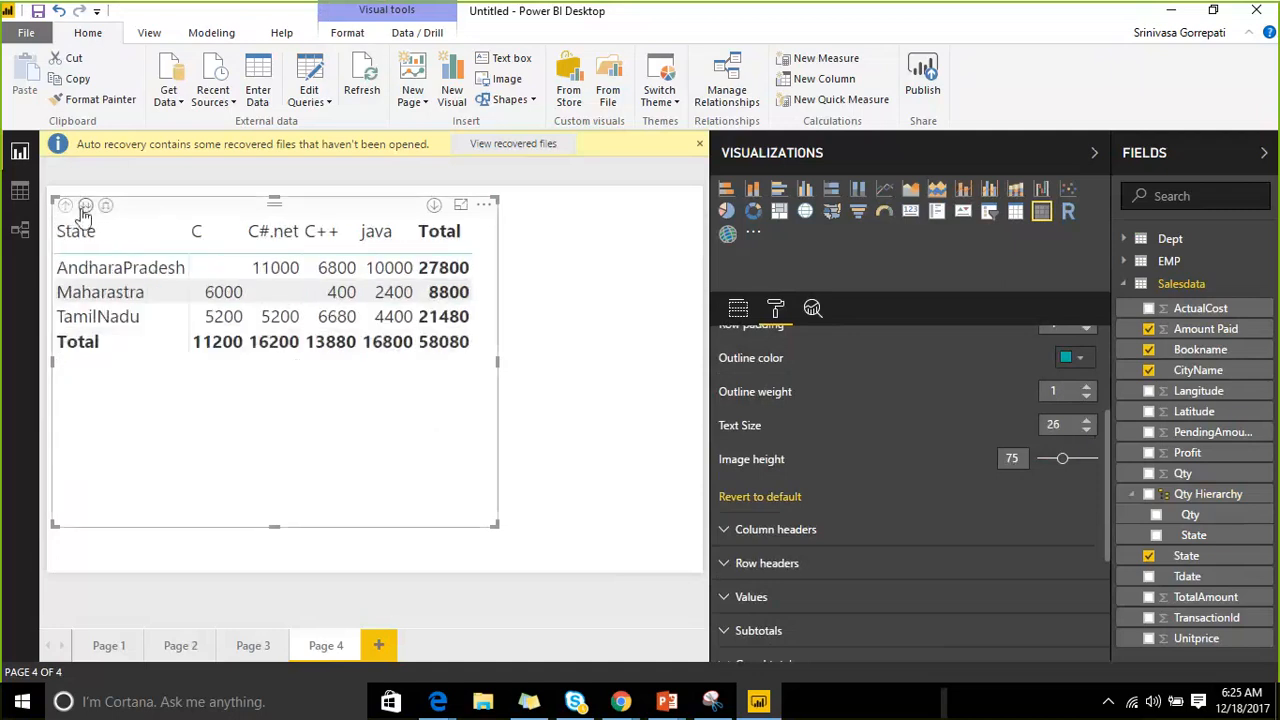
pyautogui.click(86, 205)
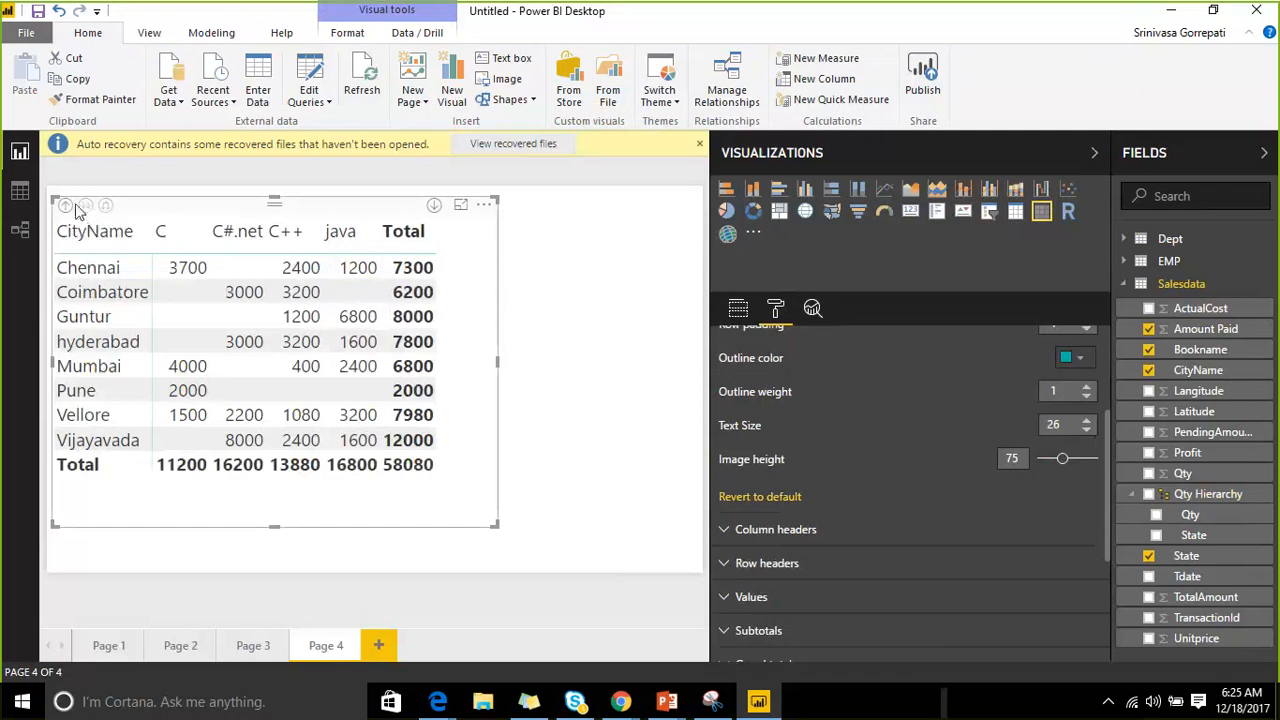
pyautogui.click(65, 206)
pyautogui.click(104, 207)
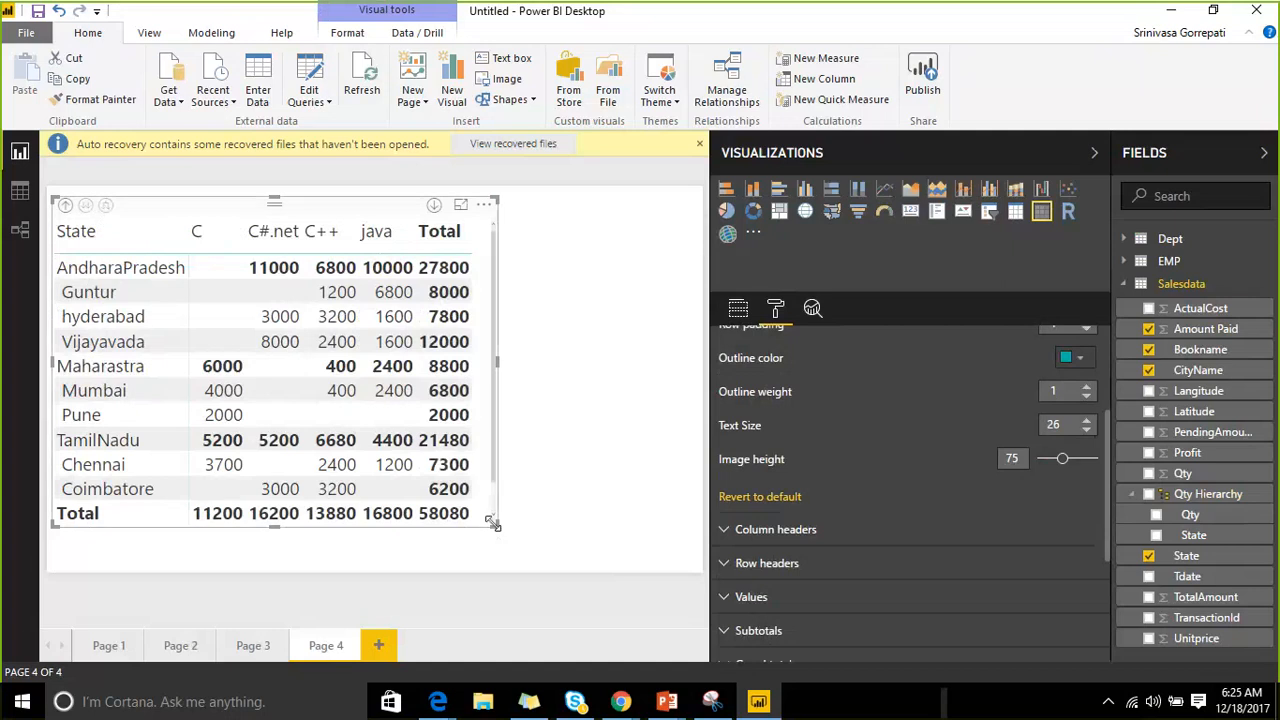
pyautogui.moveTo(496, 525); pyautogui.dragTo(546, 580)
pyautogui.click(551, 577)
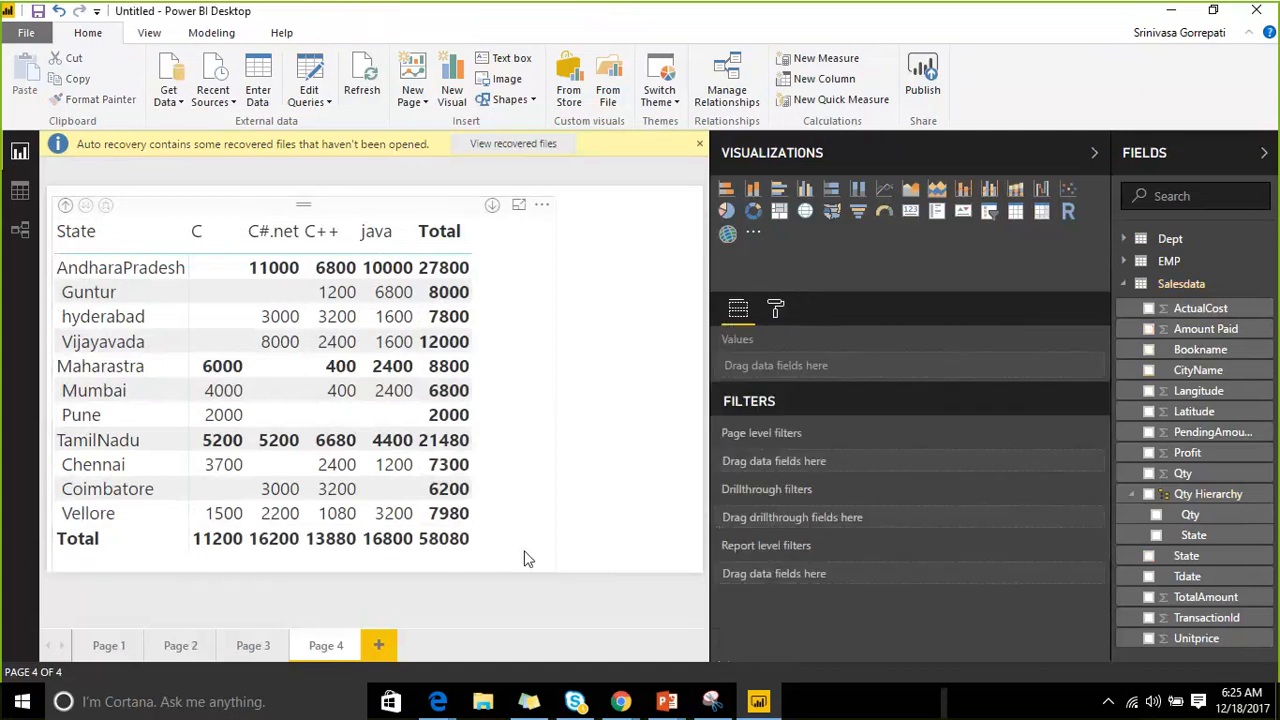
pyautogui.moveTo(313, 210); pyautogui.dragTo(343, 210)
pyautogui.click(988, 18)
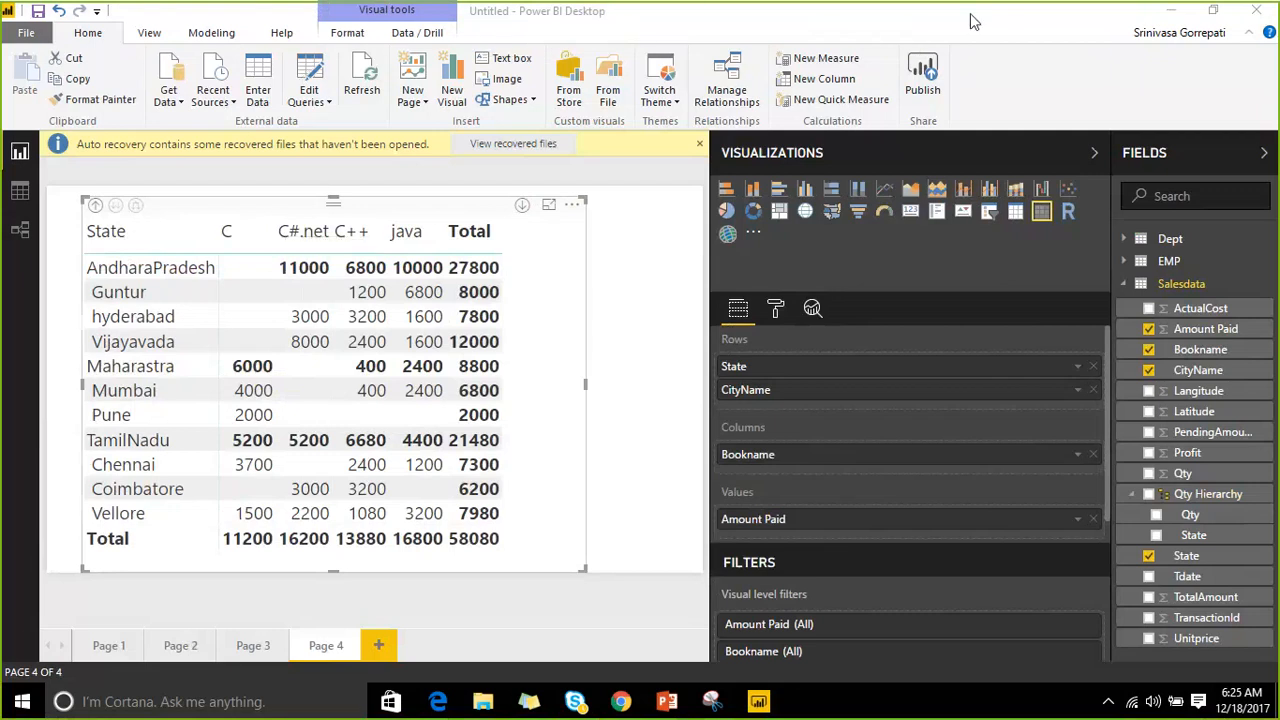
# Turn off stepped row headers so State and CityName get separate columns, and widen the matrix.
pyautogui.click(775, 311)
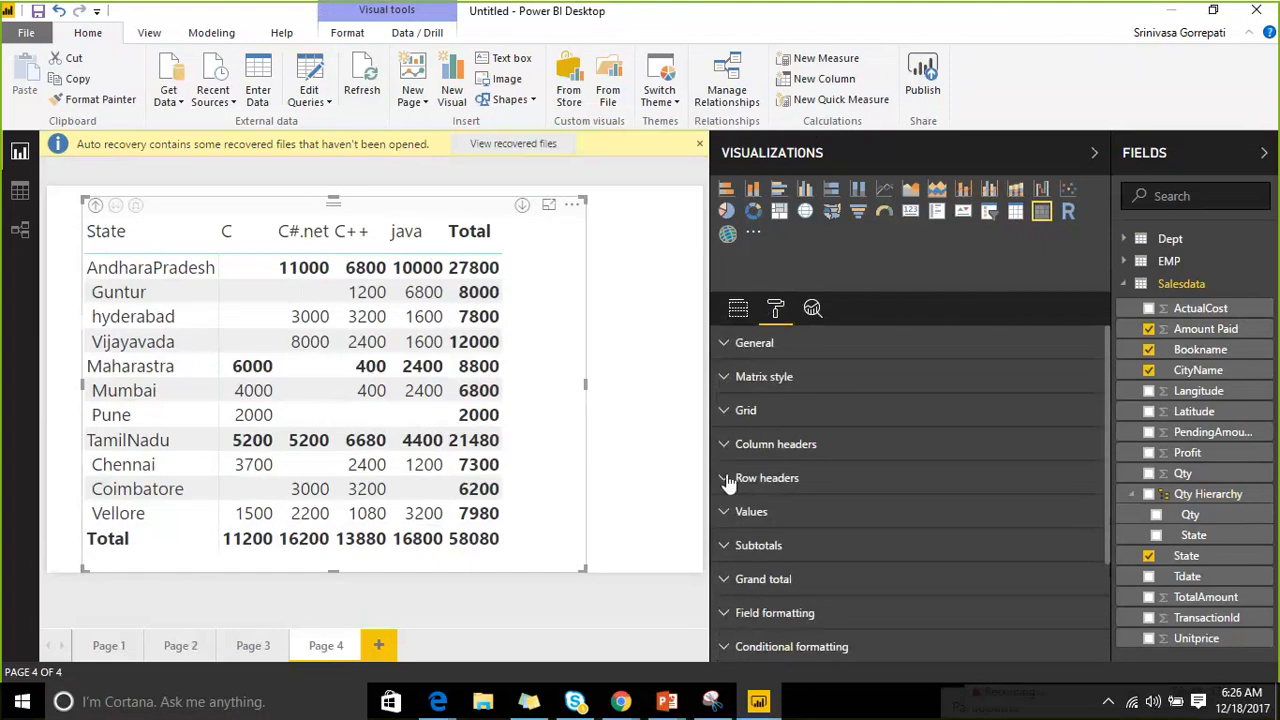
pyautogui.click(735, 478)
pyautogui.scroll(-1, 1019, 522)
pyautogui.click(1068, 523)
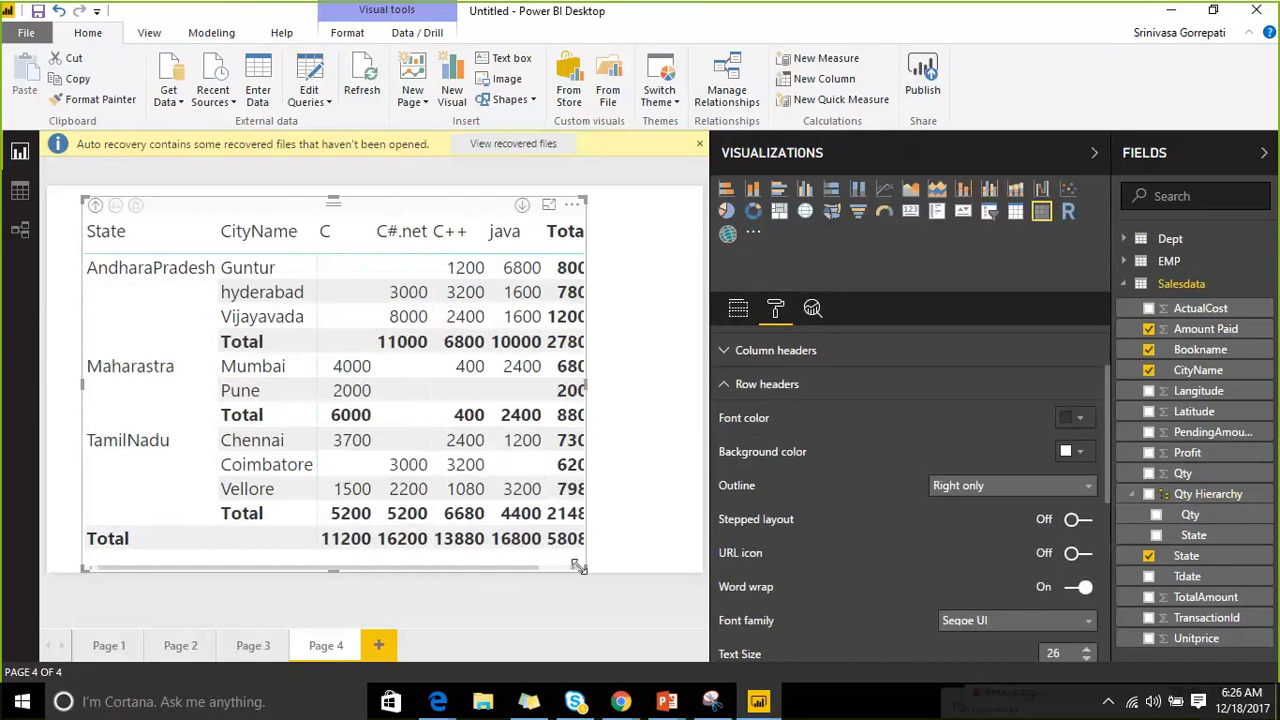
pyautogui.moveTo(585, 570); pyautogui.dragTo(672, 584)
pyautogui.click(672, 584)
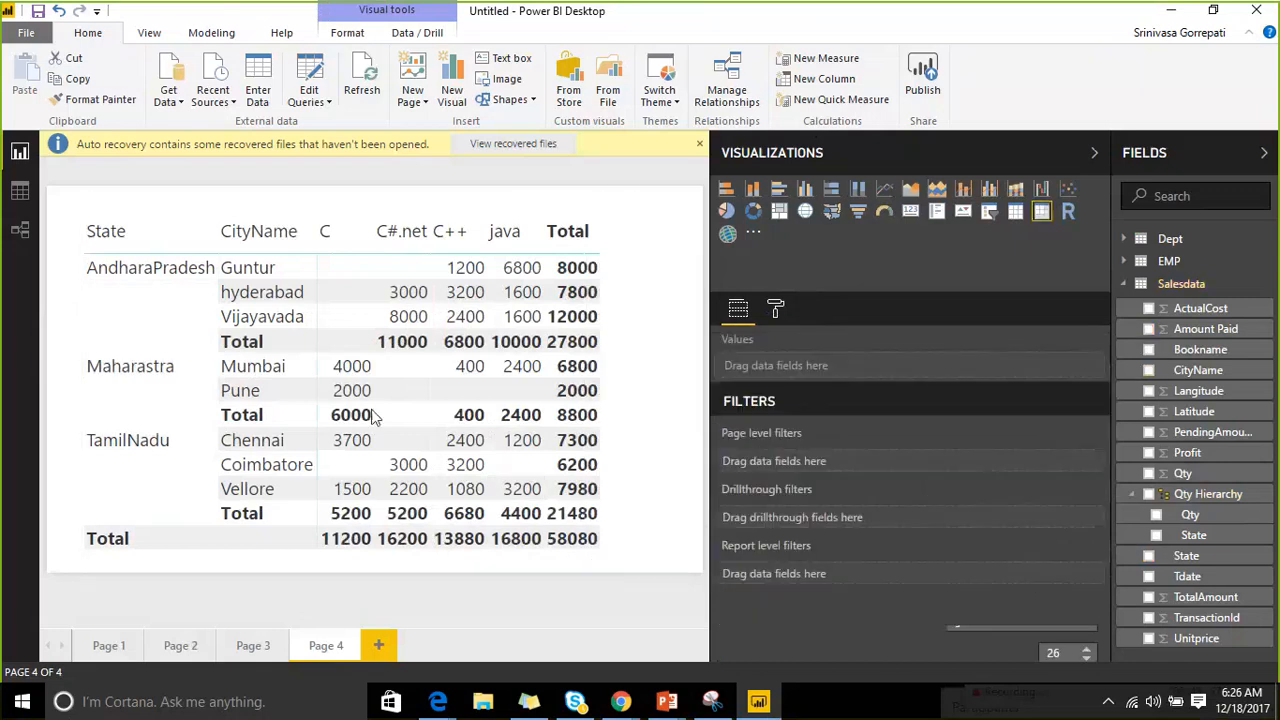
pyautogui.click(403, 213)
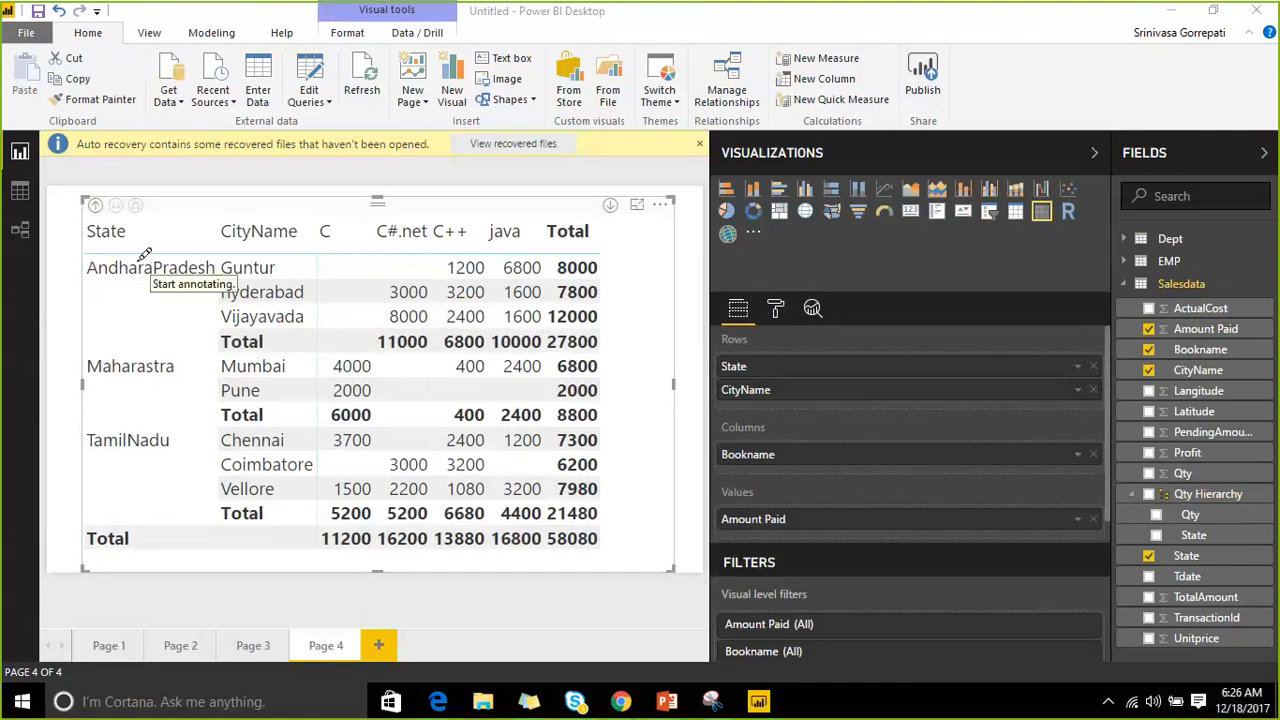
pyautogui.moveTo(140, 262); pyautogui.dragTo(195, 331)
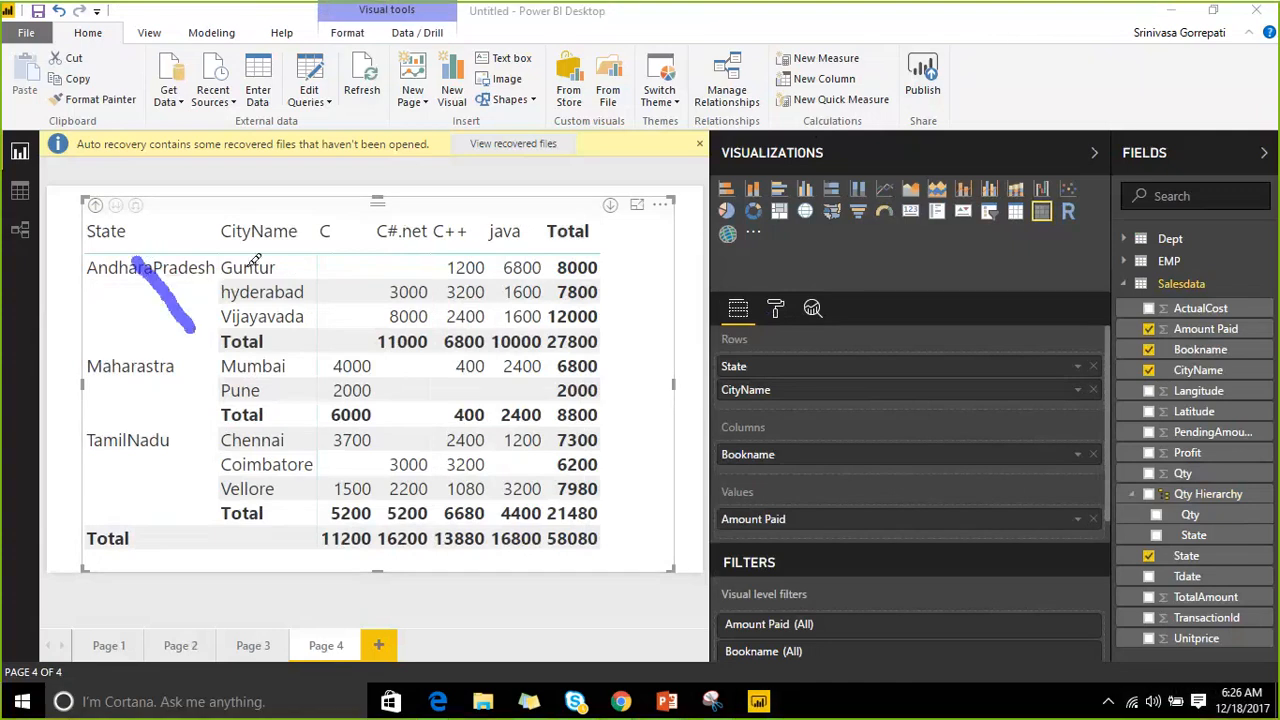
pyautogui.moveTo(245, 262); pyautogui.dragTo(285, 310)
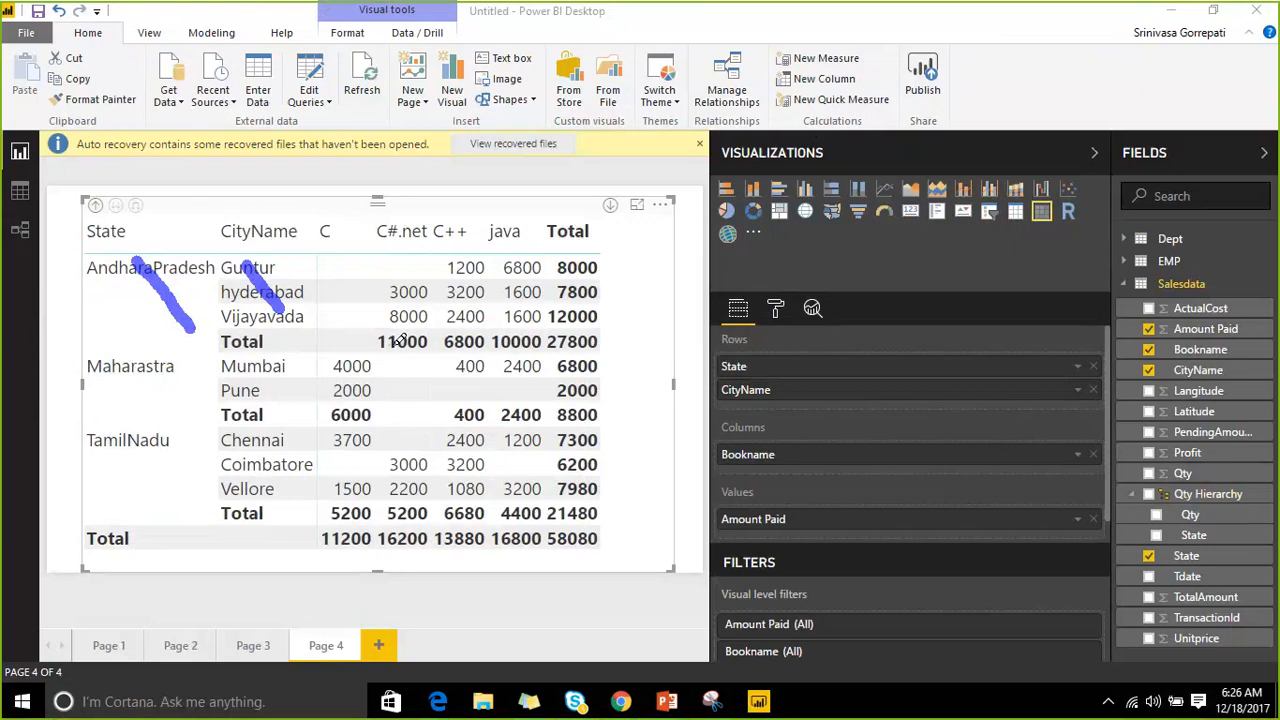
pyautogui.moveTo(398, 340); pyautogui.dragTo(545, 341)
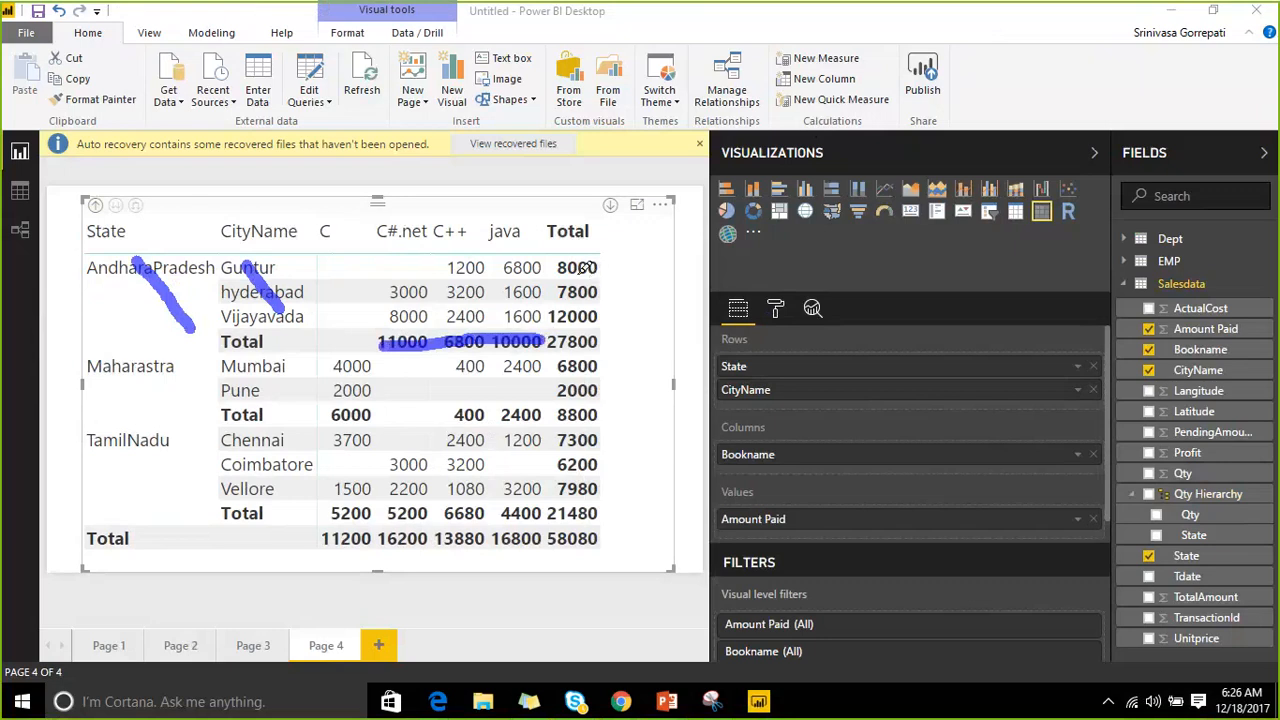
pyautogui.moveTo(580, 263); pyautogui.dragTo(584, 302)
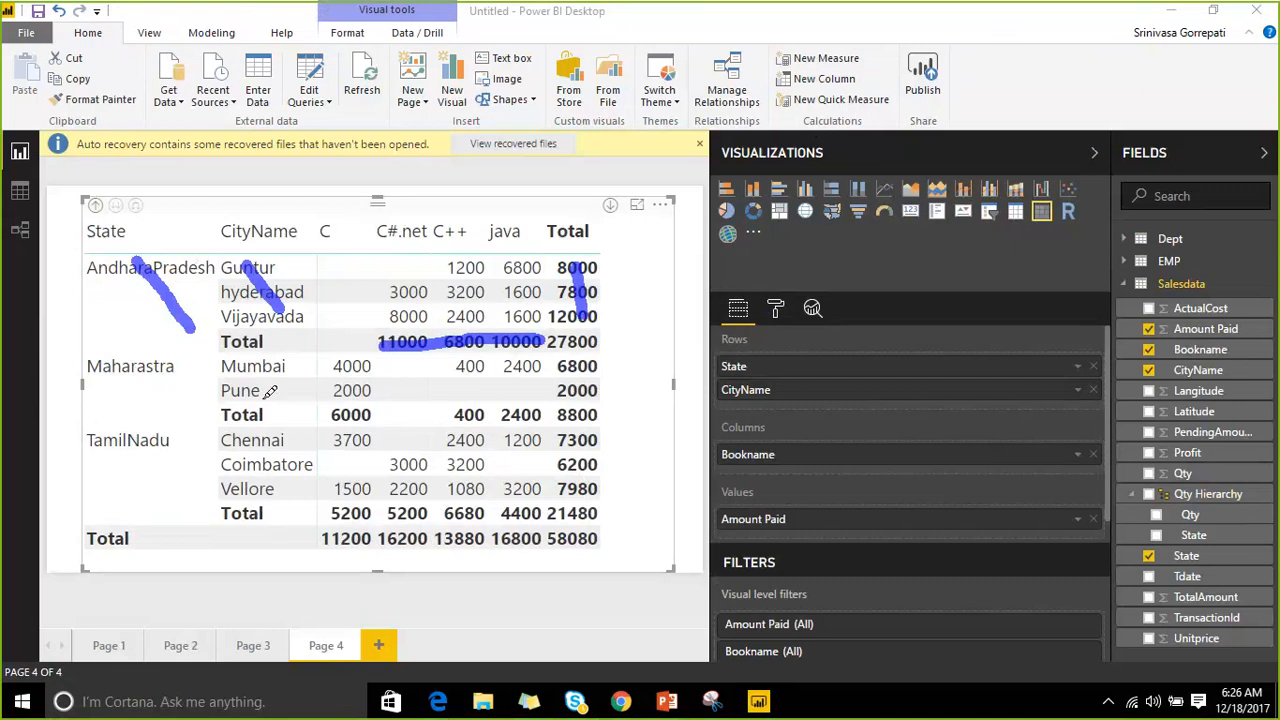
pyautogui.moveTo(244, 352)
pyautogui.mouseDown()
pyautogui.moveTo(277, 400)
pyautogui.moveTo(590, 425)
pyautogui.mouseUp()
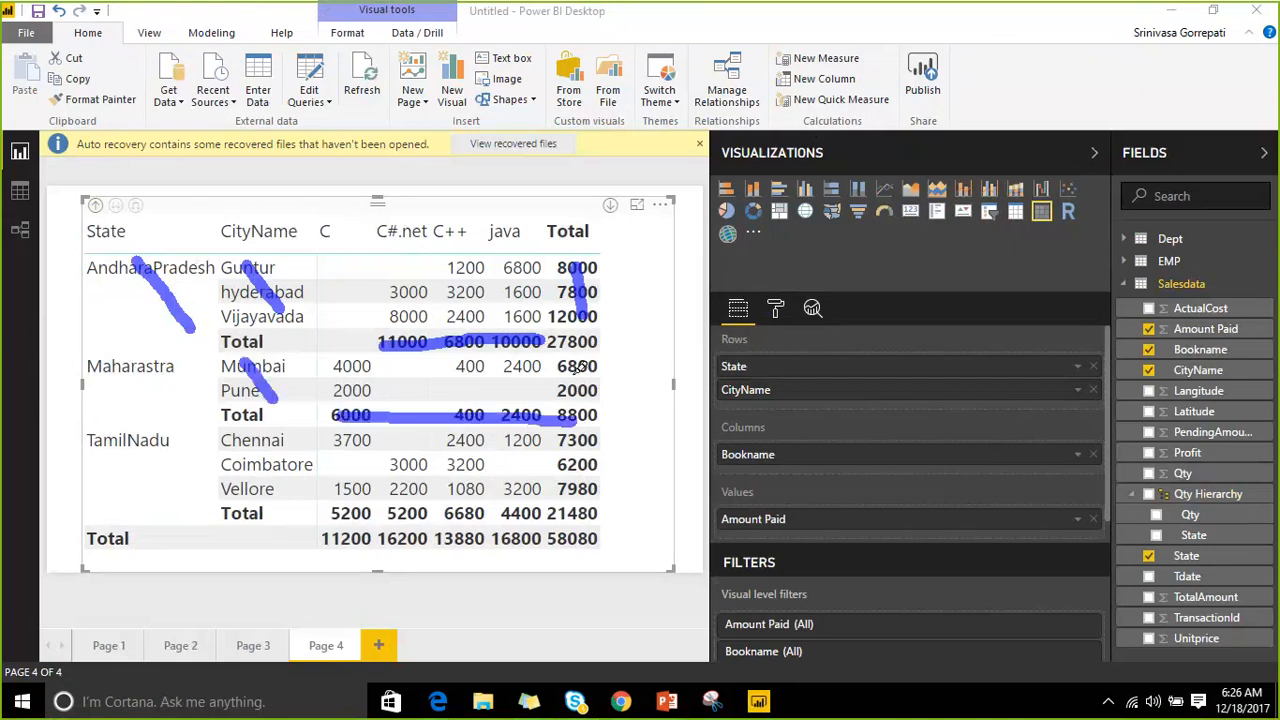
pyautogui.moveTo(560, 362); pyautogui.dragTo(596, 400)
pyautogui.moveTo(158, 254)
pyautogui.mouseDown()
pyautogui.moveTo(153, 226)
pyautogui.moveTo(265, 197)
pyautogui.mouseUp()
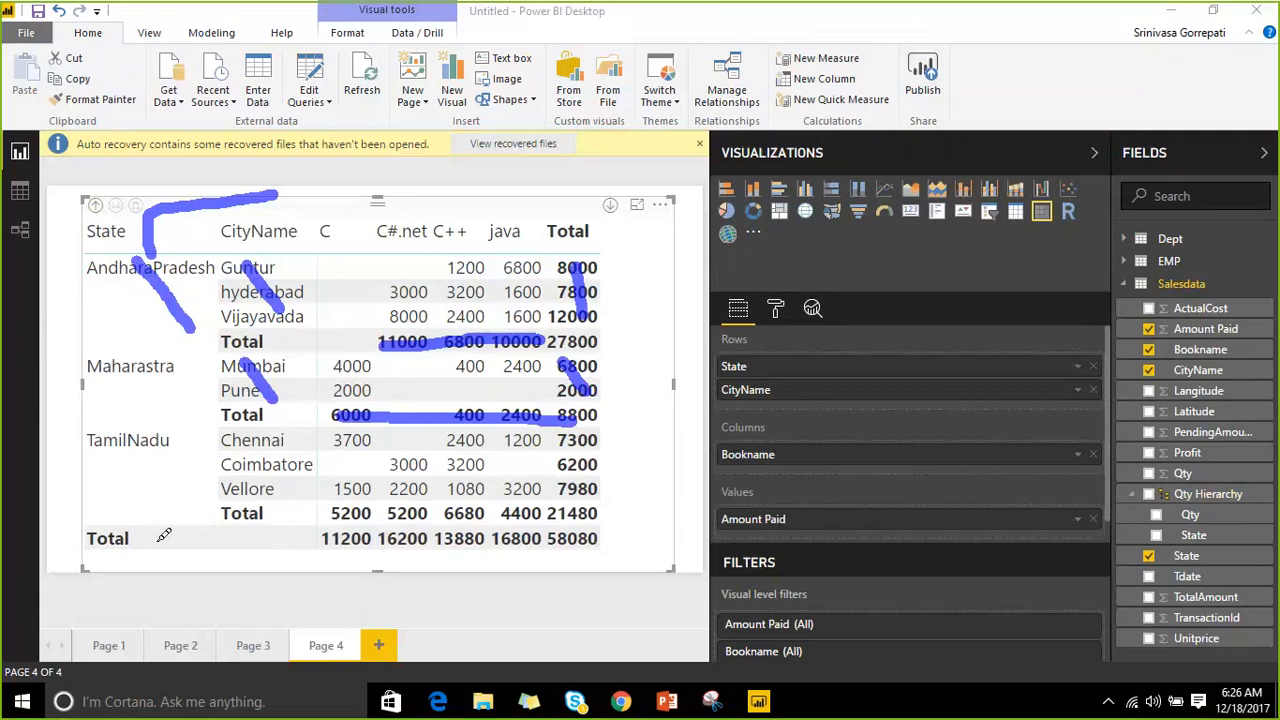
pyautogui.moveTo(153, 540); pyautogui.dragTo(277, 537)
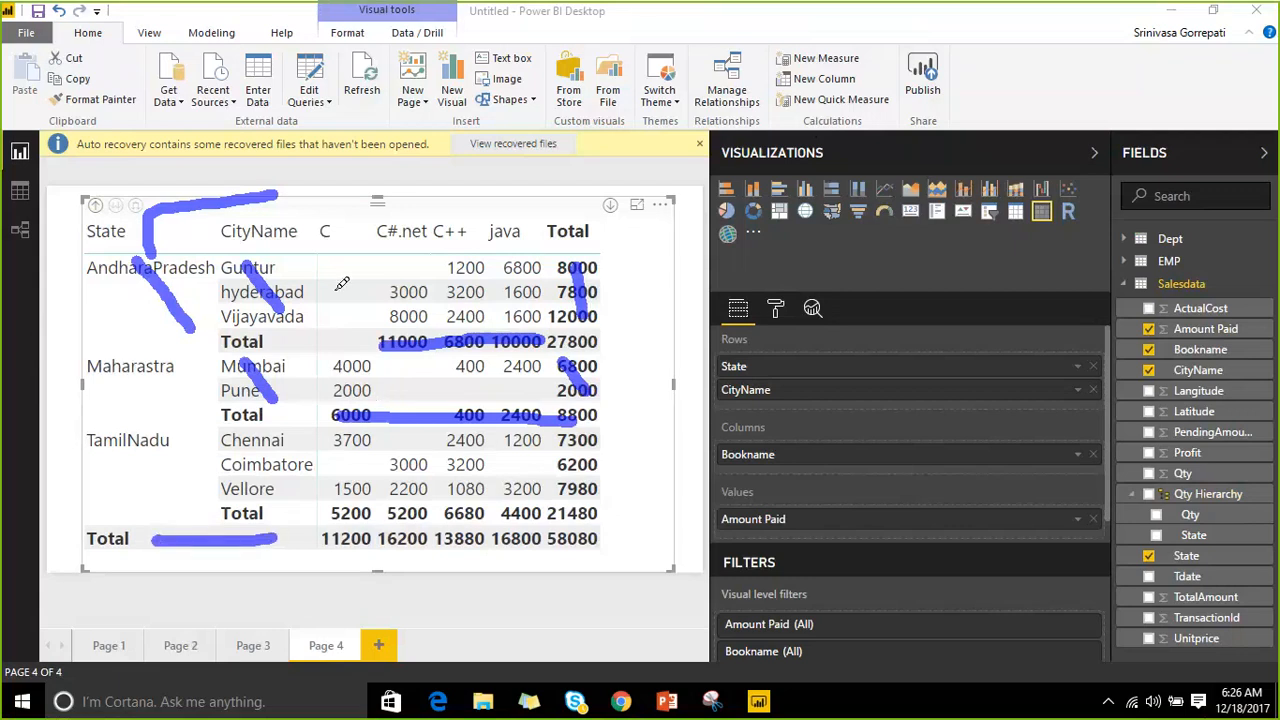
pyautogui.moveTo(342, 252); pyautogui.dragTo(359, 509)
pyautogui.moveTo(424, 258); pyautogui.dragTo(439, 450)
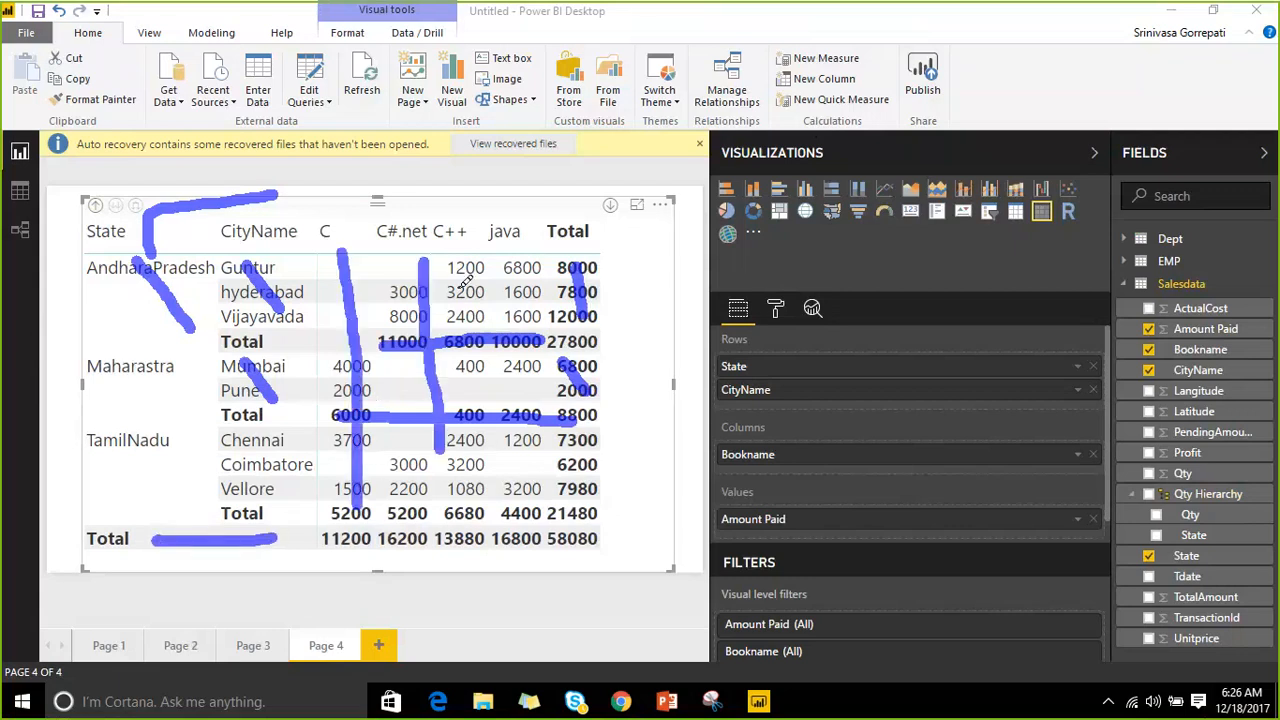
pyautogui.moveTo(463, 280); pyautogui.dragTo(487, 460)
pyautogui.moveTo(336, 561)
pyautogui.mouseDown()
pyautogui.moveTo(500, 567)
pyautogui.moveTo(605, 540)
pyautogui.moveTo(600, 519)
pyautogui.moveTo(318, 527)
pyautogui.moveTo(335, 565)
pyautogui.mouseUp()
pyautogui.moveTo(651, 518); pyautogui.dragTo(657, 600)
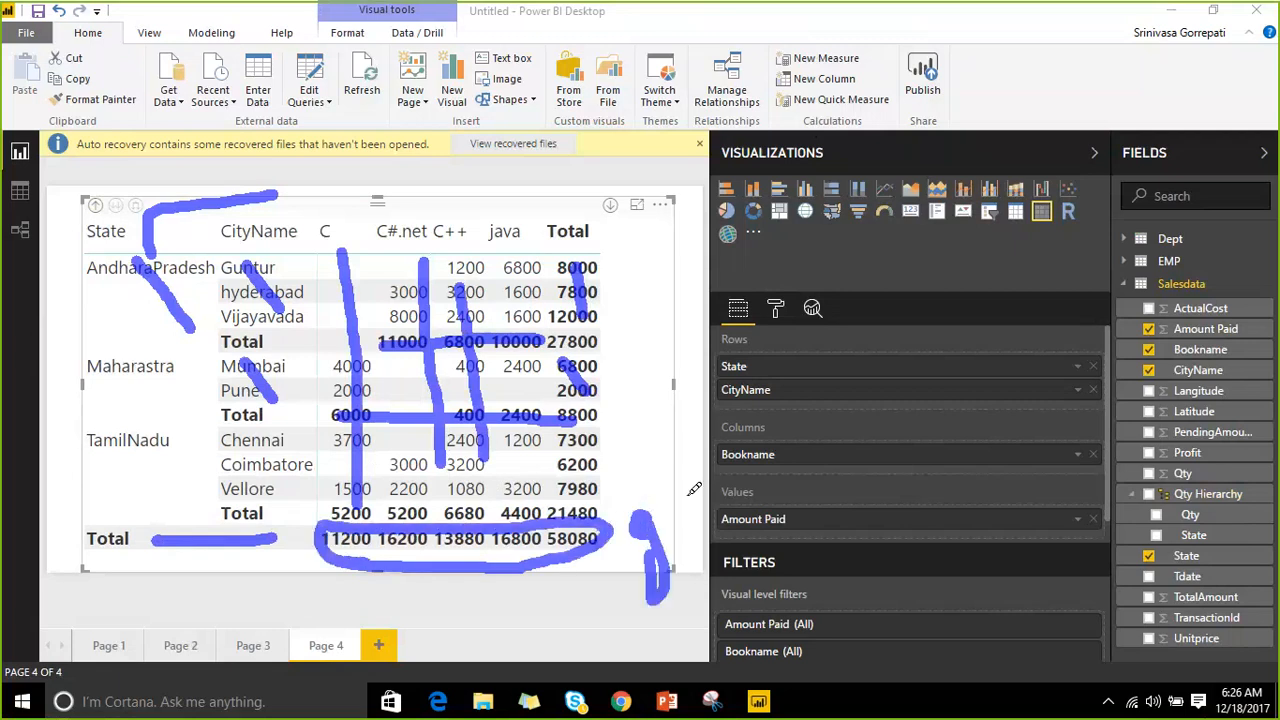
pyautogui.moveTo(665, 462); pyautogui.dragTo(675, 494)
pyautogui.moveTo(712, 430)
pyautogui.mouseDown()
pyautogui.moveTo(742, 477)
pyautogui.moveTo(688, 525)
pyautogui.moveTo(688, 481)
pyautogui.mouseUp()
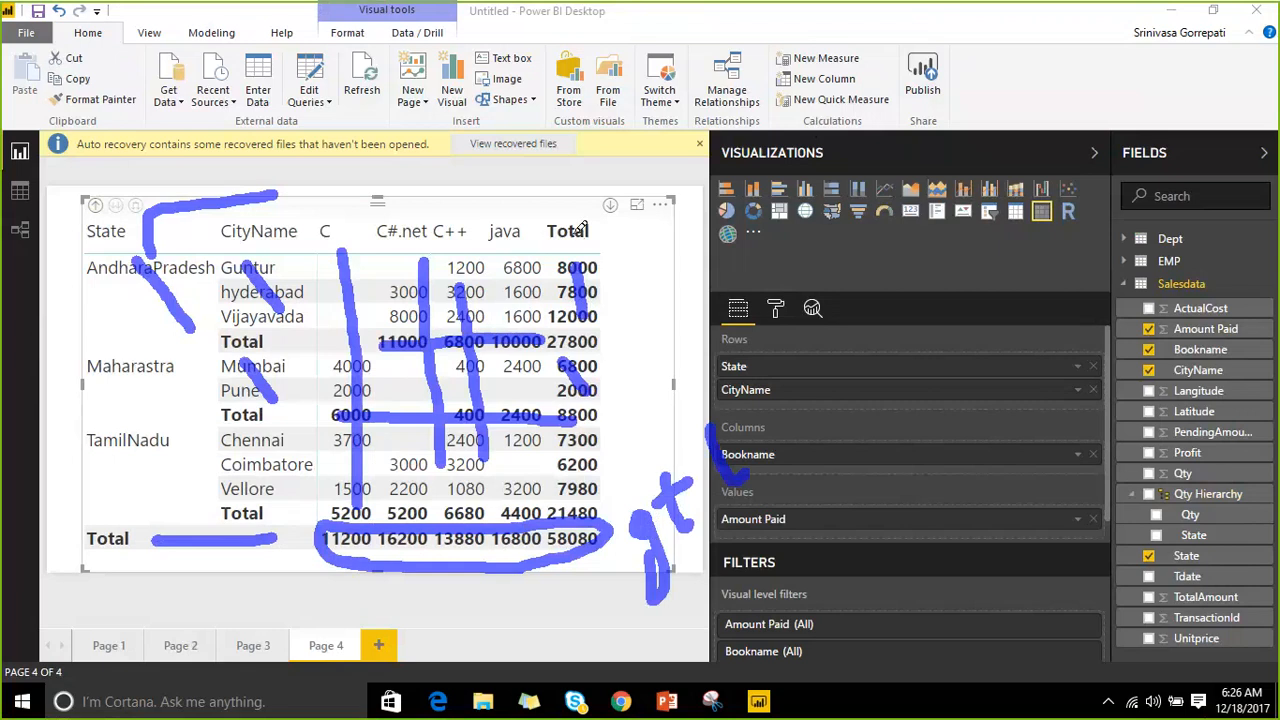
pyautogui.moveTo(571, 205)
pyautogui.mouseDown()
pyautogui.moveTo(561, 162)
pyautogui.moveTo(655, 133)
pyautogui.mouseUp()
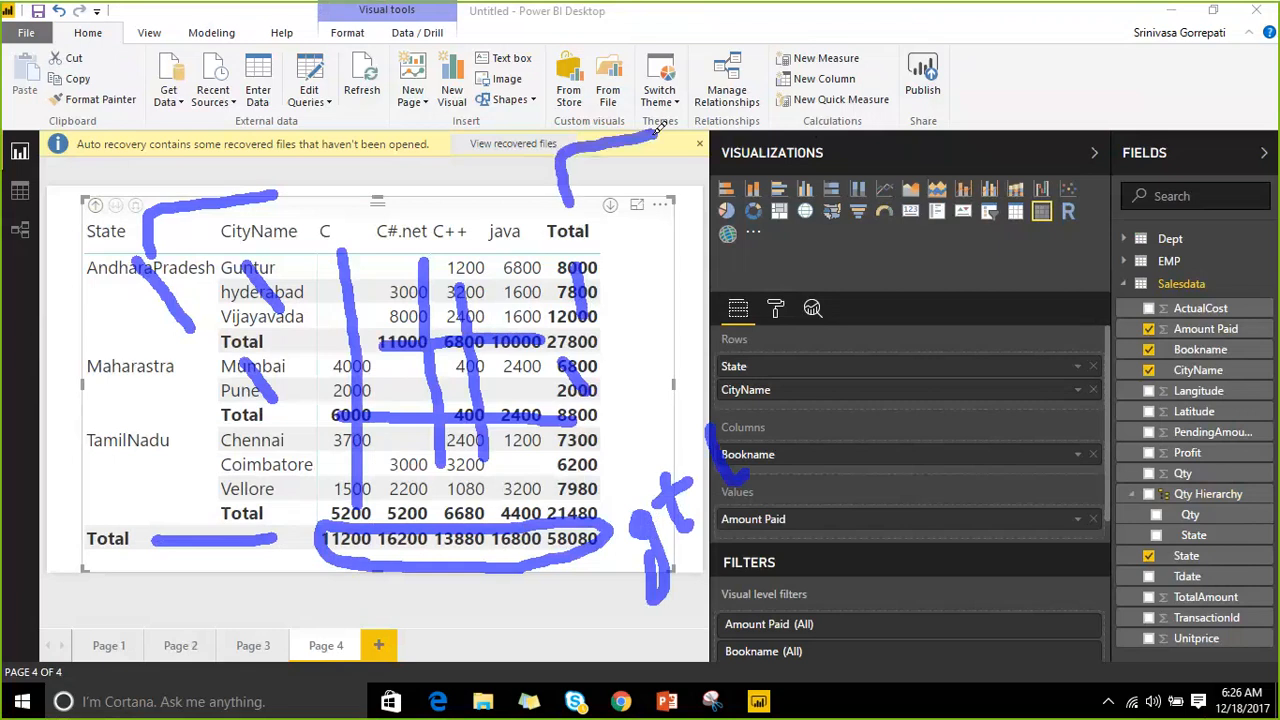
pyautogui.moveTo(524, 176)
pyautogui.mouseDown()
pyautogui.moveTo(575, 205)
pyautogui.moveTo(590, 175)
pyautogui.mouseUp()
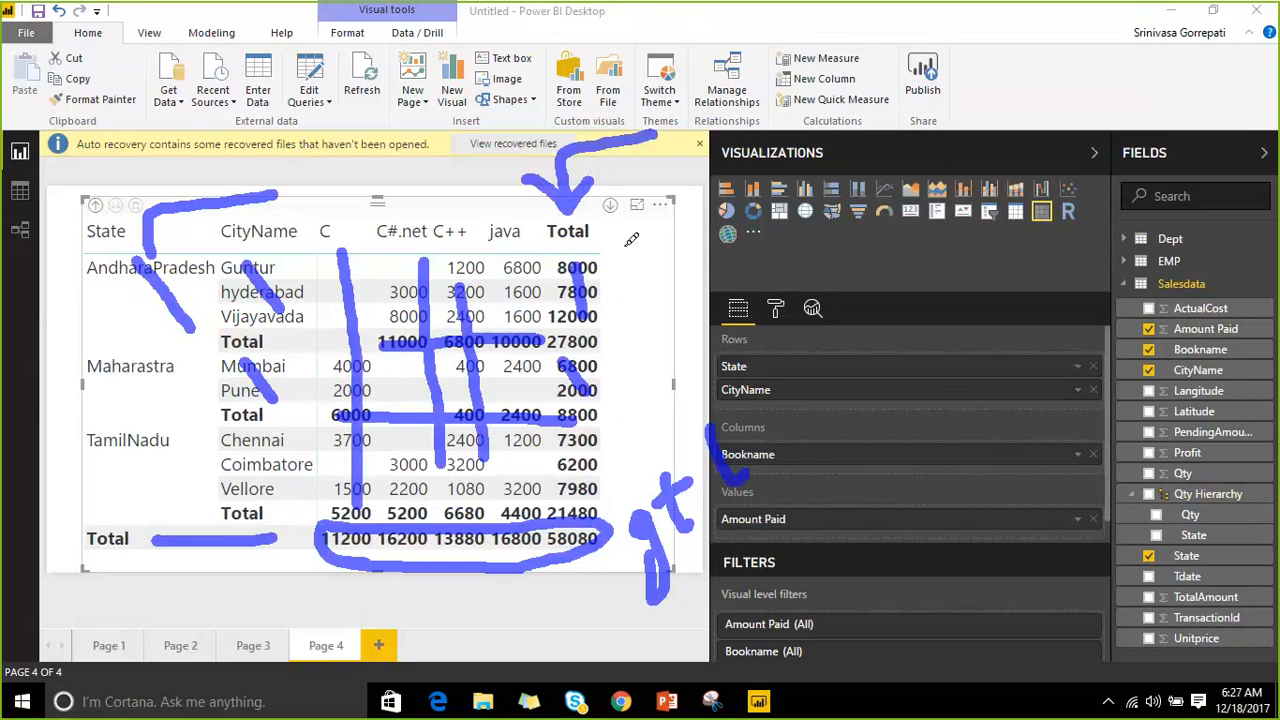
pyautogui.moveTo(627, 245); pyautogui.dragTo(652, 440)
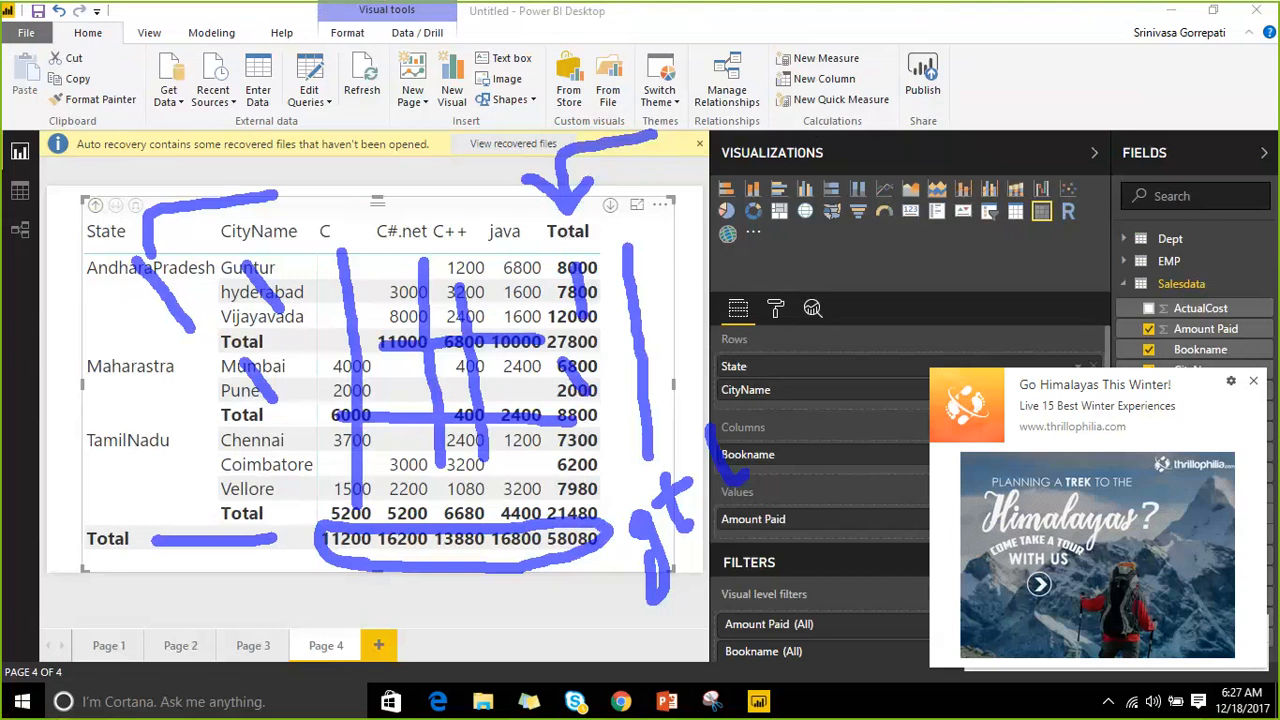
pyautogui.click(1253, 381)
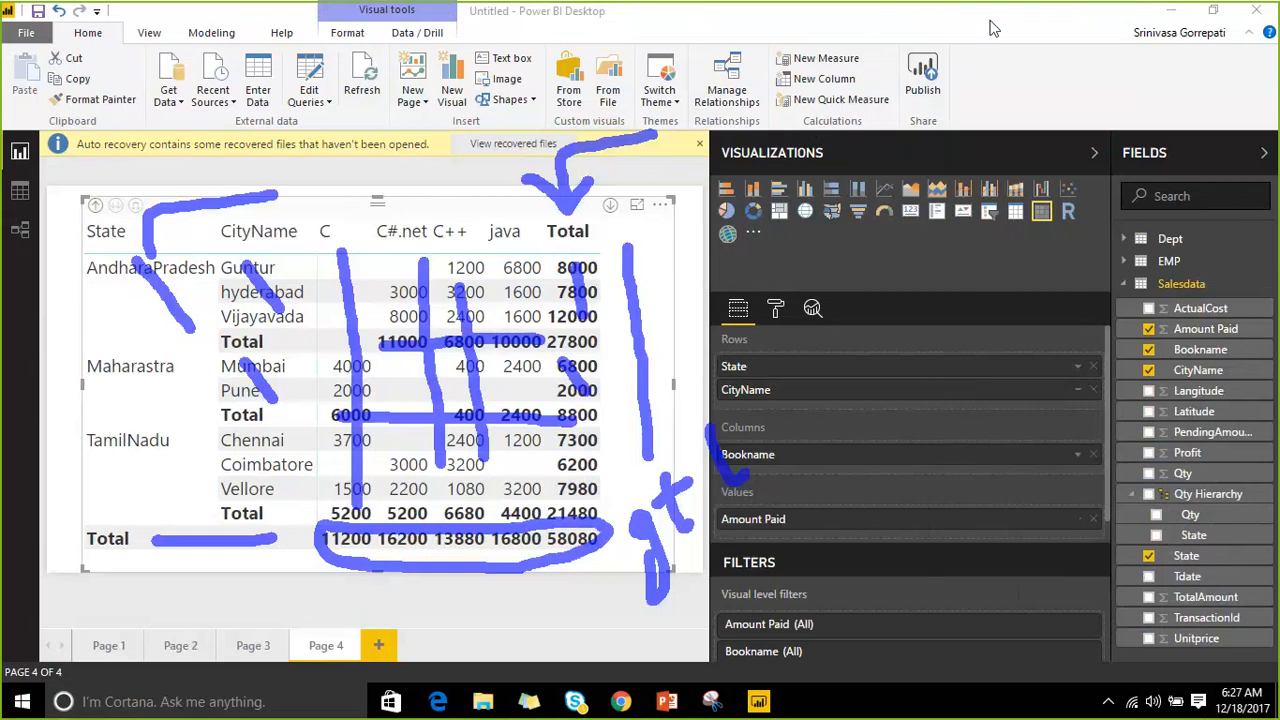
# Switch Row subtotals to Off in the matrix's Subtotals formatting.
pyautogui.press('Escape')
pyautogui.click(775, 309)
pyautogui.scroll(-2, 776, 488)
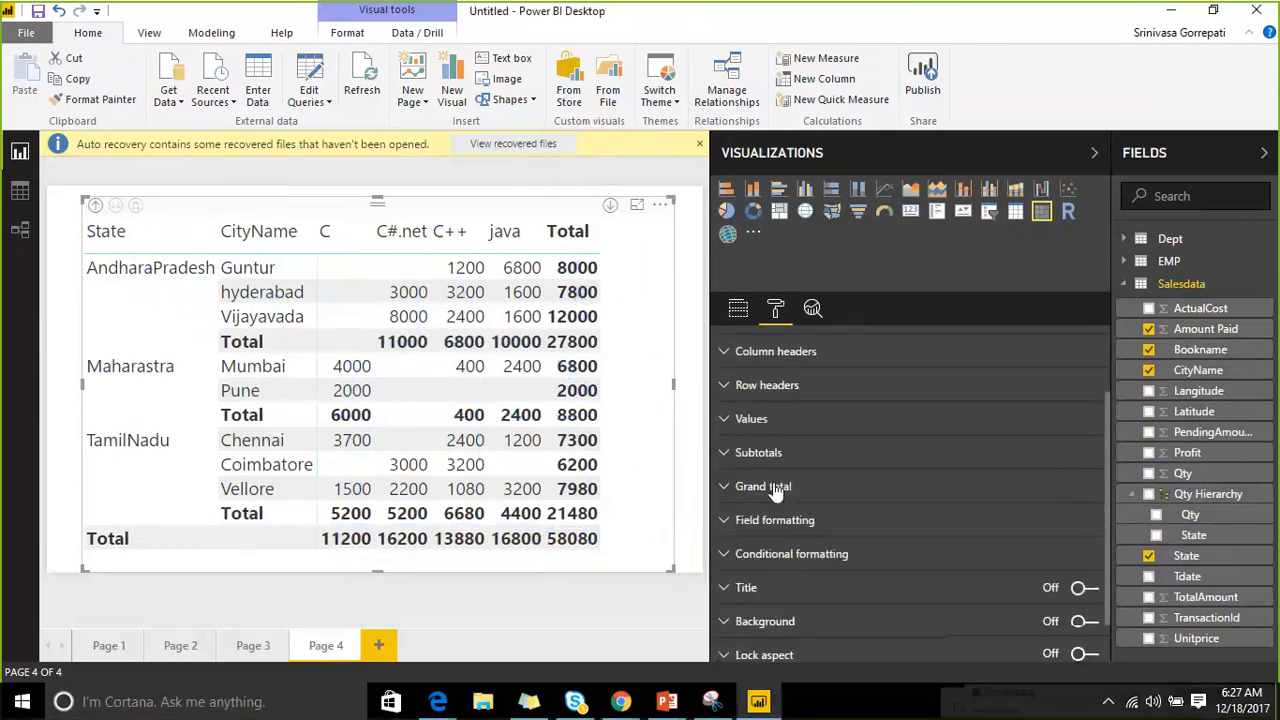
pyautogui.scroll(-1, 776, 490)
pyautogui.click(736, 443)
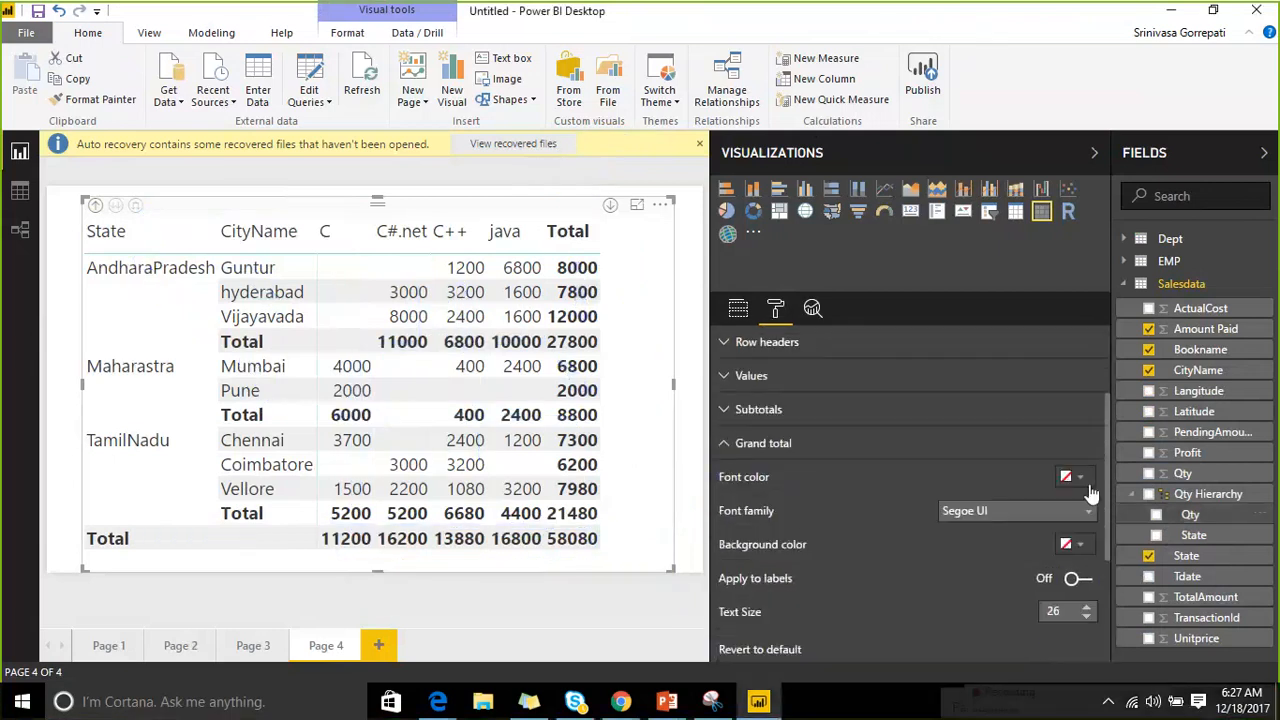
pyautogui.click(727, 411)
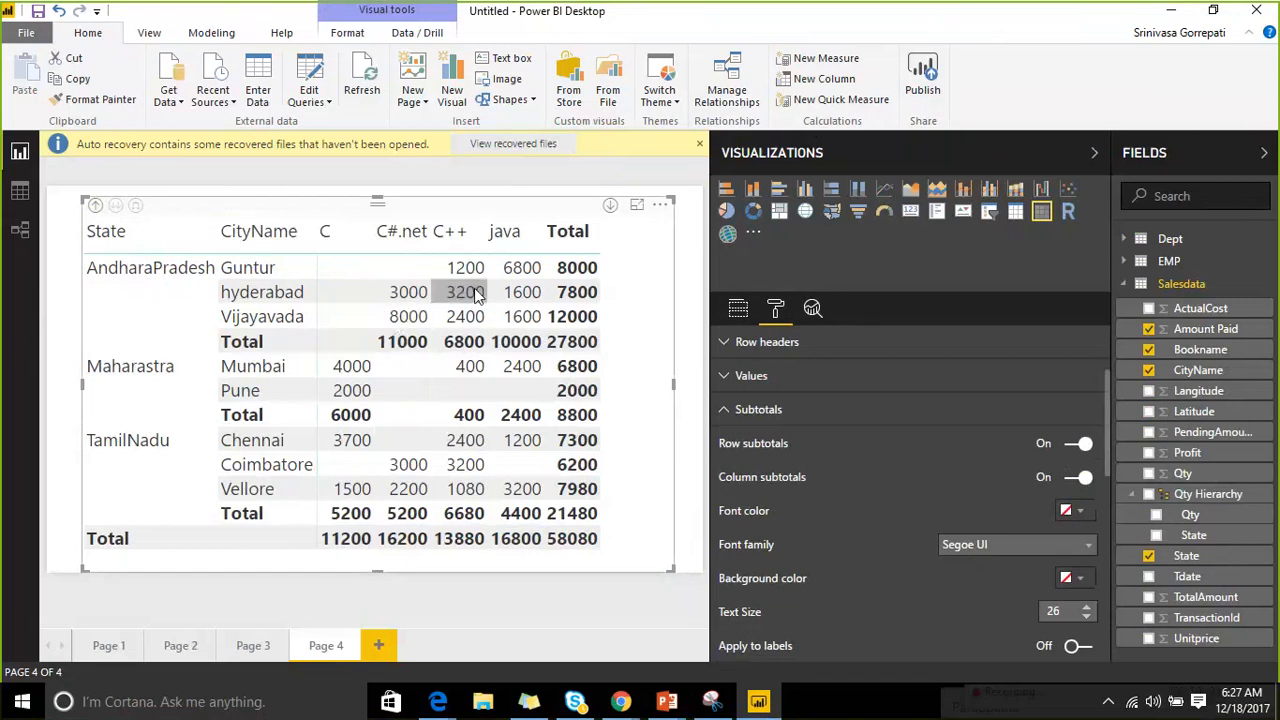
pyautogui.click(1078, 450)
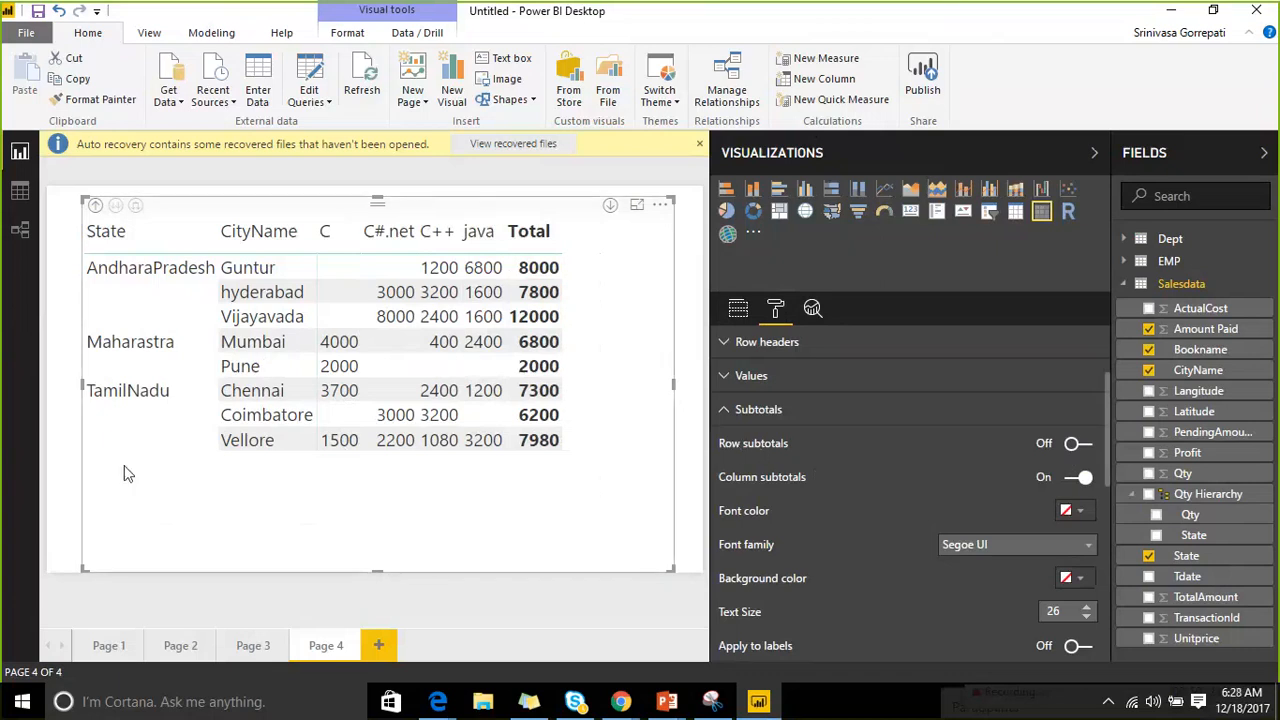
# Toggle Apply to labels and Per column level on and back off, then check a matrix value.
pyautogui.scroll(-3, 790, 465)
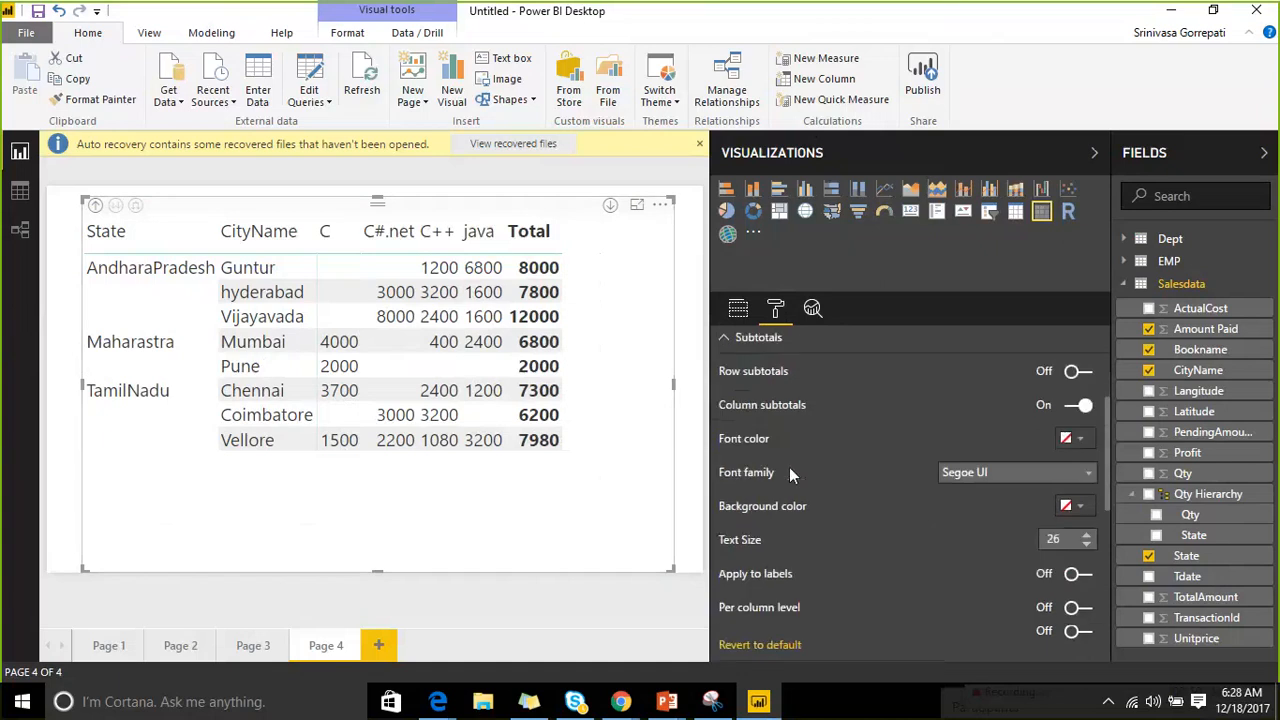
pyautogui.click(1076, 460)
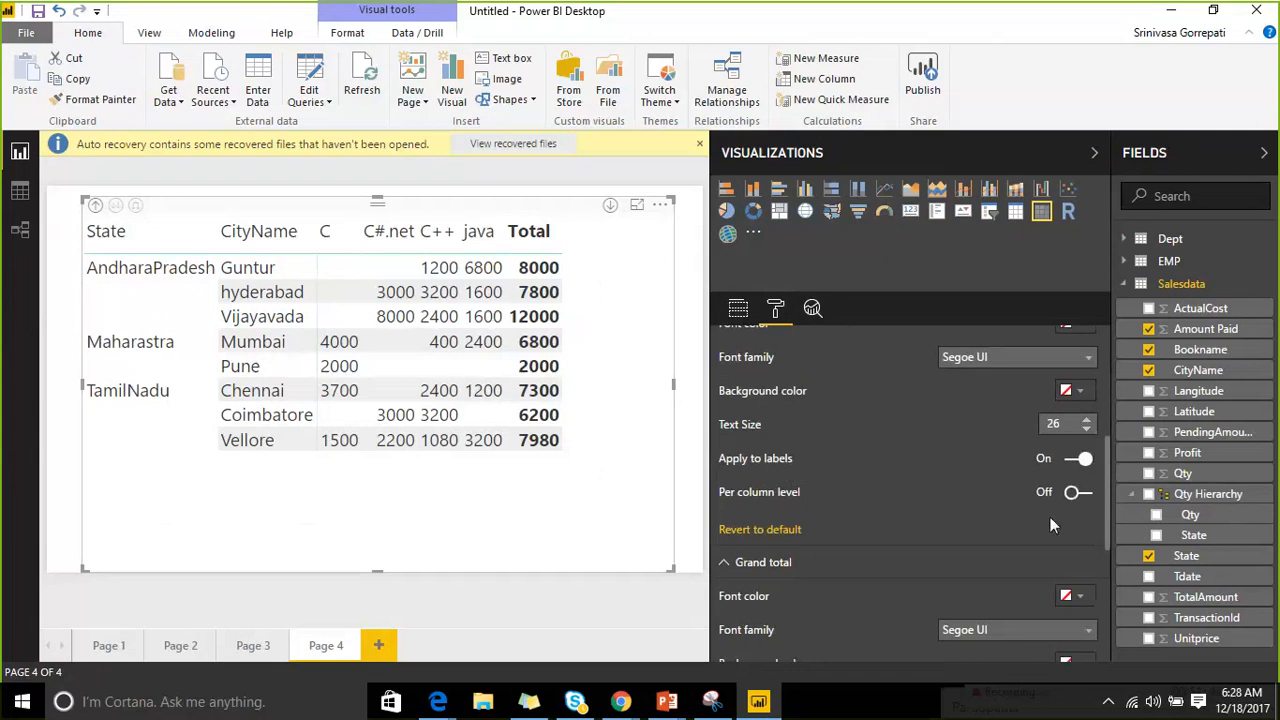
pyautogui.click(1080, 459)
pyautogui.click(1076, 492)
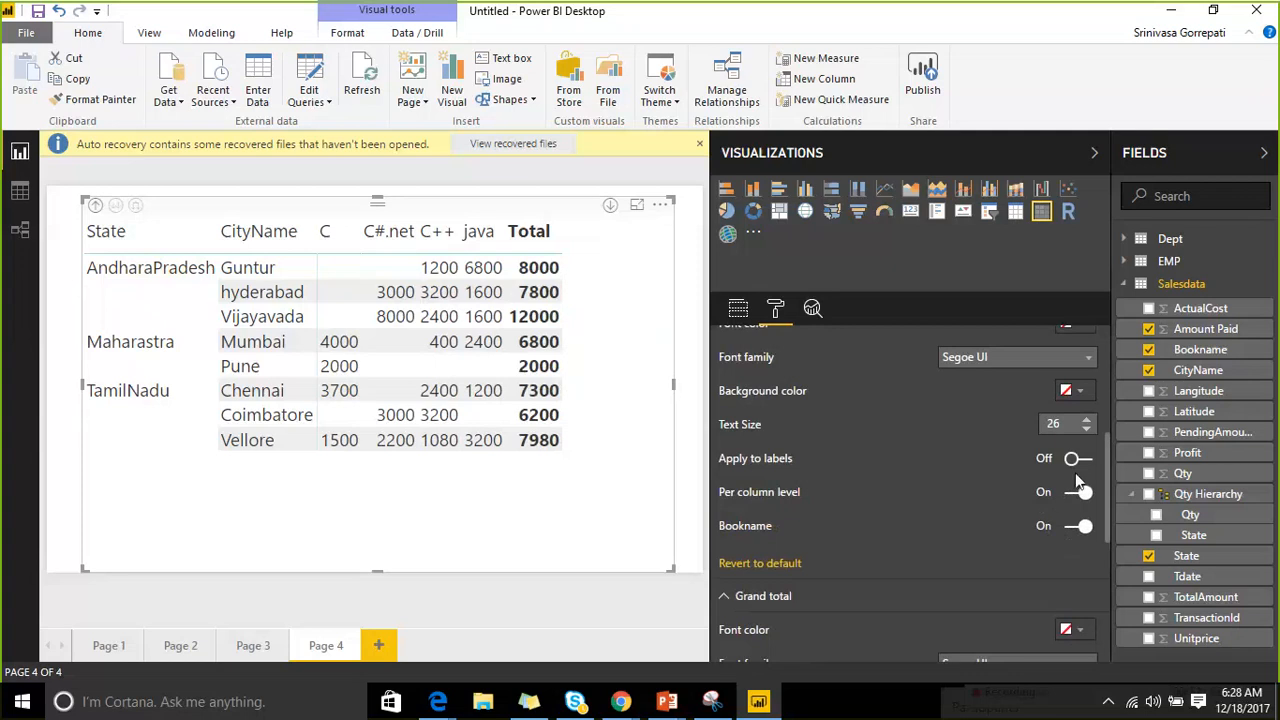
pyautogui.click(1078, 492)
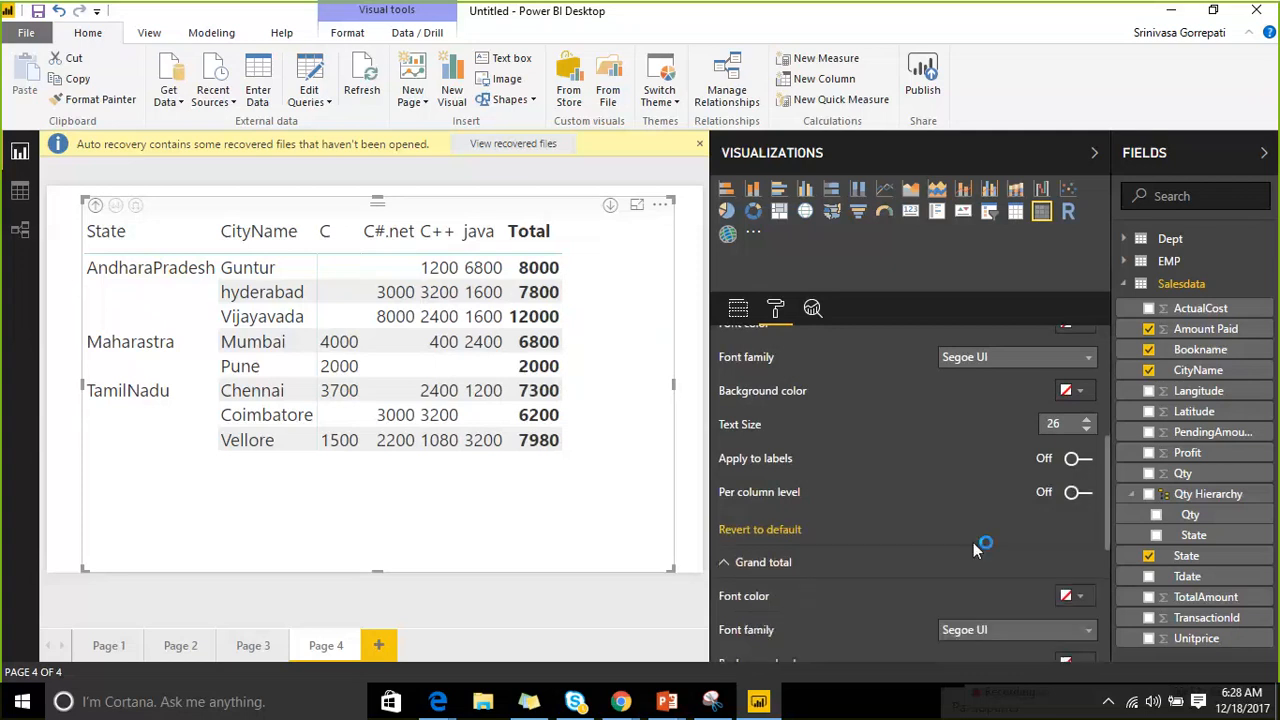
pyautogui.scroll(2, 828, 428)
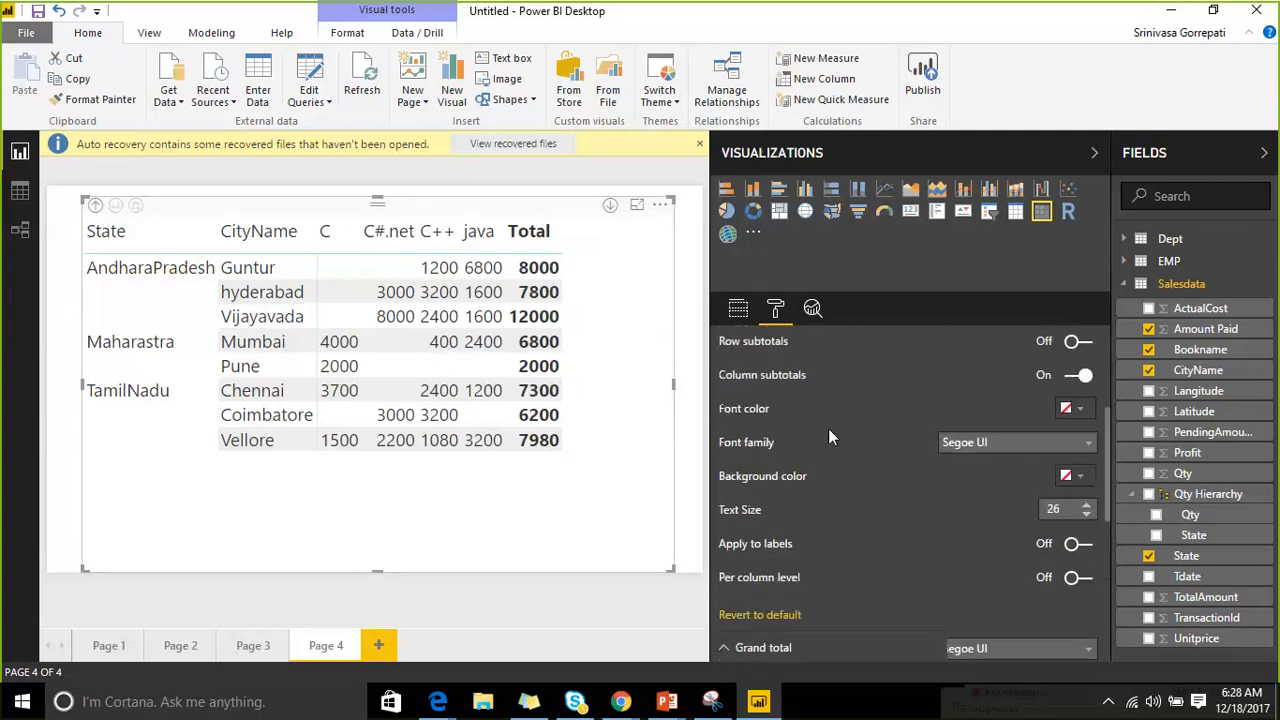
pyautogui.scroll(2, 828, 437)
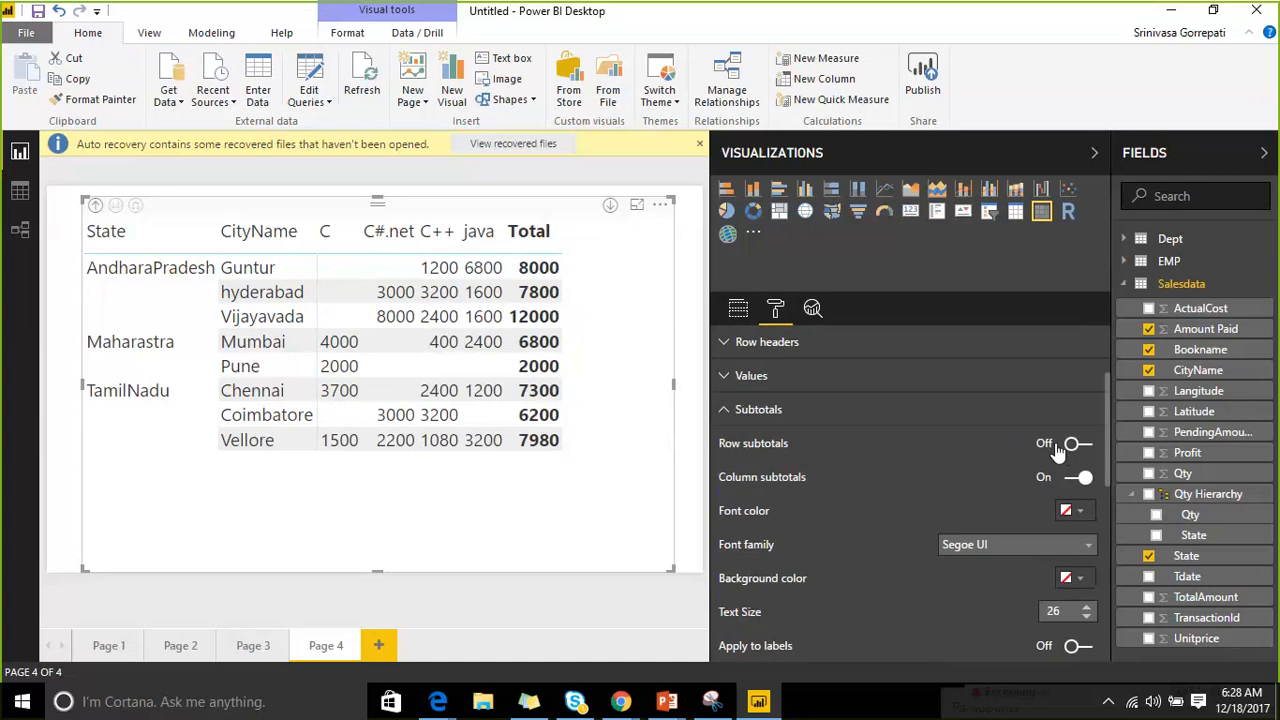
pyautogui.click(380, 318)
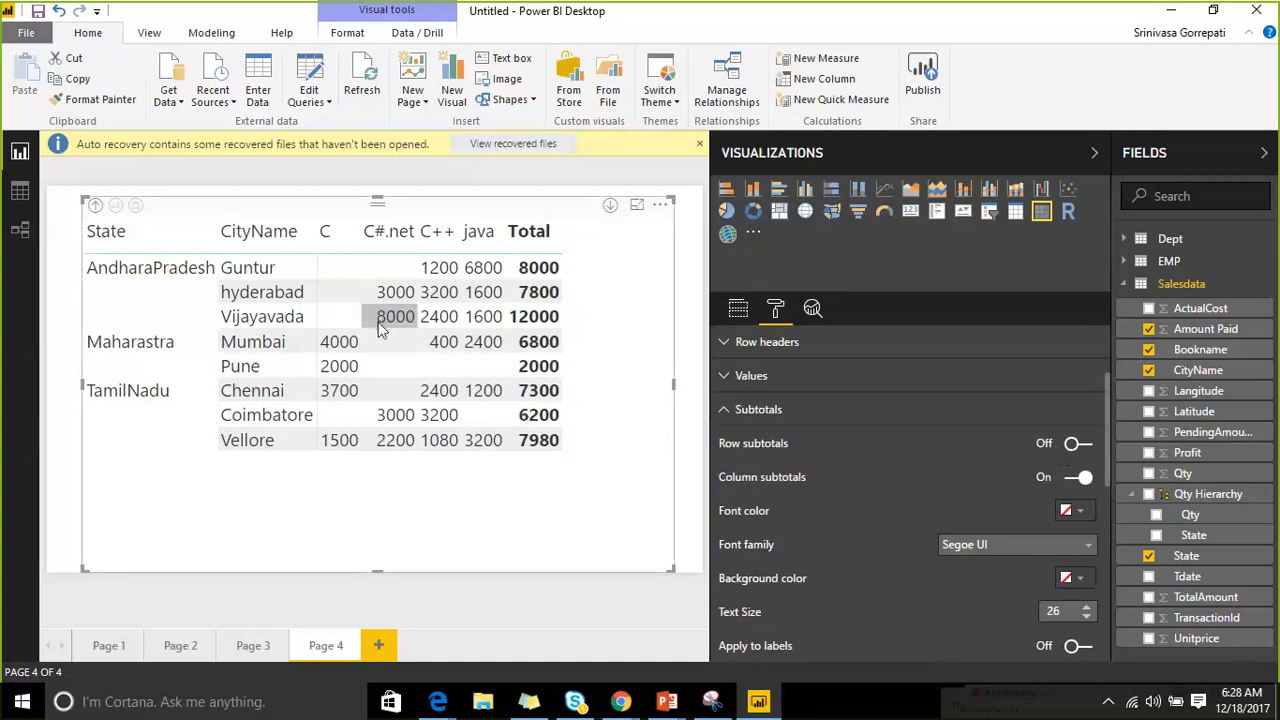
pyautogui.click(342, 480)
# Turn Row subtotals back On, enable Per row level, and switch CityName subtotals Off.
pyautogui.click(1078, 444)
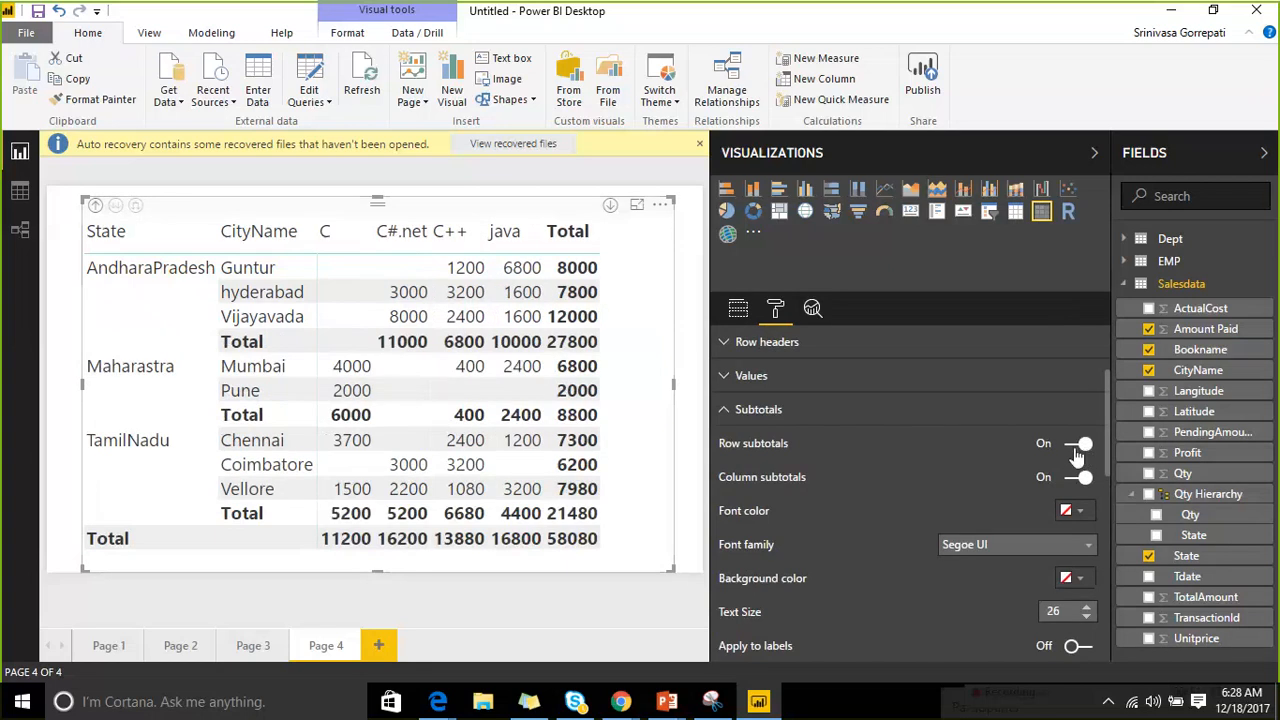
pyautogui.scroll(-3, 965, 441)
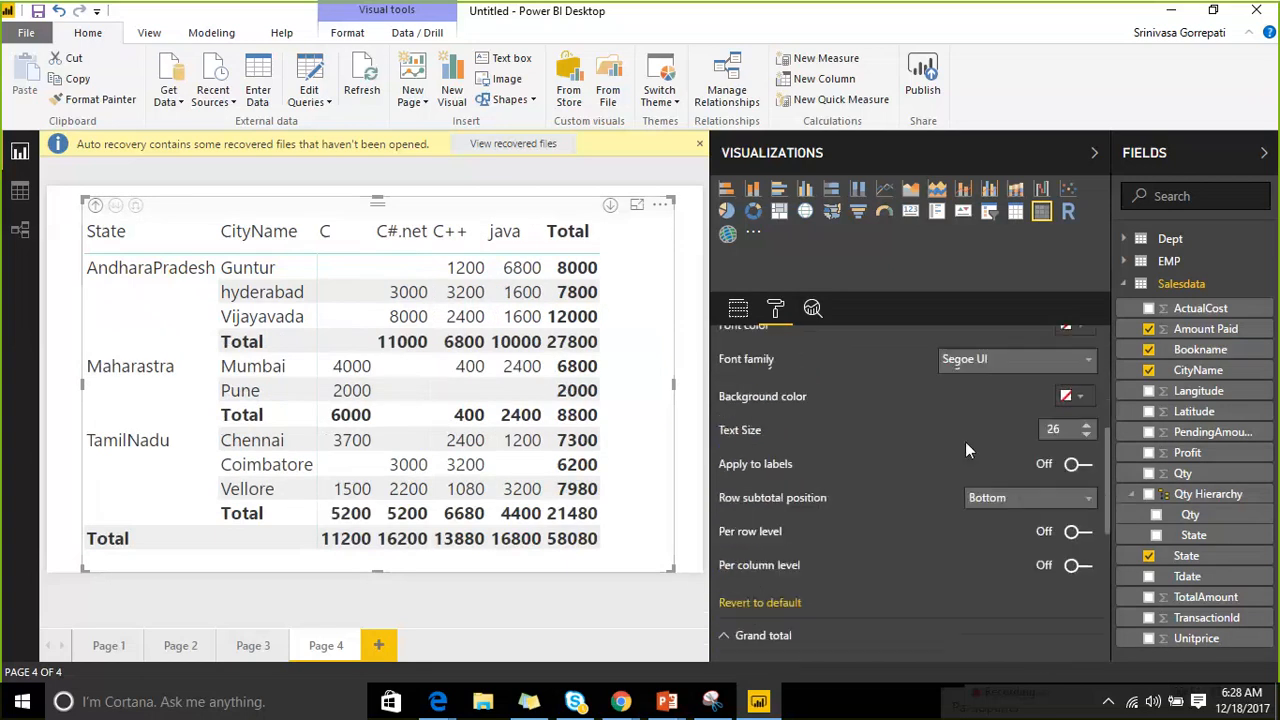
pyautogui.click(1078, 526)
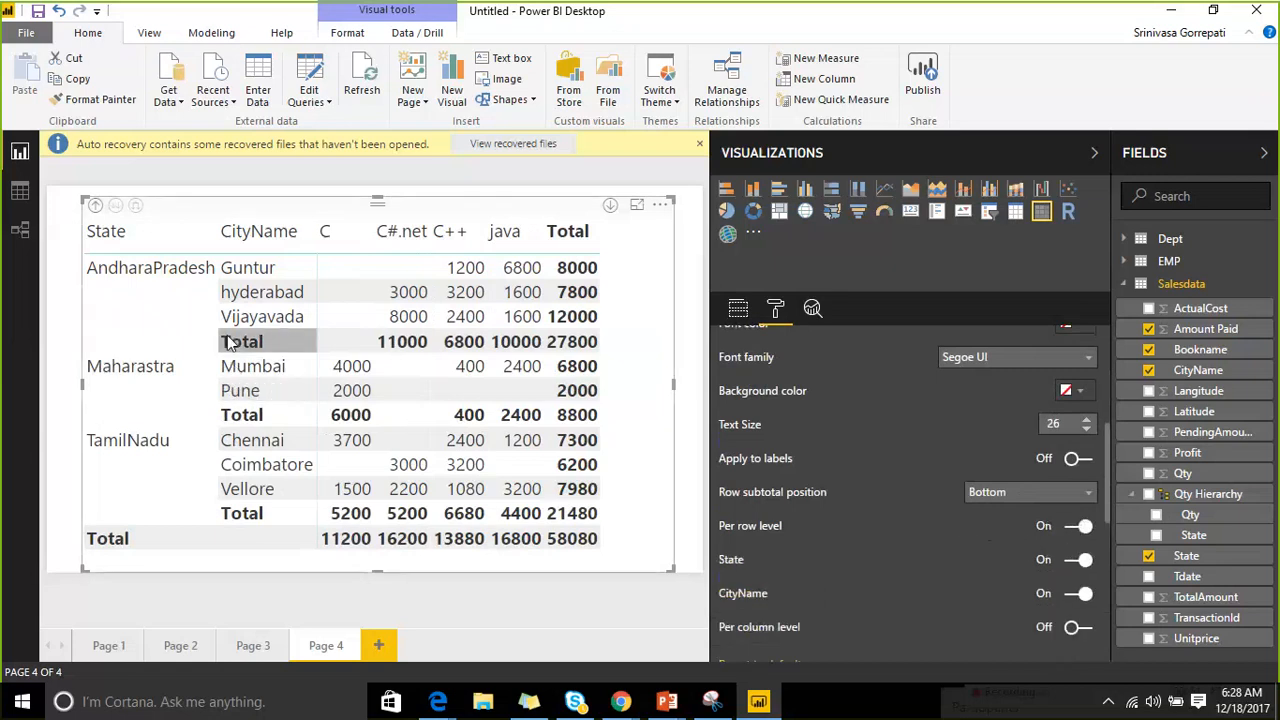
pyautogui.click(1078, 526)
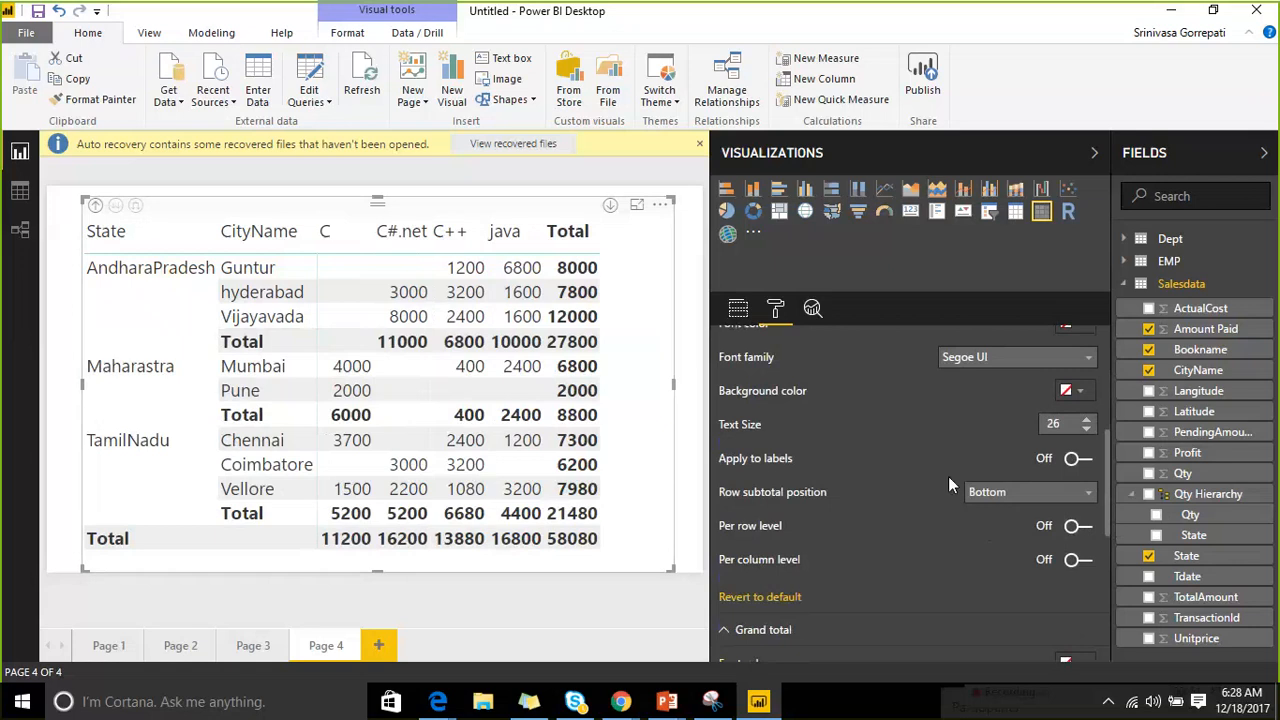
pyautogui.scroll(3, 960, 470)
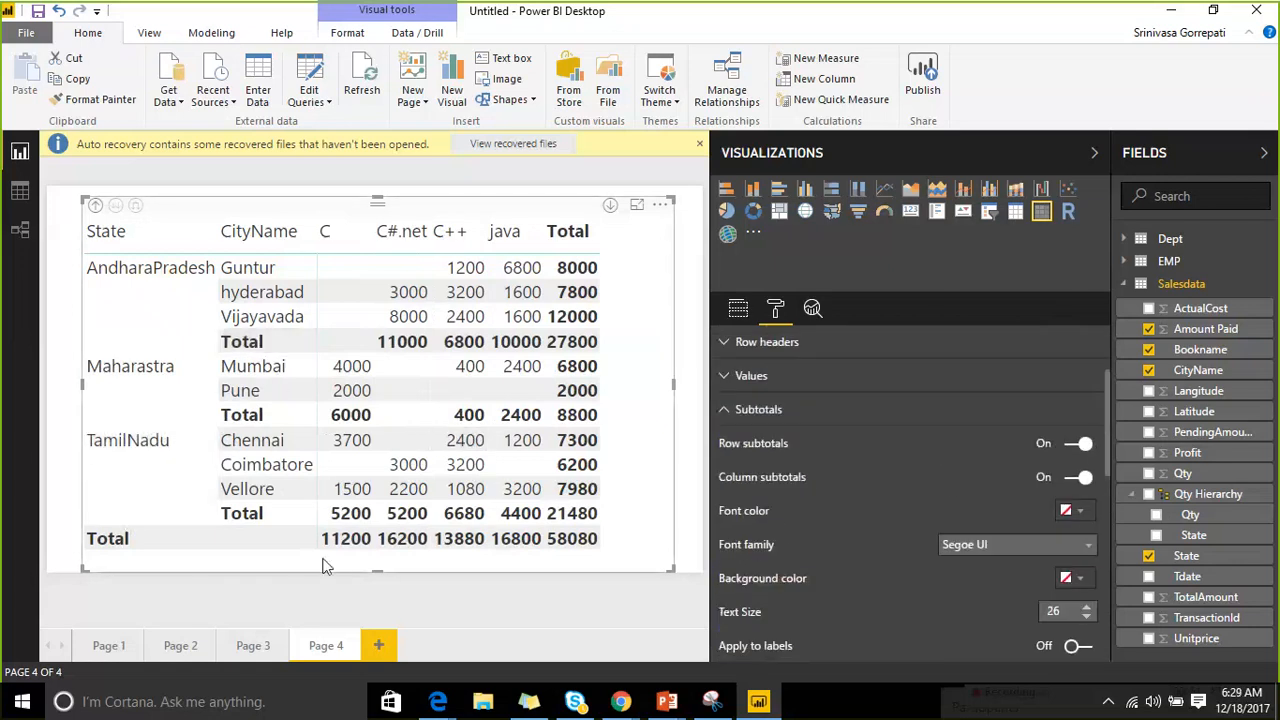
pyautogui.scroll(-3, 987, 457)
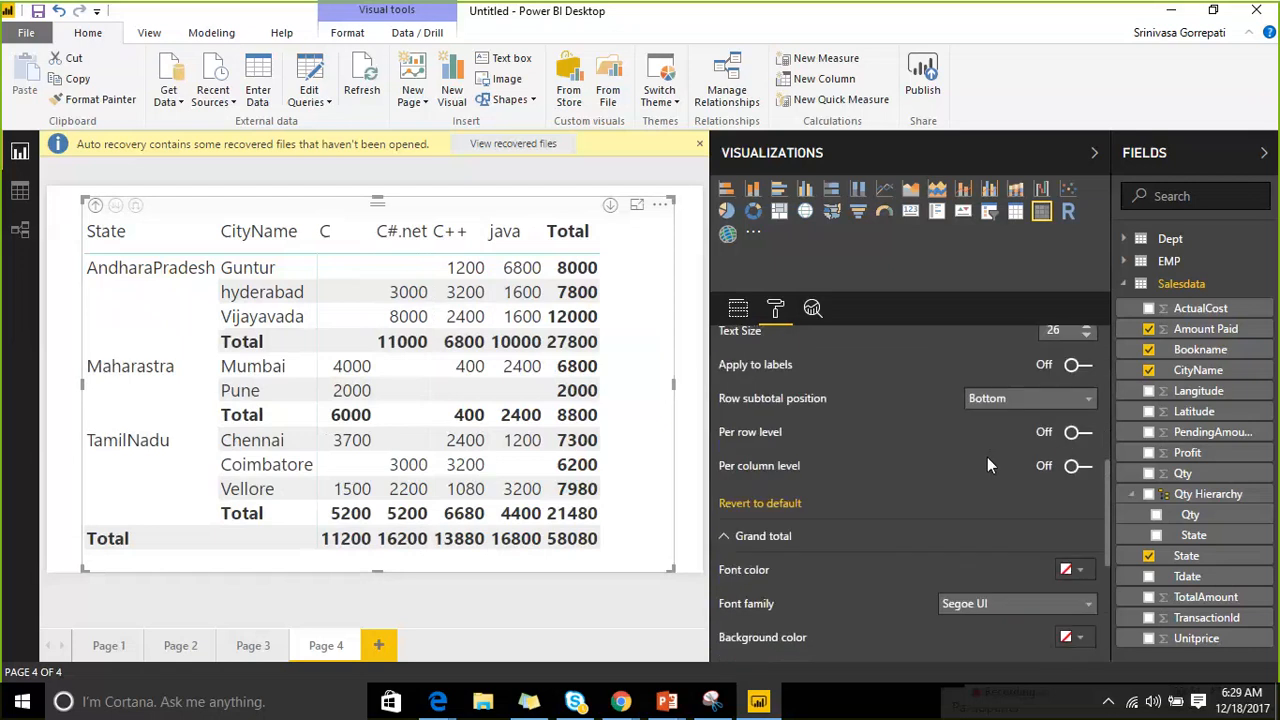
pyautogui.click(1085, 437)
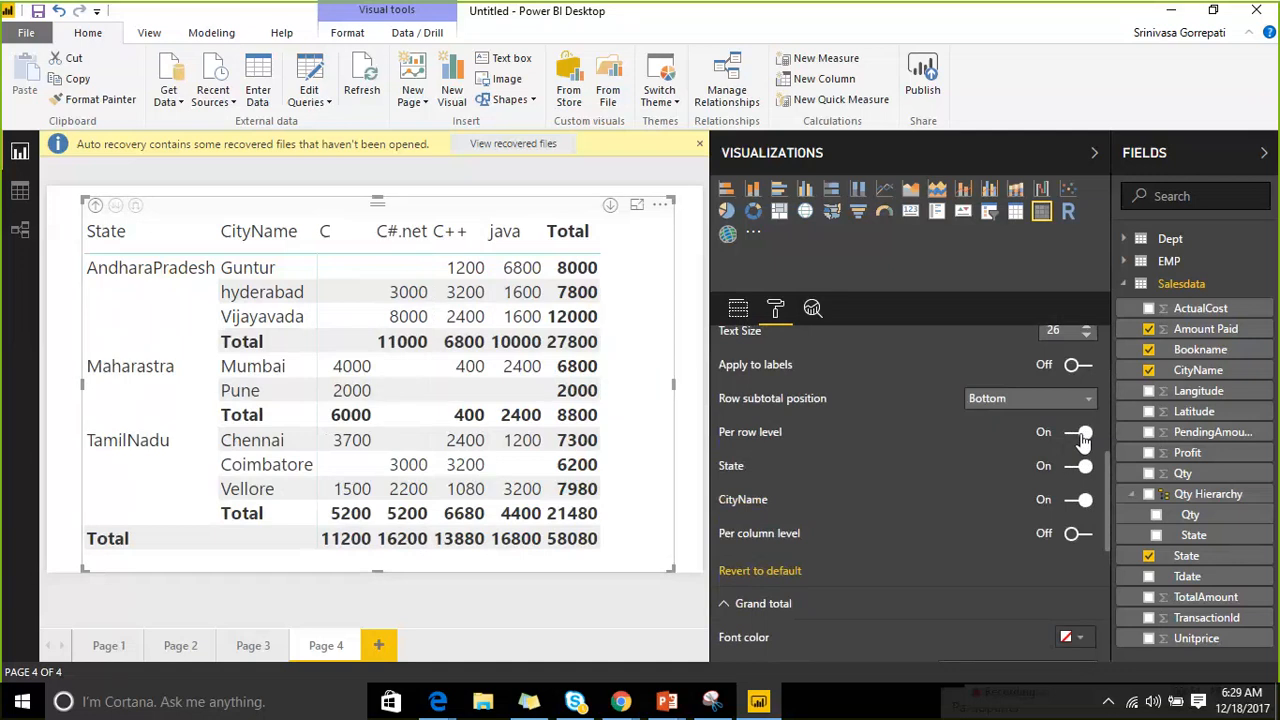
pyautogui.click(1078, 500)
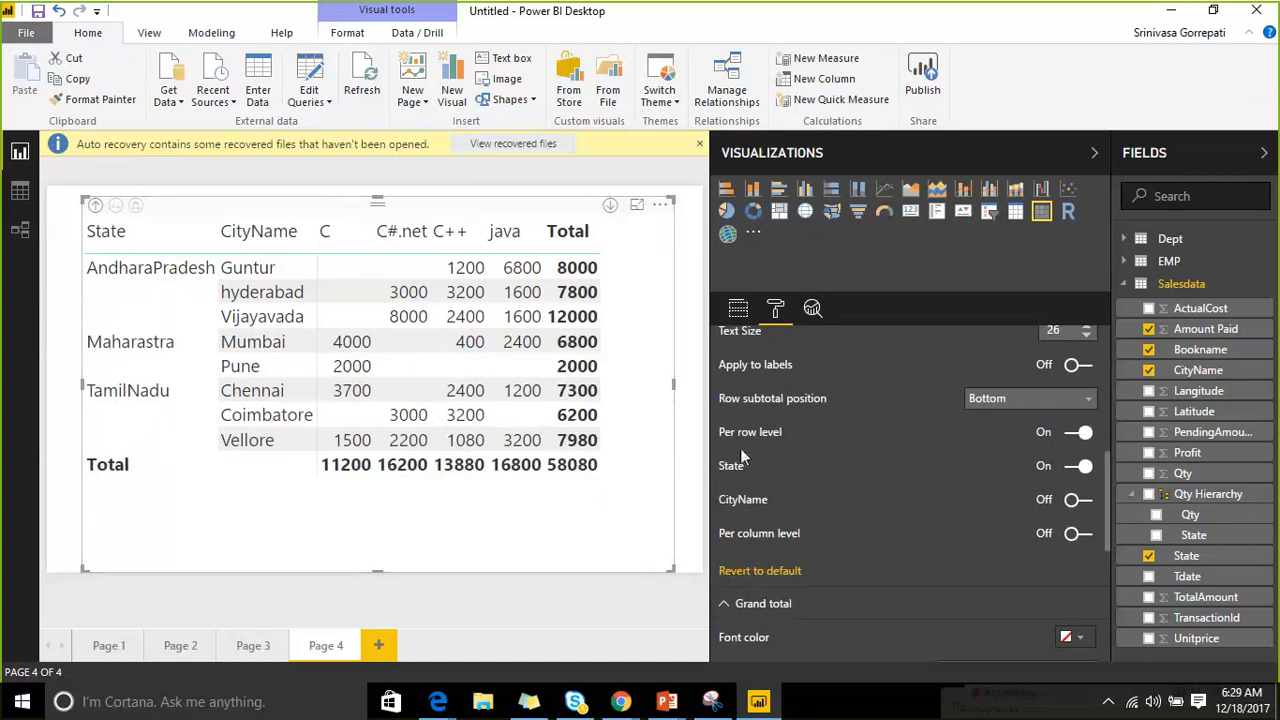
# Switch CityName subtotals back On and turn the State subtotal toggle Off.
pyautogui.click(1081, 506)
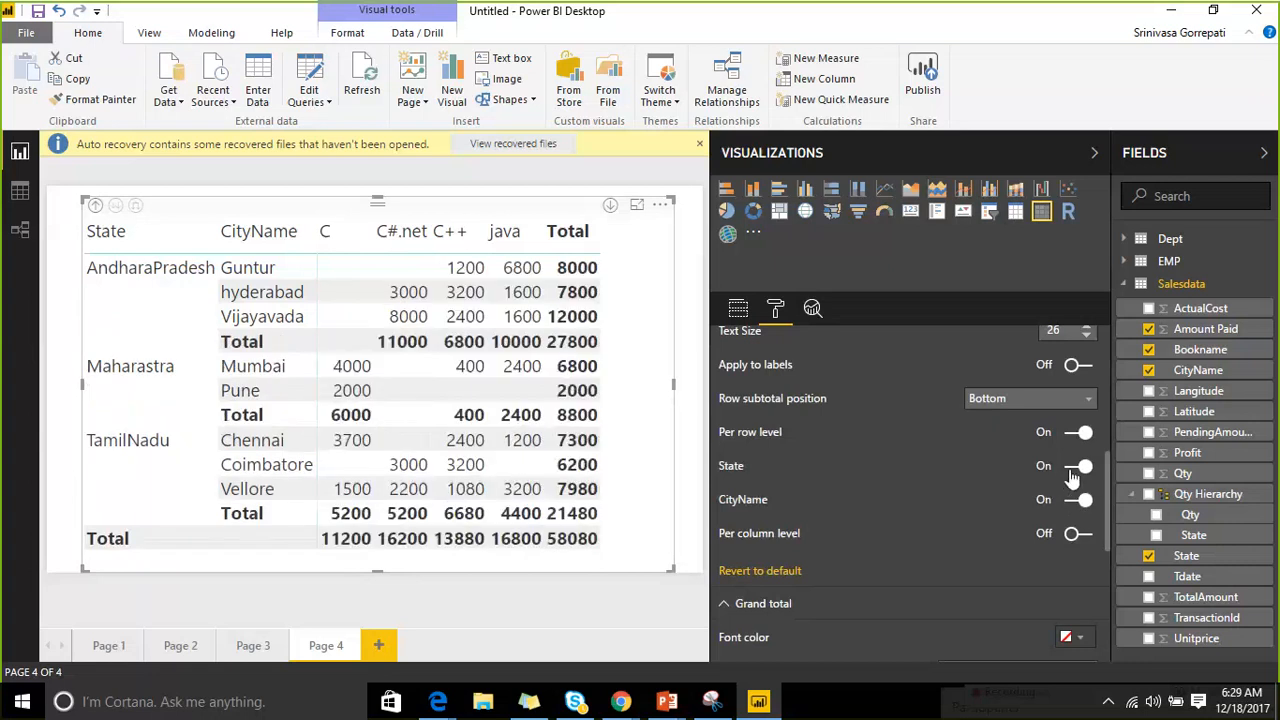
pyautogui.click(1075, 468)
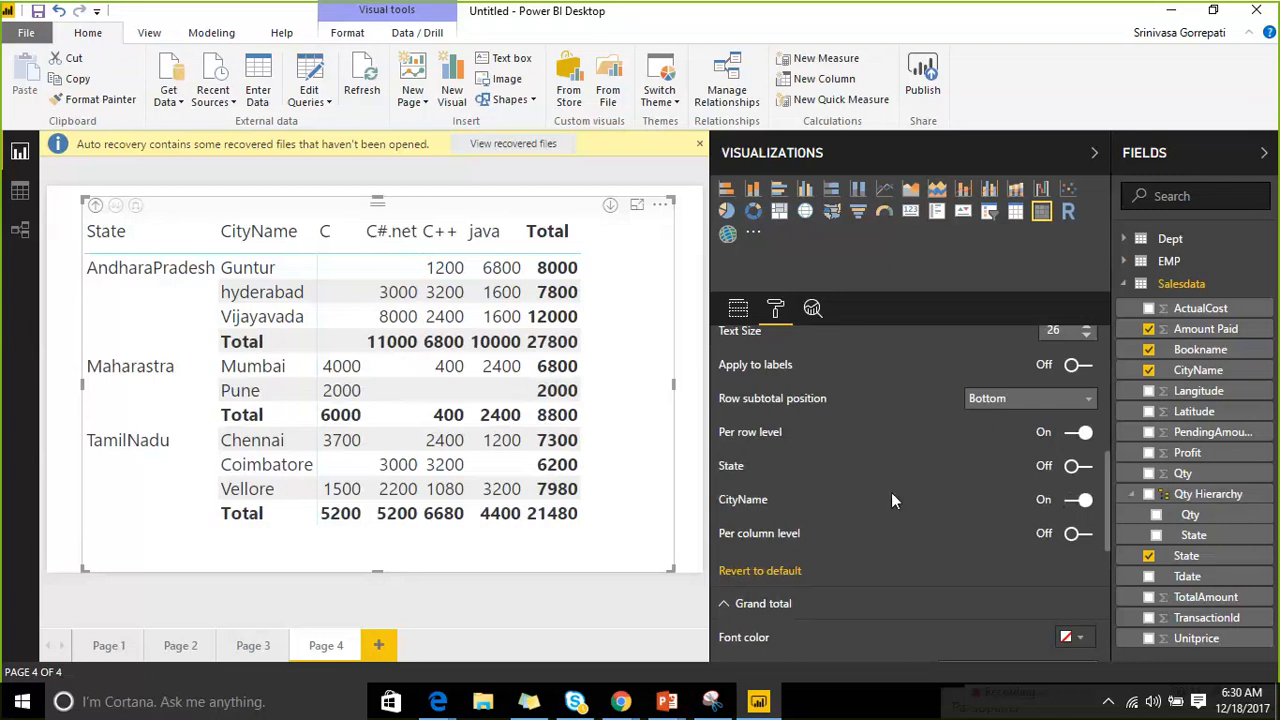
pyautogui.scroll(3, 891, 492)
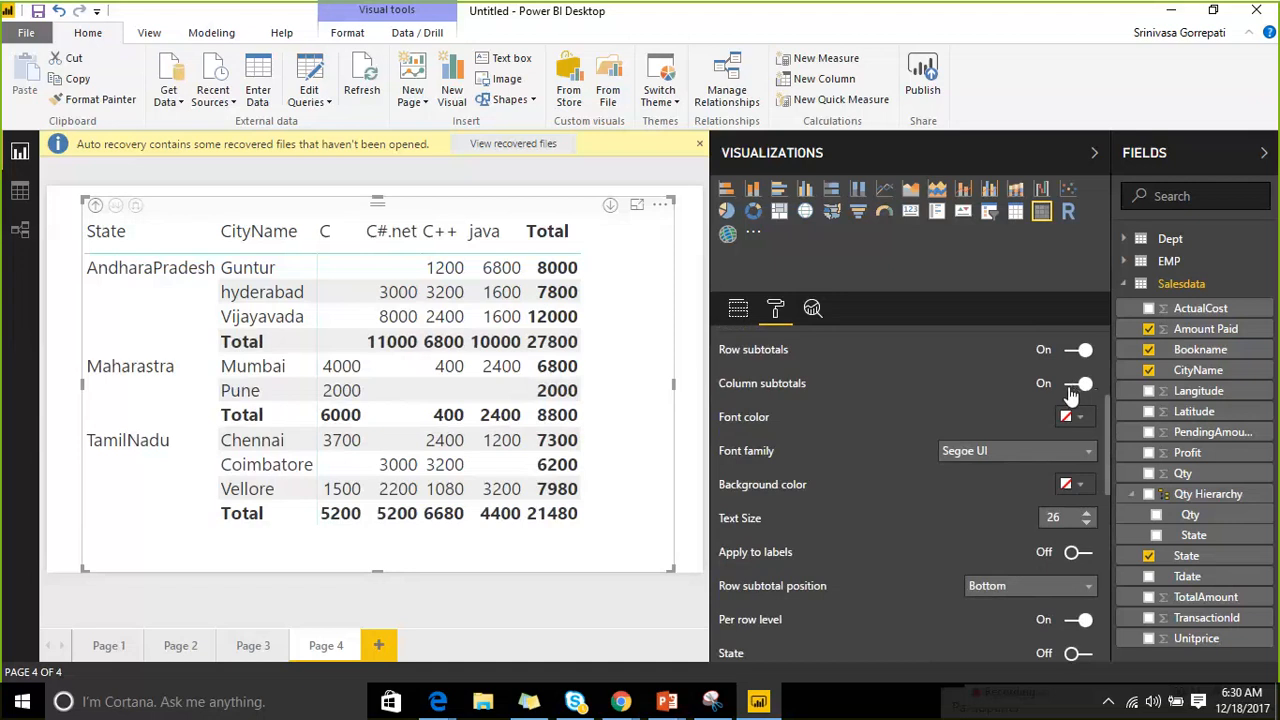
# Turn Per column level subtotals On and switch the Bookname column totals Off.
pyautogui.scroll(-2, 1044, 481)
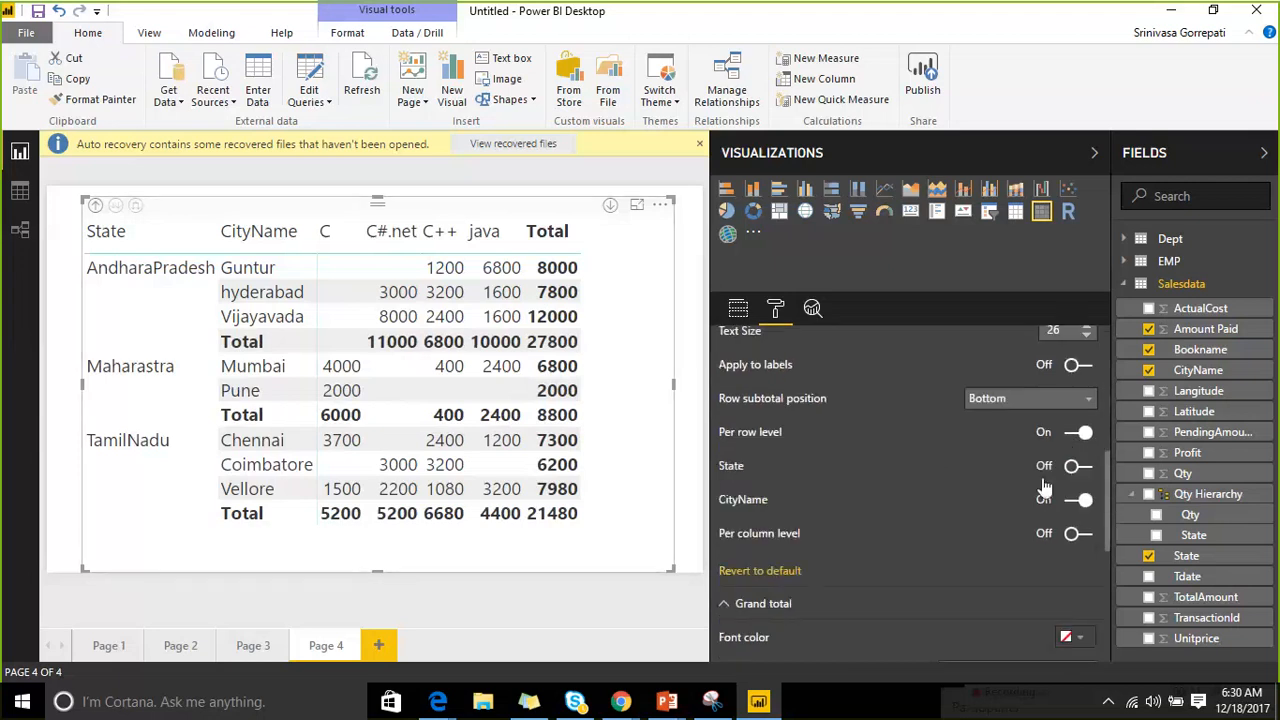
pyautogui.click(1078, 534)
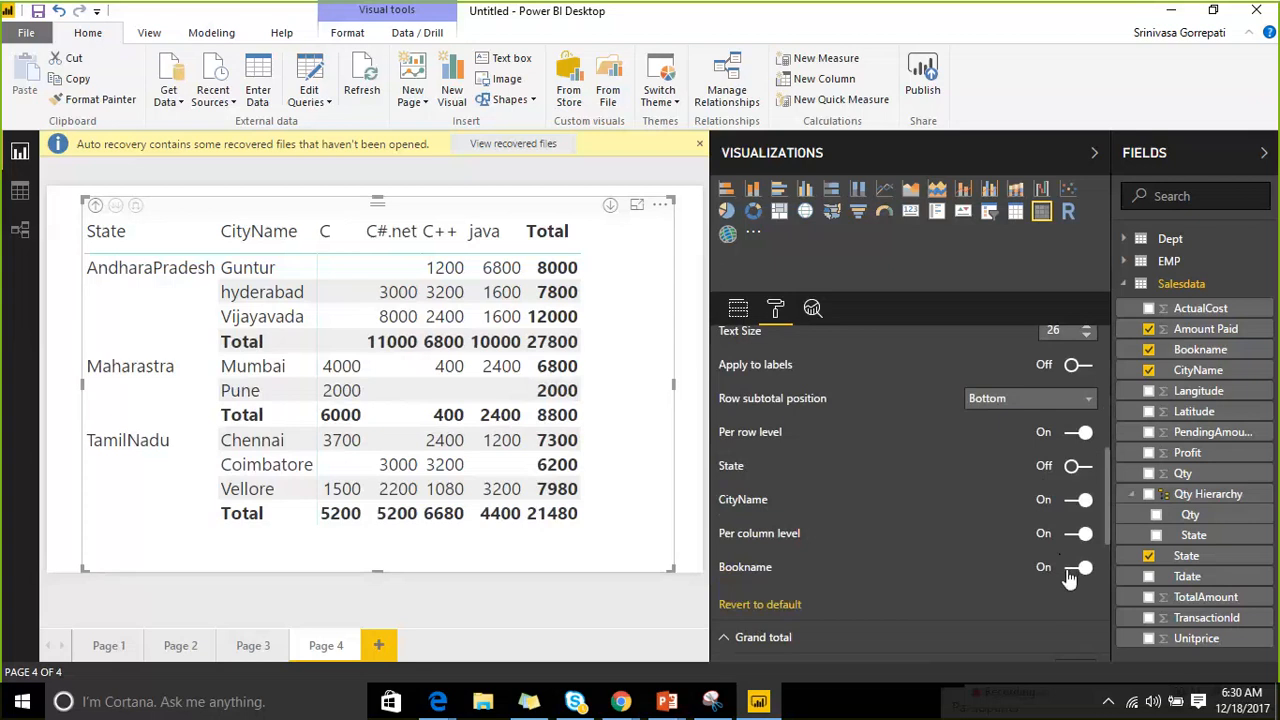
pyautogui.click(1078, 564)
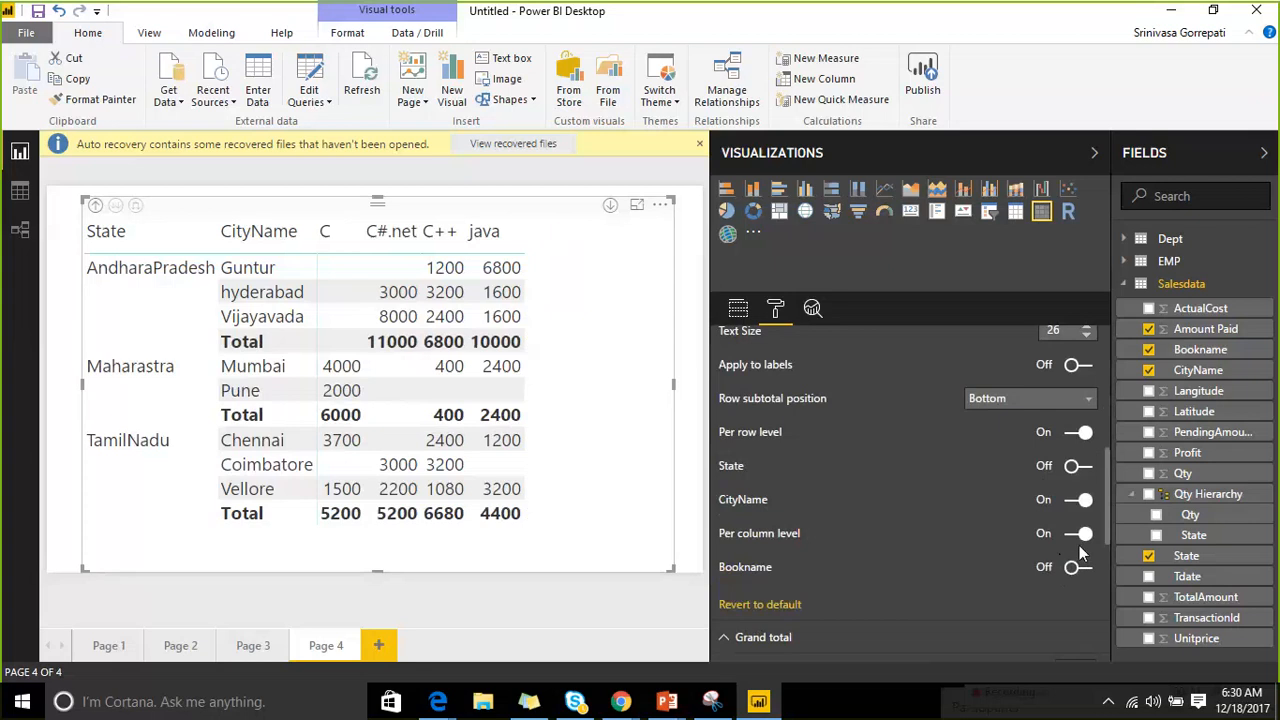
pyautogui.scroll(2, 1022, 510)
pyautogui.scroll(4, 879, 473)
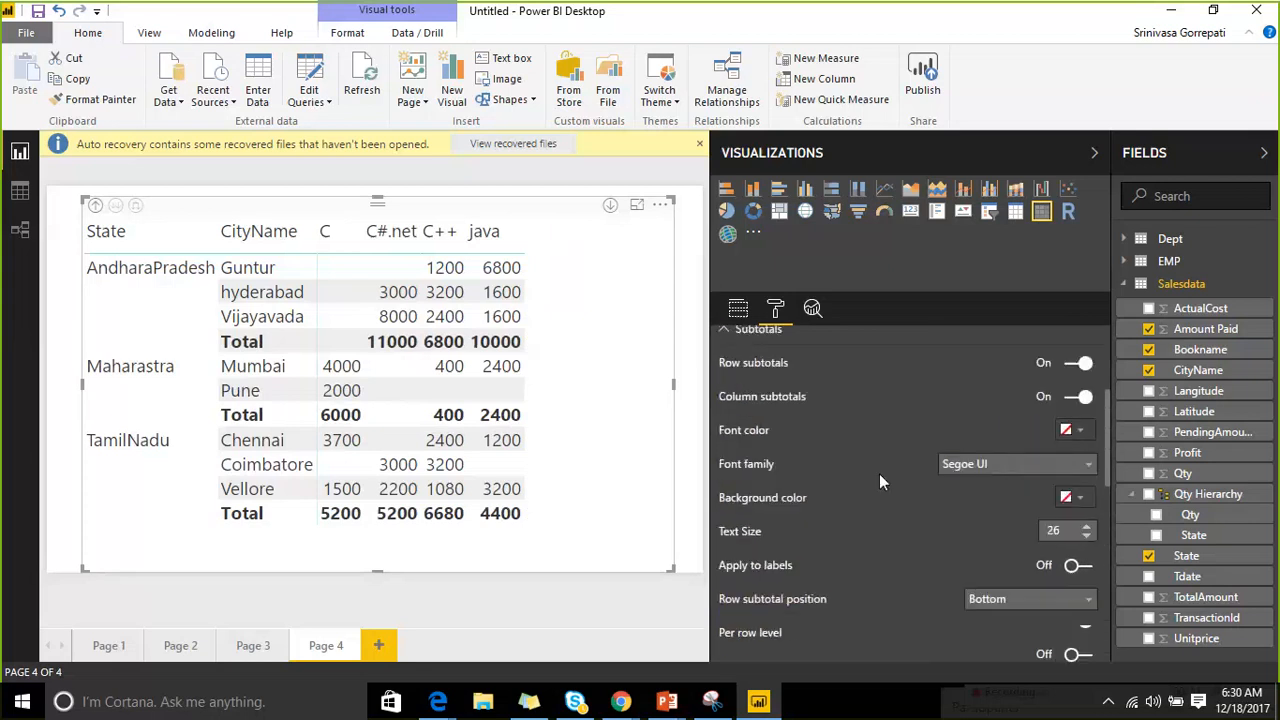
# Expand Field formatting and its field list, then switch to Page 3.
pyautogui.scroll(-1, 819, 480)
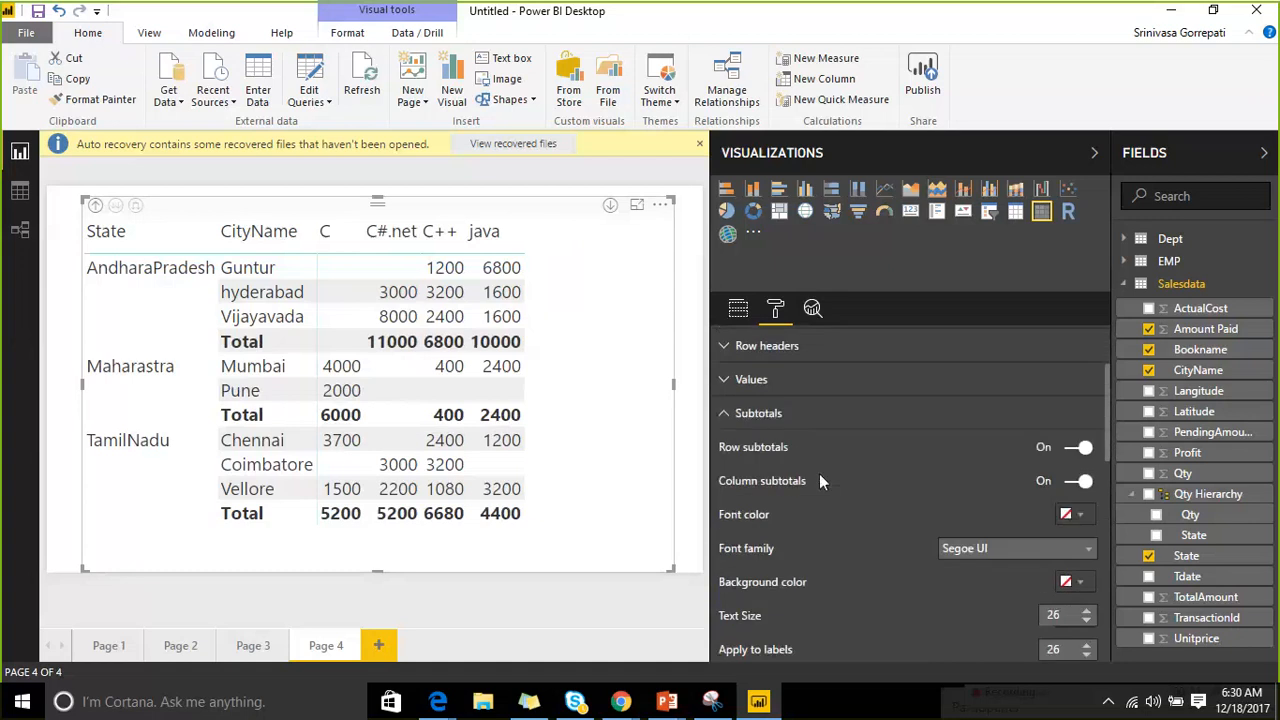
pyautogui.scroll(-5, 819, 473)
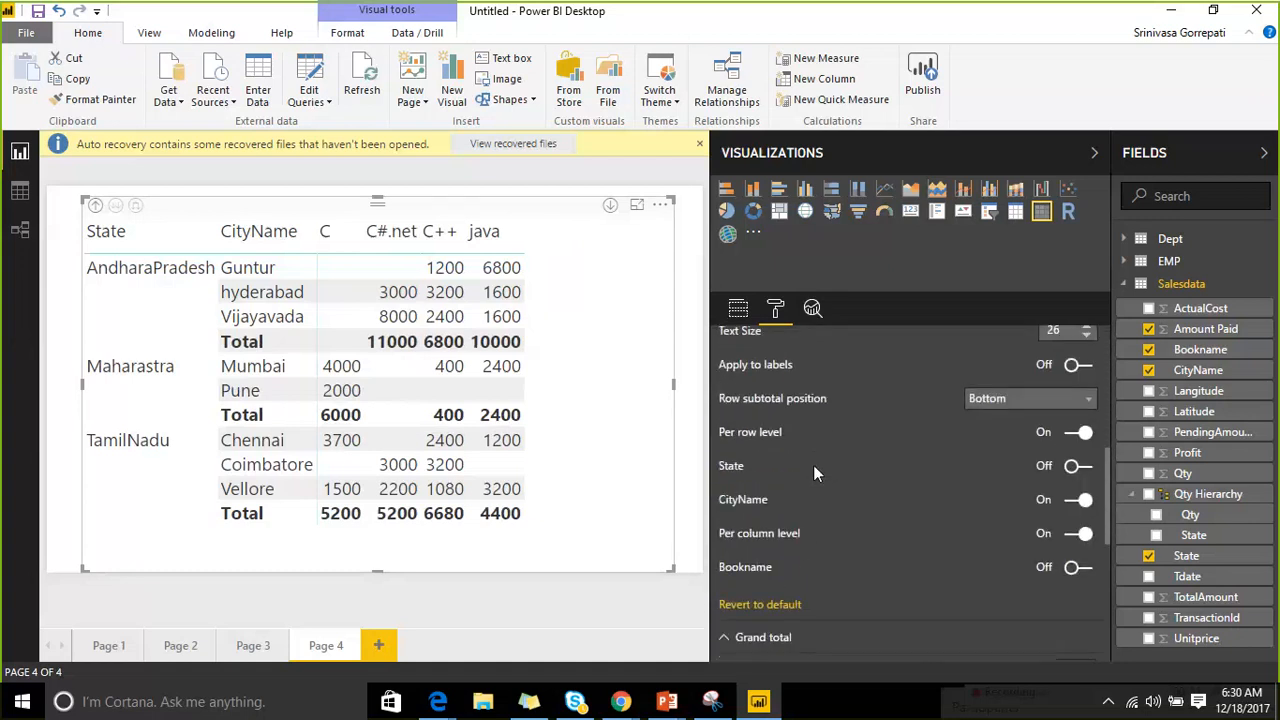
pyautogui.scroll(-8, 813, 465)
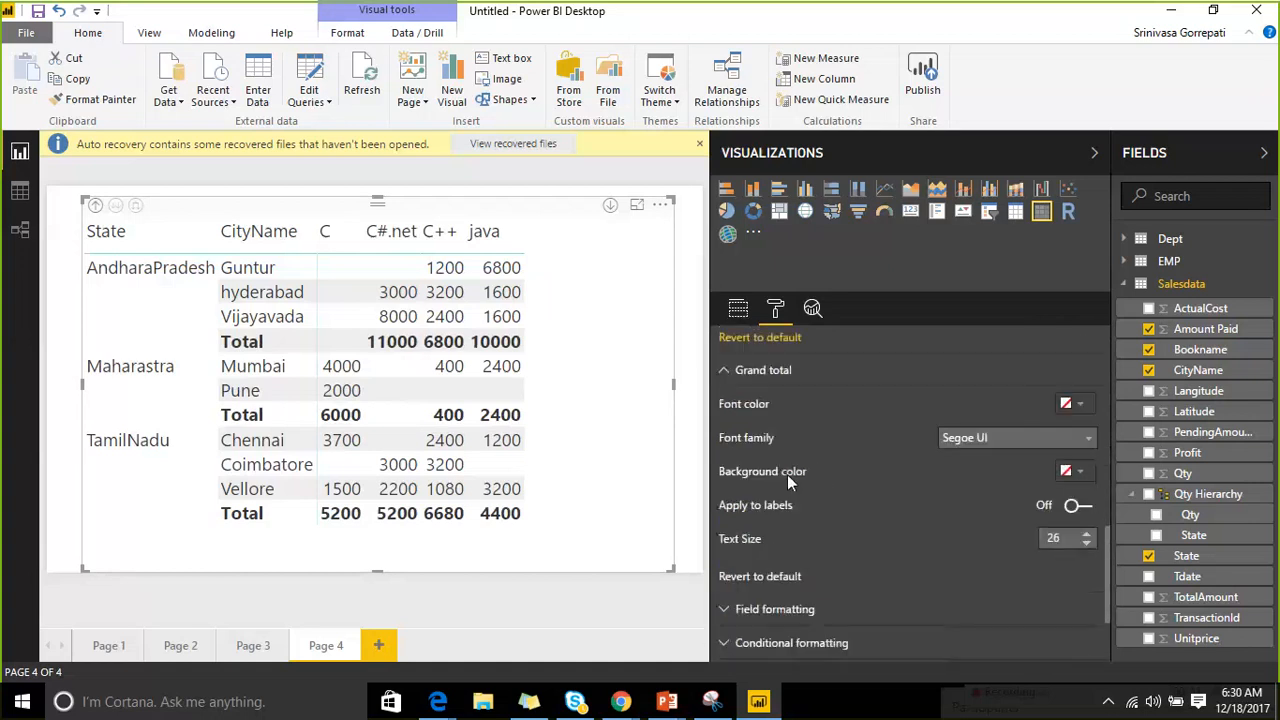
pyautogui.scroll(-1, 745, 465)
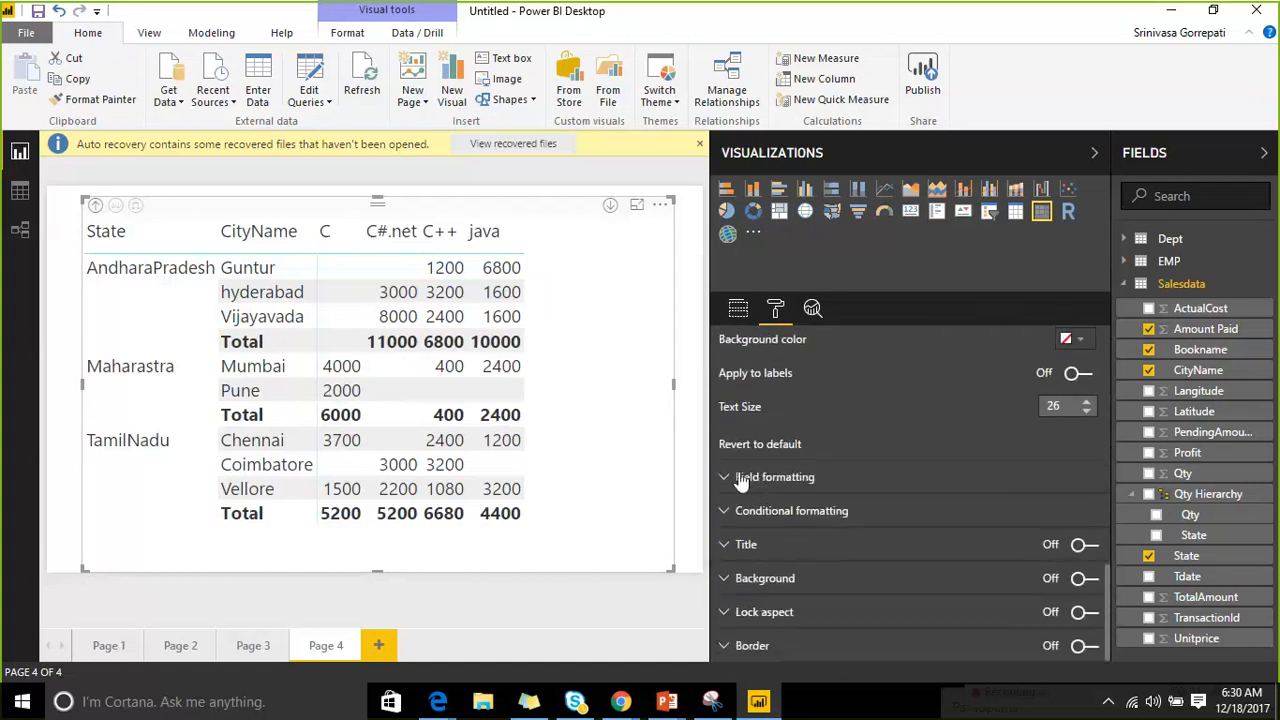
pyautogui.click(745, 477)
pyautogui.click(980, 511)
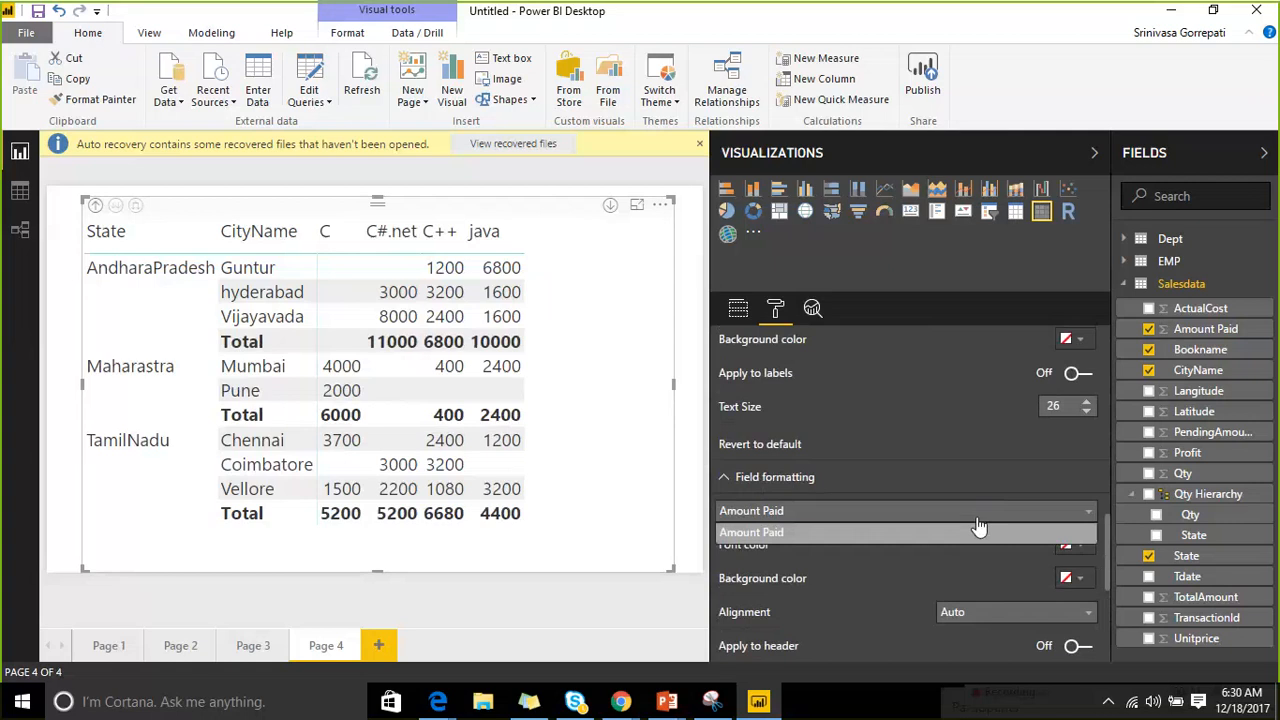
pyautogui.scroll(-2, 919, 561)
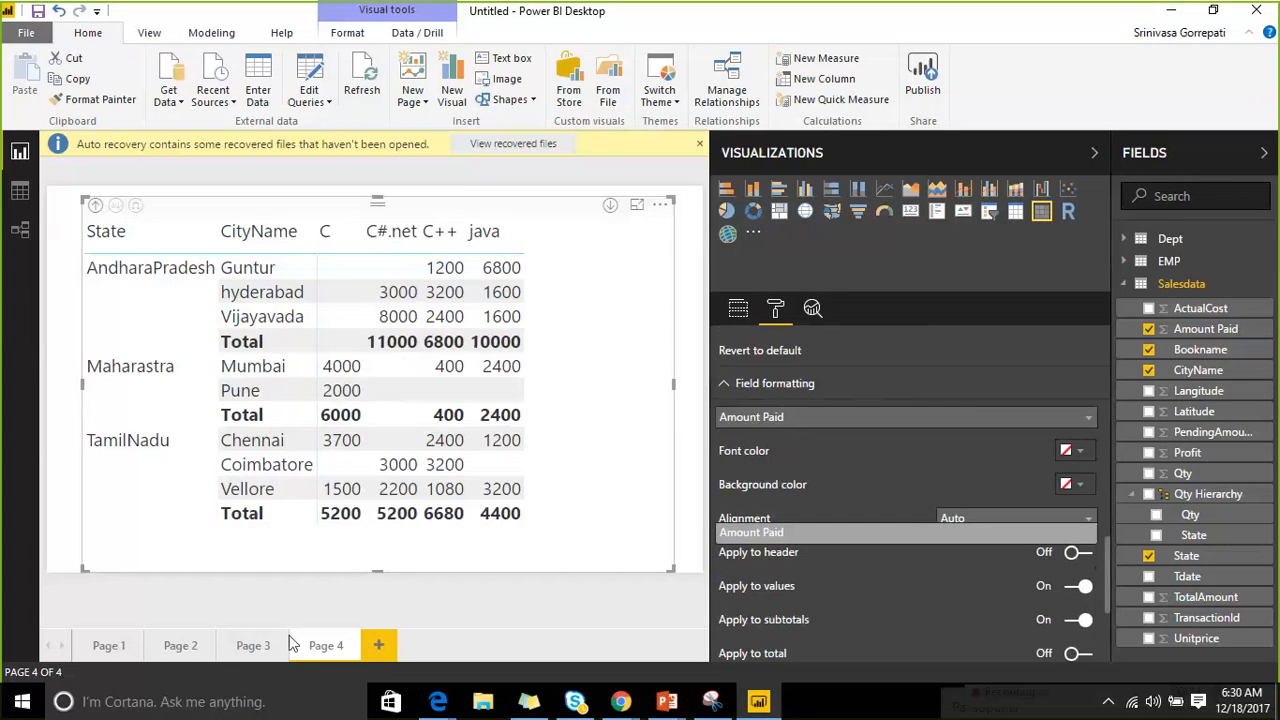
pyautogui.click(252, 645)
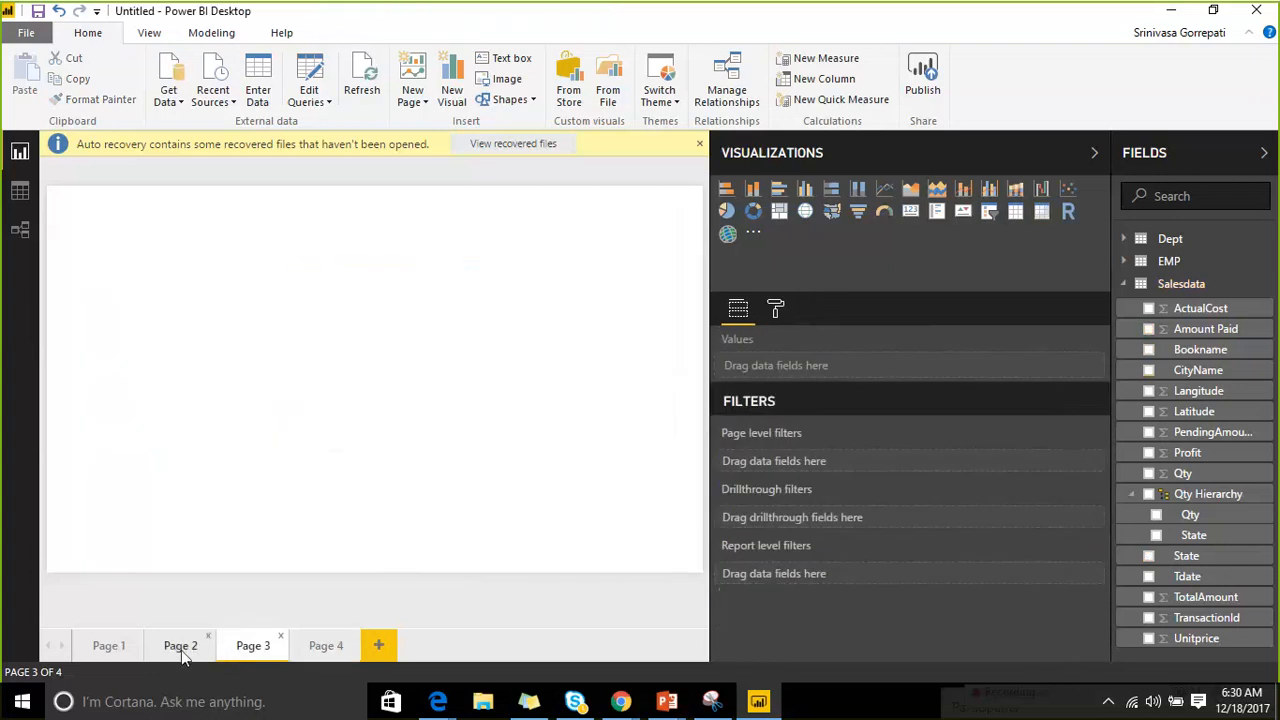
# Go to Page 2, select its colored matrix, and expand Conditional formatting for Amount Paid.
pyautogui.click(181, 646)
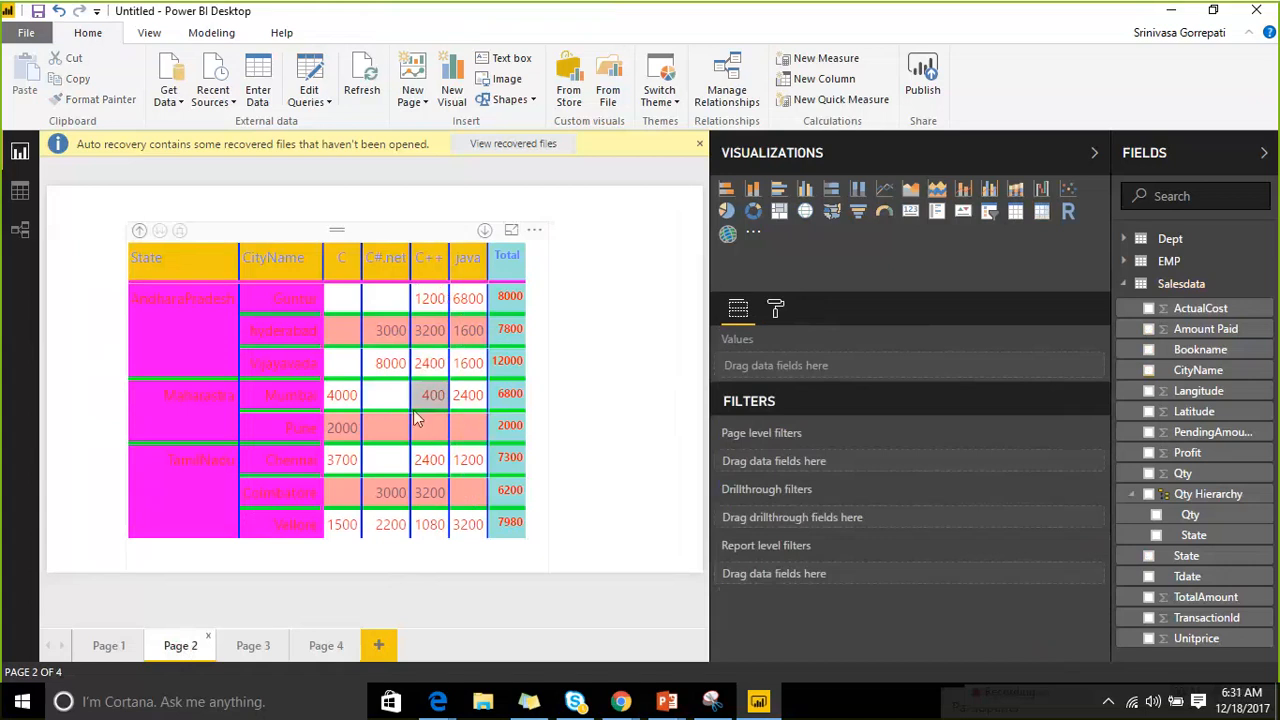
pyautogui.click(443, 234)
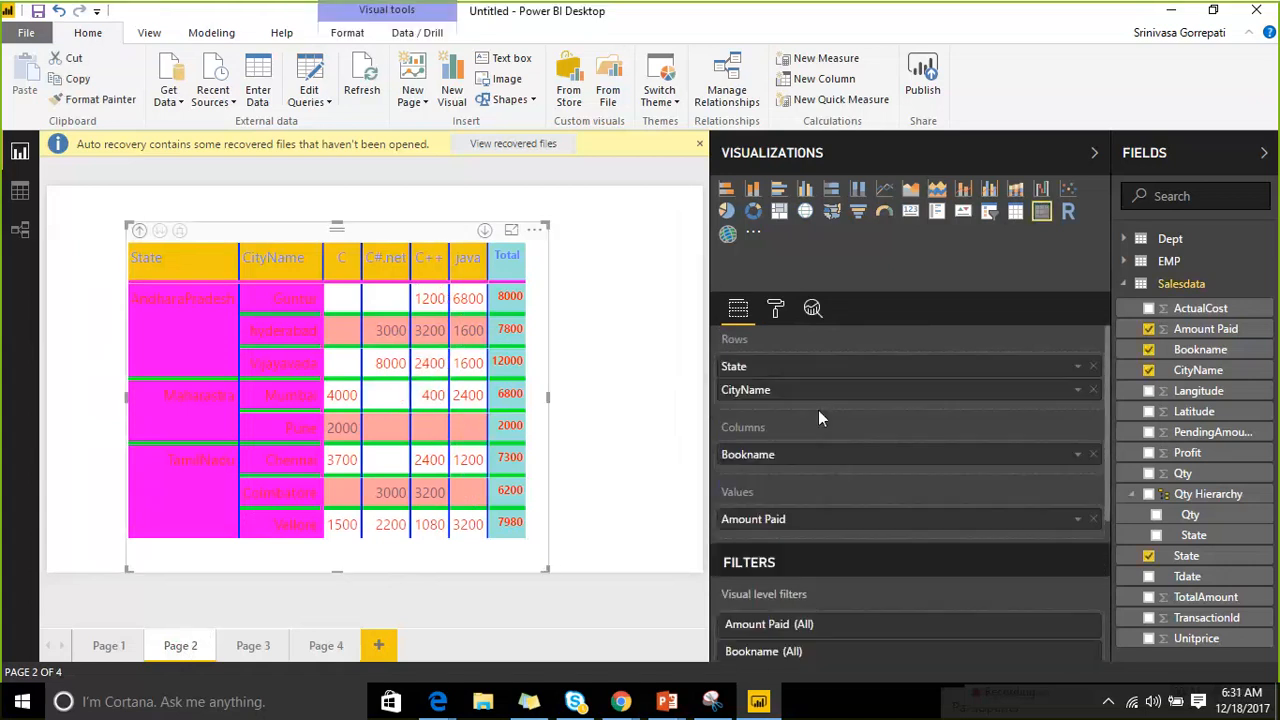
pyautogui.click(775, 308)
pyautogui.scroll(-3, 771, 500)
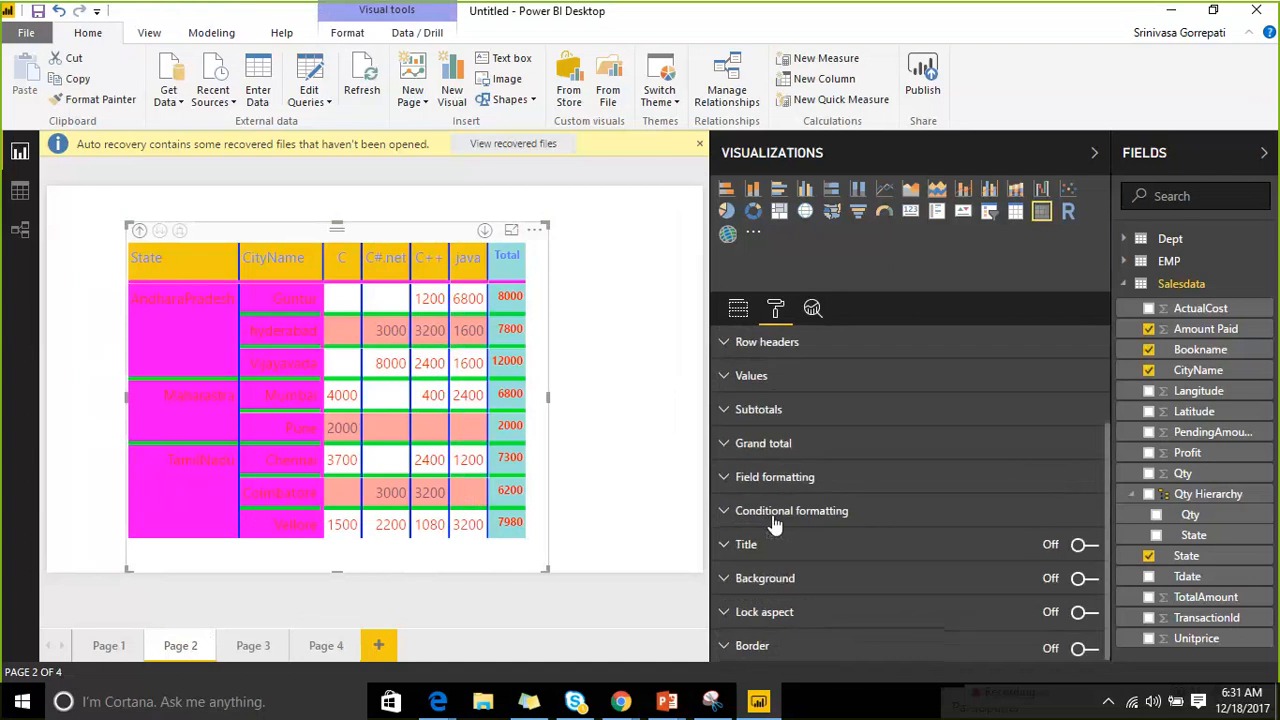
pyautogui.click(723, 511)
pyautogui.scroll(-2, 945, 465)
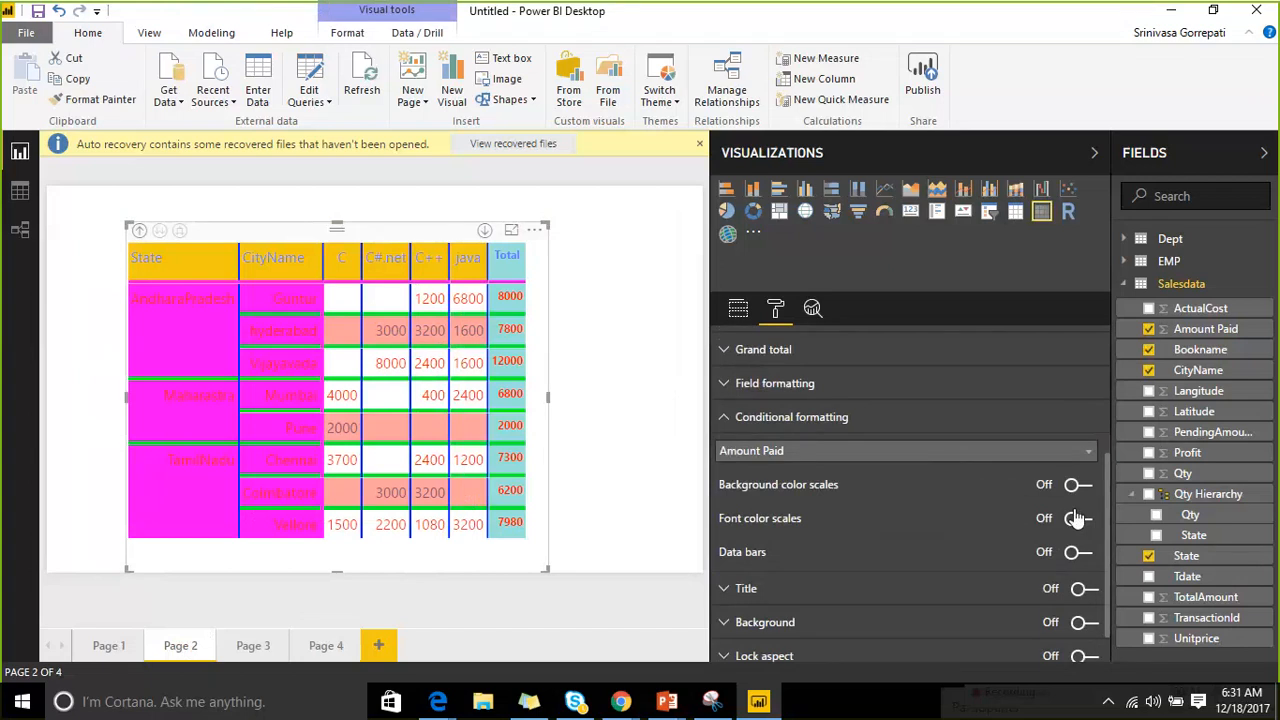
pyautogui.scroll(-1, 1000, 506)
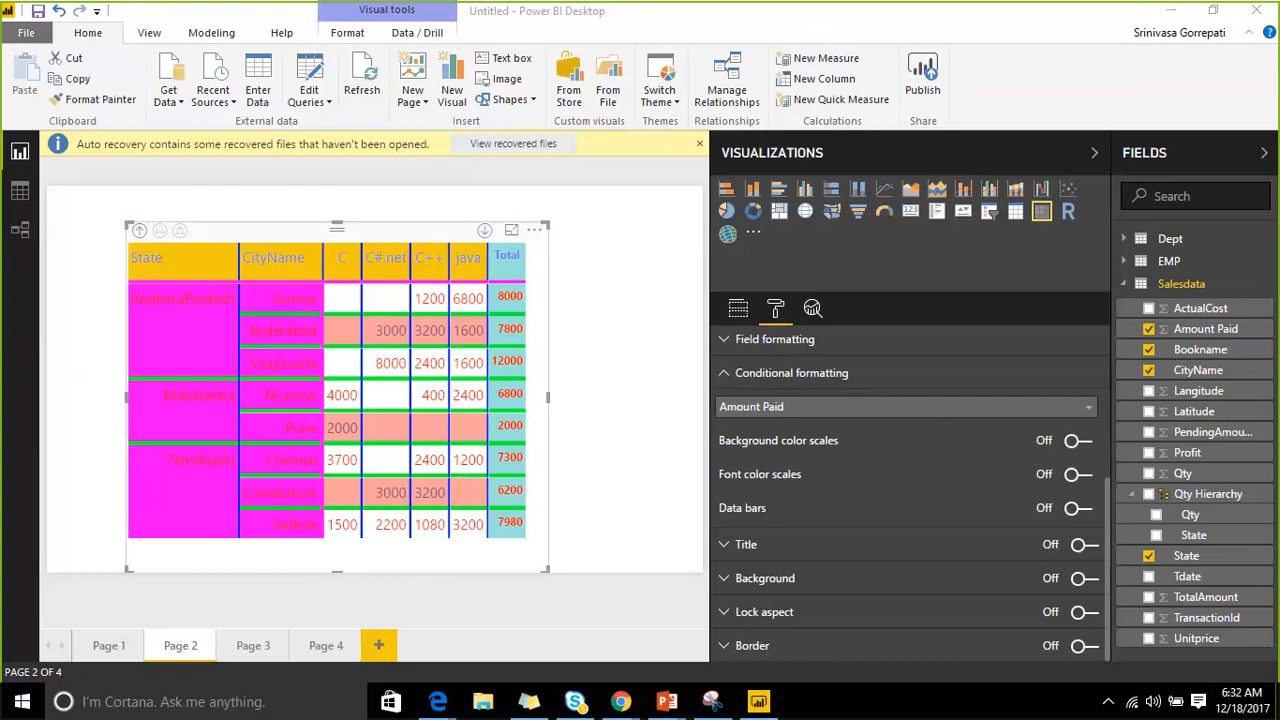
# Launch Outlook 2016 from the Start menu's Most used list, then deselect the matrix.
pyautogui.click(20, 704)
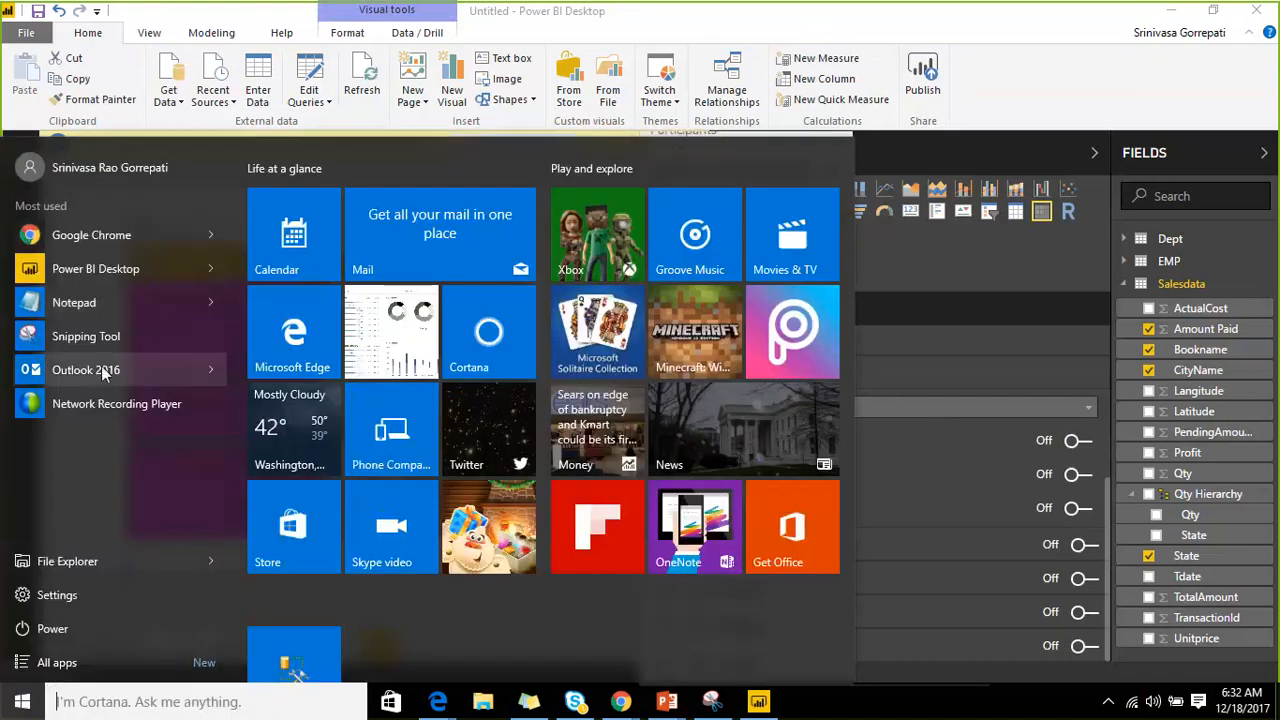
pyautogui.click(105, 368)
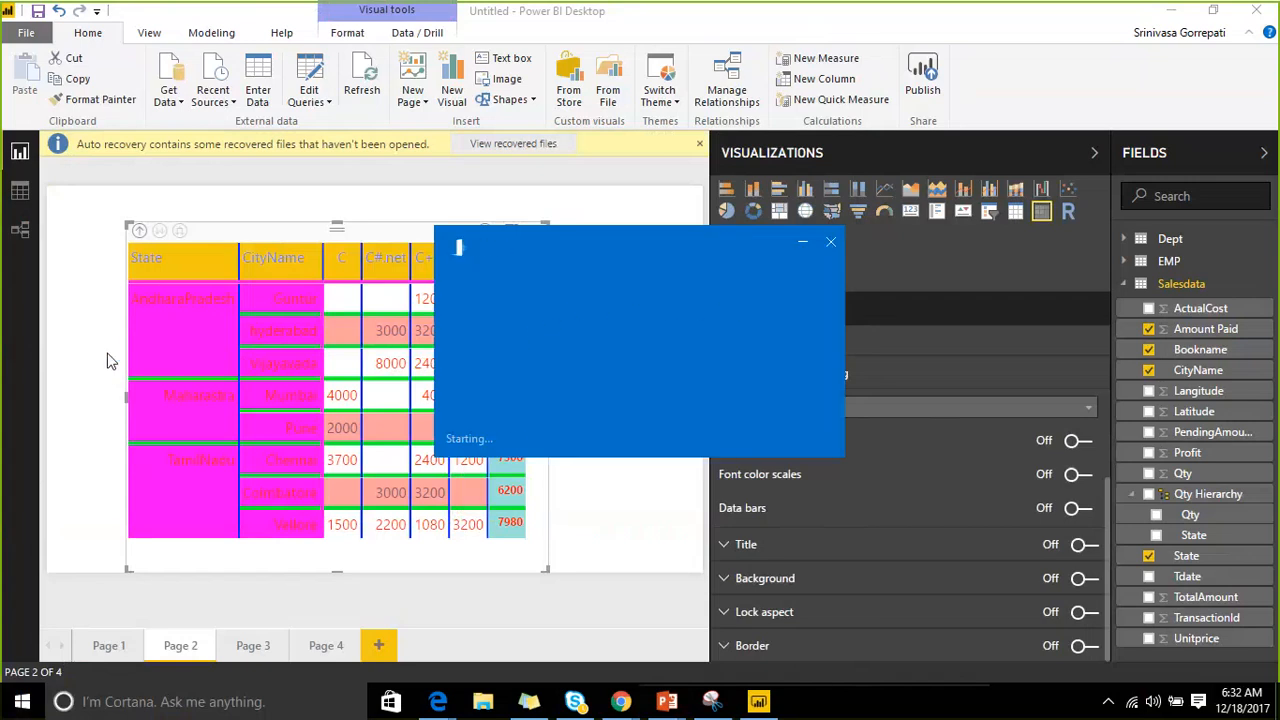
pyautogui.click(78, 258)
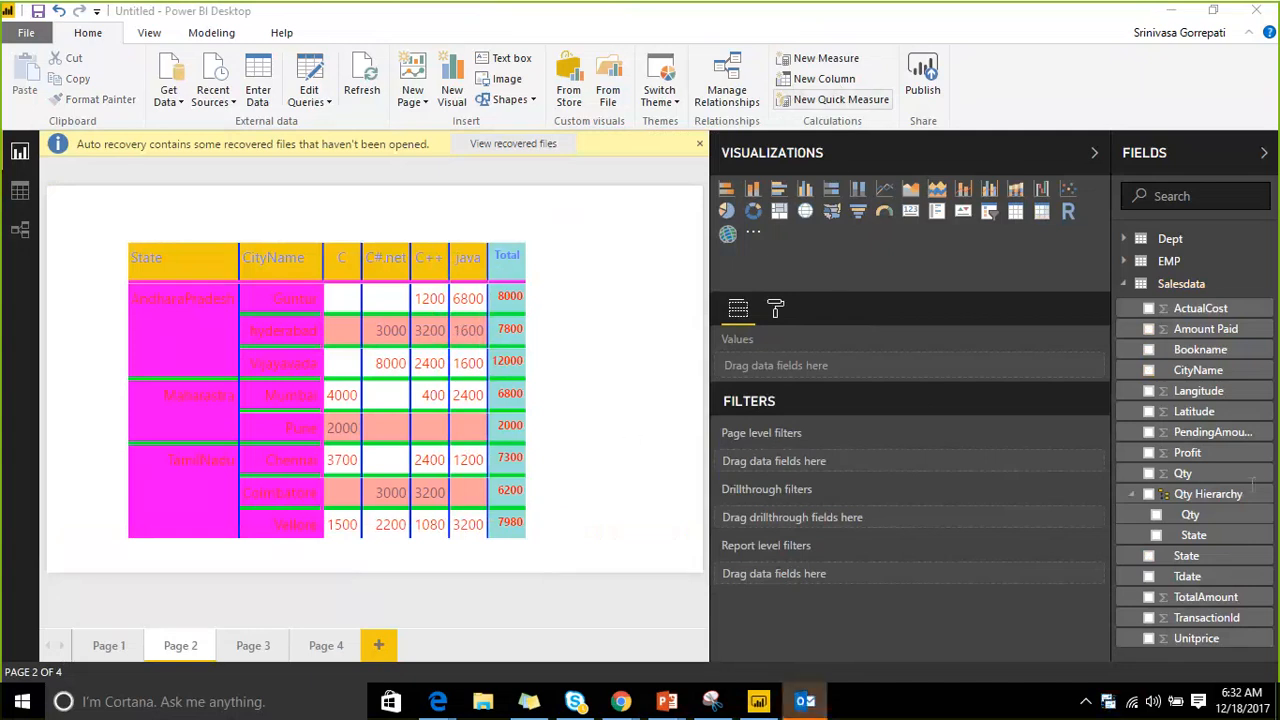
# Add Page 5 with an empty KPI visual and Page 6 with a scatter chart.
pyautogui.click(389, 652)
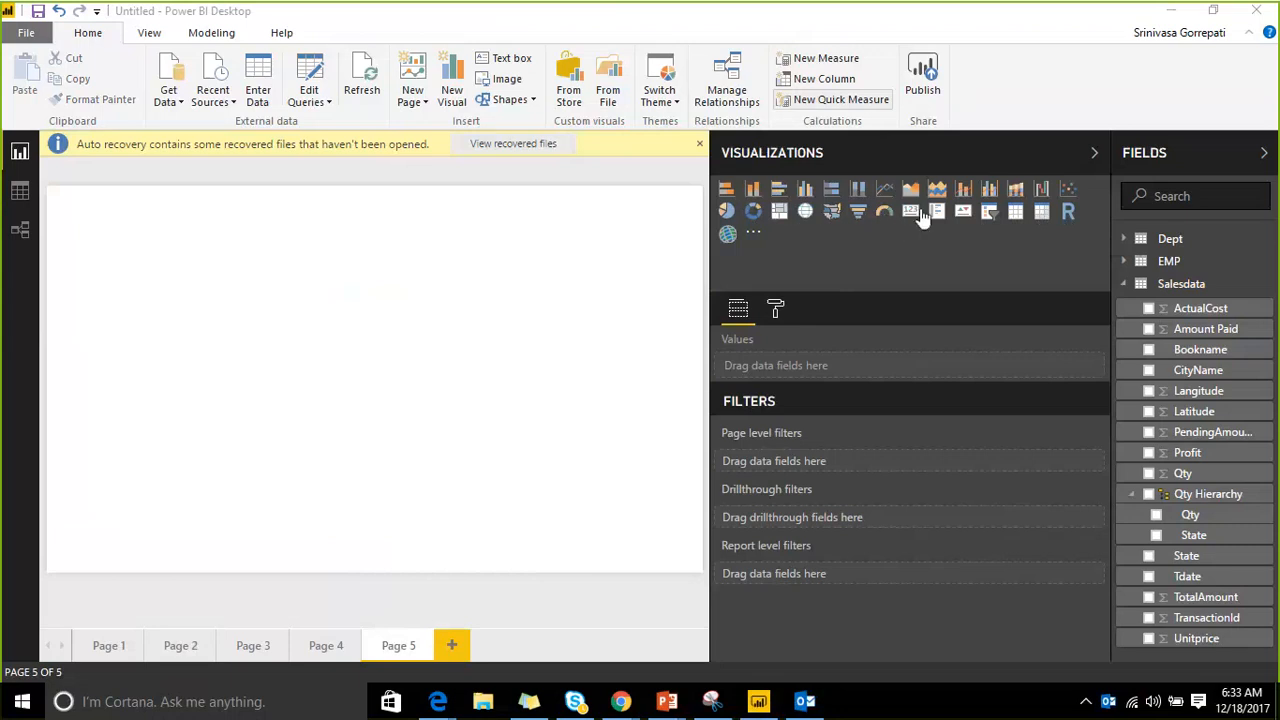
pyautogui.click(962, 211)
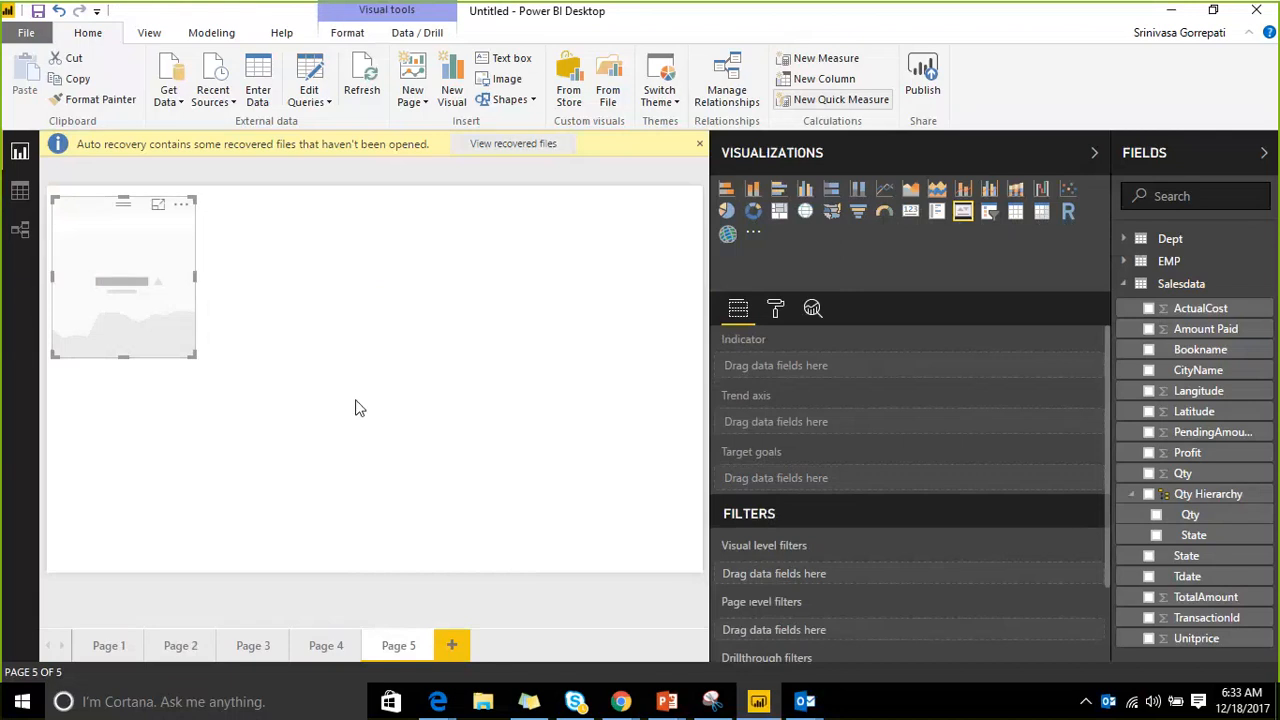
pyautogui.click(374, 346)
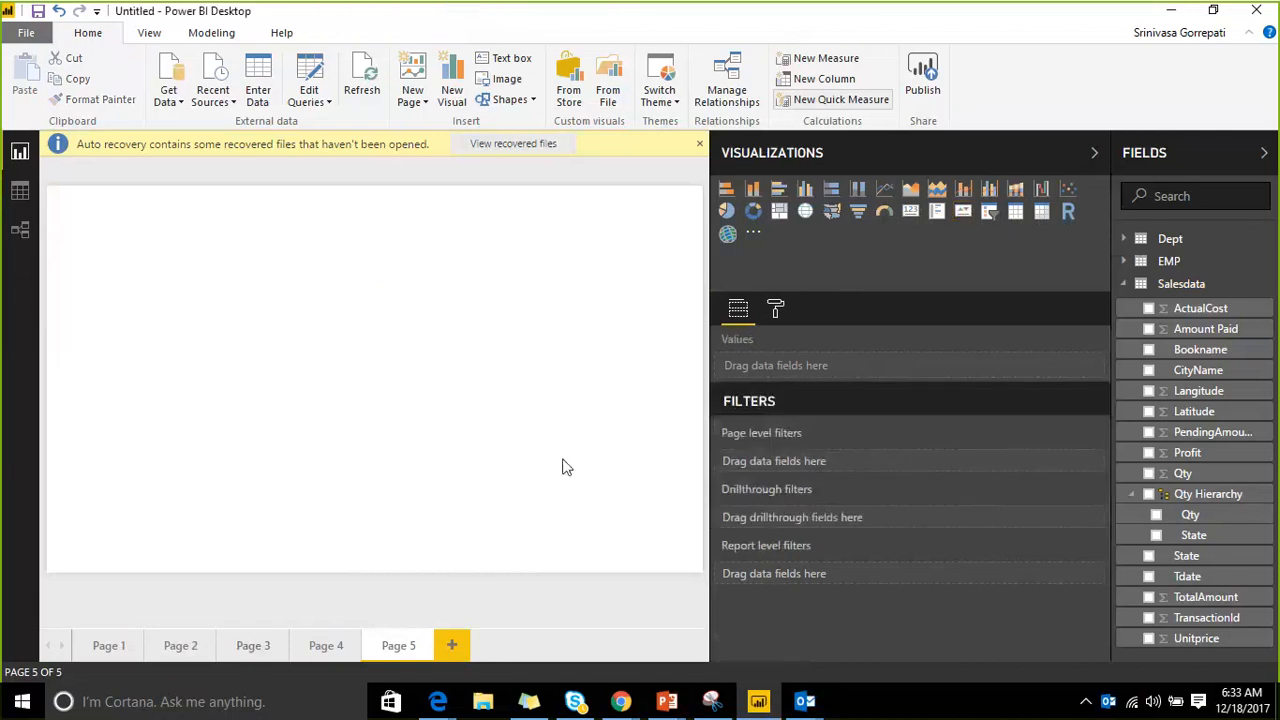
pyautogui.click(451, 645)
pyautogui.click(1068, 188)
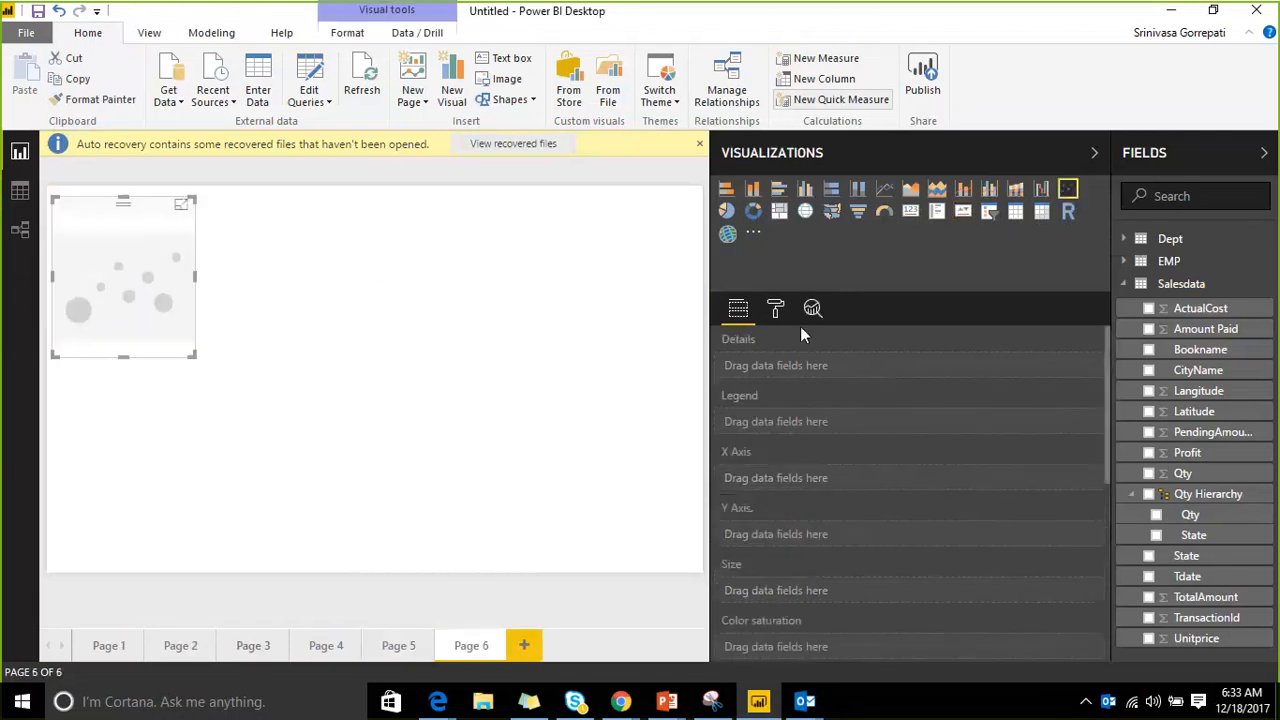
# Add Pages 7 and 8, each with an enlarged line and clustered column combo chart.
pyautogui.click(523, 645)
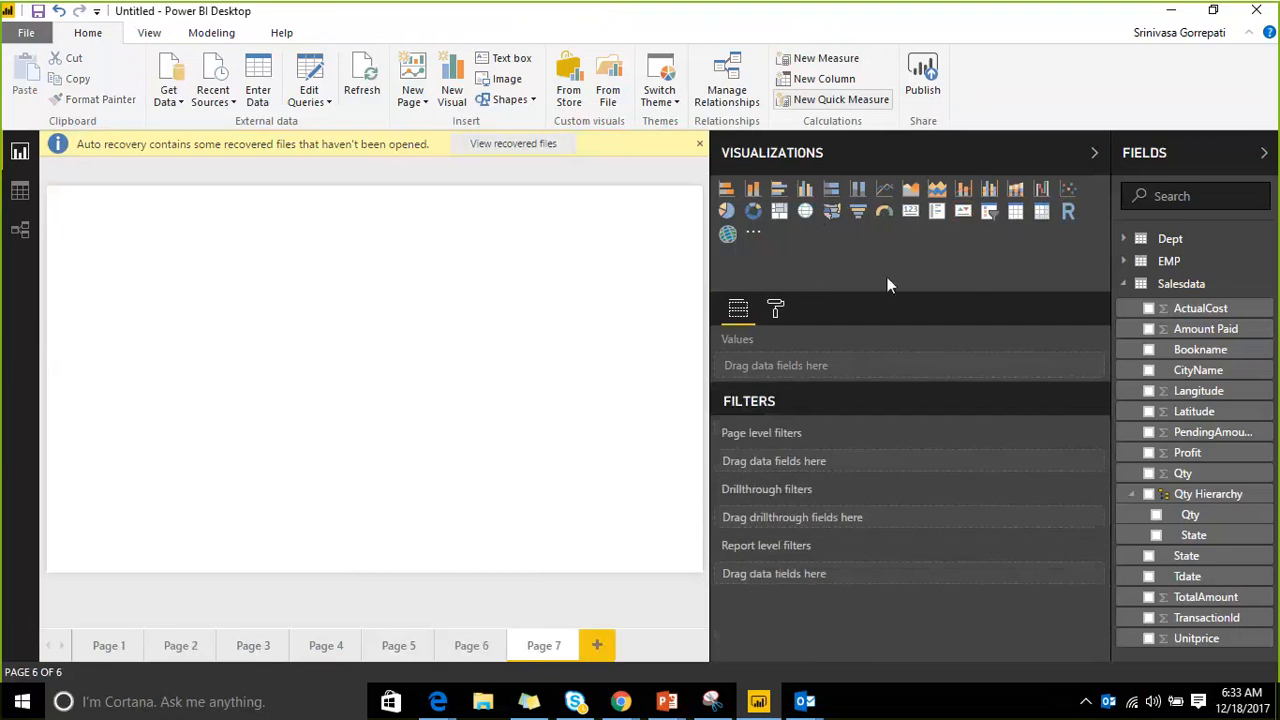
pyautogui.click(961, 190)
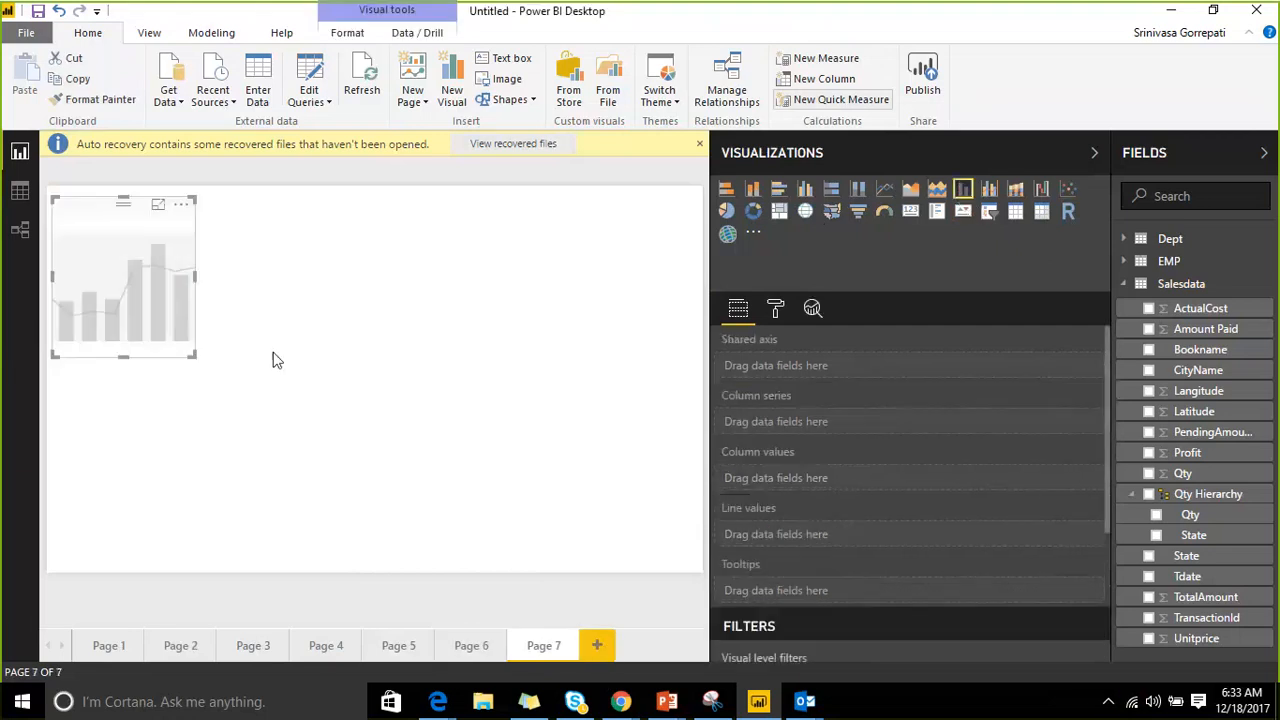
pyautogui.moveTo(194, 356); pyautogui.dragTo(491, 509)
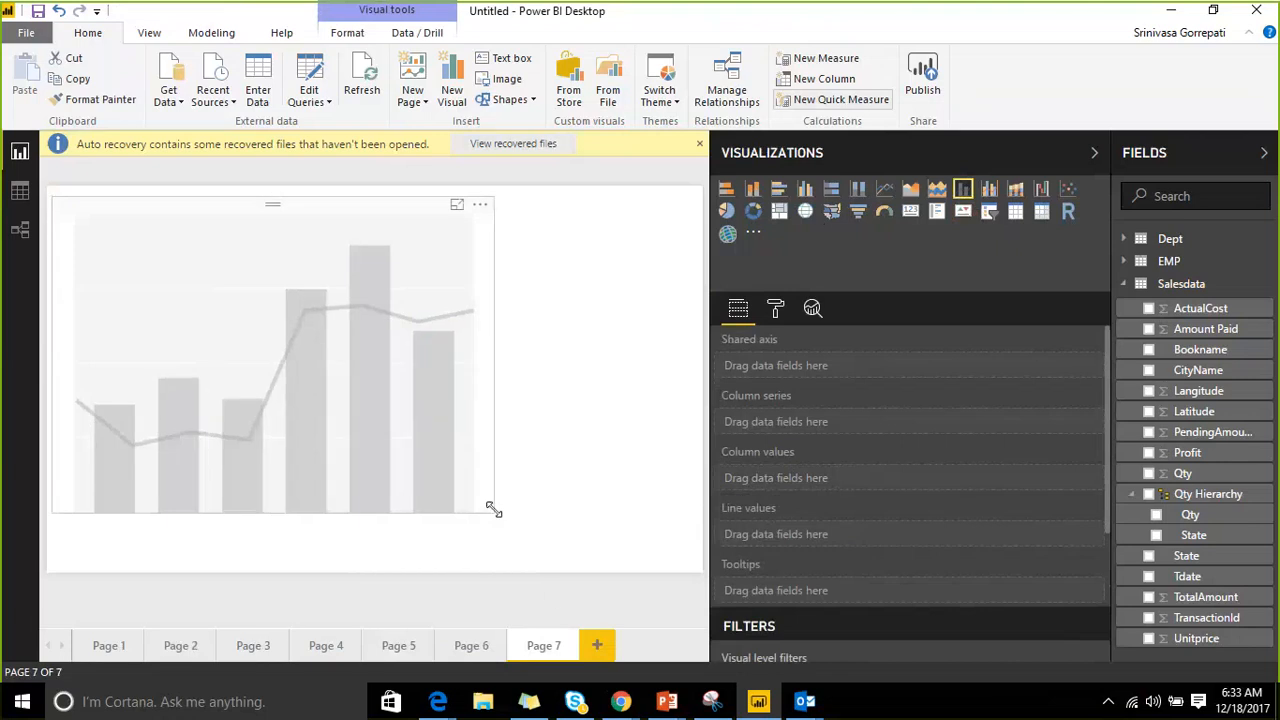
pyautogui.click(597, 645)
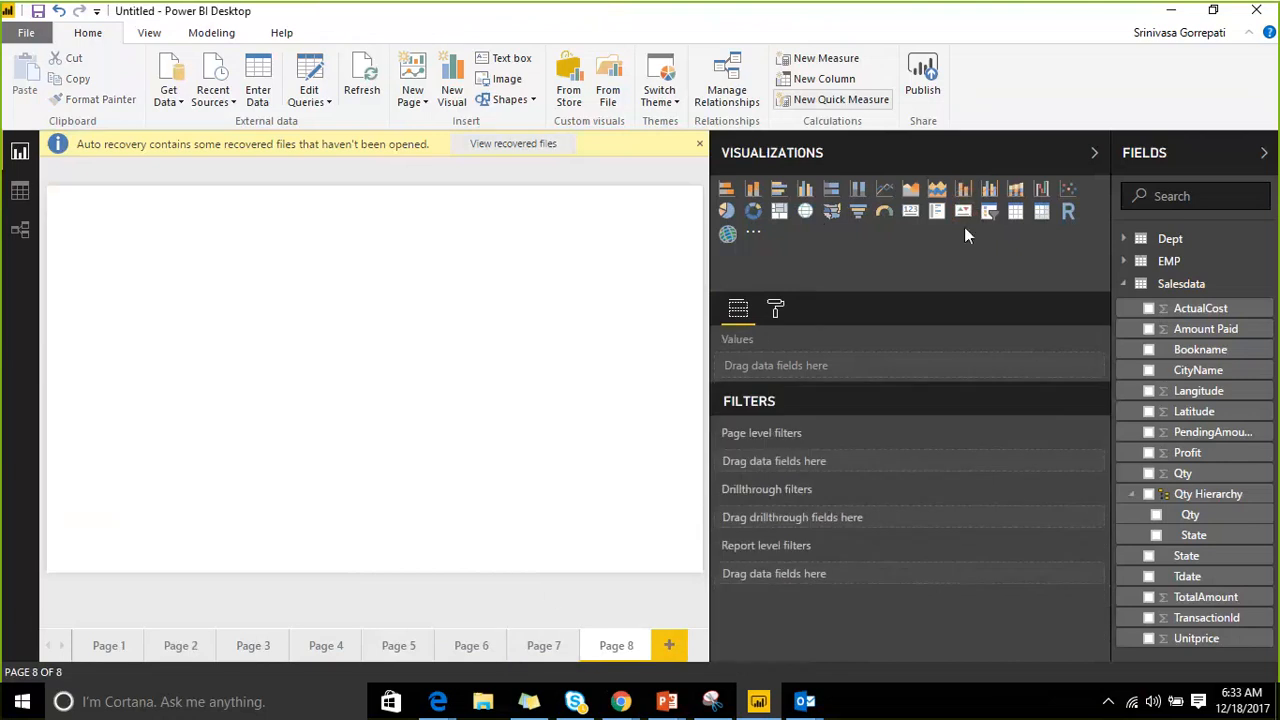
pyautogui.click(989, 190)
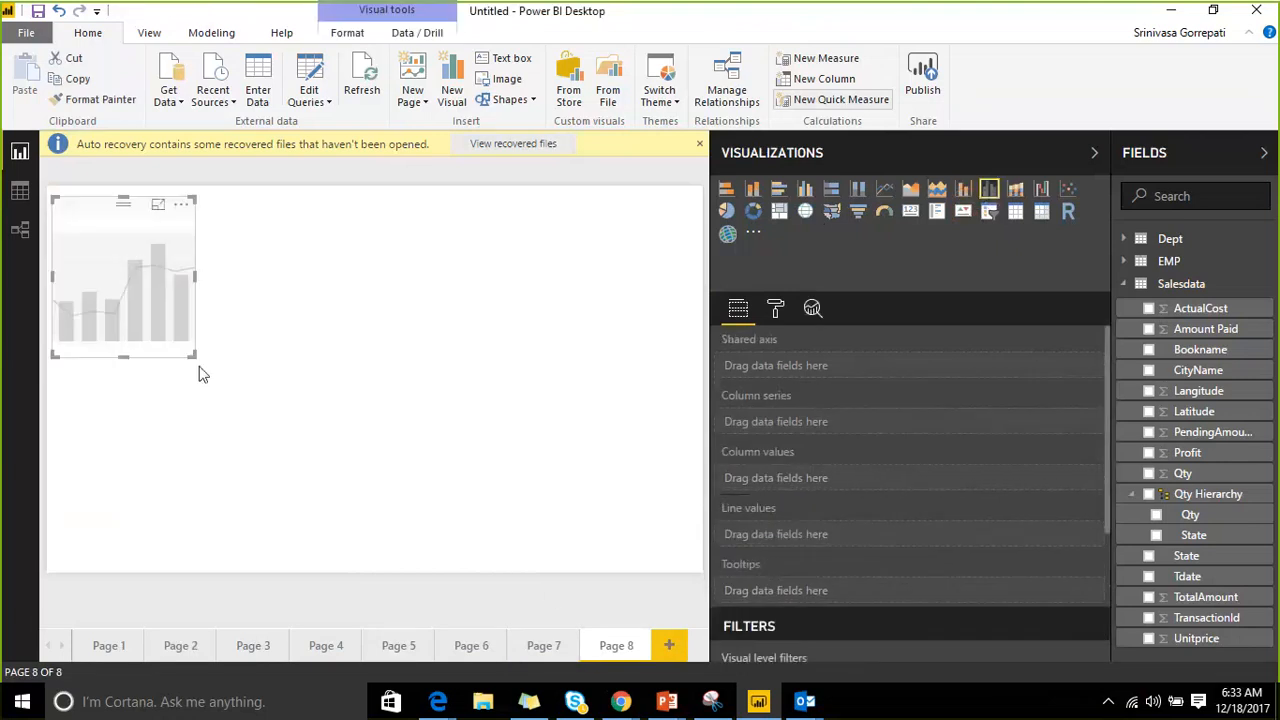
pyautogui.moveTo(194, 356); pyautogui.dragTo(484, 515)
# Add Page 9 with an enlarged chart and Page 10 with an enlarged waterfall chart, then return to Page 5.
pyautogui.click(669, 645)
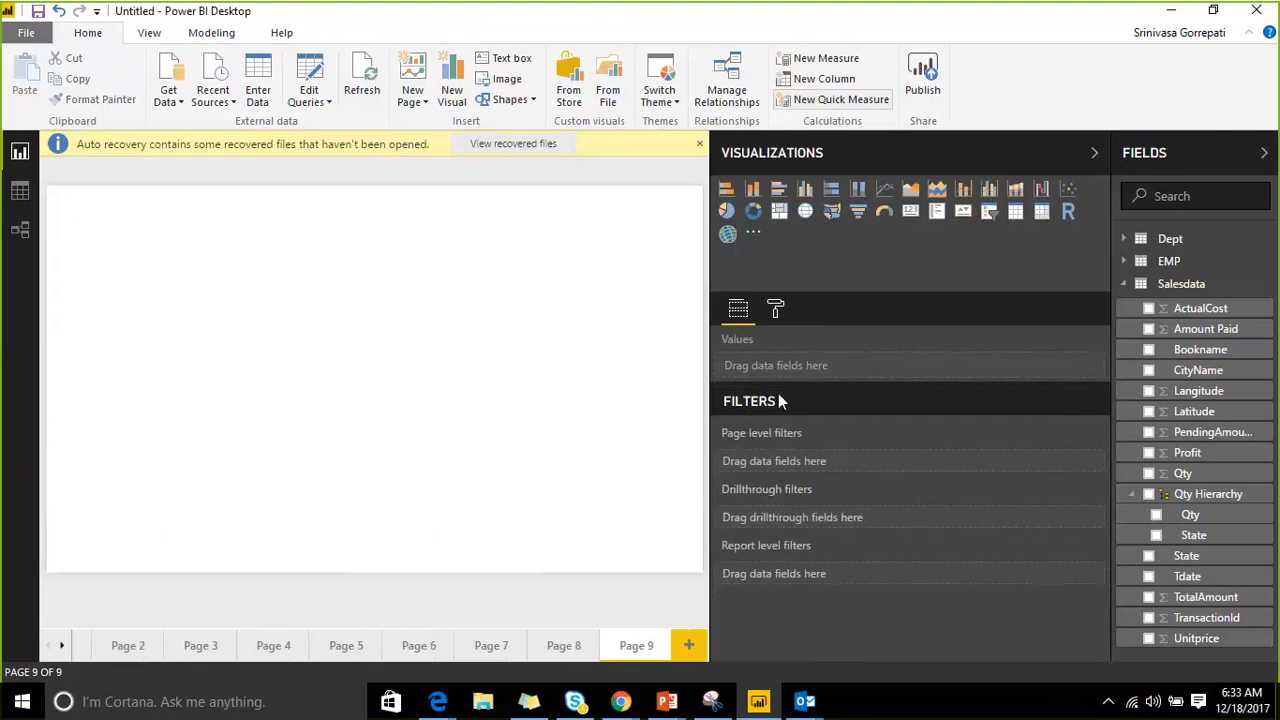
pyautogui.click(1018, 191)
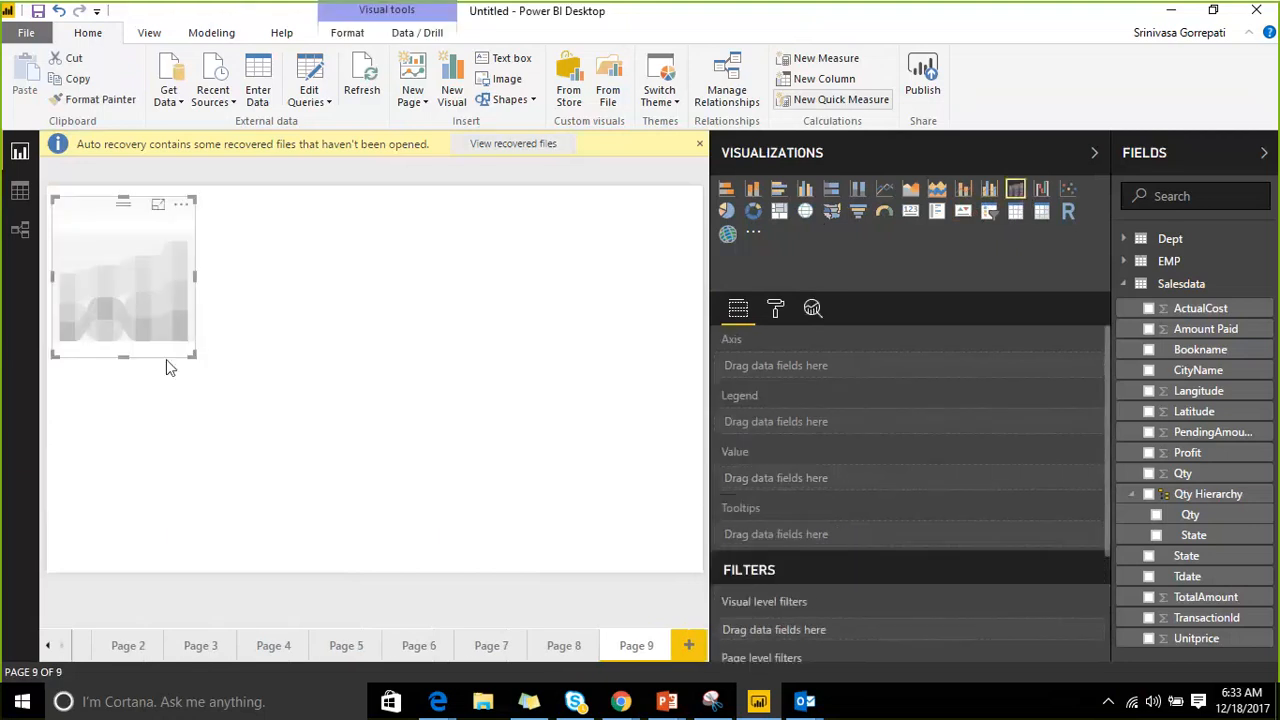
pyautogui.moveTo(192, 352); pyautogui.dragTo(553, 553)
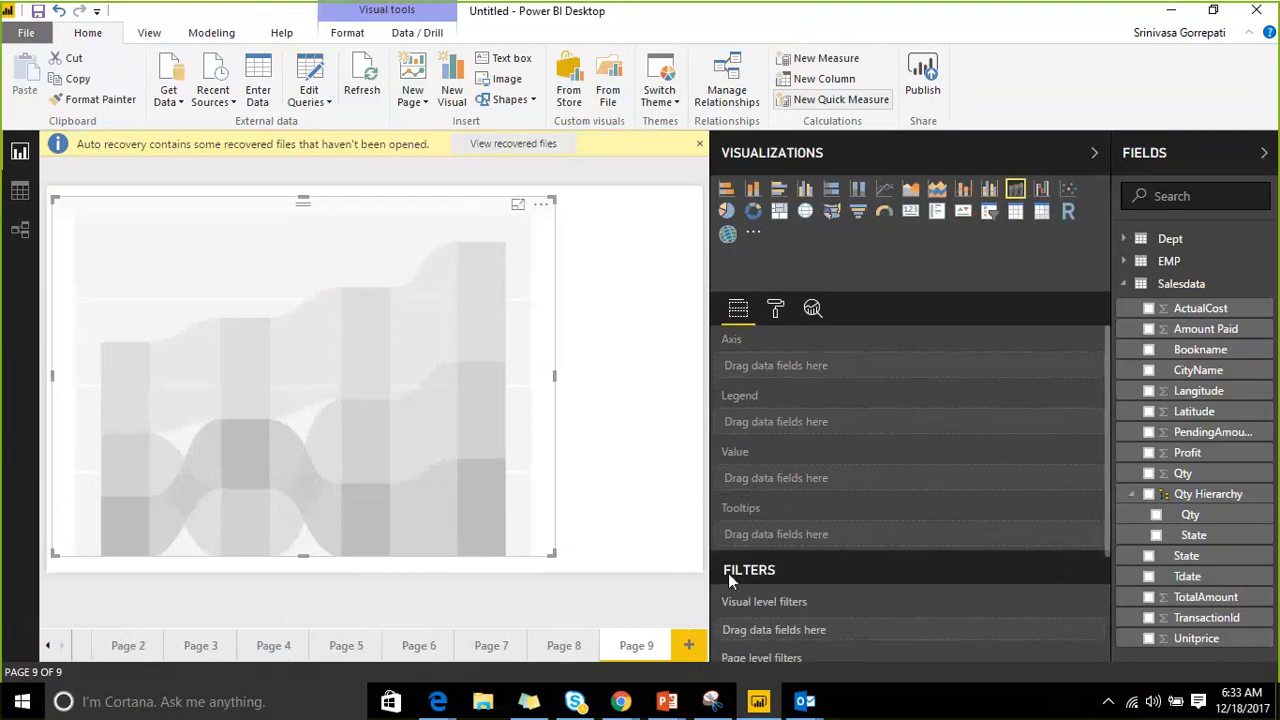
pyautogui.click(688, 645)
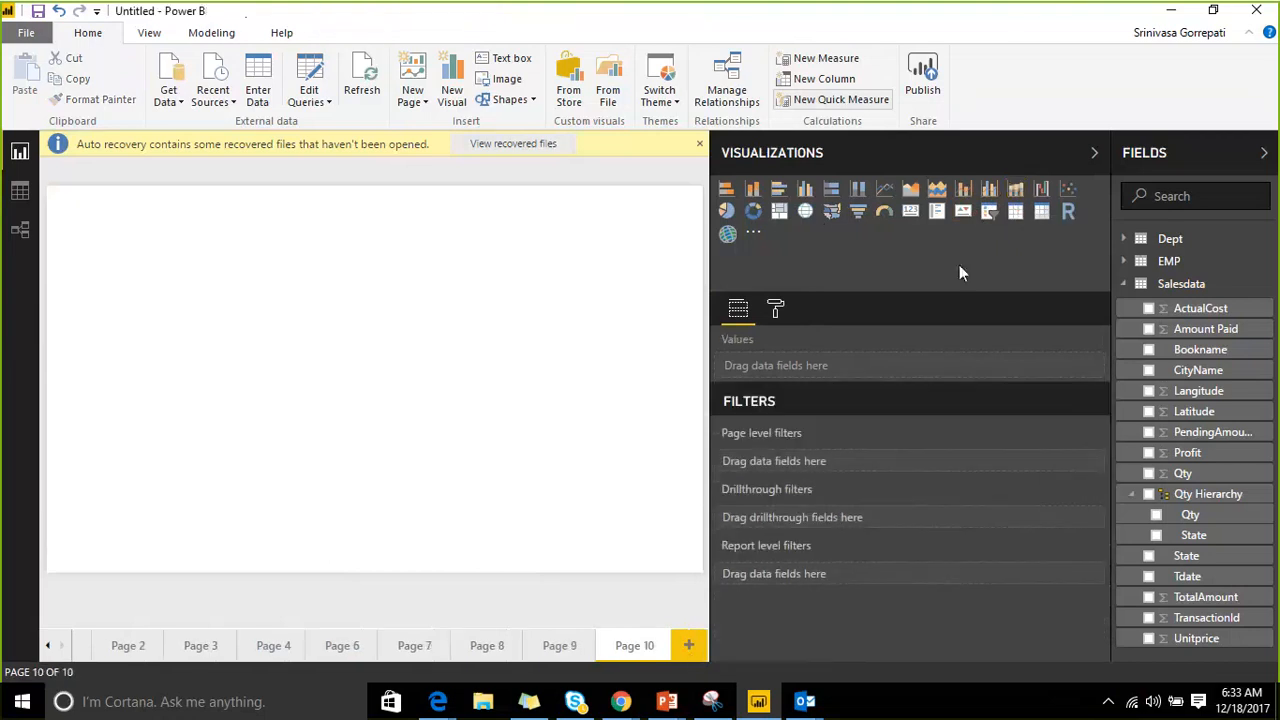
pyautogui.click(1041, 189)
pyautogui.moveTo(190, 358); pyautogui.dragTo(420, 532)
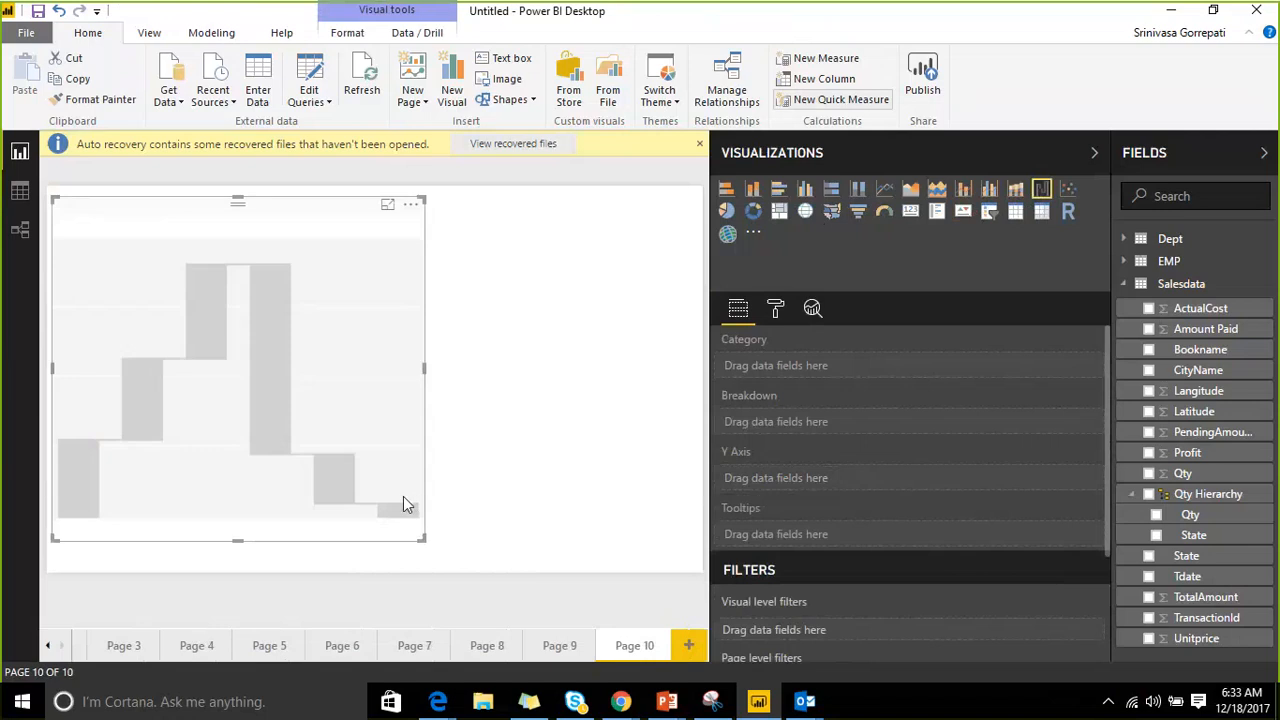
pyautogui.click(268, 647)
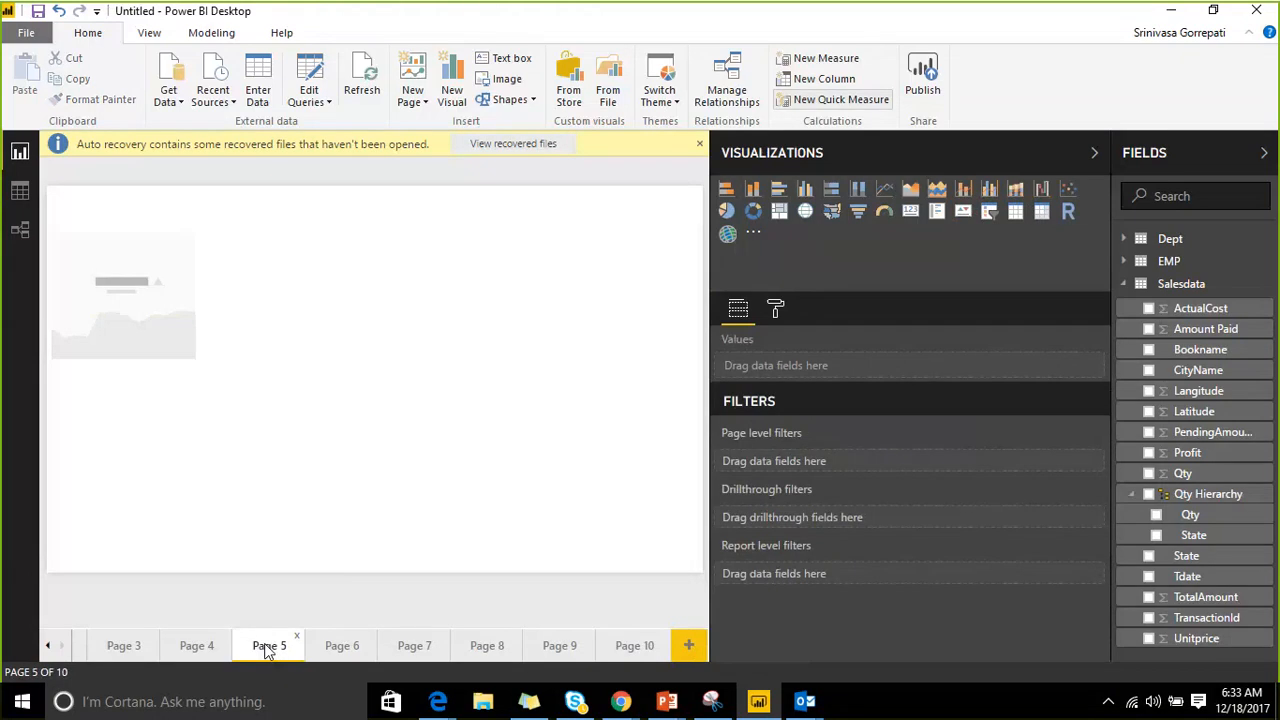
# Move the empty KPI toward the canvas centre and set ActualCost as its Target goals.
pyautogui.click(132, 266)
pyautogui.moveTo(119, 240); pyautogui.dragTo(315, 290)
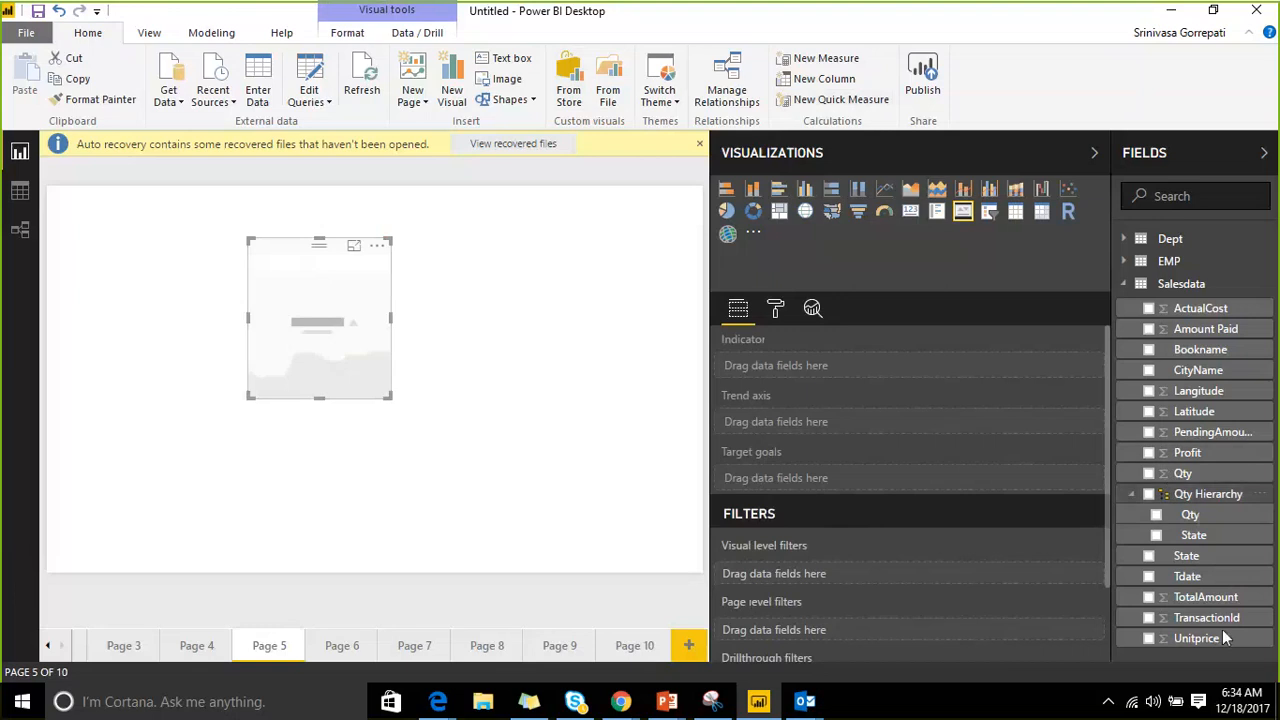
pyautogui.moveTo(1219, 316); pyautogui.dragTo(868, 478)
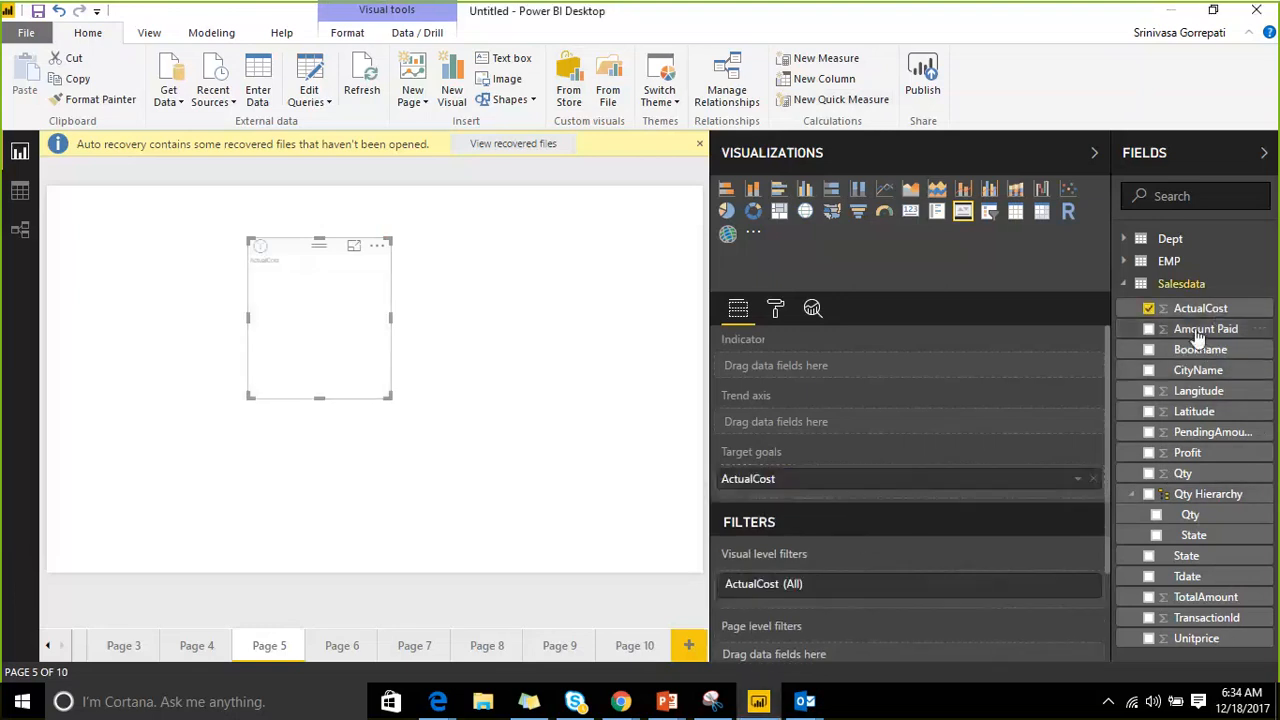
# Set Amount Paid as the KPI Indicator and State as Trend axis, and enlarge the KPI.
pyautogui.moveTo(1198, 338); pyautogui.dragTo(857, 377)
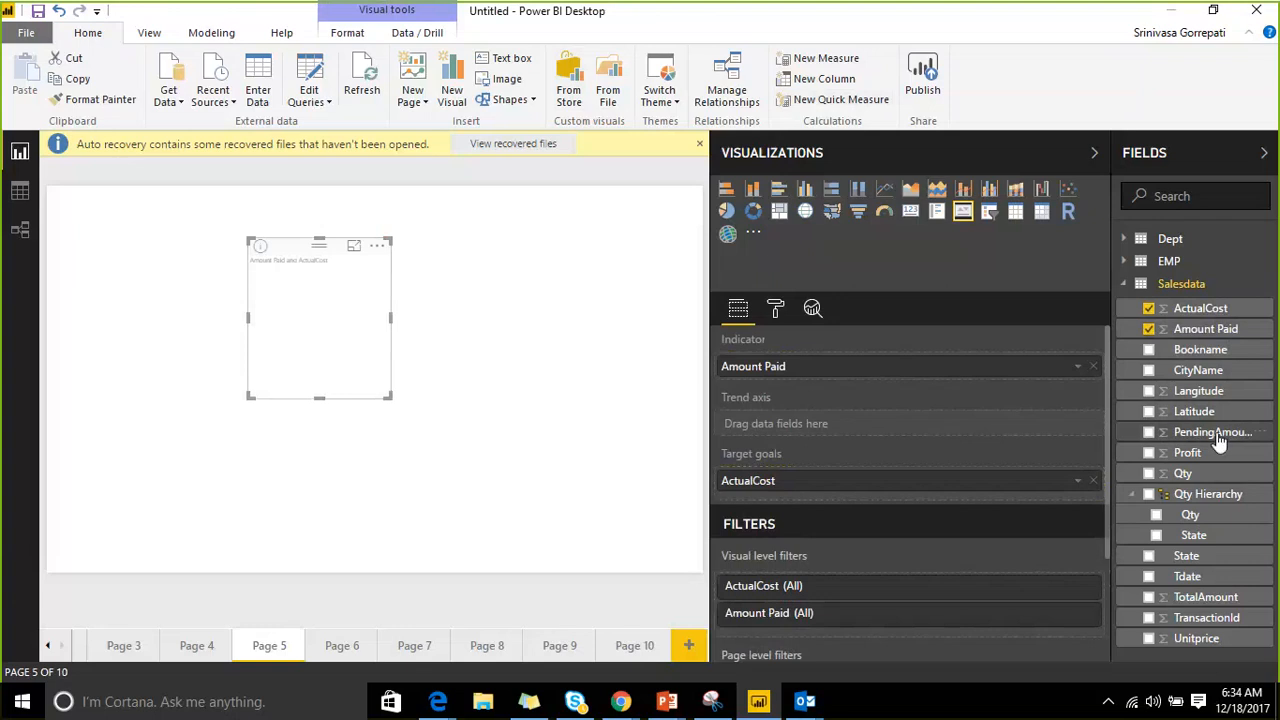
pyautogui.moveTo(1212, 372); pyautogui.dragTo(937, 434)
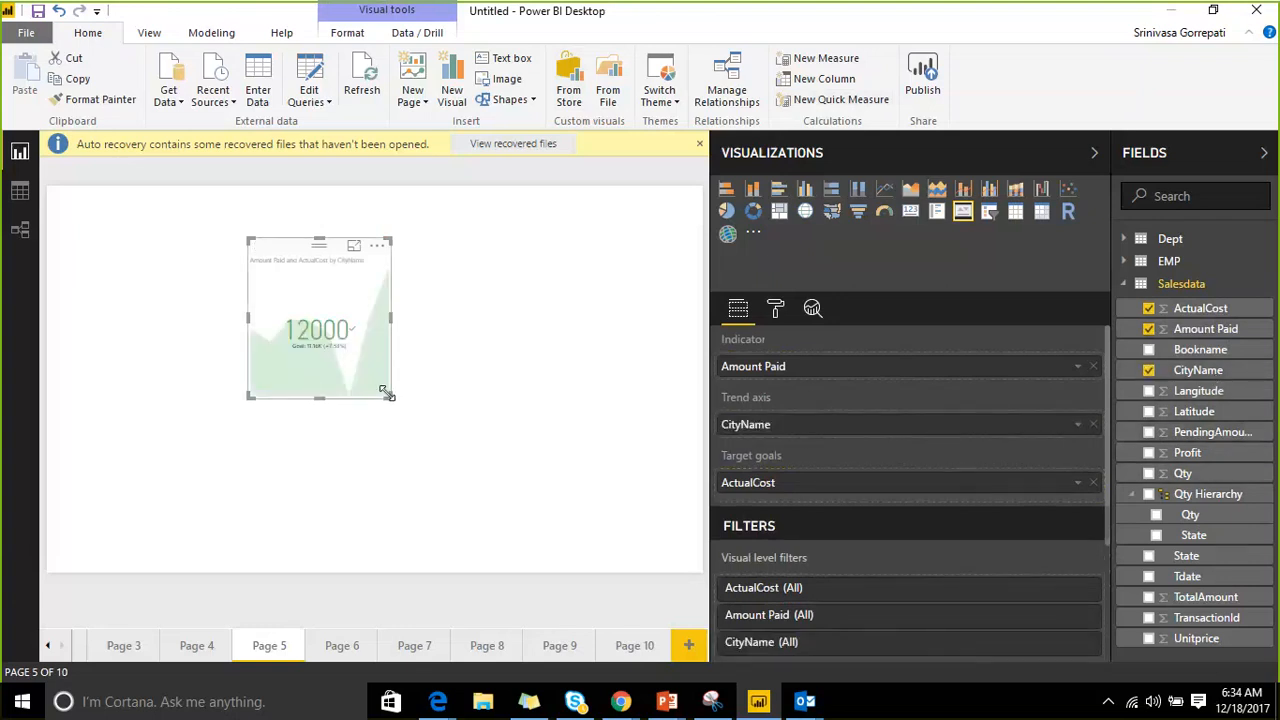
pyautogui.moveTo(387, 393); pyautogui.dragTo(546, 422)
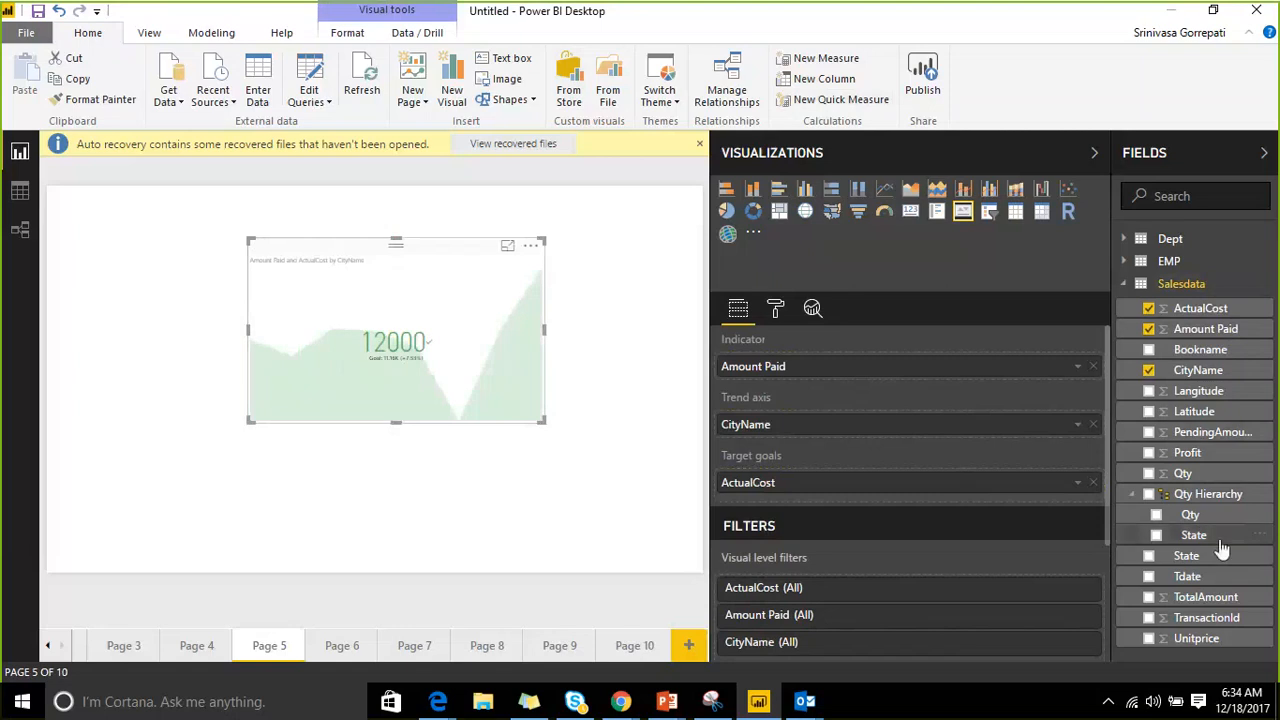
pyautogui.moveTo(1221, 548); pyautogui.dragTo(886, 429)
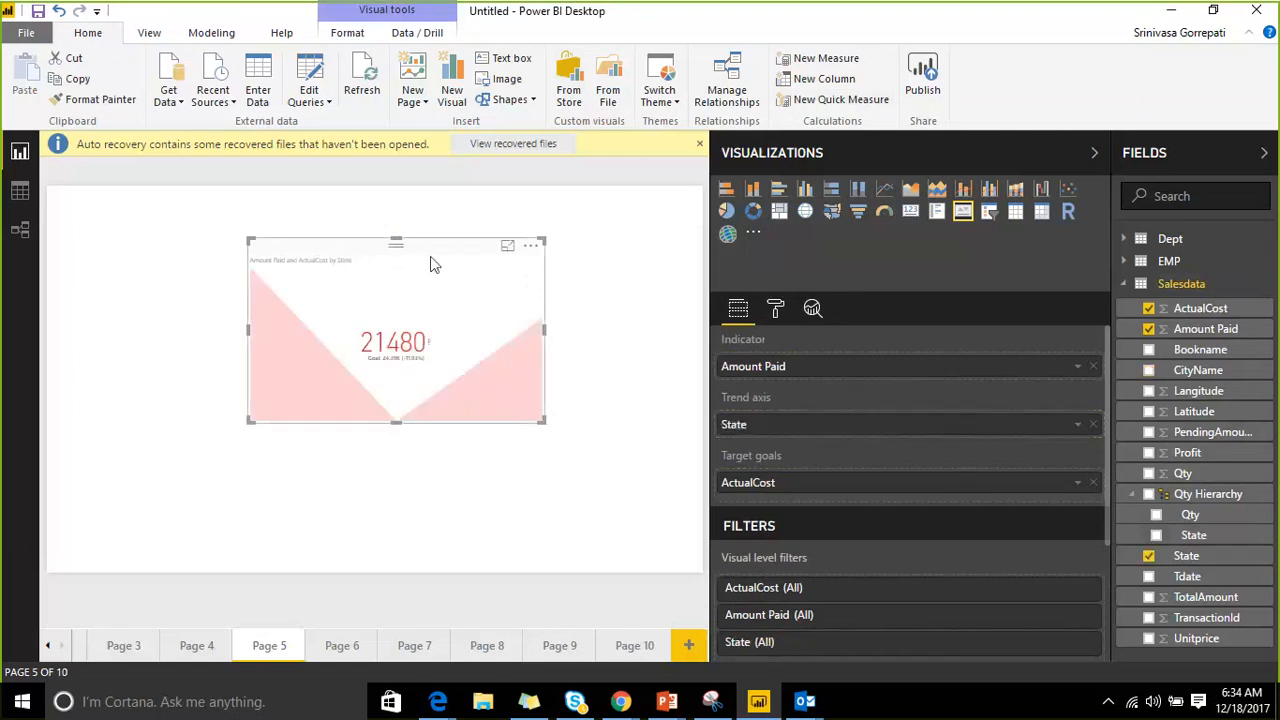
pyautogui.click(1143, 153)
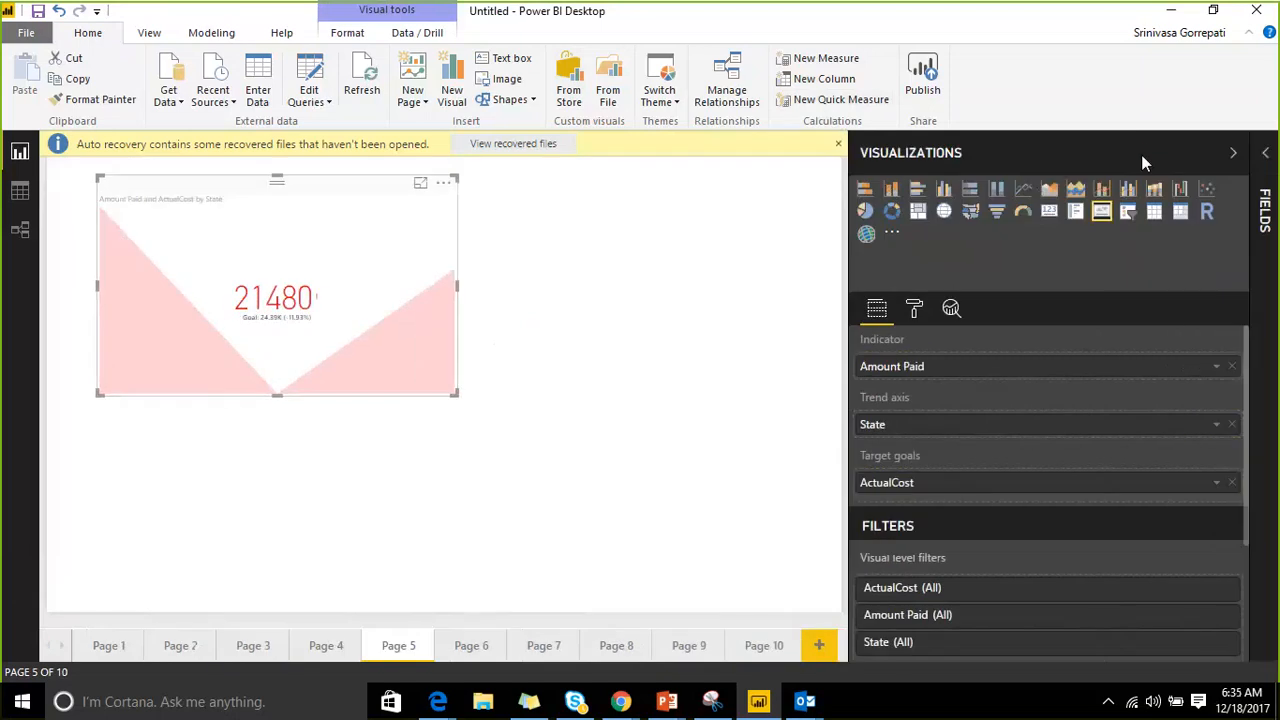
pyautogui.click(1141, 154)
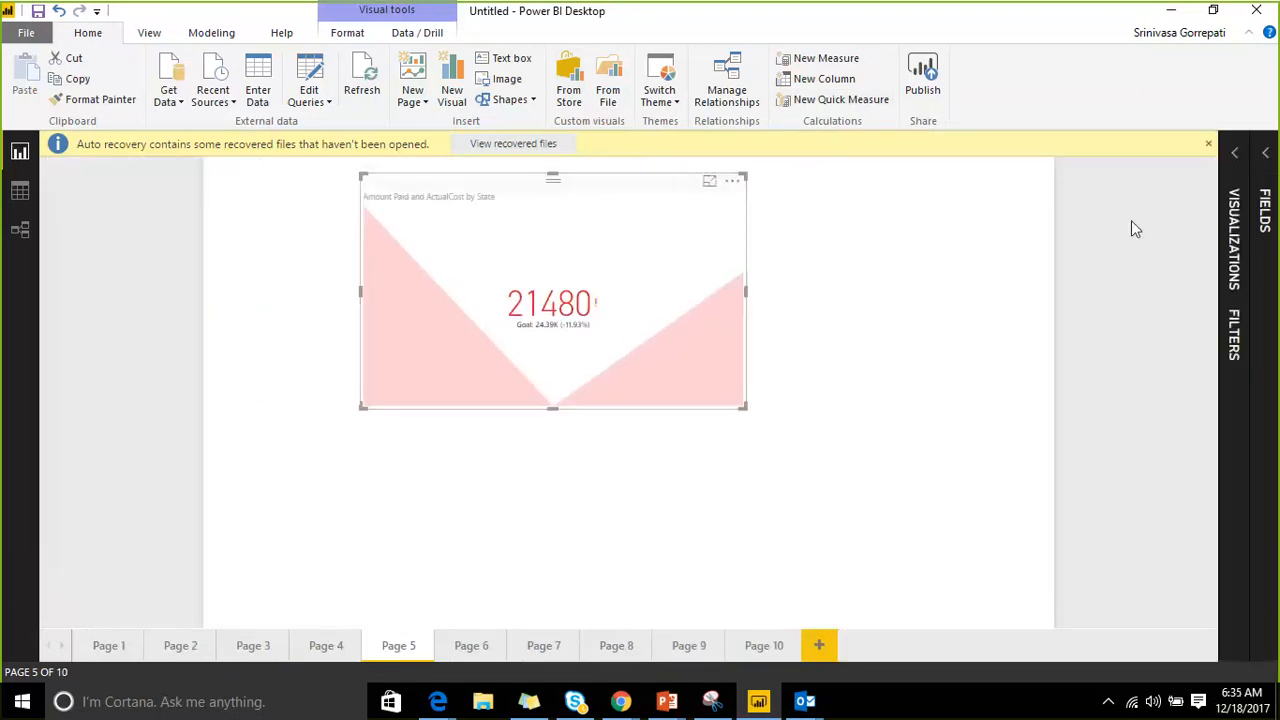
pyautogui.click(1235, 172)
pyautogui.click(754, 374)
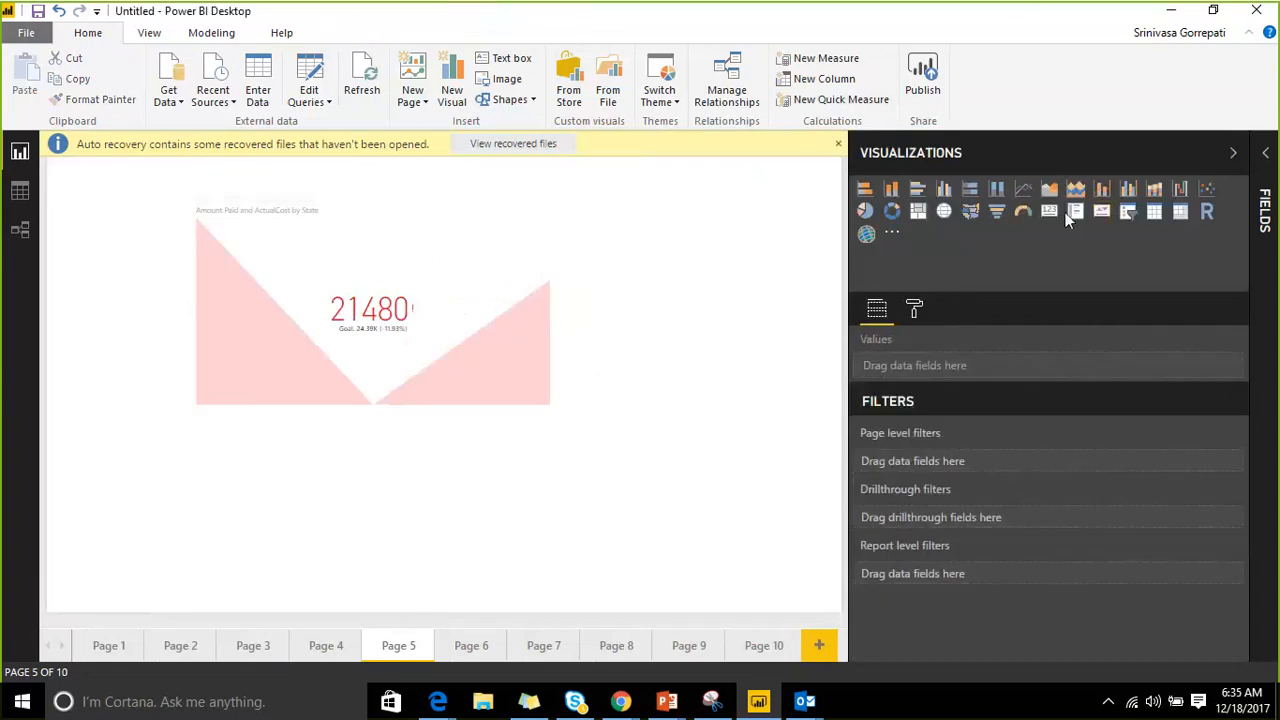
# Add a card below the KPI showing the Salesdata ActualCost total.
pyautogui.click(1049, 211)
pyautogui.moveTo(115, 466); pyautogui.dragTo(128, 520)
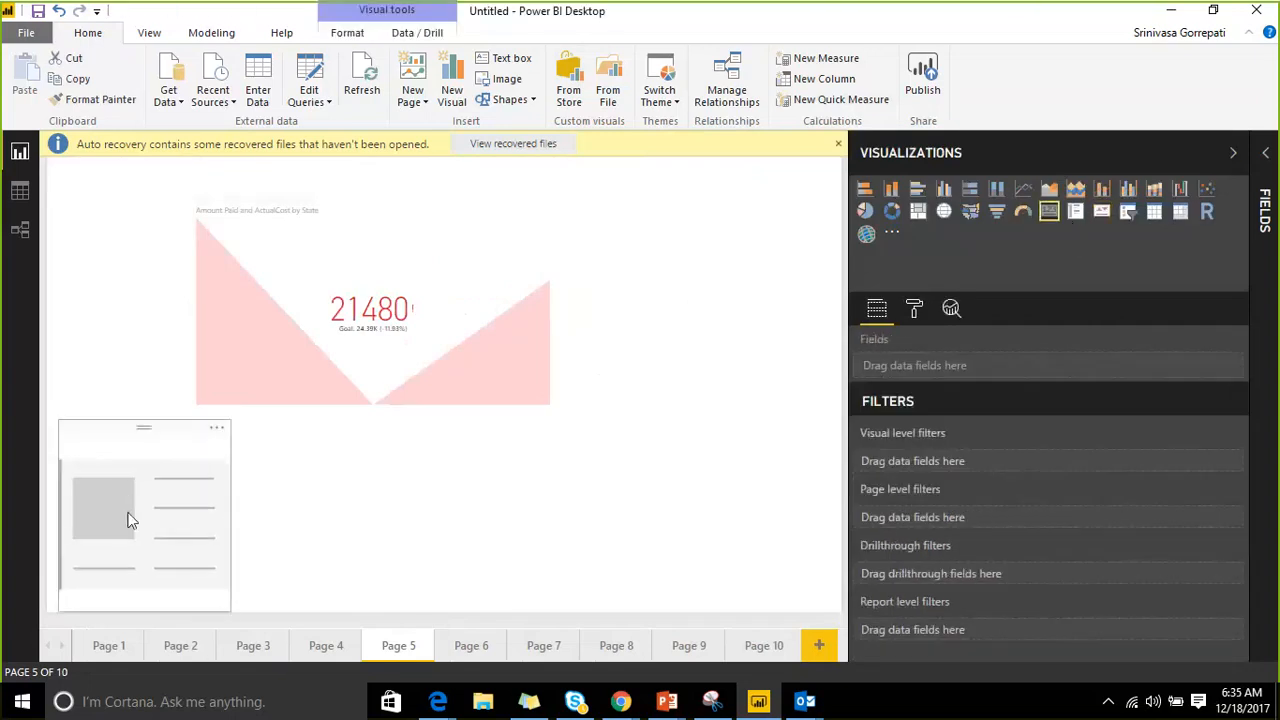
pyautogui.click(1262, 205)
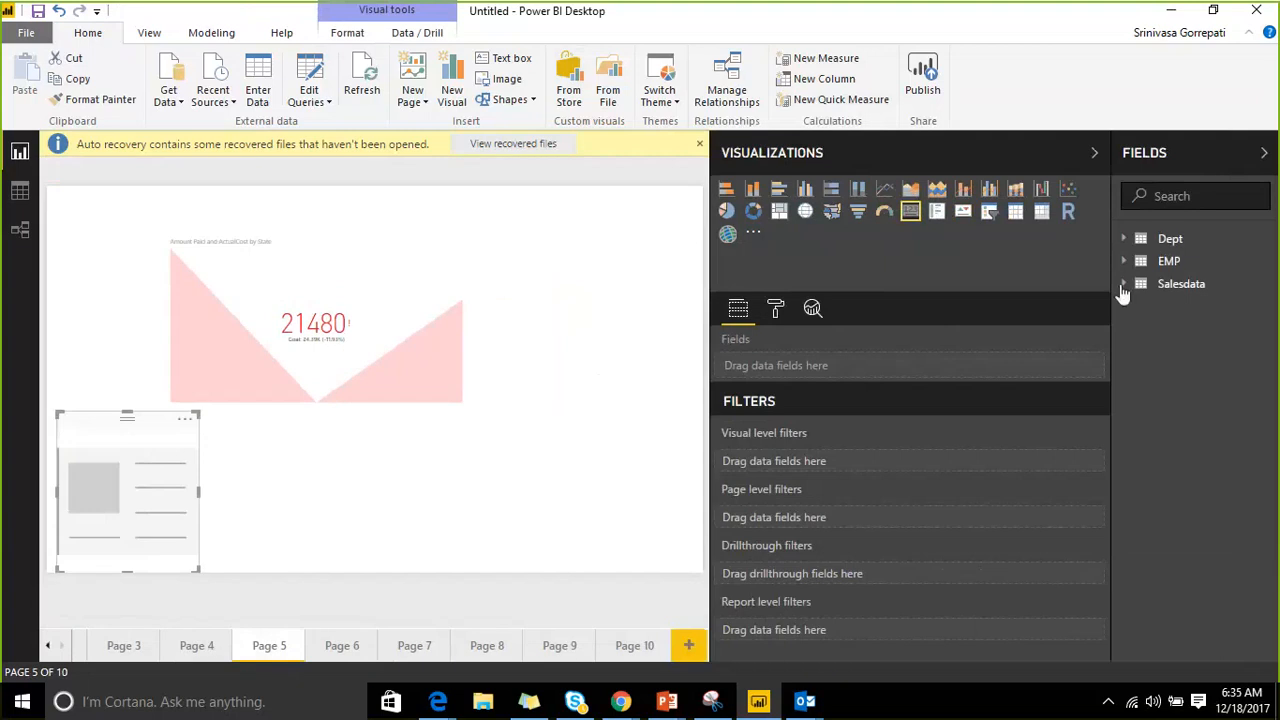
pyautogui.click(1123, 285)
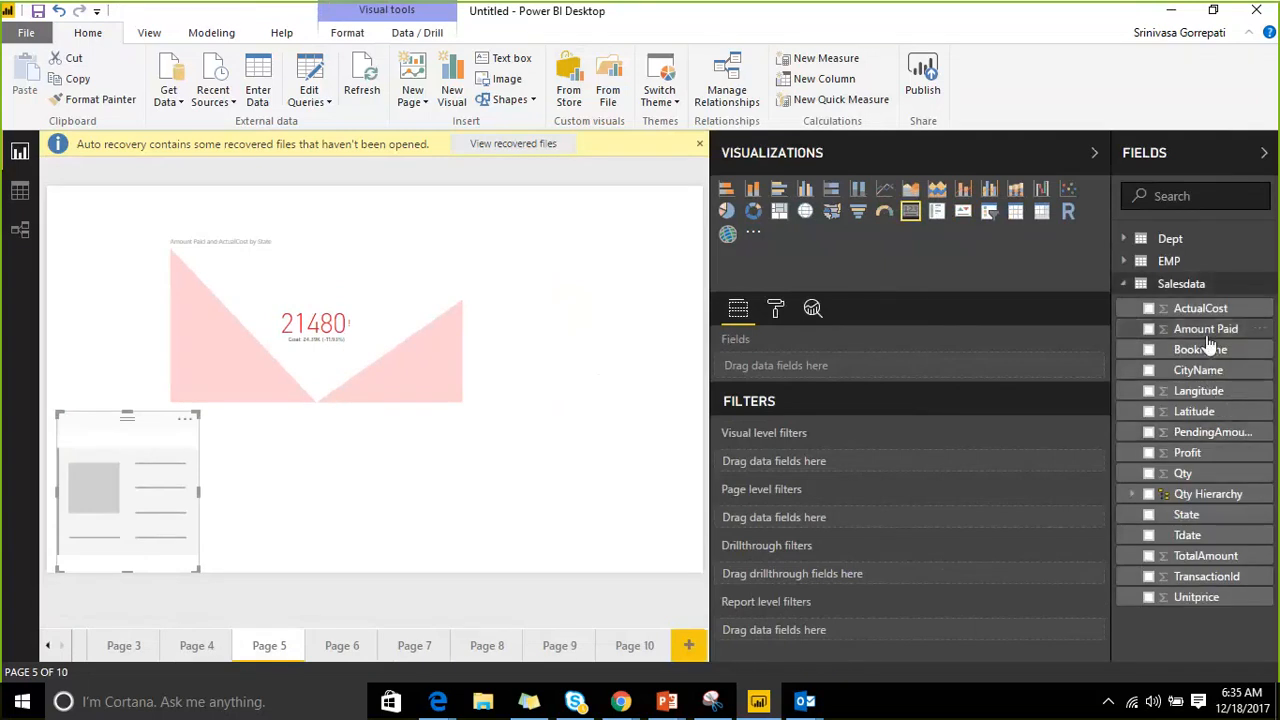
pyautogui.moveTo(1203, 310); pyautogui.dragTo(168, 509)
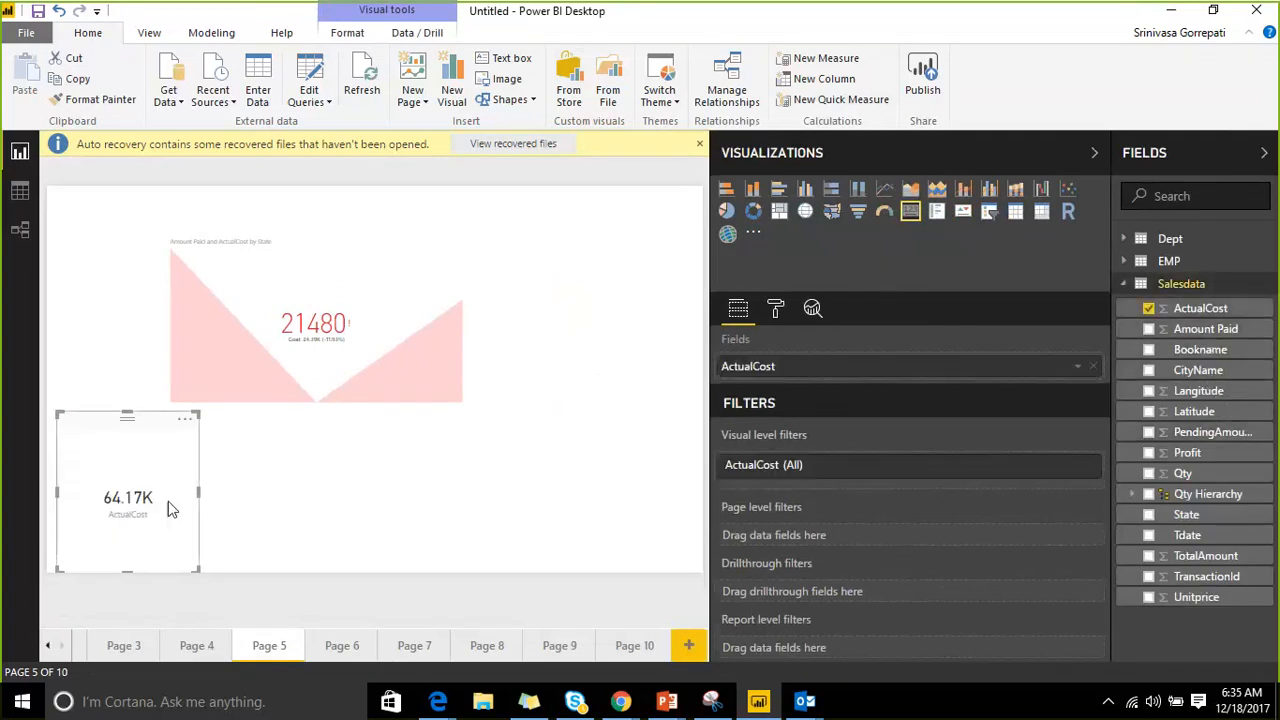
pyautogui.click(360, 505)
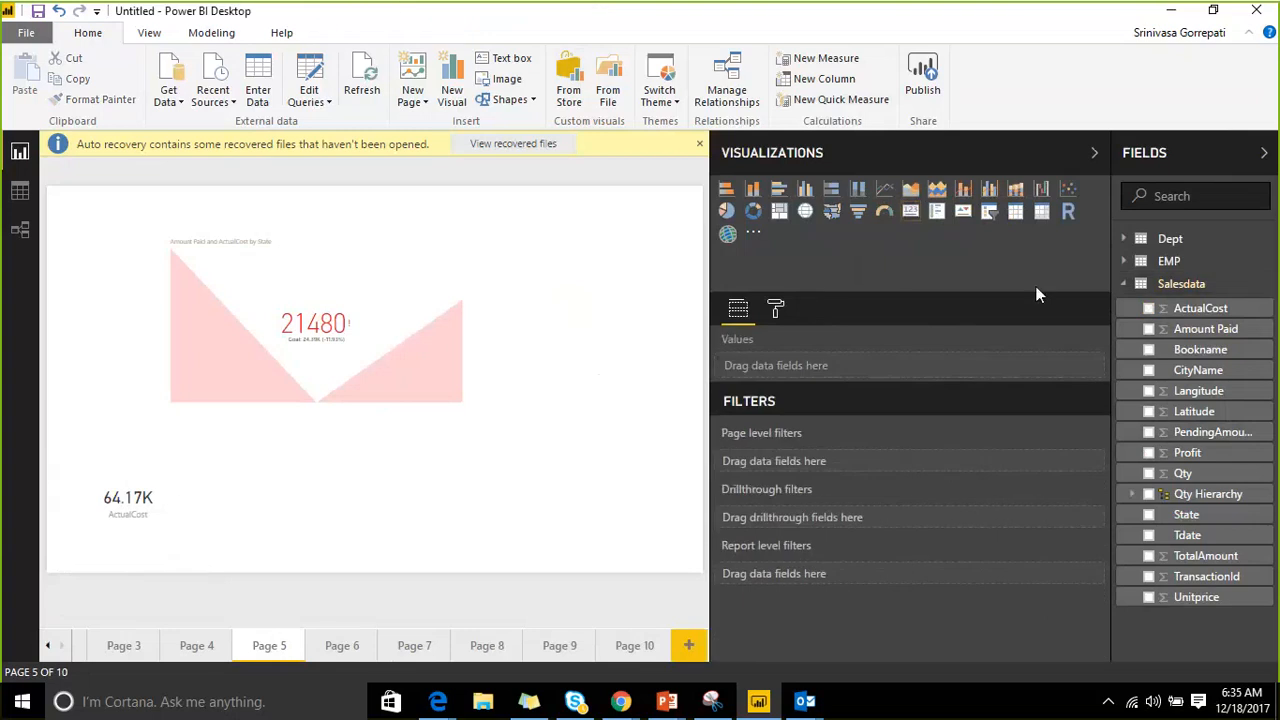
# Add a second card at the bottom right showing Amount Paid, and move the KPI higher.
pyautogui.click(909, 213)
pyautogui.moveTo(257, 509); pyautogui.dragTo(495, 555)
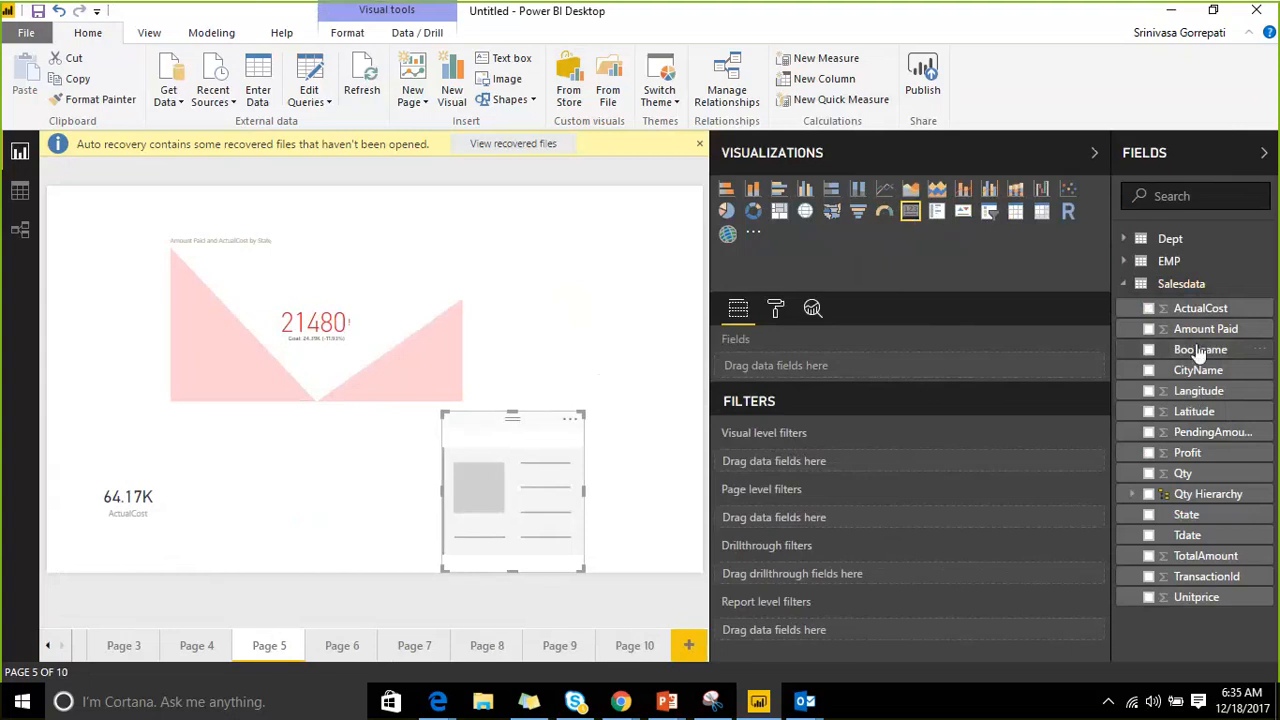
pyautogui.moveTo(1205, 330); pyautogui.dragTo(495, 495)
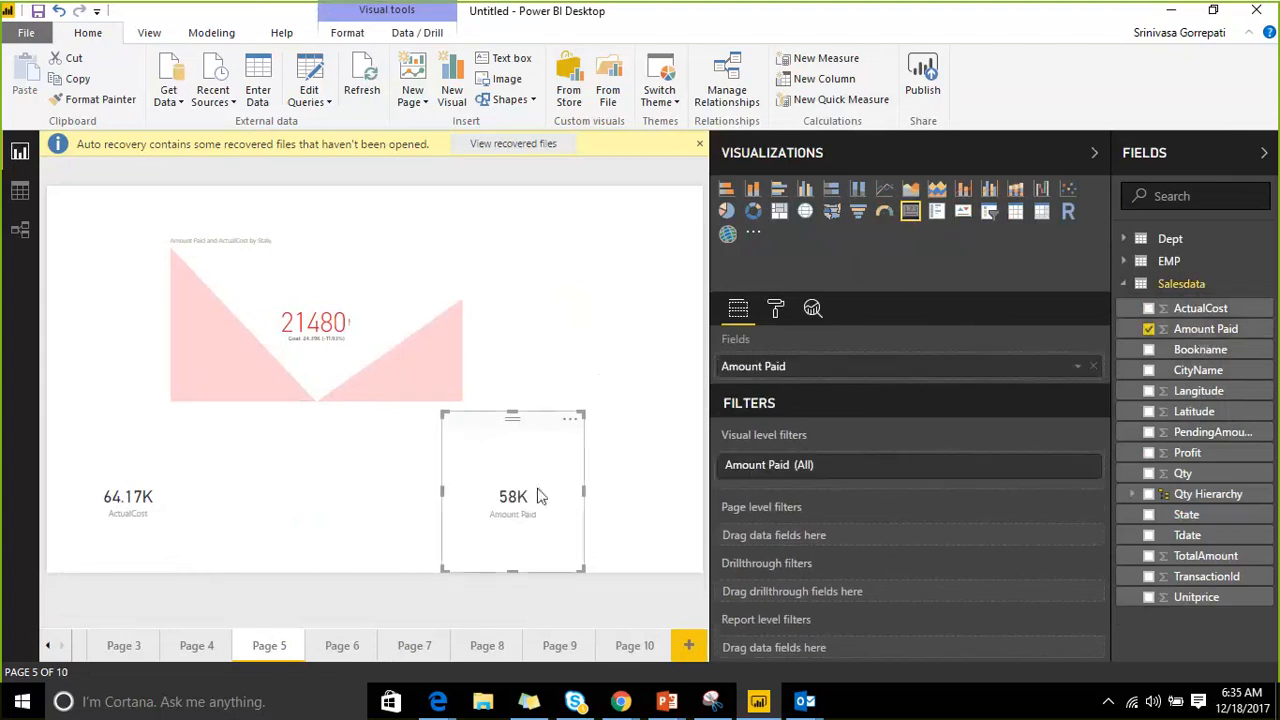
pyautogui.click(1160, 156)
pyautogui.click(1158, 158)
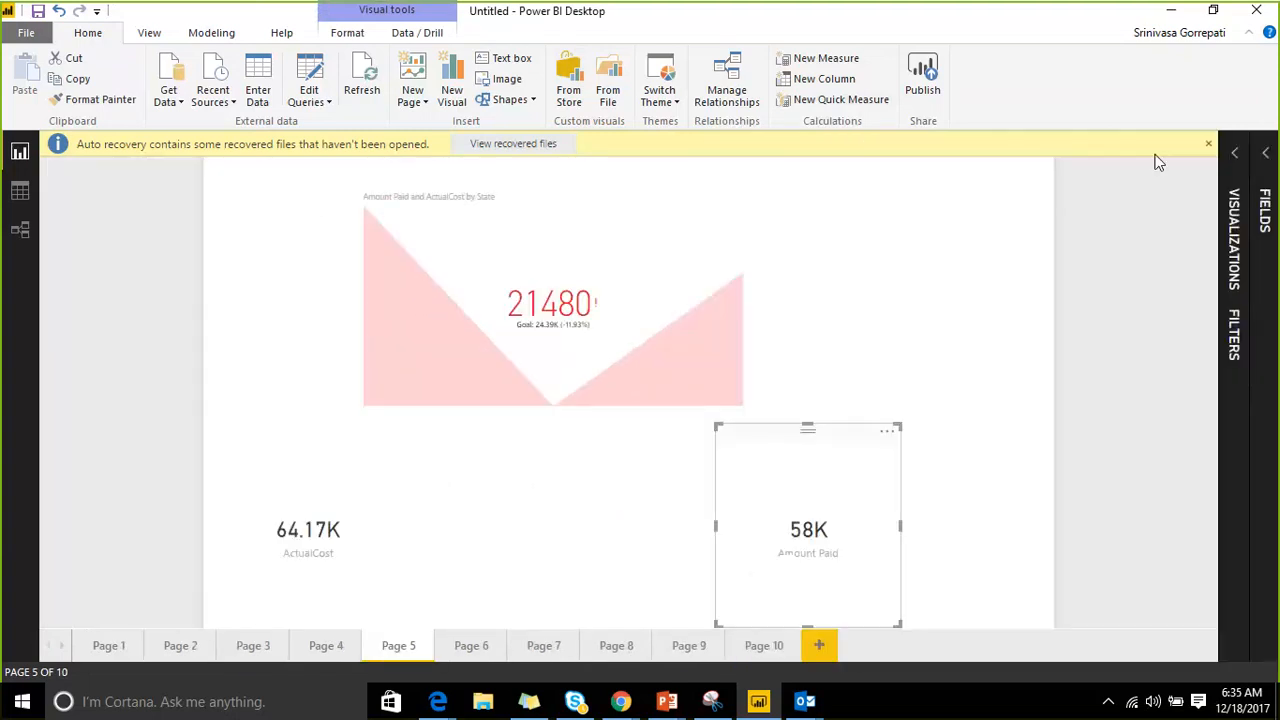
pyautogui.click(359, 541)
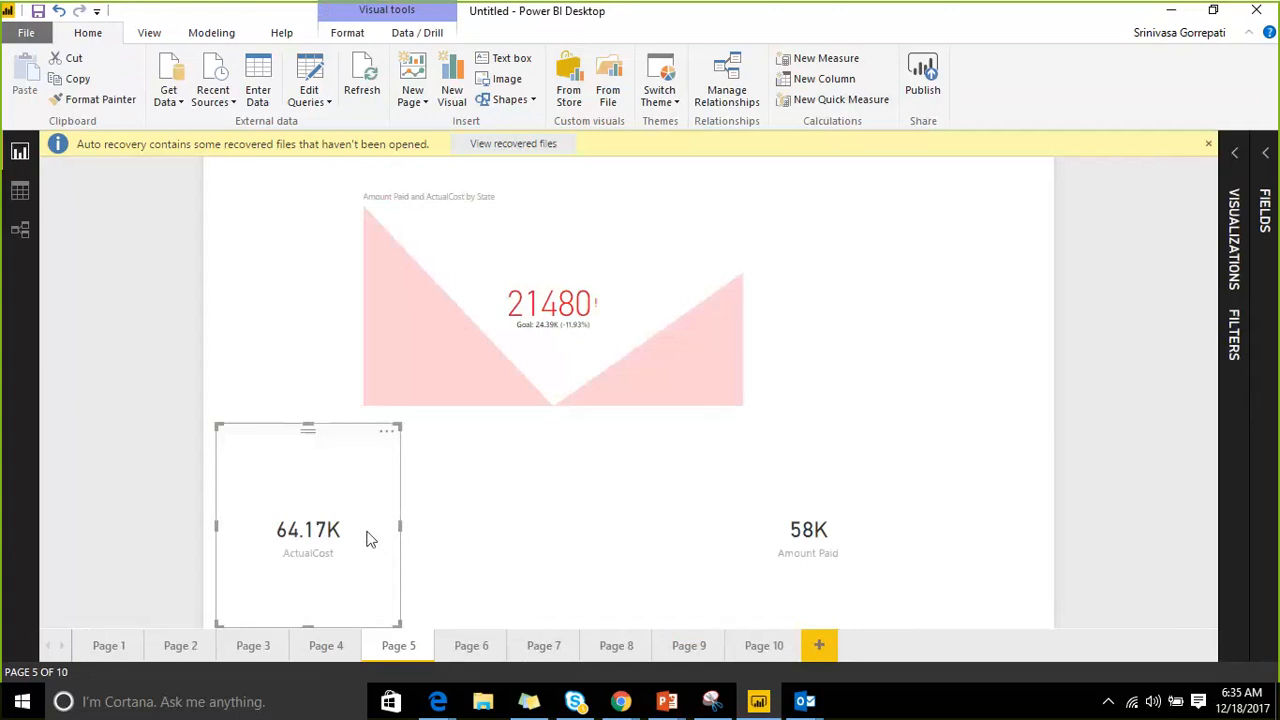
pyautogui.moveTo(514, 217); pyautogui.dragTo(558, 195)
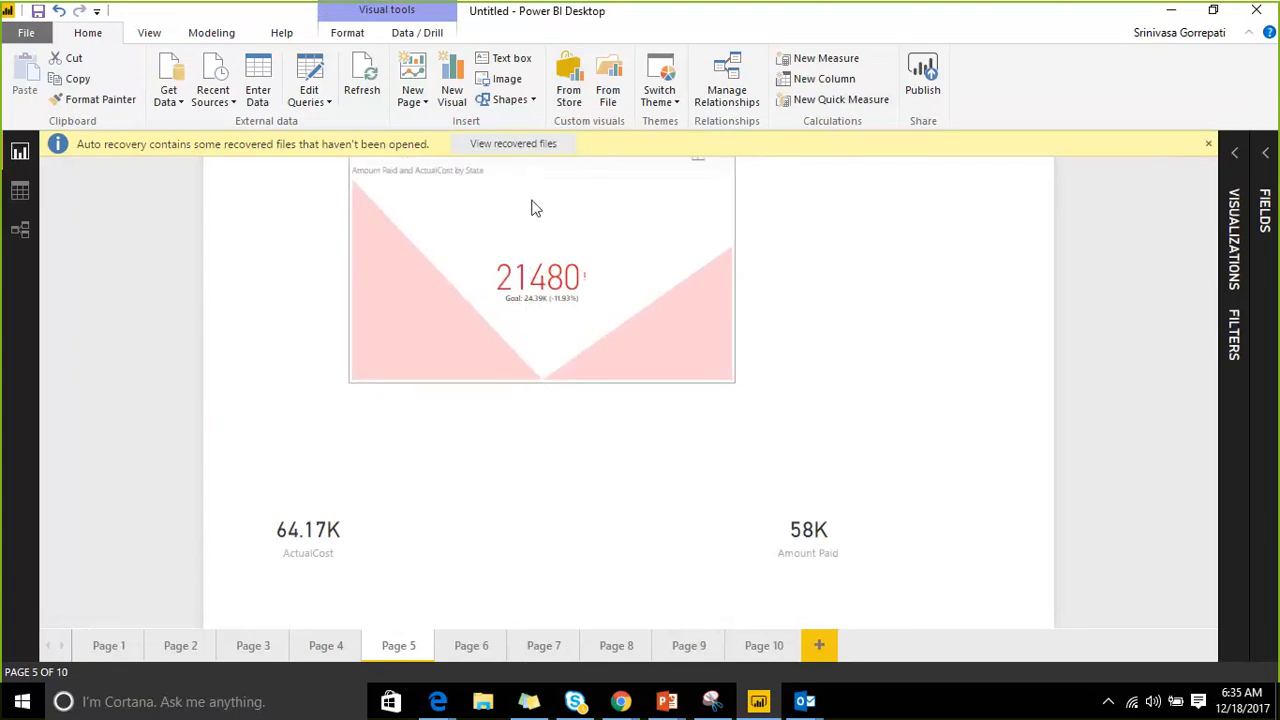
# Add a new slicer visual and move it to the top right of Page 5.
pyautogui.click(1234, 240)
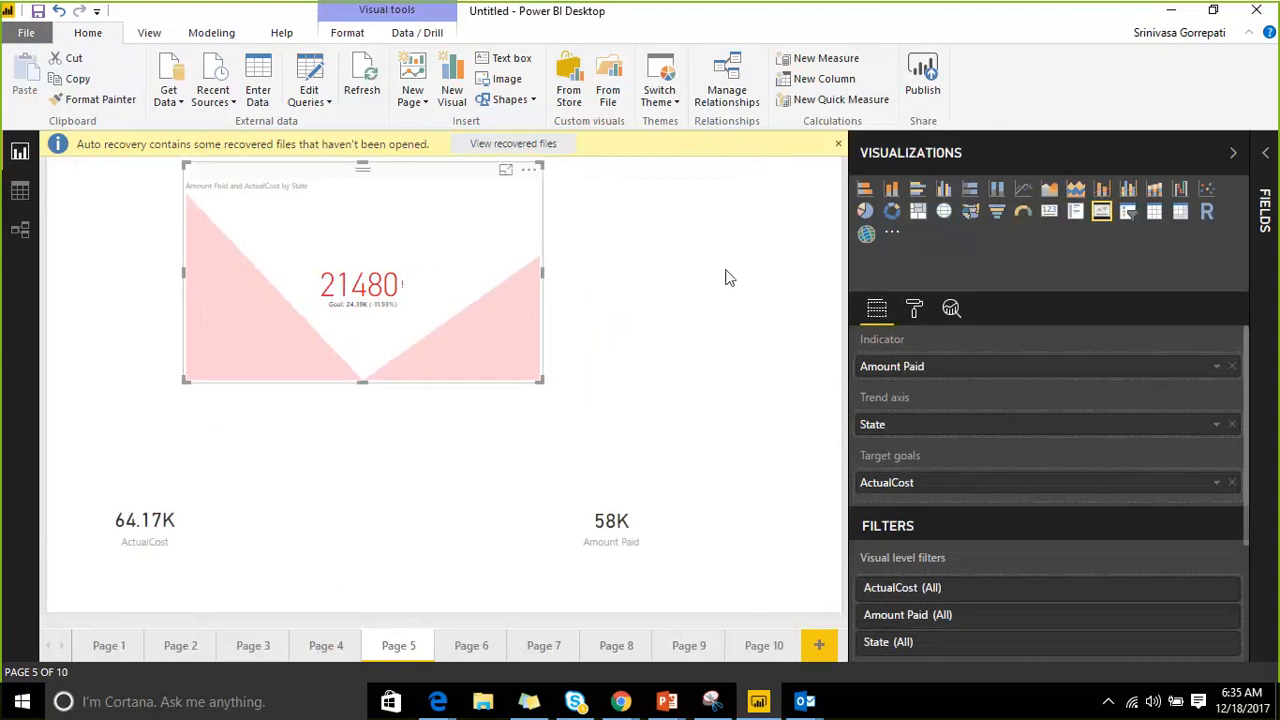
pyautogui.click(729, 277)
pyautogui.click(1130, 212)
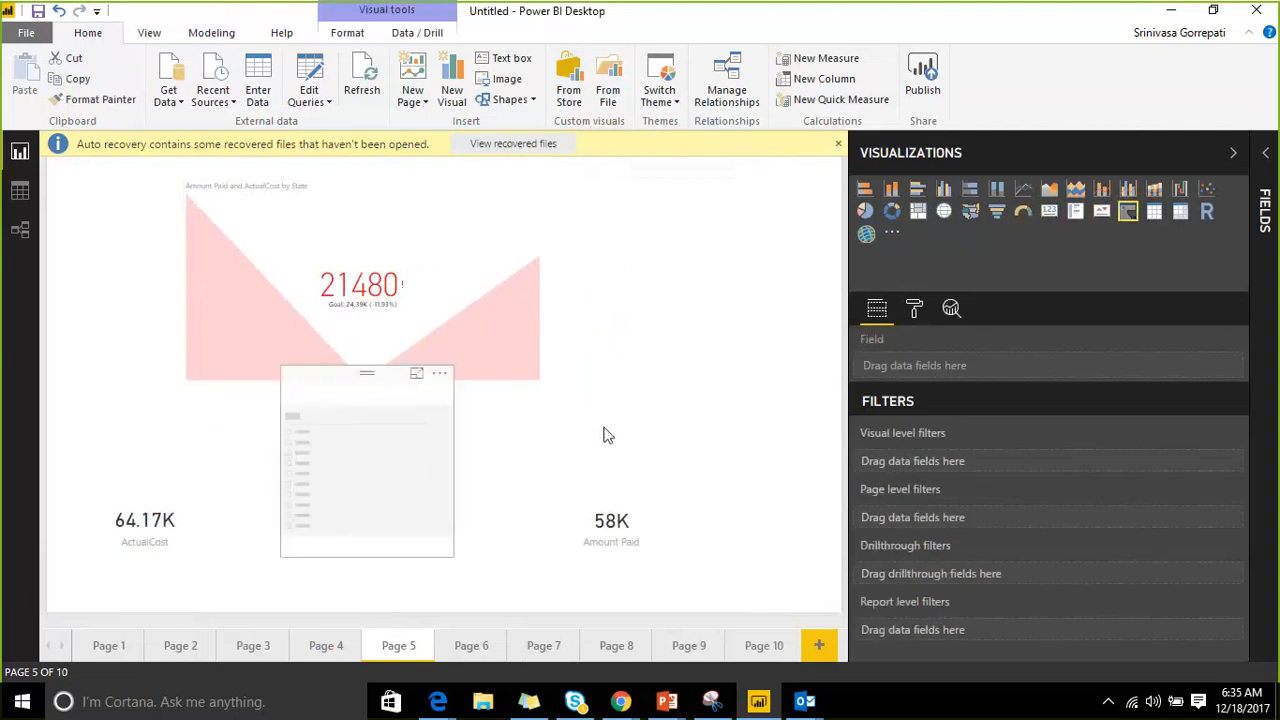
pyautogui.moveTo(374, 480); pyautogui.dragTo(765, 262)
# Make the slicer filter by State from the Salesdata table, then collapse the side panels.
pyautogui.click(1266, 157)
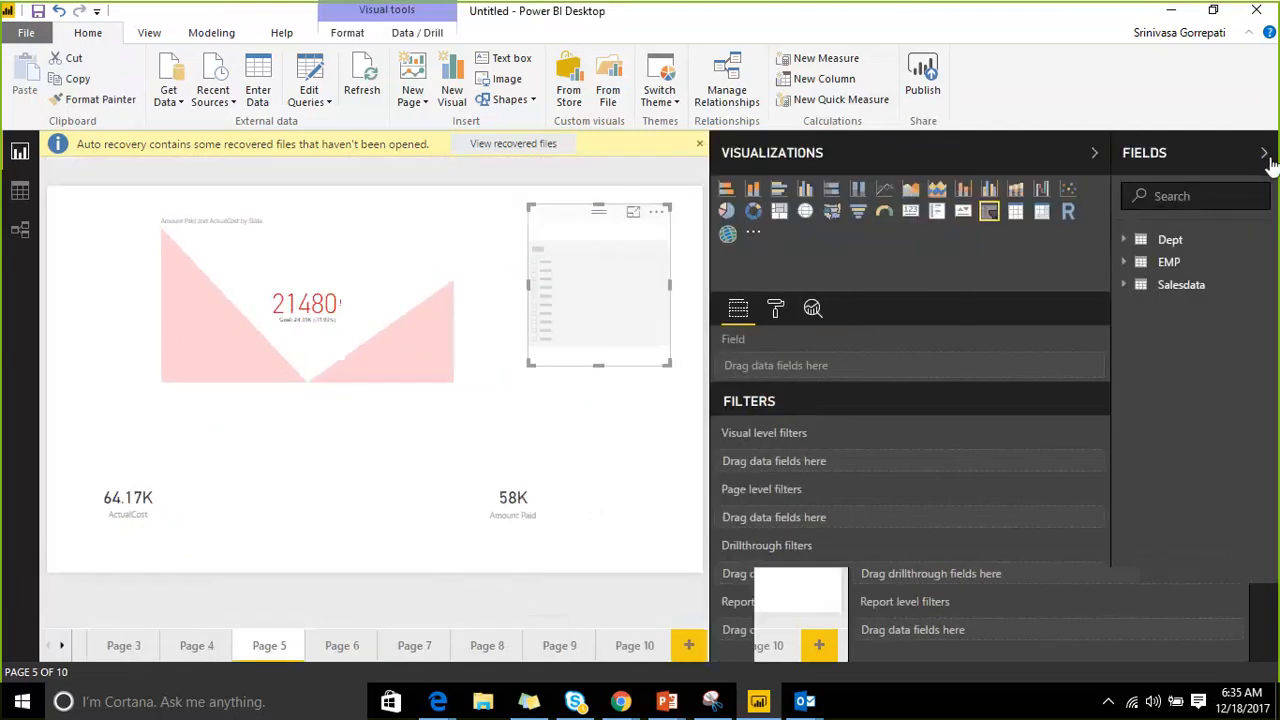
pyautogui.click(1127, 287)
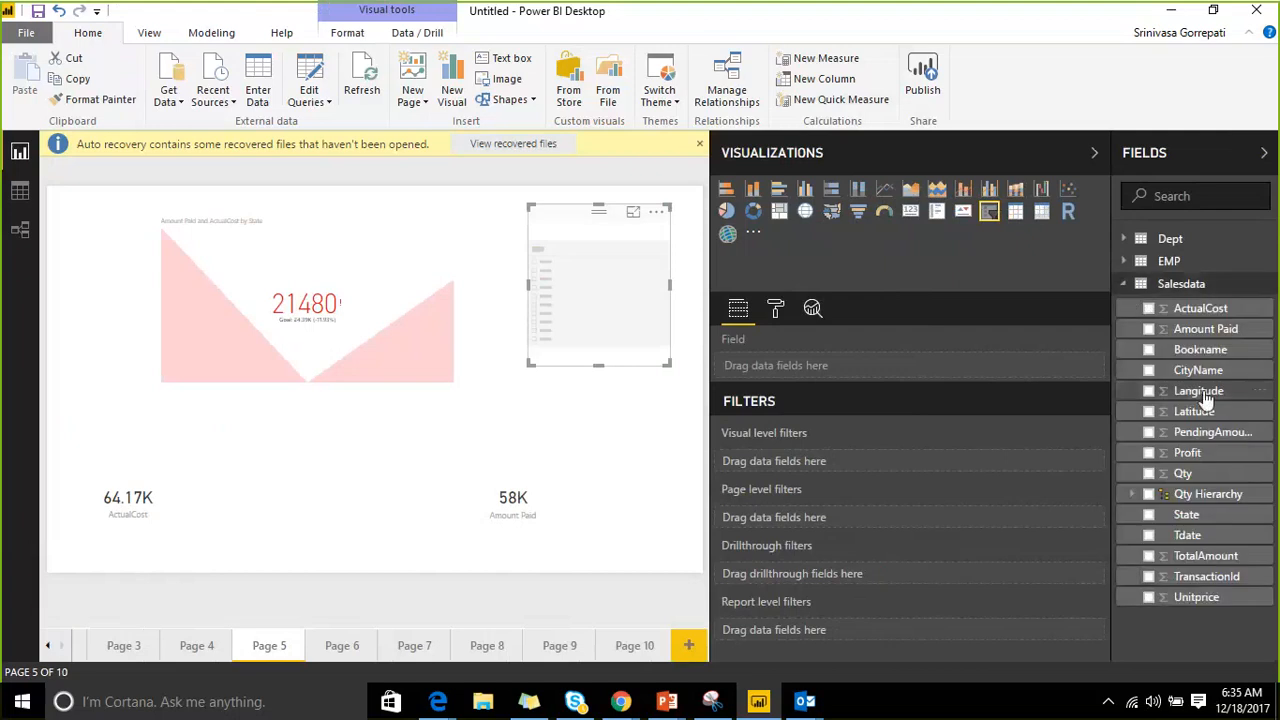
pyautogui.moveTo(1190, 515); pyautogui.dragTo(735, 366)
pyautogui.click(1264, 152)
pyautogui.click(1194, 150)
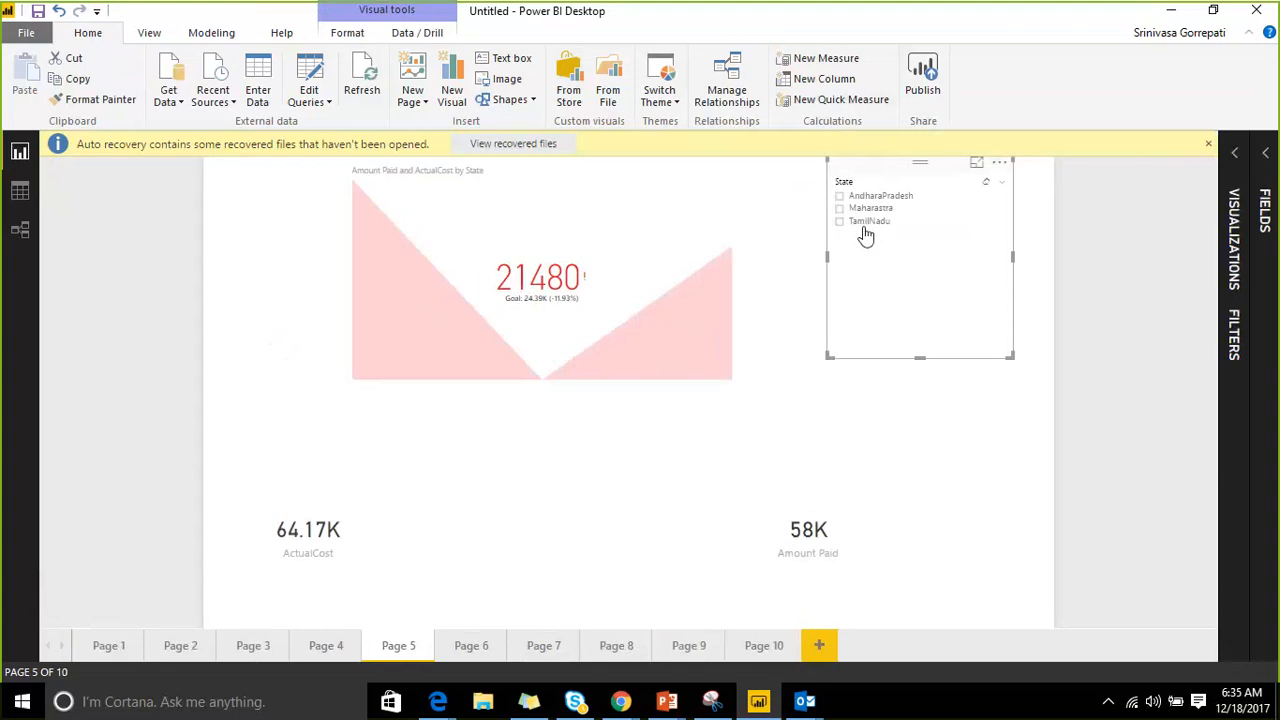
# Filter the page by TamilNadu, Maharastra and AndhraPradesh in turn, then clear the State selection.
pyautogui.click(867, 228)
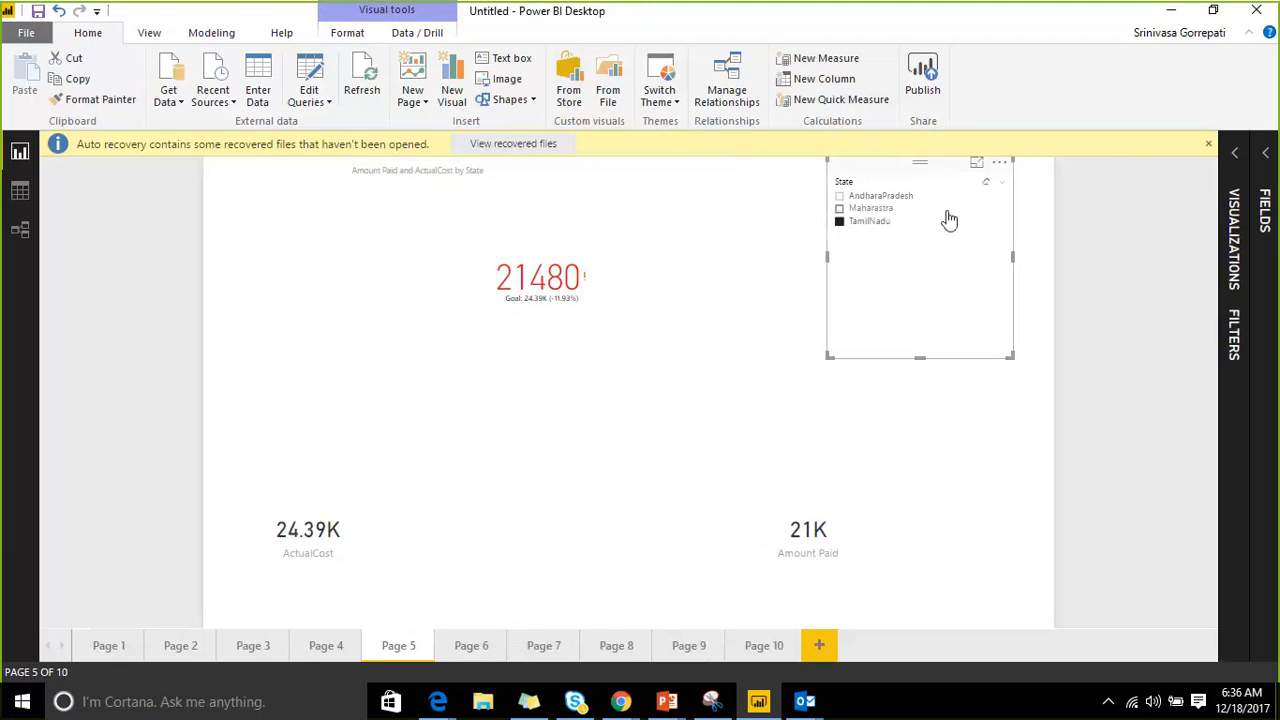
pyautogui.click(887, 210)
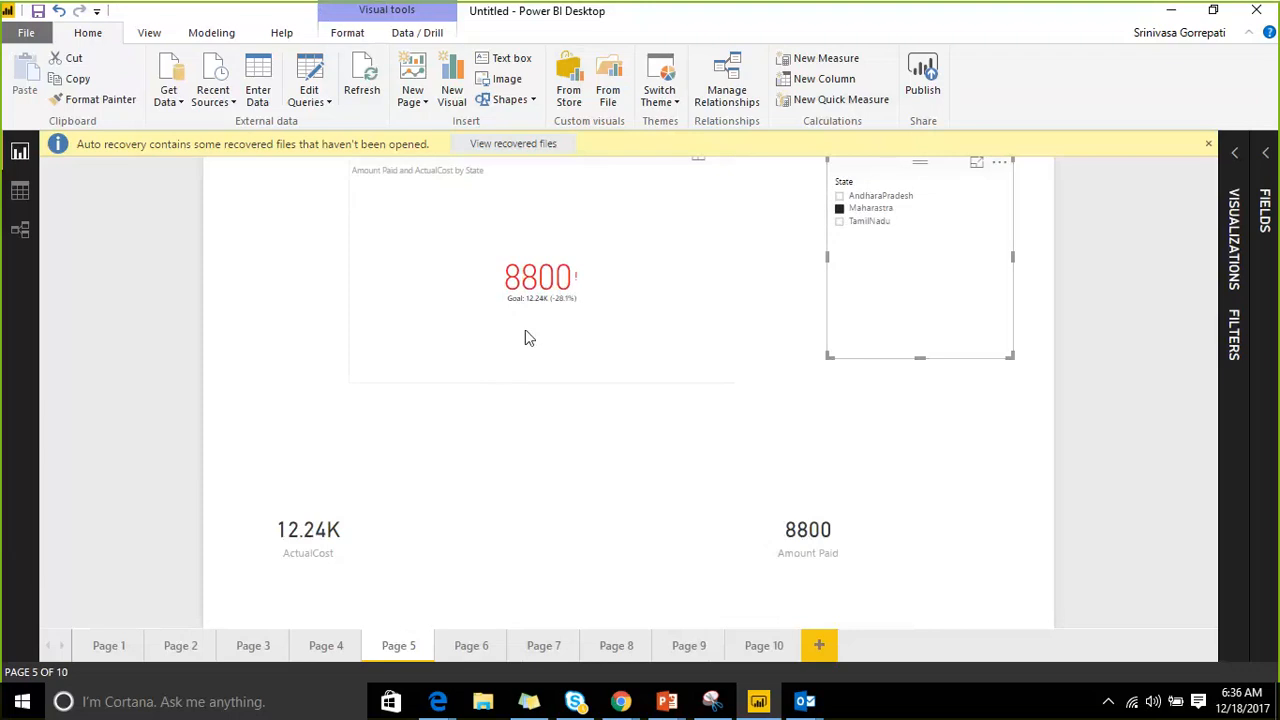
pyautogui.click(872, 197)
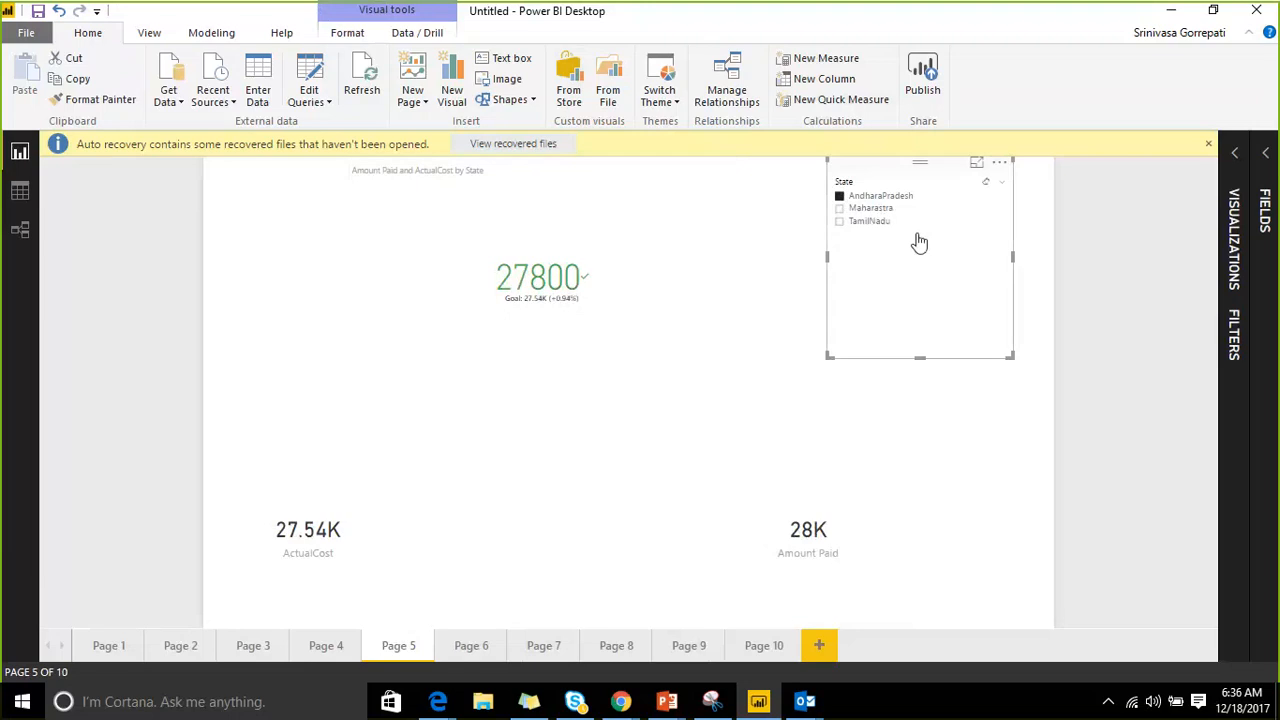
pyautogui.click(882, 207)
pyautogui.click(884, 197)
pyautogui.click(868, 222)
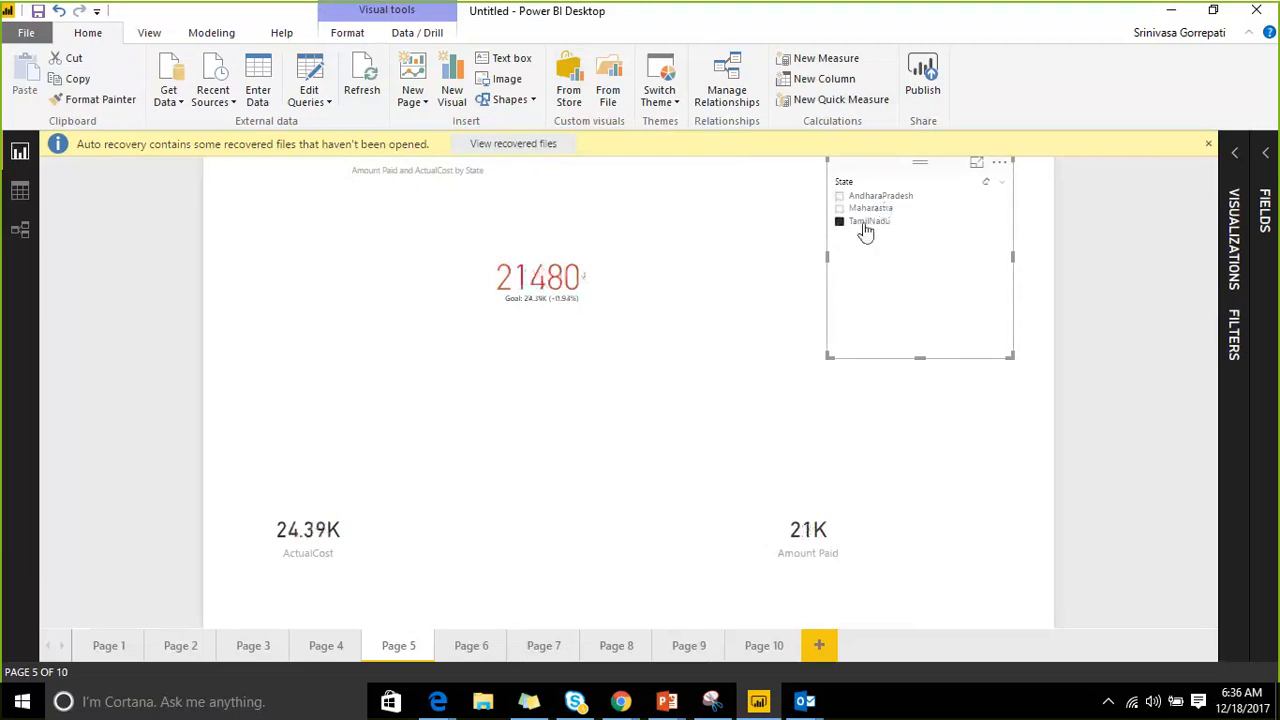
pyautogui.click(868, 226)
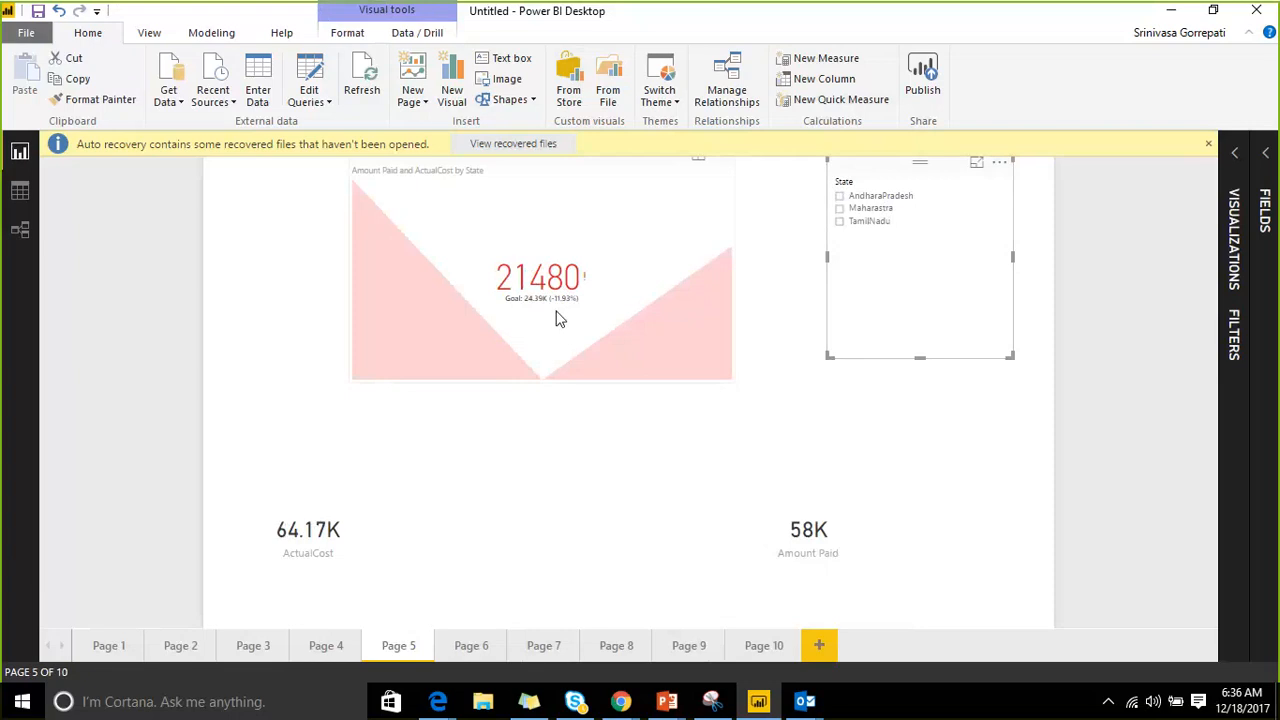
# Select the KPI visual and bring up its Indicator formatting settings.
pyautogui.click(558, 200)
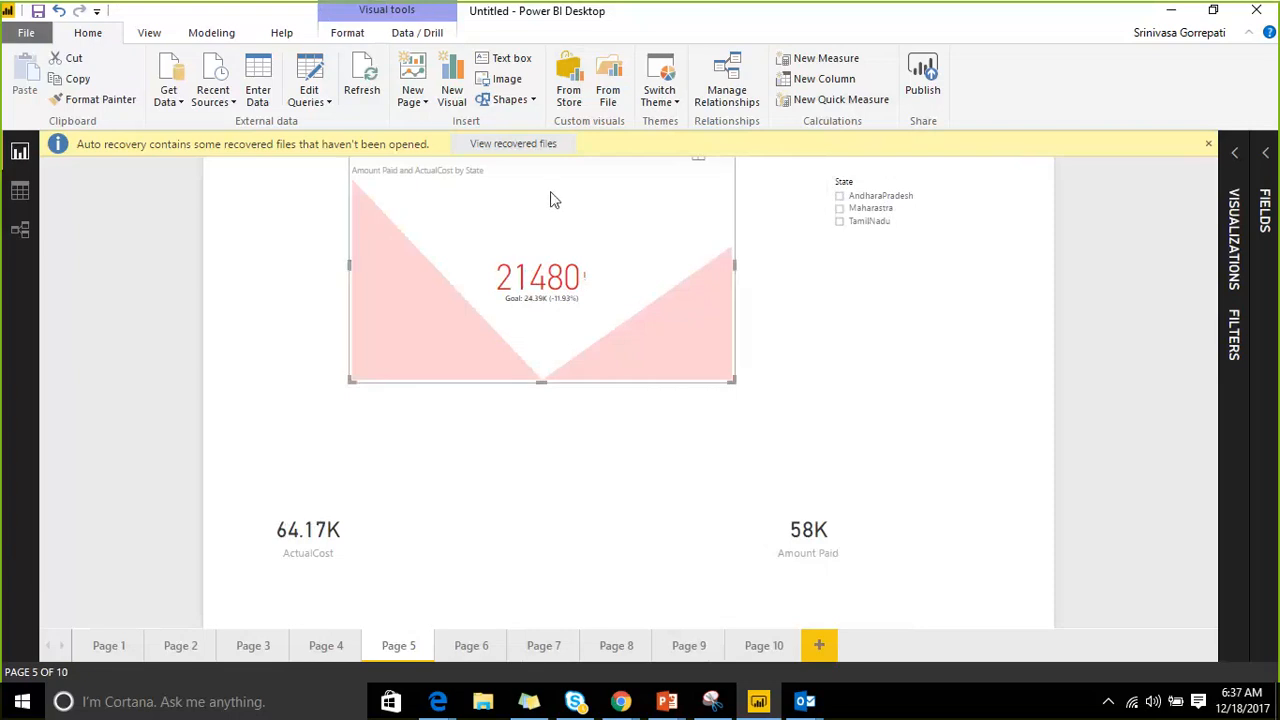
pyautogui.click(717, 205)
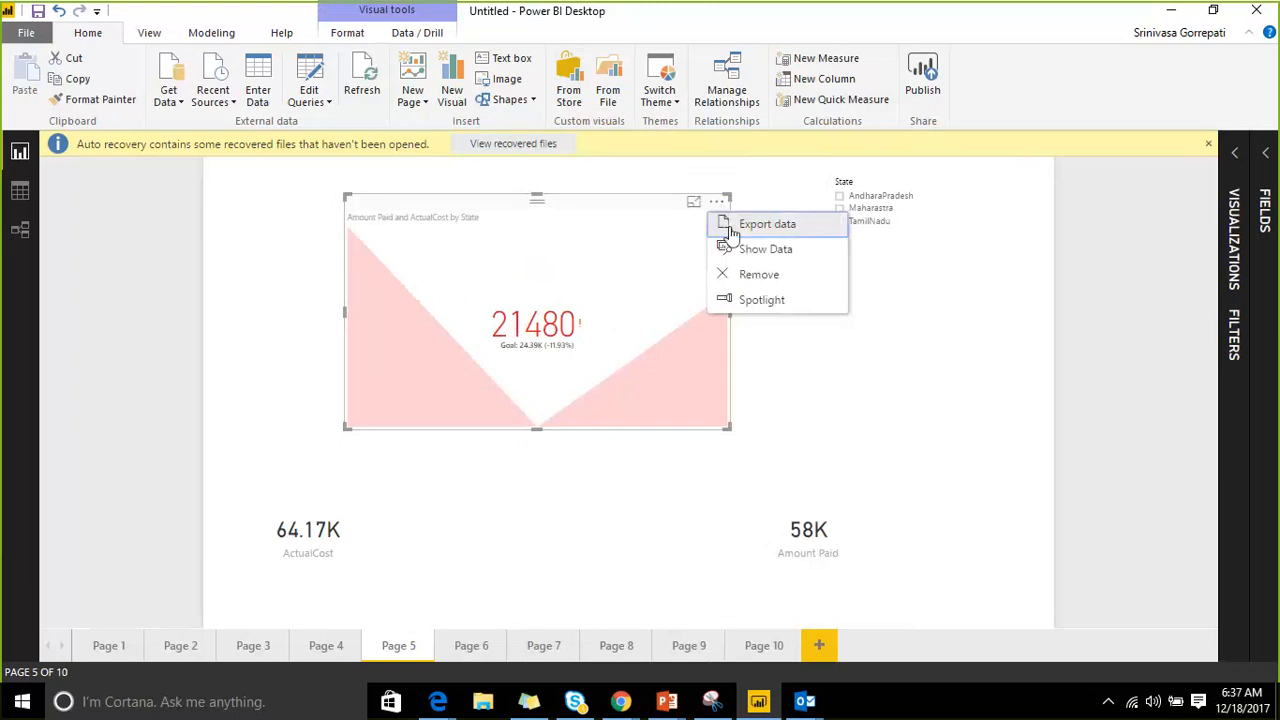
pyautogui.click(1238, 157)
pyautogui.click(1239, 157)
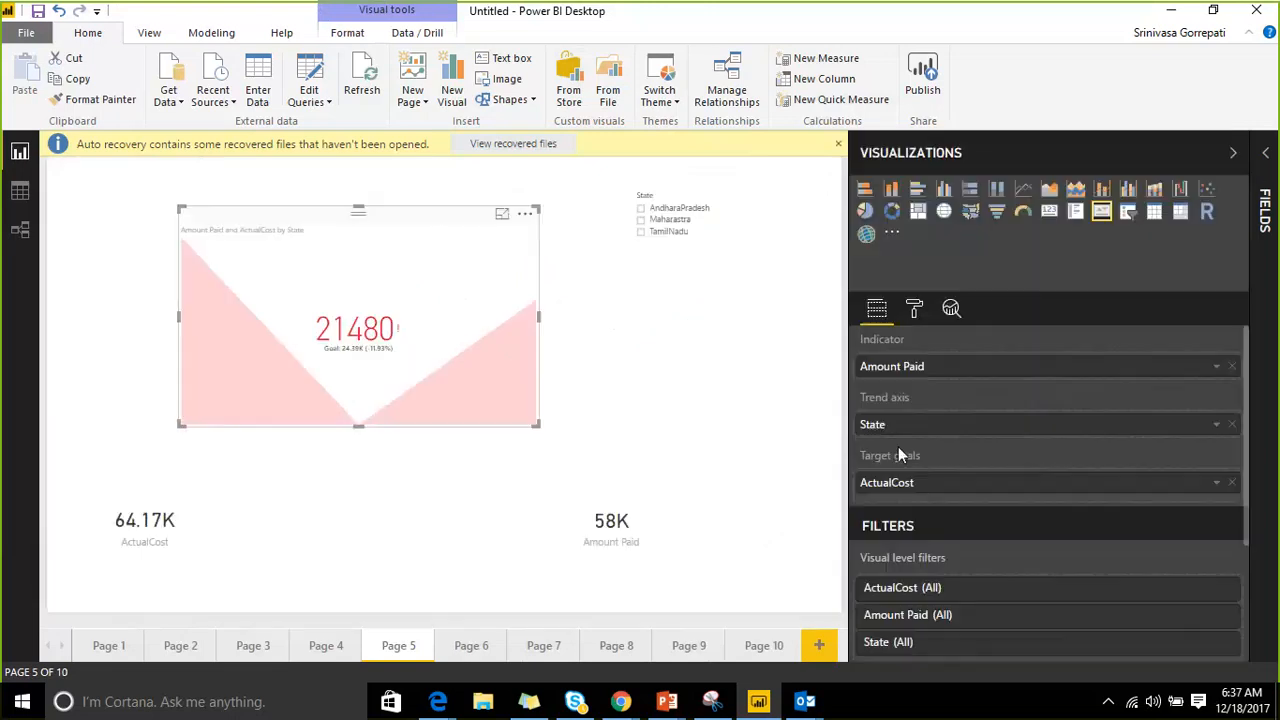
pyautogui.click(913, 308)
pyautogui.click(864, 345)
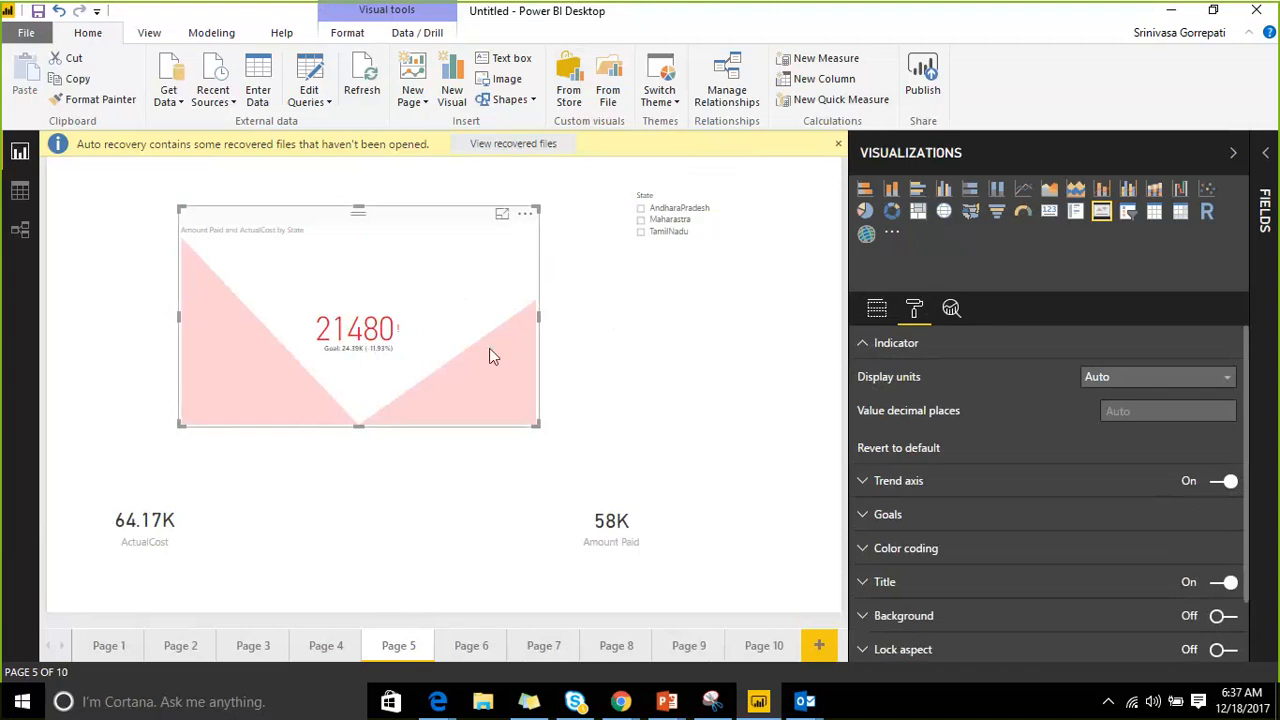
# After trying Thousands and Millions, set the KPI display units to None with 1 decimal place.
pyautogui.click(1120, 376)
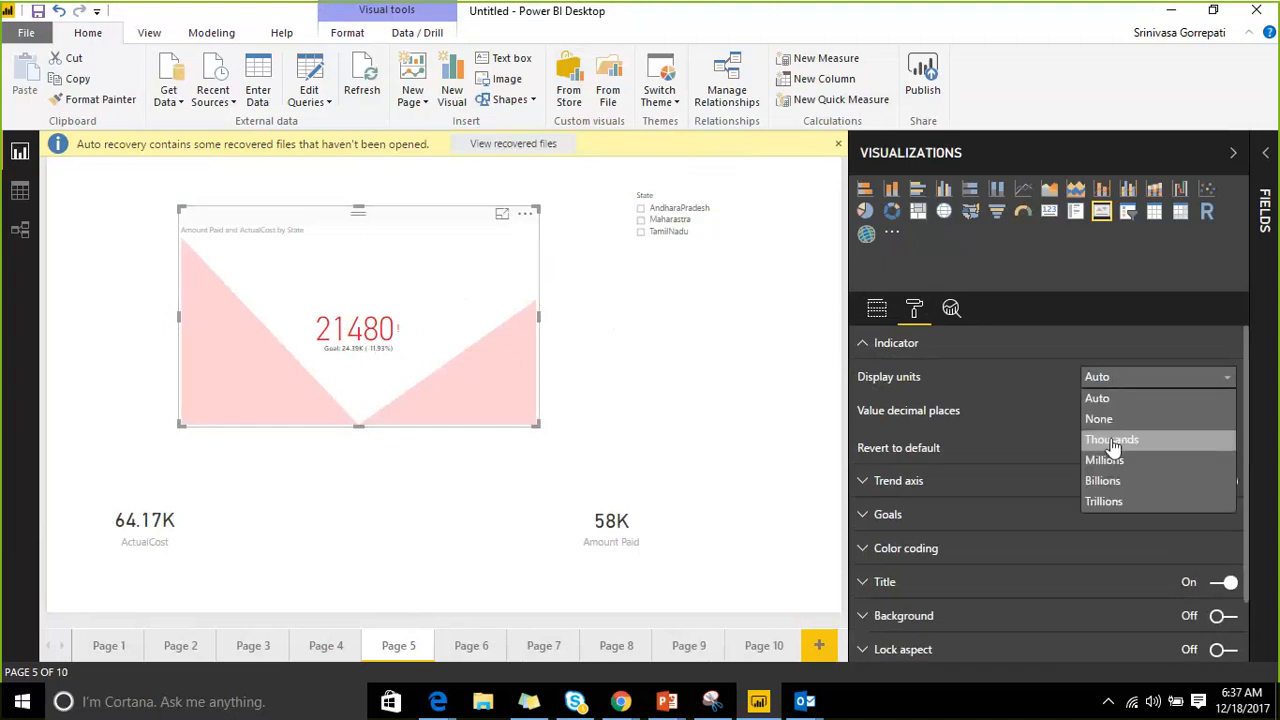
pyautogui.click(1115, 439)
pyautogui.click(1138, 389)
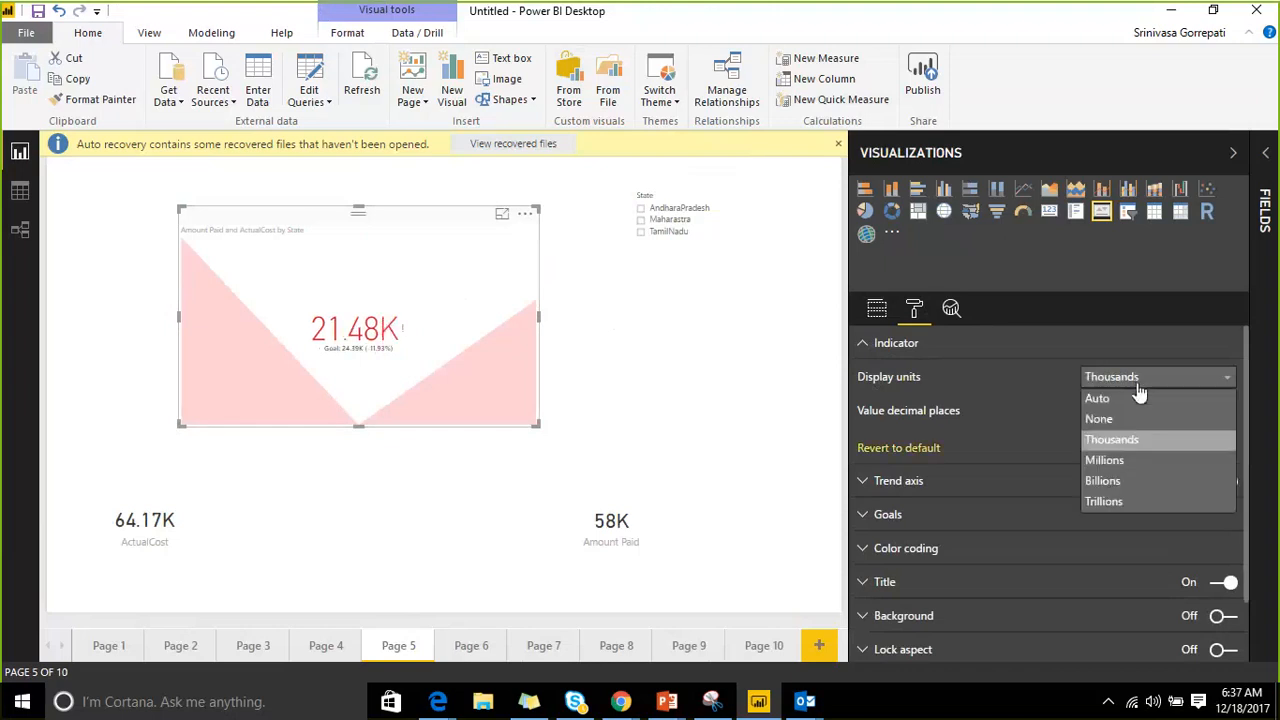
pyautogui.click(1126, 460)
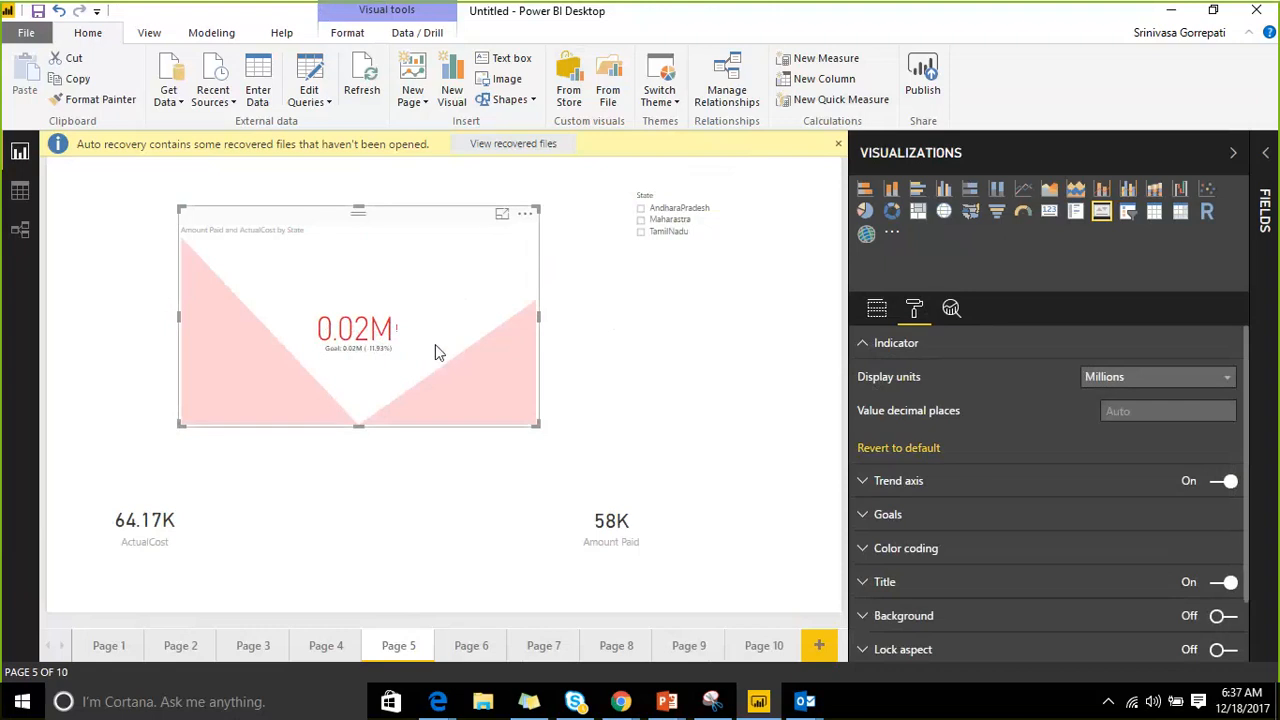
pyautogui.click(1104, 376)
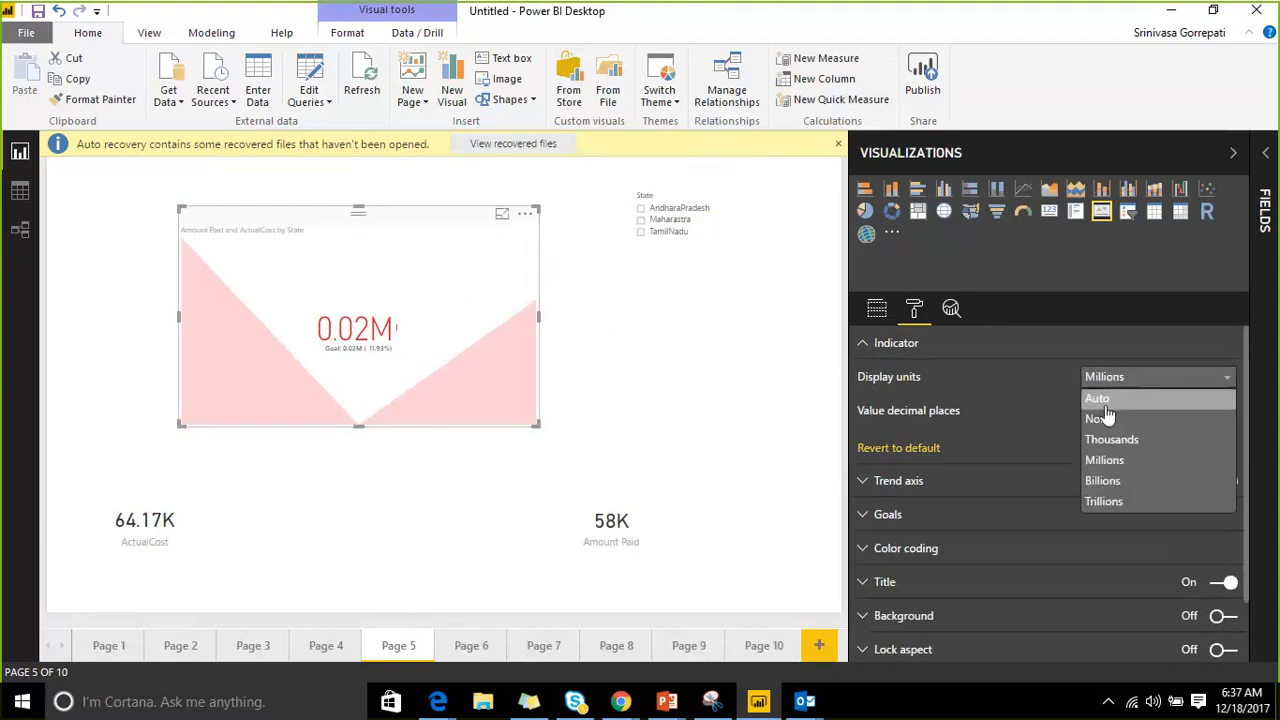
pyautogui.click(1105, 418)
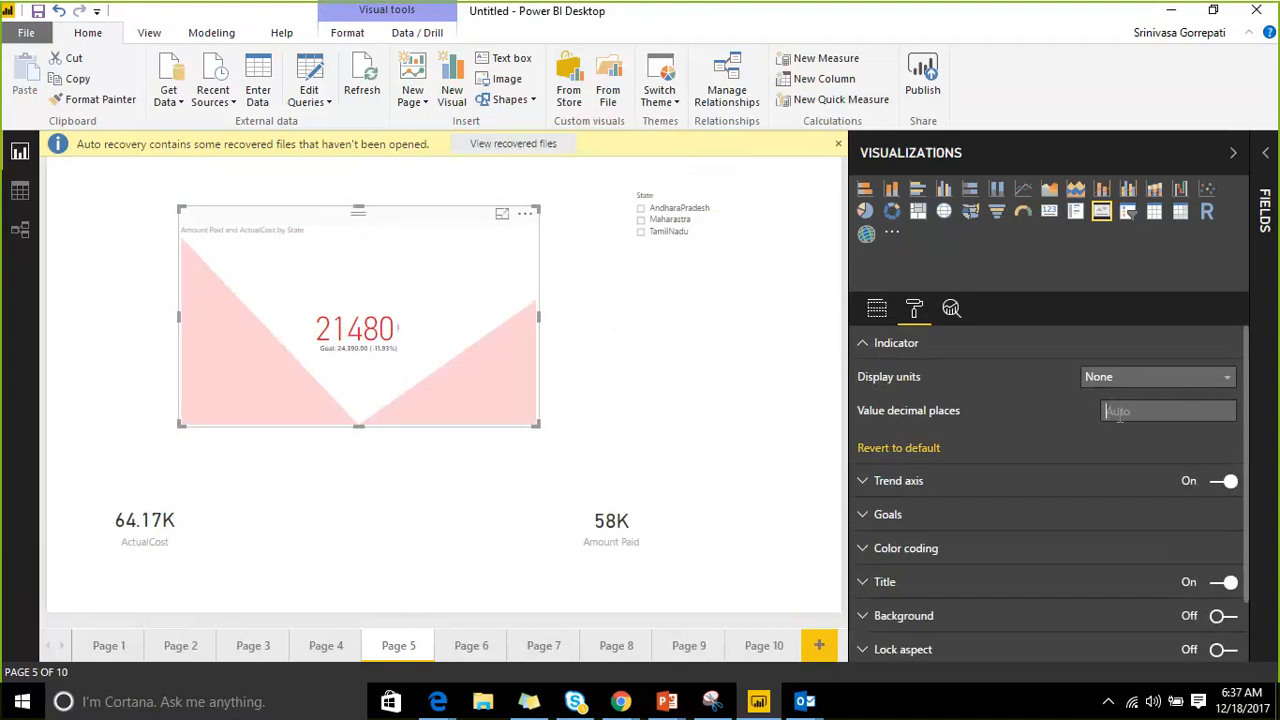
pyautogui.write('1')
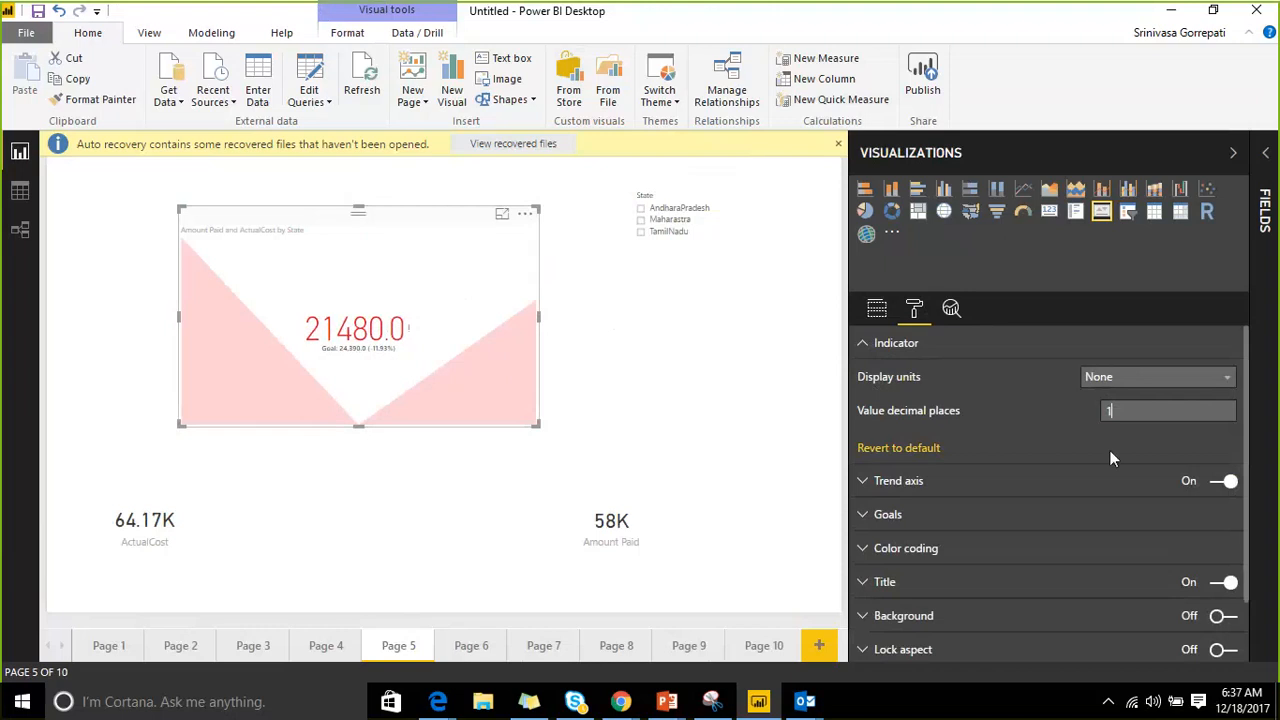
# Turn off the KPI's Trend axis background.
pyautogui.click(862, 481)
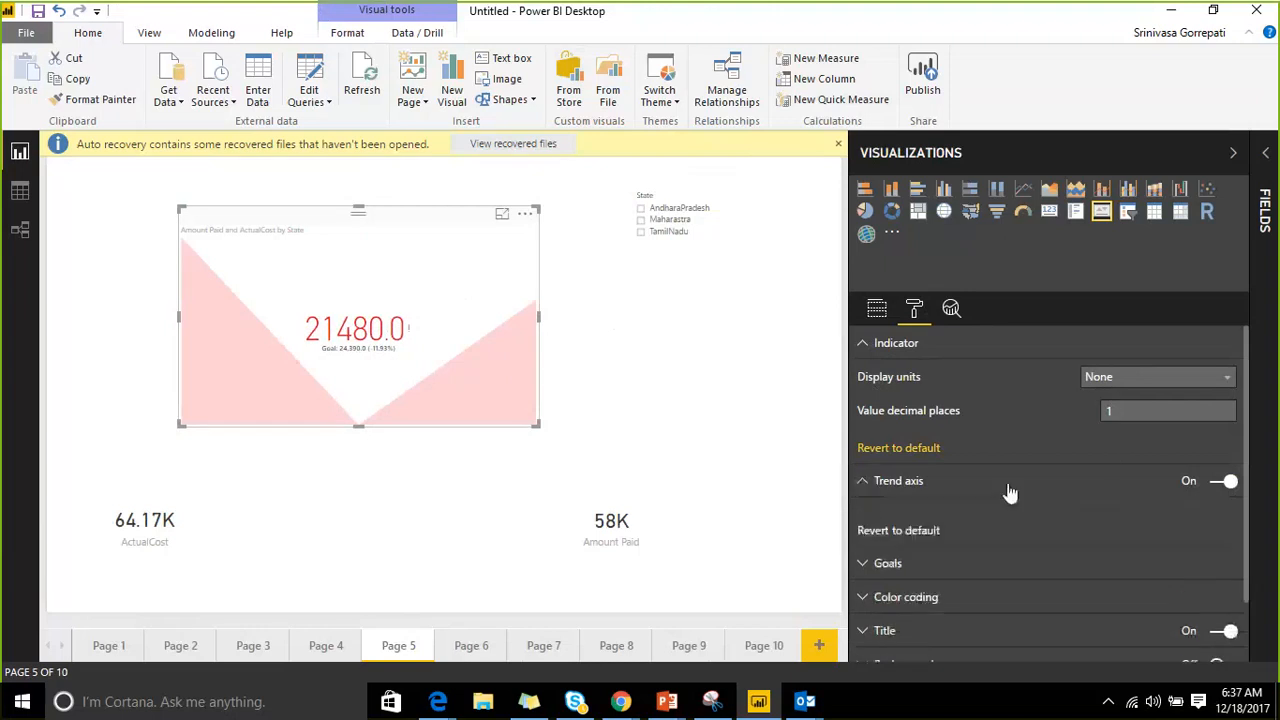
pyautogui.click(1220, 484)
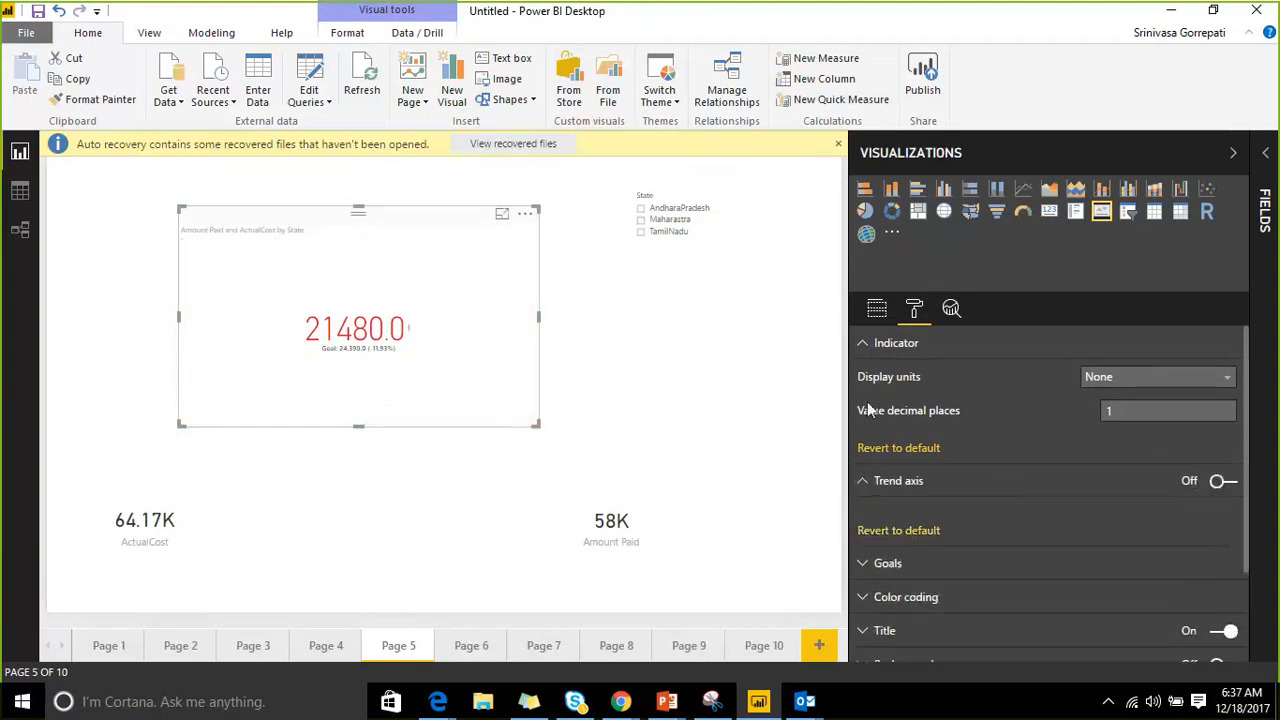
pyautogui.scroll(-2, 917, 505)
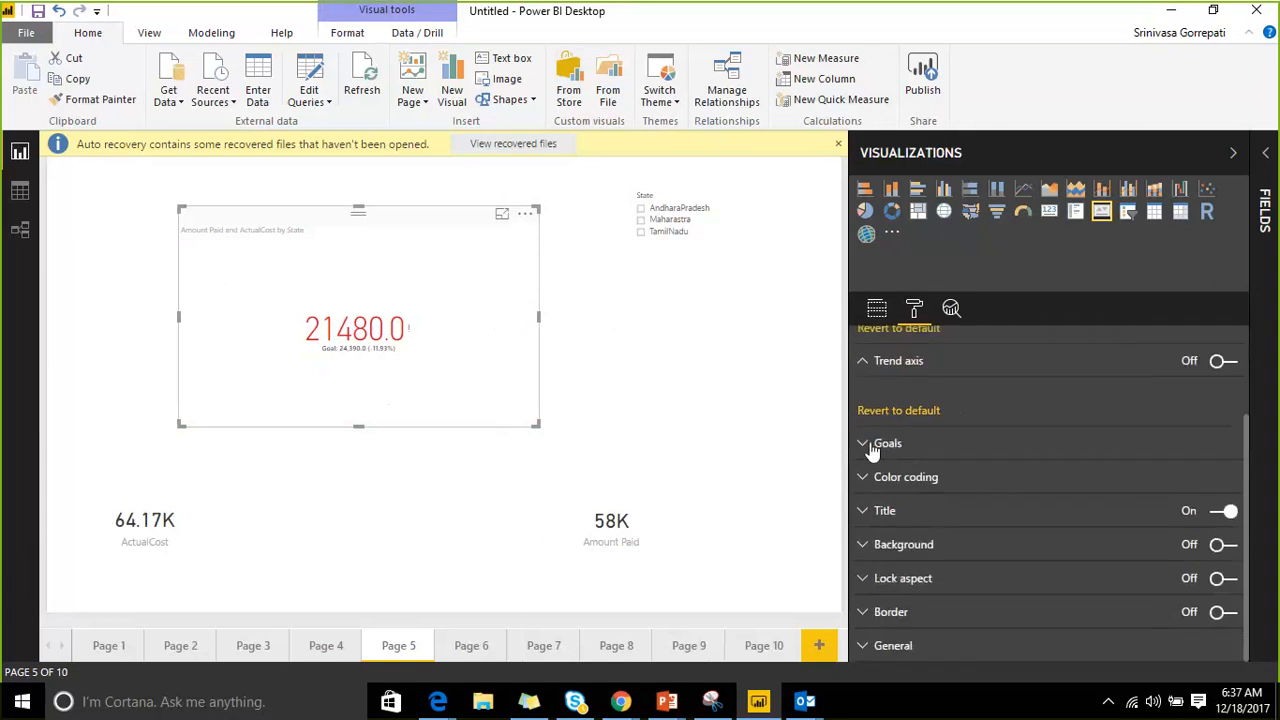
# Keep the KPI's Goal and Distance shown, and expand the Color coding settings.
pyautogui.click(874, 443)
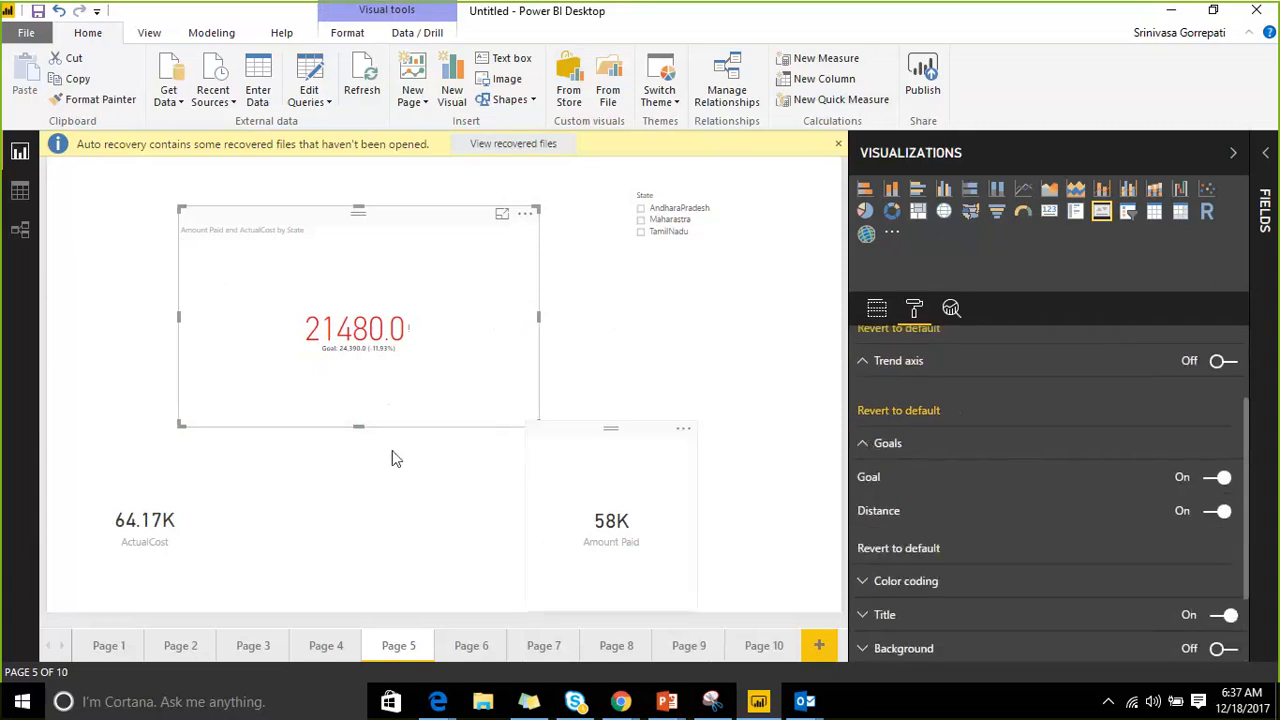
pyautogui.click(1215, 478)
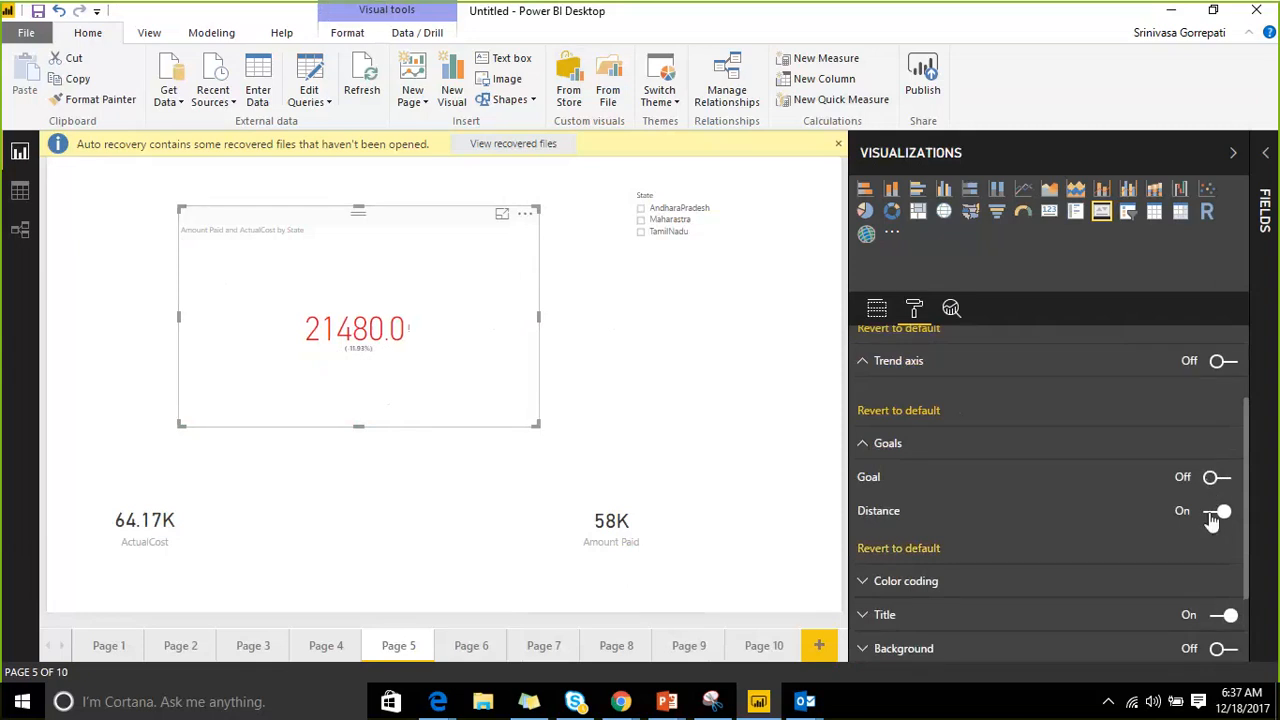
pyautogui.click(1214, 511)
pyautogui.click(1216, 511)
pyautogui.click(1217, 477)
pyautogui.scroll(-2, 1000, 448)
pyautogui.click(866, 490)
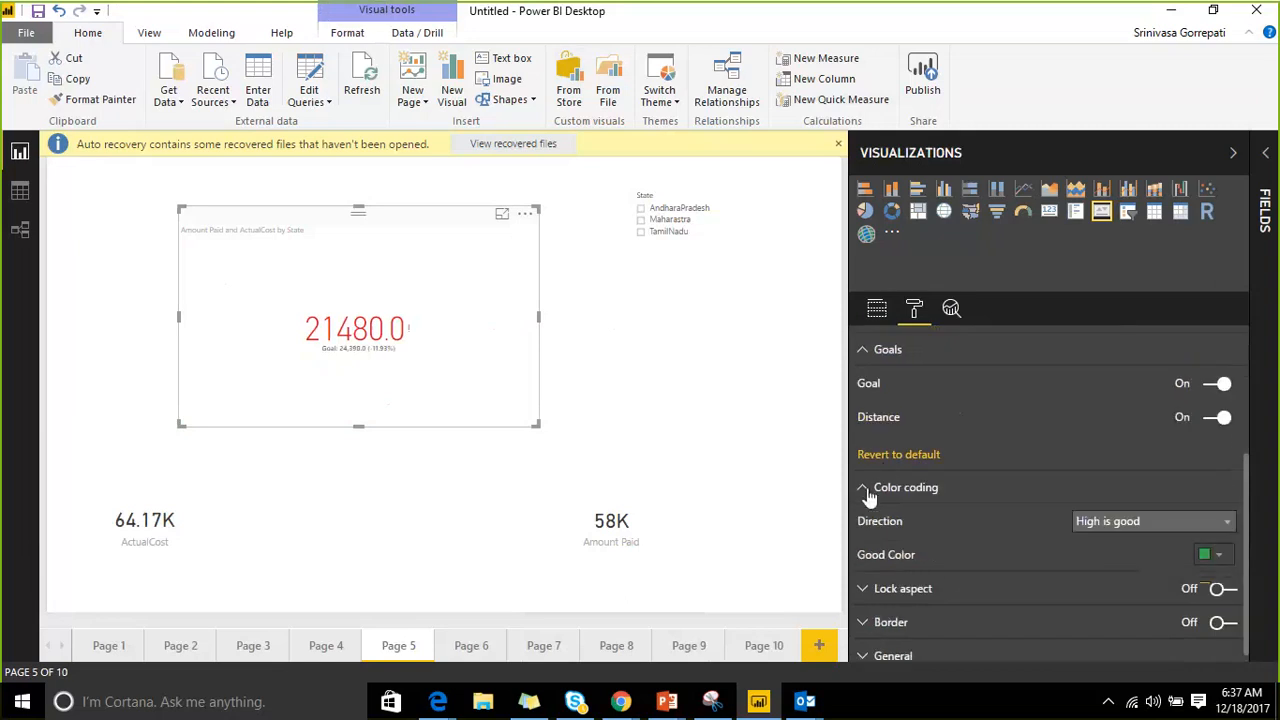
pyautogui.scroll(-1, 883, 462)
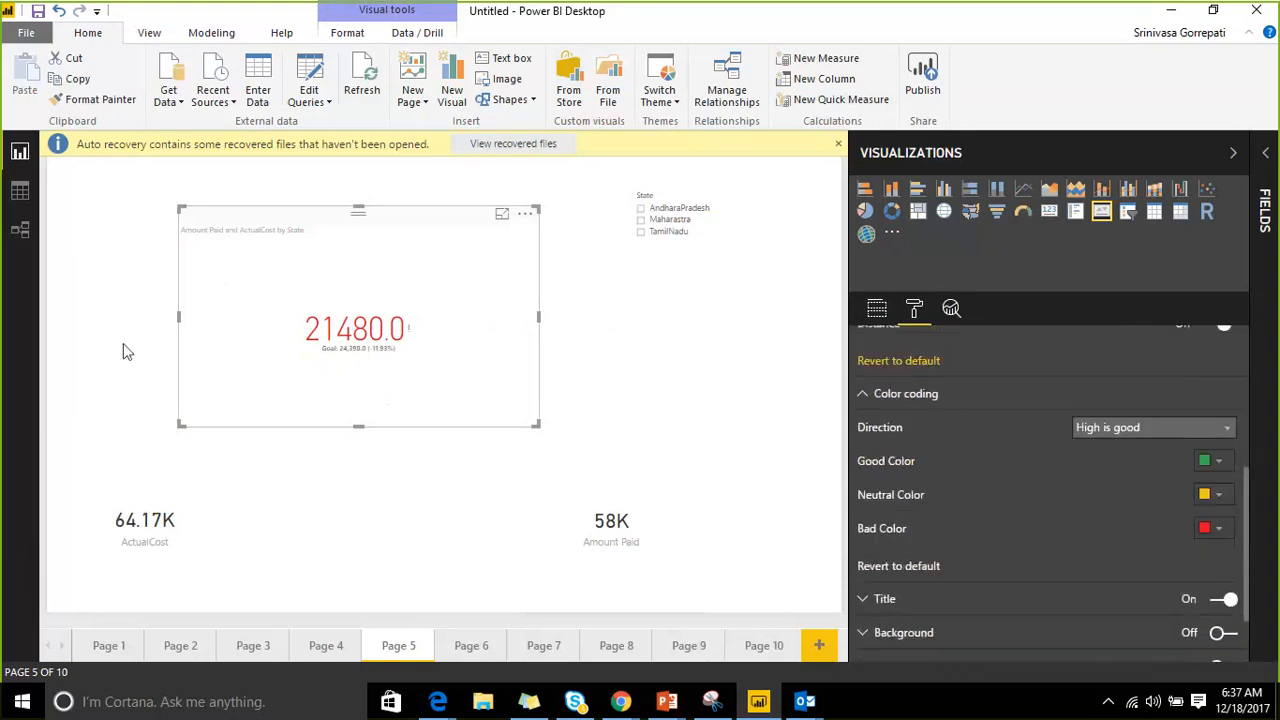
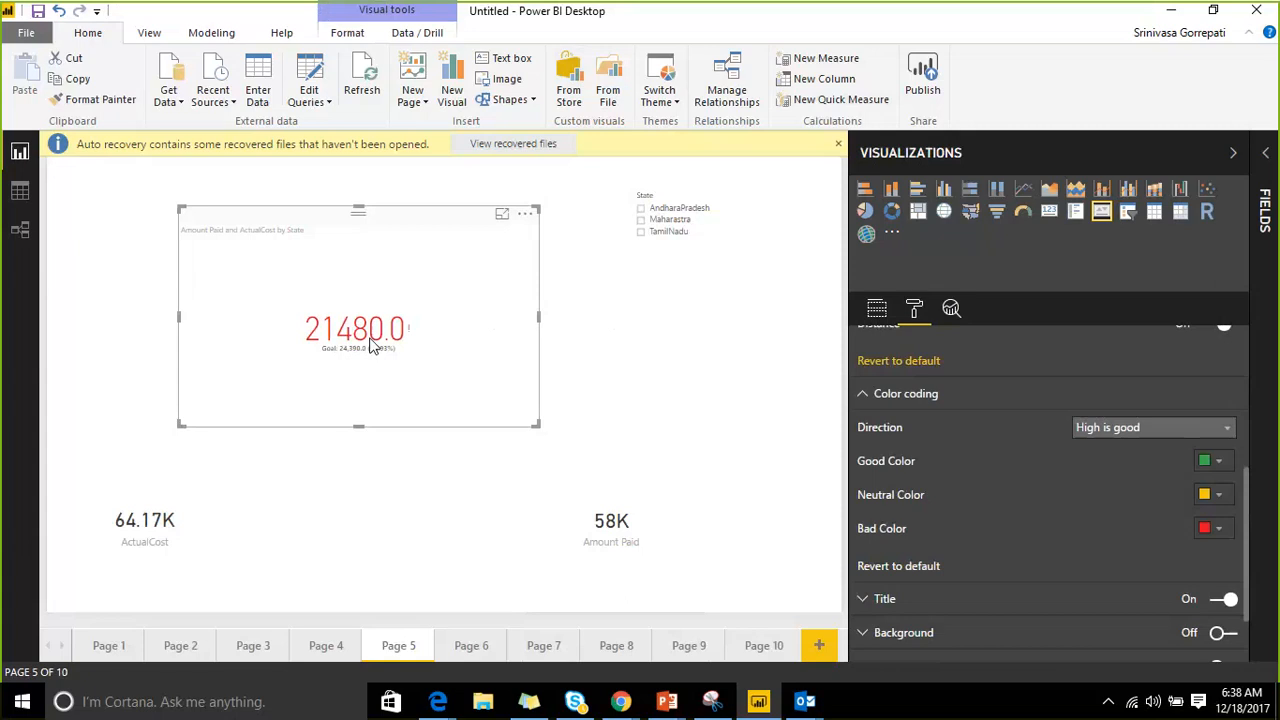
# Set the KPI's color coding direction to Low is good so 21480.0 shows green.
pyautogui.click(1130, 430)
pyautogui.click(1133, 472)
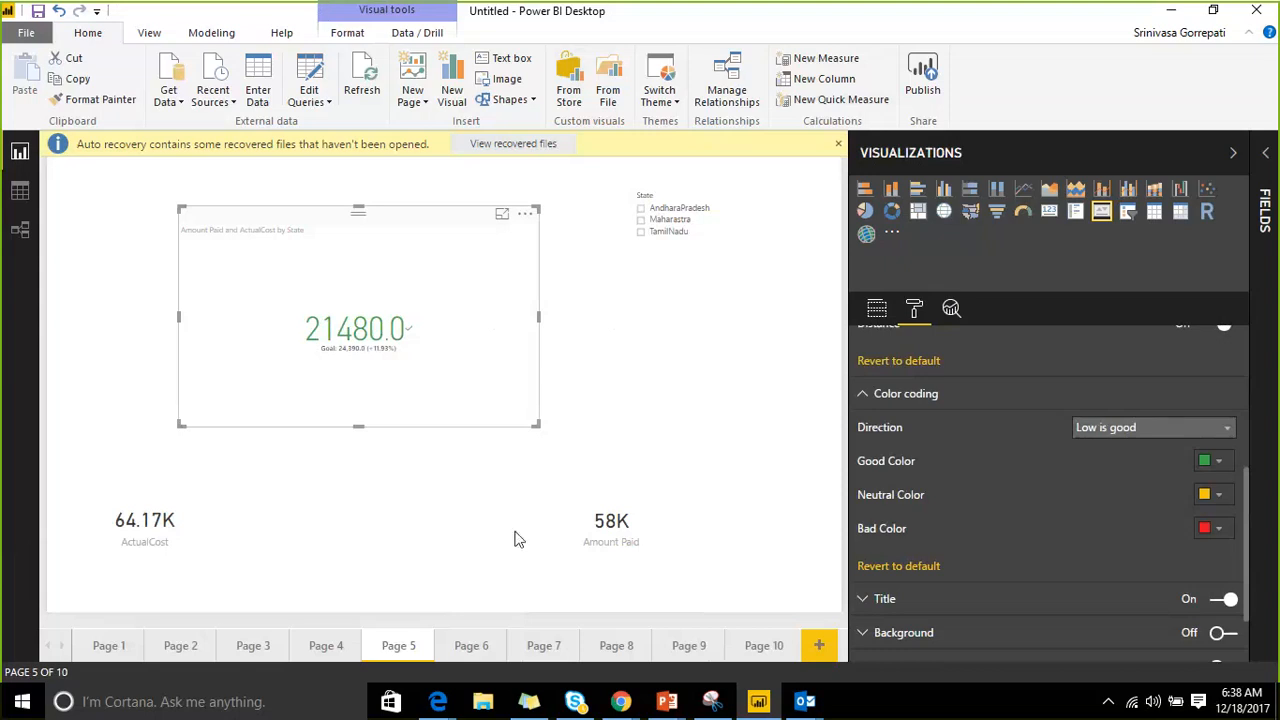
# Filter the State slicer through TamilNadu and Maharastra, ending on AndharaPradesh.
pyautogui.click(655, 232)
pyautogui.click(657, 220)
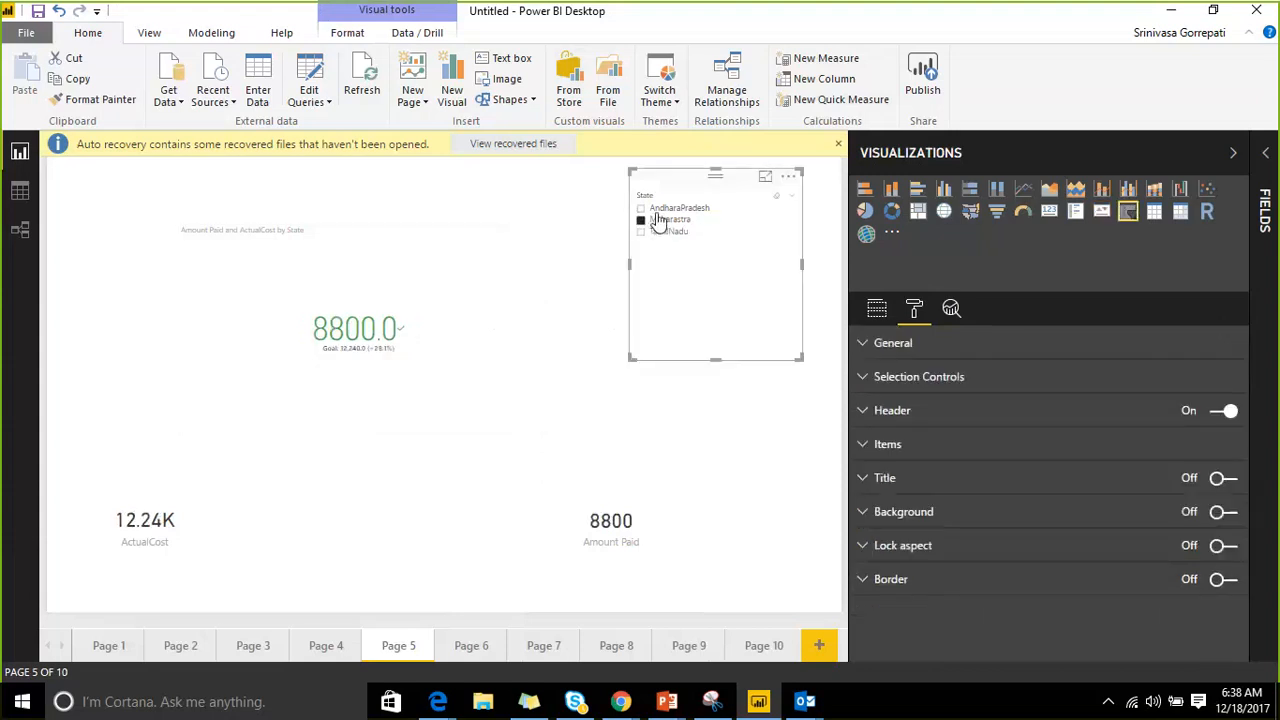
pyautogui.click(650, 208)
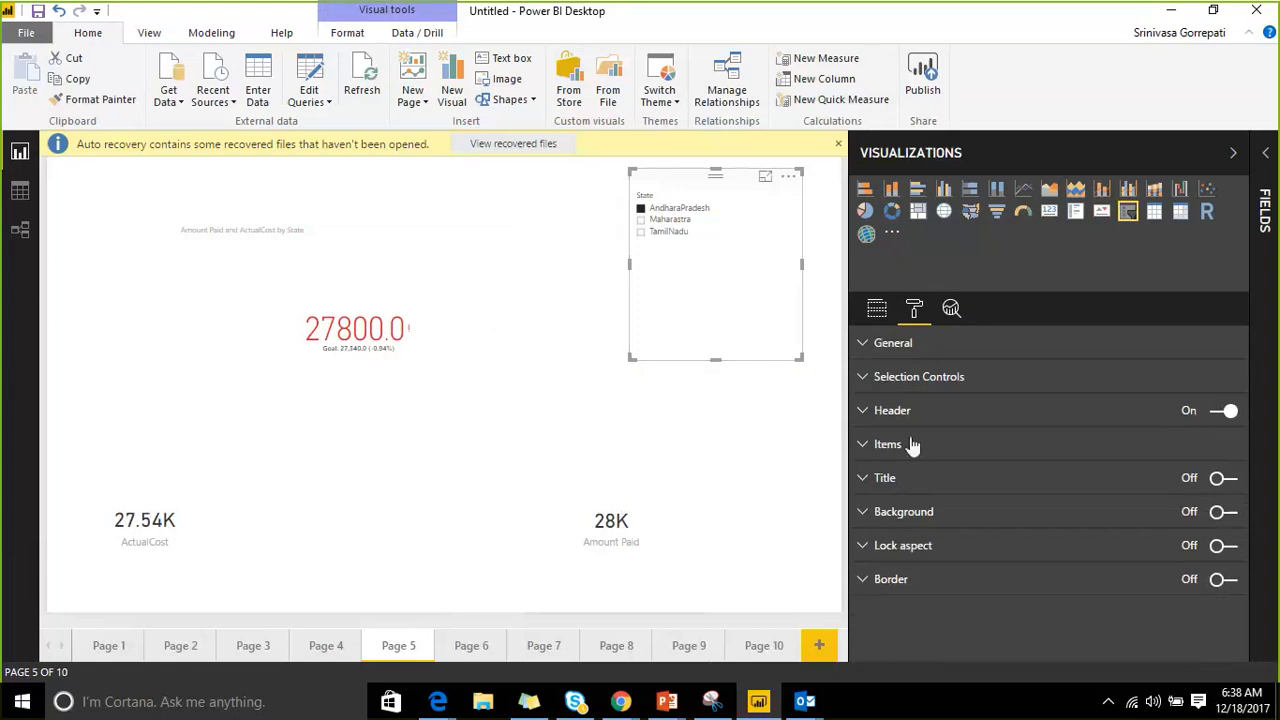
# Select the KPI visual and scroll its Format pane down to Color coding.
pyautogui.click(390, 320)
pyautogui.scroll(-2, 907, 428)
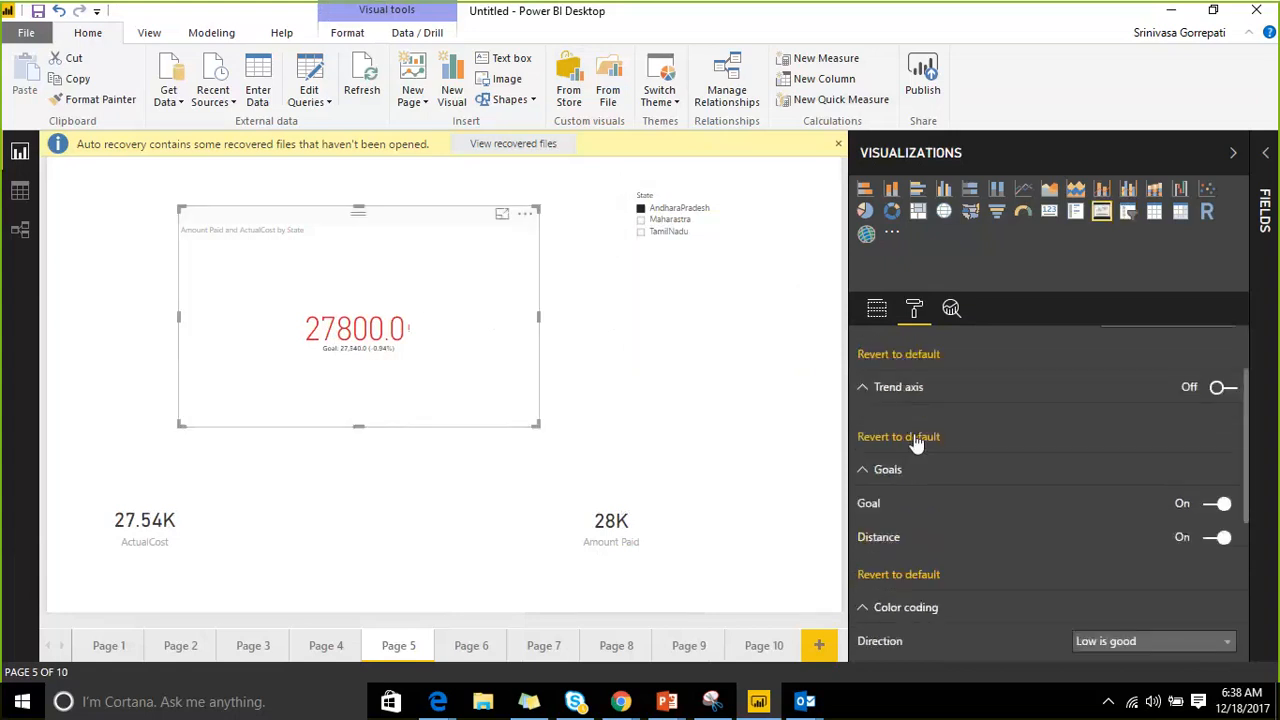
pyautogui.scroll(-2, 914, 440)
pyautogui.scroll(-1, 904, 454)
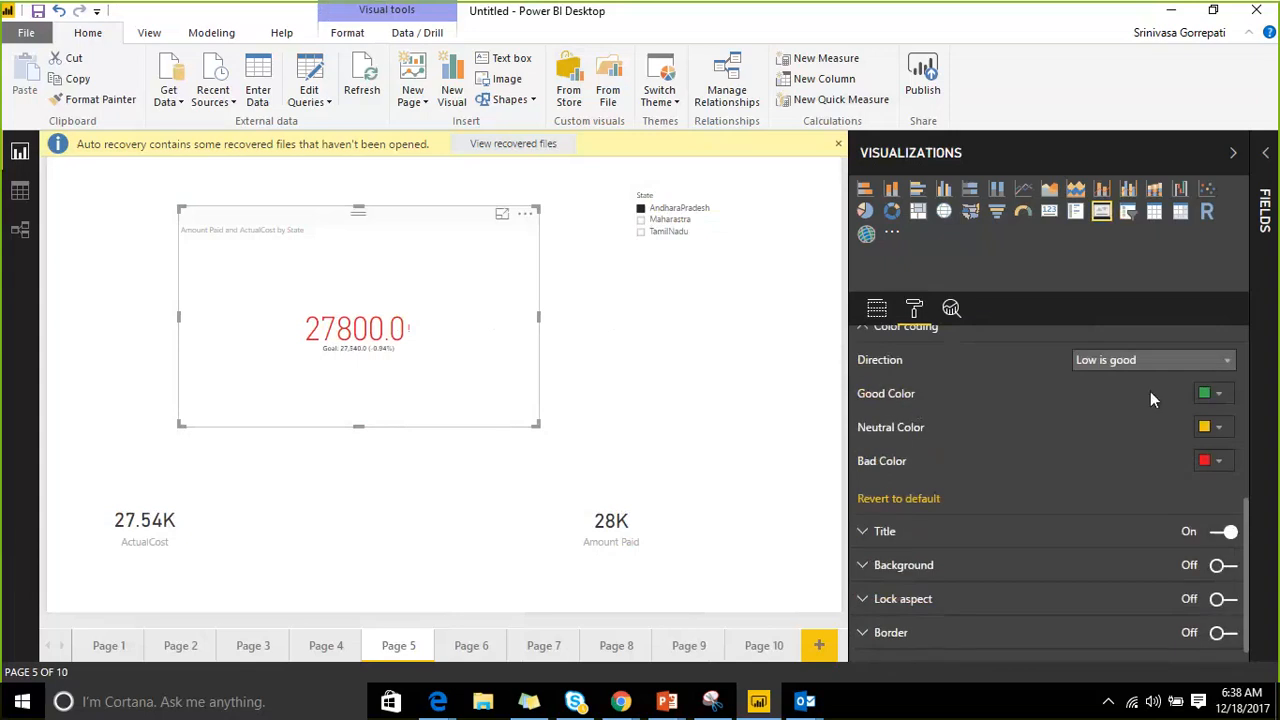
# Change the KPI's Bad Color to the blue-purple recent colour, then shrink the KPI slightly.
pyautogui.click(1217, 460)
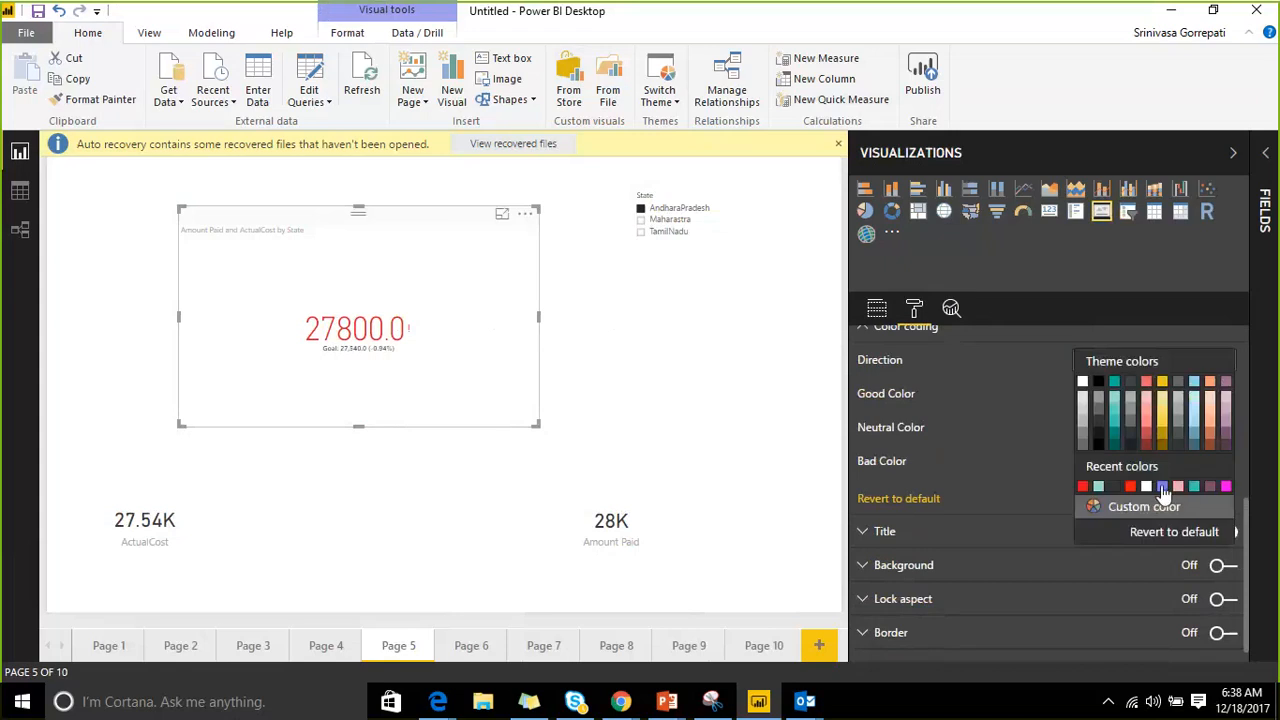
pyautogui.click(1162, 486)
pyautogui.scroll(-1, 1088, 467)
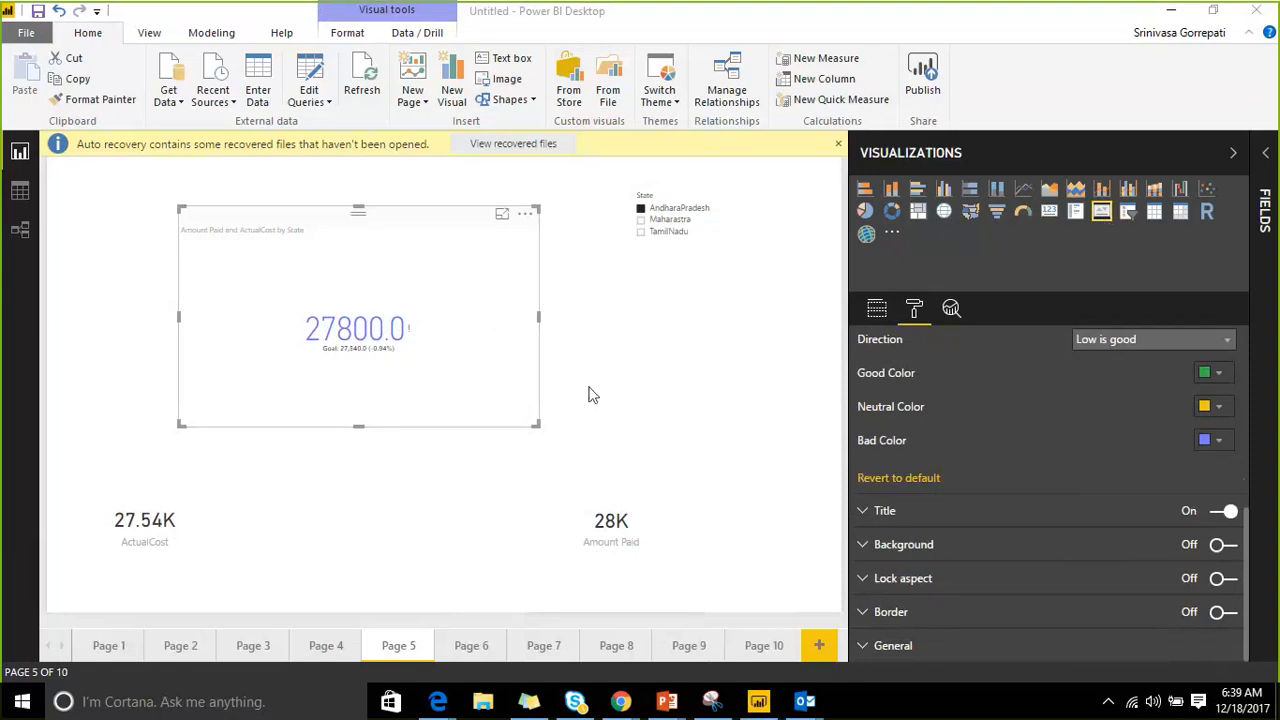
pyautogui.moveTo(539, 429); pyautogui.dragTo(373, 365)
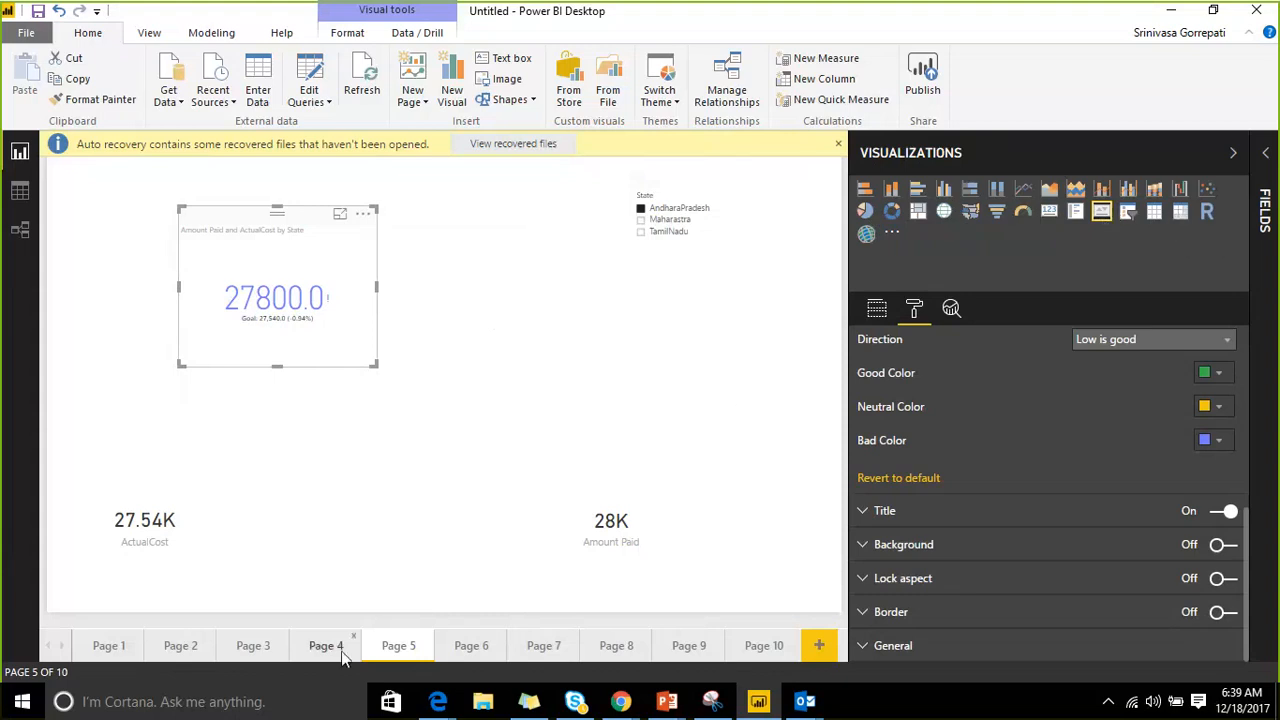
# On Page 6, enlarge and reposition the empty scatter chart, then expand the Fields pane.
pyautogui.click(478, 646)
pyautogui.click(220, 300)
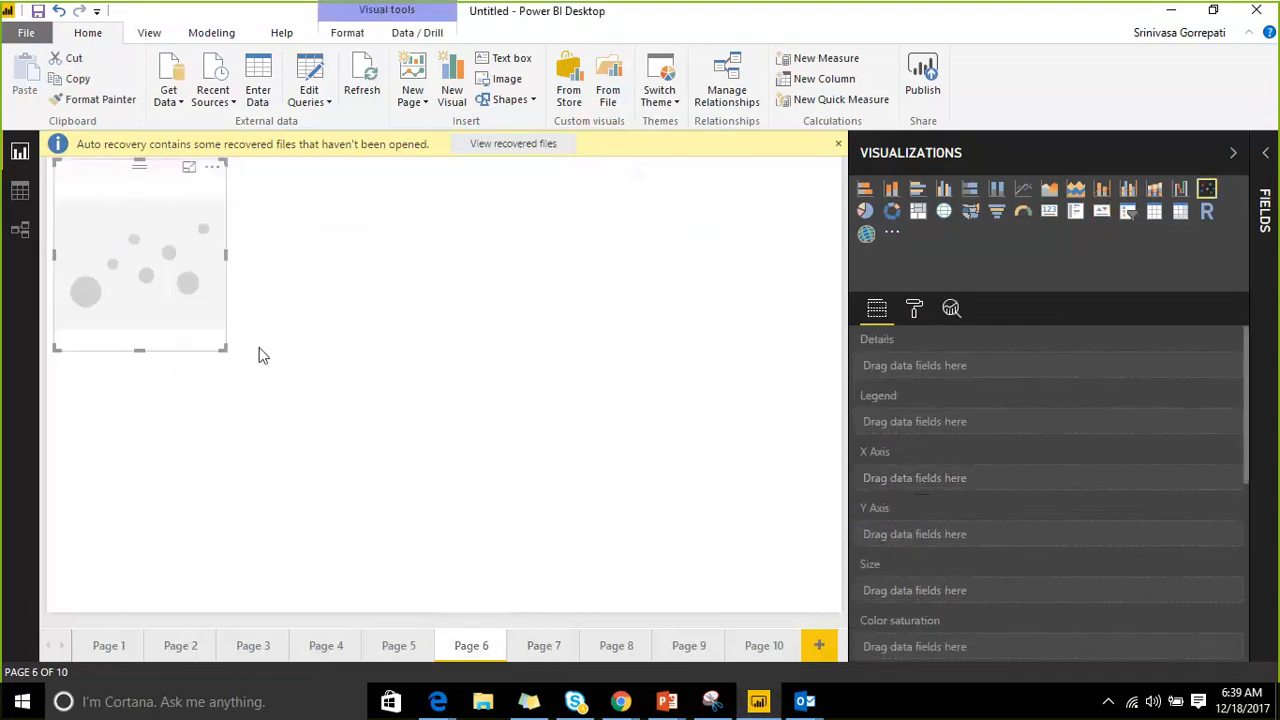
pyautogui.moveTo(223, 349); pyautogui.dragTo(630, 503)
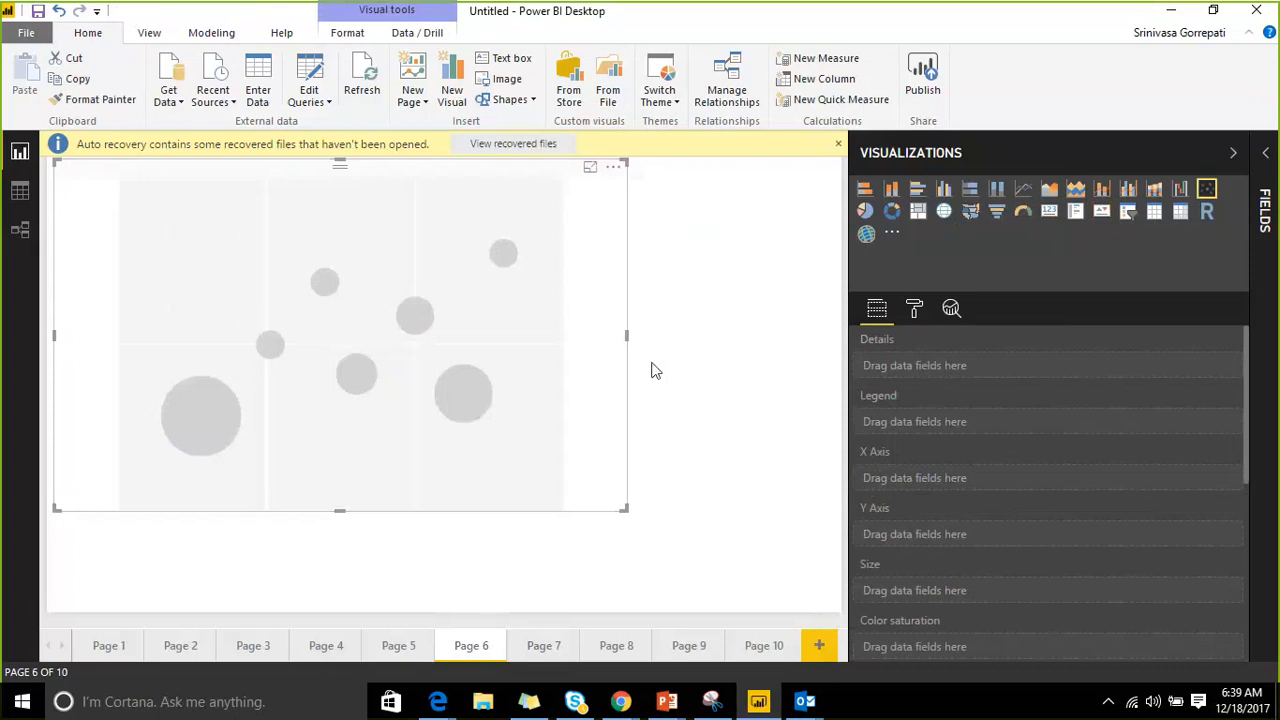
pyautogui.moveTo(340, 206); pyautogui.dragTo(378, 255)
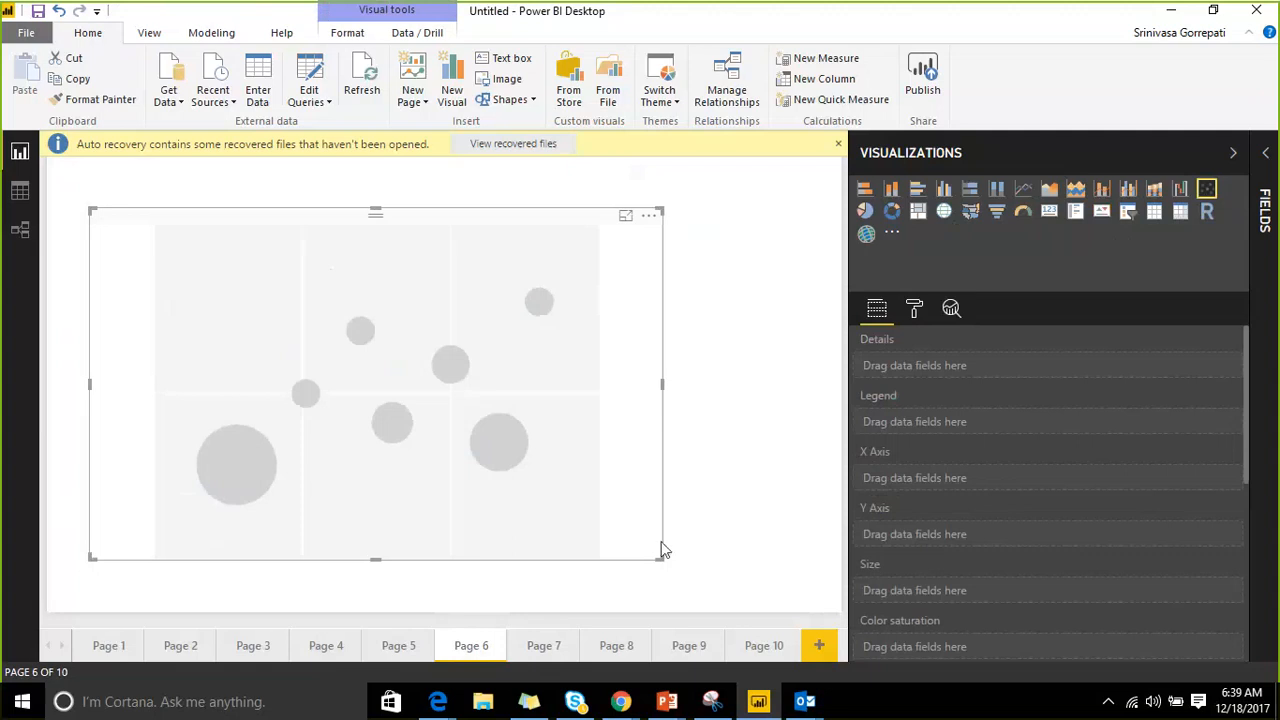
pyautogui.moveTo(660, 553); pyautogui.dragTo(608, 506)
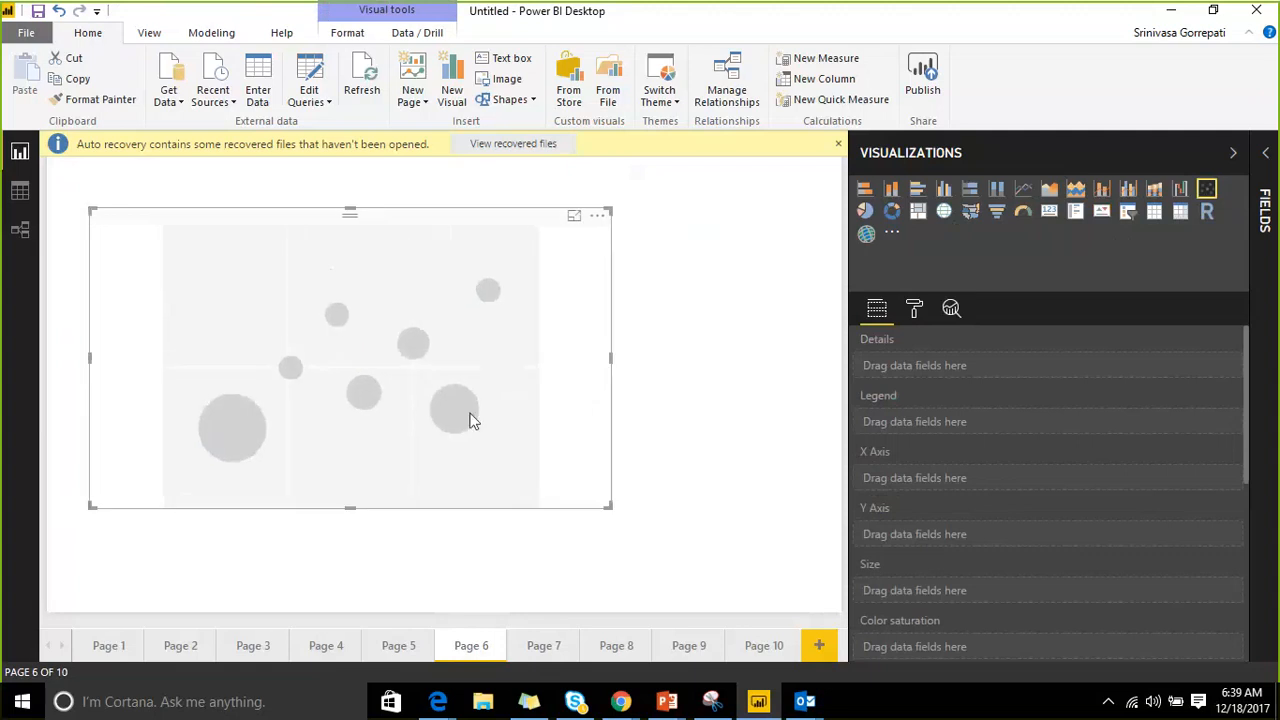
pyautogui.moveTo(349, 232); pyautogui.dragTo(390, 237)
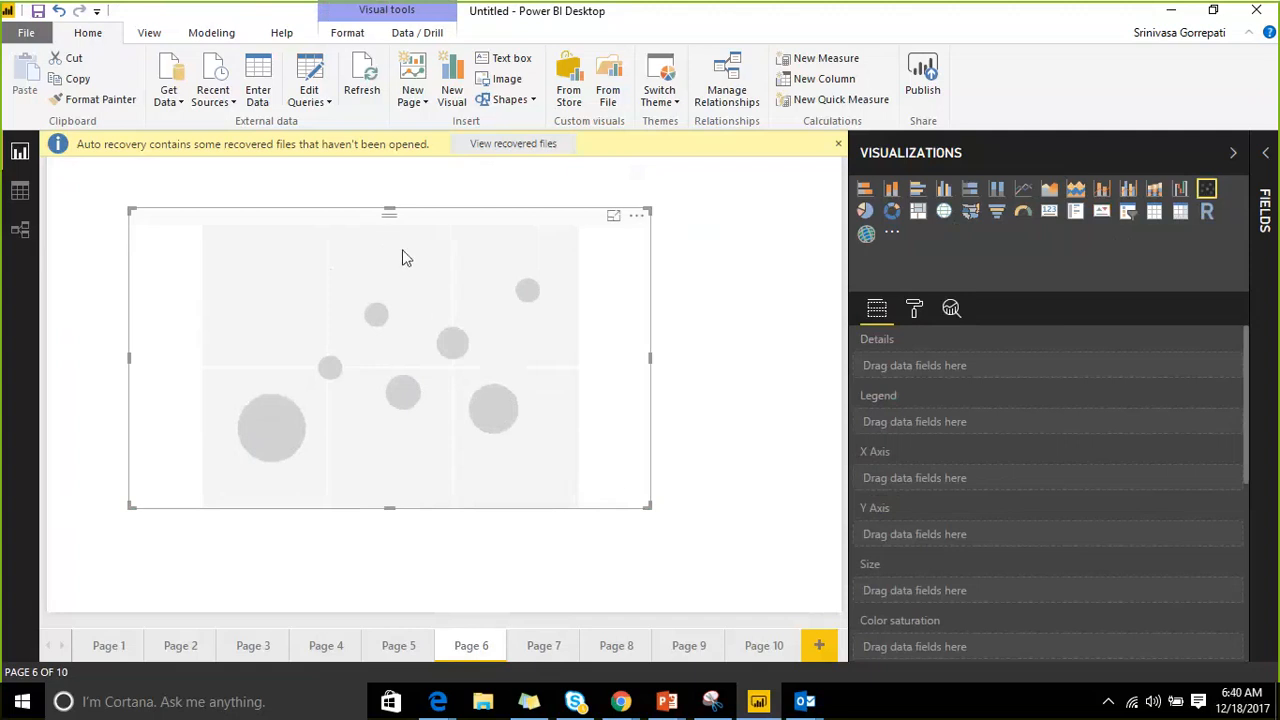
pyautogui.moveTo(400, 257); pyautogui.dragTo(417, 243)
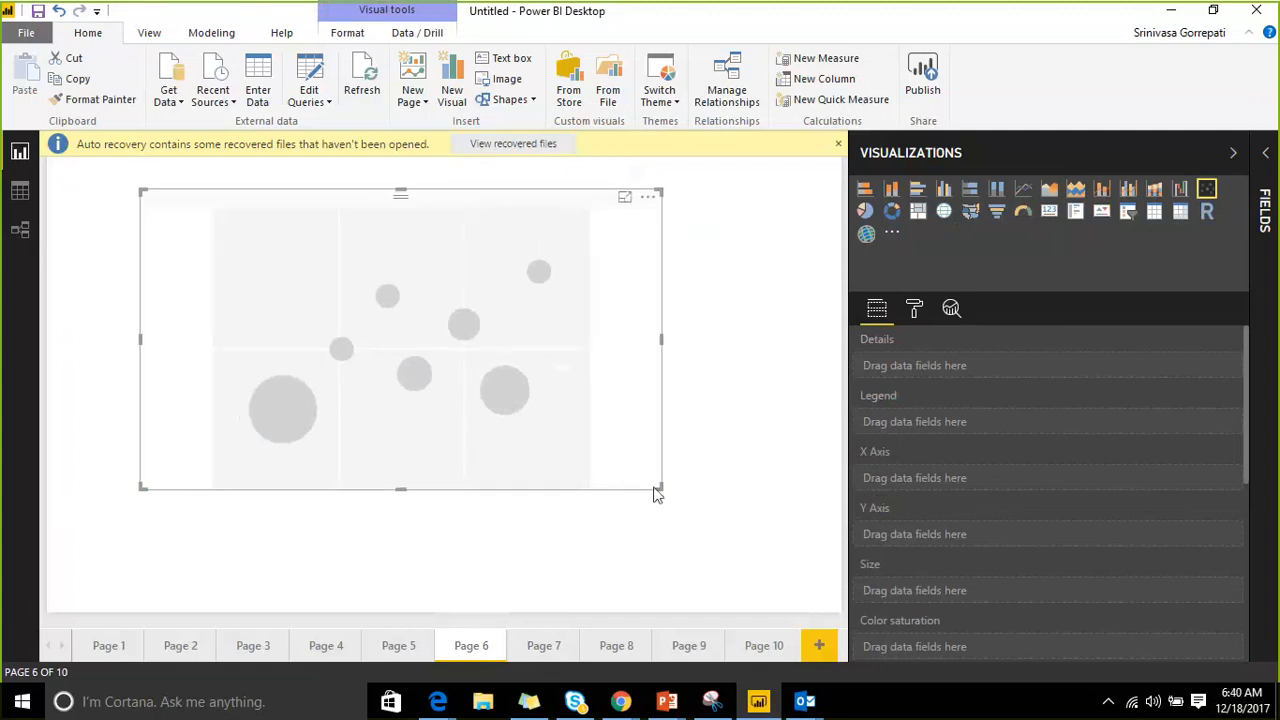
pyautogui.moveTo(656, 494); pyautogui.dragTo(674, 531)
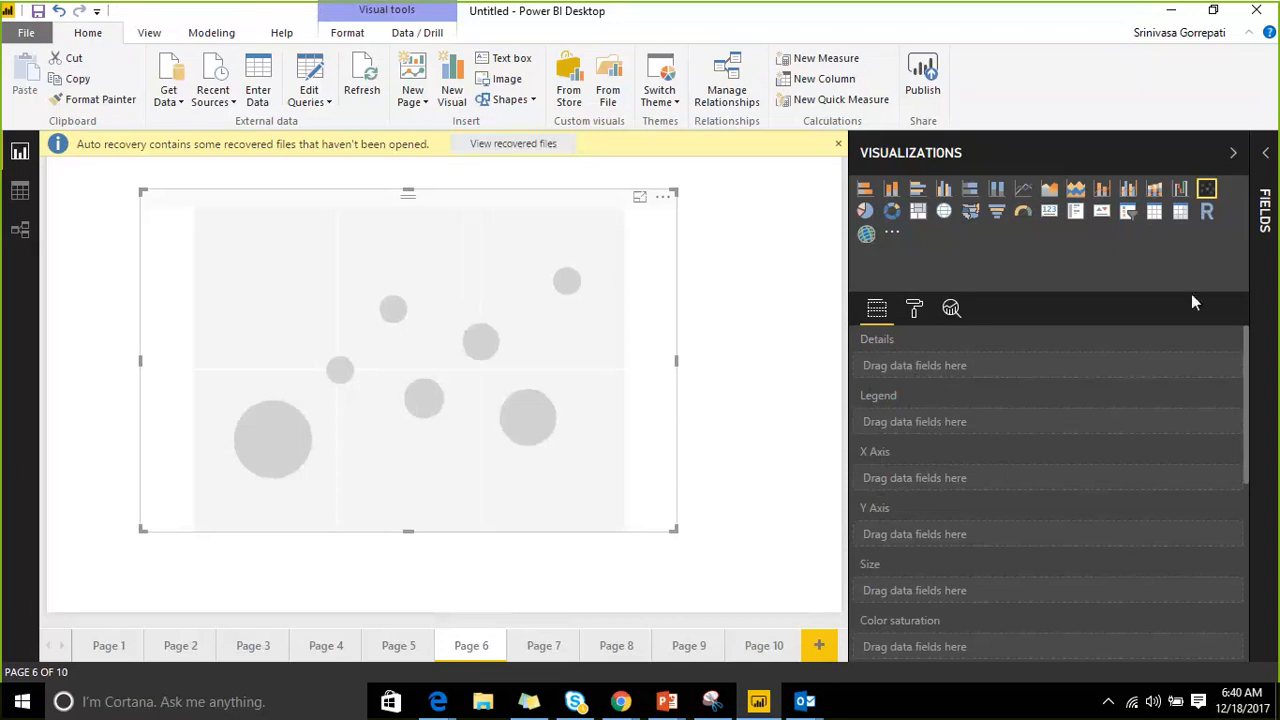
pyautogui.click(1265, 160)
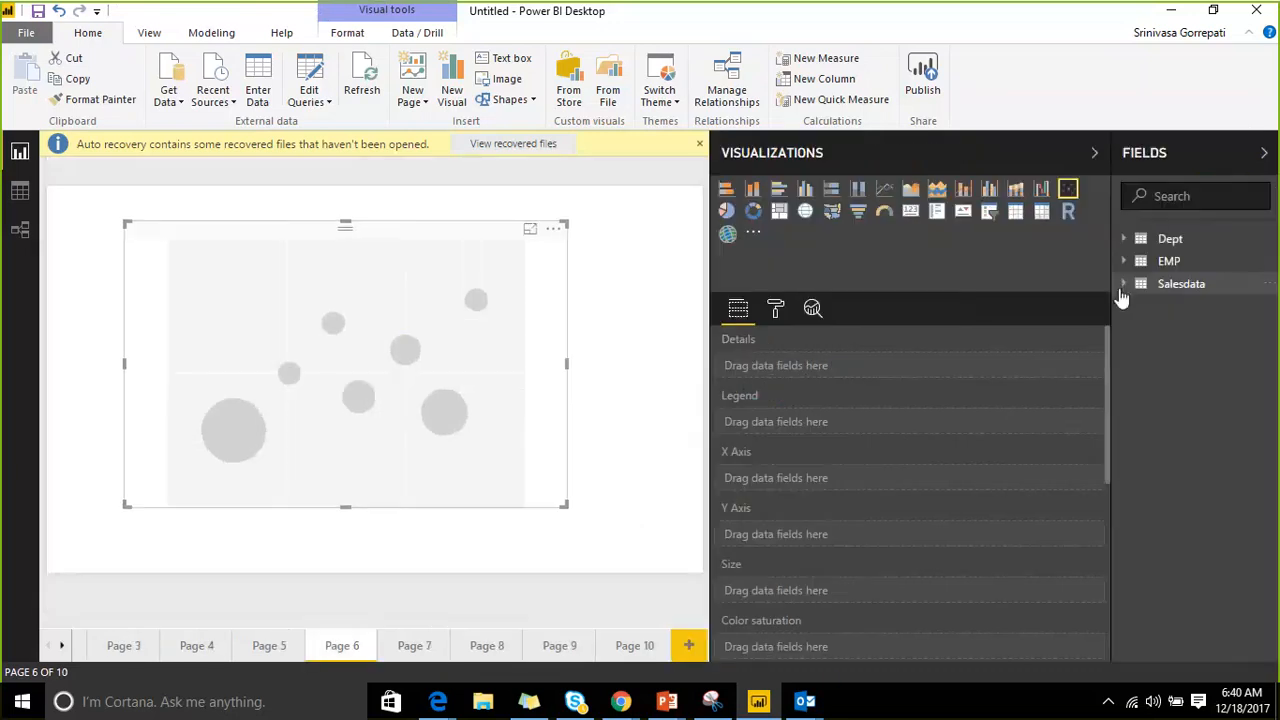
# Add State as details, CityName as legend, TotalAmount on X, ActualCost on Y, Amount Paid as size.
pyautogui.click(1123, 286)
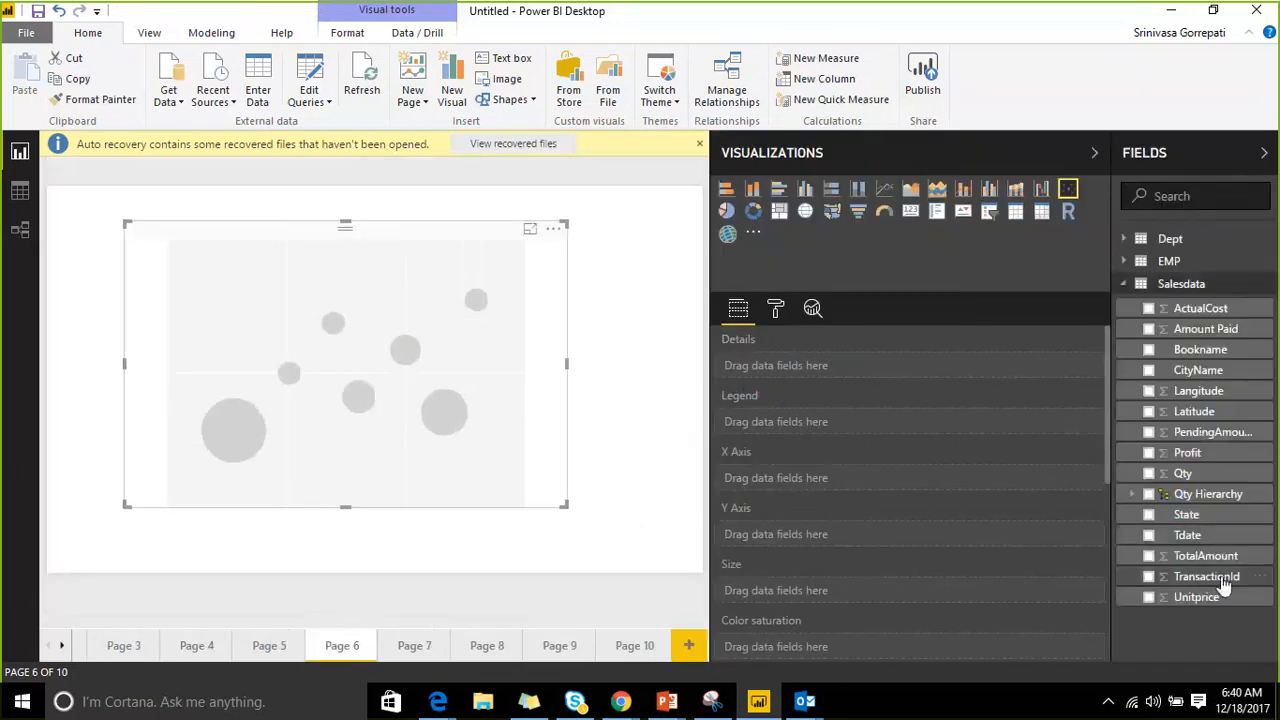
pyautogui.moveTo(1190, 514); pyautogui.dragTo(822, 381)
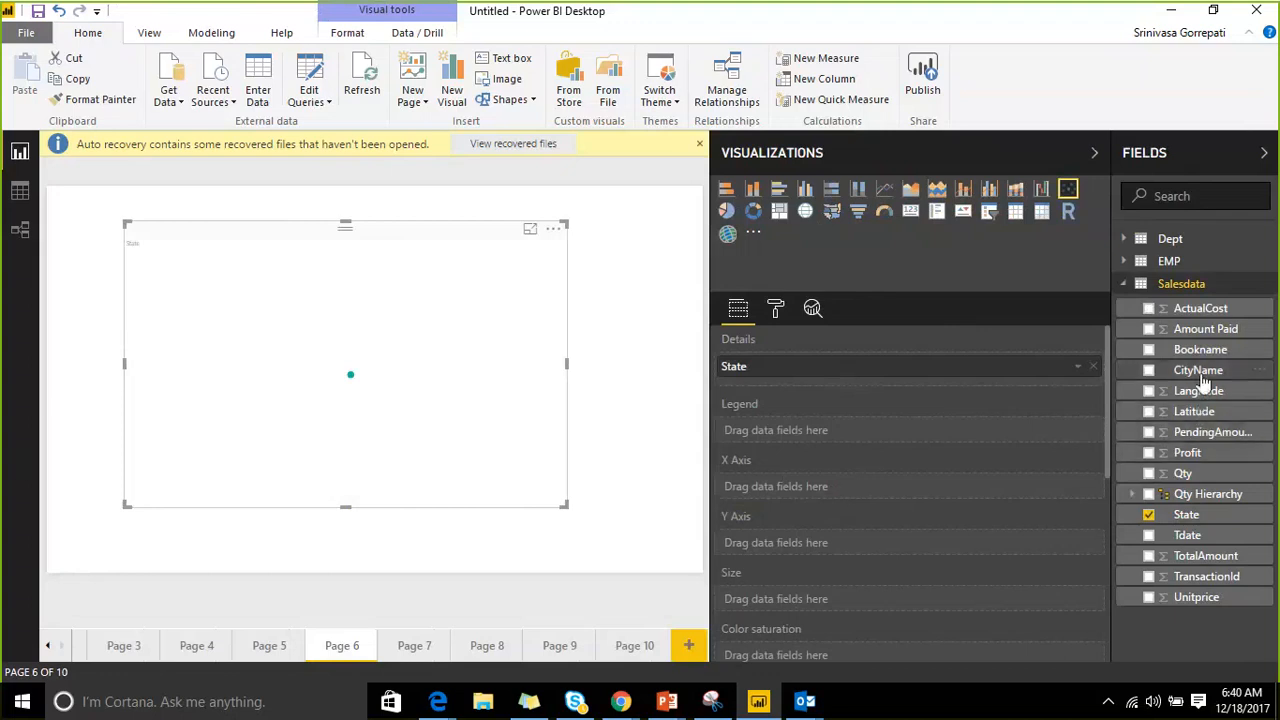
pyautogui.moveTo(1195, 370); pyautogui.dragTo(916, 437)
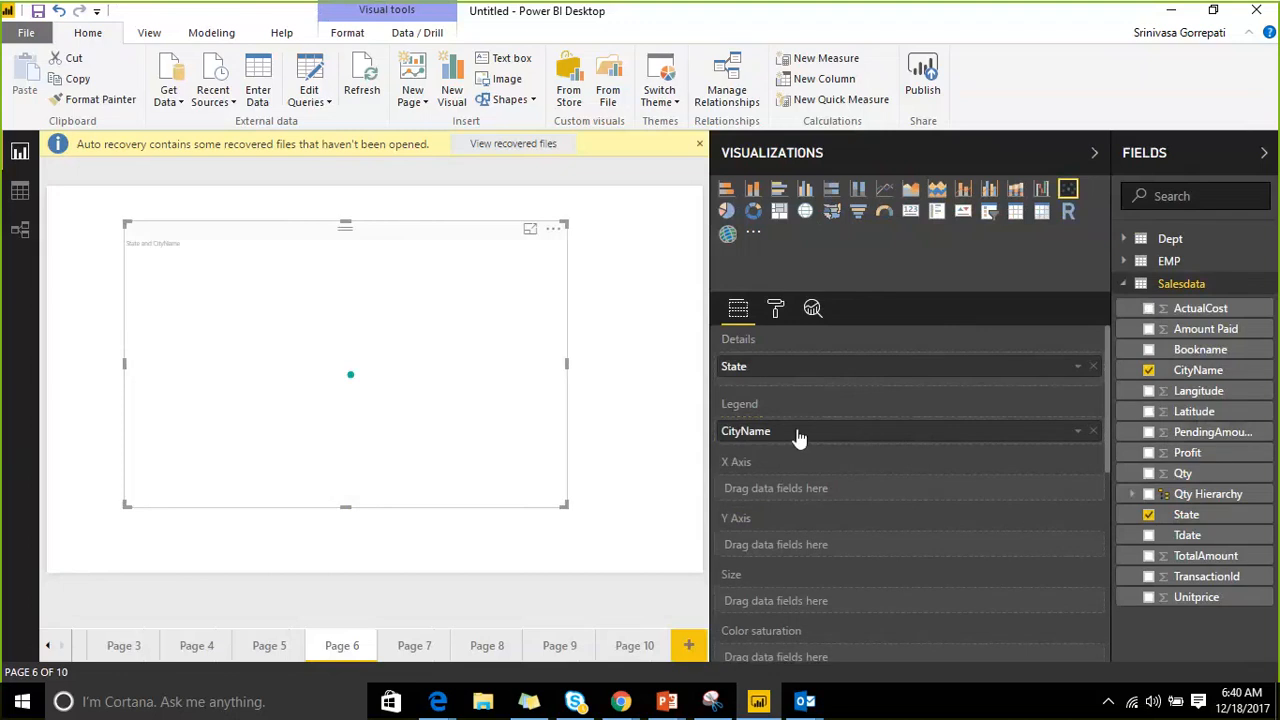
pyautogui.scroll(-2, 867, 471)
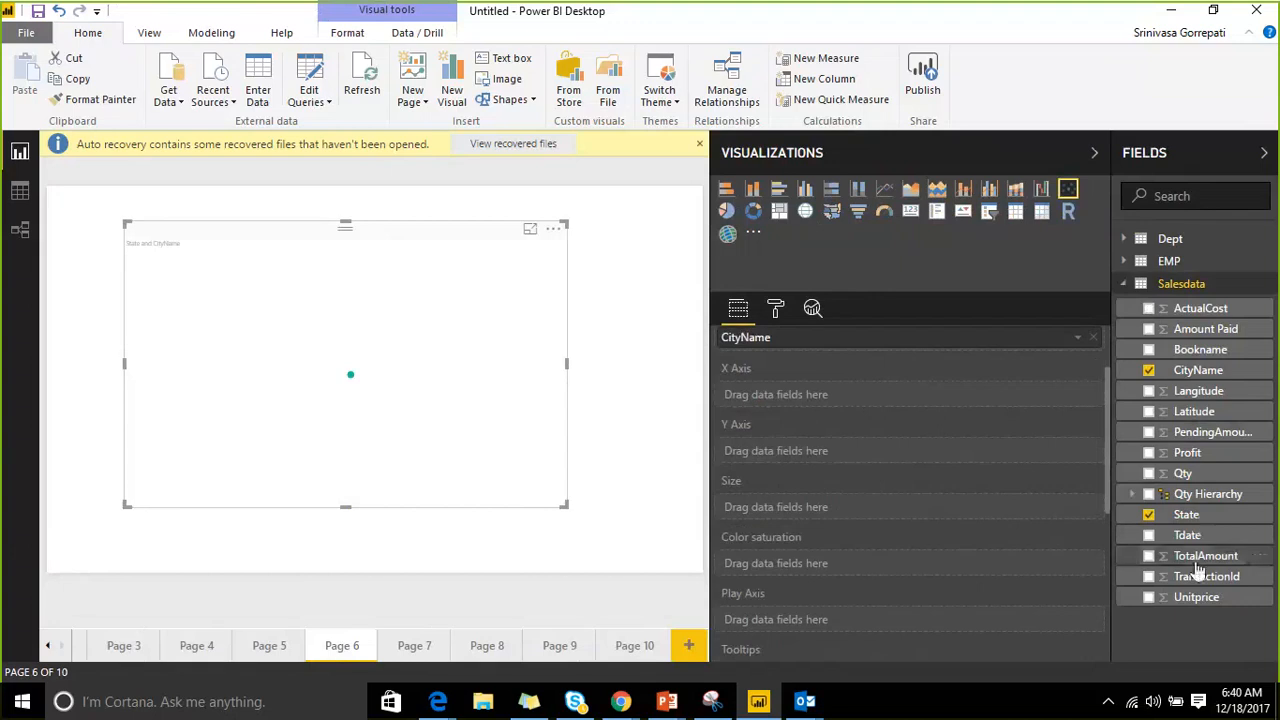
pyautogui.moveTo(1205, 555); pyautogui.dragTo(837, 408)
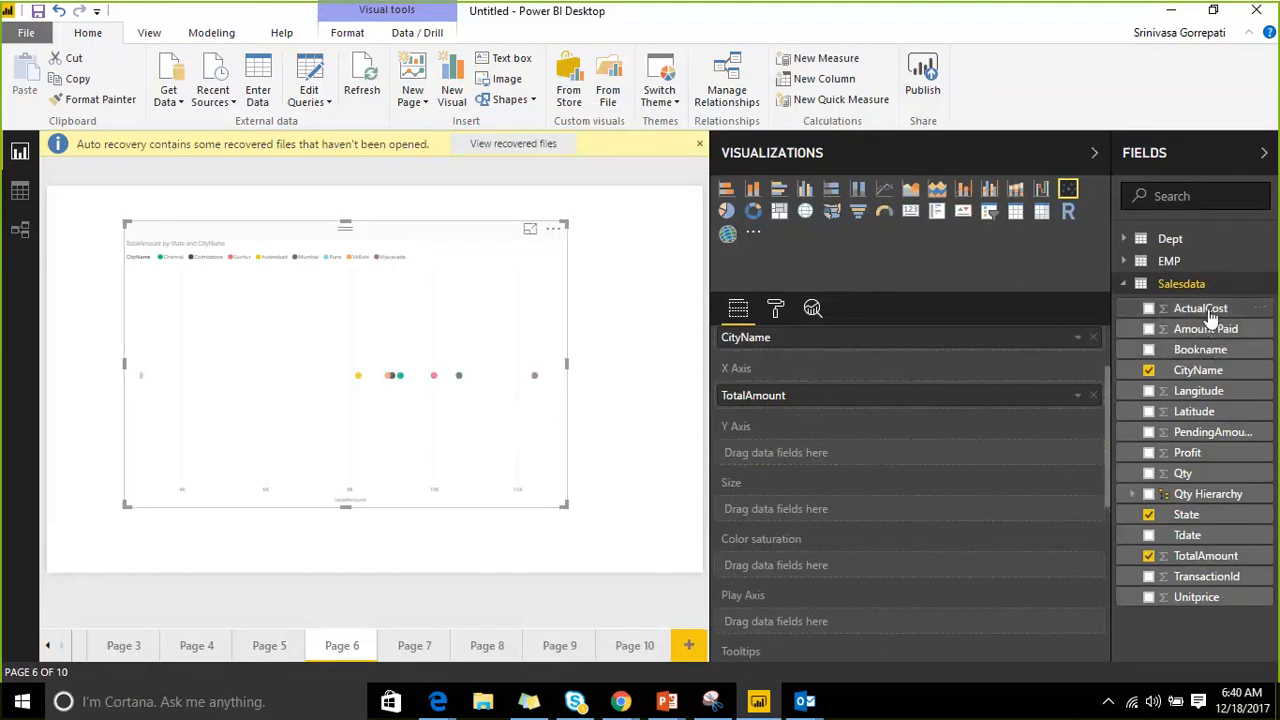
pyautogui.moveTo(1200, 310); pyautogui.dragTo(905, 459)
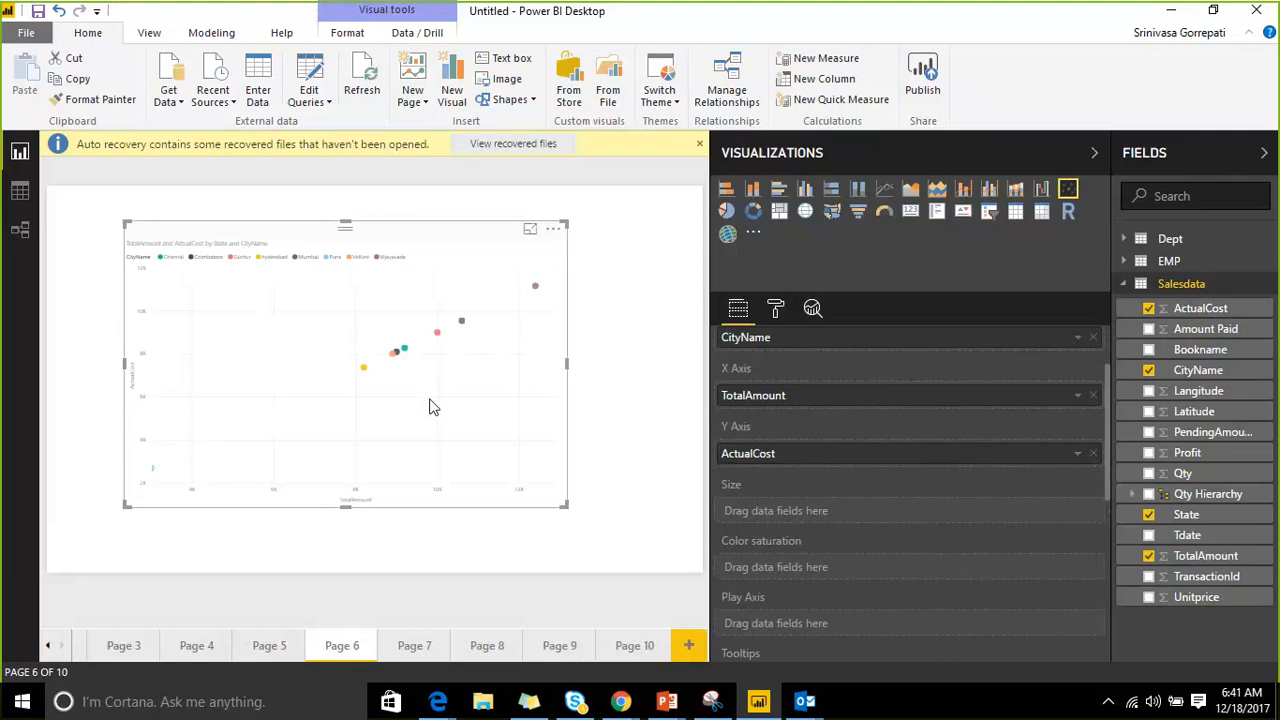
pyautogui.moveTo(1150, 330); pyautogui.dragTo(838, 507)
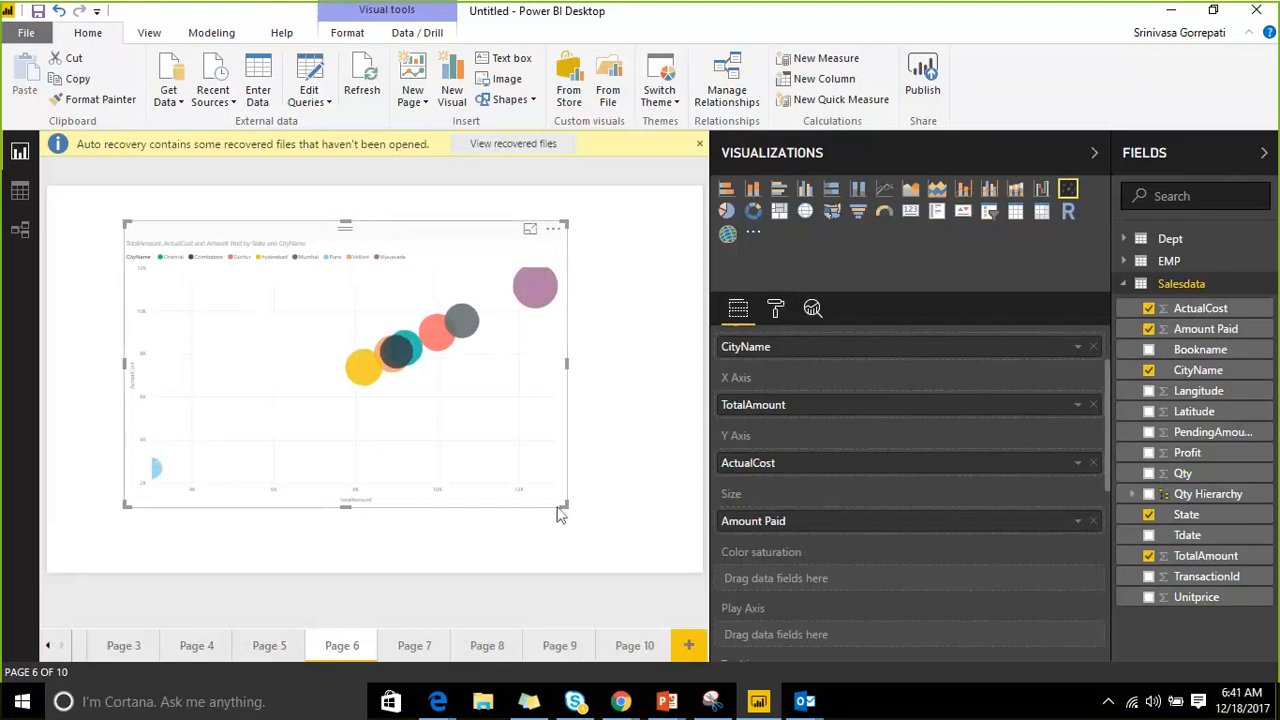
# Move and heighten the bubble chart, then widen it on the full-width canvas.
pyautogui.moveTo(562, 509); pyautogui.dragTo(583, 553)
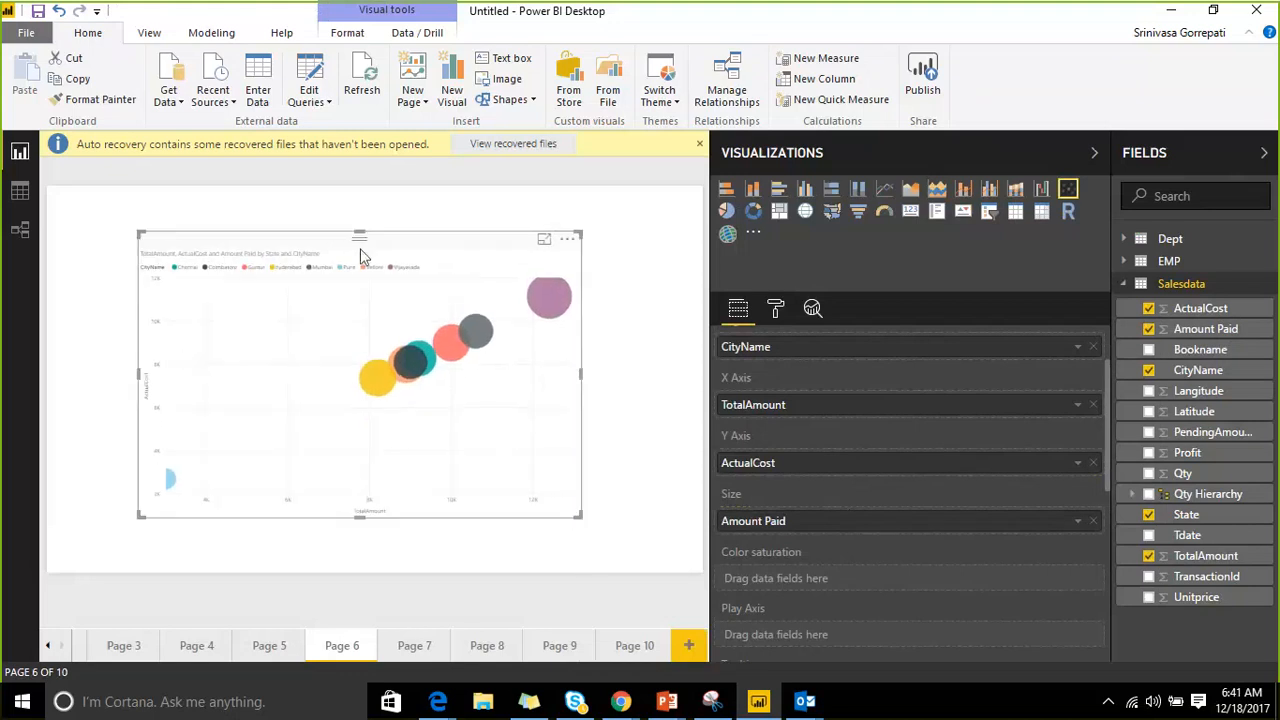
pyautogui.moveTo(357, 234); pyautogui.dragTo(358, 191)
pyautogui.scroll(-3, 791, 408)
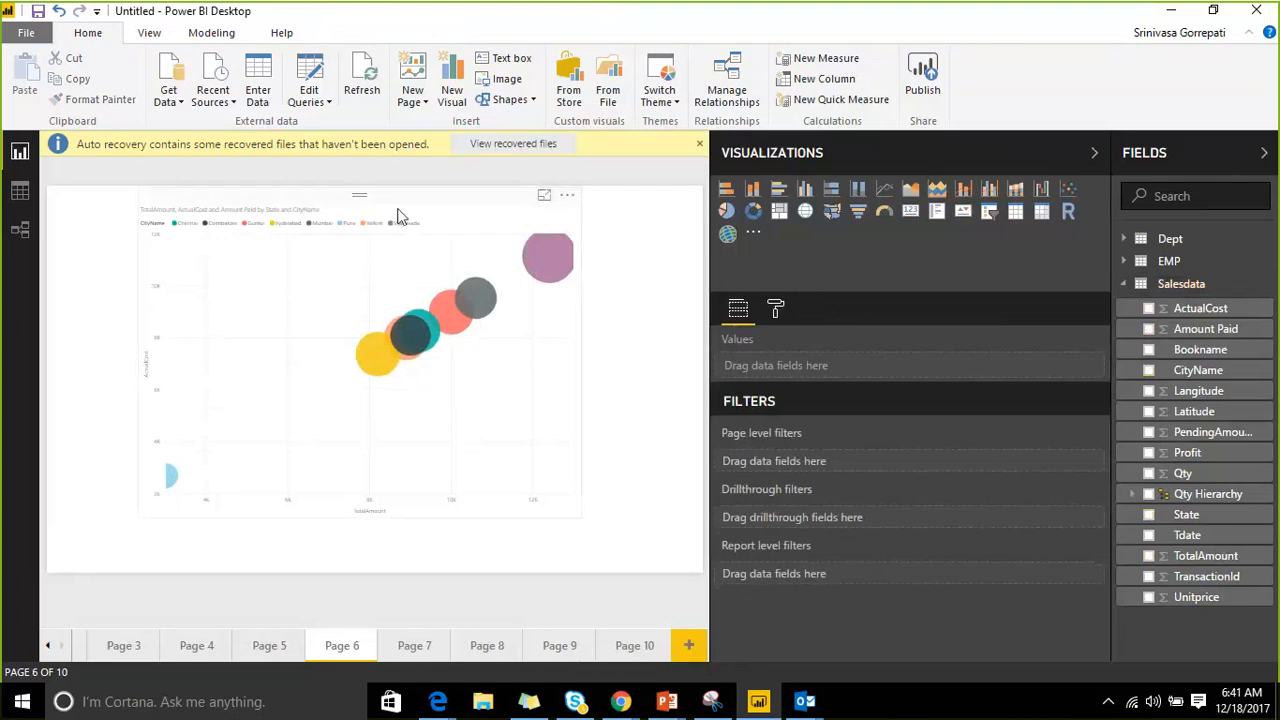
pyautogui.scroll(5, 807, 503)
pyautogui.scroll(-4, 807, 503)
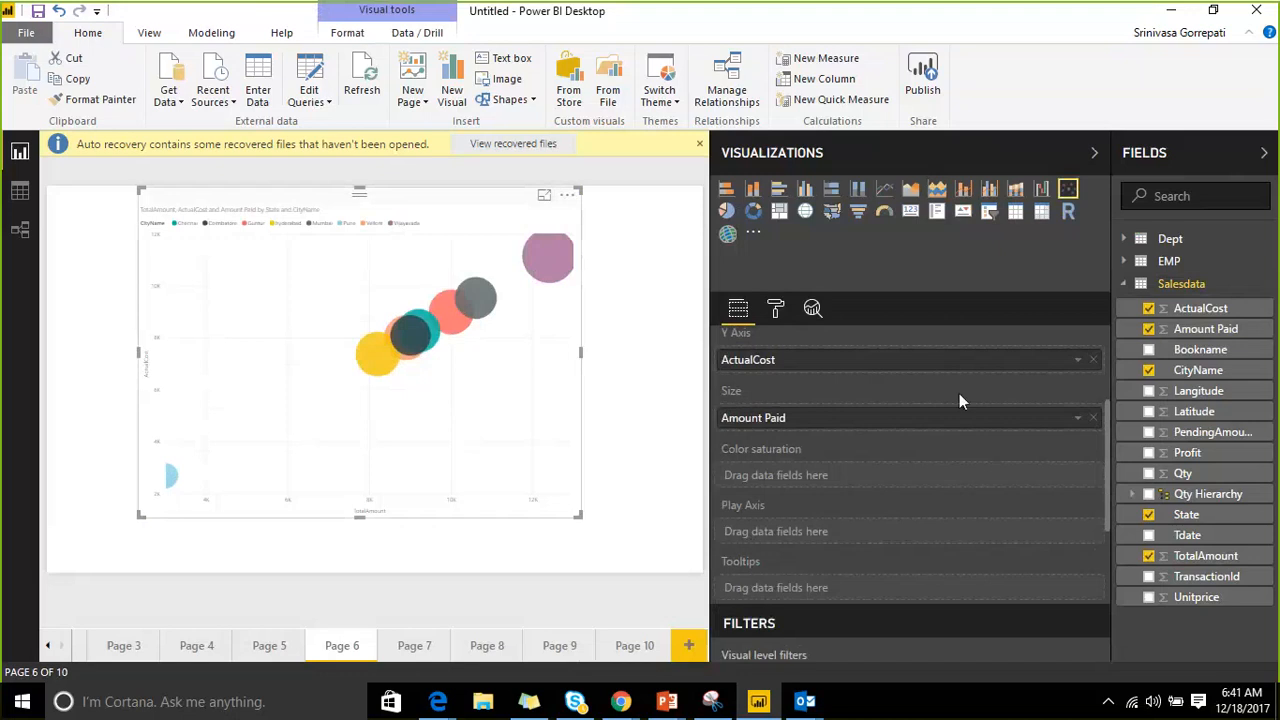
pyautogui.doubleClick(1175, 148)
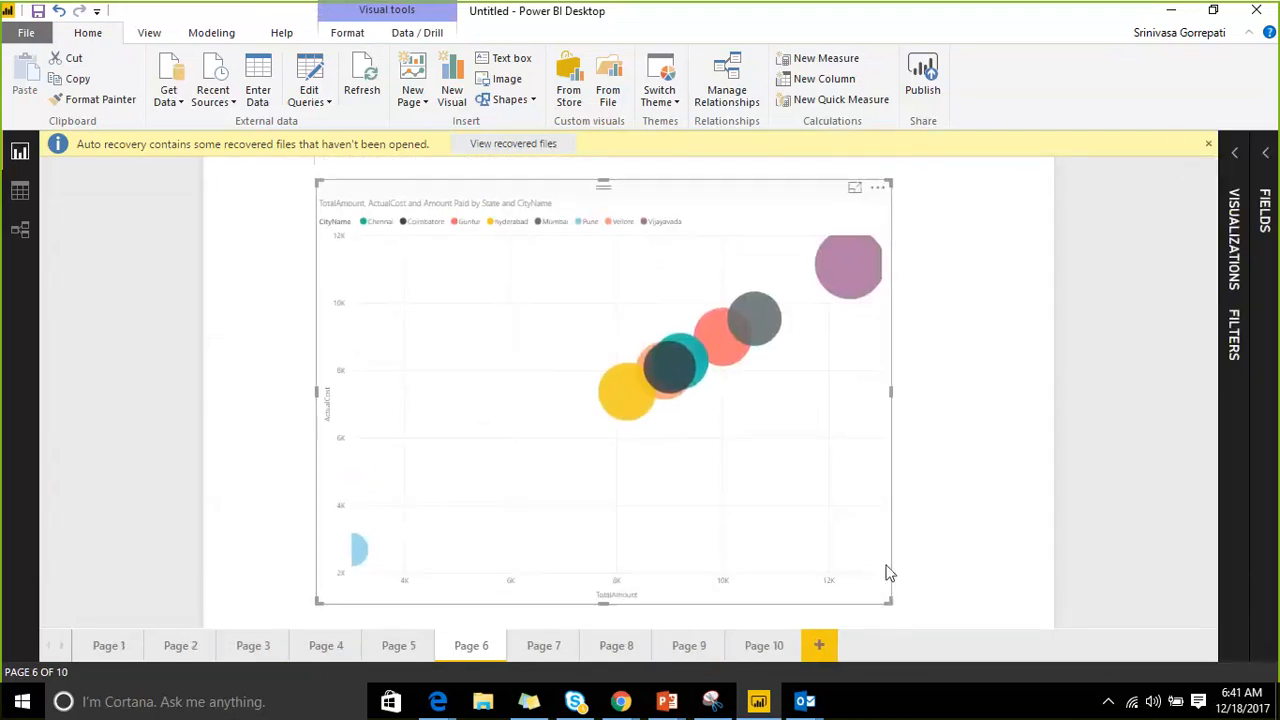
pyautogui.moveTo(886, 601); pyautogui.dragTo(962, 593)
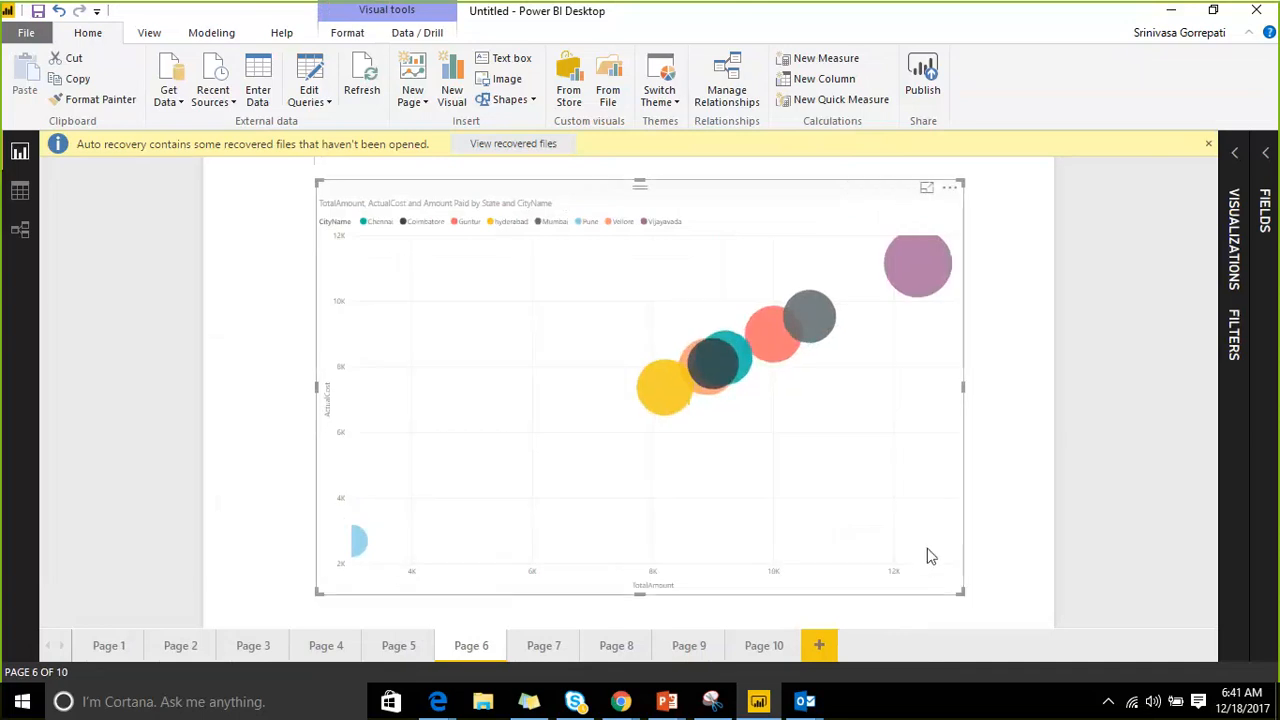
# Set the scatter chart's X-axis text size to 20.
pyautogui.click(1236, 153)
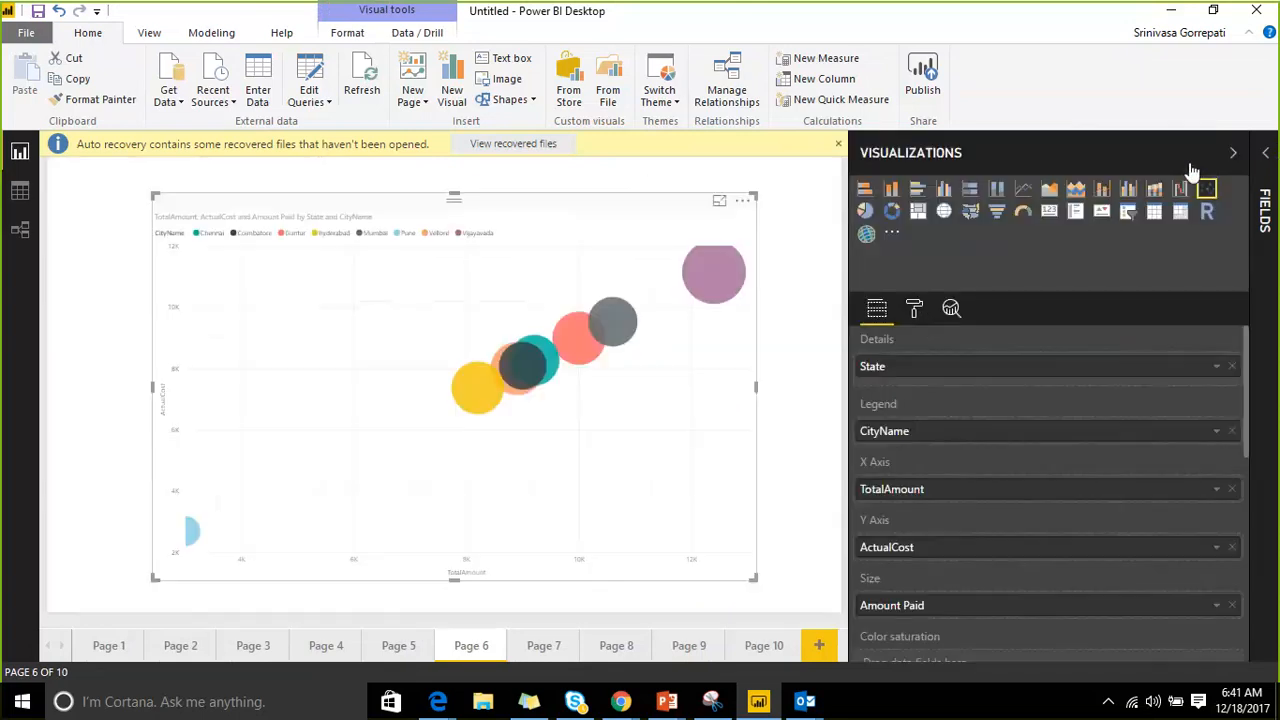
pyautogui.click(918, 316)
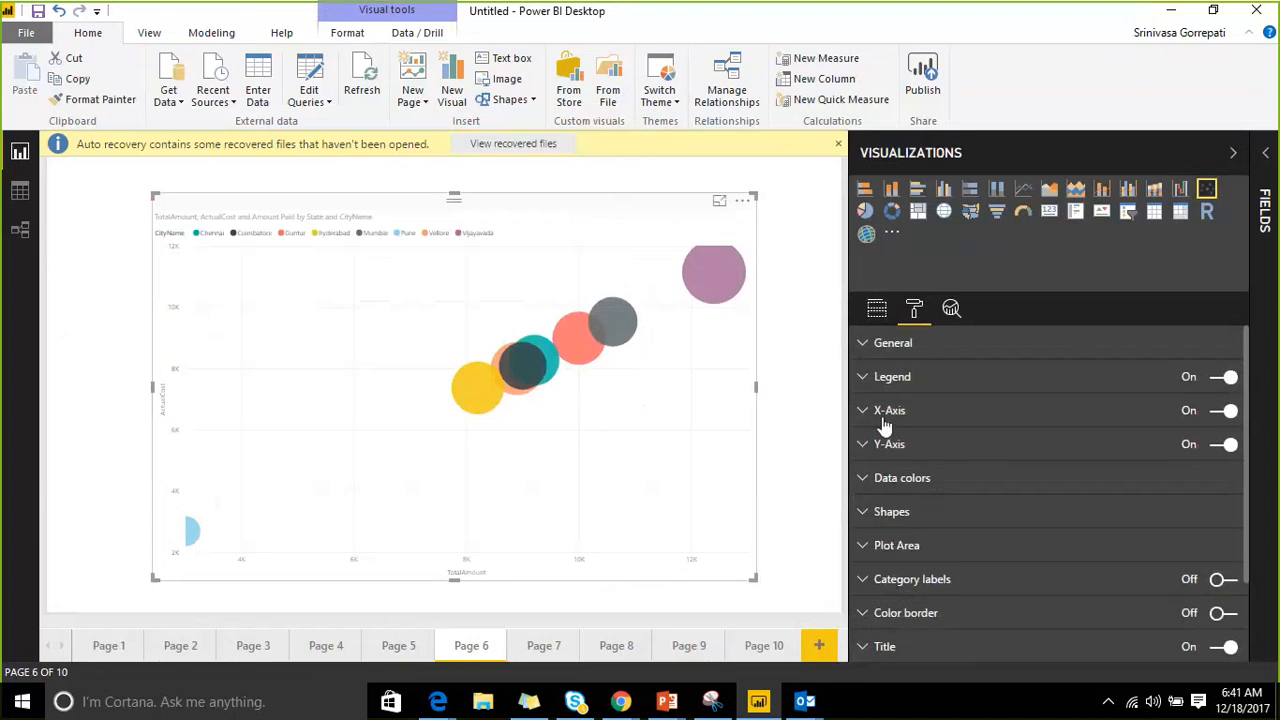
pyautogui.click(878, 412)
pyautogui.scroll(-1, 1100, 450)
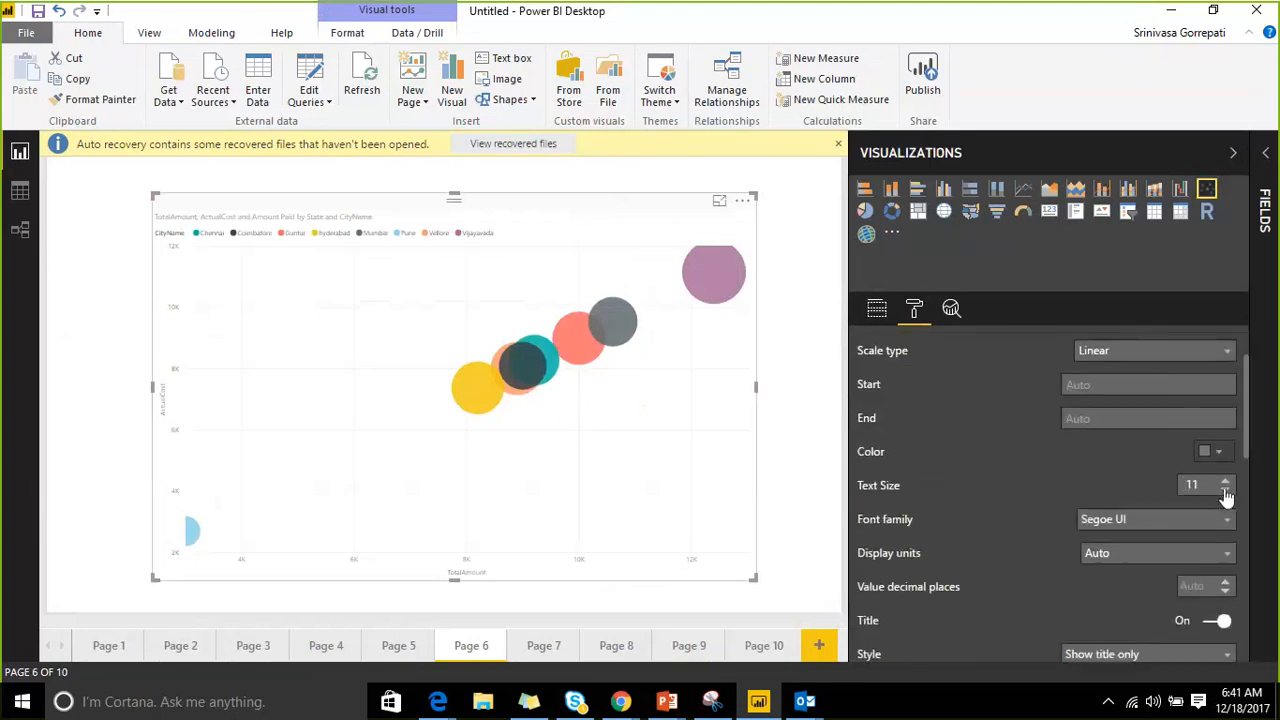
pyautogui.click(1225, 482)
pyautogui.click(1225, 482)
pyautogui.click(1225, 482)
pyautogui.click(1225, 482)
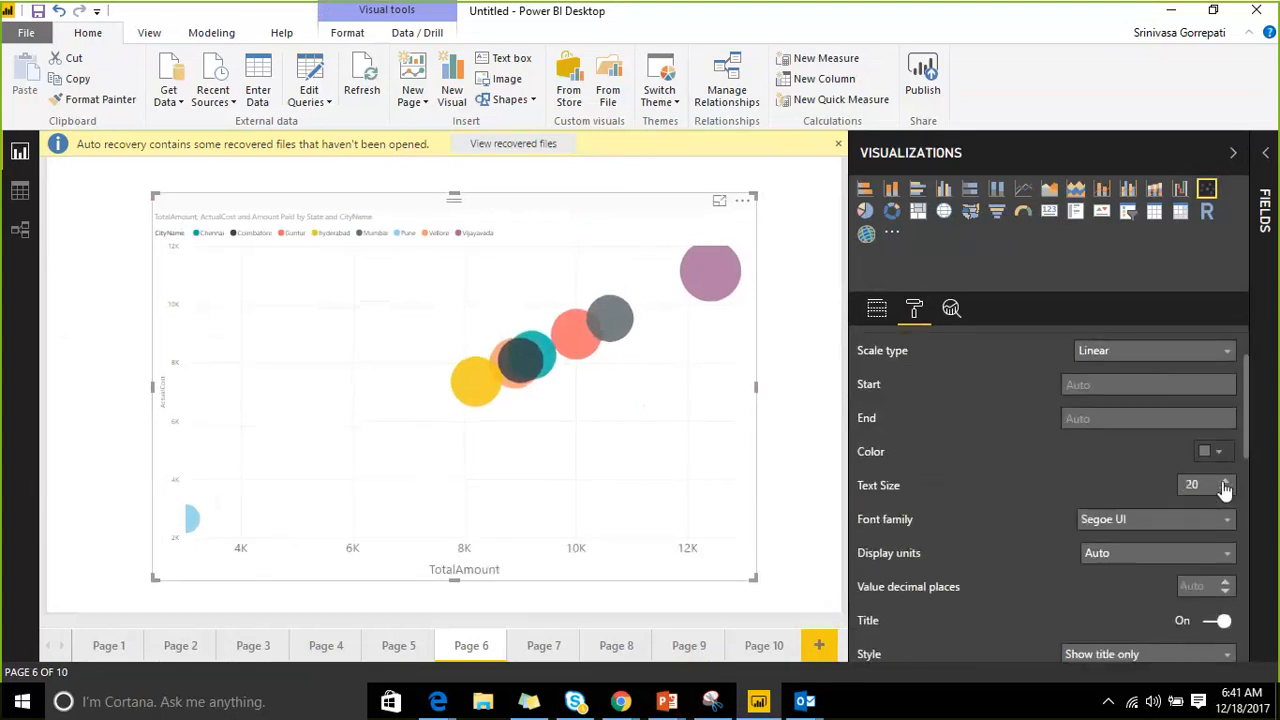
# Set the Y-axis text size to 17 and collapse the Visualizations pane.
pyautogui.scroll(-5, 1003, 447)
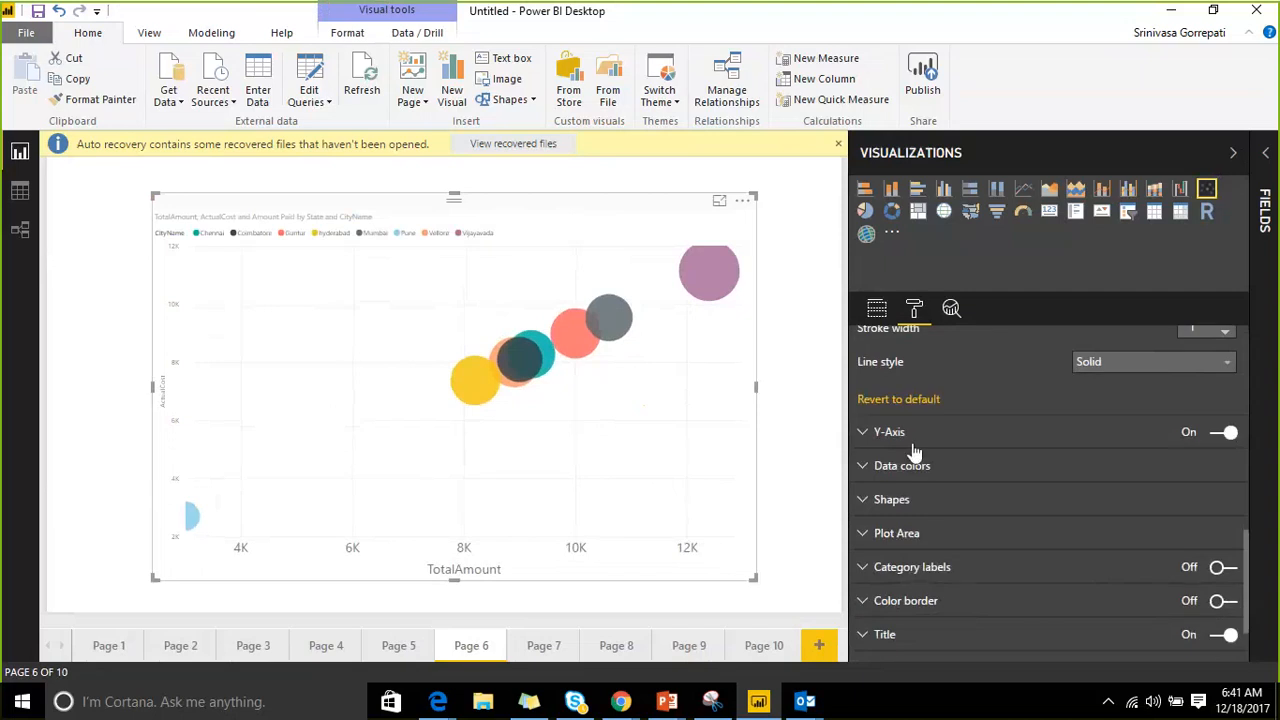
pyautogui.click(880, 431)
pyautogui.scroll(-2, 974, 430)
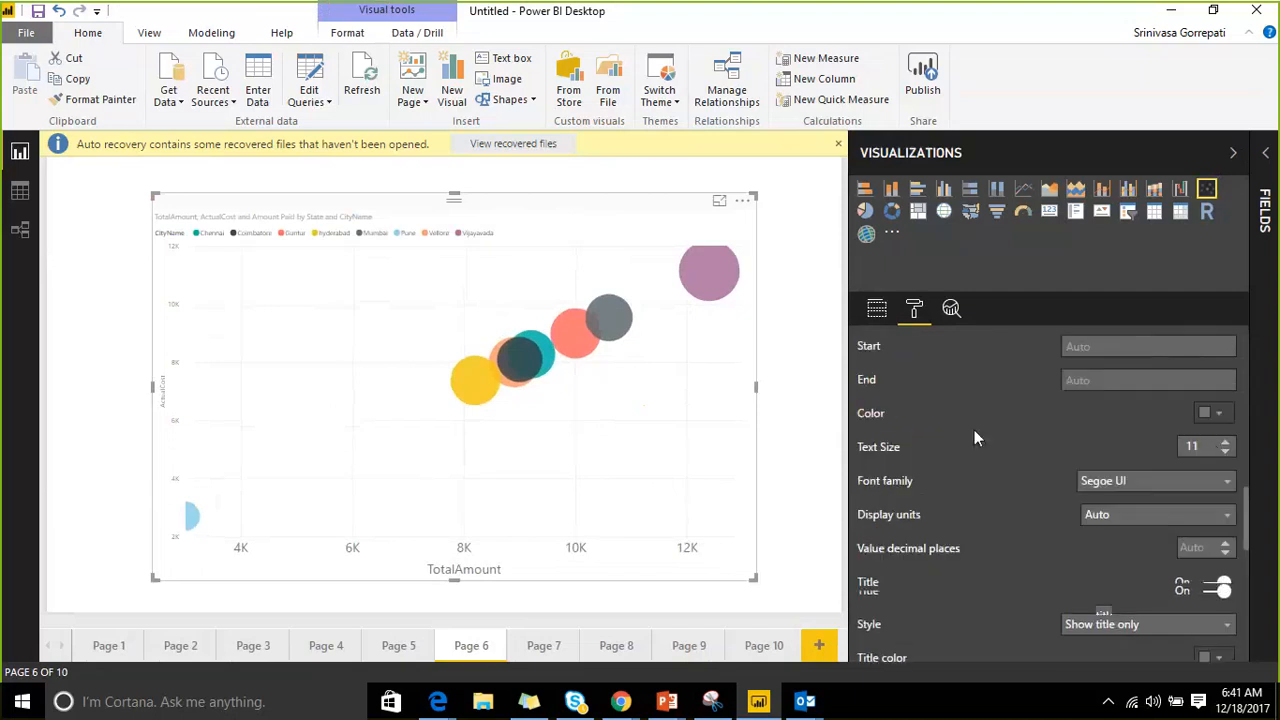
pyautogui.click(1226, 444)
pyautogui.click(1226, 444)
pyautogui.click(1226, 444)
pyautogui.click(1226, 444)
pyautogui.click(1226, 444)
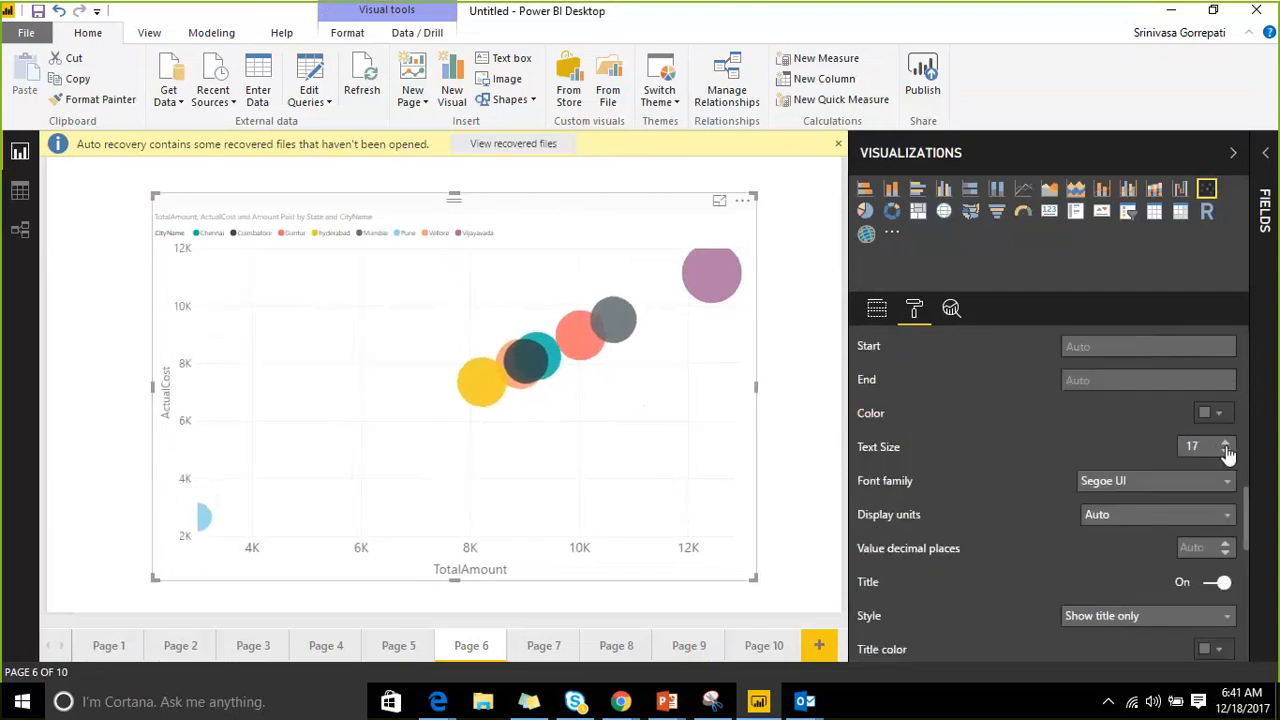
pyautogui.click(1226, 444)
pyautogui.click(1233, 152)
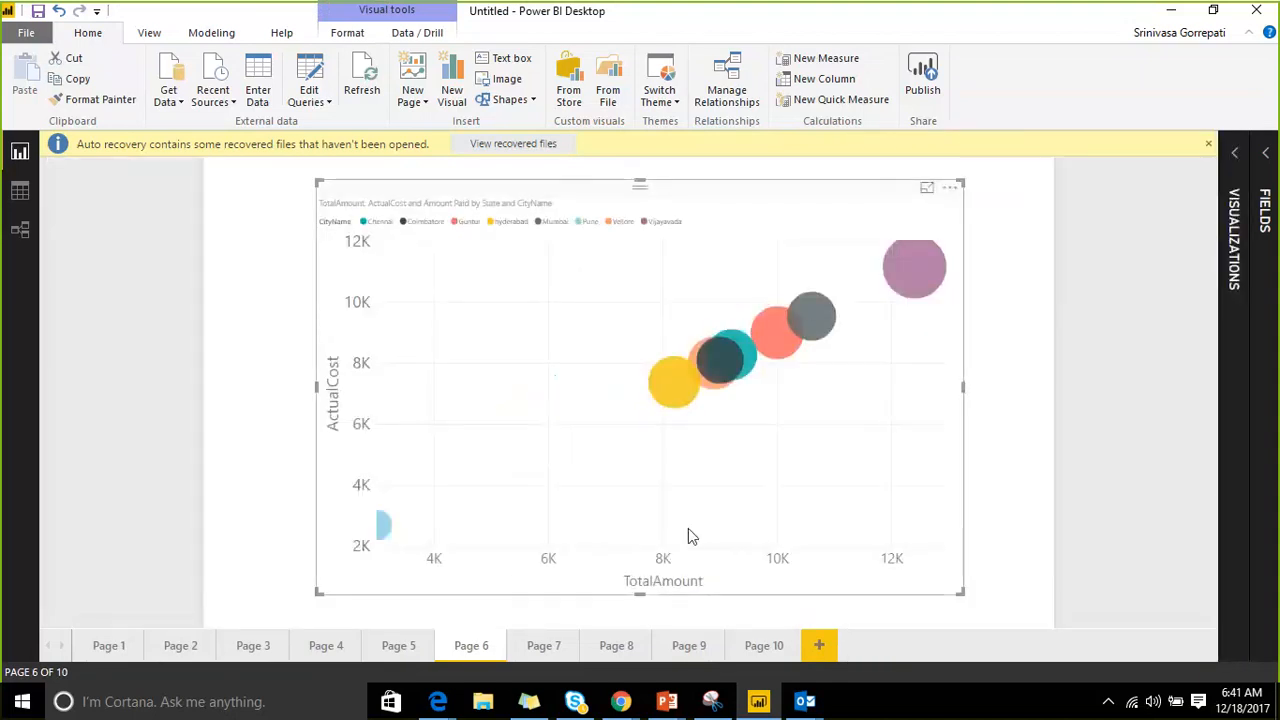
# Expand the Visualizations and Fields panes and show the field wells down to Play Axis and Tooltips.
pyautogui.moveTo(810, 330)
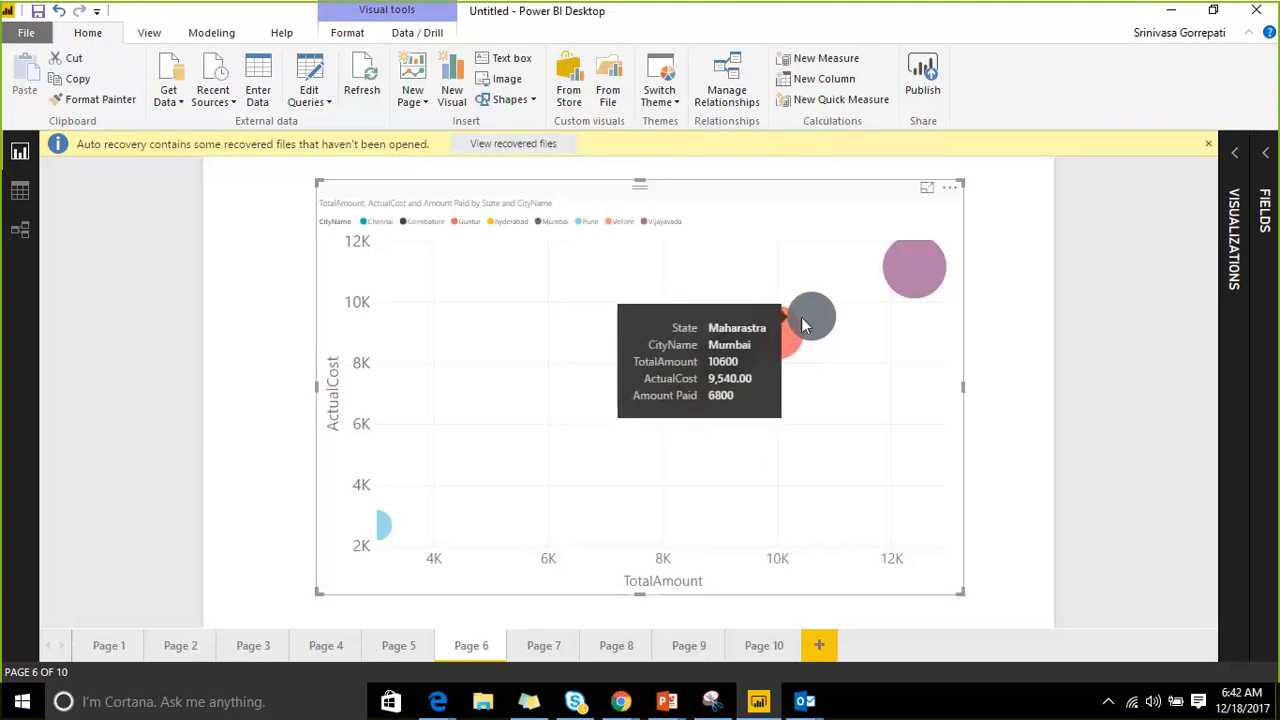
pyautogui.moveTo(690, 381)
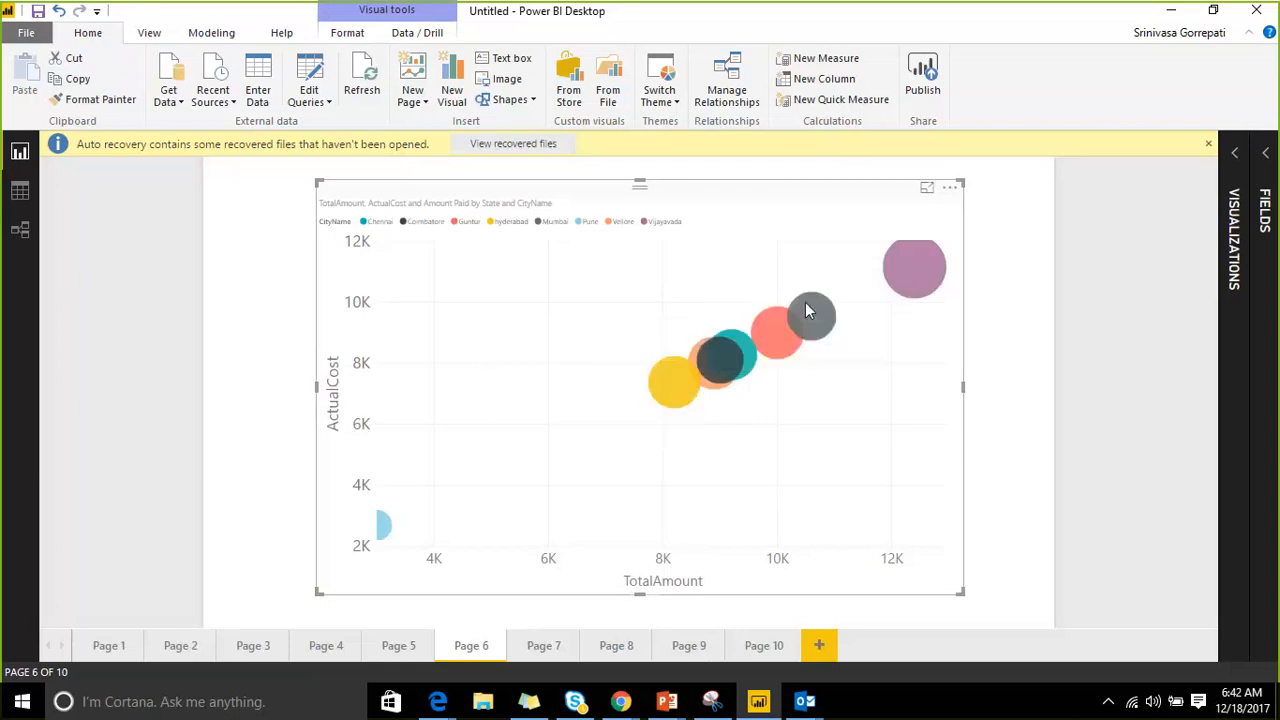
pyautogui.click(1238, 153)
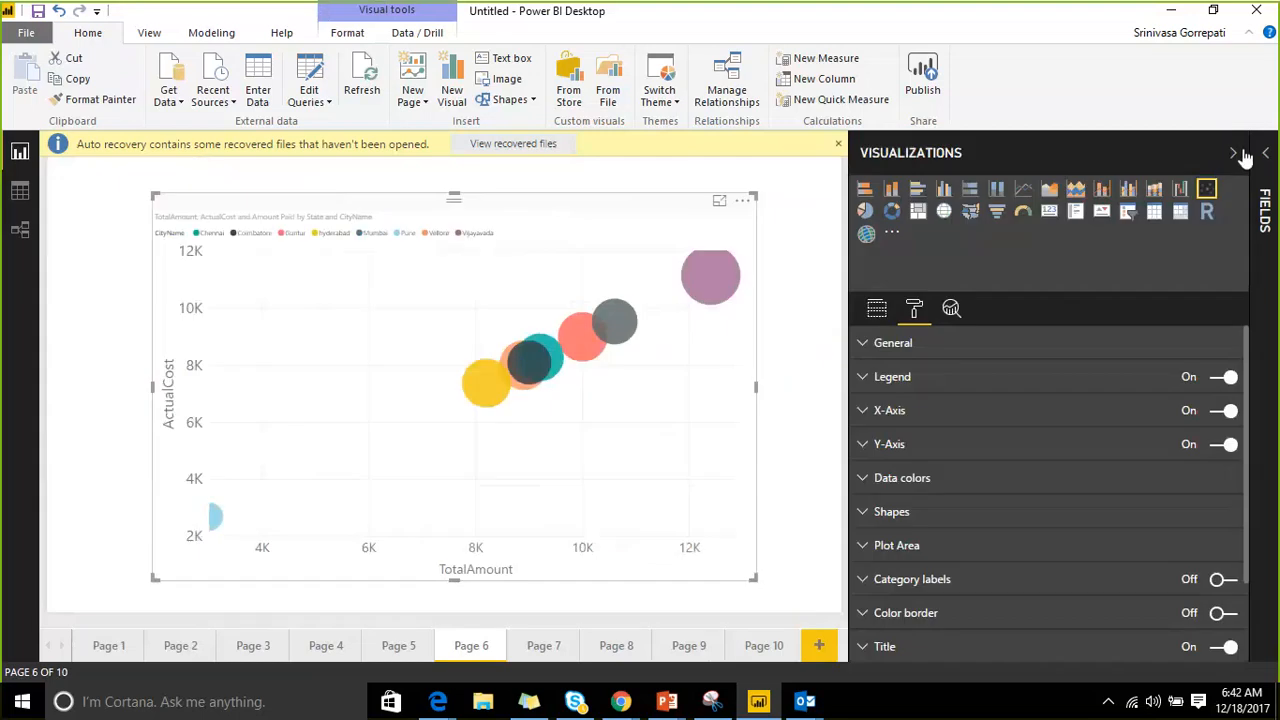
pyautogui.click(1264, 153)
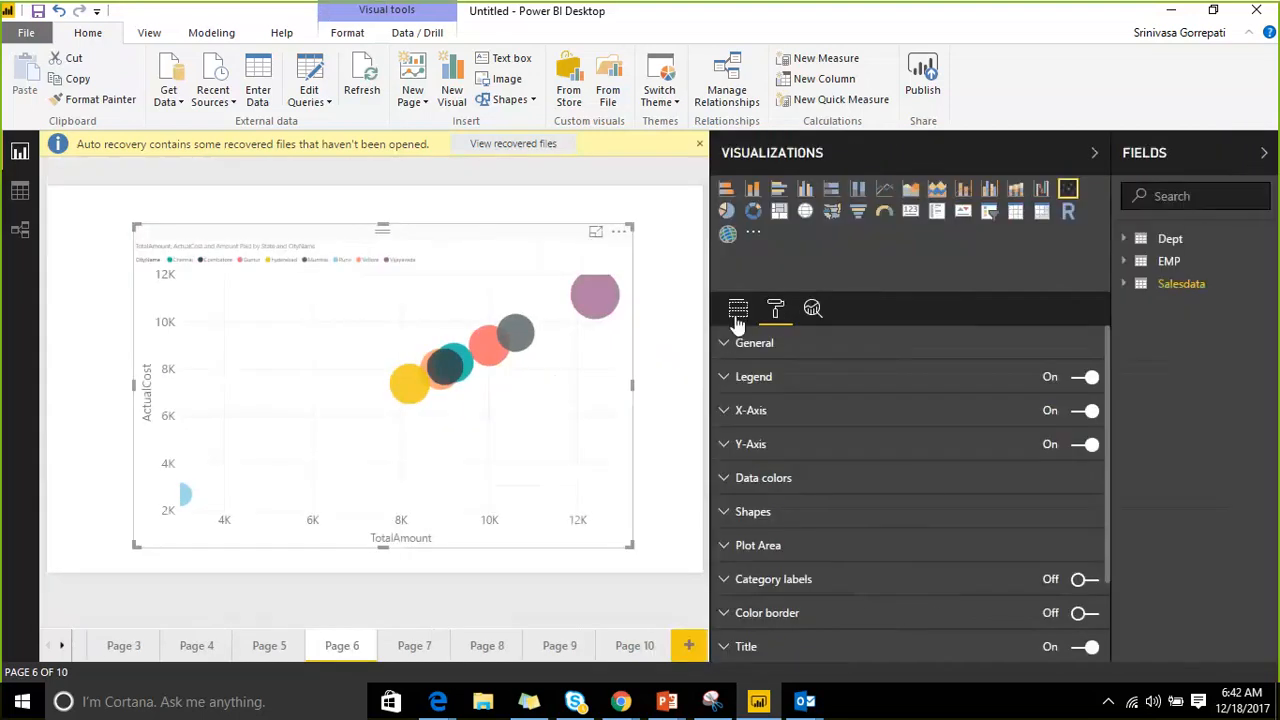
pyautogui.click(738, 308)
pyautogui.scroll(-5, 814, 472)
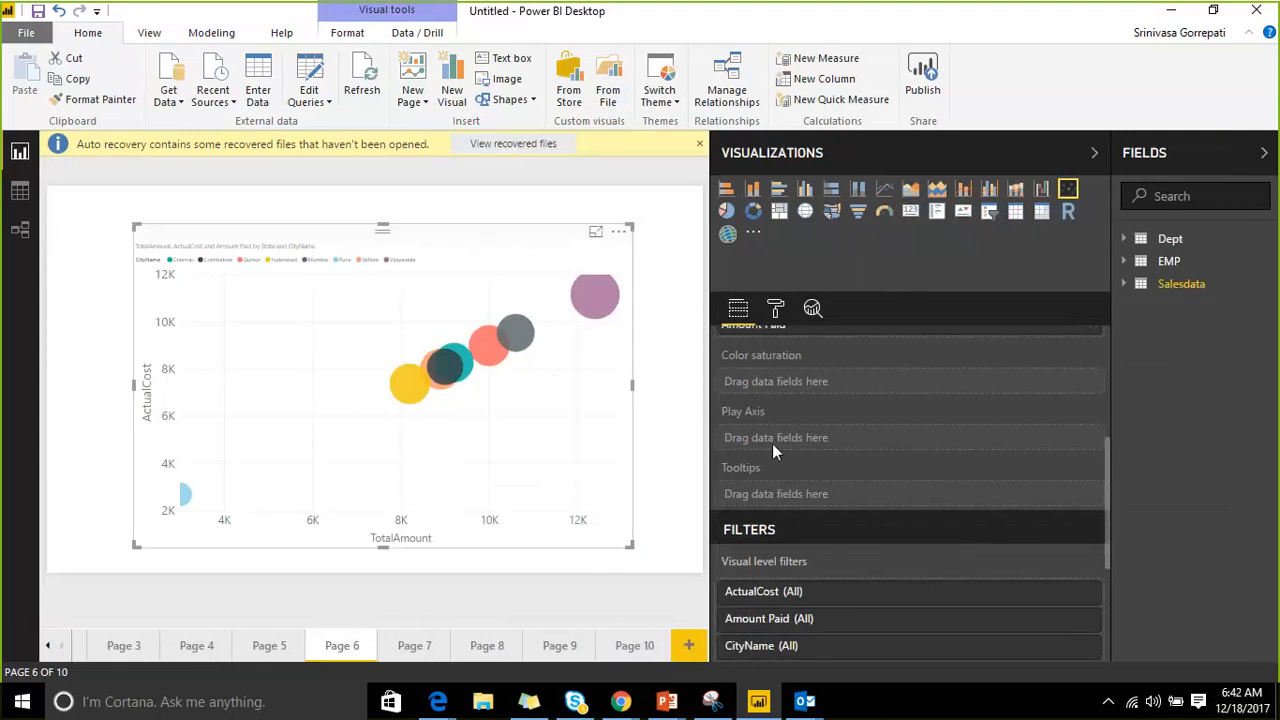
# Put Salesdata's Tdate on the scatter chart's Play Axis and collapse the panes.
pyautogui.click(1131, 288)
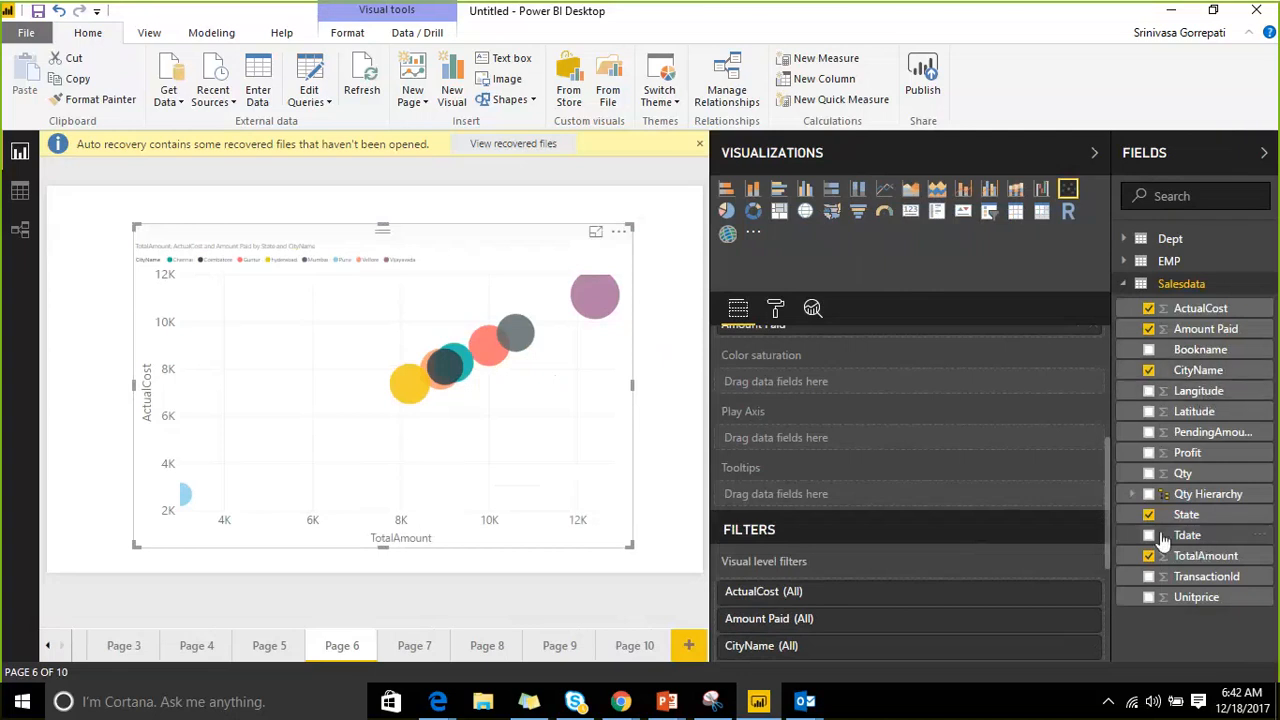
pyautogui.moveTo(1163, 537); pyautogui.dragTo(817, 451)
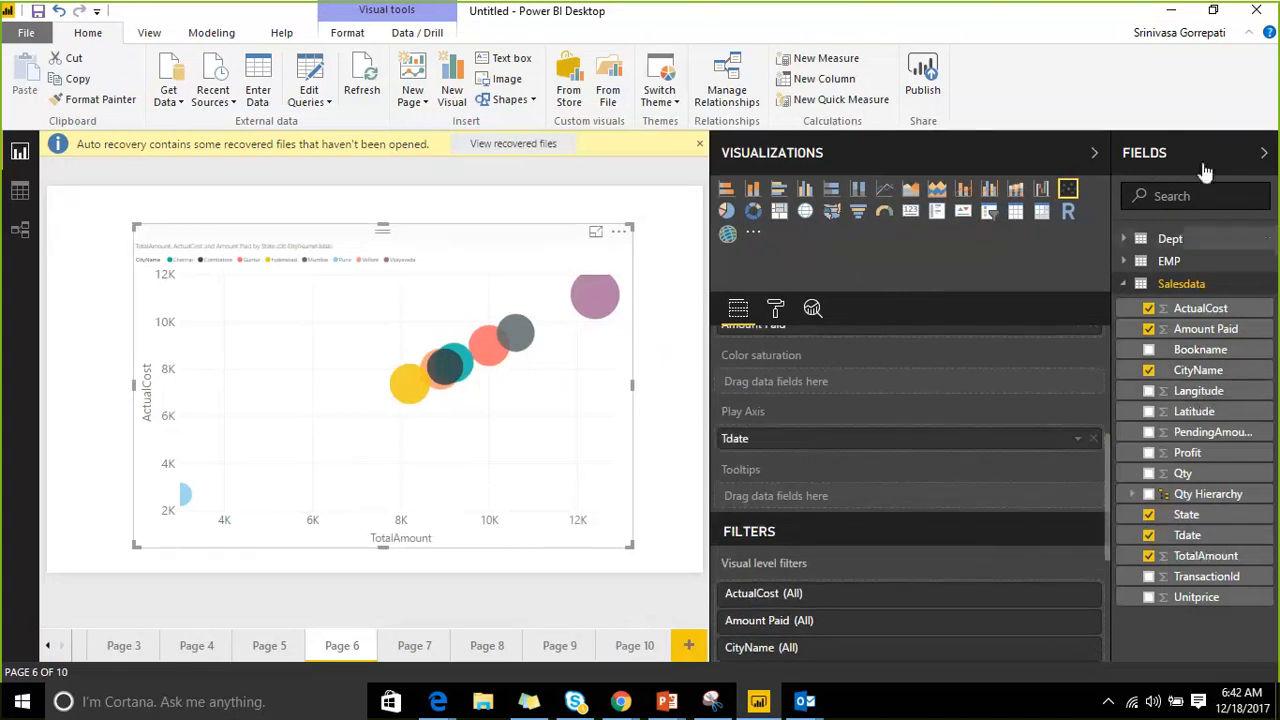
pyautogui.click(1264, 152)
pyautogui.click(1200, 153)
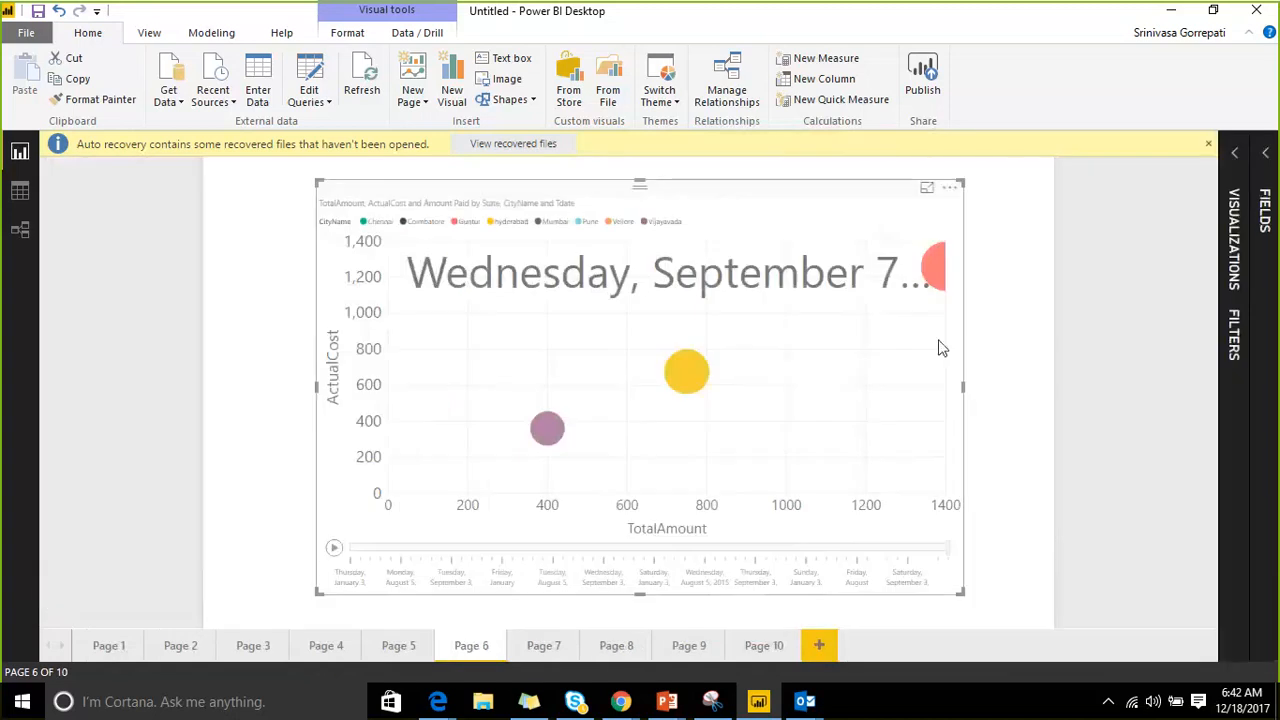
# Play the Tdate animation, pause, skip ahead, and replay it through September 2, 2016.
pyautogui.click(334, 550)
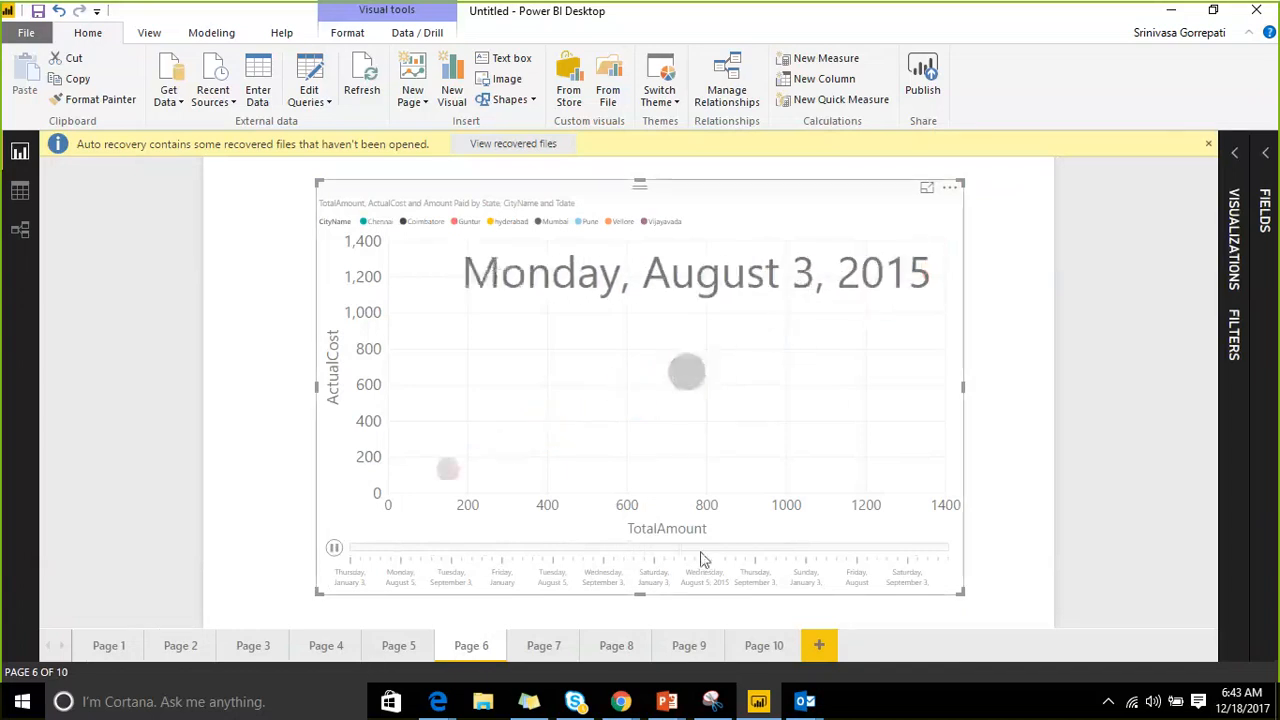
pyautogui.click(794, 548)
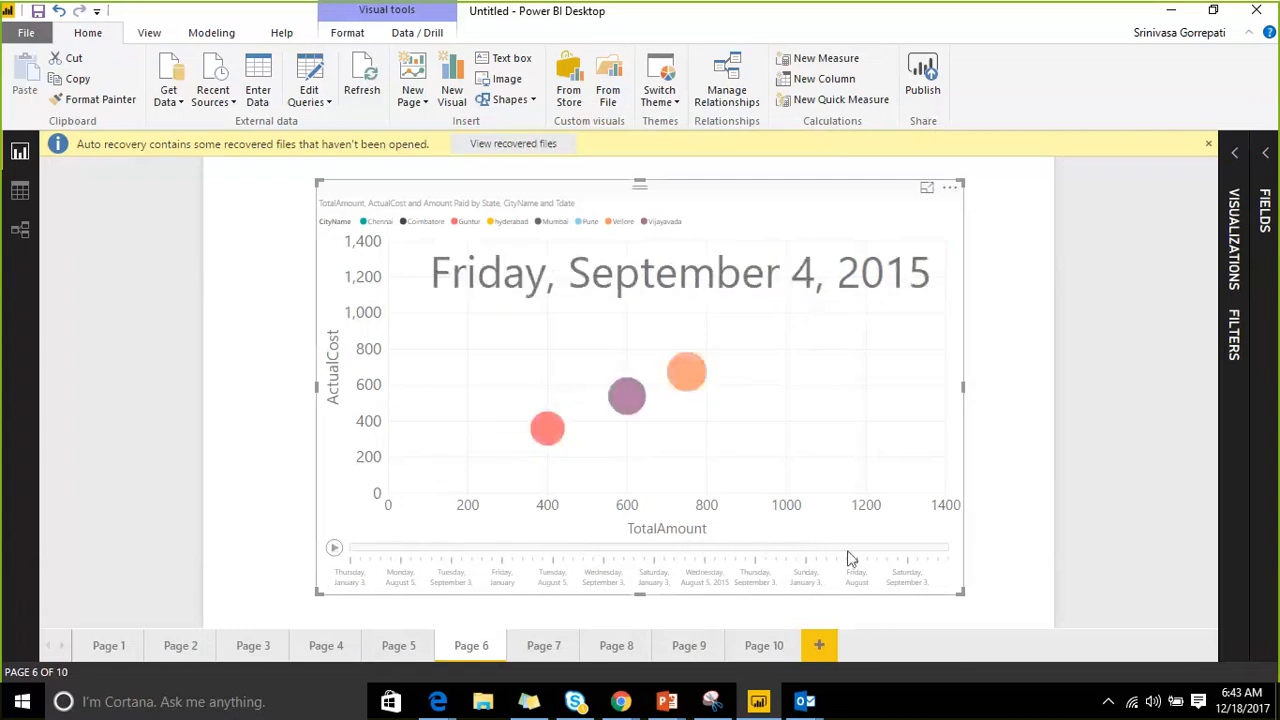
pyautogui.click(873, 556)
pyautogui.click(334, 549)
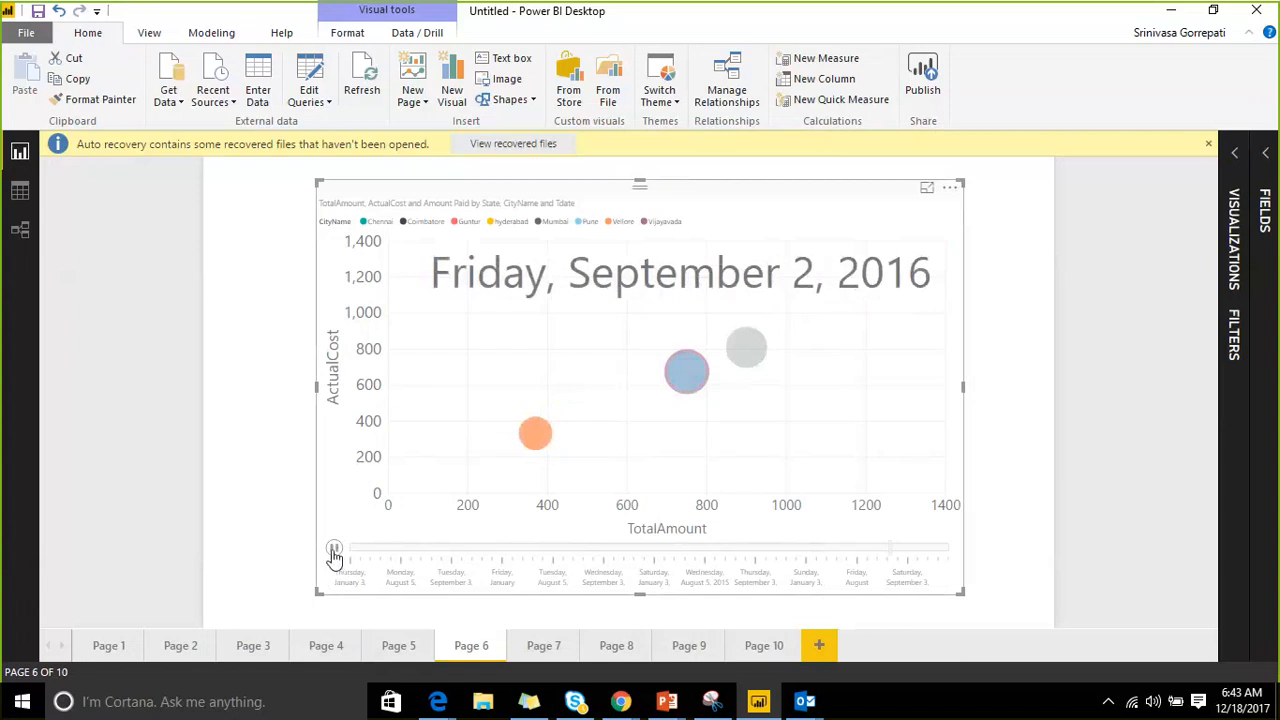
pyautogui.click(1238, 165)
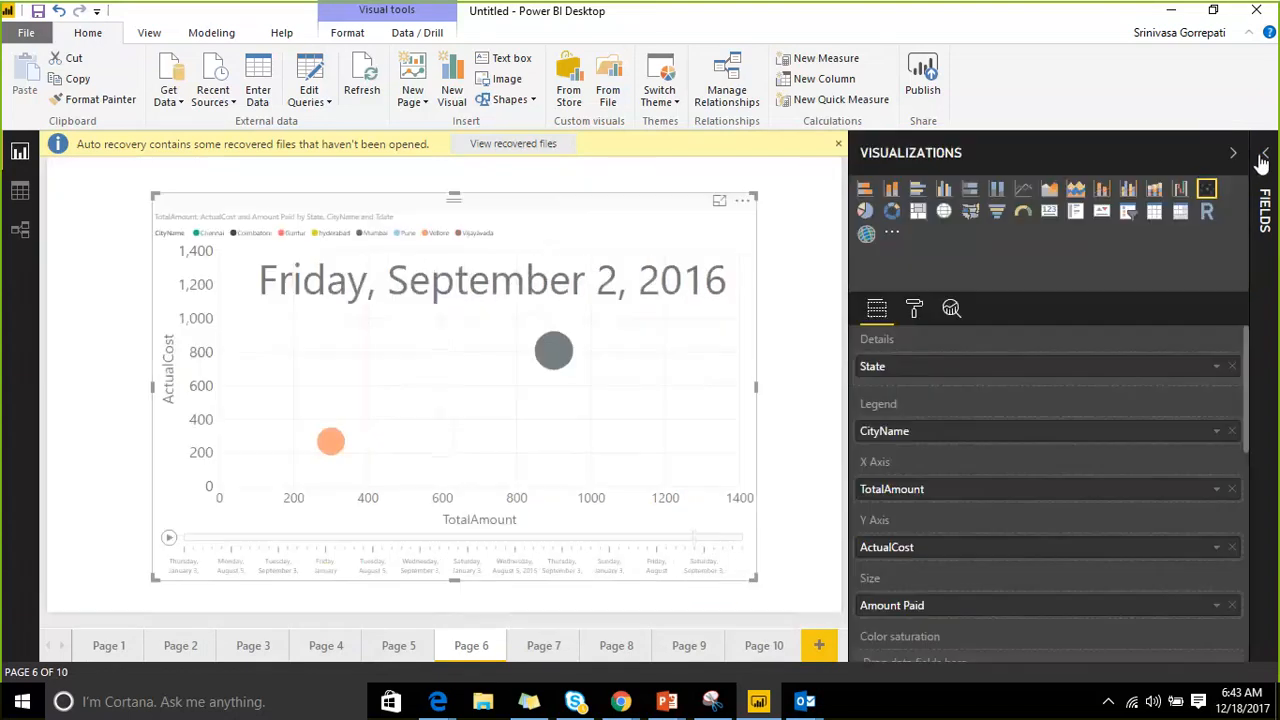
pyautogui.click(1263, 162)
# Replace Tdate with Salesdata's Bookname in the Play Axis well.
pyautogui.scroll(-3, 903, 526)
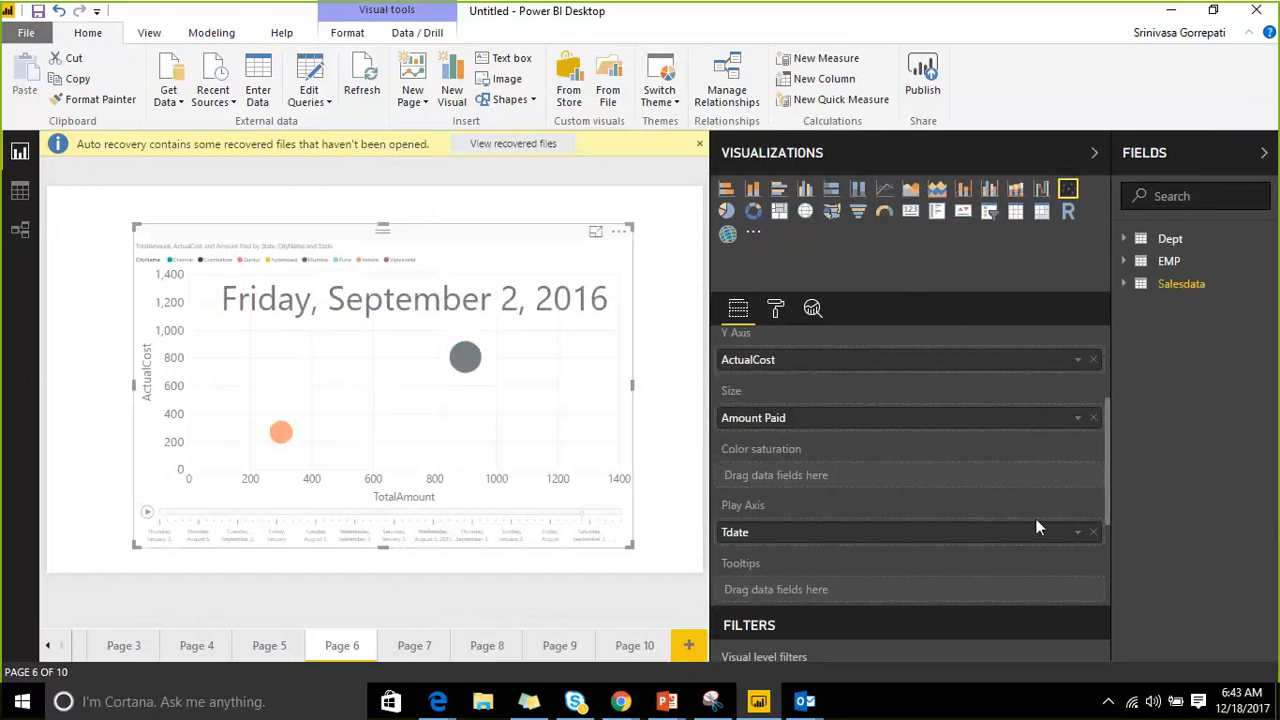
pyautogui.scroll(-3, 968, 478)
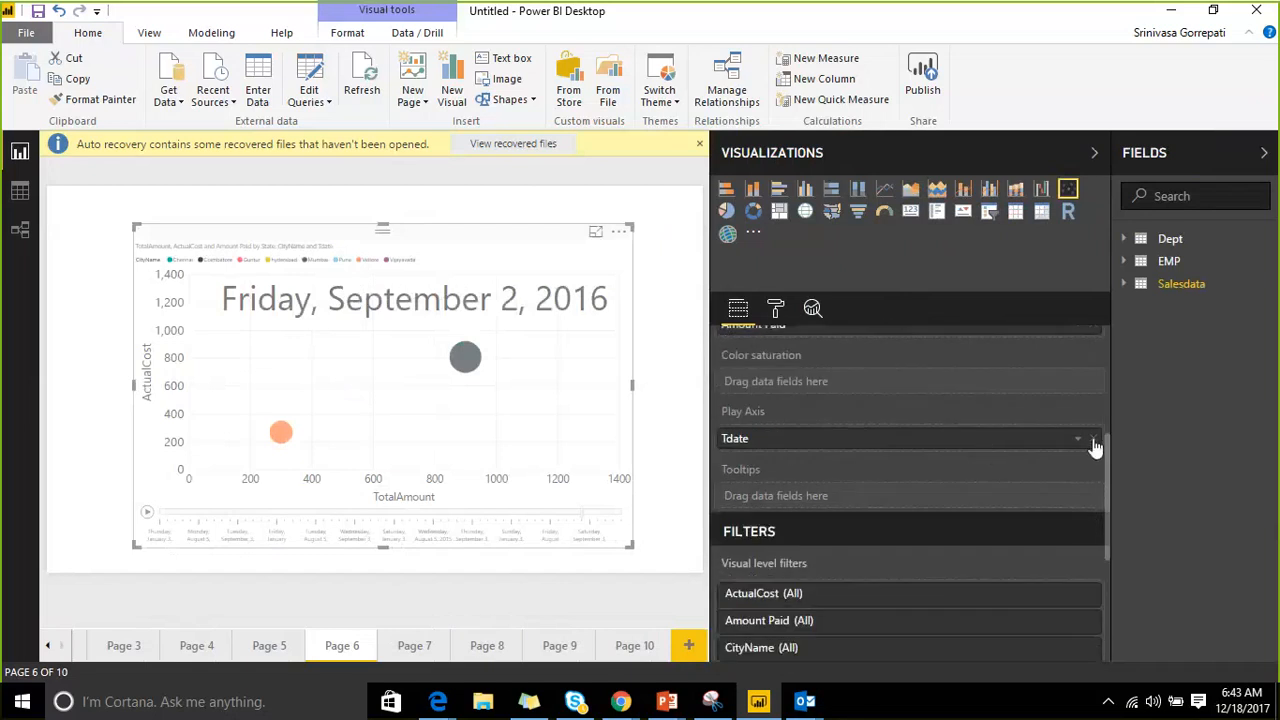
pyautogui.click(1094, 440)
pyautogui.click(1123, 286)
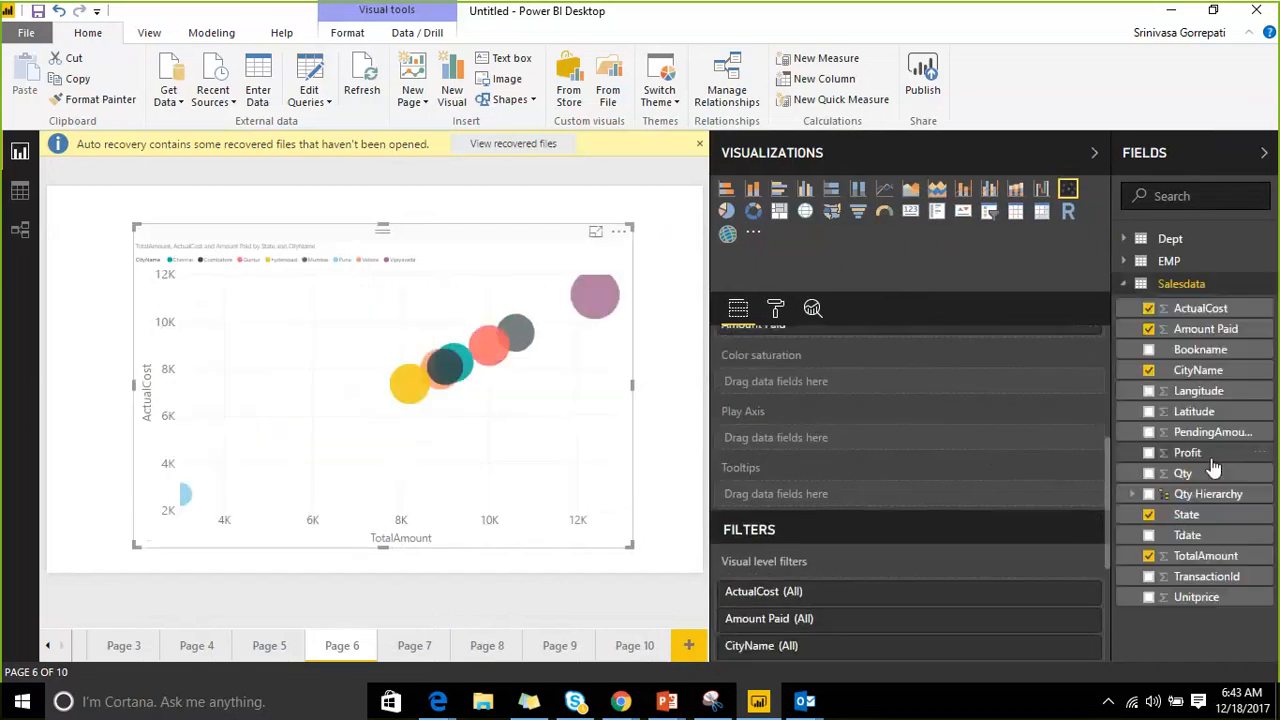
pyautogui.moveTo(1200, 350); pyautogui.dragTo(925, 452)
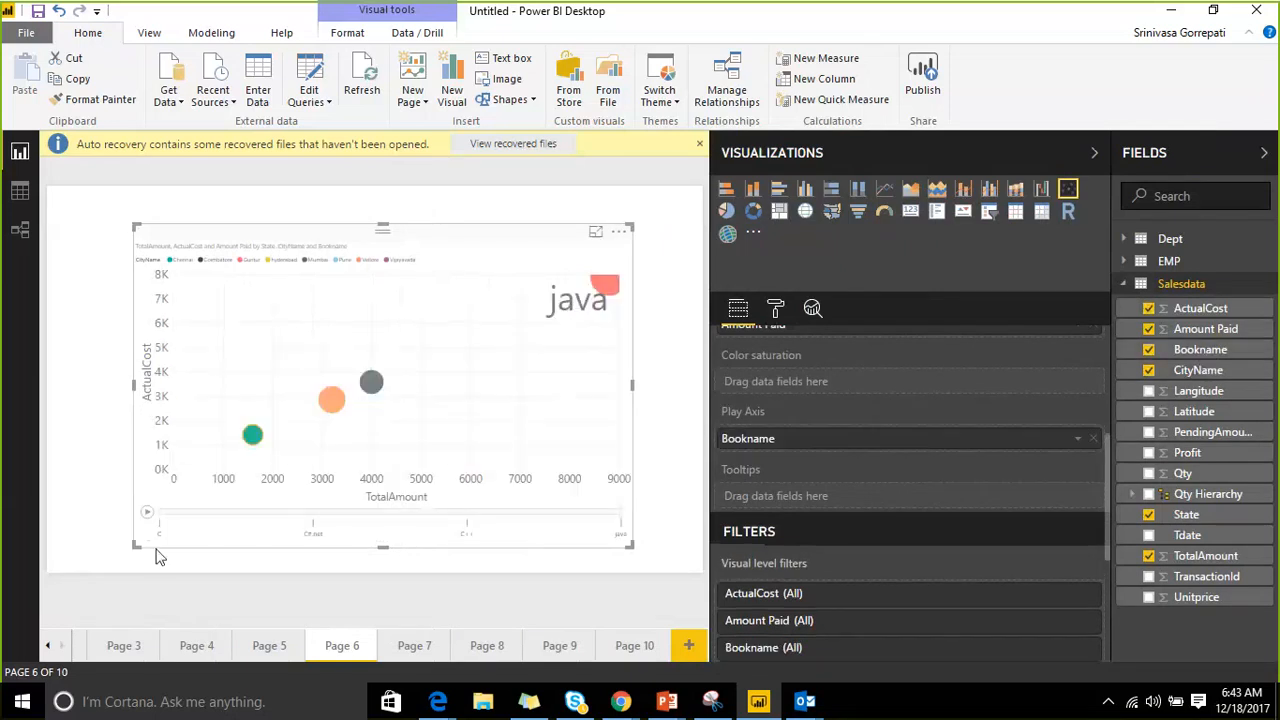
# Play the Bookname animation through the books, replaying it until it shows java.
pyautogui.click(146, 511)
pyautogui.click(147, 514)
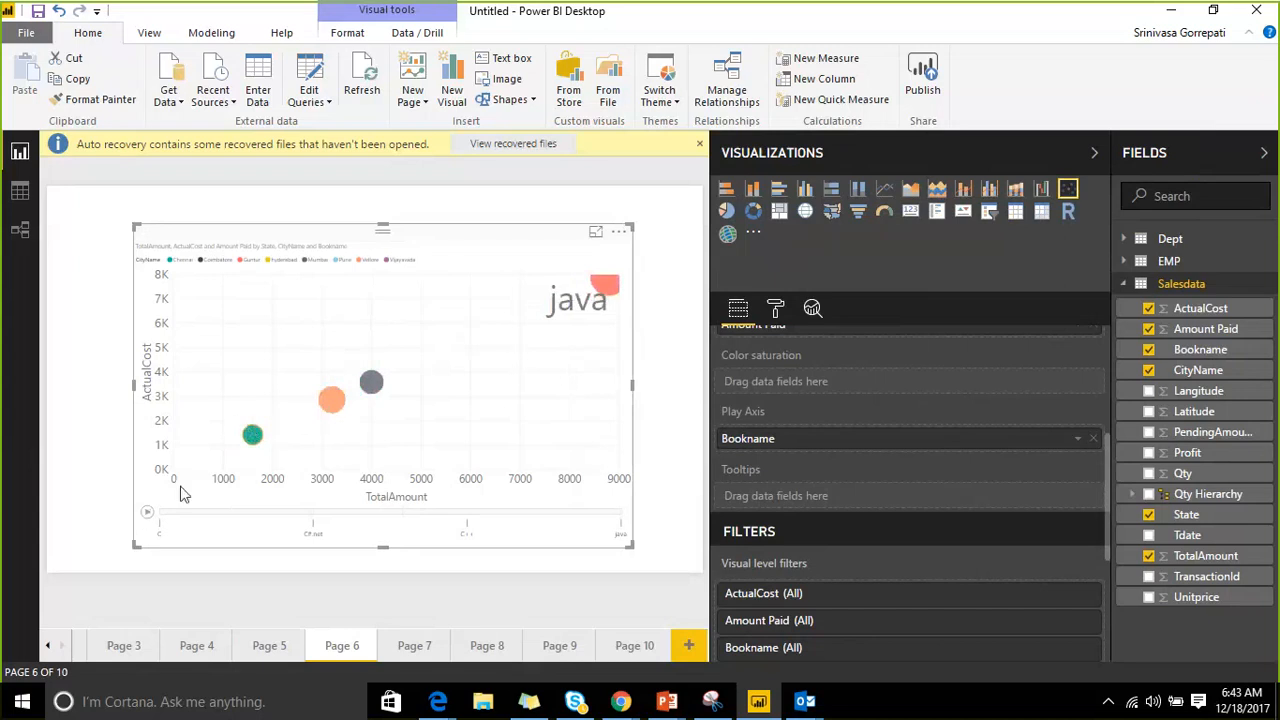
pyautogui.click(147, 513)
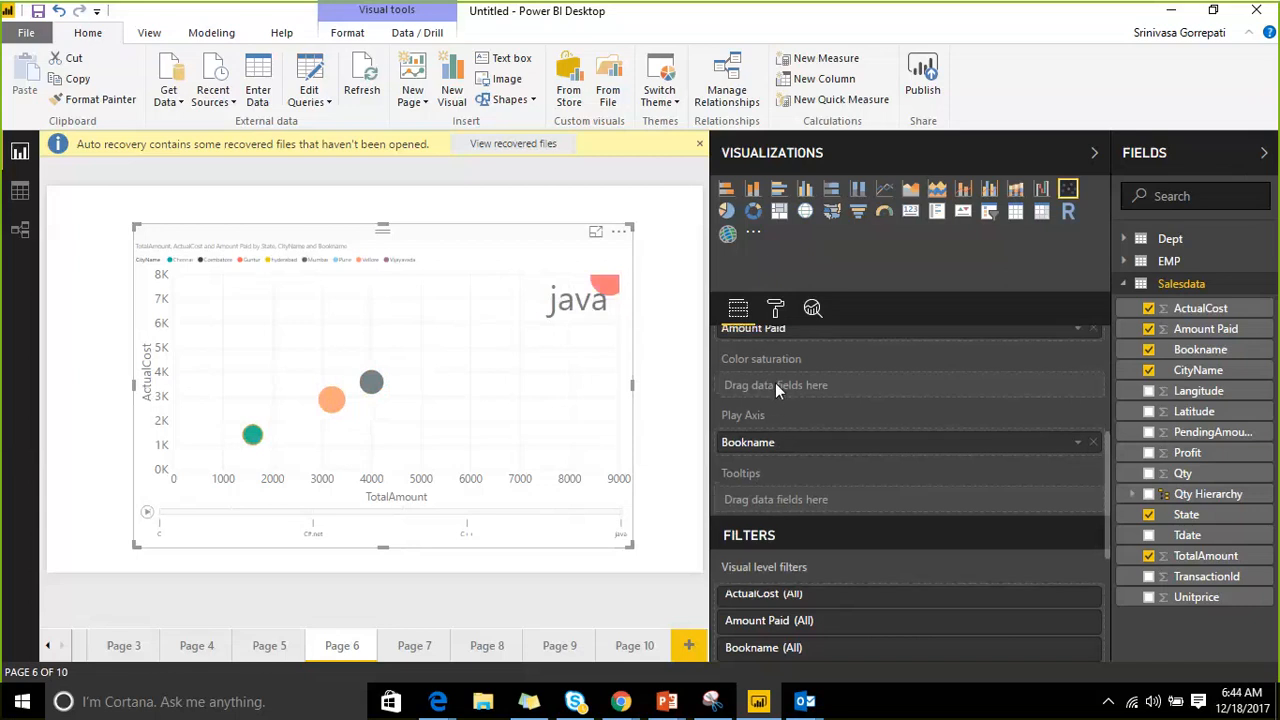
pyautogui.scroll(5, 775, 390)
# Select the scatter chart and expand its General format settings (position 169, 73, size 975×597).
pyautogui.click(776, 312)
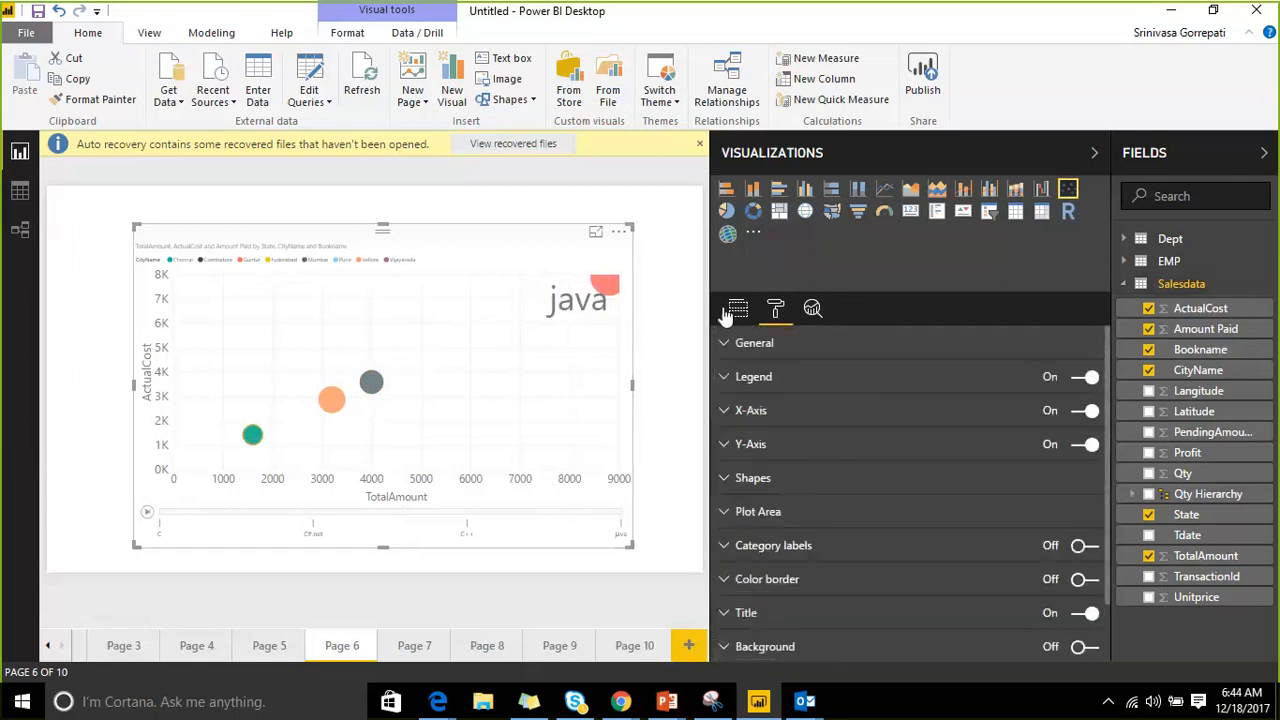
pyautogui.click(619, 231)
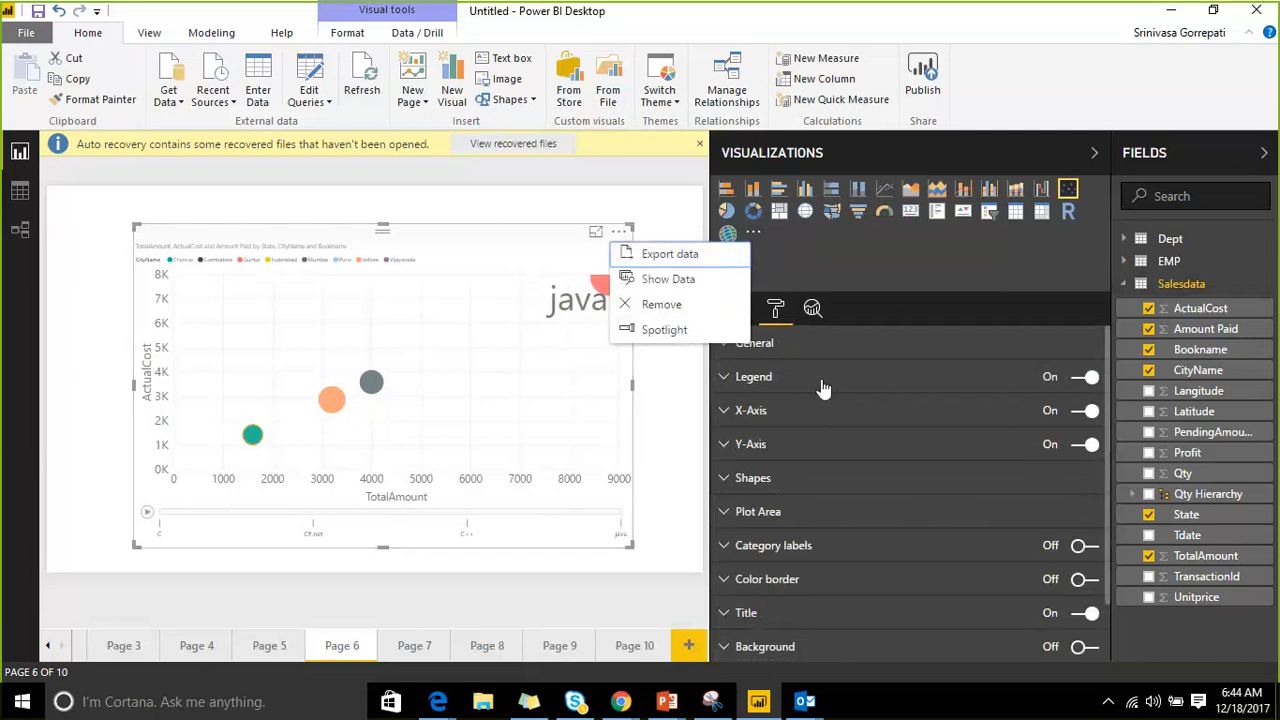
pyautogui.click(490, 205)
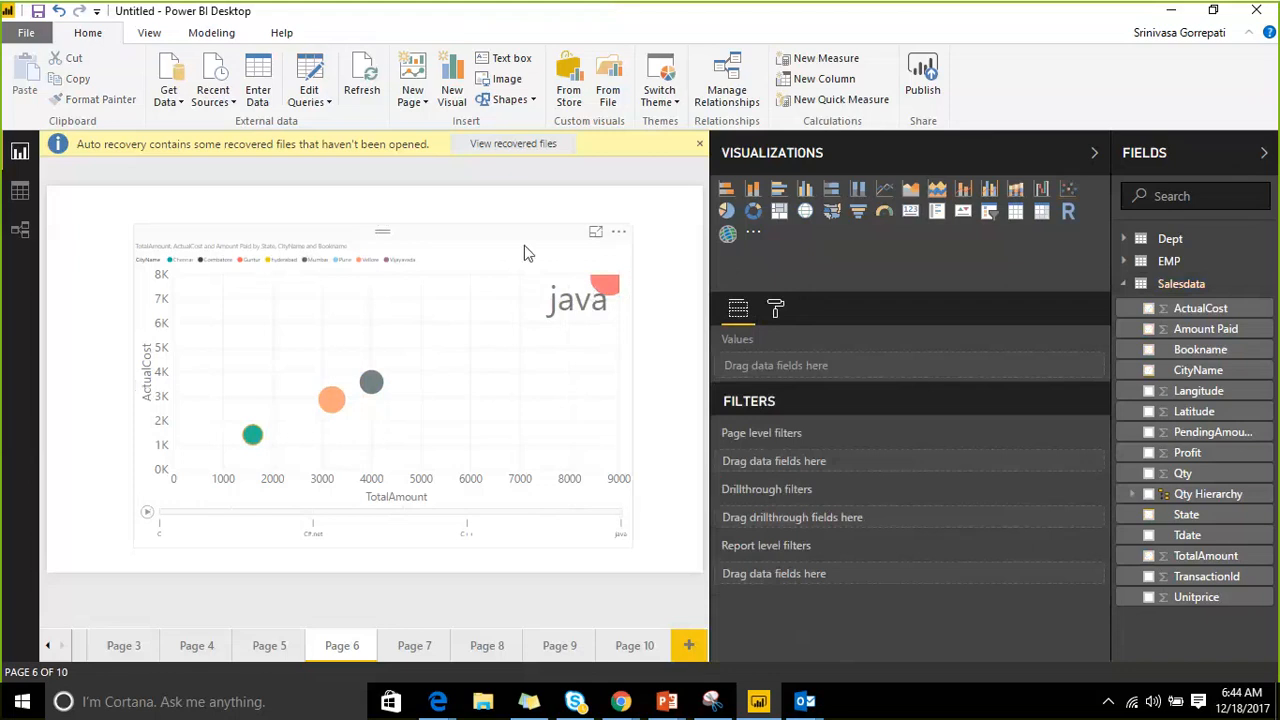
pyautogui.click(524, 245)
pyautogui.click(775, 308)
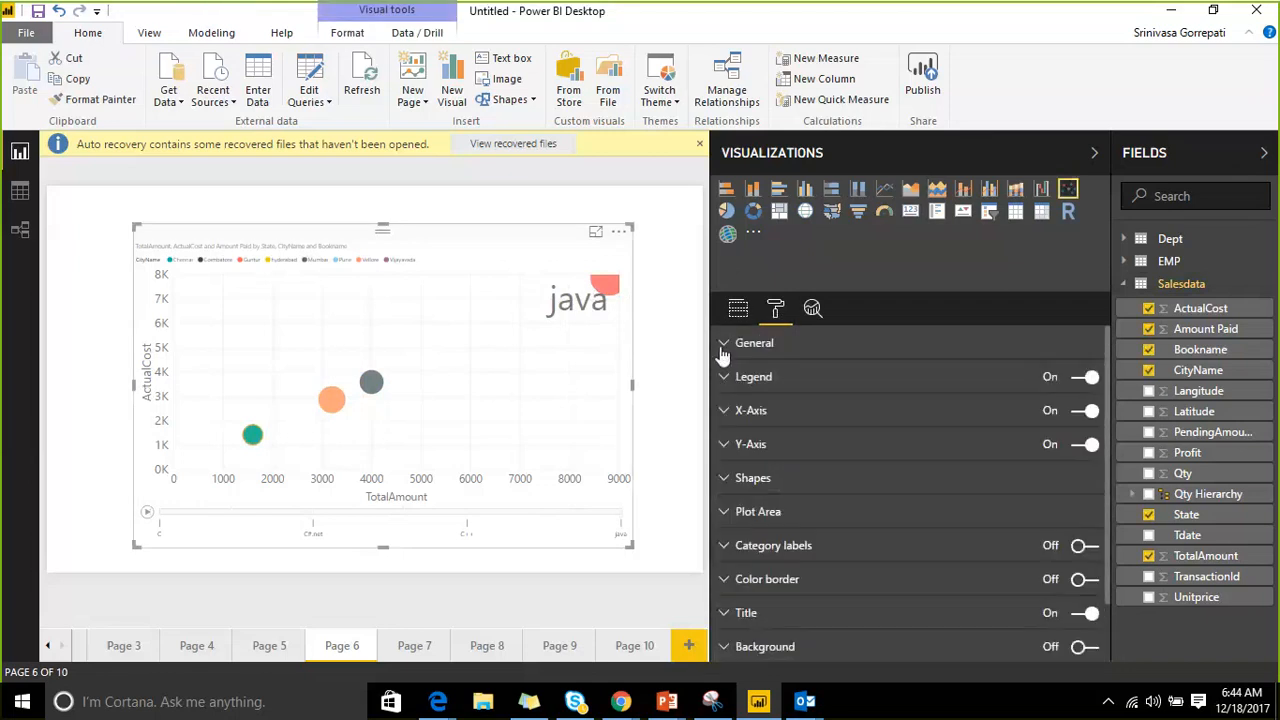
pyautogui.click(724, 343)
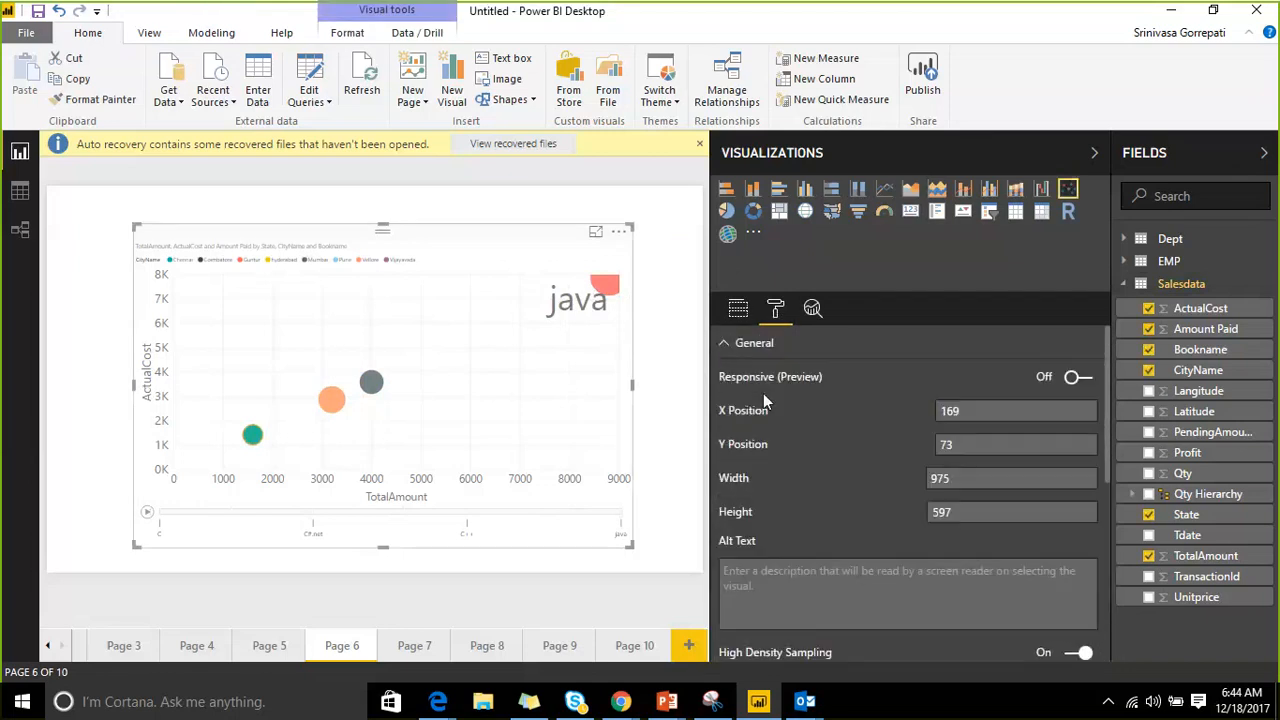
pyautogui.scroll(-1, 752, 399)
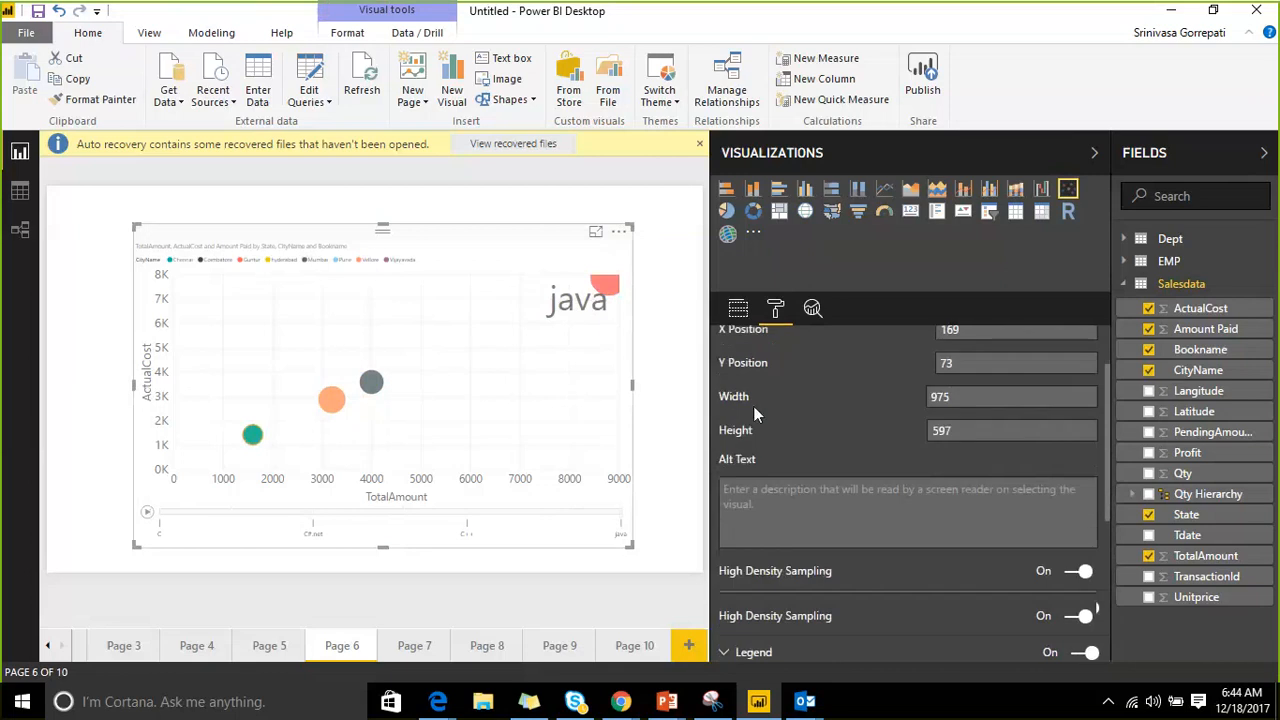
pyautogui.scroll(-3, 753, 406)
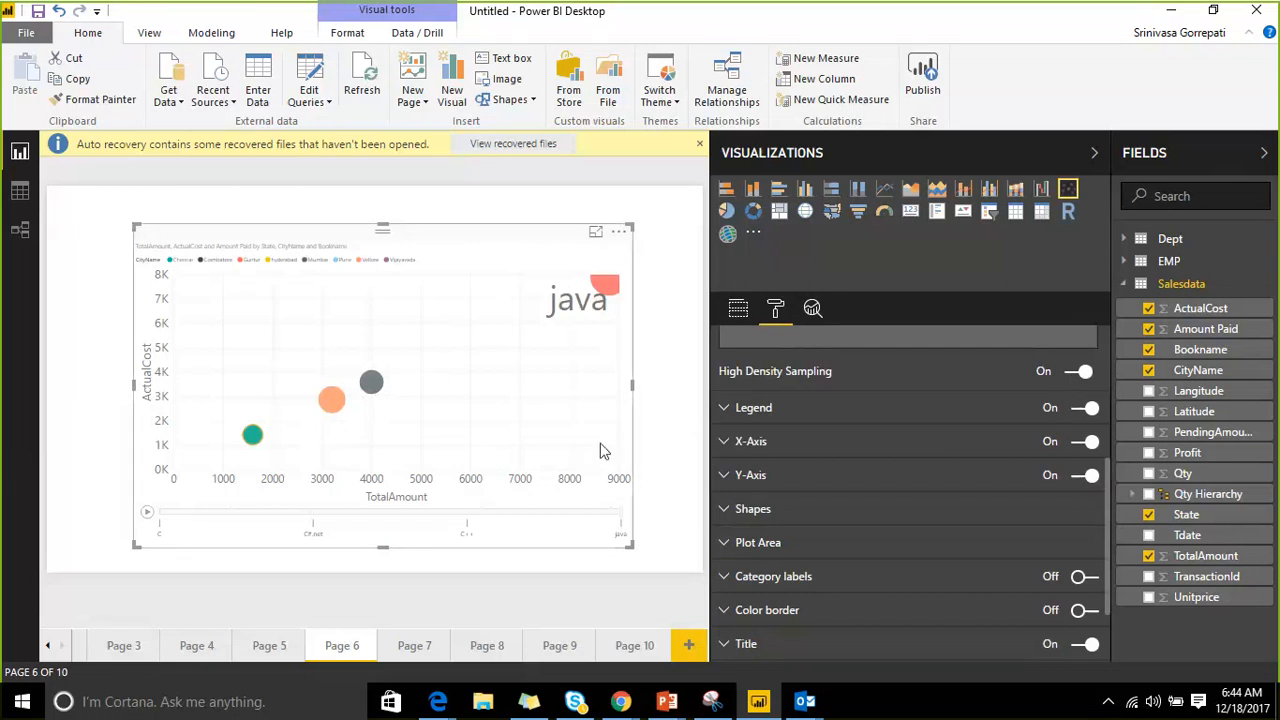
# Expand the scatter chart's Legend and X-axis settings, checking the X-axis start and end values.
pyautogui.click(727, 408)
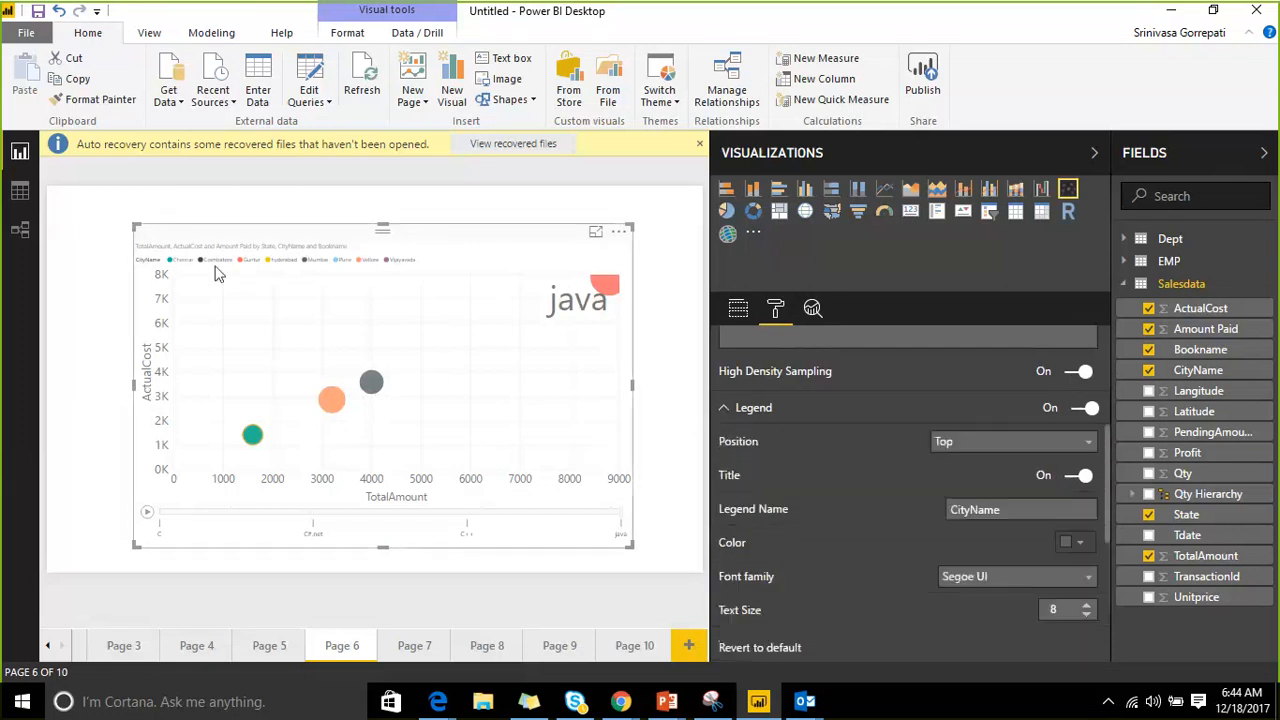
pyautogui.scroll(-4, 954, 461)
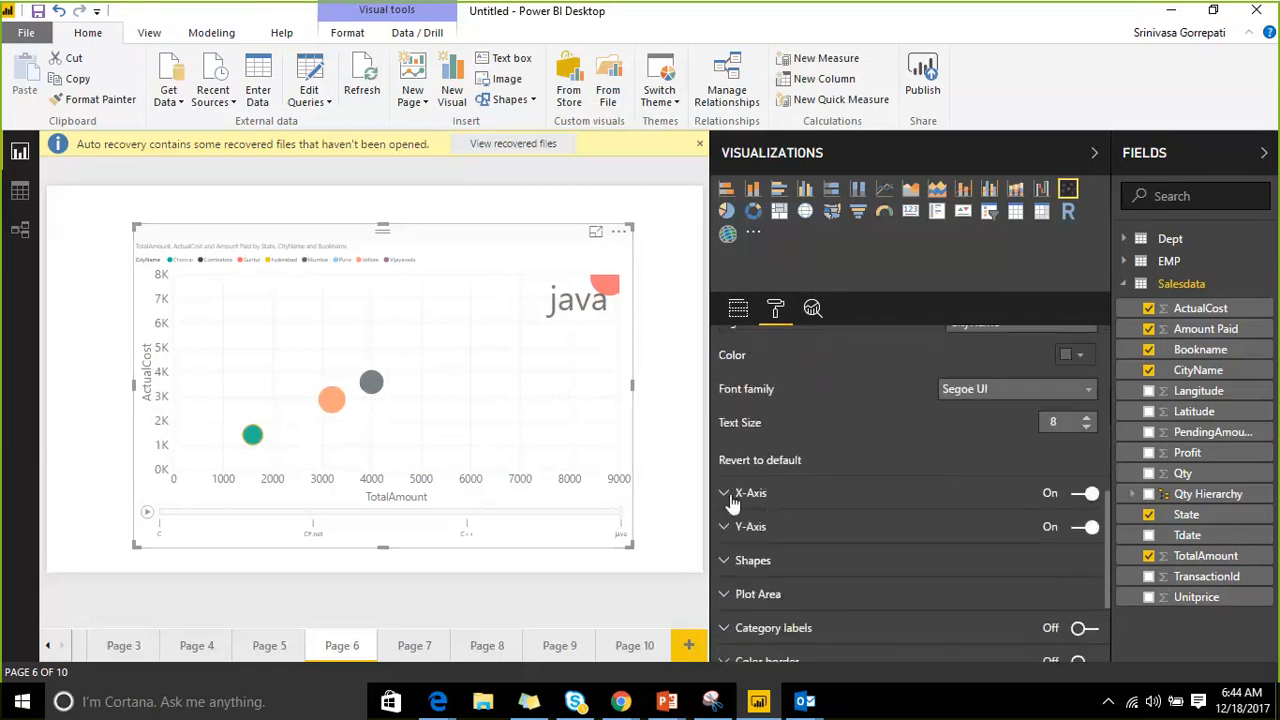
pyautogui.click(737, 496)
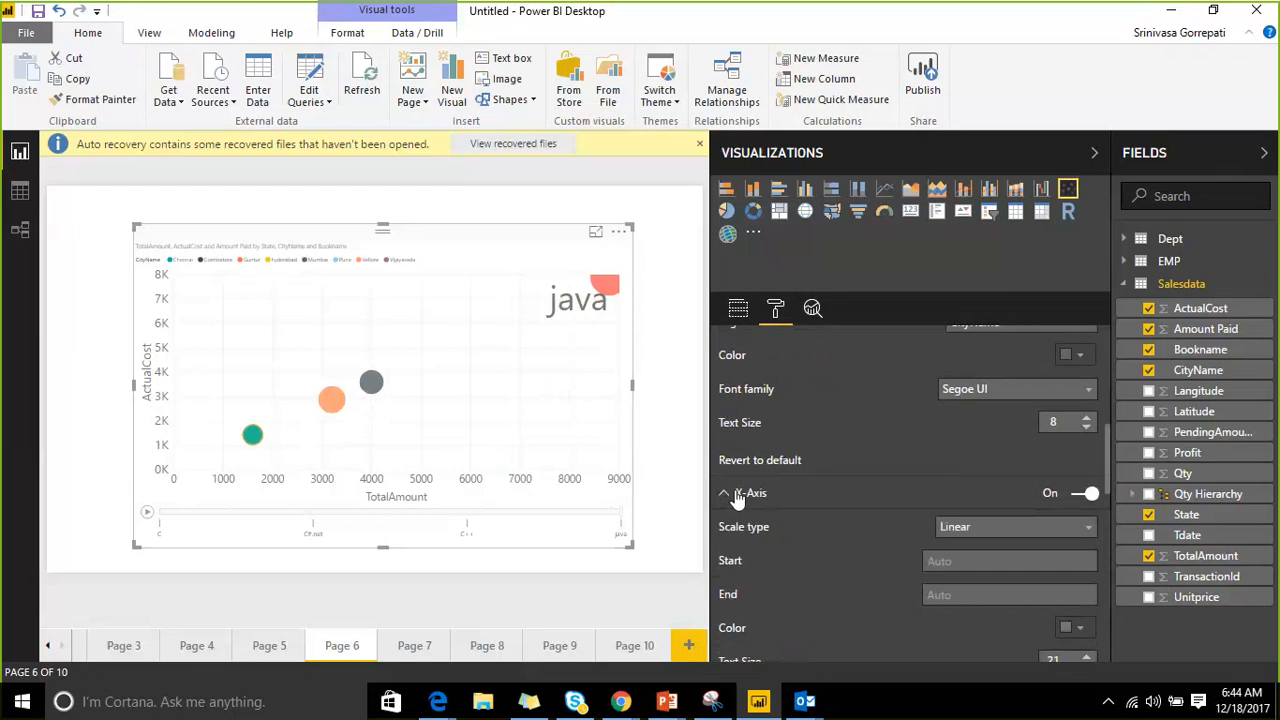
pyautogui.scroll(-3, 740, 488)
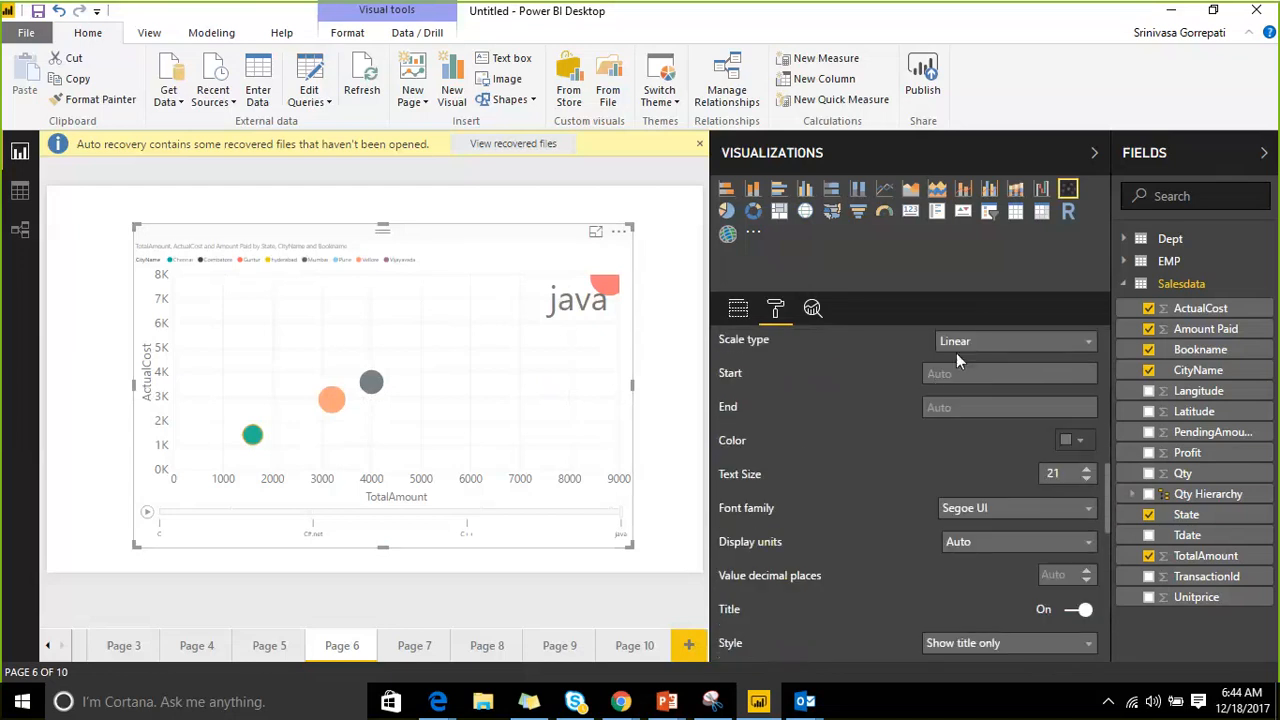
pyautogui.click(940, 374)
pyautogui.click(939, 405)
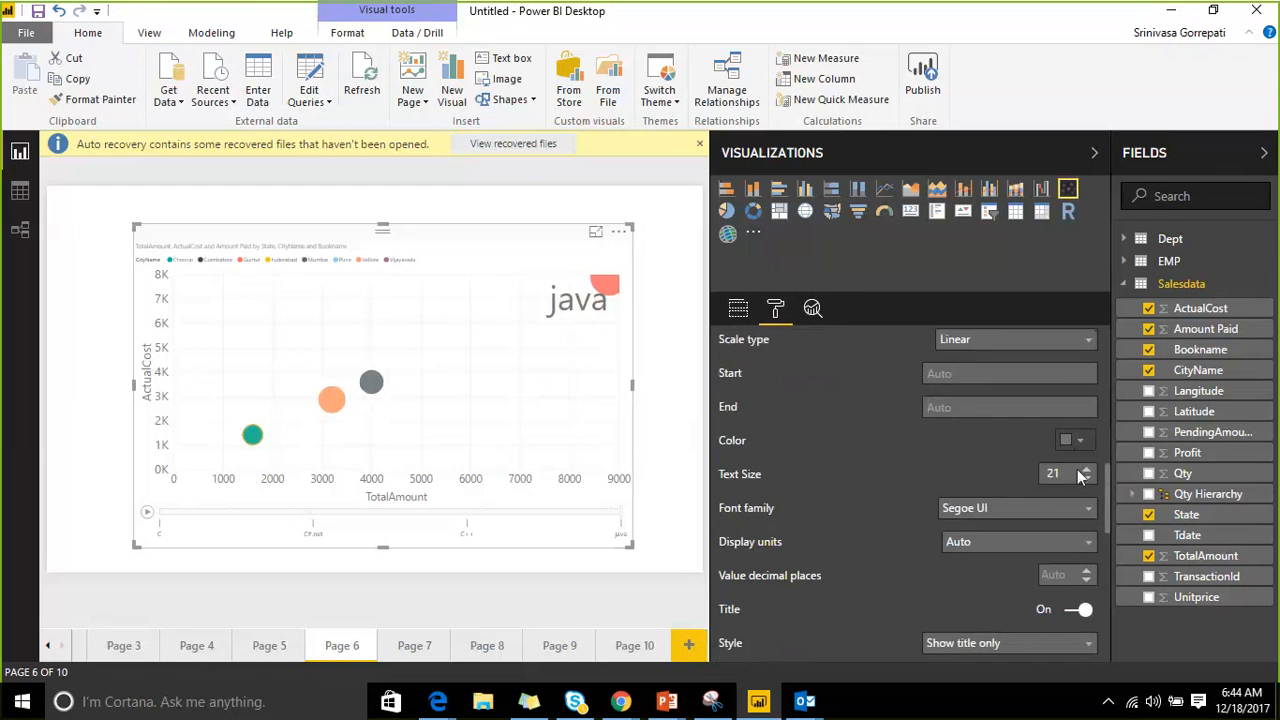
pyautogui.scroll(-3, 1063, 475)
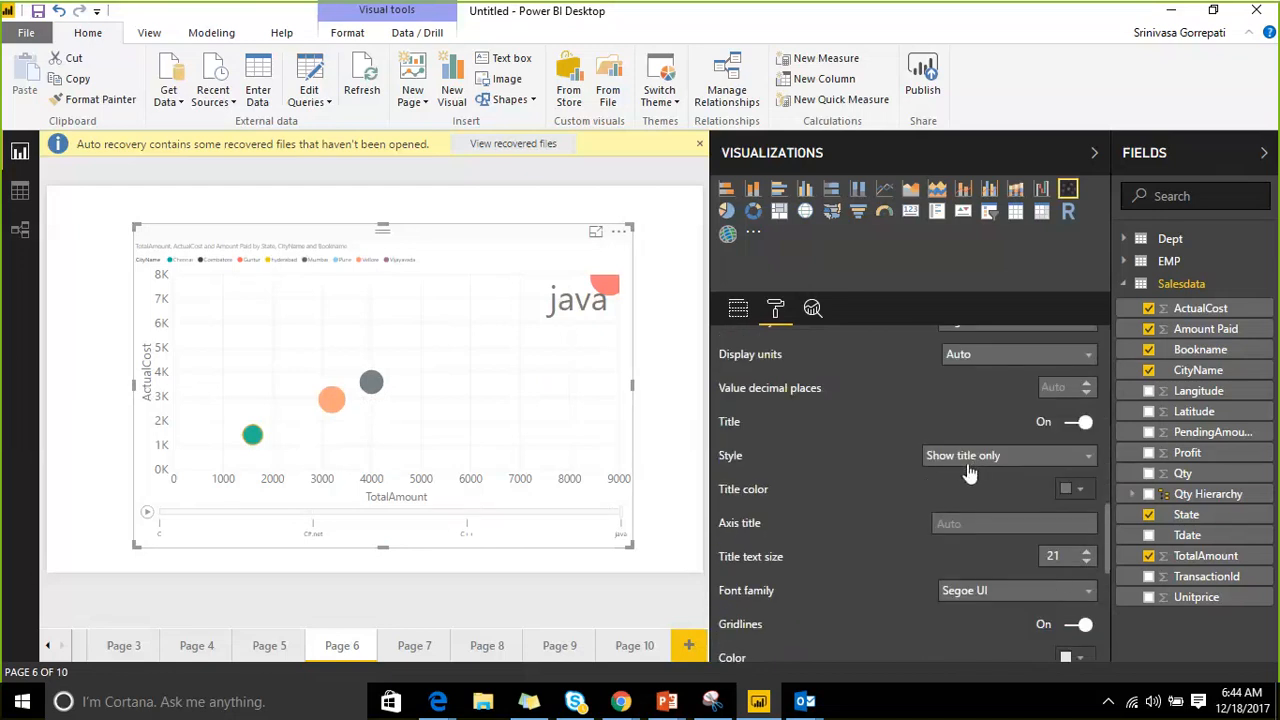
pyautogui.scroll(-1, 931, 463)
pyautogui.scroll(-2, 849, 463)
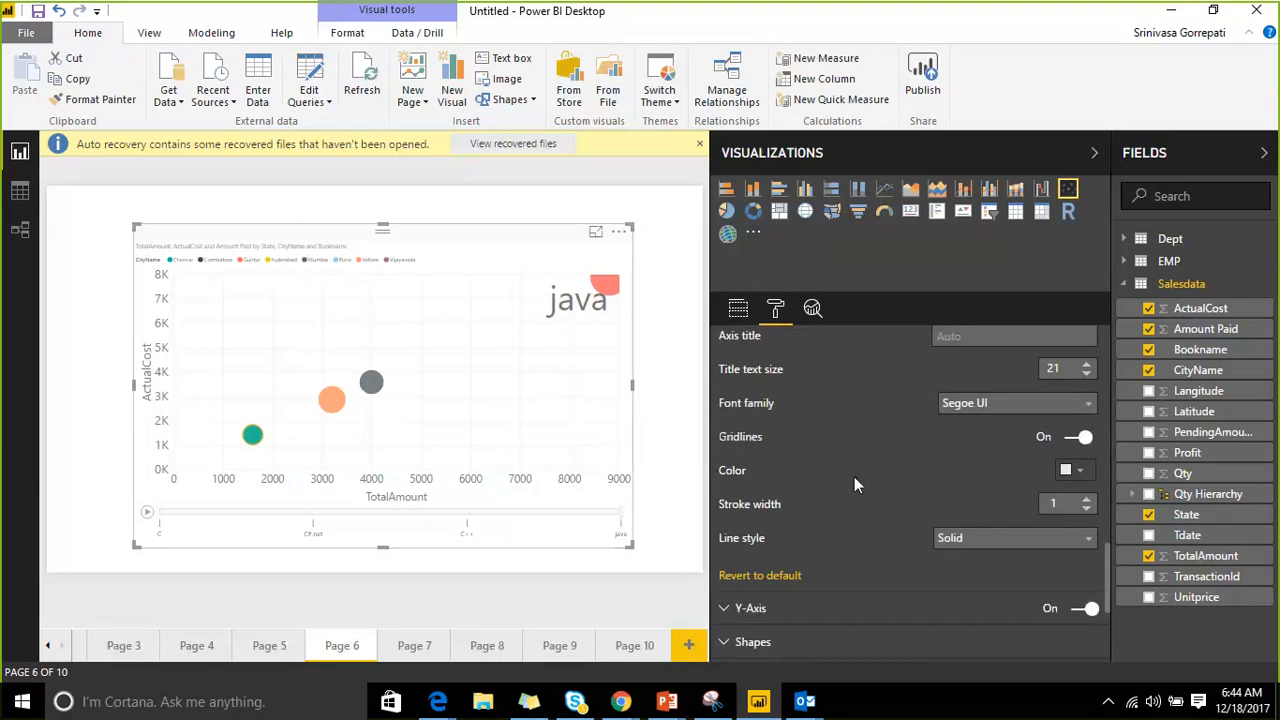
pyautogui.scroll(-1, 853, 450)
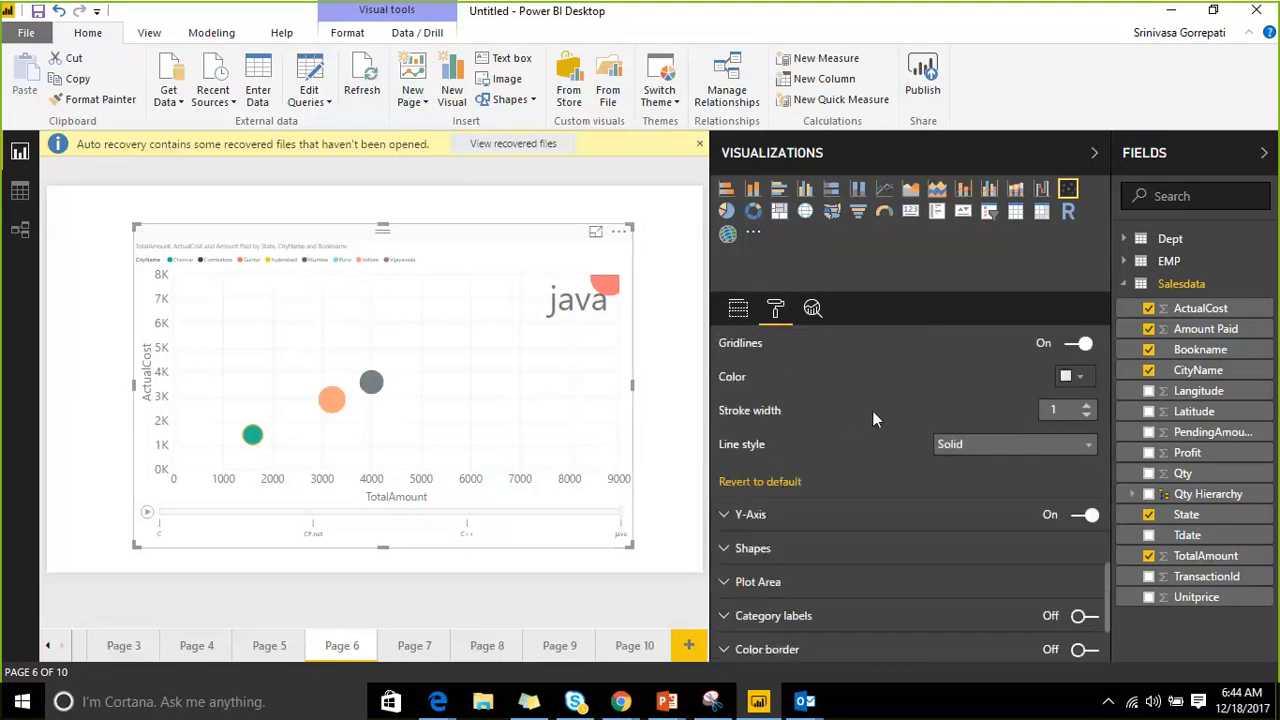
pyautogui.scroll(-2, 958, 410)
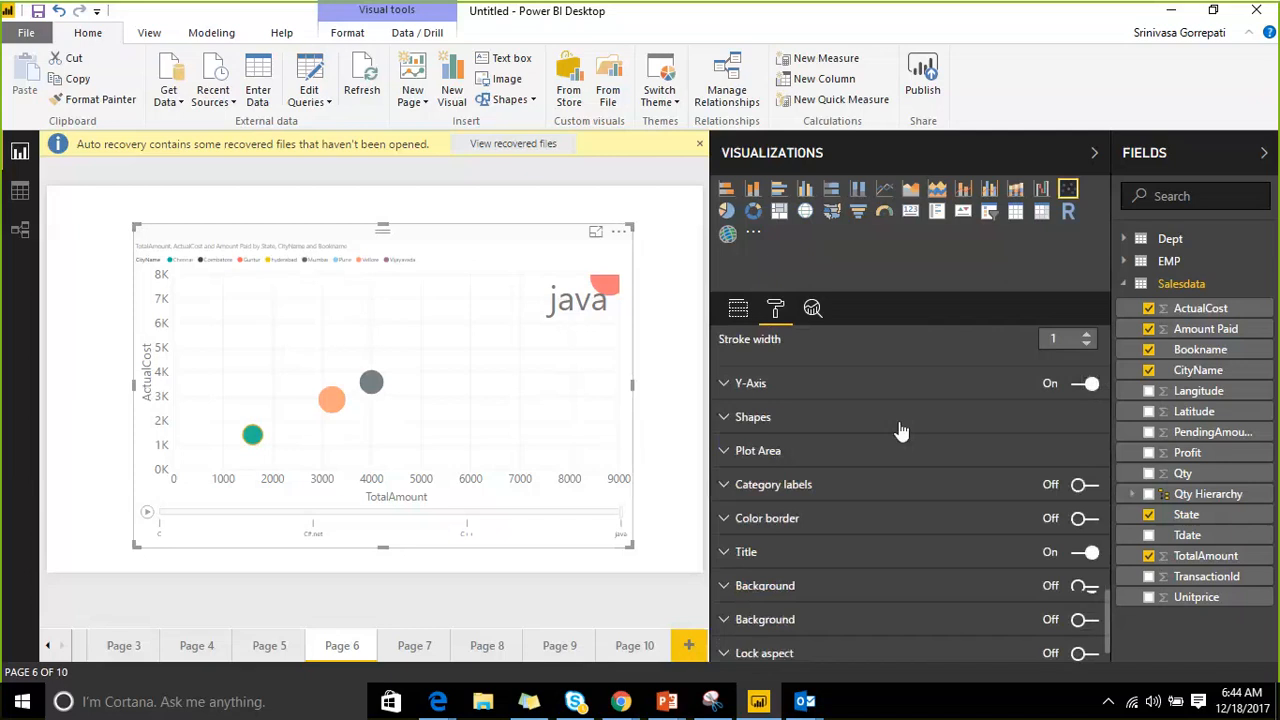
# Expand the Y-axis settings and scroll through its options.
pyautogui.click(722, 377)
pyautogui.scroll(-4, 759, 426)
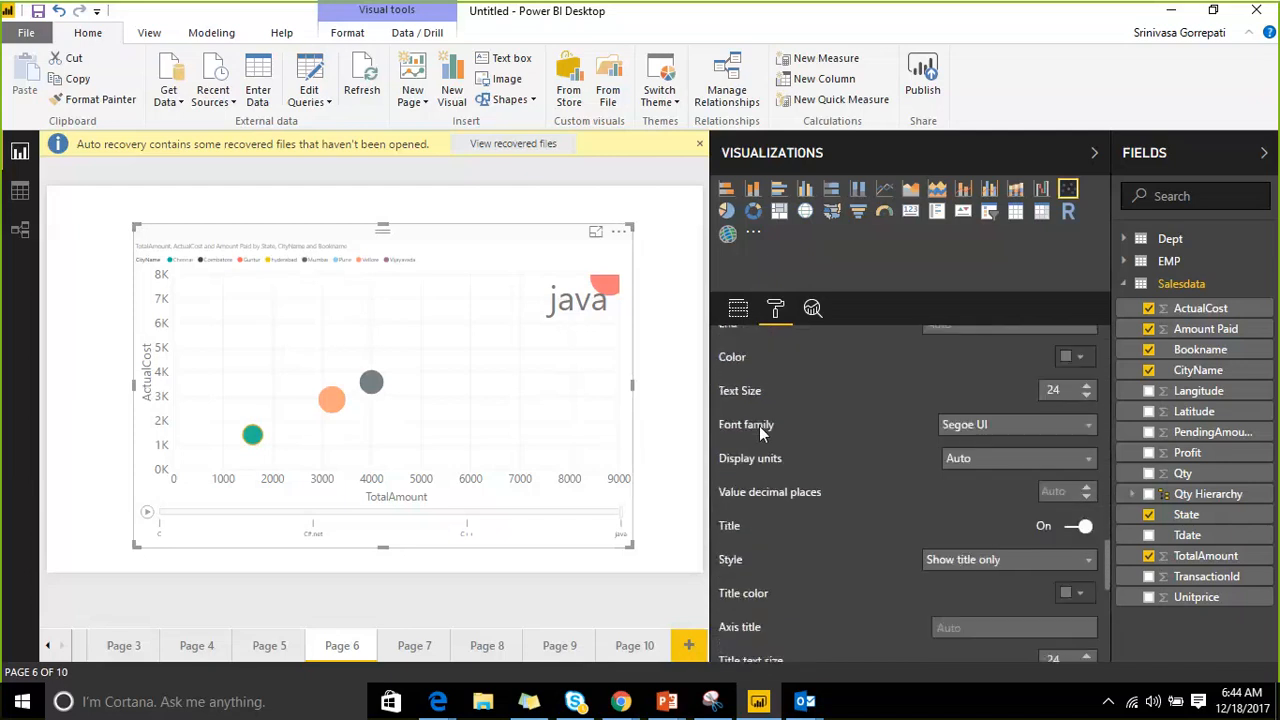
pyautogui.scroll(-2, 759, 426)
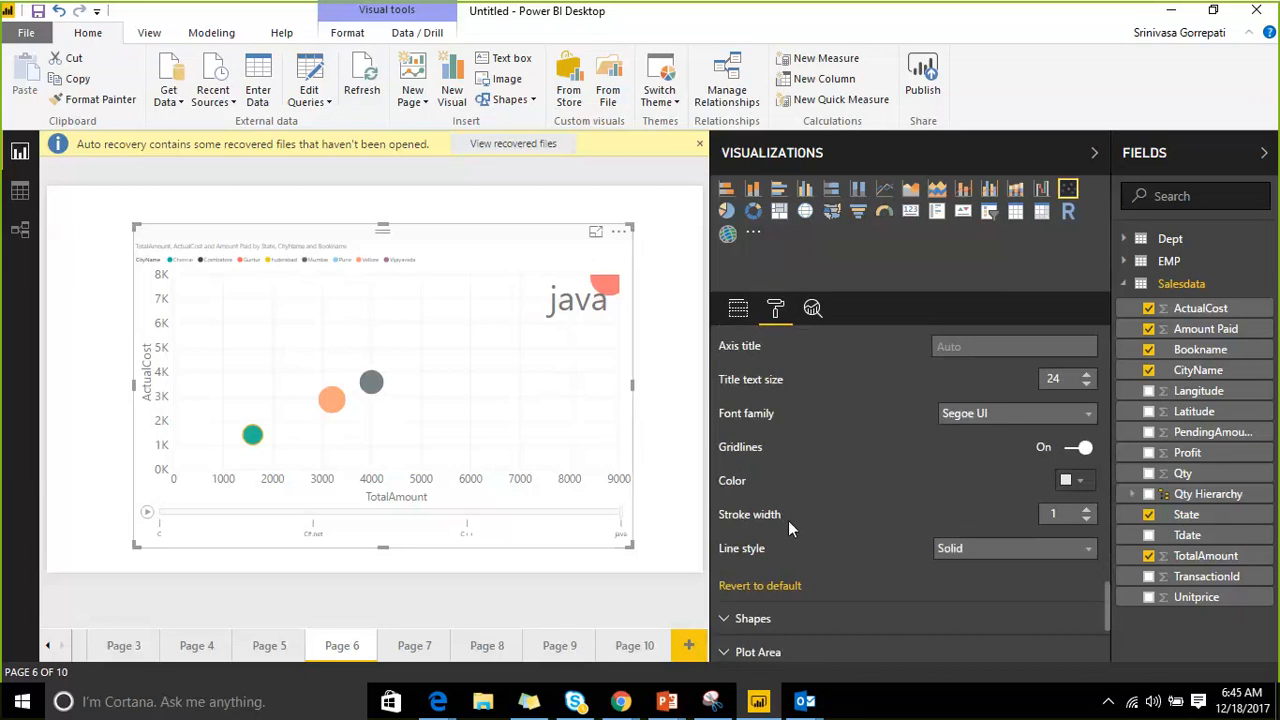
pyautogui.scroll(-2, 788, 520)
# Set the scatter chart markers to triangles and enlarge them to size 23.
pyautogui.click(724, 434)
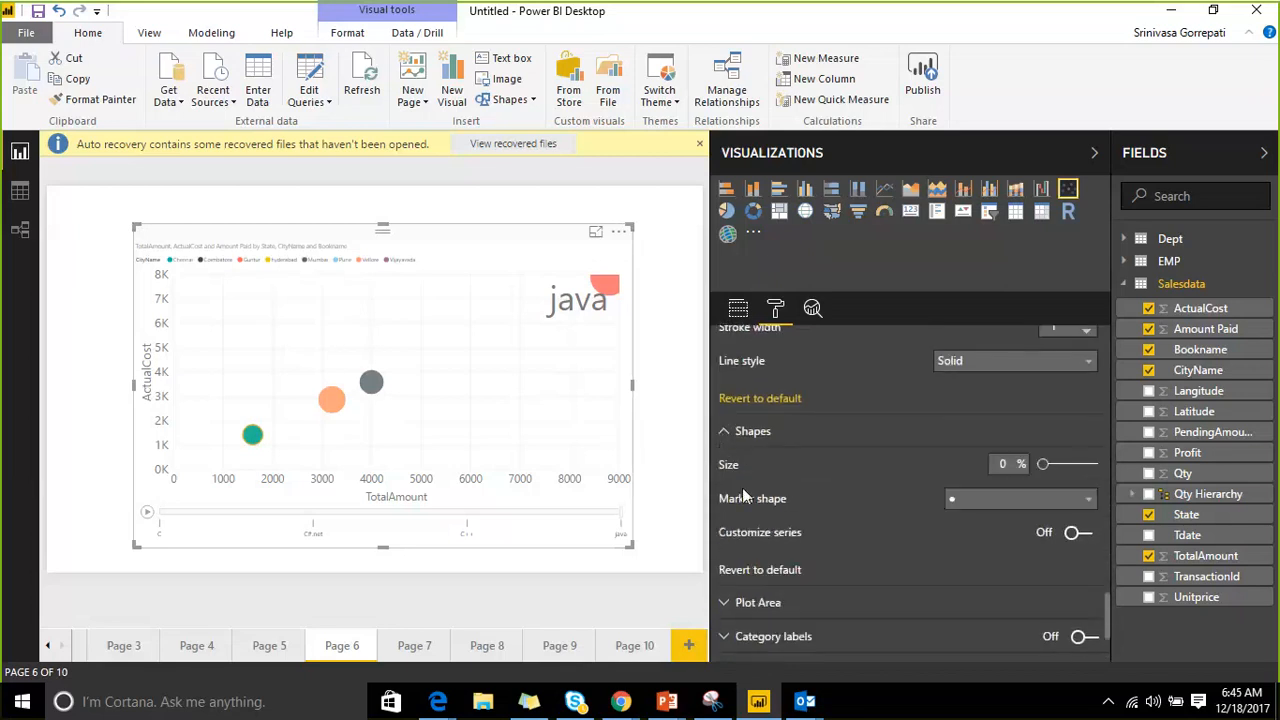
pyautogui.click(1068, 500)
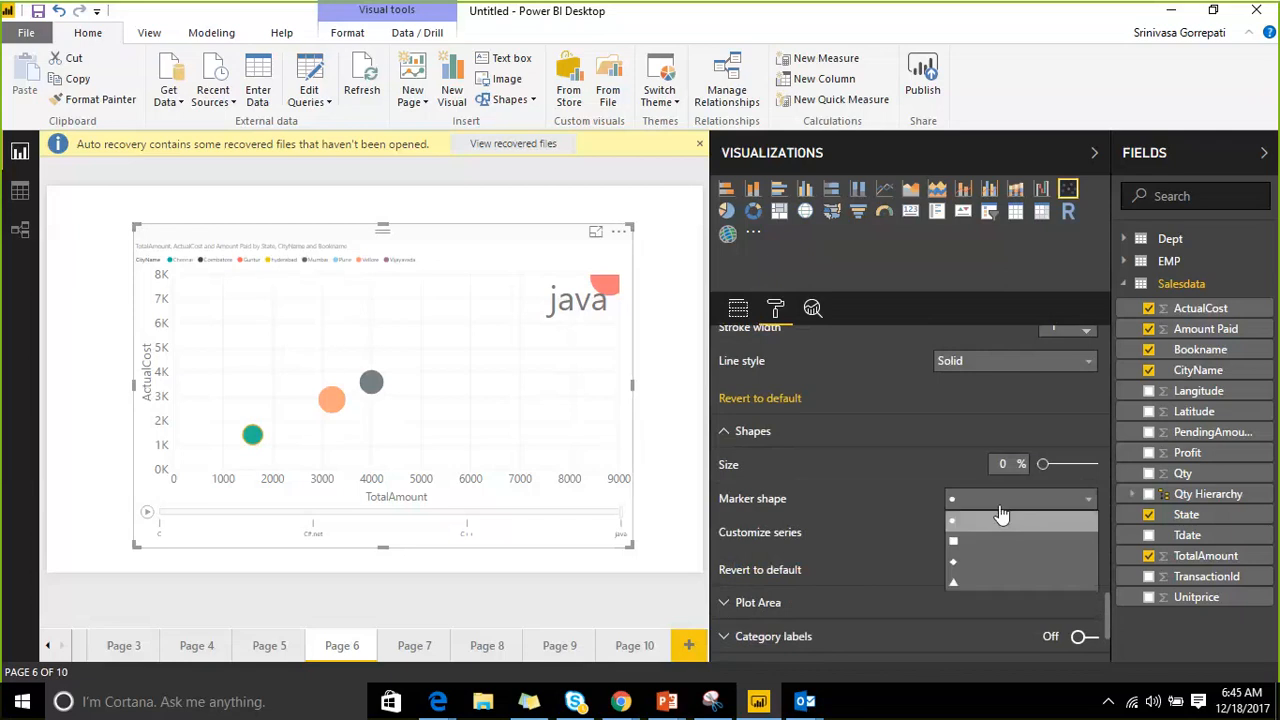
pyautogui.click(957, 541)
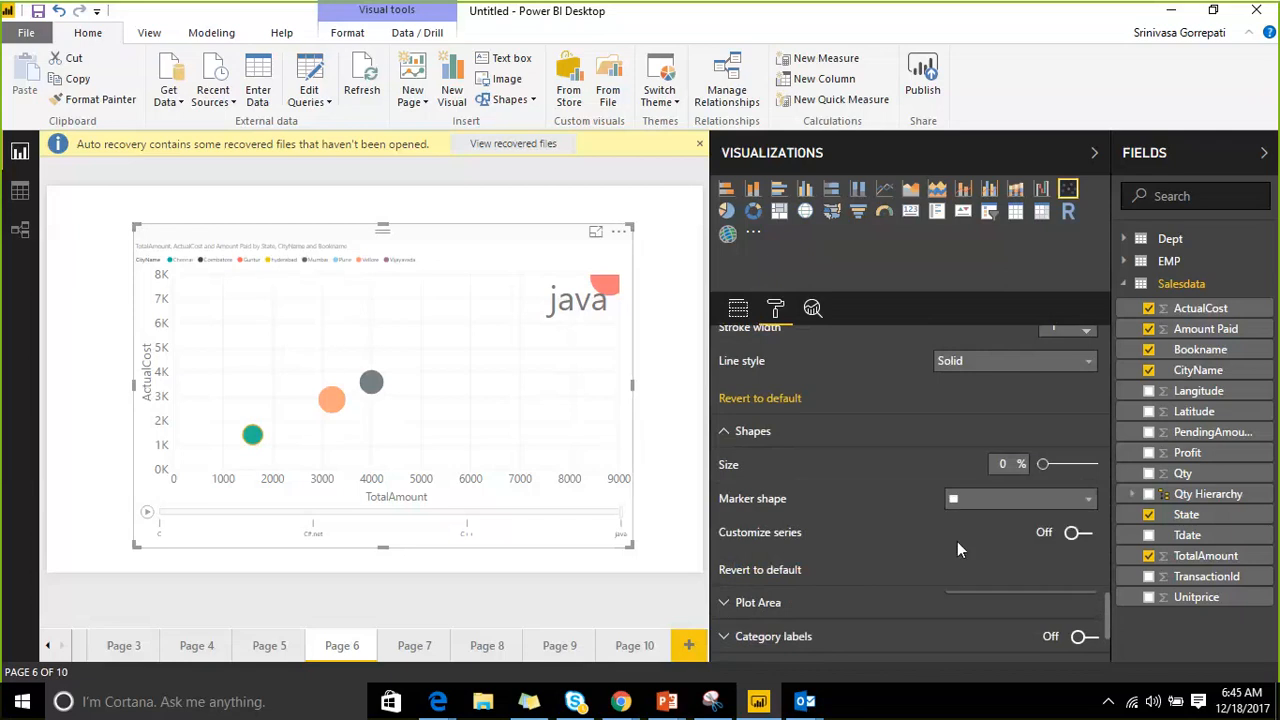
pyautogui.click(1016, 510)
pyautogui.click(1006, 566)
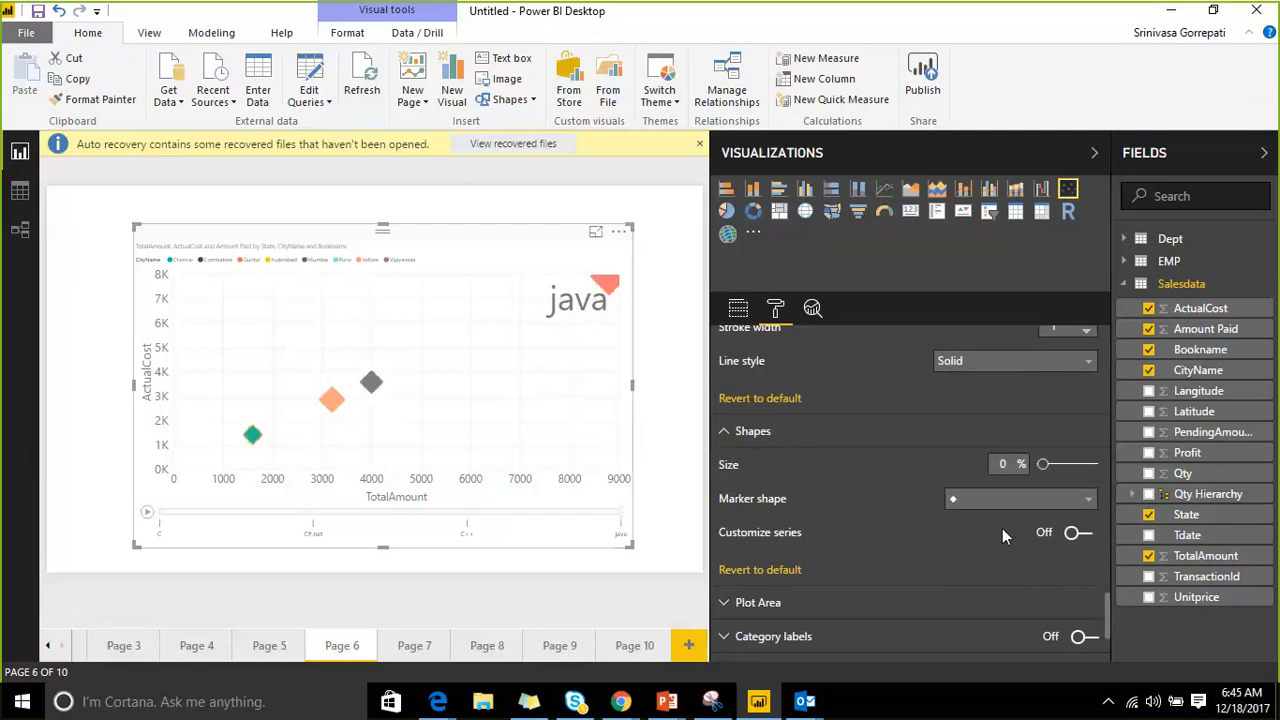
pyautogui.click(1000, 500)
pyautogui.click(999, 582)
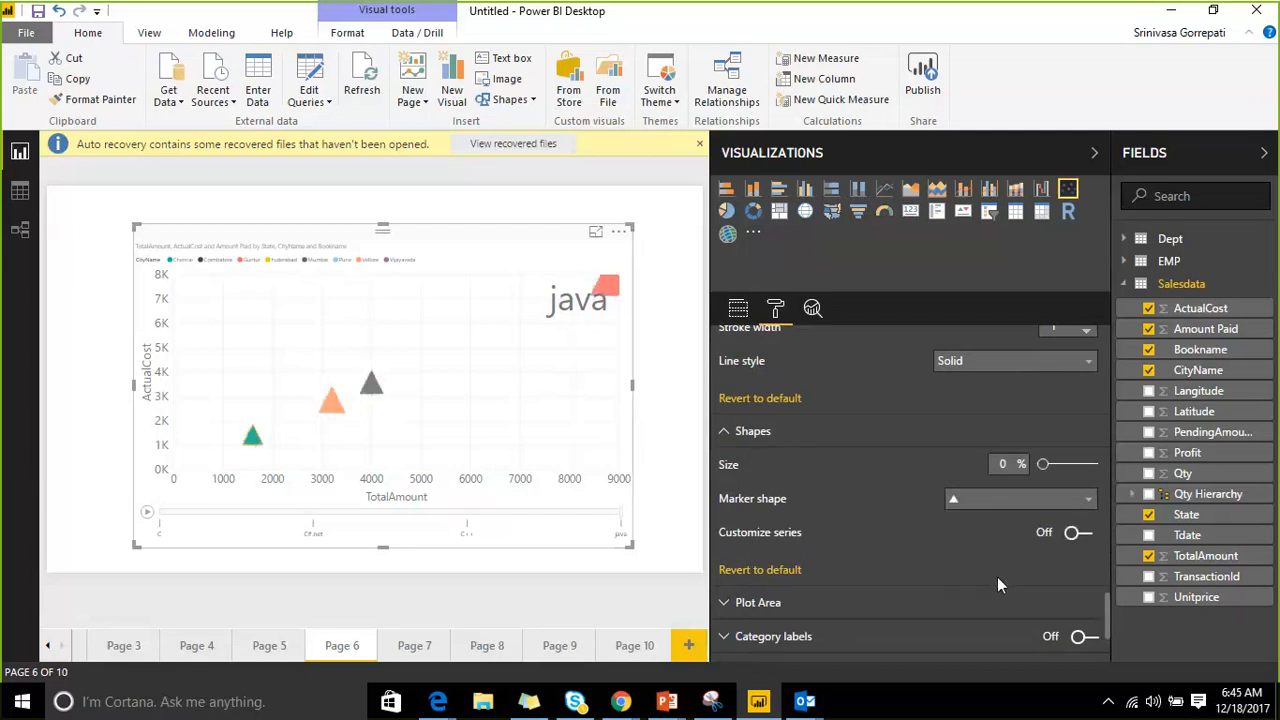
pyautogui.click(1002, 500)
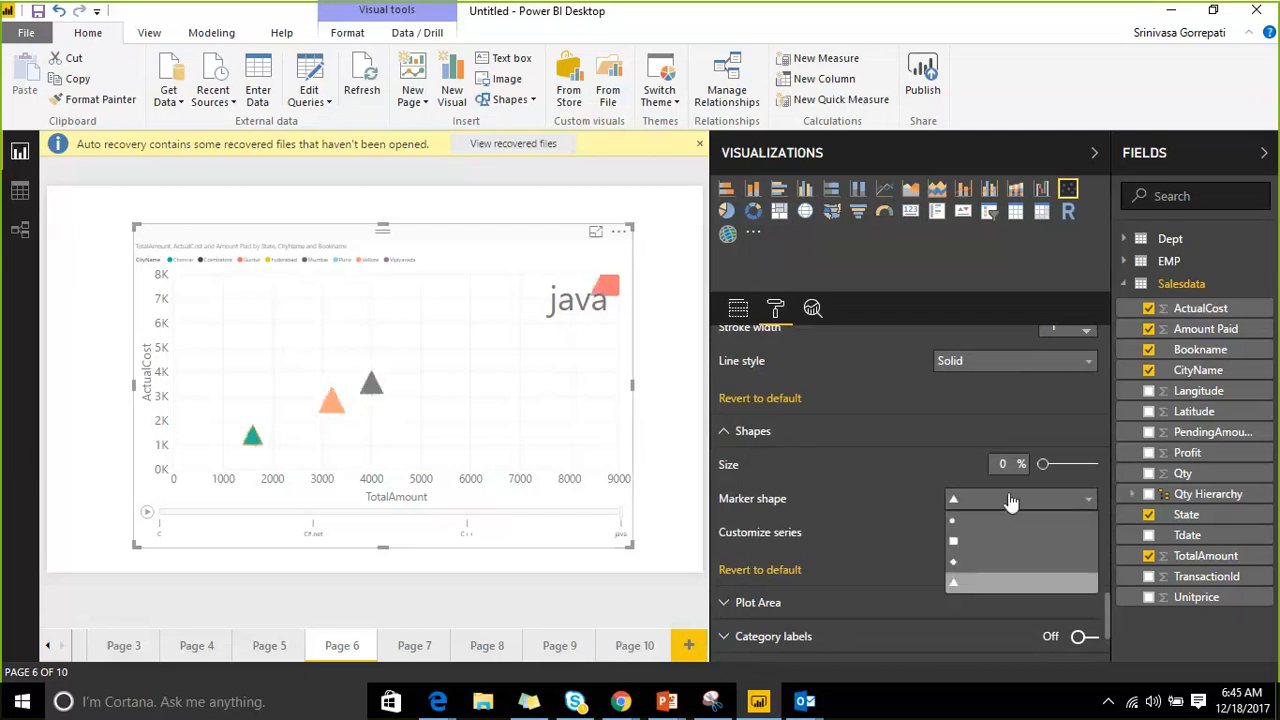
pyautogui.click(993, 582)
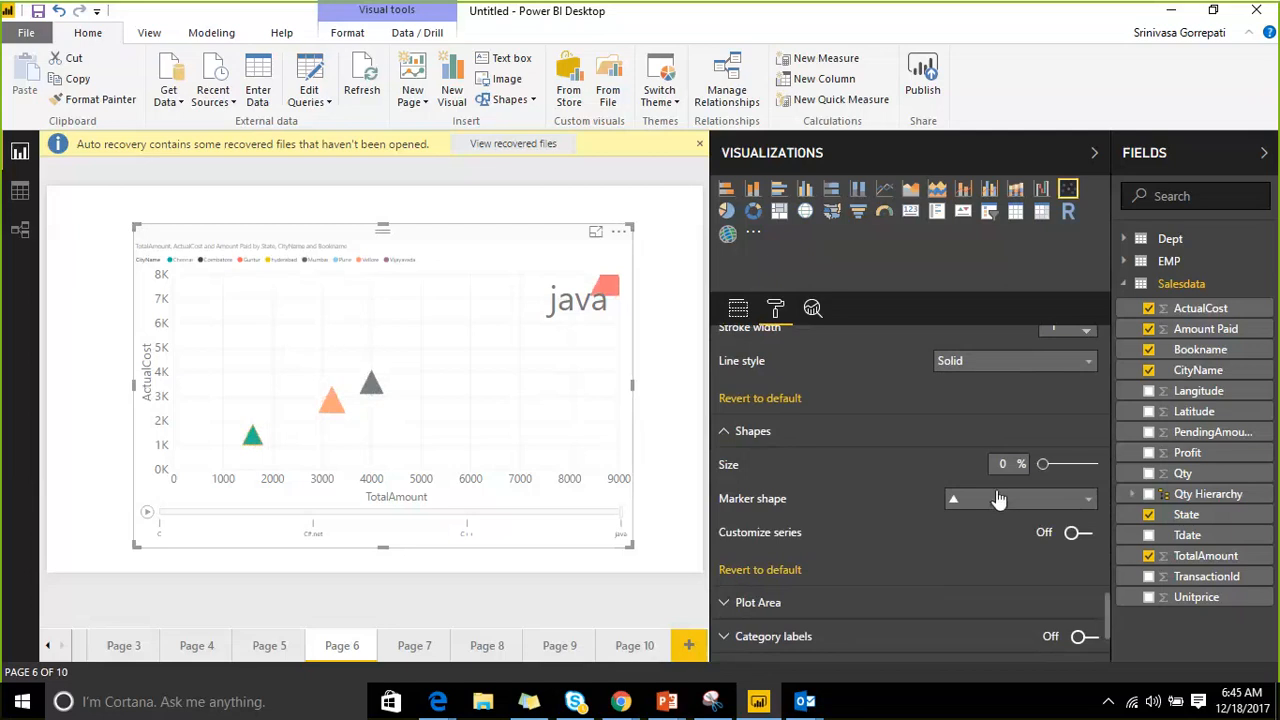
pyautogui.click(1057, 466)
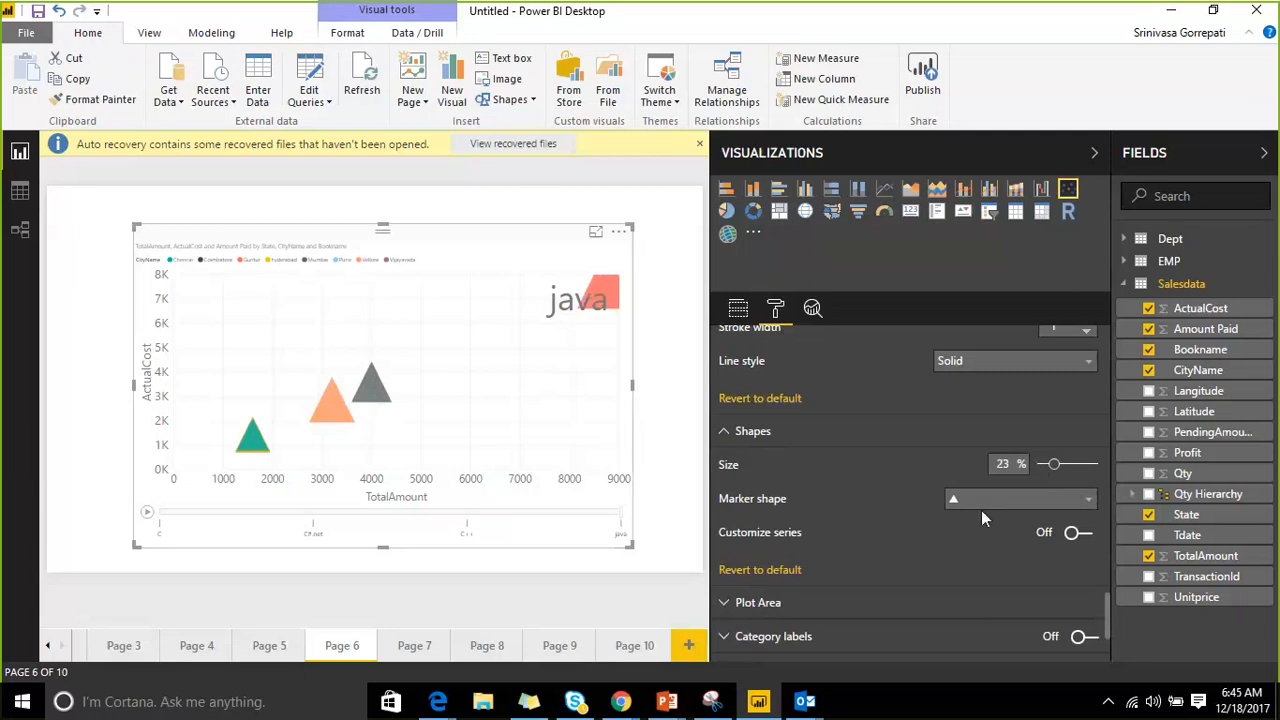
# Turn on series customization, give the Guntur series its own marker shape, and expand Plot Area.
pyautogui.click(1077, 532)
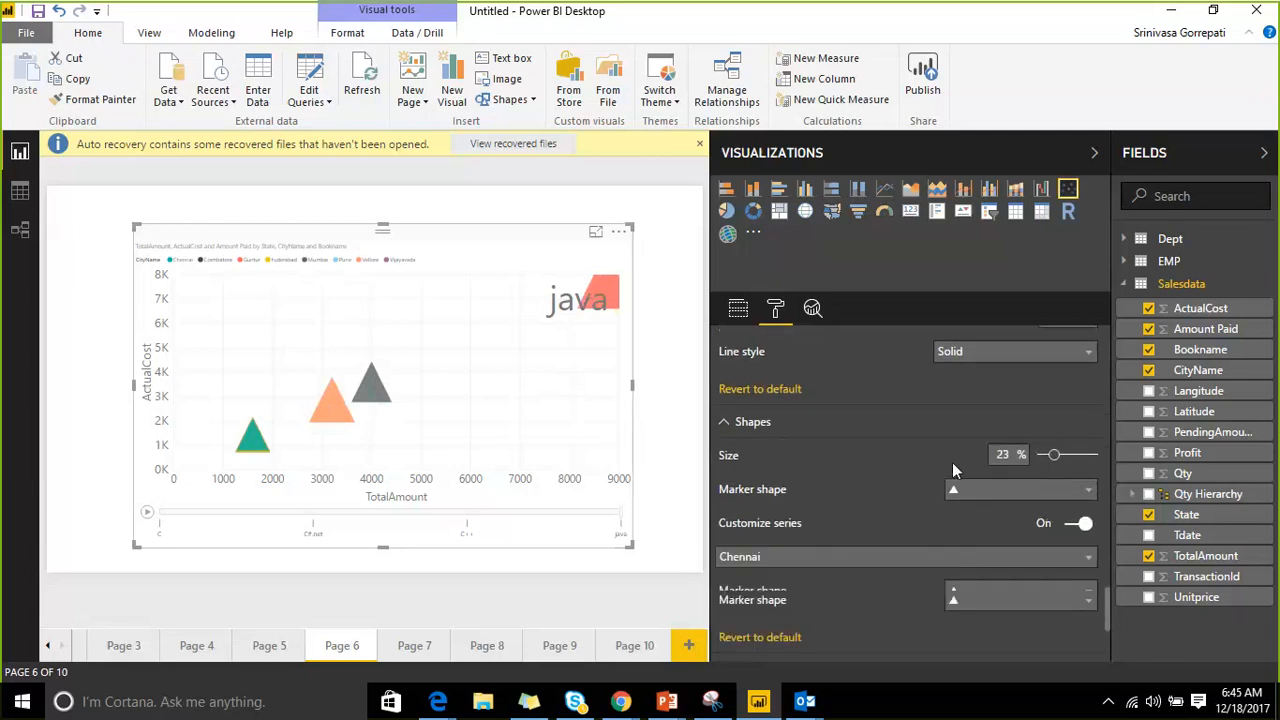
pyautogui.scroll(-3, 930, 476)
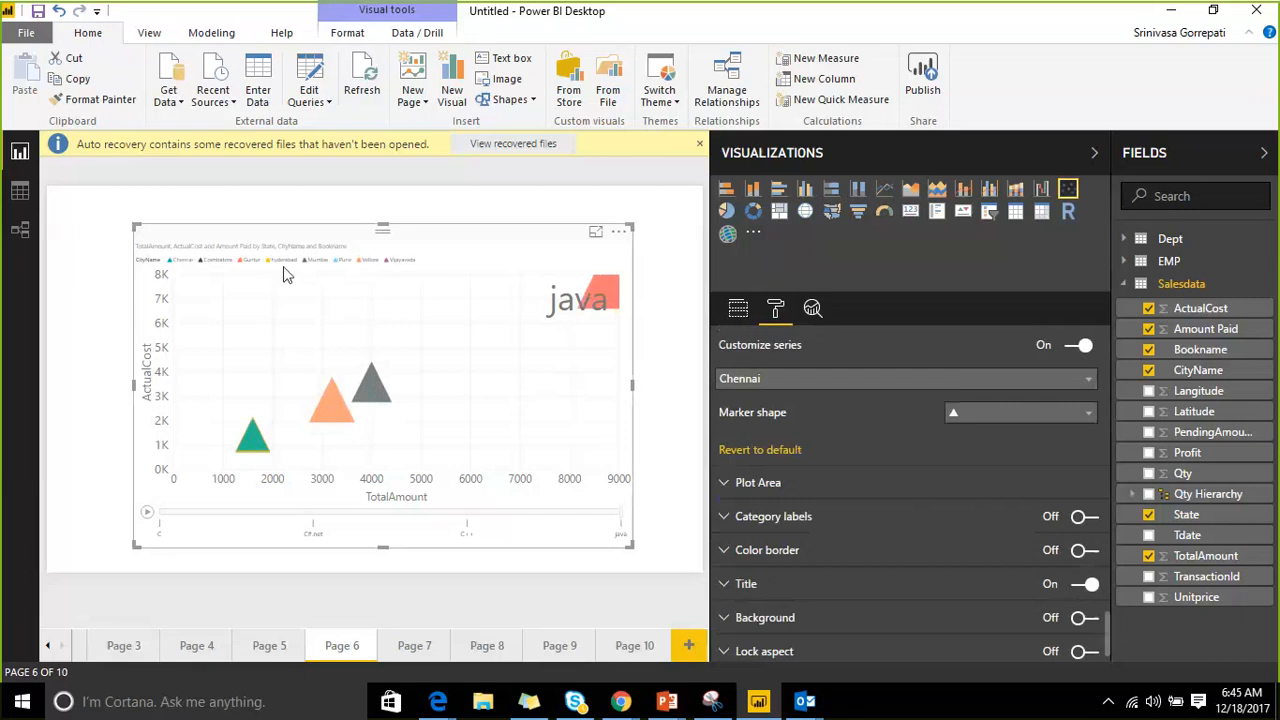
pyautogui.click(968, 380)
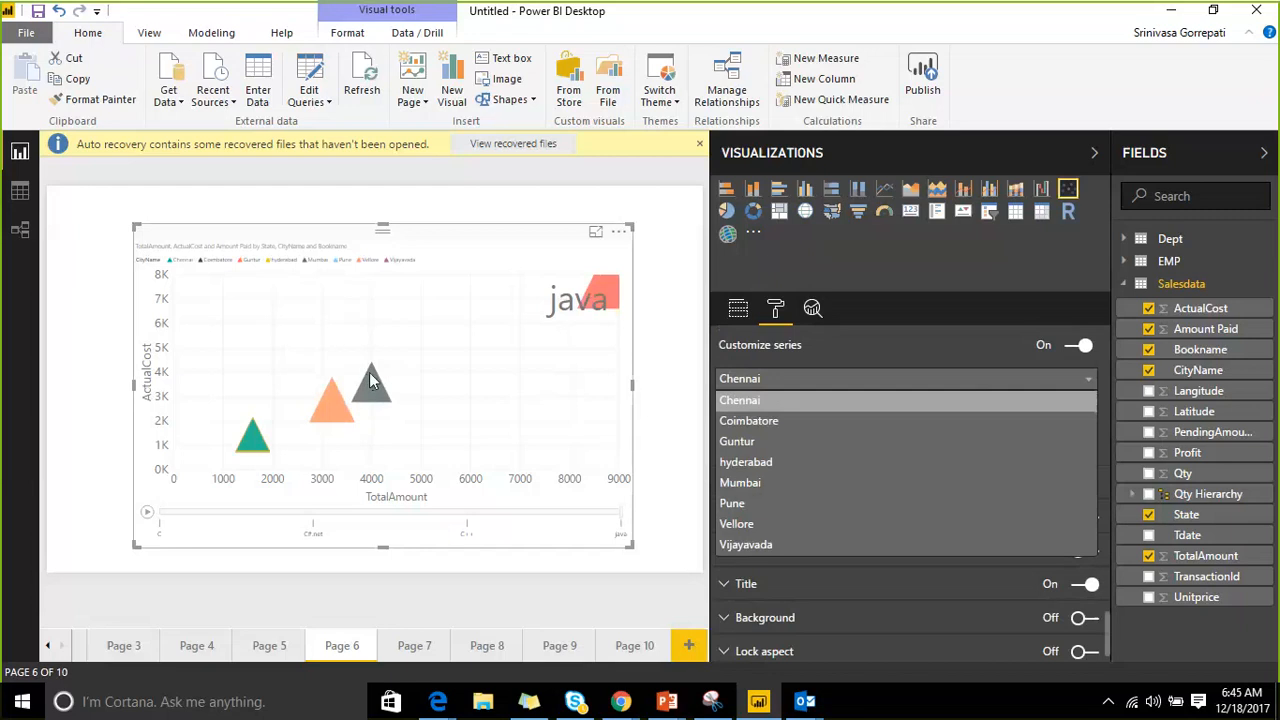
pyautogui.click(828, 443)
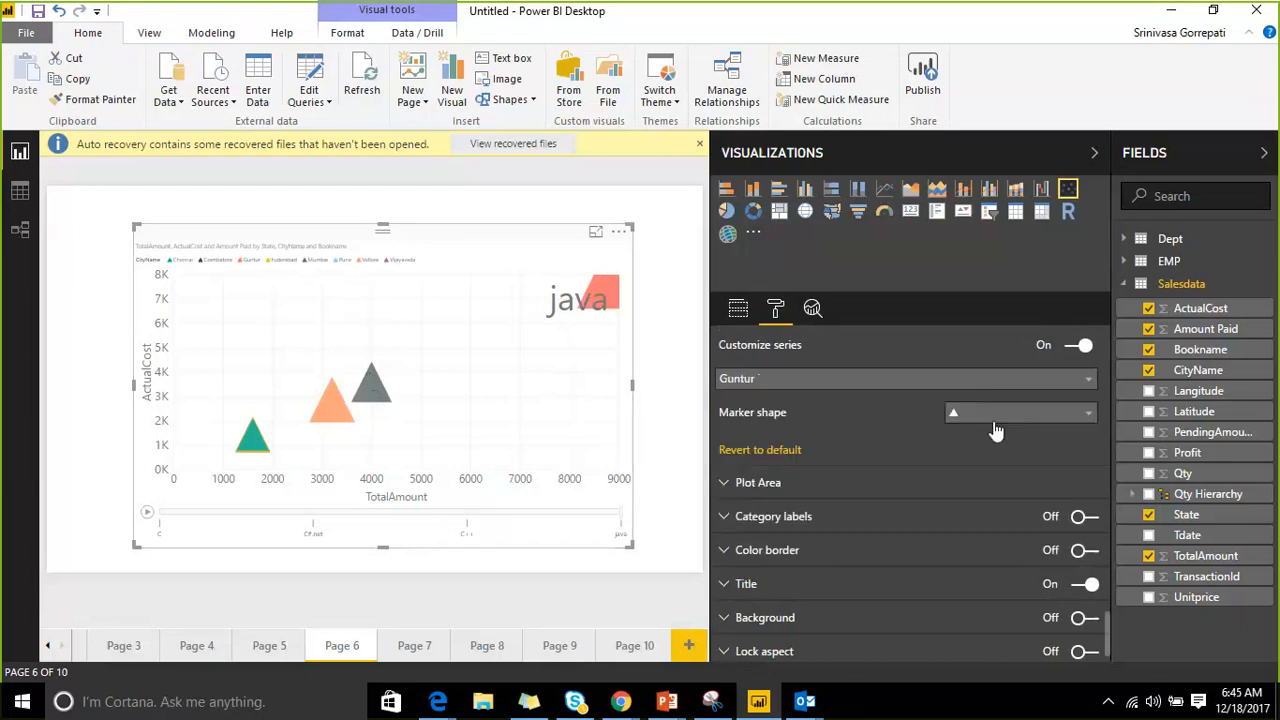
pyautogui.click(1000, 418)
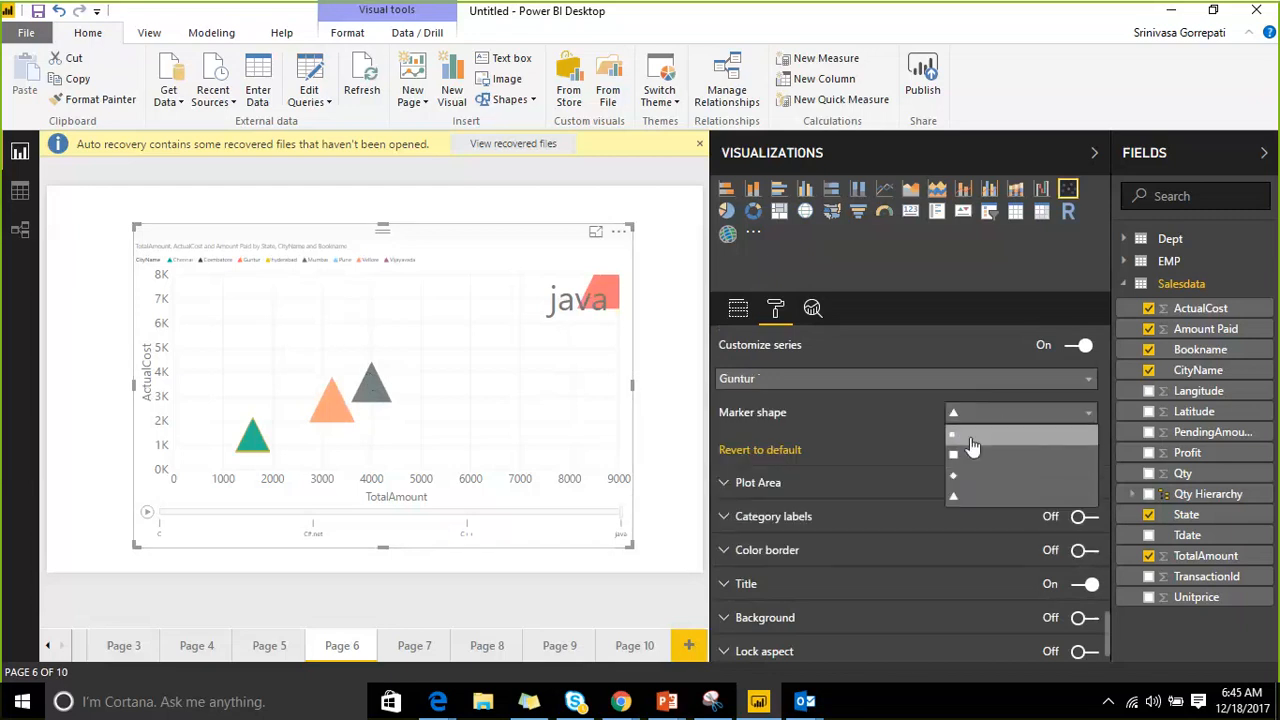
pyautogui.click(972, 440)
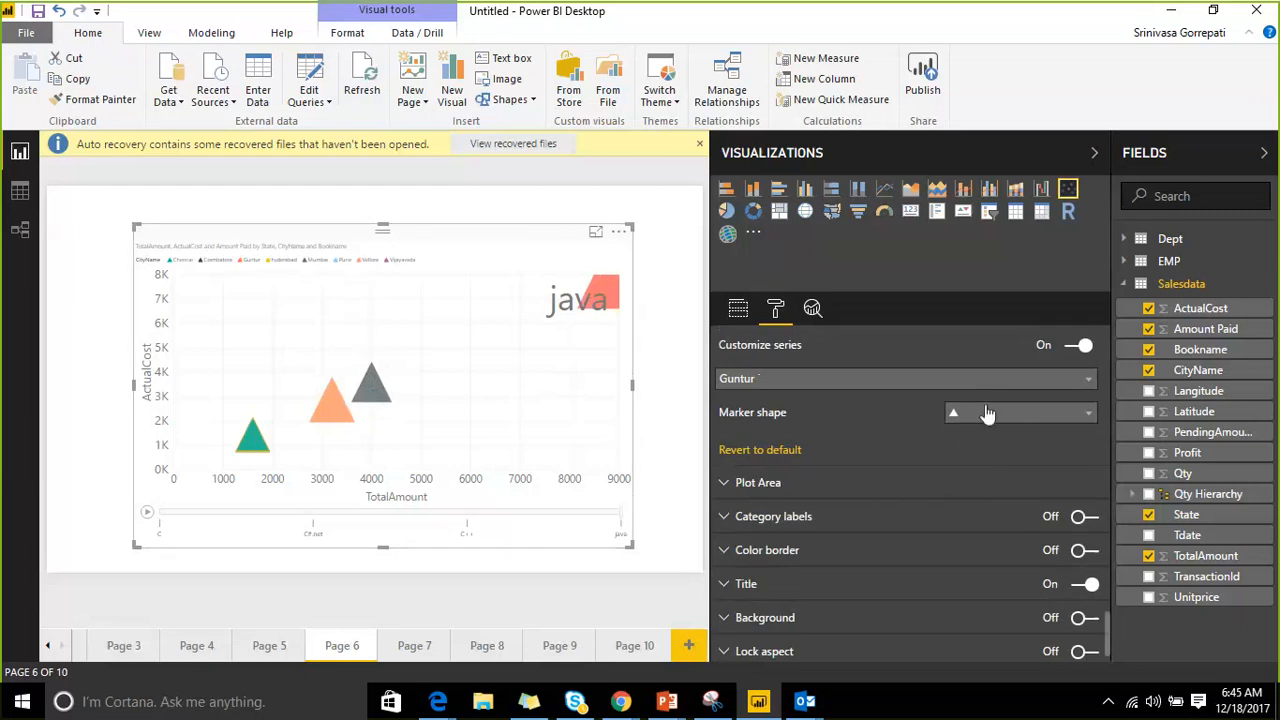
pyautogui.click(735, 486)
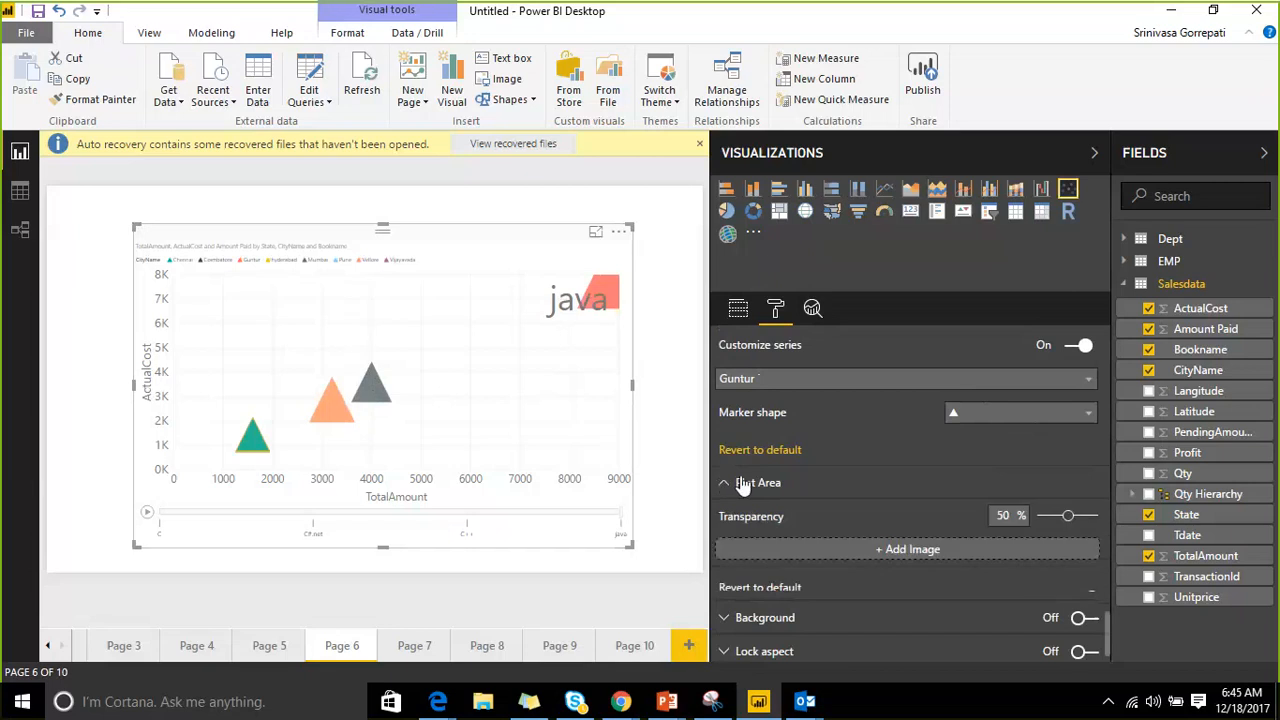
pyautogui.scroll(-1, 752, 465)
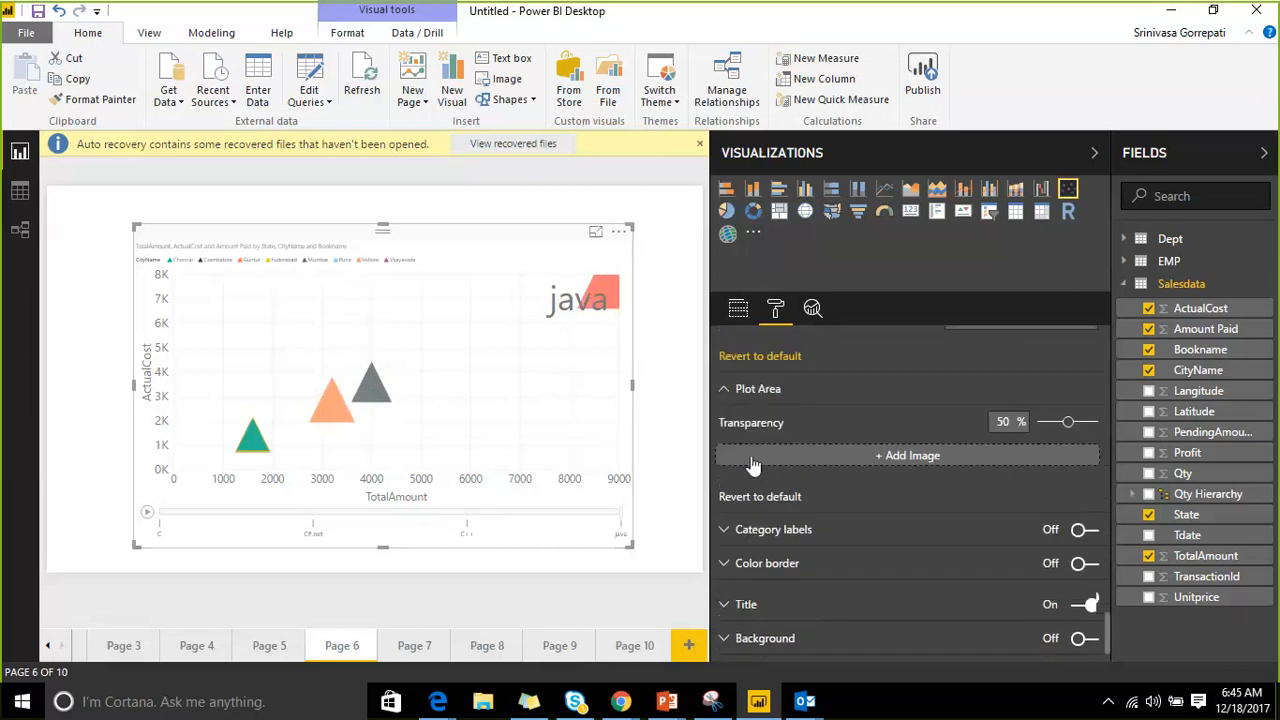
# Turn on category labels and play the chart animation across the books.
pyautogui.click(728, 530)
pyautogui.click(1083, 530)
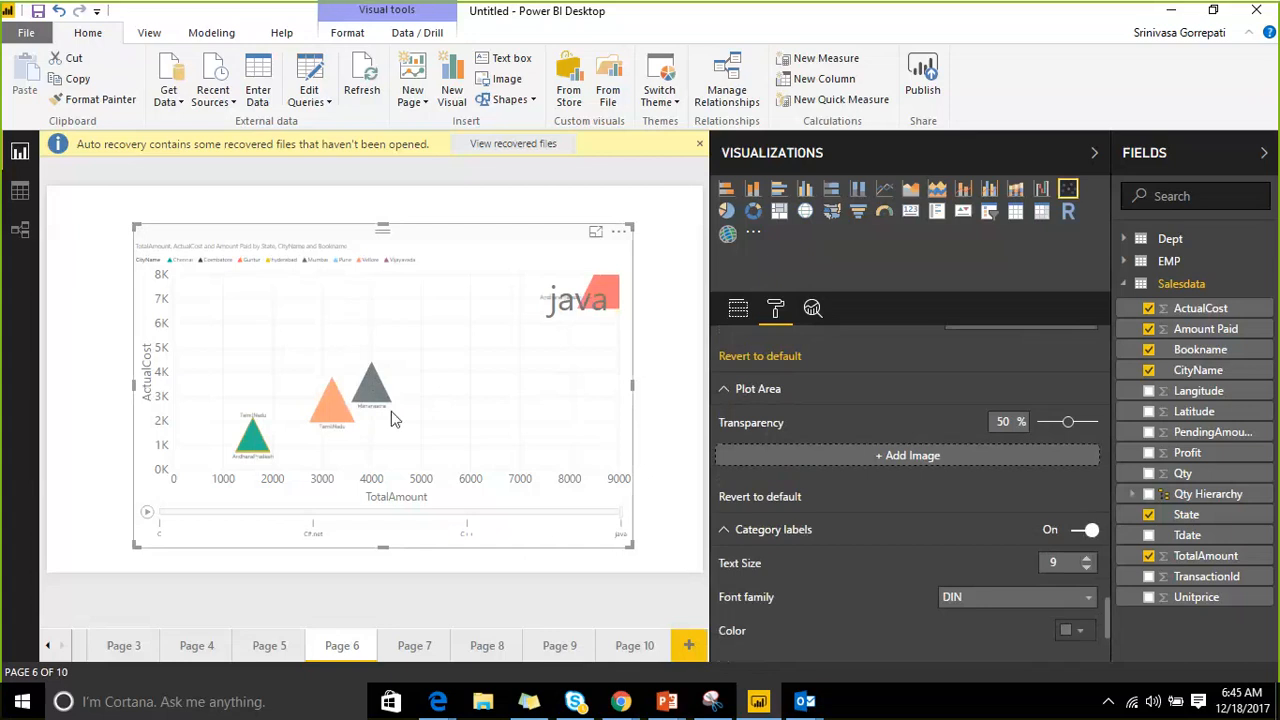
pyautogui.scroll(-1, 804, 454)
pyautogui.scroll(-2, 806, 462)
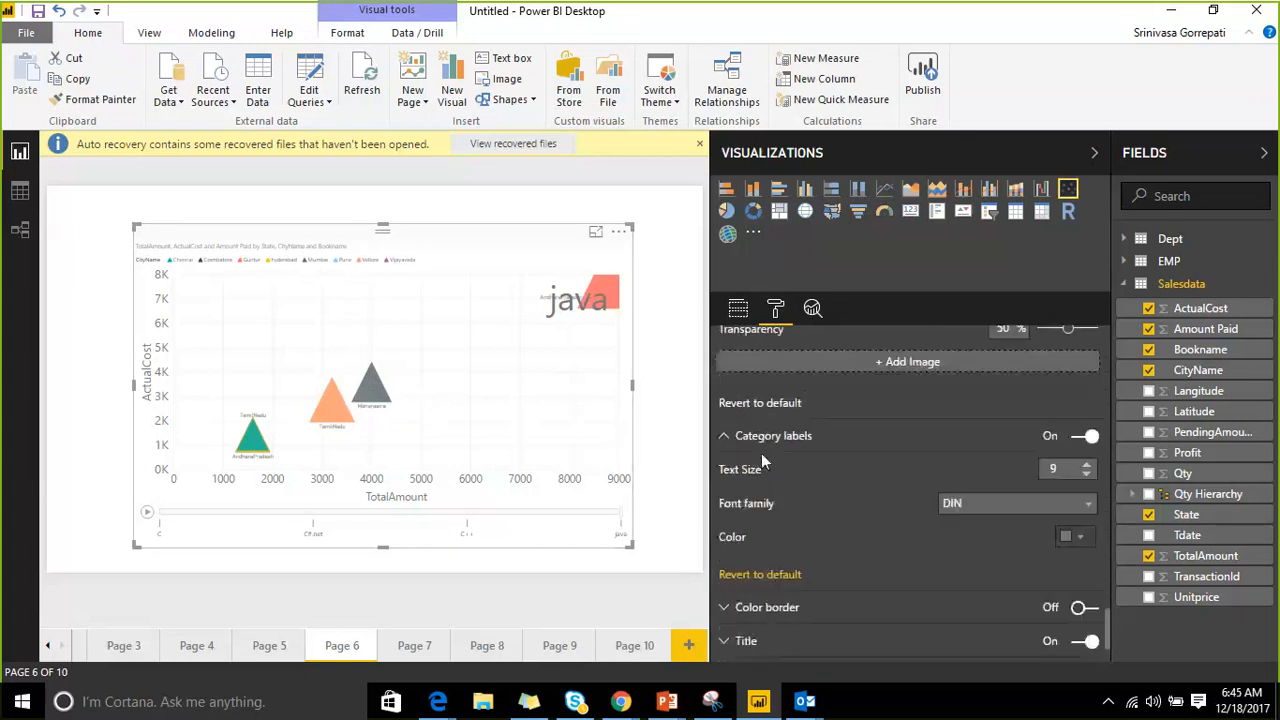
pyautogui.click(147, 514)
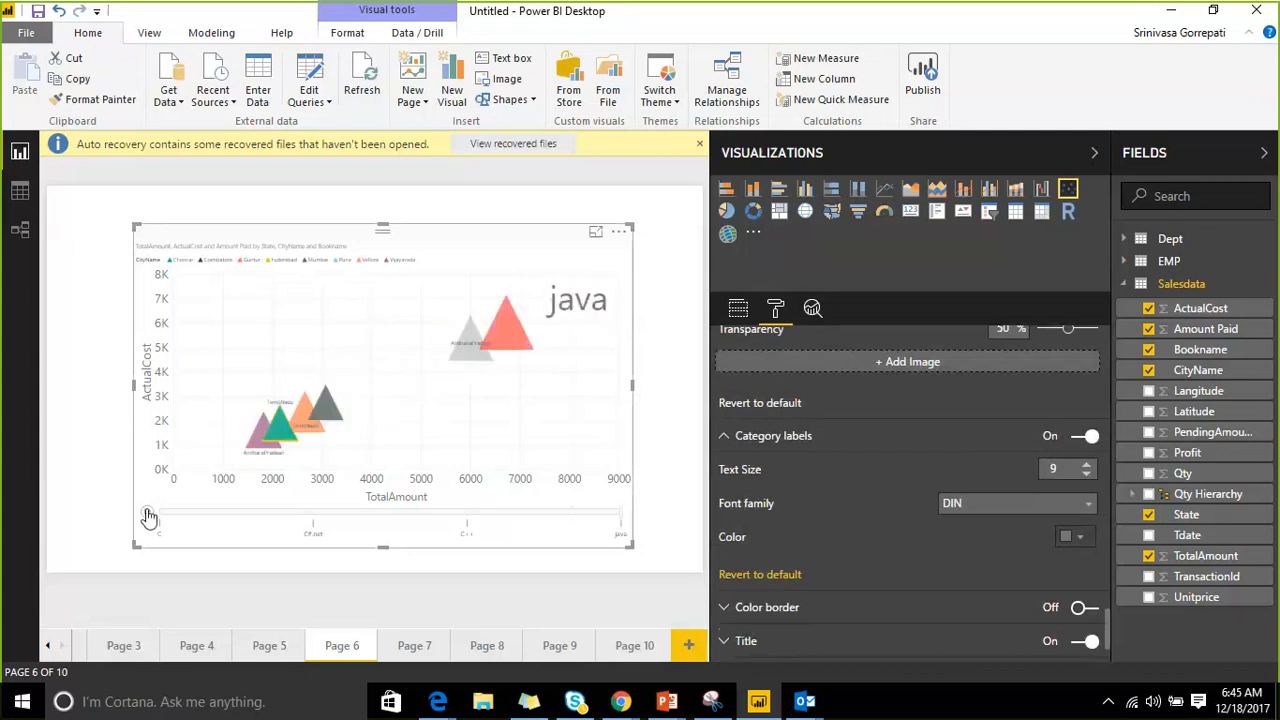
pyautogui.click(148, 516)
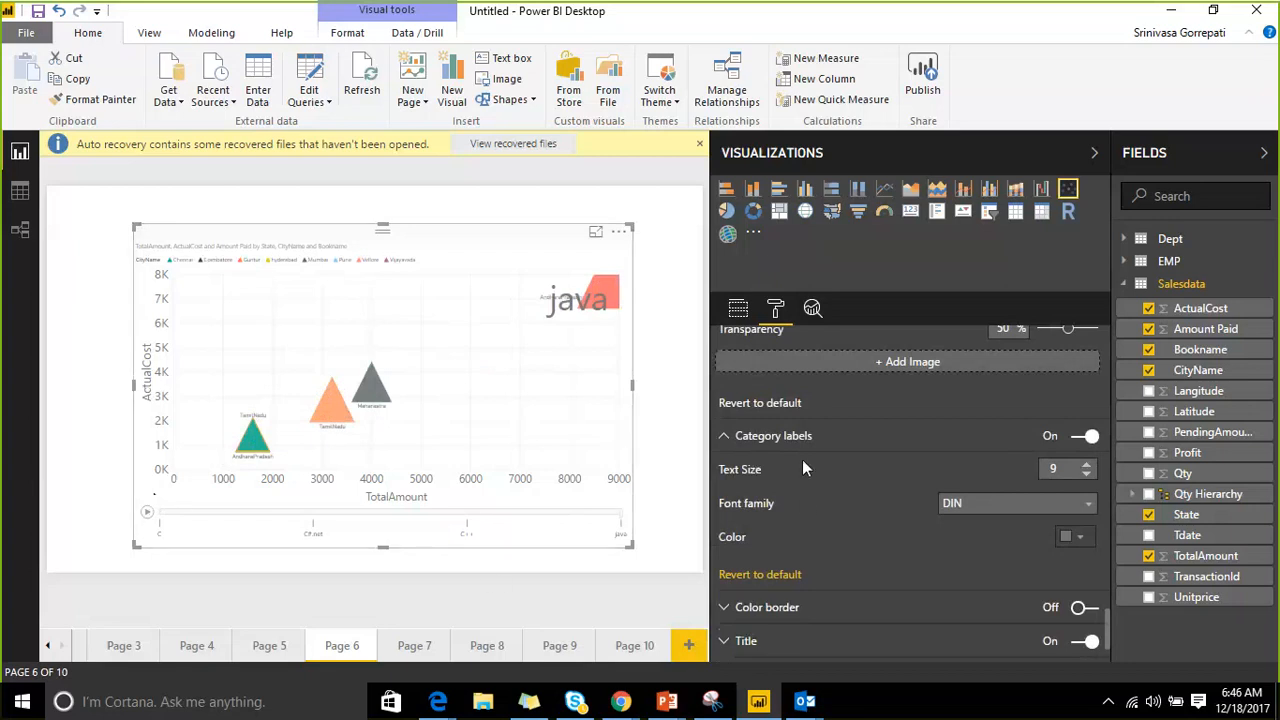
# Raise the category label text size to 15.
pyautogui.click(1087, 465)
pyautogui.click(1087, 465)
pyautogui.click(1087, 465)
pyautogui.click(1087, 465)
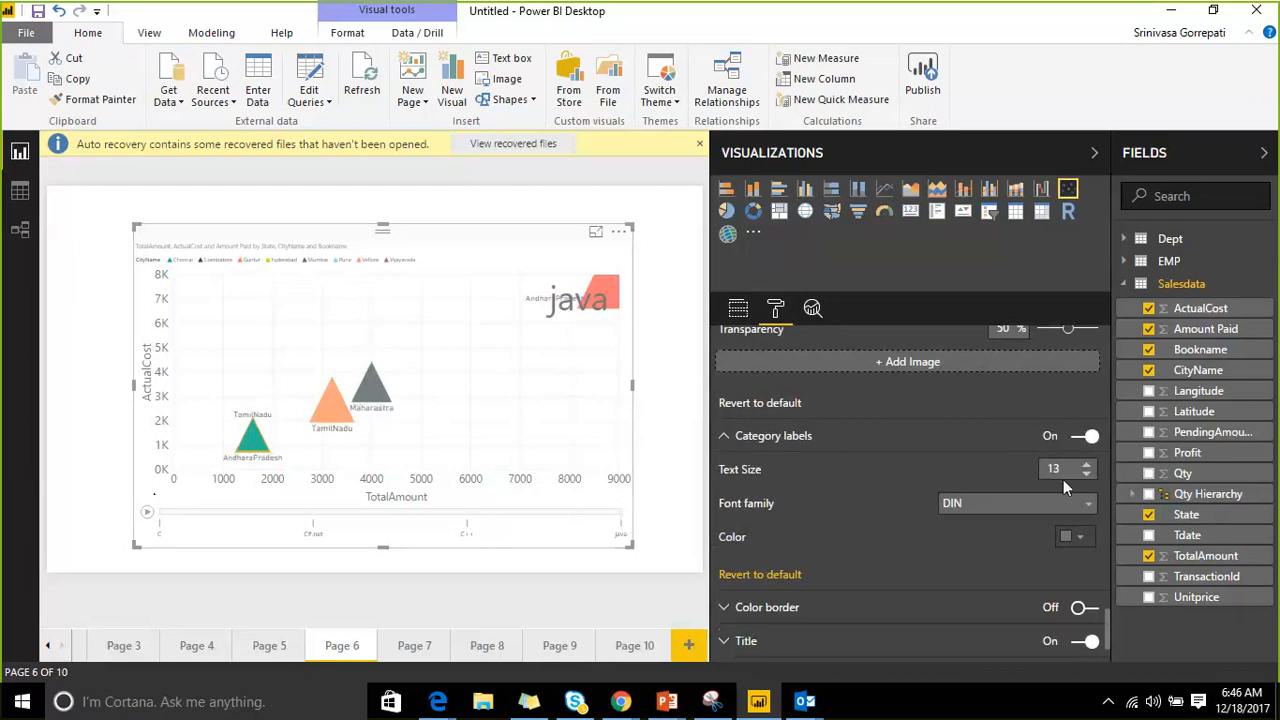
pyautogui.click(1087, 465)
pyautogui.click(1087, 465)
pyautogui.scroll(-2, 998, 520)
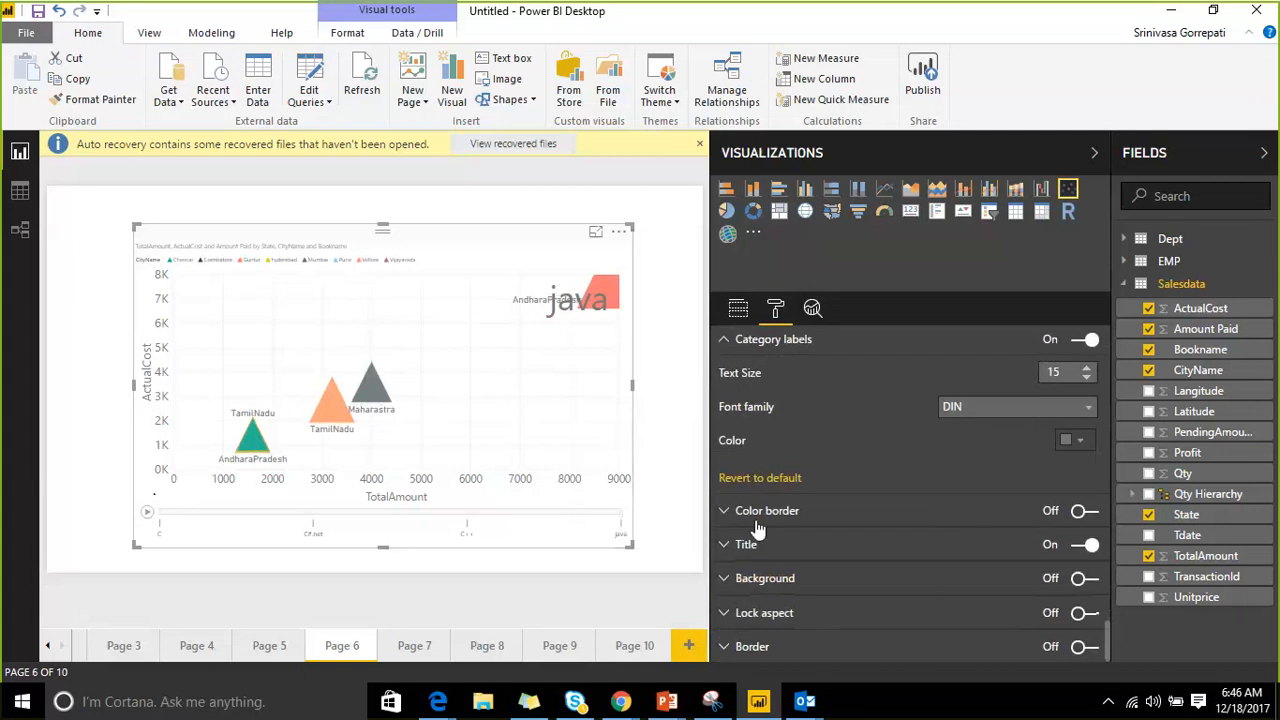
# Turn on the chart's colour border and expand its Title settings.
pyautogui.click(1079, 513)
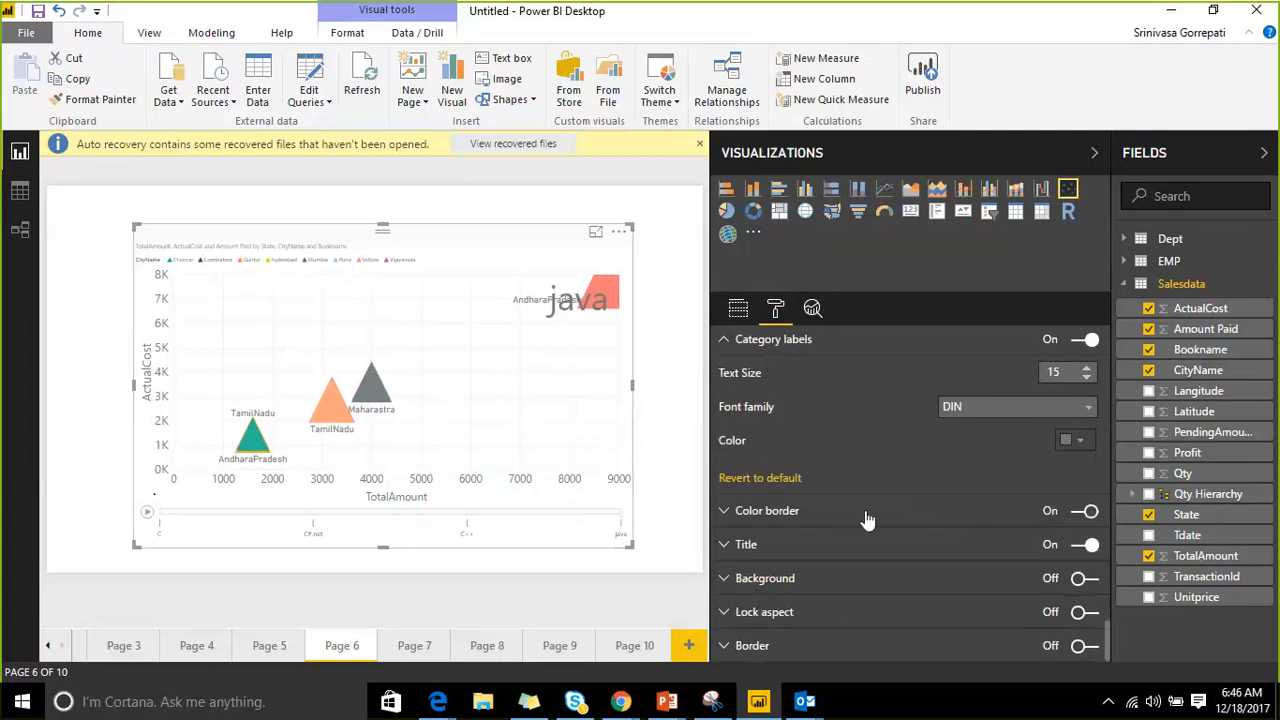
pyautogui.click(742, 544)
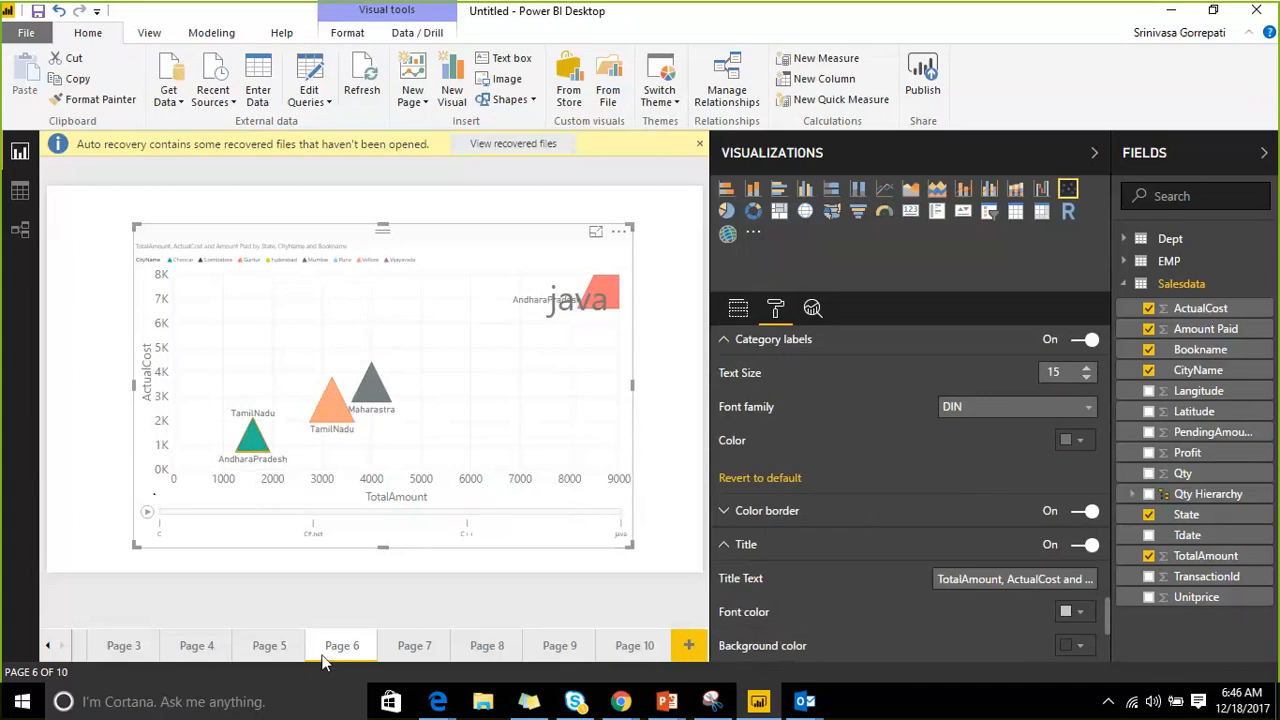
pyautogui.scroll(-3, 906, 520)
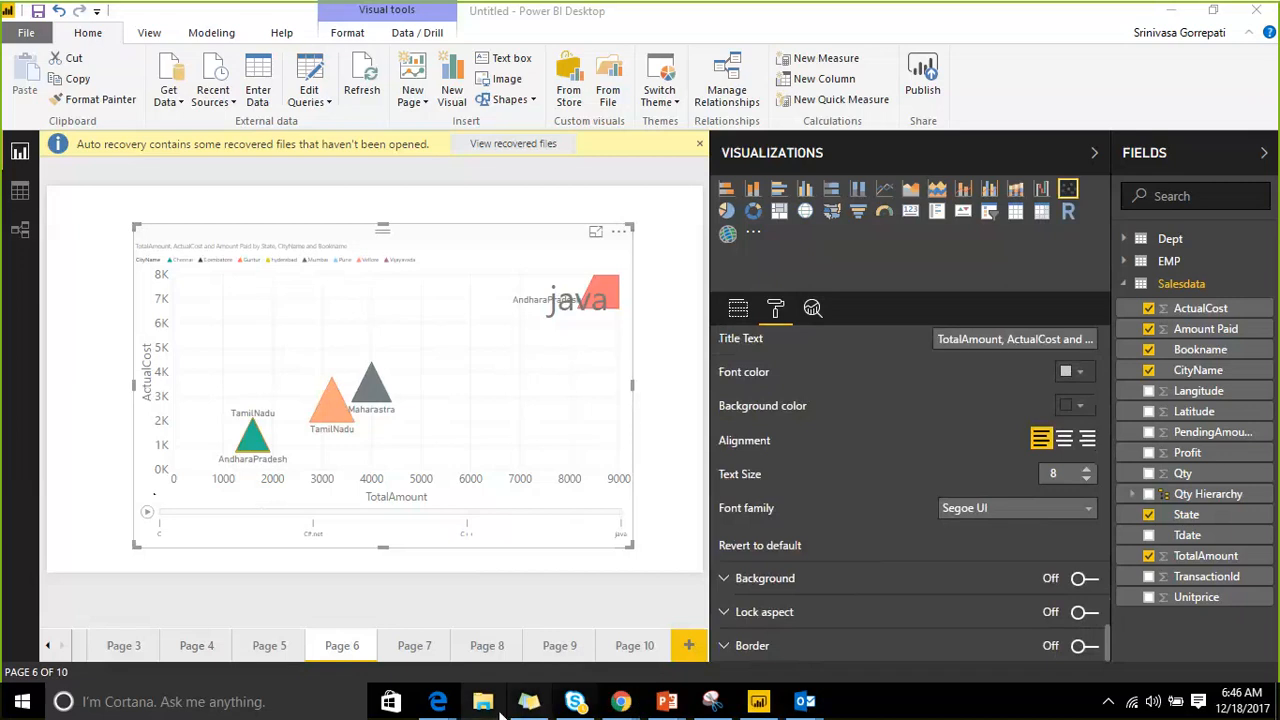
# In the browser, open WIFI_Analytics_Report from the Emaar Wifi-Analytics workspace's reports.
pyautogui.moveTo(438, 700)
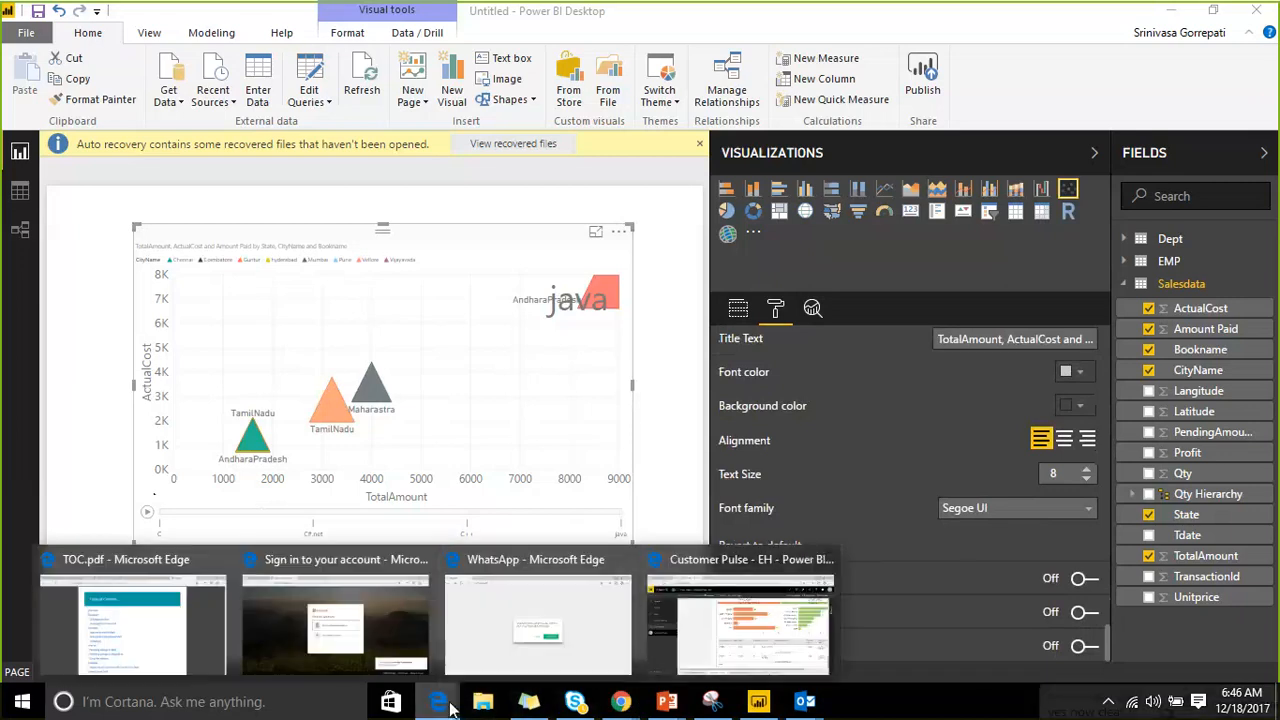
pyautogui.click(705, 560)
pyautogui.click(180, 350)
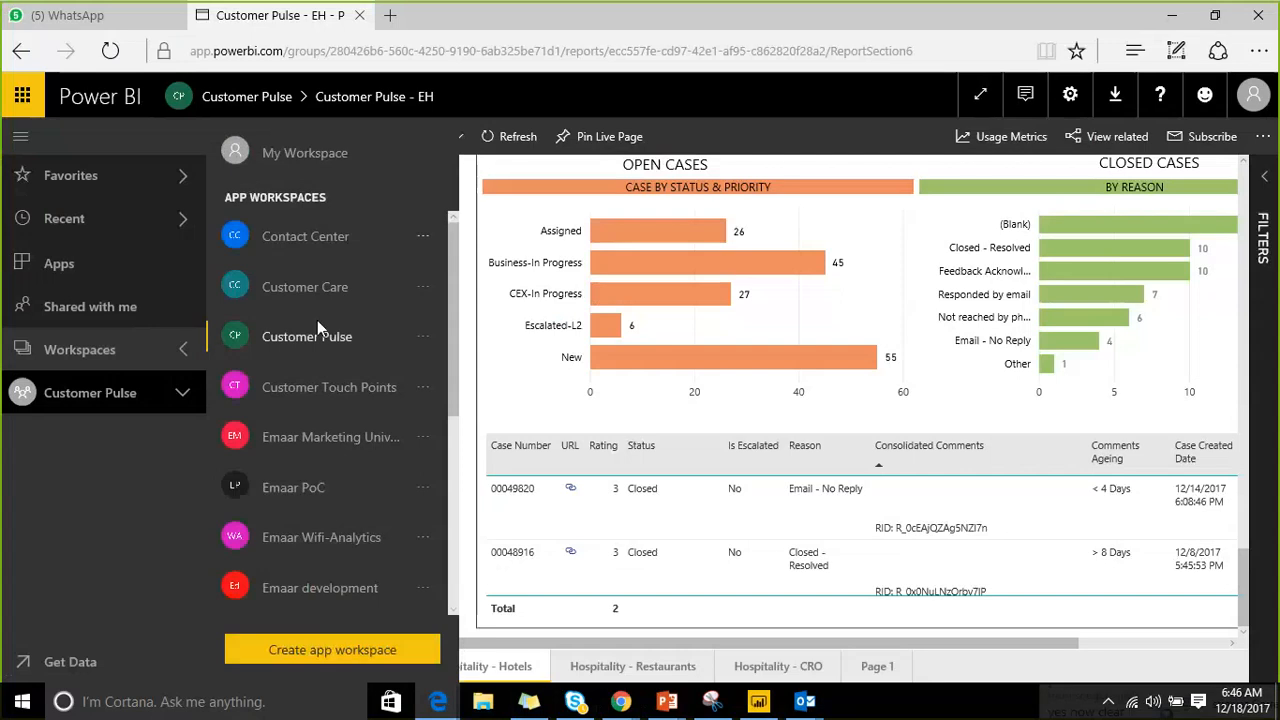
pyautogui.scroll(-2, 330, 400)
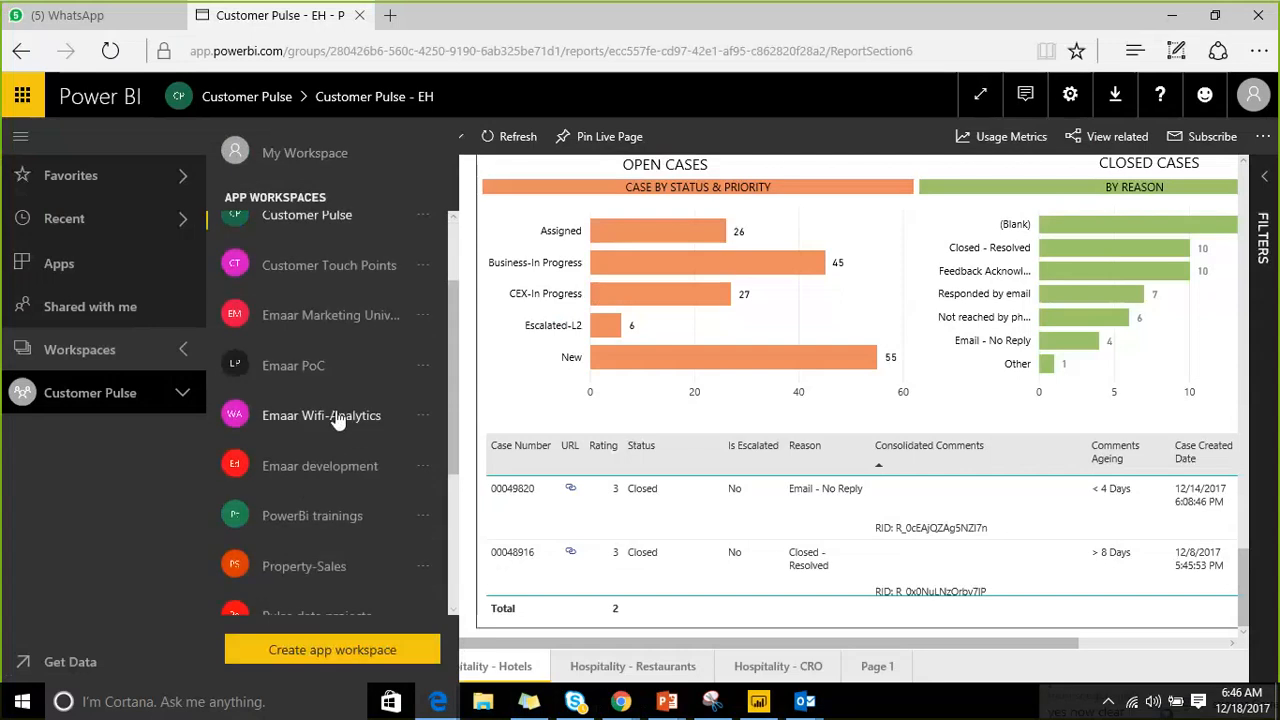
pyautogui.click(335, 413)
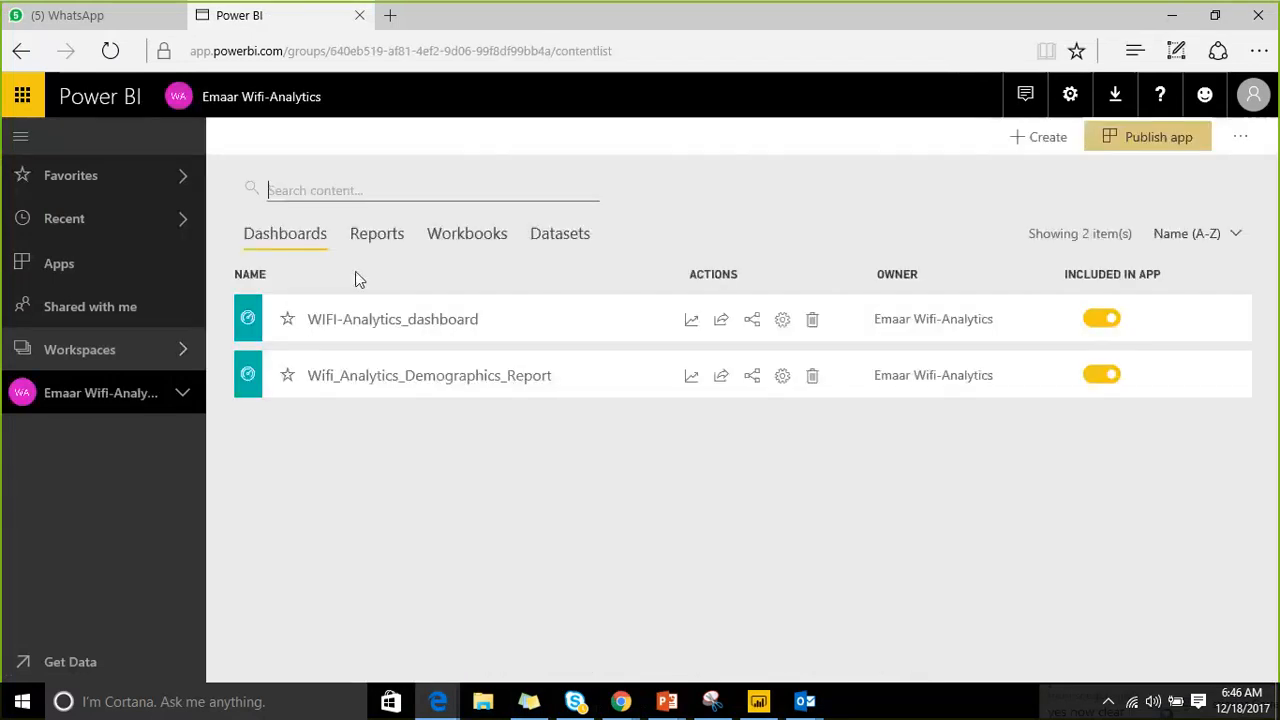
pyautogui.click(378, 234)
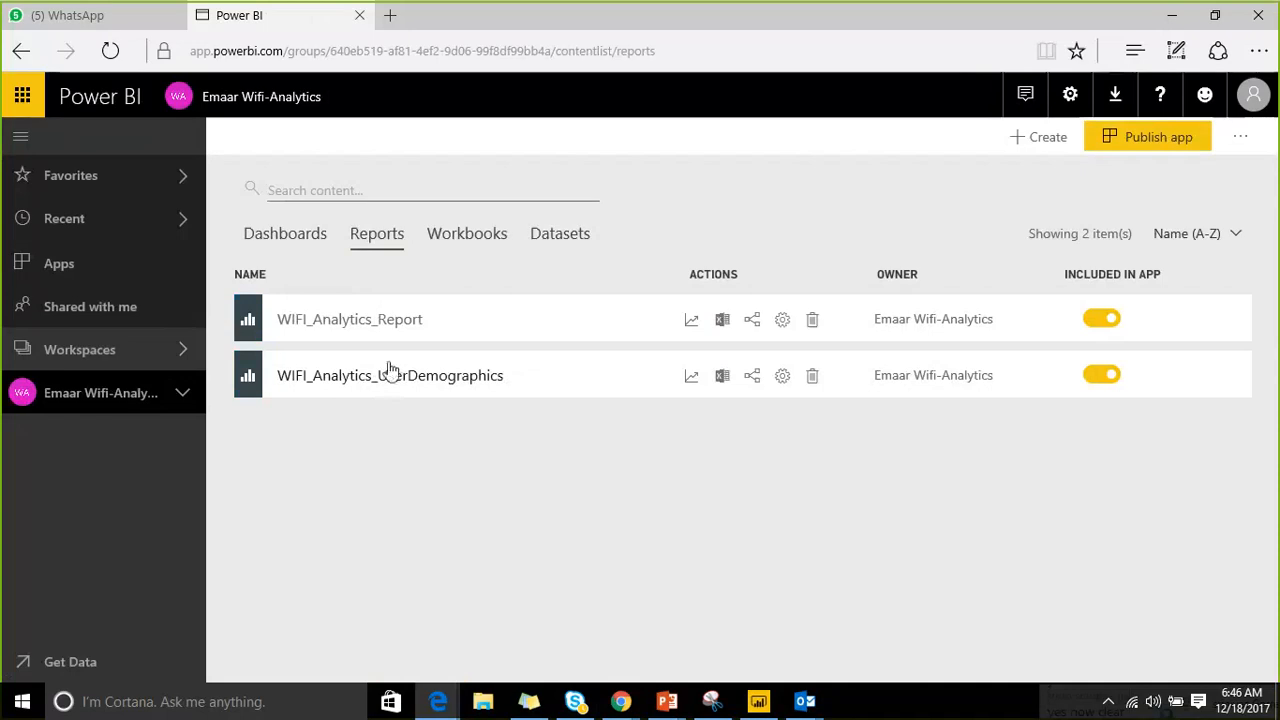
pyautogui.click(391, 320)
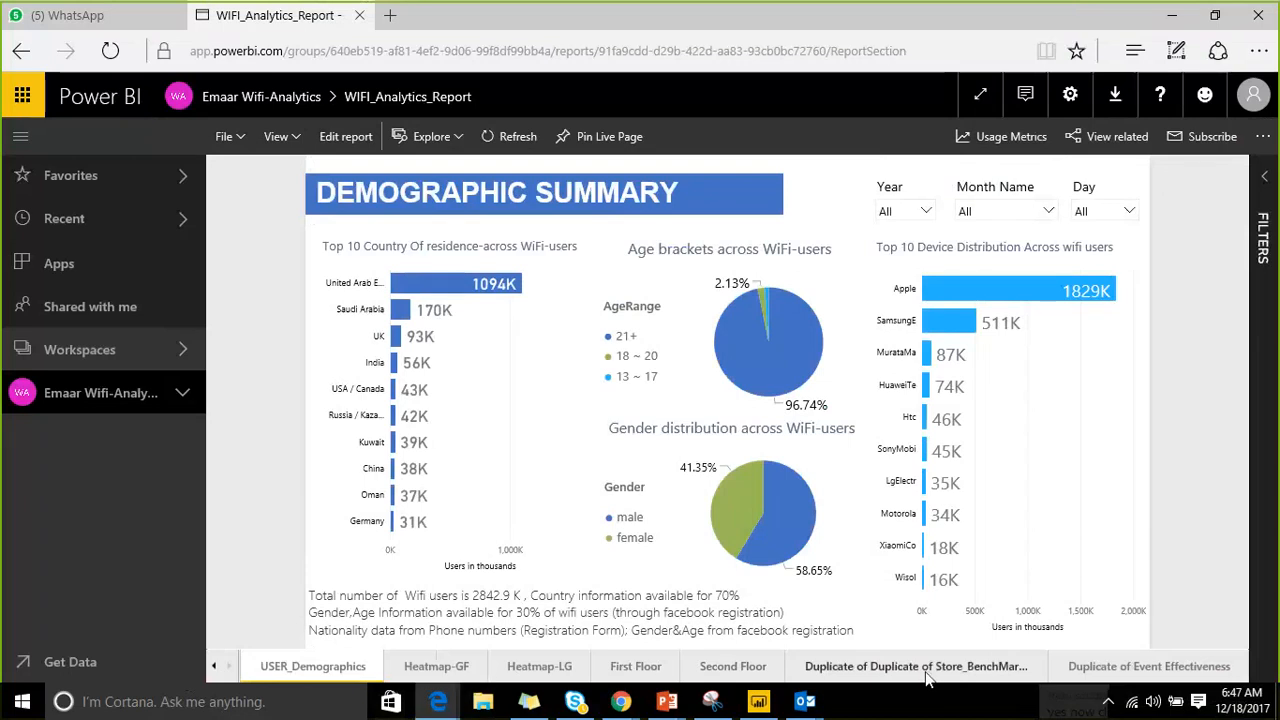
# Visit the Store Benchmark page, collapse the navigation, then open Duplicate of Event Effectiveness.
pyautogui.click(927, 678)
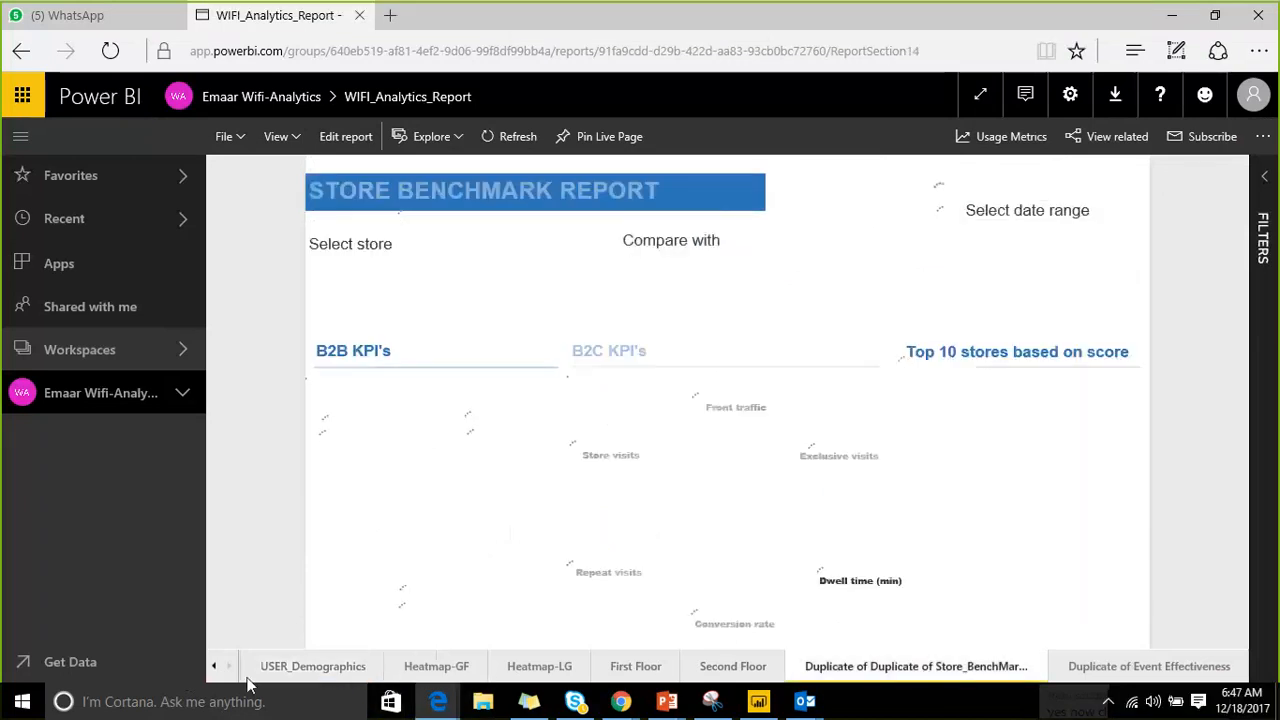
pyautogui.click(20, 138)
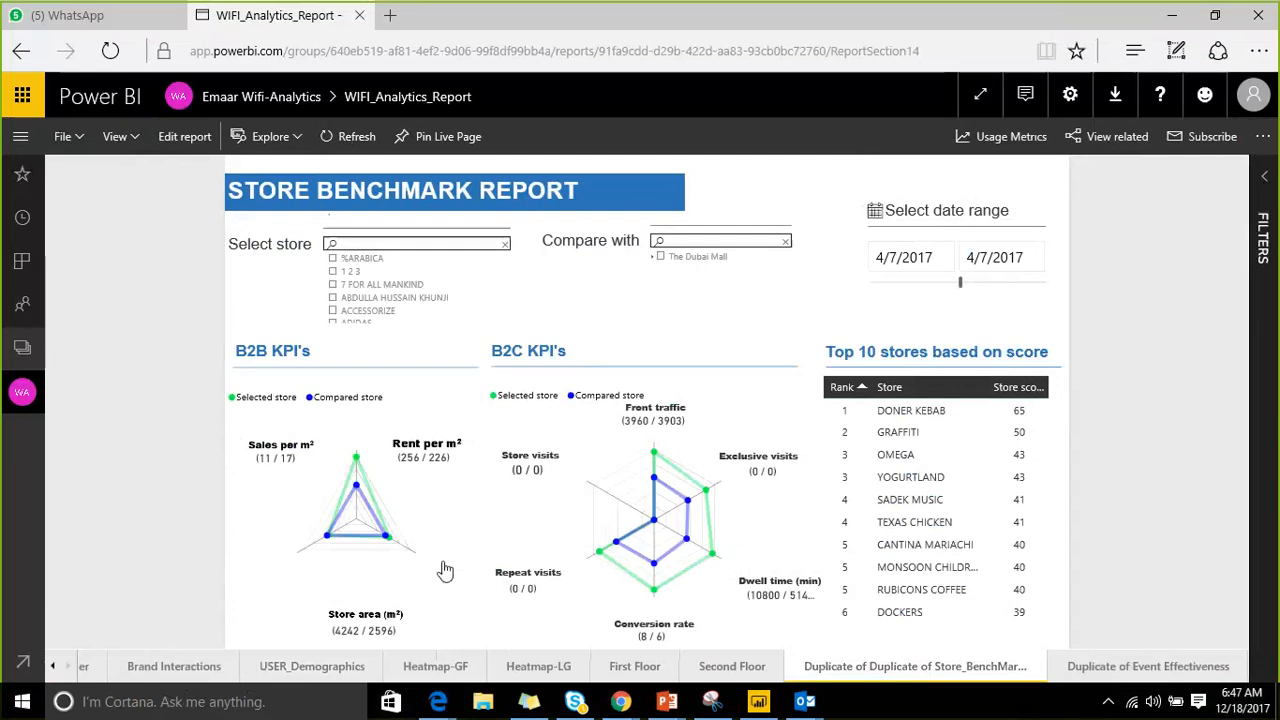
pyautogui.click(1085, 668)
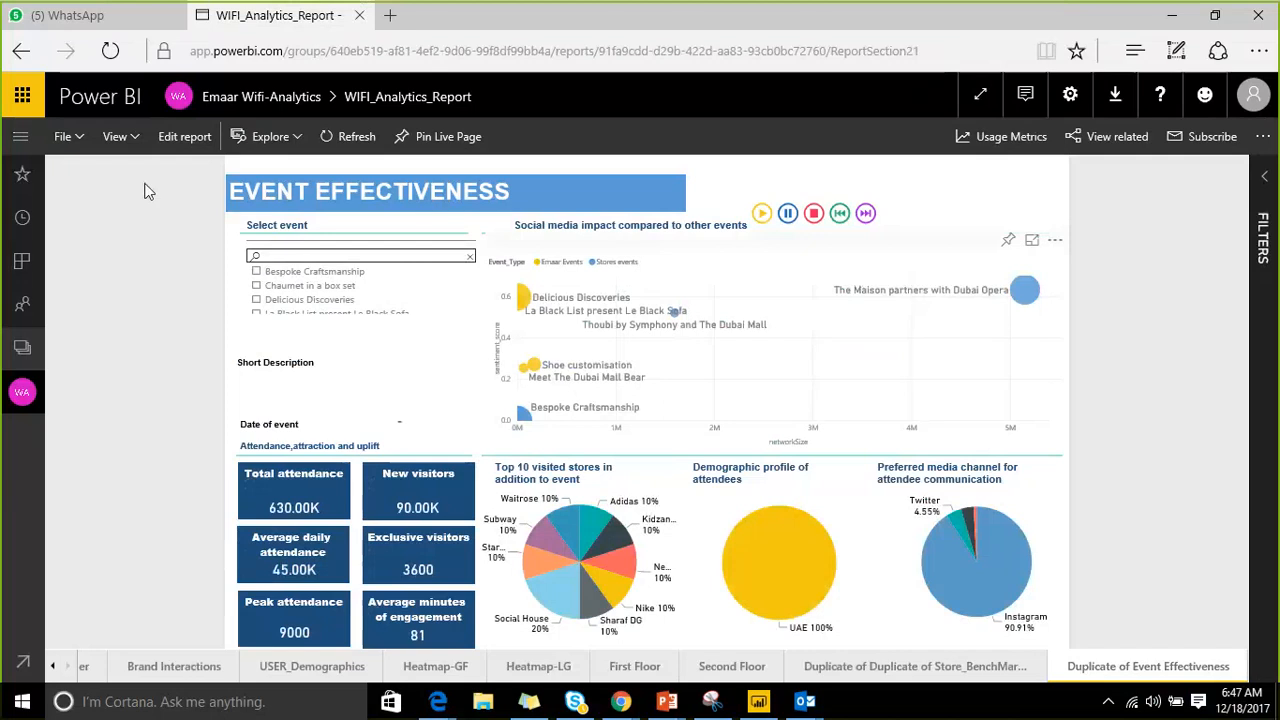
pyautogui.click(983, 97)
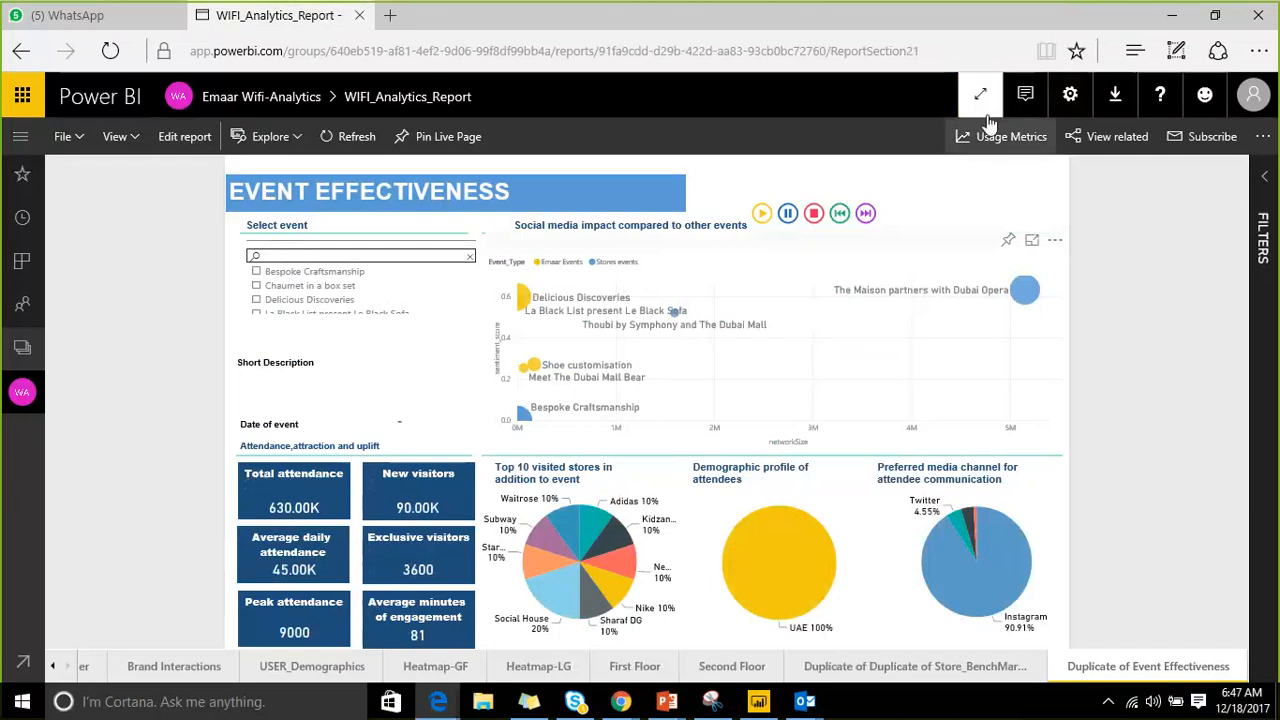
pyautogui.click(1033, 243)
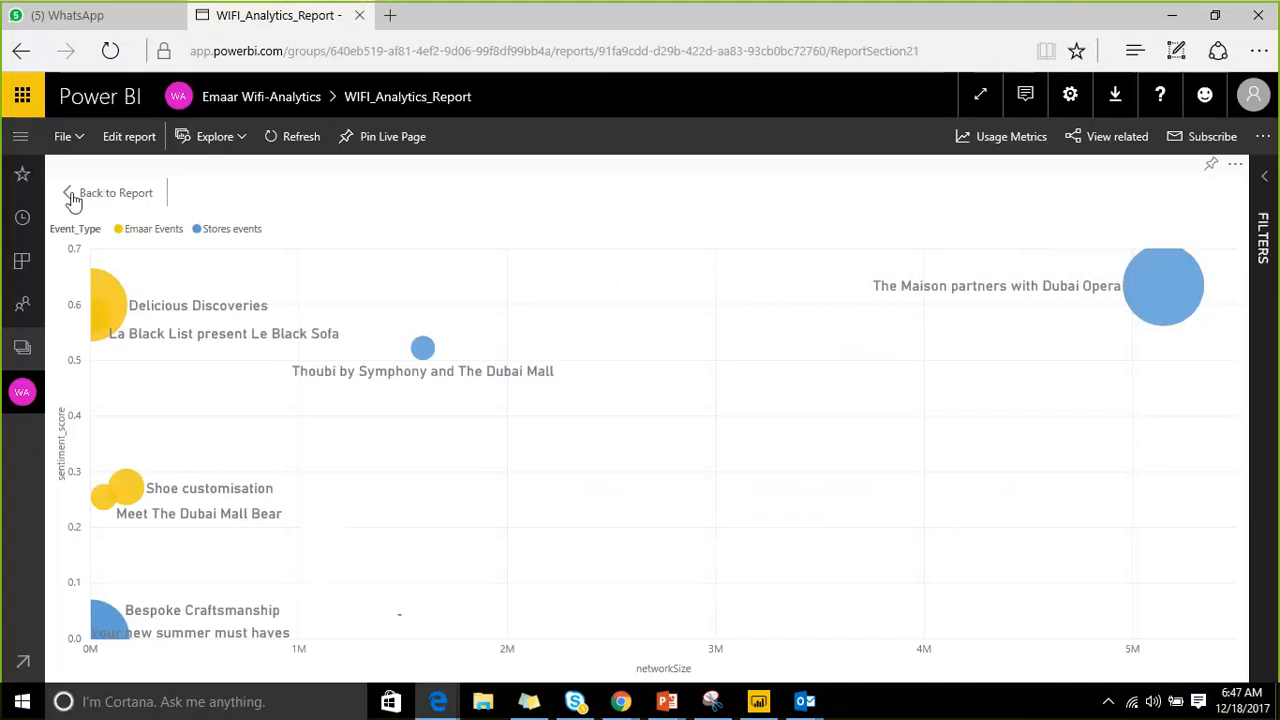
pyautogui.click(72, 195)
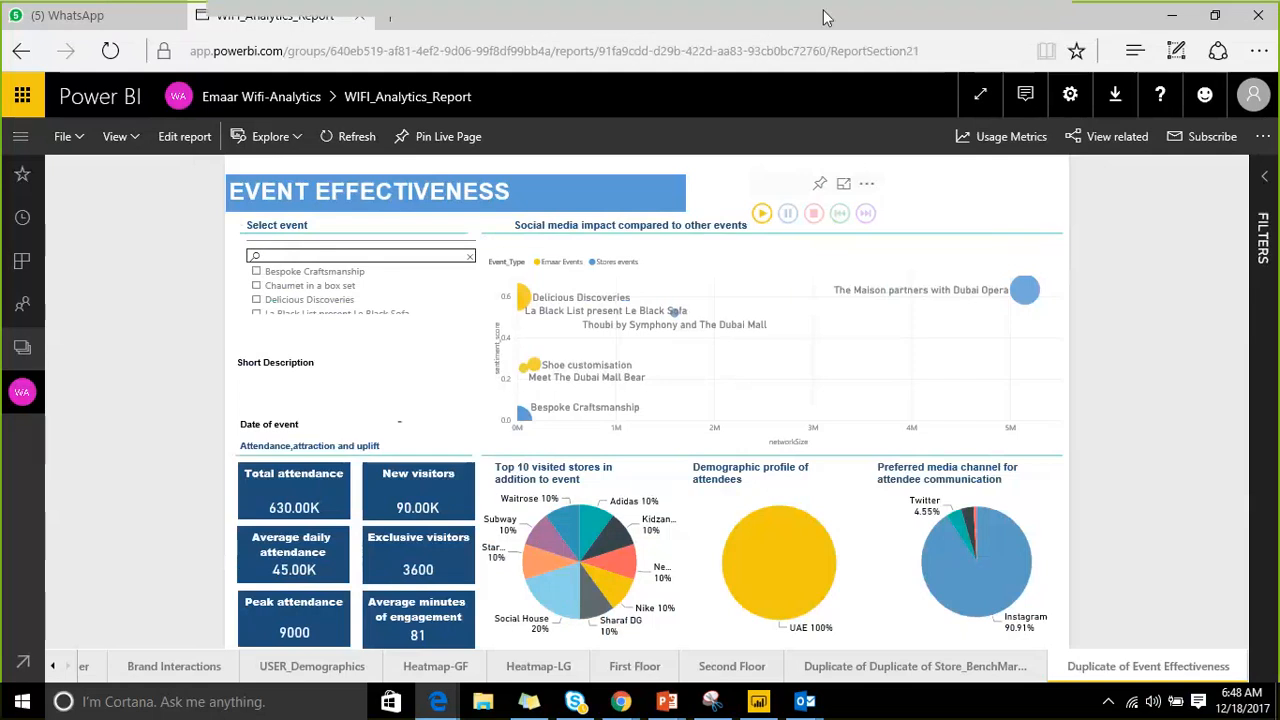
# Show the report full screen and play its animation through the events.
pyautogui.click(980, 96)
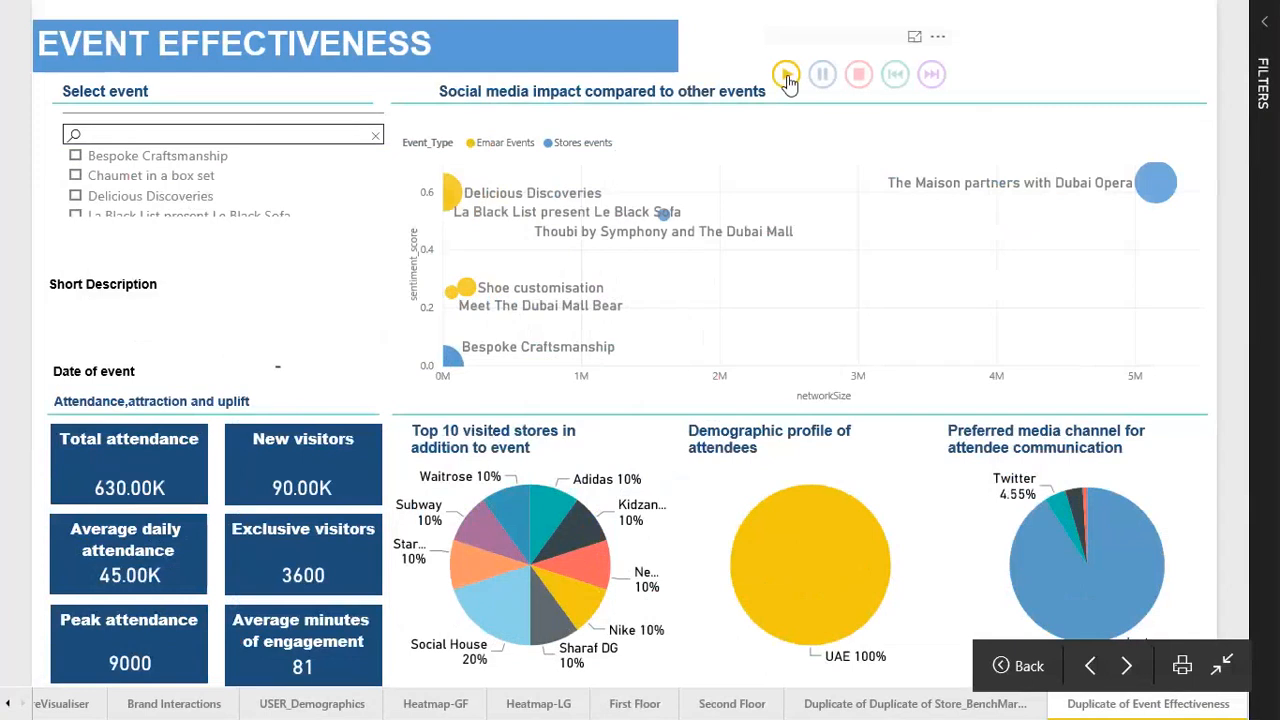
pyautogui.click(786, 76)
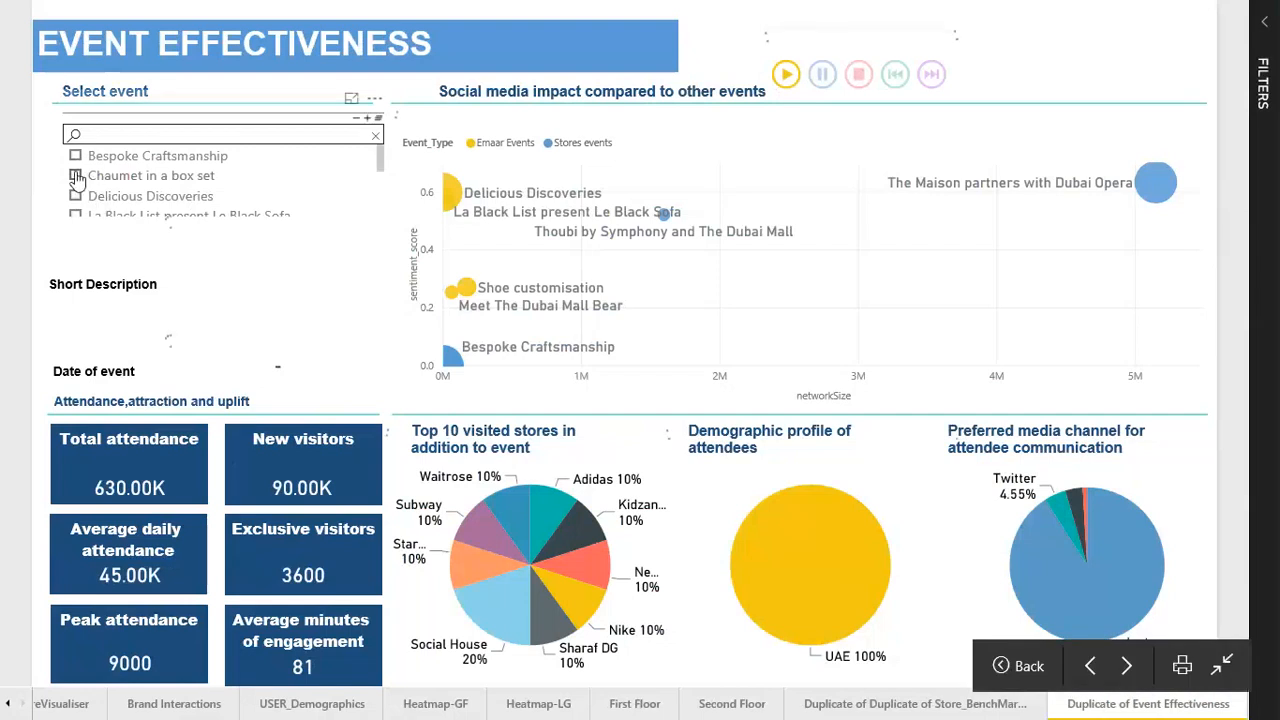
# Filter to Chaumet in a box set, then Delicious Discoveries, then clear the event filter.
pyautogui.click(76, 176)
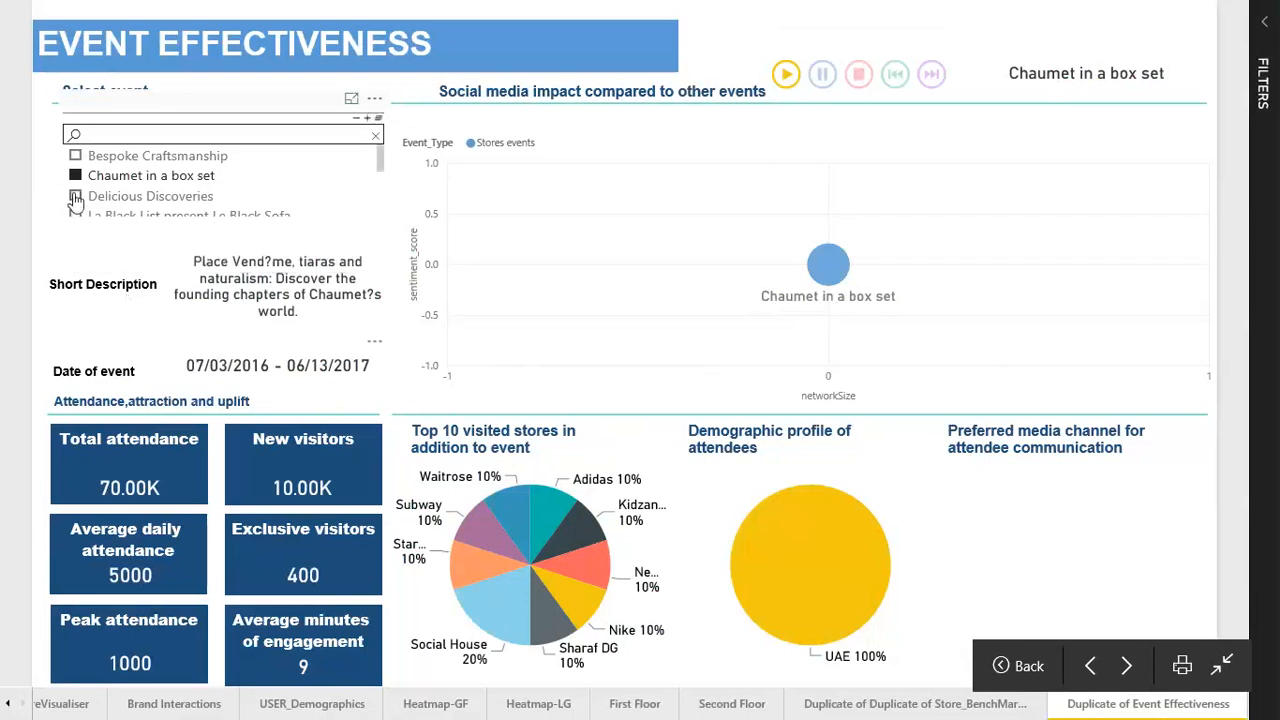
pyautogui.click(76, 197)
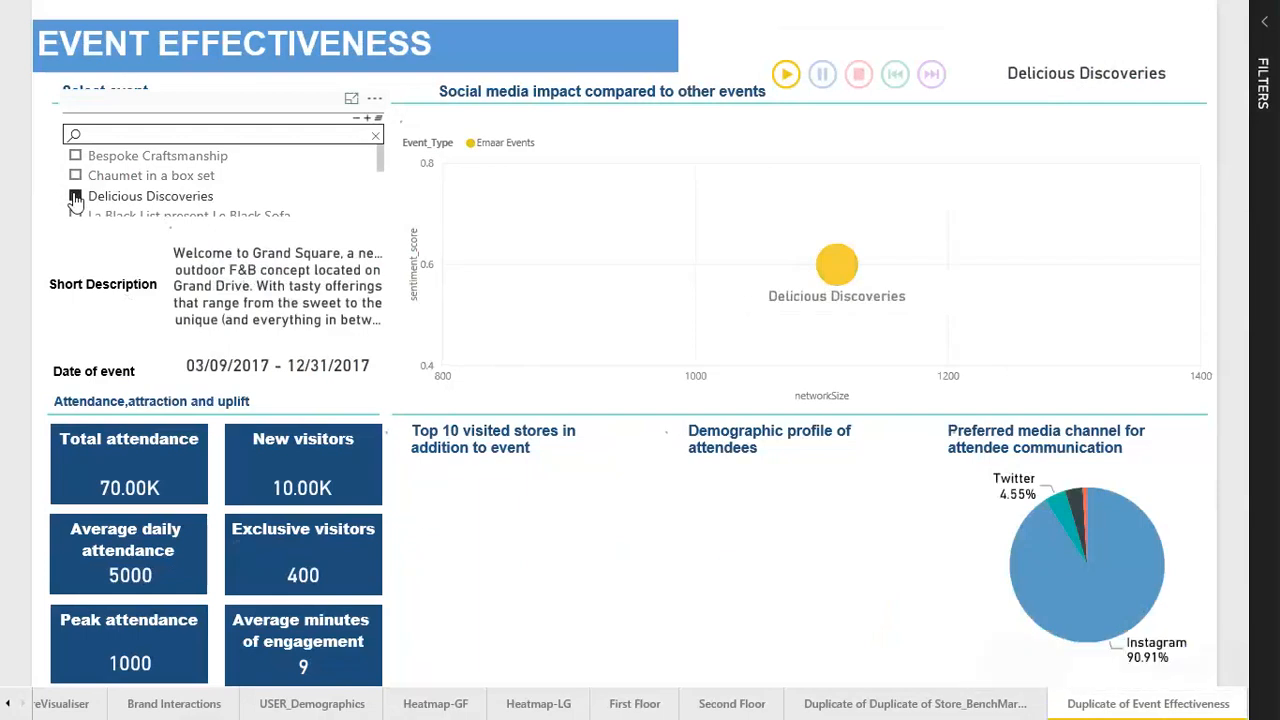
pyautogui.click(76, 197)
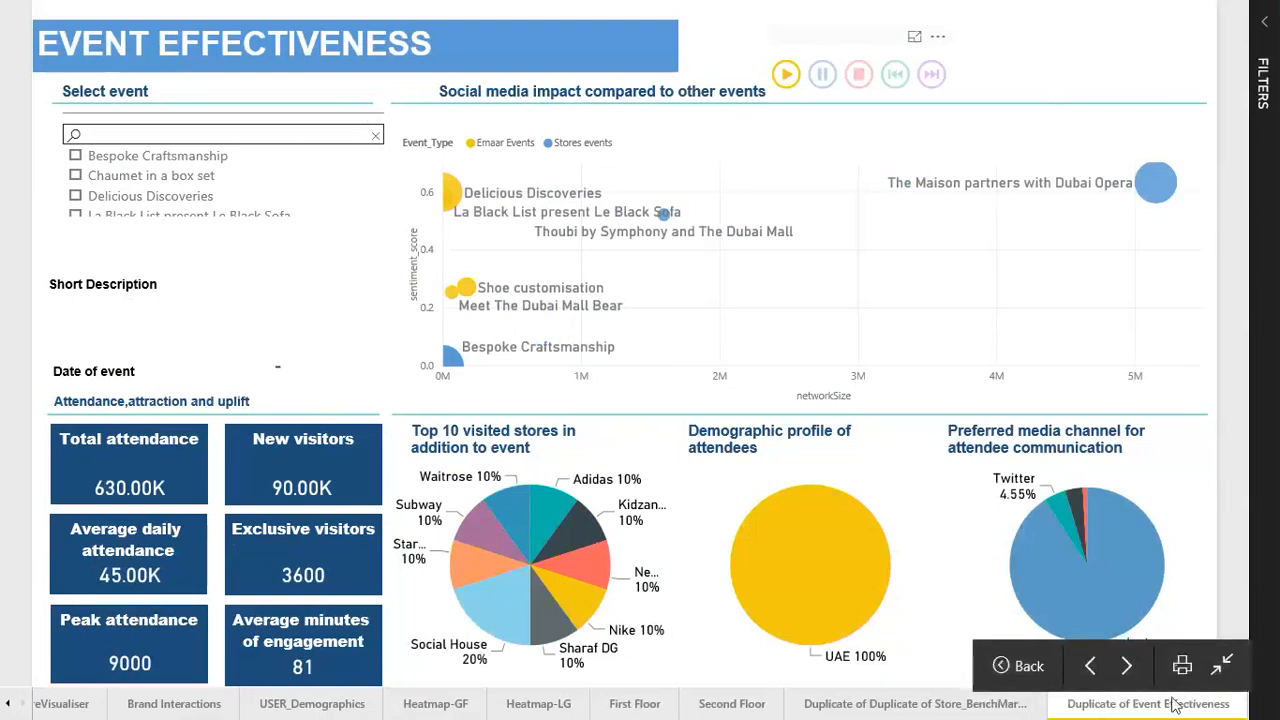
# Exit full screen, replay the scatter animation, then add a new page in Power BI Desktop.
pyautogui.click(1222, 668)
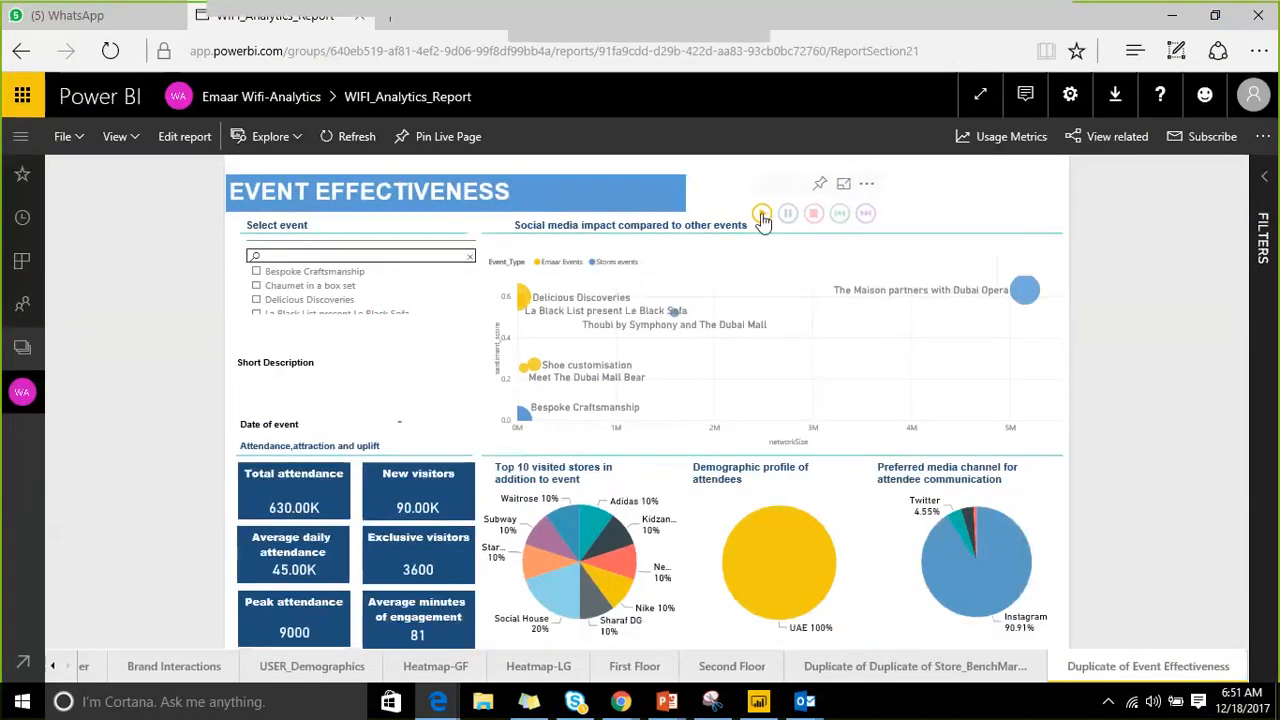
pyautogui.click(762, 217)
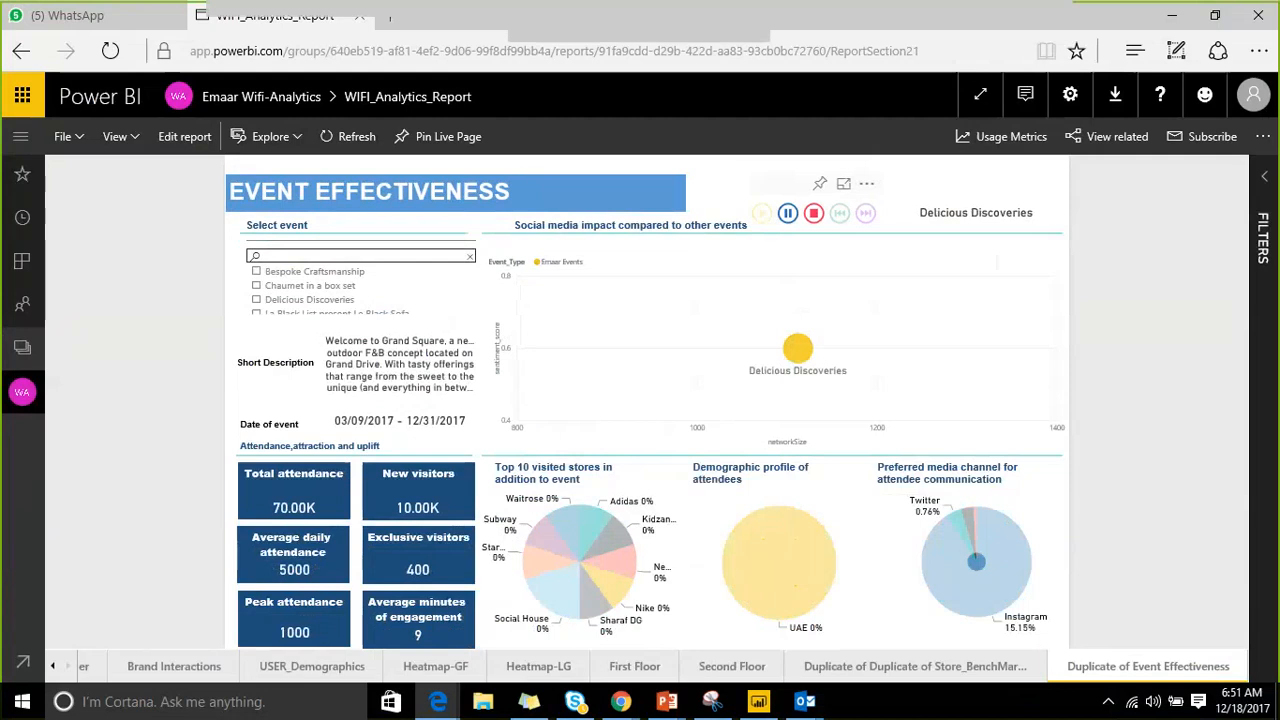
pyautogui.click(1171, 14)
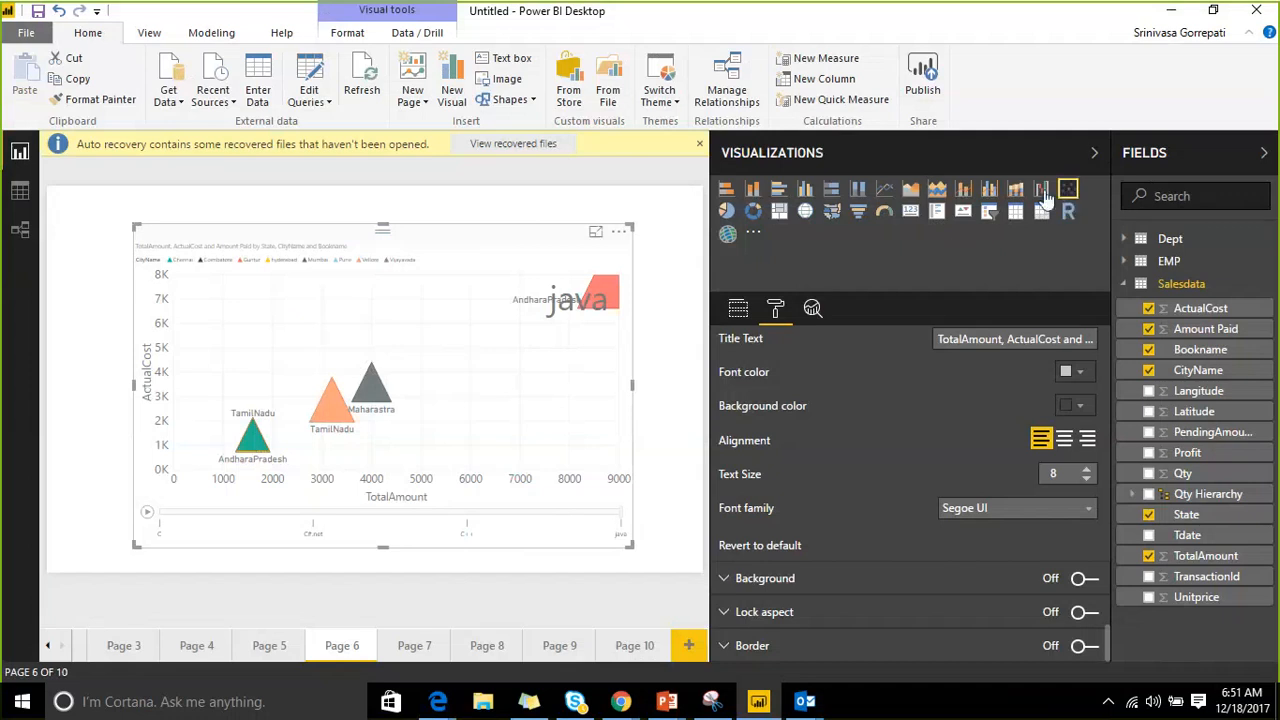
pyautogui.click(687, 648)
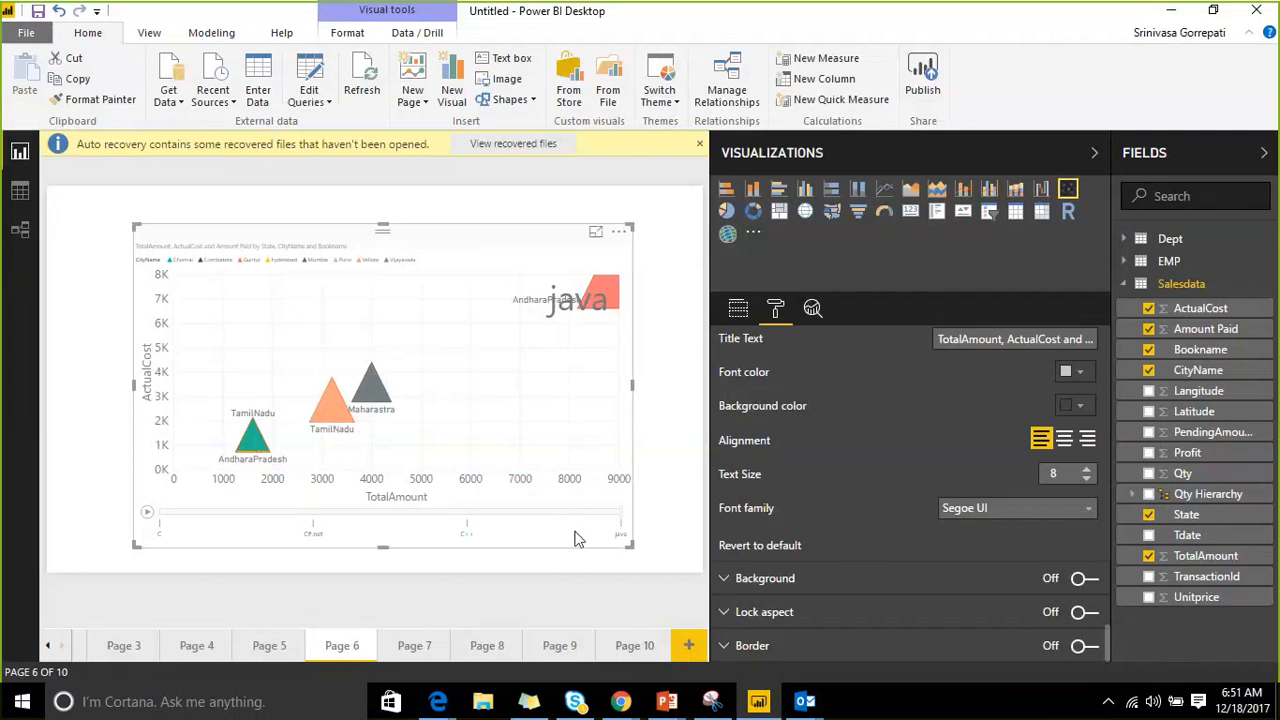
# Add a large waterfall chart with State as category and Amount Paid as values.
pyautogui.click(1041, 189)
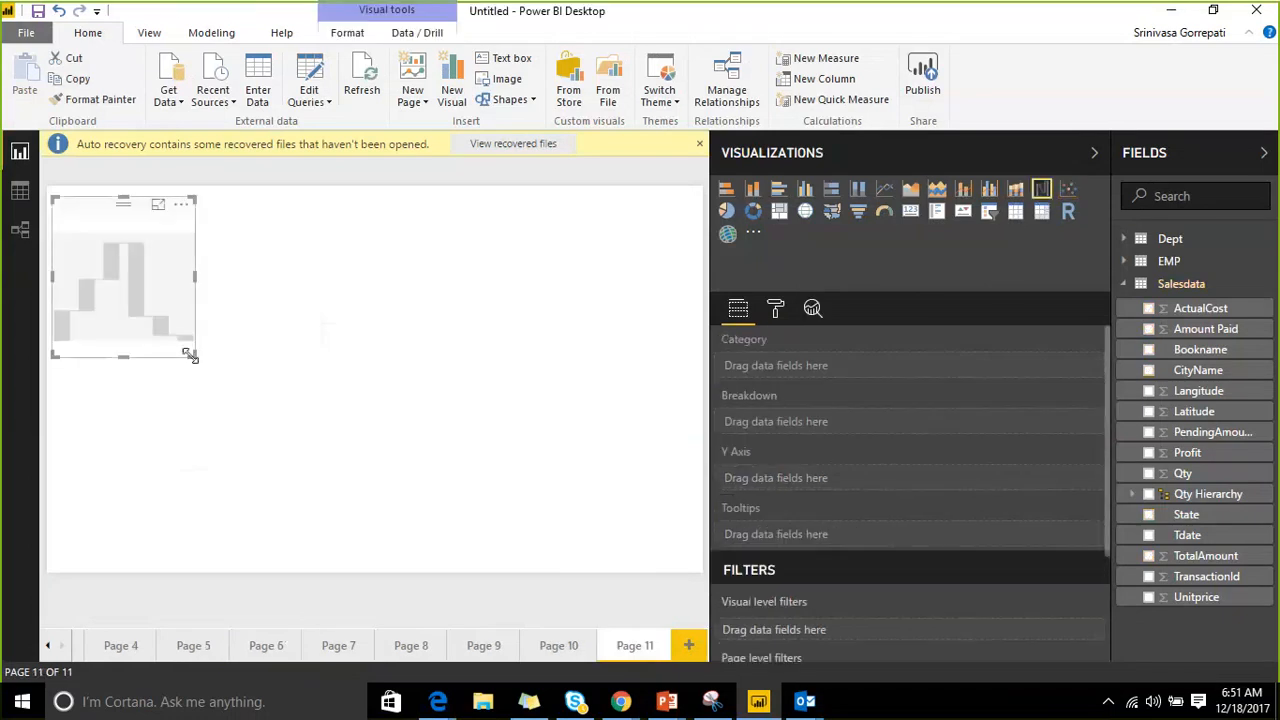
pyautogui.moveTo(194, 357); pyautogui.dragTo(326, 432)
pyautogui.moveTo(465, 507); pyautogui.dragTo(543, 522)
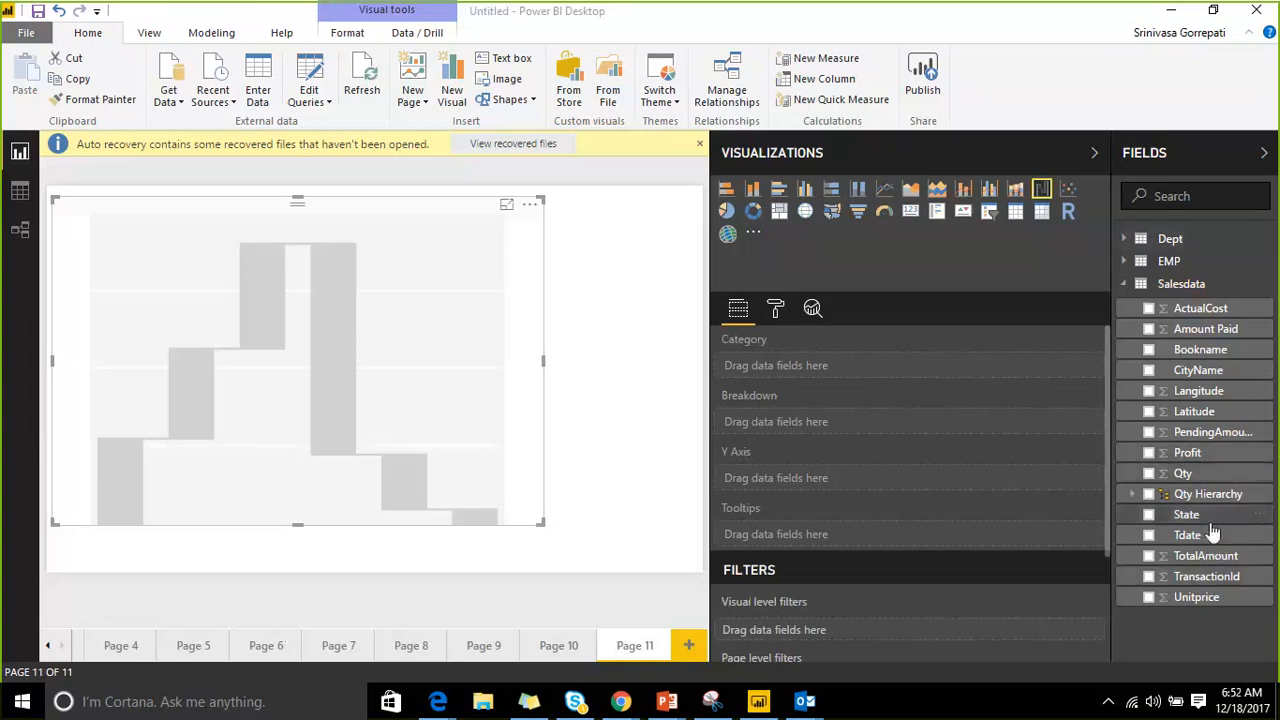
pyautogui.moveTo(1226, 514); pyautogui.dragTo(936, 378)
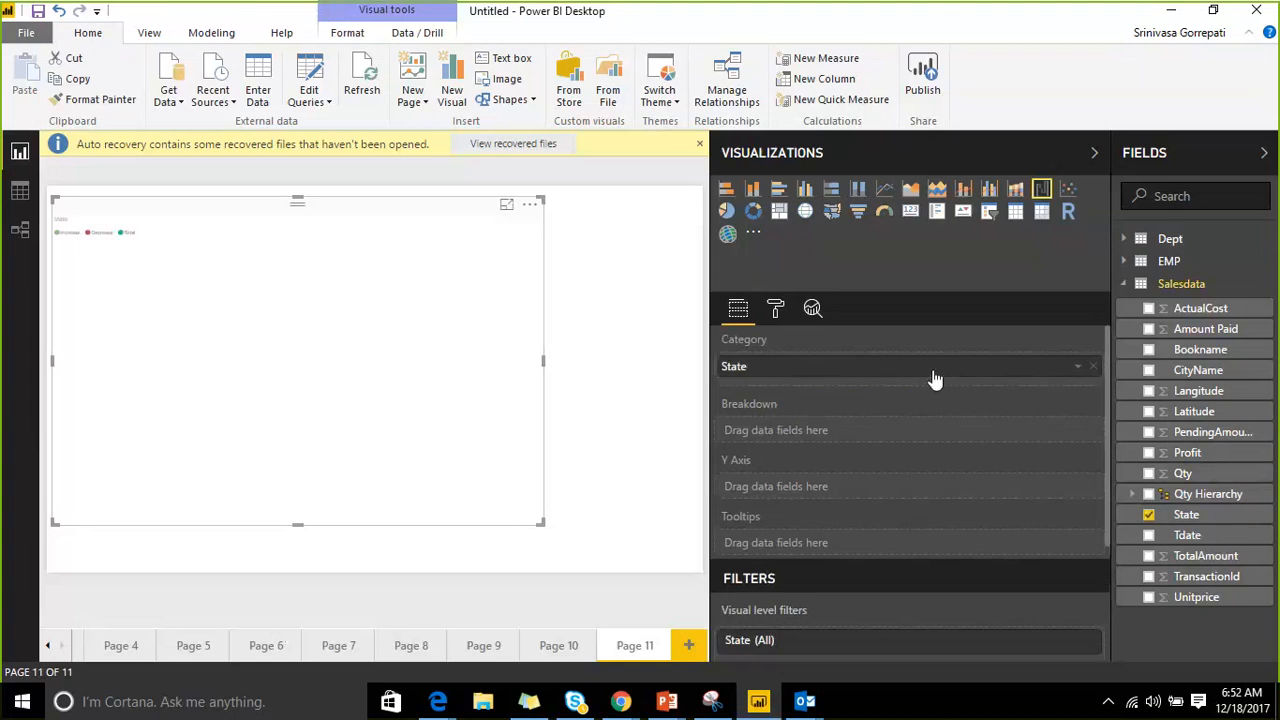
pyautogui.moveTo(1205, 329); pyautogui.dragTo(872, 500)
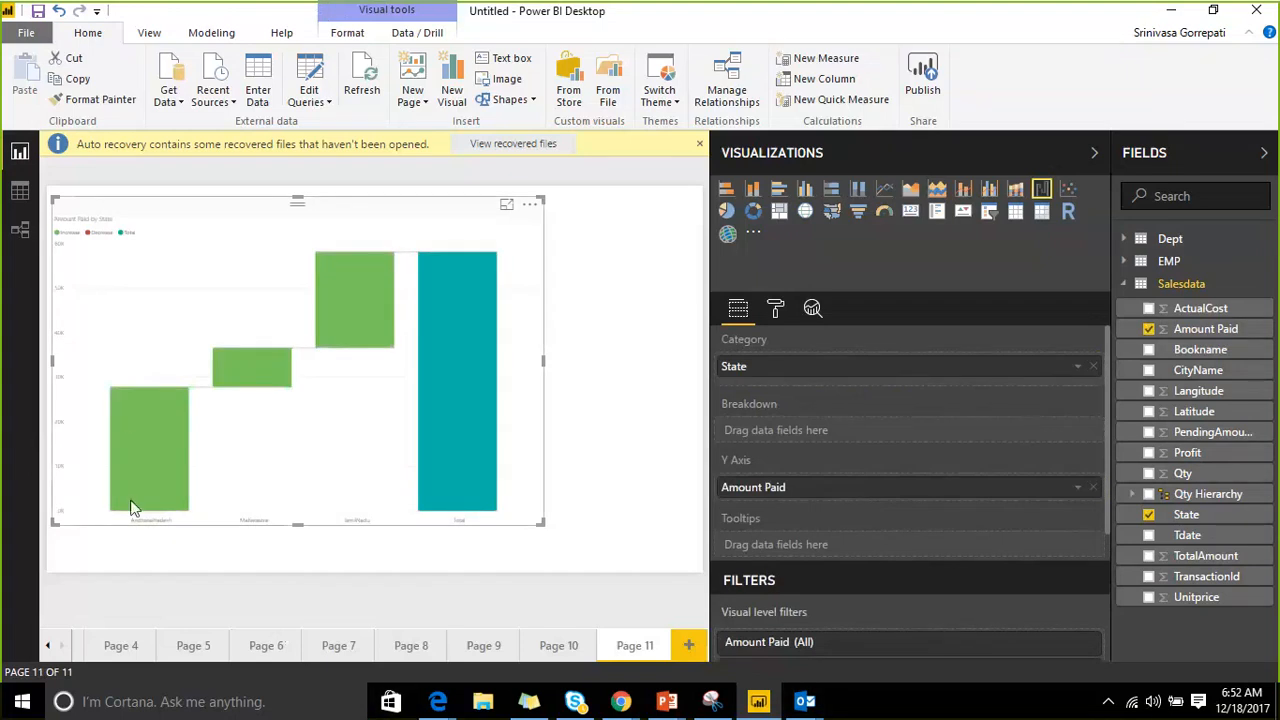
pyautogui.moveTo(235, 370)
pyautogui.moveTo(333, 340)
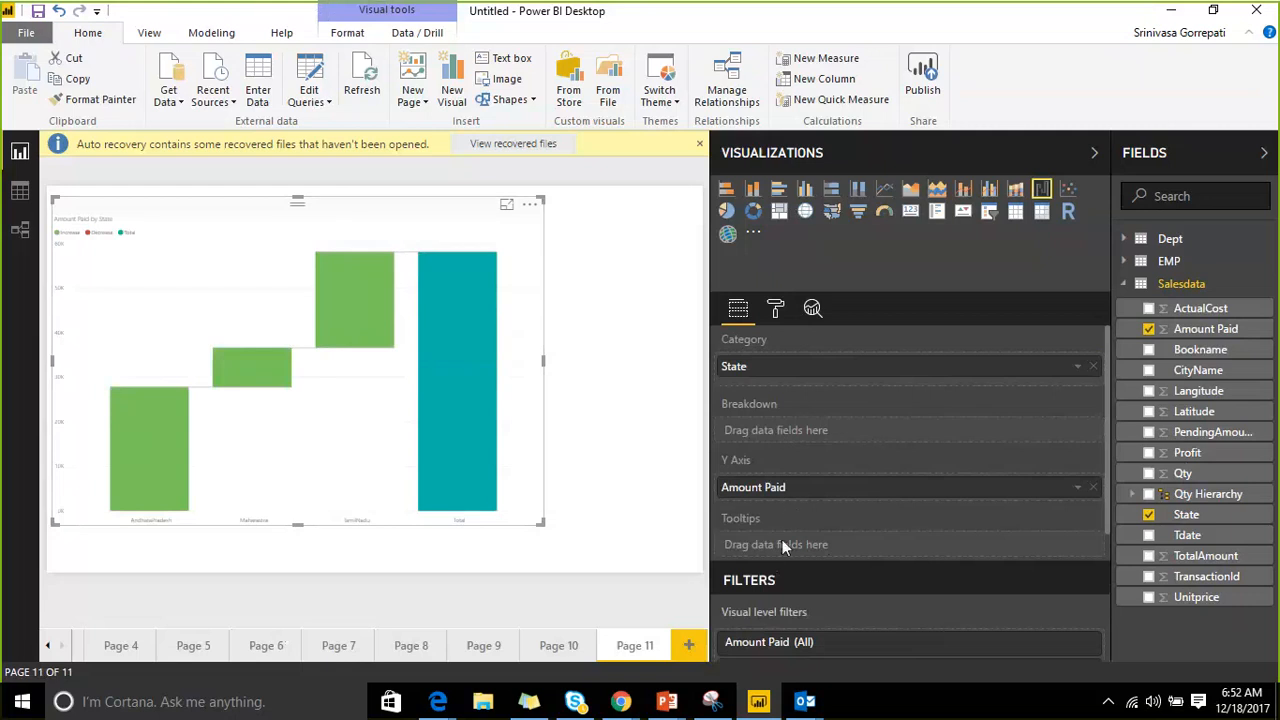
# Open the waterfall chart's Format pane and expand Sentiment colors for increase, decrease and total.
pyautogui.click(530, 204)
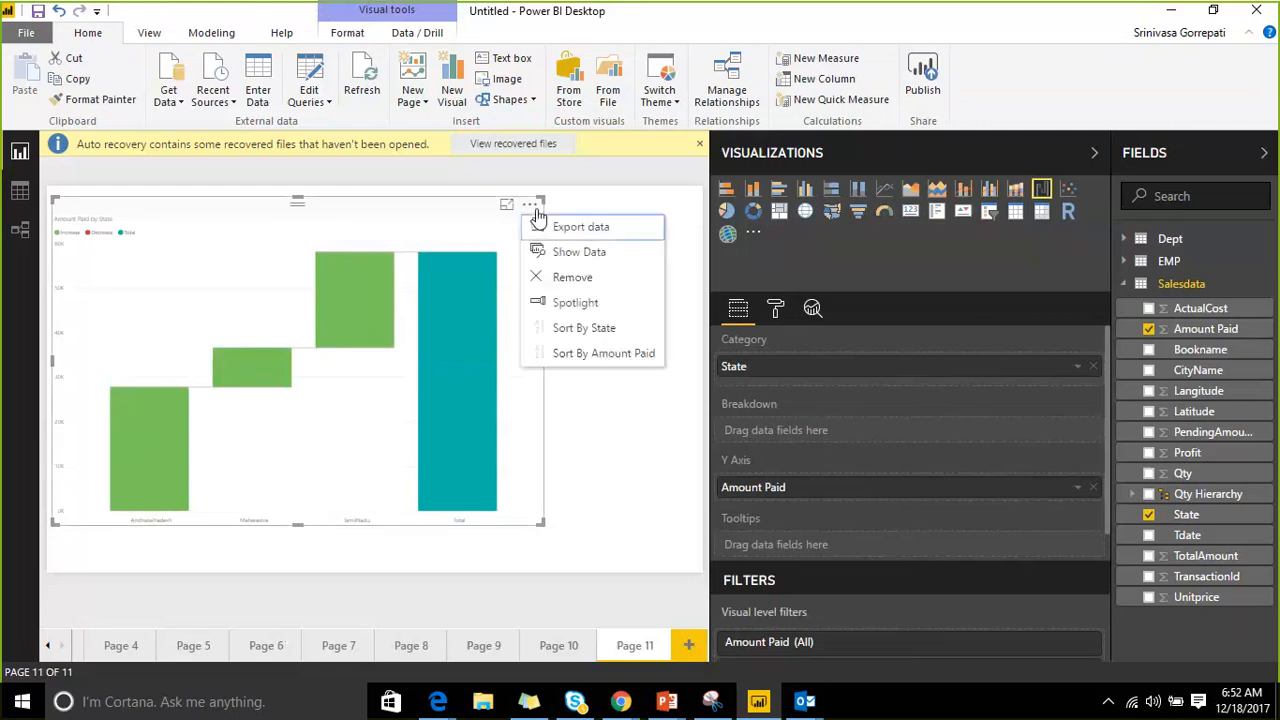
pyautogui.click(776, 312)
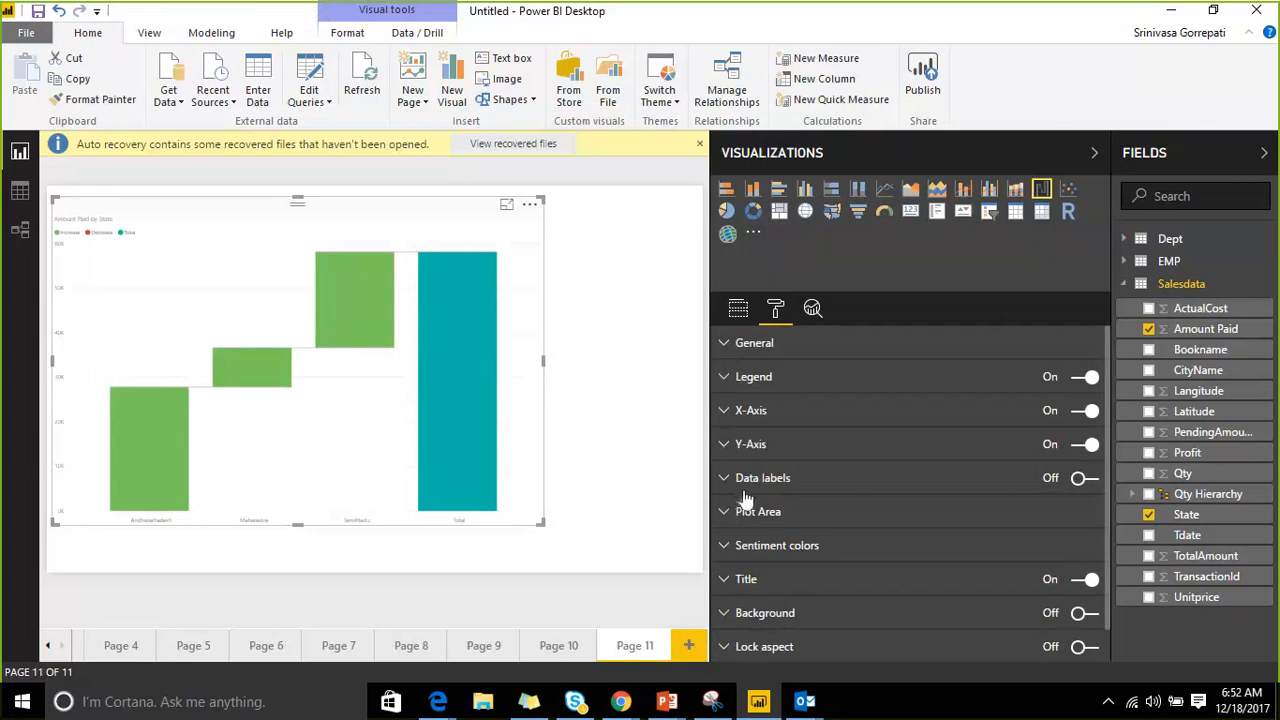
pyautogui.click(722, 547)
pyautogui.scroll(-3, 768, 445)
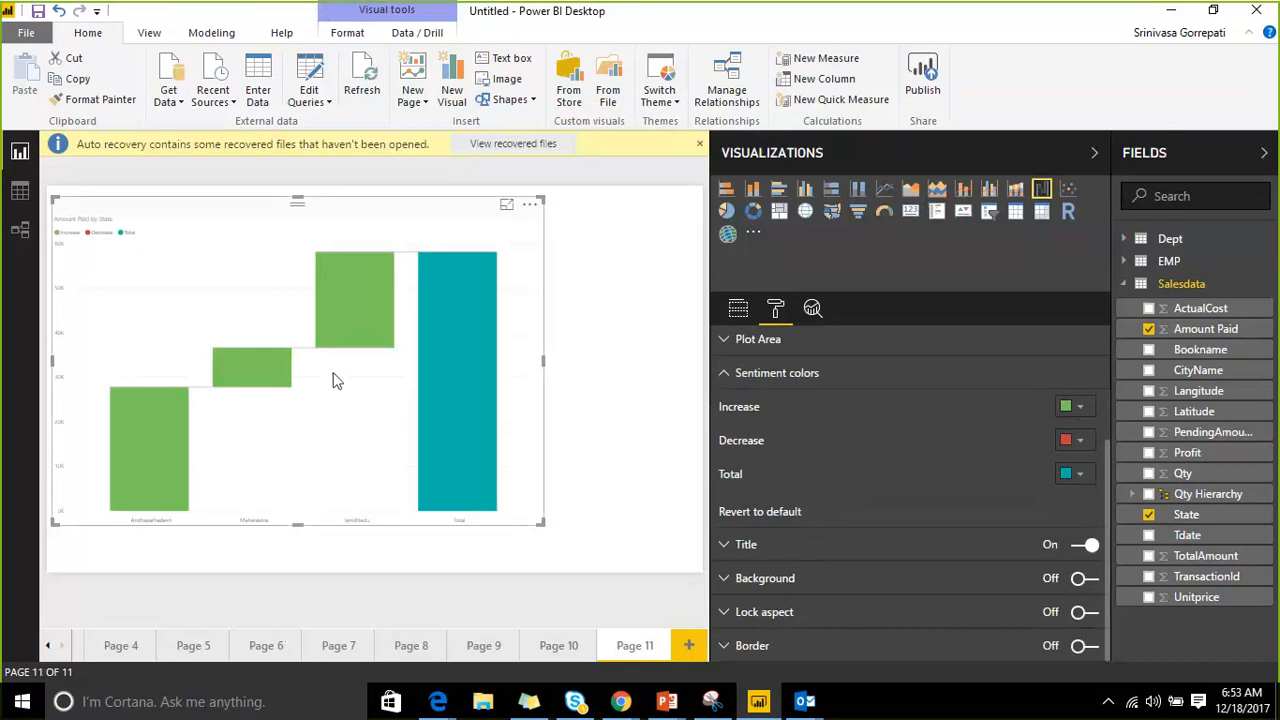
# Add Page 12 with an enlarged, repositioned ribbon chart and put State on its axis.
pyautogui.click(687, 646)
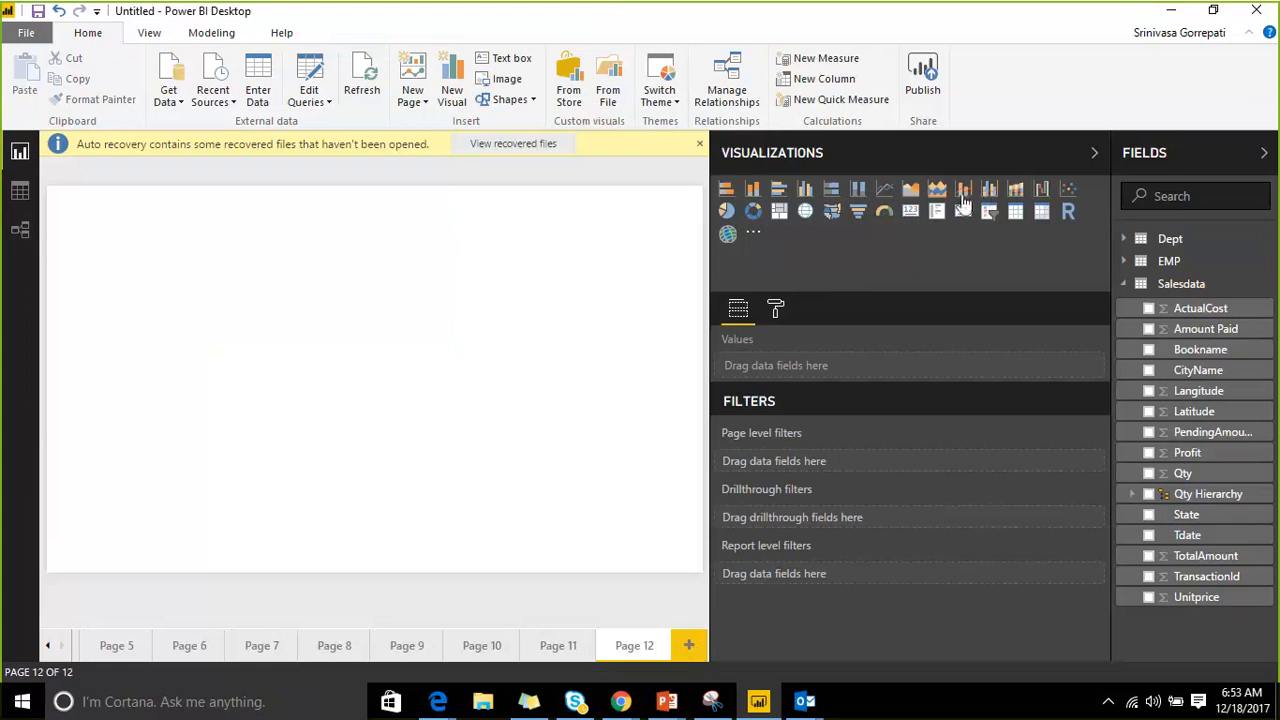
pyautogui.click(1015, 192)
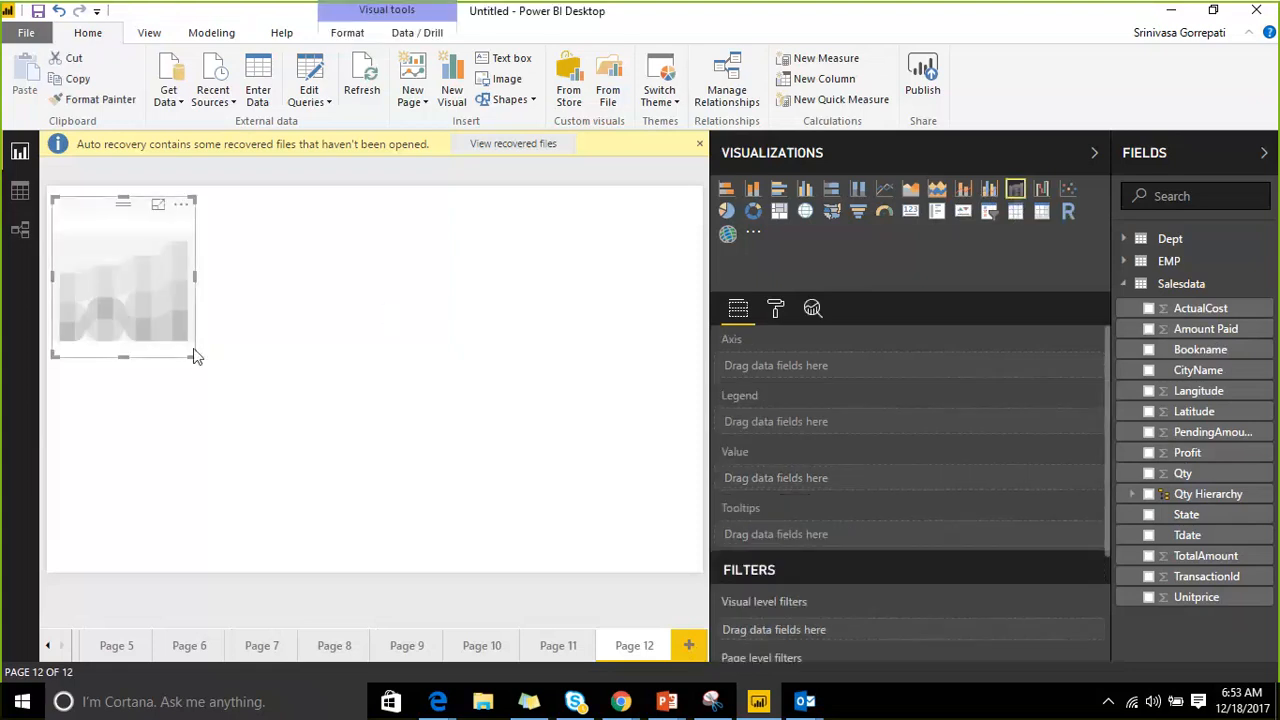
pyautogui.moveTo(195, 357); pyautogui.dragTo(615, 545)
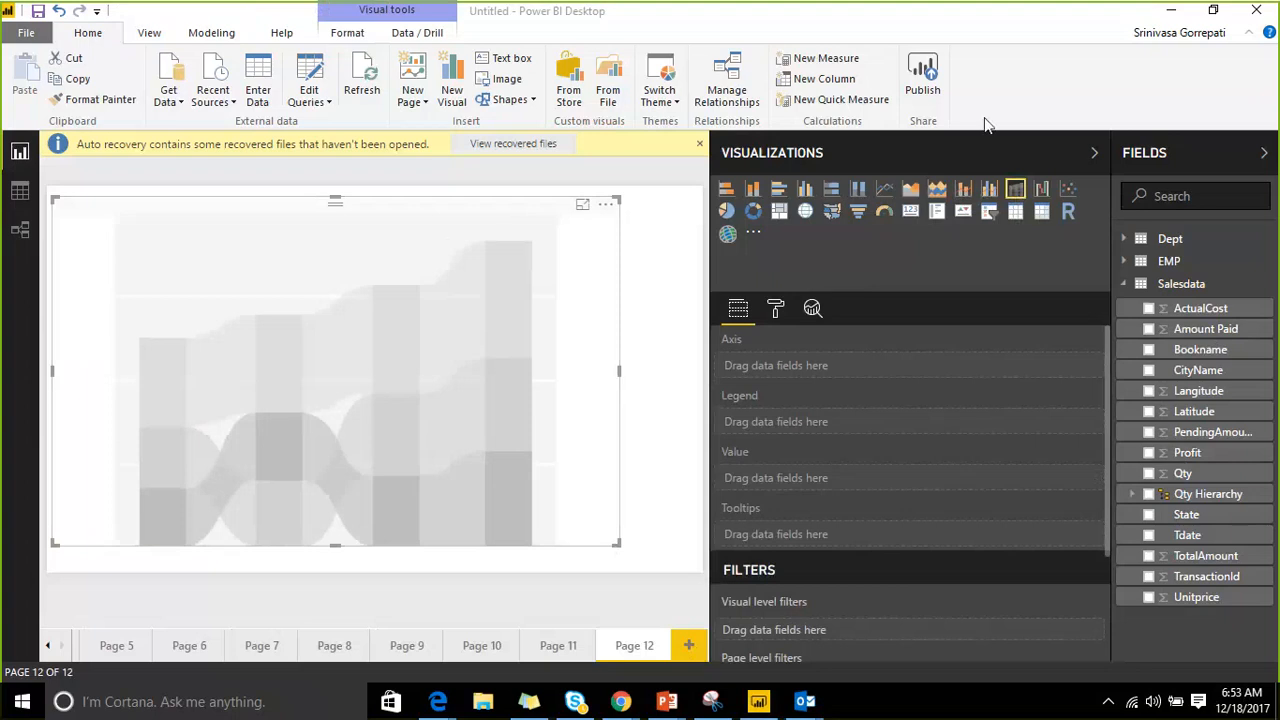
pyautogui.moveTo(306, 240); pyautogui.dragTo(329, 226)
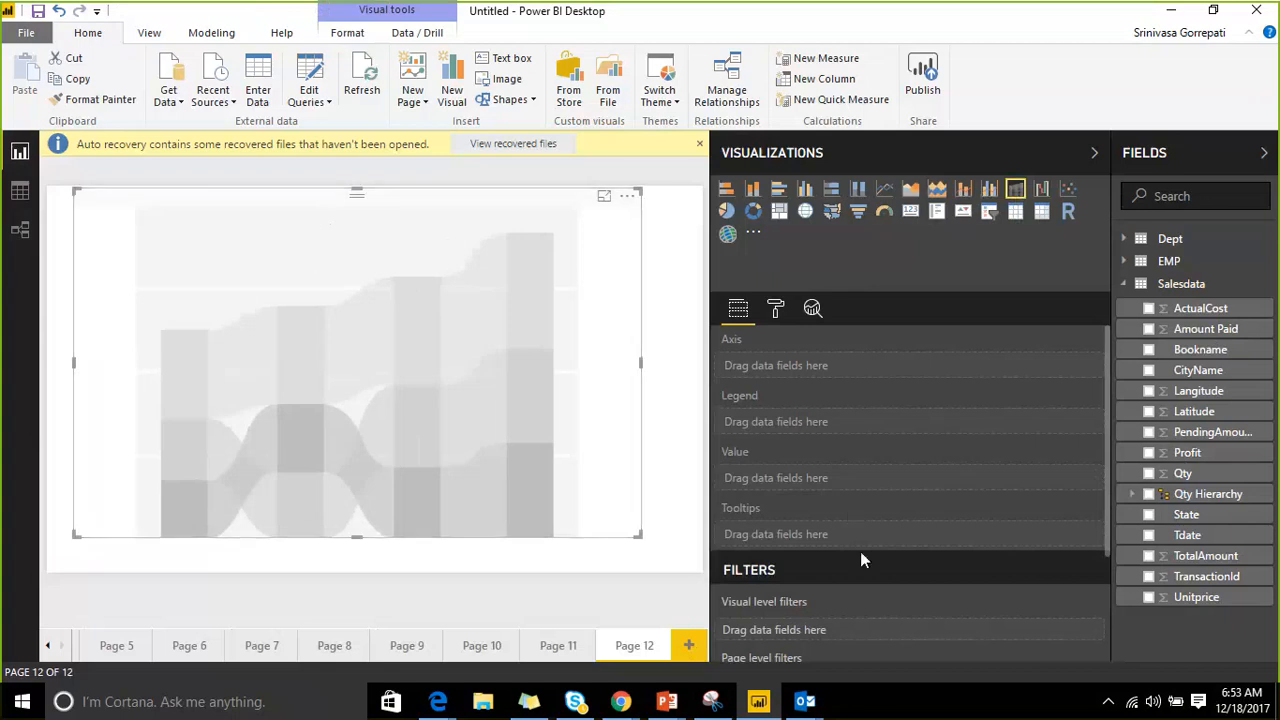
pyautogui.moveTo(1220, 514); pyautogui.dragTo(846, 374)
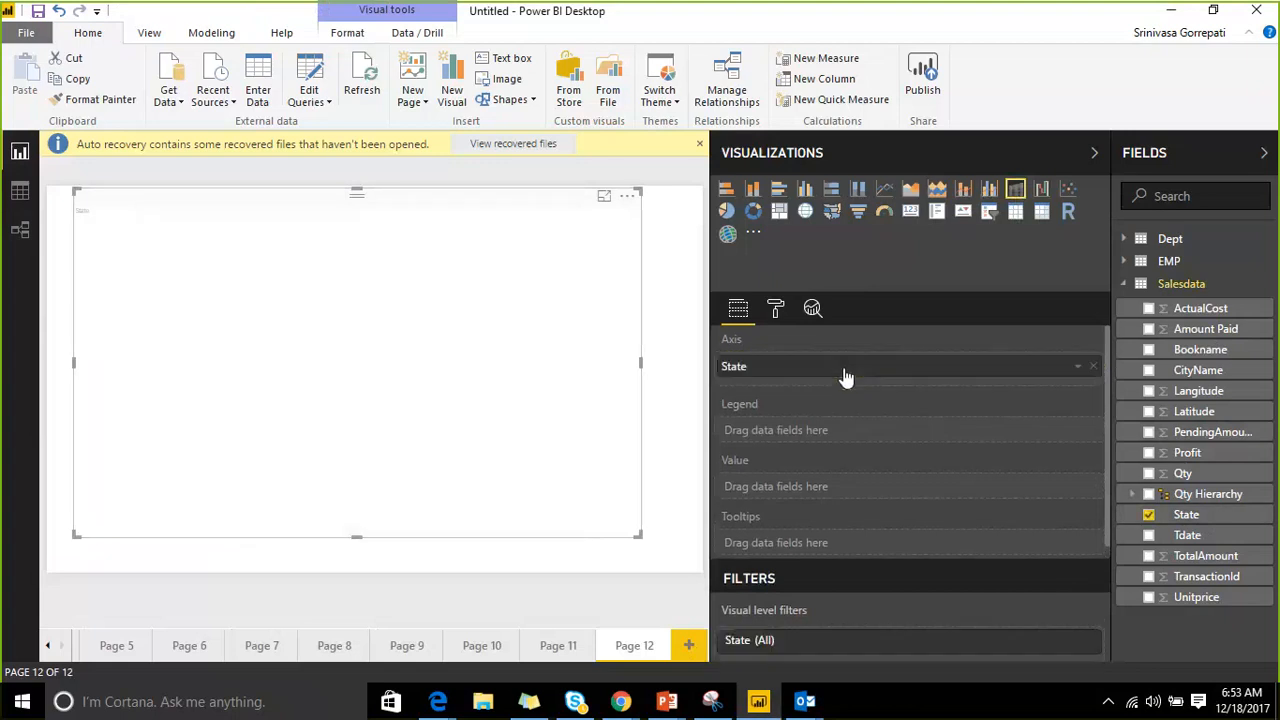
# Try CityName as legend and Amount Paid as values, shuffling CityName and State between axis and legend.
pyautogui.moveTo(1195, 372)
pyautogui.mouseDown()
pyautogui.moveTo(1020, 430)
pyautogui.moveTo(930, 438)
pyautogui.mouseUp()
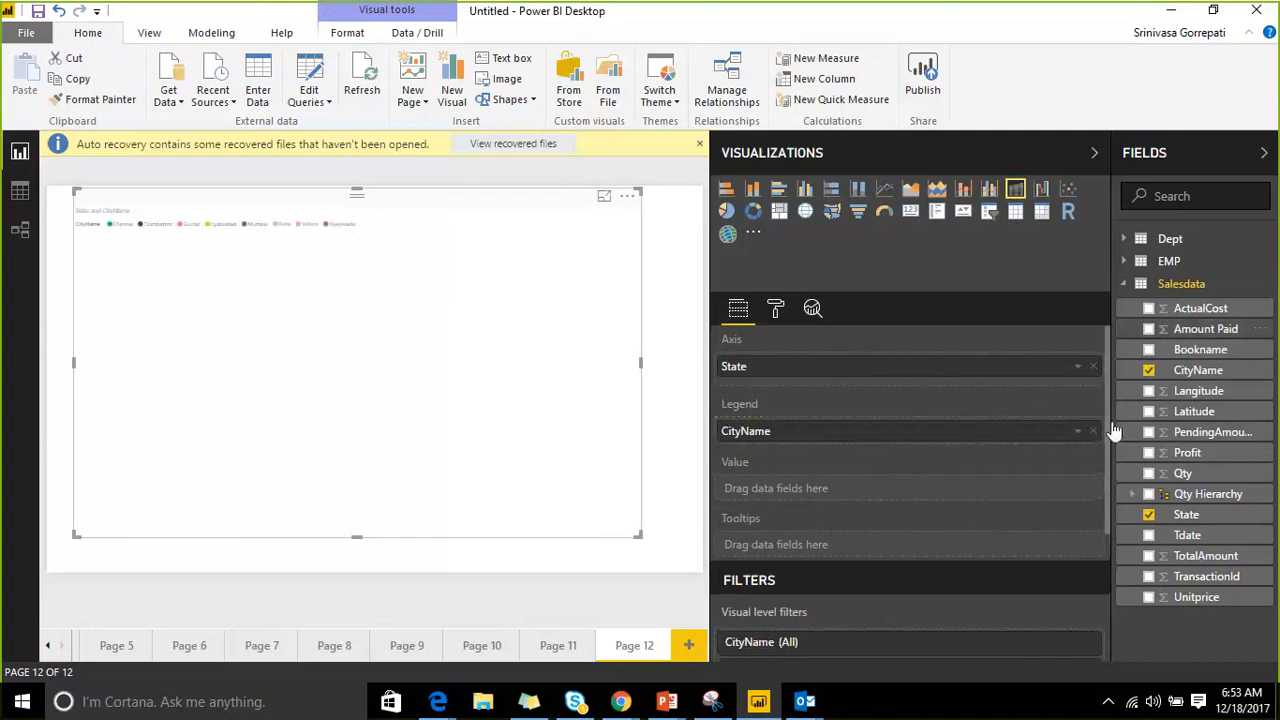
pyautogui.moveTo(1205, 329); pyautogui.dragTo(843, 493)
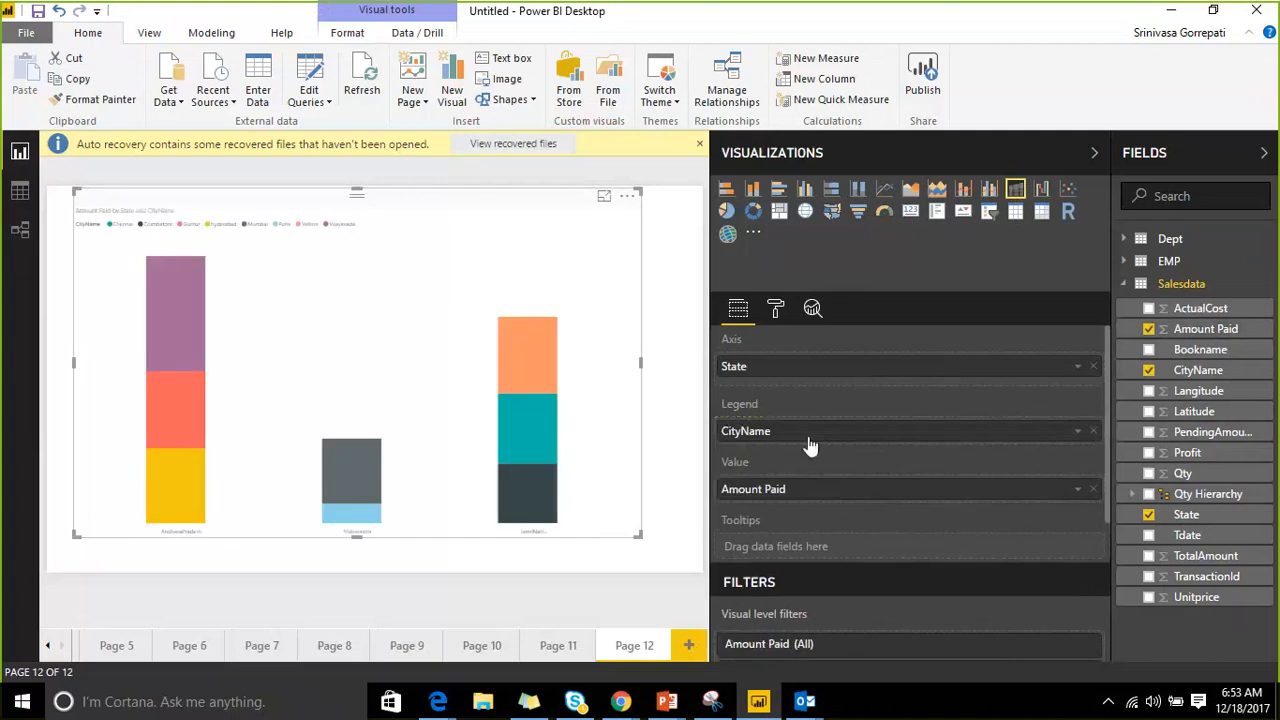
pyautogui.moveTo(815, 421); pyautogui.dragTo(824, 389)
pyautogui.moveTo(827, 427); pyautogui.dragTo(820, 452)
pyautogui.moveTo(816, 357); pyautogui.dragTo(837, 437)
pyautogui.click(1094, 367)
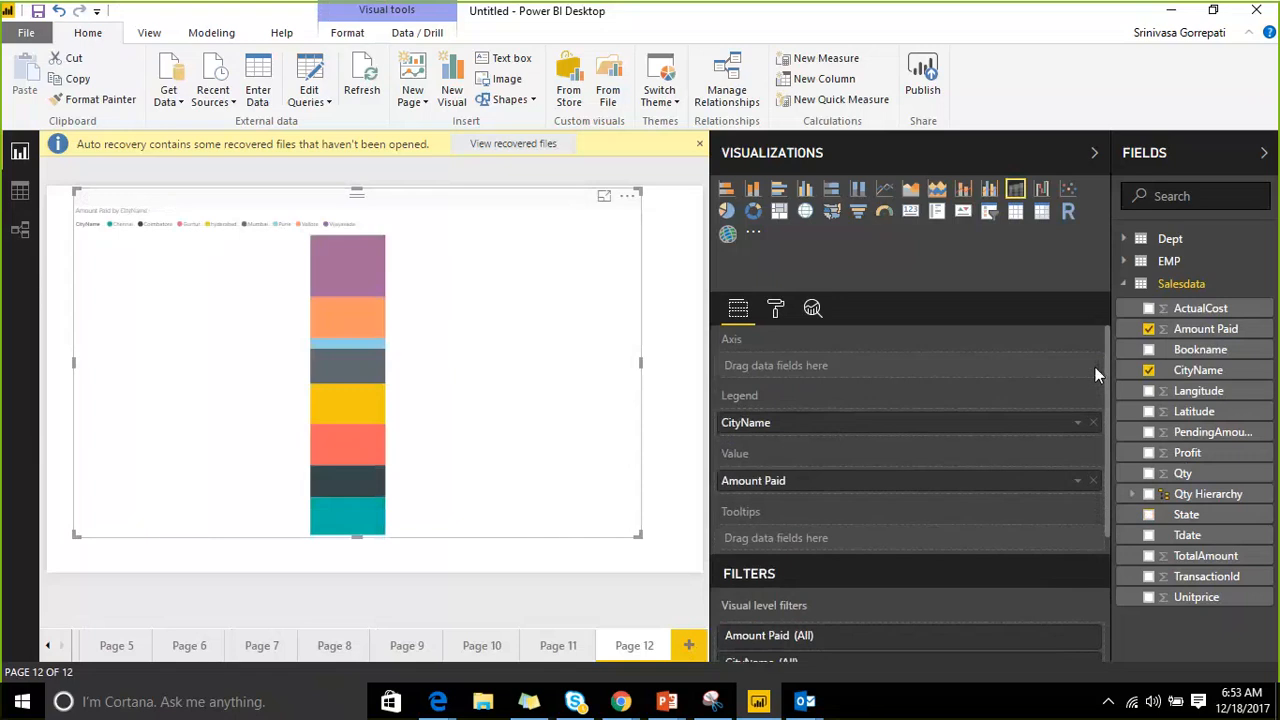
pyautogui.moveTo(790, 428); pyautogui.dragTo(789, 369)
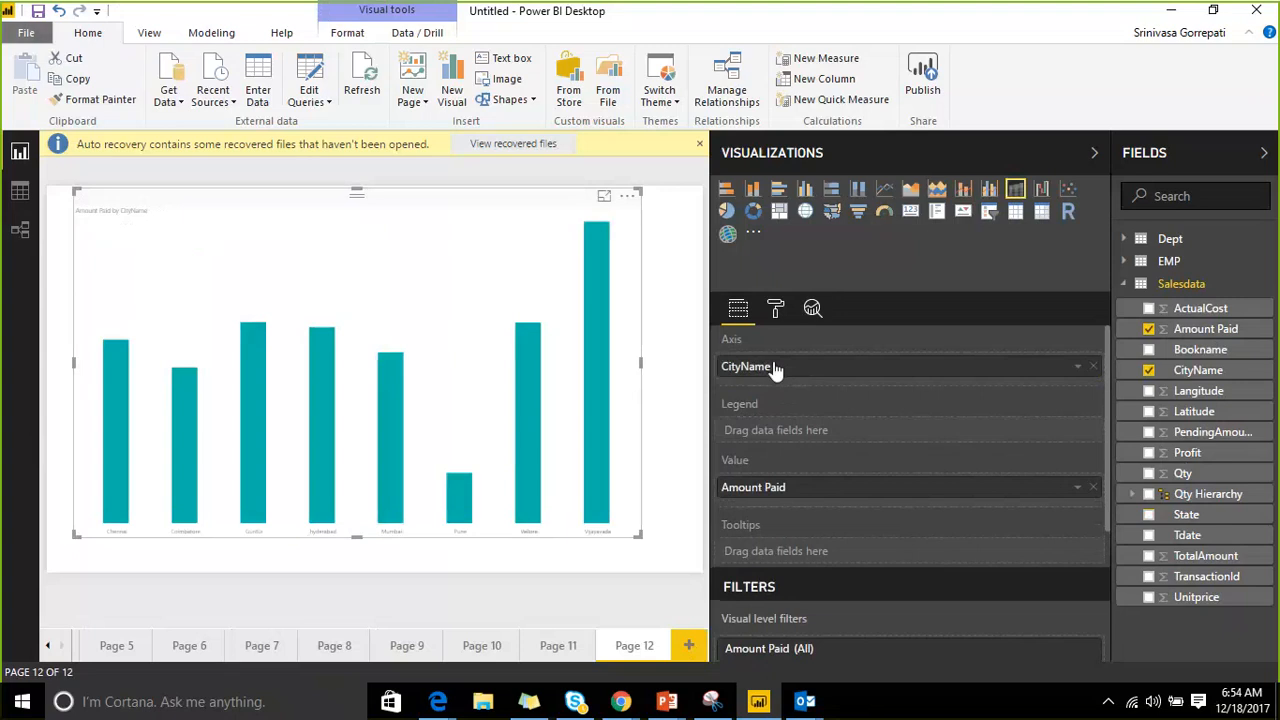
pyautogui.moveTo(773, 370); pyautogui.dragTo(786, 434)
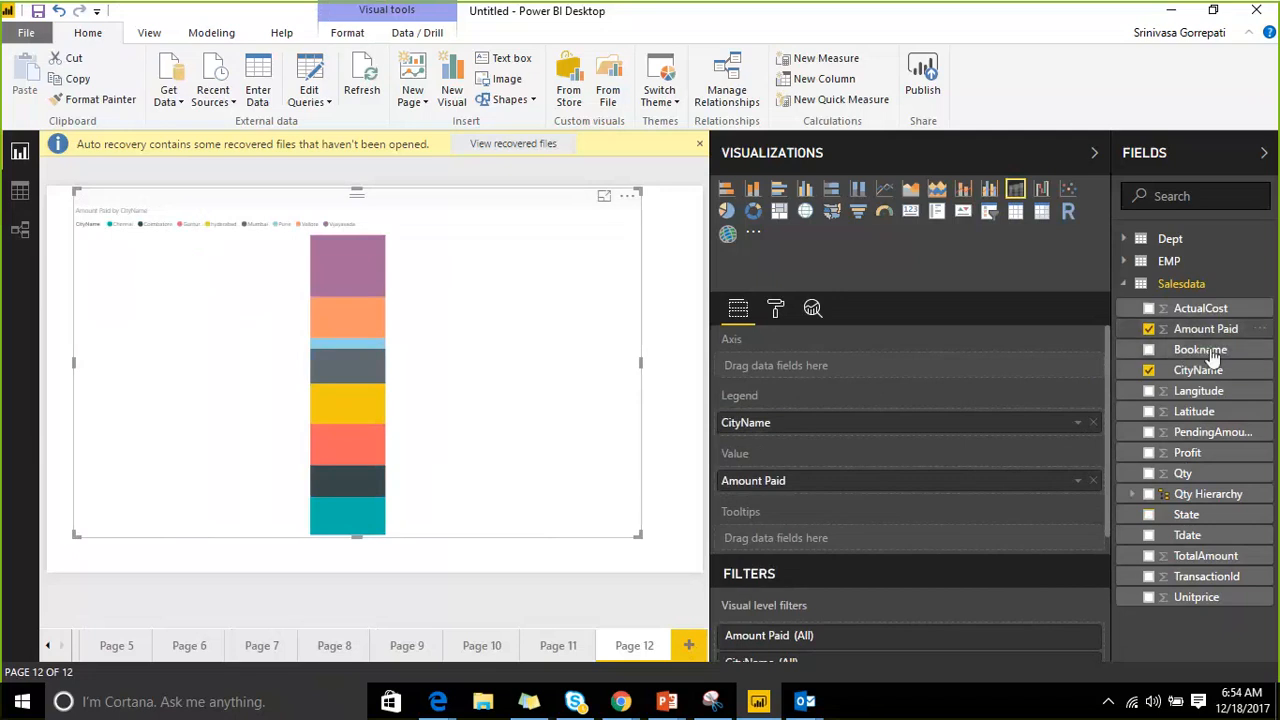
# Restore State on the axis, add Bookname beneath it, then remove Amount Paid, CityName and Bookname.
pyautogui.moveTo(1192, 515); pyautogui.dragTo(856, 370)
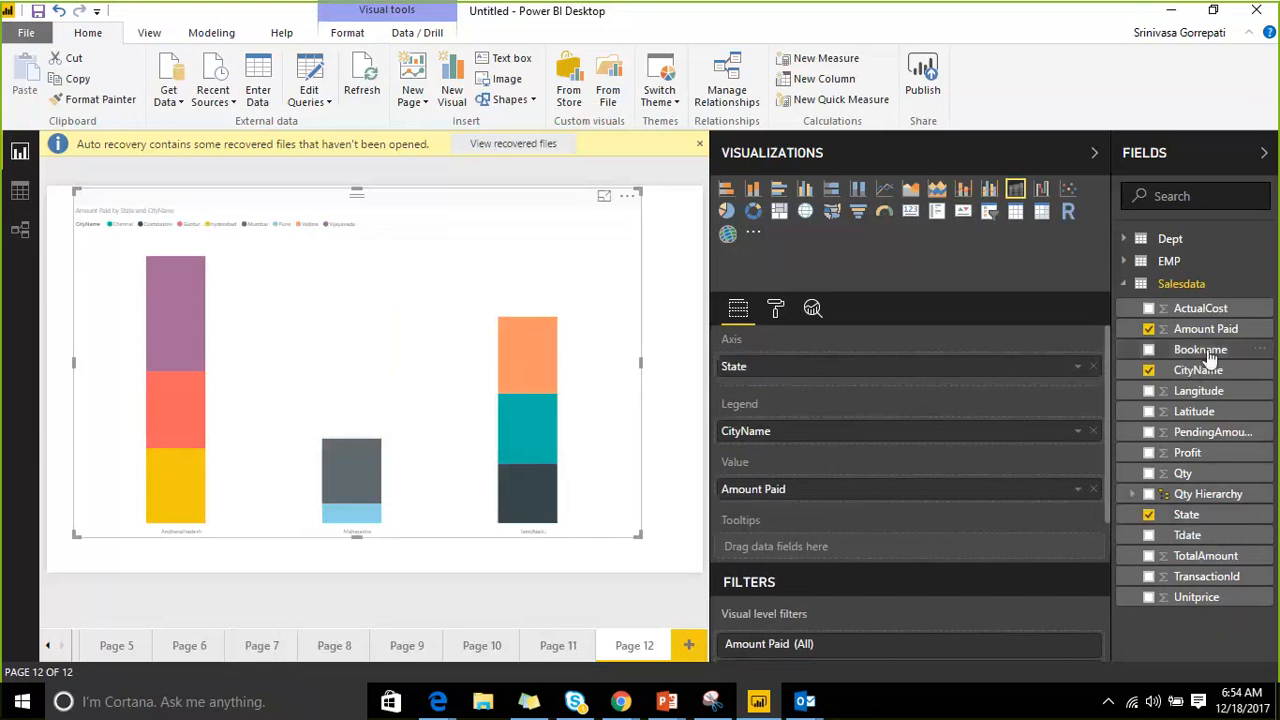
pyautogui.moveTo(1192, 350); pyautogui.dragTo(1126, 366)
pyautogui.click(1148, 350)
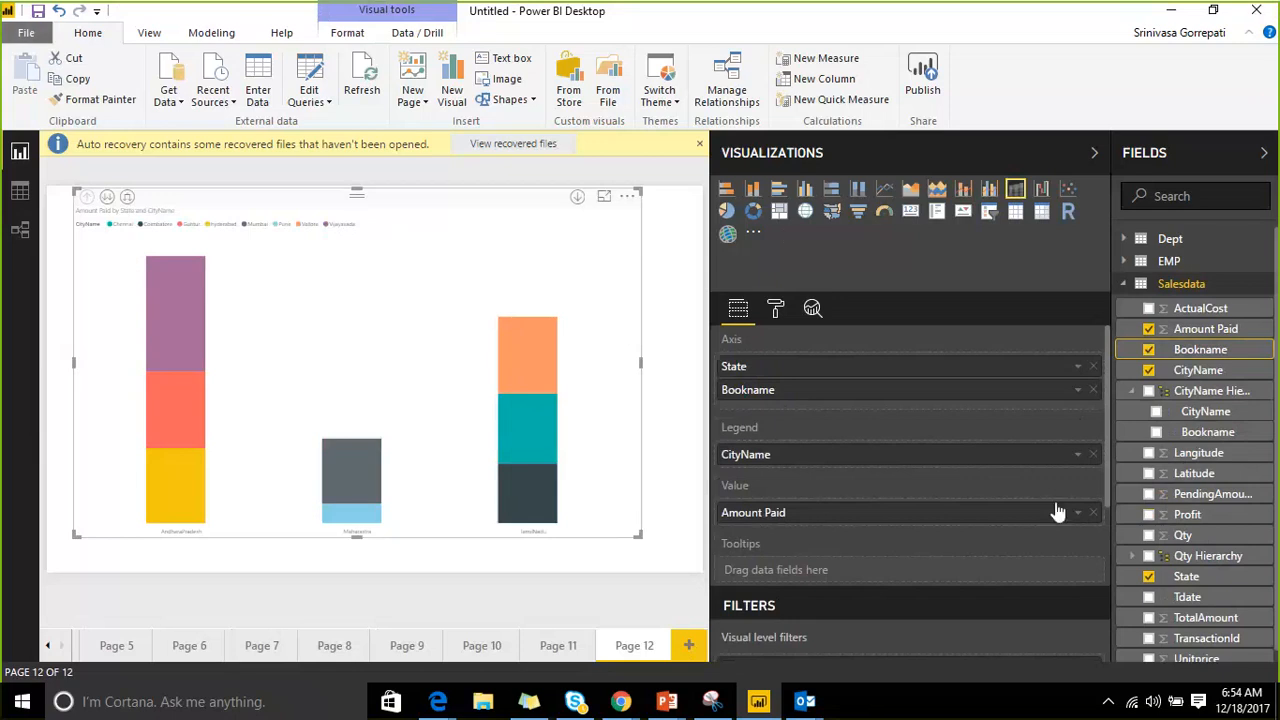
pyautogui.click(1093, 512)
pyautogui.click(1093, 454)
pyautogui.click(1093, 390)
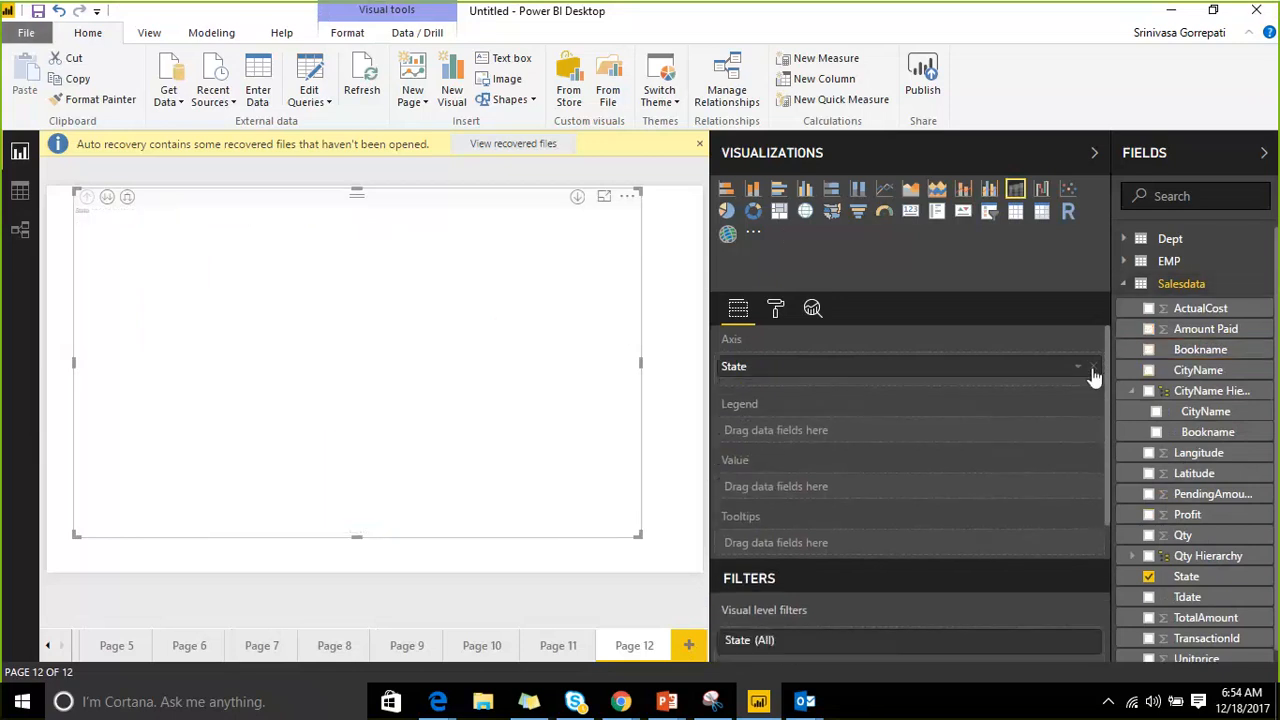
# Replace the chart with a new ribbon chart using State, Bookname and Amount Paid.
pyautogui.press('Delete')
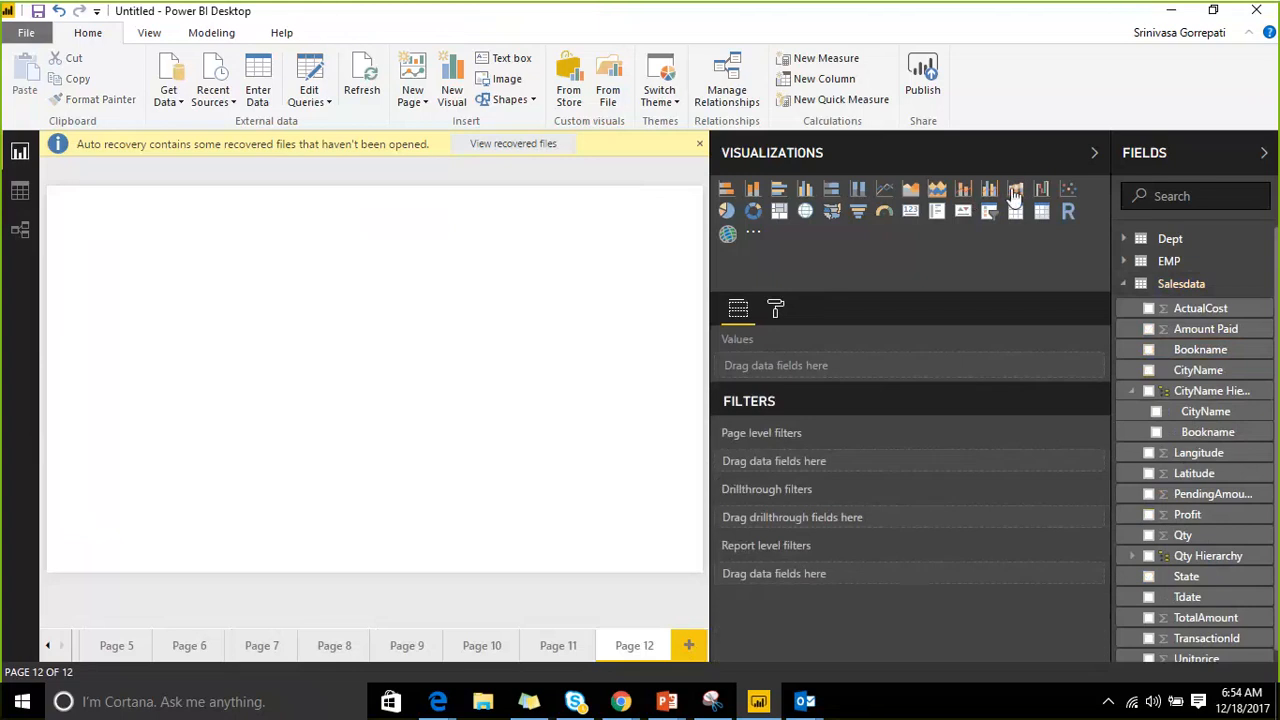
pyautogui.click(1013, 190)
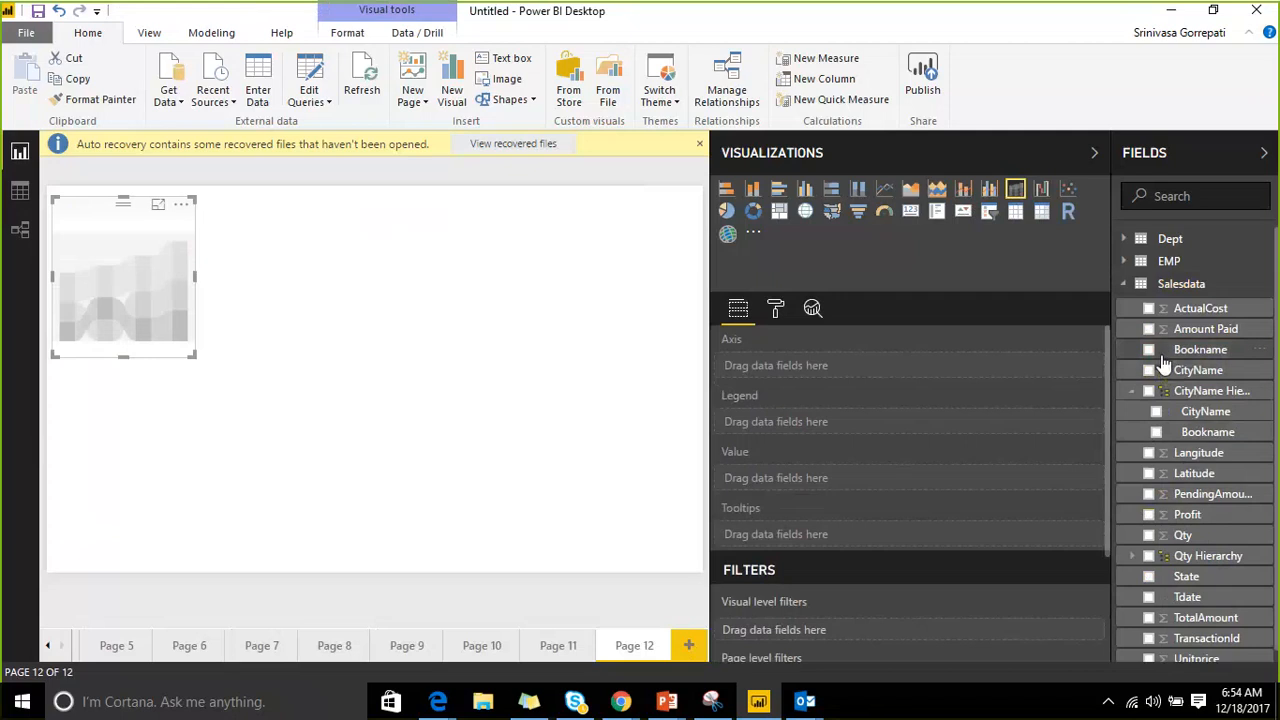
pyautogui.scroll(-1, 1203, 400)
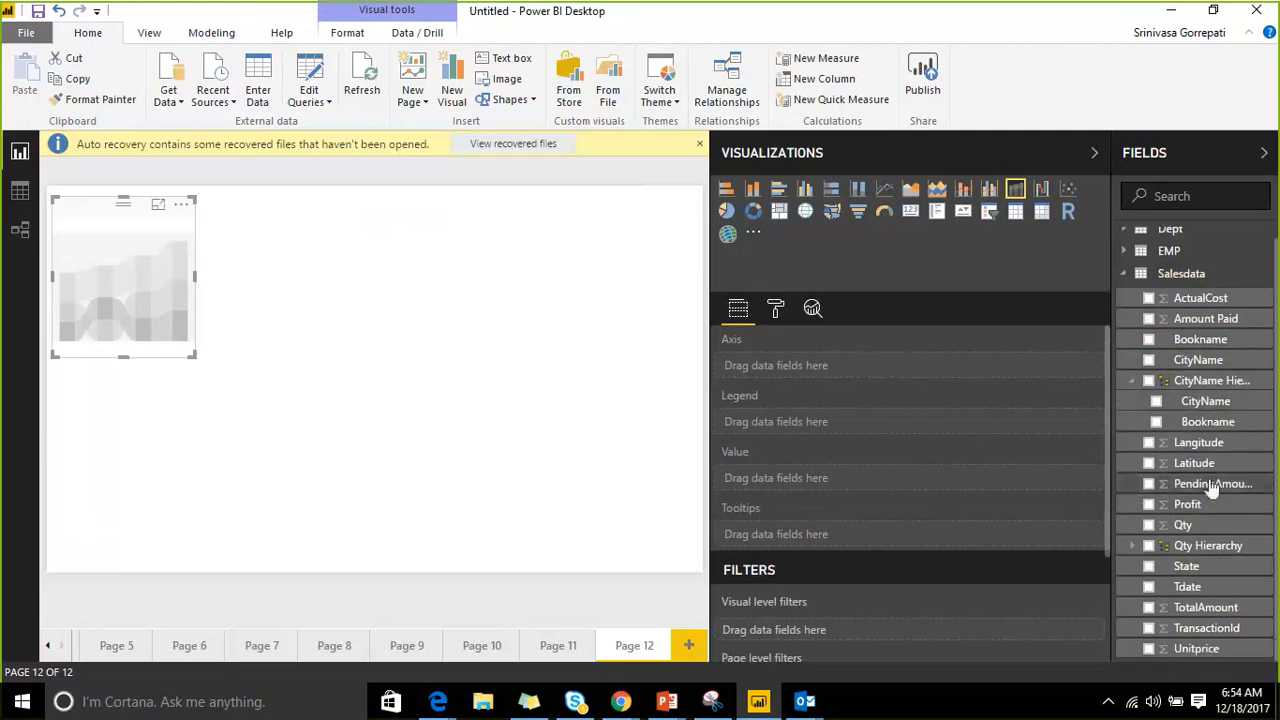
pyautogui.click(1149, 566)
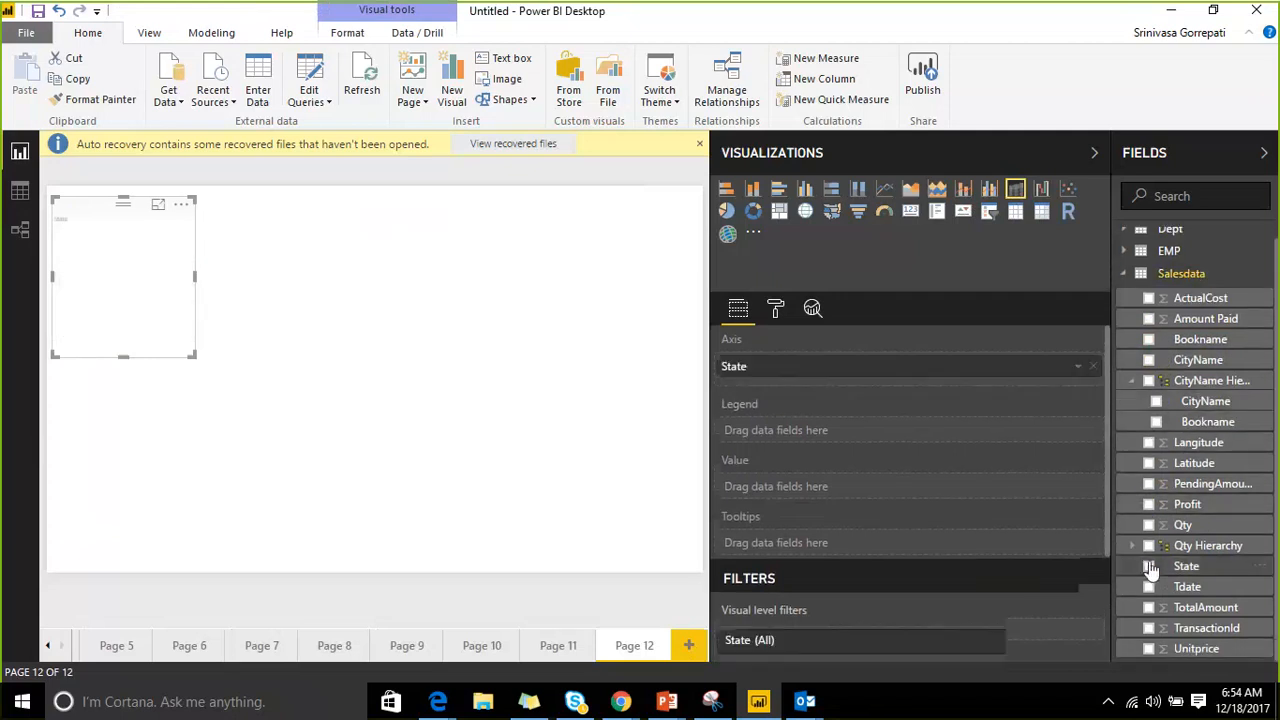
pyautogui.click(1149, 360)
pyautogui.click(1149, 362)
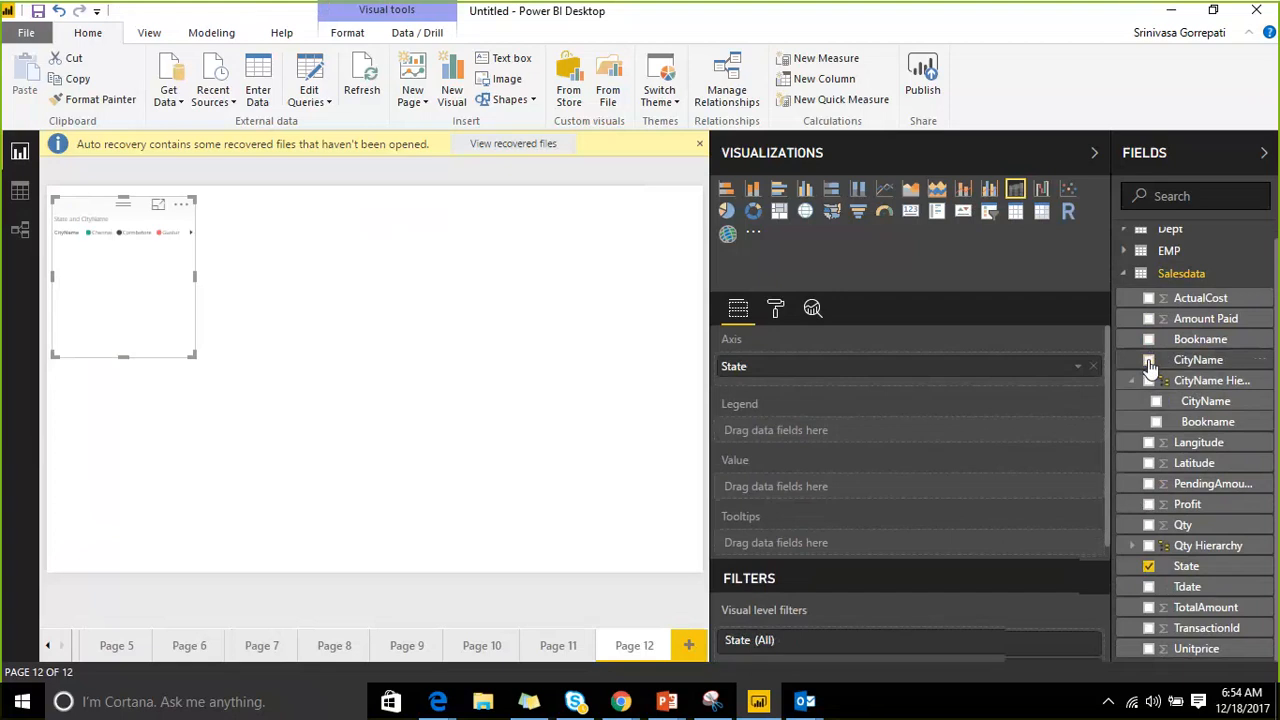
pyautogui.click(1149, 340)
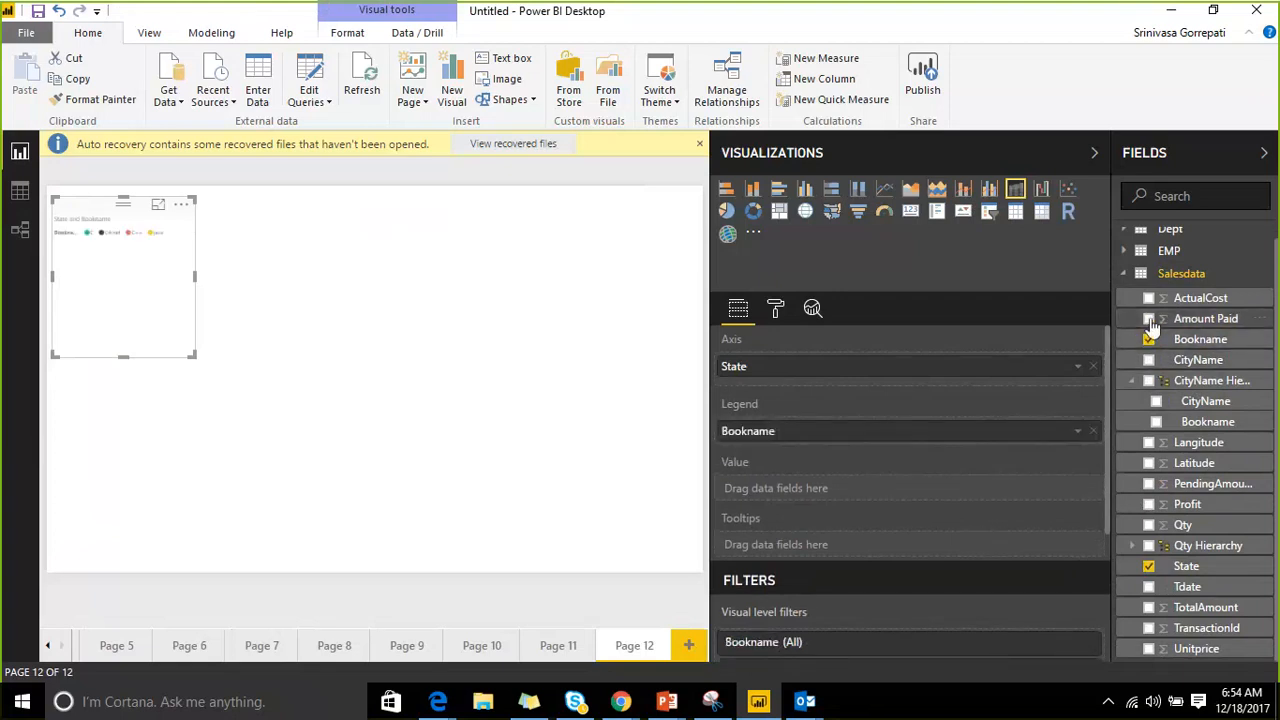
pyautogui.click(1149, 318)
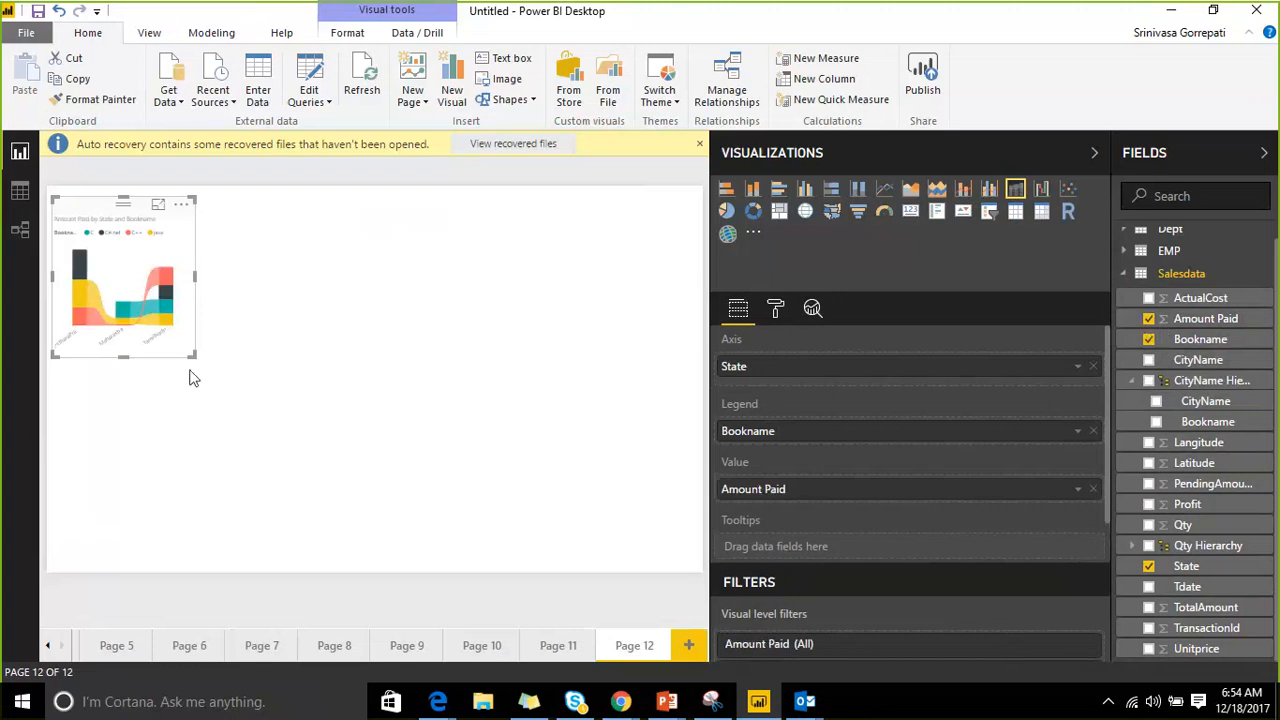
# Enlarge the chart across the canvas and swap State on the axis for CityName from the hierarchy.
pyautogui.moveTo(194, 356); pyautogui.dragTo(697, 533)
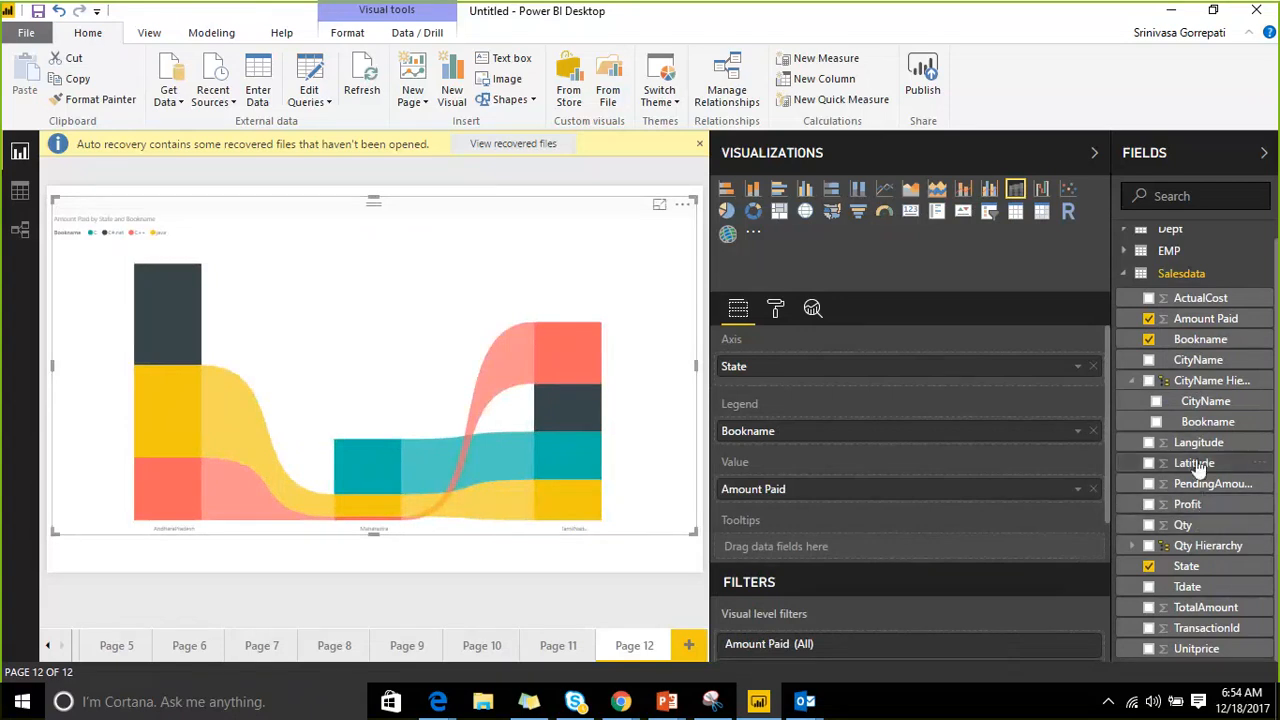
pyautogui.moveTo(1205, 401); pyautogui.dragTo(990, 390)
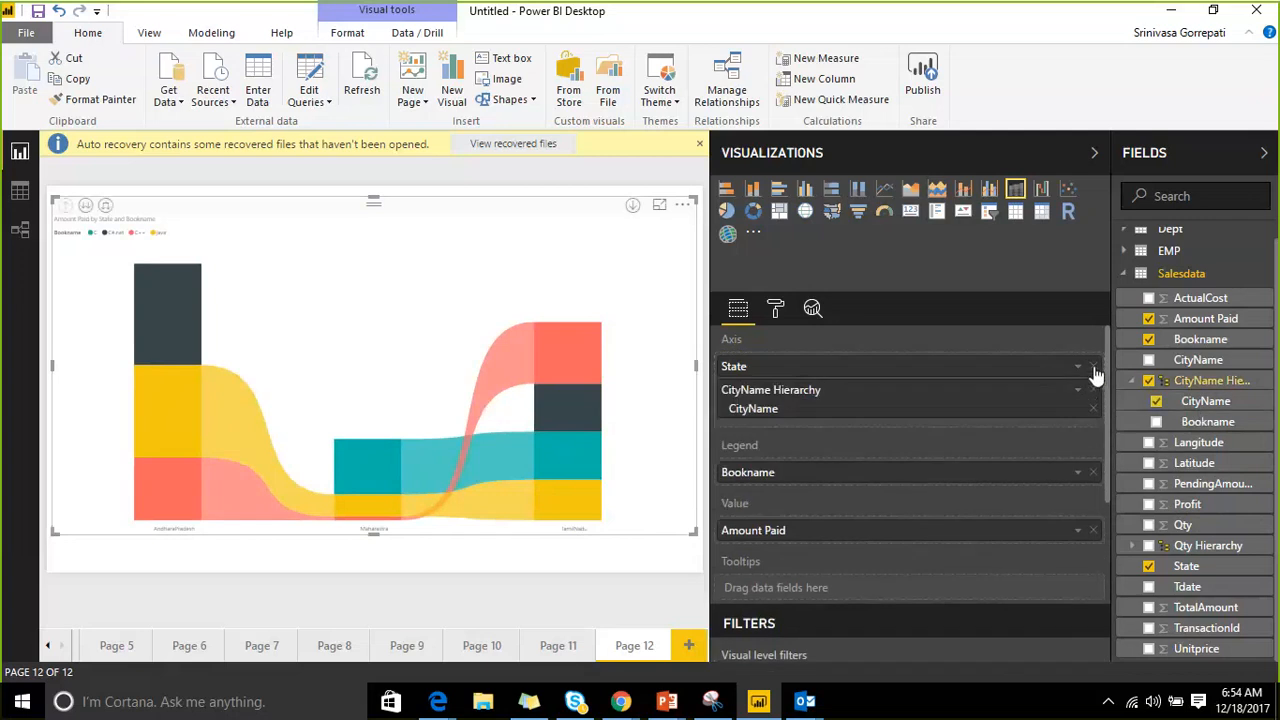
pyautogui.click(1093, 367)
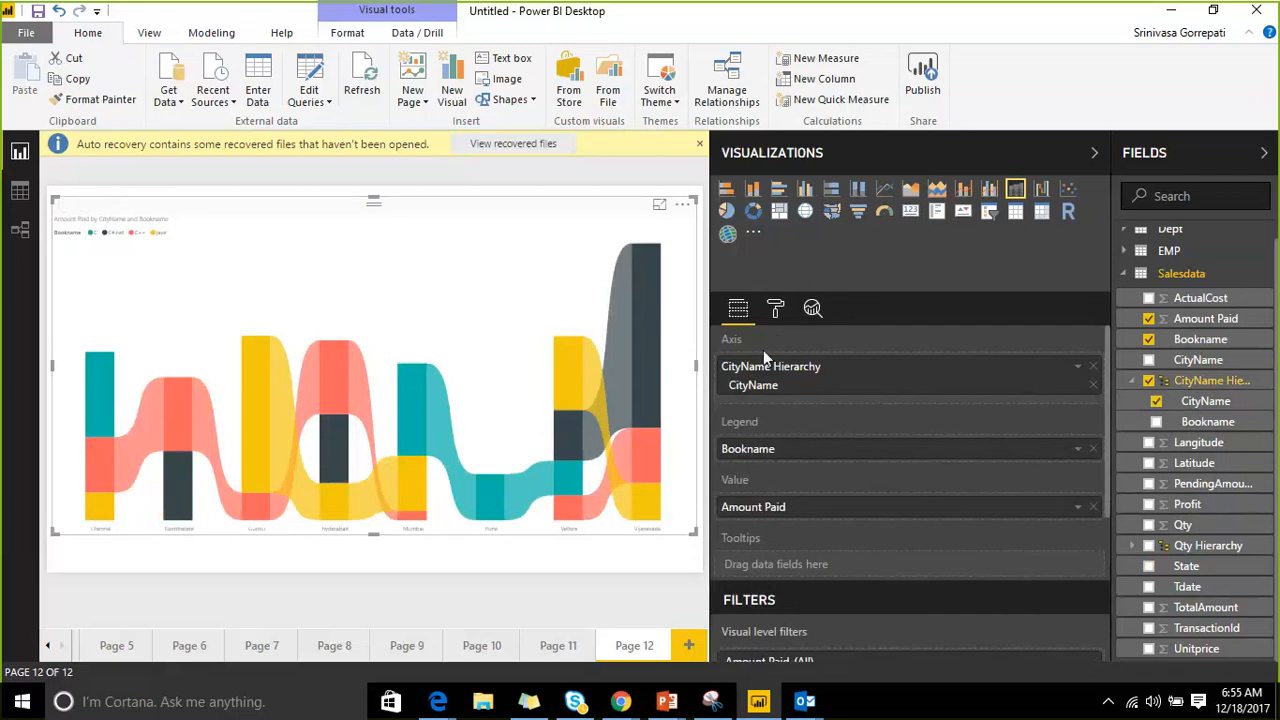
pyautogui.click(776, 308)
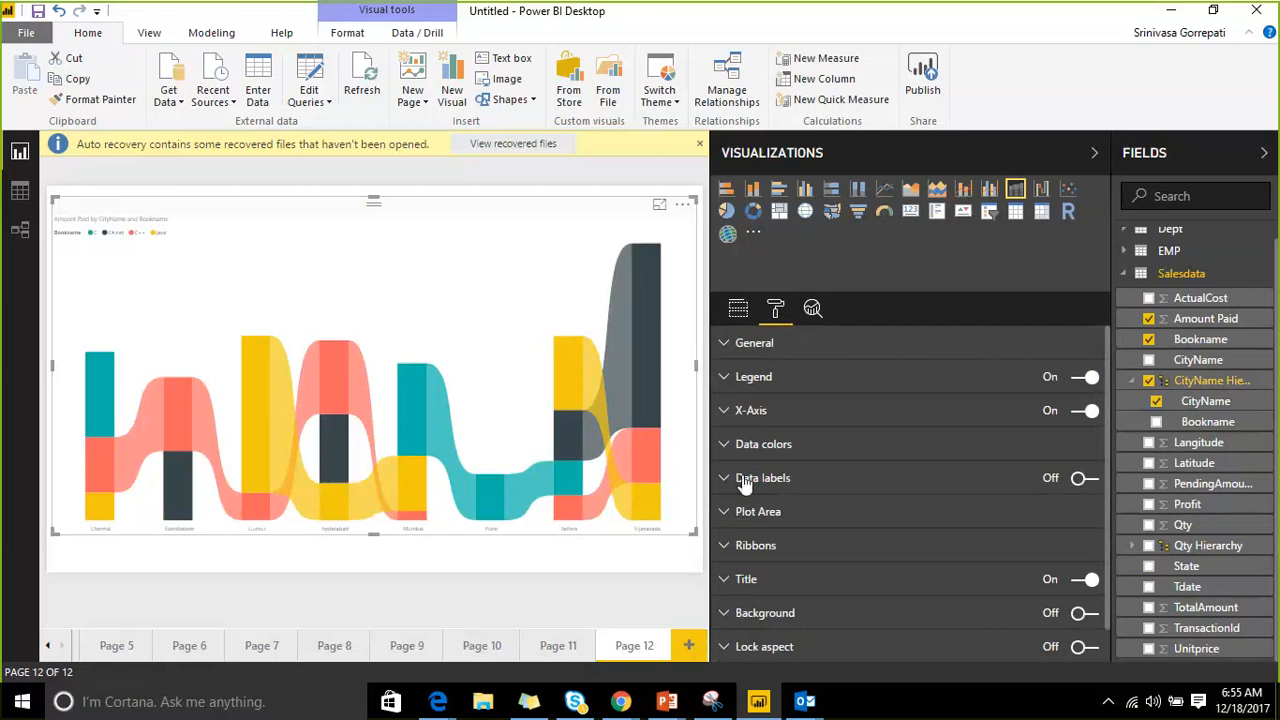
# Turn data labels on at text size 21 and collapse the side panes so the chart fills the canvas.
pyautogui.click(1085, 478)
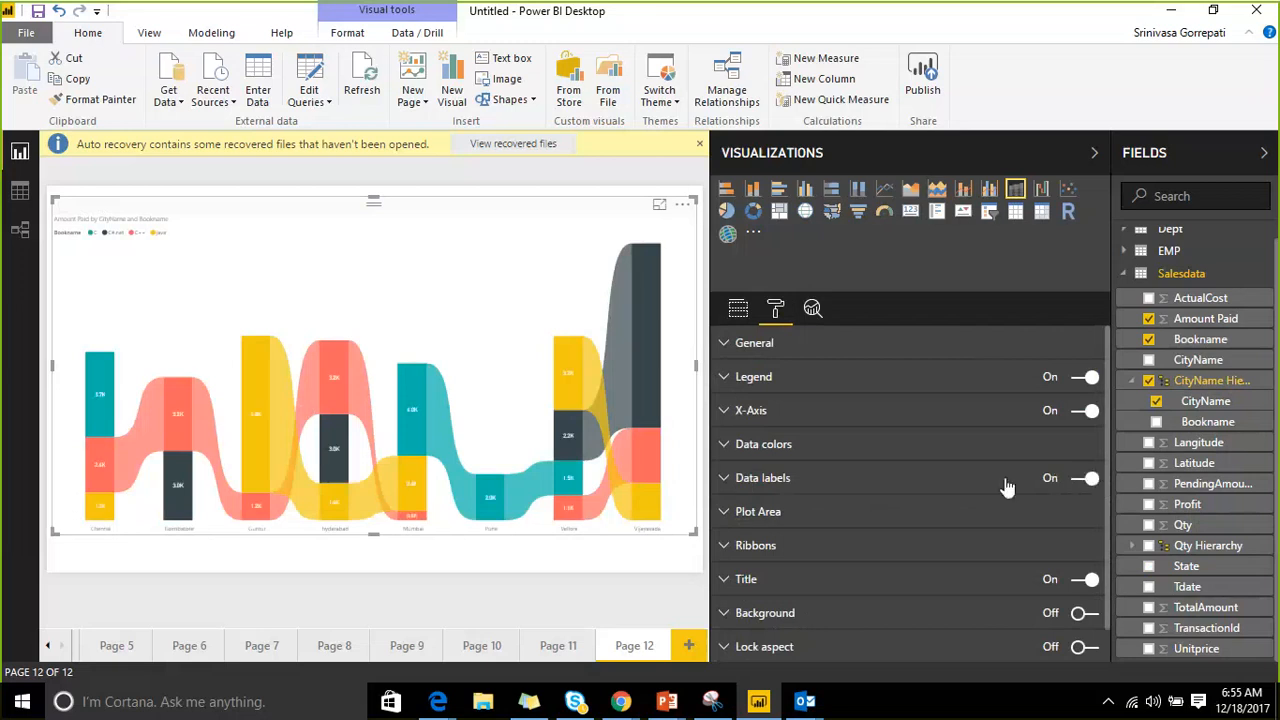
pyautogui.click(738, 479)
pyautogui.scroll(-3, 1071, 565)
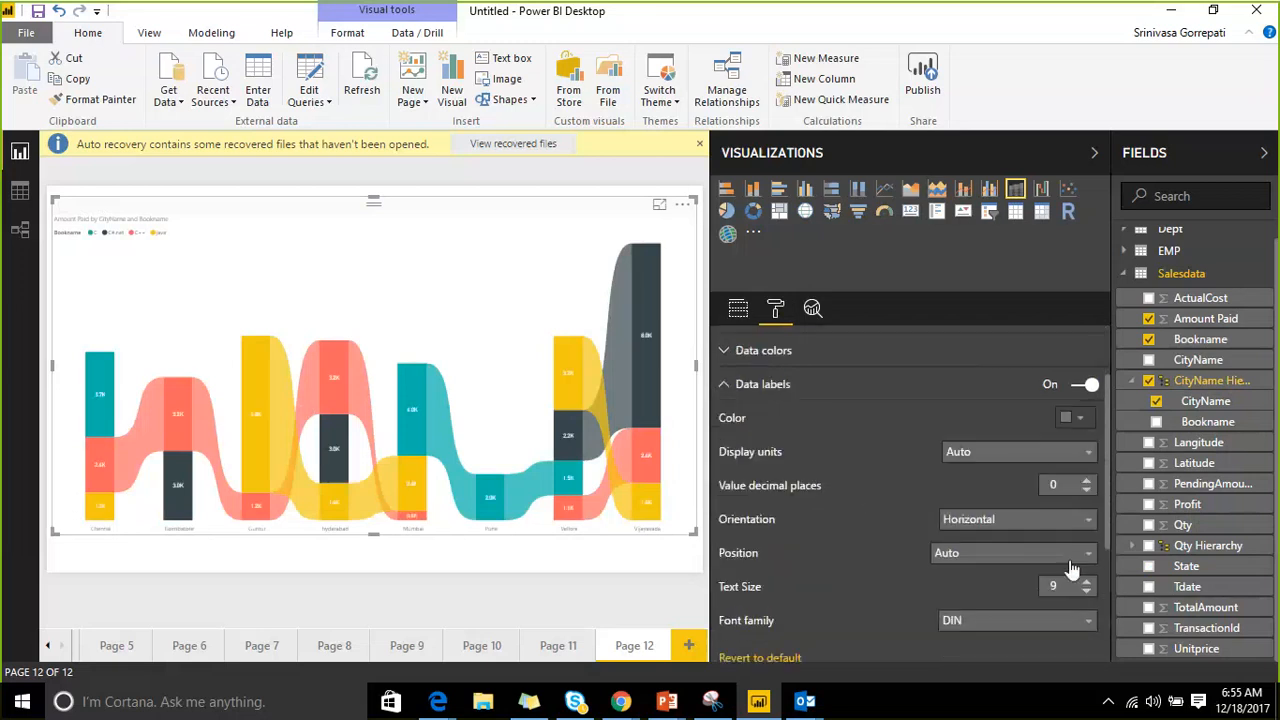
pyautogui.click(1087, 395)
pyautogui.click(1087, 395)
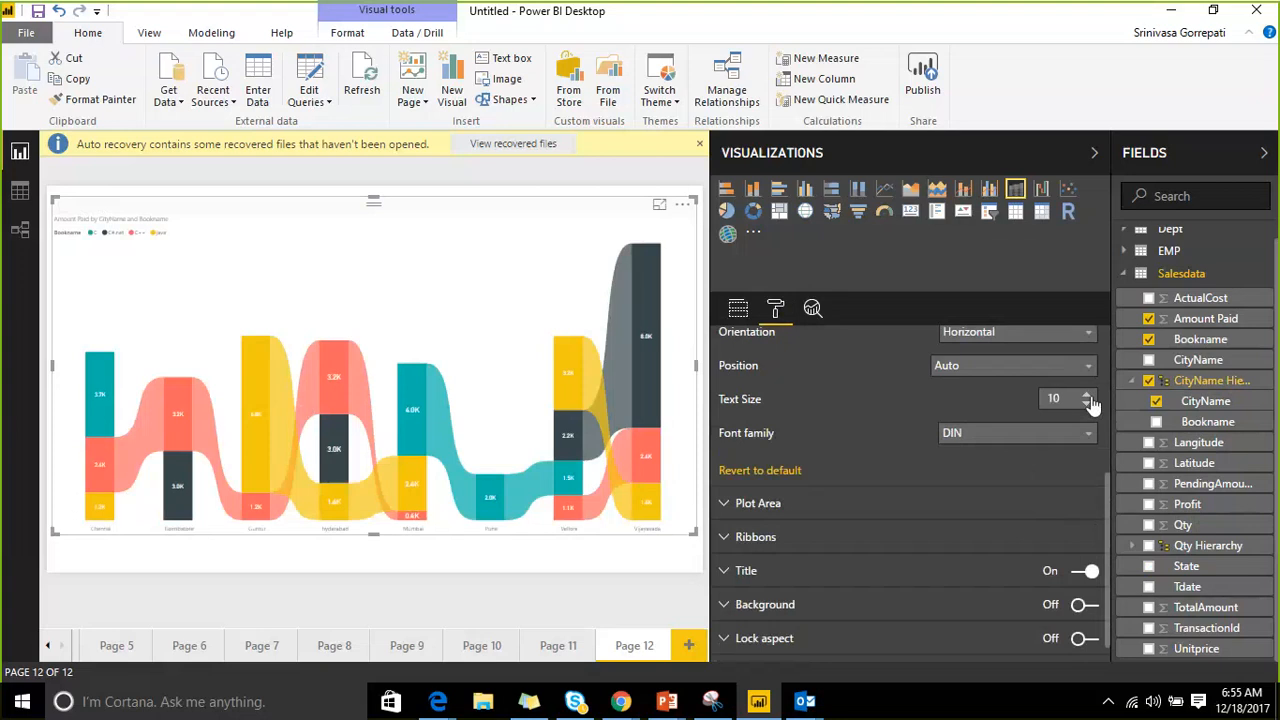
pyautogui.click(1087, 395)
pyautogui.click(1087, 395)
pyautogui.click(1087, 395)
pyautogui.click(1087, 395)
pyautogui.click(1087, 395)
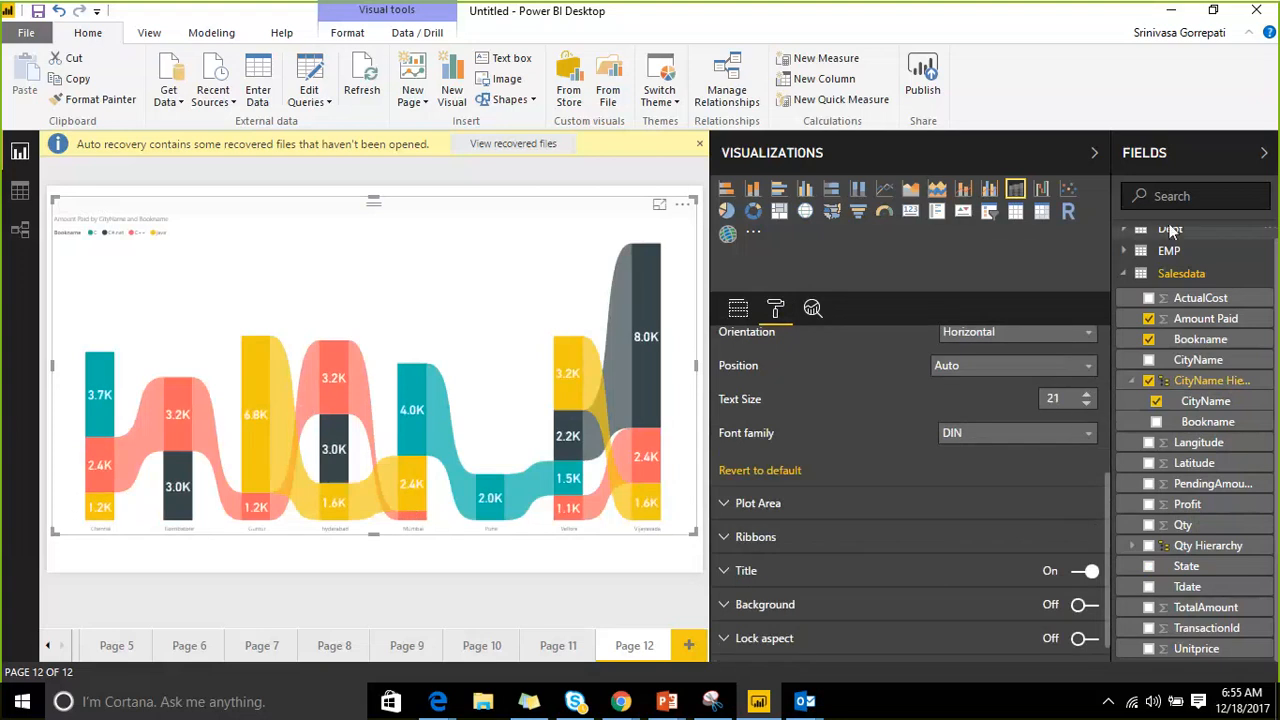
pyautogui.click(1264, 152)
pyautogui.click(1233, 153)
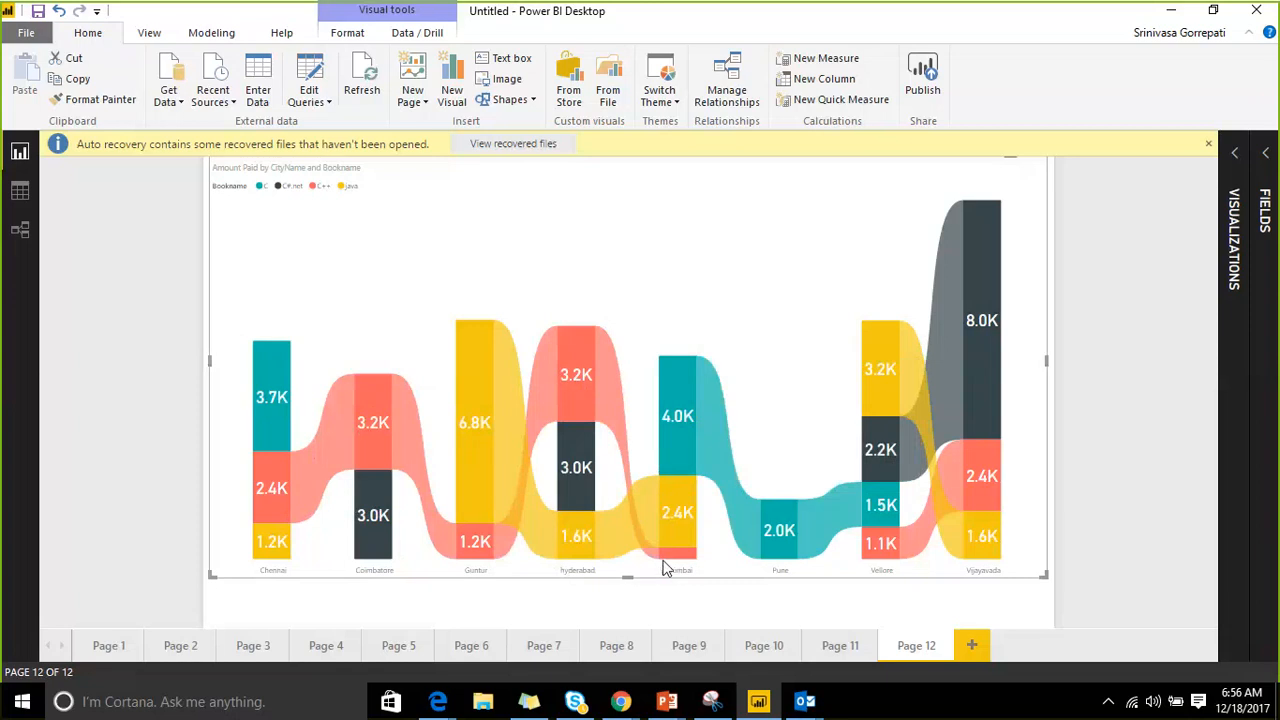
pyautogui.moveTo(662, 560)
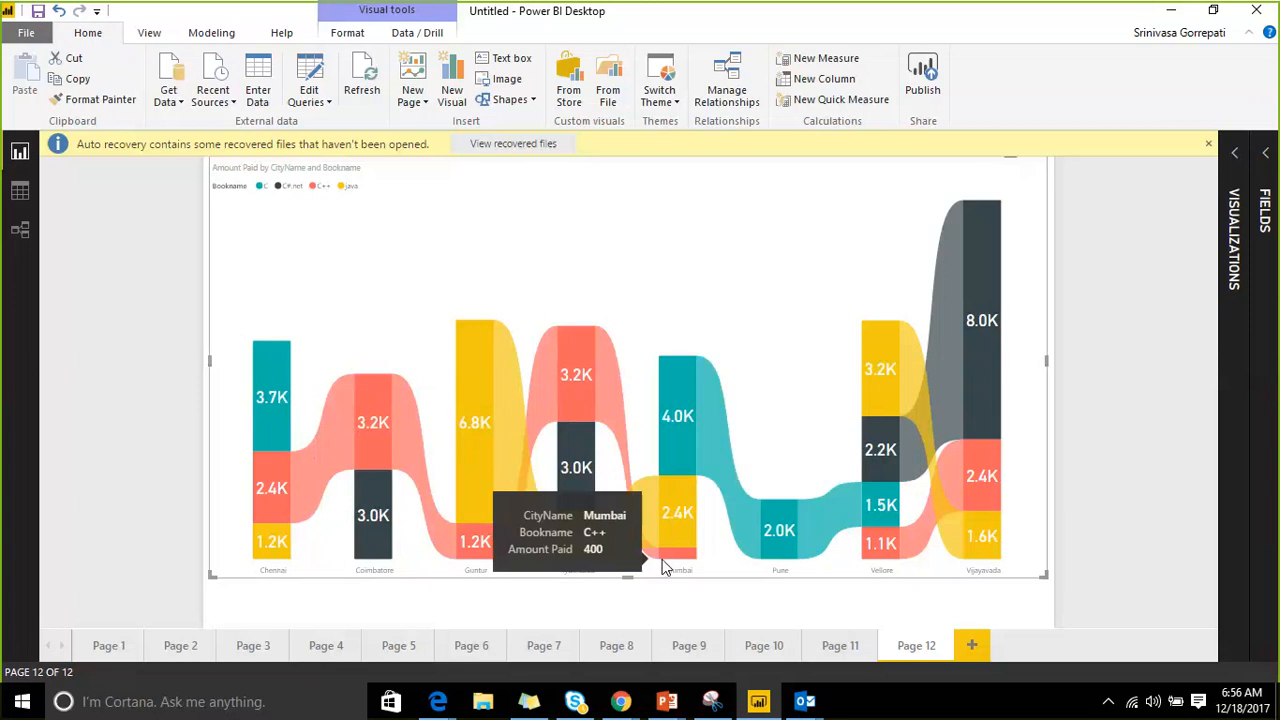
pyautogui.moveTo(505, 449)
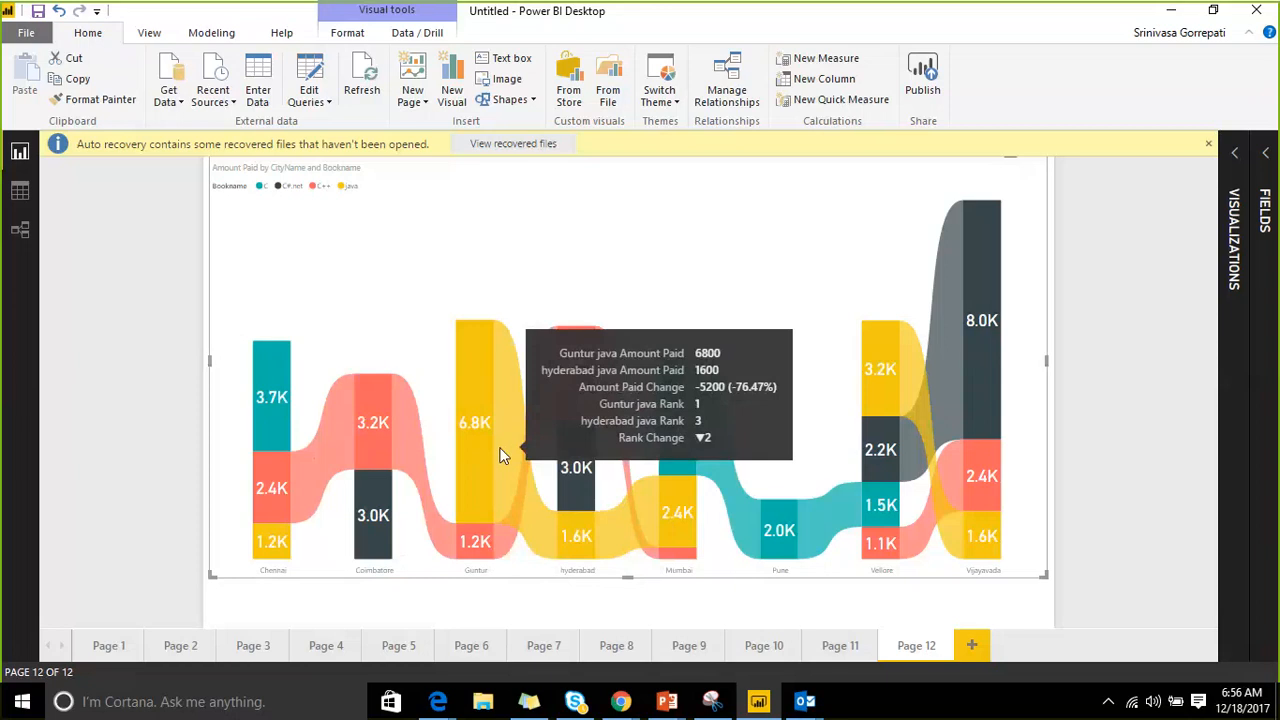
pyautogui.moveTo(476, 470)
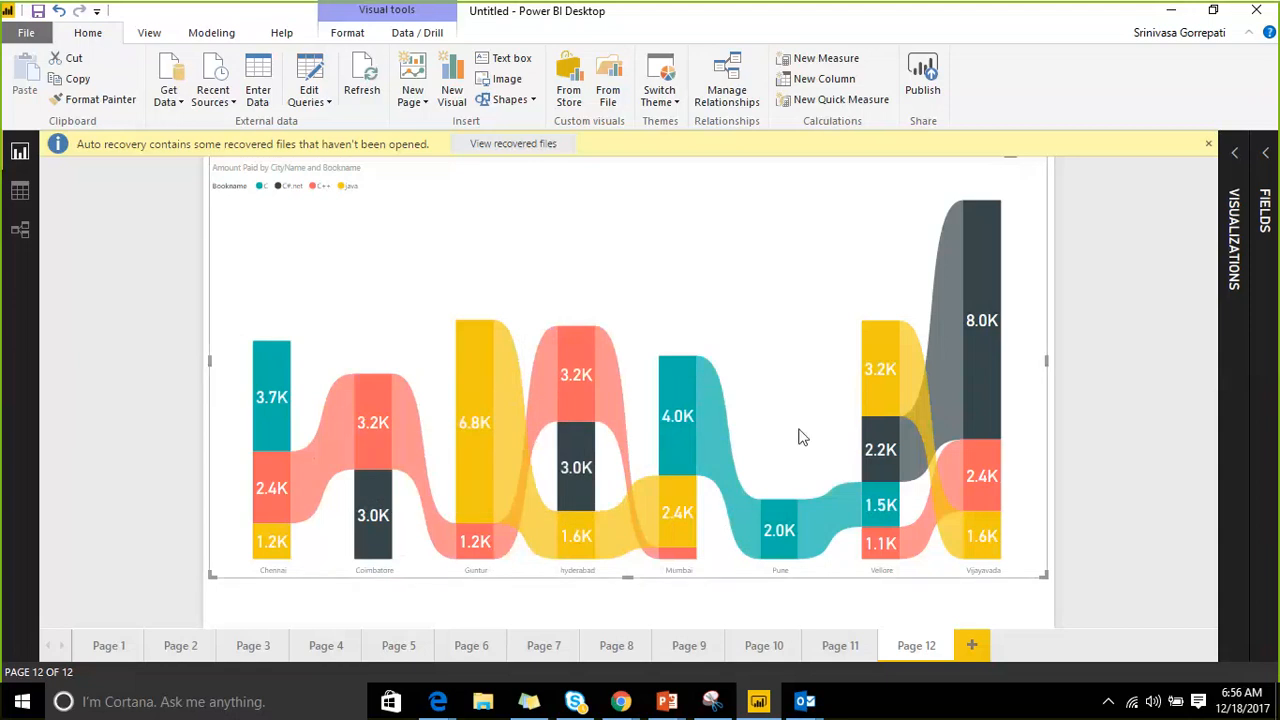
pyautogui.moveTo(883, 545)
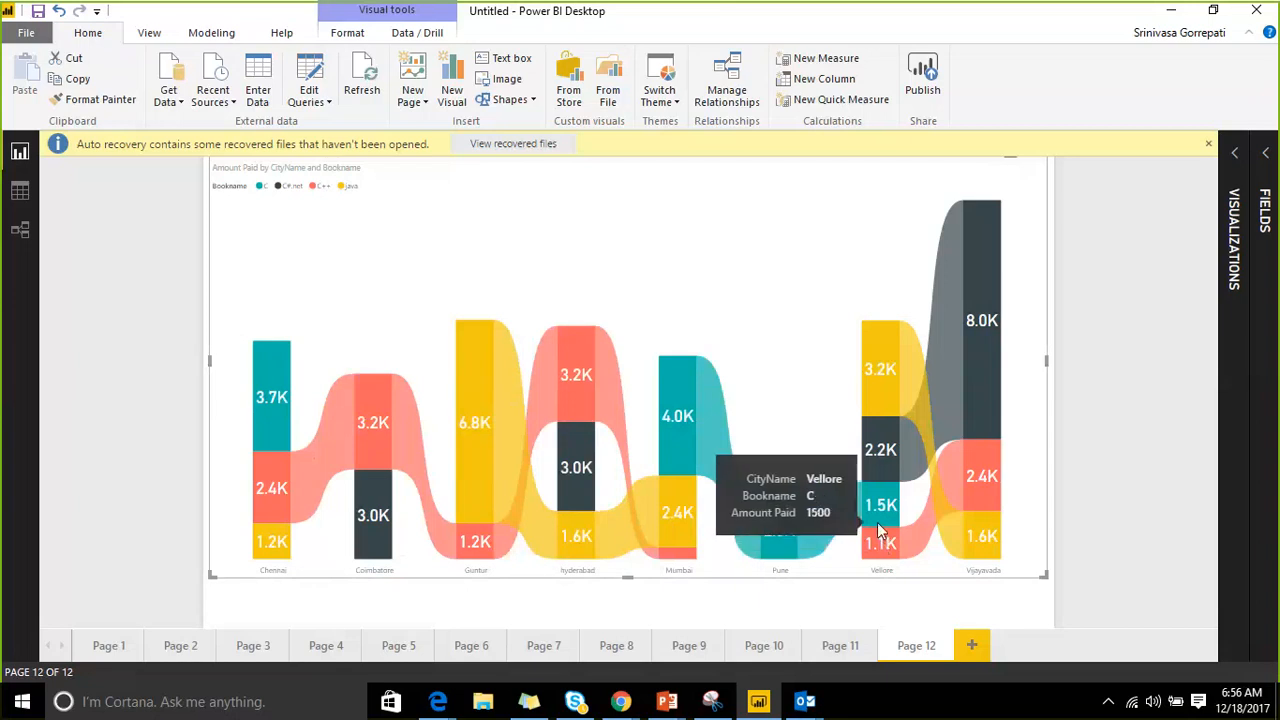
pyautogui.moveTo(881, 377)
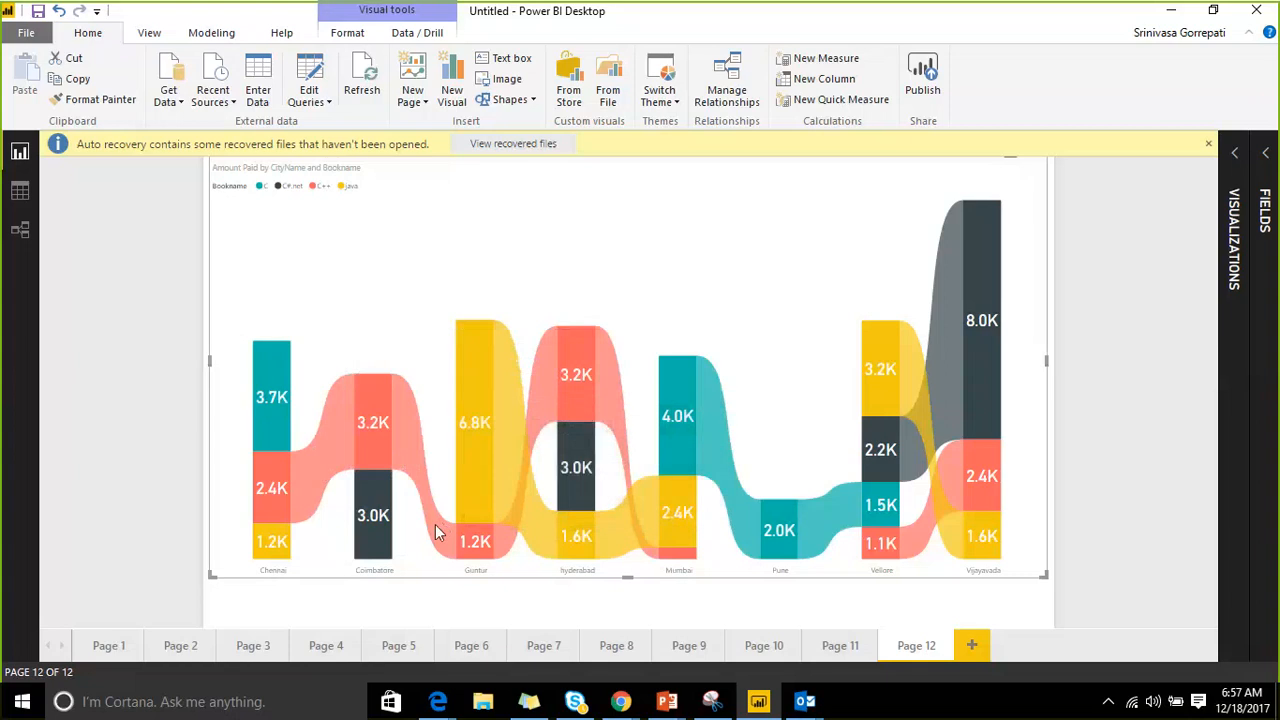
# View tooltips for two ribbons, then reopen the Visualizations pane showing the chart's format settings.
pyautogui.moveTo(435, 524)
pyautogui.moveTo(914, 374)
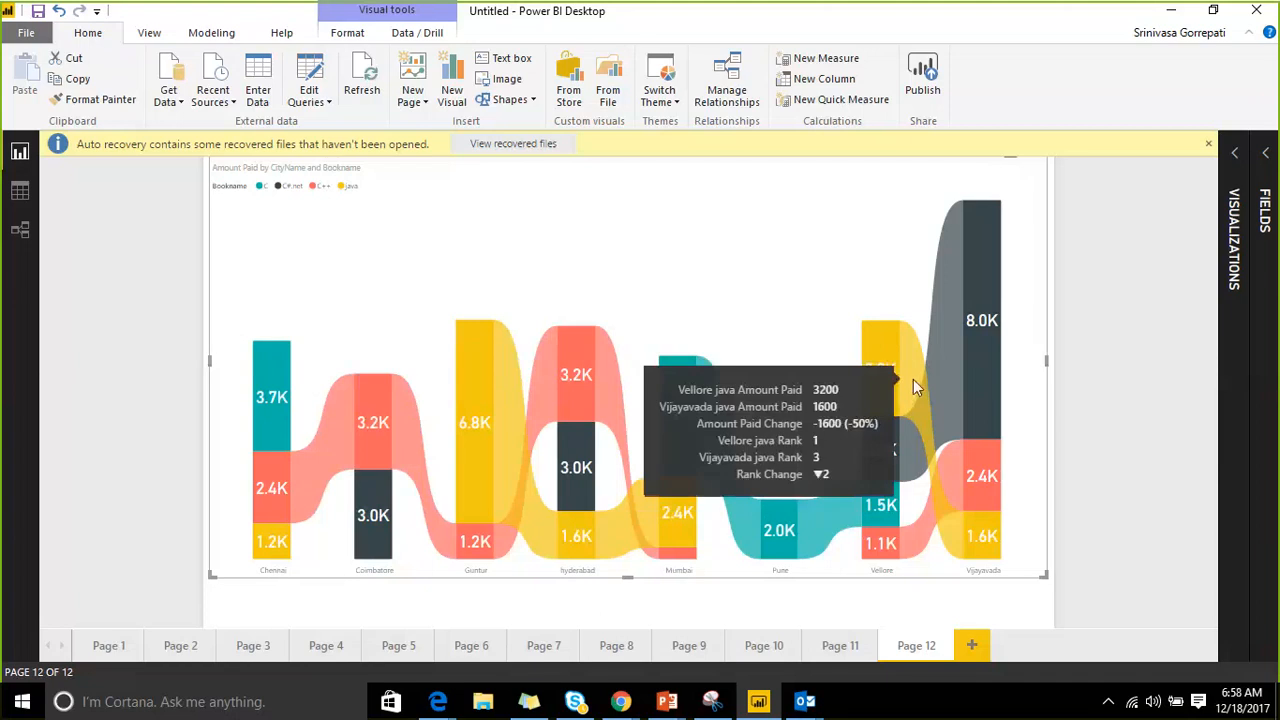
pyautogui.click(1237, 163)
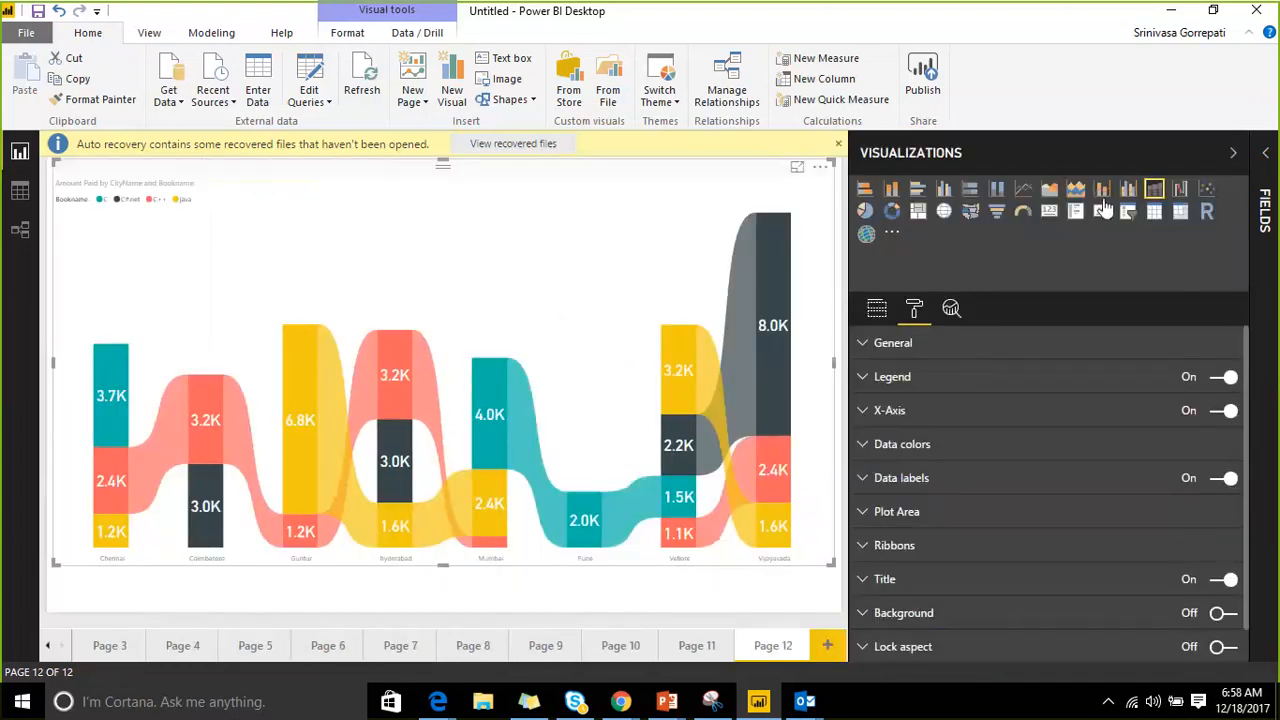